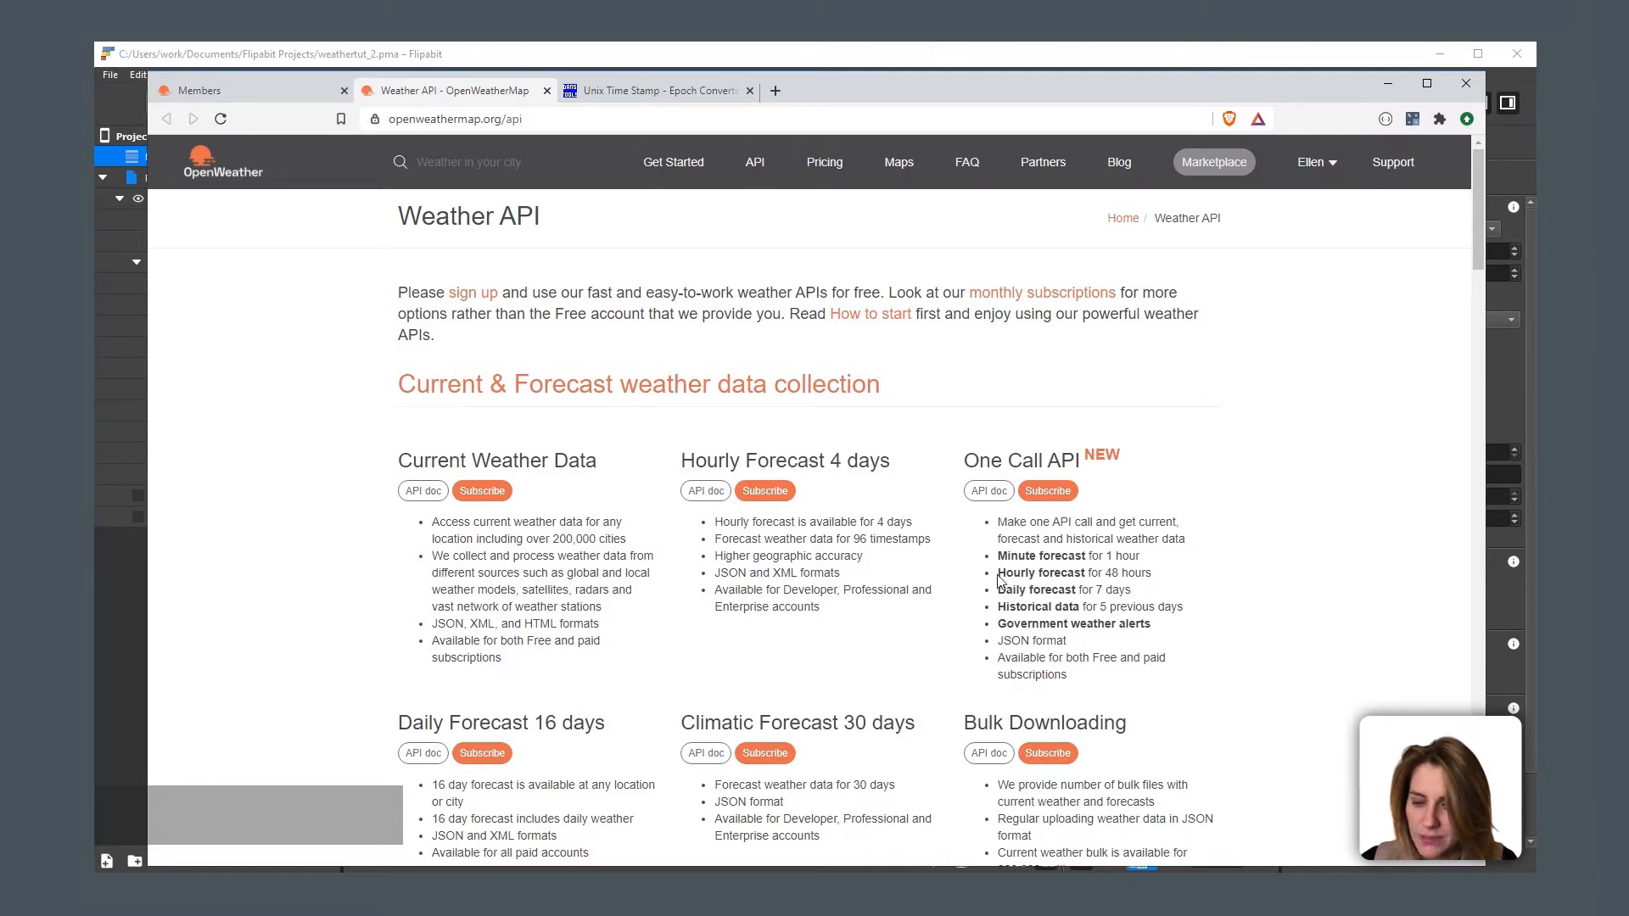
Step: Open the One Call API documentation and copy the URL under Example of API call
left_click_drag(1000, 574, 1179, 596)
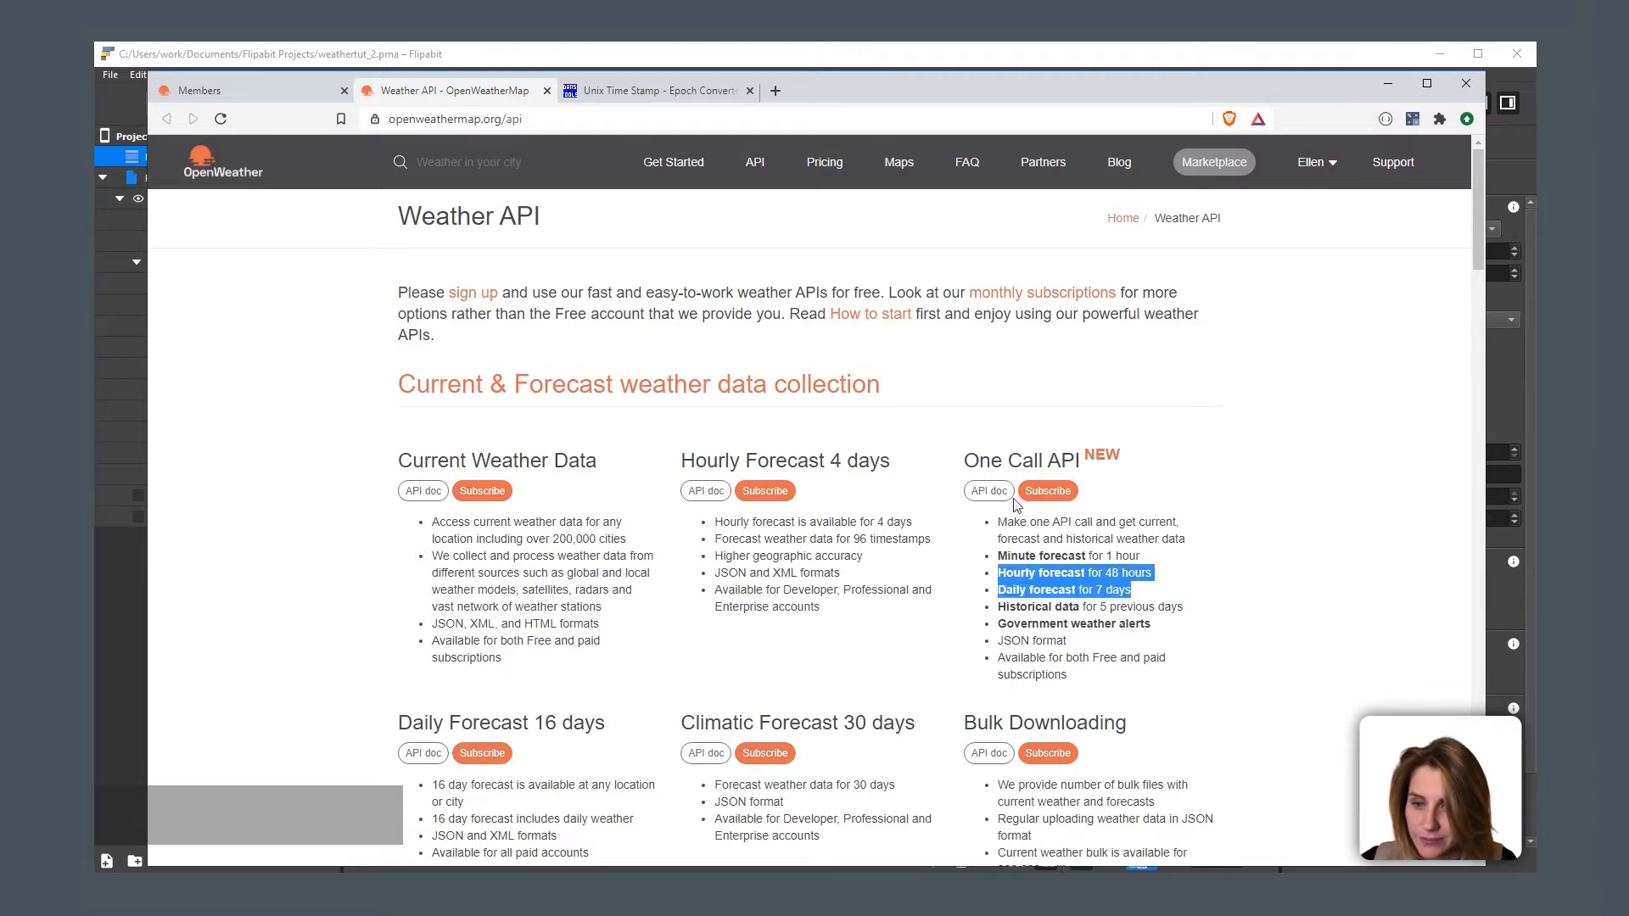
left_click(991, 495)
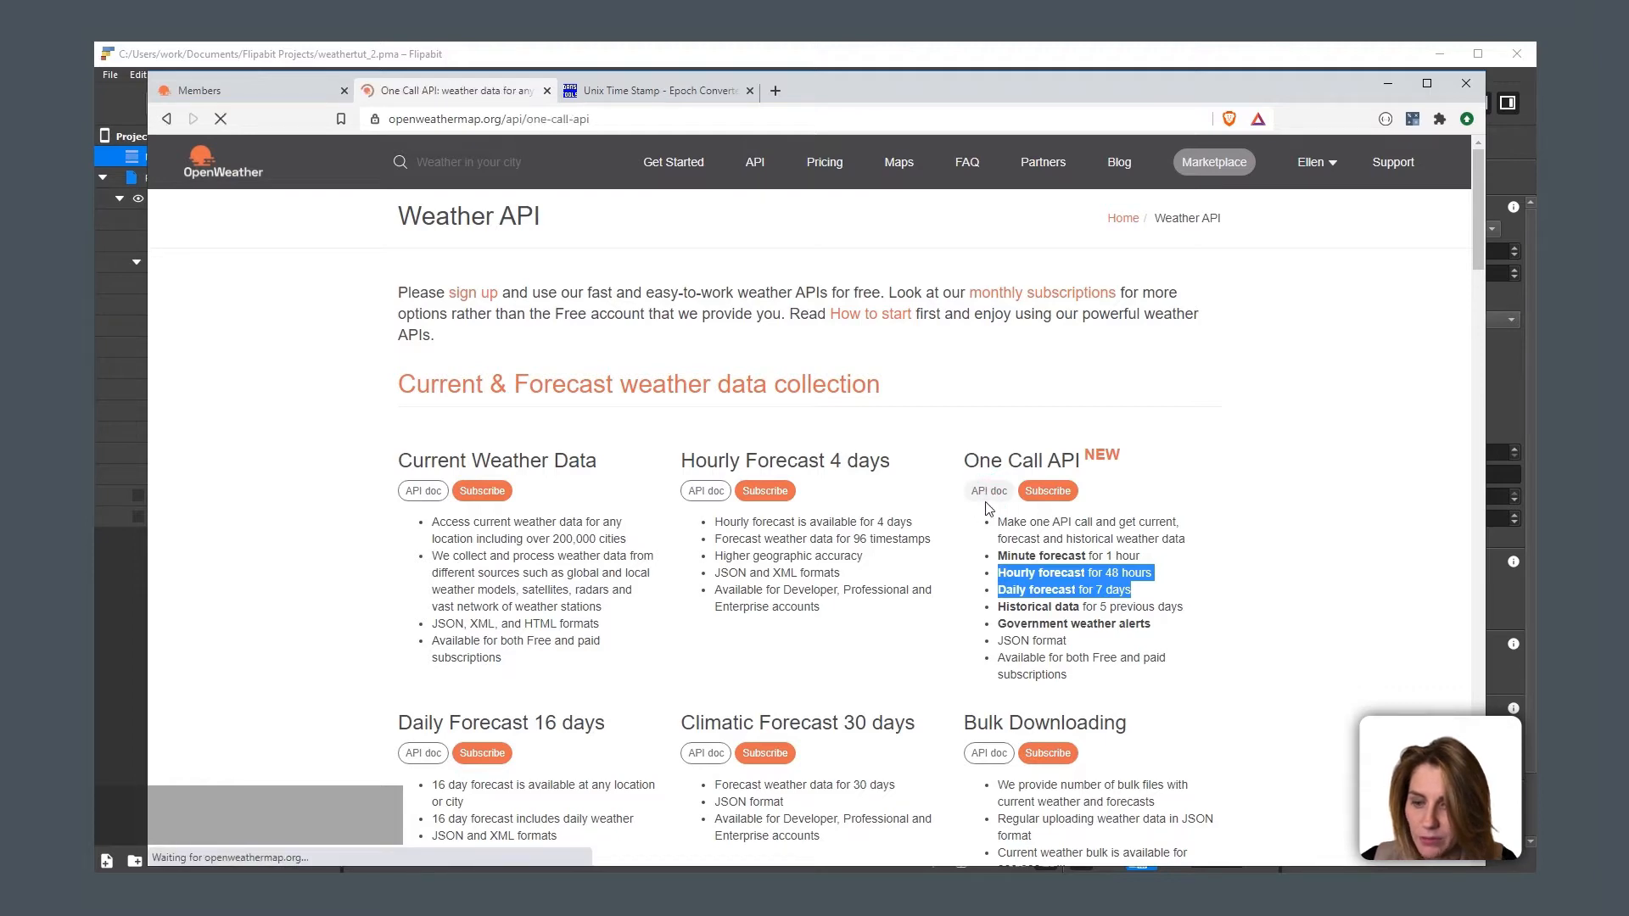
scroll(923, 533, "down", 3)
scroll(925, 532, "down", 7)
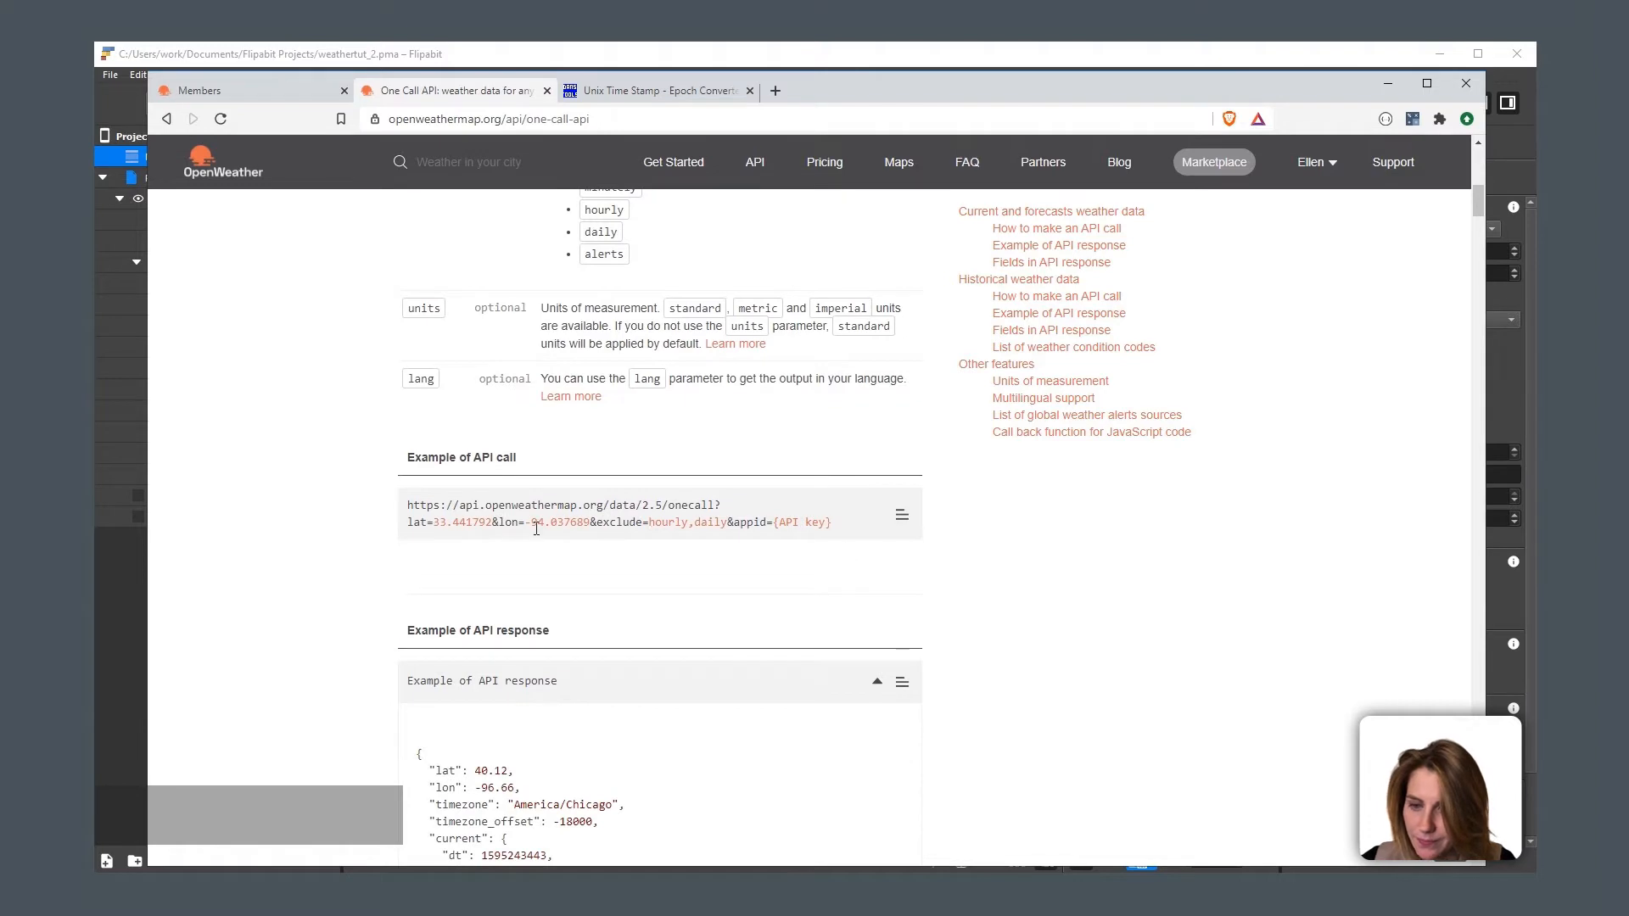
left_click_drag(407, 506, 851, 522)
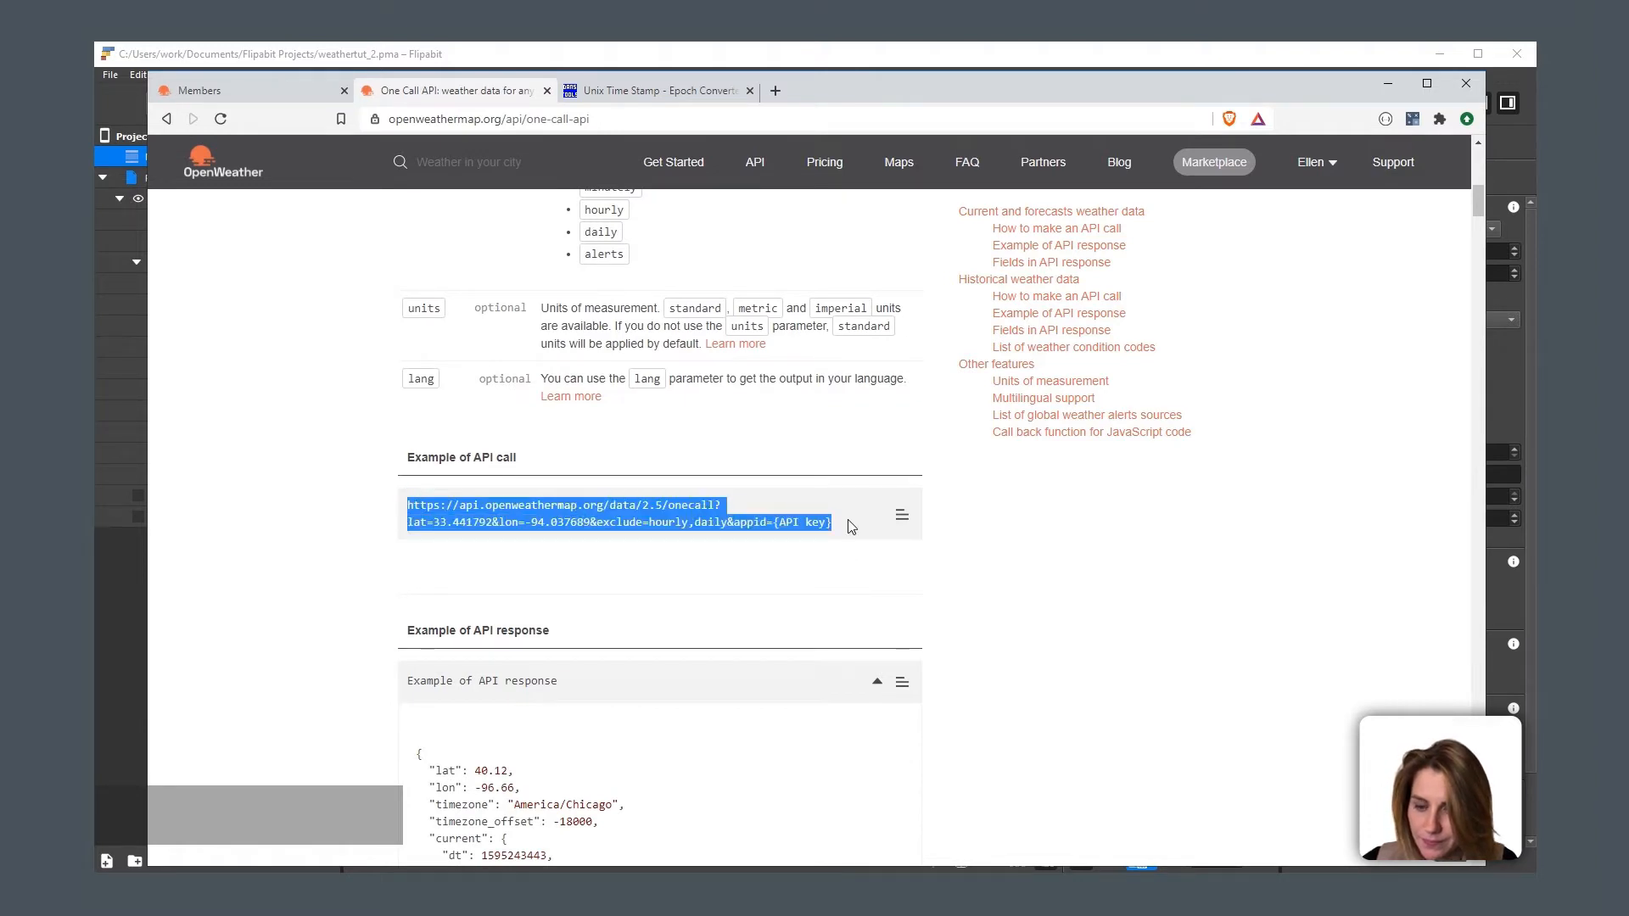
key("ctrl+c")
Step: Load the copied example API call in a new browser tab
key("ctrl+t")
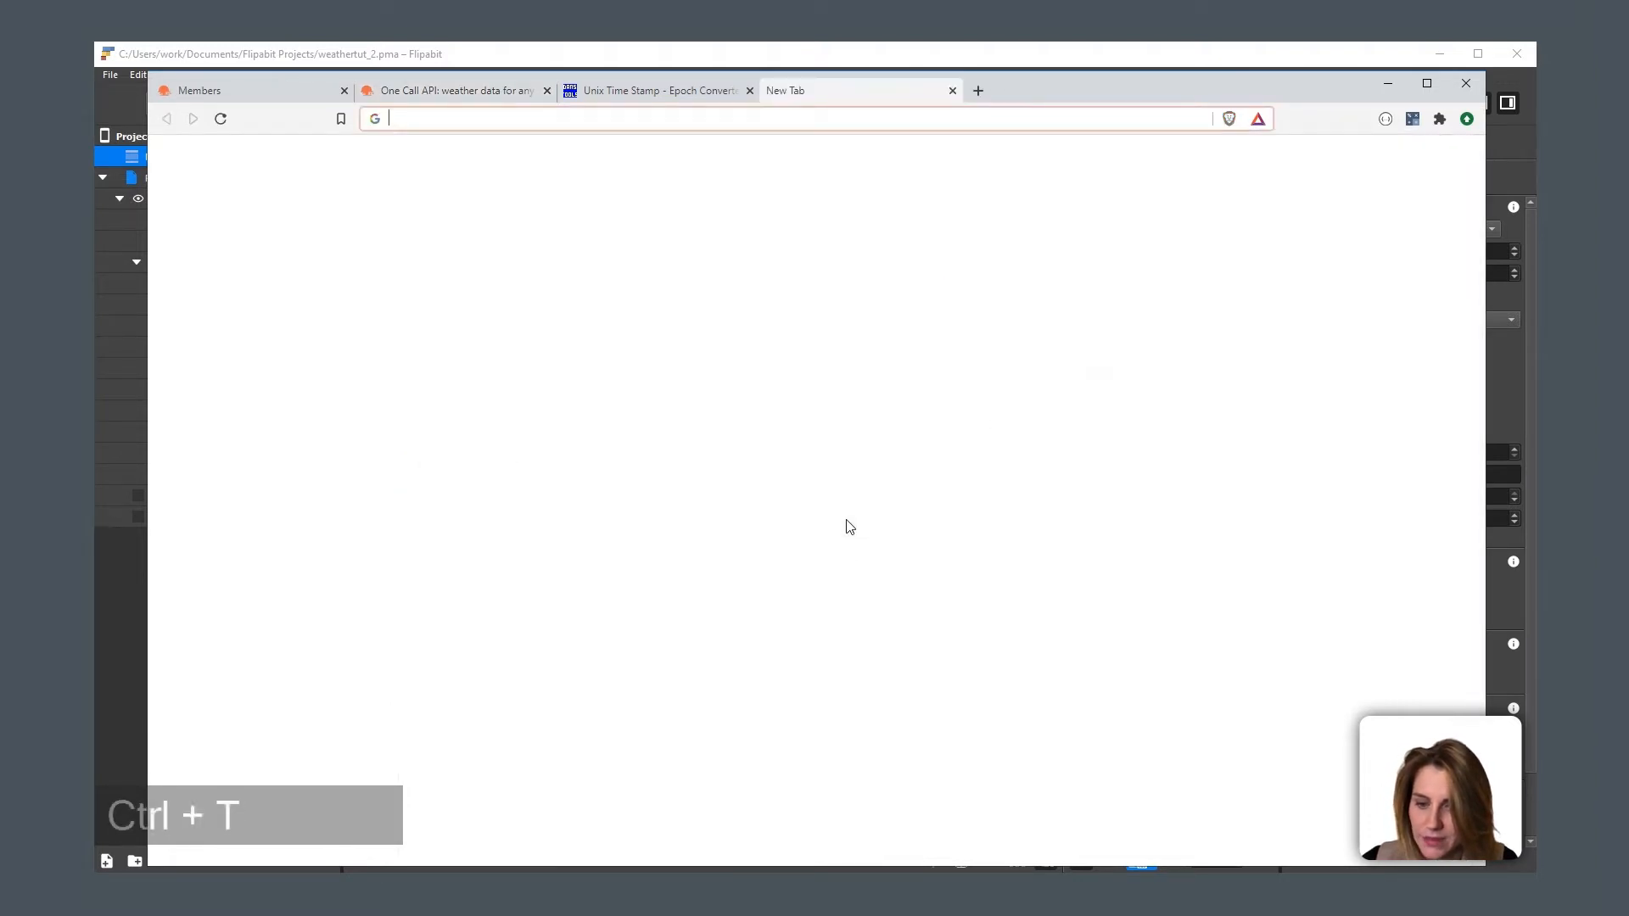
key("ctrl+v")
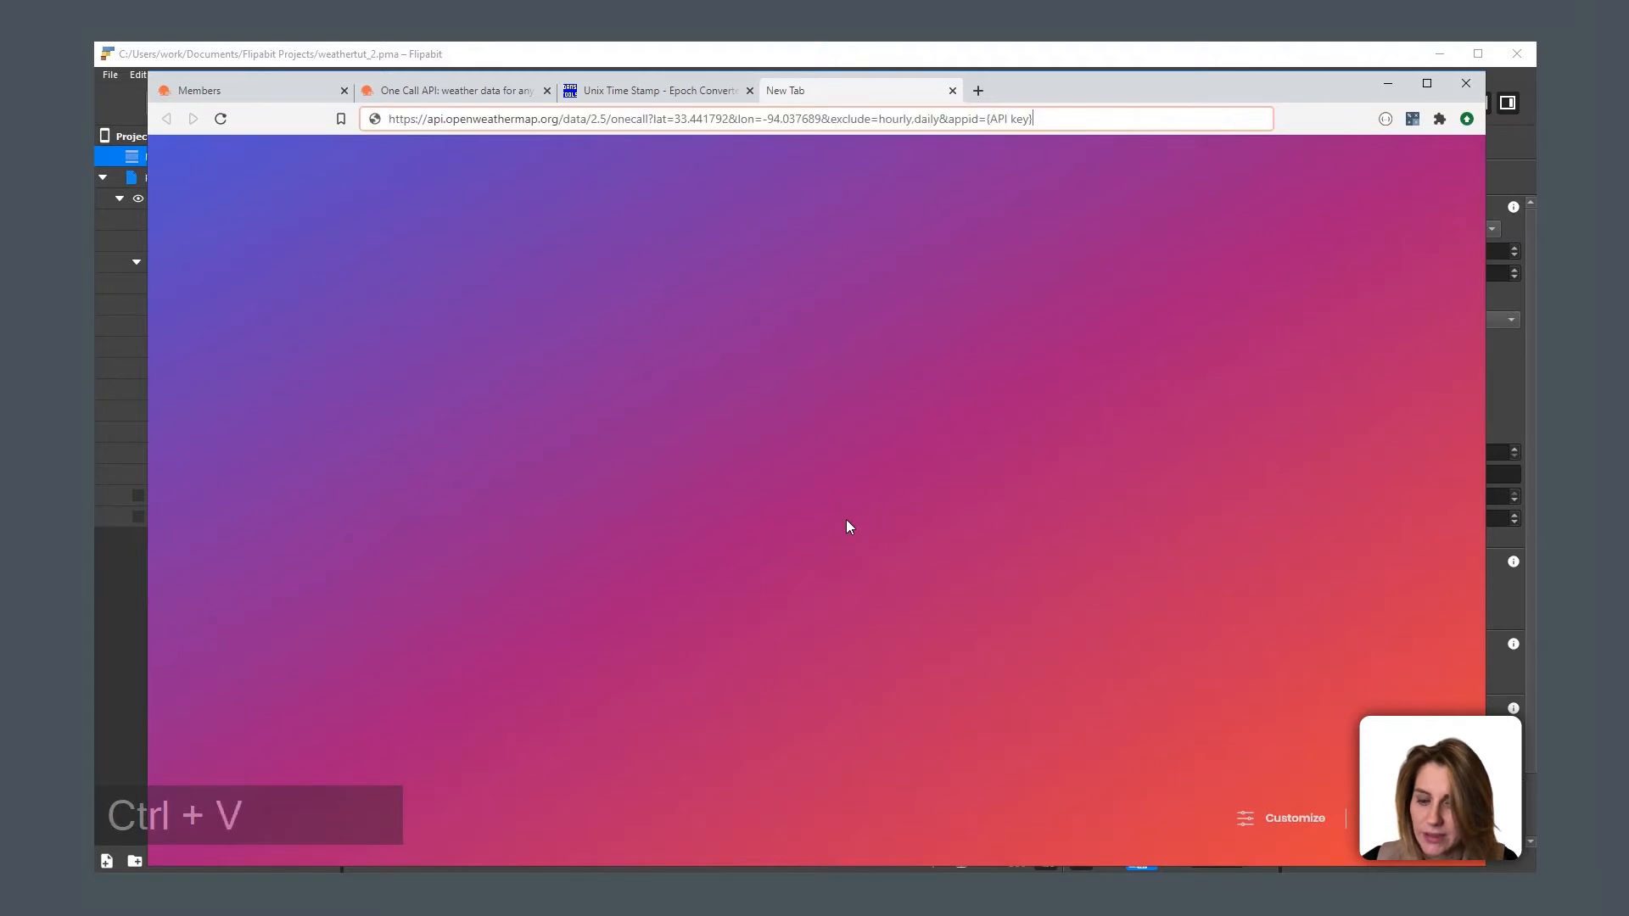
key("Return")
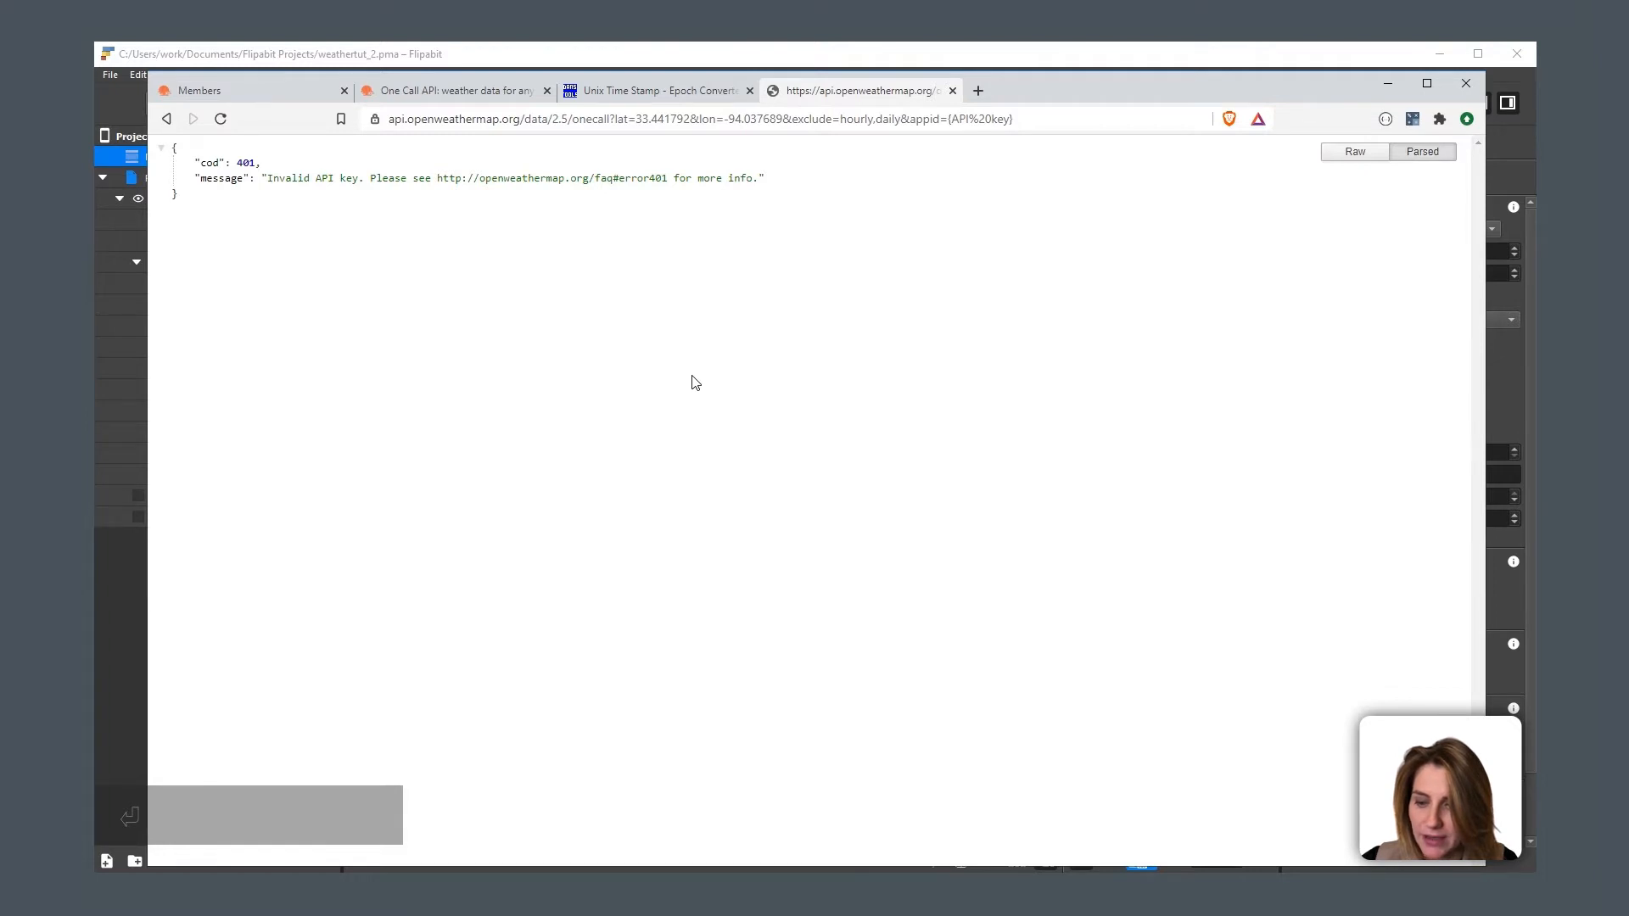
Step: Copy the API key from the Members page, paste it as the appid value in the request URL, and reload the request
left_click(283, 94)
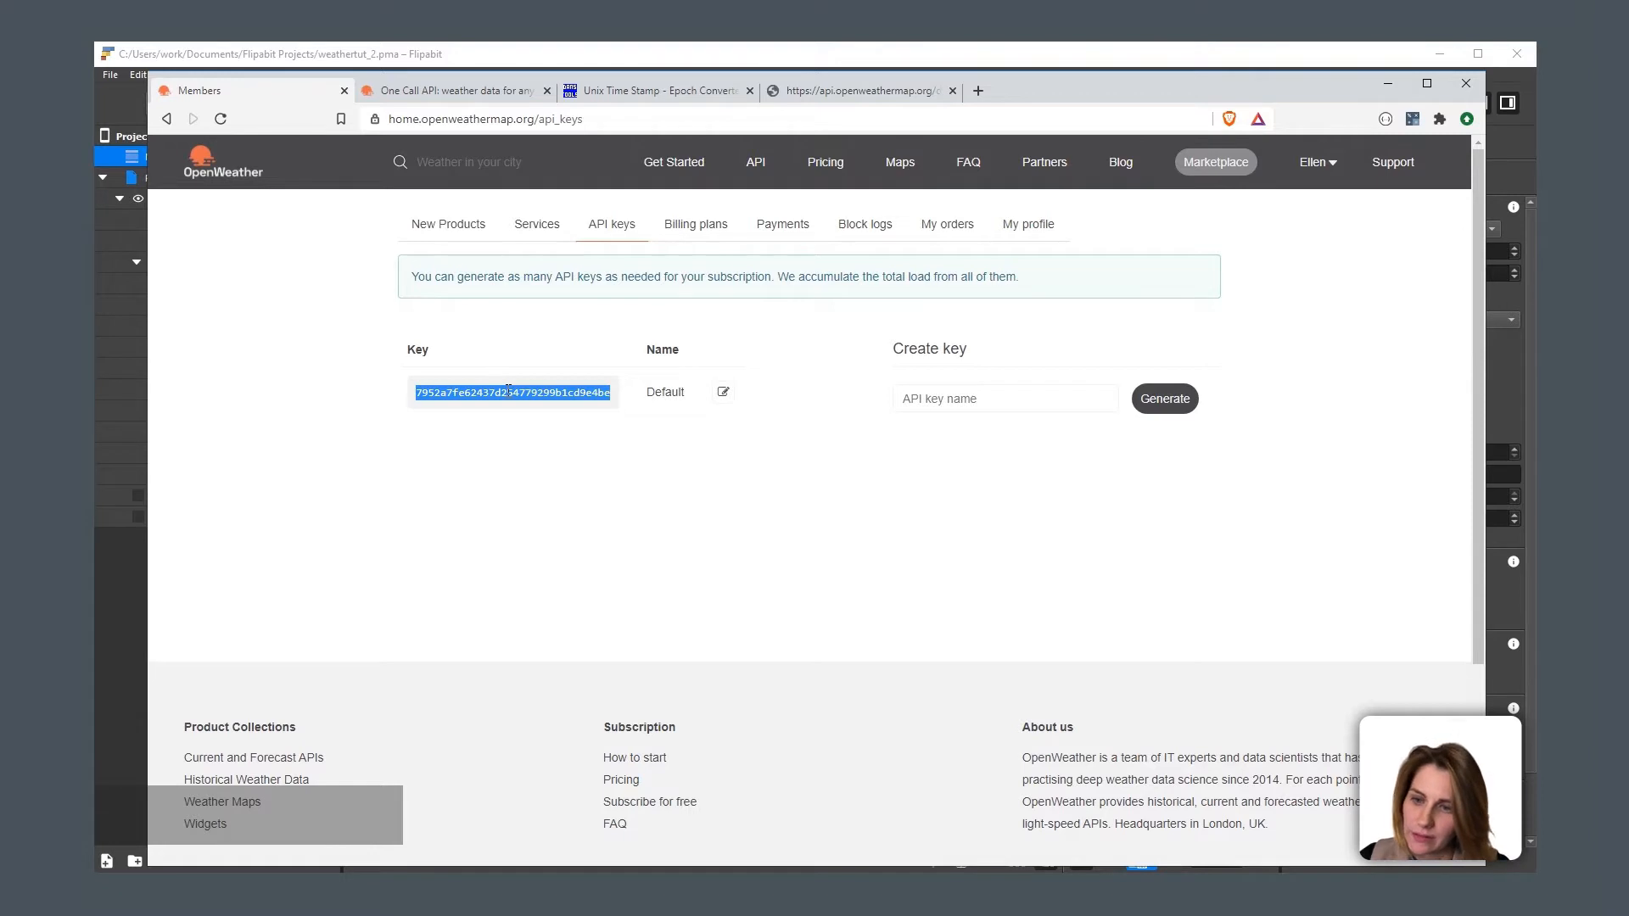
key("ctrl+c")
left_click(857, 91)
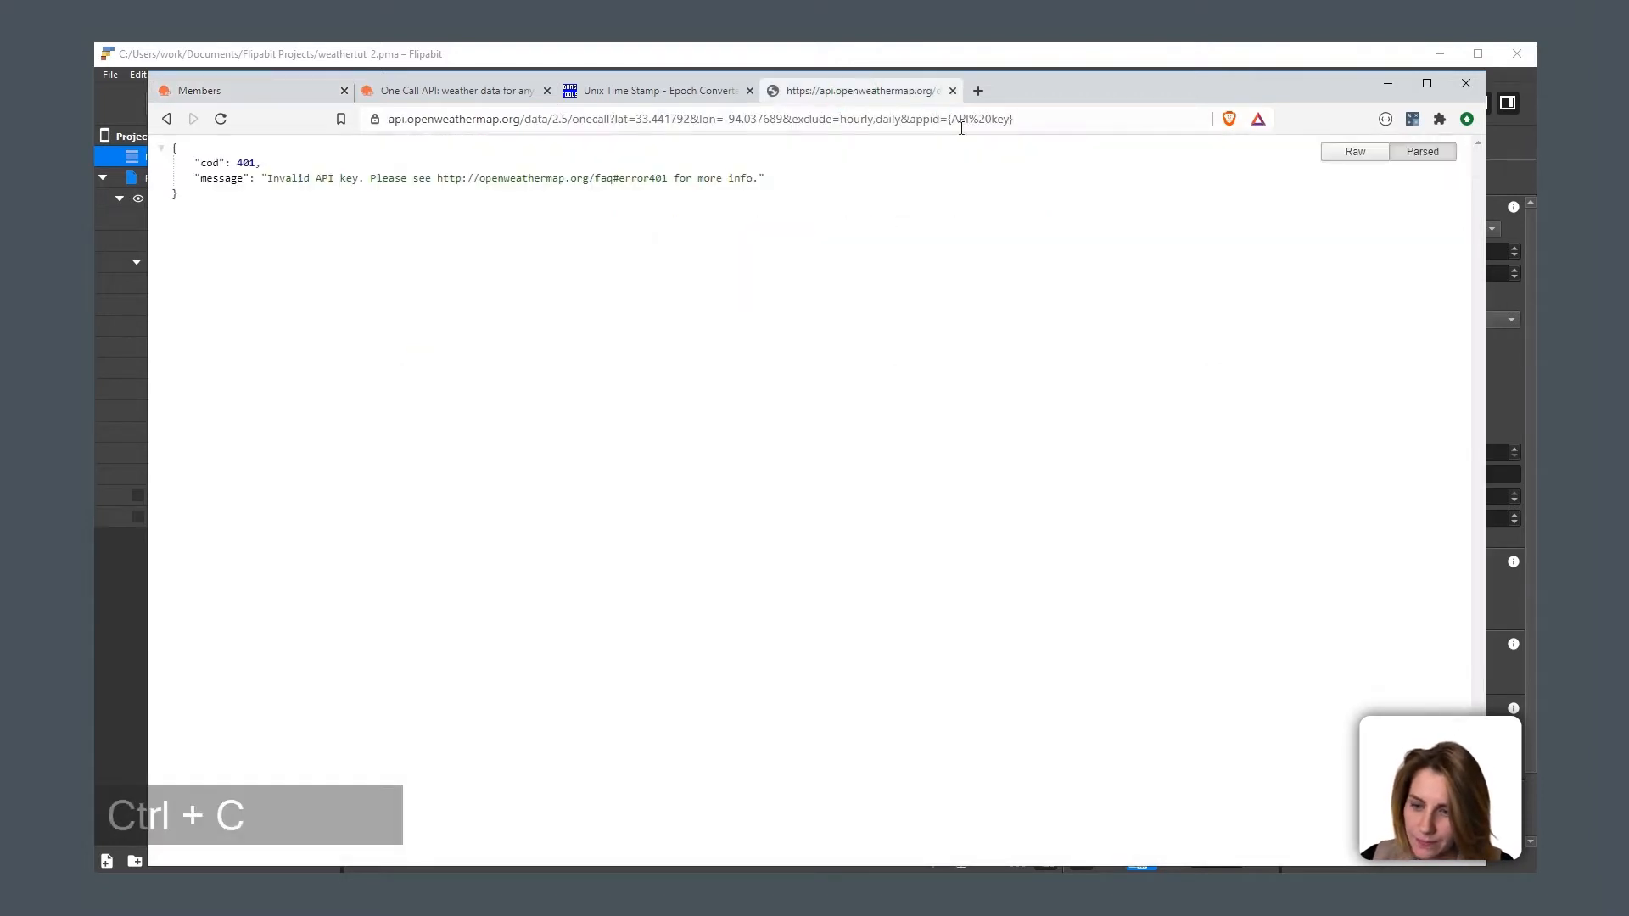
left_click_drag(948, 119, 1013, 120)
key("ctrl+v")
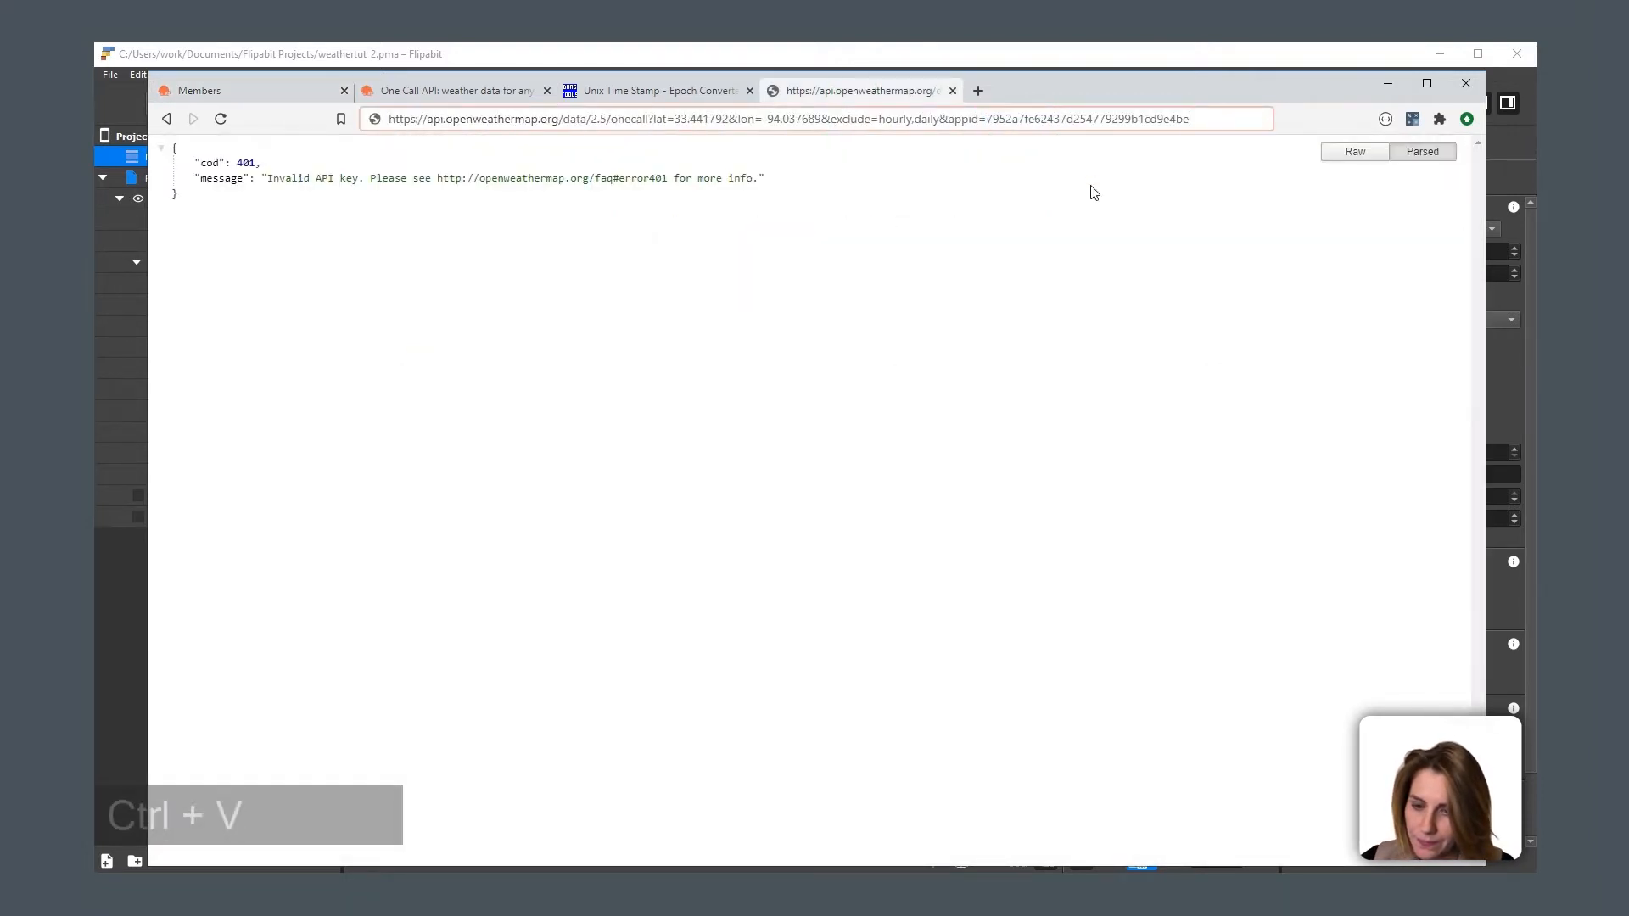
key("Return")
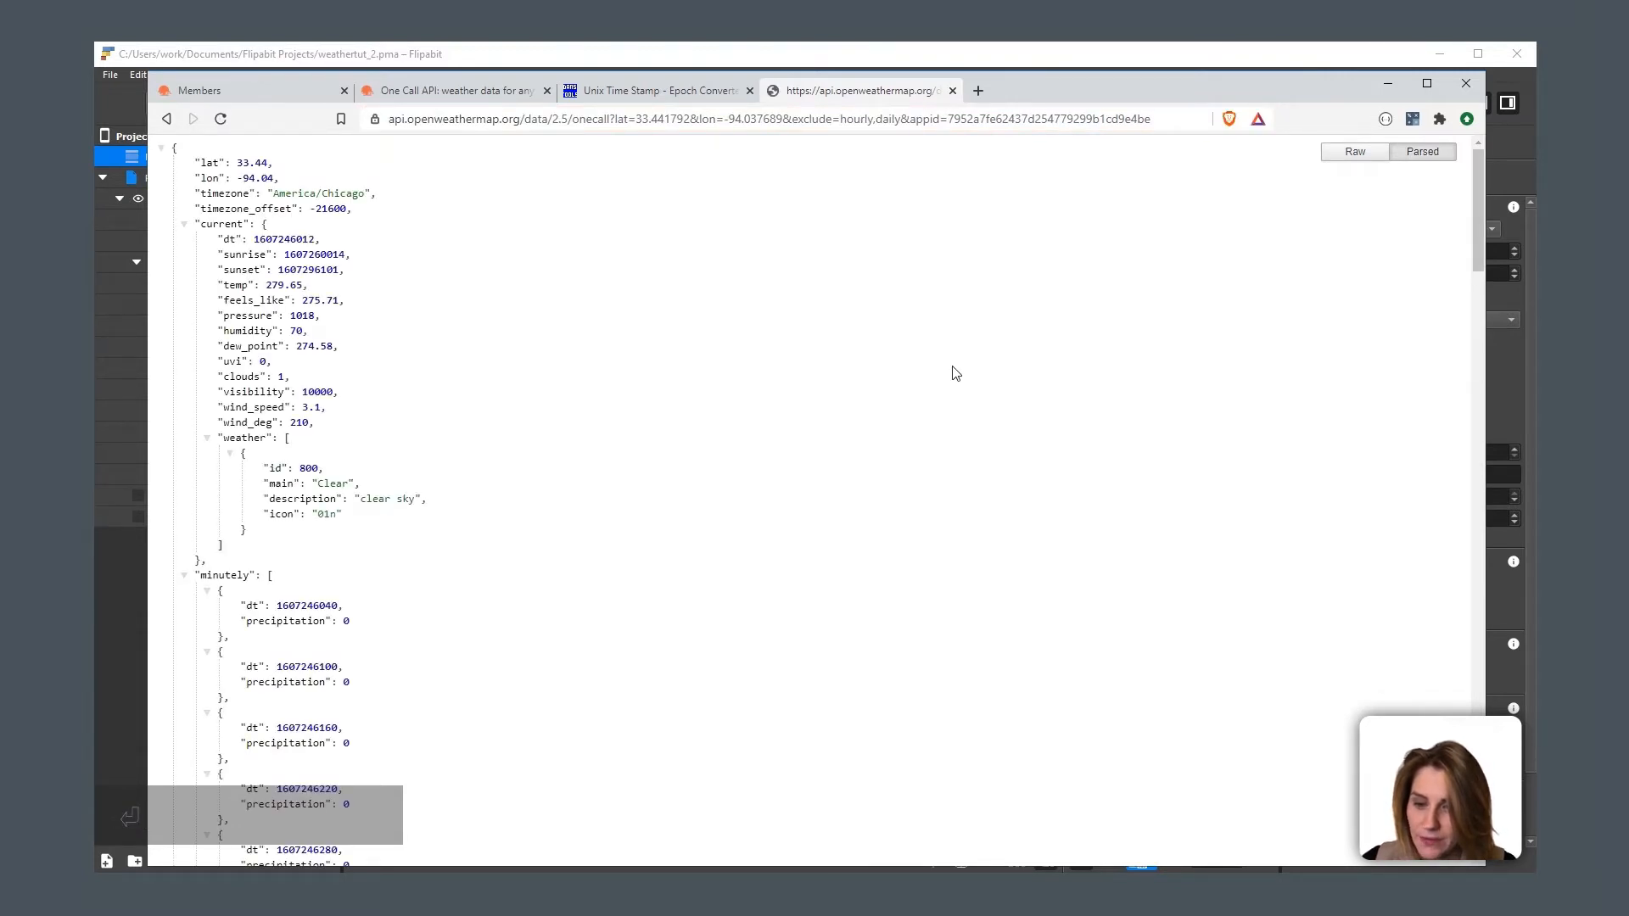
Step: Compare the raw and parsed views of the JSON response and check which formatter extension is installed
left_click(1358, 155)
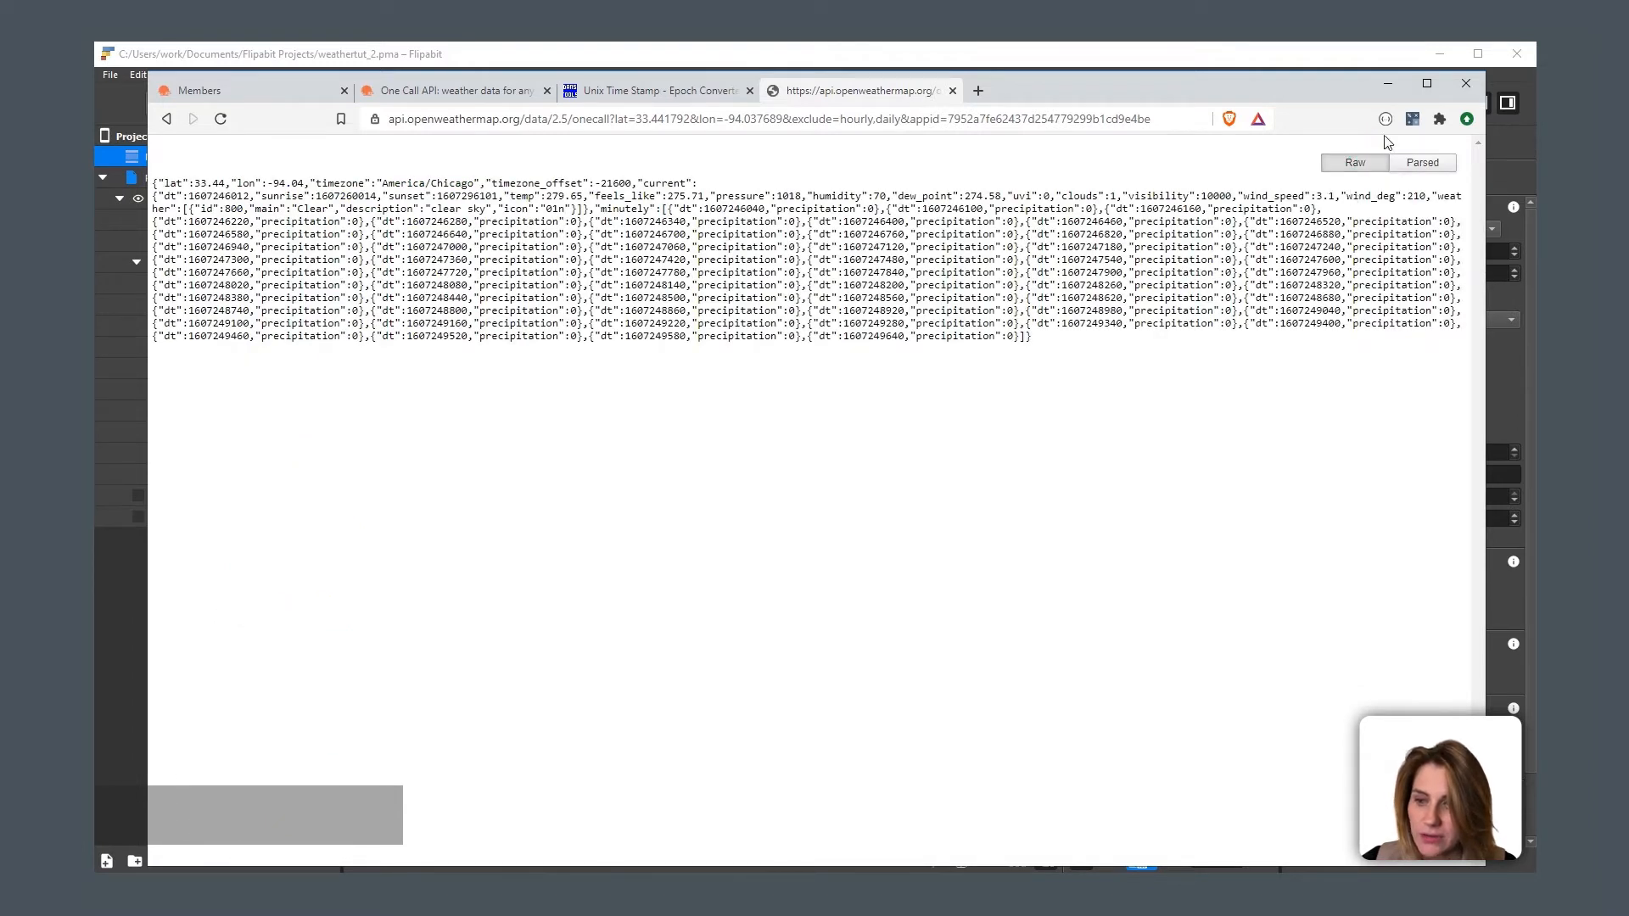
right_click(1386, 120)
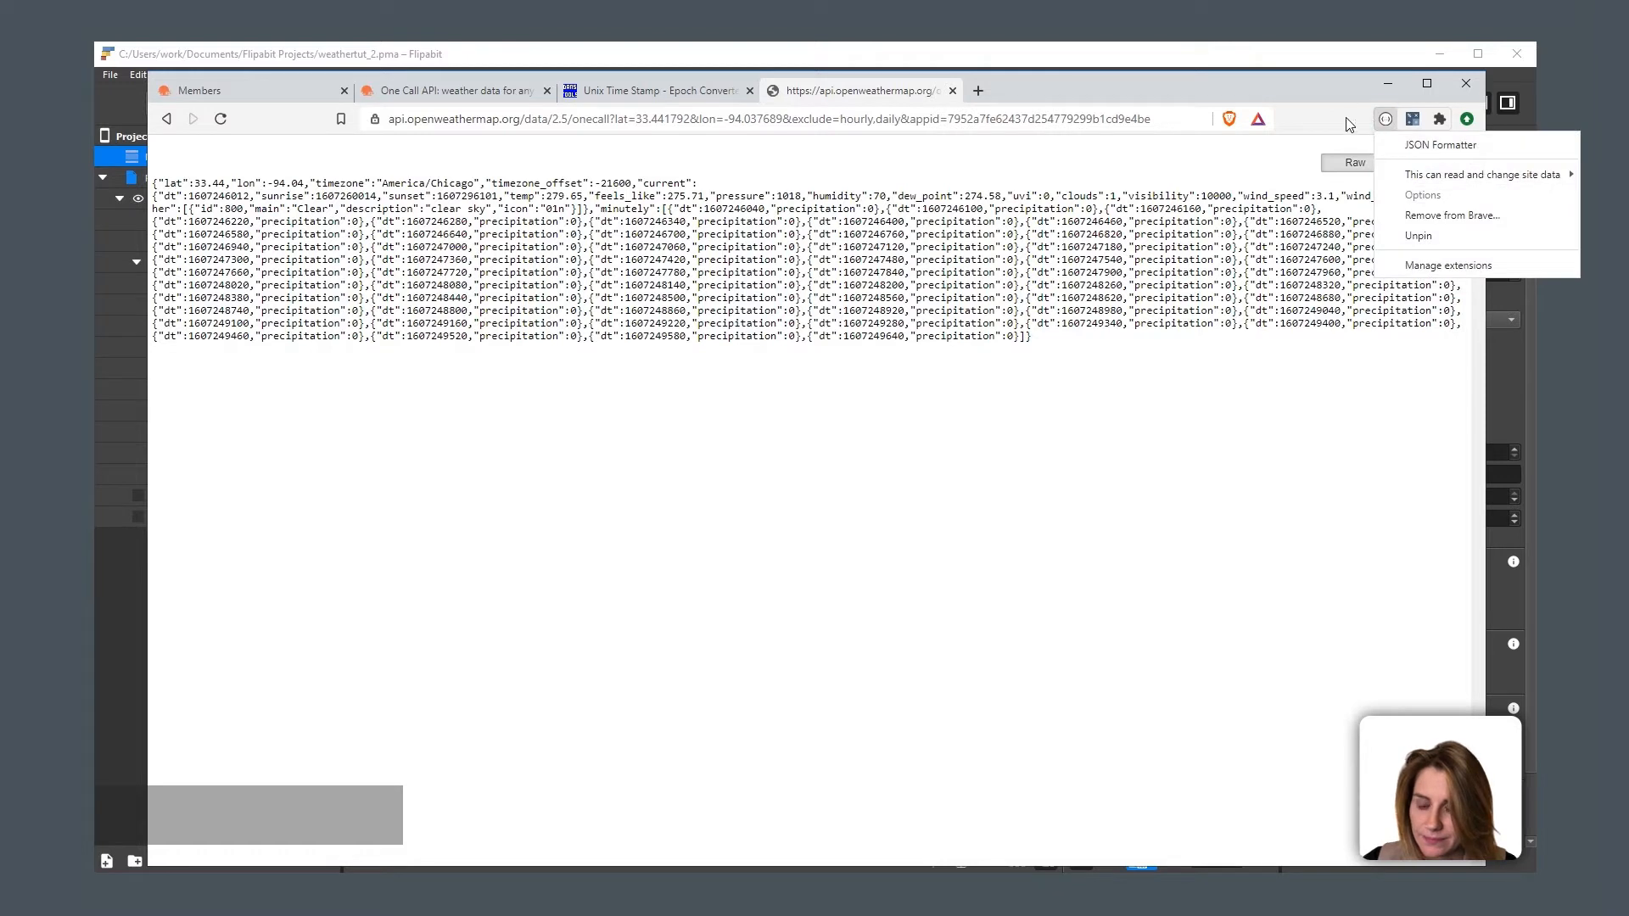
key("Escape")
left_click(1426, 157)
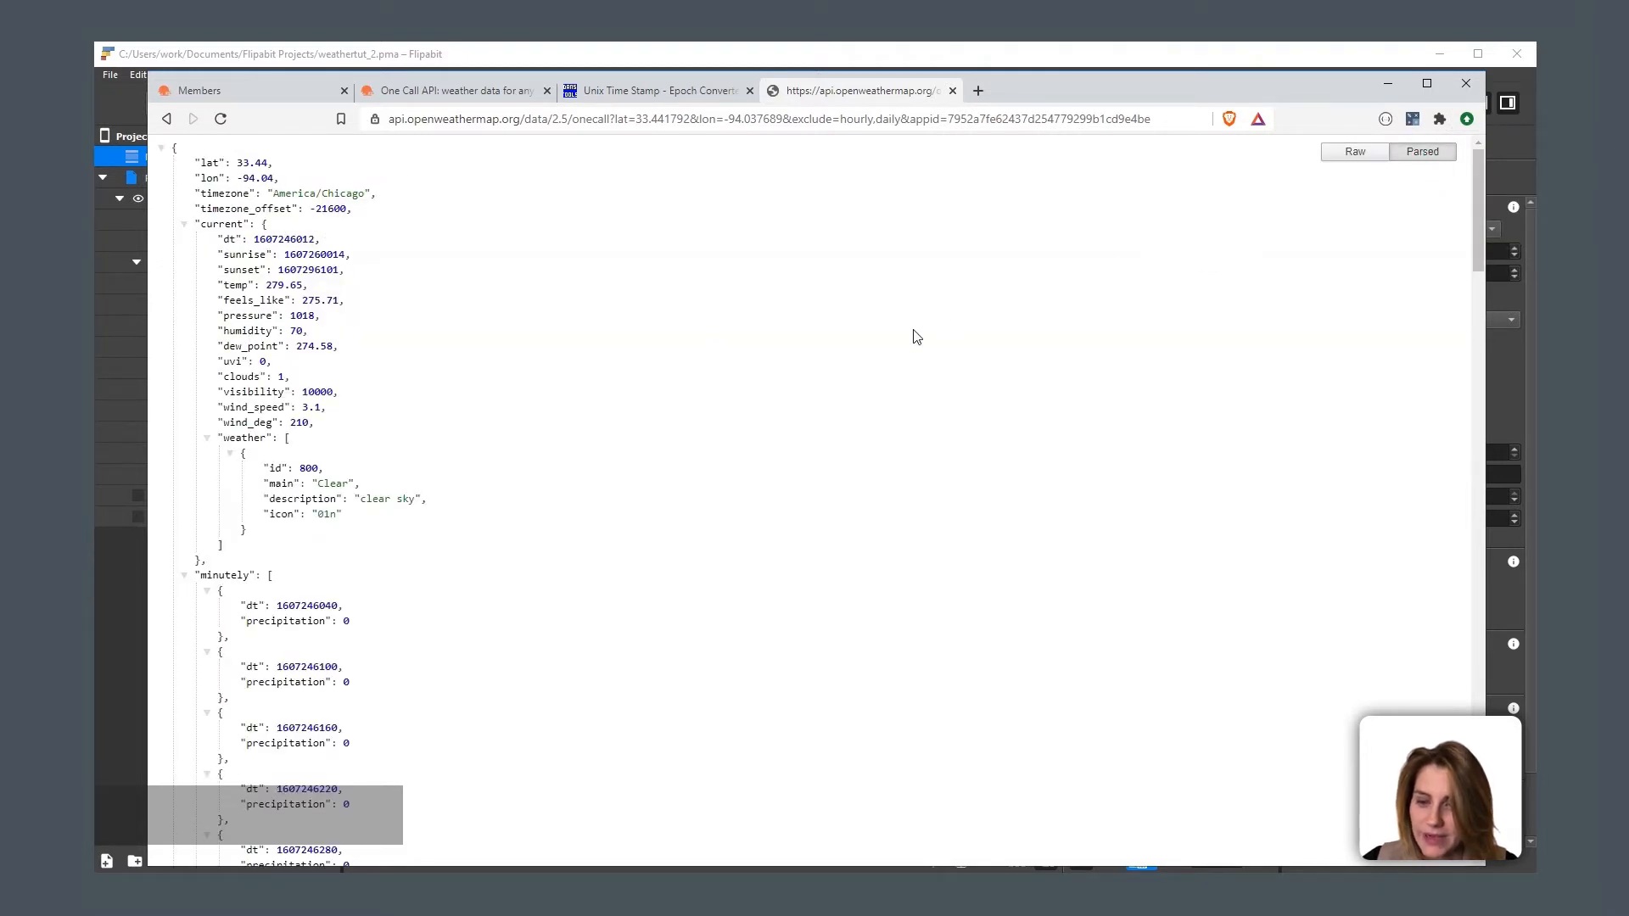
Step: Replace the exclude value in the request URL with minutely and reload the response
double_click(223, 576)
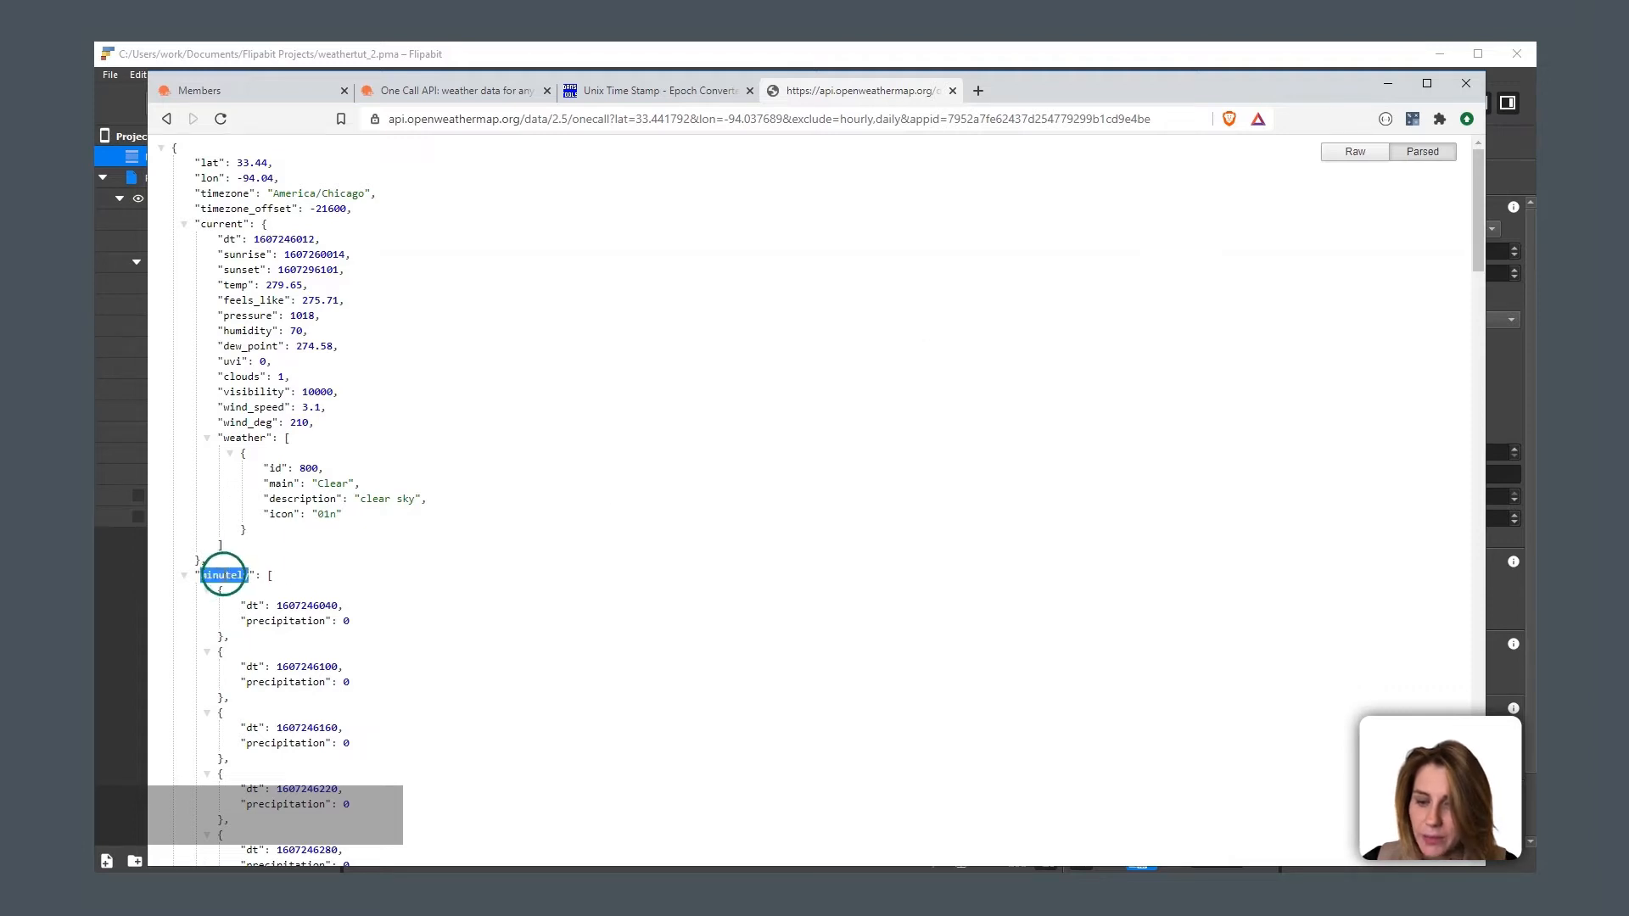
key("ctrl+c")
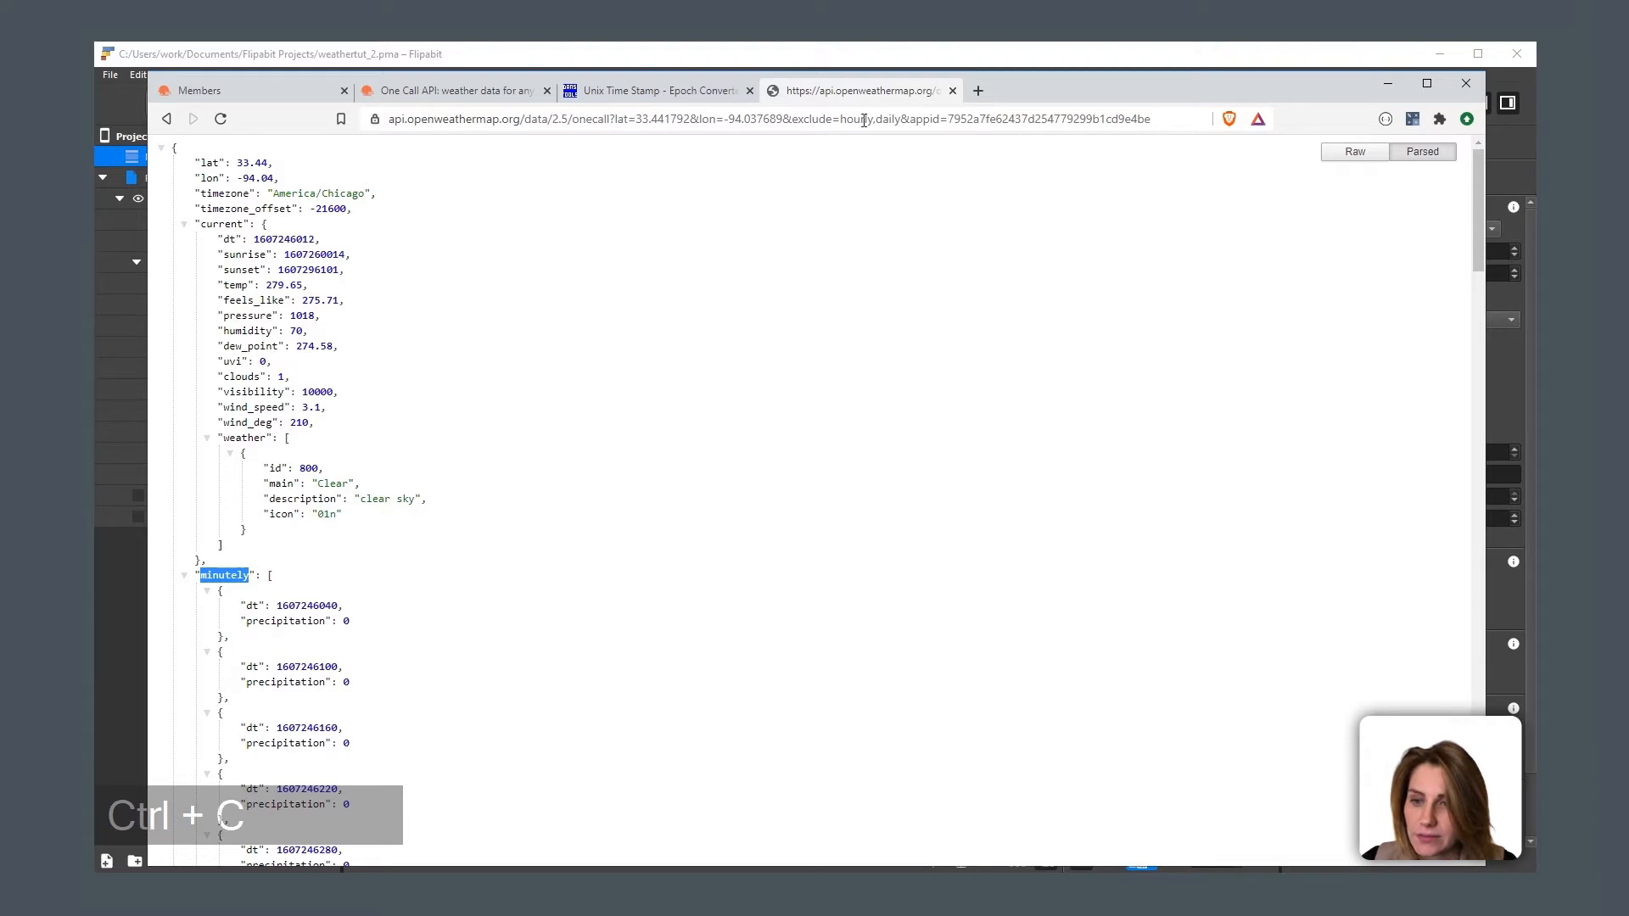
left_click_drag(843, 119, 902, 125)
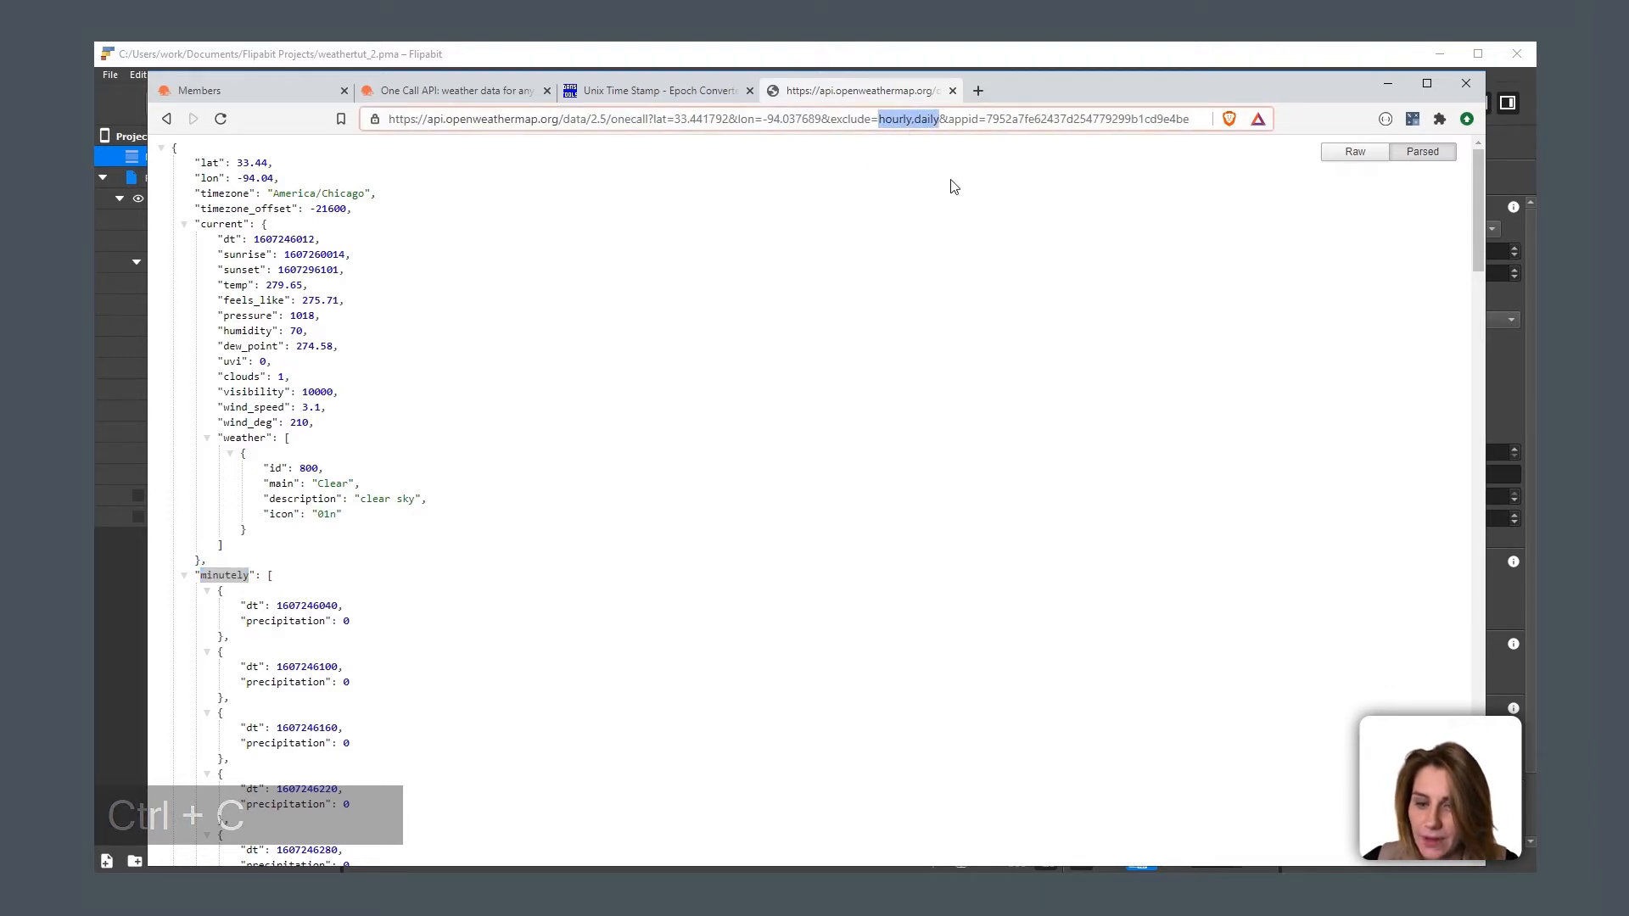
key("ctrl+v")
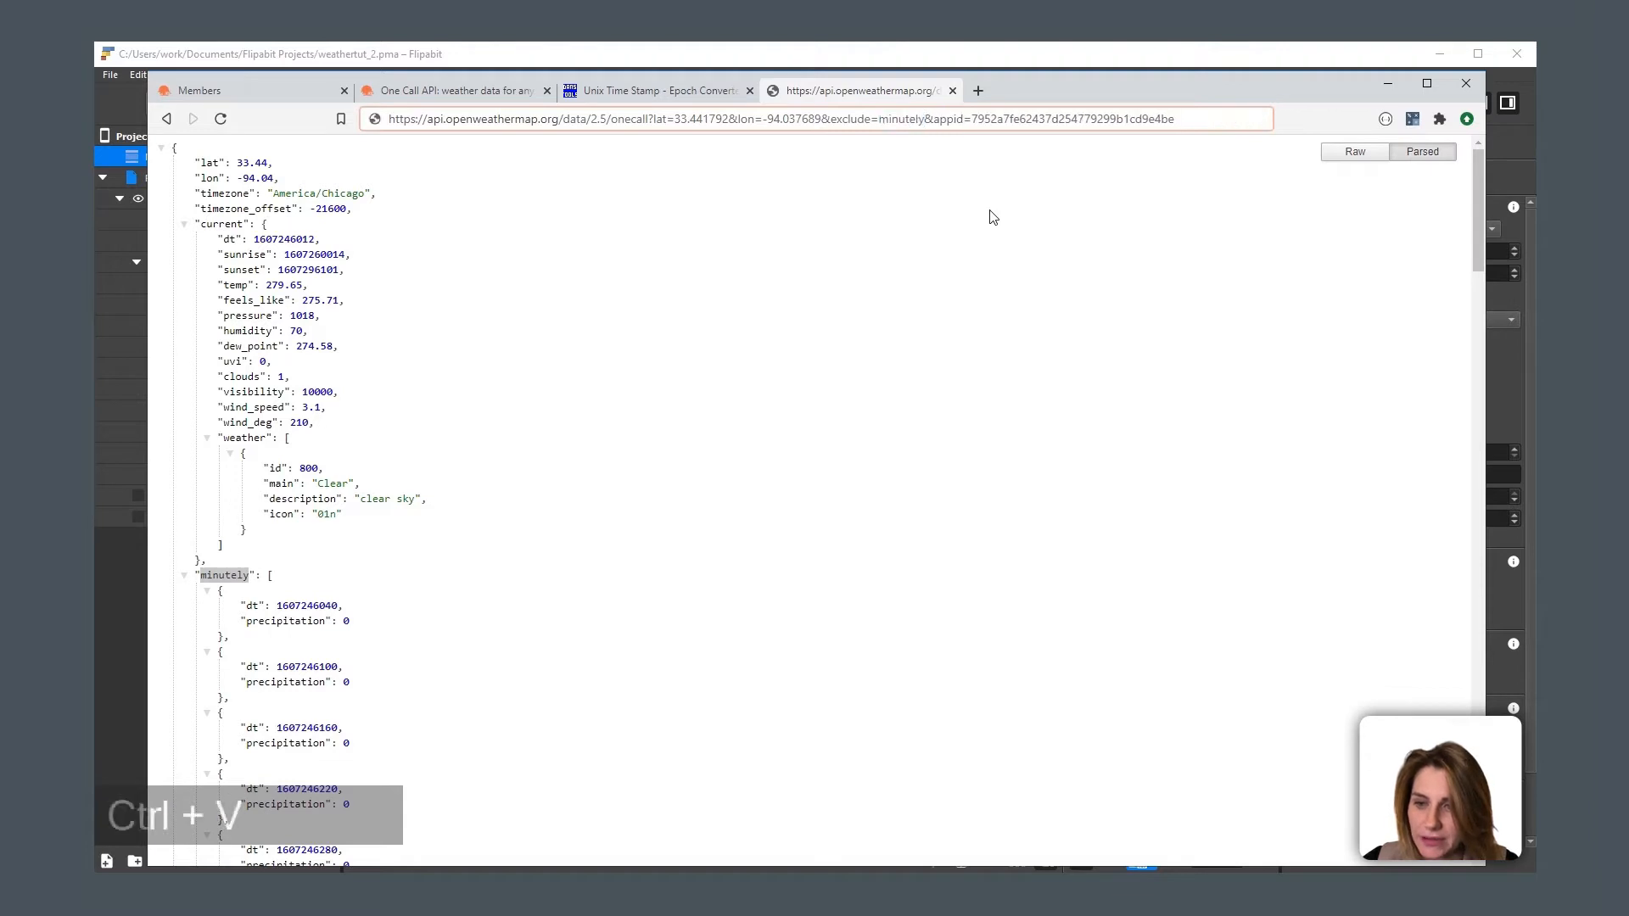
key("Return")
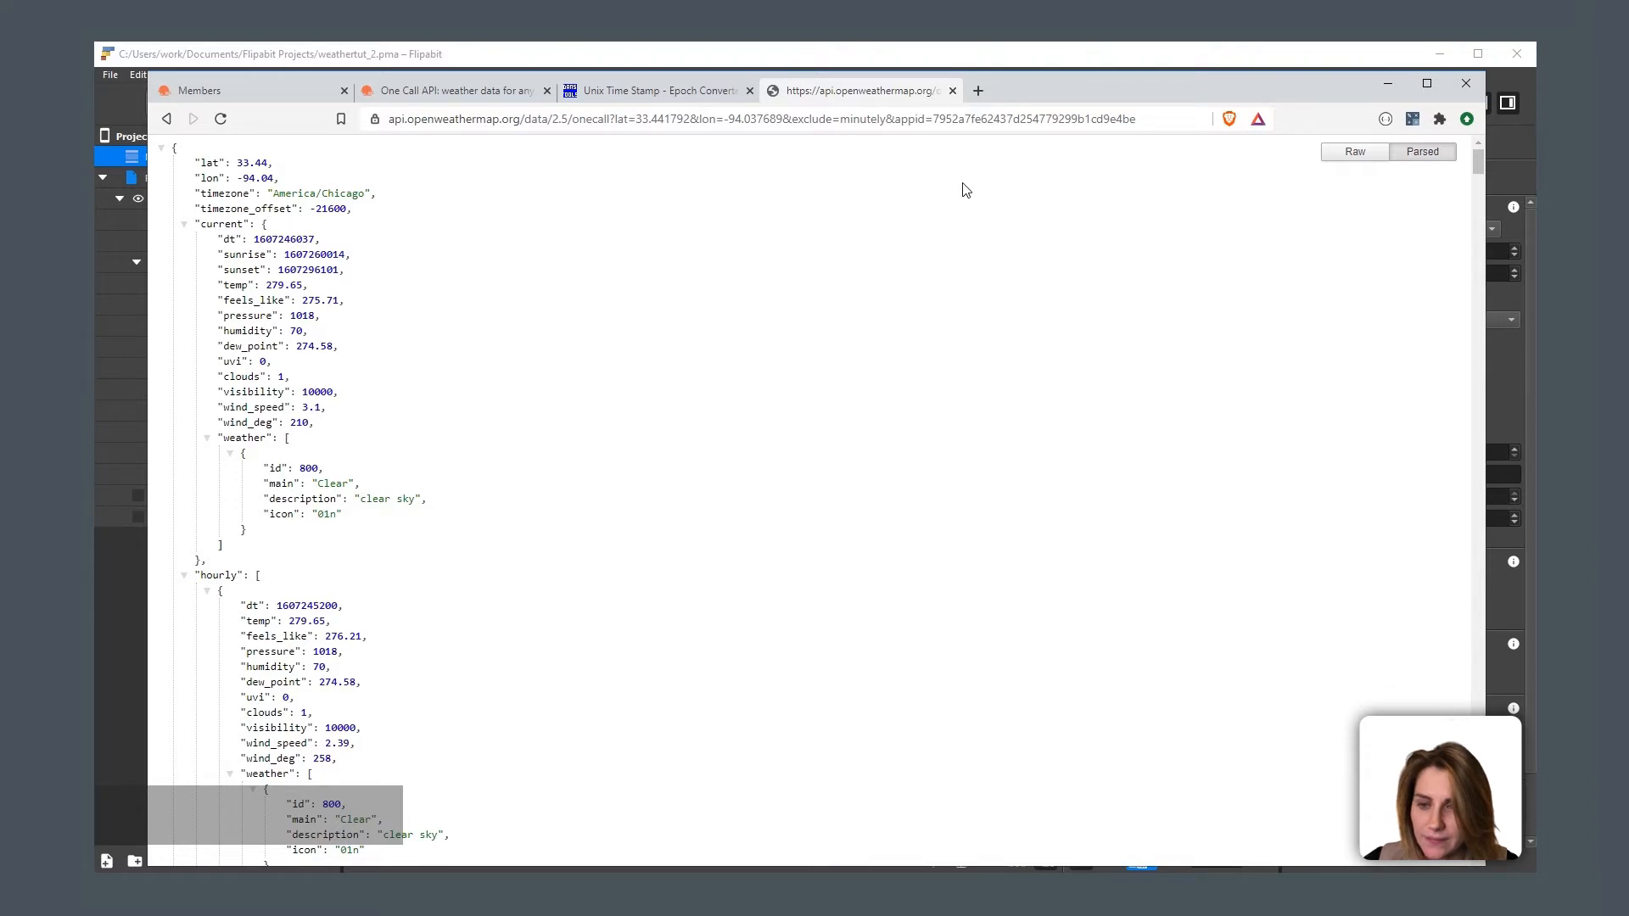
Step: Copy the &units=imperial parameter from the Units of measurement section of the One Call API documentation
left_click(491, 91)
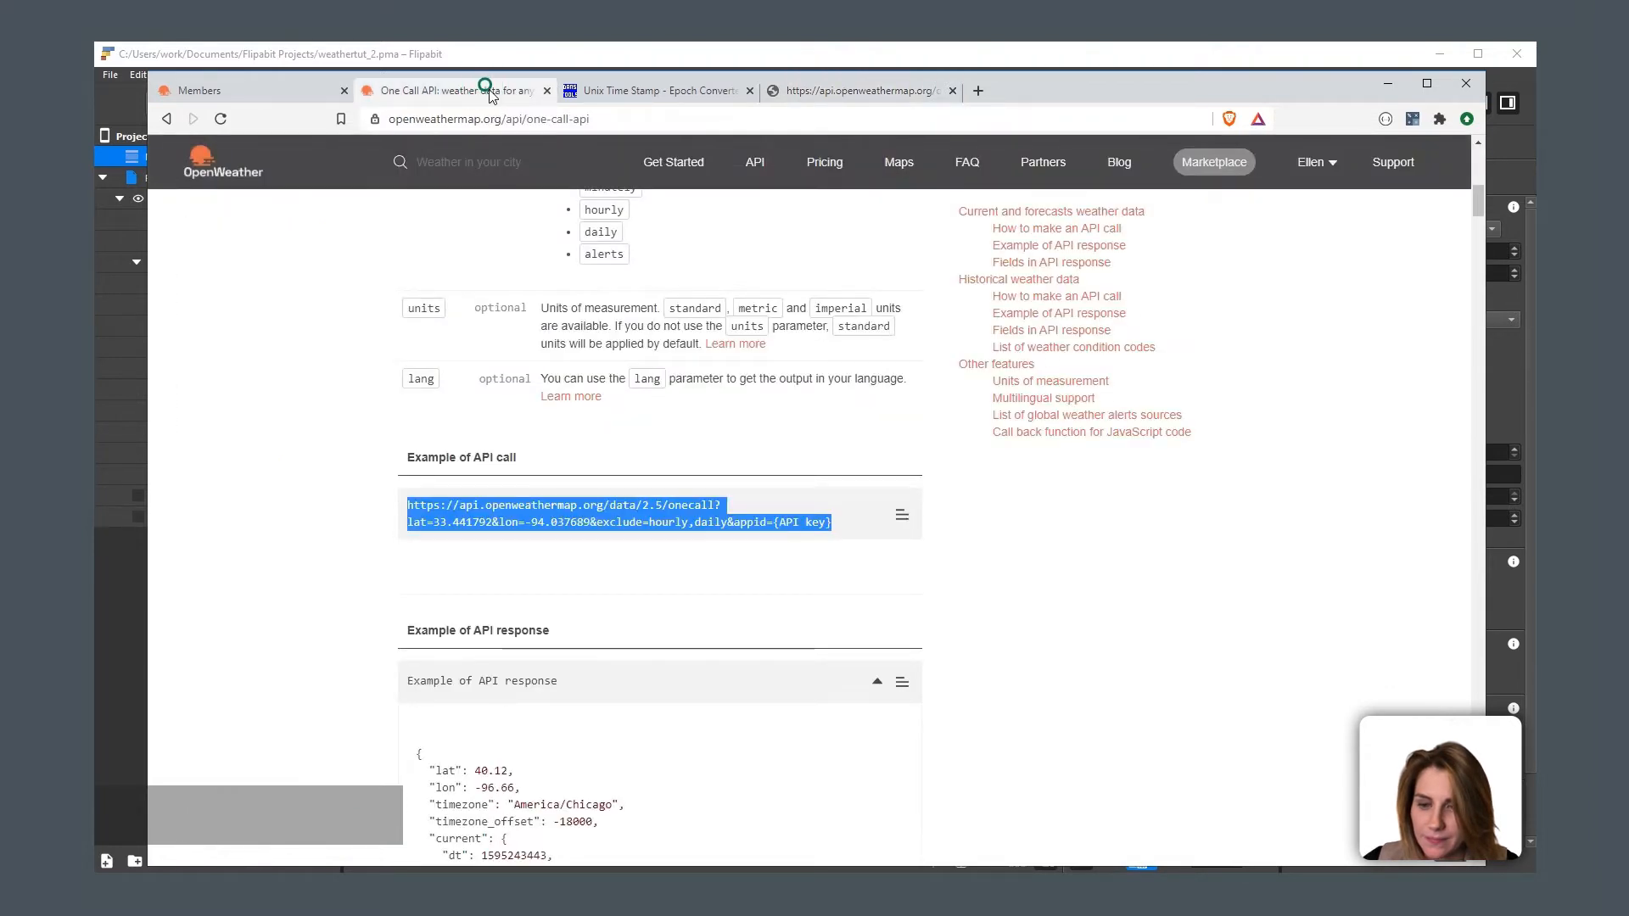
left_click(1008, 383)
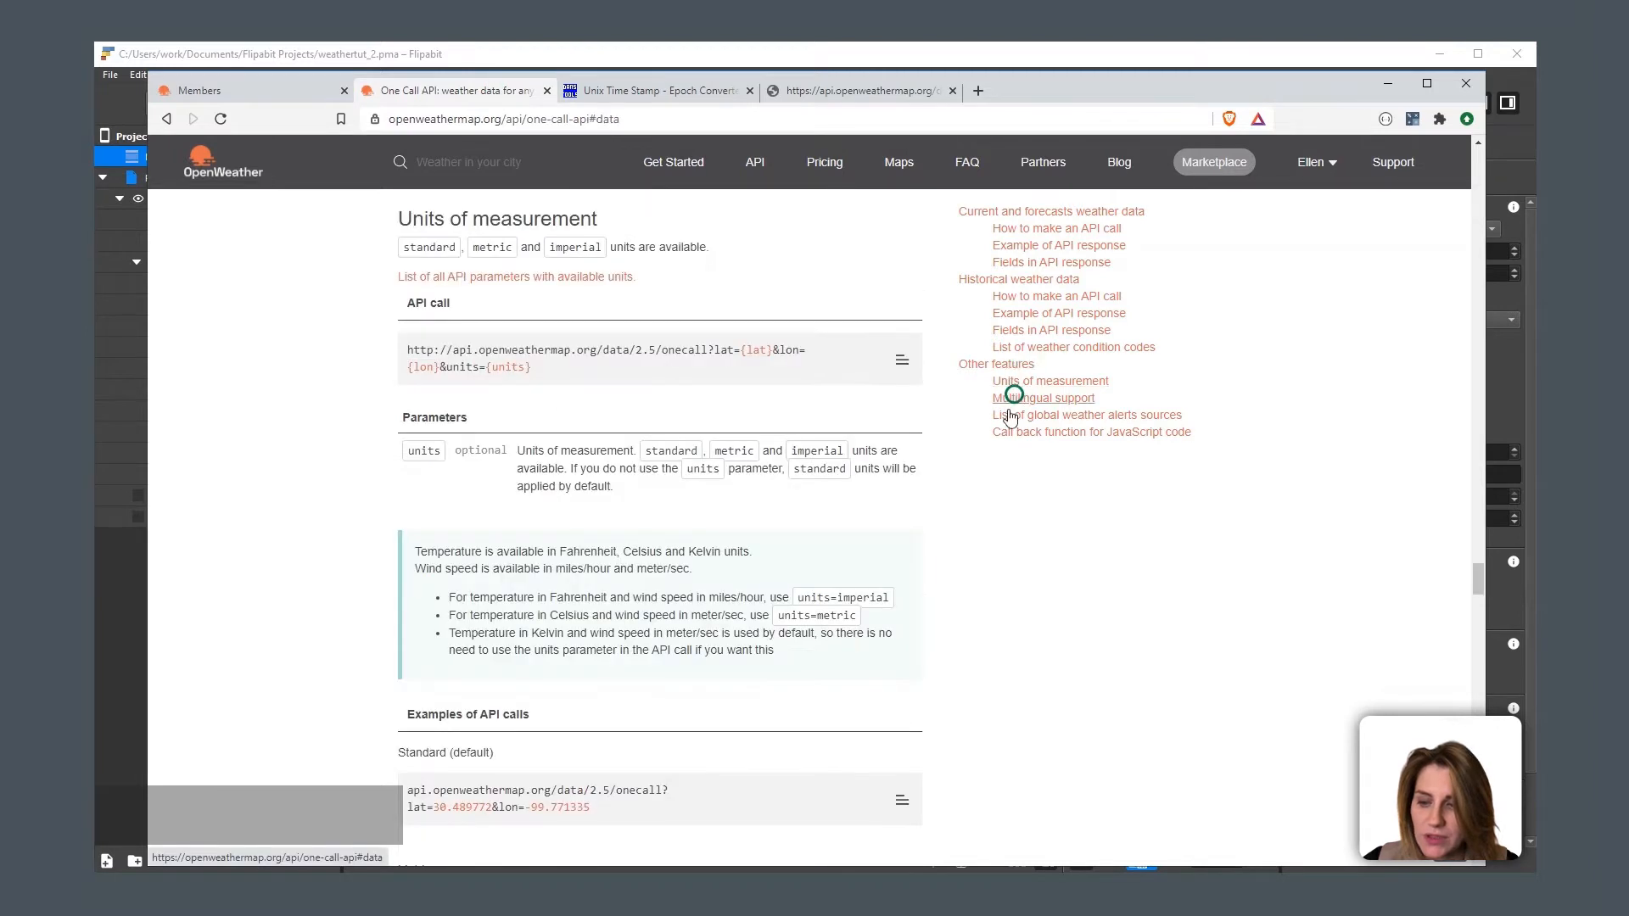
scroll(1006, 493, "down", 5)
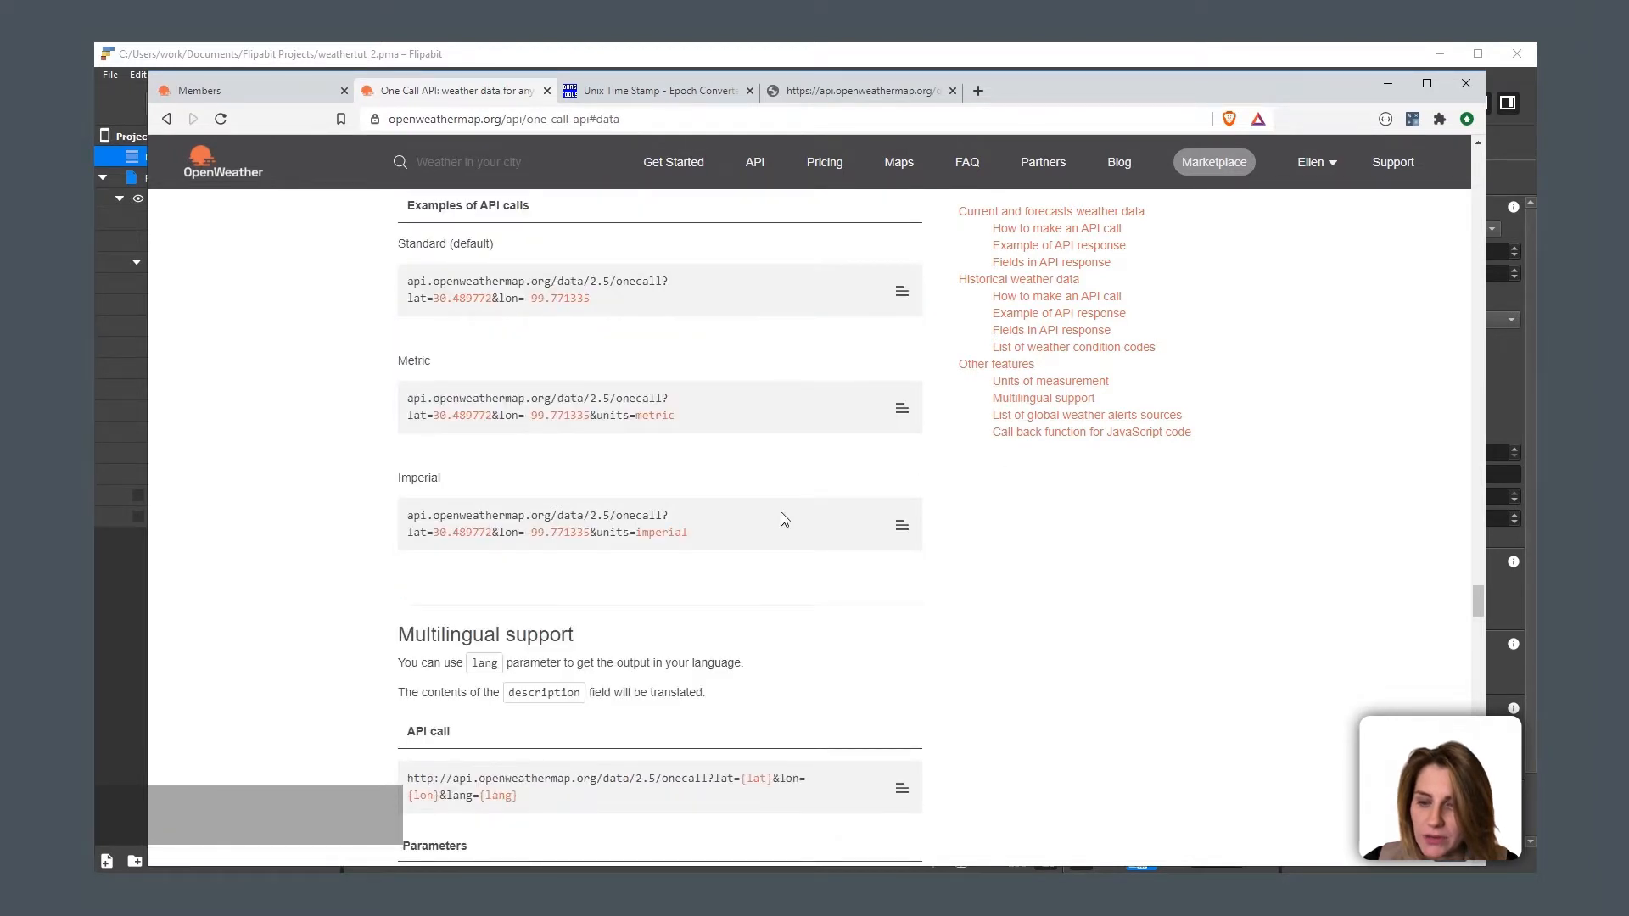
left_click_drag(687, 533, 594, 537)
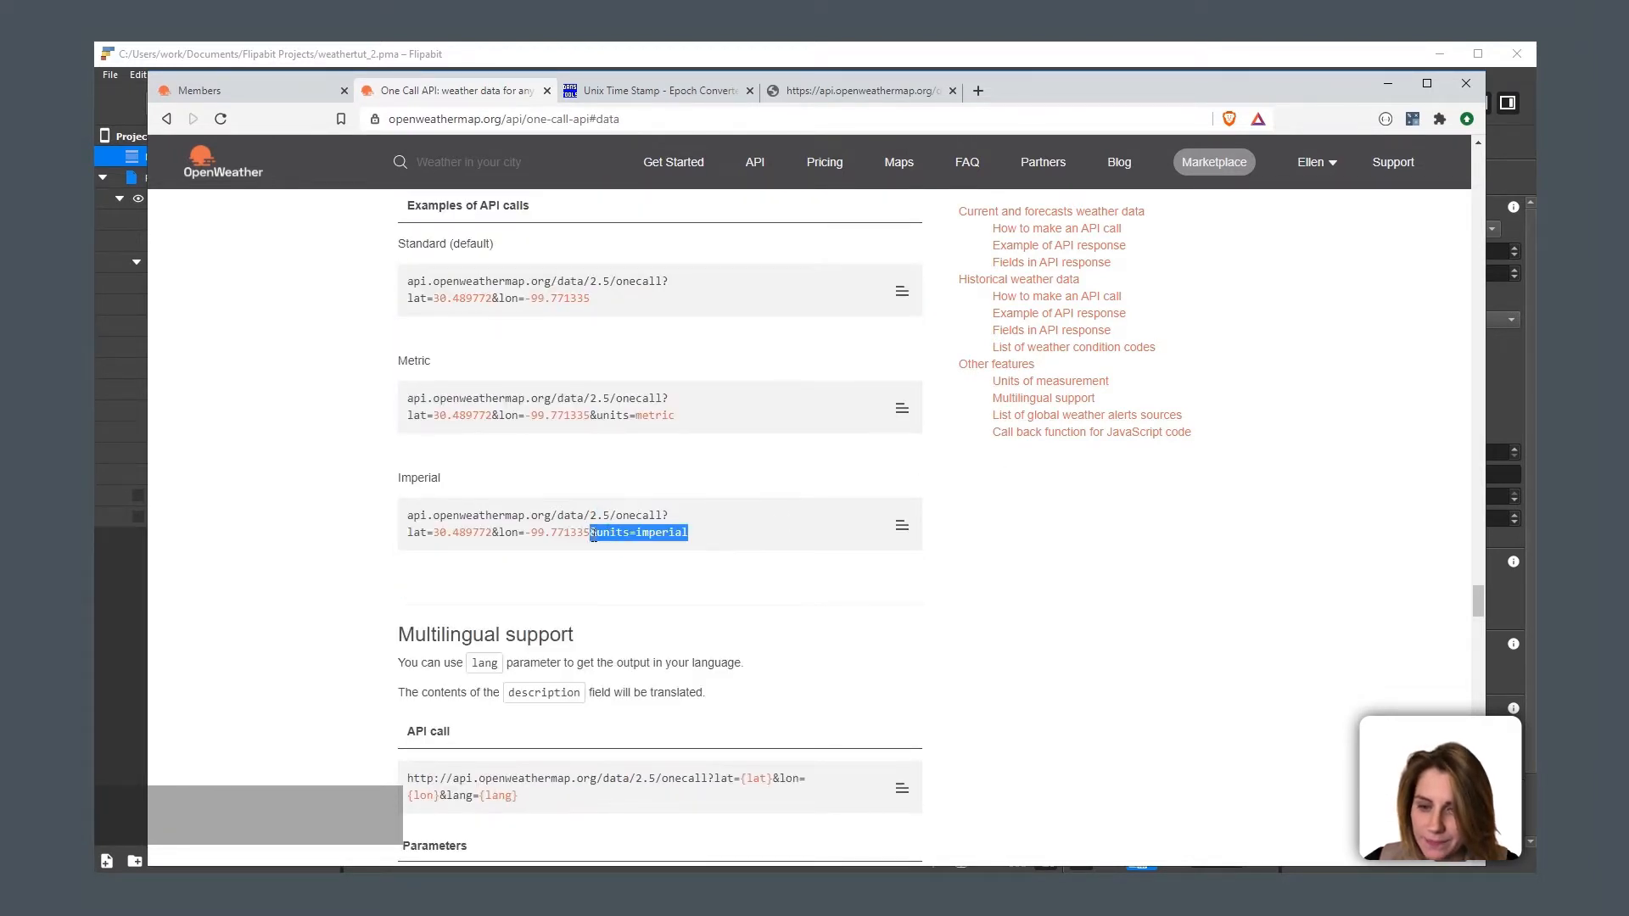
key("ctrl+c")
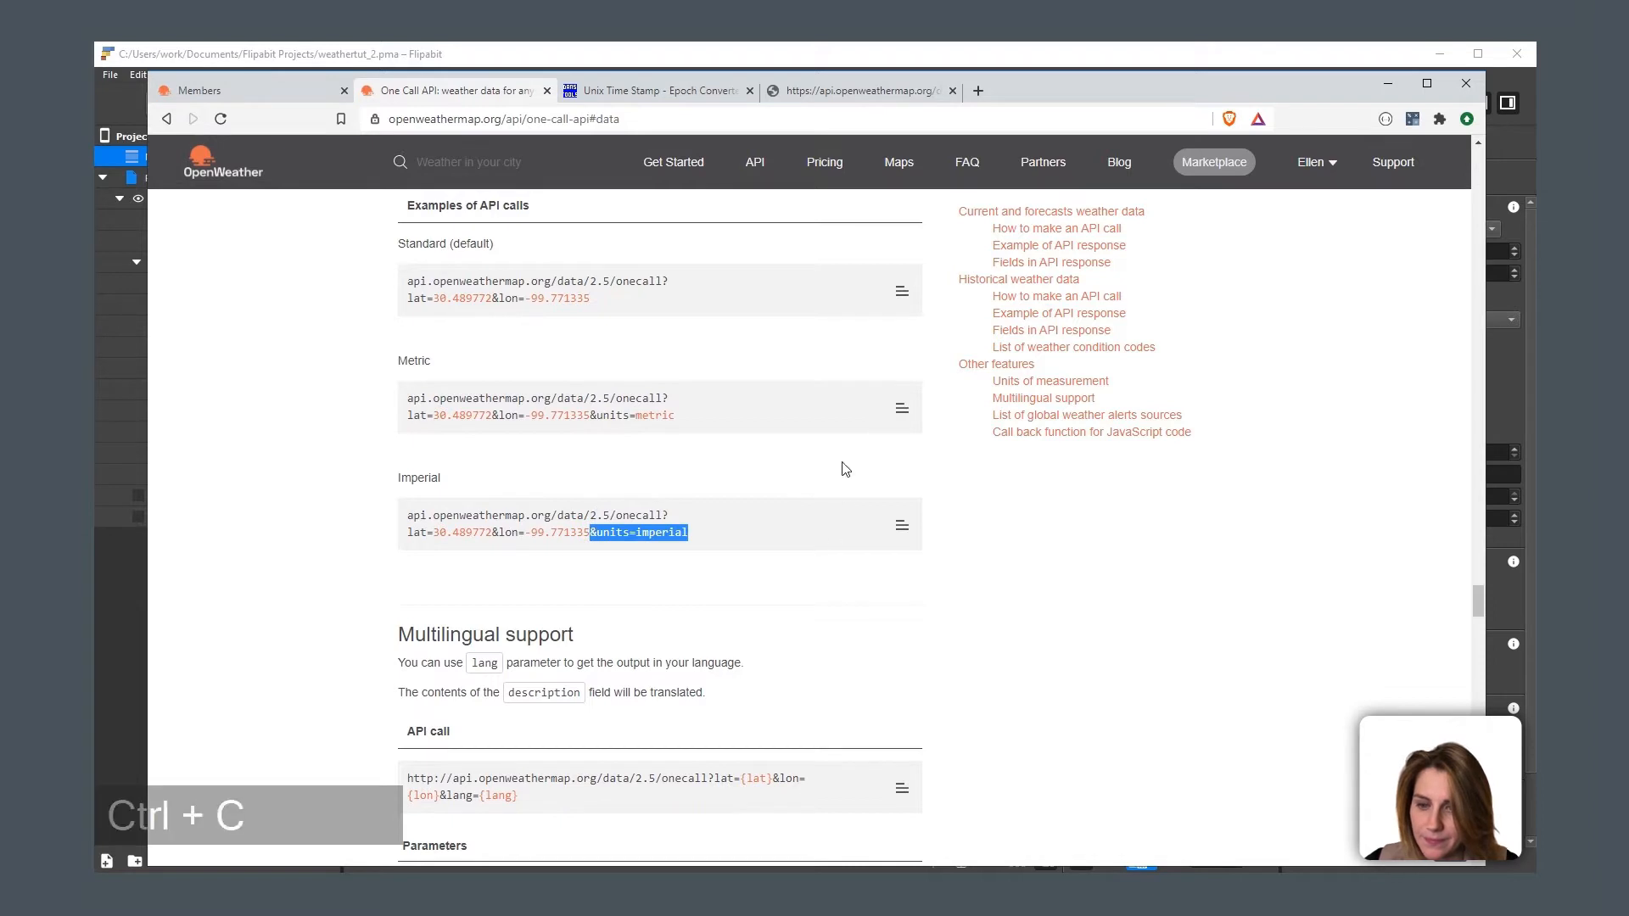
Step: Append &units=imperial to the end of the request URL and reload the response
left_click(862, 90)
left_click(1153, 121)
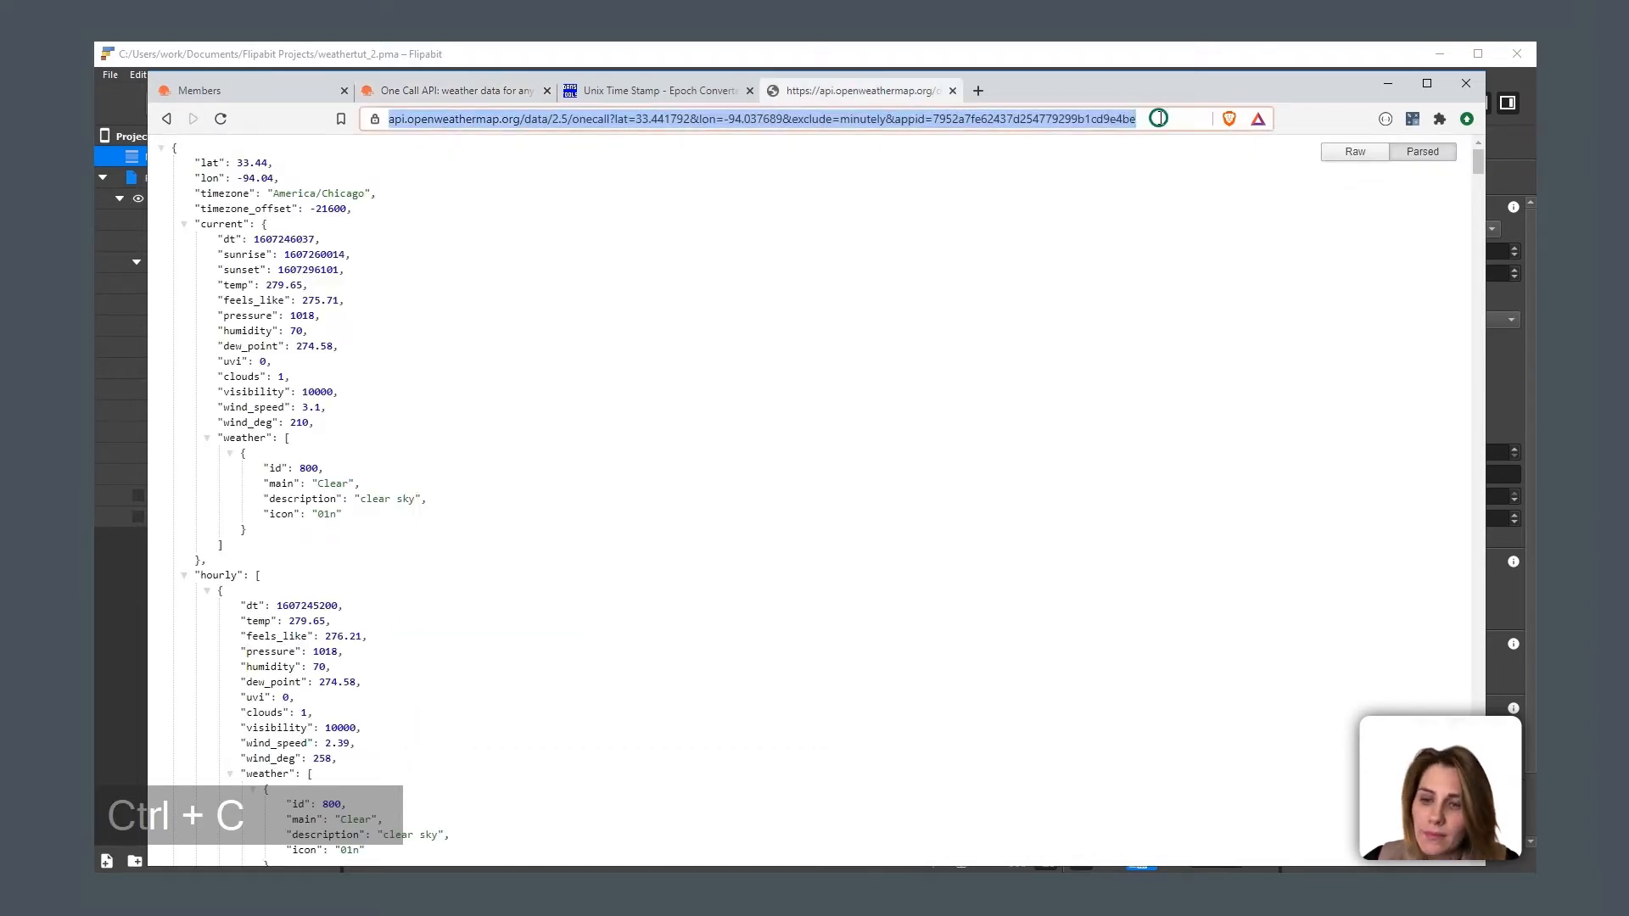
left_click(1155, 119)
key("ctrl+v")
key("Return")
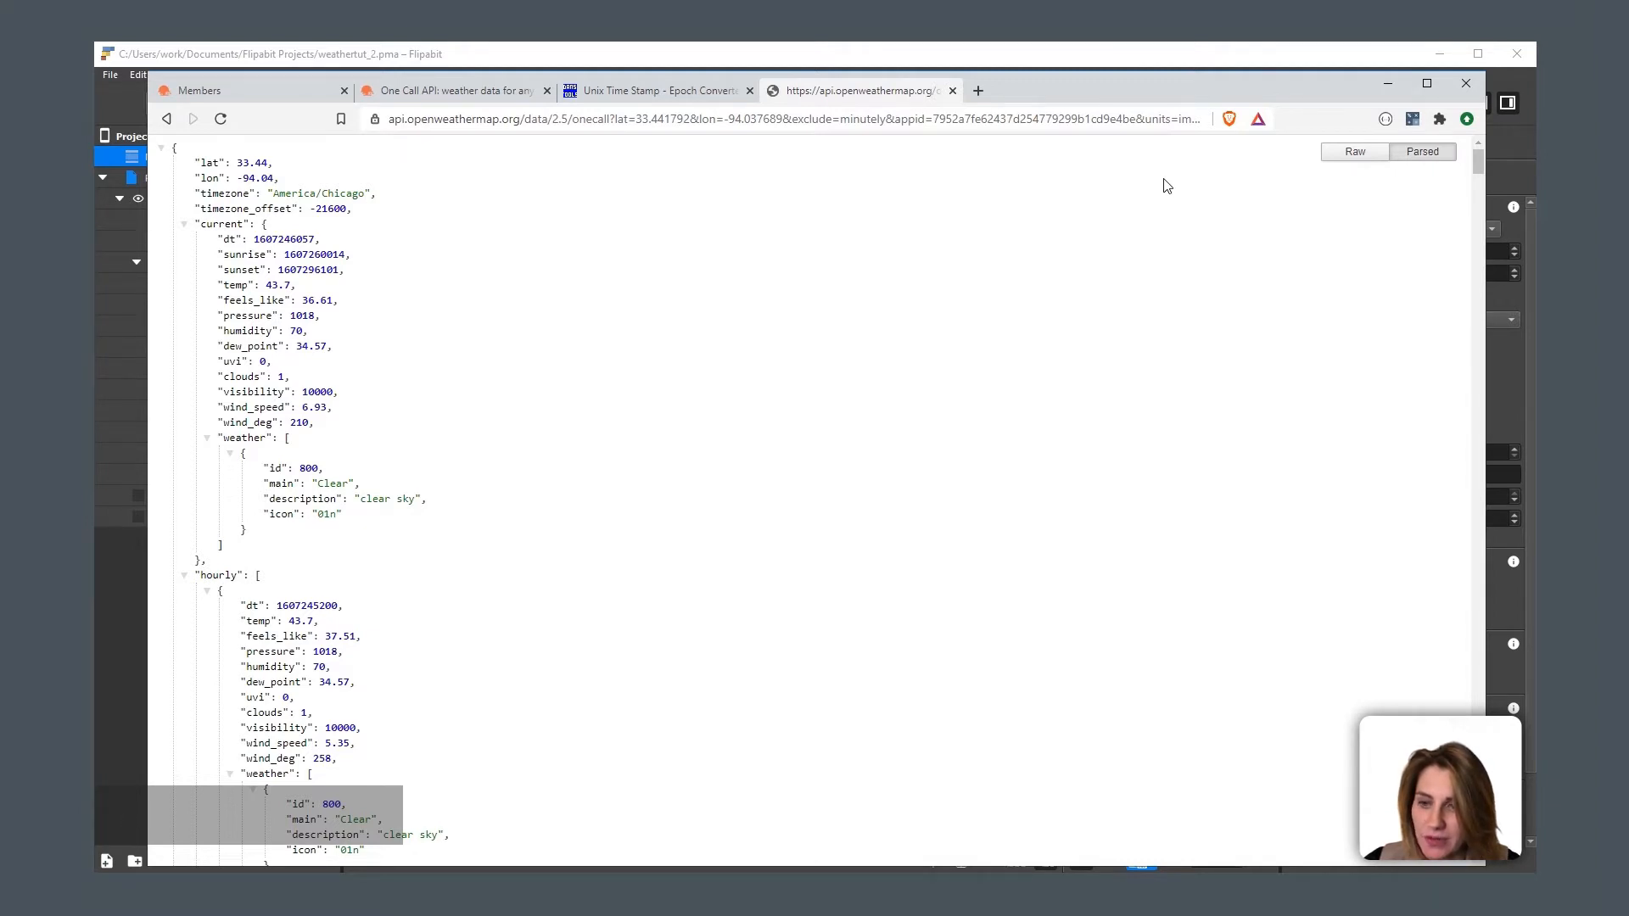
Step: Copy the complete weather request URL and switch to the Flipabit project
left_click(1055, 119)
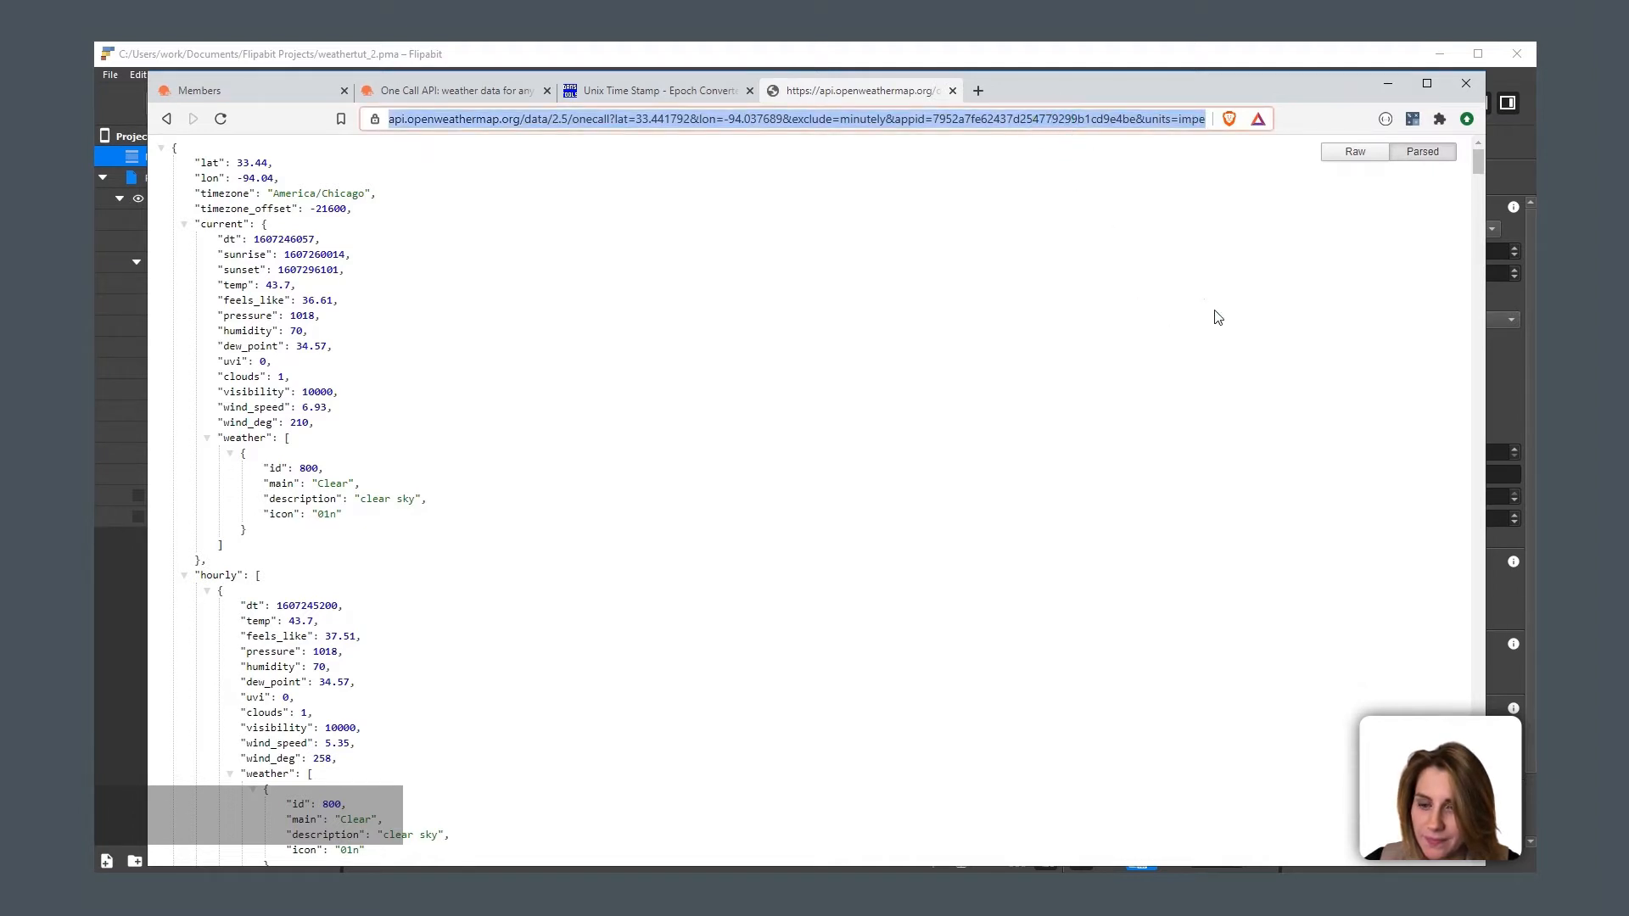
key("ctrl+c")
left_click(1515, 148)
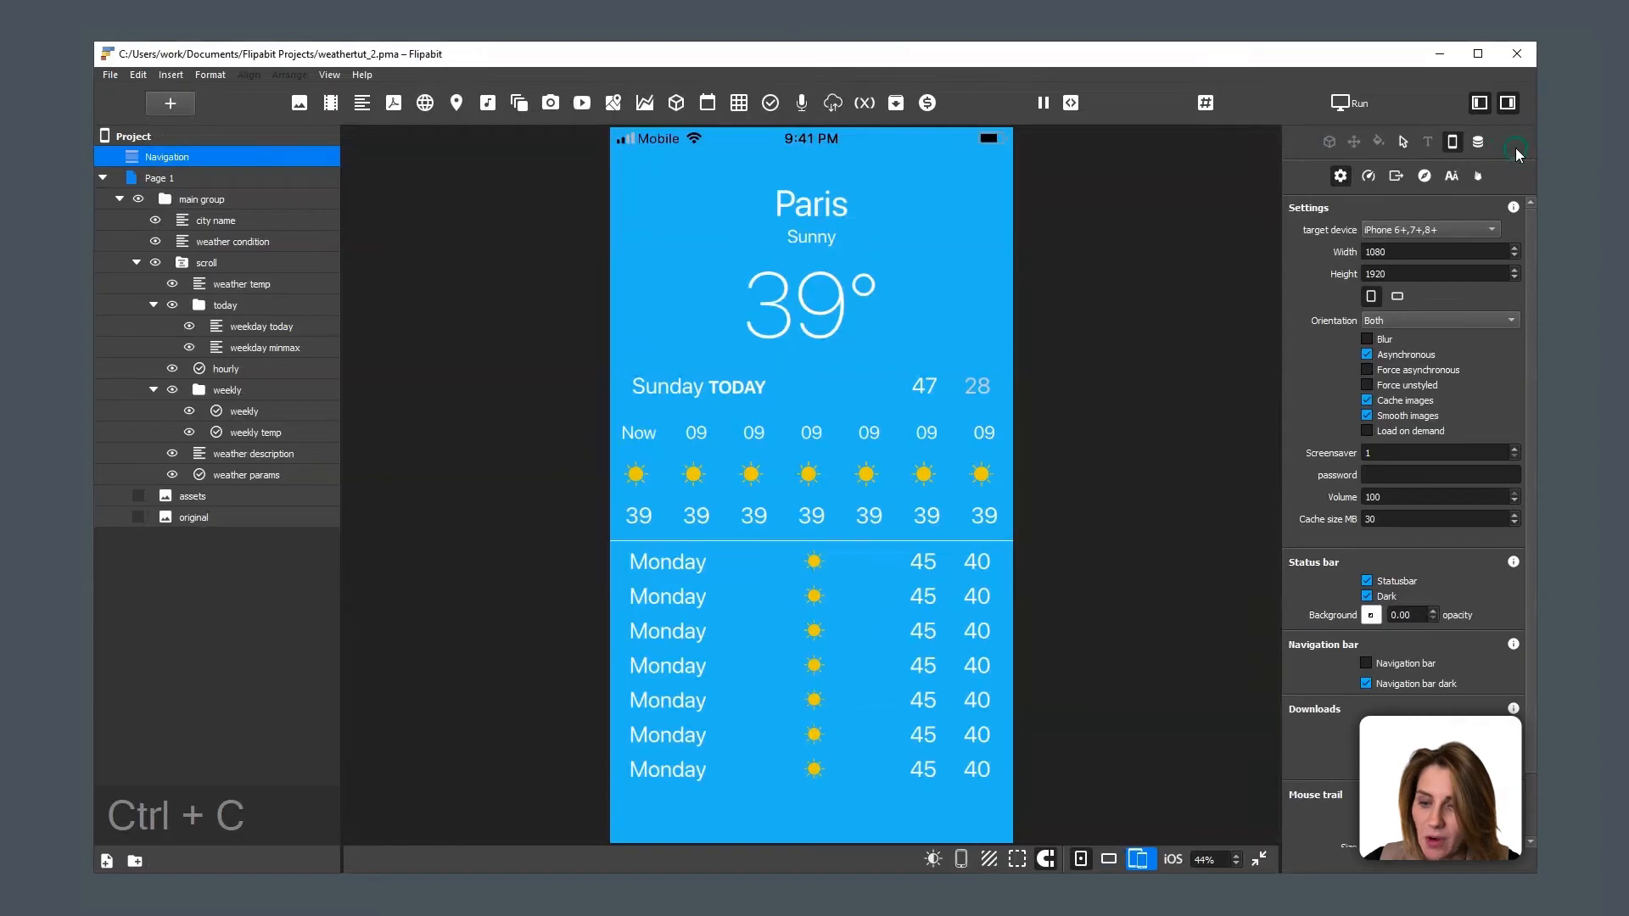
Step: Start creating a database with JSON as the data source and Remote URL as the input type
left_click(1479, 143)
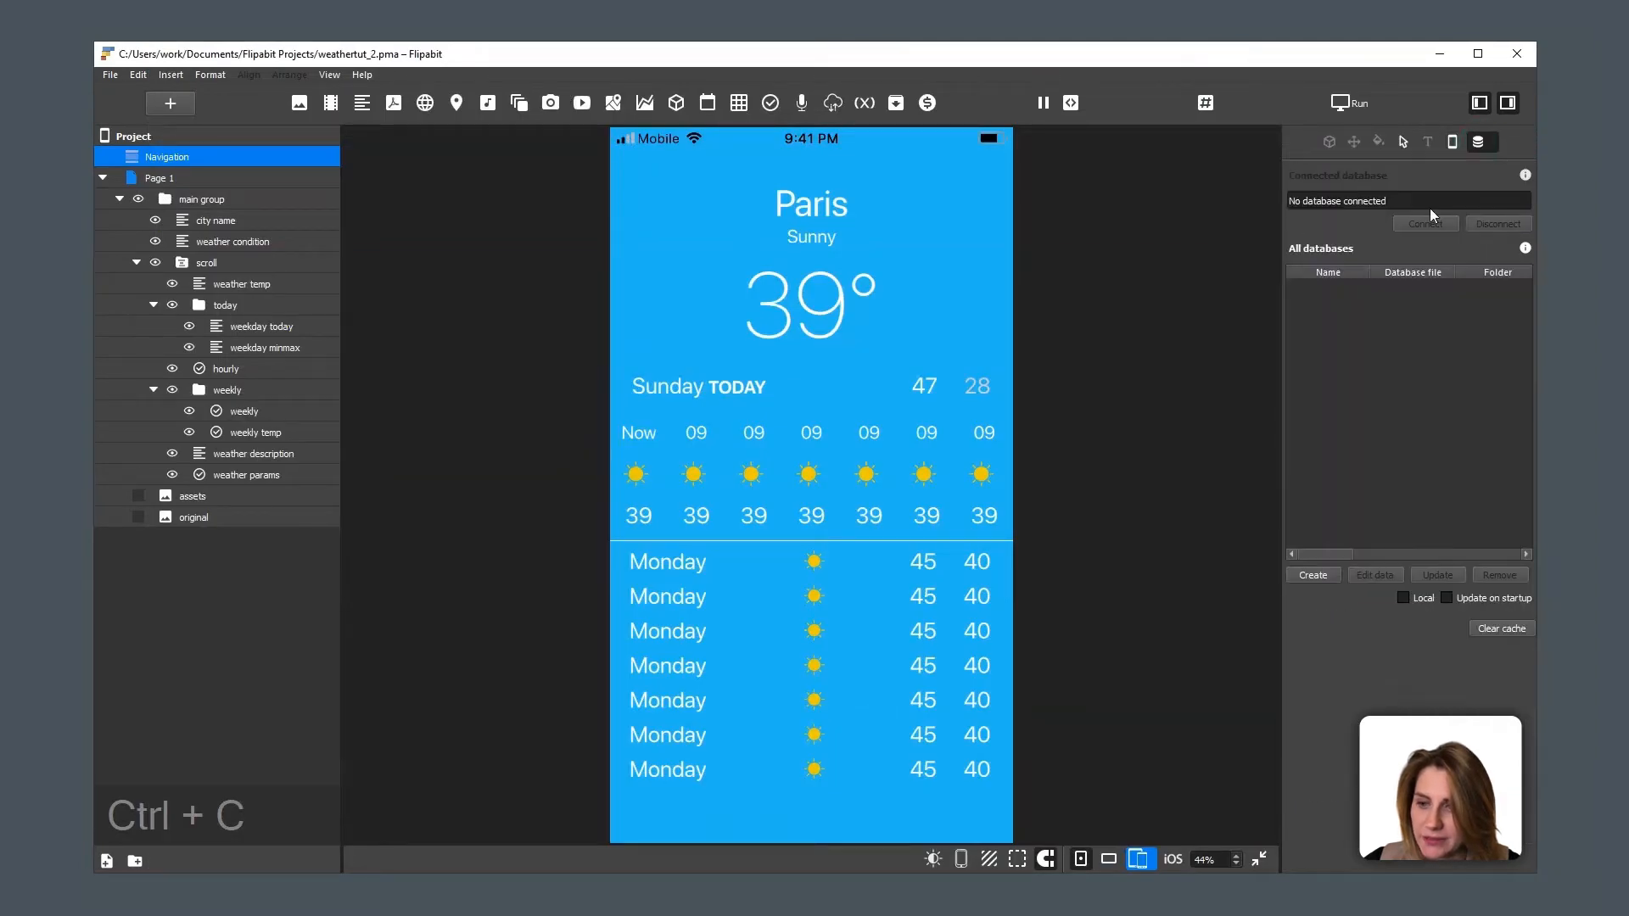
left_click(1313, 577)
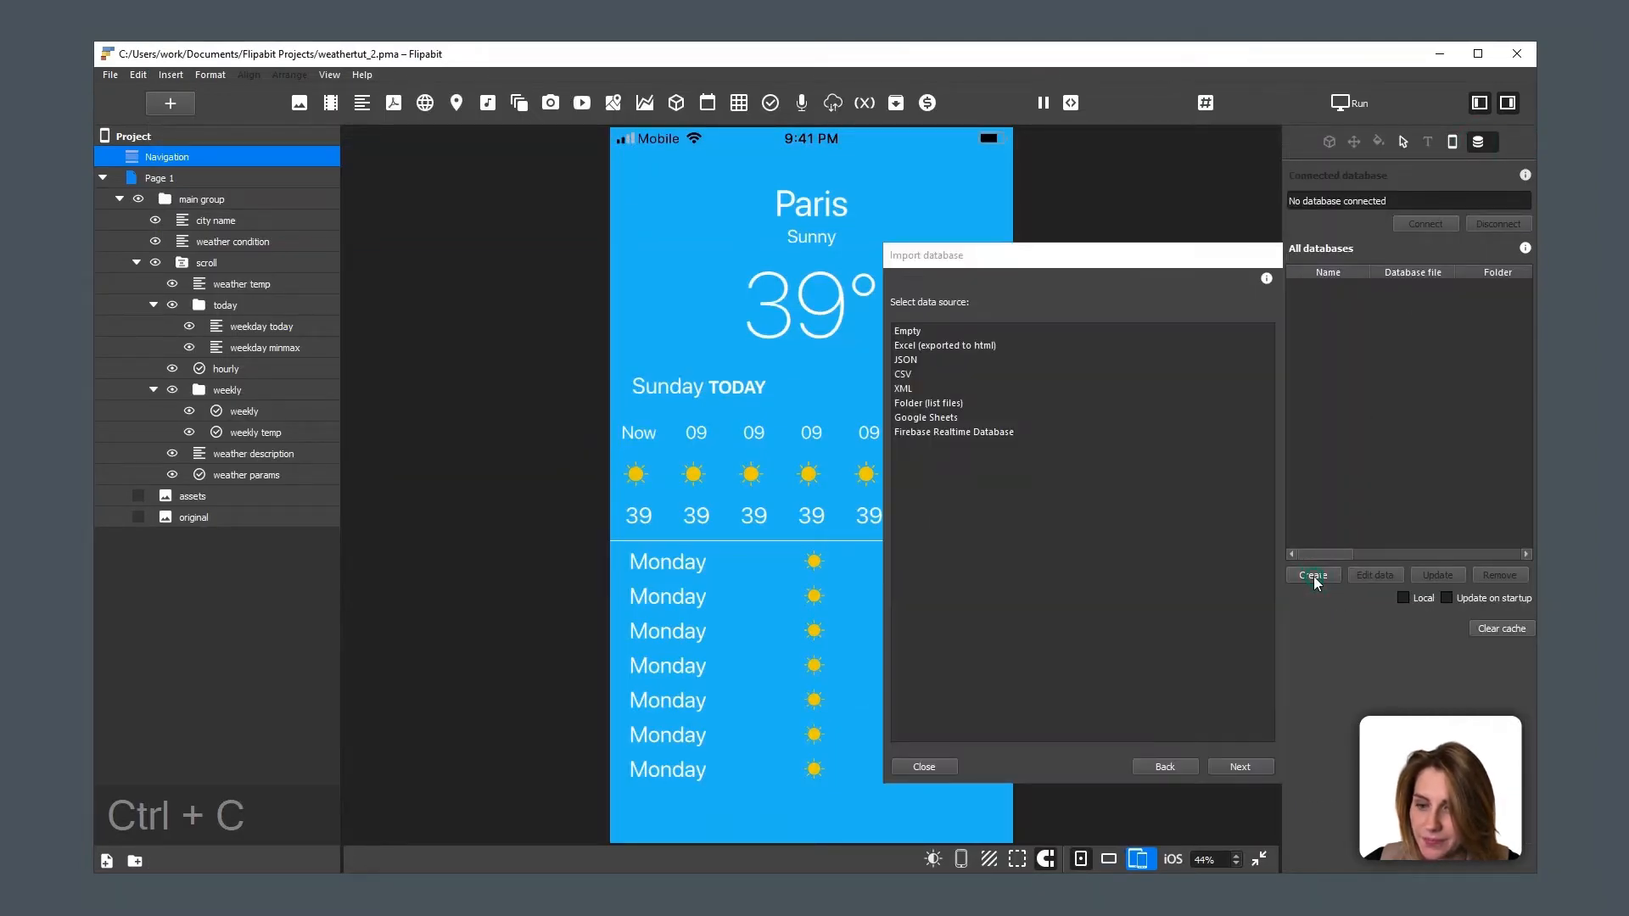
double_click(923, 360)
left_click(925, 346)
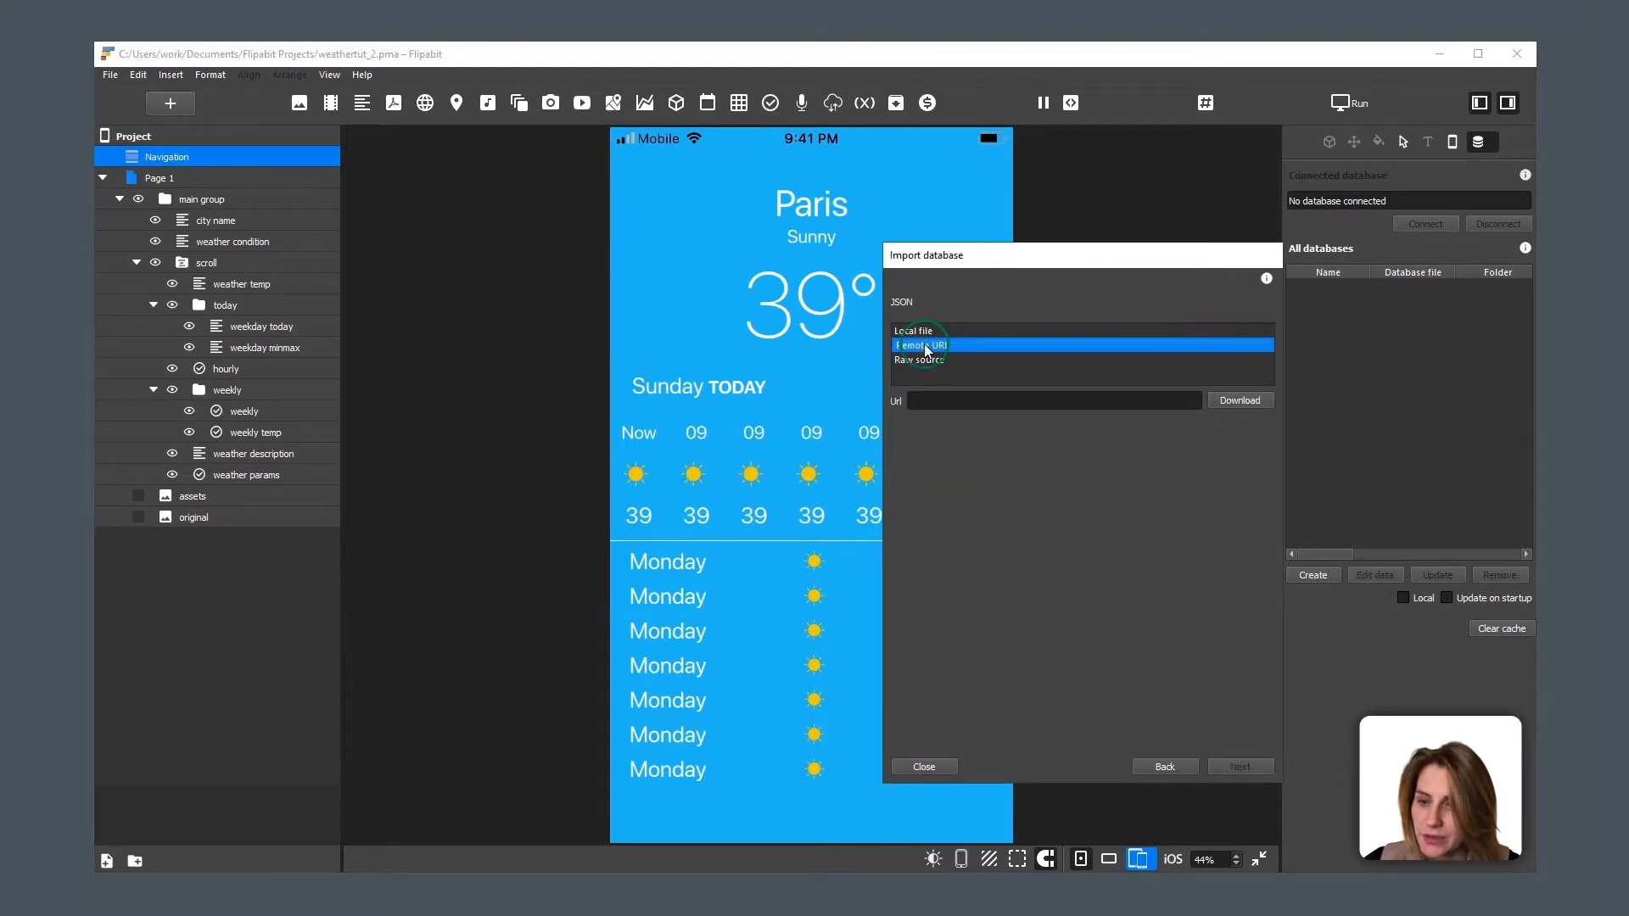
Step: Paste the request URL containing the API key, download the JSON data, and turn off Key-value pair
right_click(982, 404)
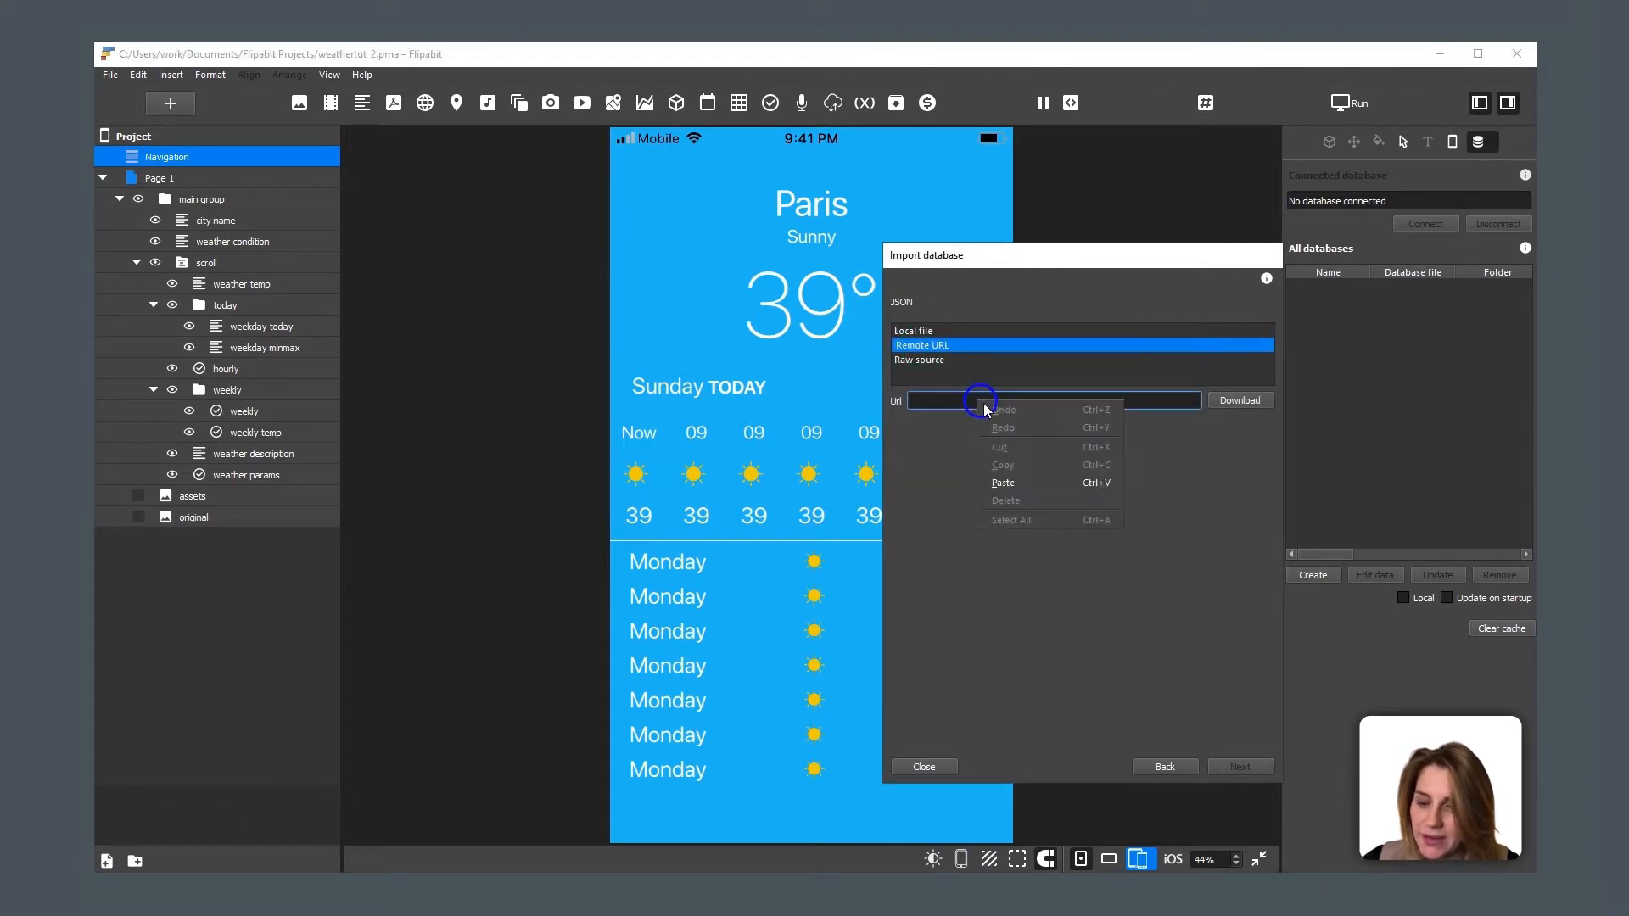
left_click(1014, 486)
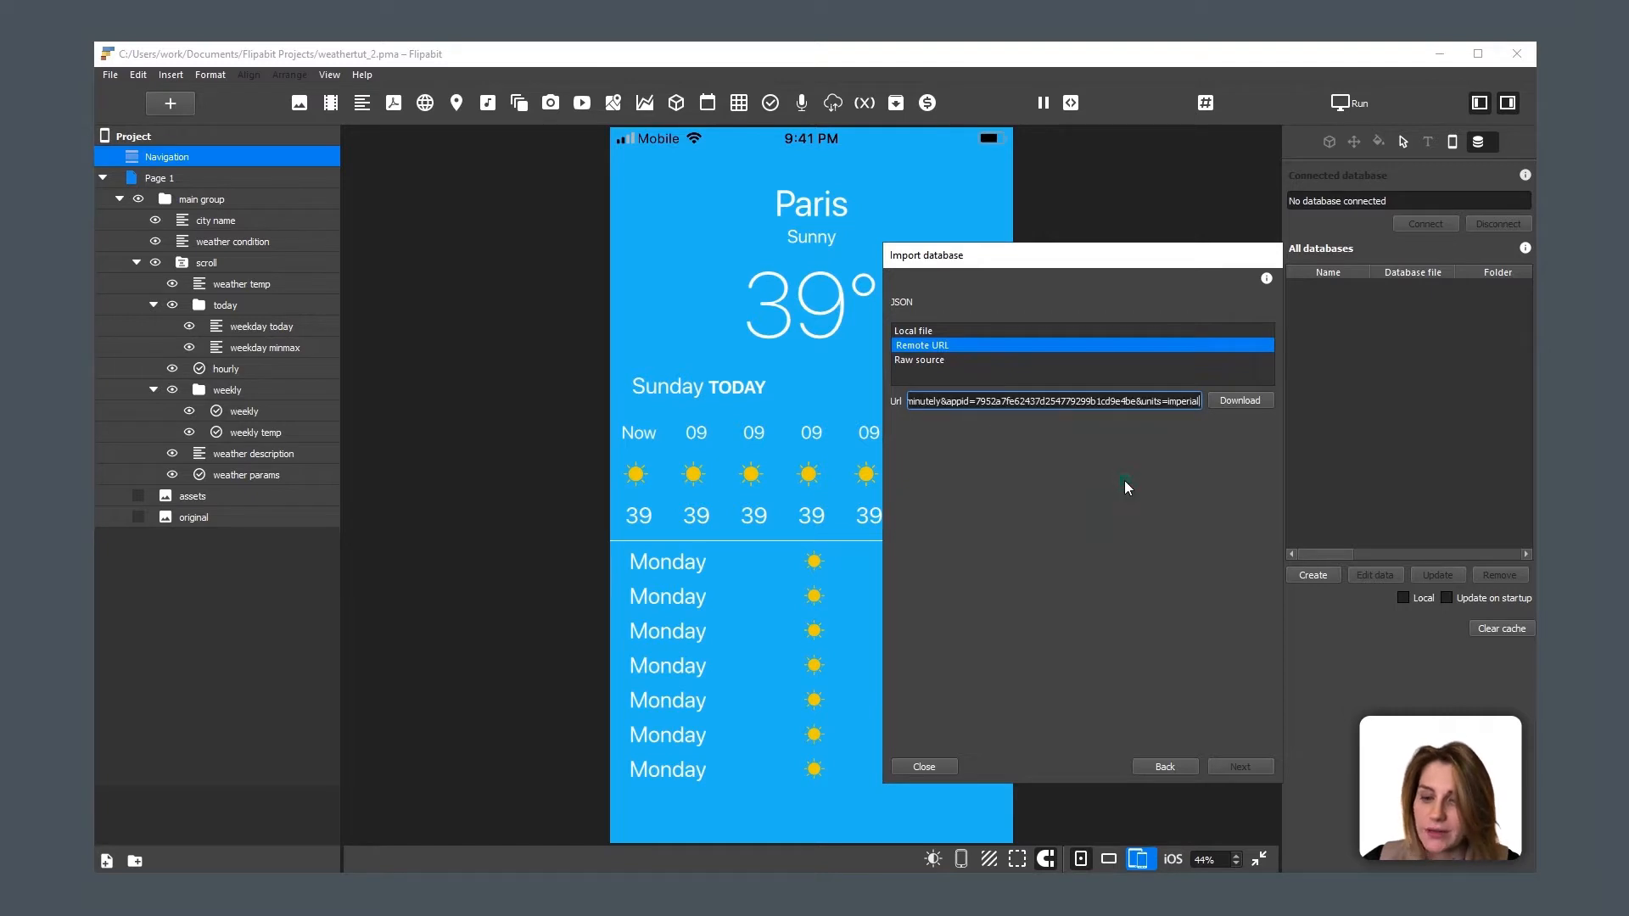
left_click(1240, 400)
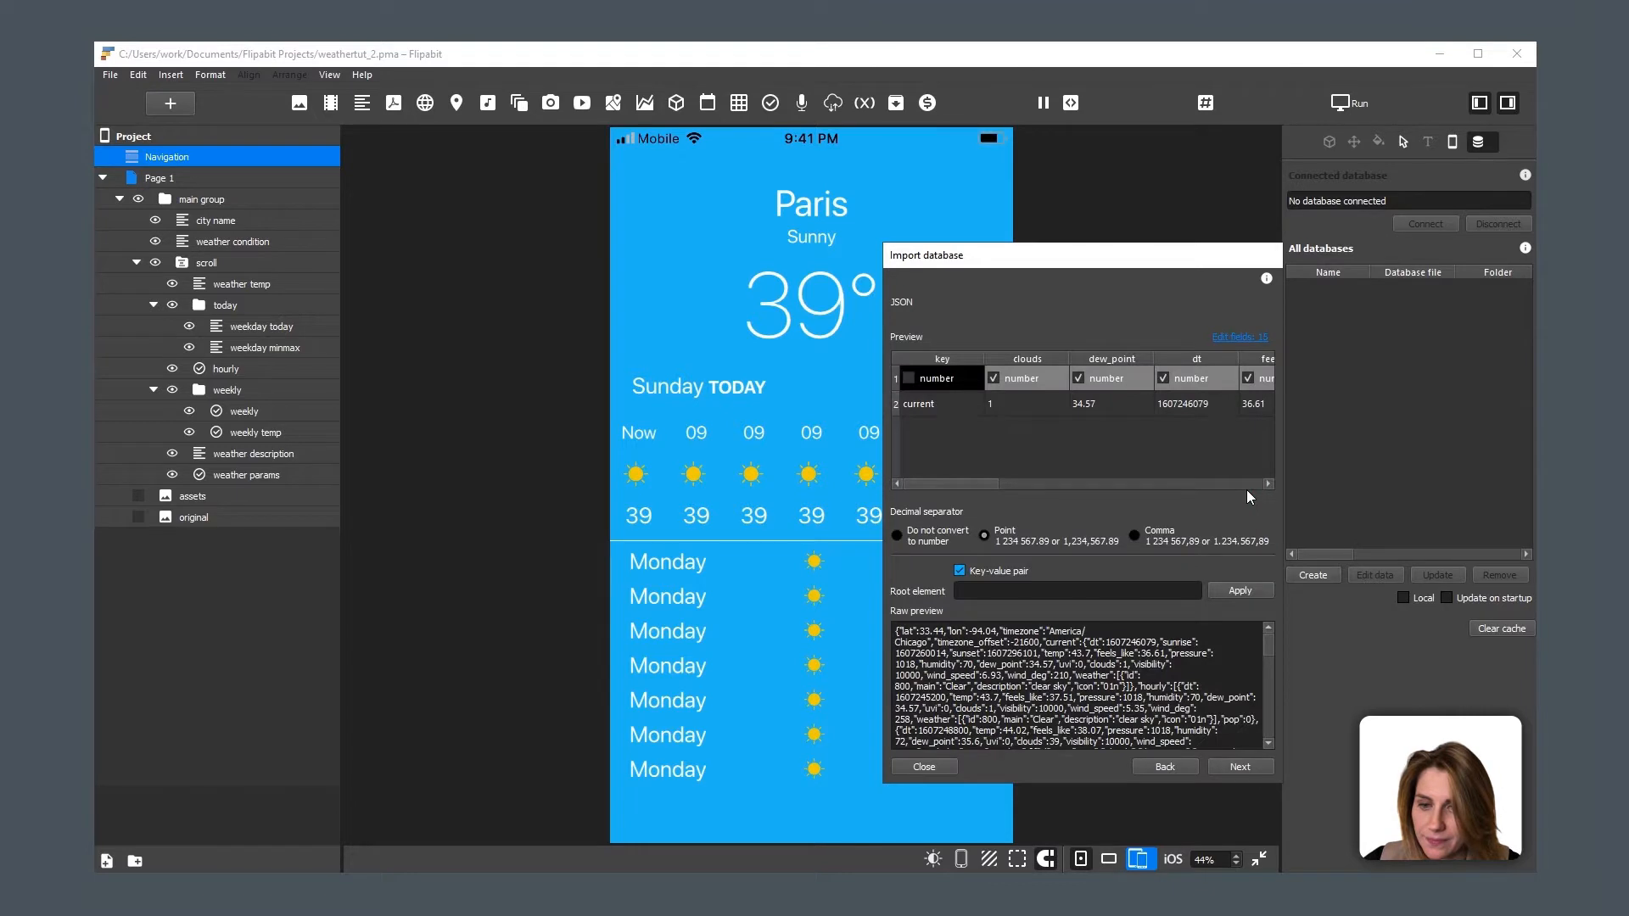
left_click(995, 572)
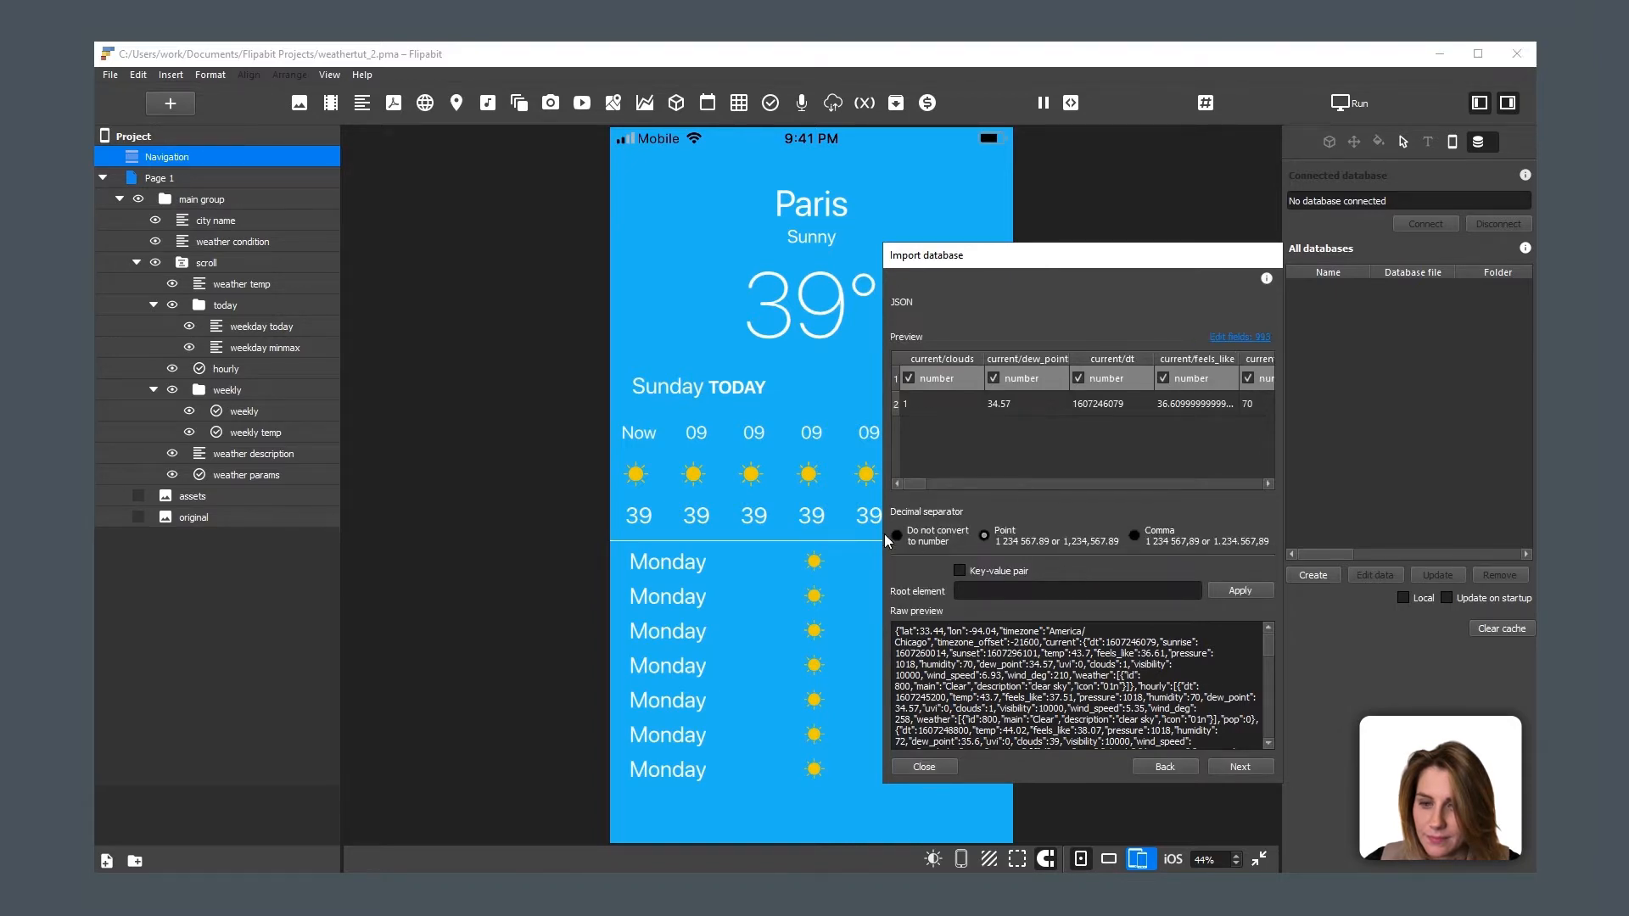
Step: Open database fields.txt from the weather assets database folder and copy its entire field list
left_click_drag(884, 533, 164, 515)
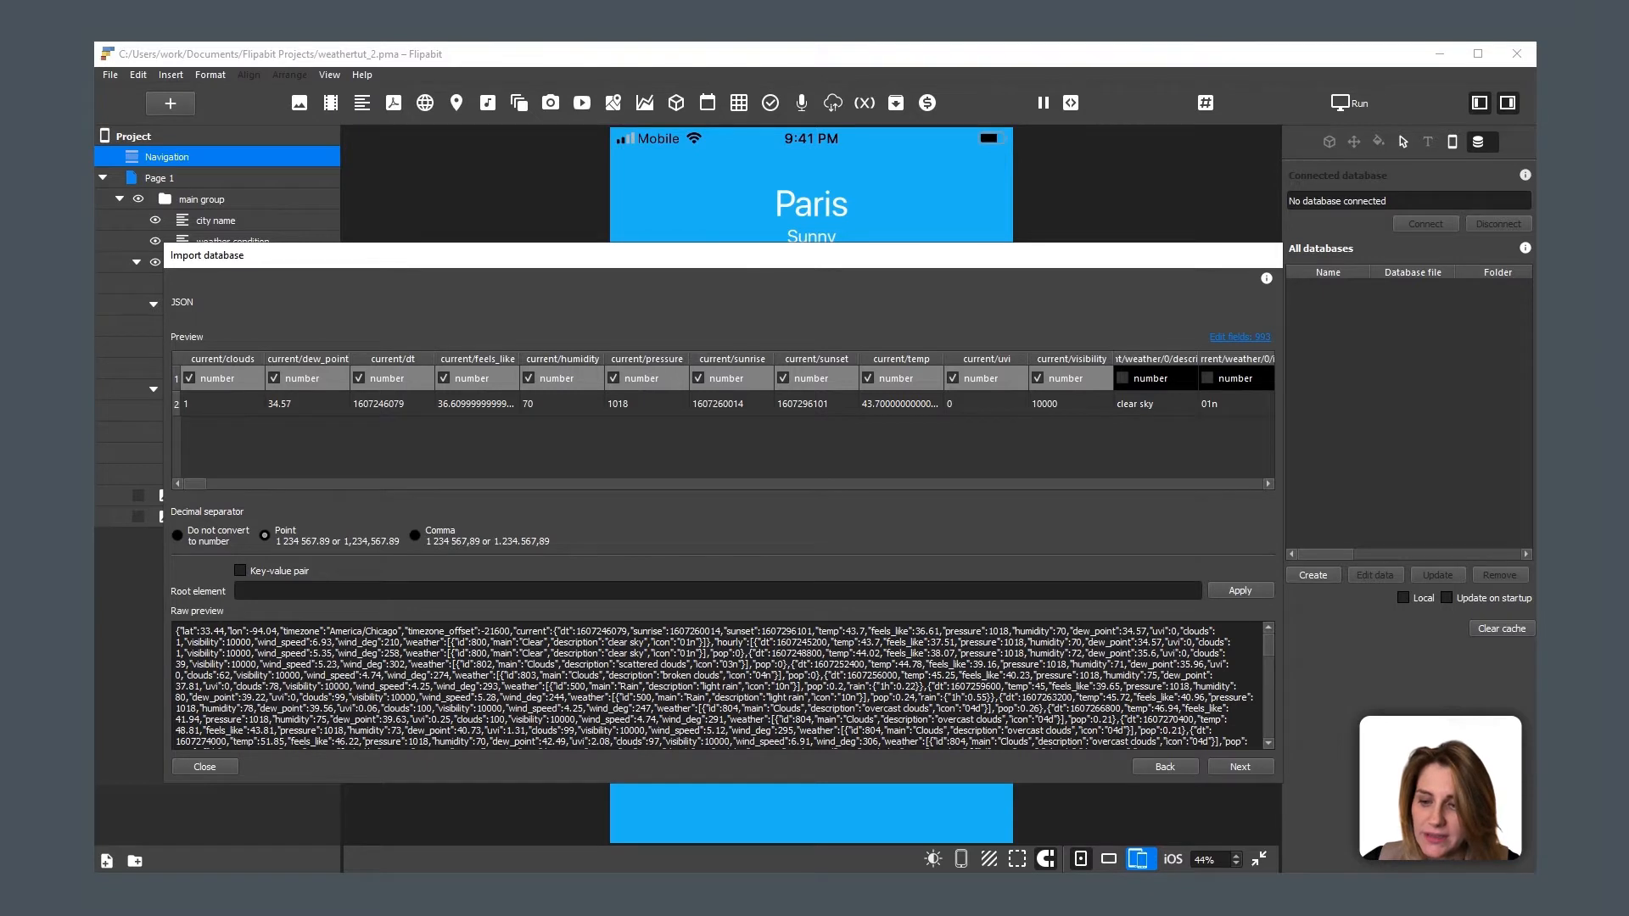
left_click(1356, 256)
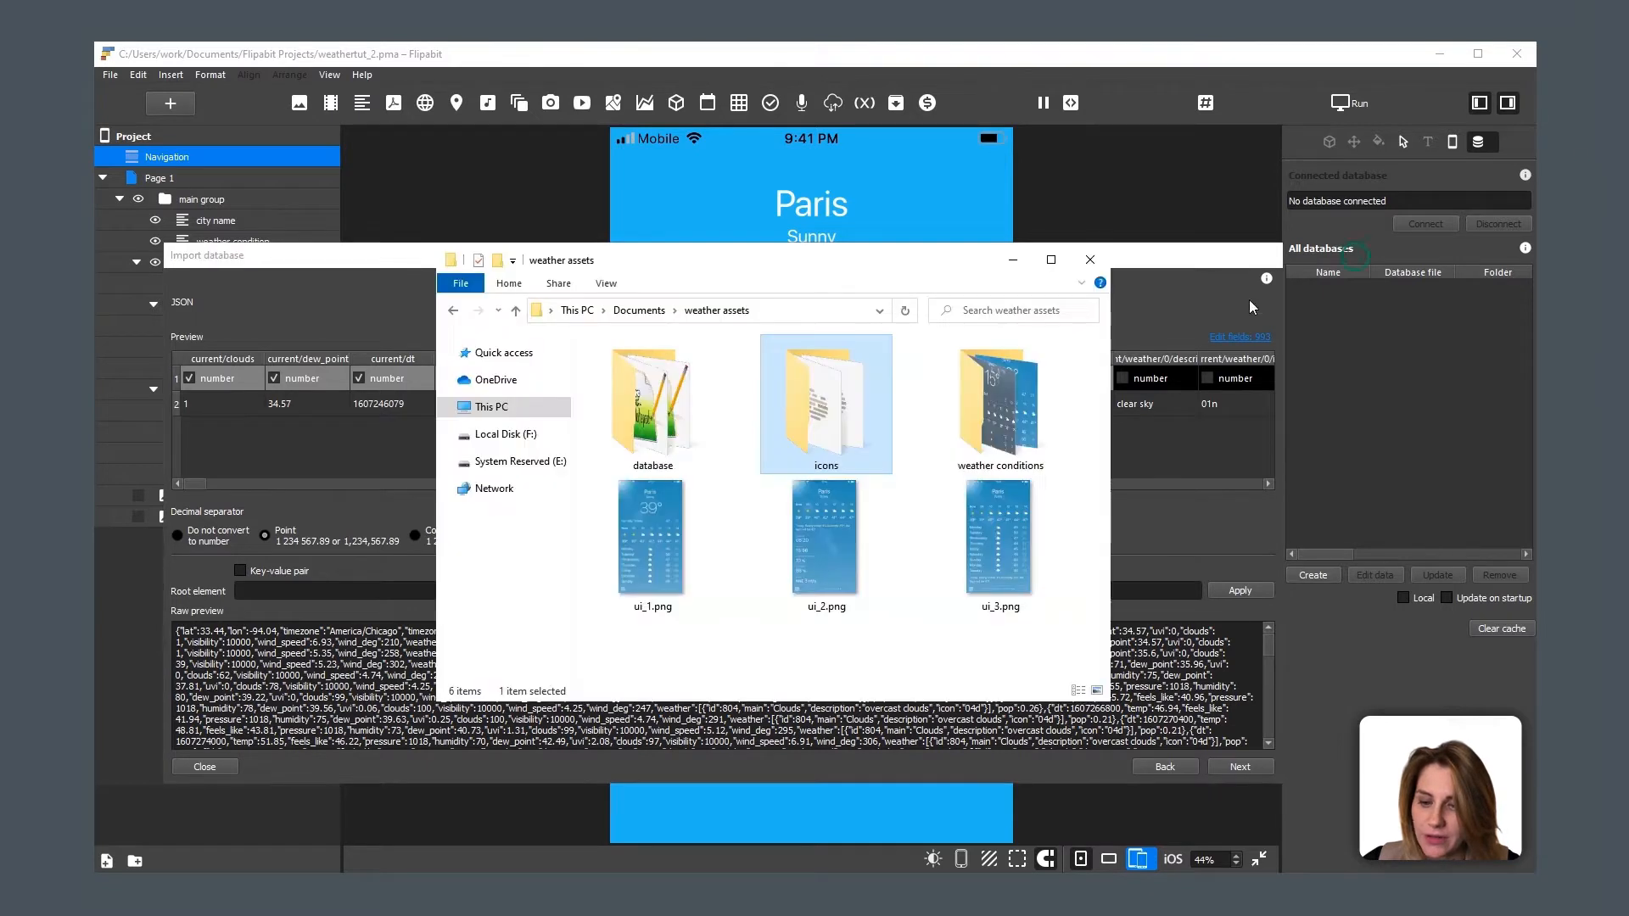
left_click(676, 411)
double_click(676, 411)
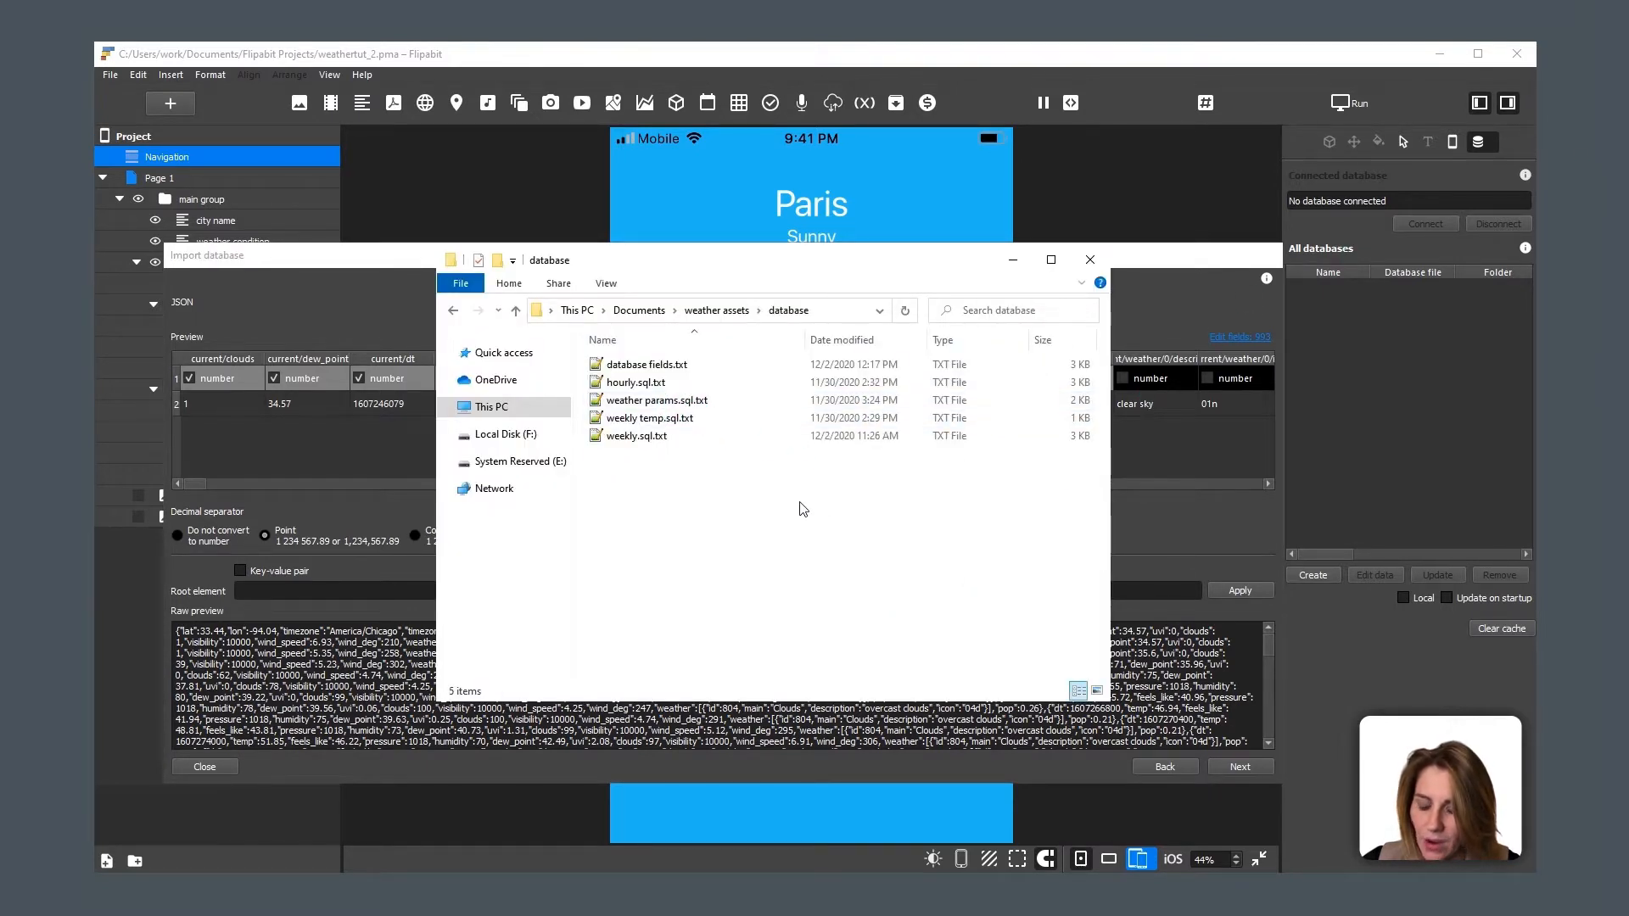
double_click(647, 365)
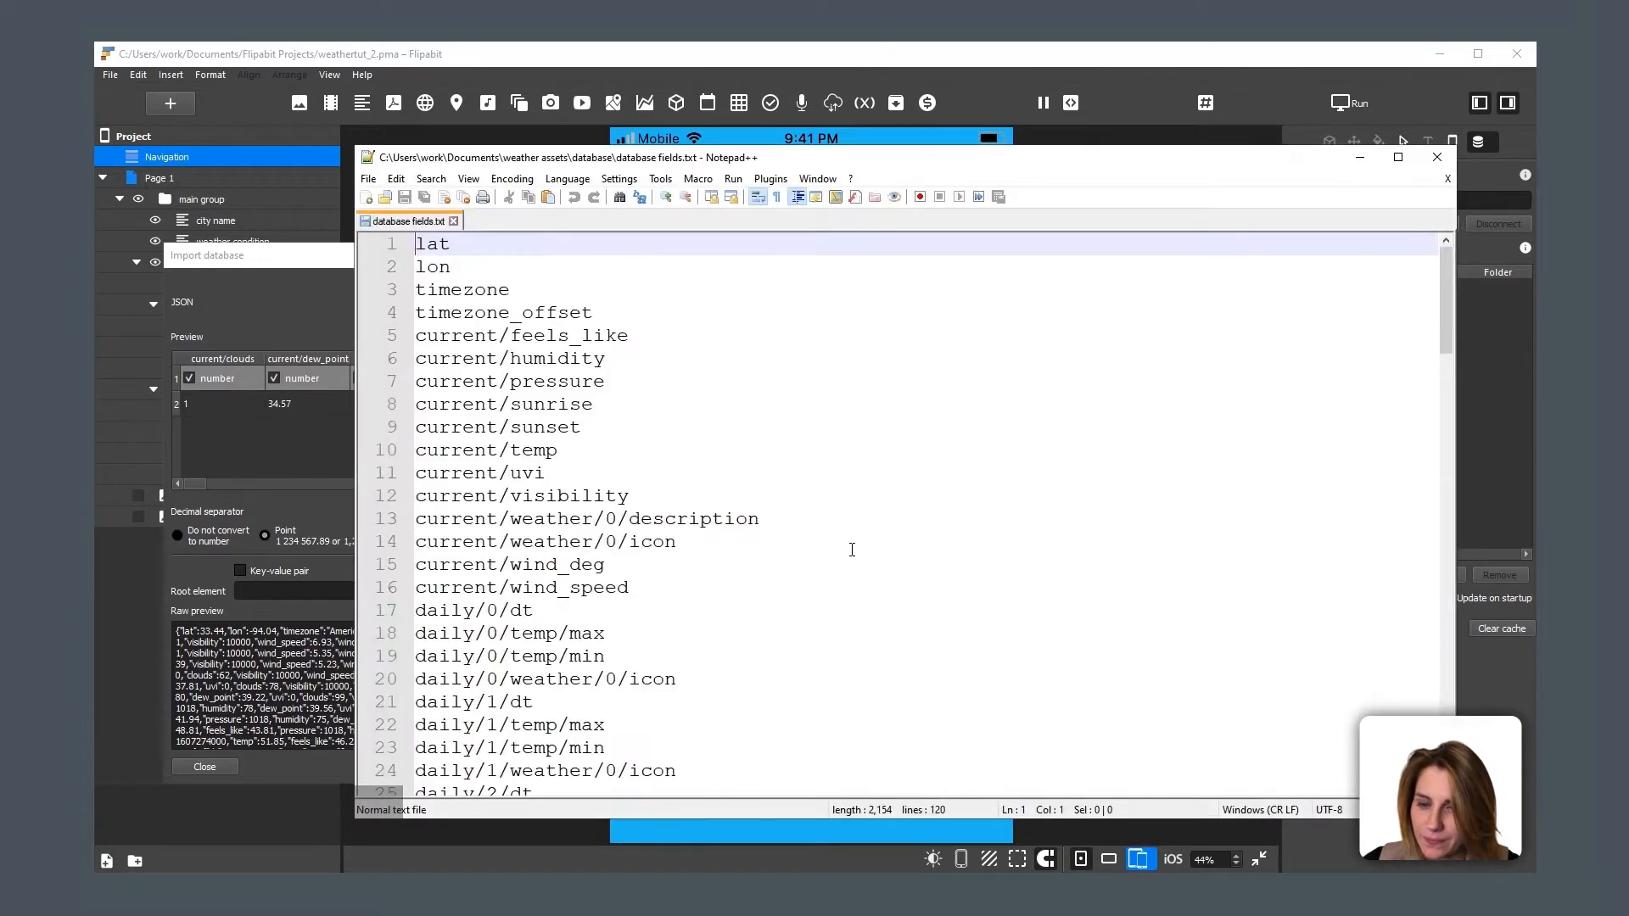
left_click(858, 520)
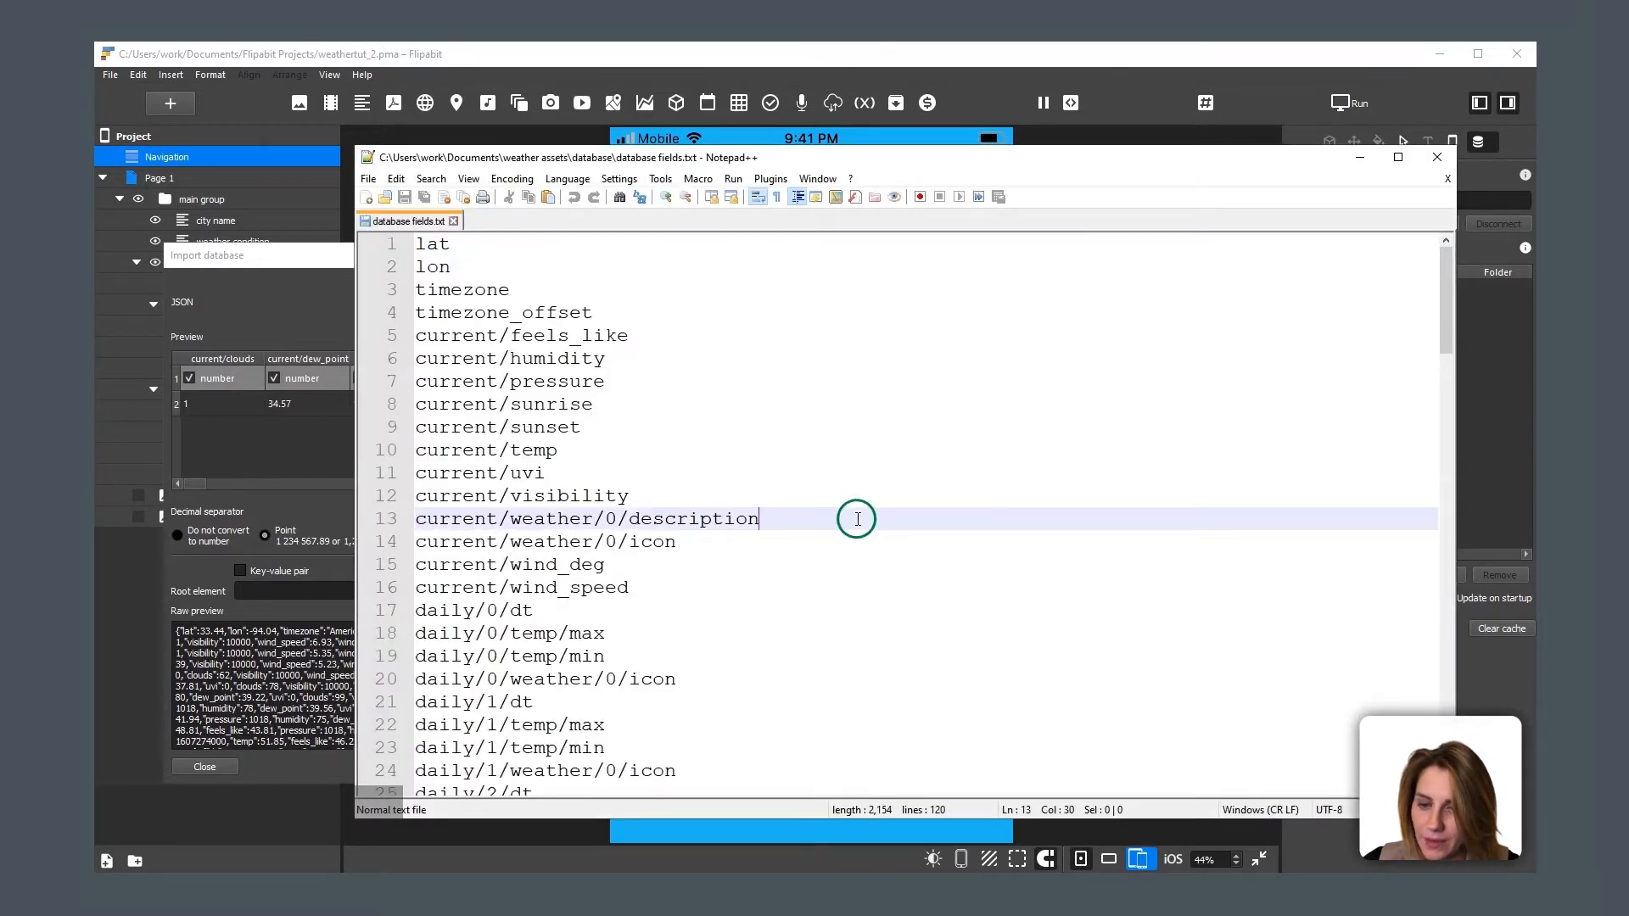
key("ctrl+a")
key("ctrl+c")
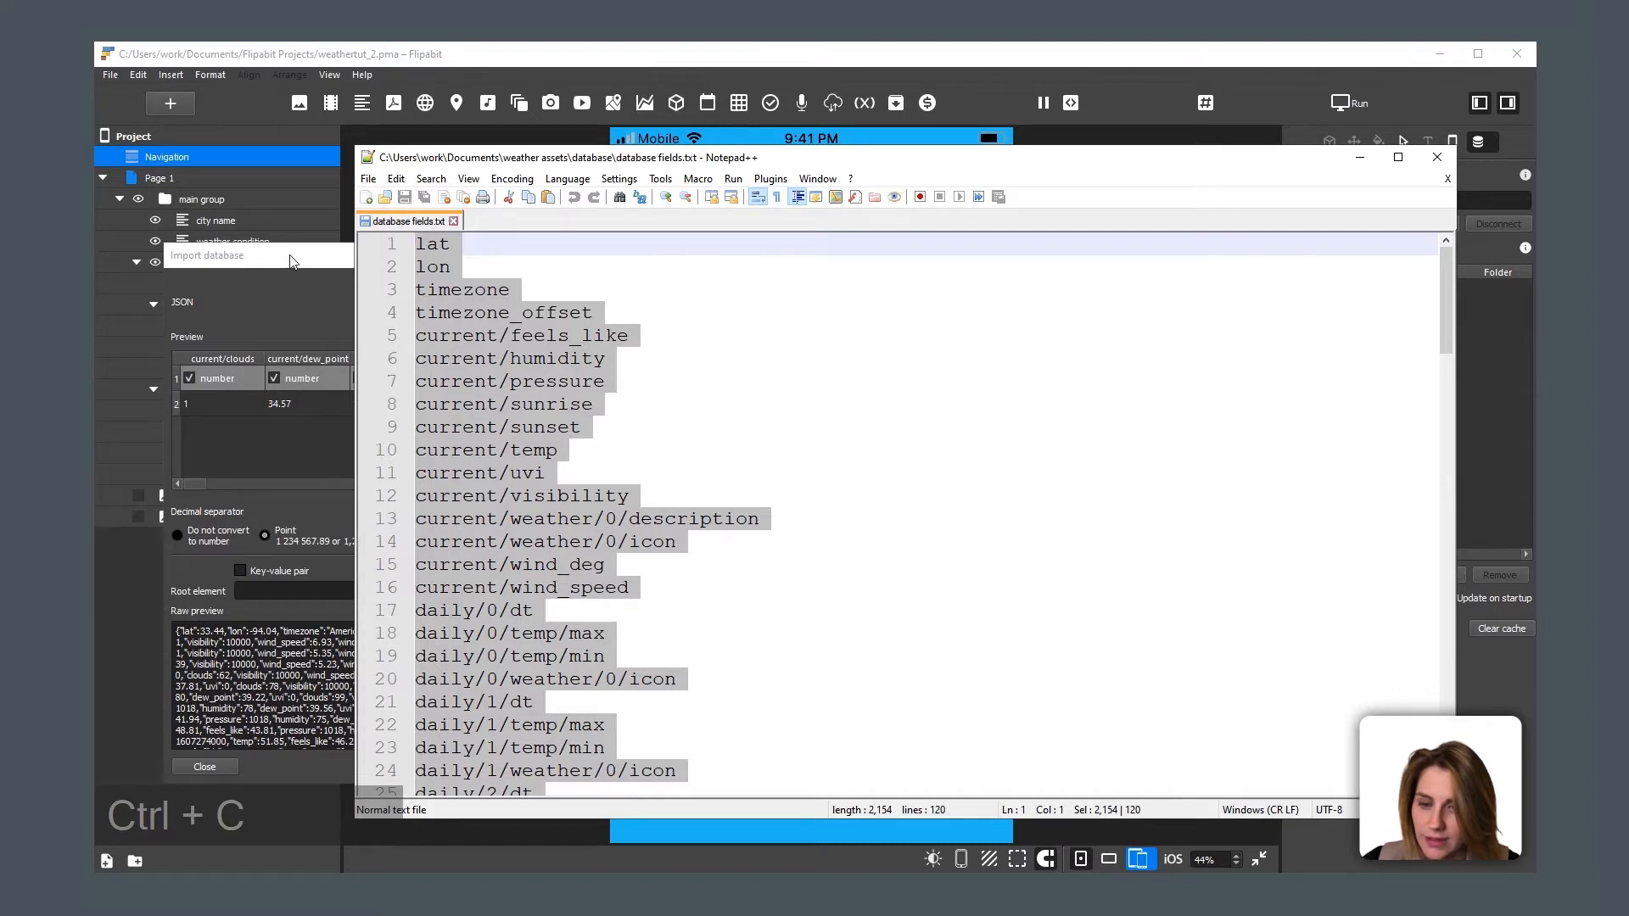
Step: Replace the import's field list in Flipabit with the copied fields and finish importing the JSON database
left_click(317, 260)
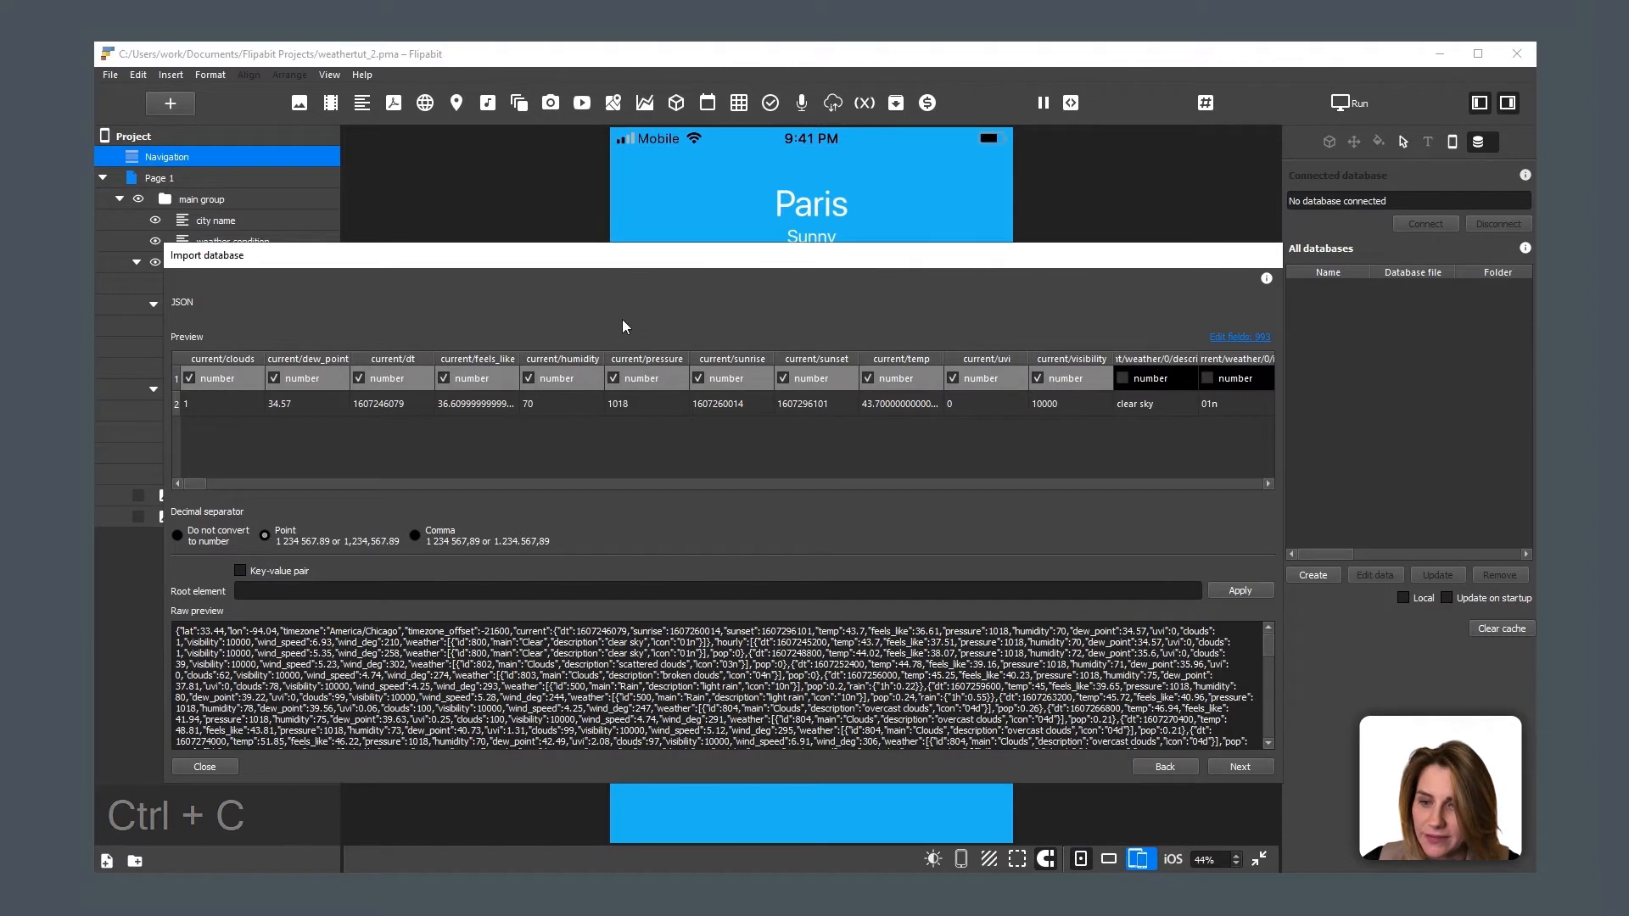
left_click(1232, 337)
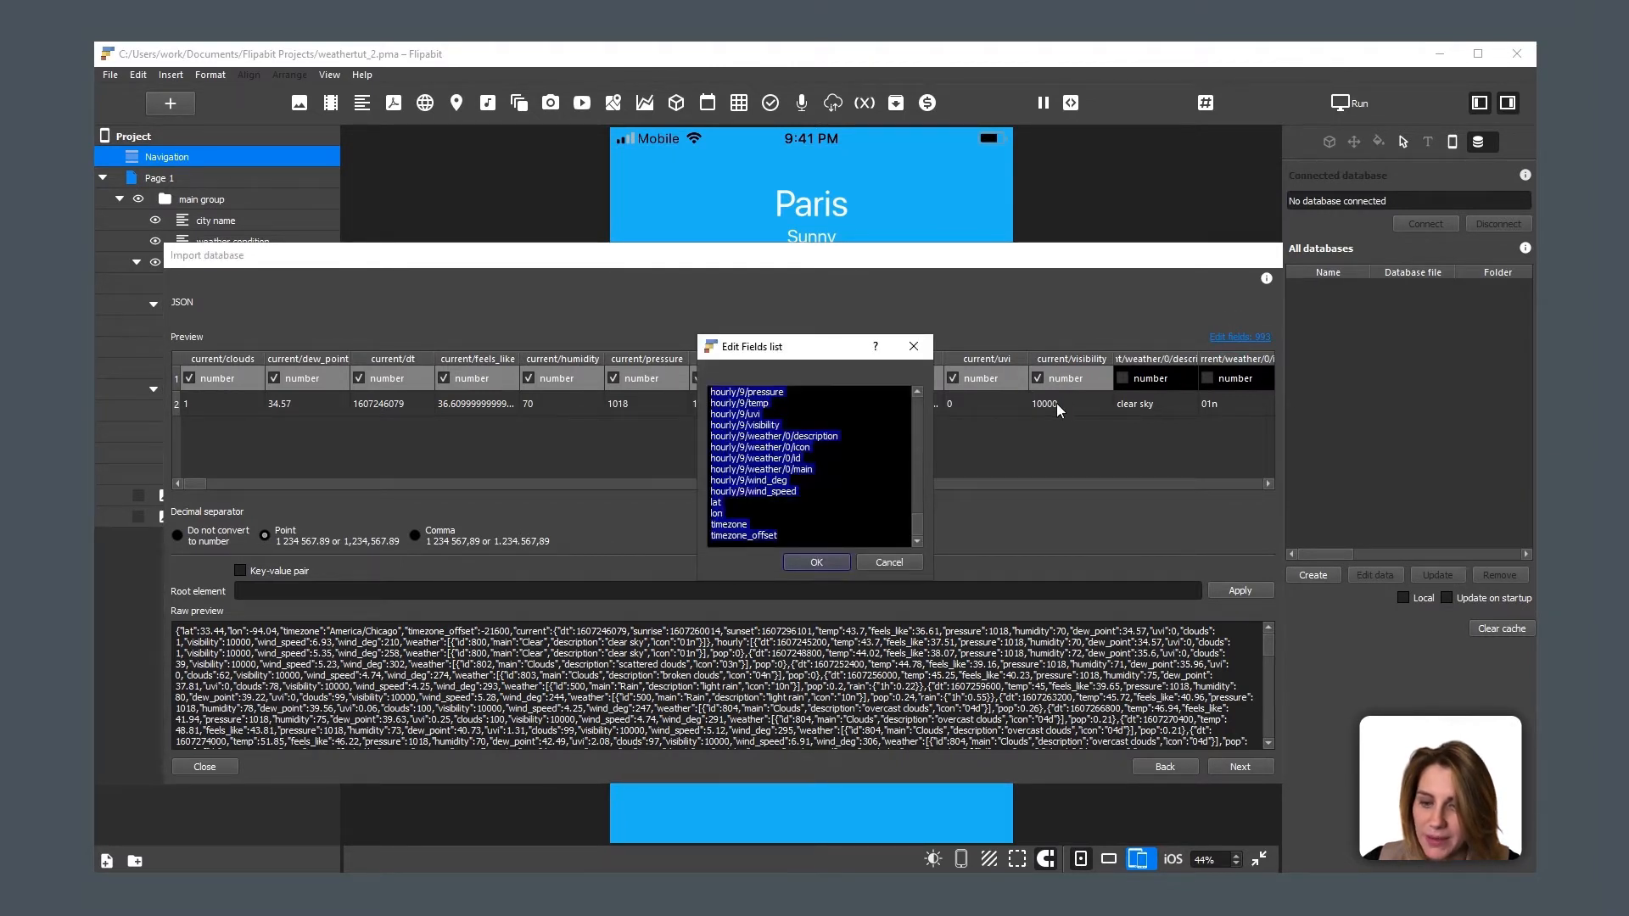
key("ctrl+v")
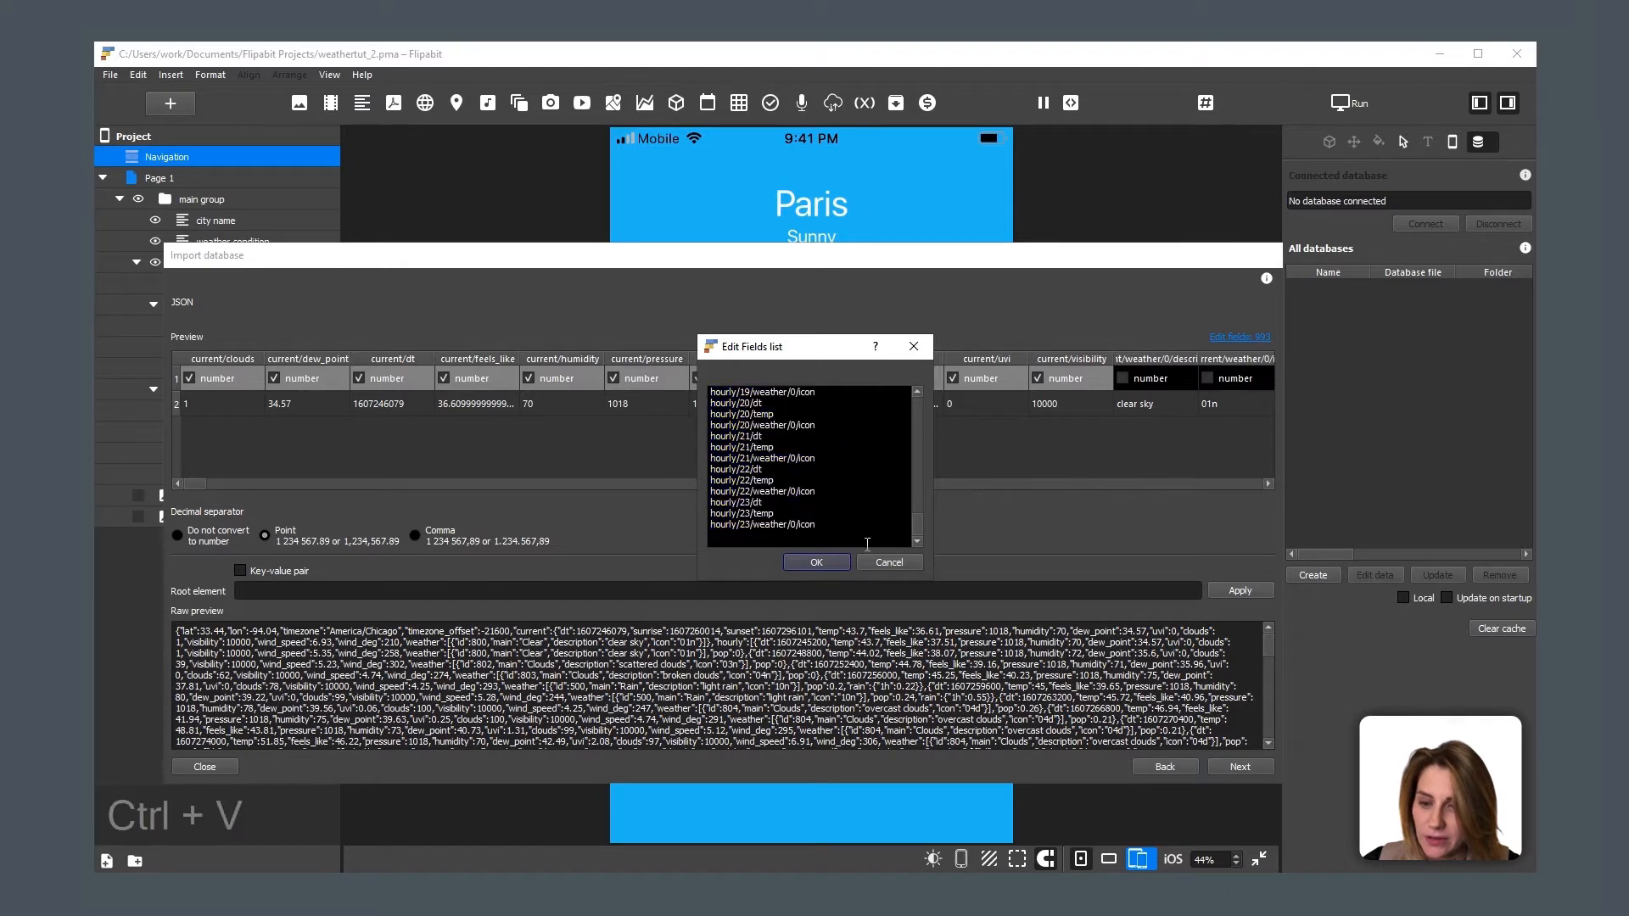
left_click(816, 562)
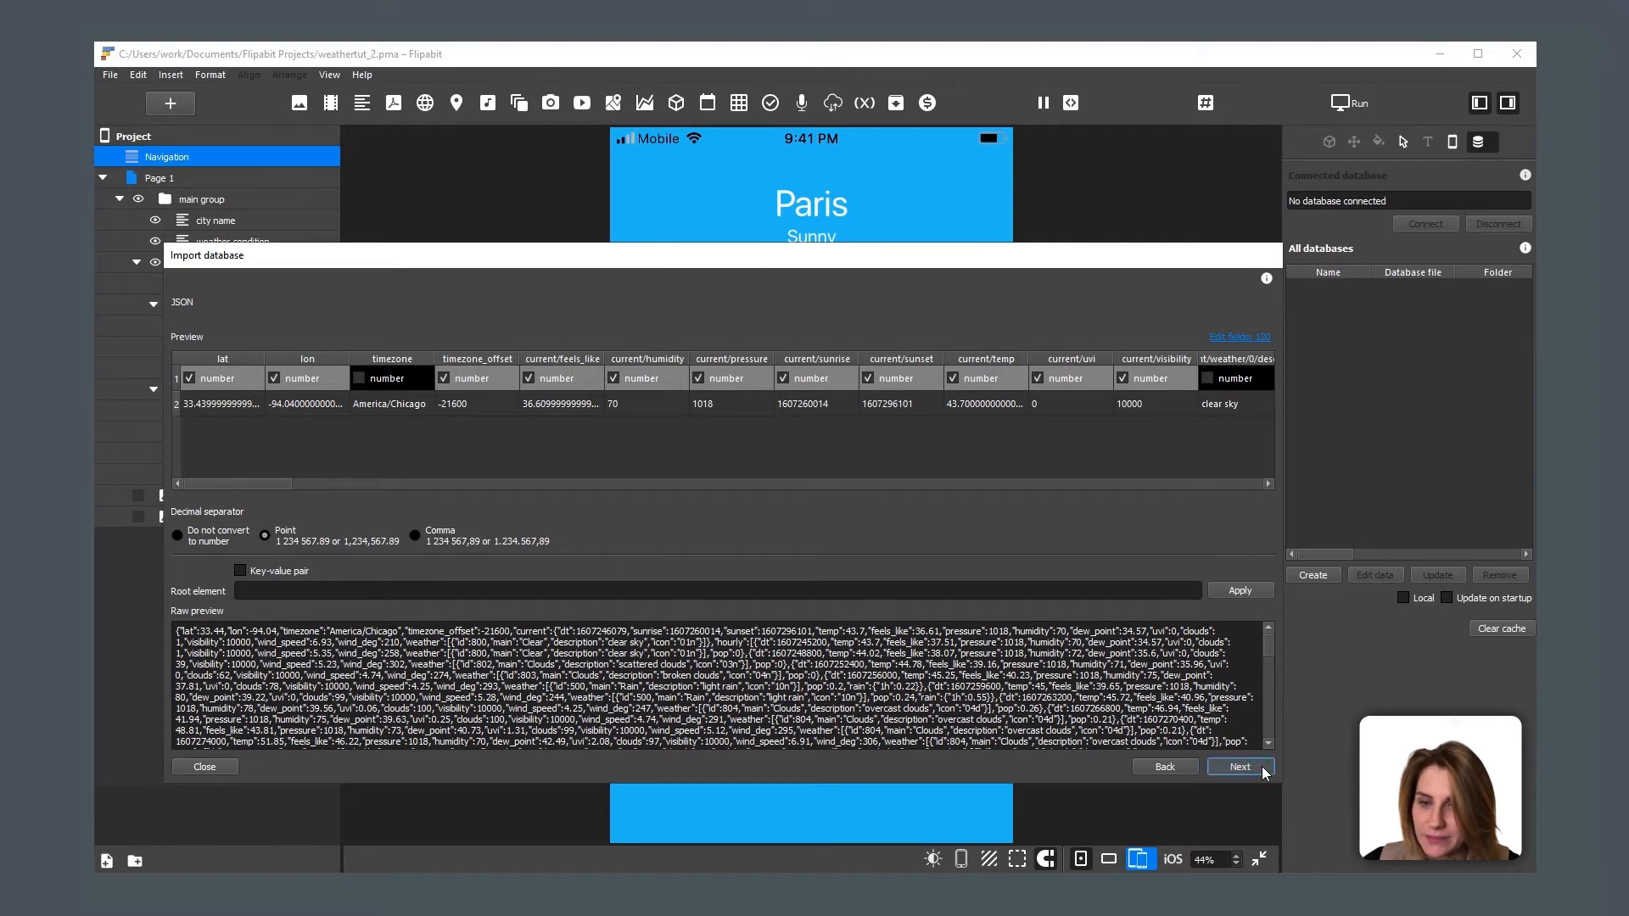
left_click(1240, 768)
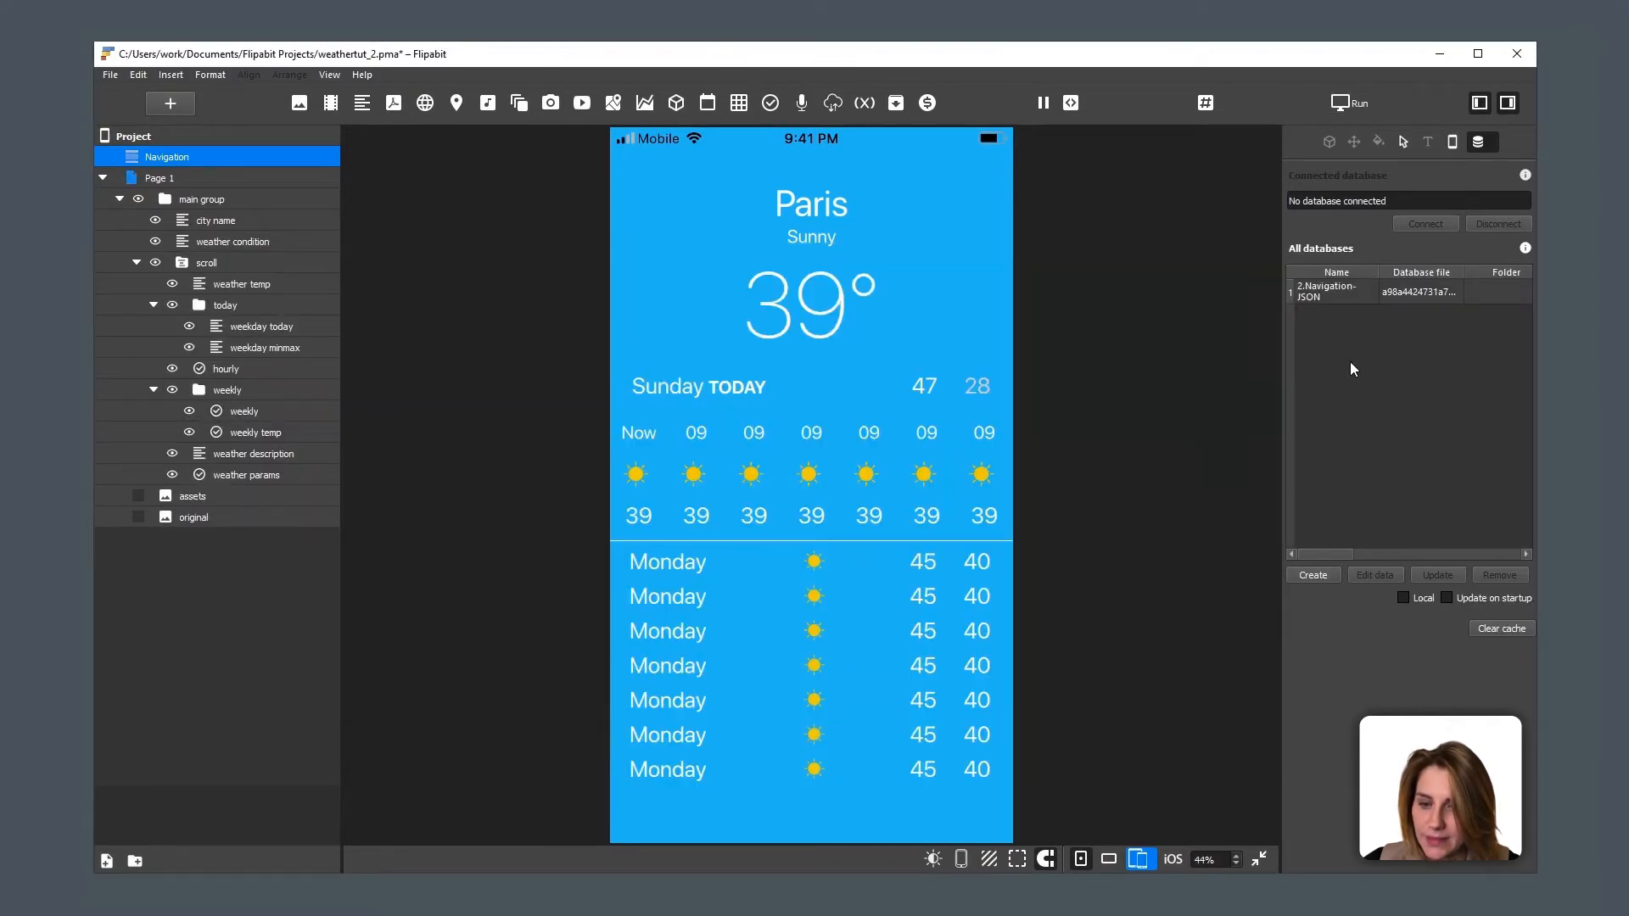
Step: Rename the imported database as weather
double_click(1329, 293)
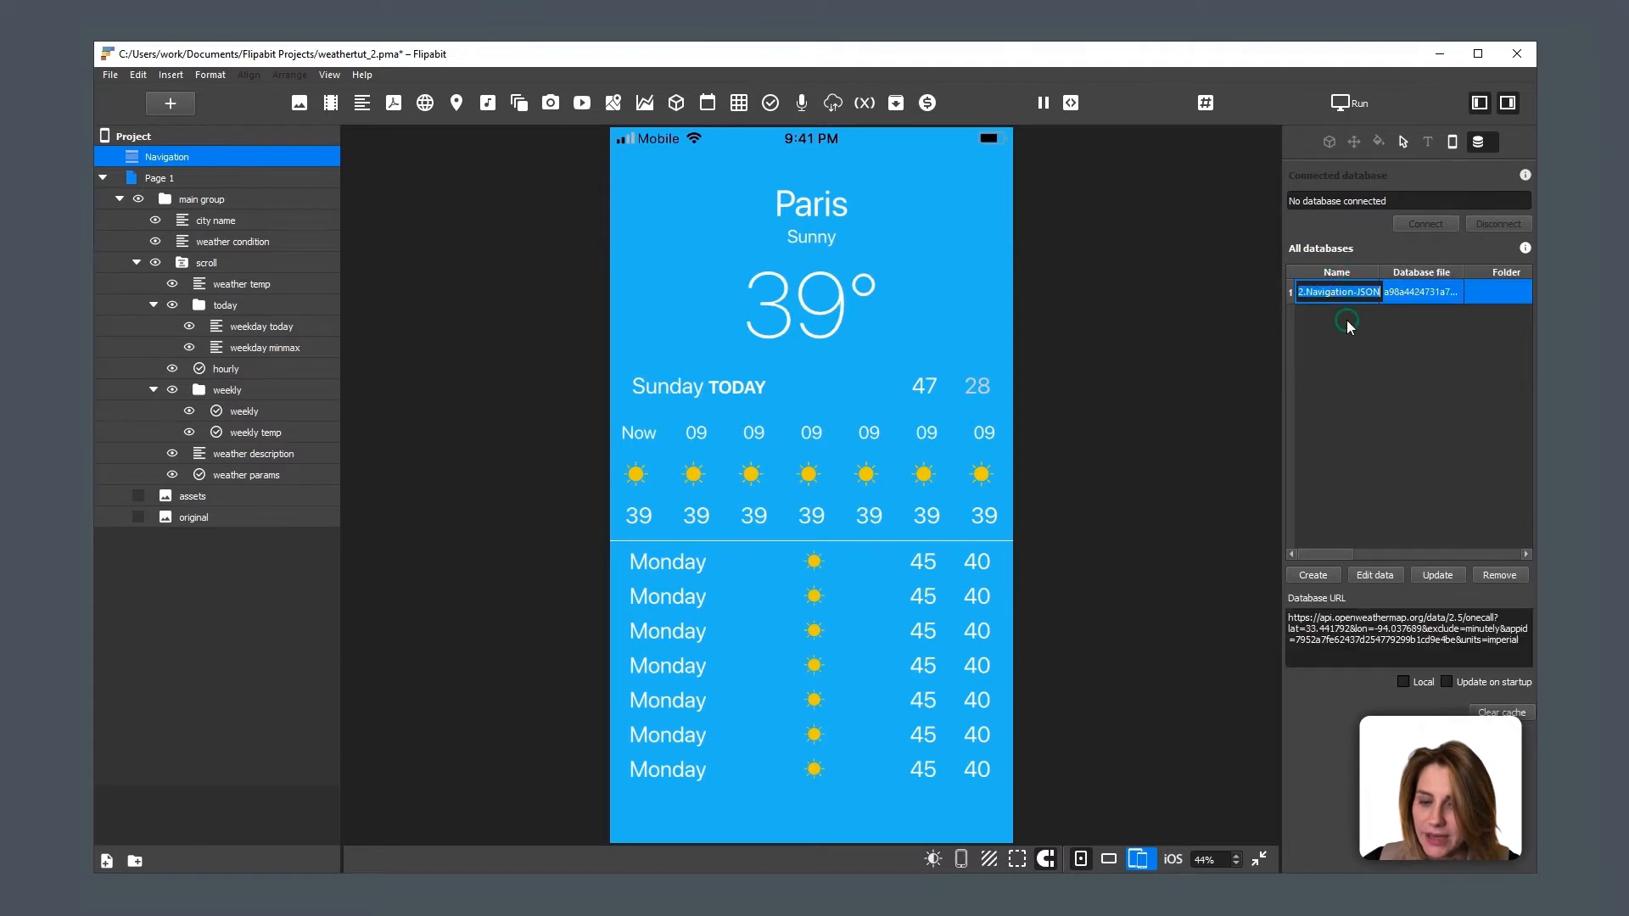
type("weather")
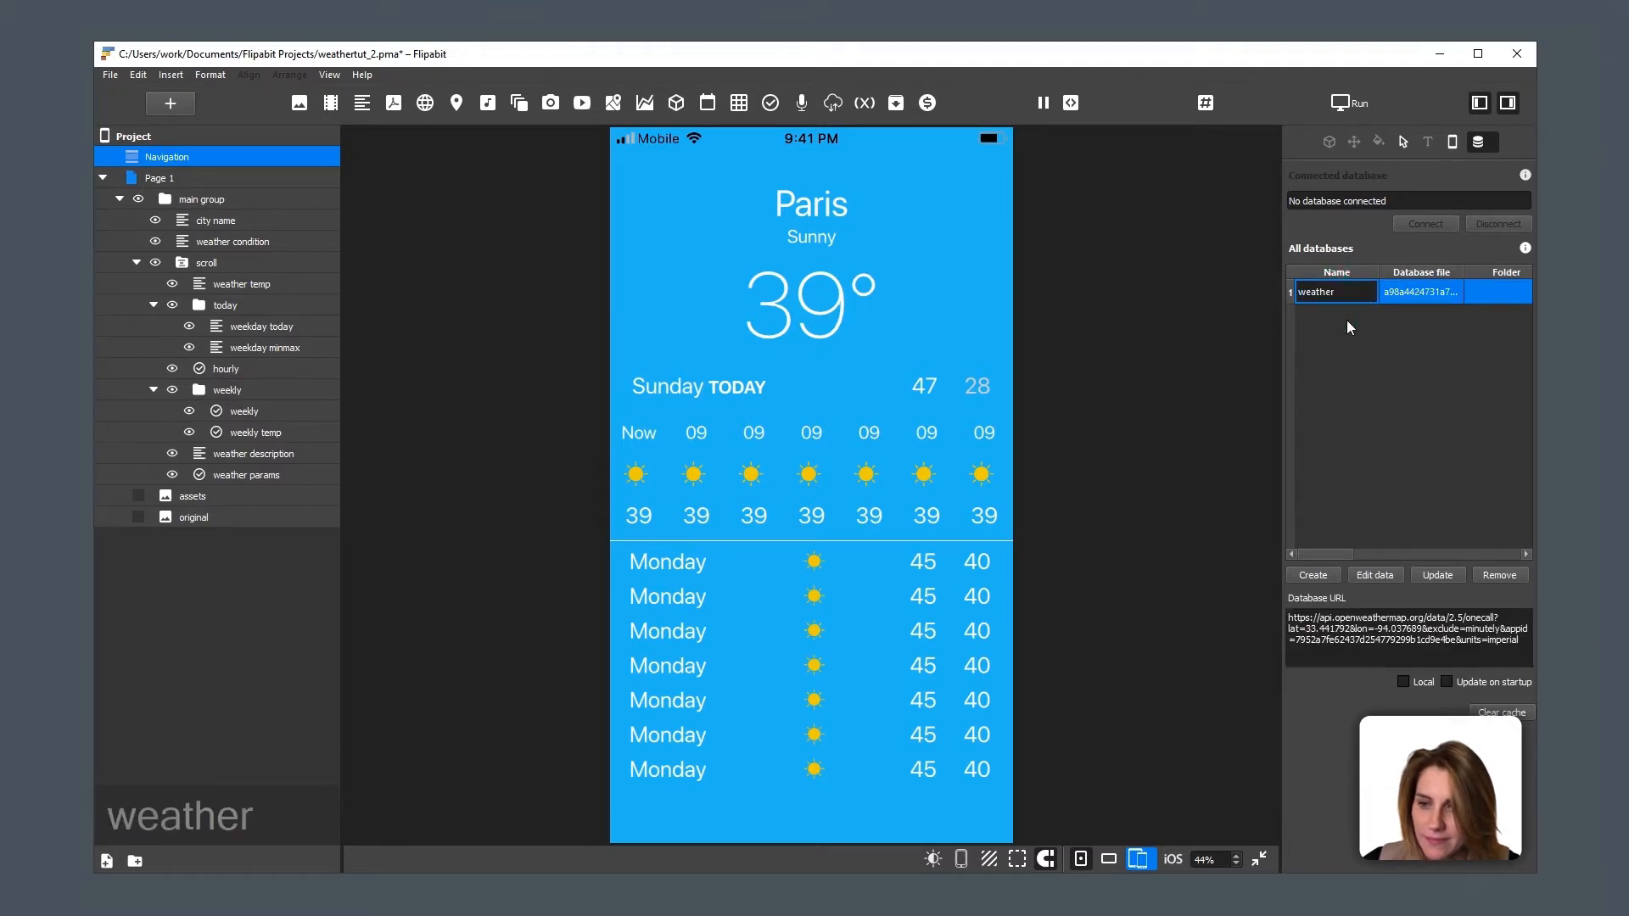
key("Return")
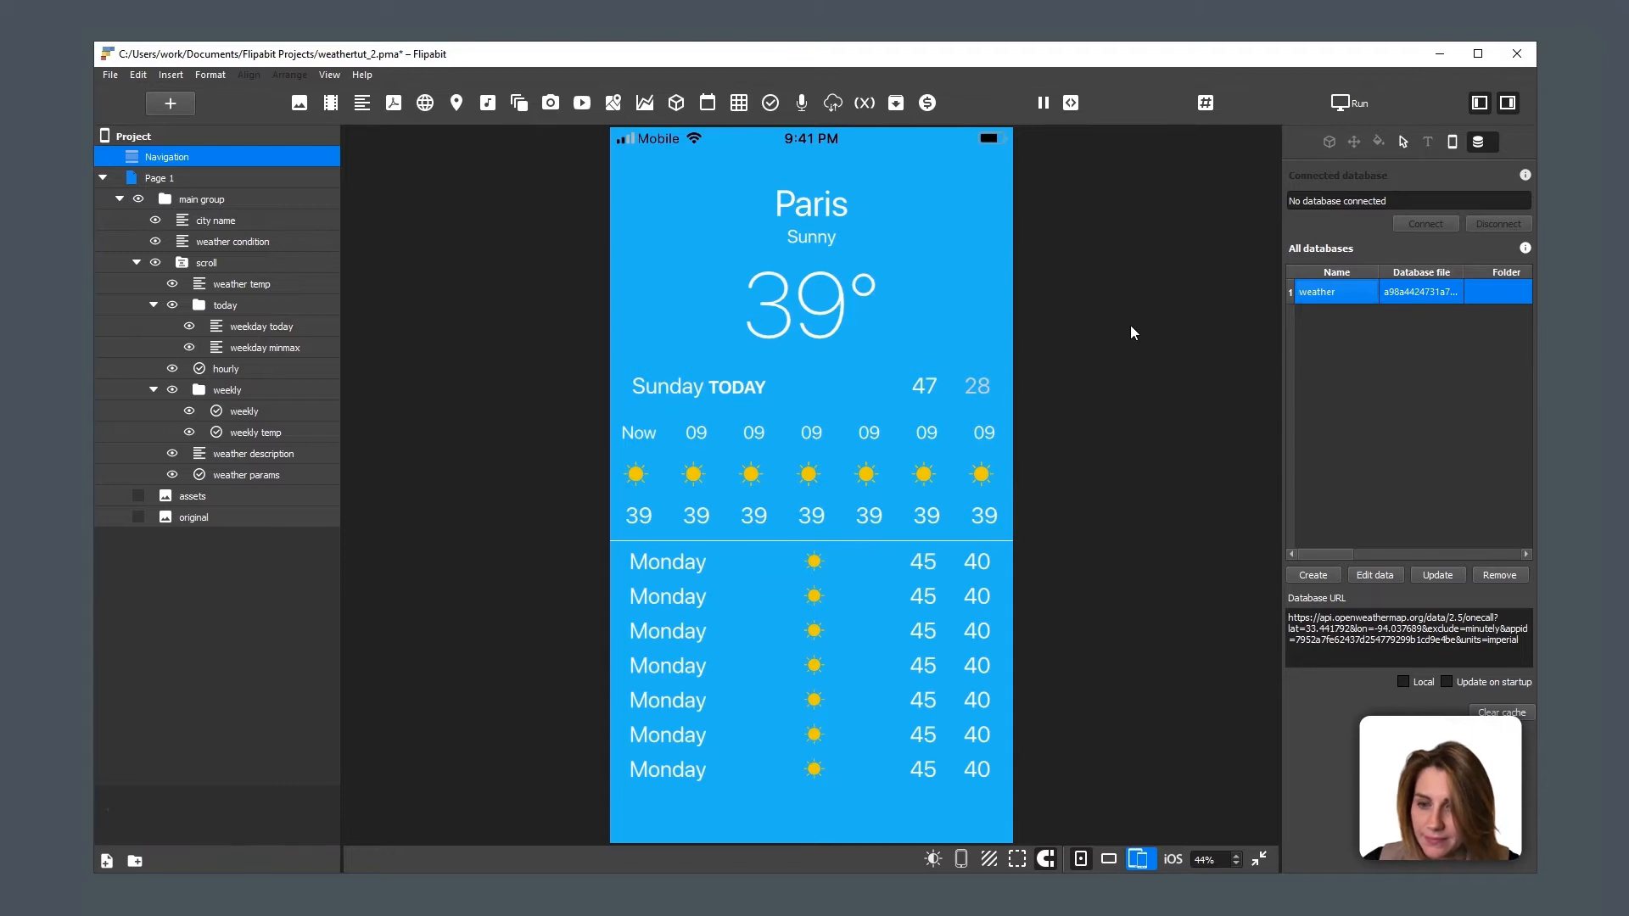
Step: Connect the city name text to the timezone field of the weather database, without using its content as a replacement template
left_click(823, 206)
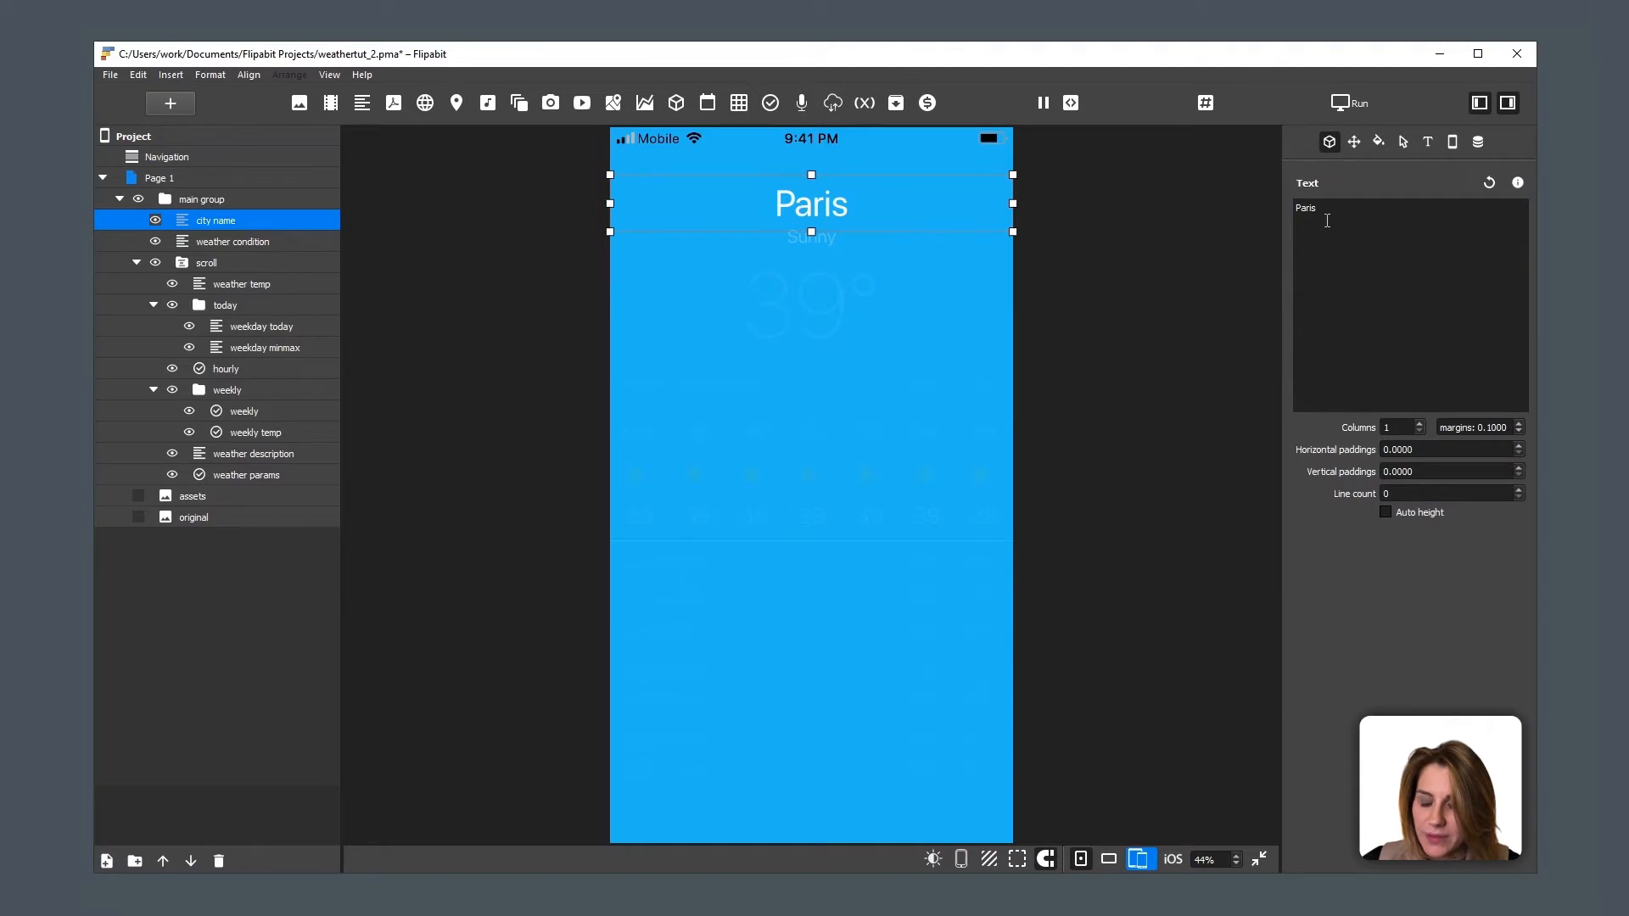
left_click(1479, 142)
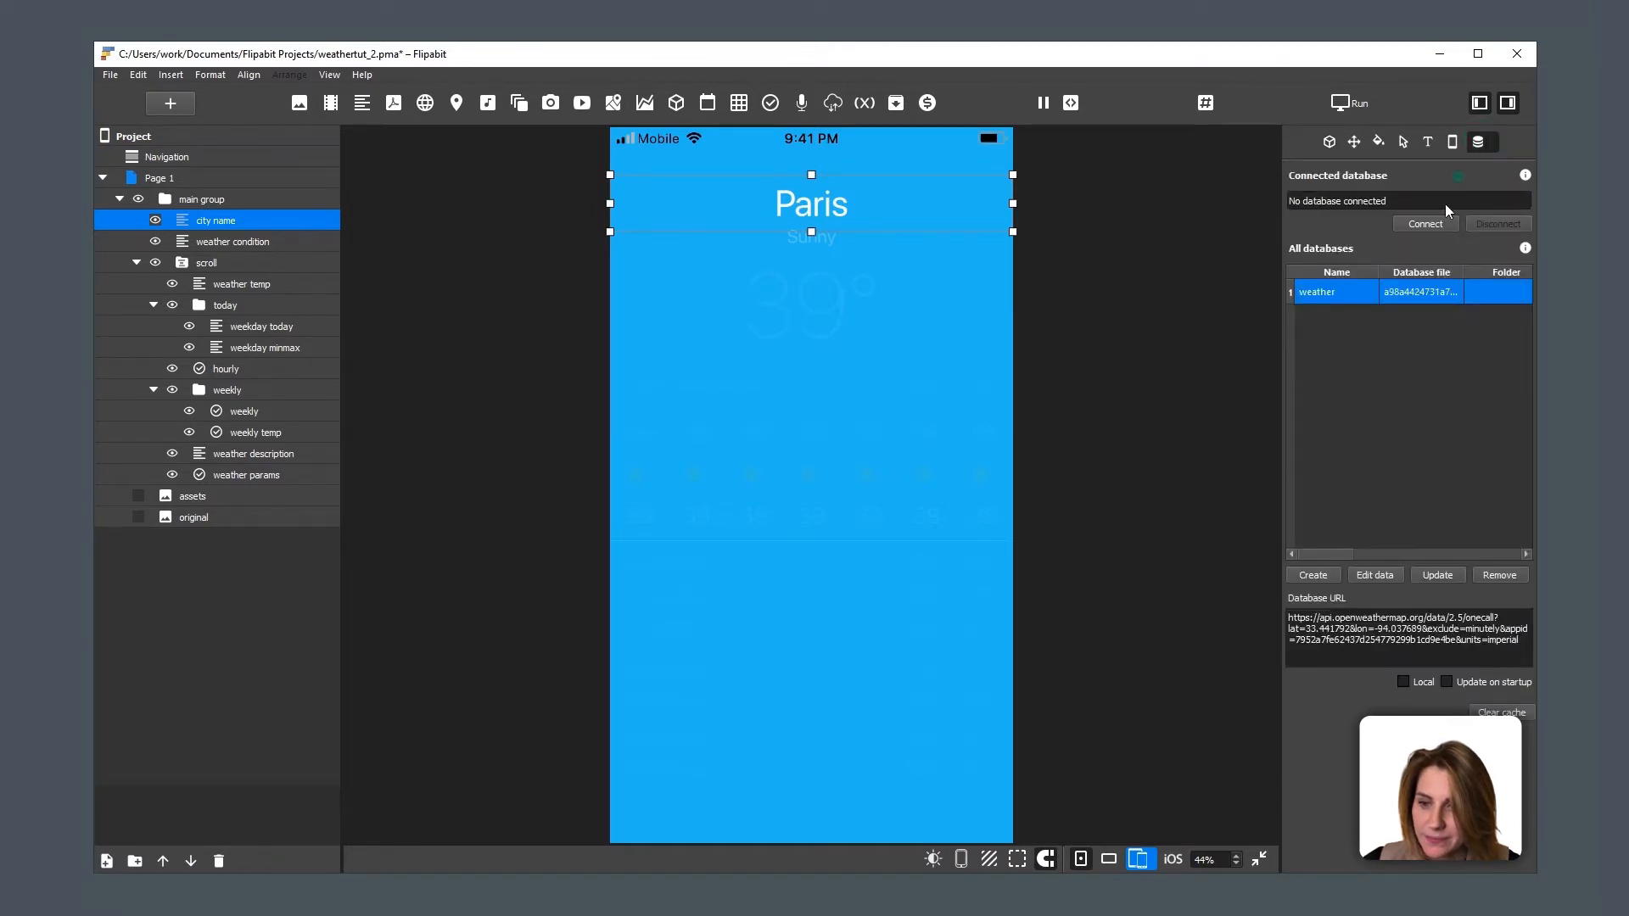
left_click(1428, 226)
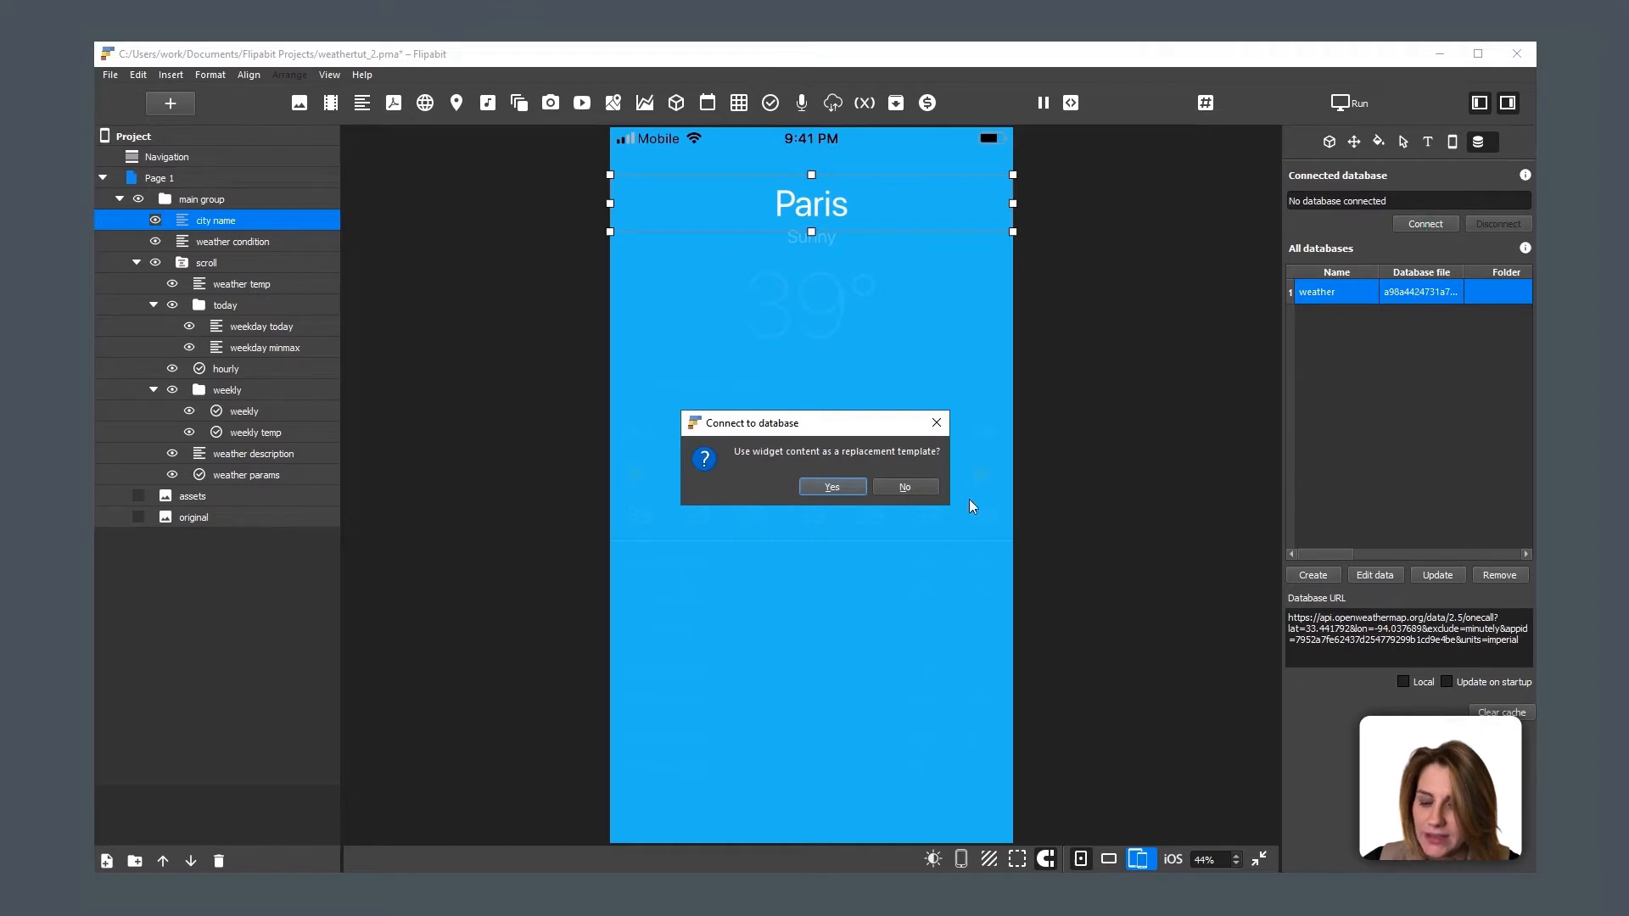
left_click(904, 488)
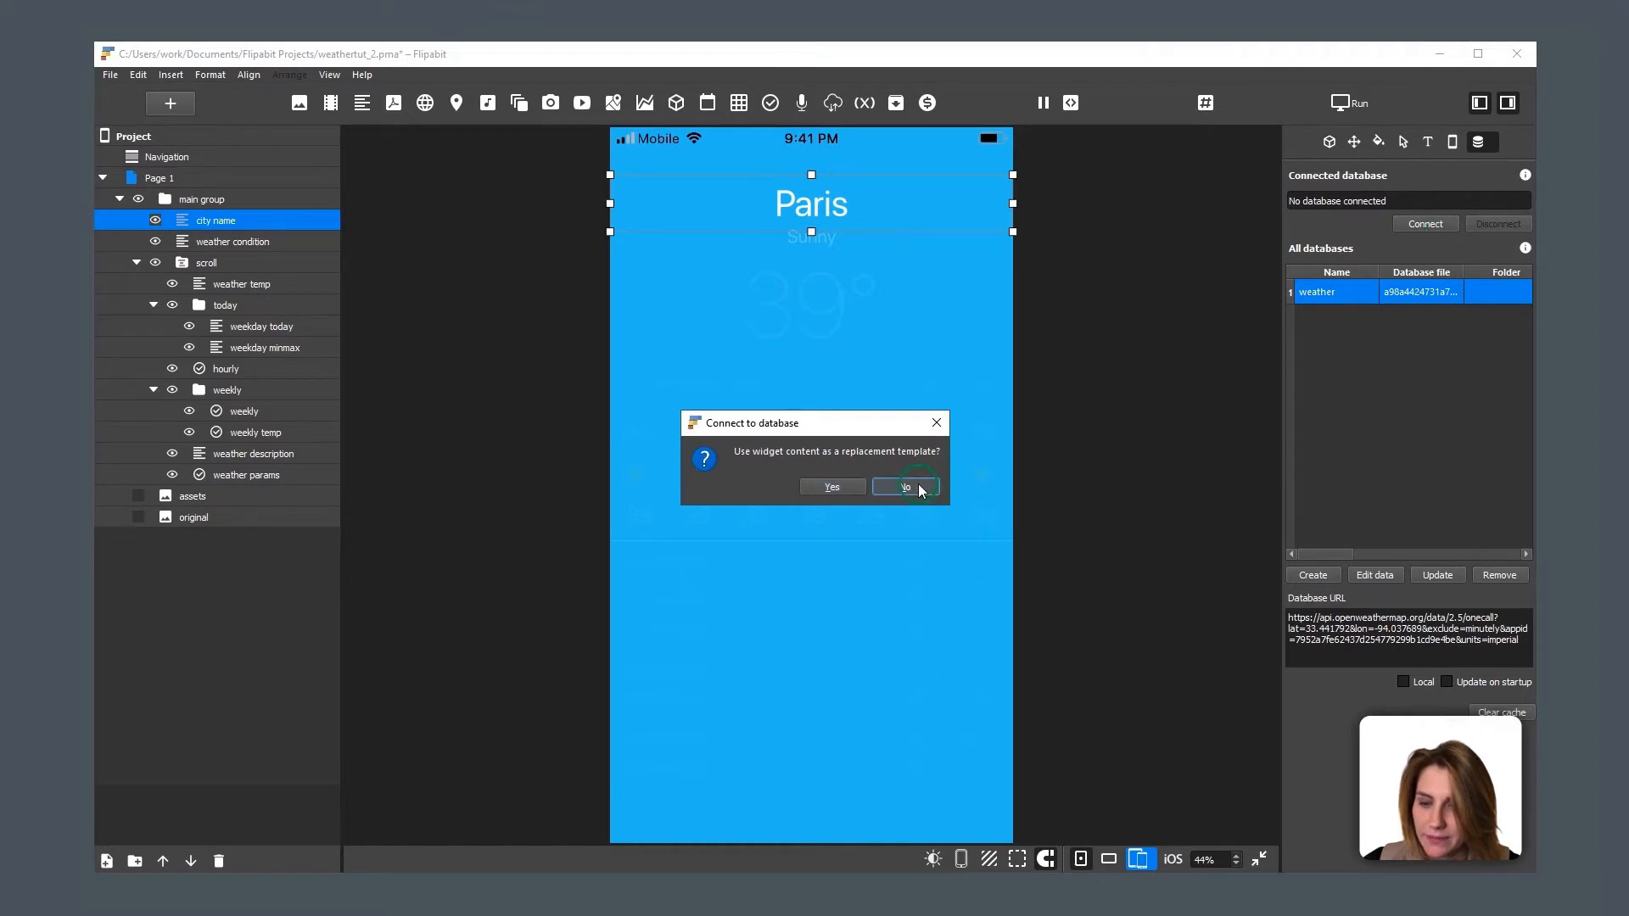
left_click(808, 316)
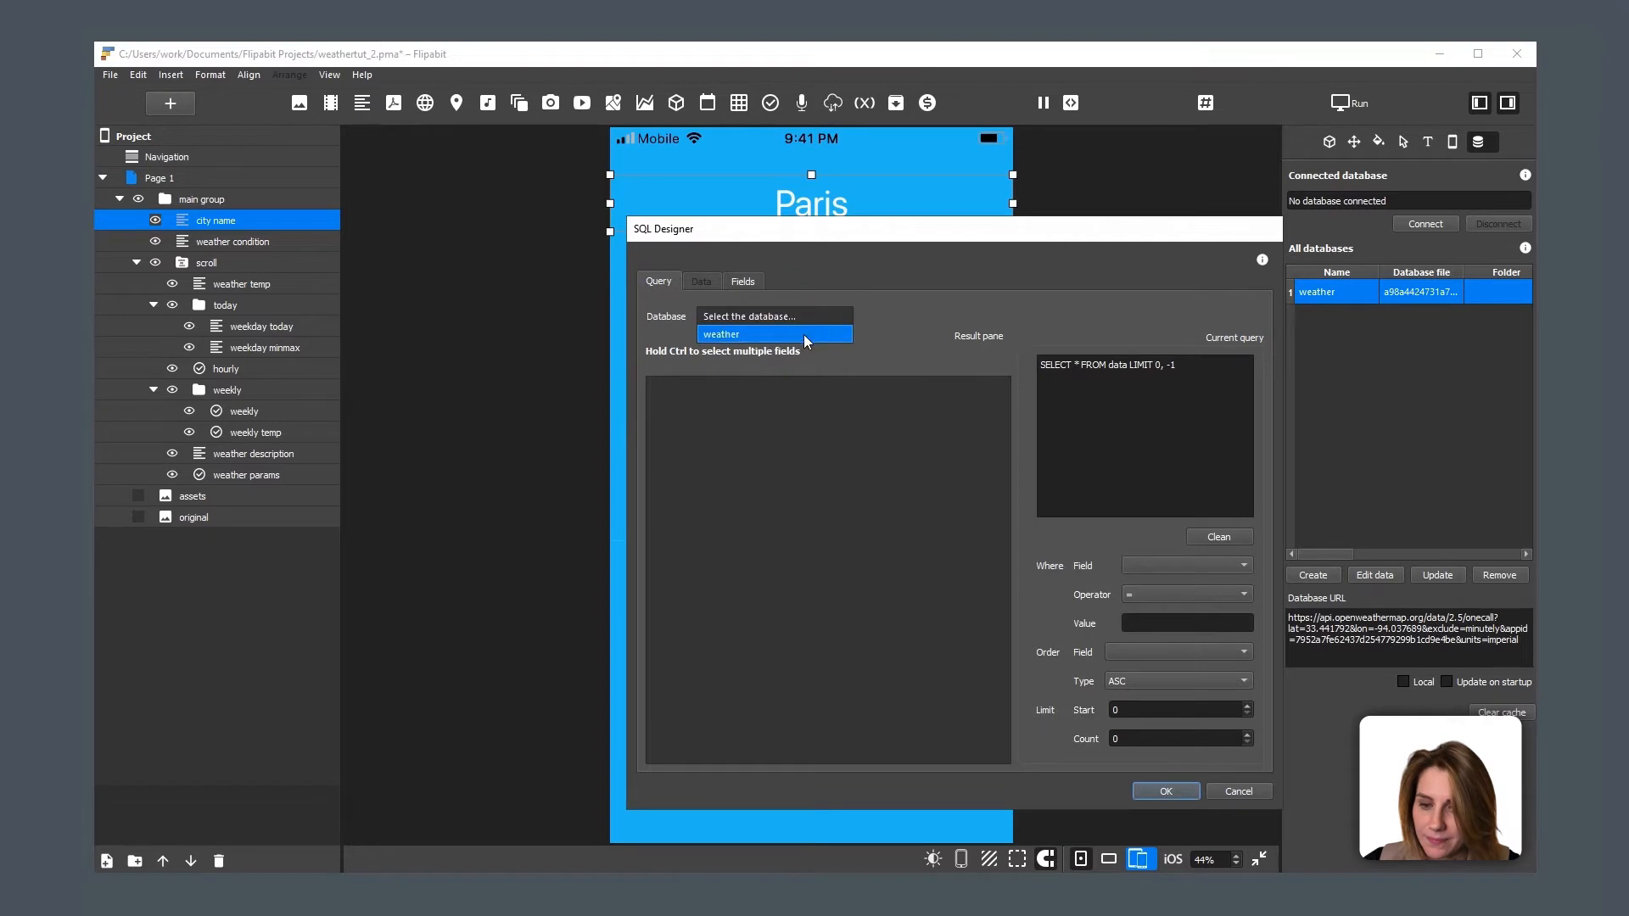
left_click(806, 334)
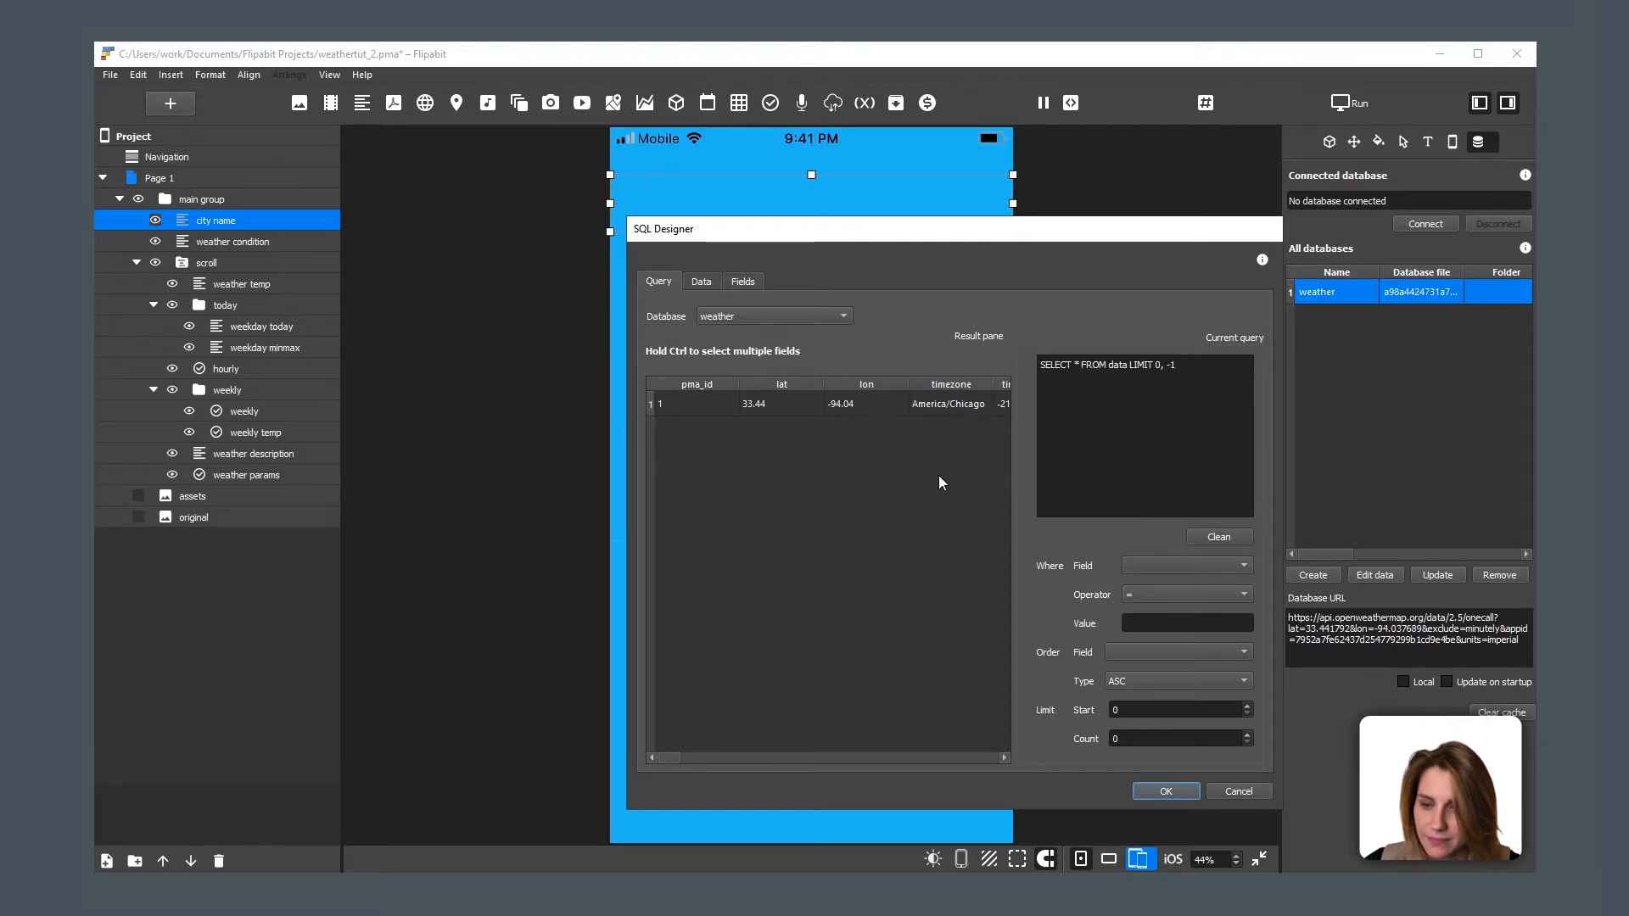
left_click(940, 404)
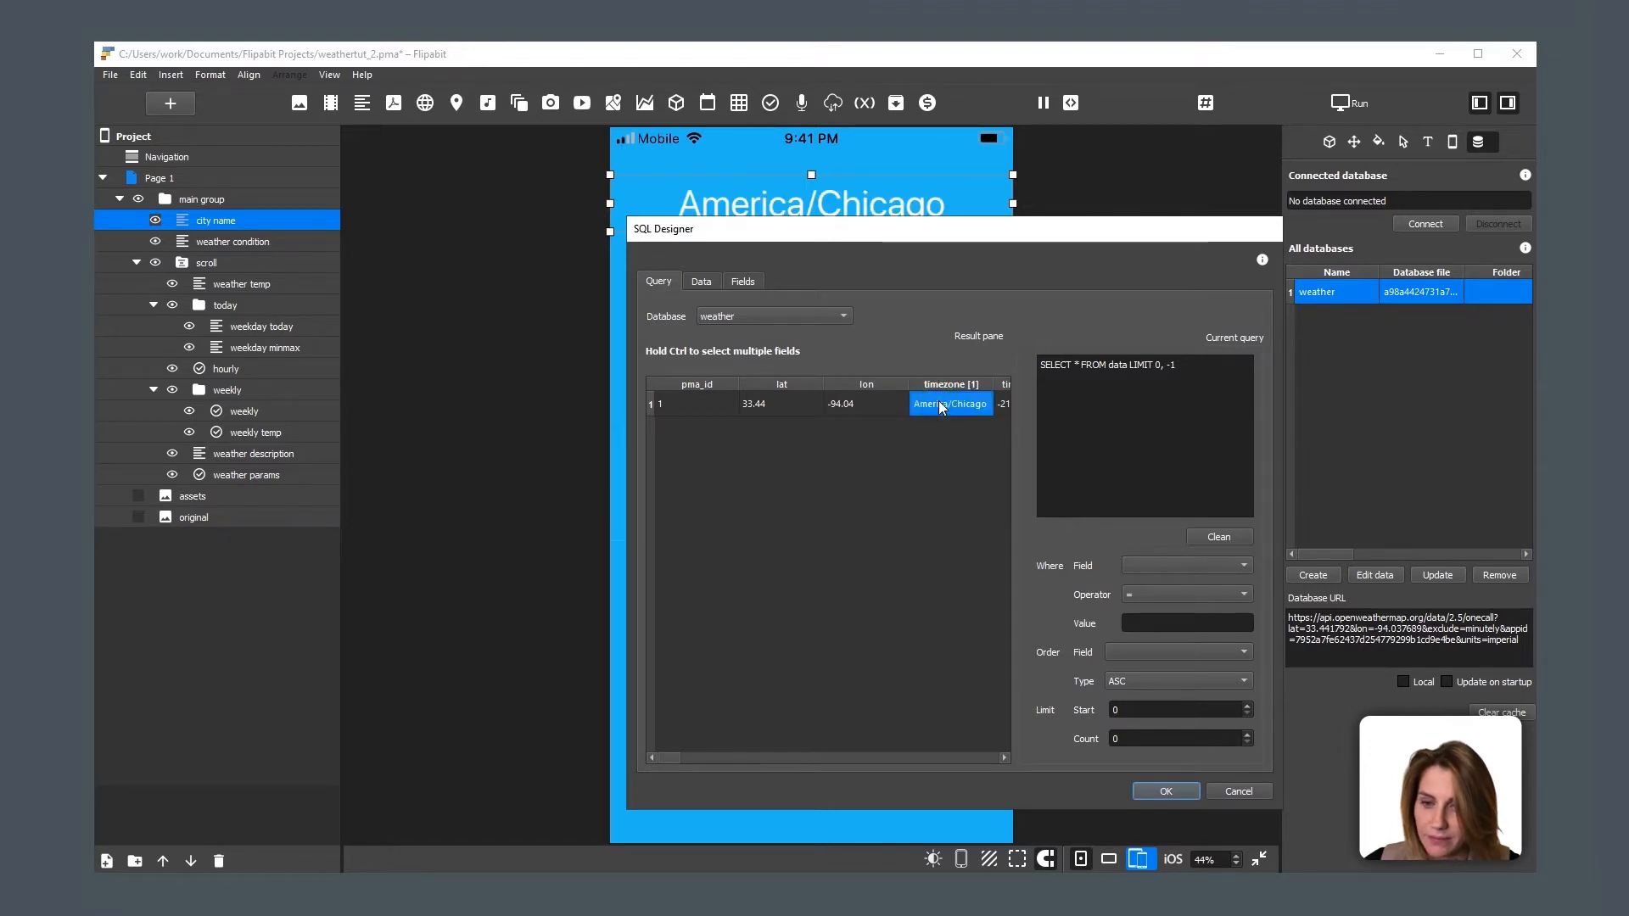
left_click(1172, 791)
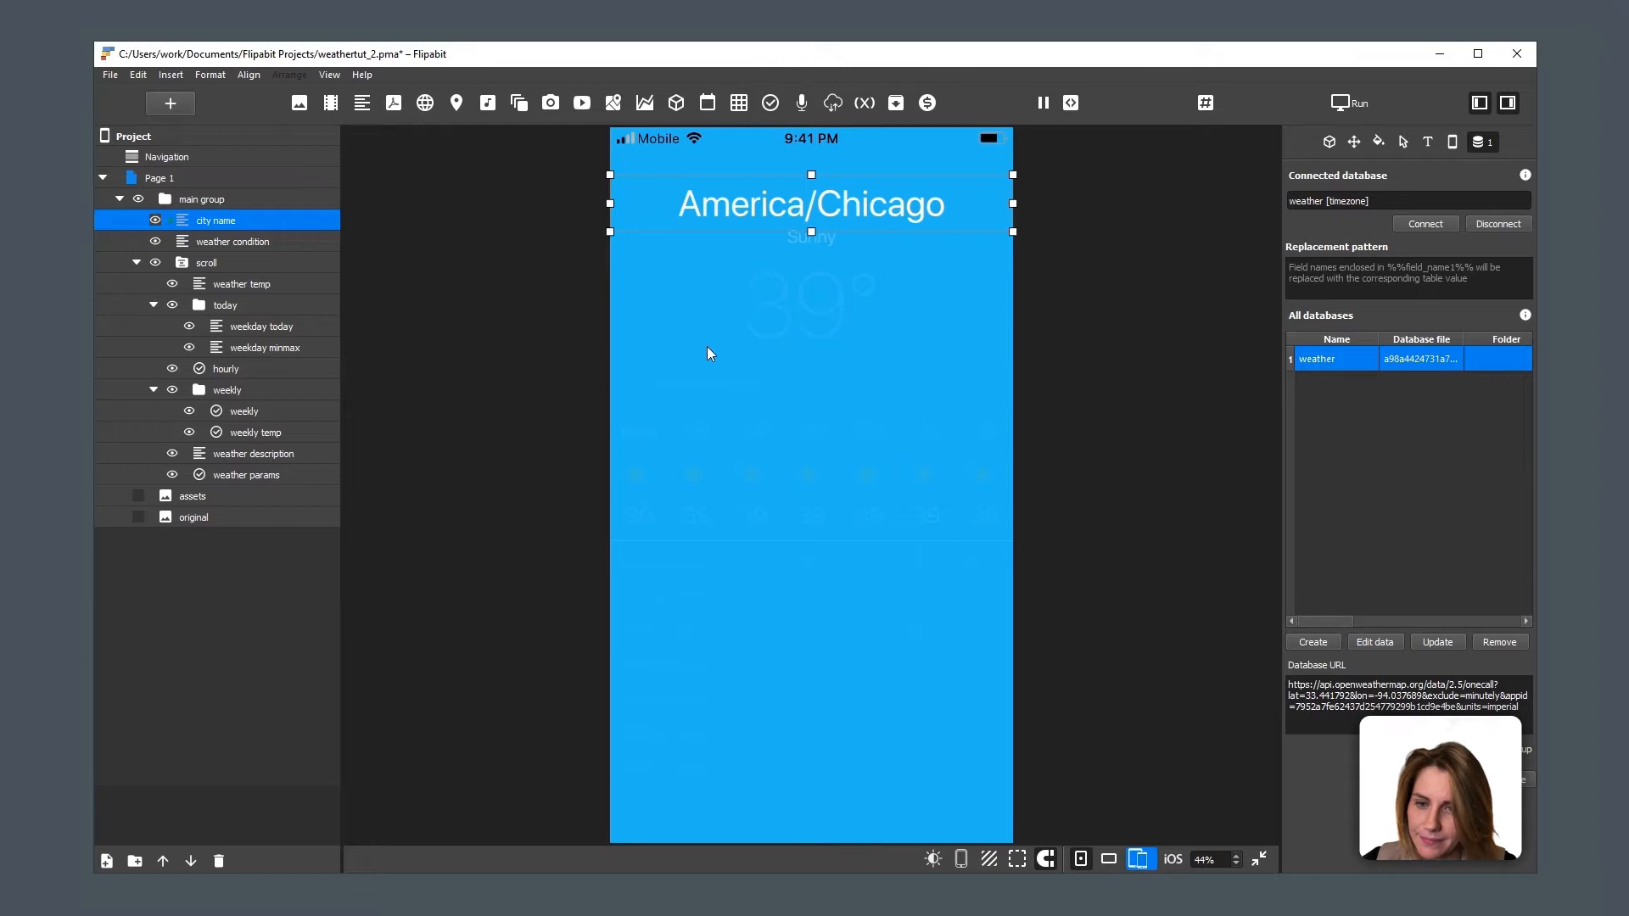
Step: Connect the weather condition text to the weather database's current/weather/0/description field, without using its content as a replacement template
left_click(234, 242)
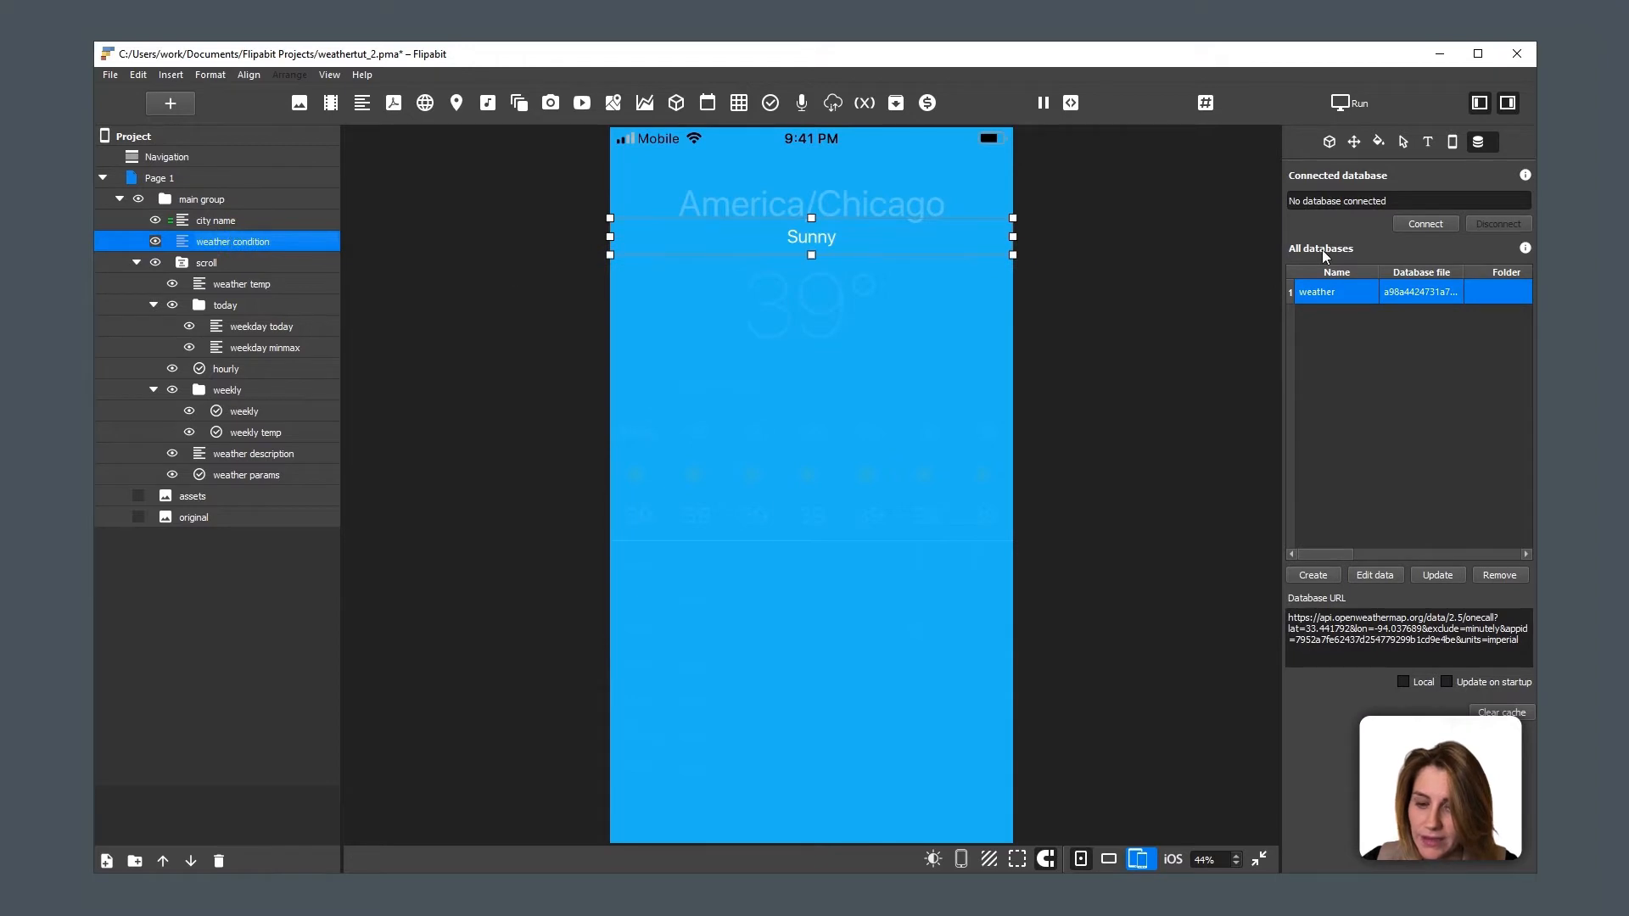
left_click(1420, 224)
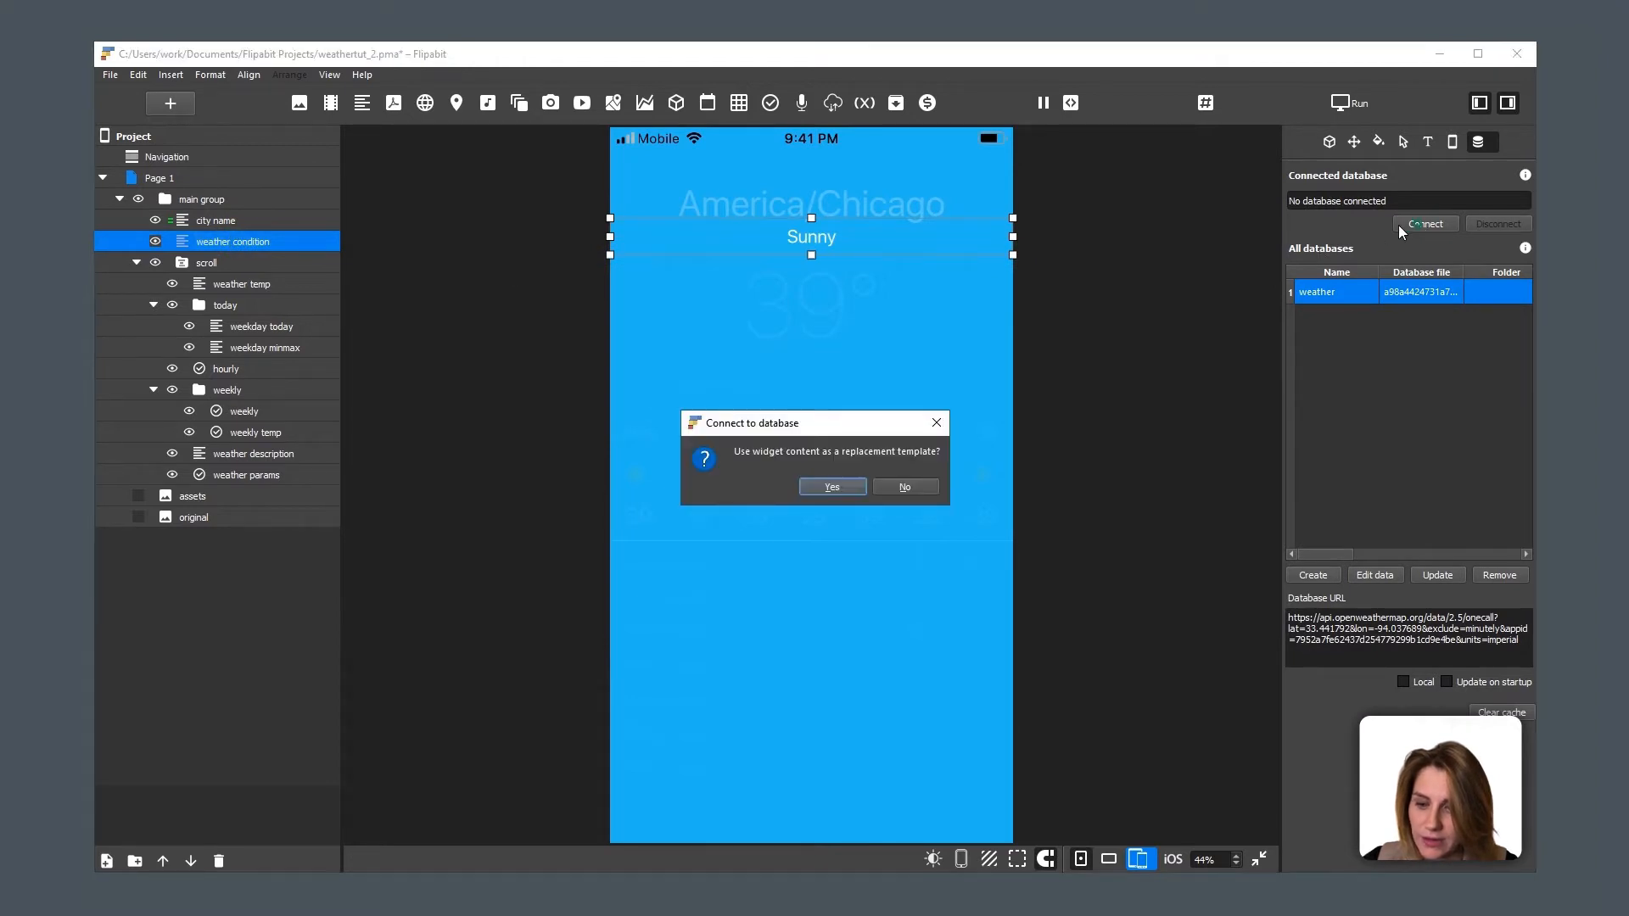
left_click(901, 484)
left_click(771, 319)
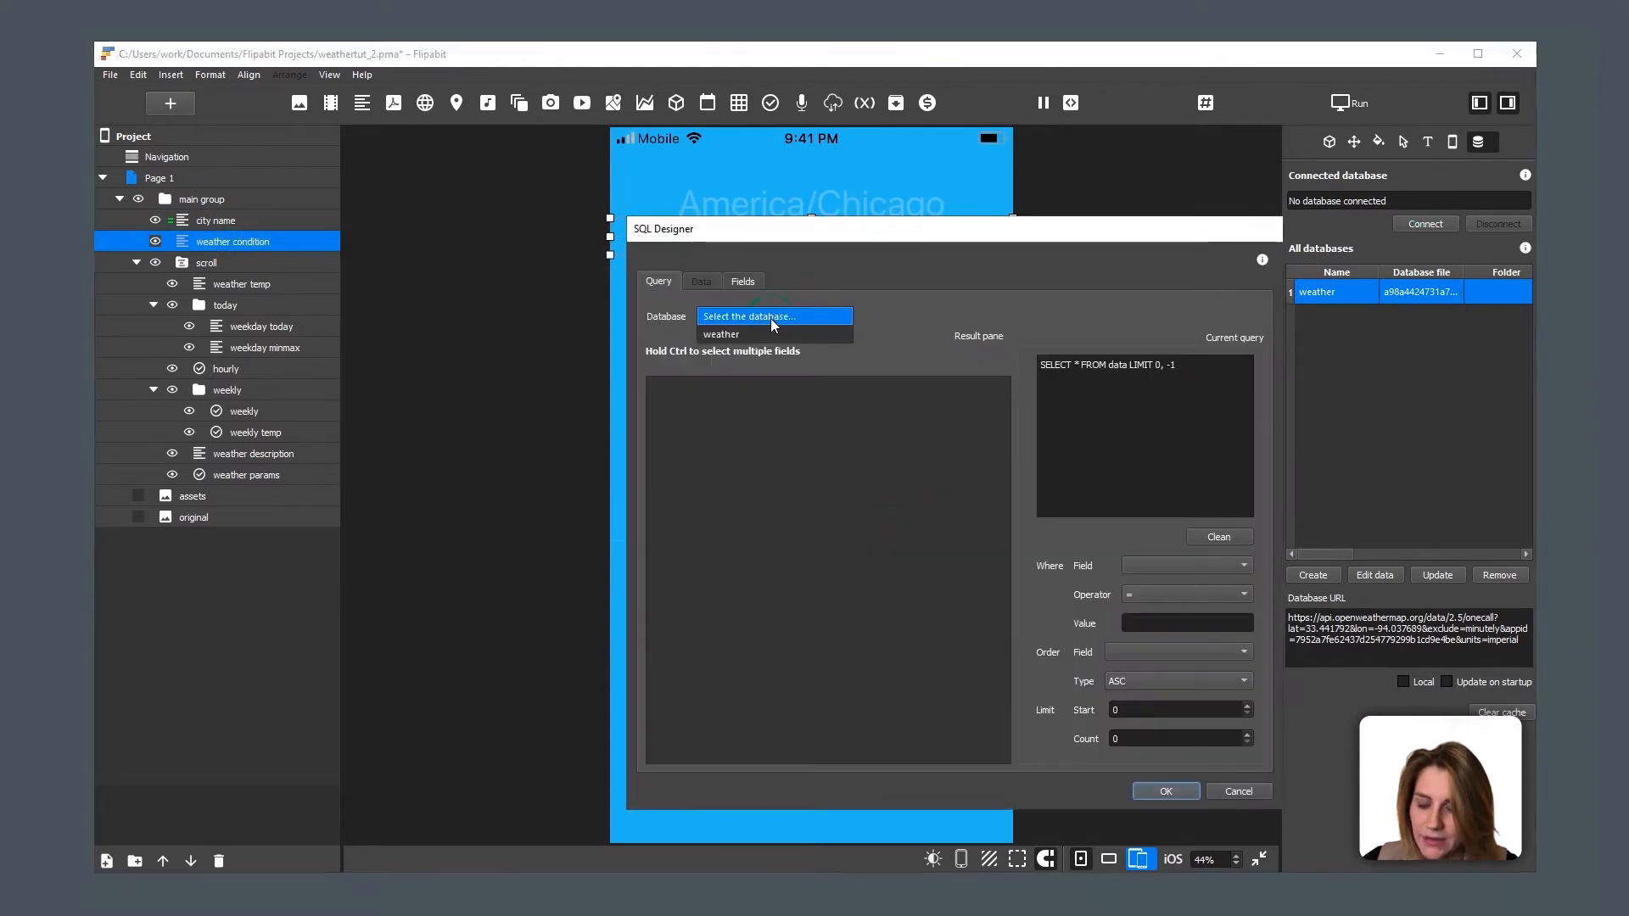
left_click(772, 334)
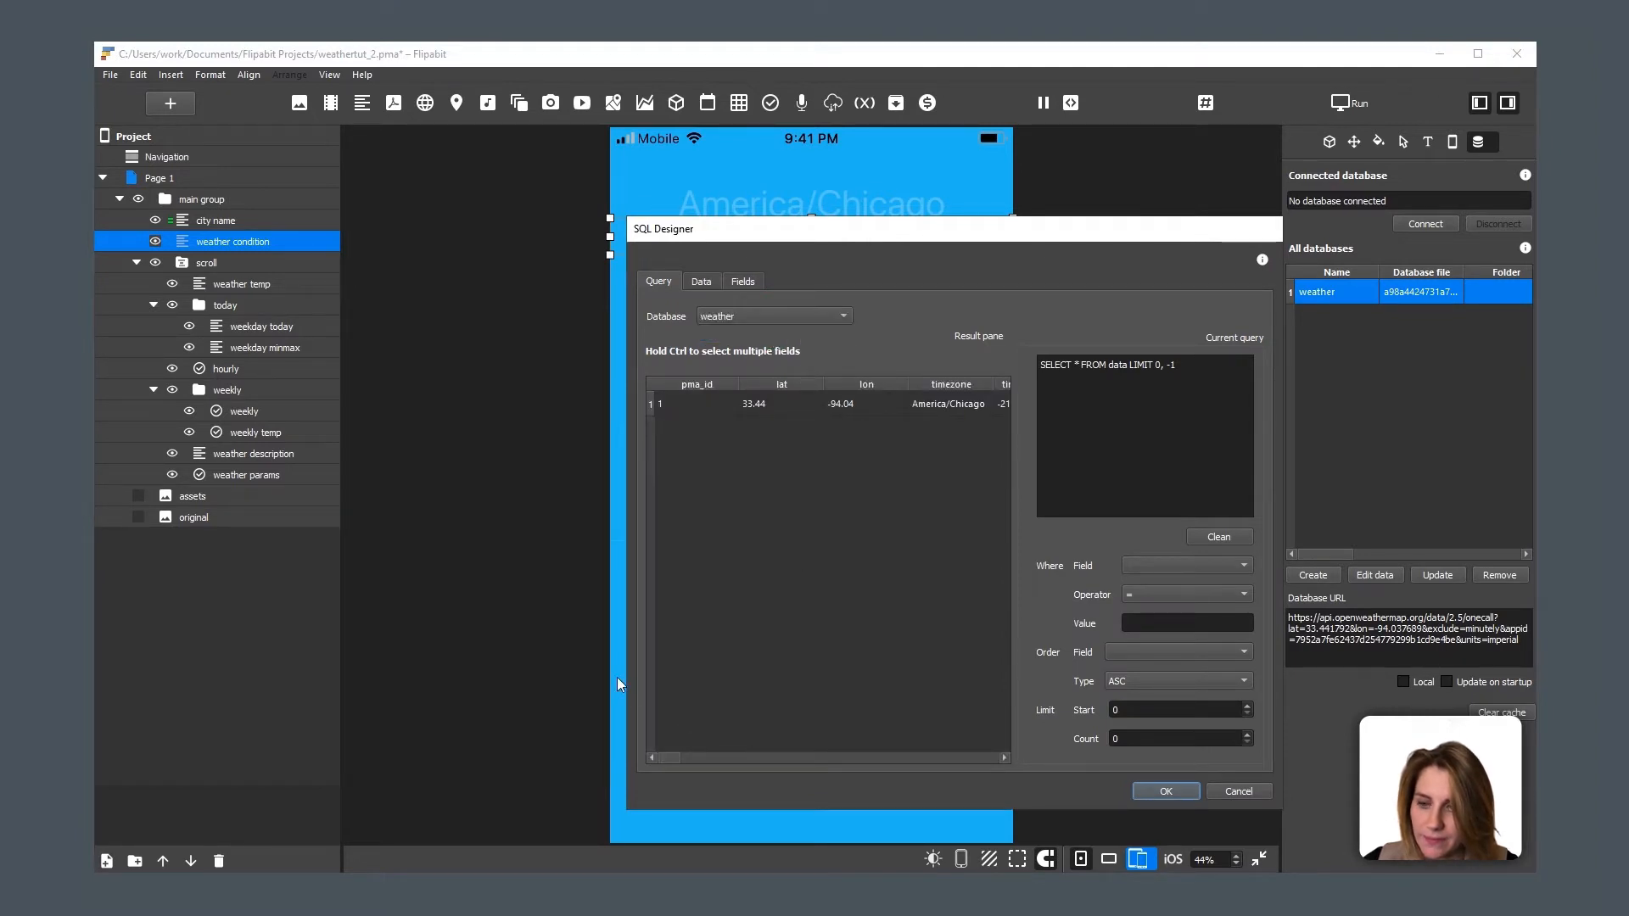
left_click_drag(625, 668, 299, 650)
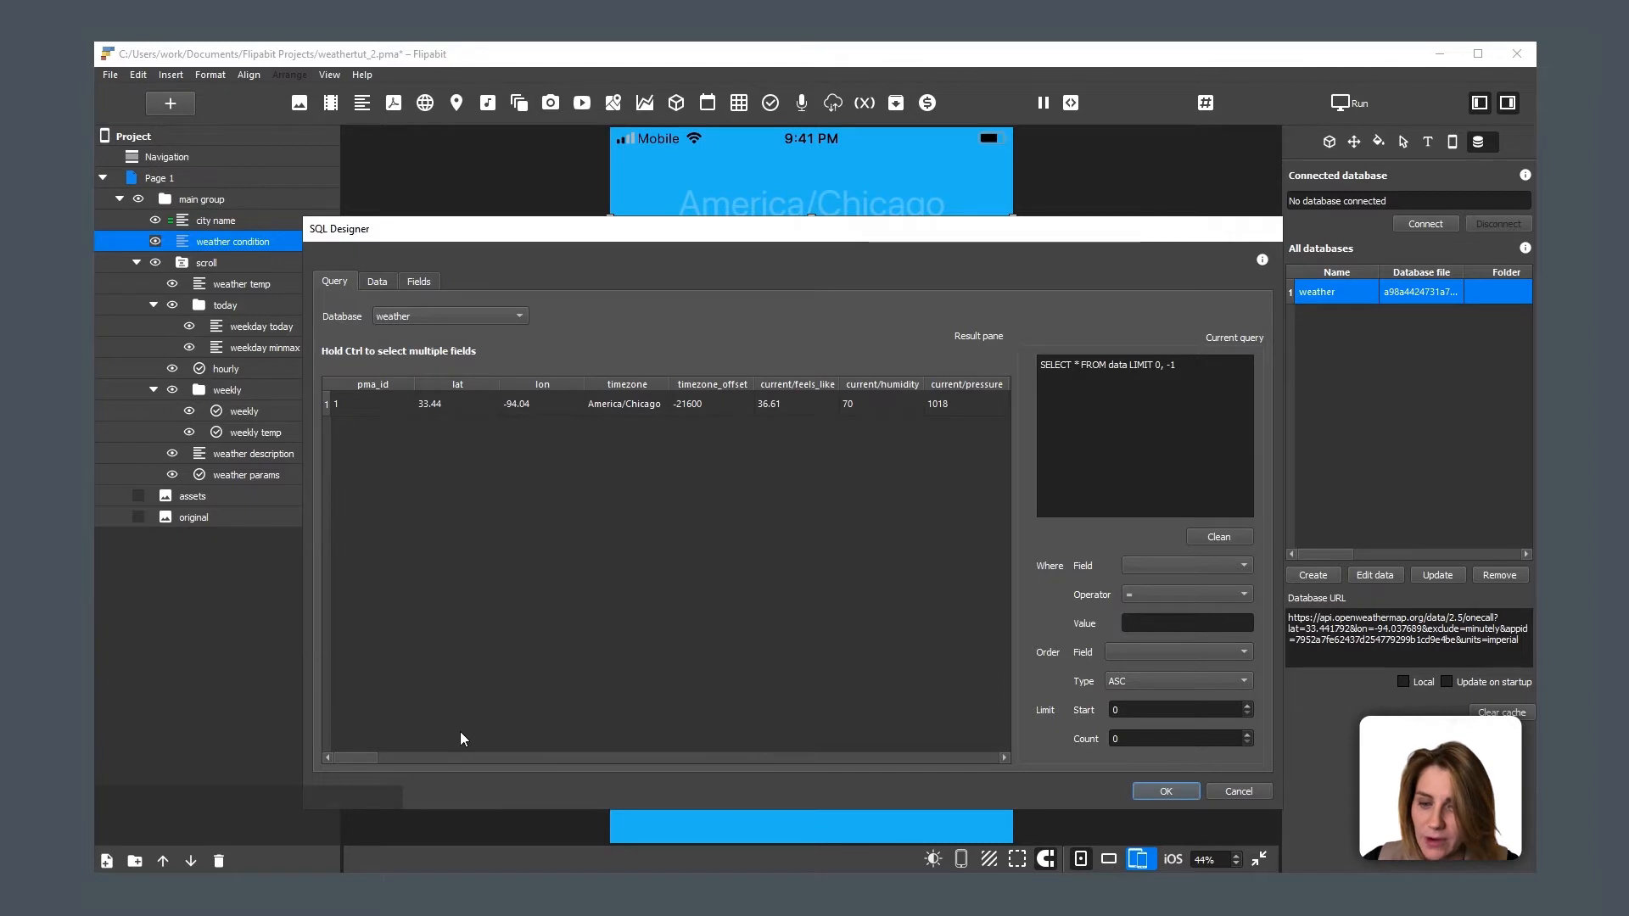
left_click(654, 758)
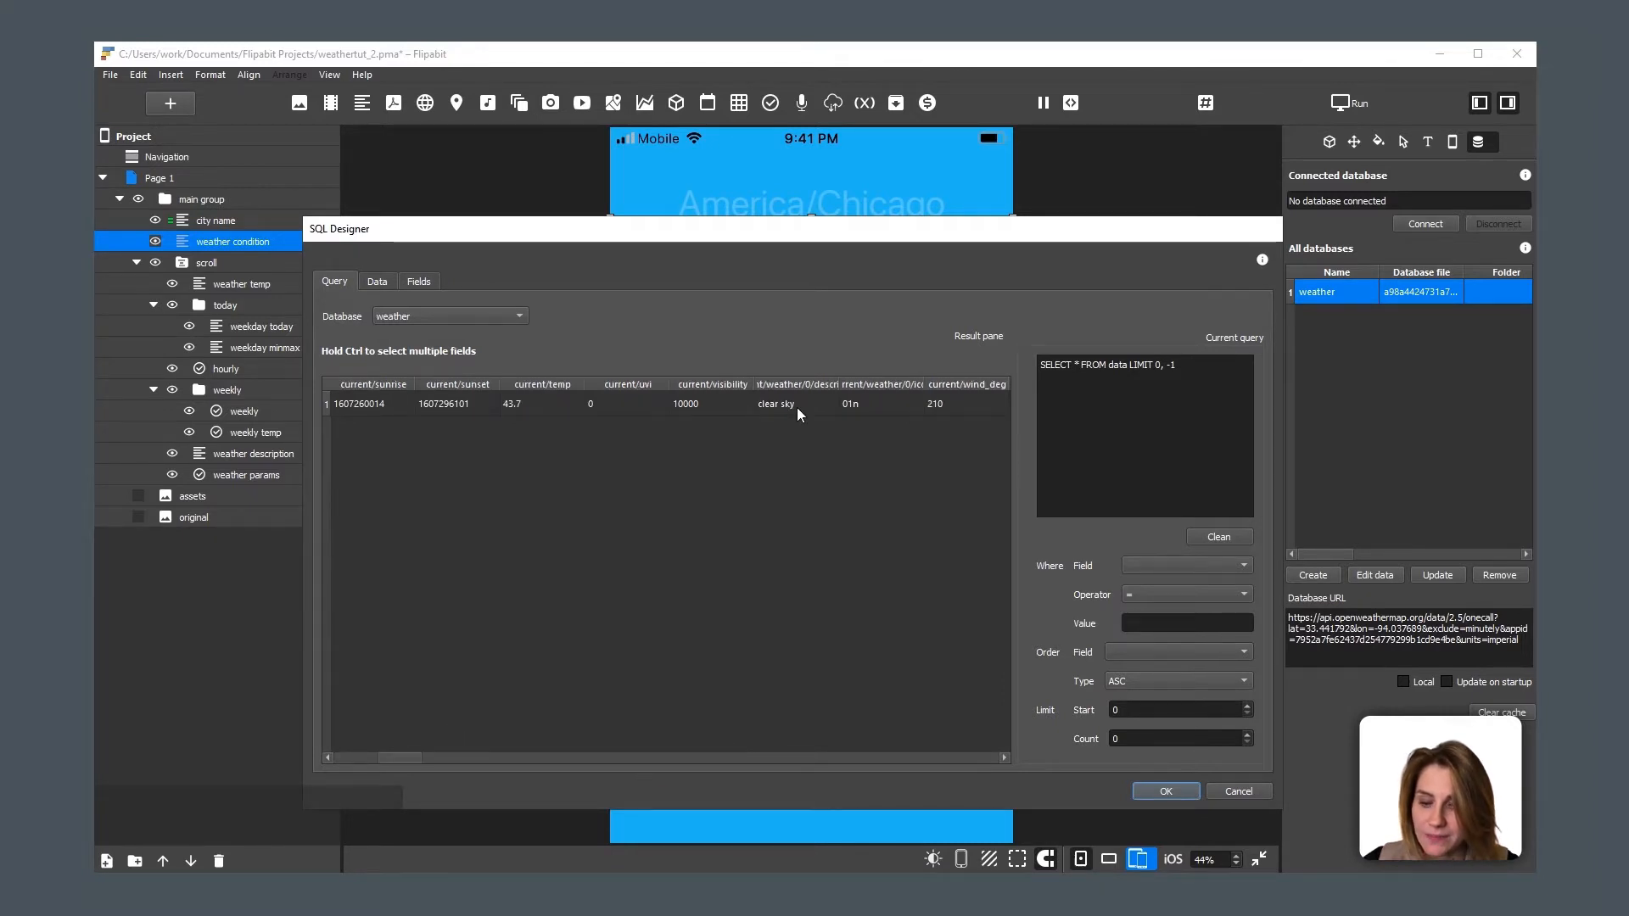
left_click_drag(837, 378, 891, 380)
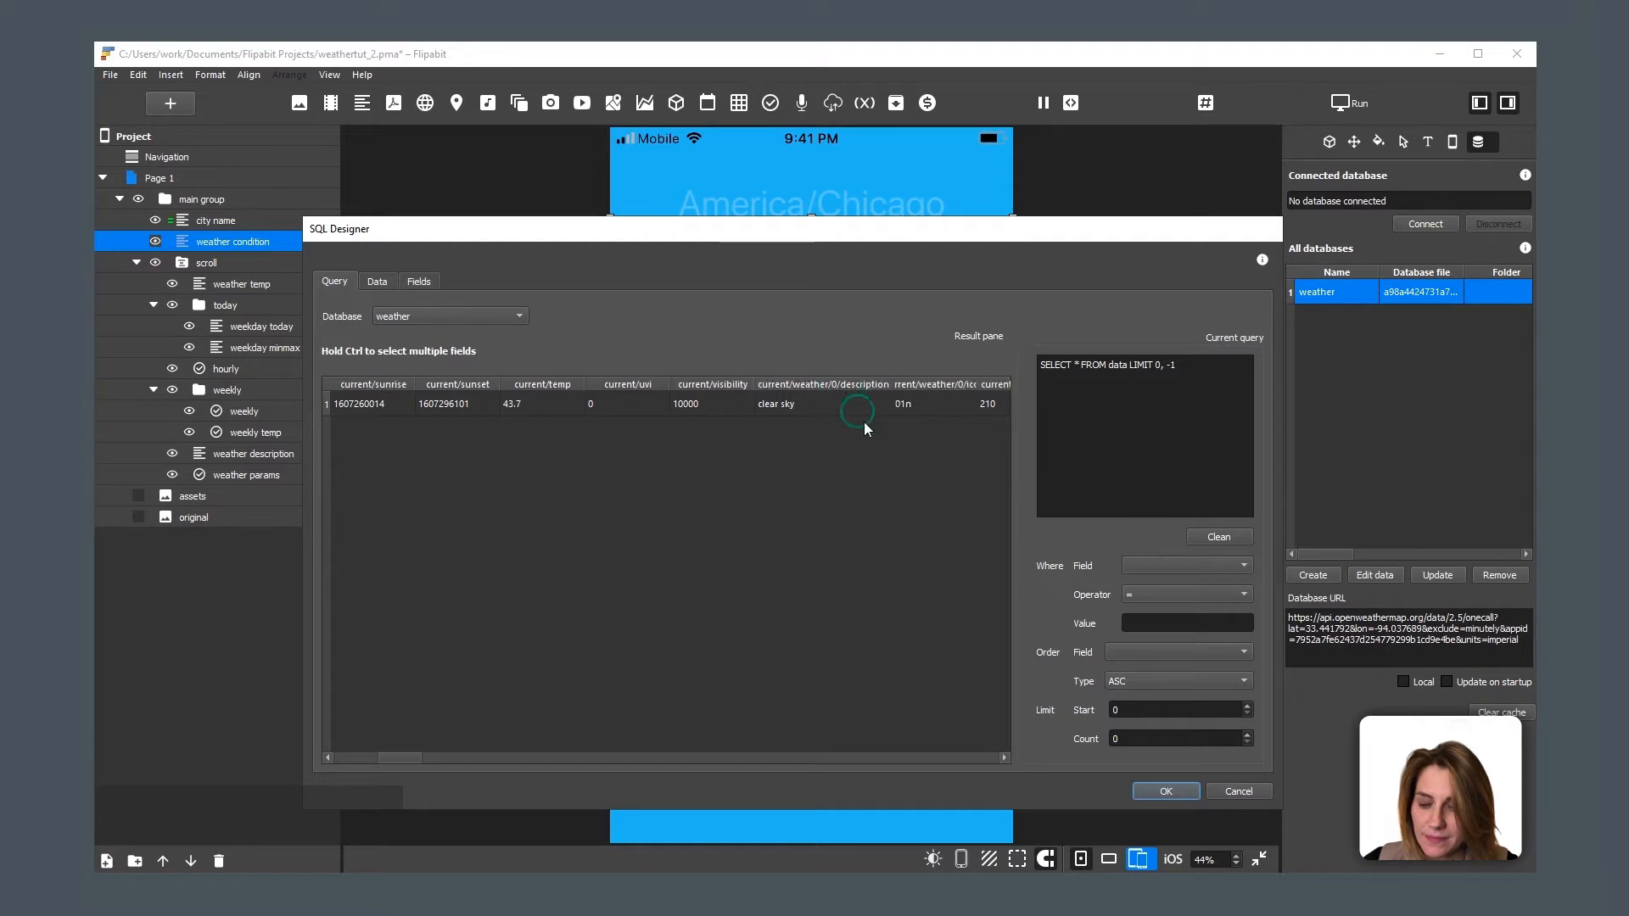
left_click(814, 405)
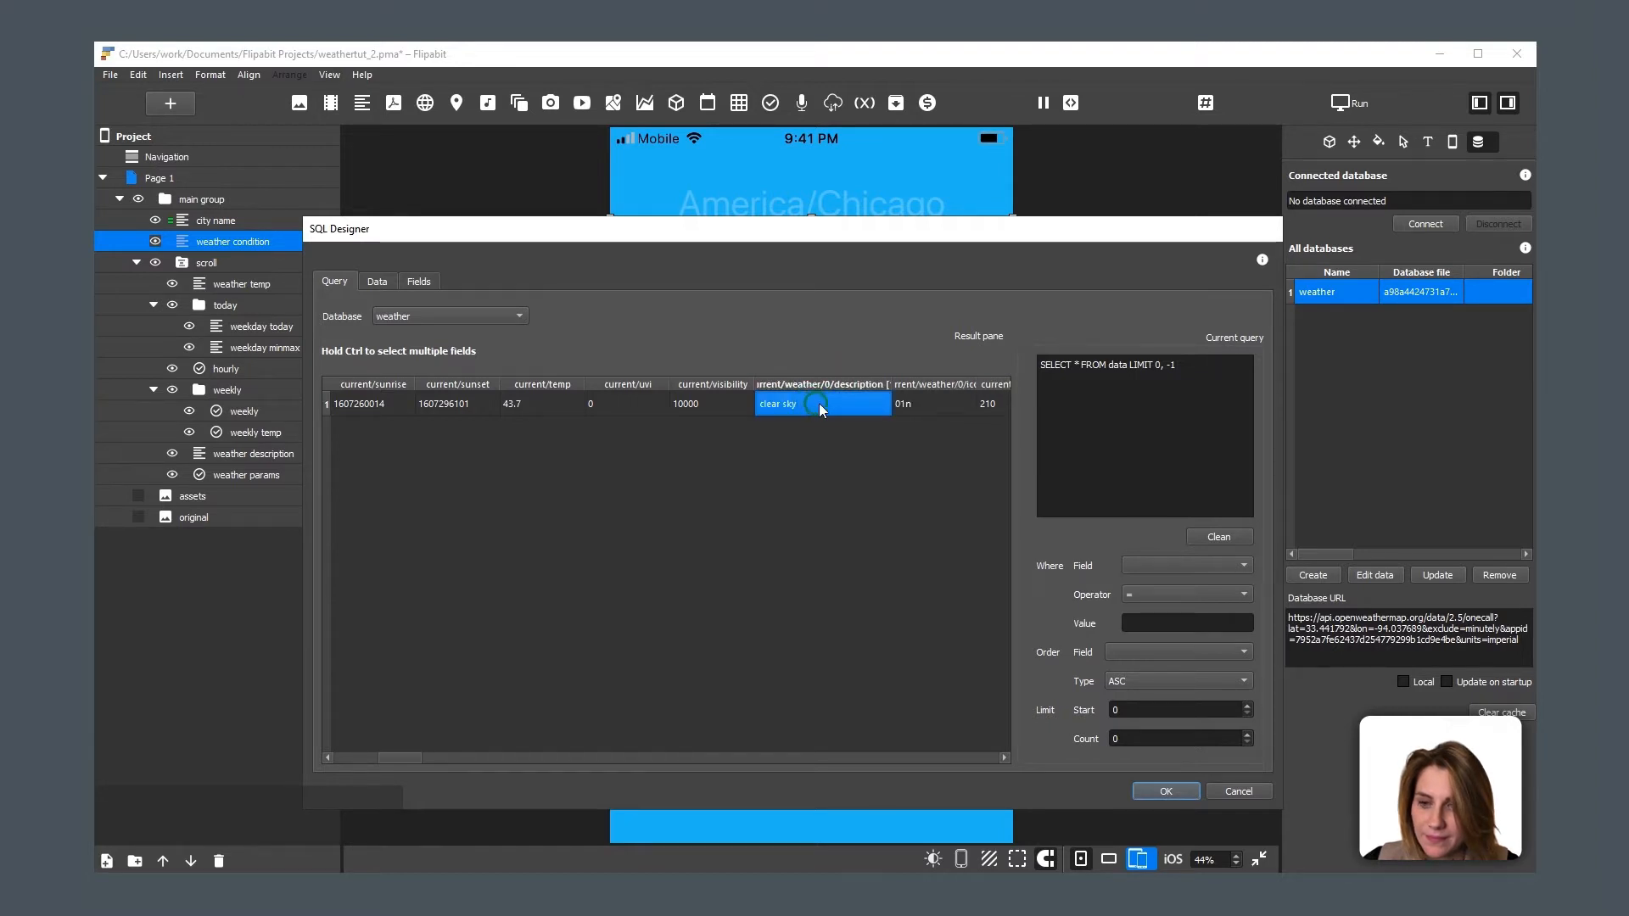
left_click(1159, 794)
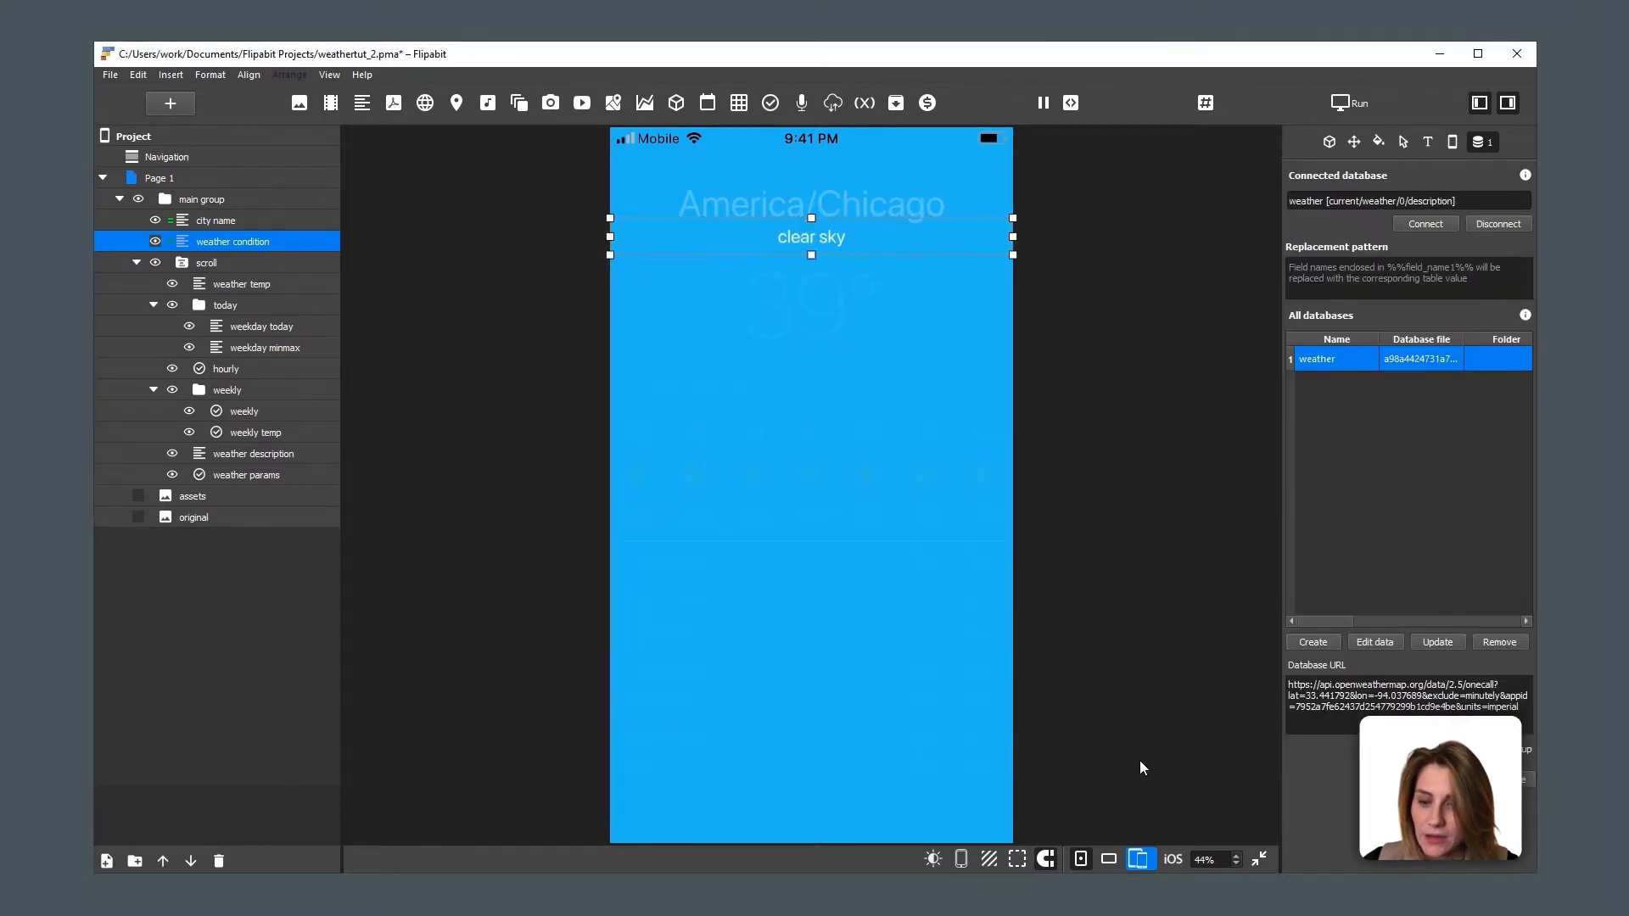
Step: Start connecting the weather temp text to the weather database using its content as a replacement template, and locate the current/temp field
left_click(242, 284)
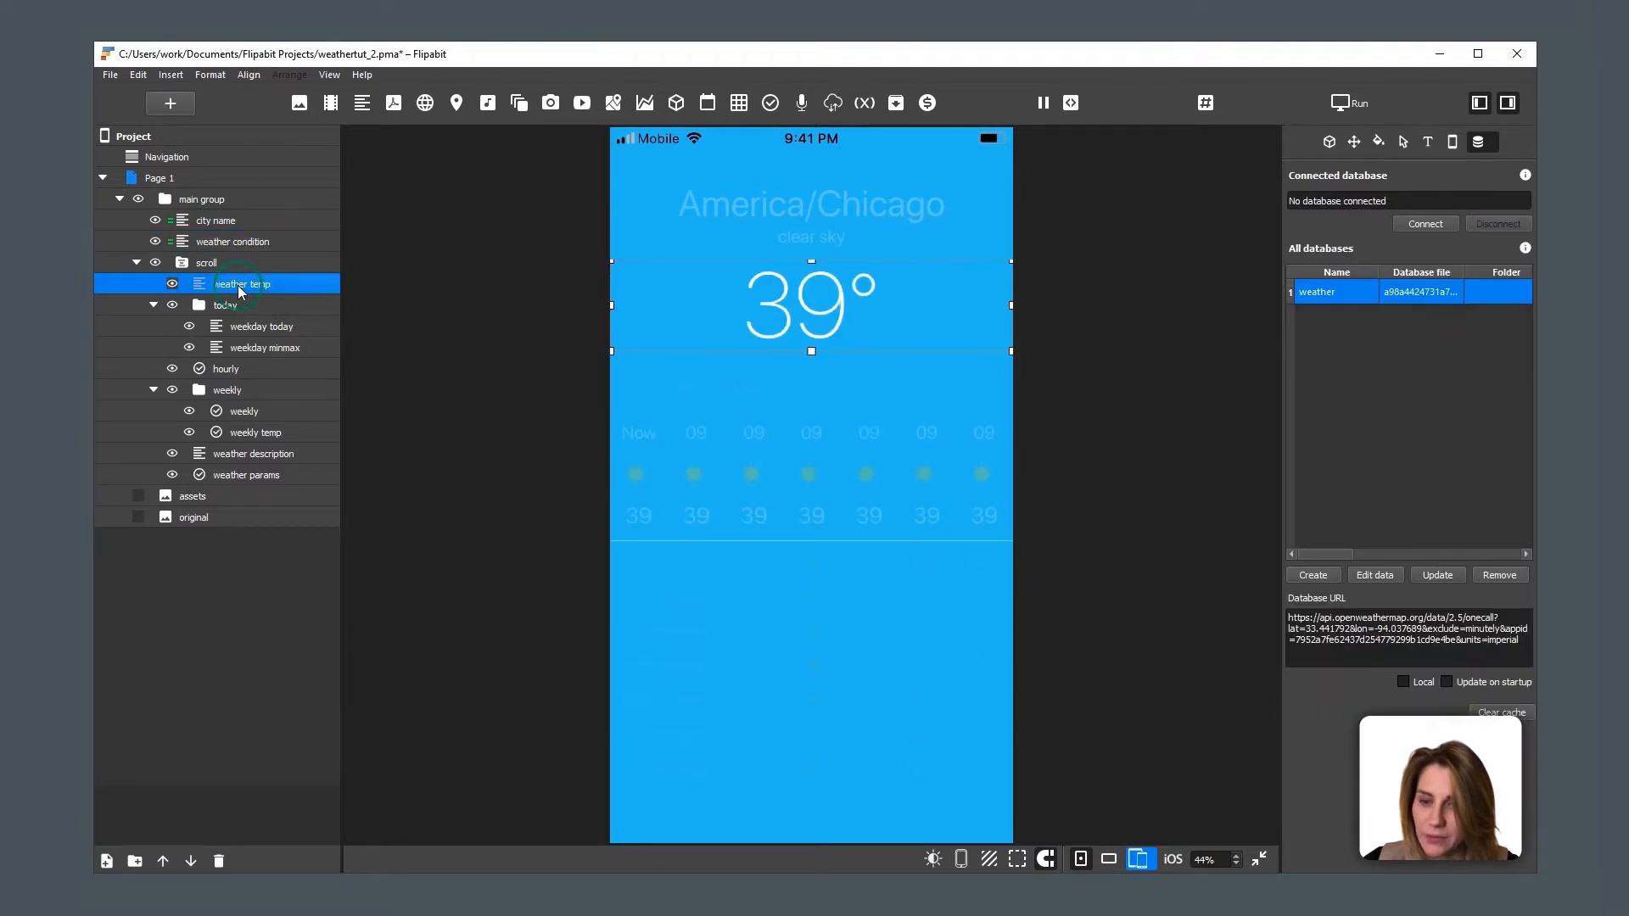
left_click(1425, 226)
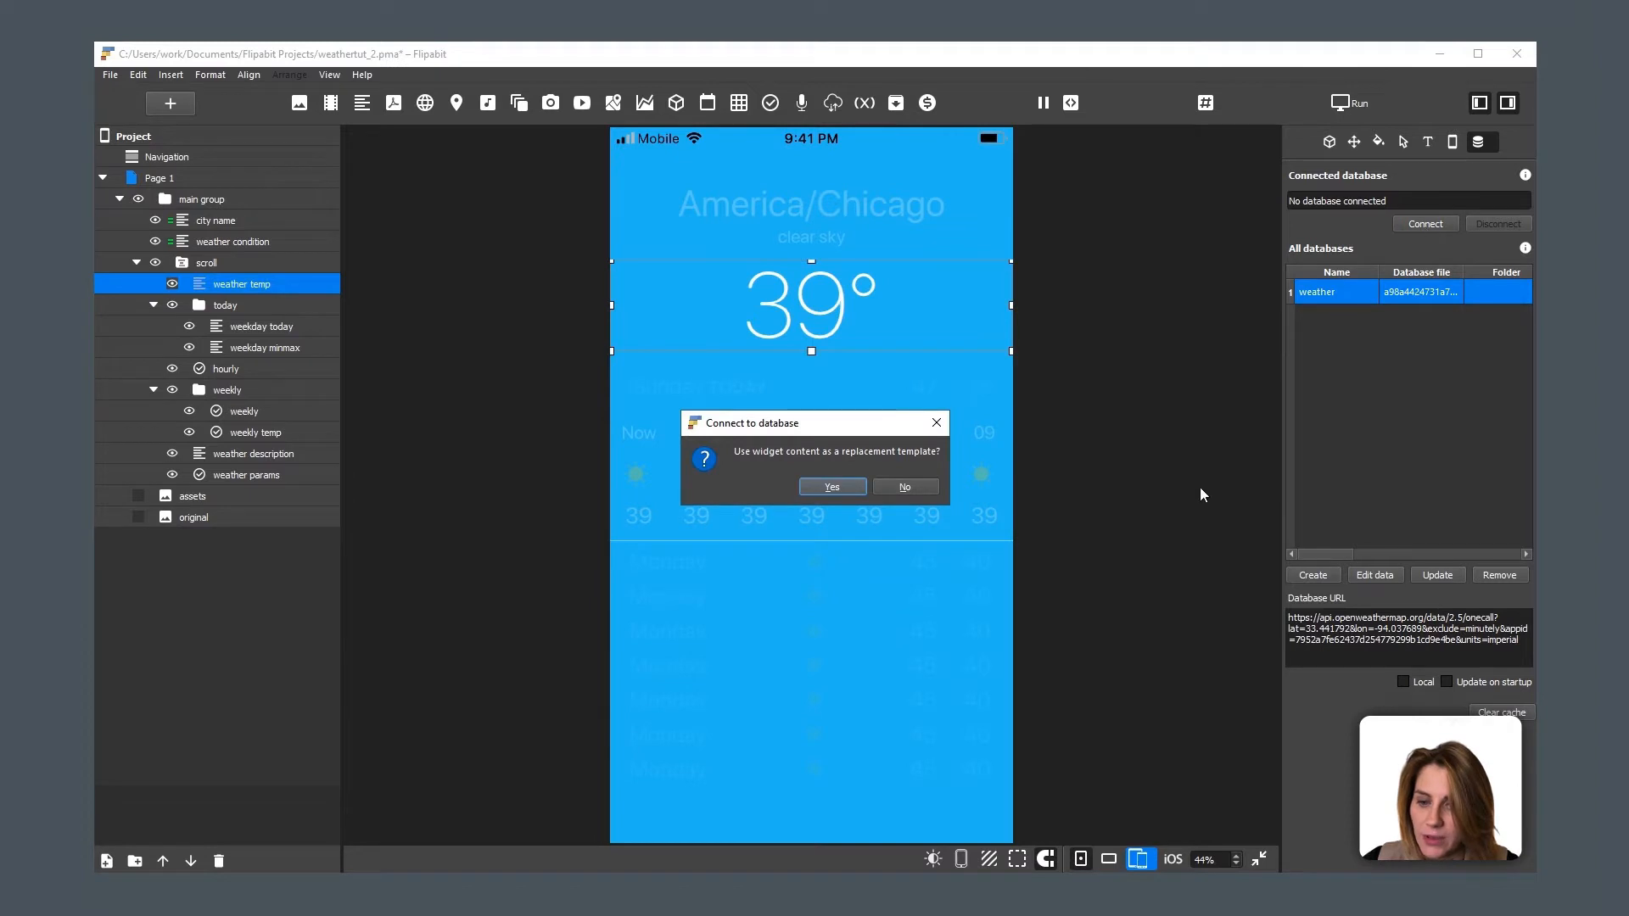
left_click(846, 487)
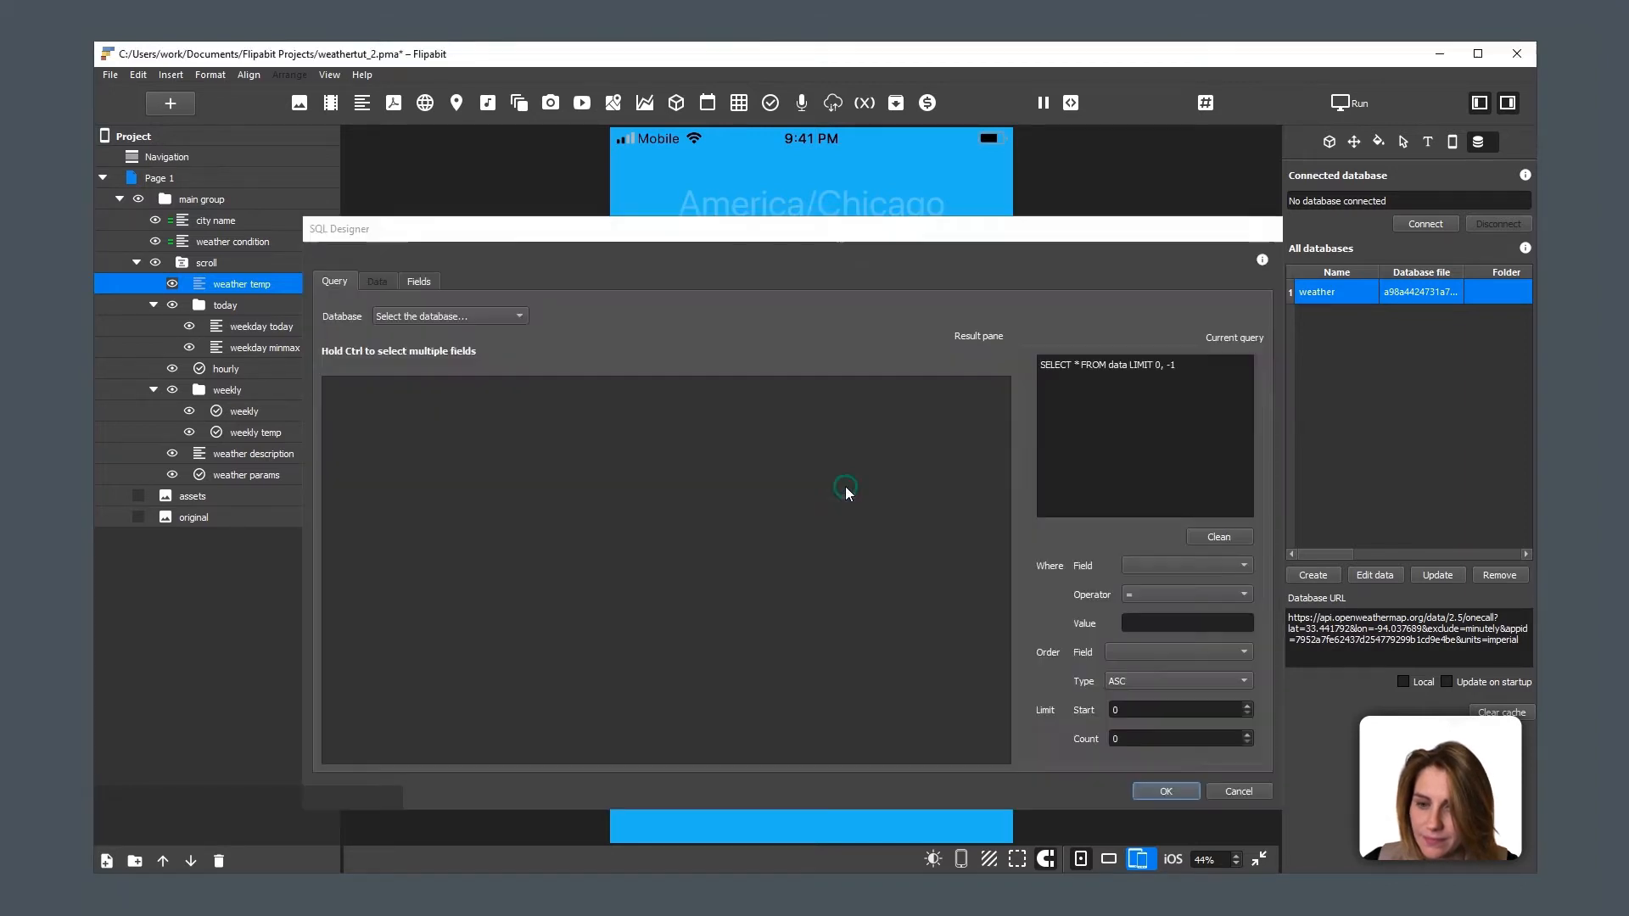
left_click(441, 314)
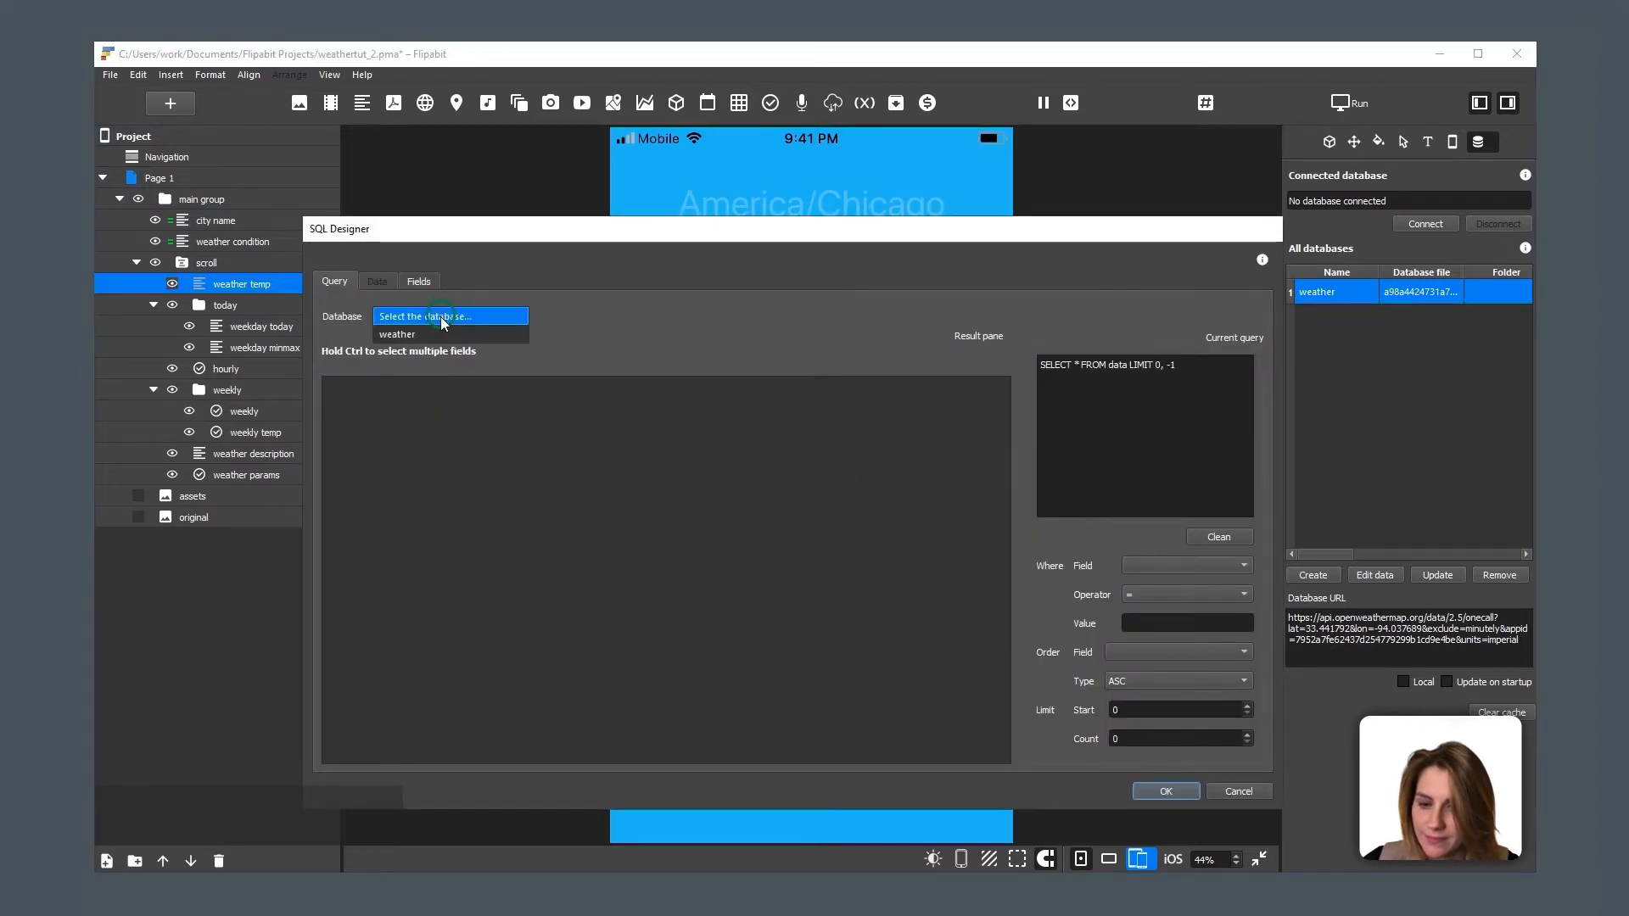
left_click(439, 334)
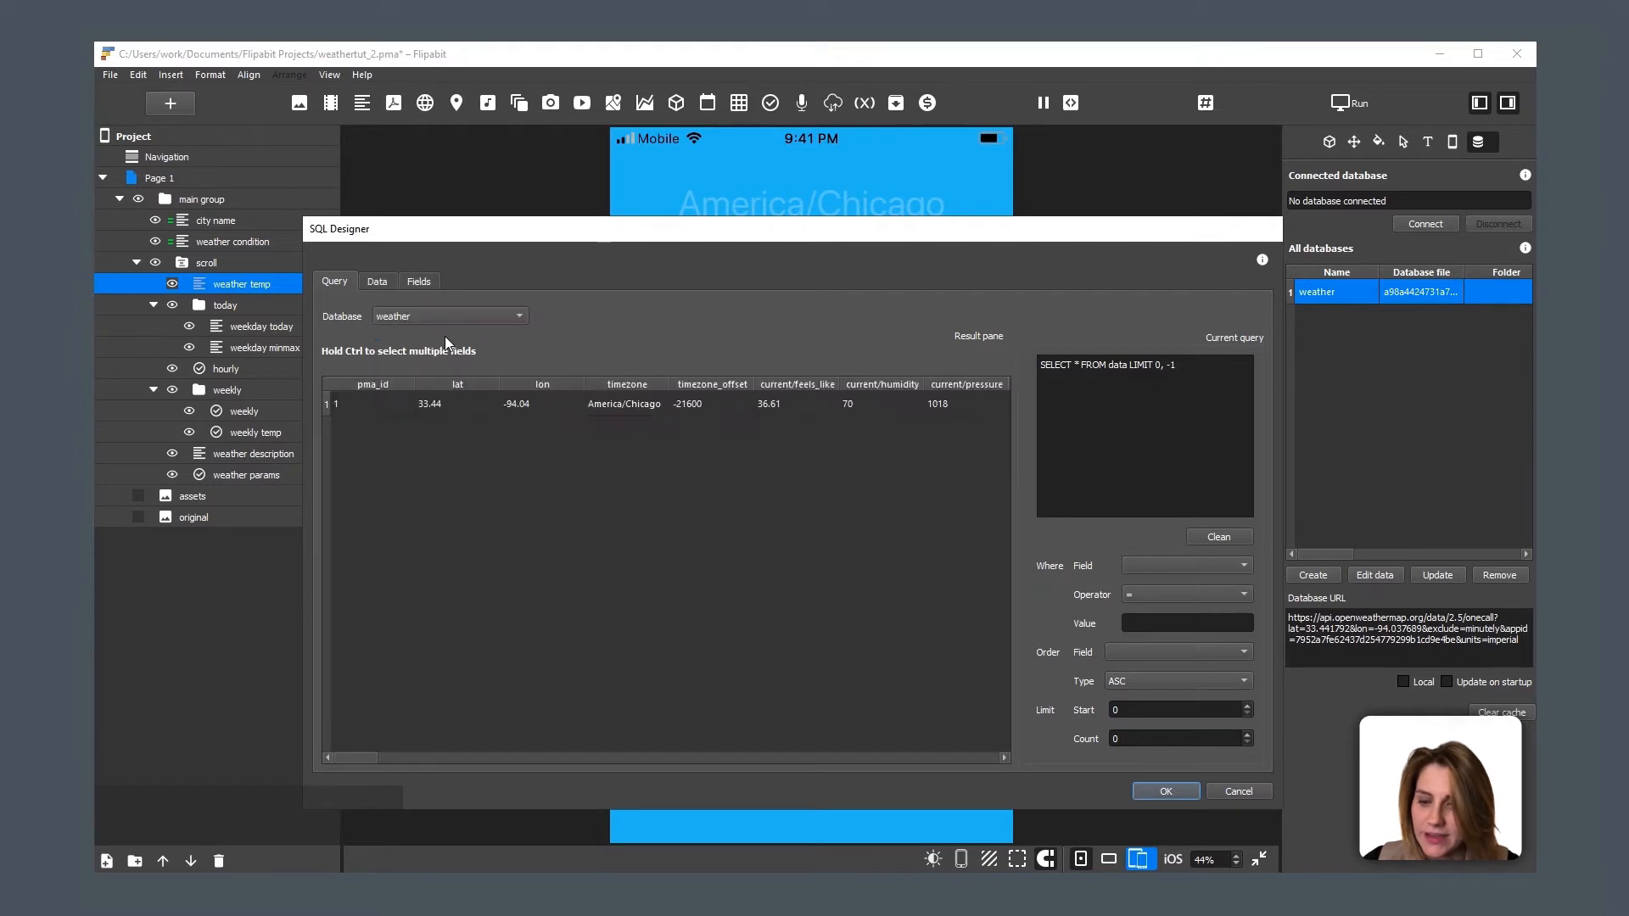
left_click(584, 760)
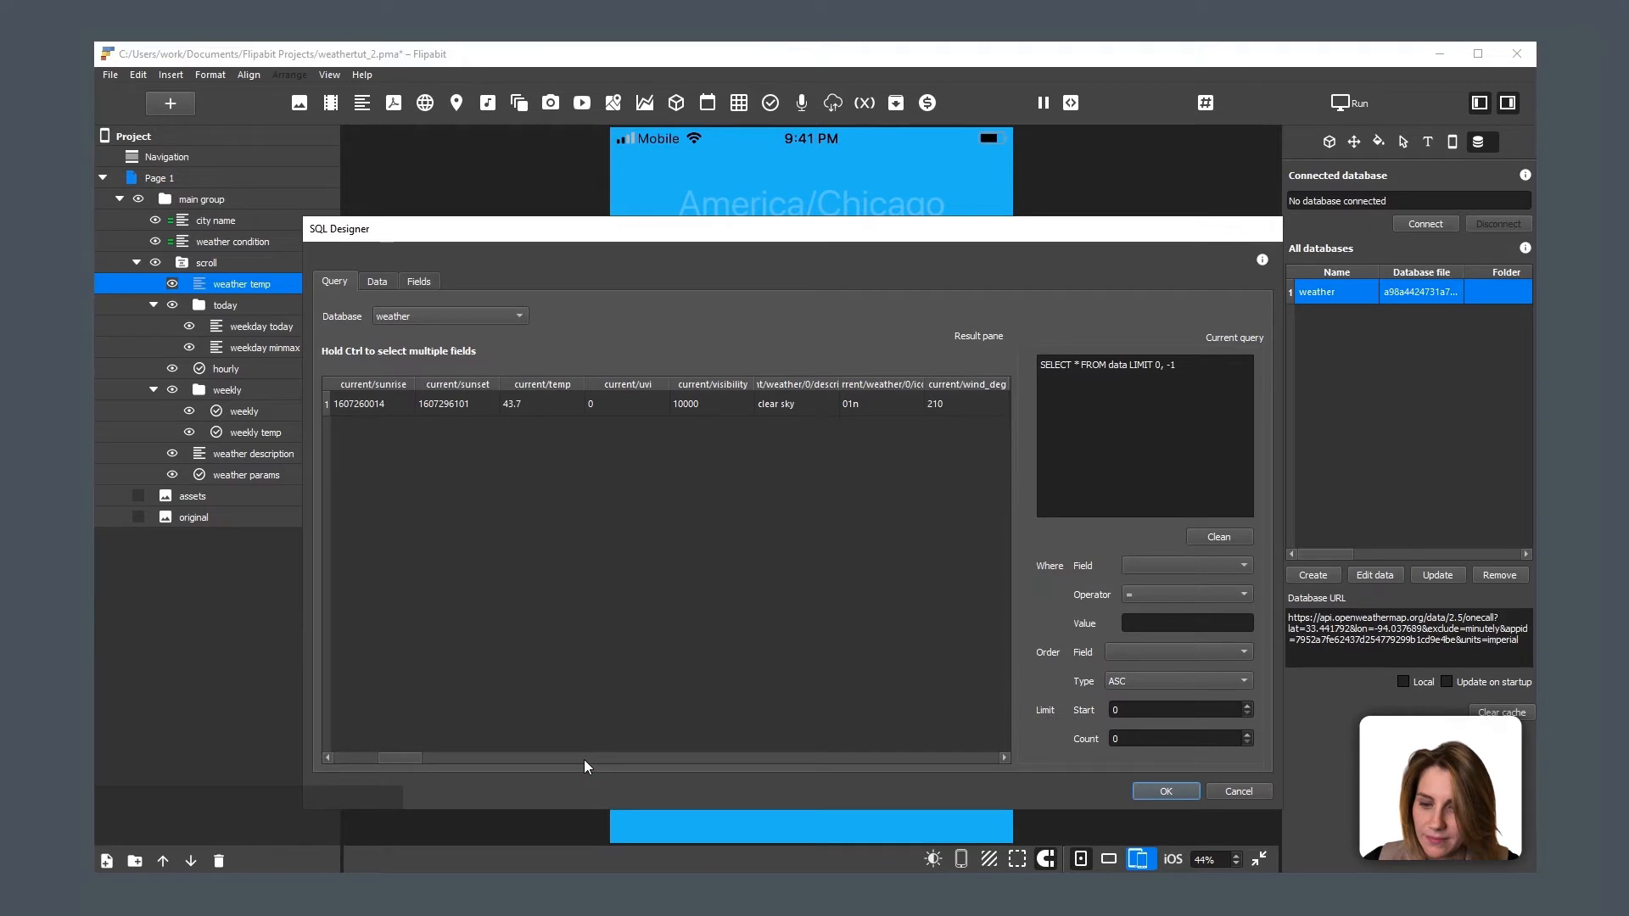
left_click(584, 760)
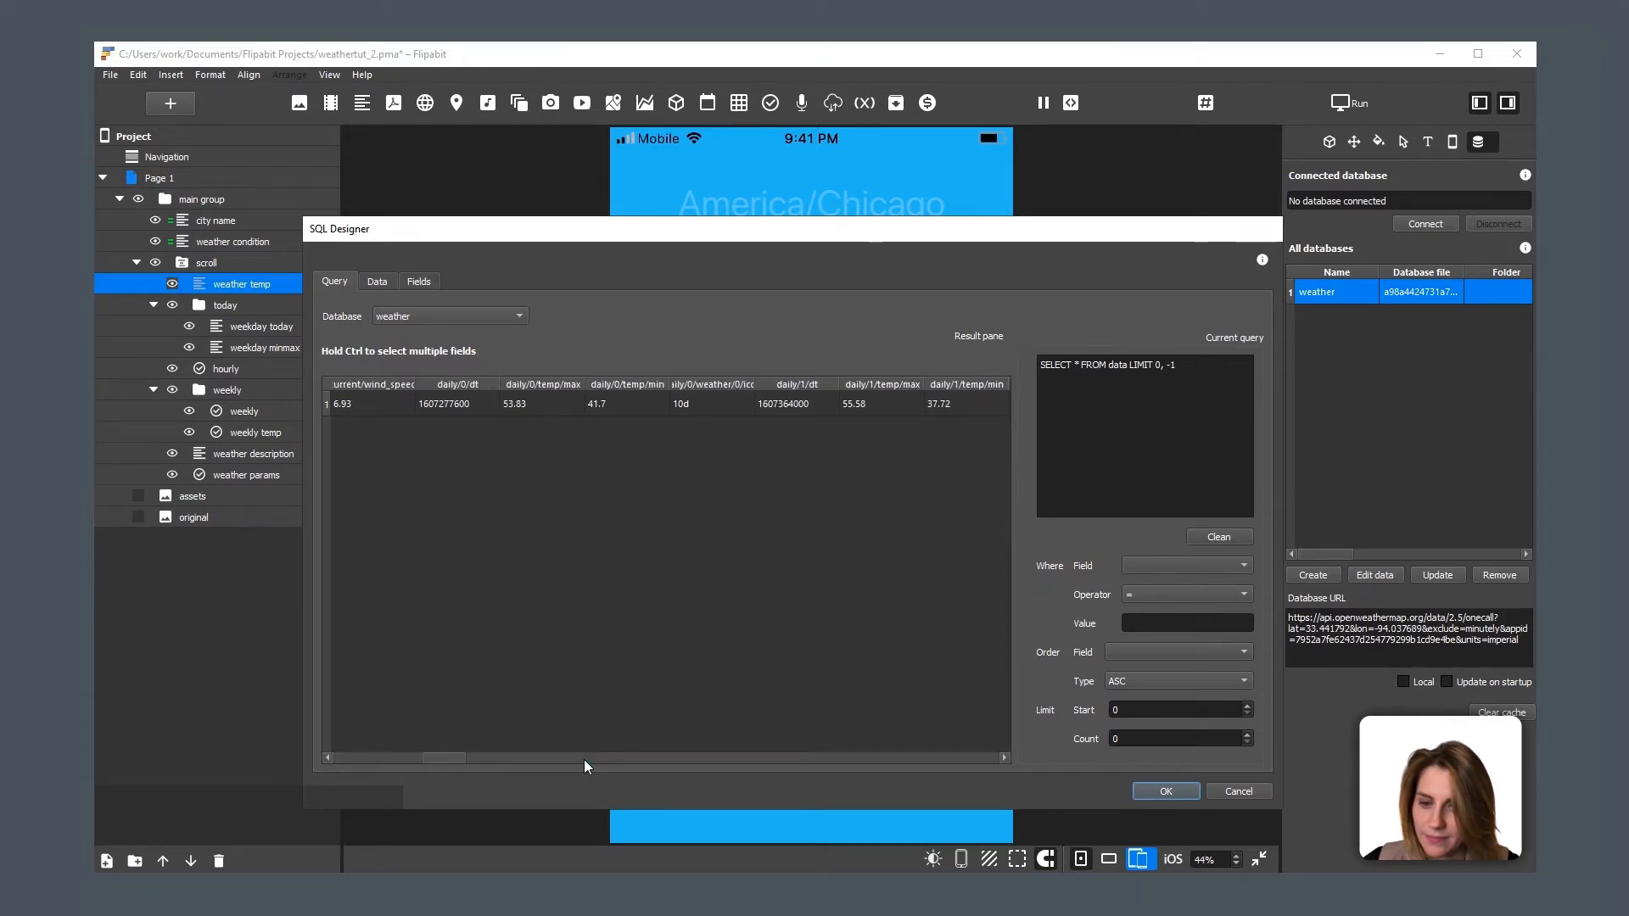
left_click(361, 757)
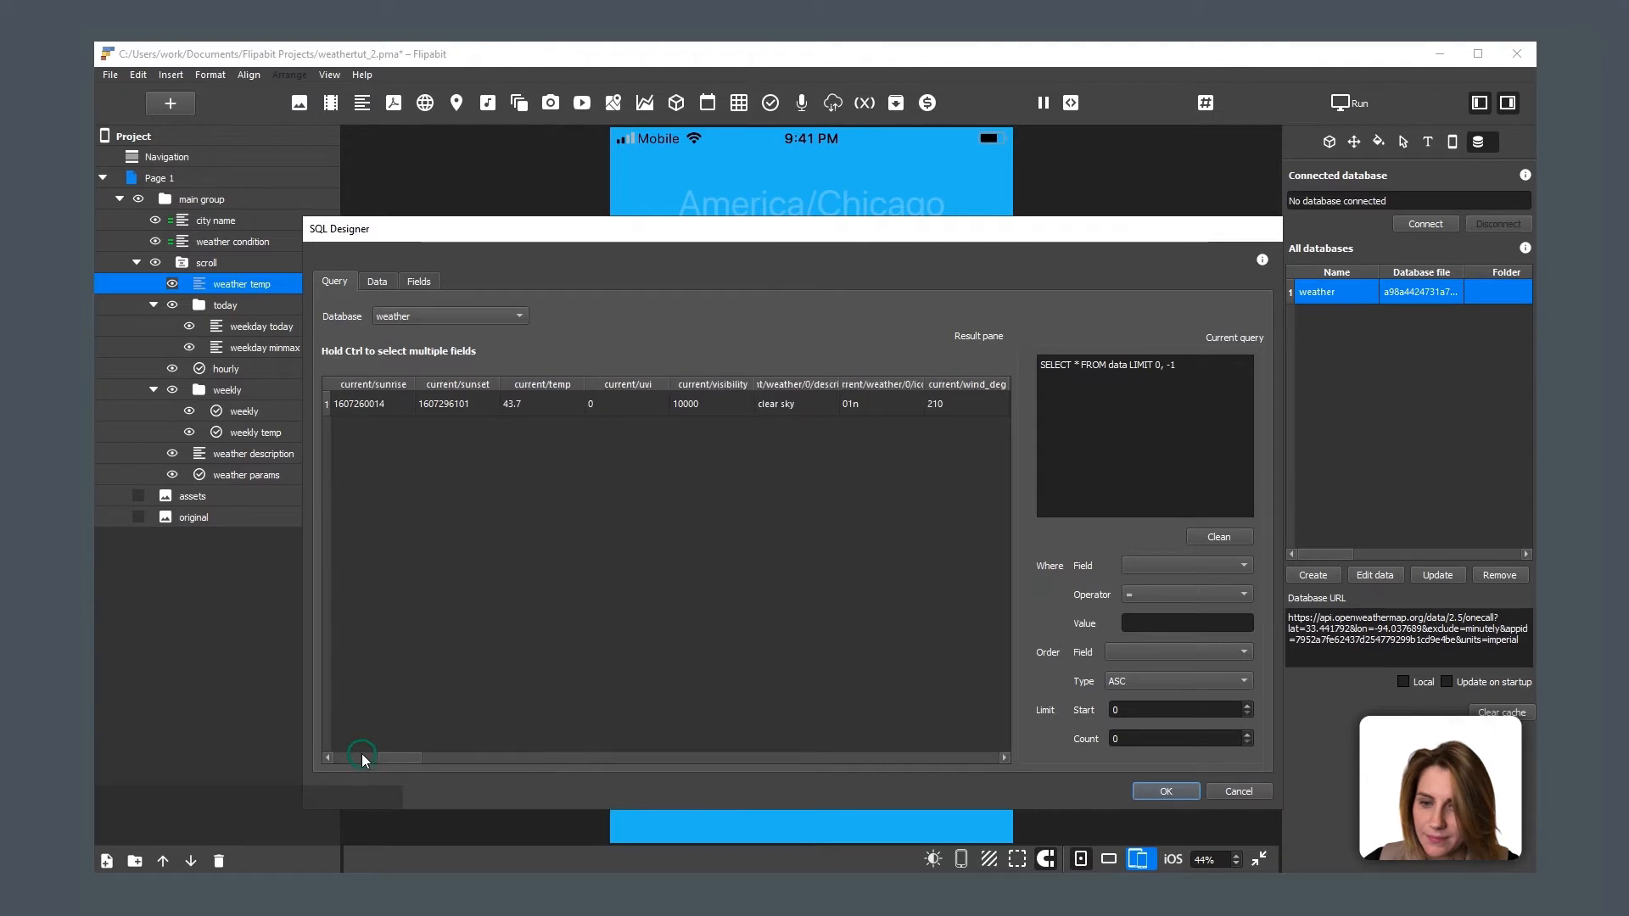
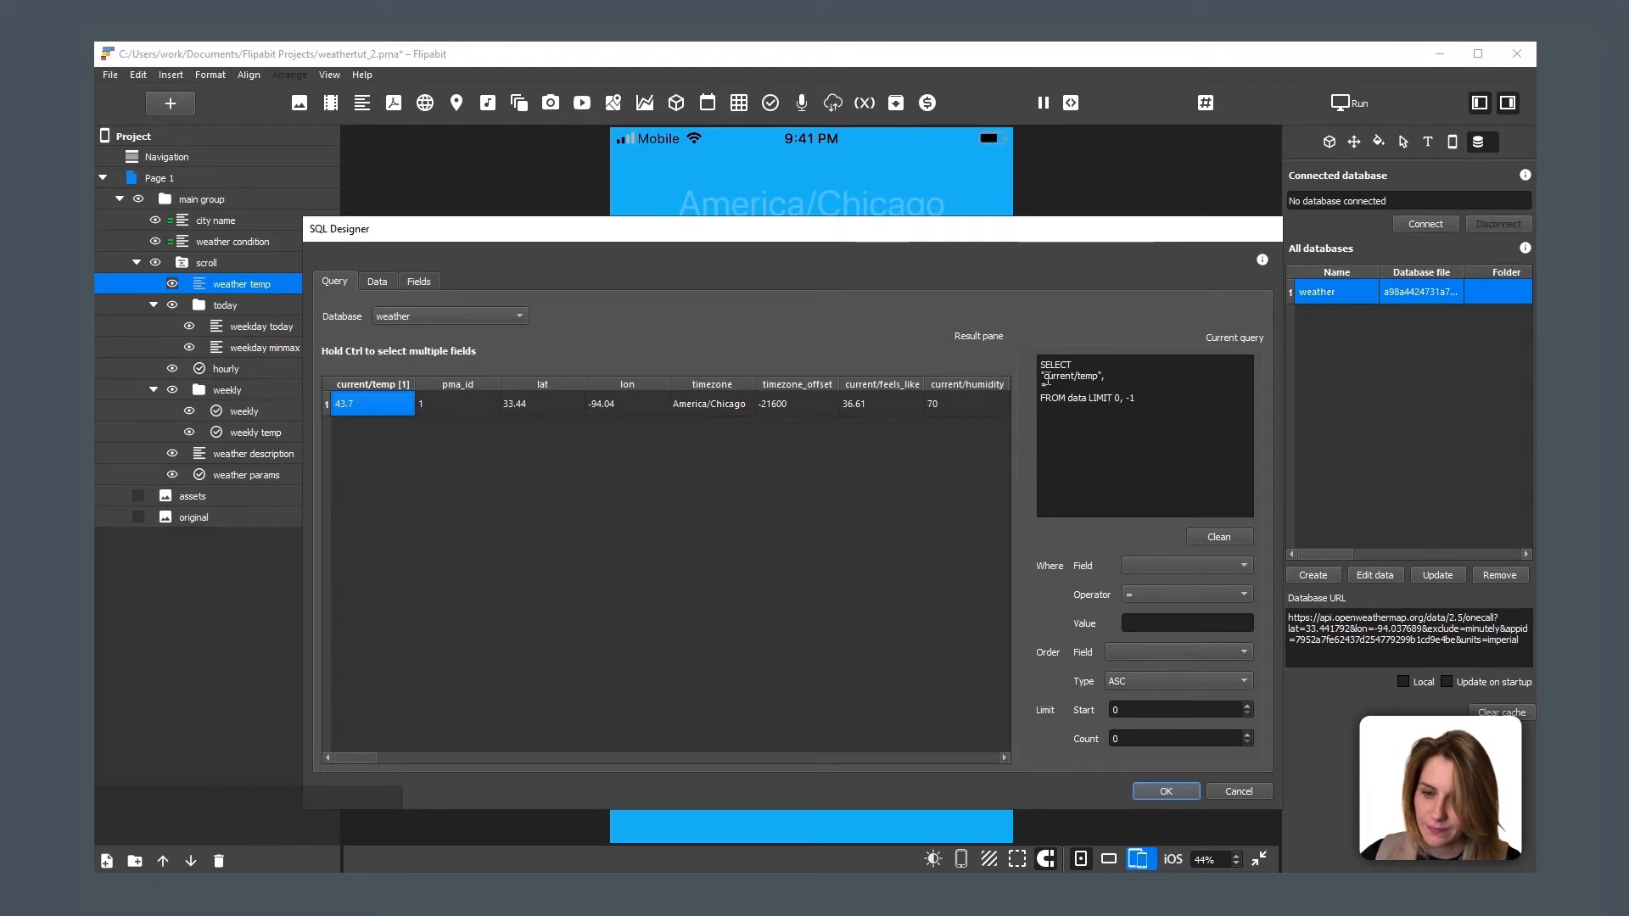
Step: Wrap "current/temp" in ROUND() with the alias temp in the query, and connect the weather temp text to that temp field
left_click(1112, 401)
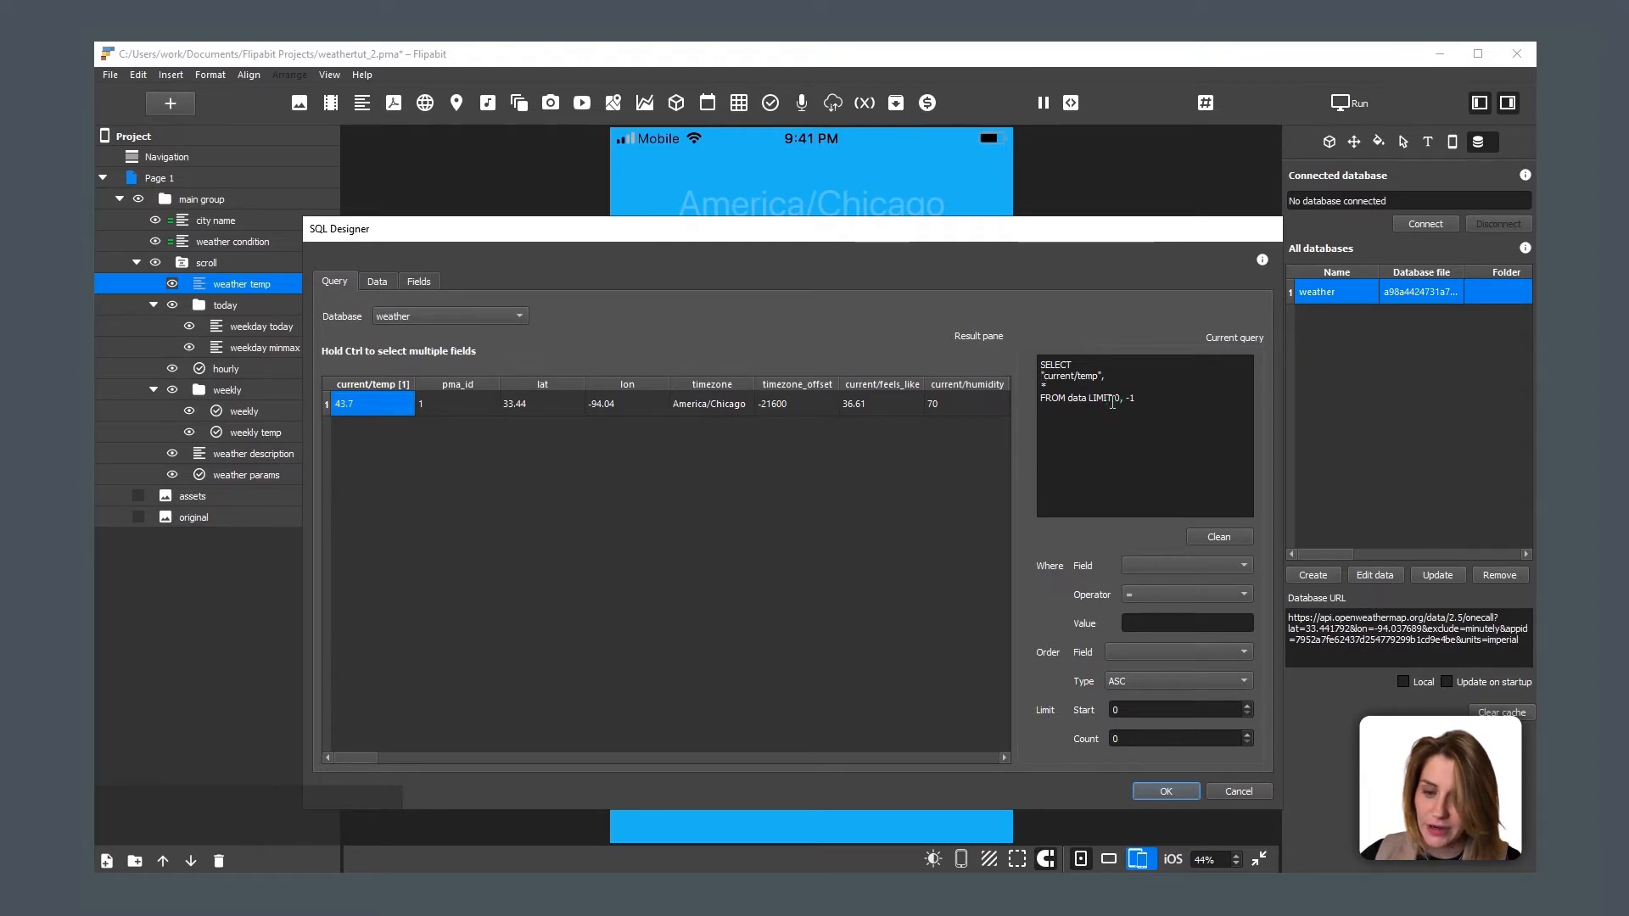
type("ROUND")
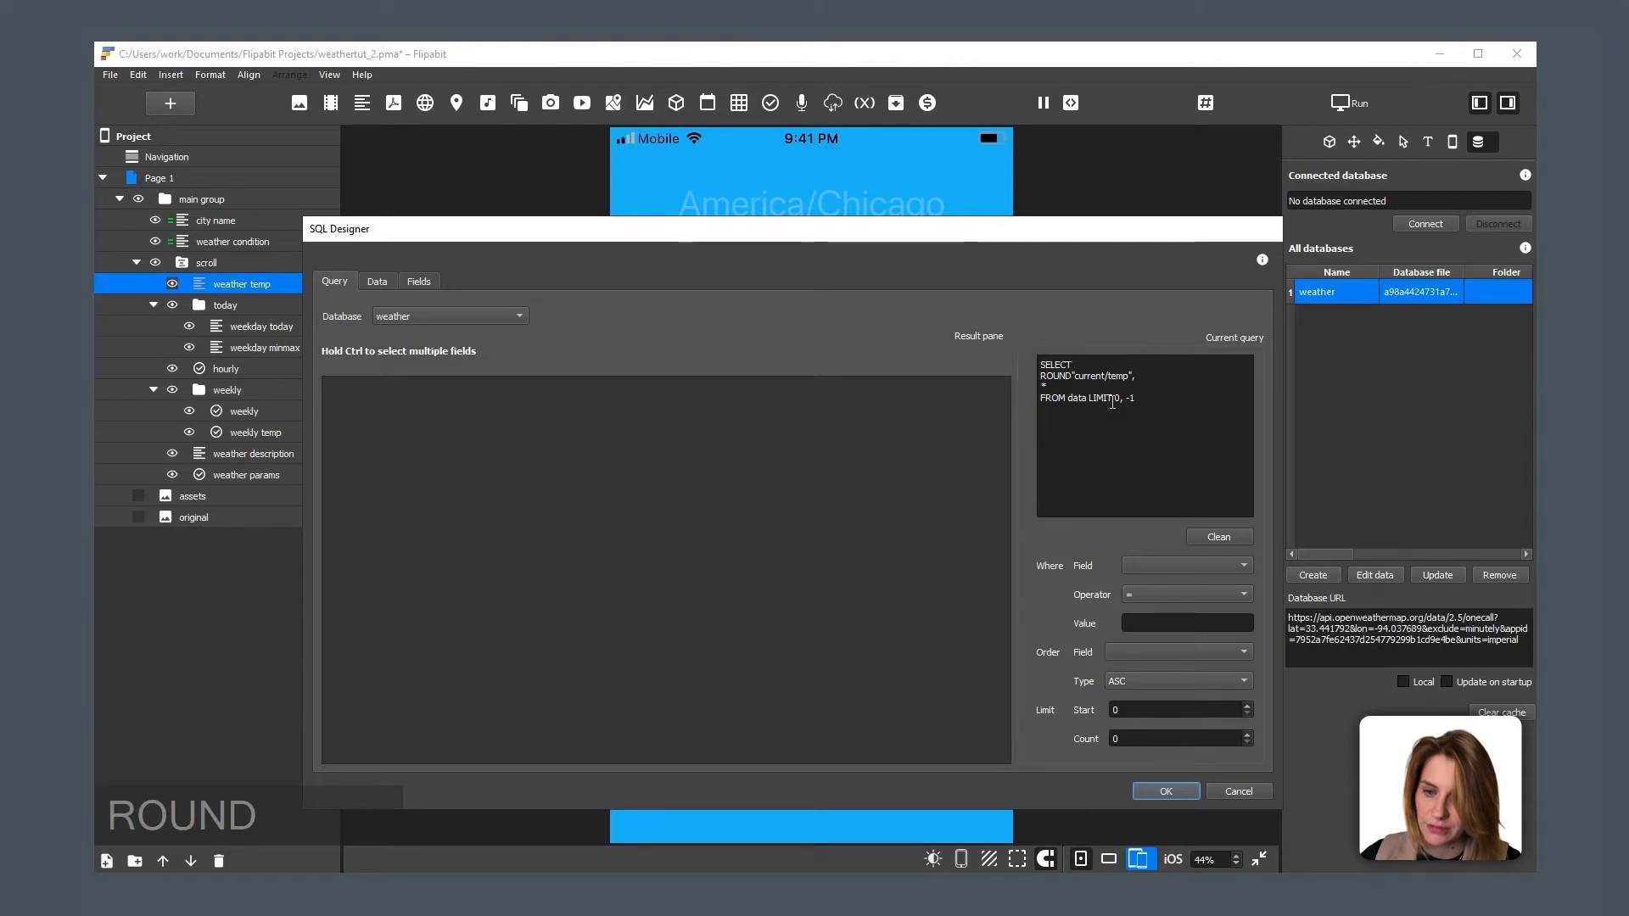
type("(")
key("End")
key("Left")
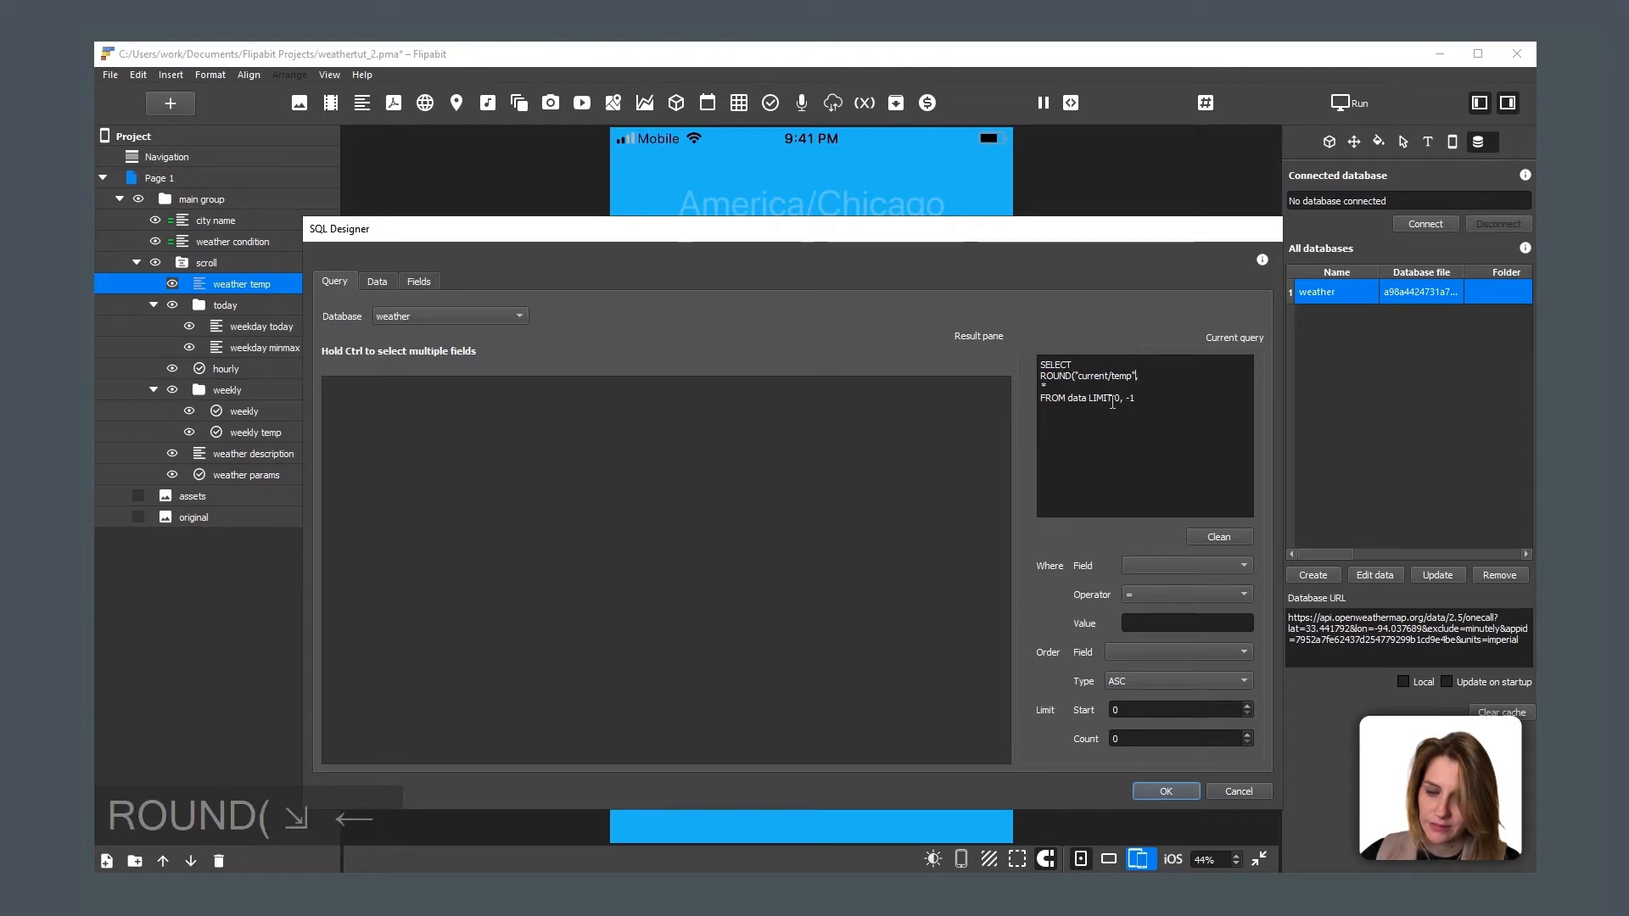
type(")")
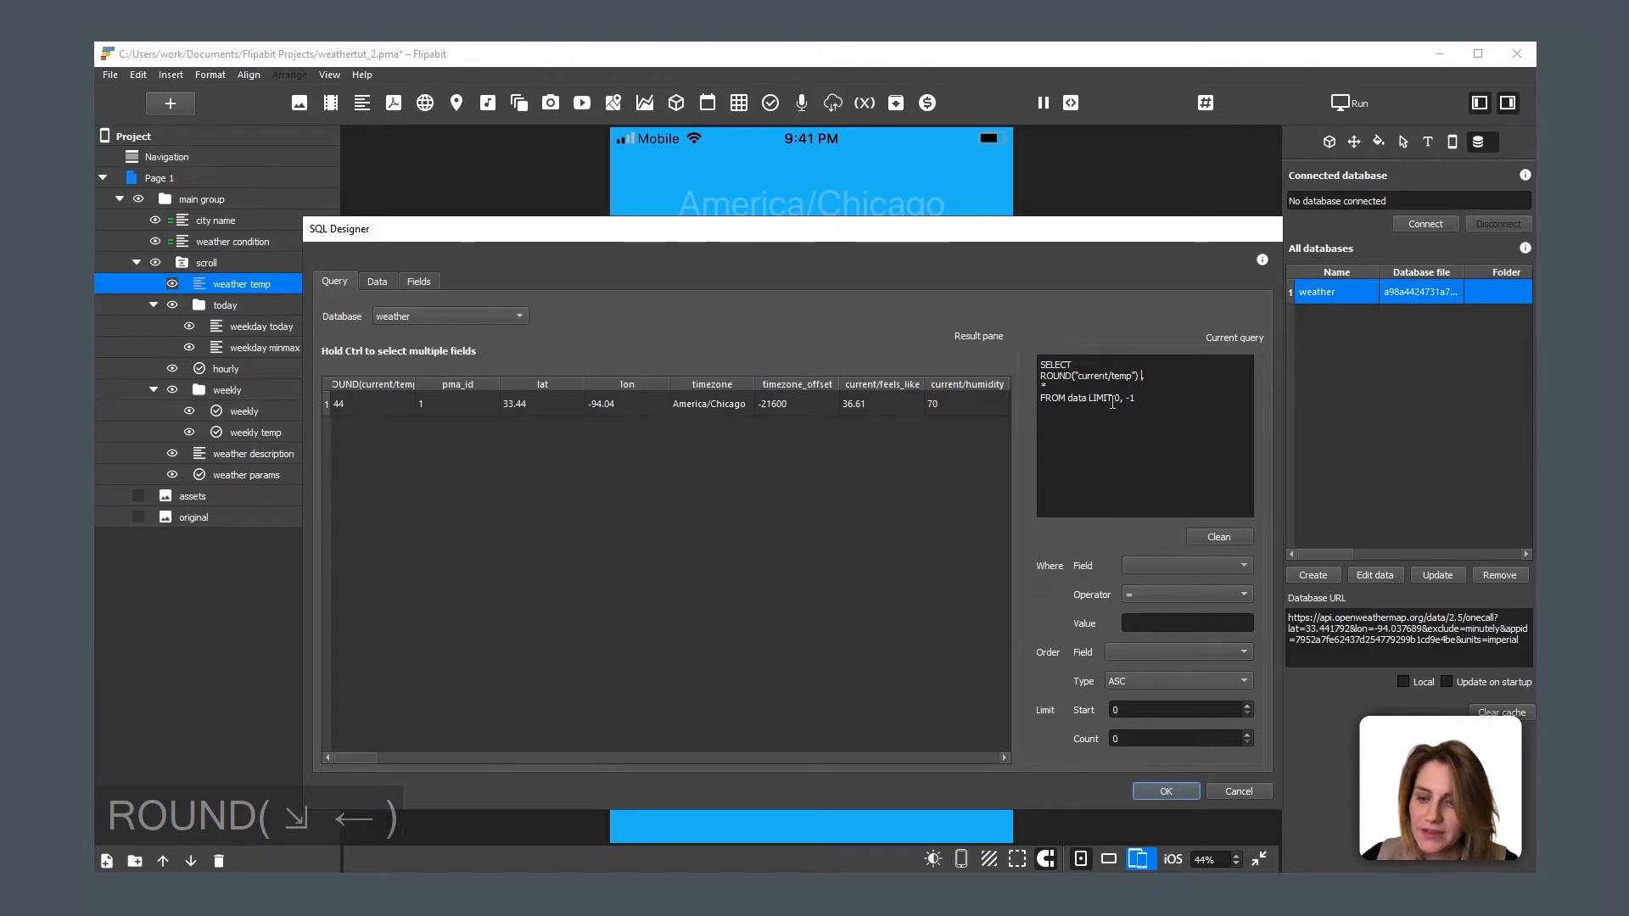
type("temp")
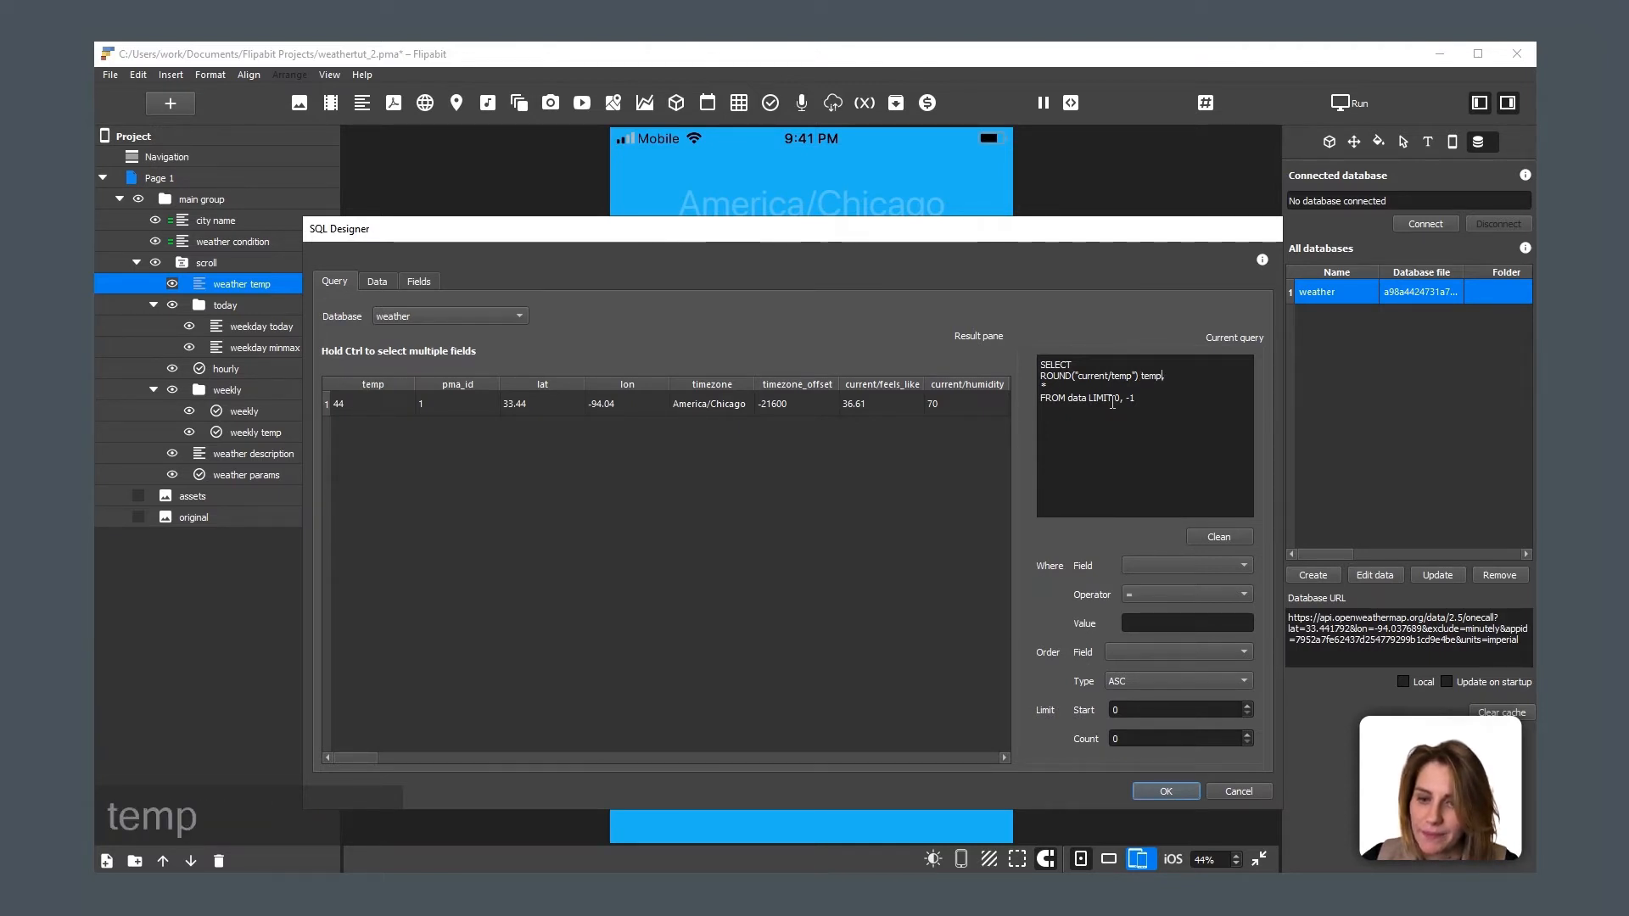
left_click(375, 404)
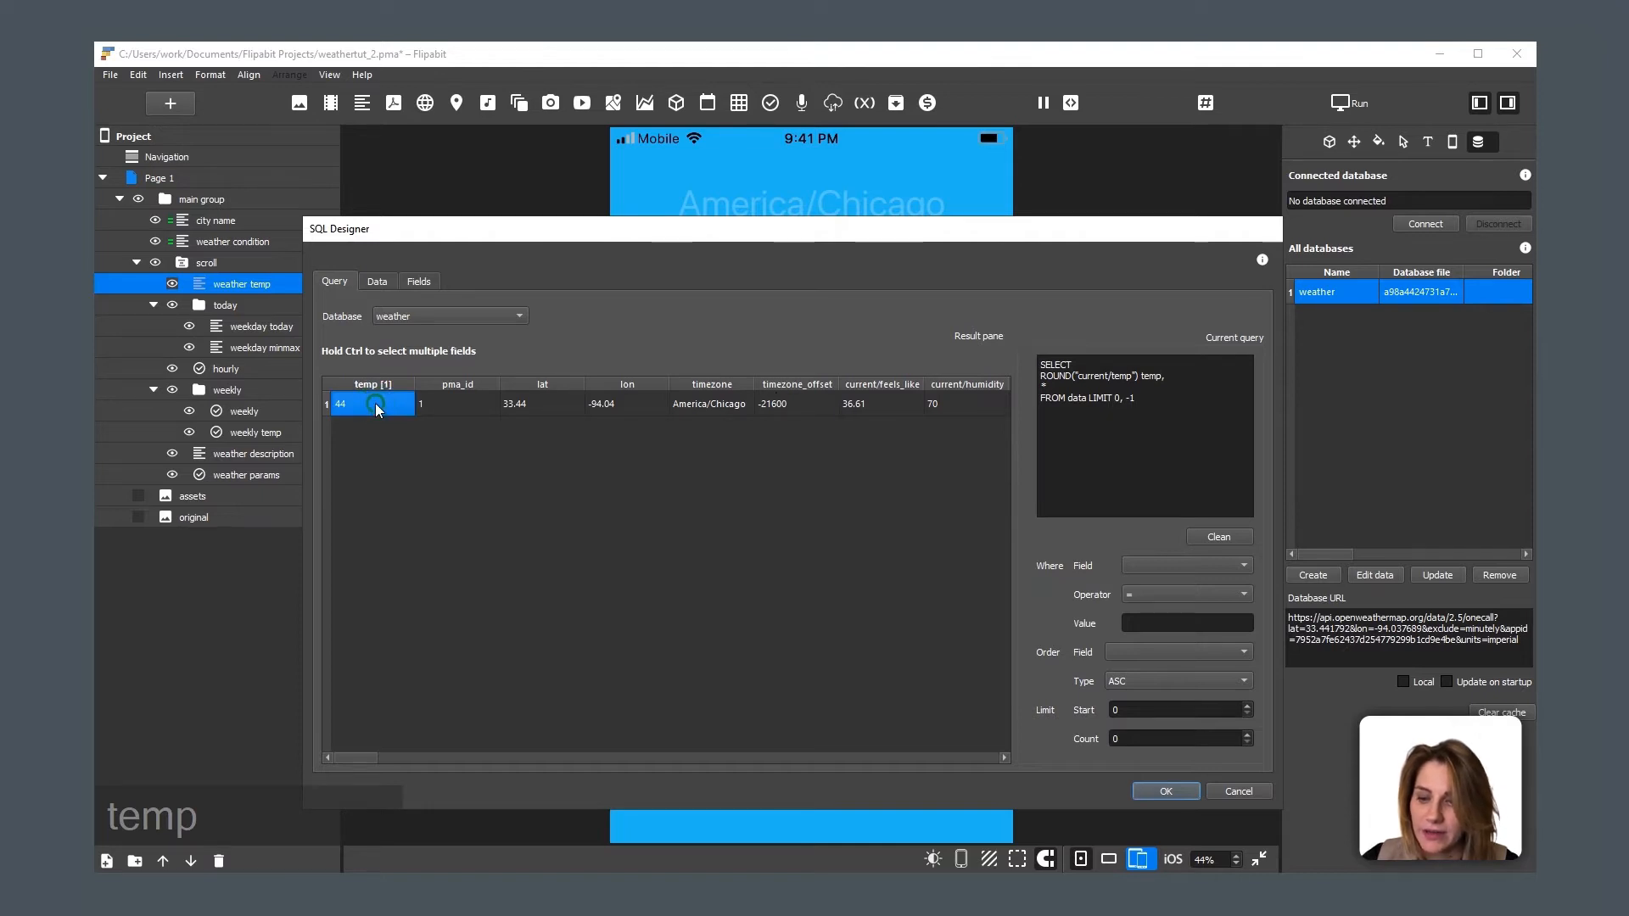
left_click(1166, 791)
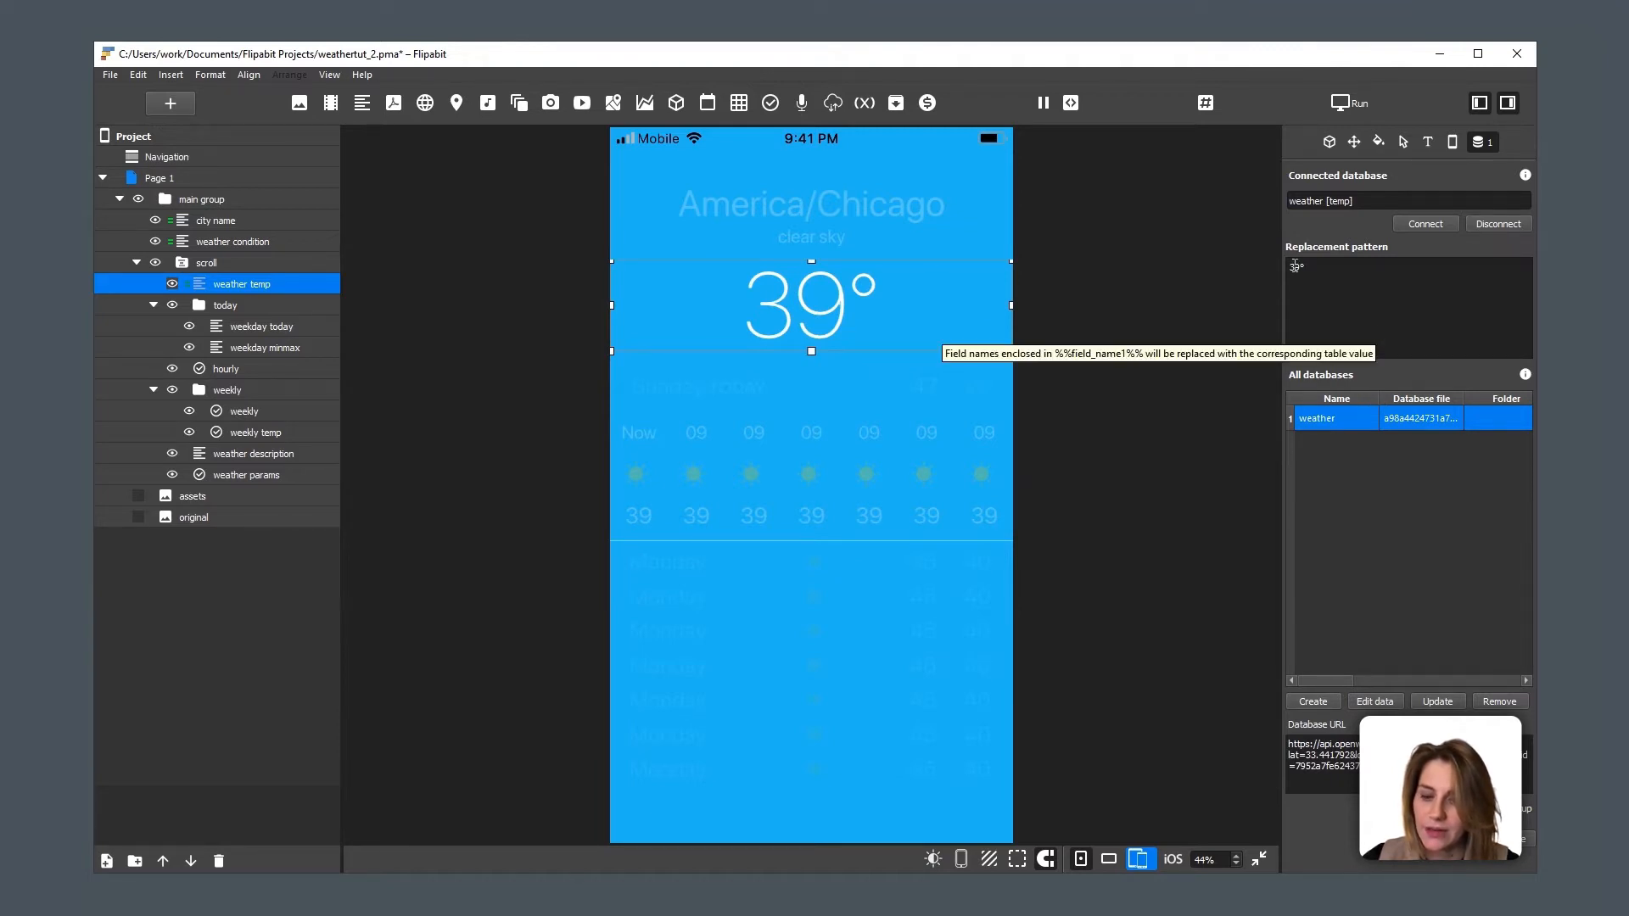
Step: Replace the number 39 in the weather temp text's replacement pattern with the field placeholder, making it %%temp%%°
double_click(1342, 204)
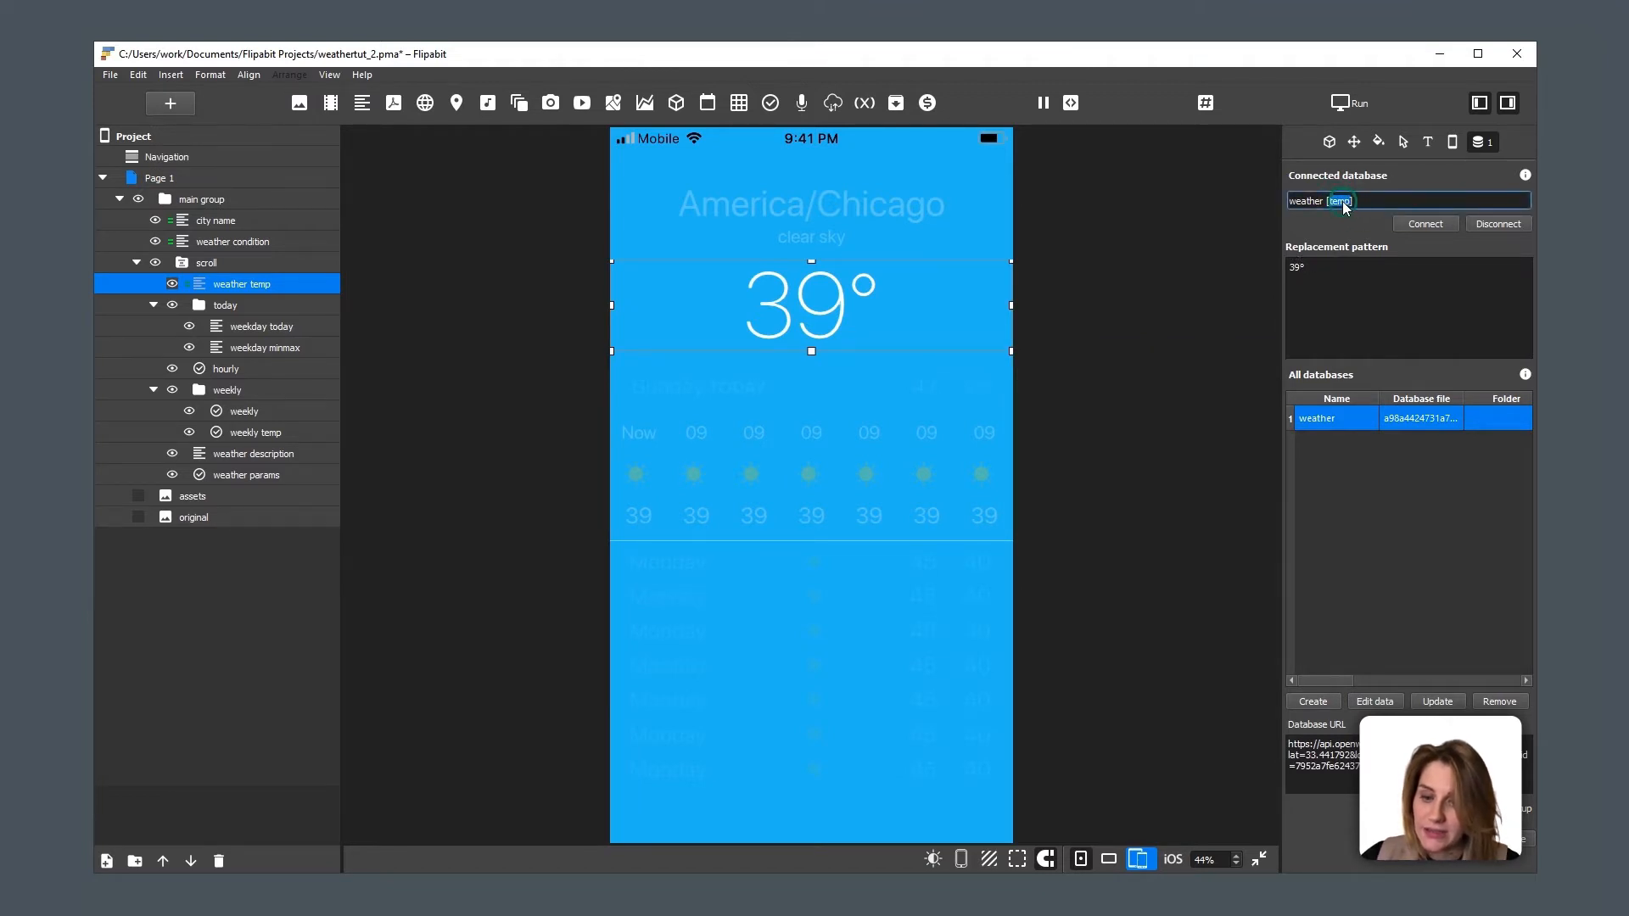
key("ctrl+c")
left_click(1294, 269)
double_click(1294, 268)
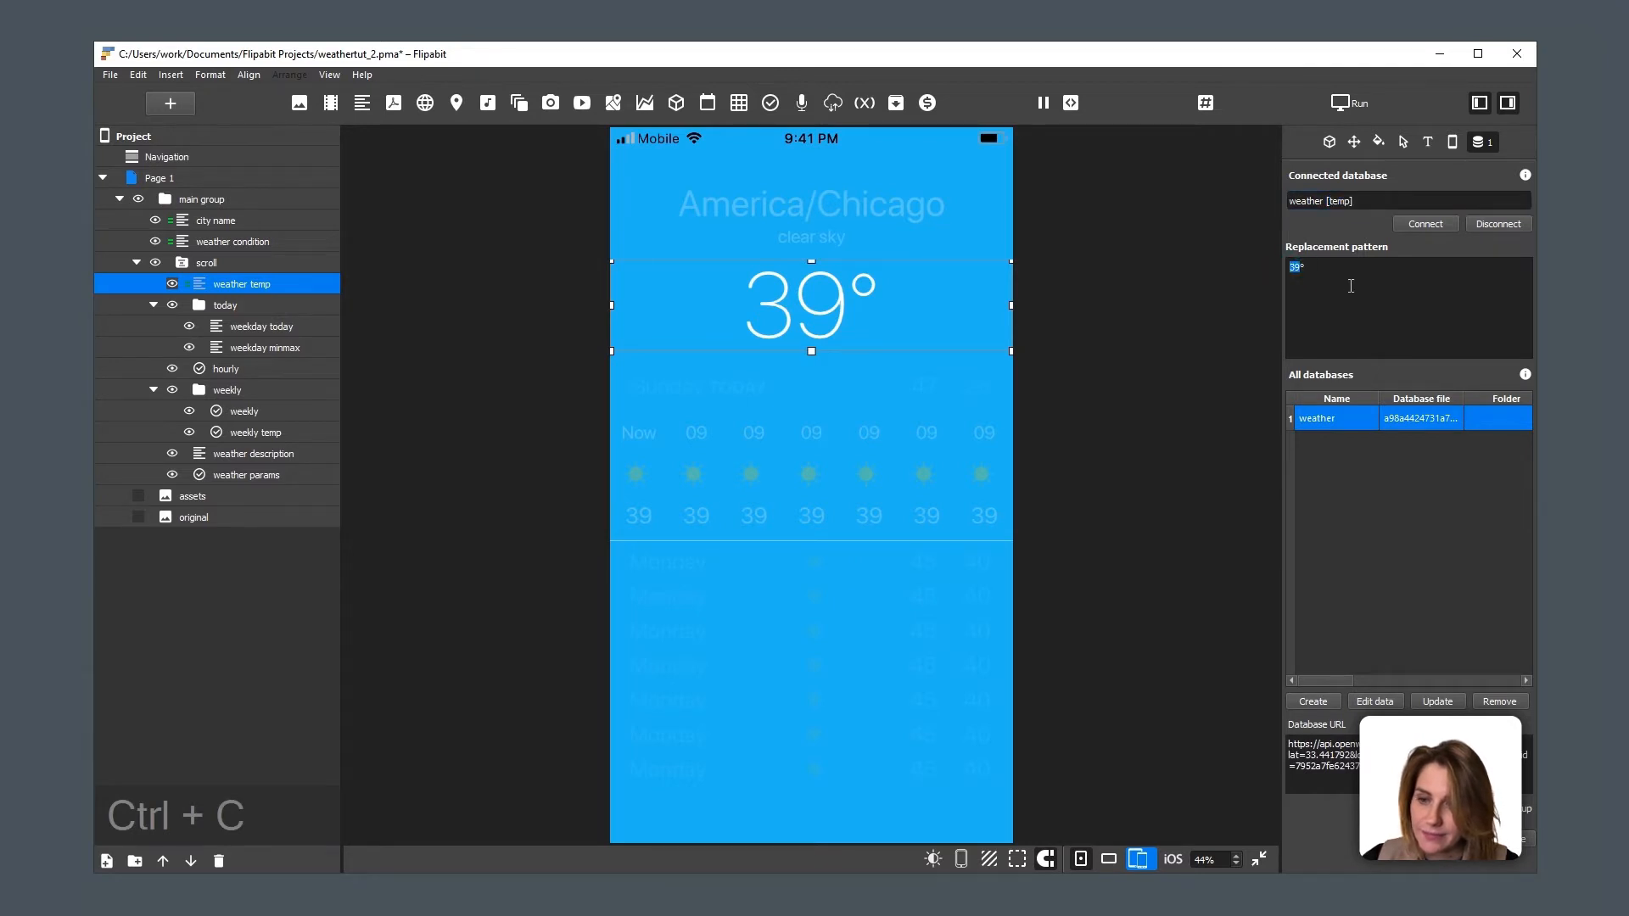
type("%%°")
key("ctrl+v")
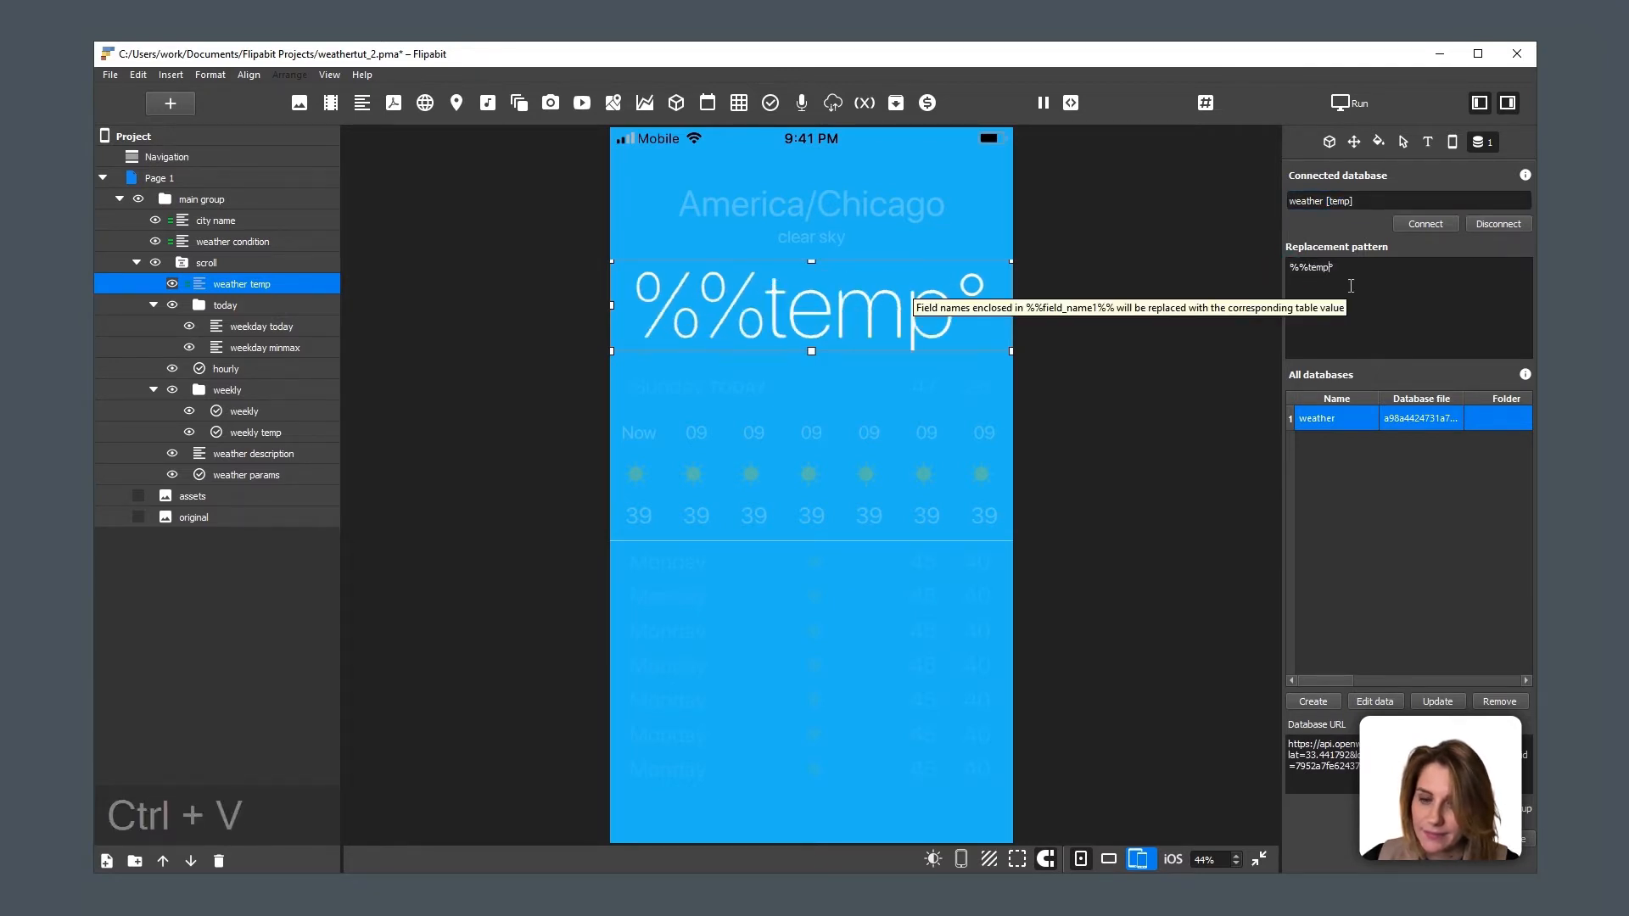
type("%%")
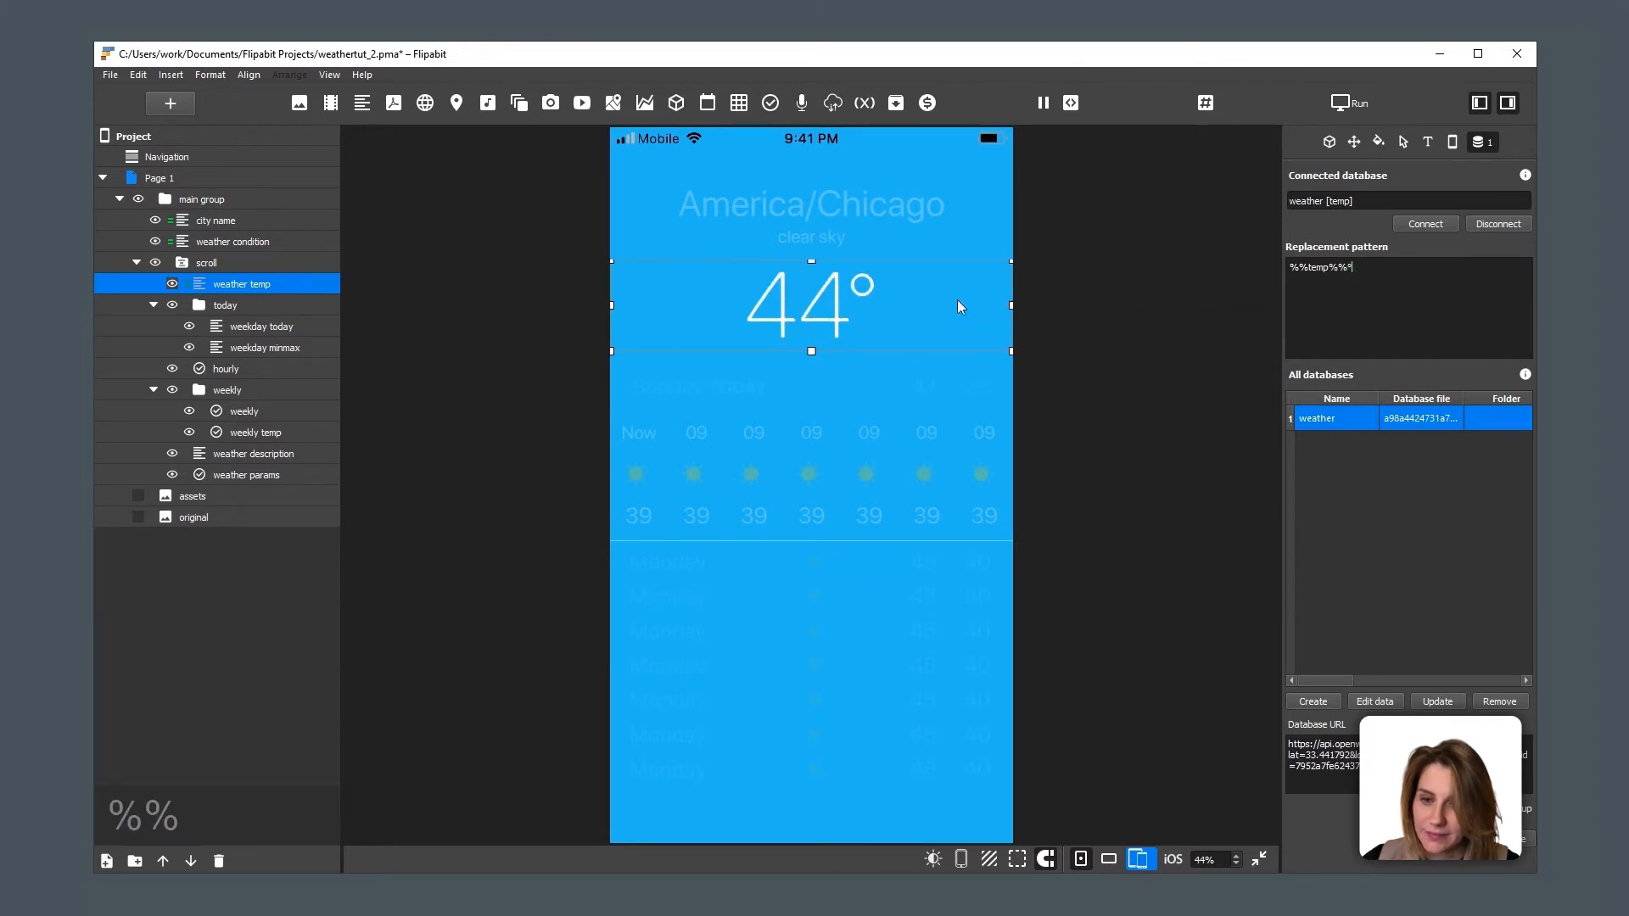
Step: Start connecting the weekday minmax text to the weather database, using its content as a replacement template
left_click(262, 350)
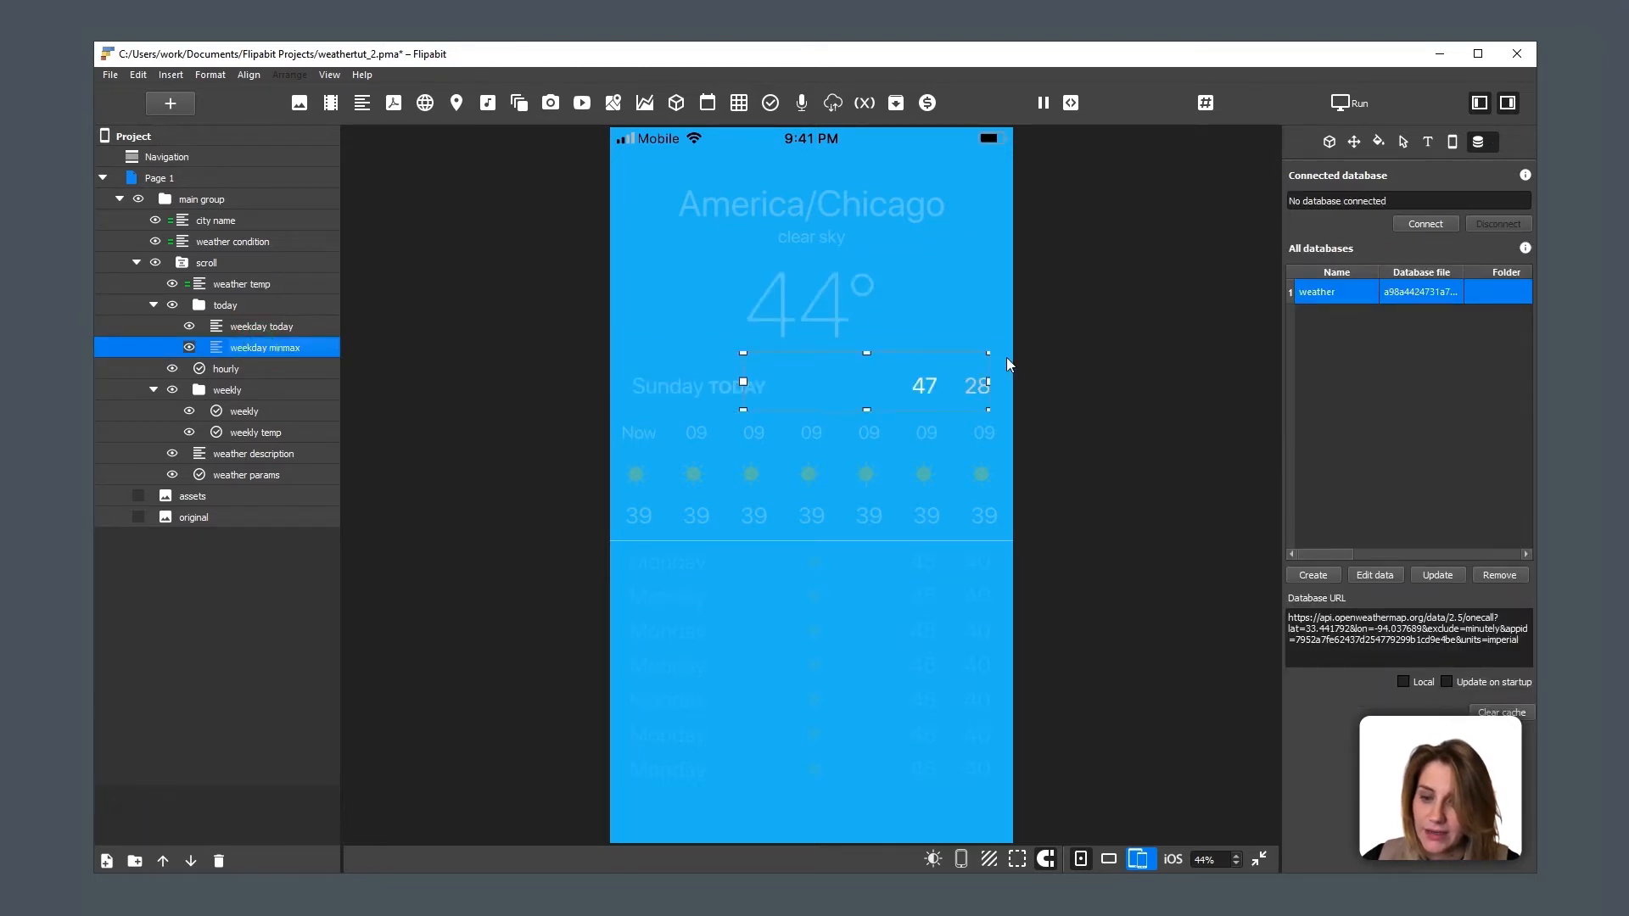
left_click(1430, 219)
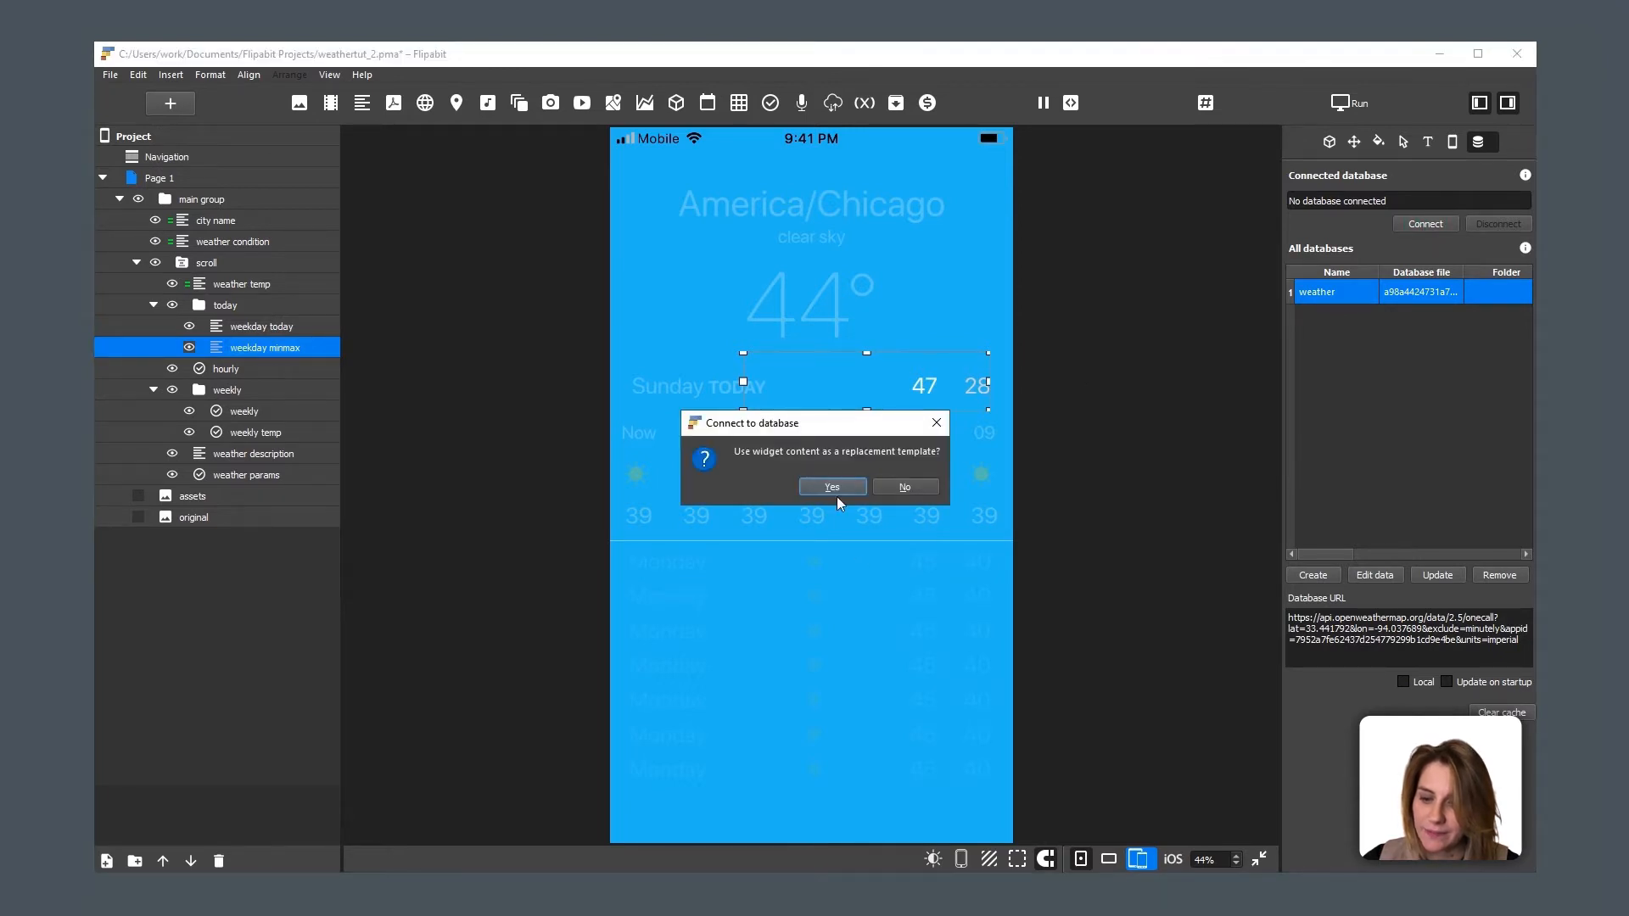
left_click(840, 489)
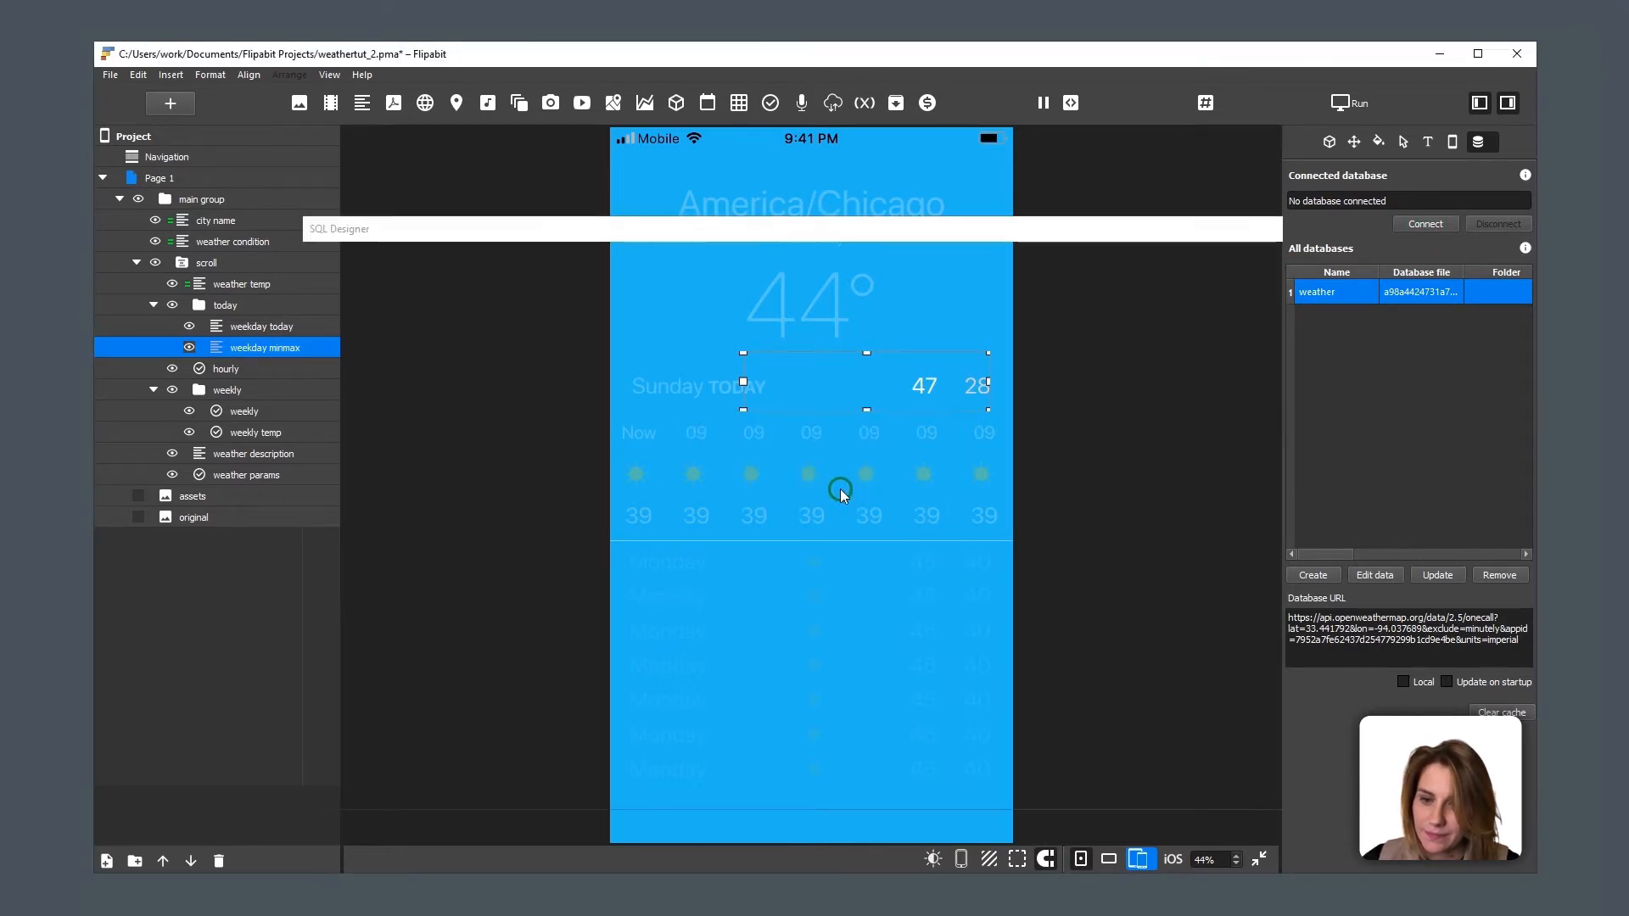
left_click(461, 316)
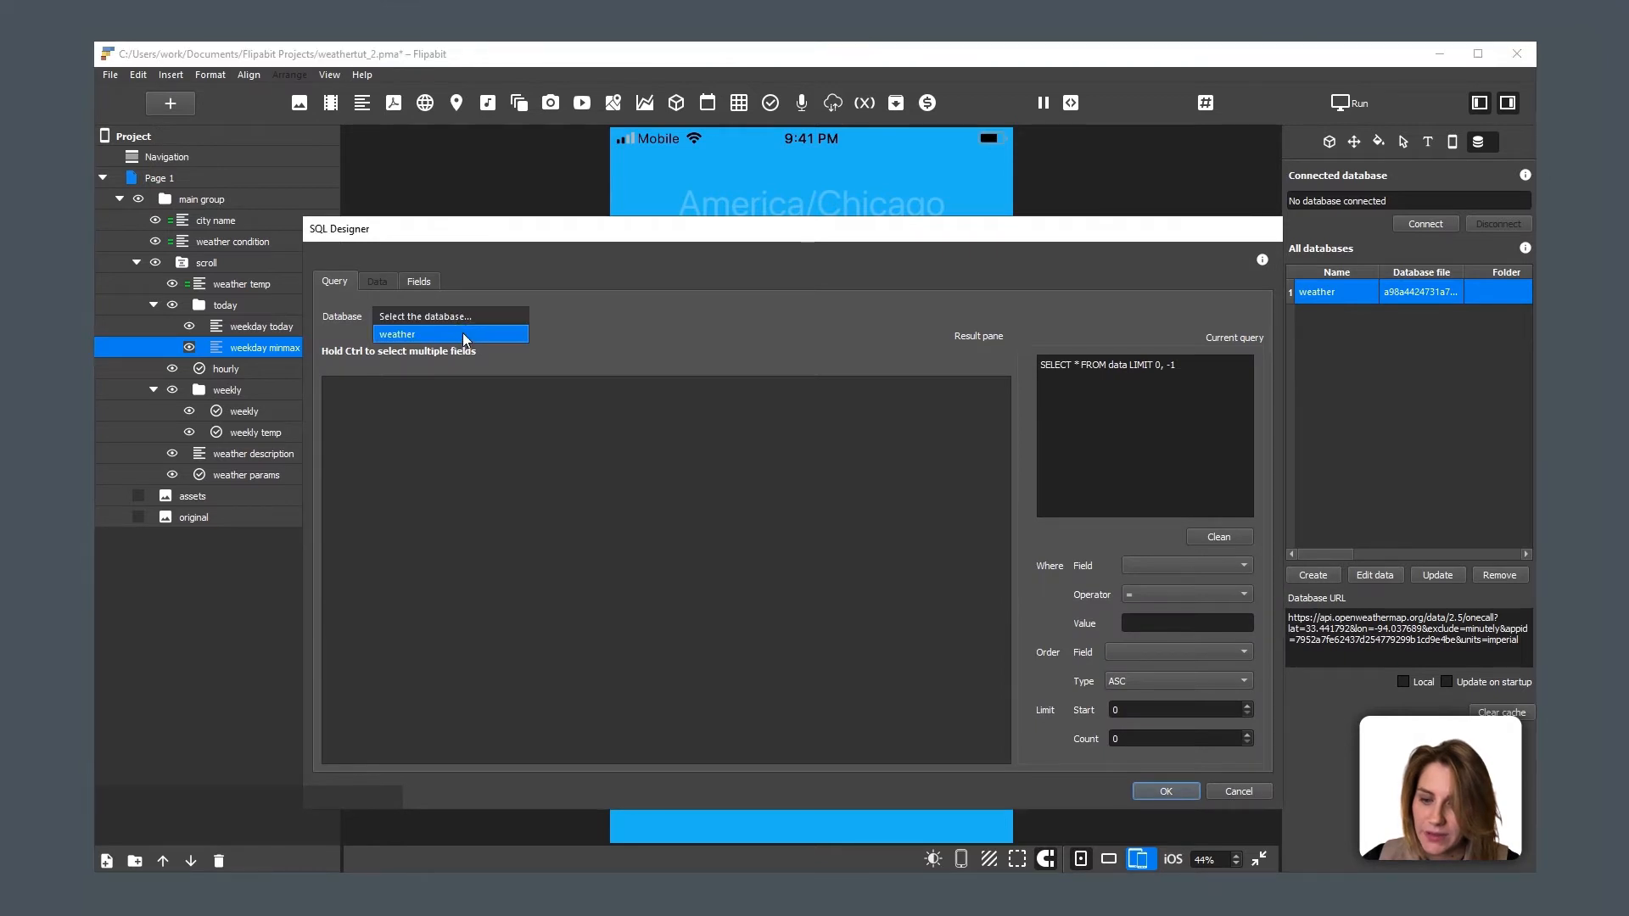
left_click(462, 333)
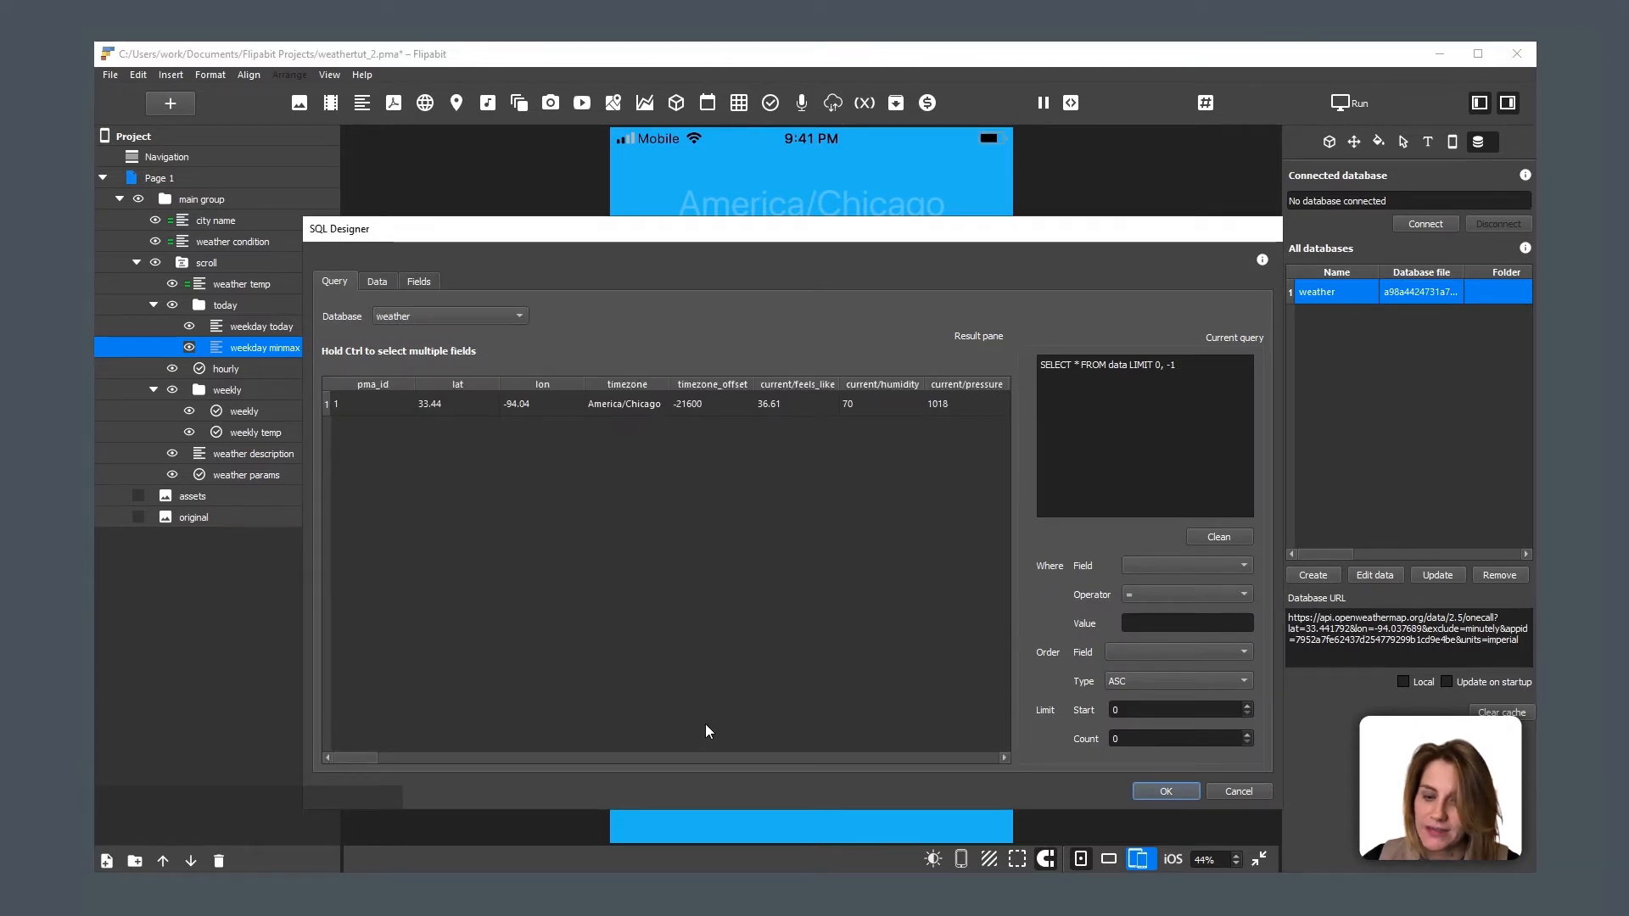
Step: Find today's maximum and minimum temperature fields in the weather data and copy the daily/0/temp/max field name
left_click(711, 761)
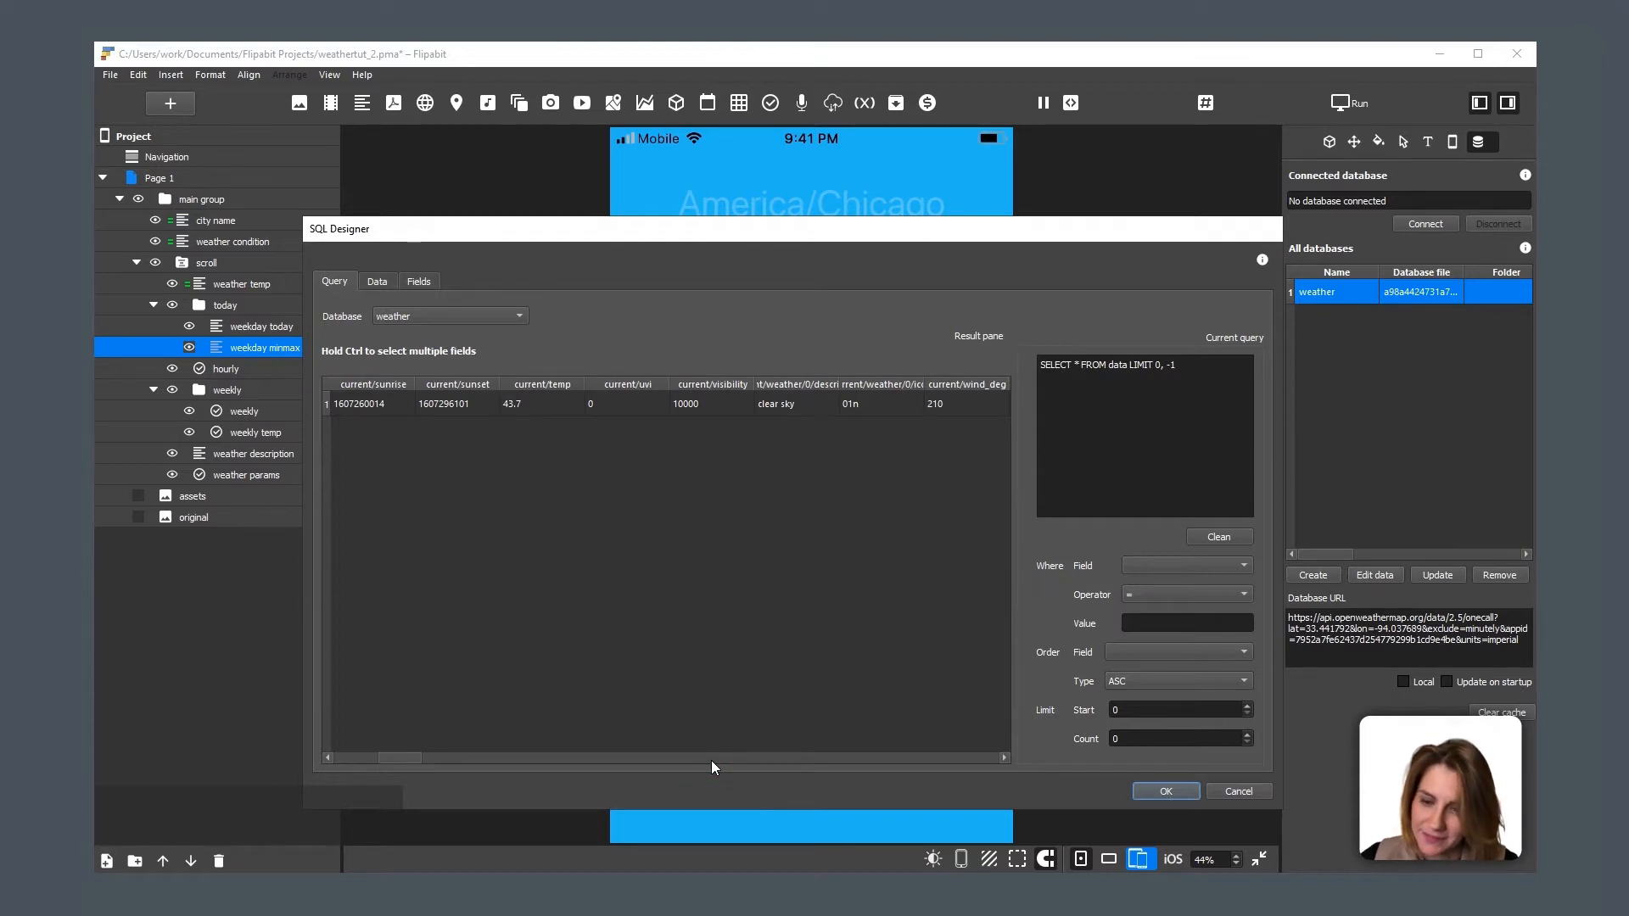
left_click(712, 761)
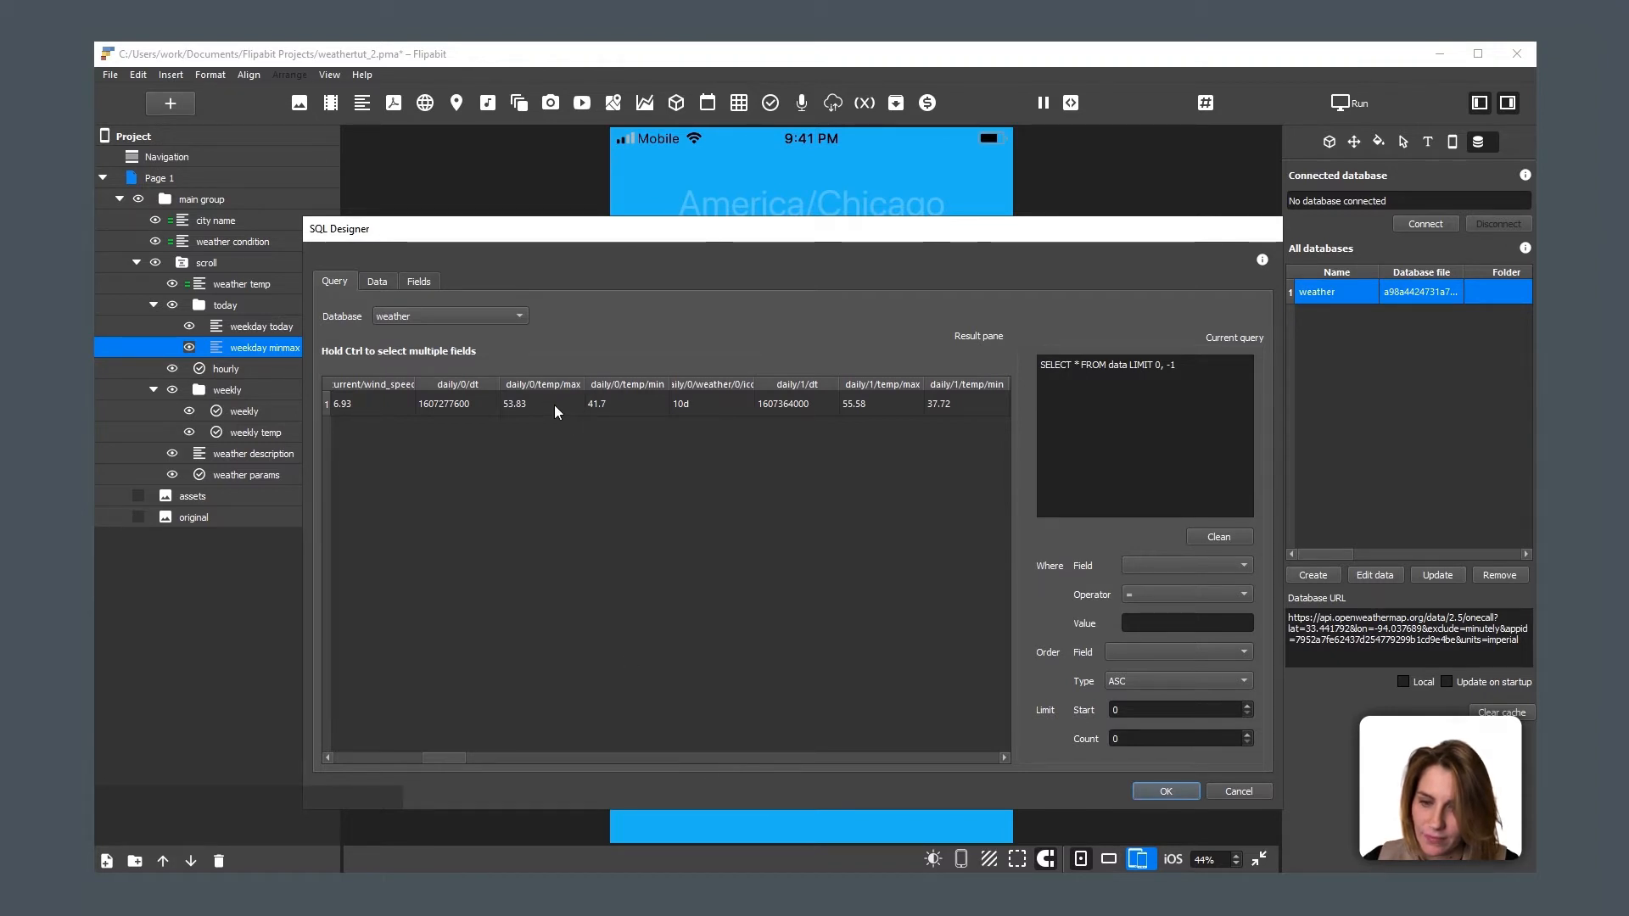
left_click_drag(563, 405, 619, 404)
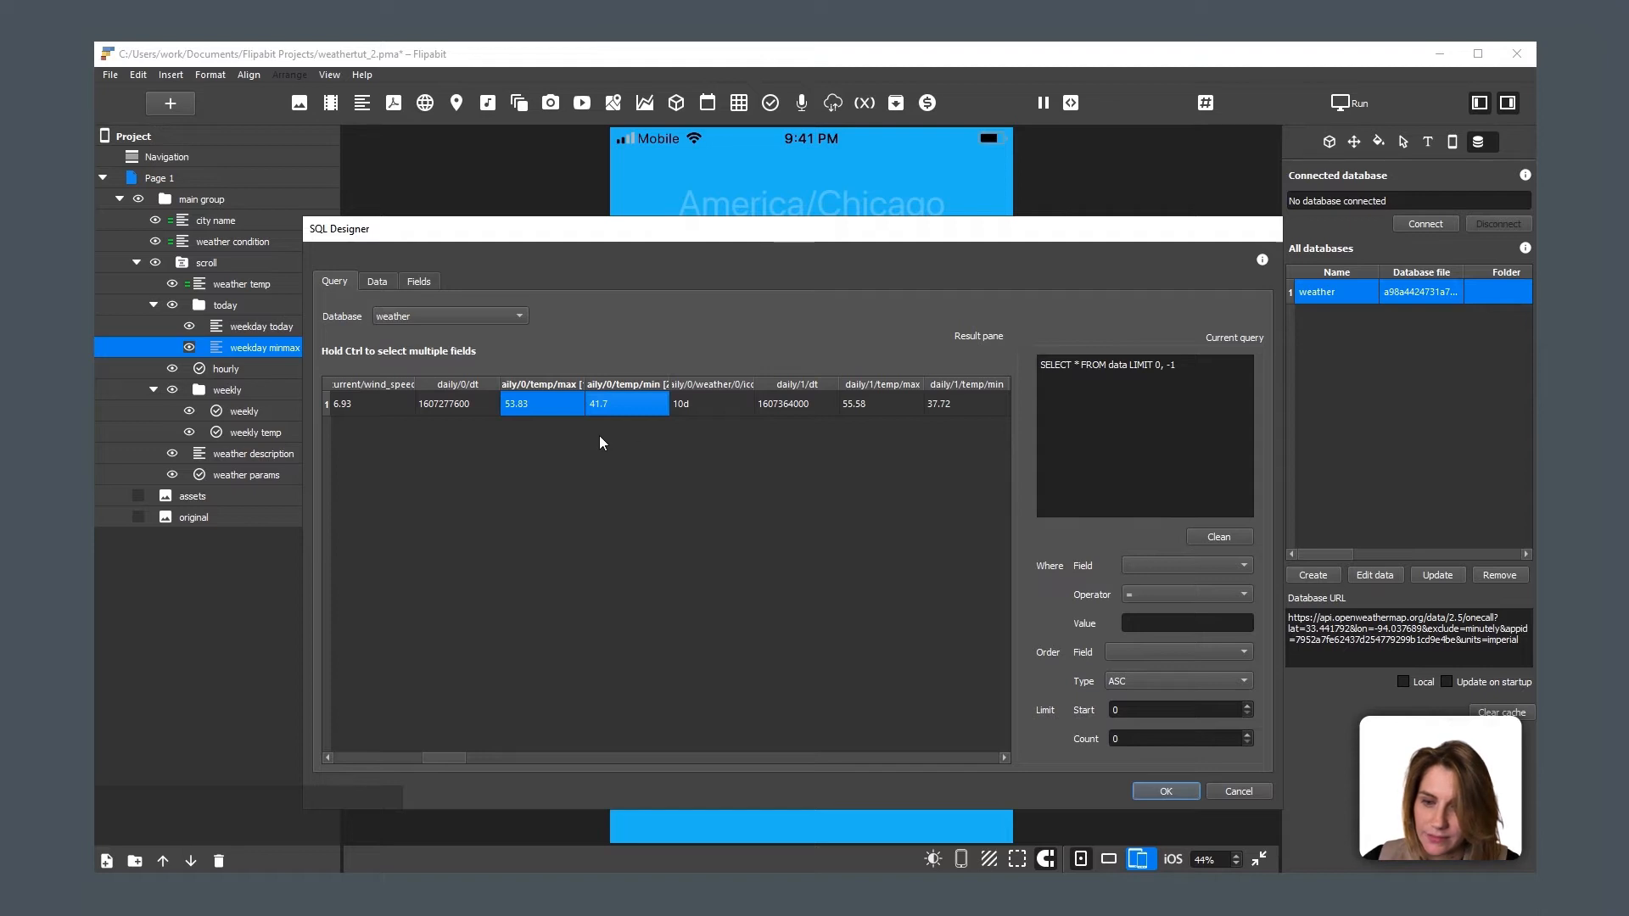
right_click(526, 384)
left_click(559, 393)
Step: Insert "daily/0/temp/max" followed by a comma on its own line after SELECT in the query, with an empty line below it
left_click(1072, 366)
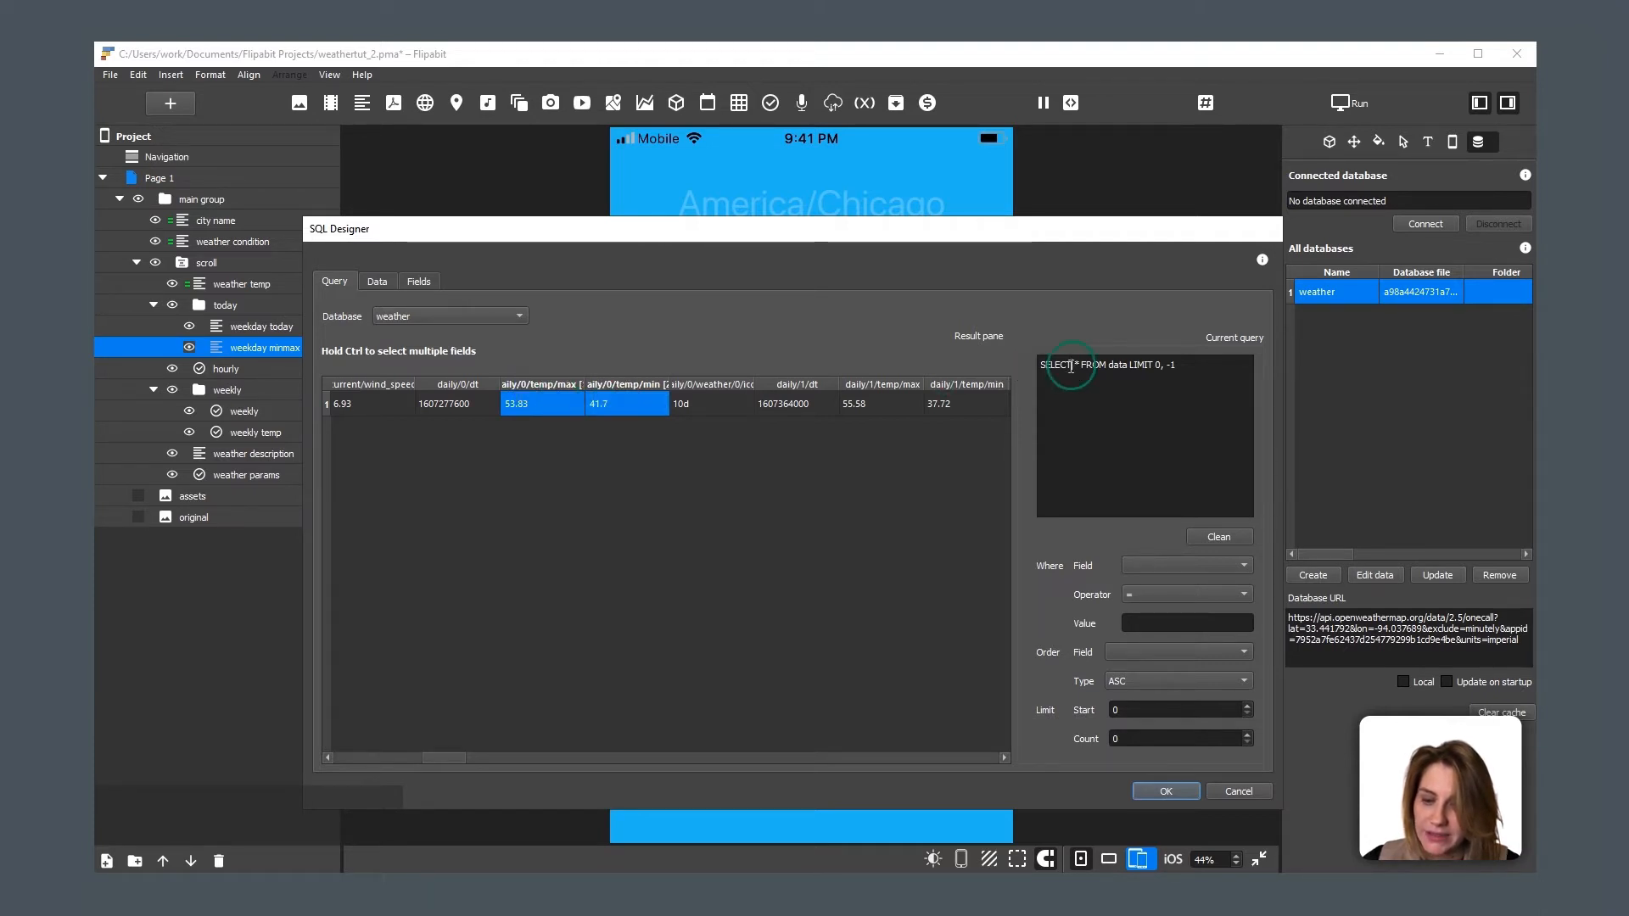
key("Right")
key("Return")
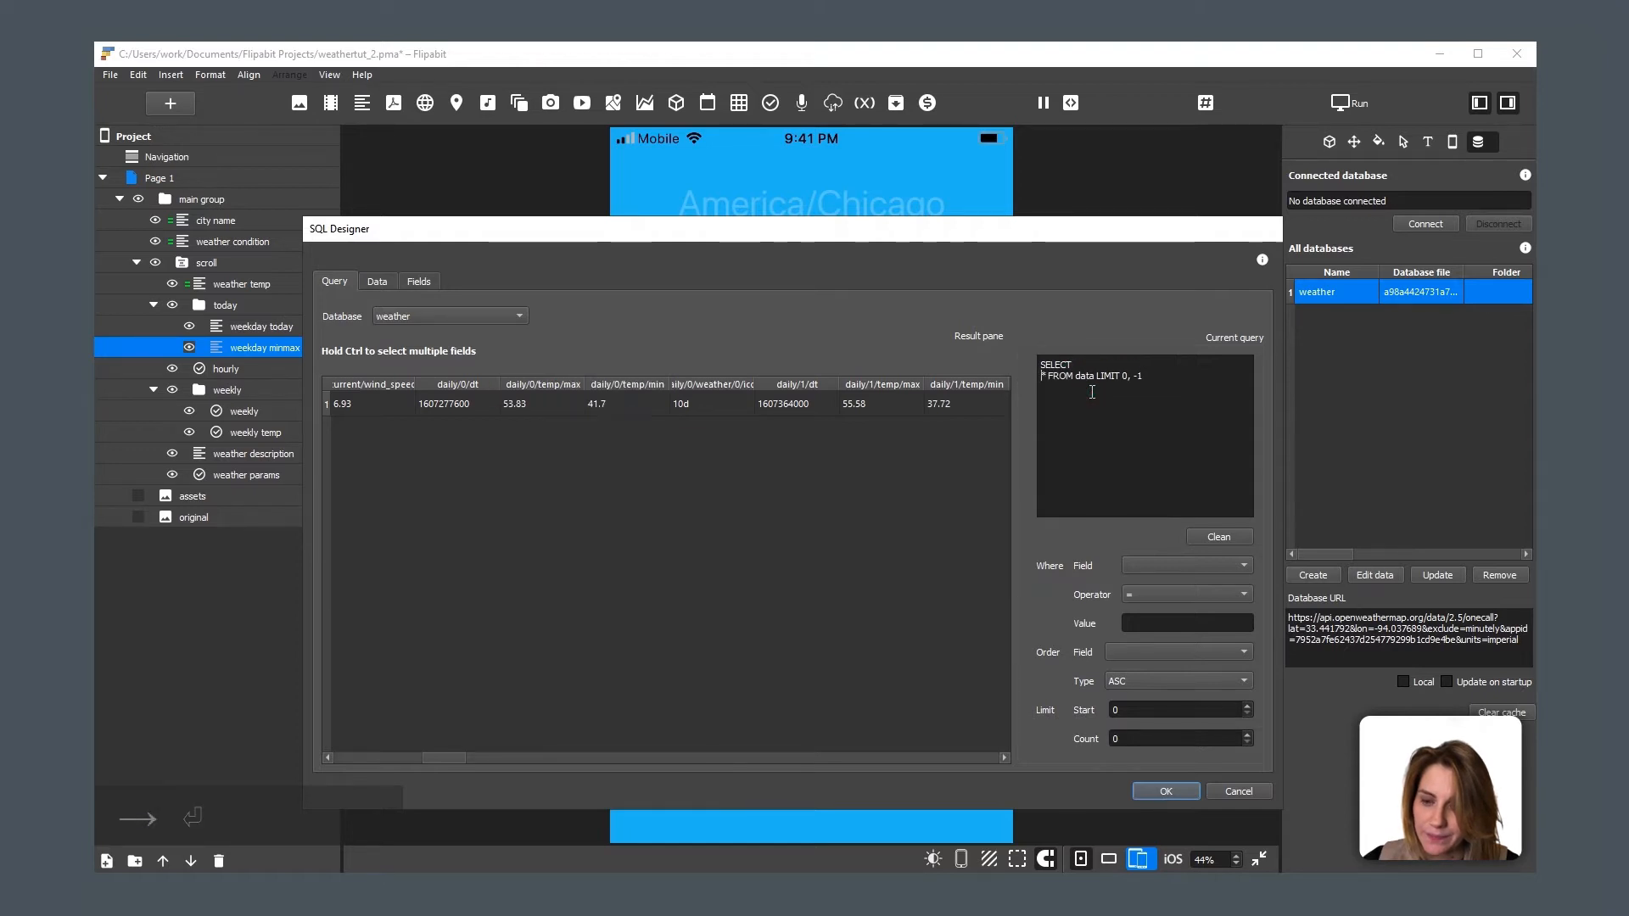
key("Up")
right_click(1091, 421)
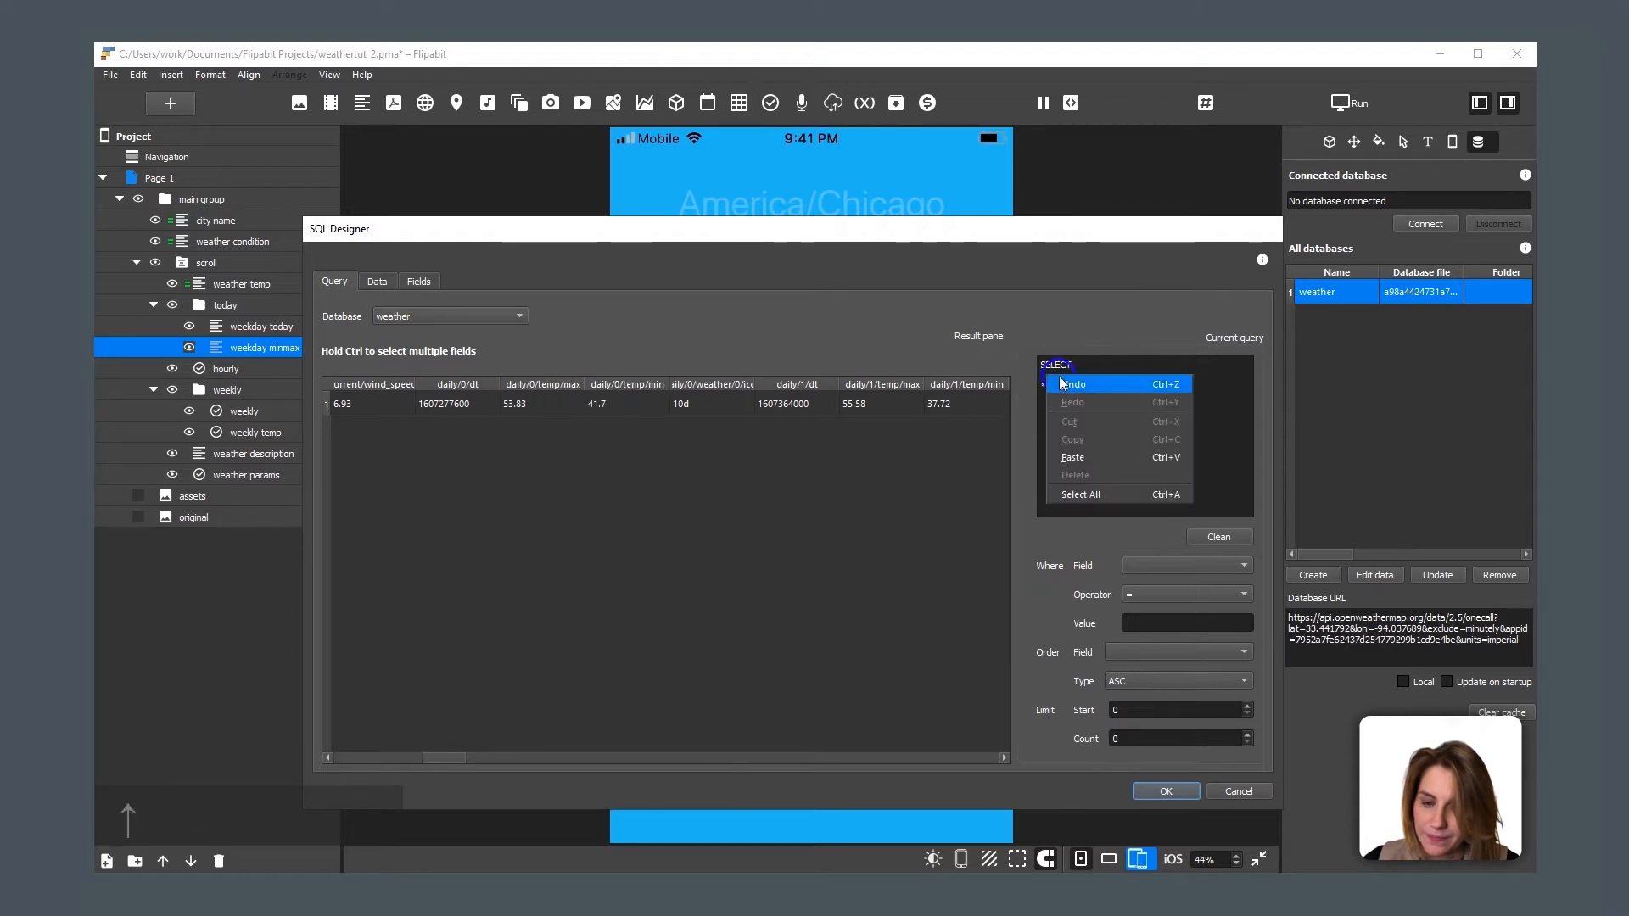
left_click(1073, 458)
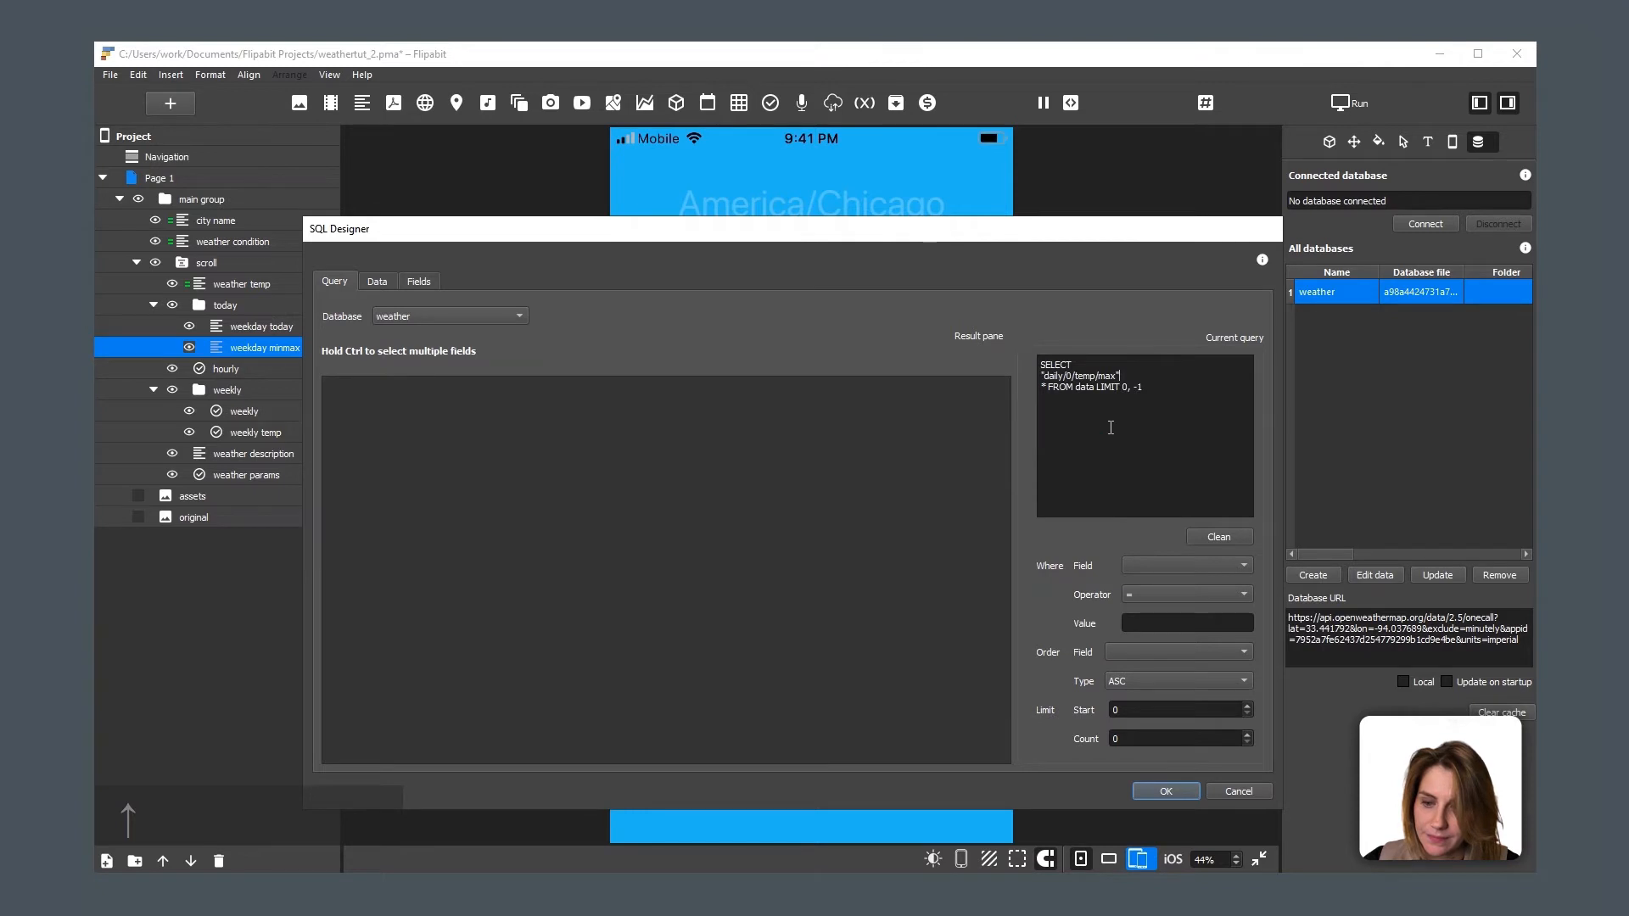
type(",")
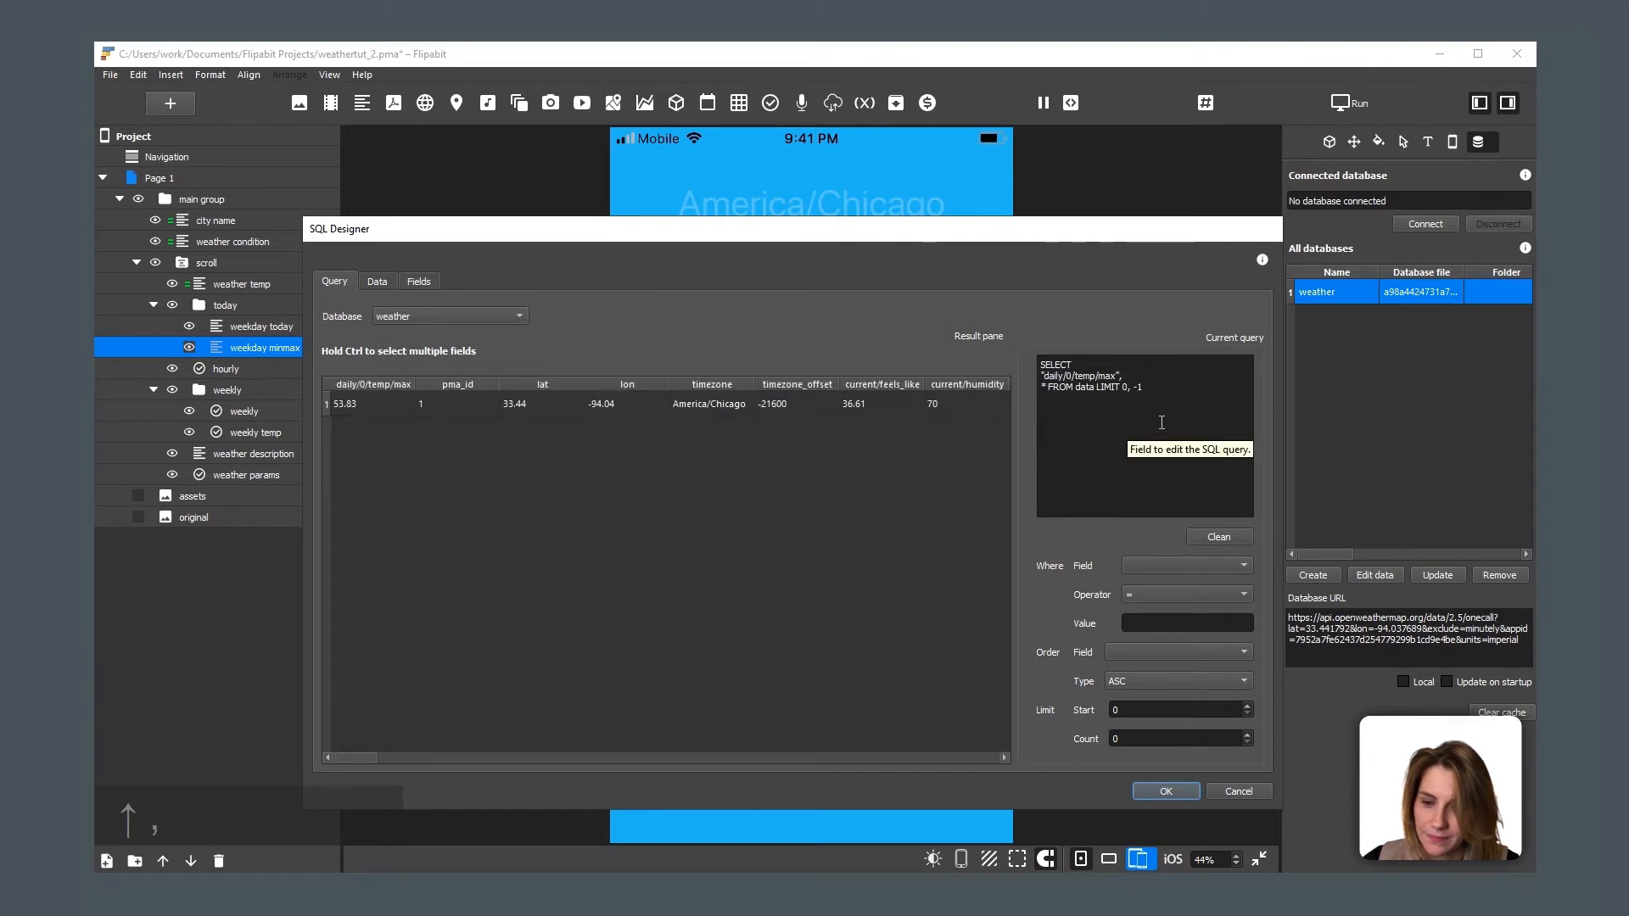
key("Return")
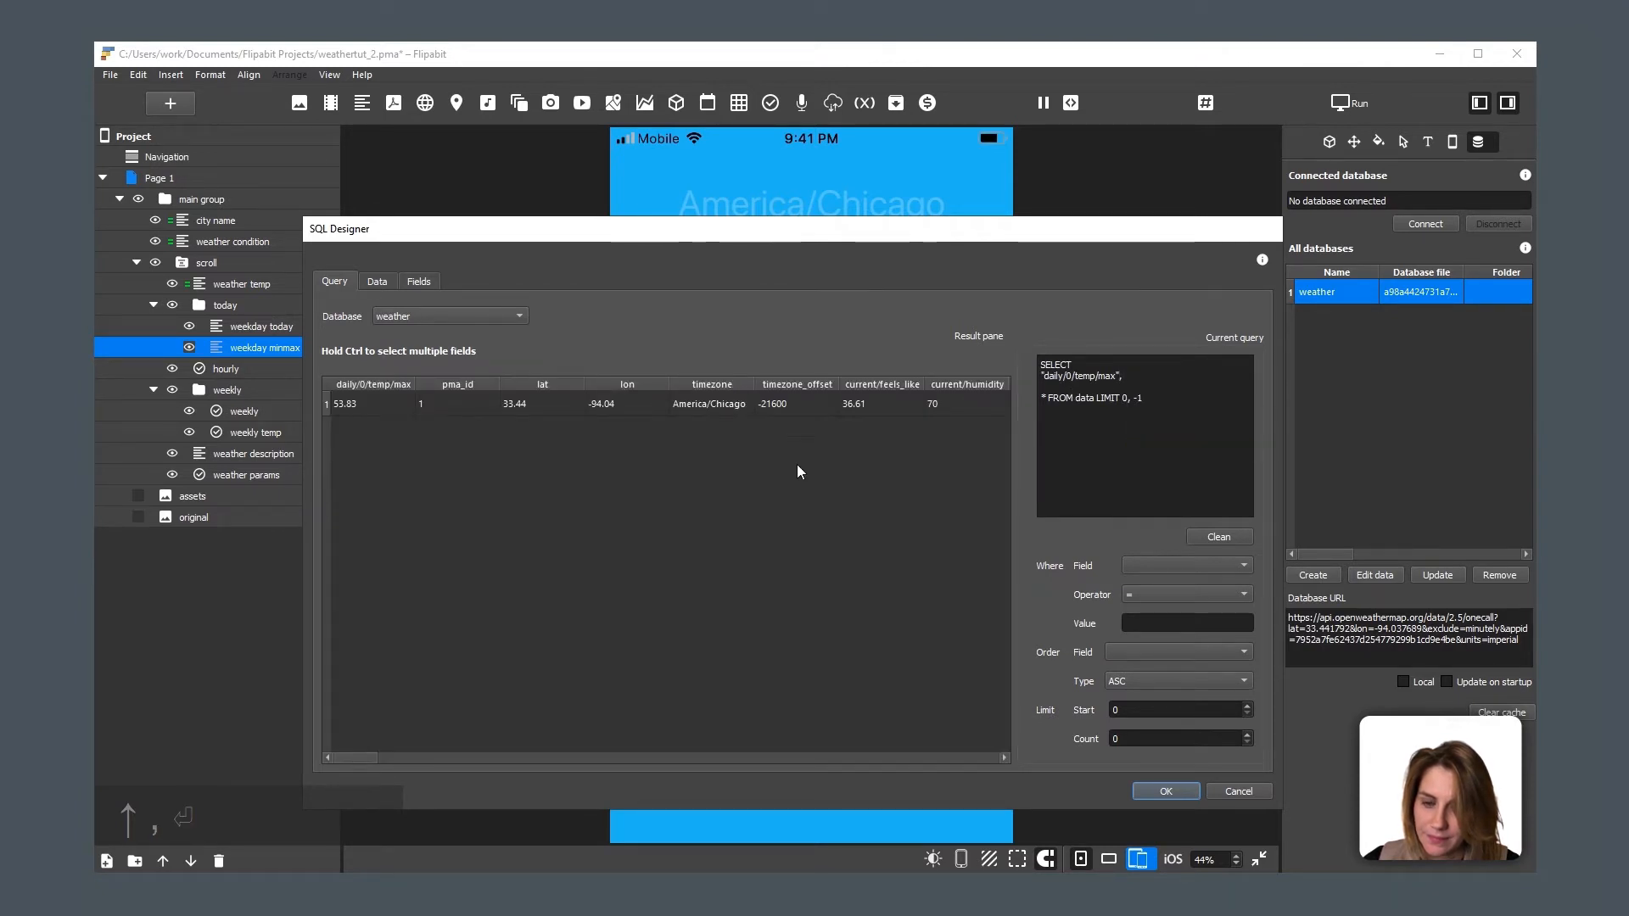
Step: Copy today's minimum temperature field name and insert "daily/0/temp/min" followed by a comma below the maximum field in the query
left_click(840, 756)
left_click(840, 756)
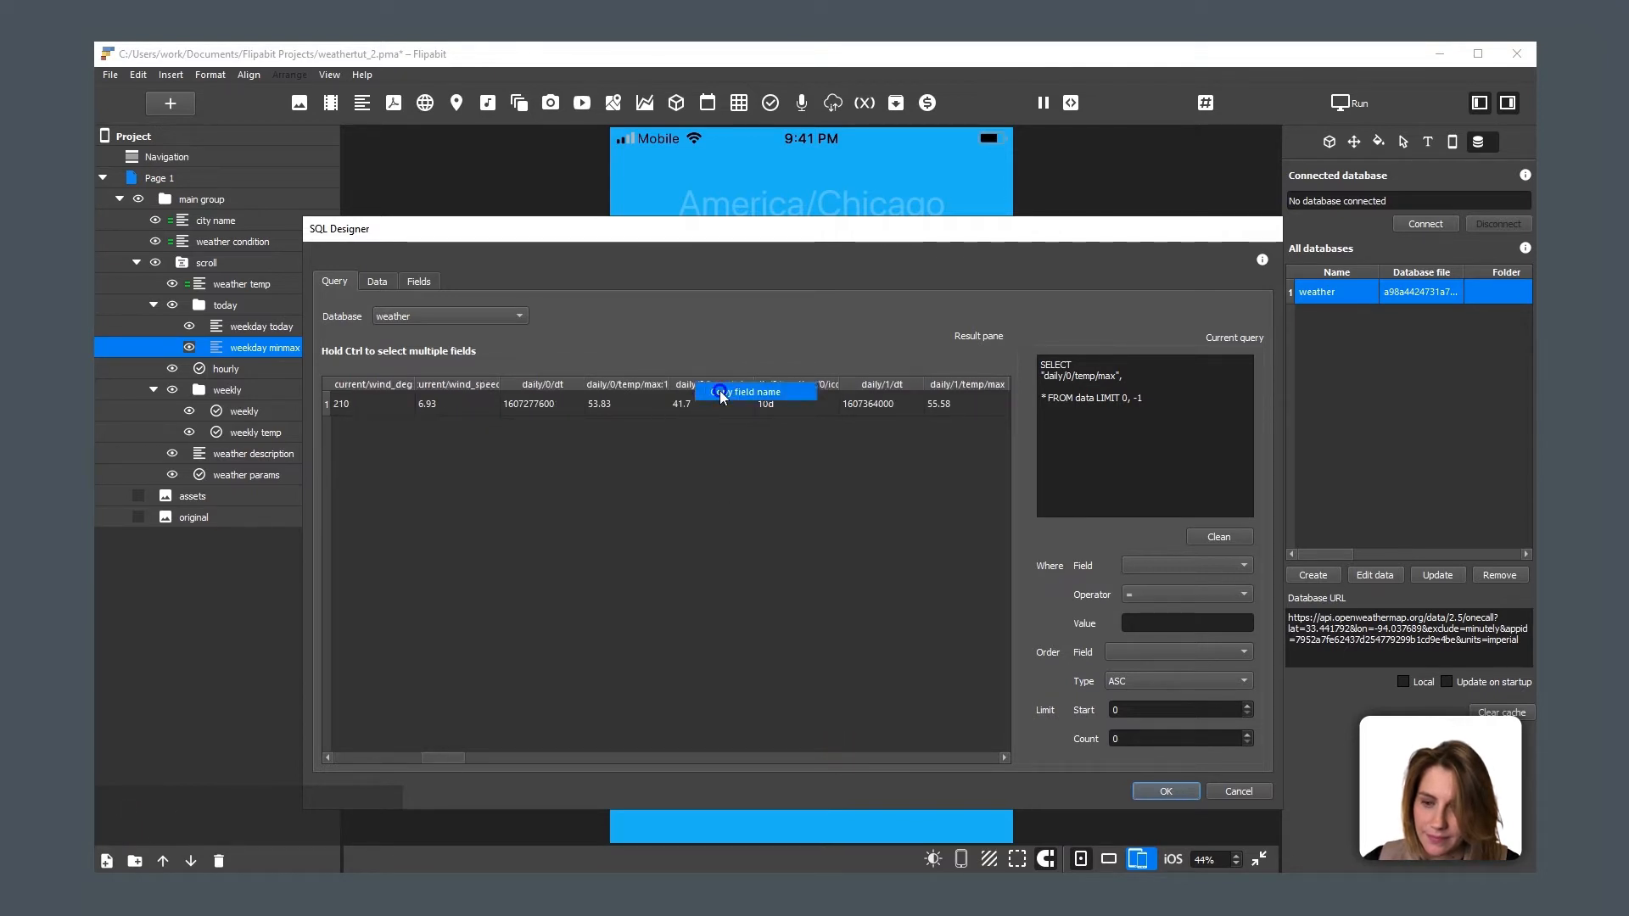
left_click(1096, 403)
right_click(1074, 384)
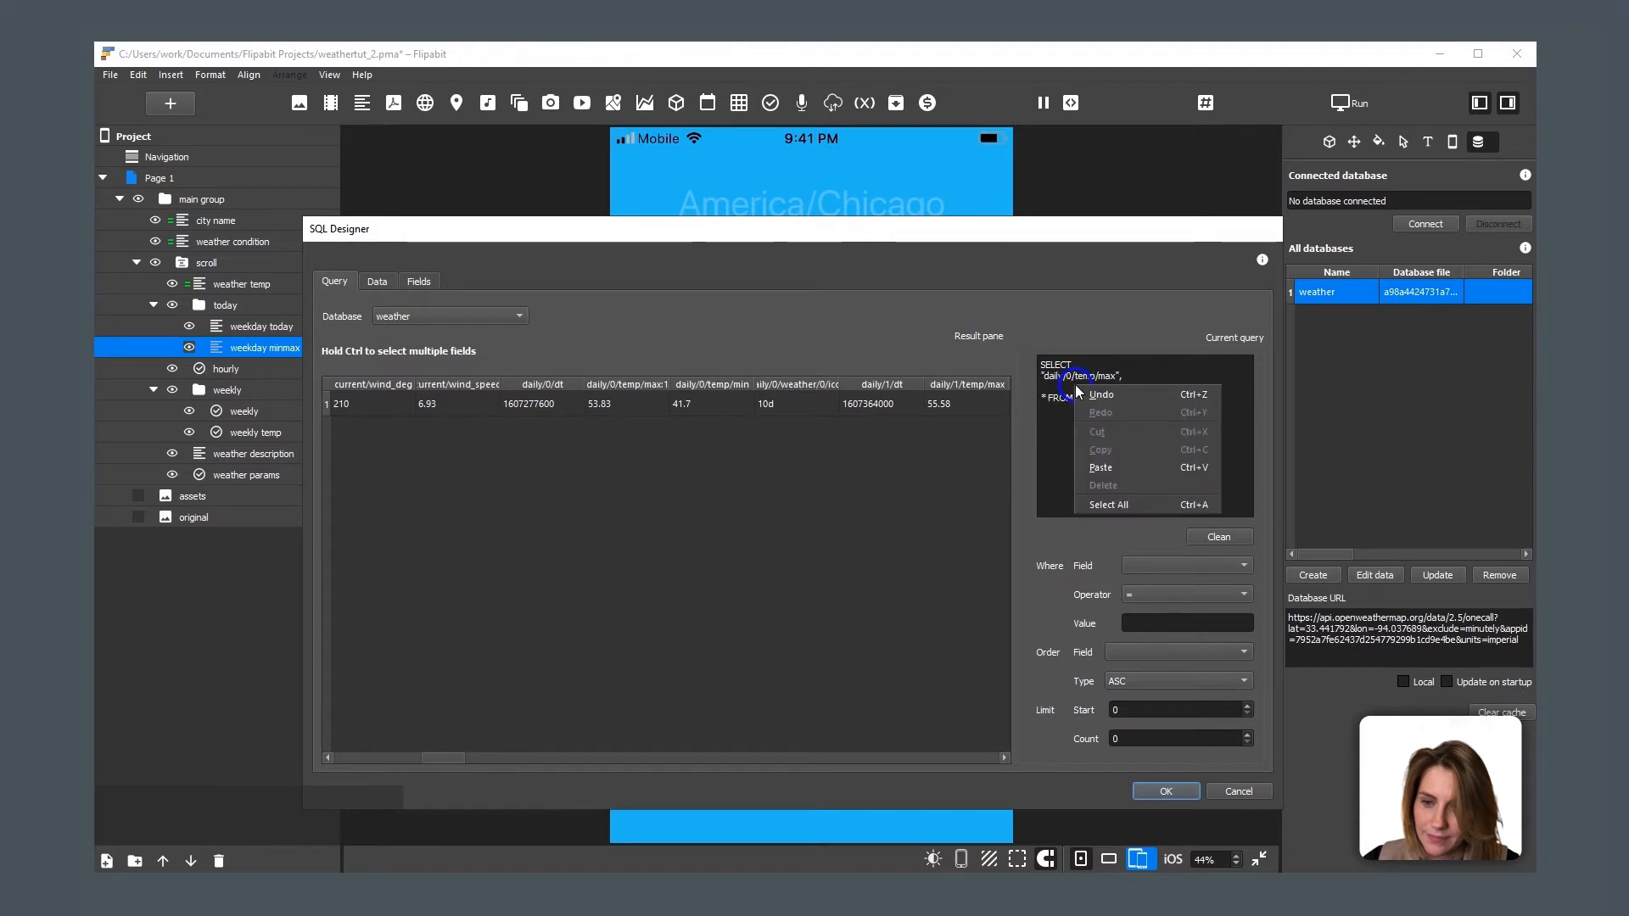
left_click(1103, 470)
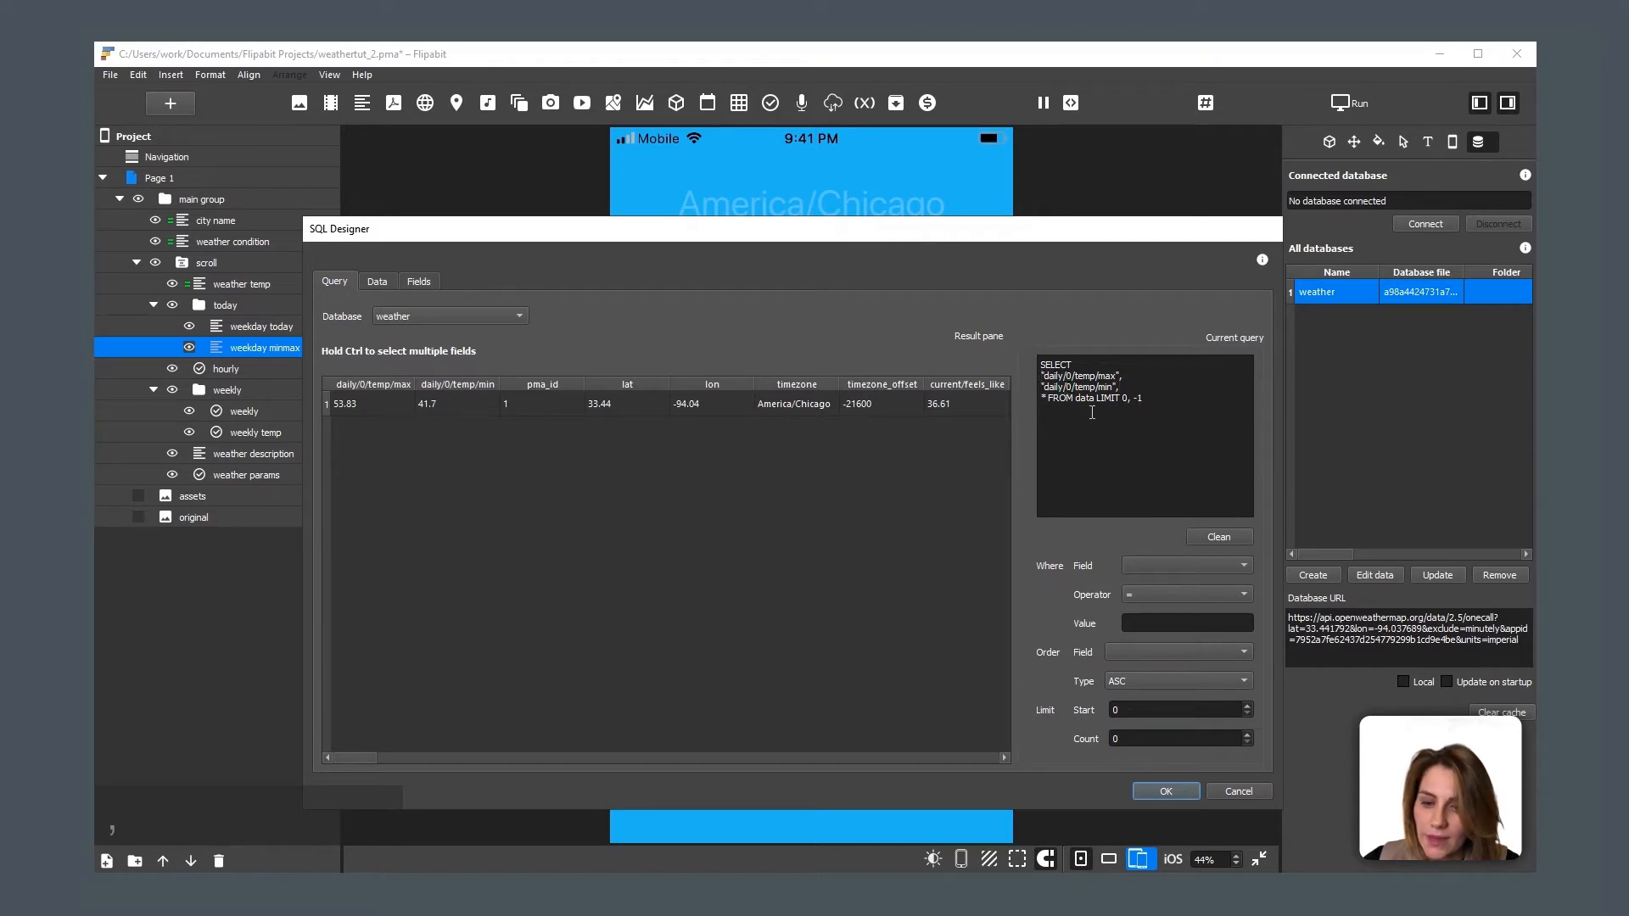
Step: Wrap the "daily/0/temp/max" field in the query in a ROUND() function, keeping the trailing comma outside the parentheses
type("ROUND")
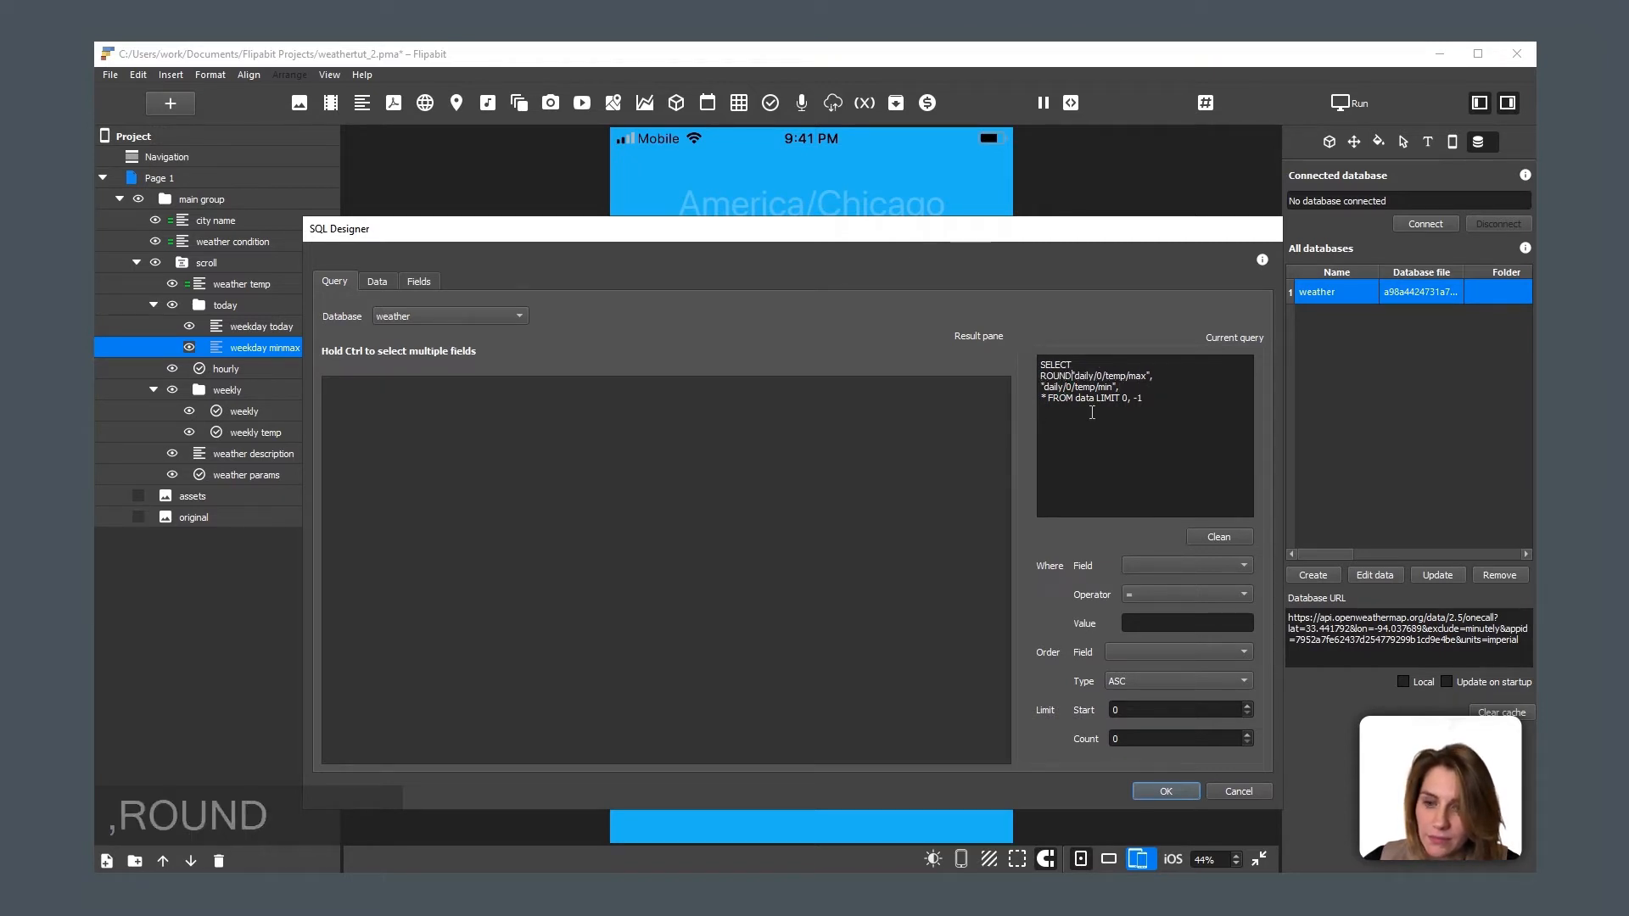
type("(")
key("End")
key("Left")
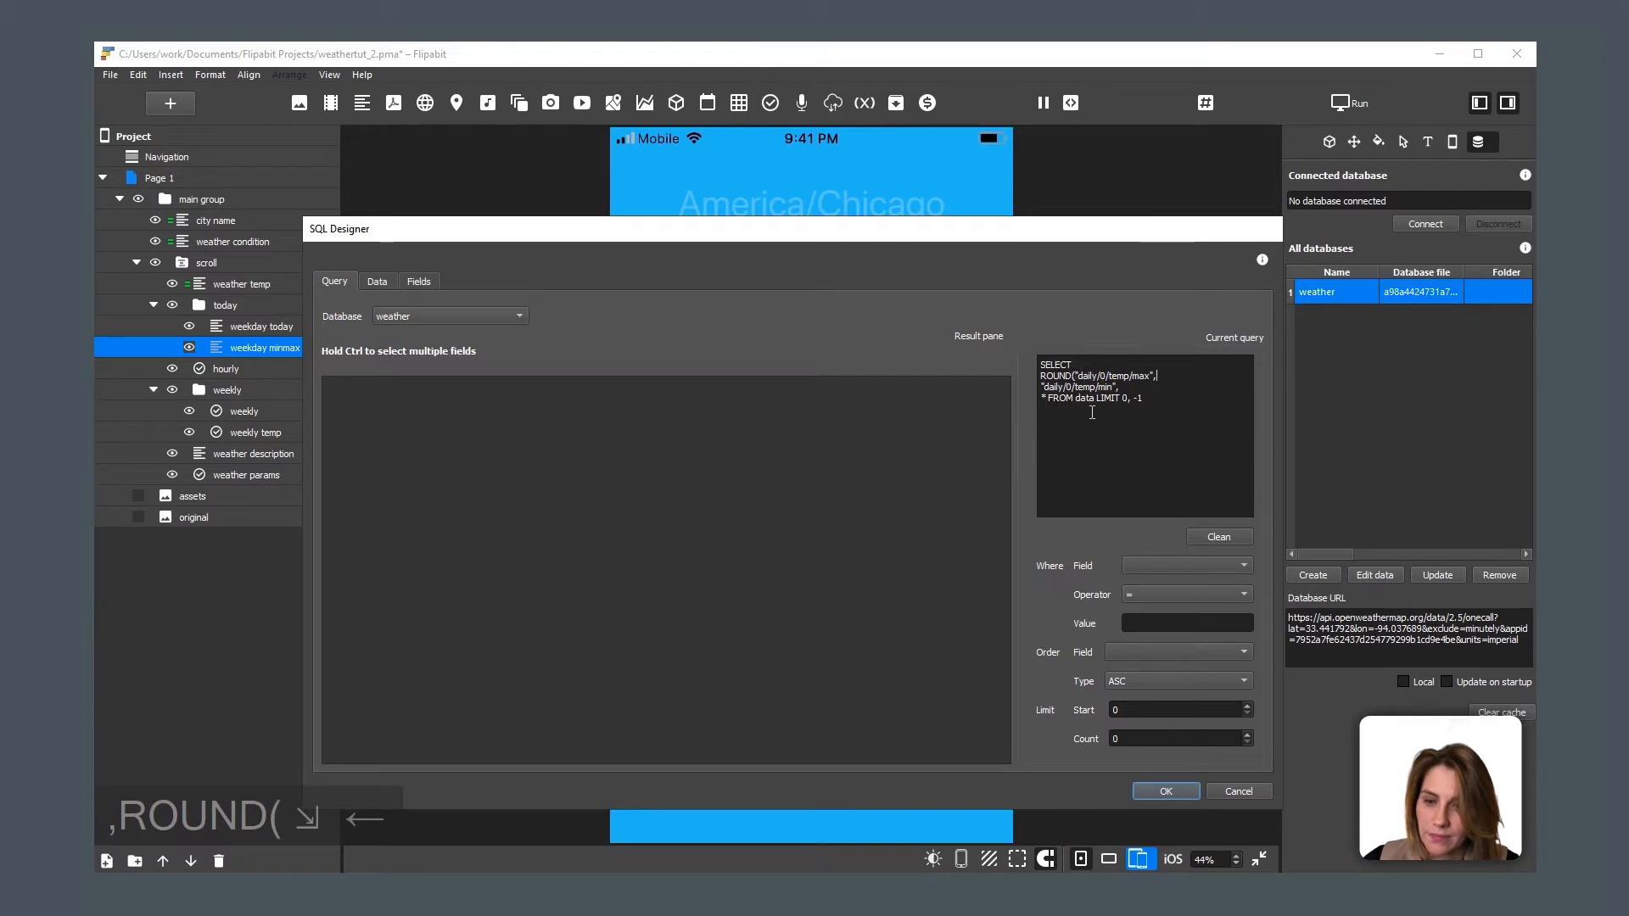
type(")")
Step: Wrap the "daily/0/temp/min" field on the following query line in a ROUND() function, leaving its comma outside
key("Down")
key("Home")
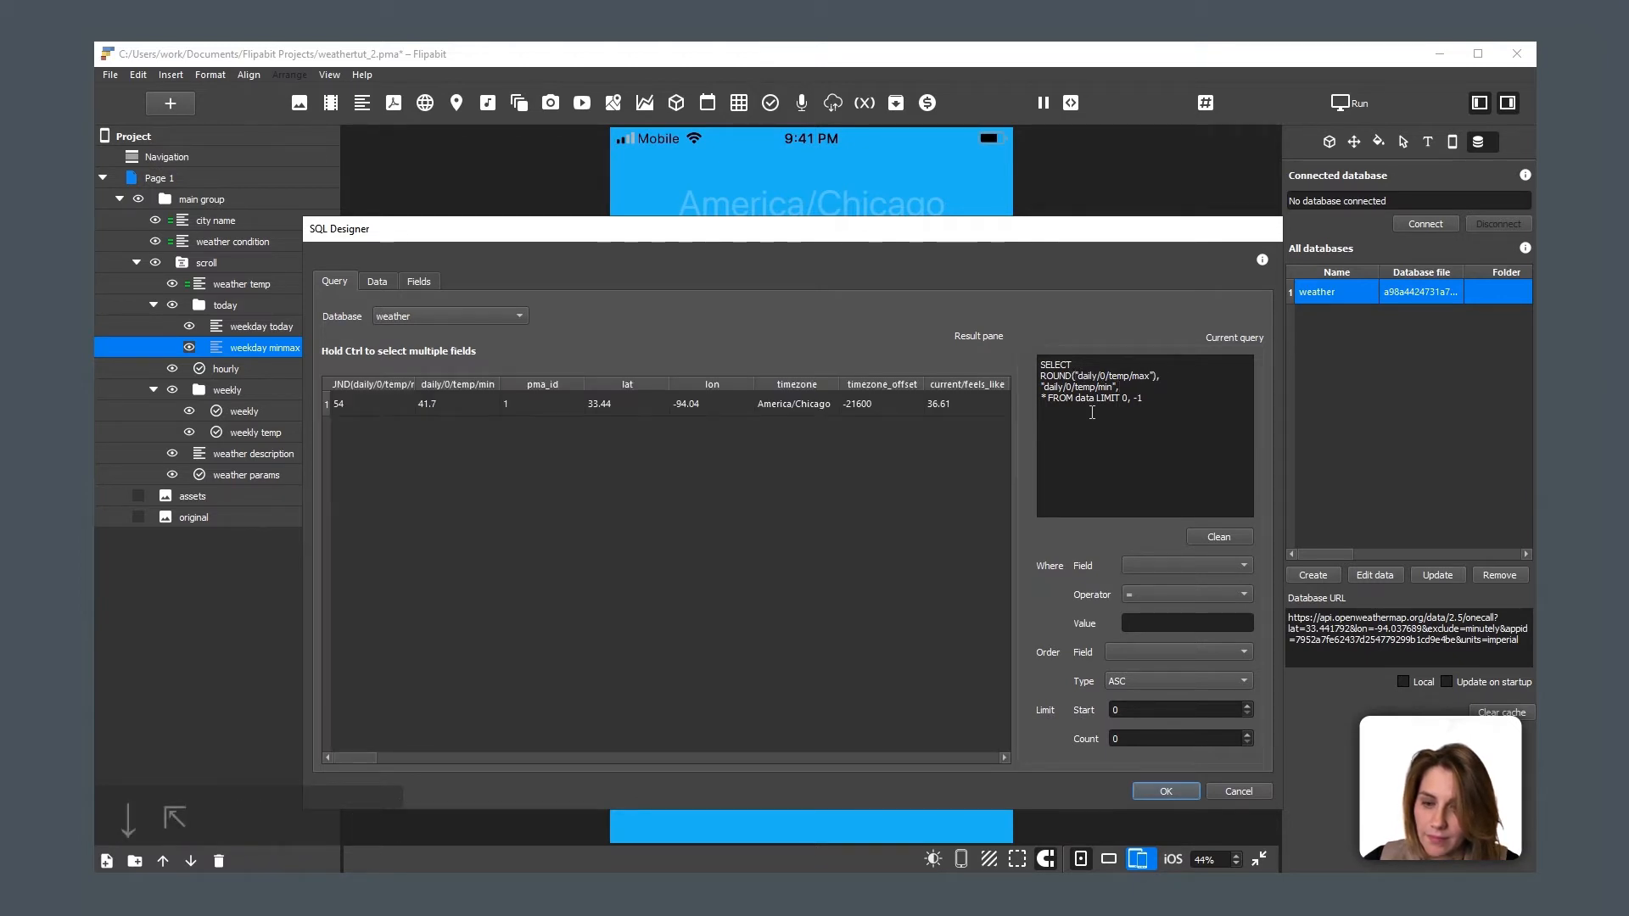
type("ROUND")
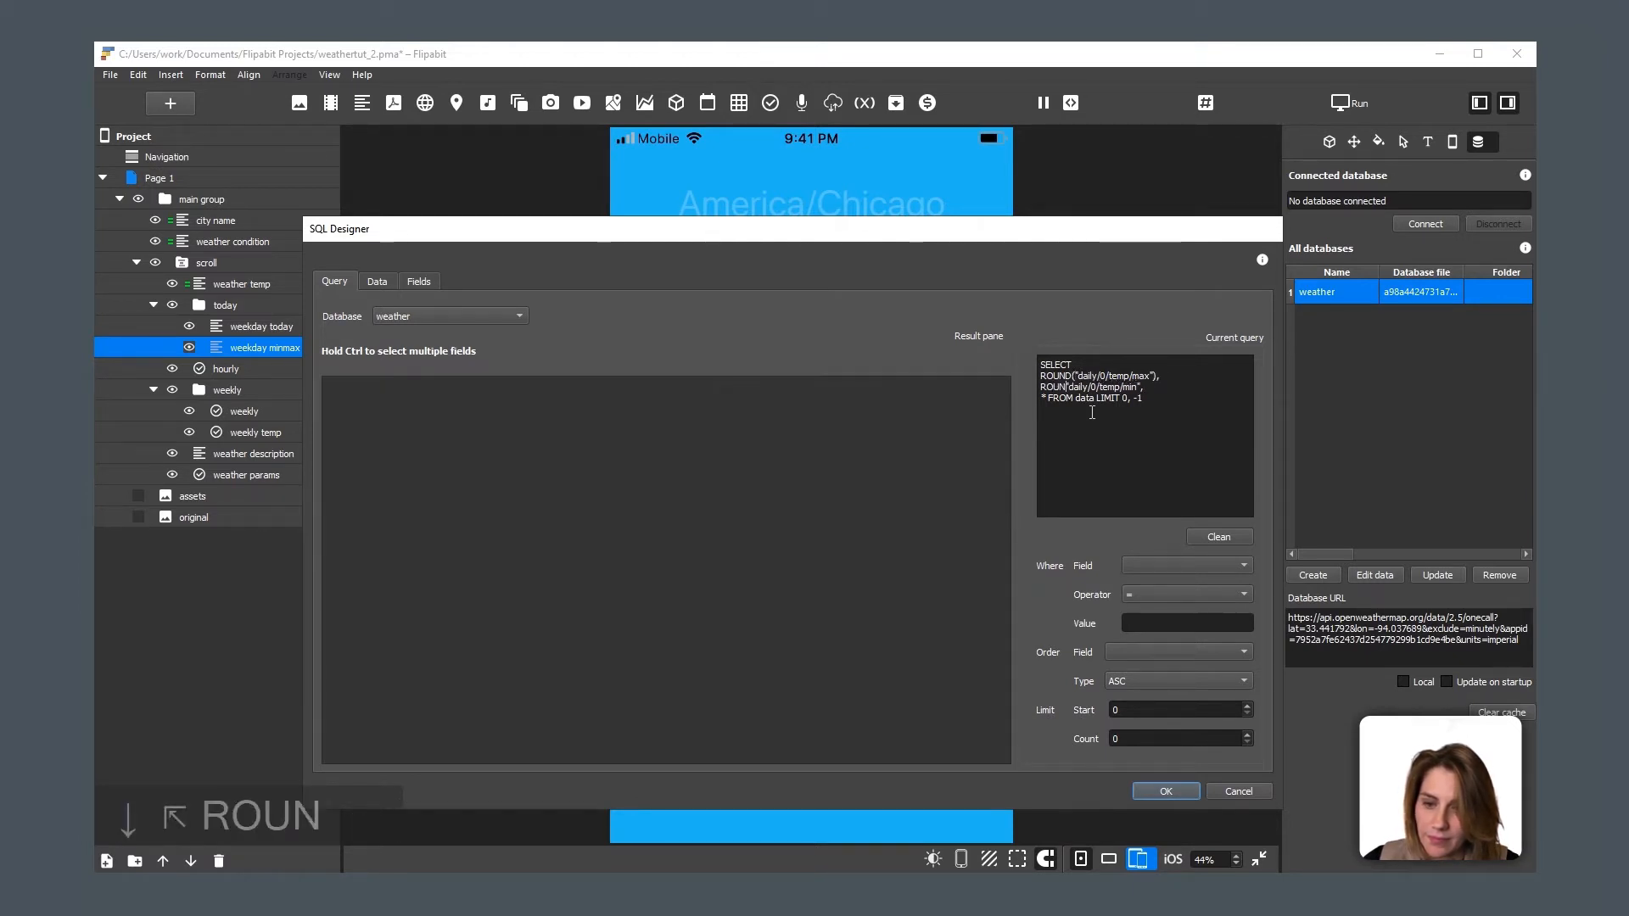
type("(")
key("End")
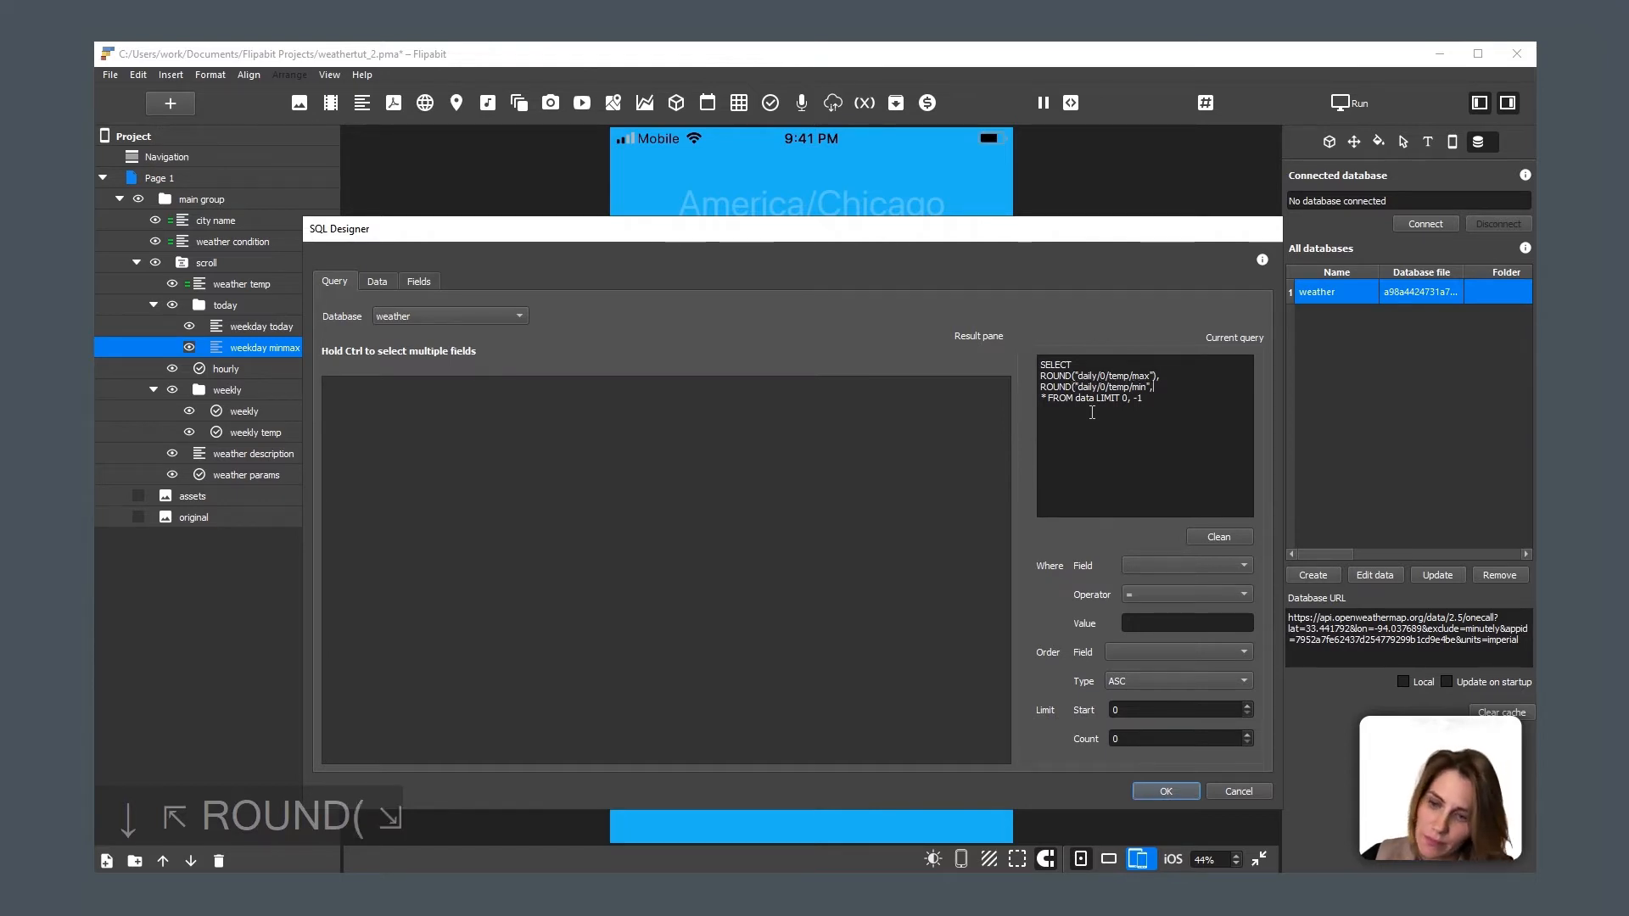
key("Left")
type(")")
Step: Alias the rounded fields as max and min, and connect both result columns to the weekday minmax text
key("Up")
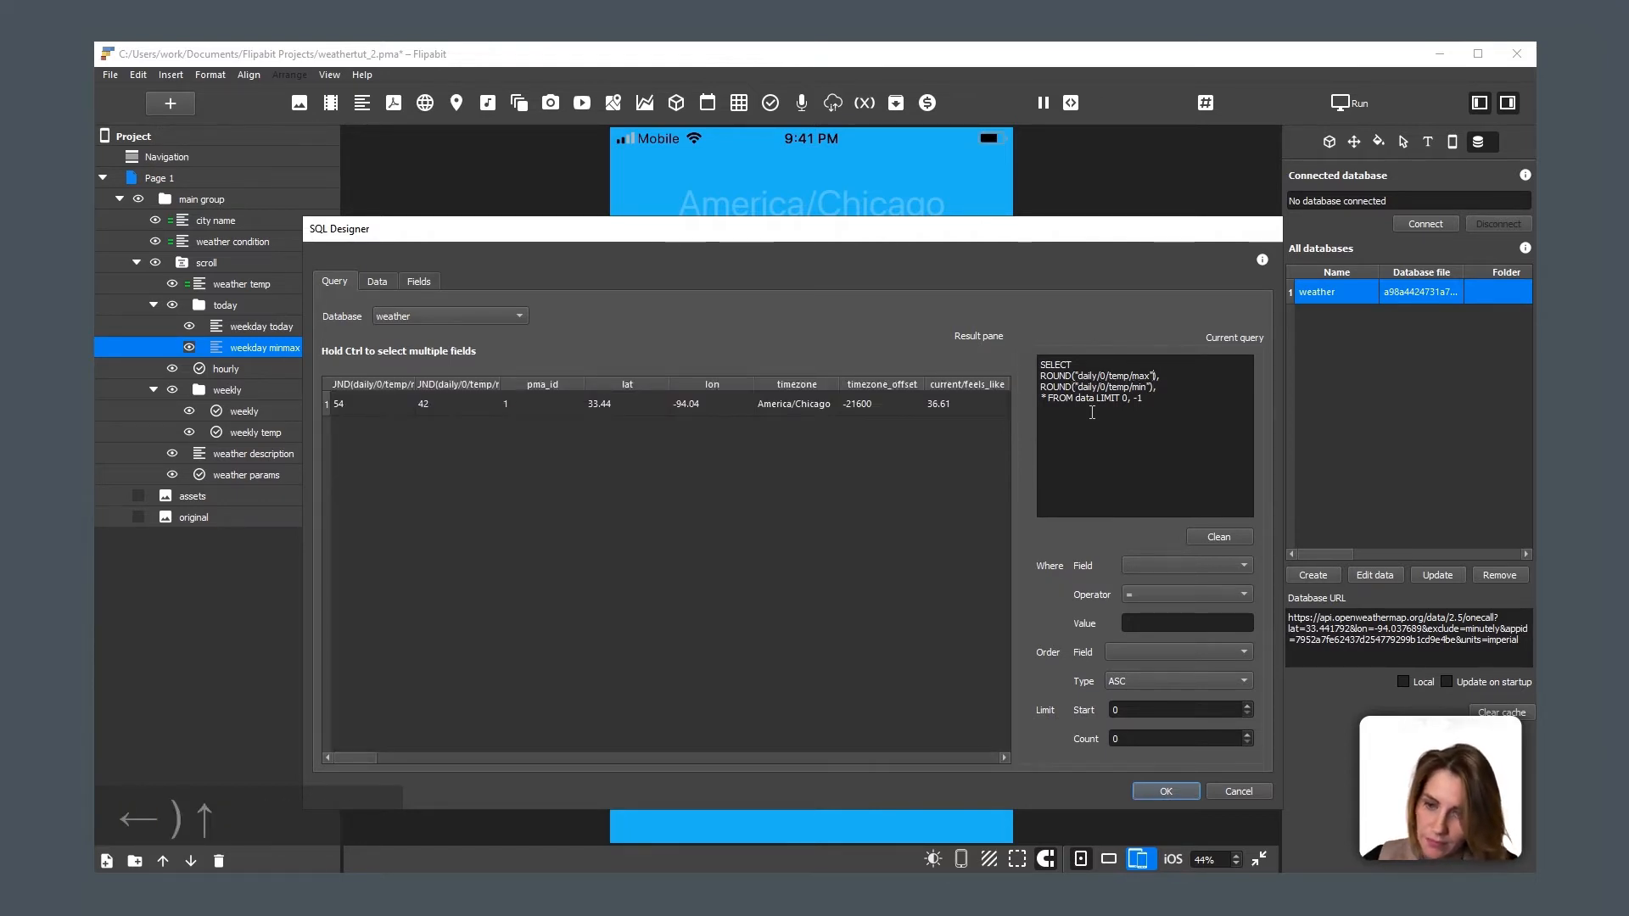
key("Right")
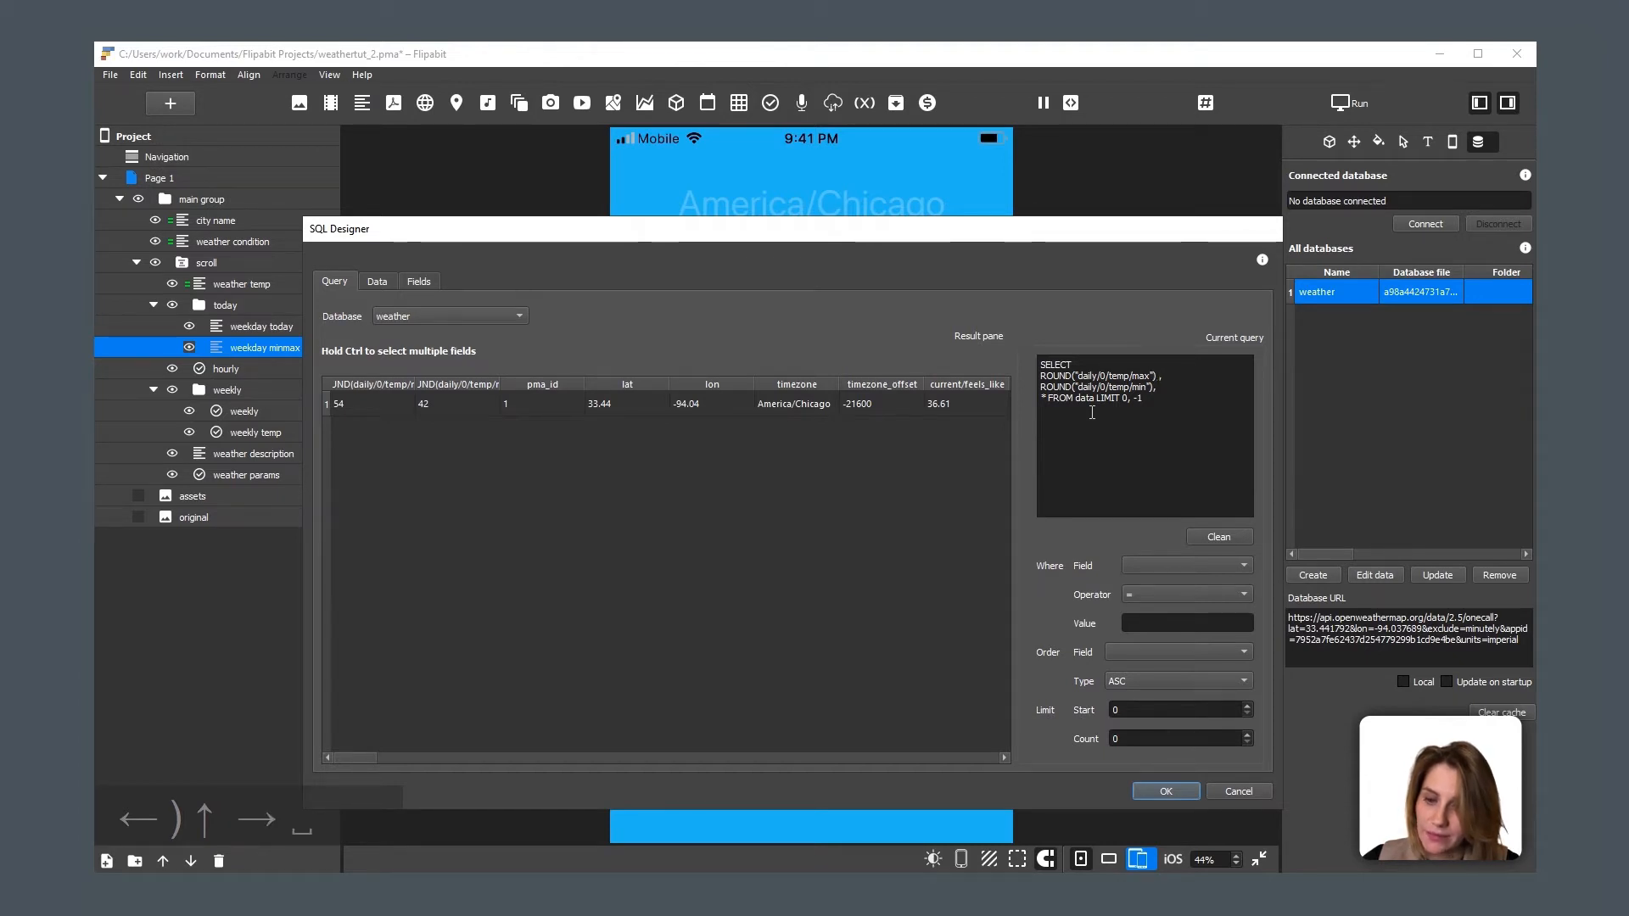
type("max")
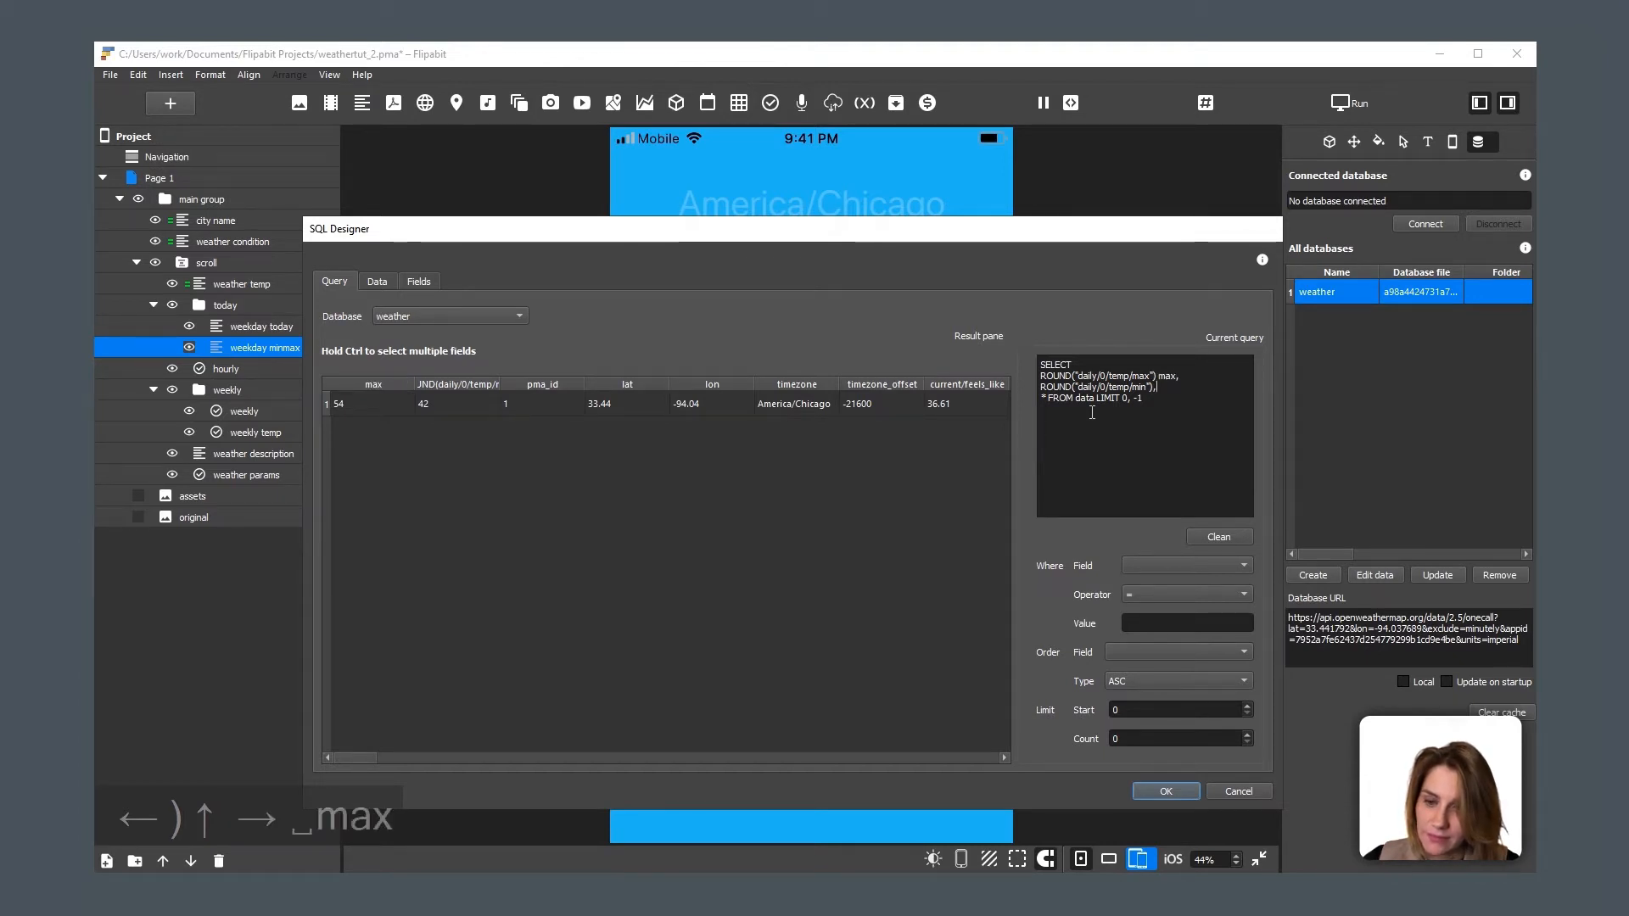
type(" min")
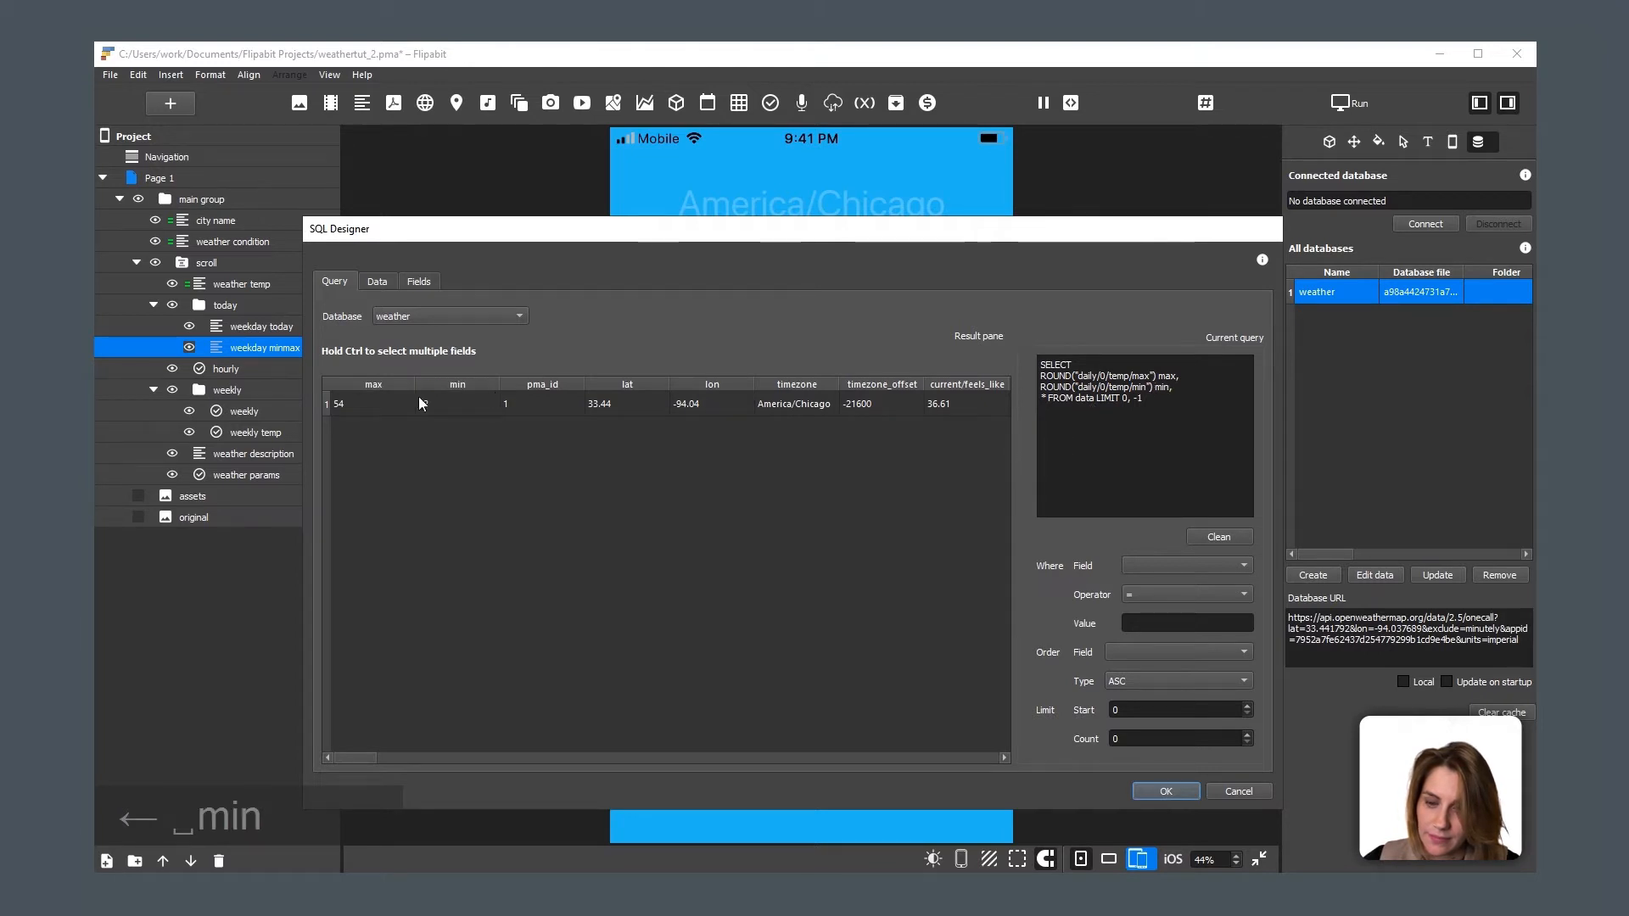
left_click_drag(376, 409, 457, 416)
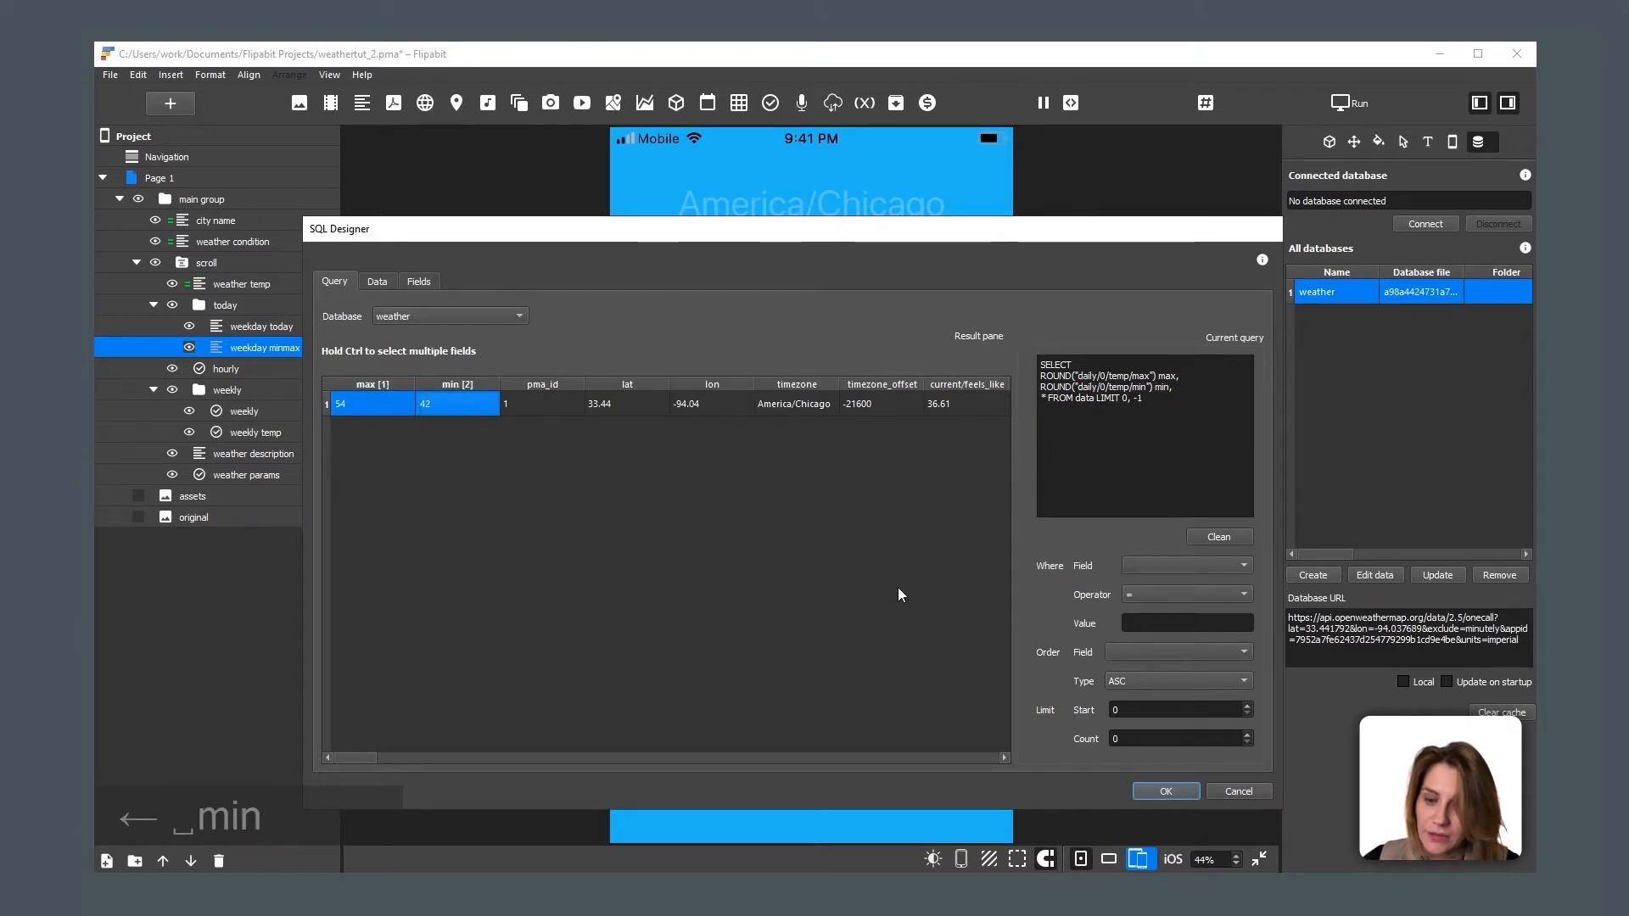
left_click(1178, 796)
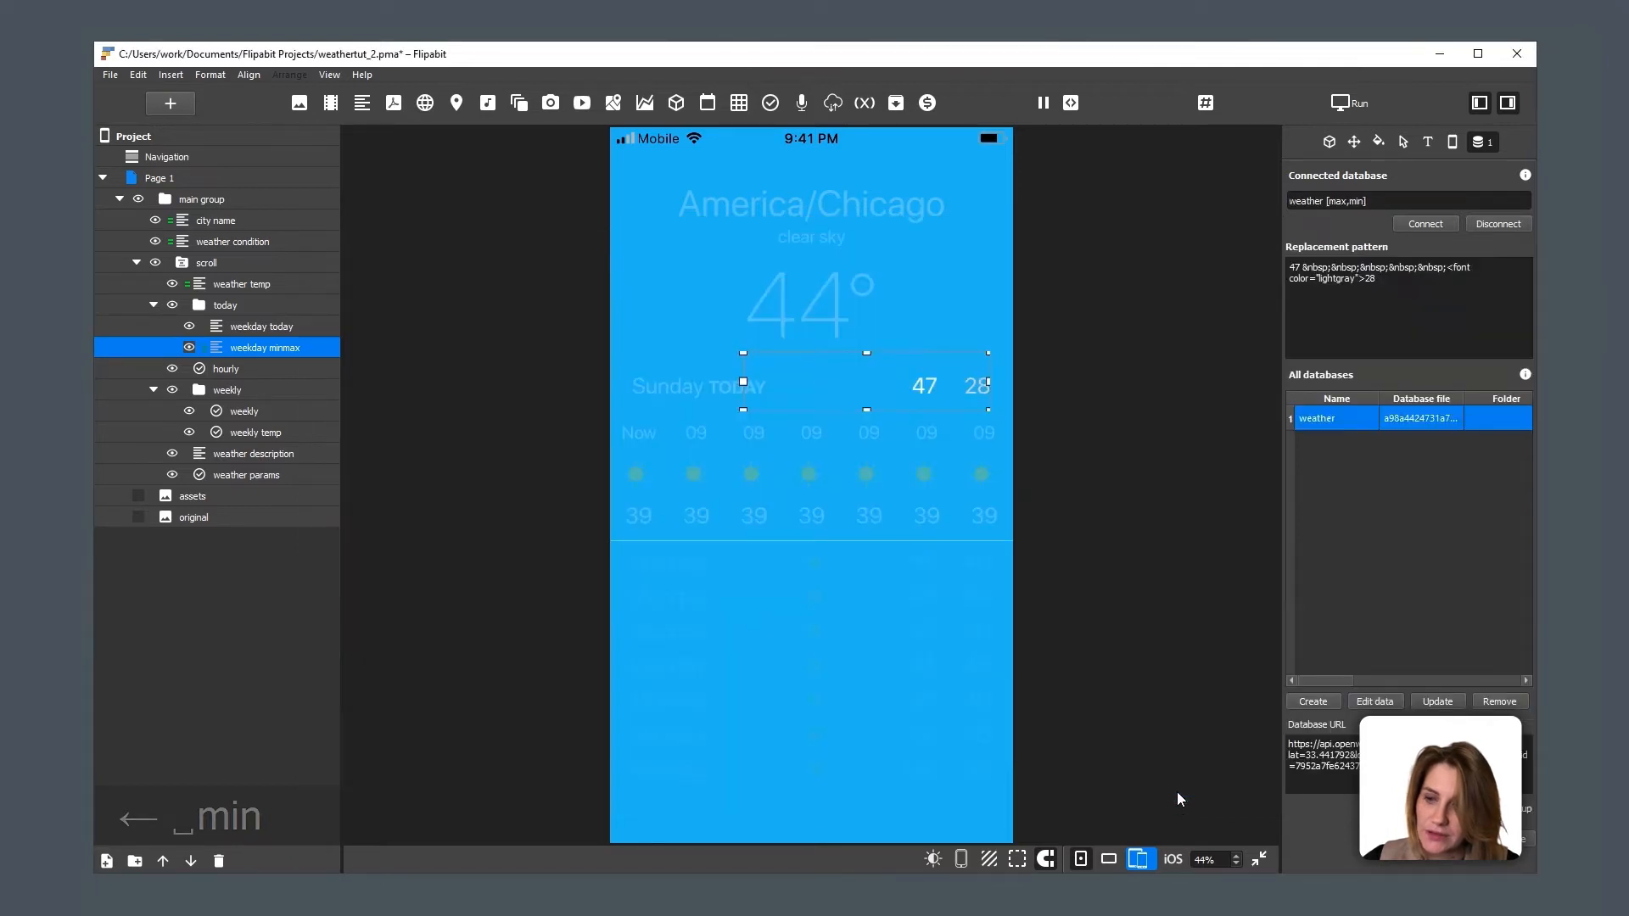
Step: In the weekday minmax replacement pattern, replace 47 with %%max%% and 28 with %%min%%, leaving the spacing and font markup intact
double_click(1295, 267)
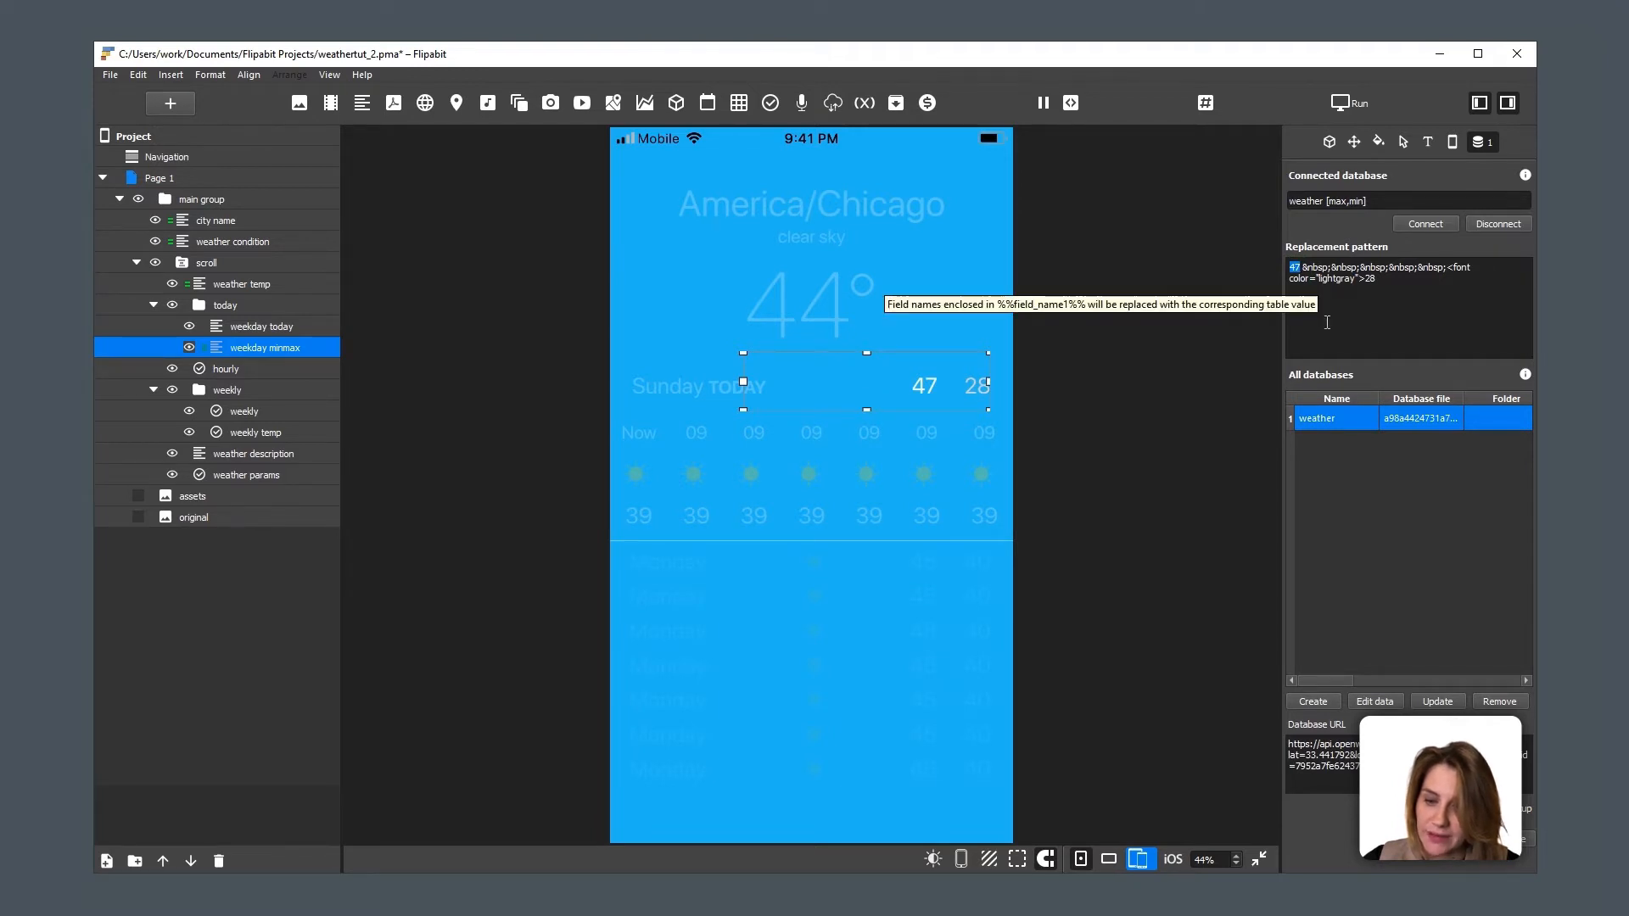
type("%%")
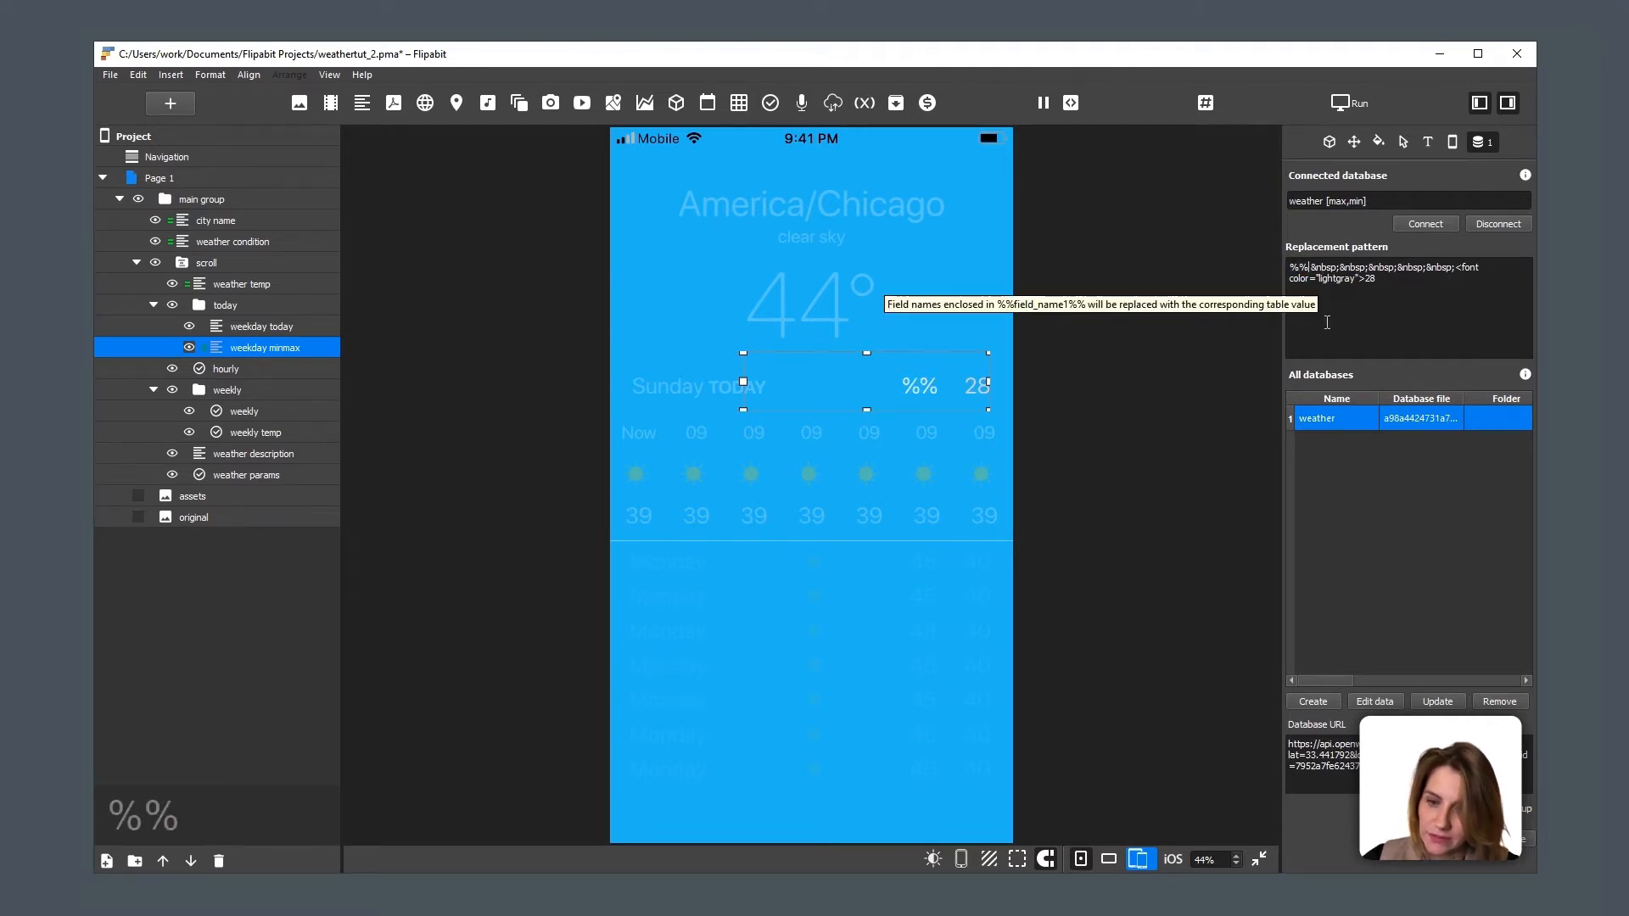
type("max")
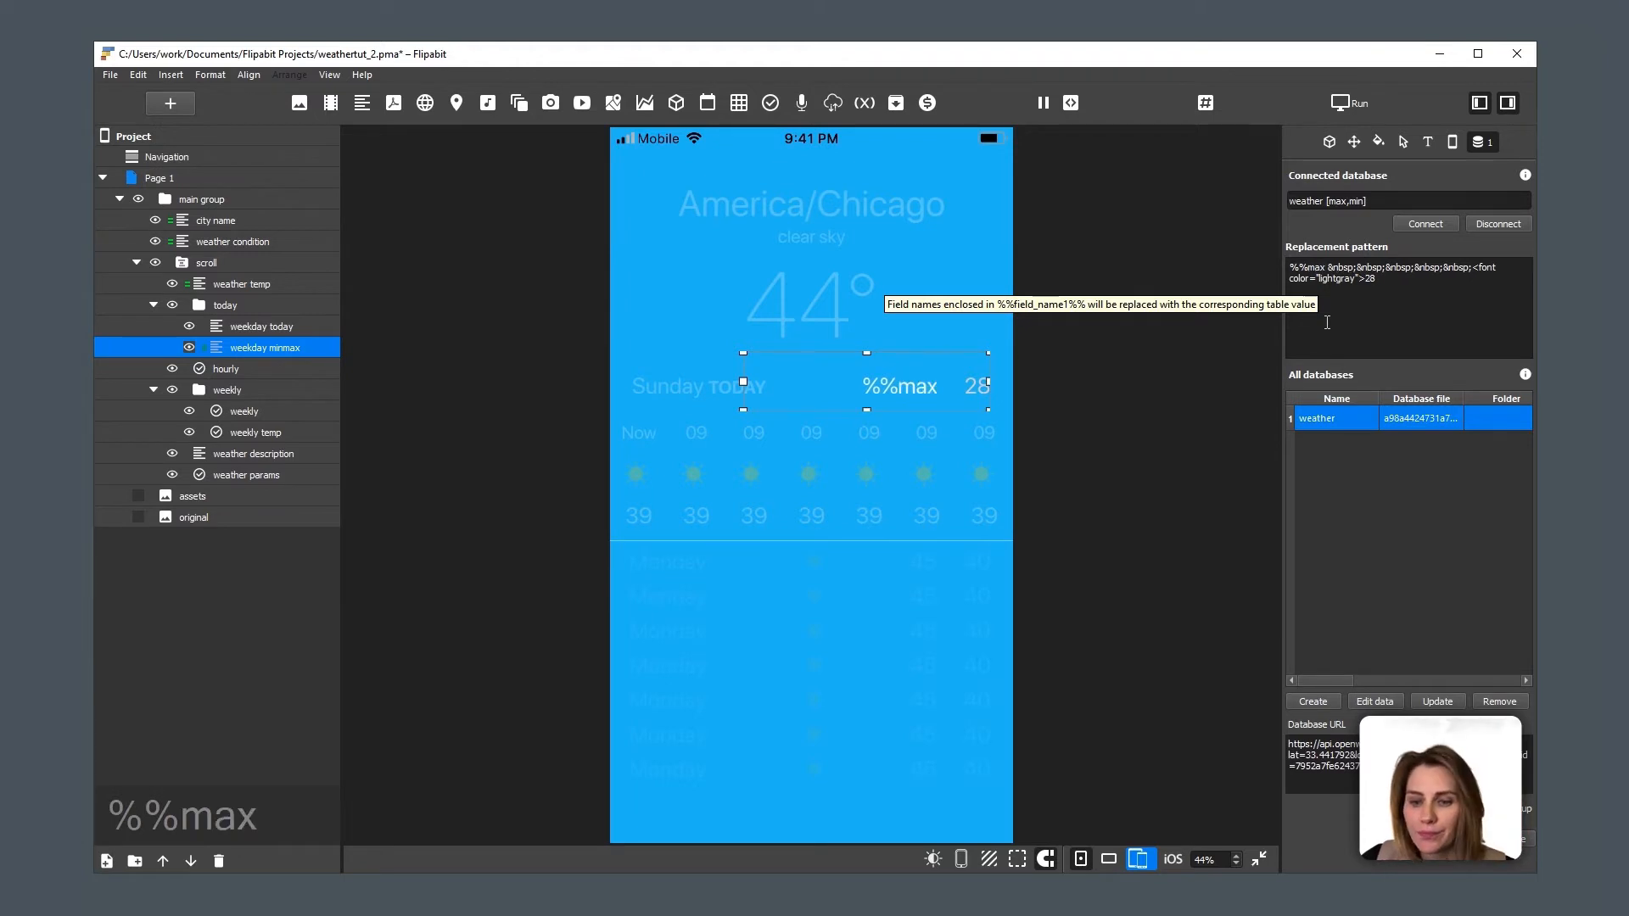
type("%%")
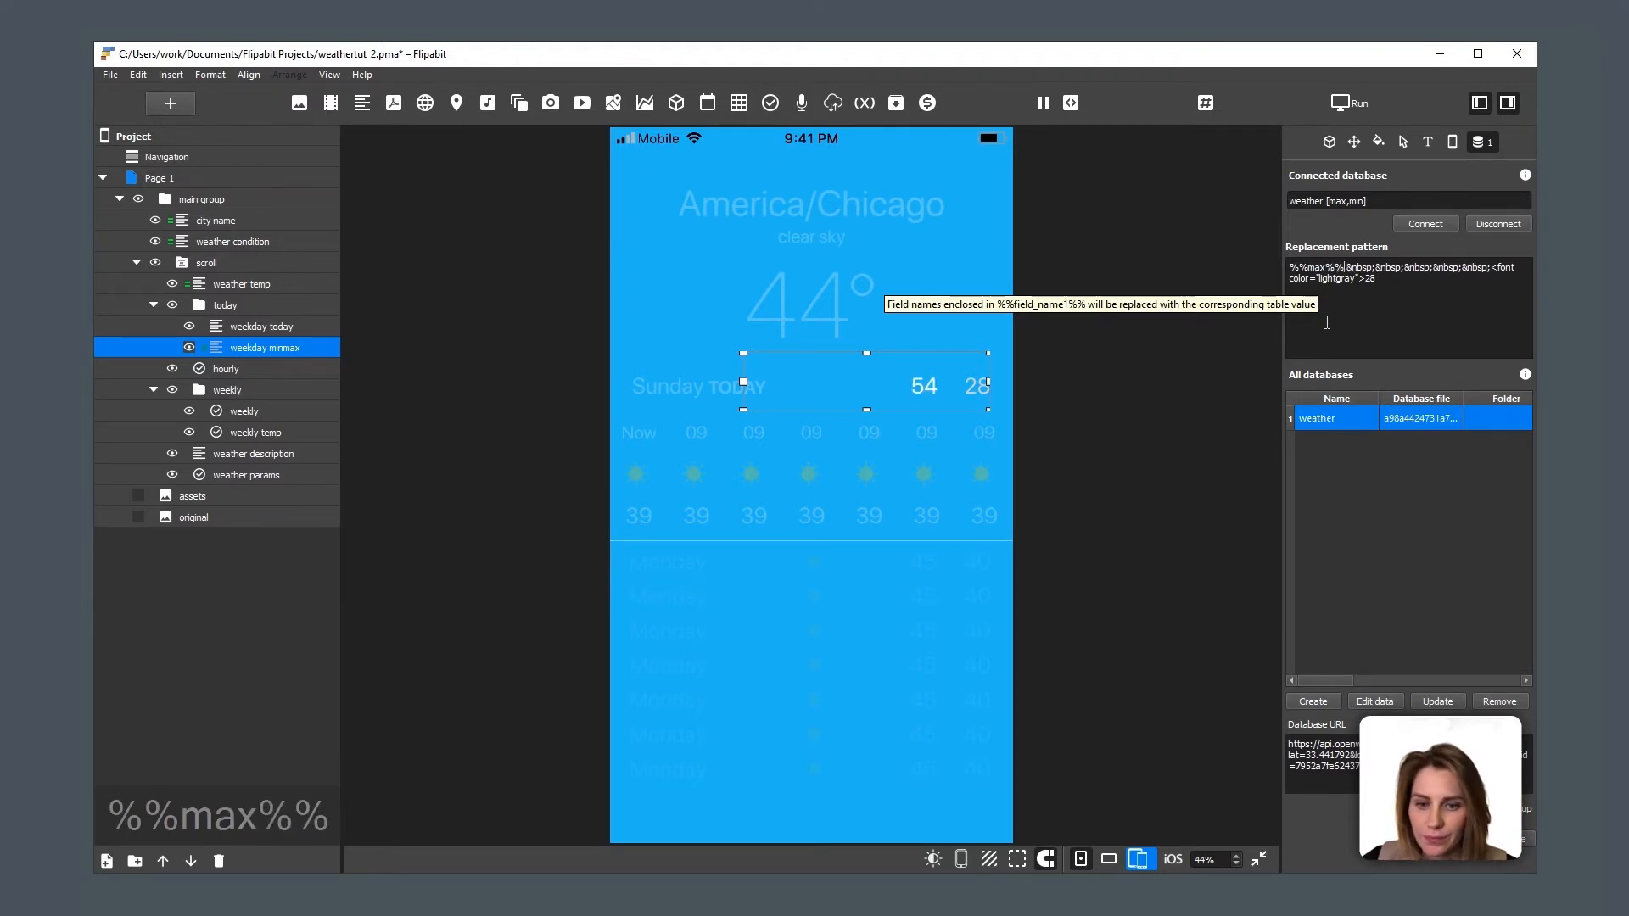
double_click(1370, 278)
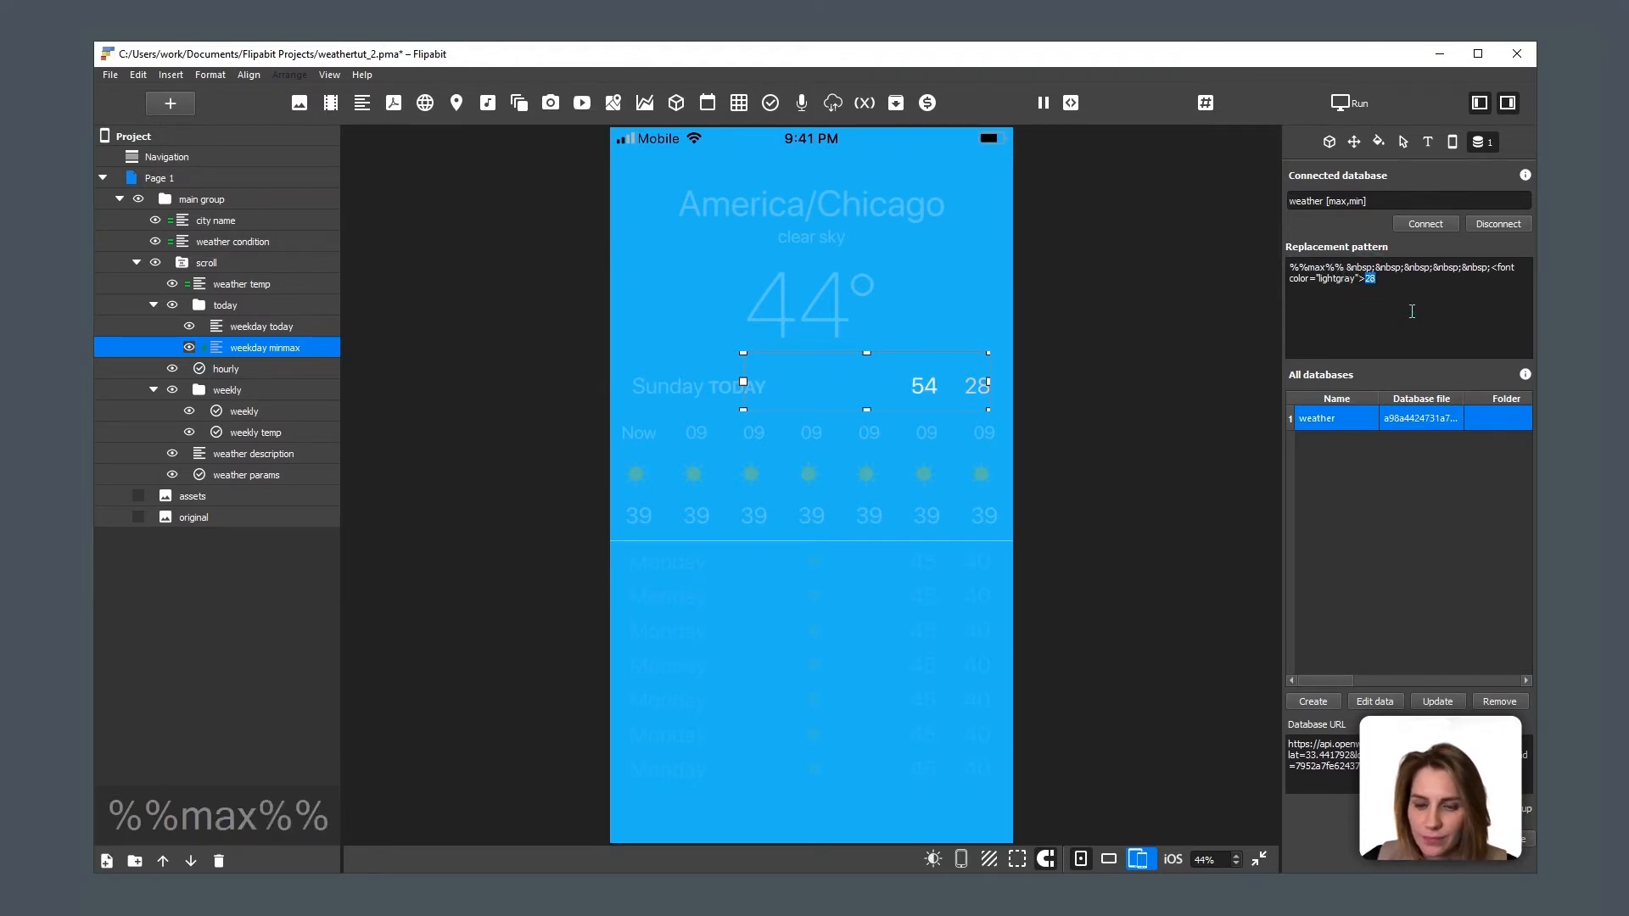
type("%%")
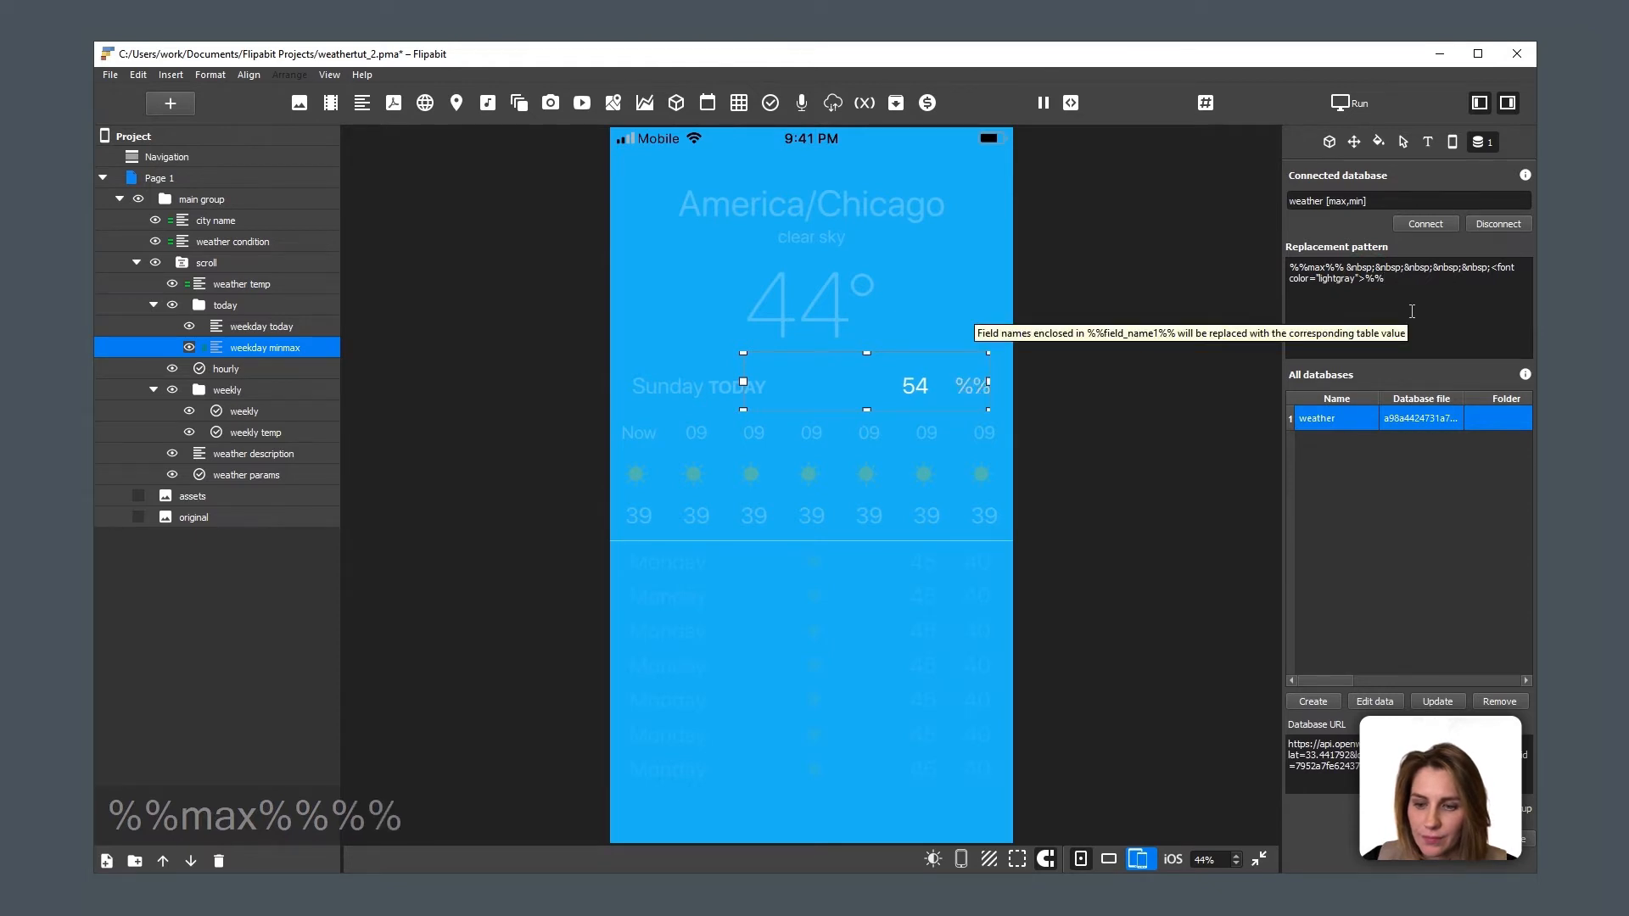
type("min%%")
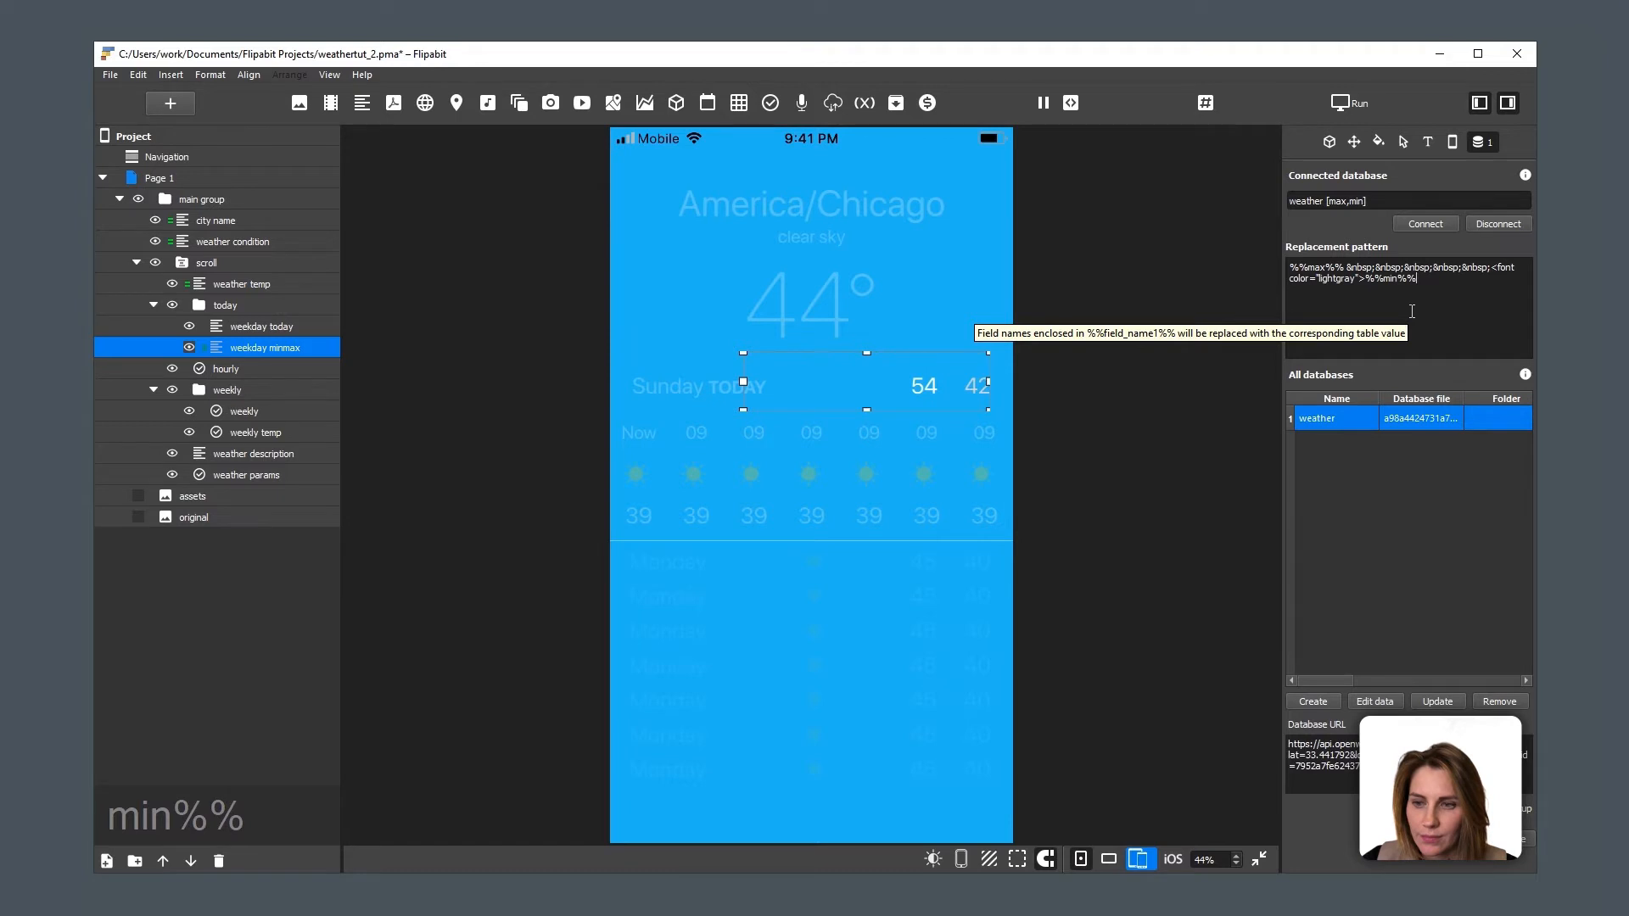
left_click(945, 478)
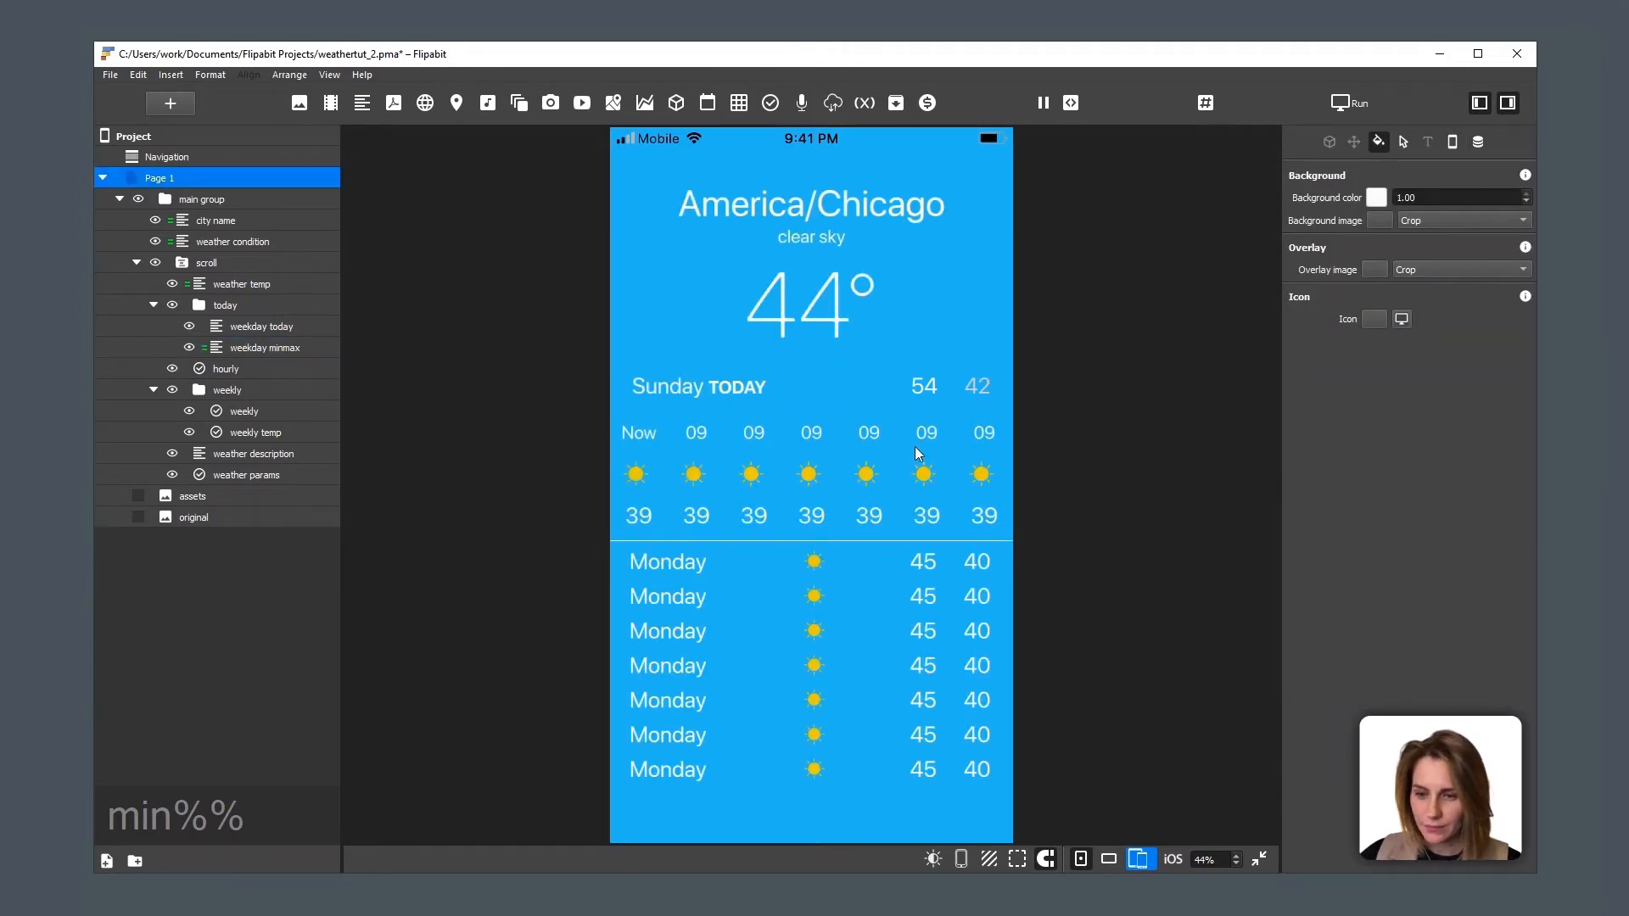
Step: Add all the SVG icons except 01d.svg from the weather assets icons folder to the assets image widget
left_click(872, 477)
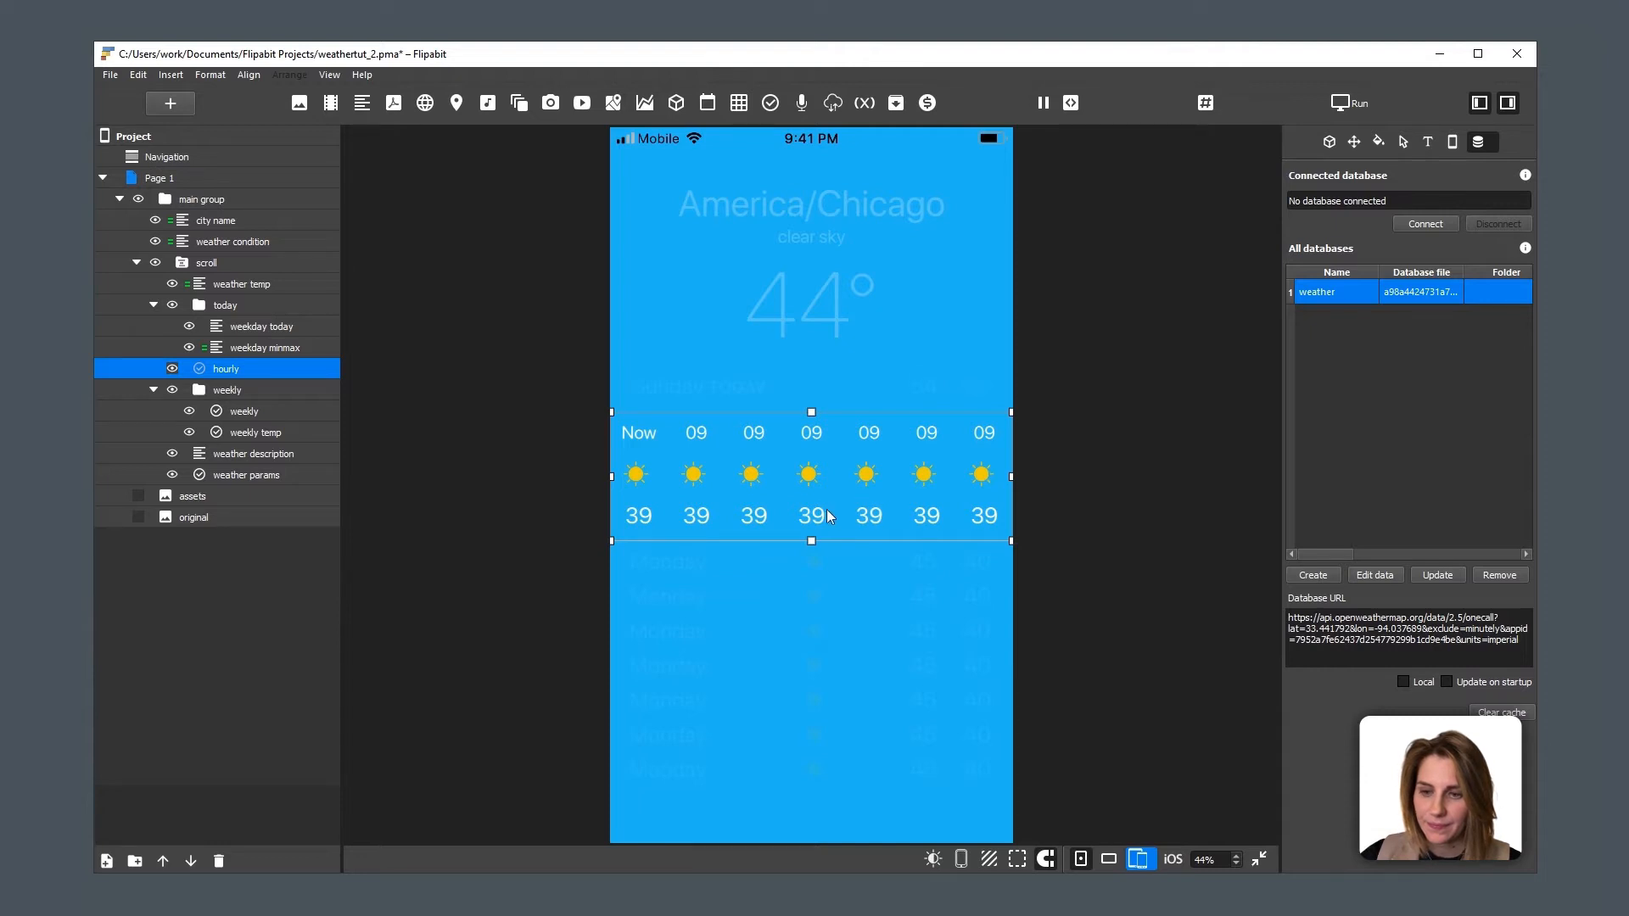
left_click(203, 494)
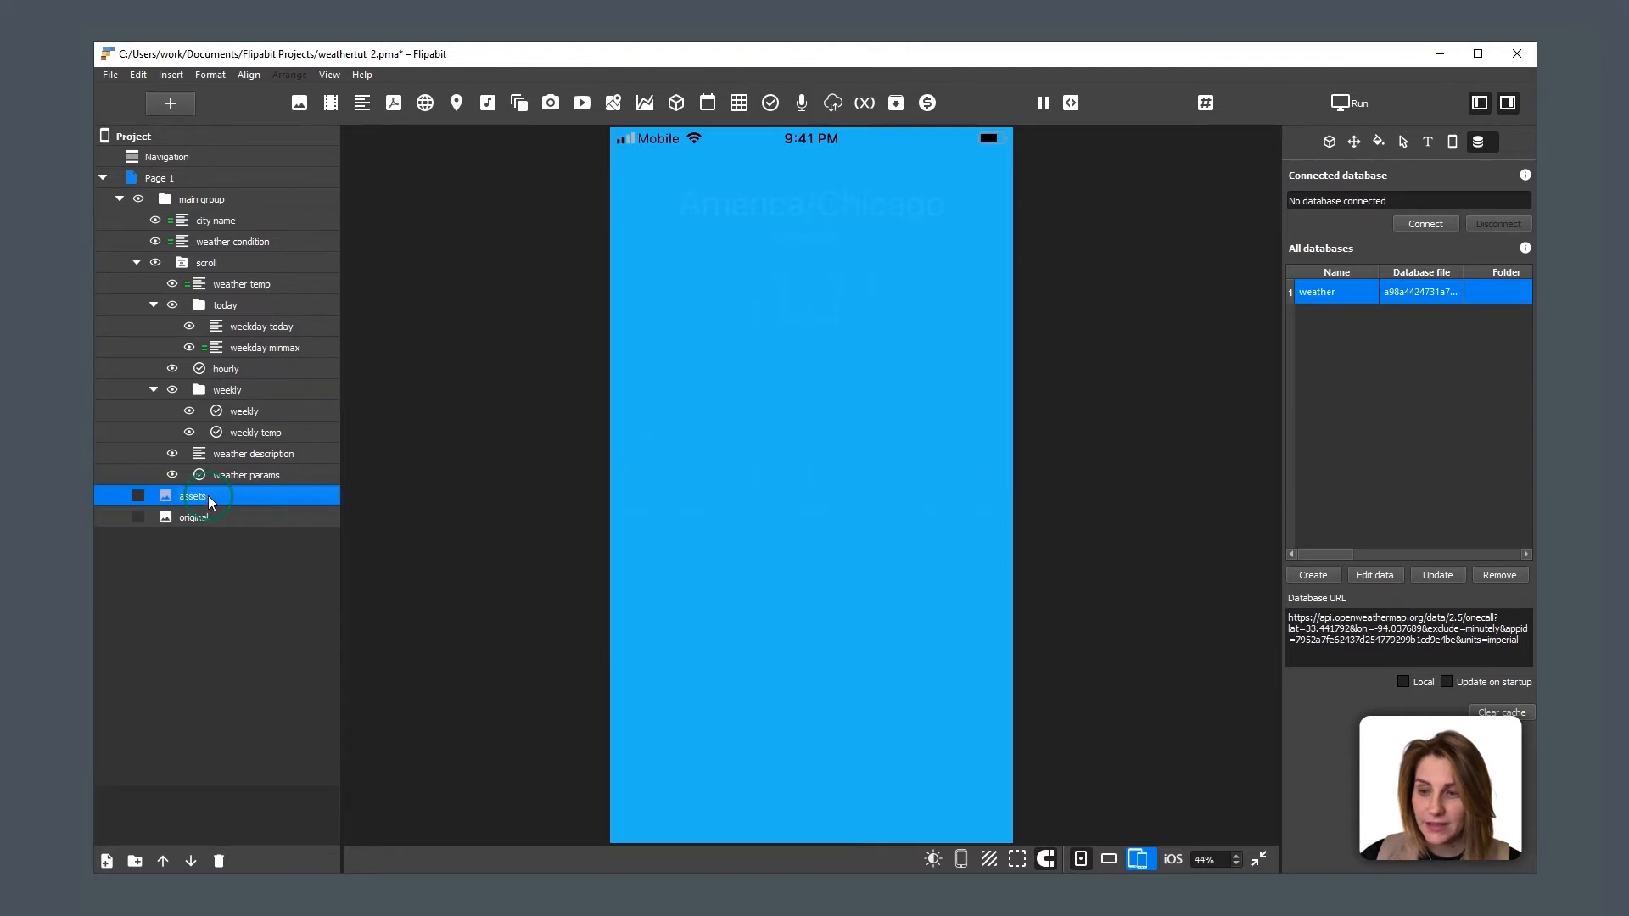
left_click(1331, 142)
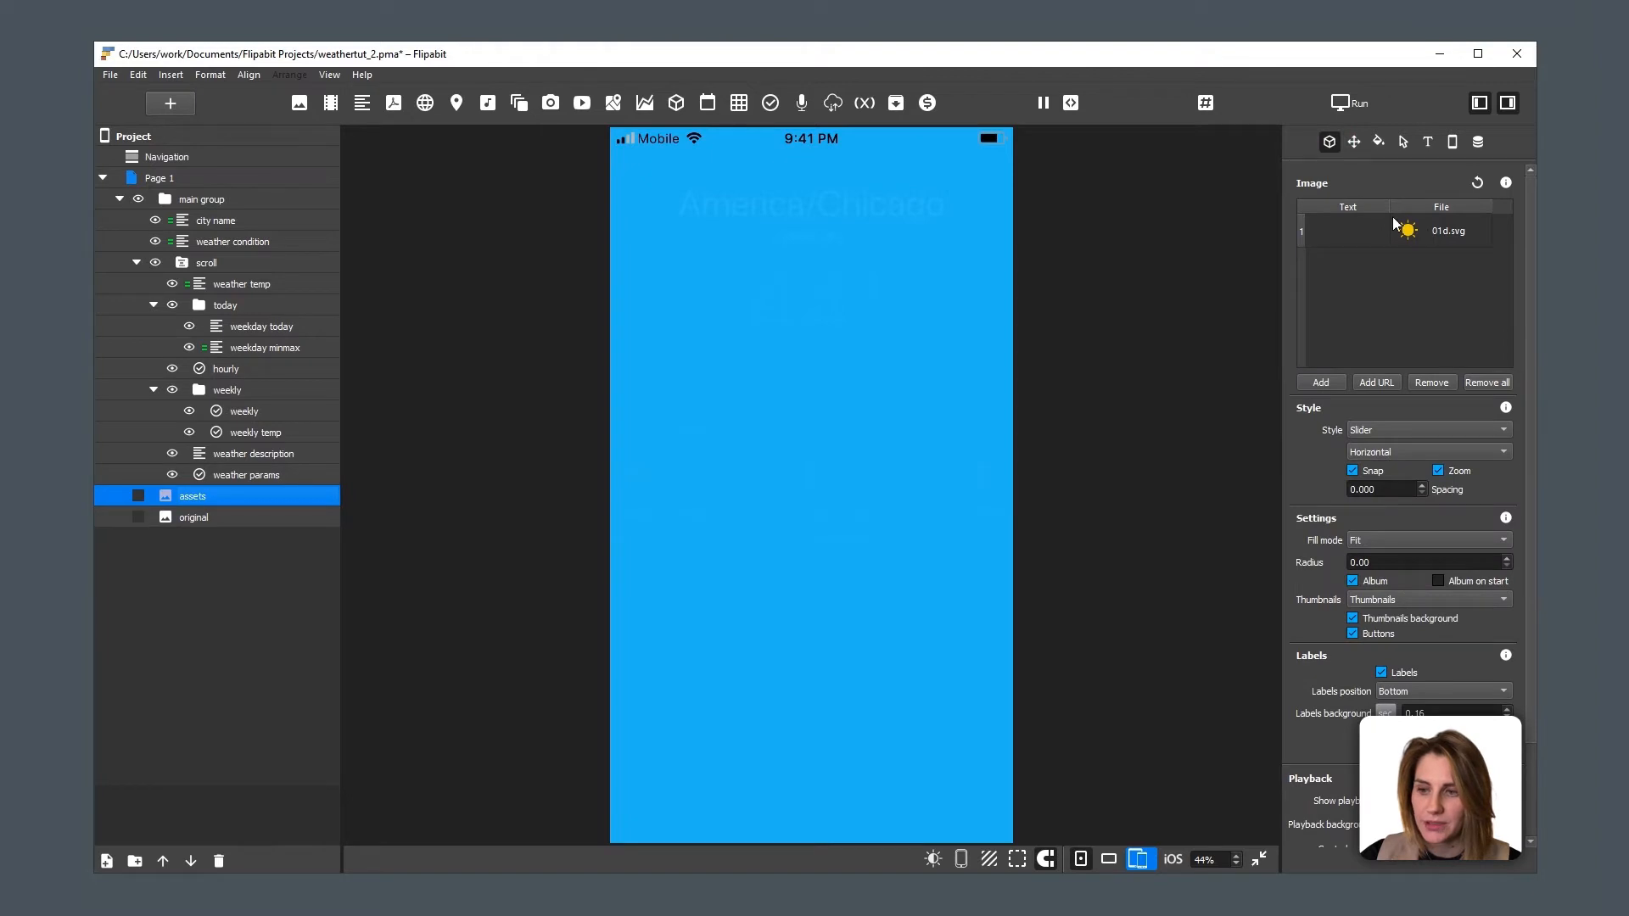
left_click(1430, 232)
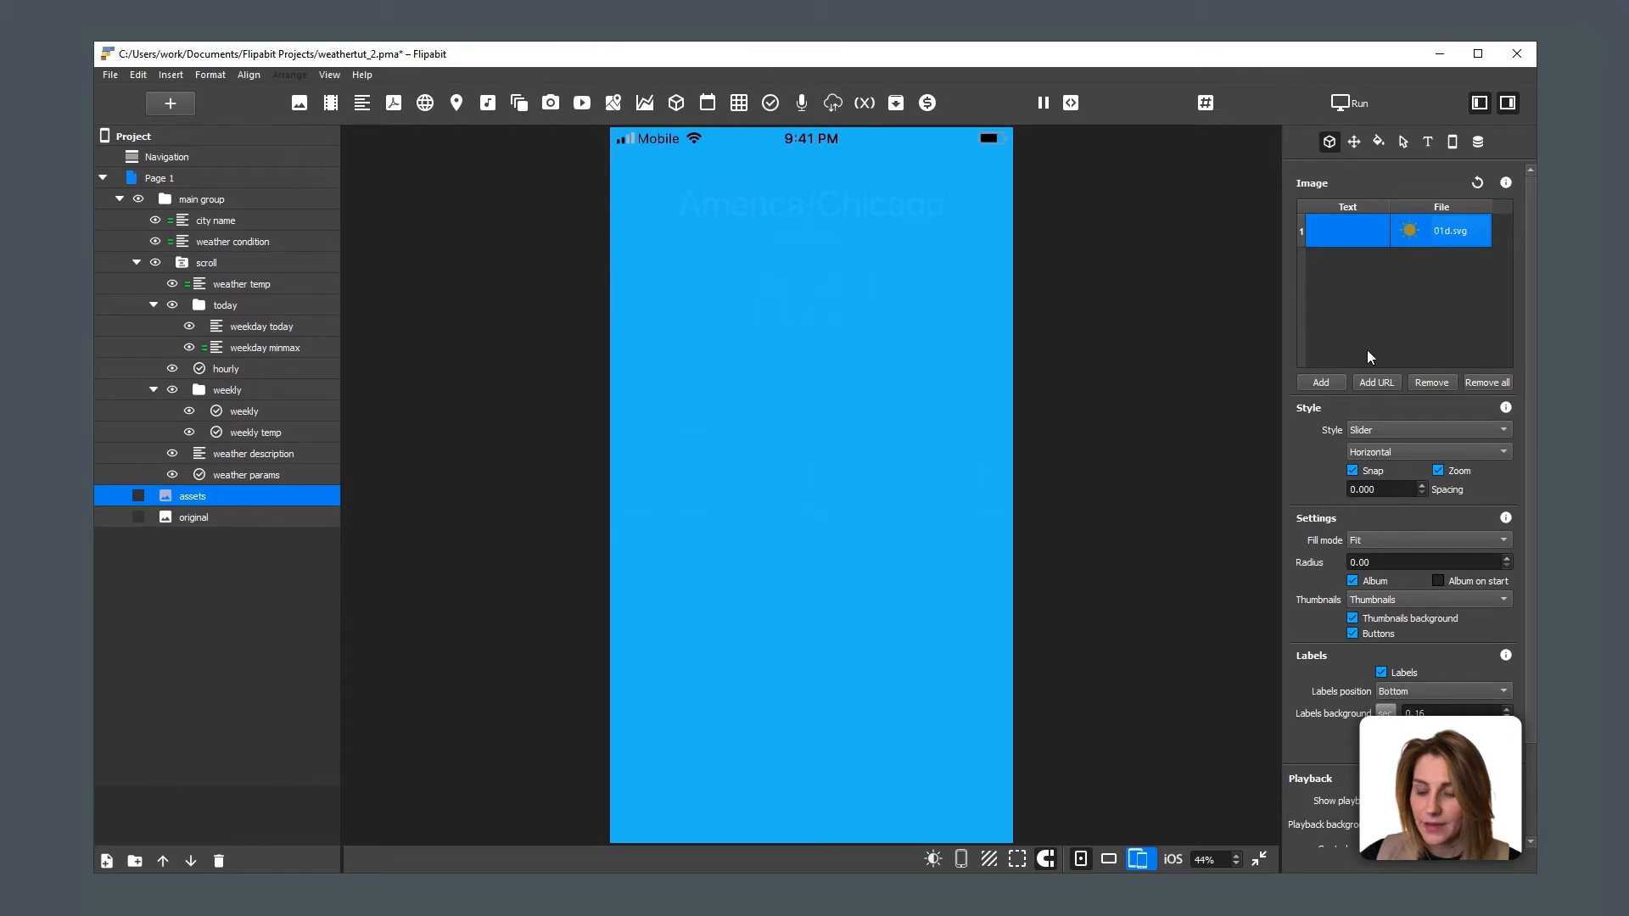
left_click(1333, 383)
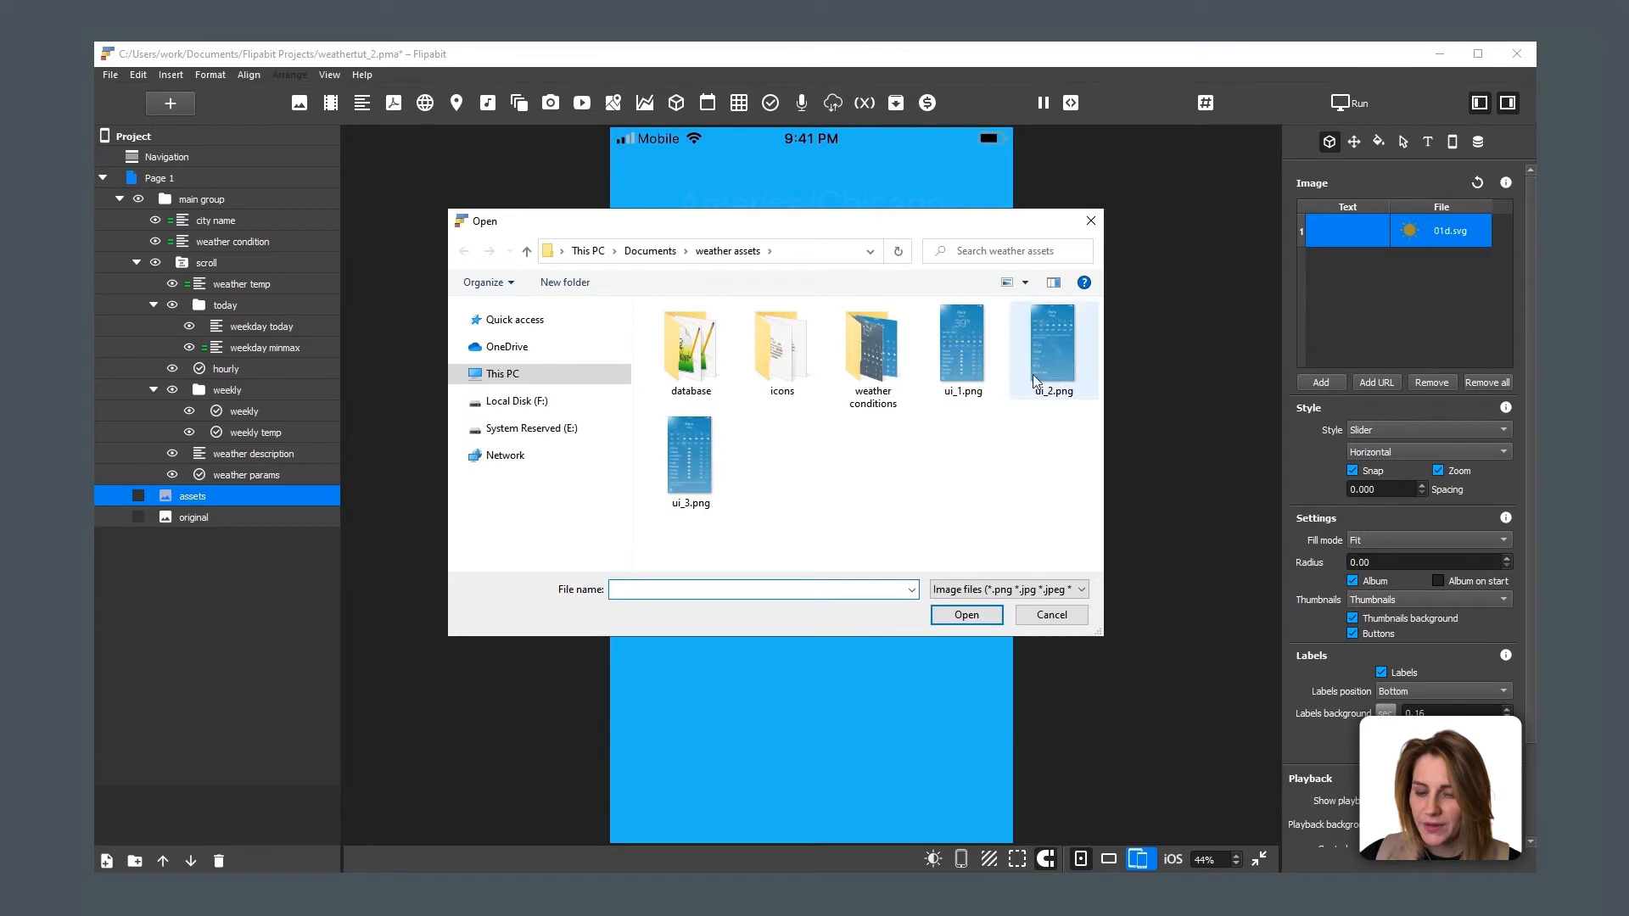
double_click(758, 330)
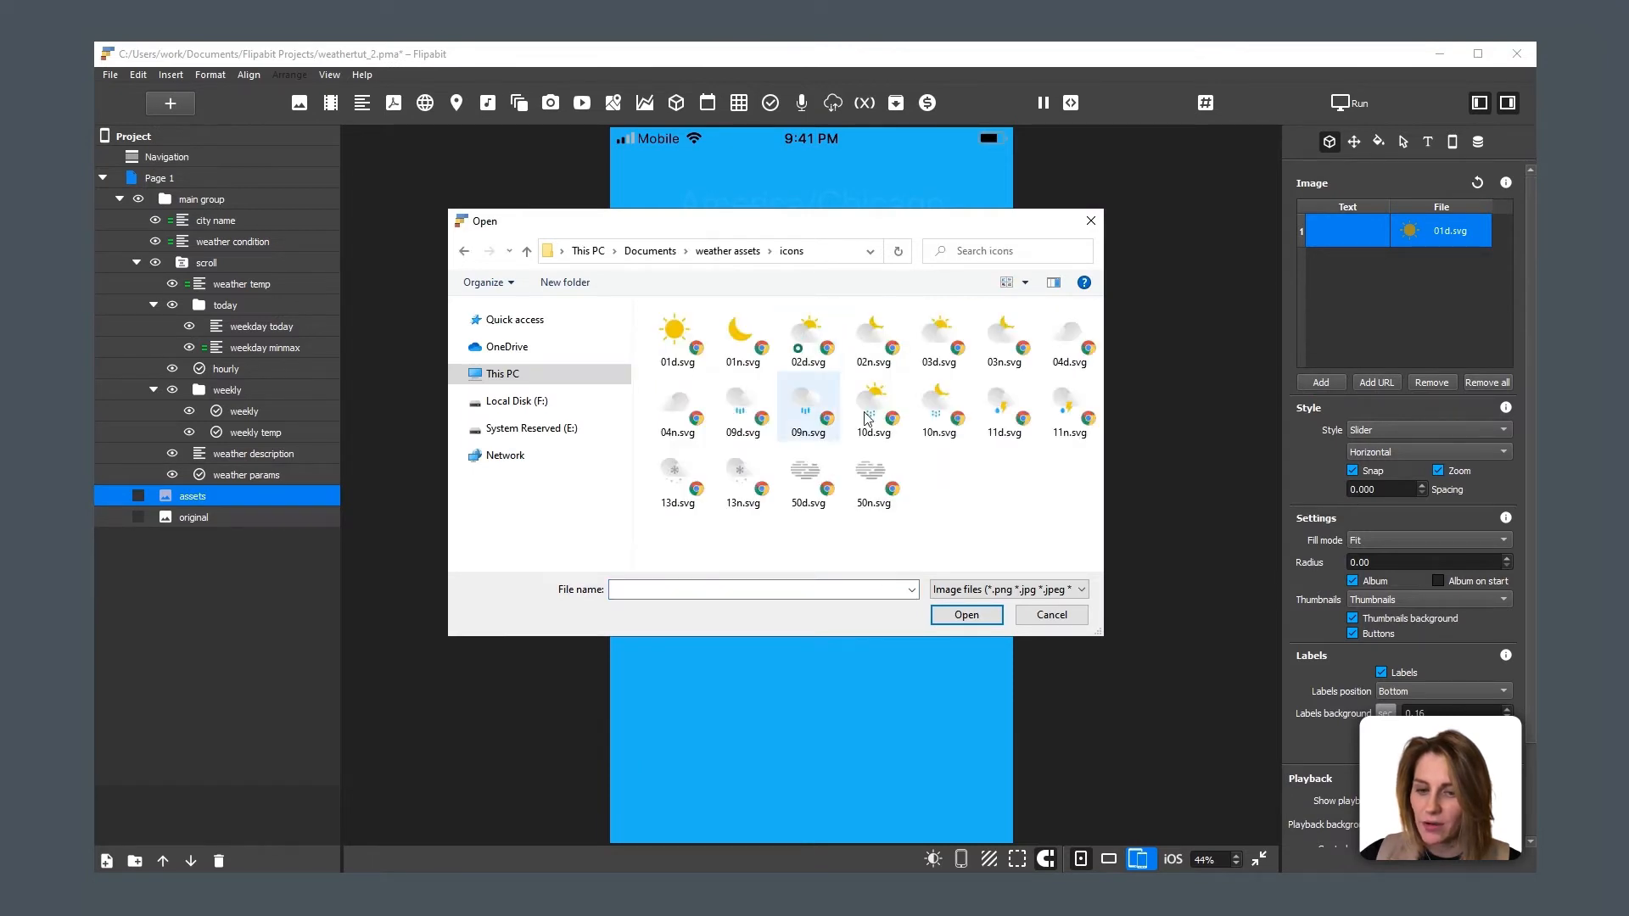
left_click_drag(1083, 534, 665, 312)
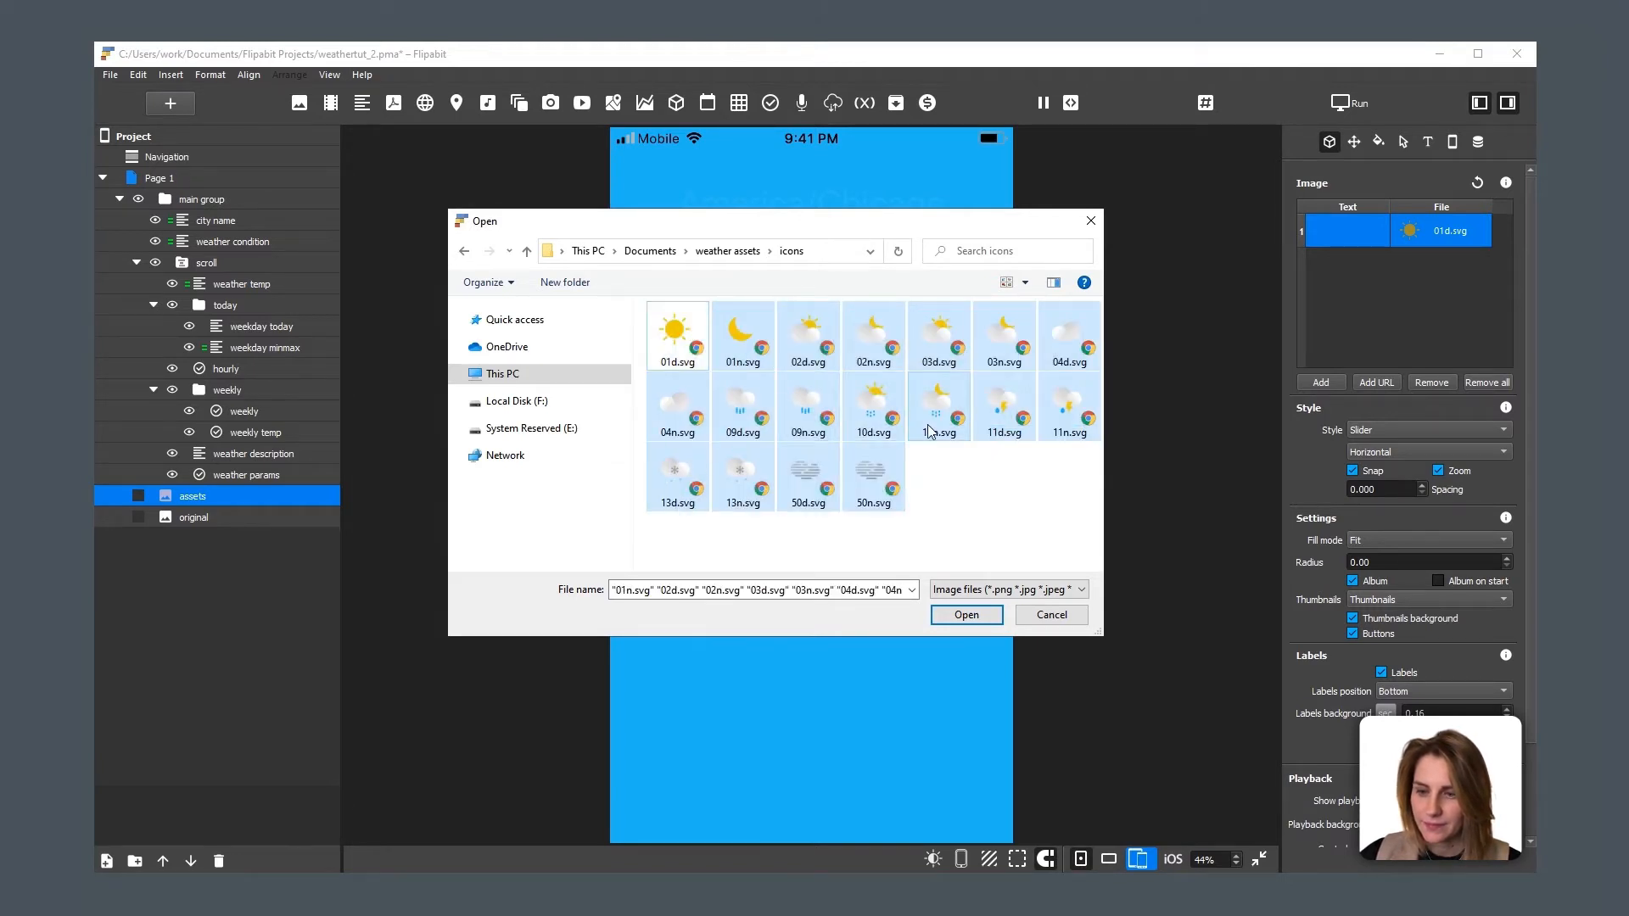
left_click(973, 618)
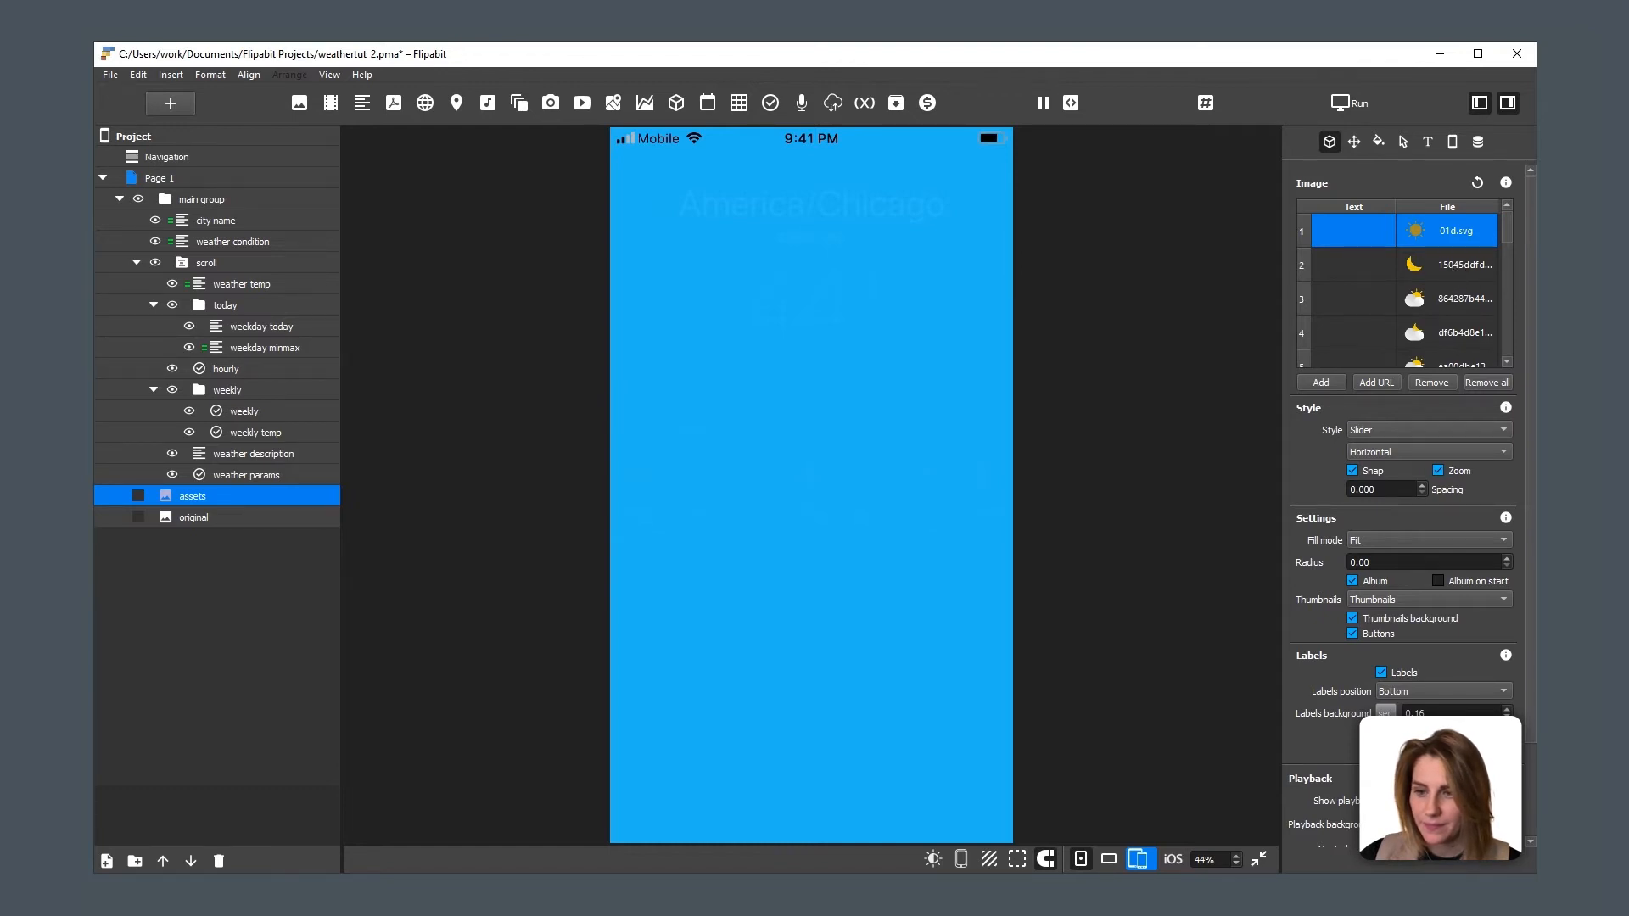
Step: Rename the second image in the assets widget to 01n, taking the name from the moon icon in the weather assets icons folder
left_click(1510, 162)
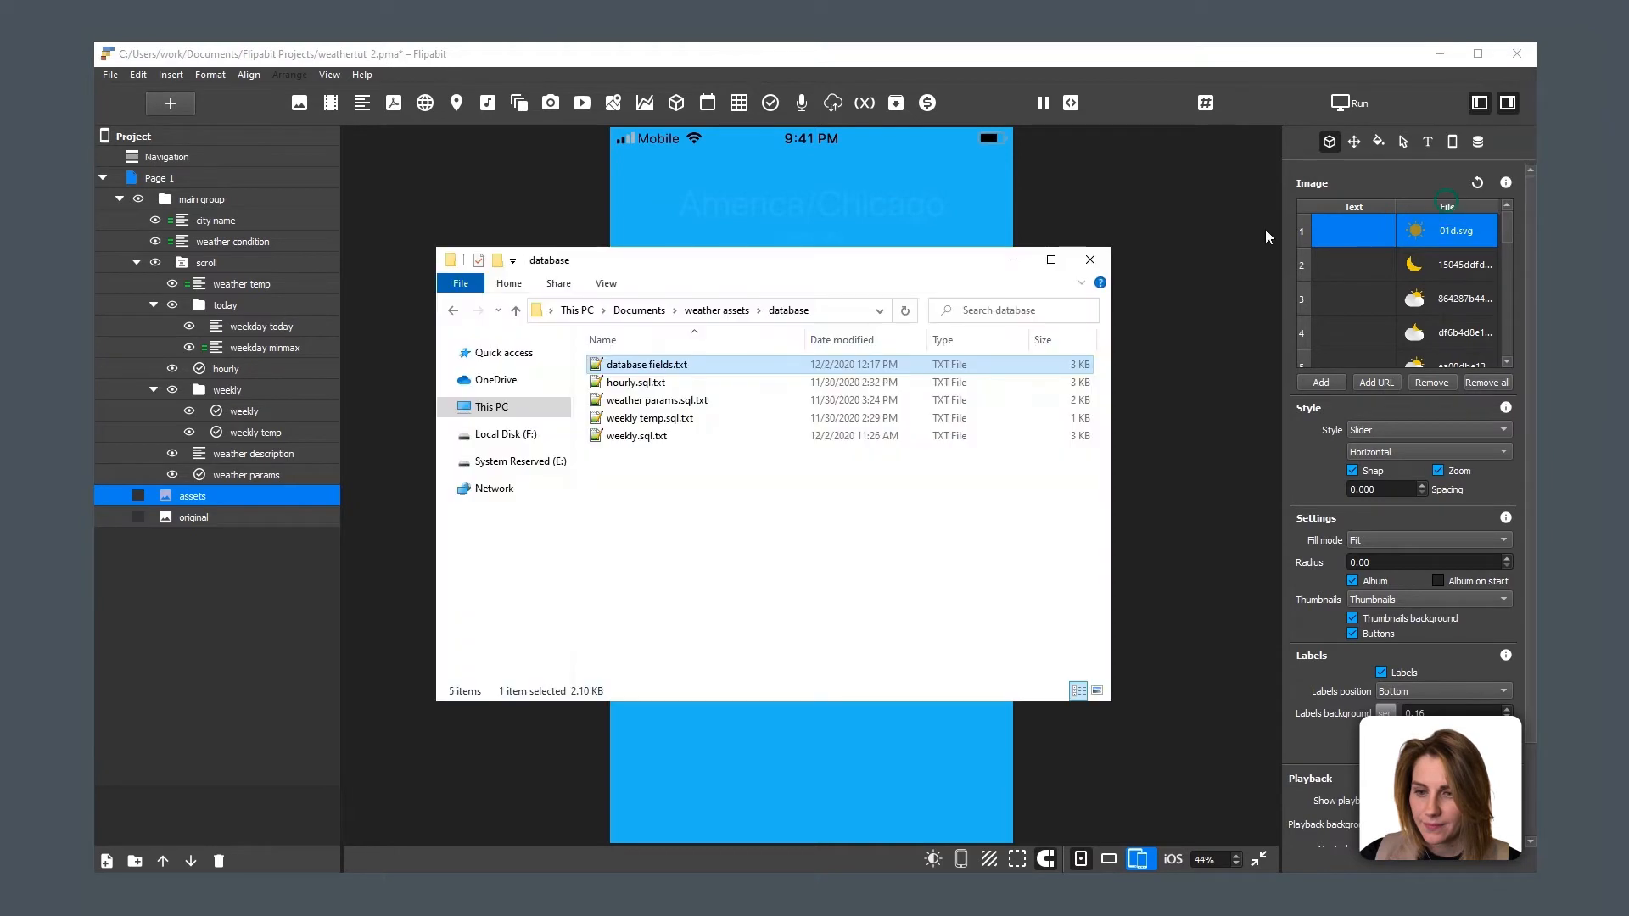
left_click(709, 311)
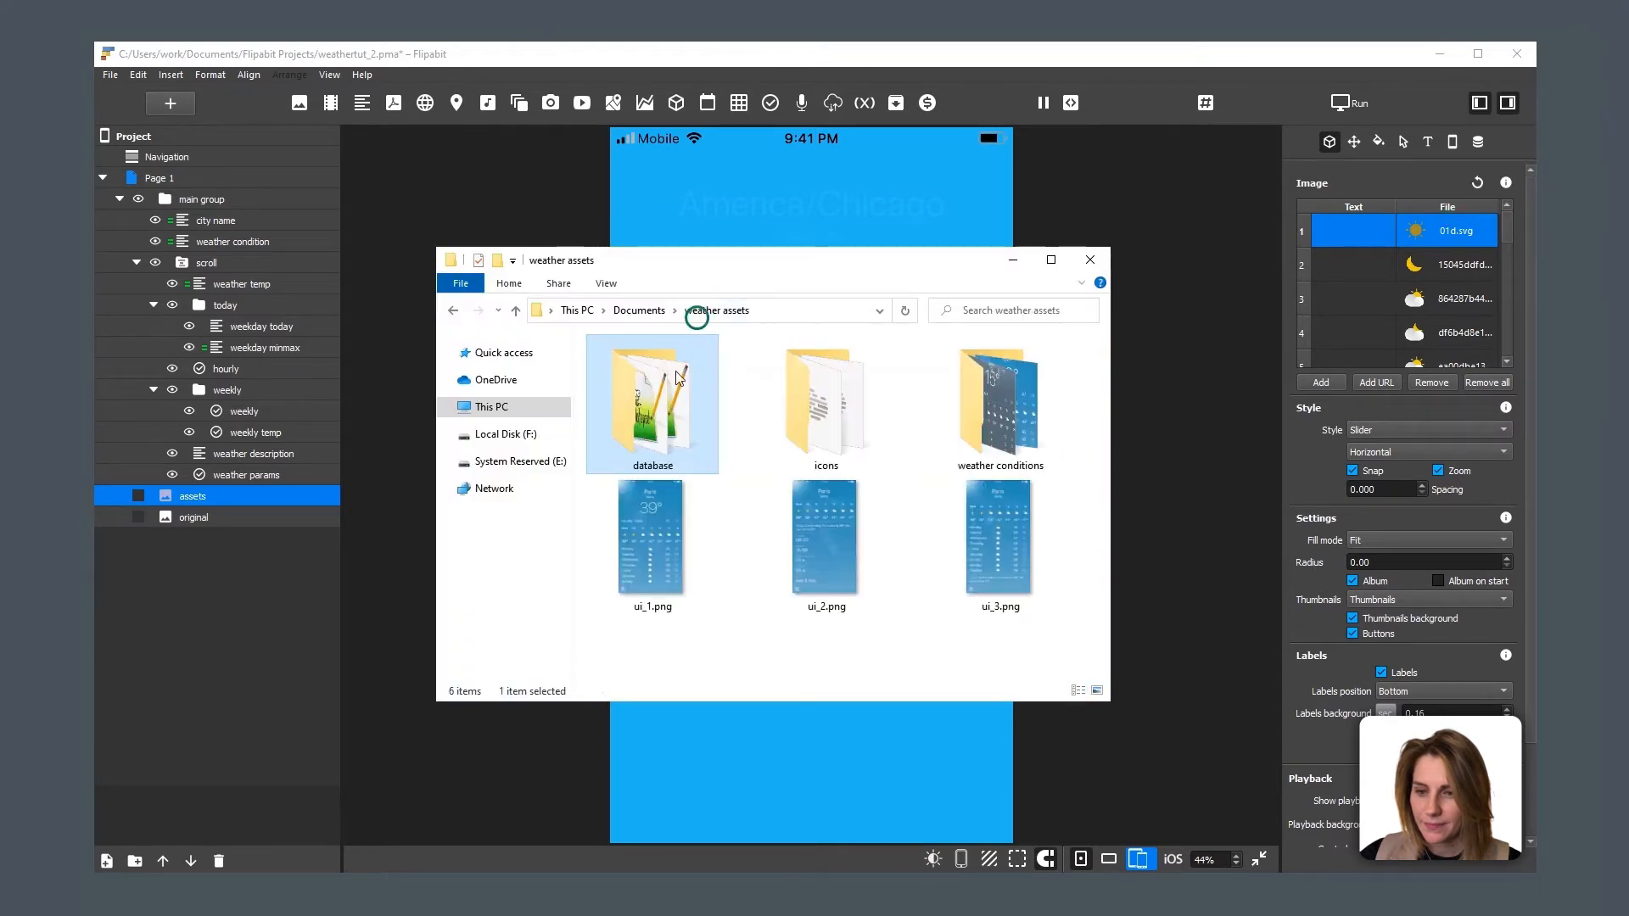
double_click(817, 409)
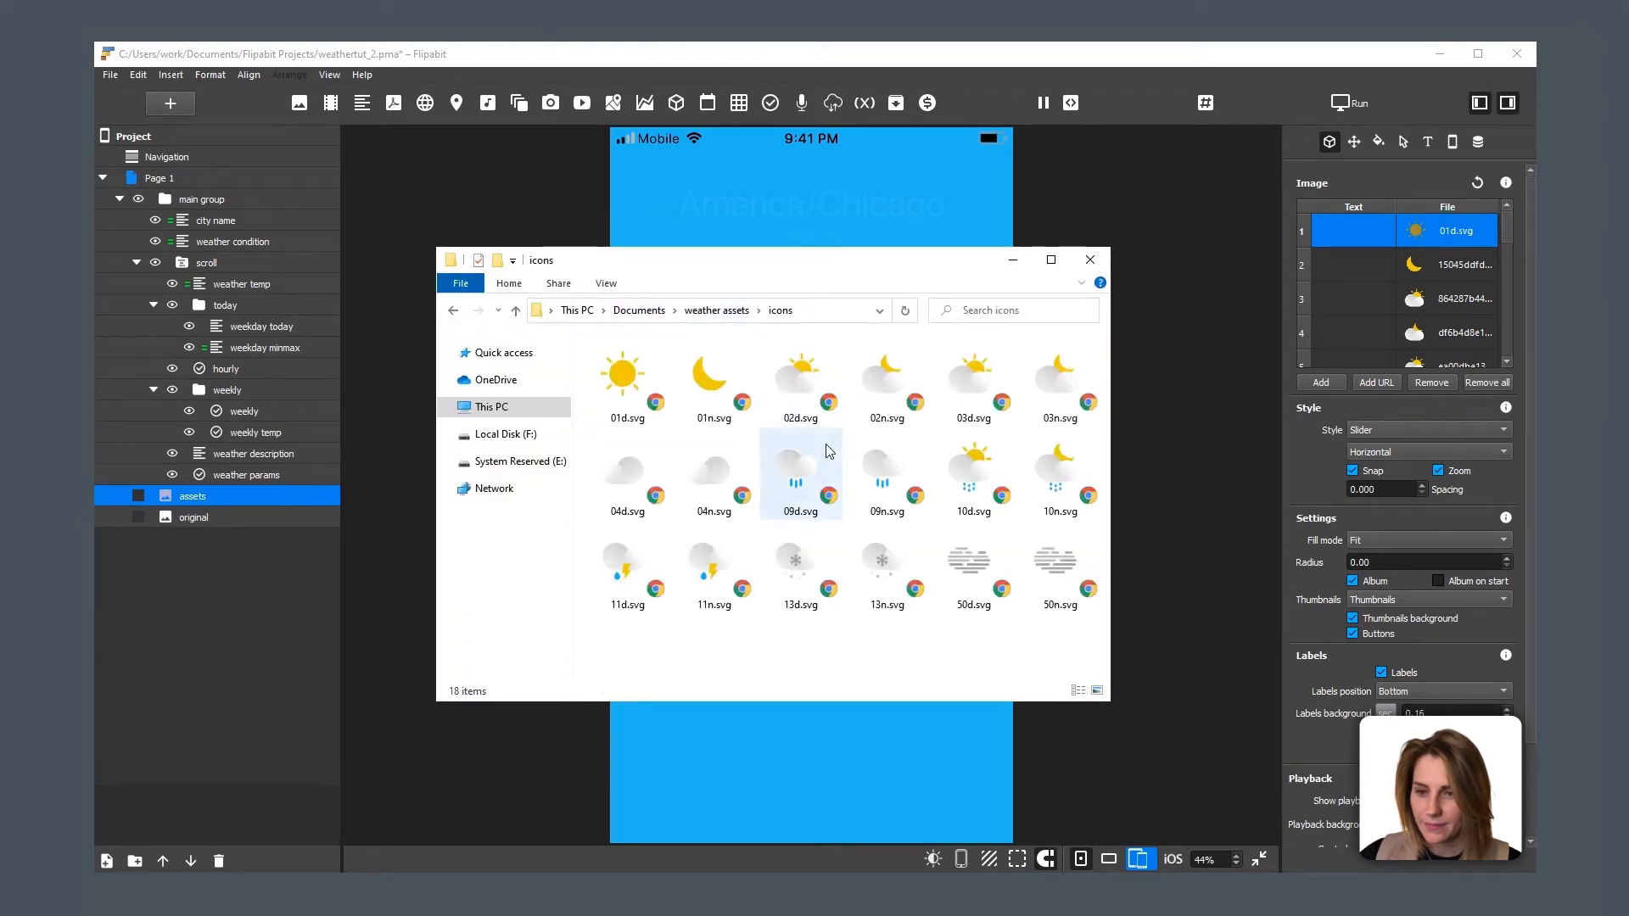
left_click(716, 390)
key("F2")
key("ctrl+c")
left_click(1463, 262)
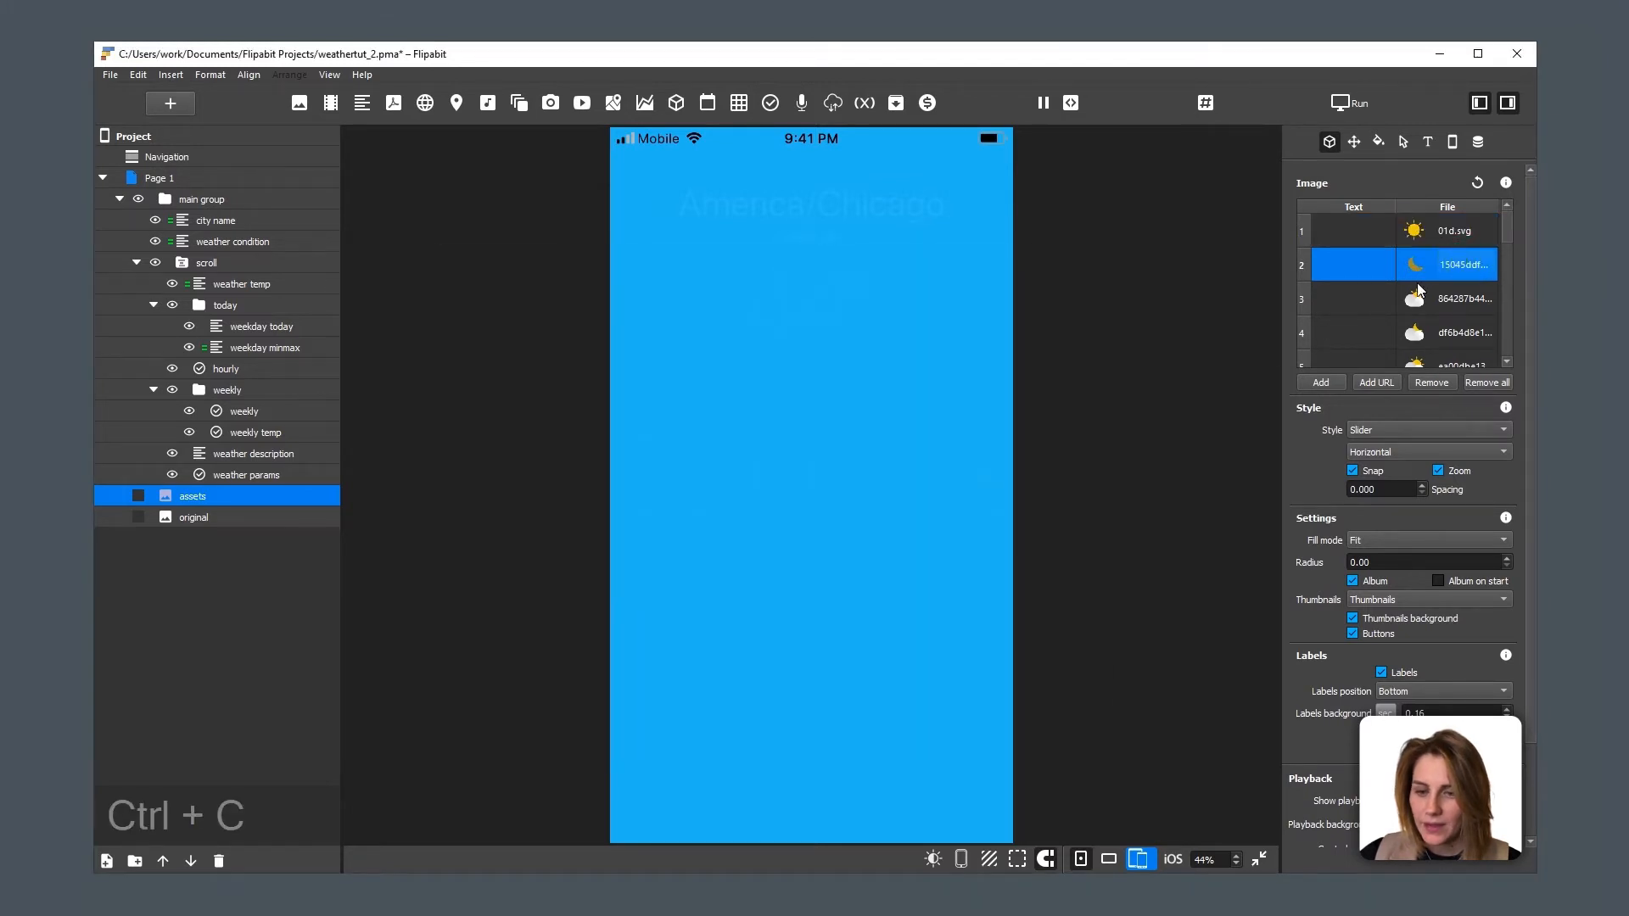
right_click(1460, 264)
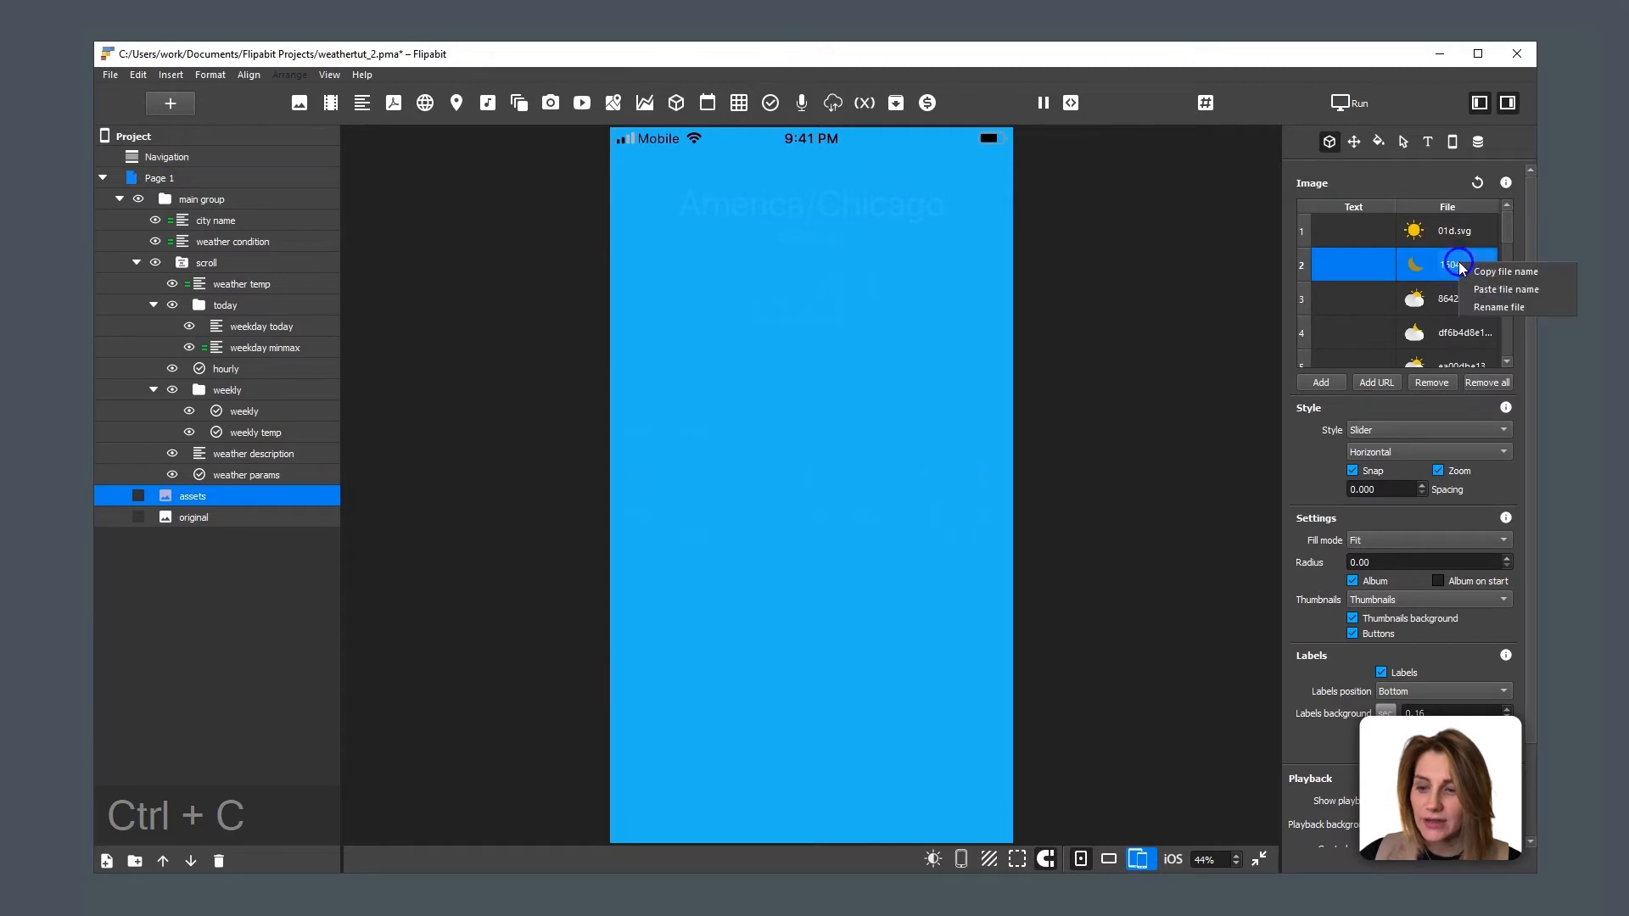
left_click(1491, 306)
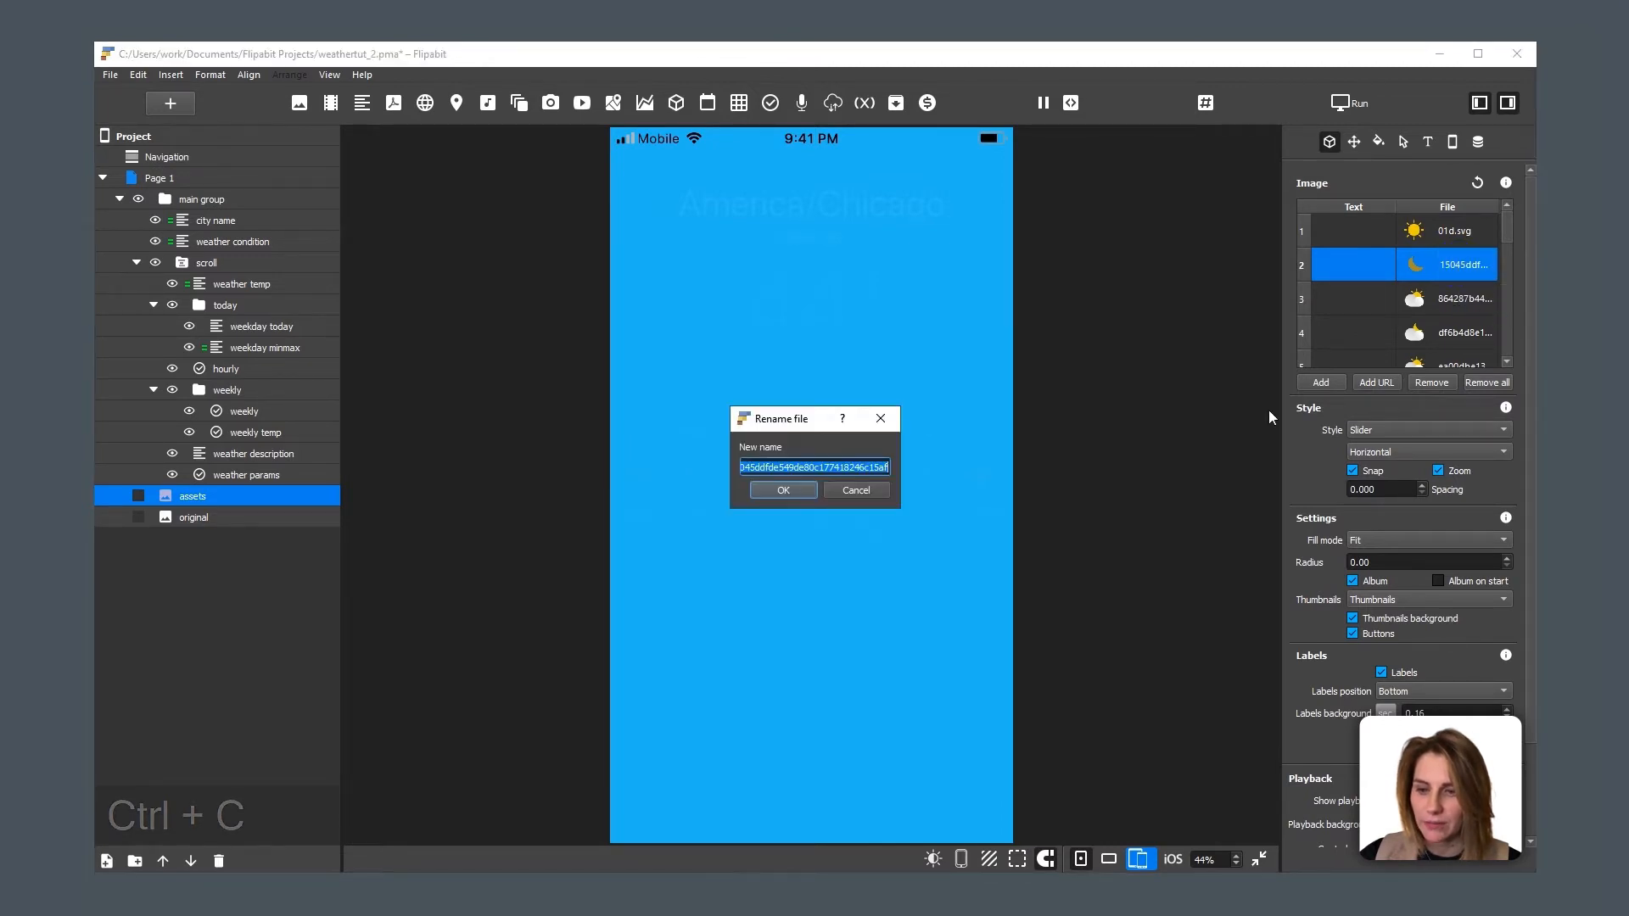
key("ctrl+v")
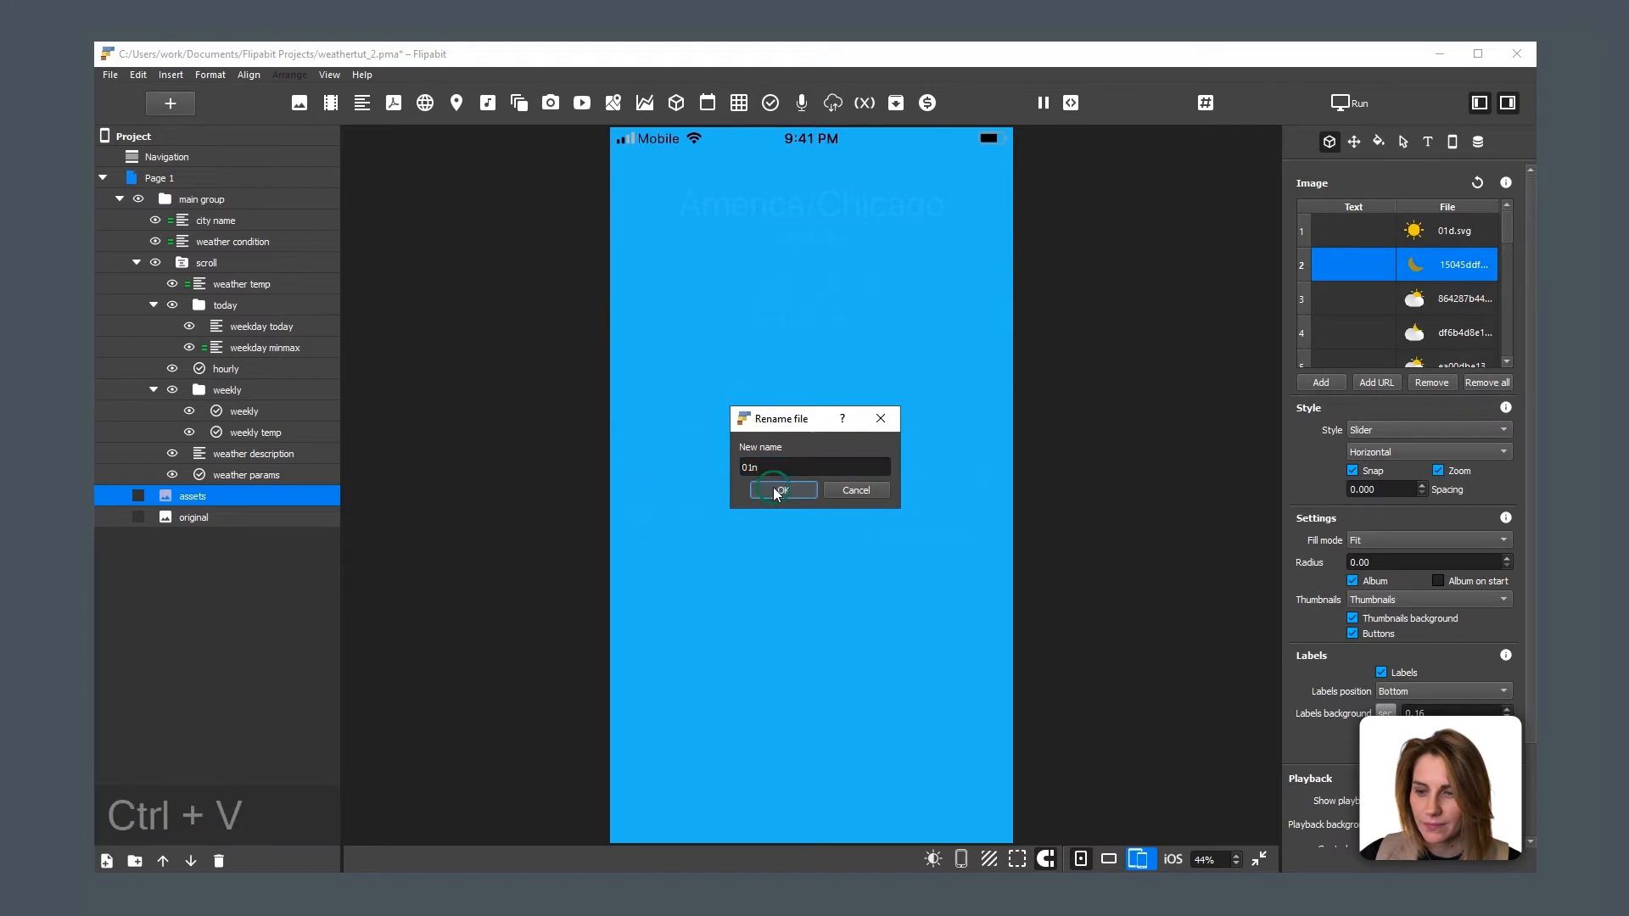
left_click(774, 491)
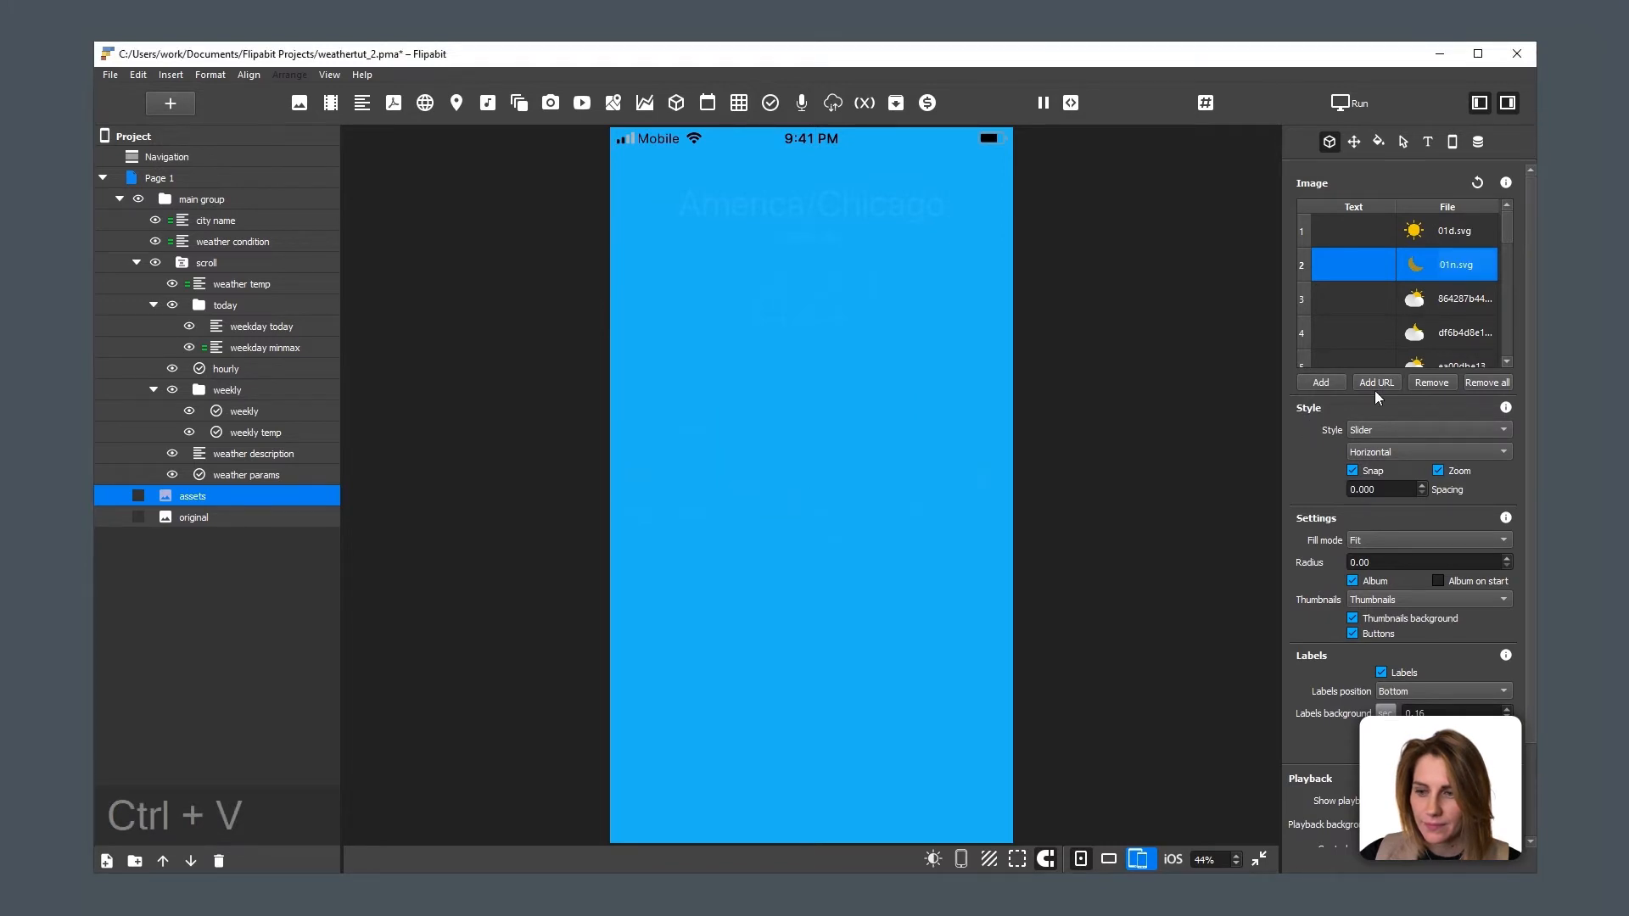
Step: Rename the third assets image to 02d, copying the name of the matching file in the icons folder
key("alt+Tab")
left_click(828, 382)
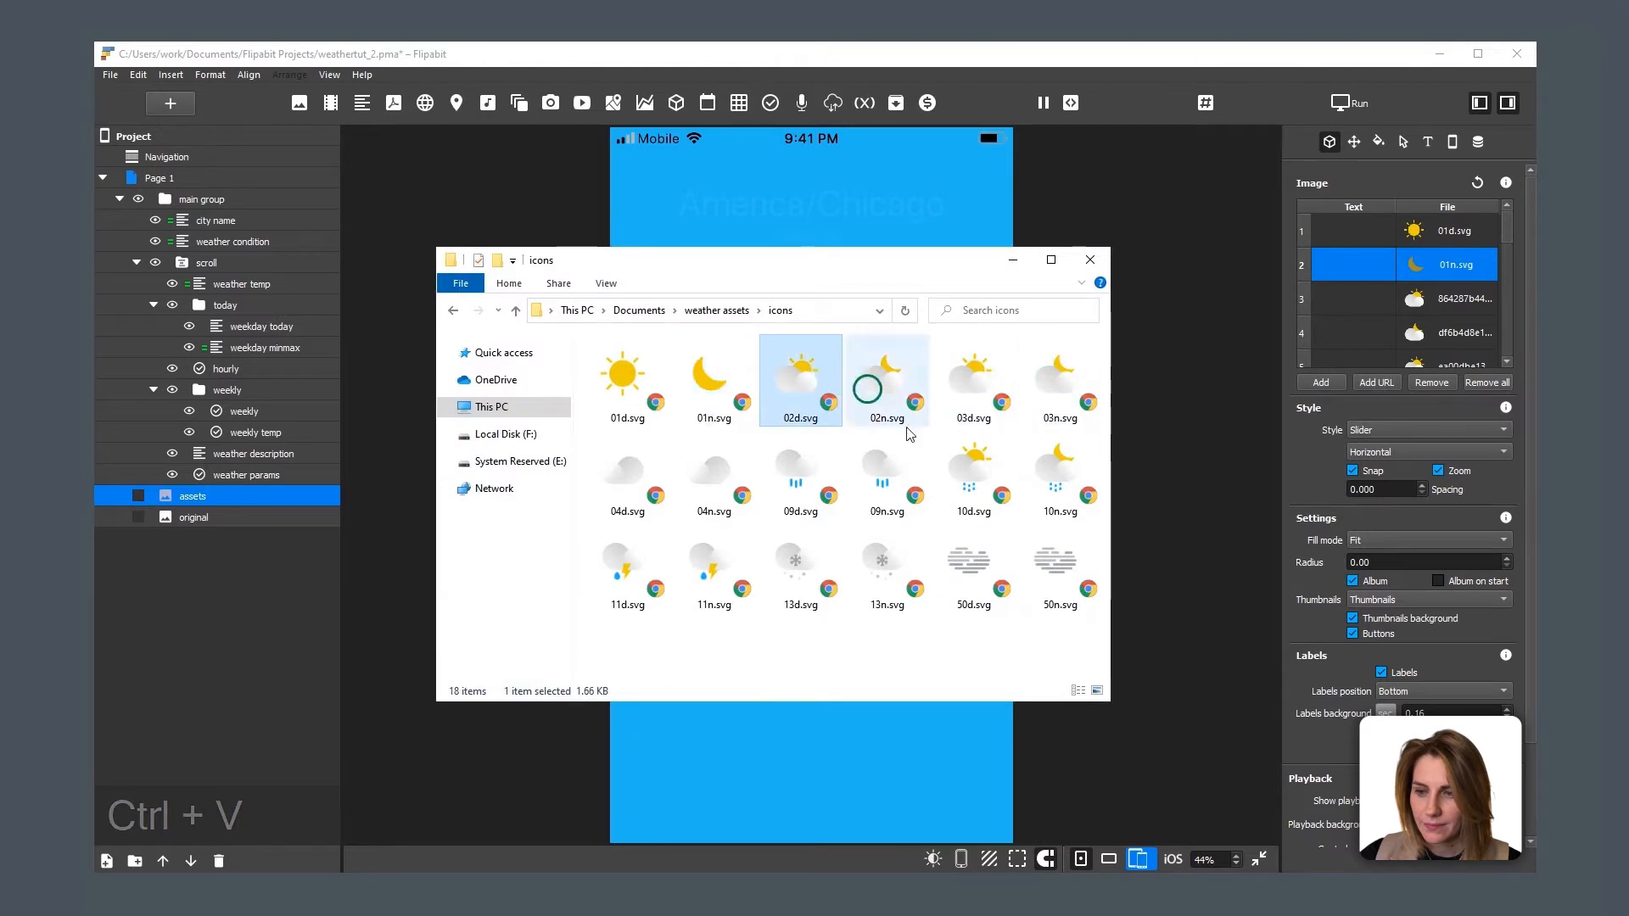
key("F2")
key("ctrl+c")
left_click(1450, 298)
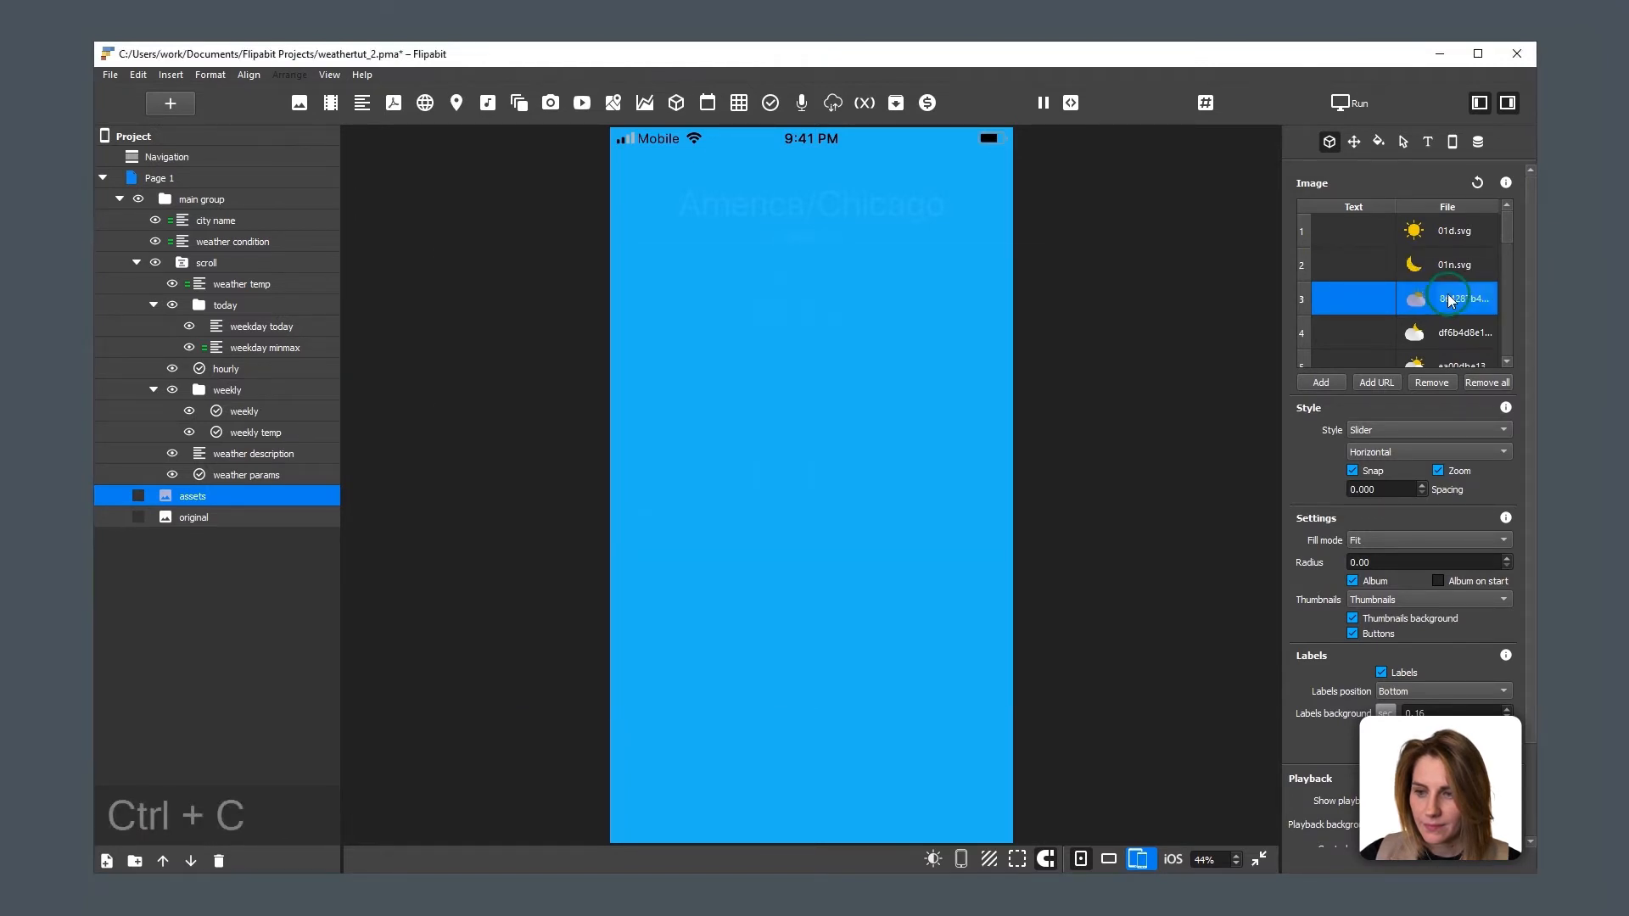
right_click(1448, 295)
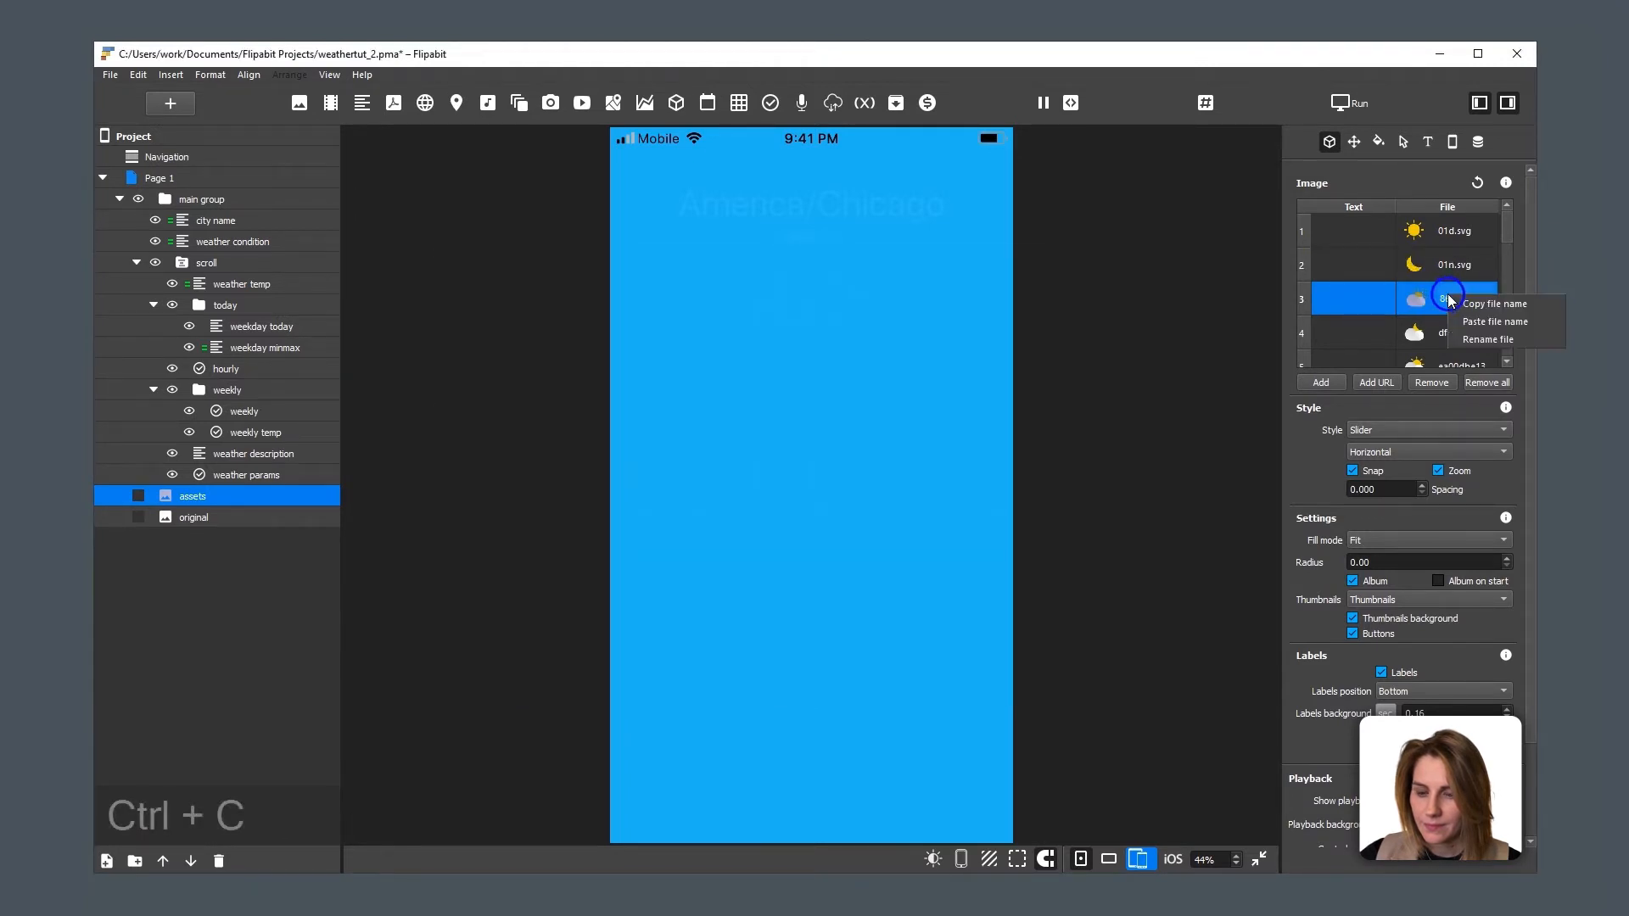
left_click(1468, 337)
key("ctrl+v")
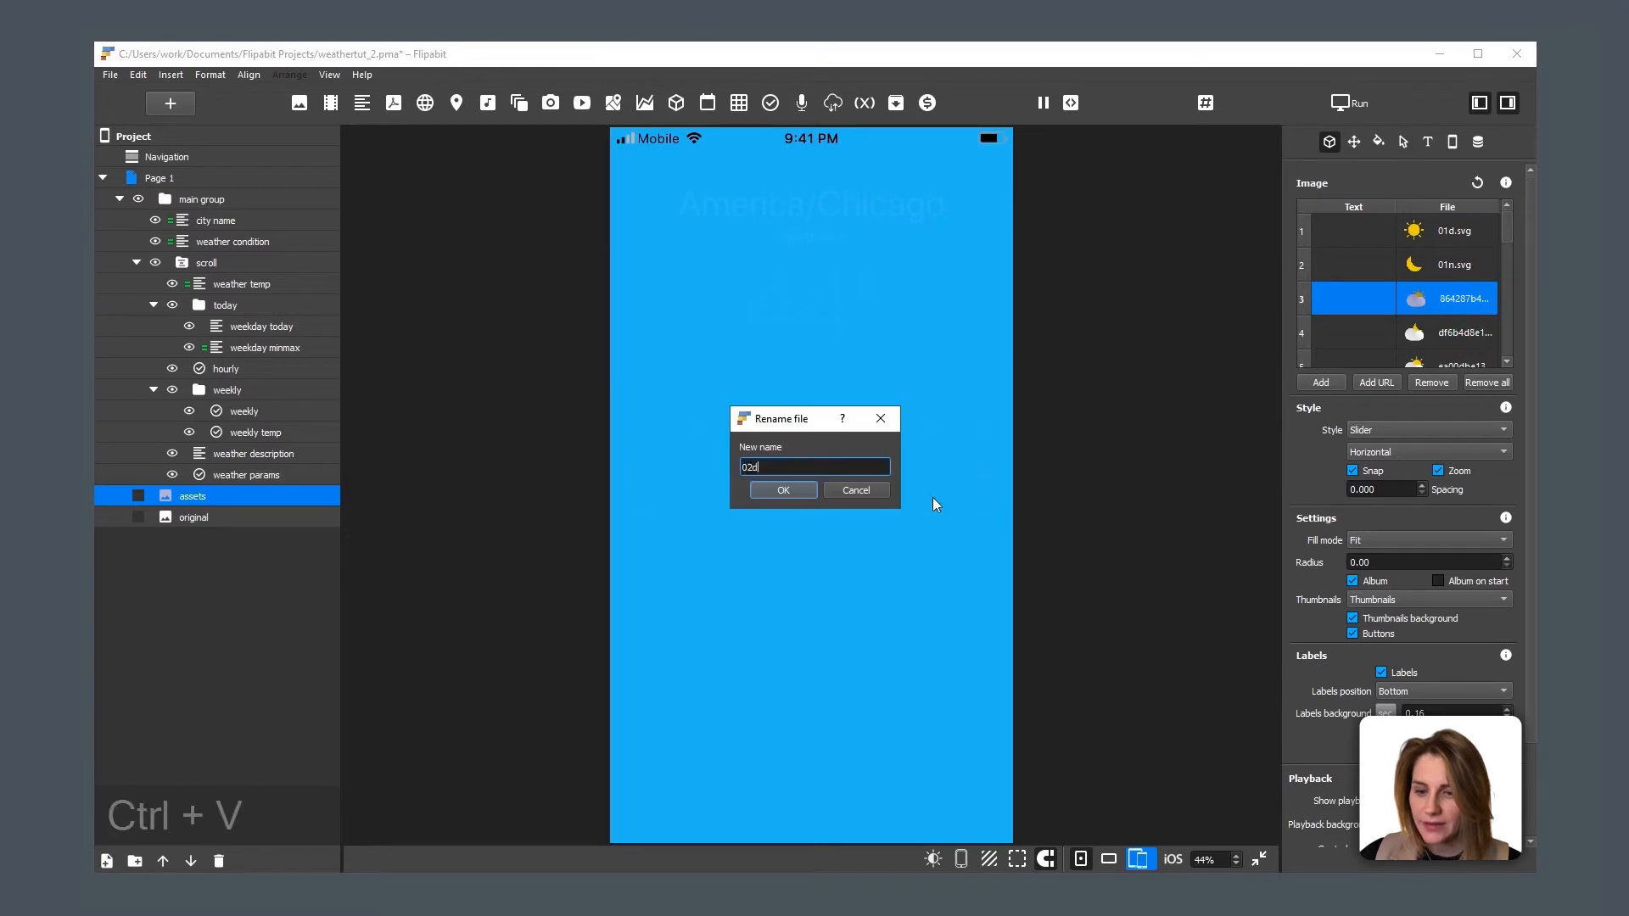
left_click(767, 485)
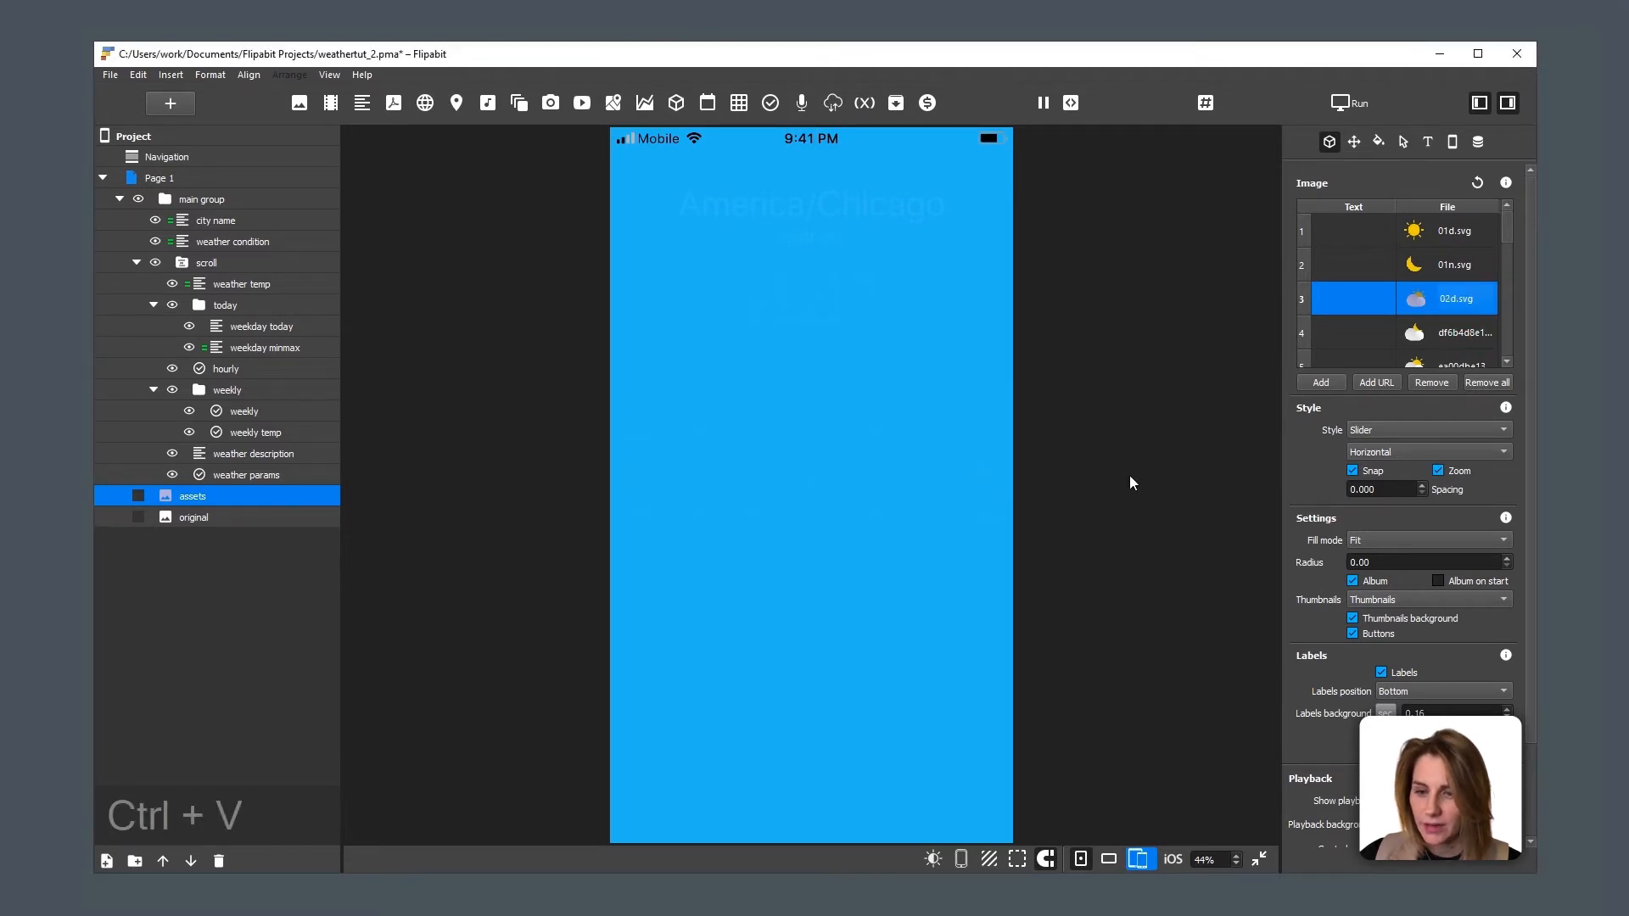
Step: Rename the fourth assets image to 02n, reusing the copied name with its final letter changed to n
right_click(1452, 331)
left_click(1473, 373)
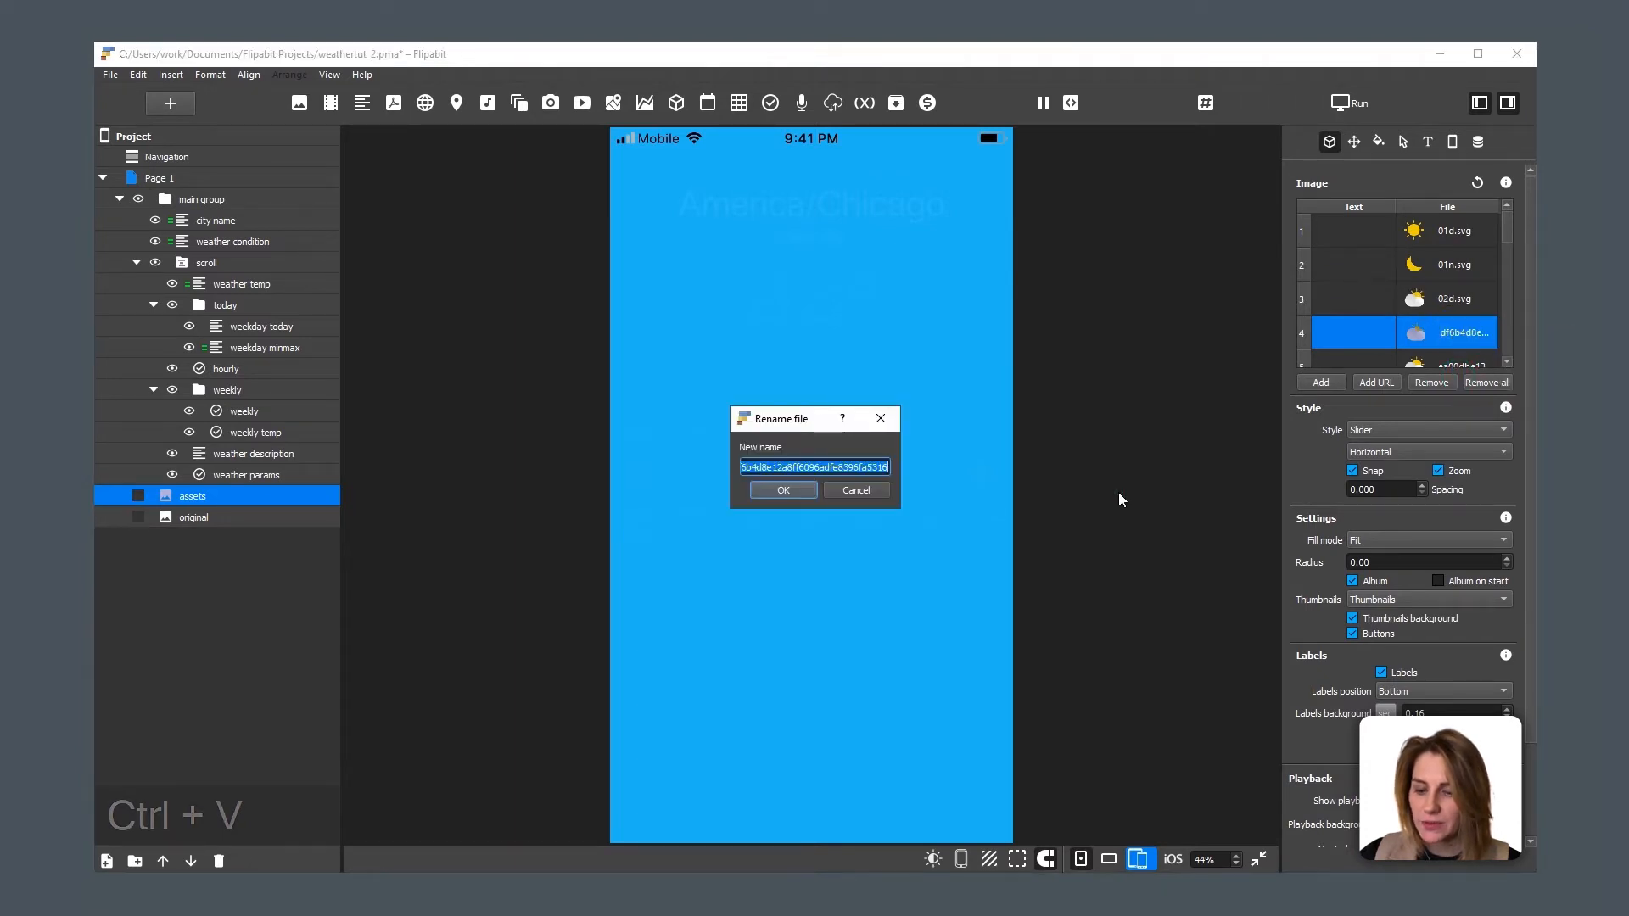
key("ctrl+v")
key("BackSpace")
type("n")
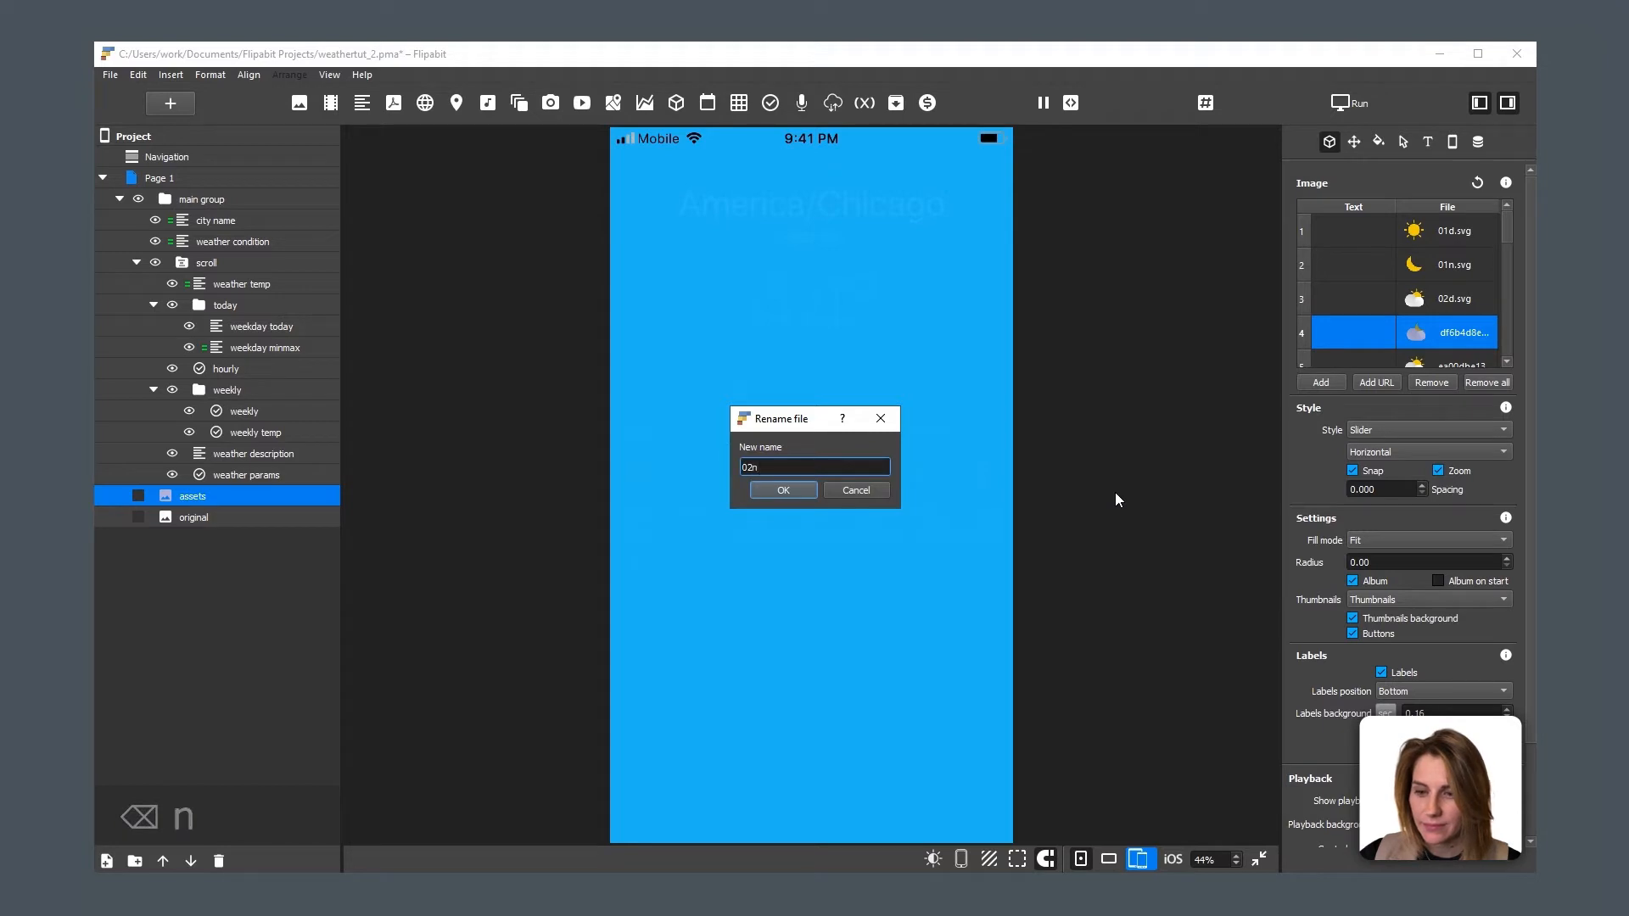
left_click(806, 489)
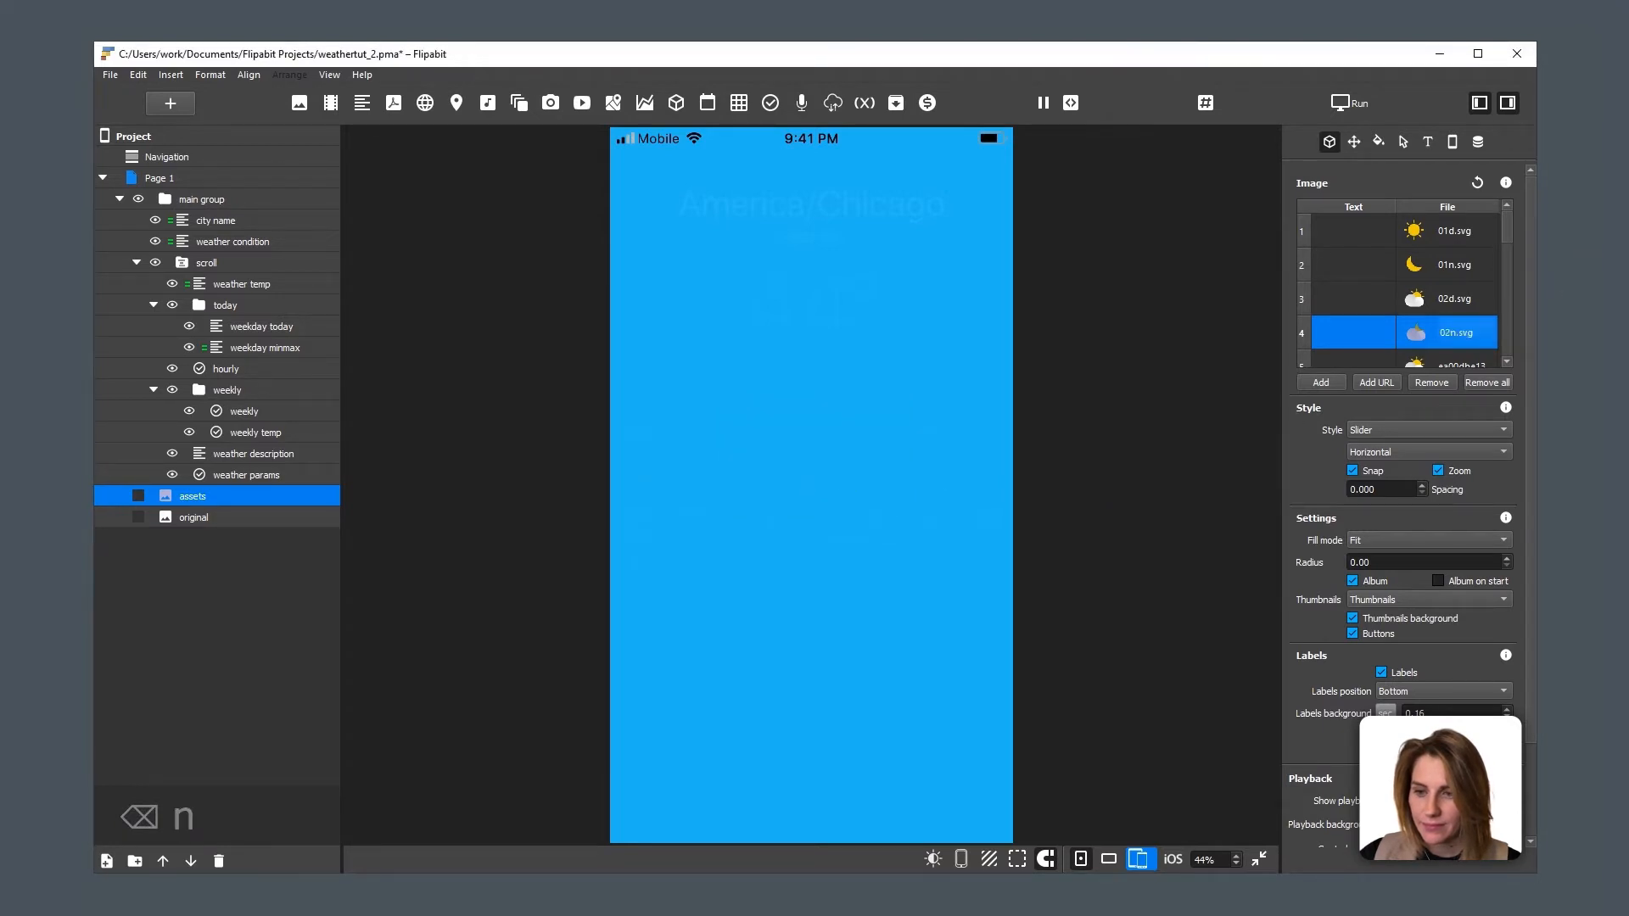
Step: Rename the fifth assets image to 03d, copying the name of the matching file in the icons folder
key("alt+Tab")
key("F2")
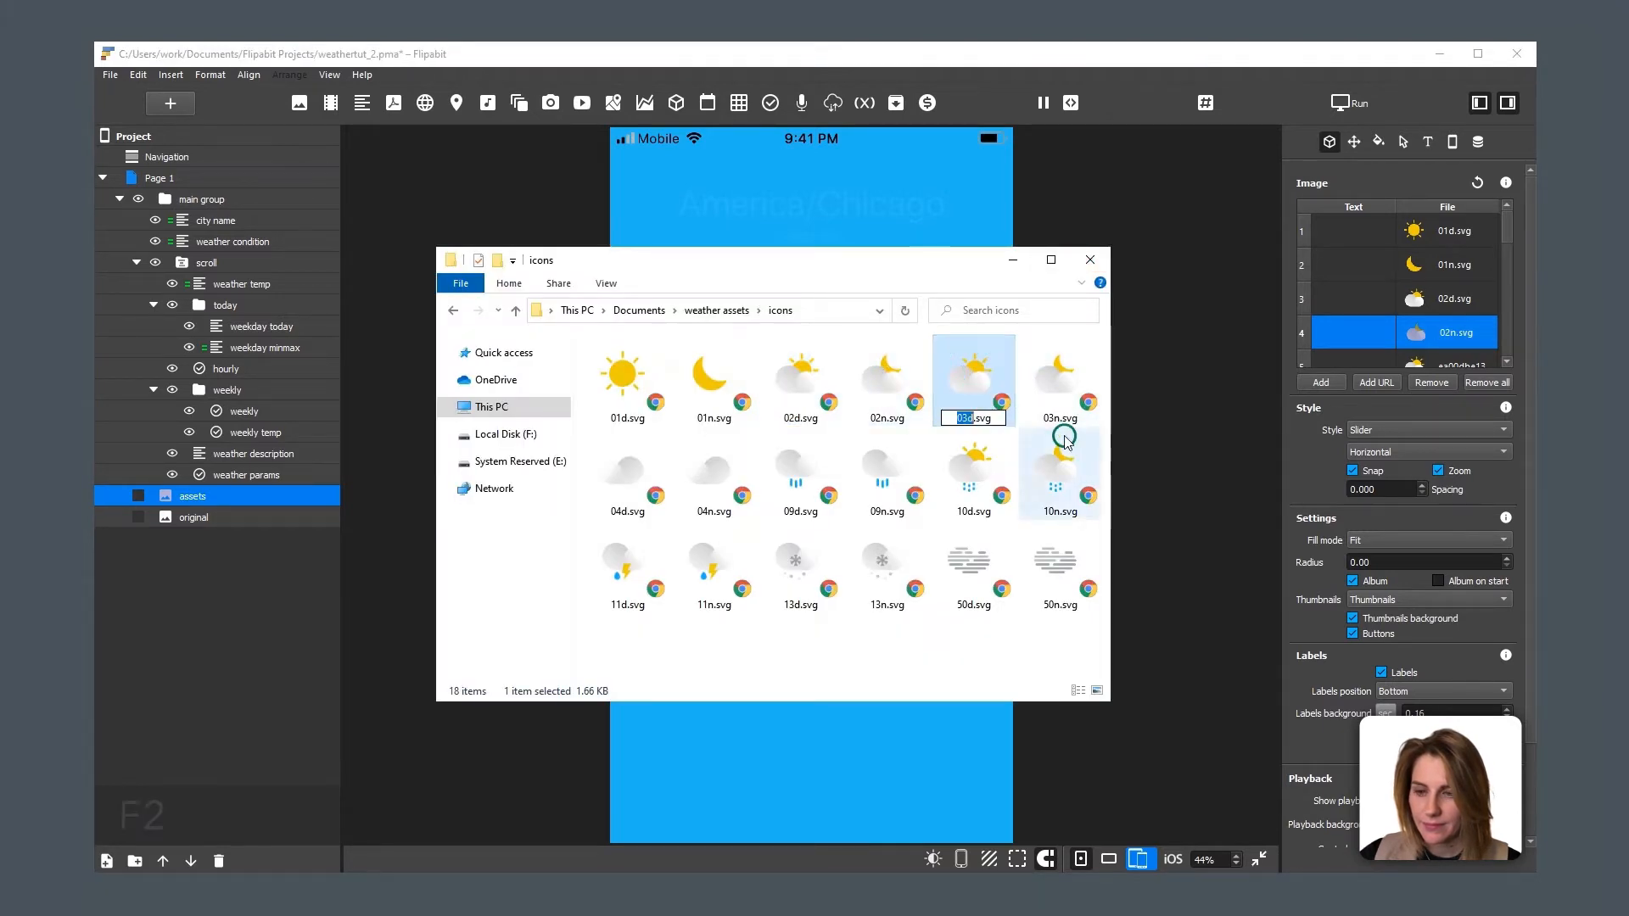
key("ctrl+c")
left_click(1443, 334)
scroll(1443, 334, "down", 1)
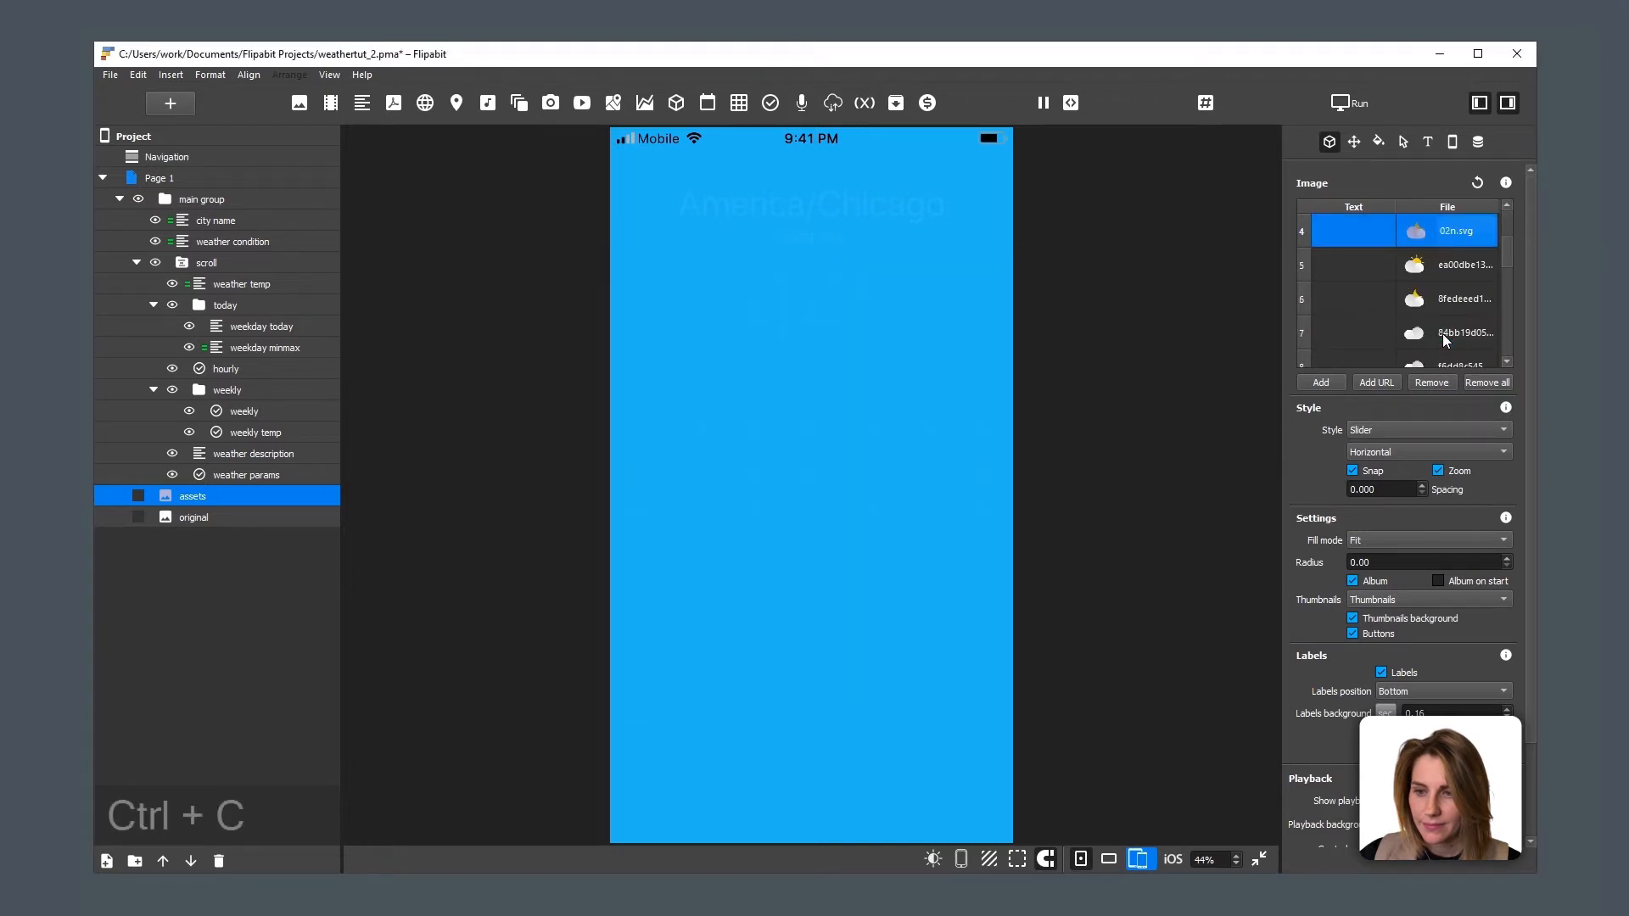
right_click(1445, 263)
left_click(1473, 298)
key("ctrl+v")
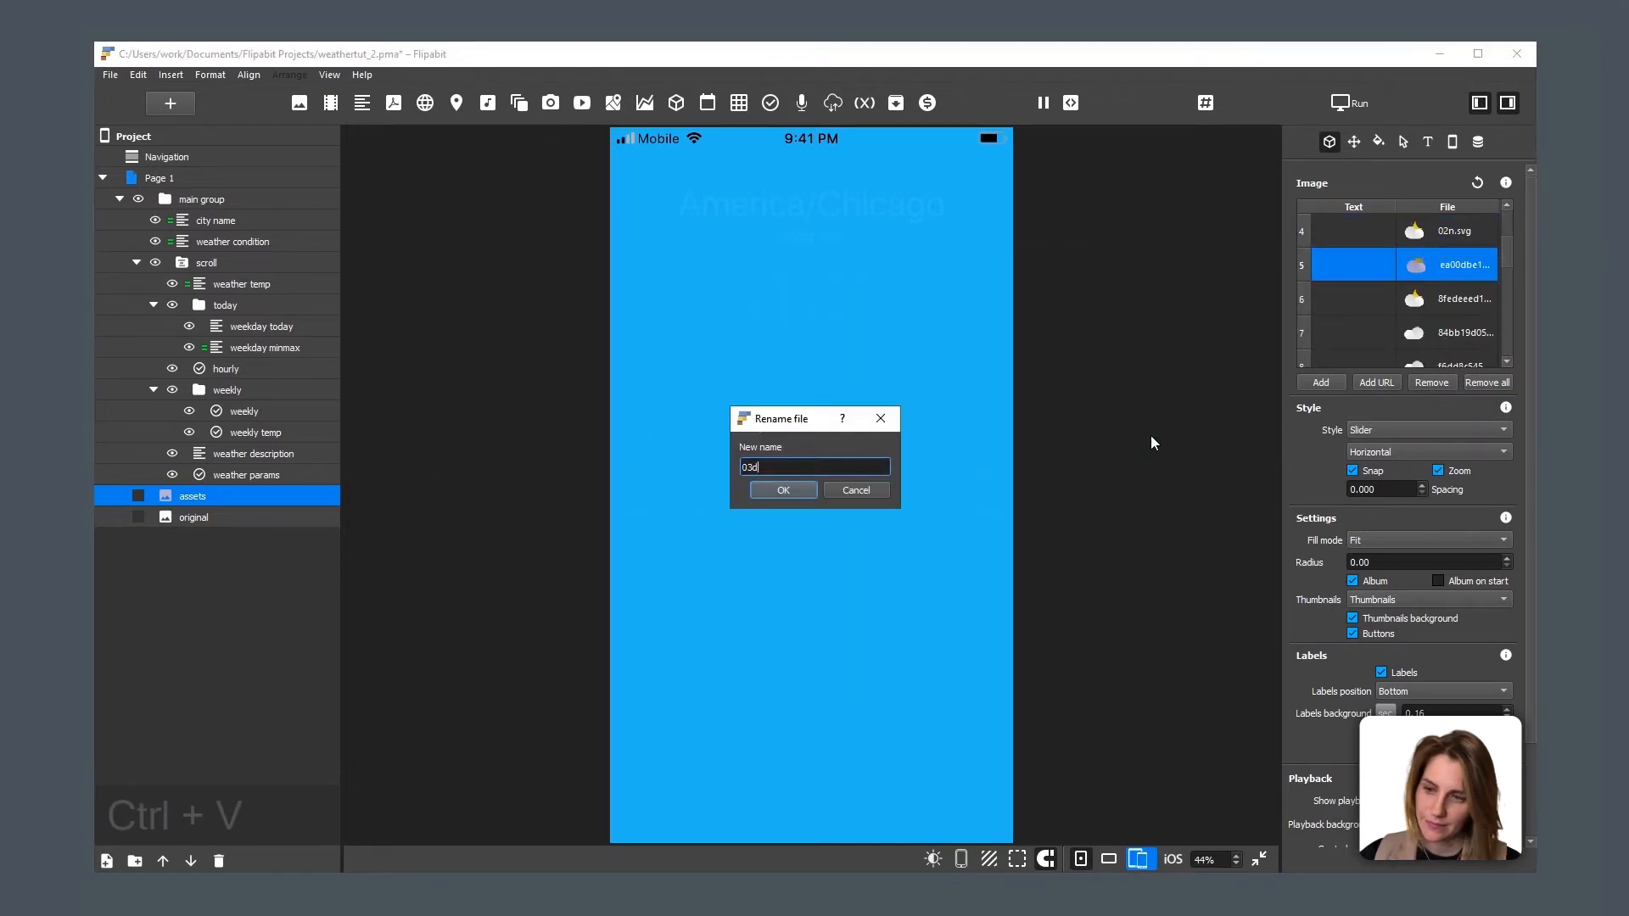
key("Return")
Step: Rename the sixth assets image to 03n, reusing the copied name with its final letter changed to n
right_click(1452, 302)
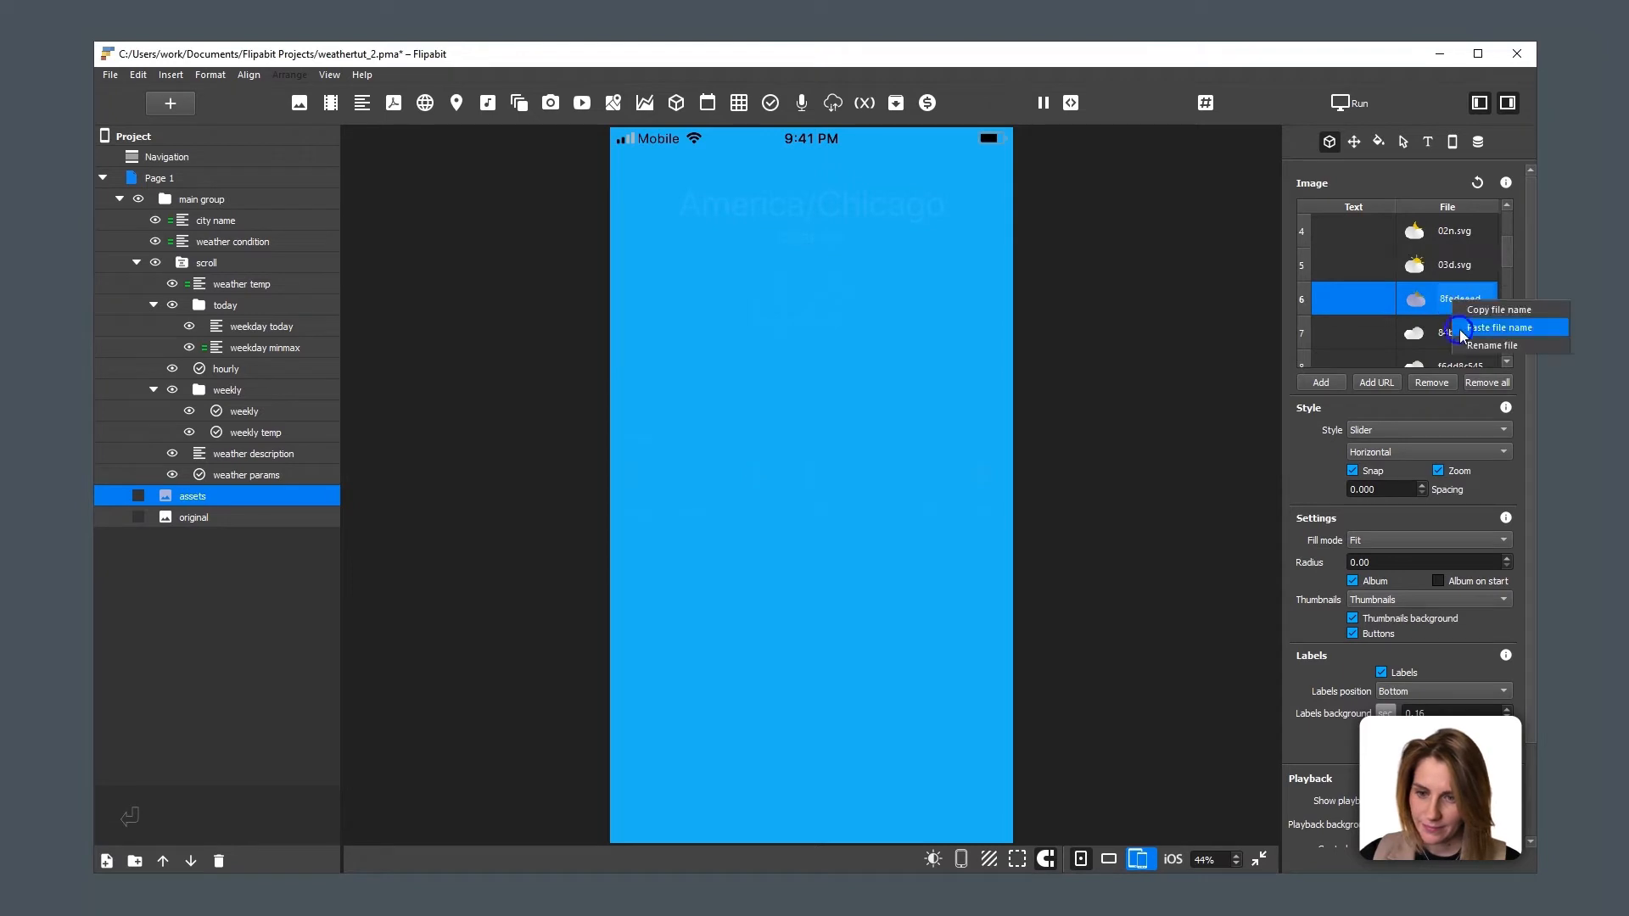
left_click(1463, 342)
key("ctrl+v")
key("BackSpace")
type("n")
left_click(784, 491)
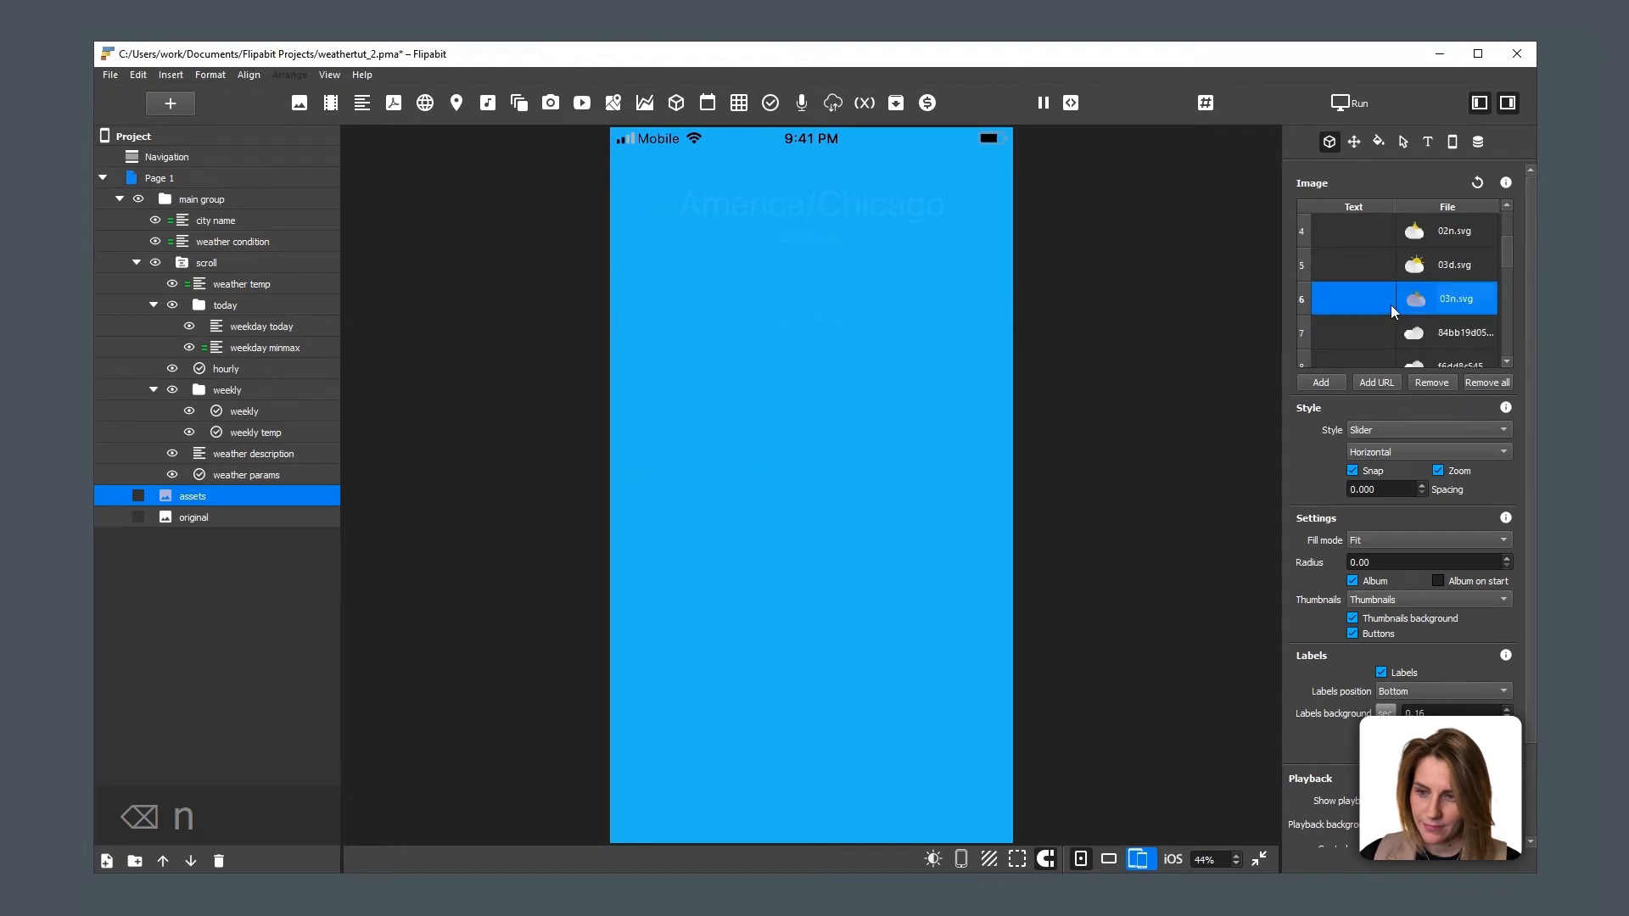
Step: Rename the seventh assets image to 04d, copying the name of the matching cloud file in the icons folder
left_click(1433, 332)
key("alt+Tab")
left_click(965, 428)
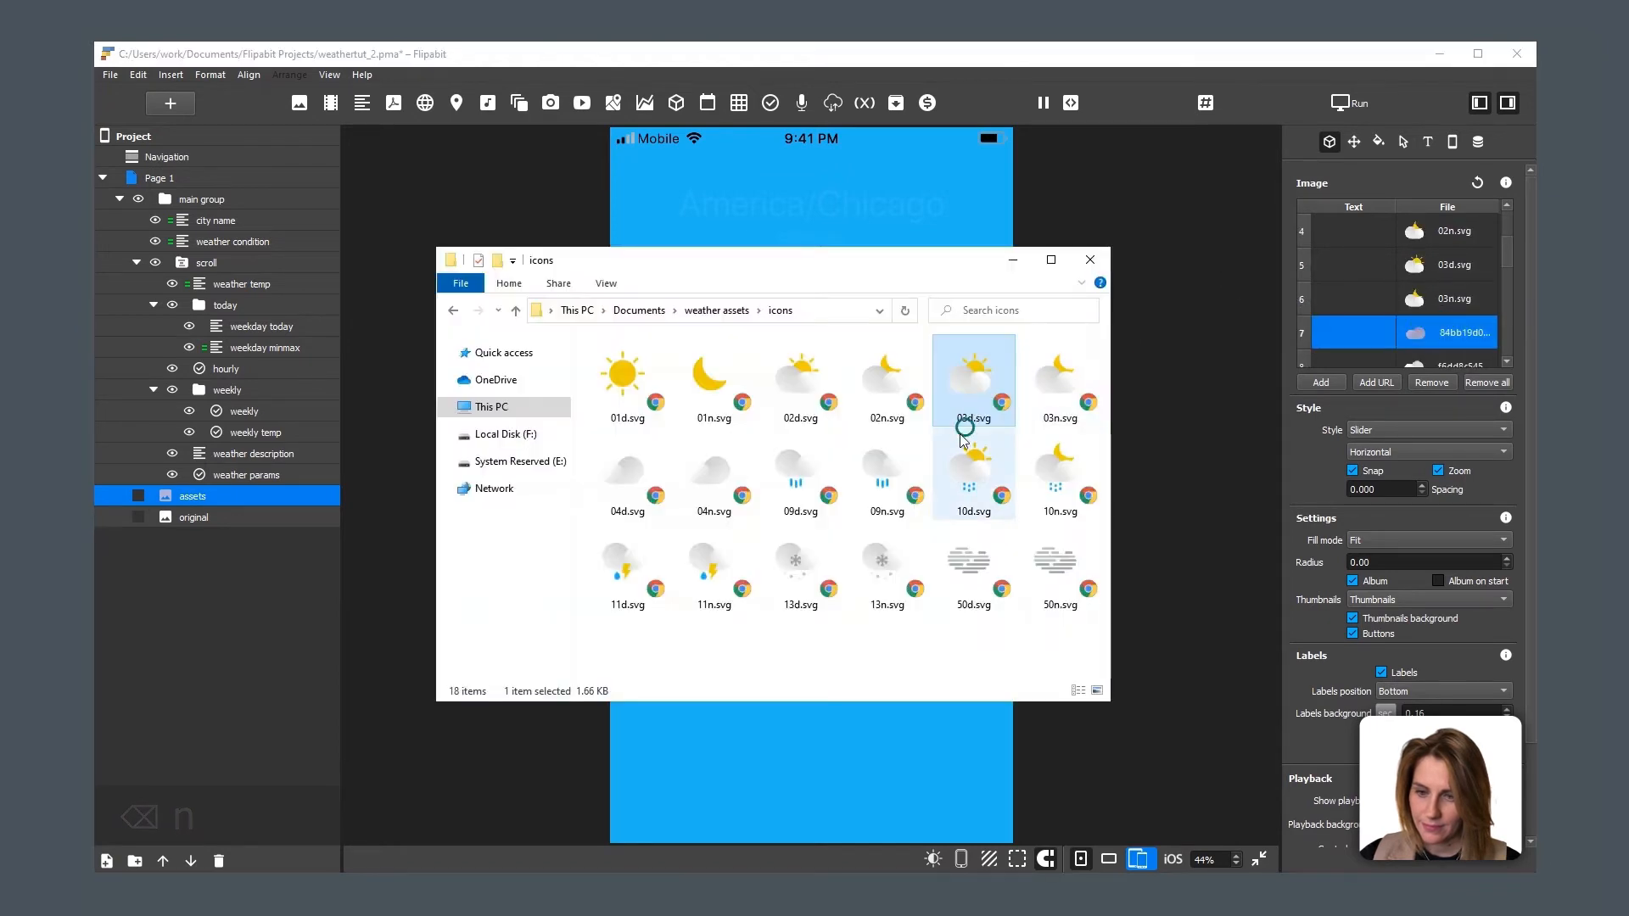
left_click(632, 475)
key("F2")
key("ctrl+c")
key("alt+Tab")
right_click(1453, 331)
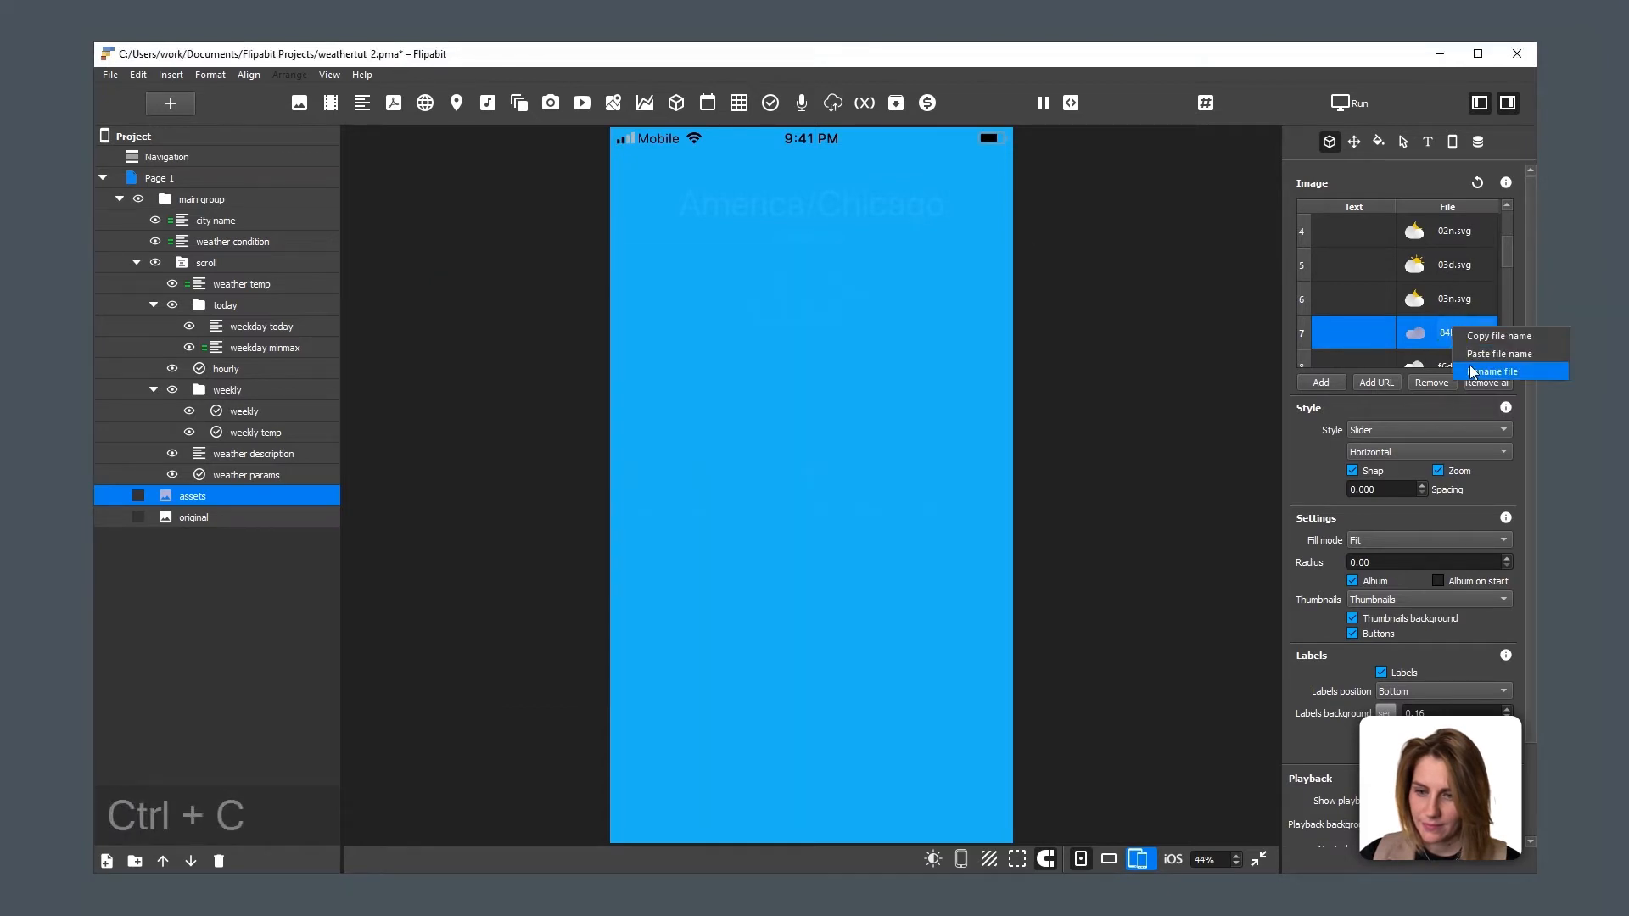
left_click(1473, 372)
key("ctrl+v")
key("Return")
Step: Rename the eighth assets image to 04n, reusing the copied name with its final letter changed to n
left_click(1434, 358)
right_click(1446, 333)
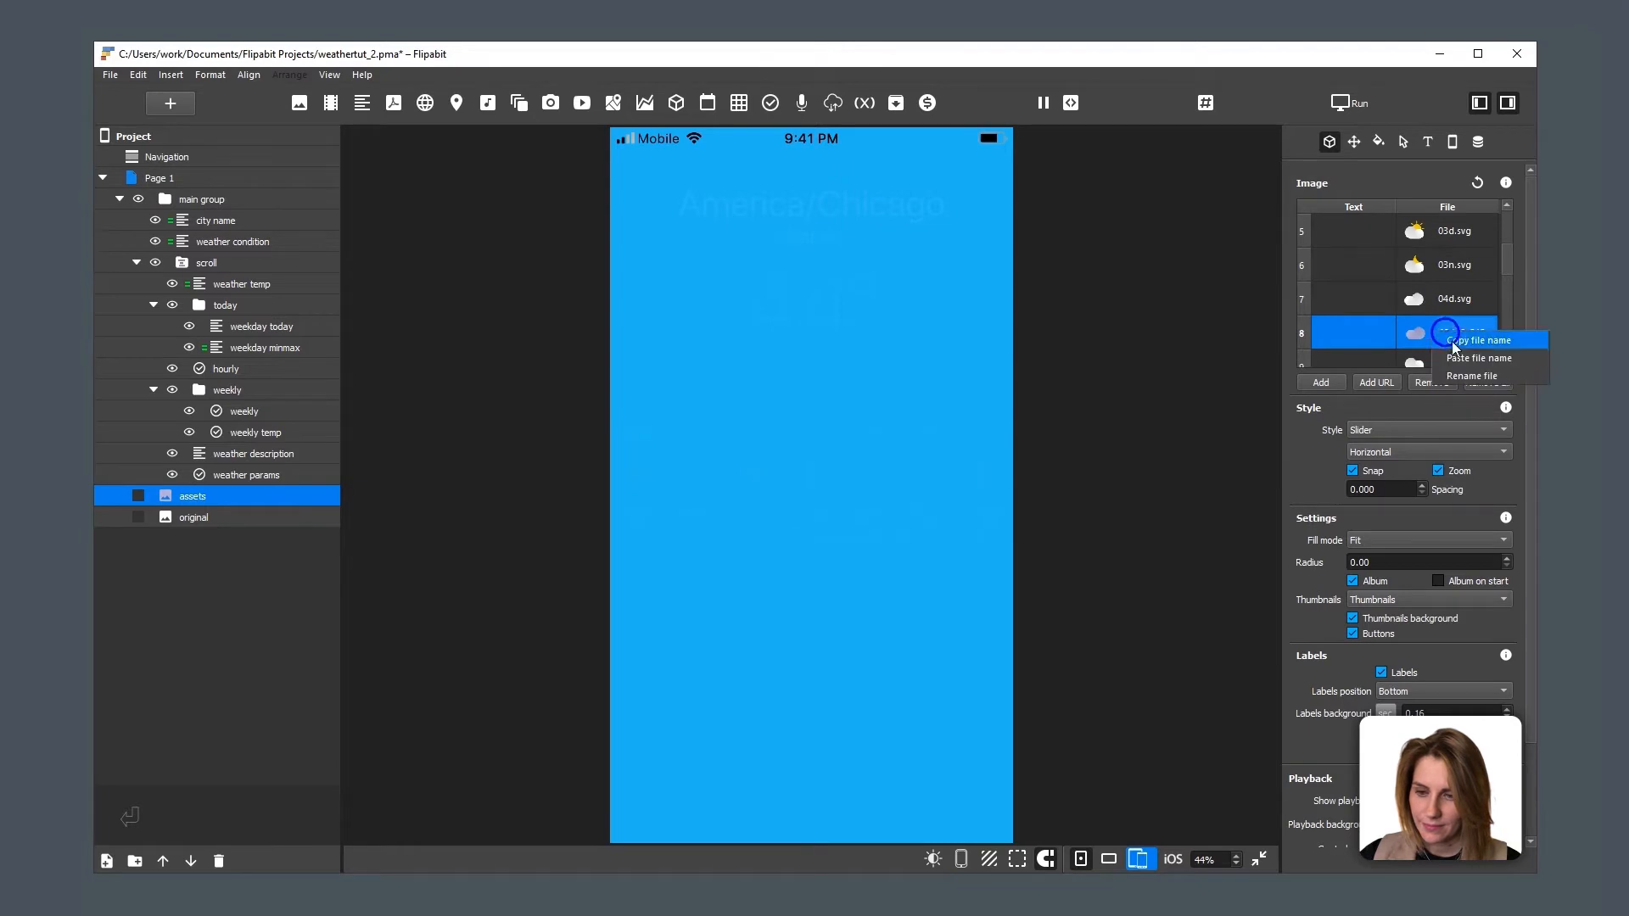
left_click(1455, 369)
key("ctrl+v")
key("BackSpace")
type("n")
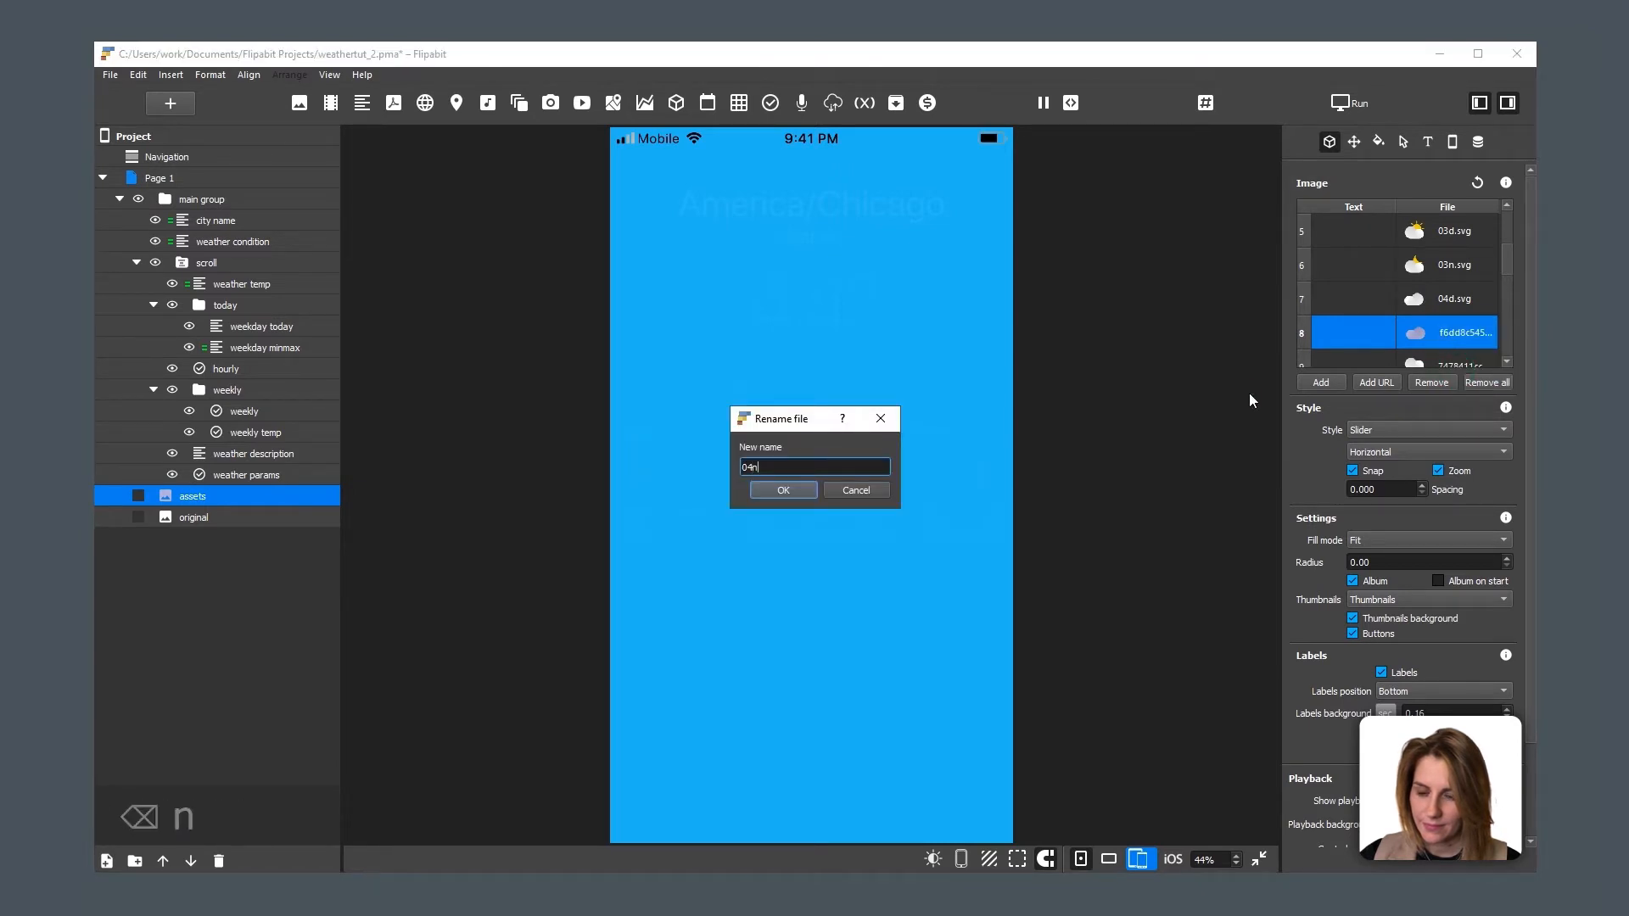
left_click(784, 490)
Step: Rename the ninth assets image to 09d, copying the name of the matching rain cloud file in the icons folder
left_click(1507, 363)
left_click(1507, 363)
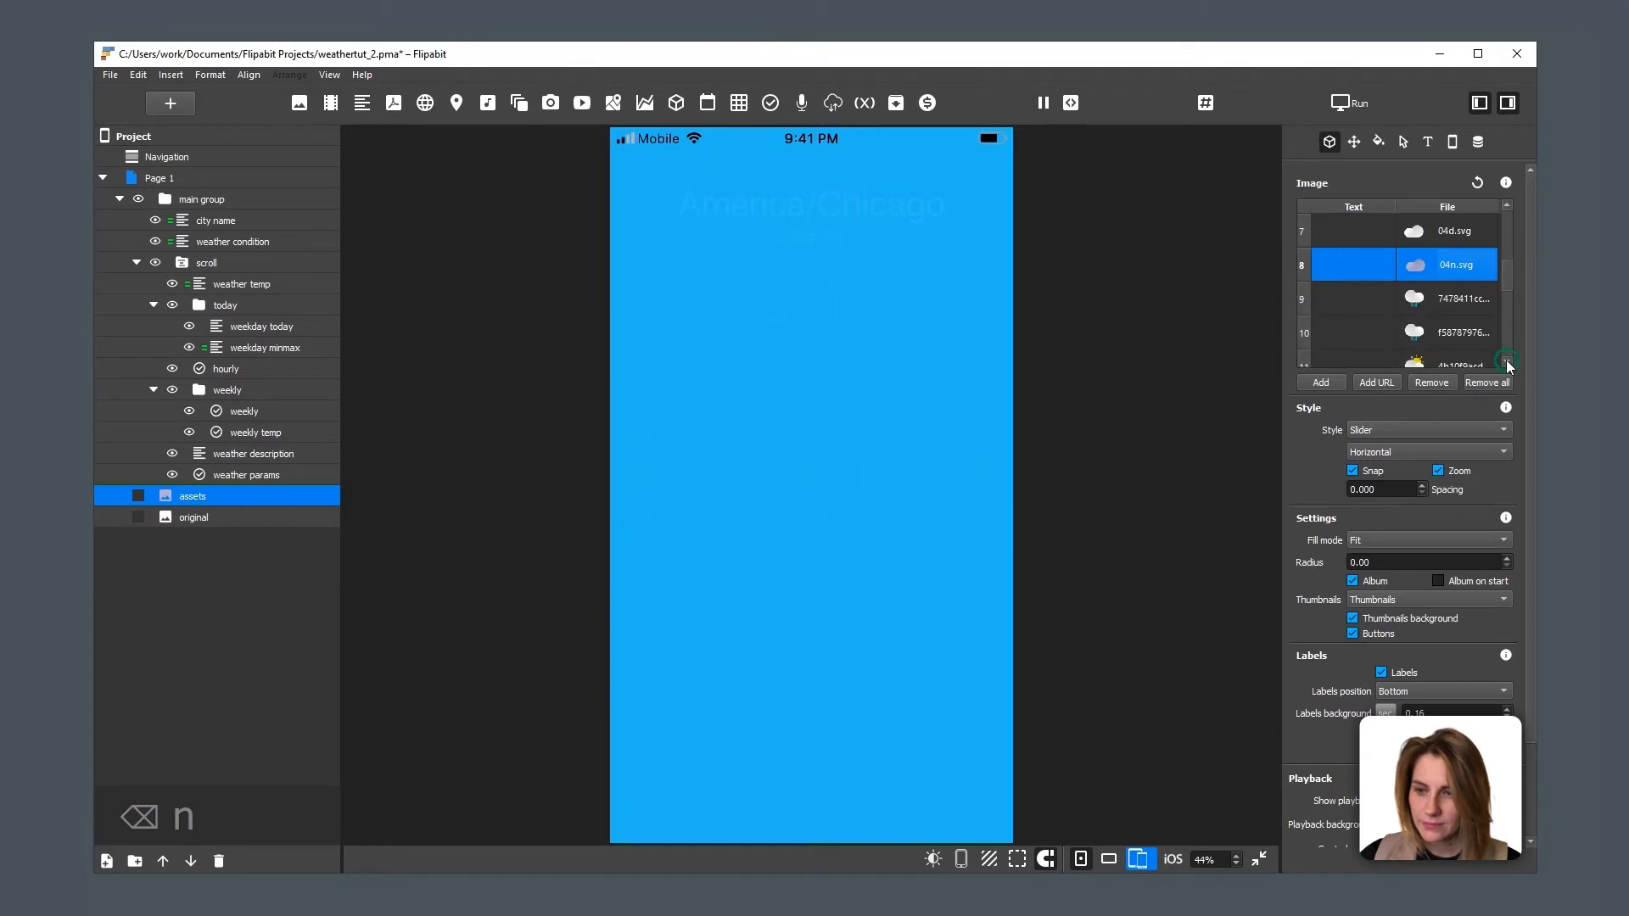
left_click(1508, 363)
left_click(796, 468)
key("F2")
key("ctrl+c")
right_click(1451, 259)
left_click(1460, 287)
key("ctrl+v")
key("Return")
Step: Rename the tenth assets image to 09n, reusing the copied name with its final letter changed to n
right_click(1451, 297)
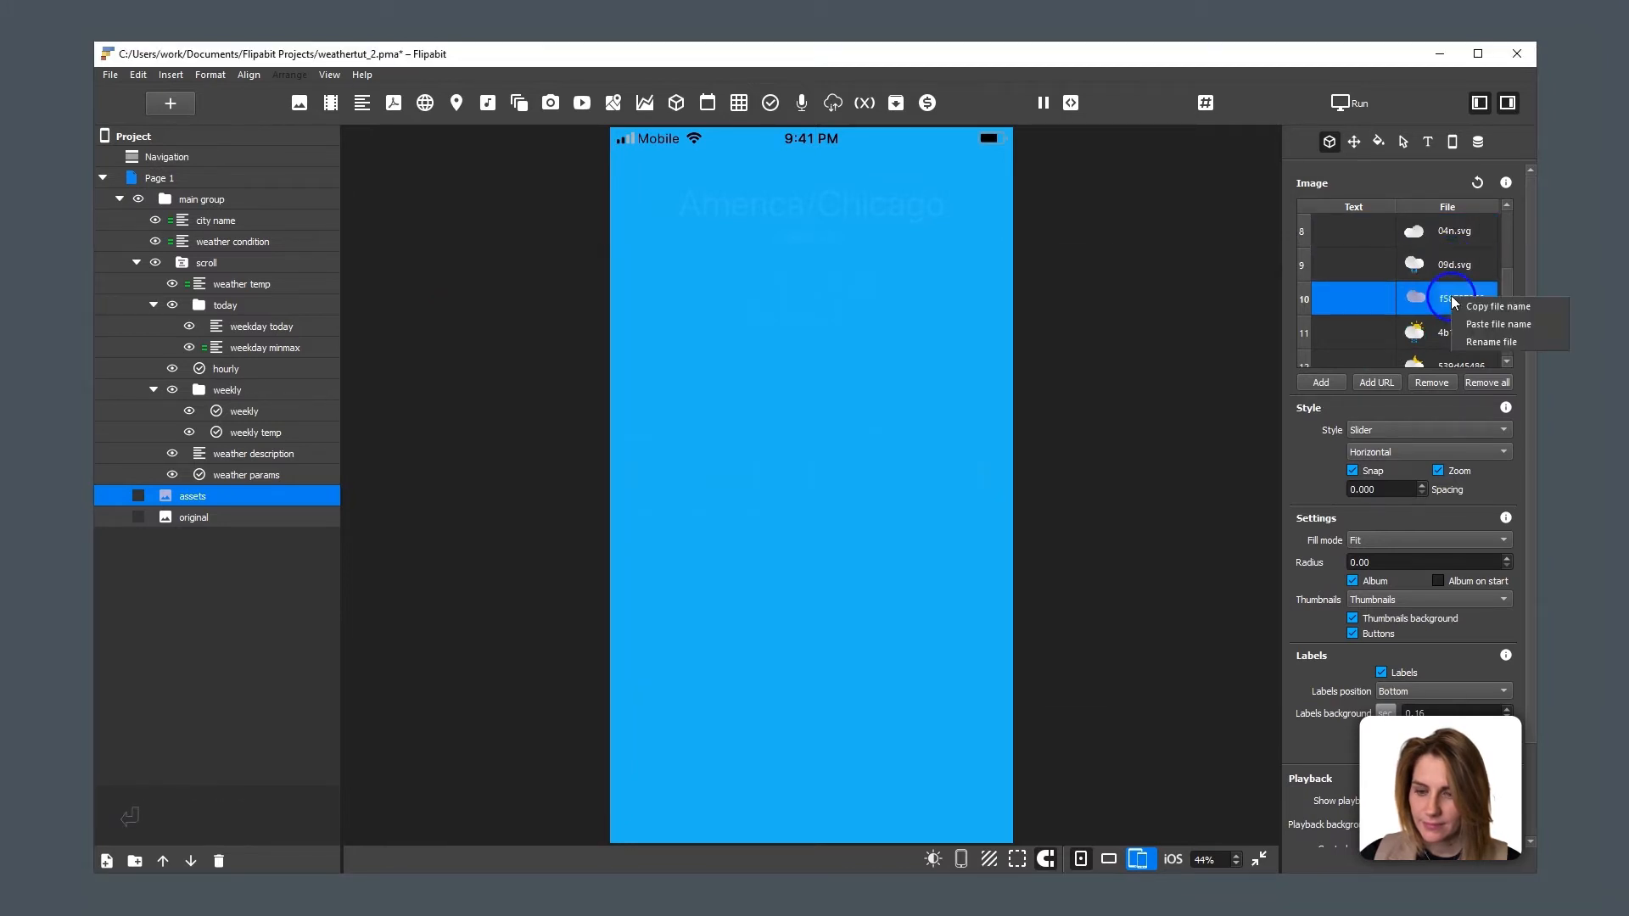
left_click(1491, 342)
key("ctrl+v")
key("BackSpace")
type("n")
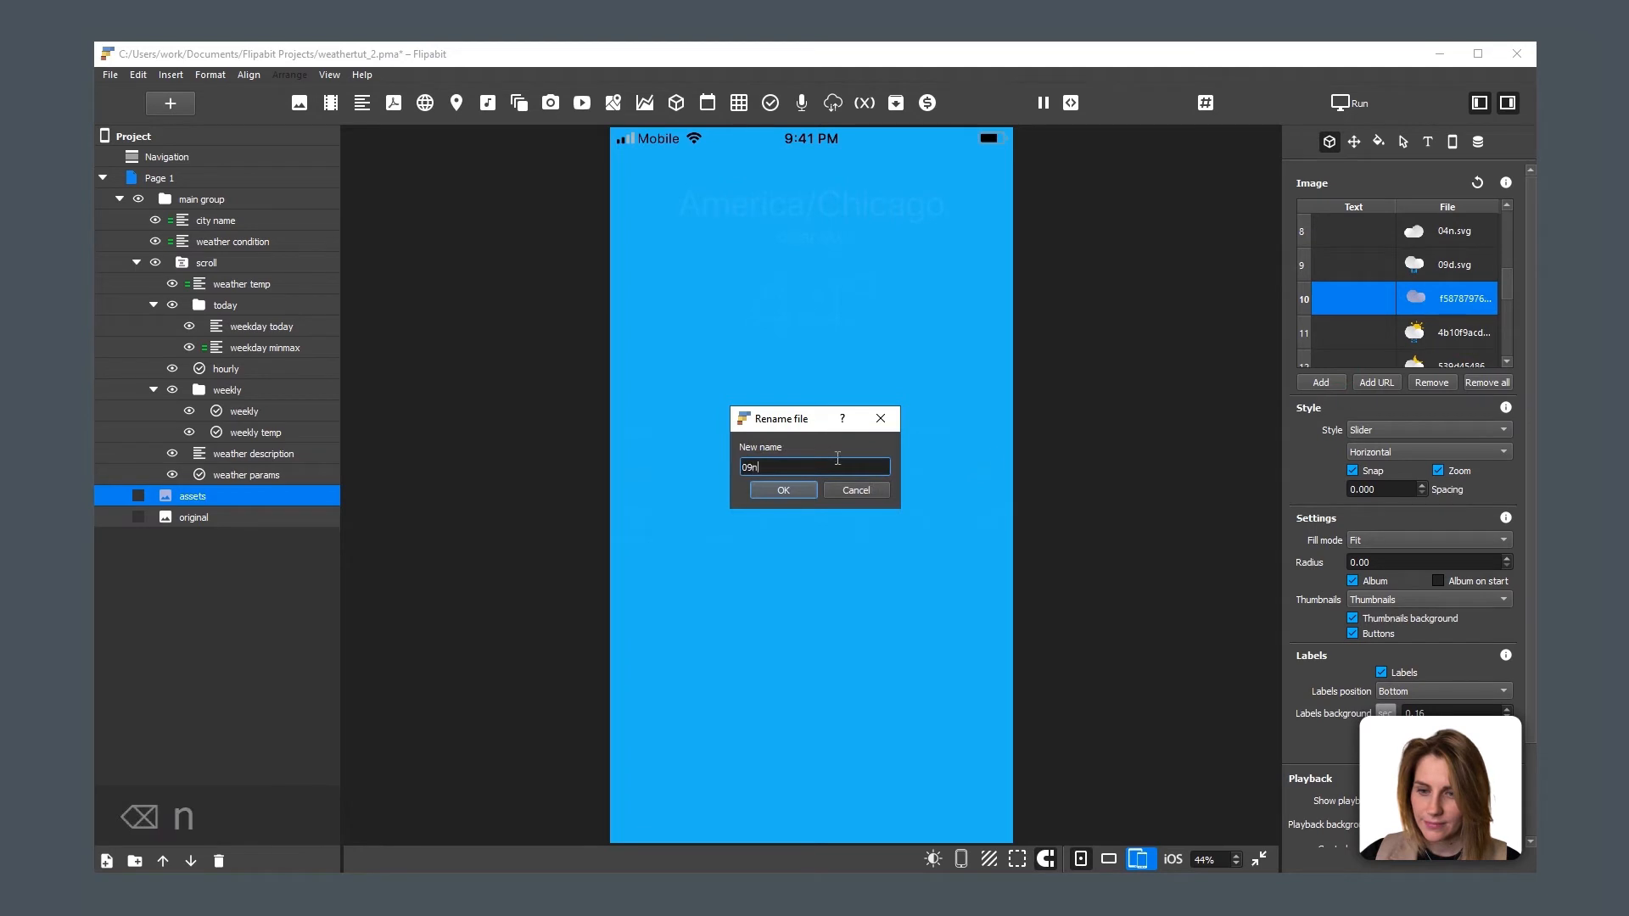
left_click(783, 490)
Step: Rename the eleventh assets image to 10d, copying the name of the matching sun and rain file in the icons folder
left_click(1446, 334)
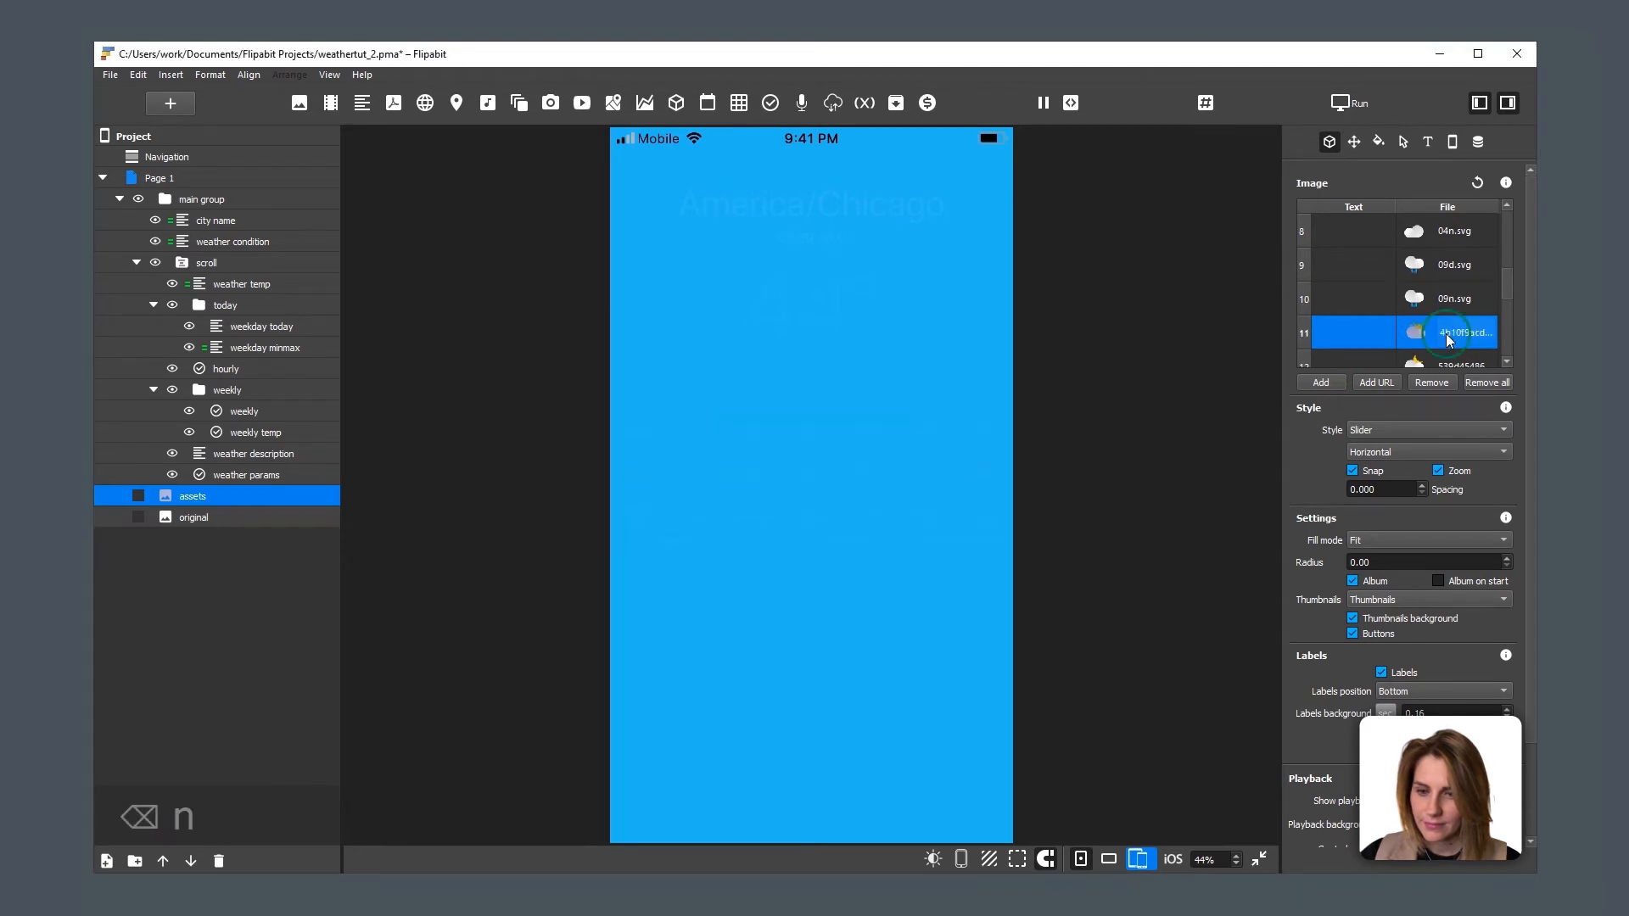
key("alt+Tab")
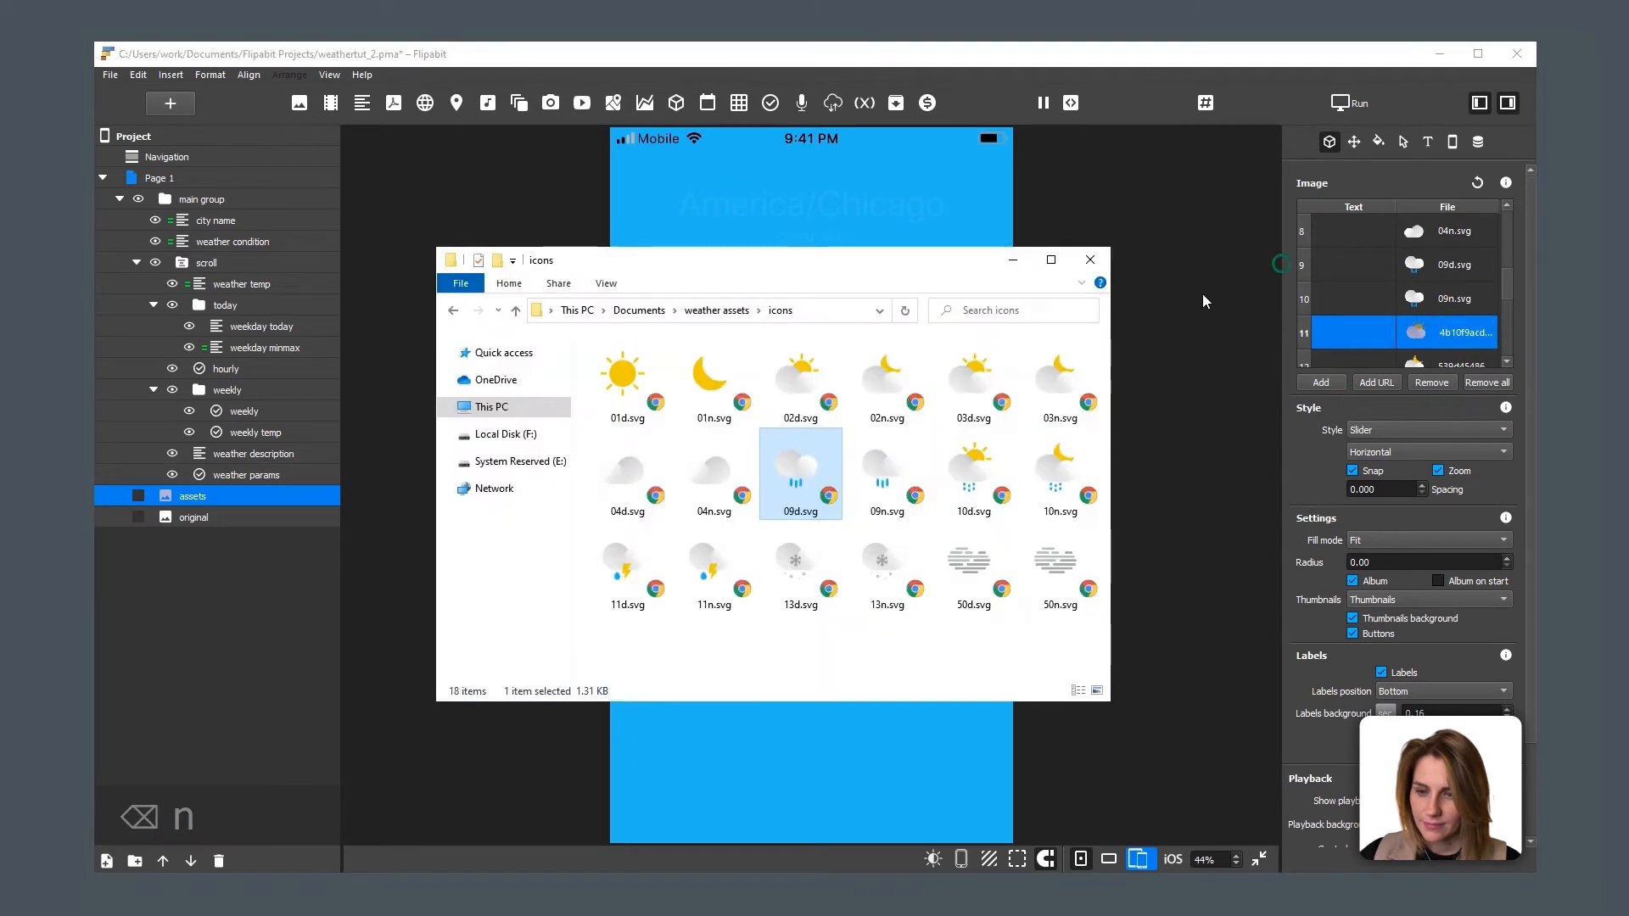
left_click(968, 456)
key("F2")
key("ctrl+c")
left_click(1383, 409)
right_click(1432, 336)
left_click(1460, 376)
key("ctrl+v")
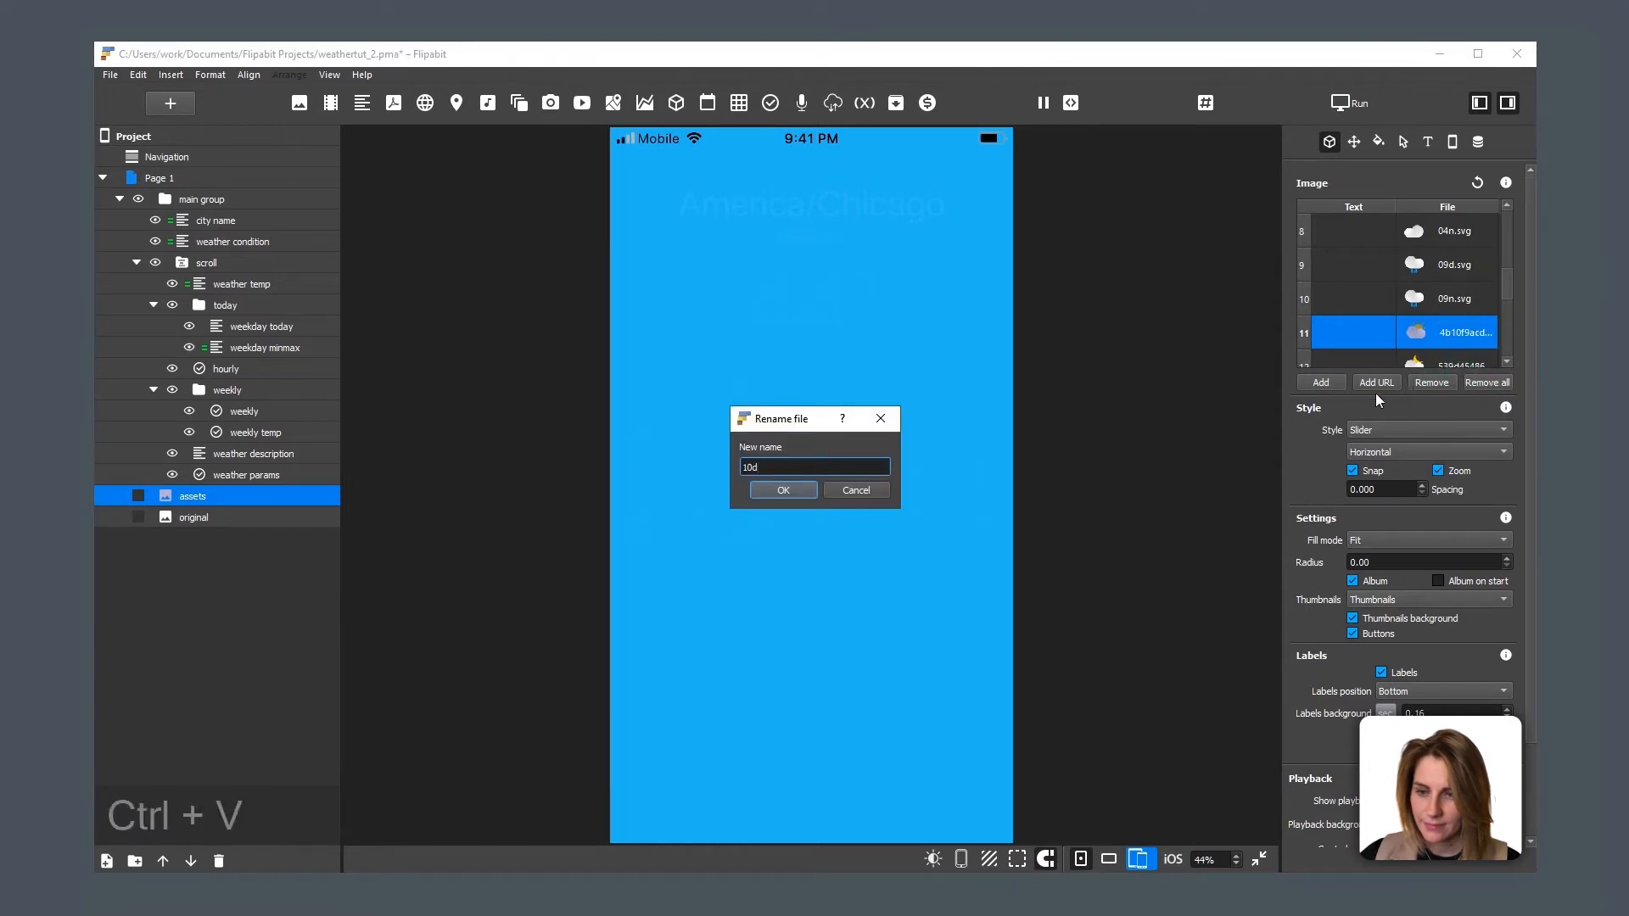
key("Return")
Step: Rename the twelfth assets image to 10n, reusing the copied name with its final letter changed to n
left_click(1445, 357)
right_click(1448, 336)
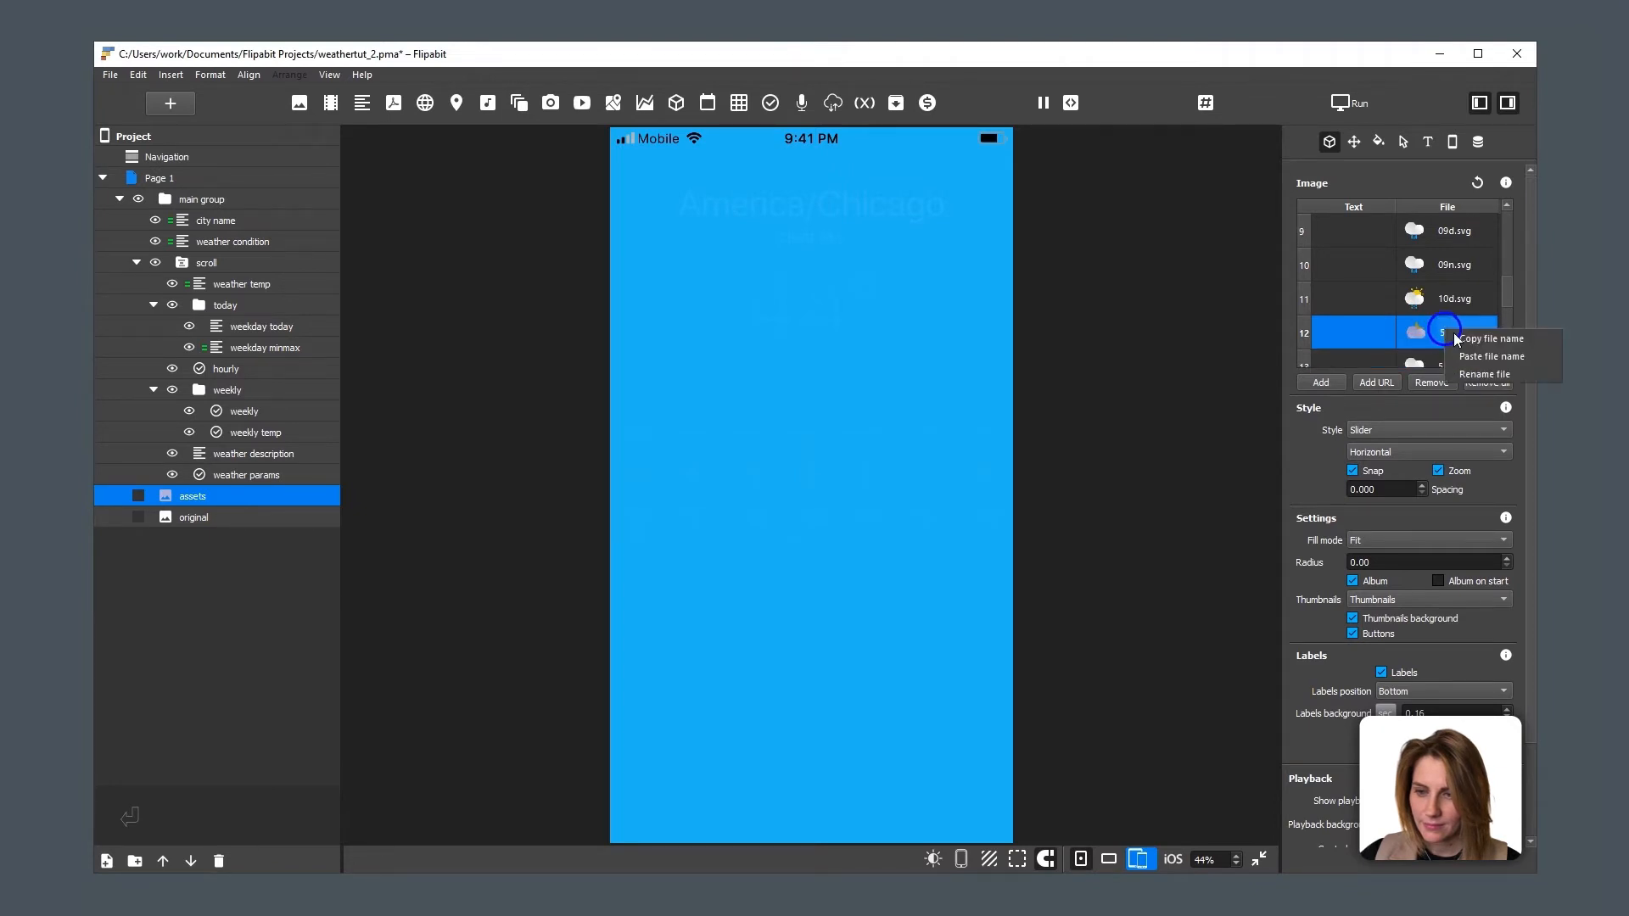
left_click(1478, 373)
key("ctrl+v")
key("BackSpace")
type("n")
left_click(759, 493)
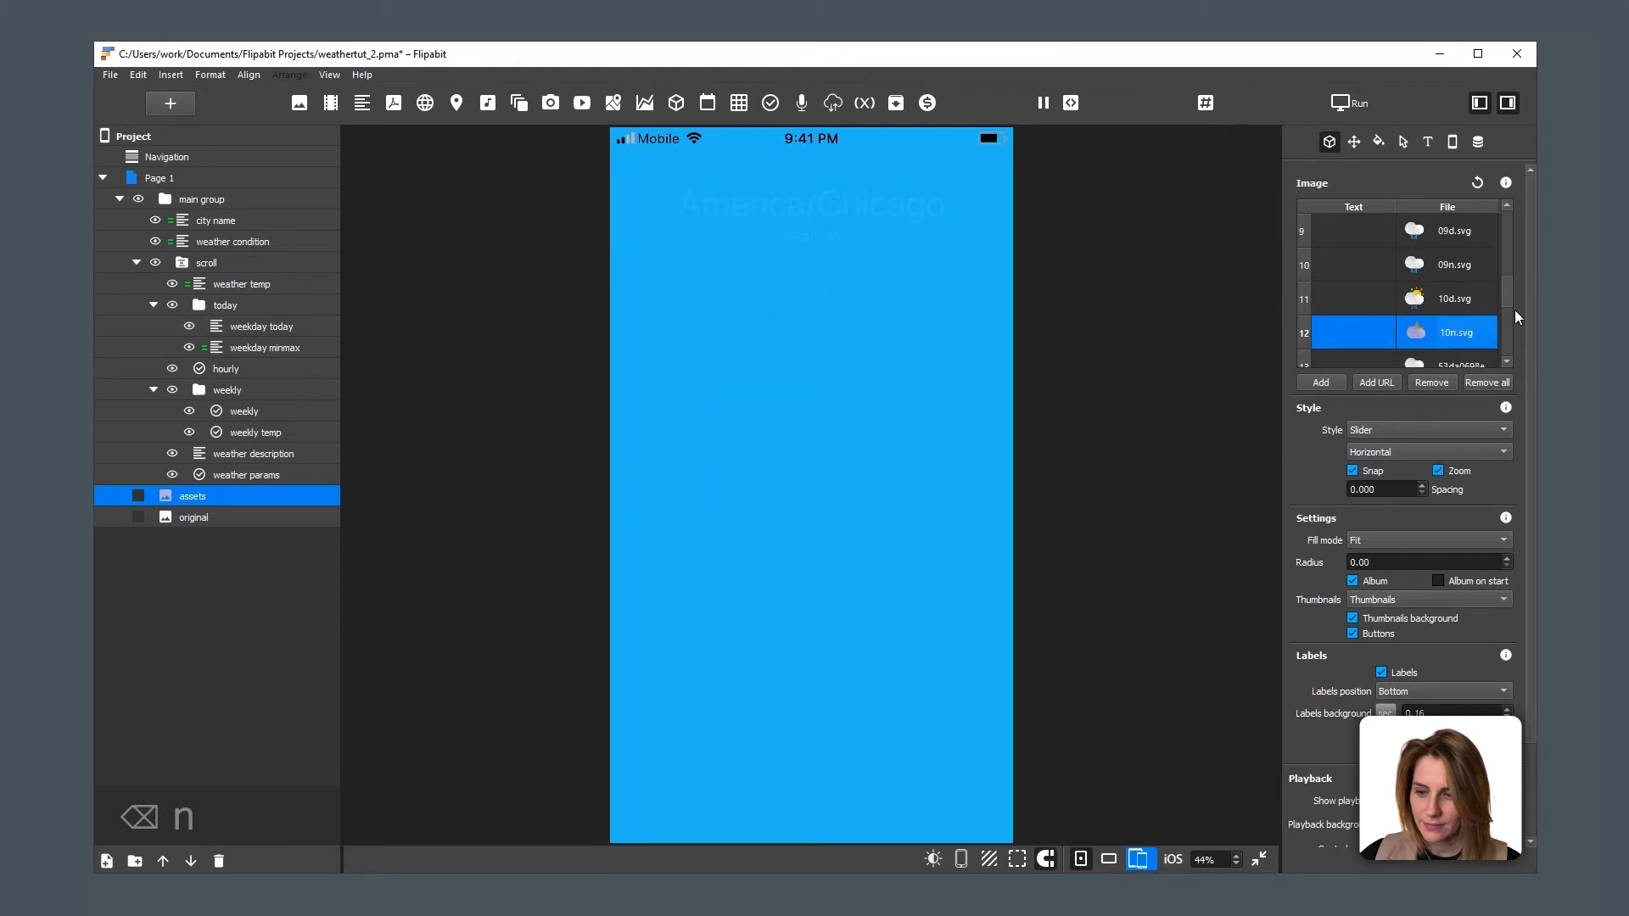
Step: Rename the thirteenth assets image to 11d, copying the name of the matching thunderstorm file in the icons folder
left_click(1508, 338)
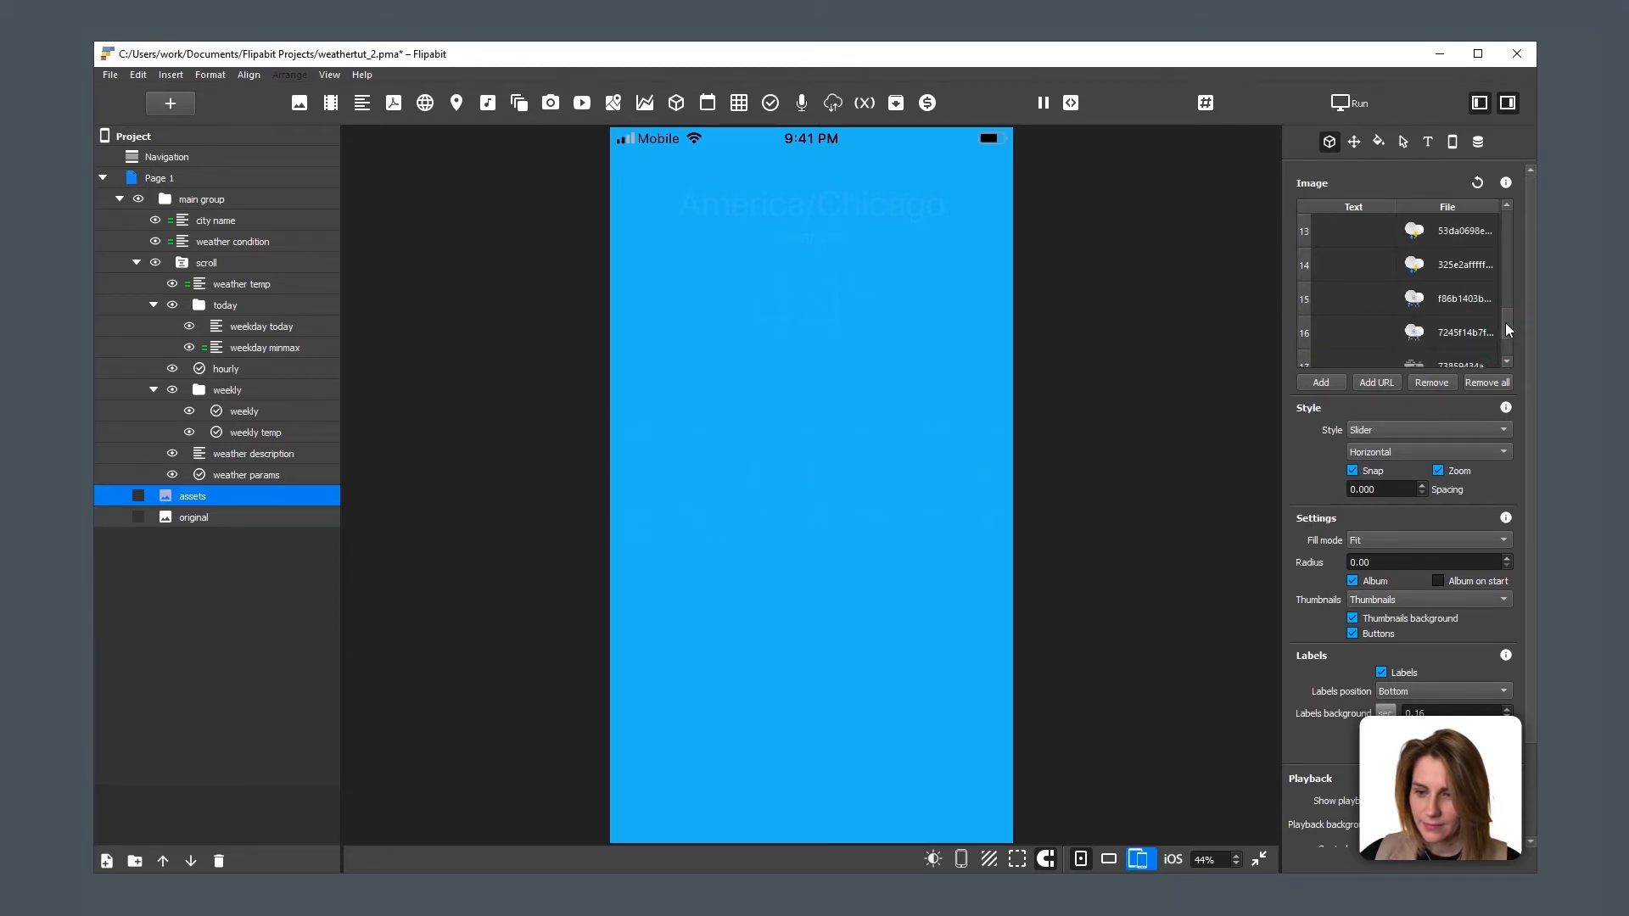
left_click_drag(1505, 322, 1506, 316)
key("alt+Tab")
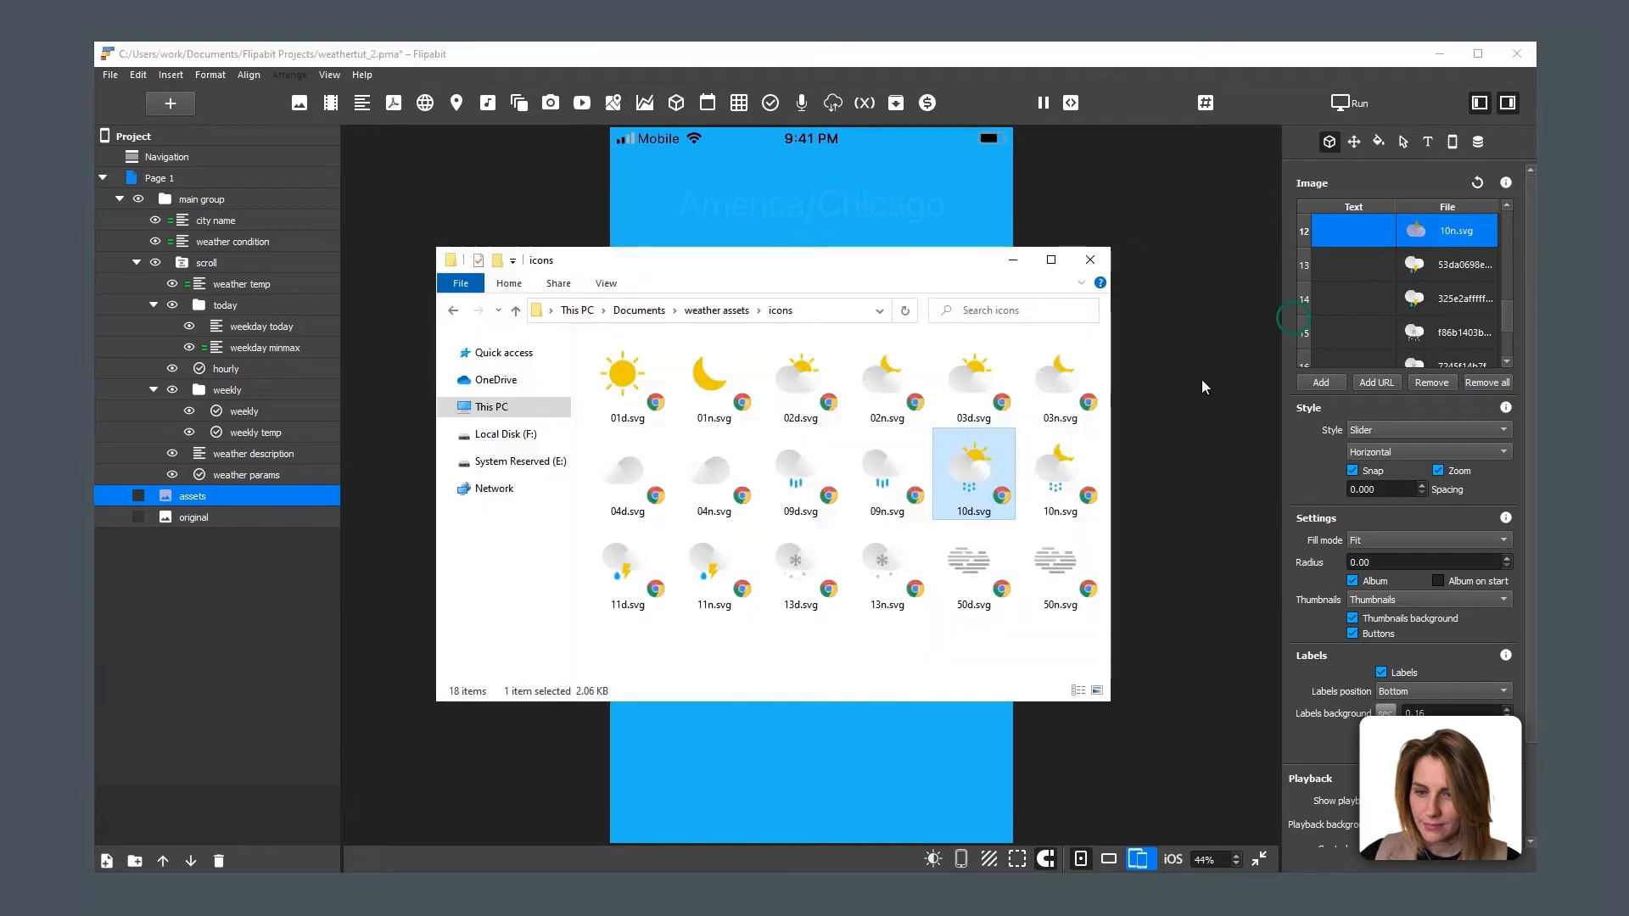
left_click(623, 582)
key("F2")
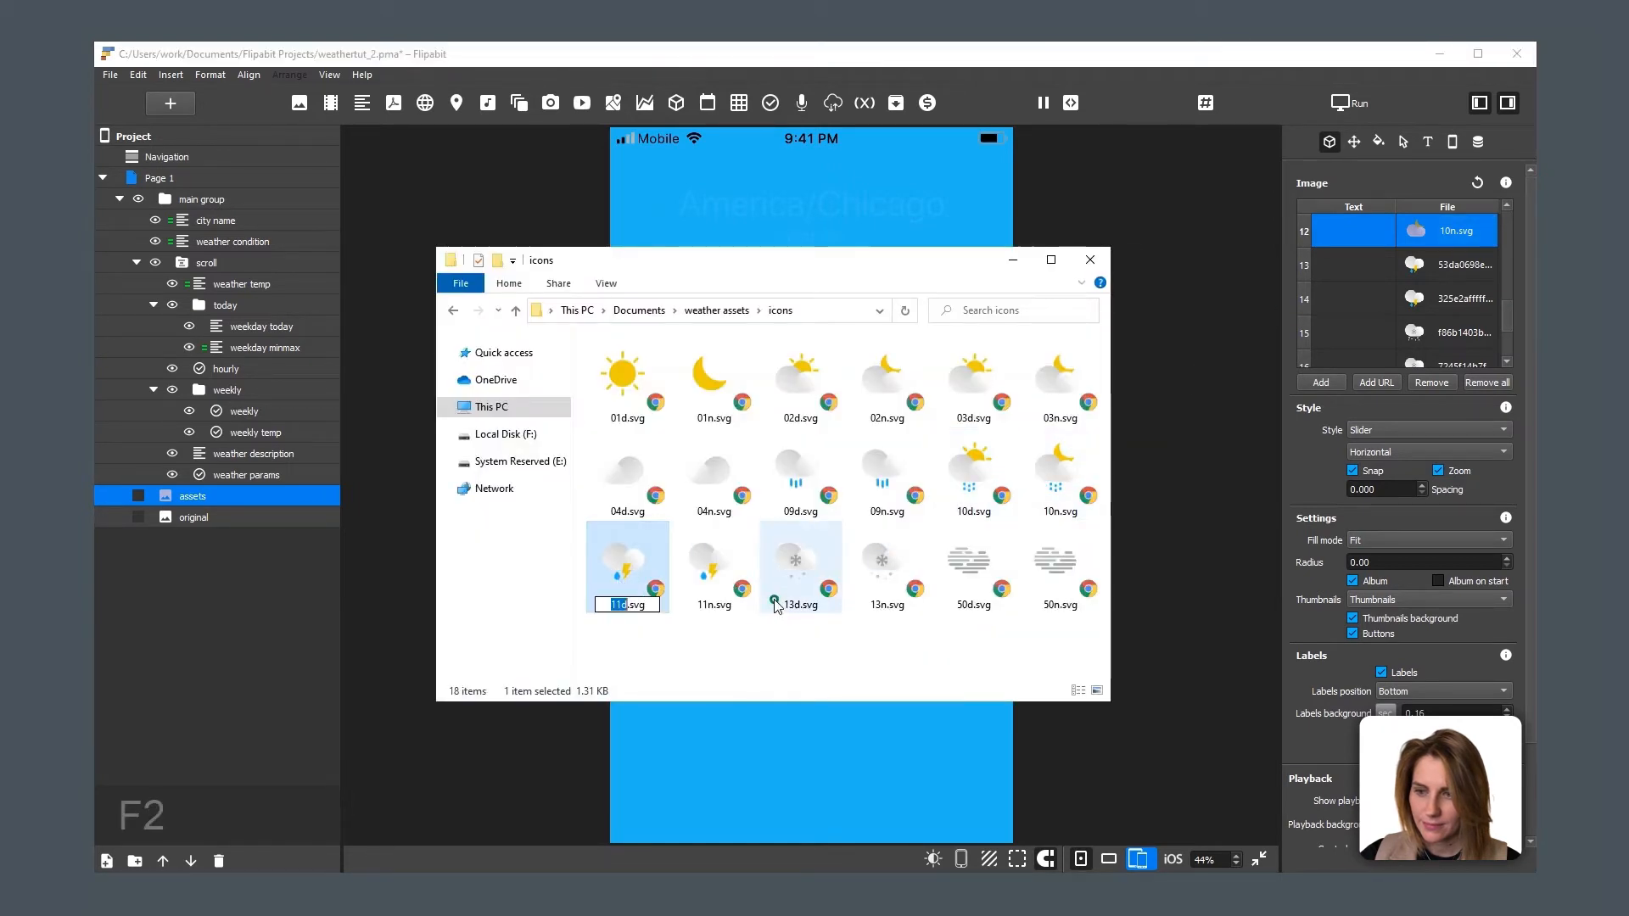
key("ctrl+c")
left_click(1446, 265)
right_click(1446, 265)
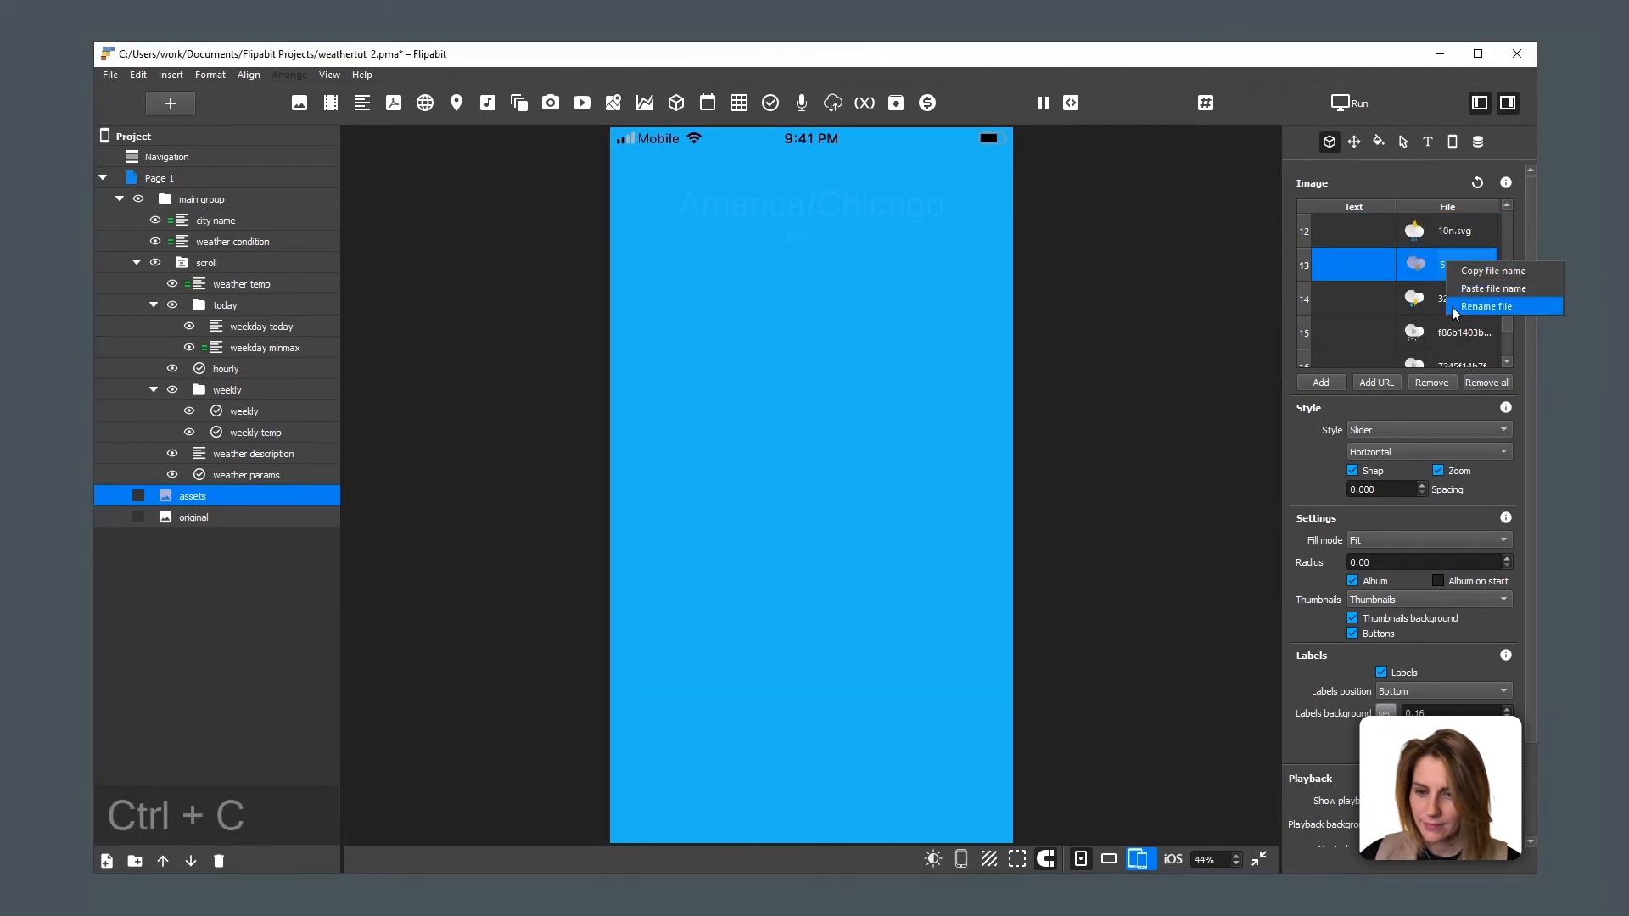
left_click(1453, 307)
key("ctrl+v")
key("Return")
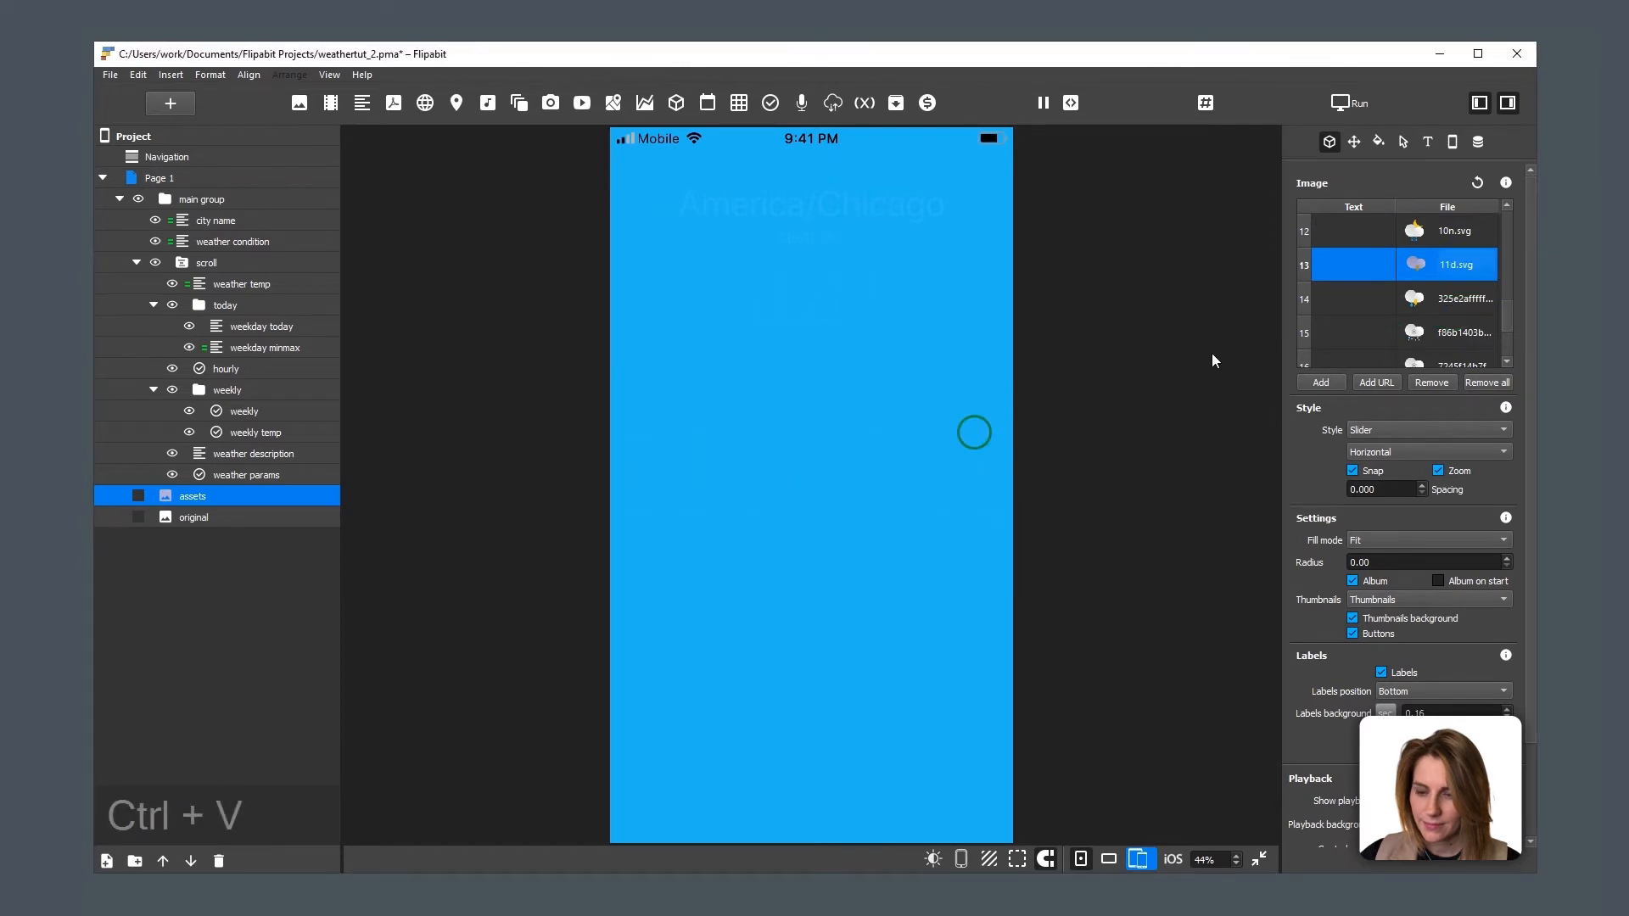
Step: Rename the fourteenth assets image to 11n, reusing the copied name with its final letter changed to n
right_click(1453, 295)
left_click(1481, 338)
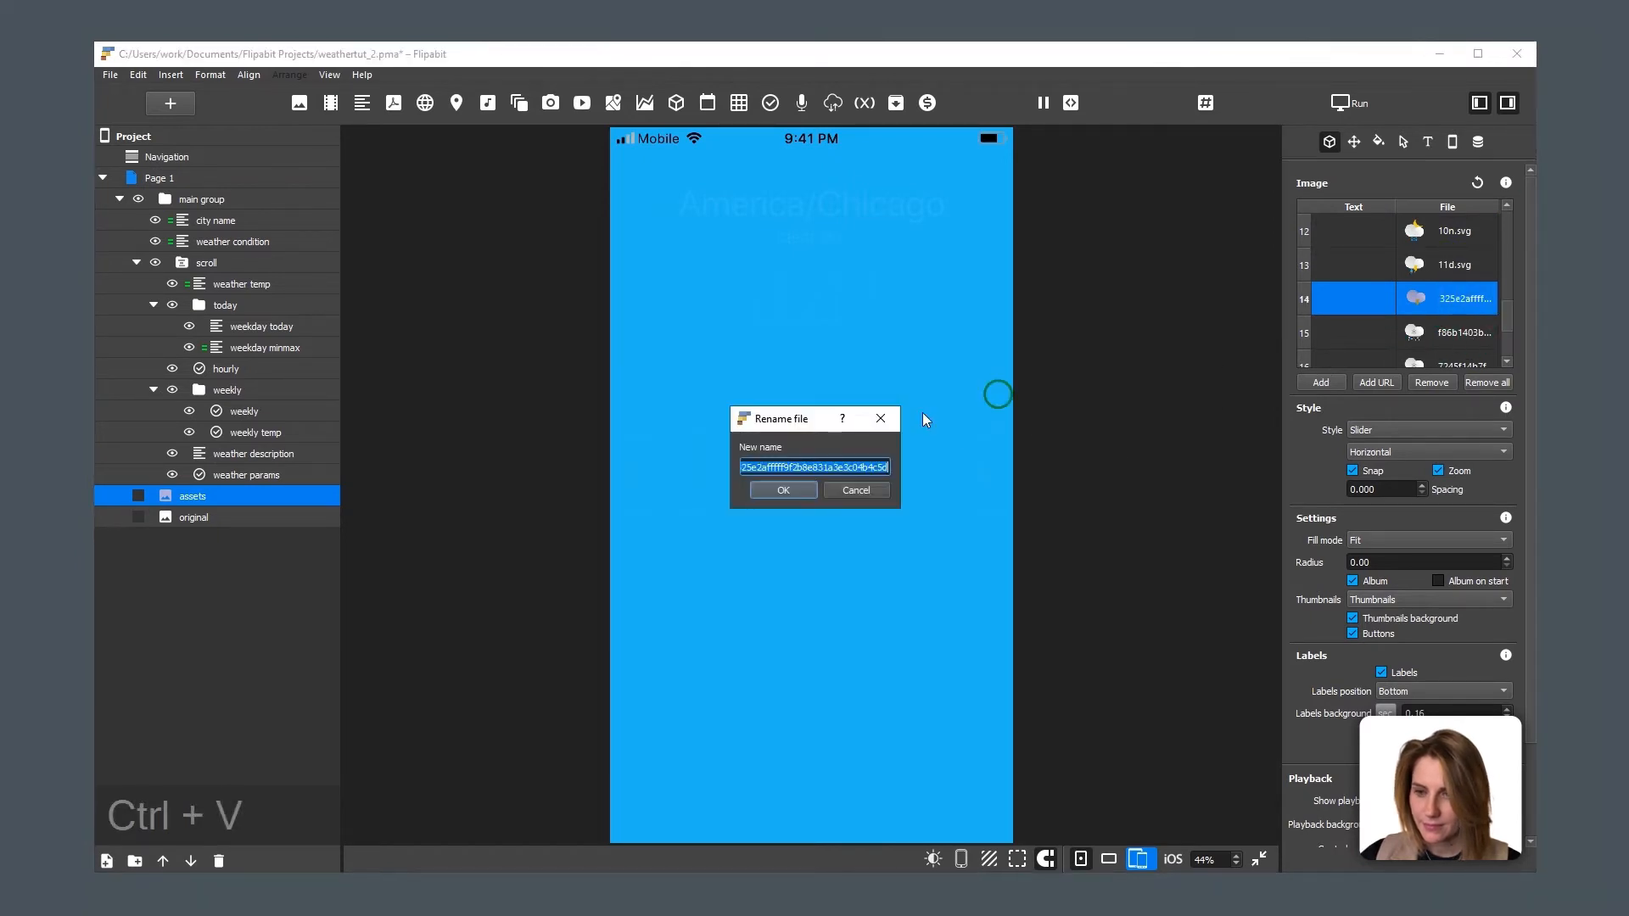
key("BackSpace")
type("11n")
left_click(776, 491)
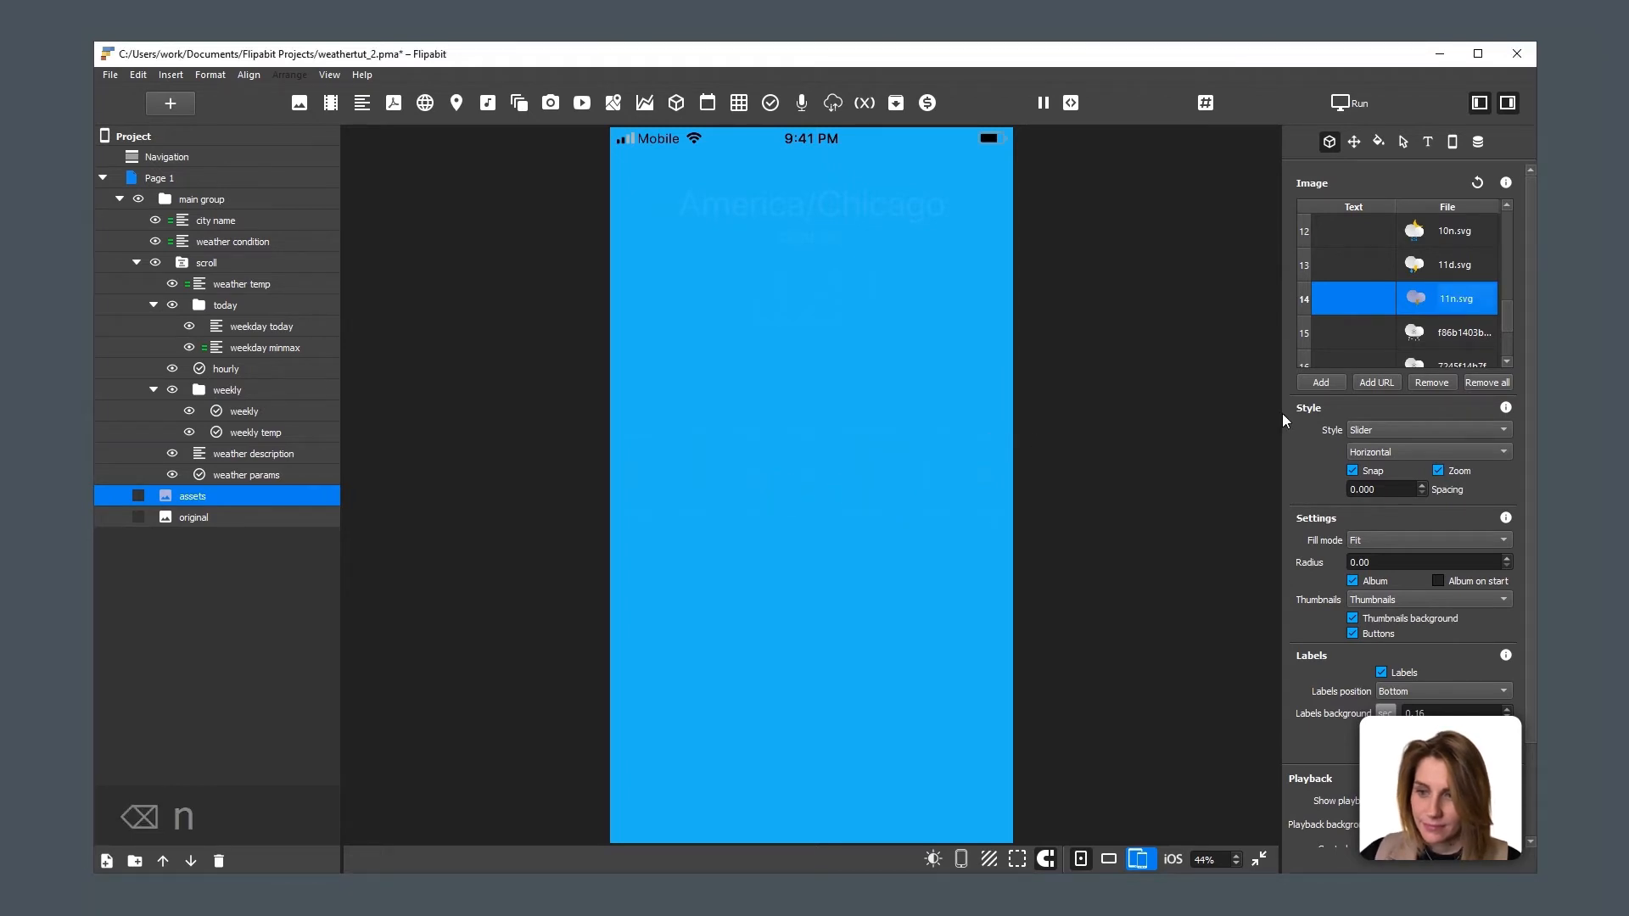
Step: Rename the fifteenth assets image to 13d, copying the name of the matching snow cloud file in the icons folder
left_click(1448, 332)
key("alt+Tab")
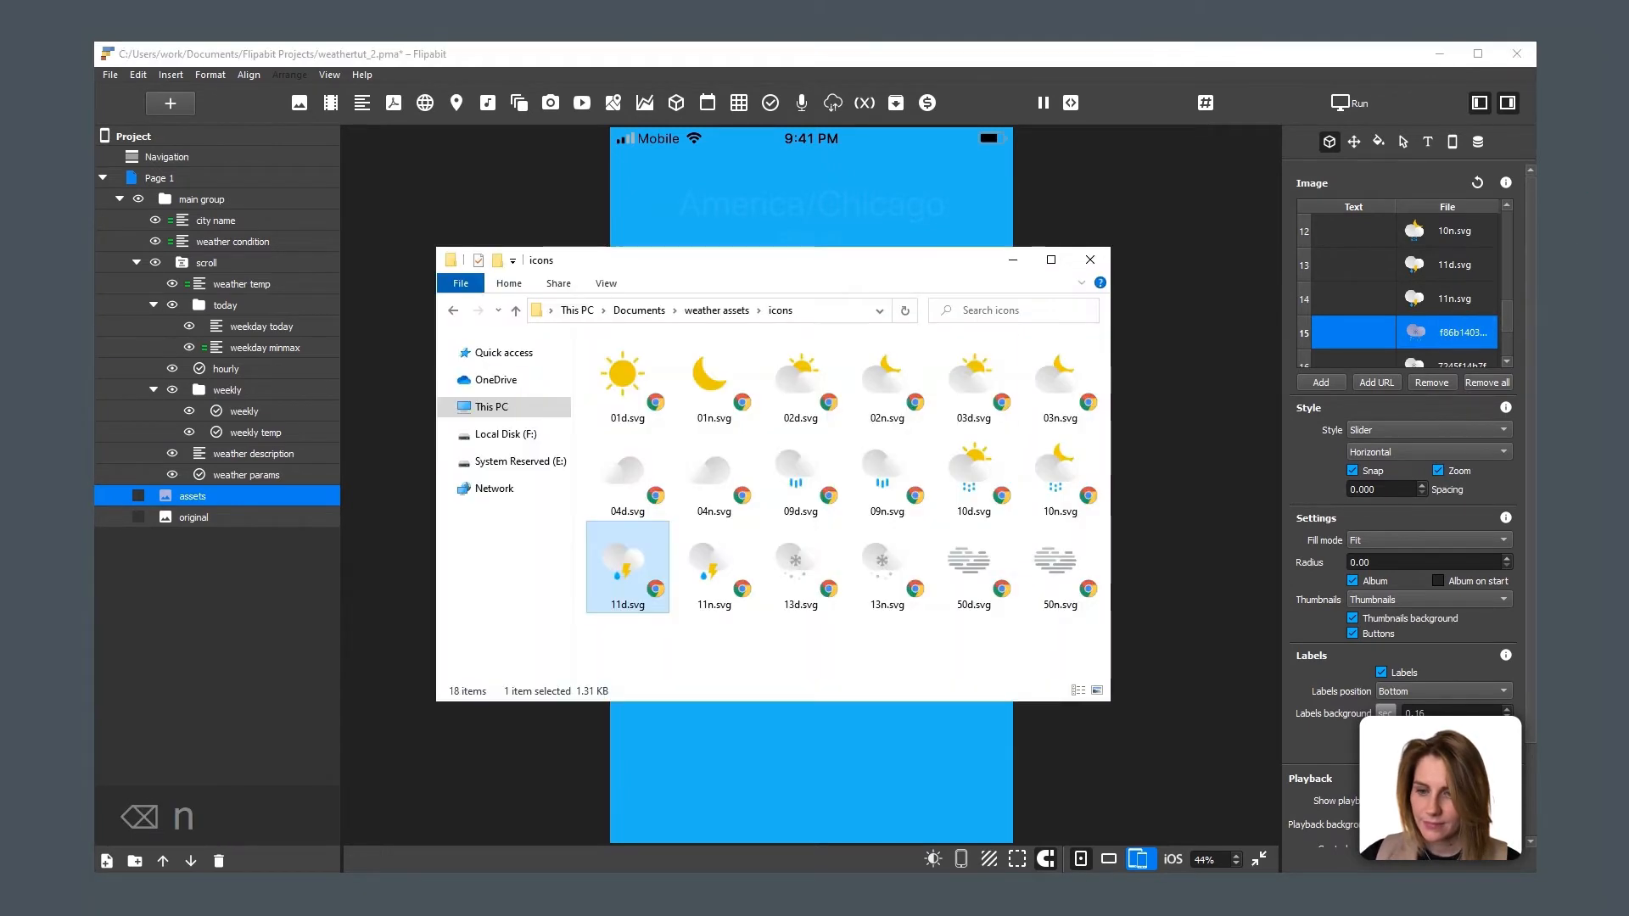
left_click(827, 557)
key("F2")
key("ctrl+c")
right_click(1443, 331)
left_click(1461, 375)
key("ctrl+v")
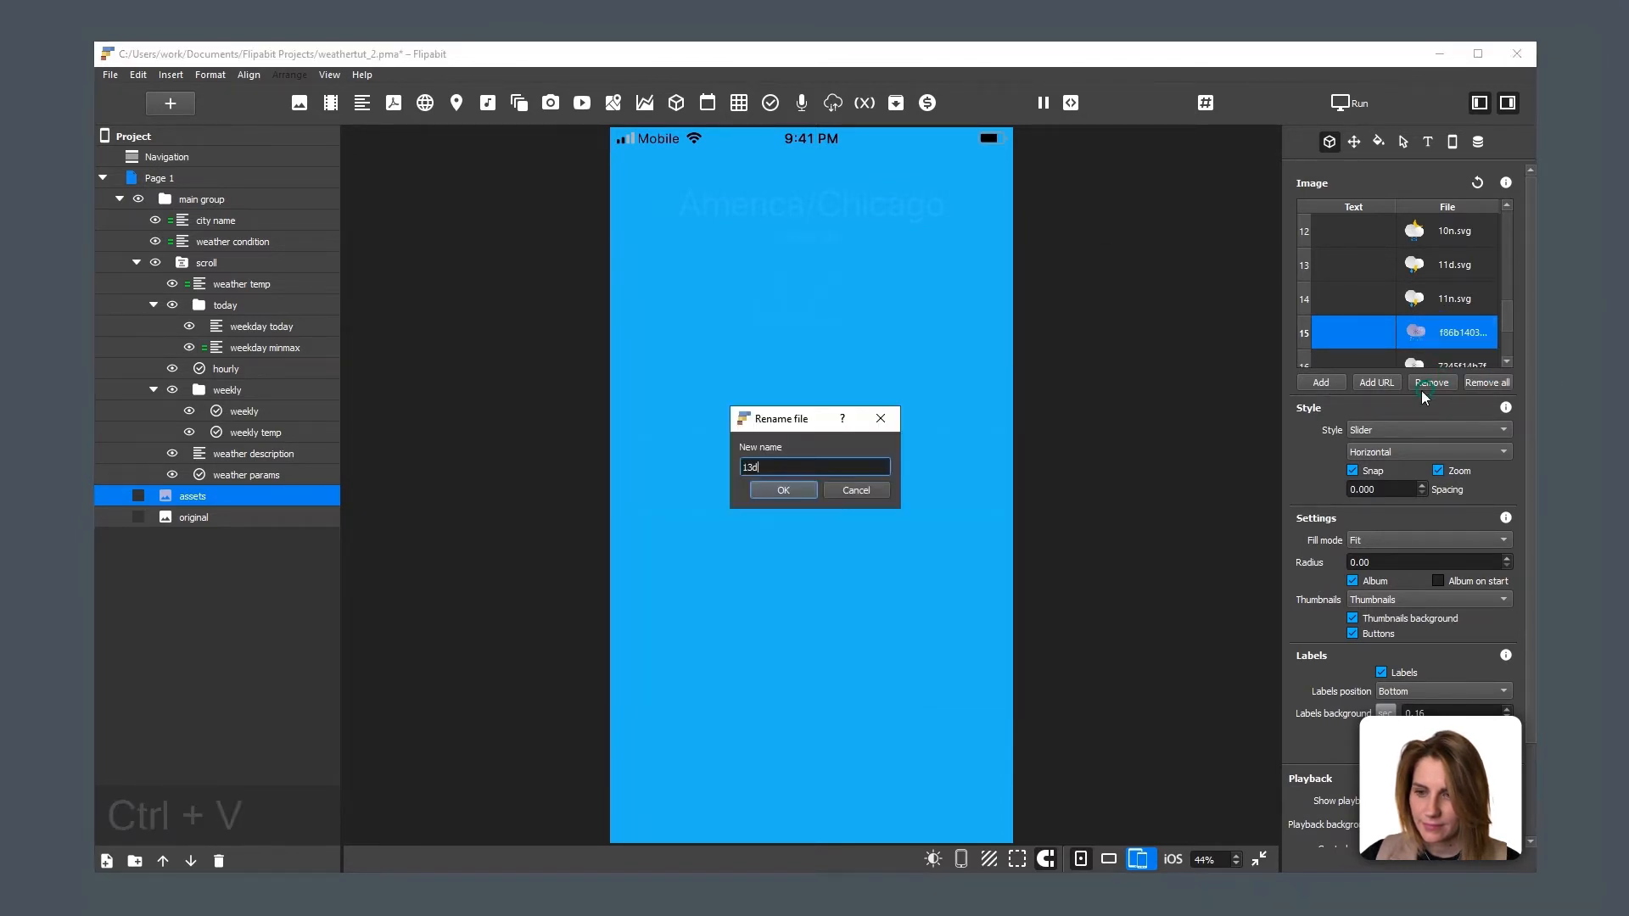
key("Return")
Step: Rename the sixteenth assets image to 13n, reusing the copied name with its final letter changed to n
left_click(1444, 363)
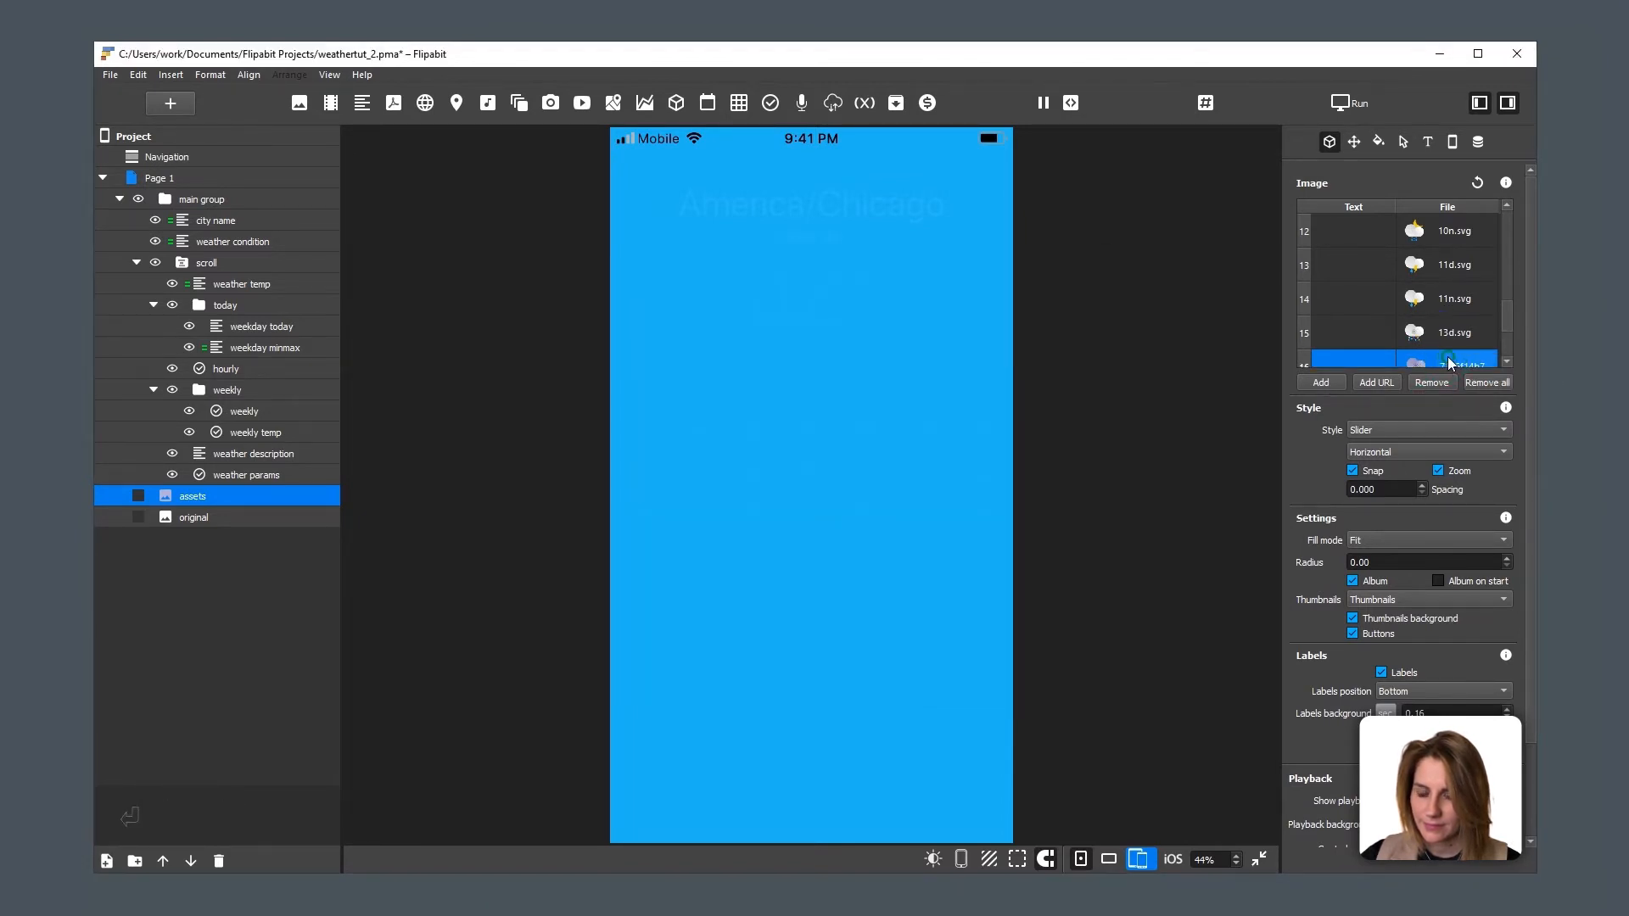
right_click(1450, 333)
left_click(1465, 374)
key("ctrl+v")
key("BackSpace")
type("n")
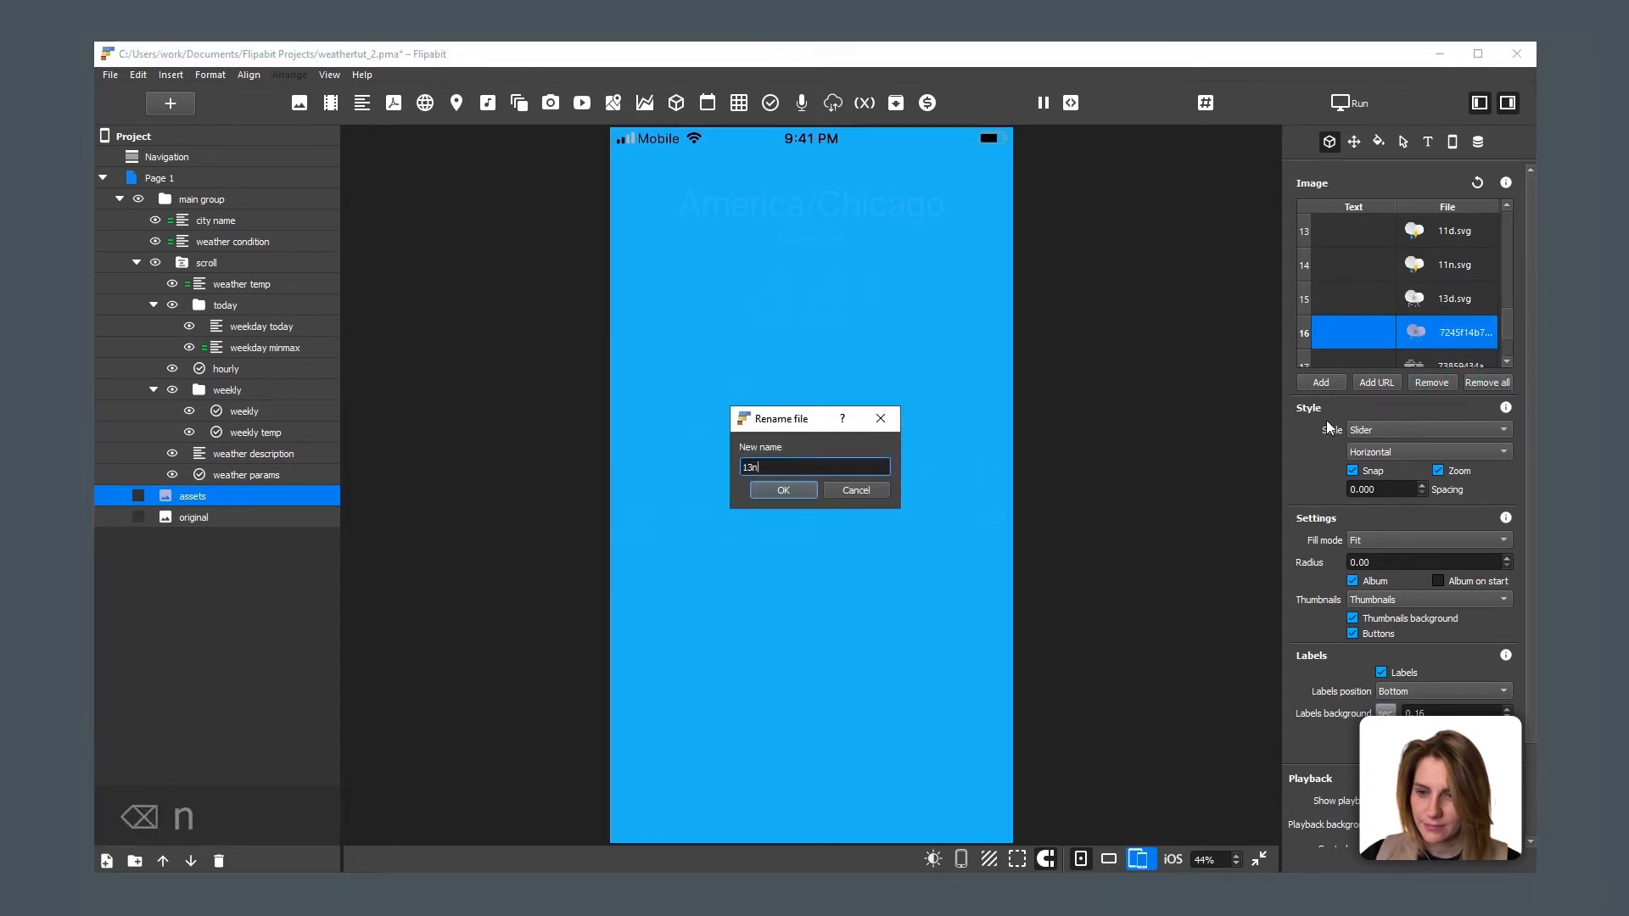
key("Return")
Step: Rename the seventeenth assets image to 50d, copying the name of the matching mist file in the icons folder
left_click(1509, 346)
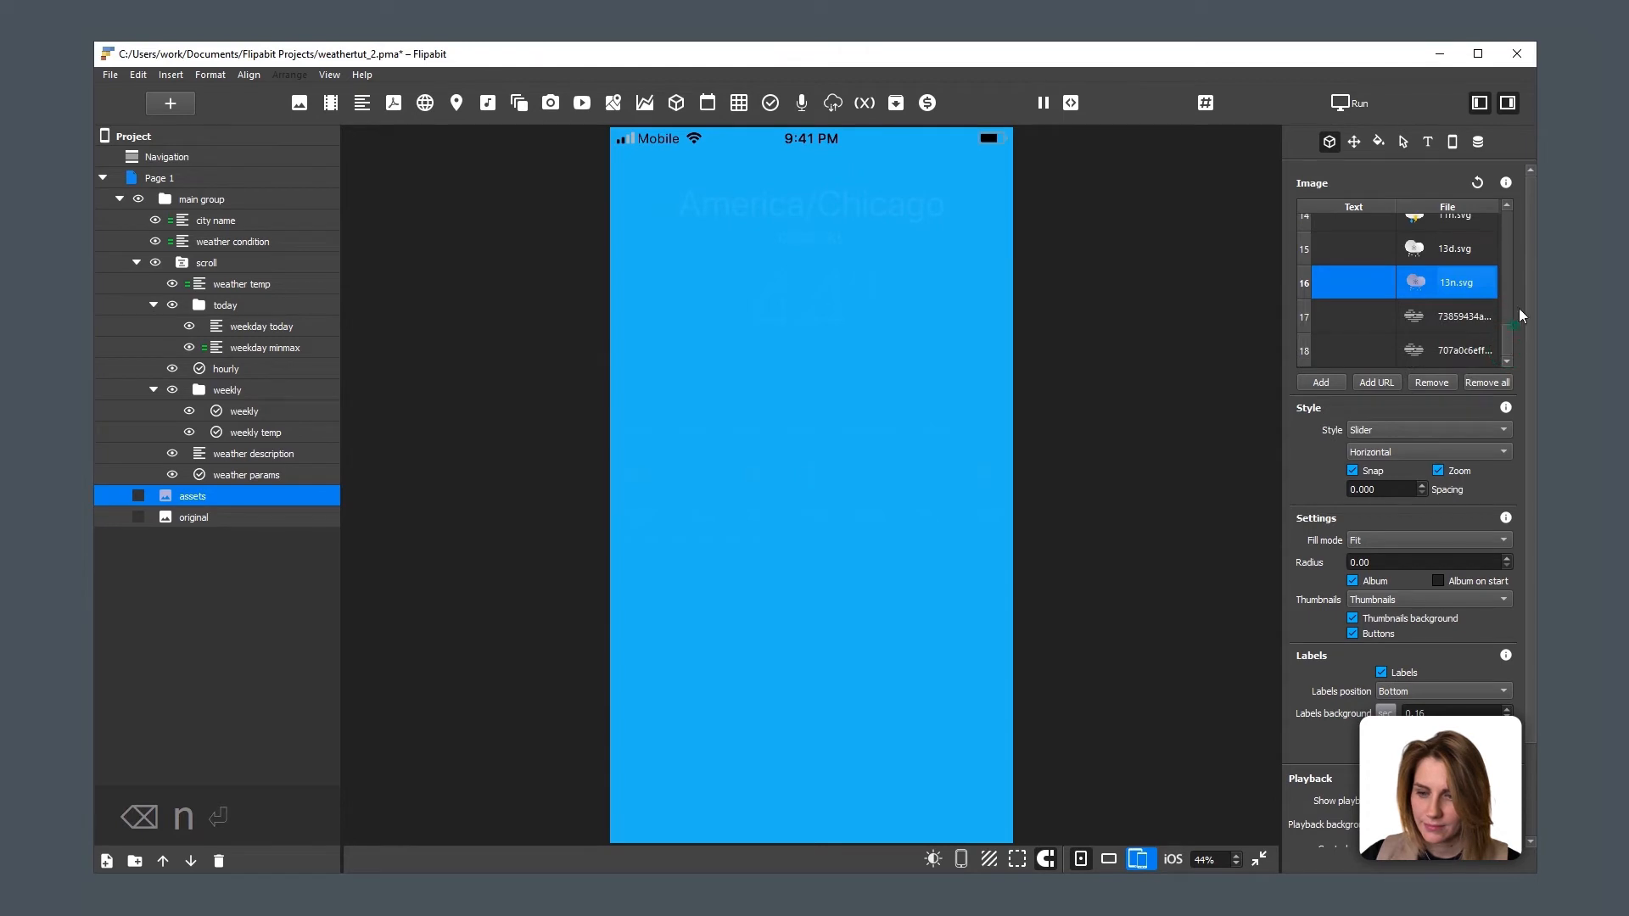
left_click(969, 560)
key("F2")
key("ctrl+c")
right_click(1438, 313)
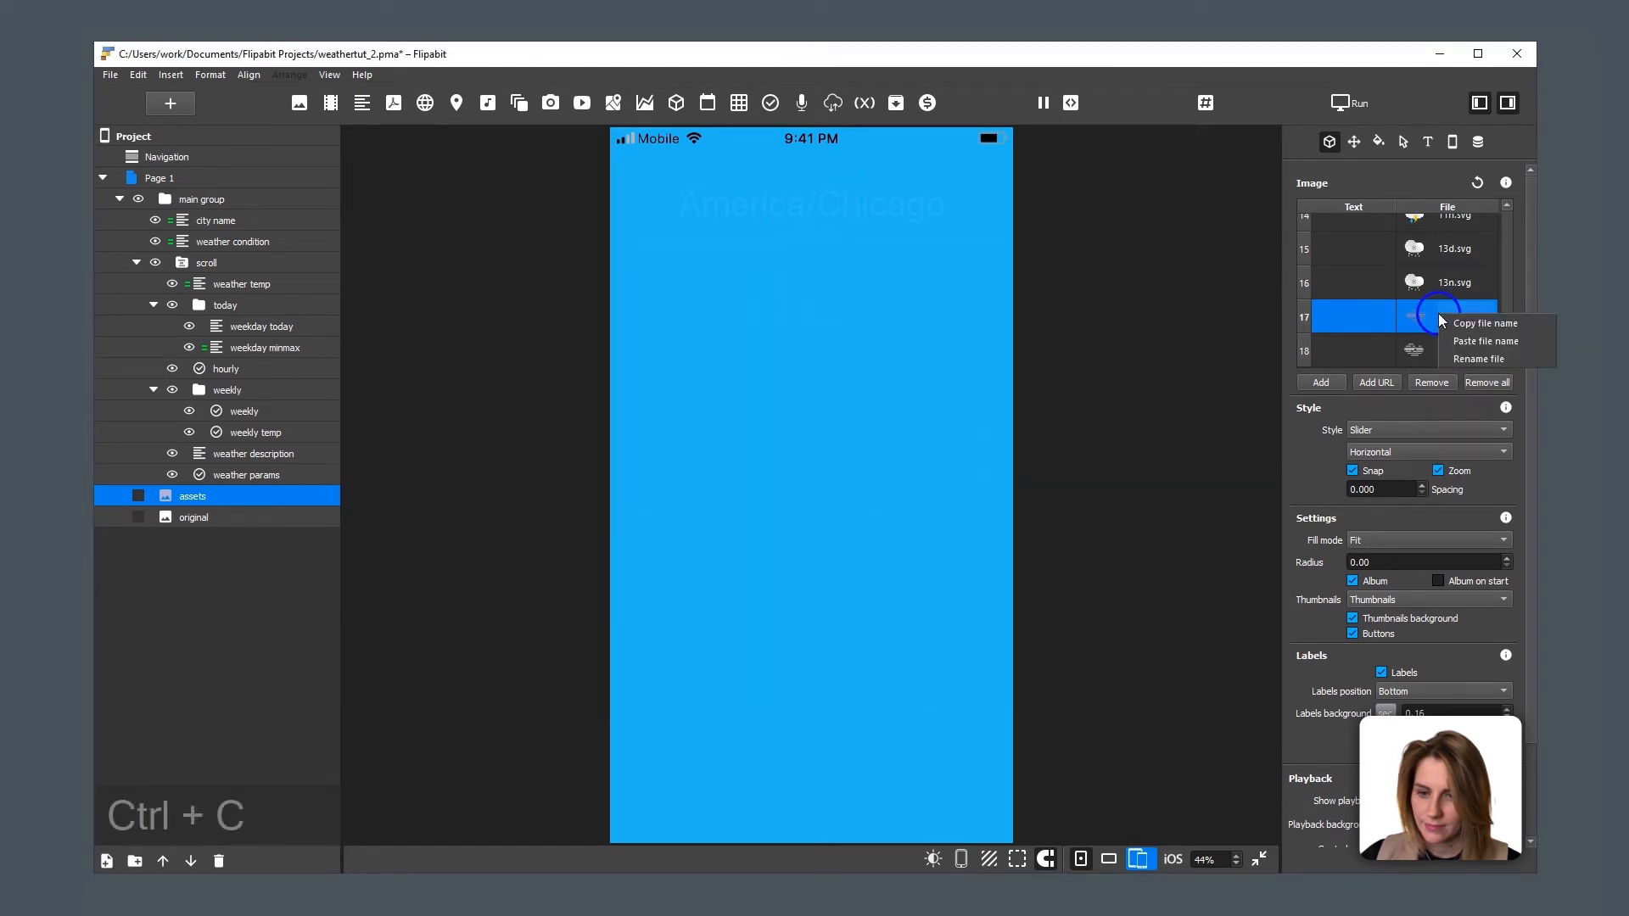
left_click(1455, 360)
key("ctrl+v")
key("Return")
Step: Rename the eighteenth assets image to 50n, reusing the copied name with its final letter changed to n
right_click(1468, 344)
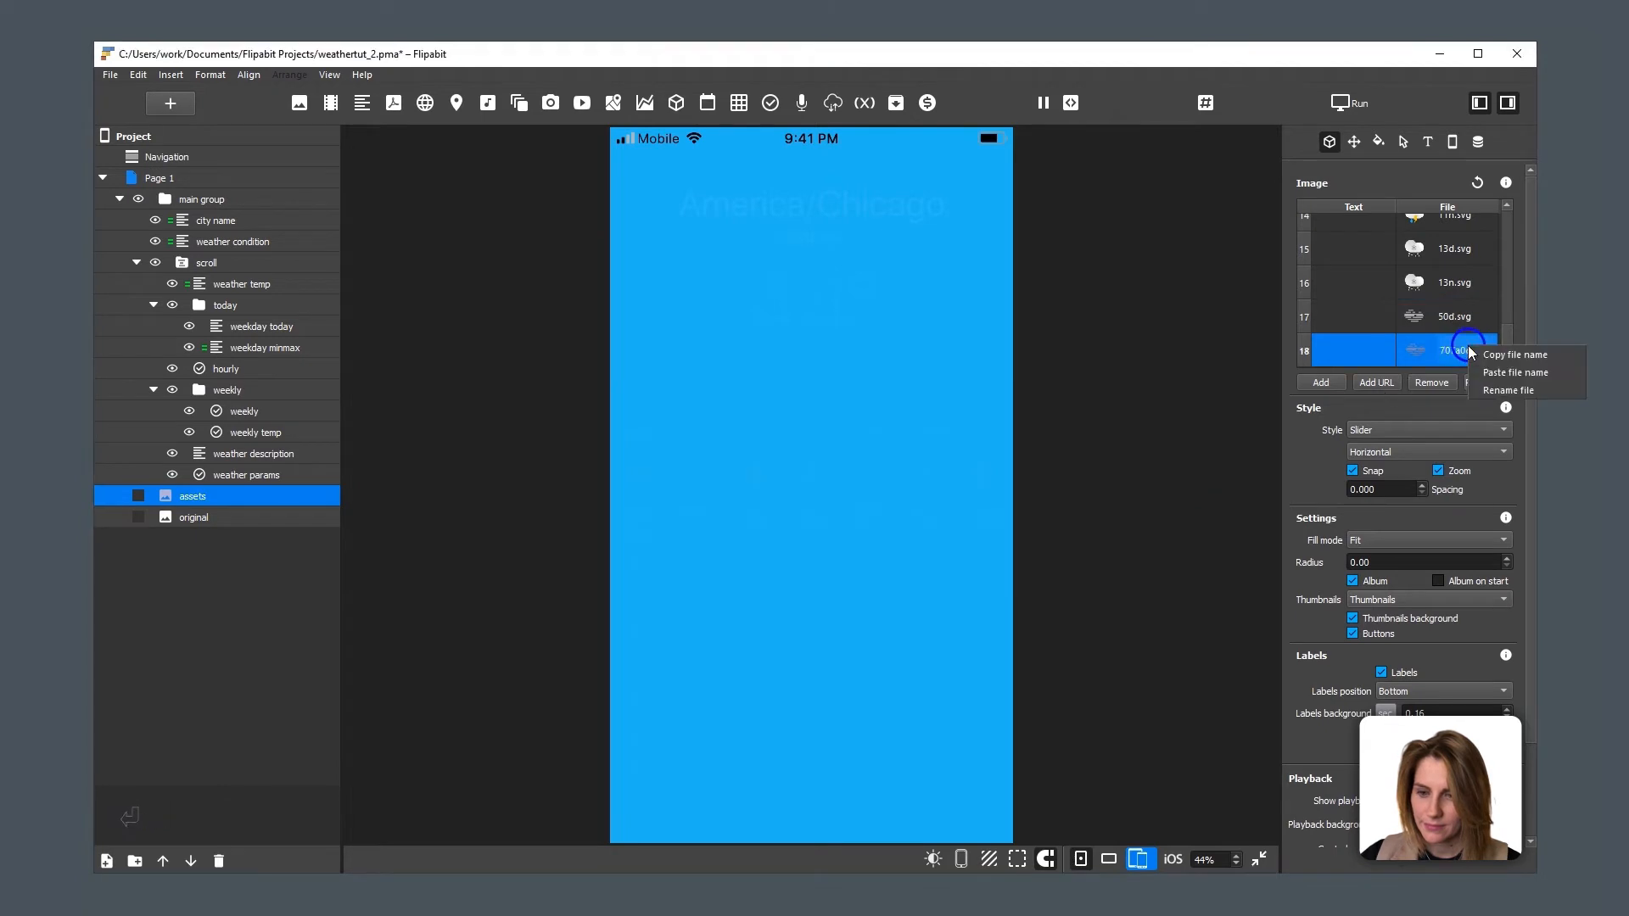
left_click(1487, 390)
key("ctrl+v")
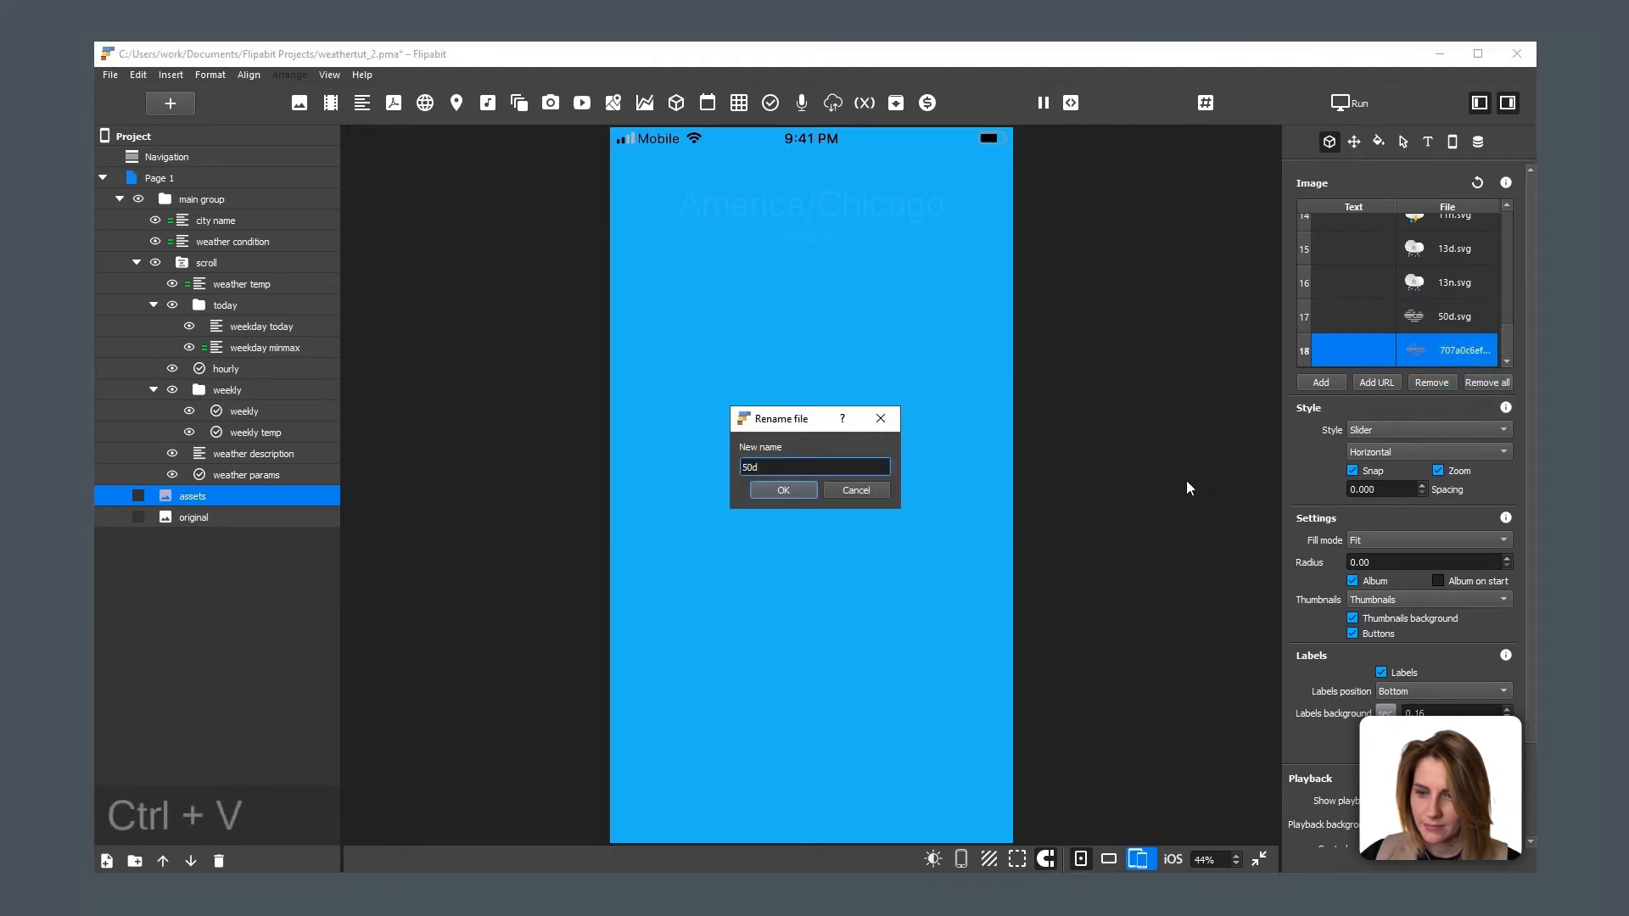
key("BackSpace")
type("n")
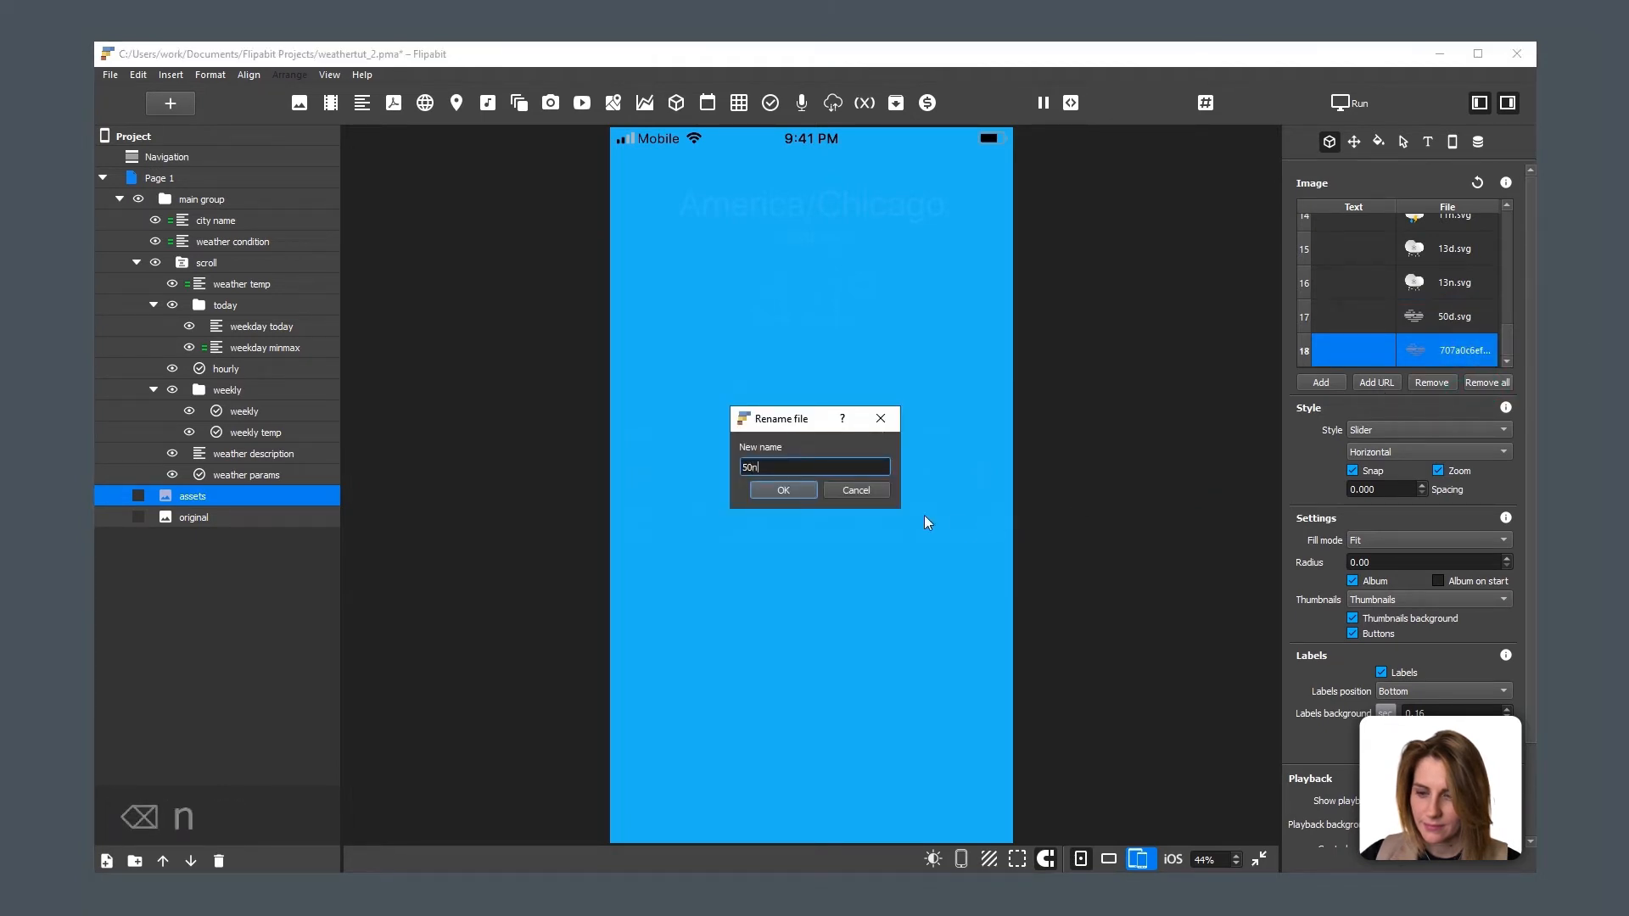
left_click(769, 487)
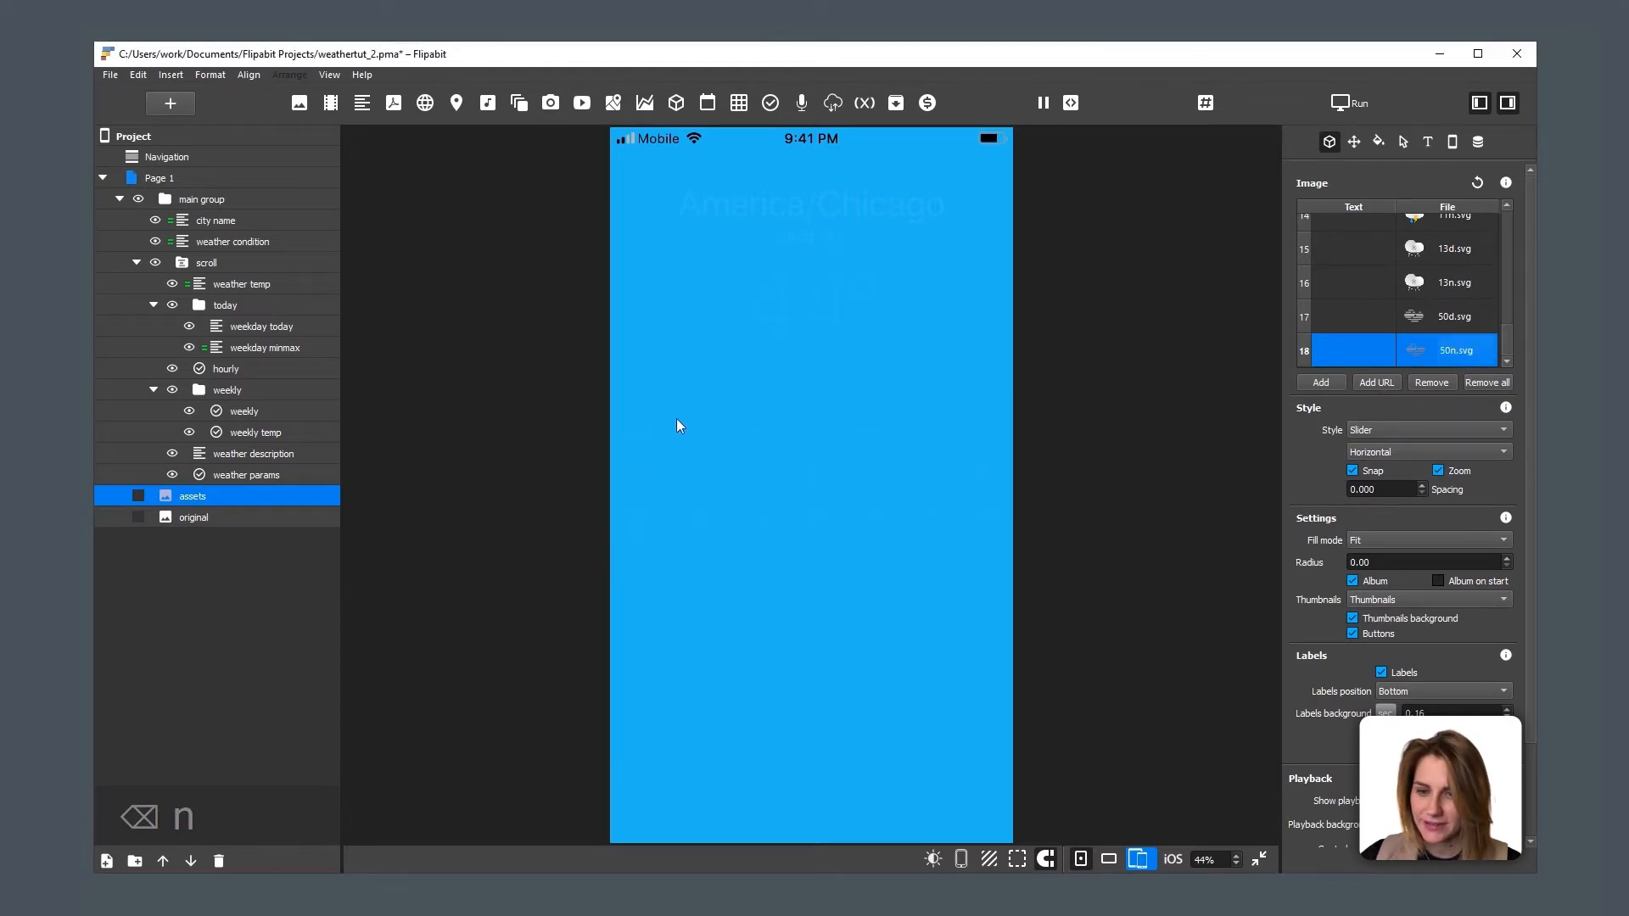
Step: Start a database connection for the hourly widget, using its content as the replacement template and weather as the database
left_click(236, 375)
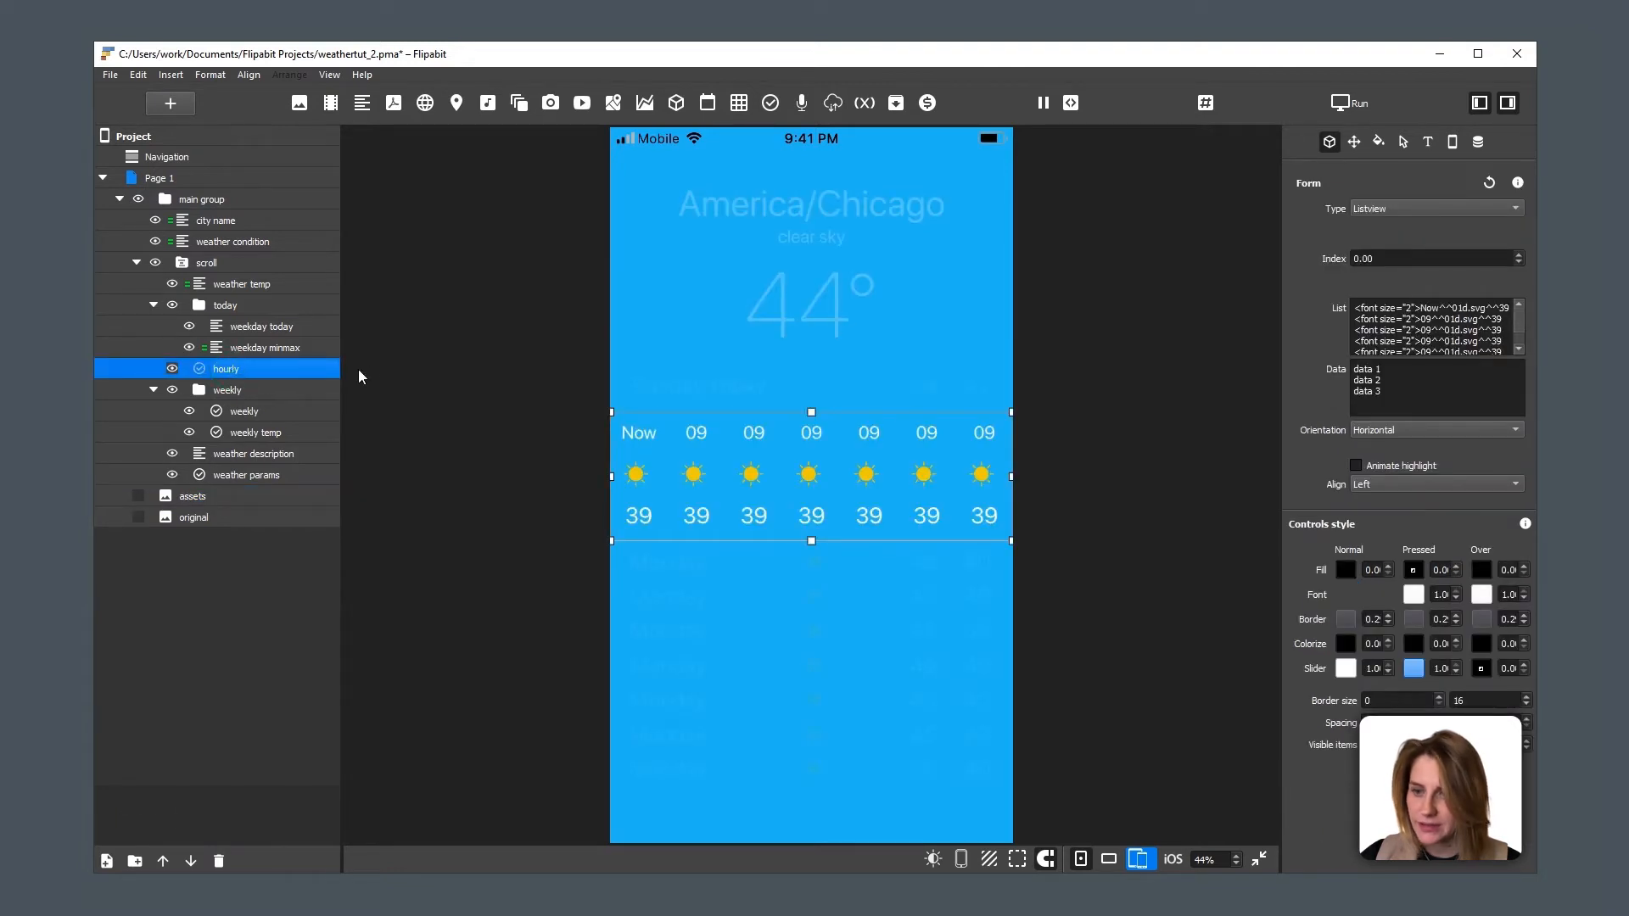
left_click(1478, 141)
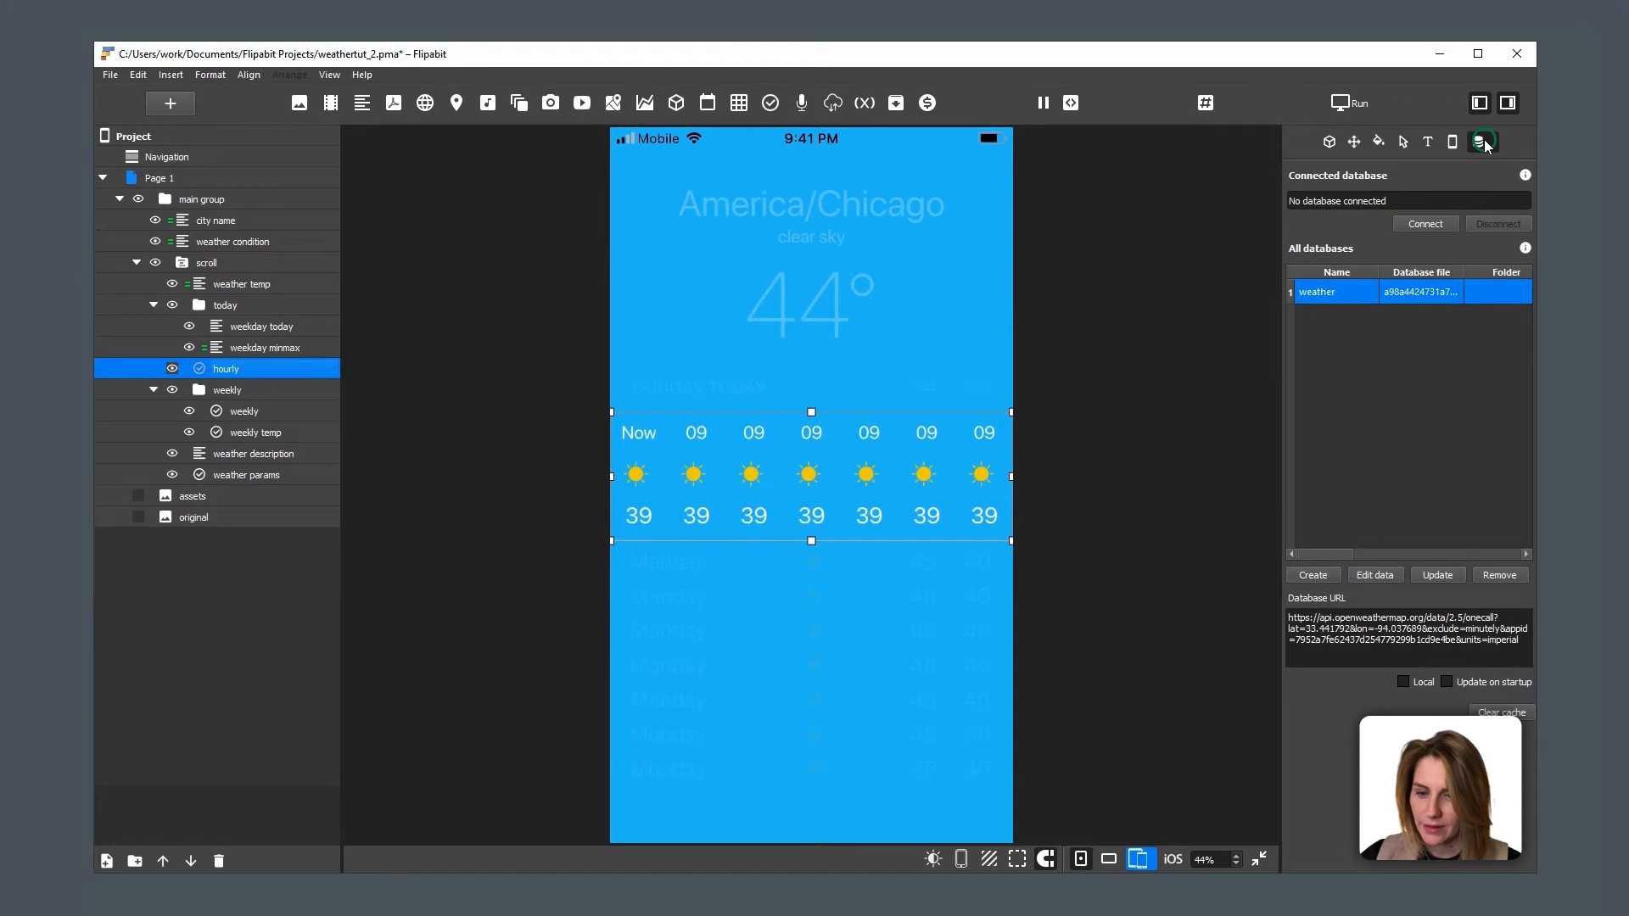
left_click(1426, 223)
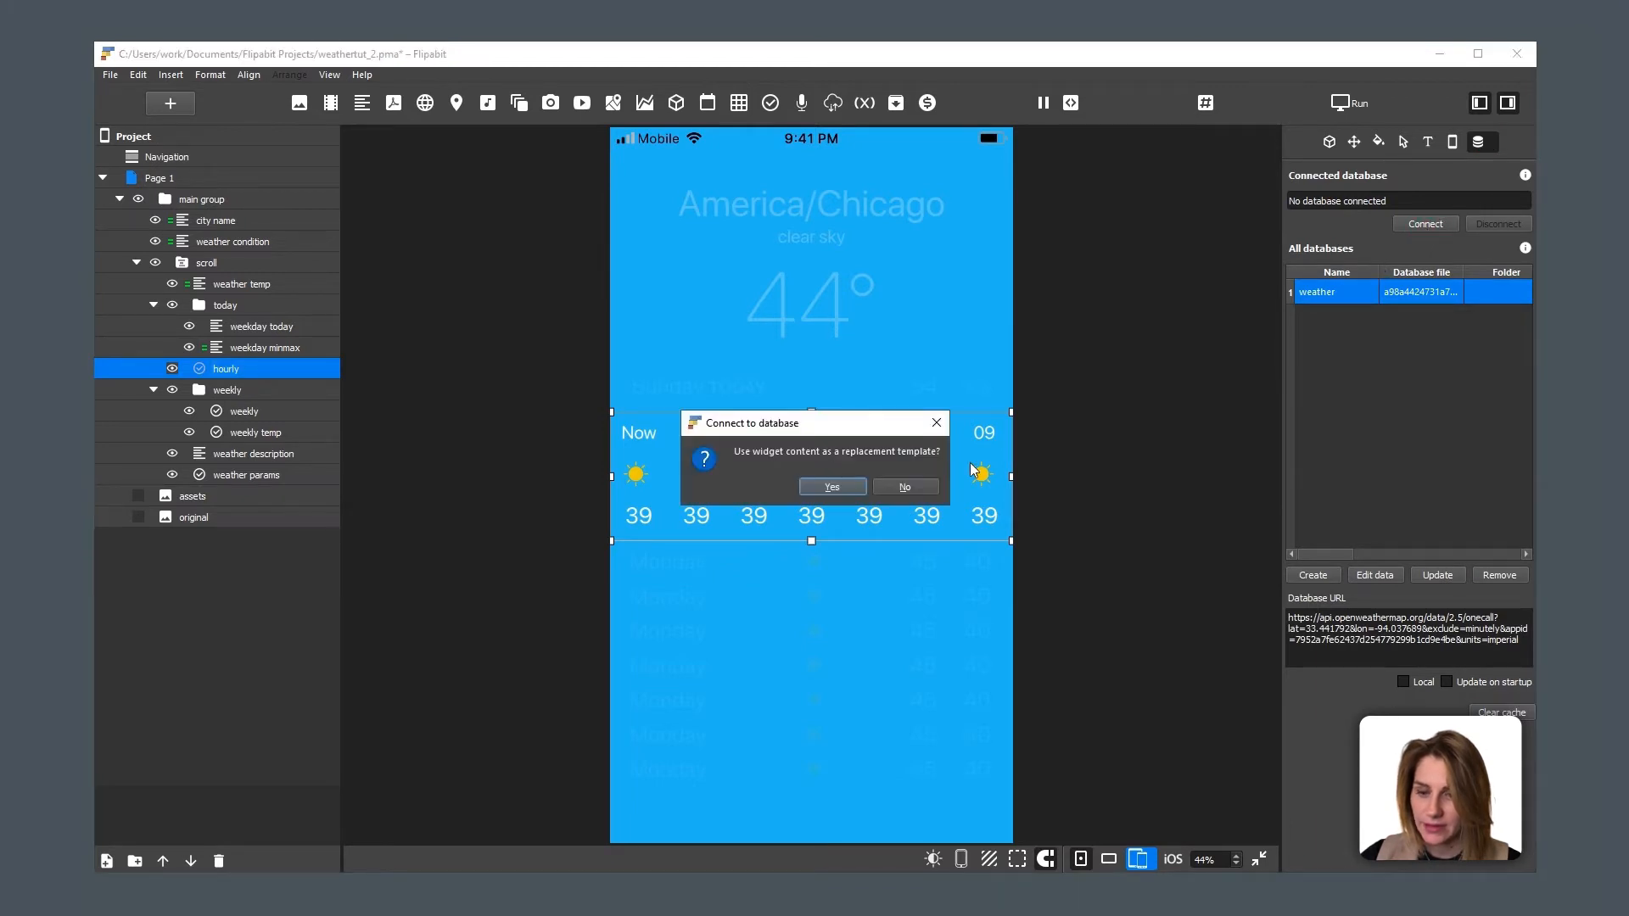
left_click(831, 488)
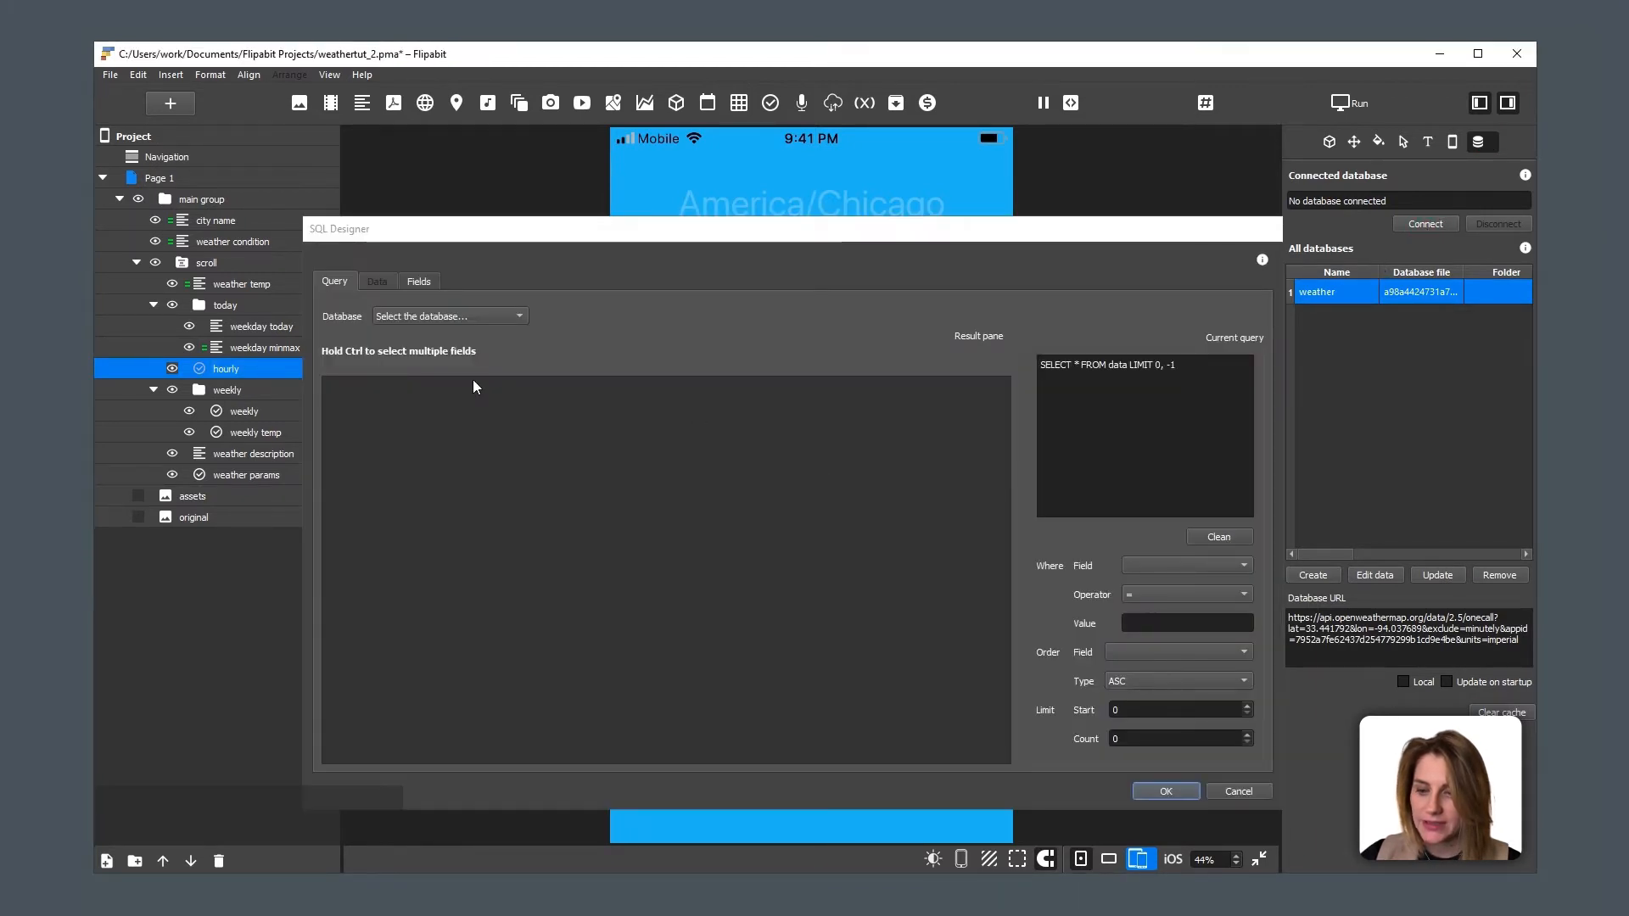
left_click(451, 312)
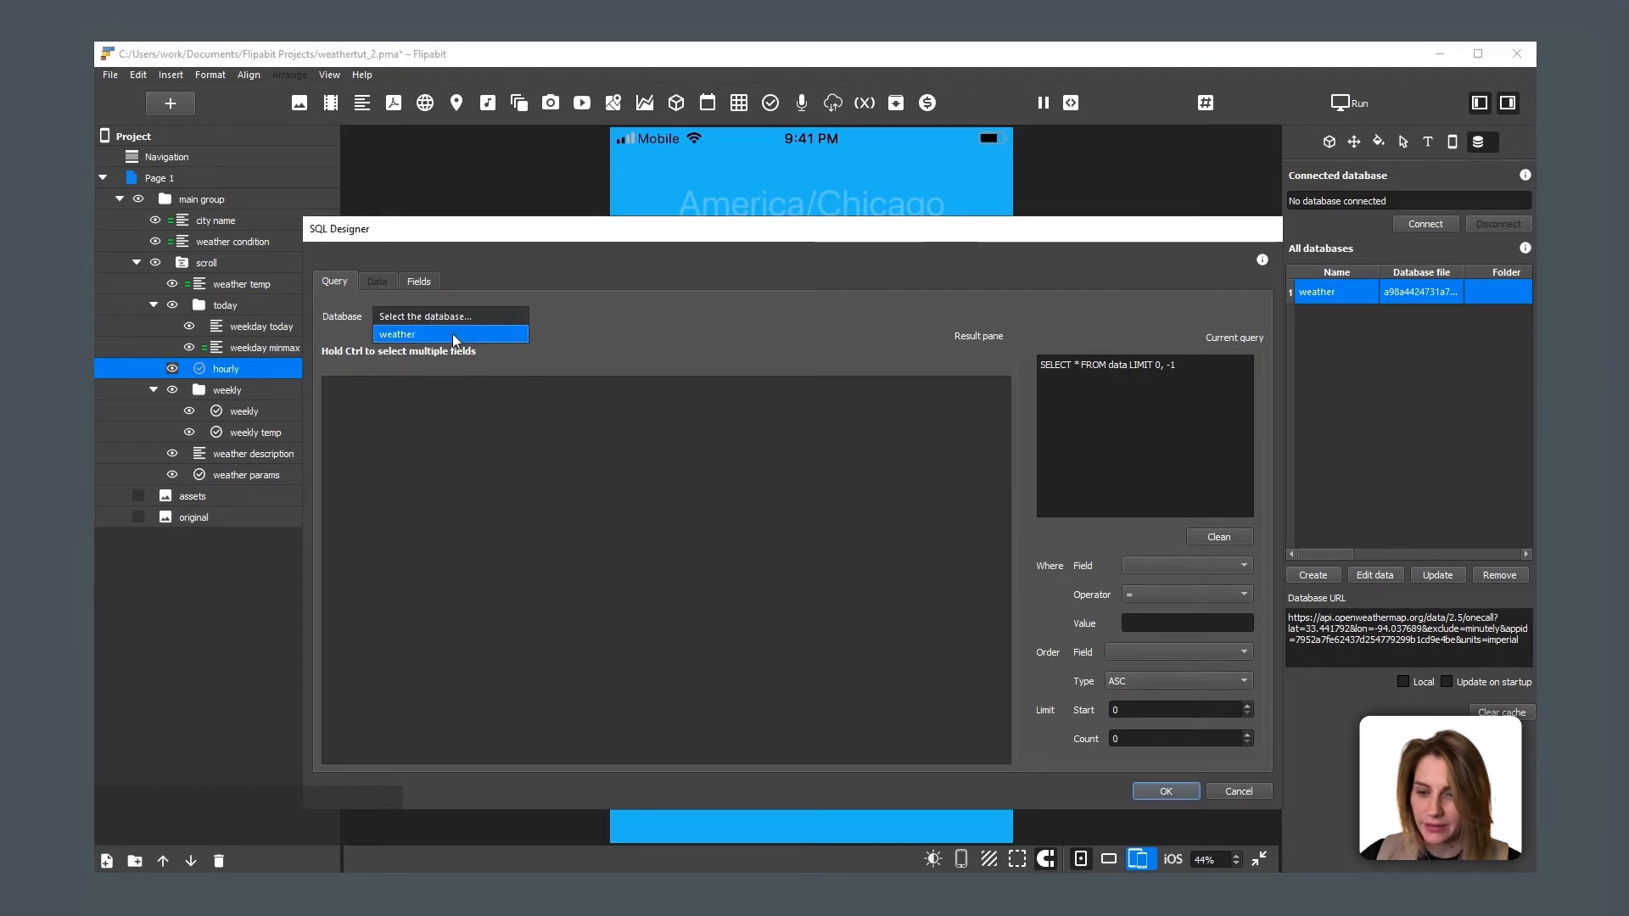
left_click(453, 336)
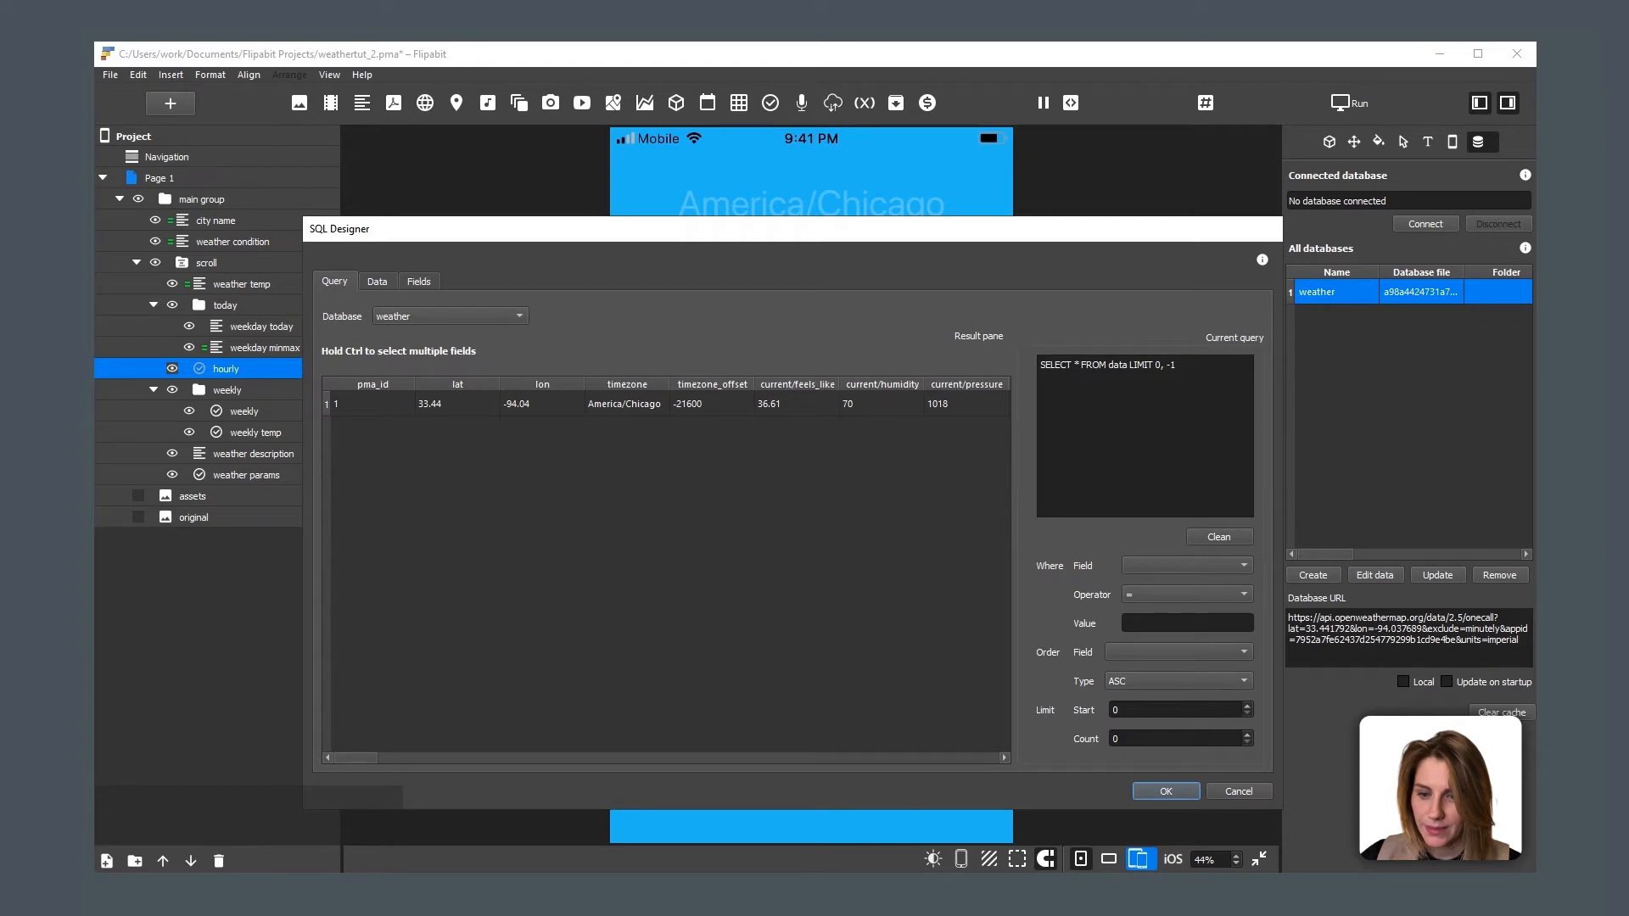
Step: Open hourly.sql.txt from the database folder in weather assets and copy the entire SQL query
key("alt+Tab")
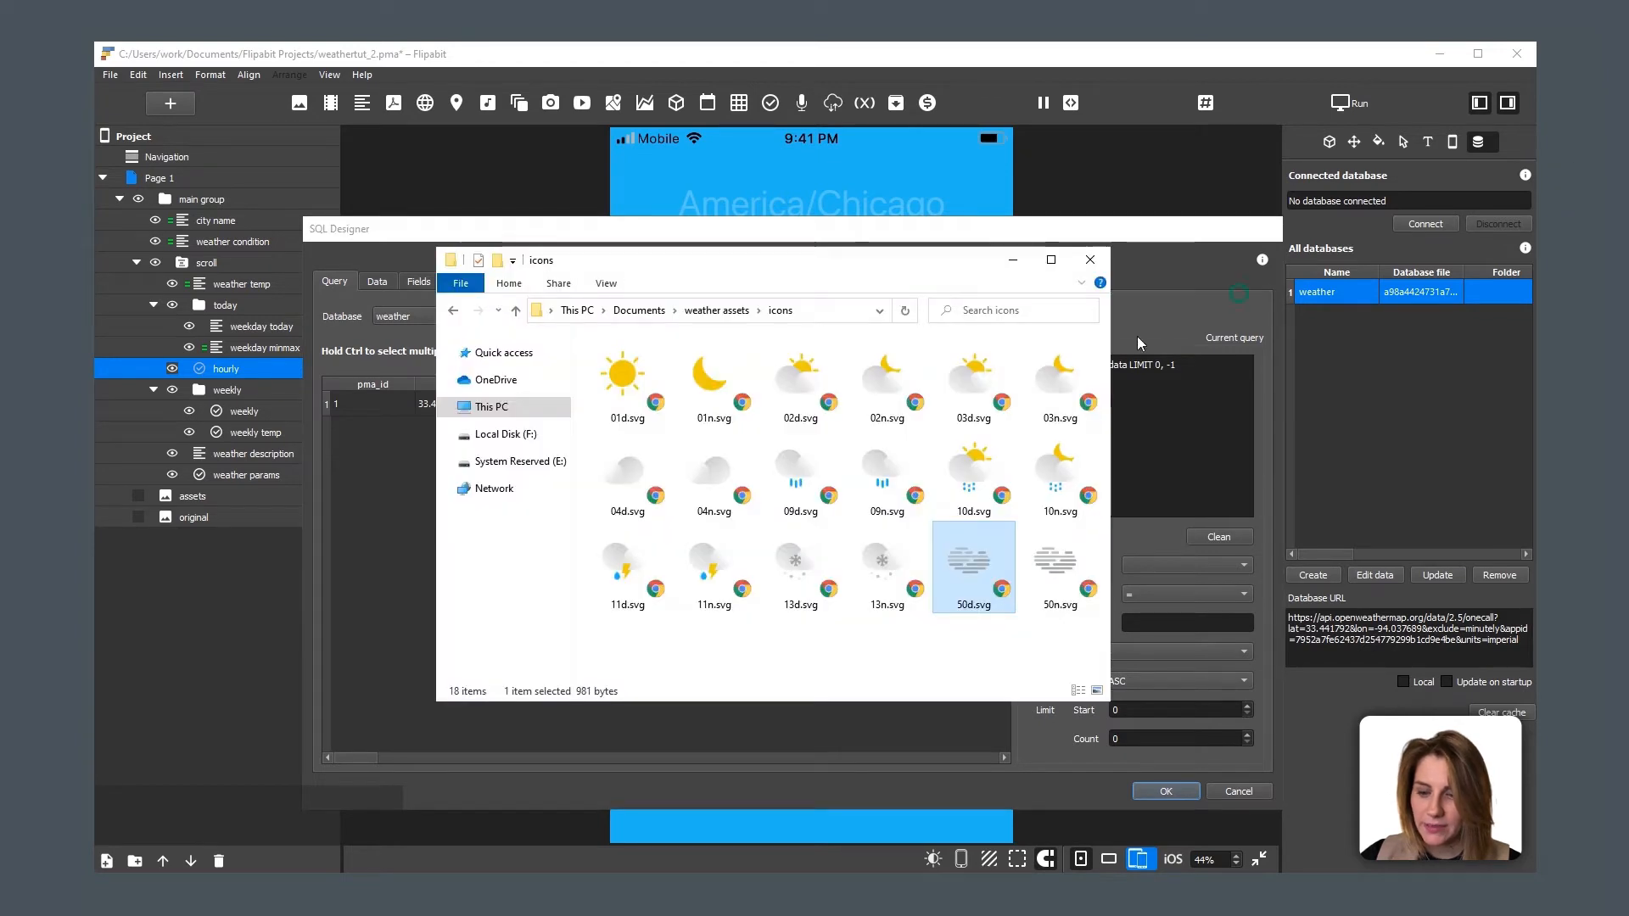
left_click(703, 310)
double_click(650, 404)
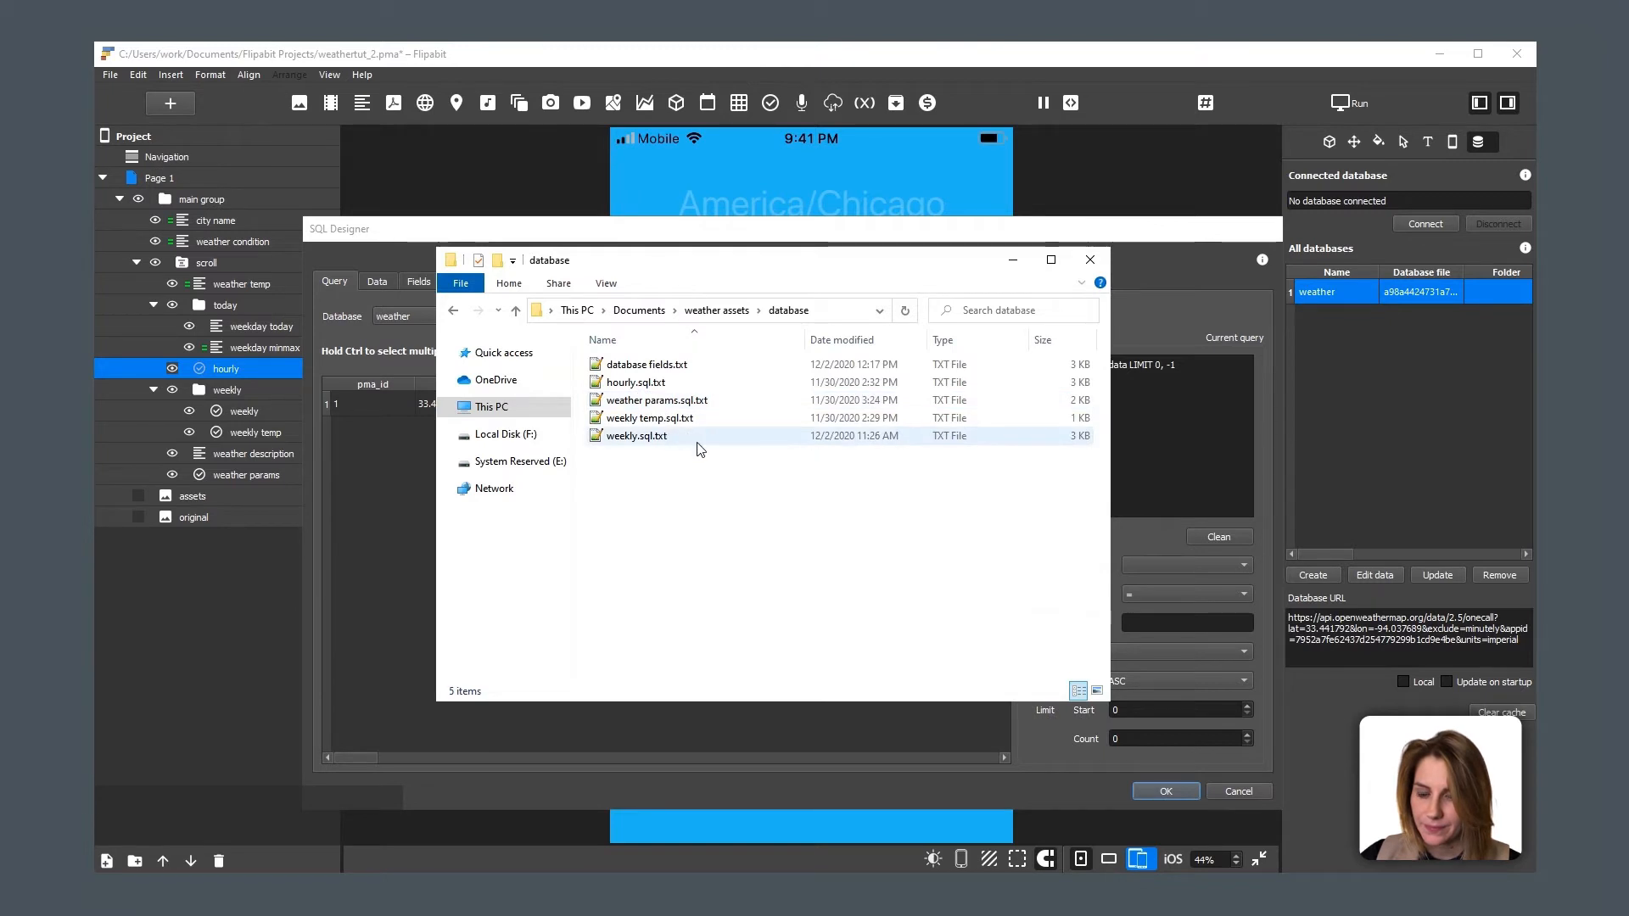
double_click(637, 382)
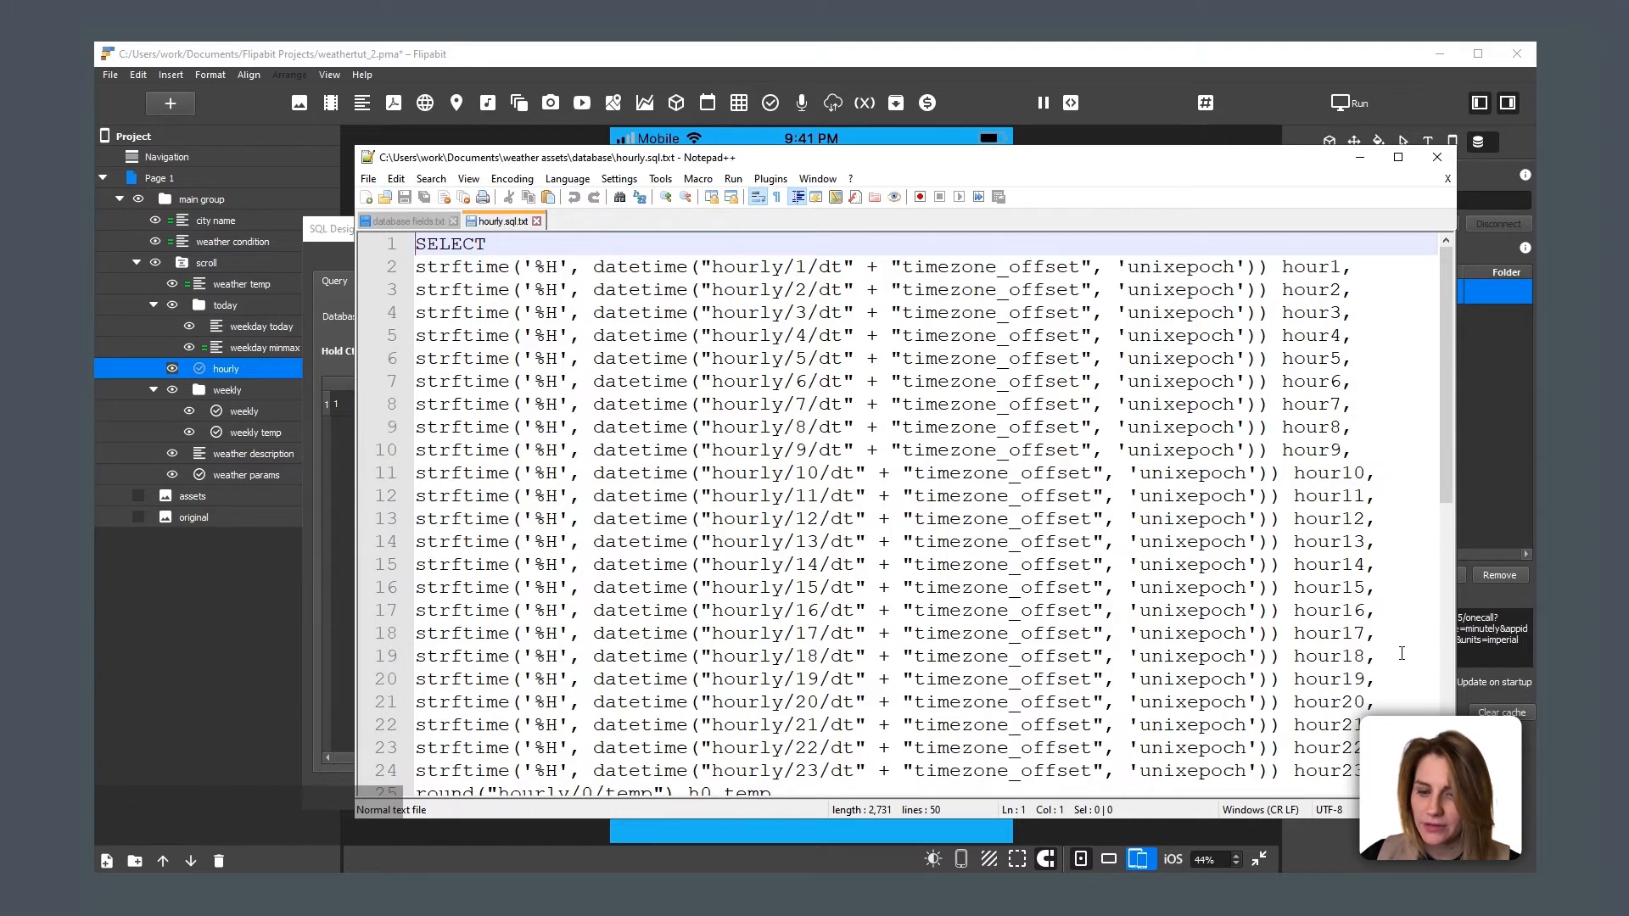
key("ctrl+a")
key("ctrl+c")
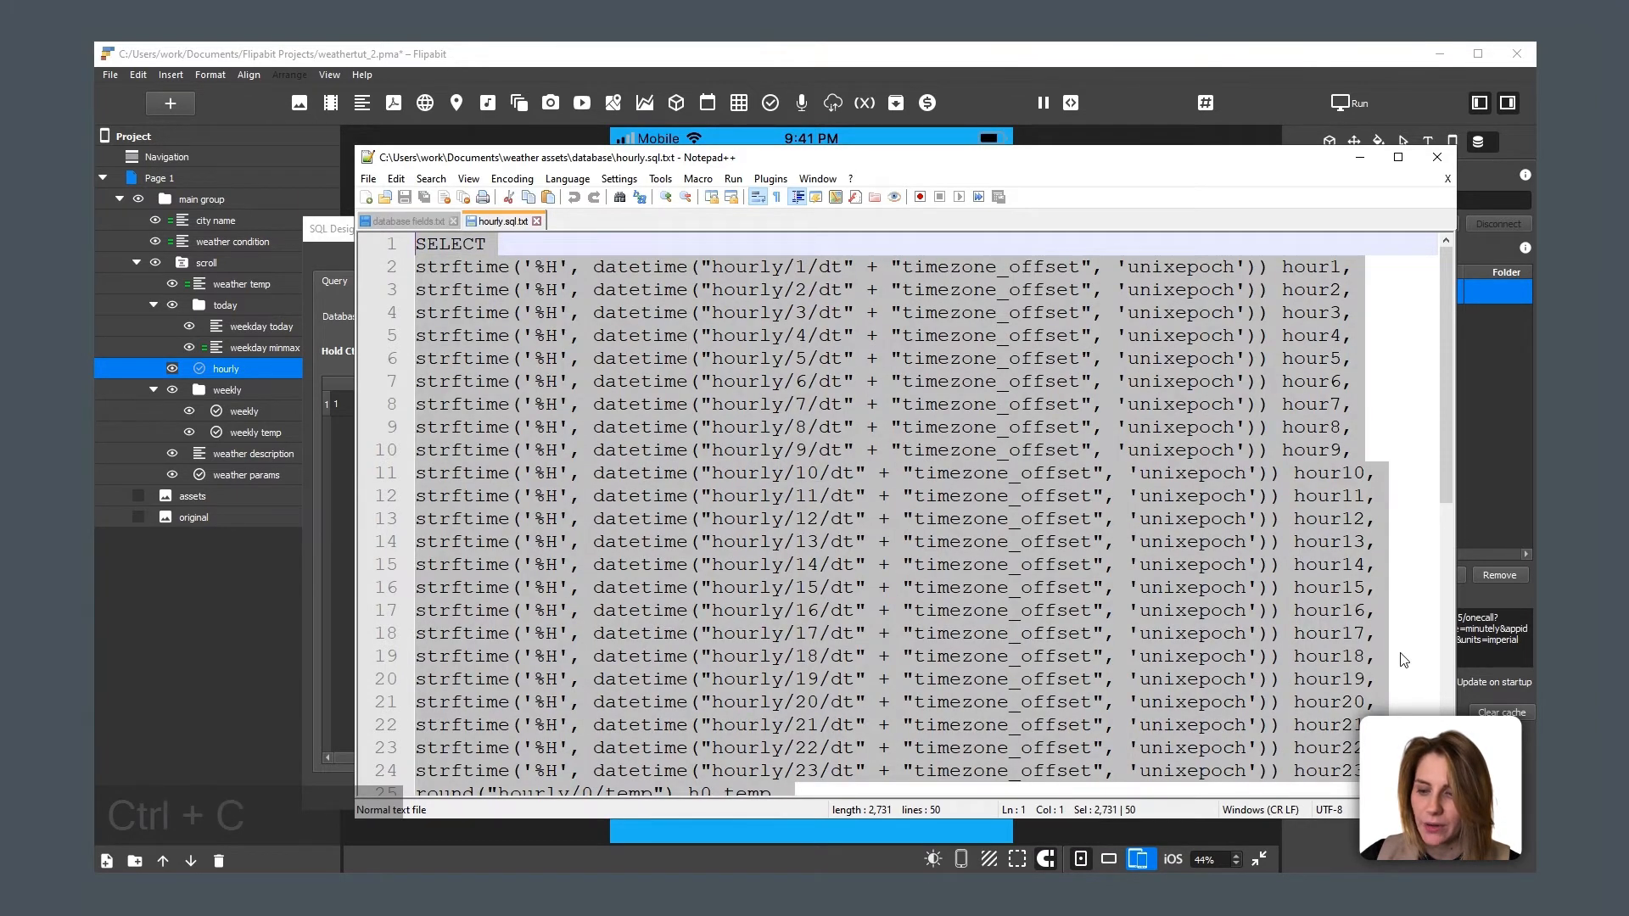
Step: Replace the current query in the SQL Designer with the copied hourly query and accept the hourly widget's connection
left_click(337, 229)
left_click(1146, 395)
key("ctrl+a")
key("ctrl+v")
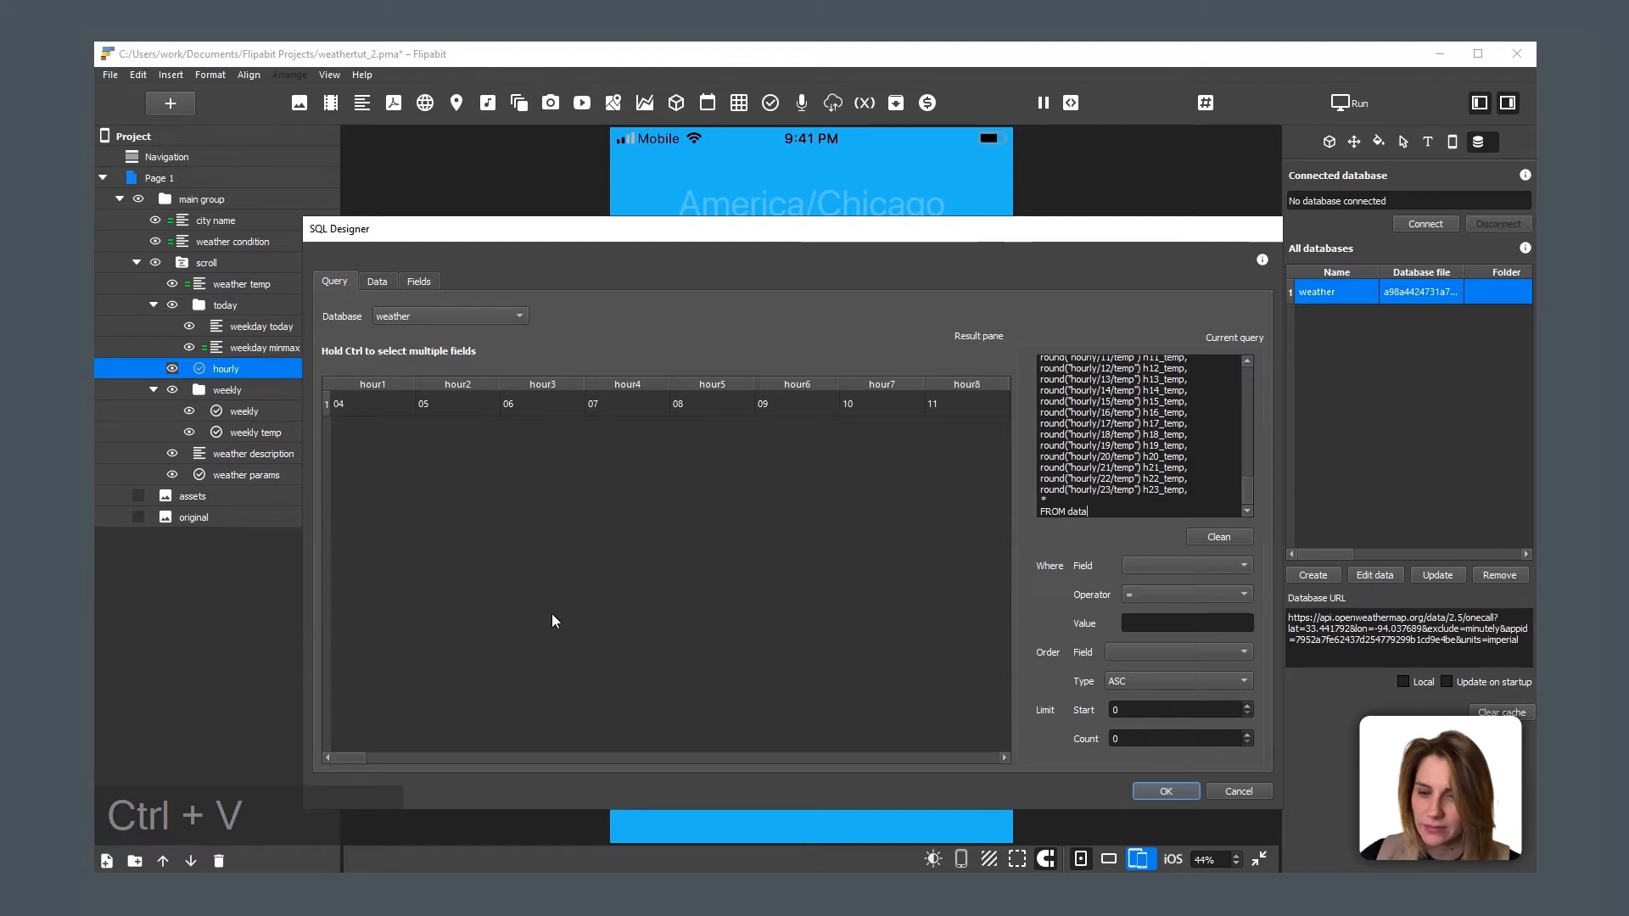
mouse_move(347, 754)
left_mouse_down()
mouse_move(628, 756)
mouse_move(319, 767)
left_mouse_up()
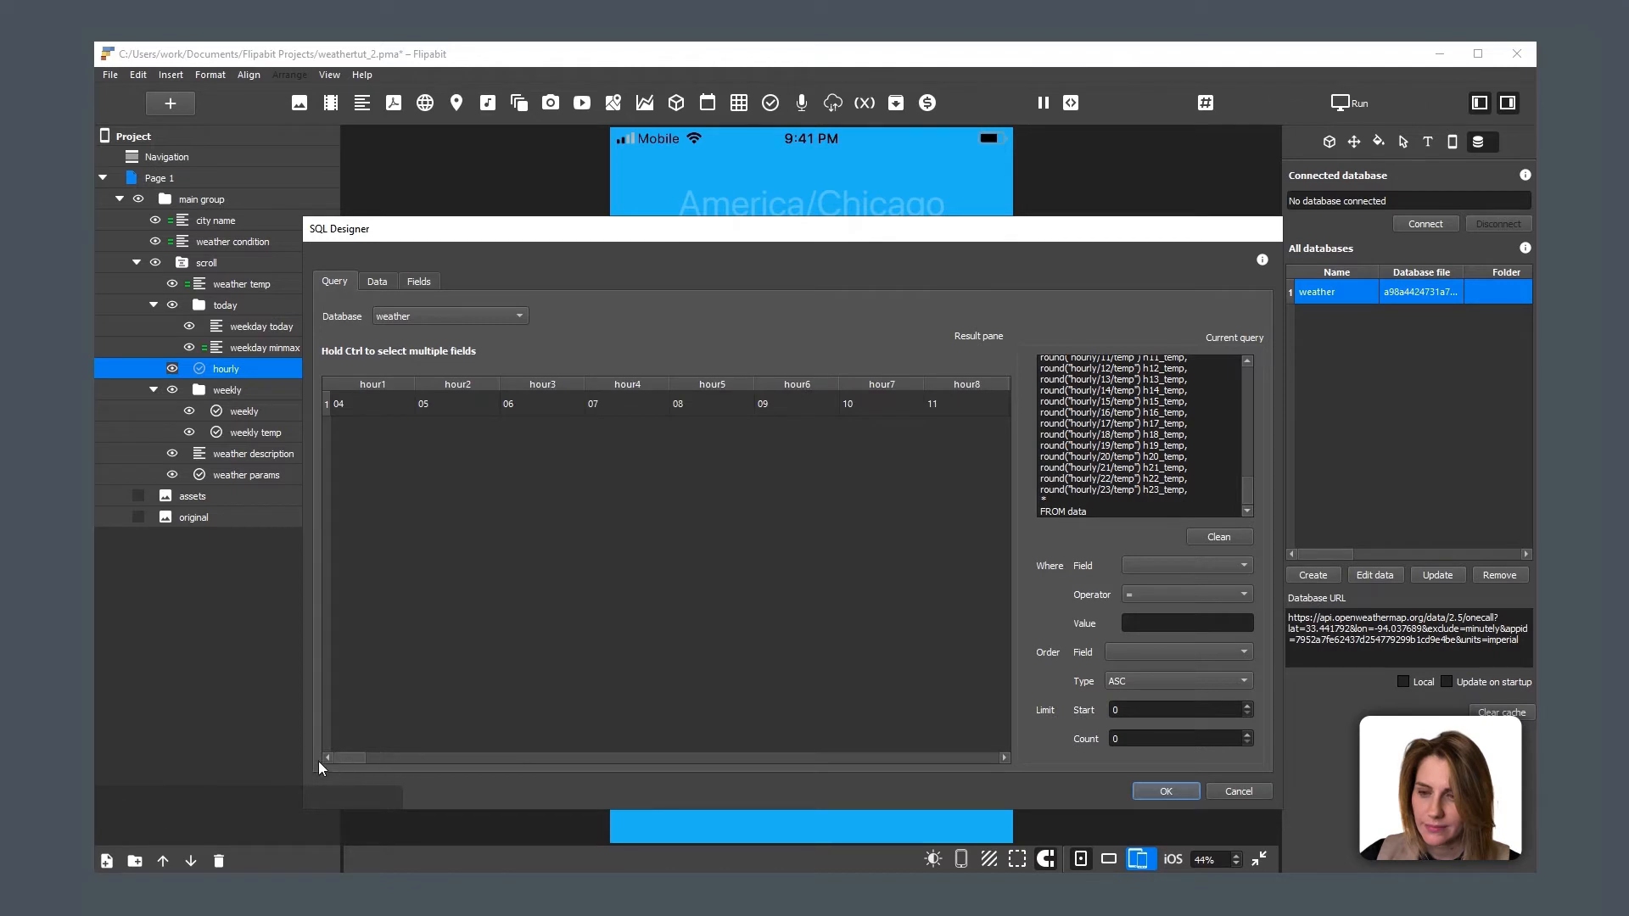
scroll(1112, 456, "up", 10)
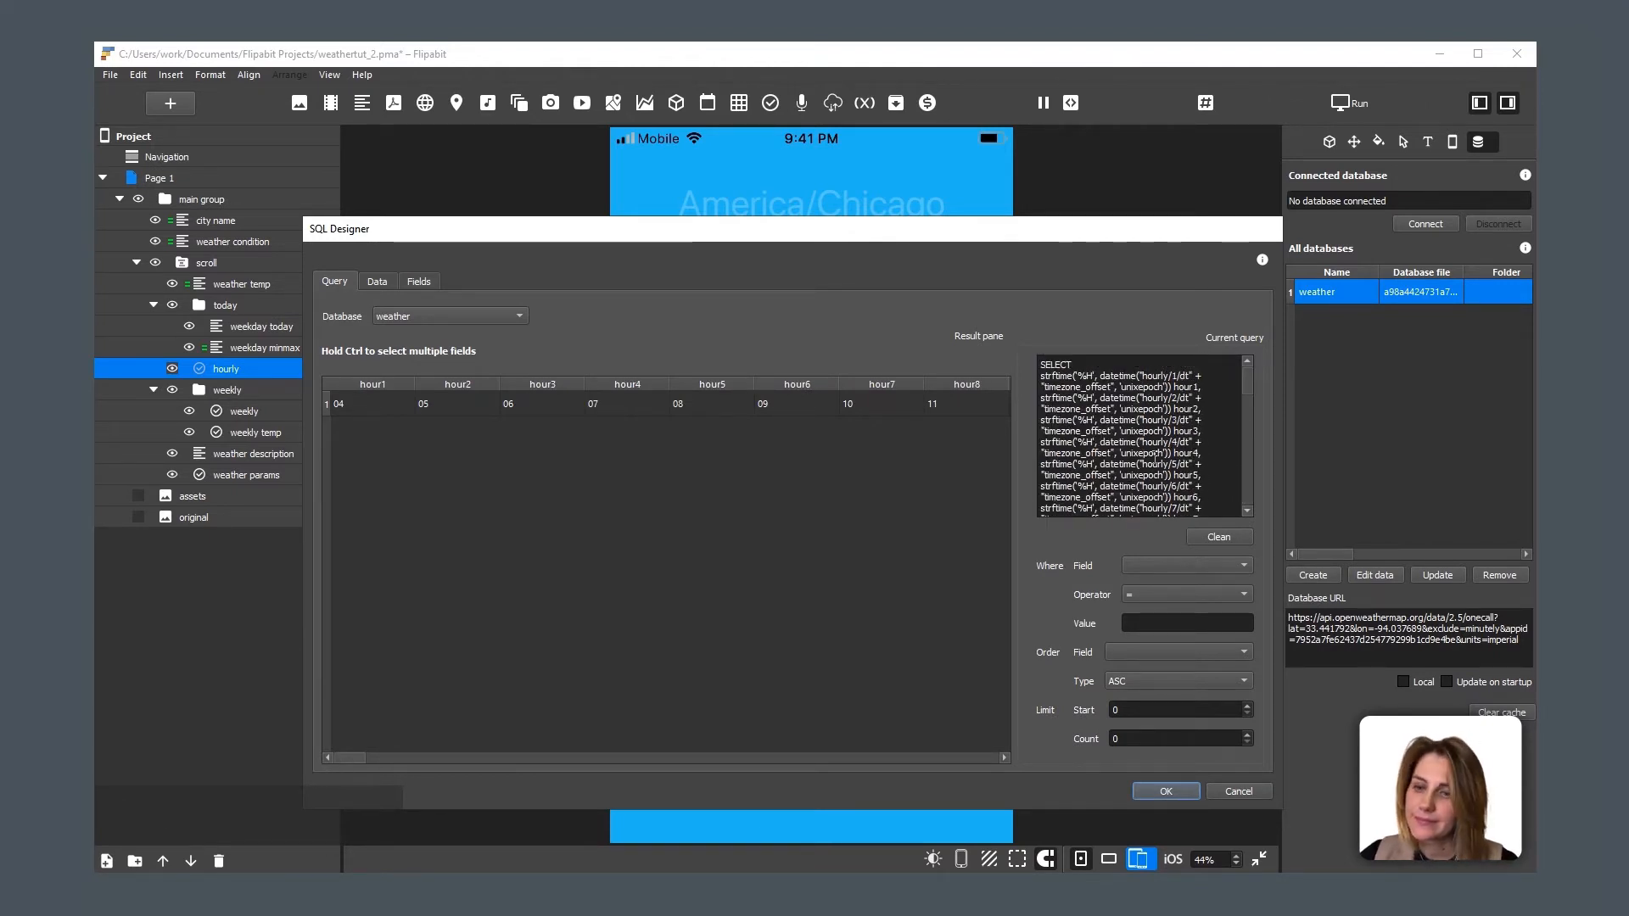
left_click(1165, 794)
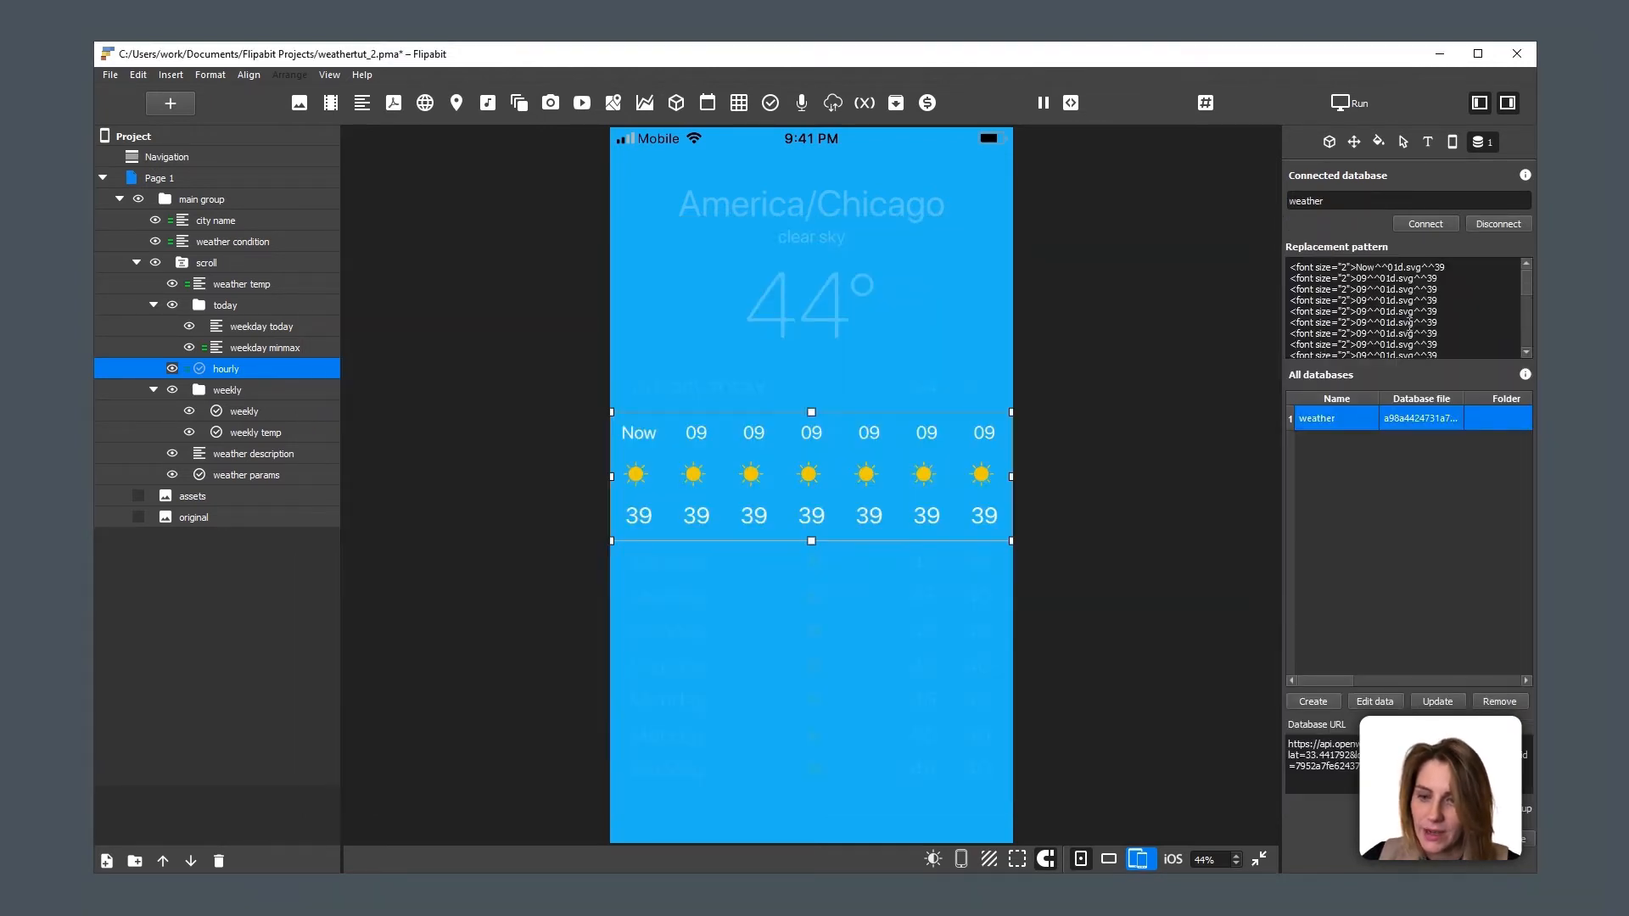
Step: Copy the field name hour1 from hourly.sql.txt in Notepad++ and return to Flipabit's replacement pattern
double_click(1437, 266)
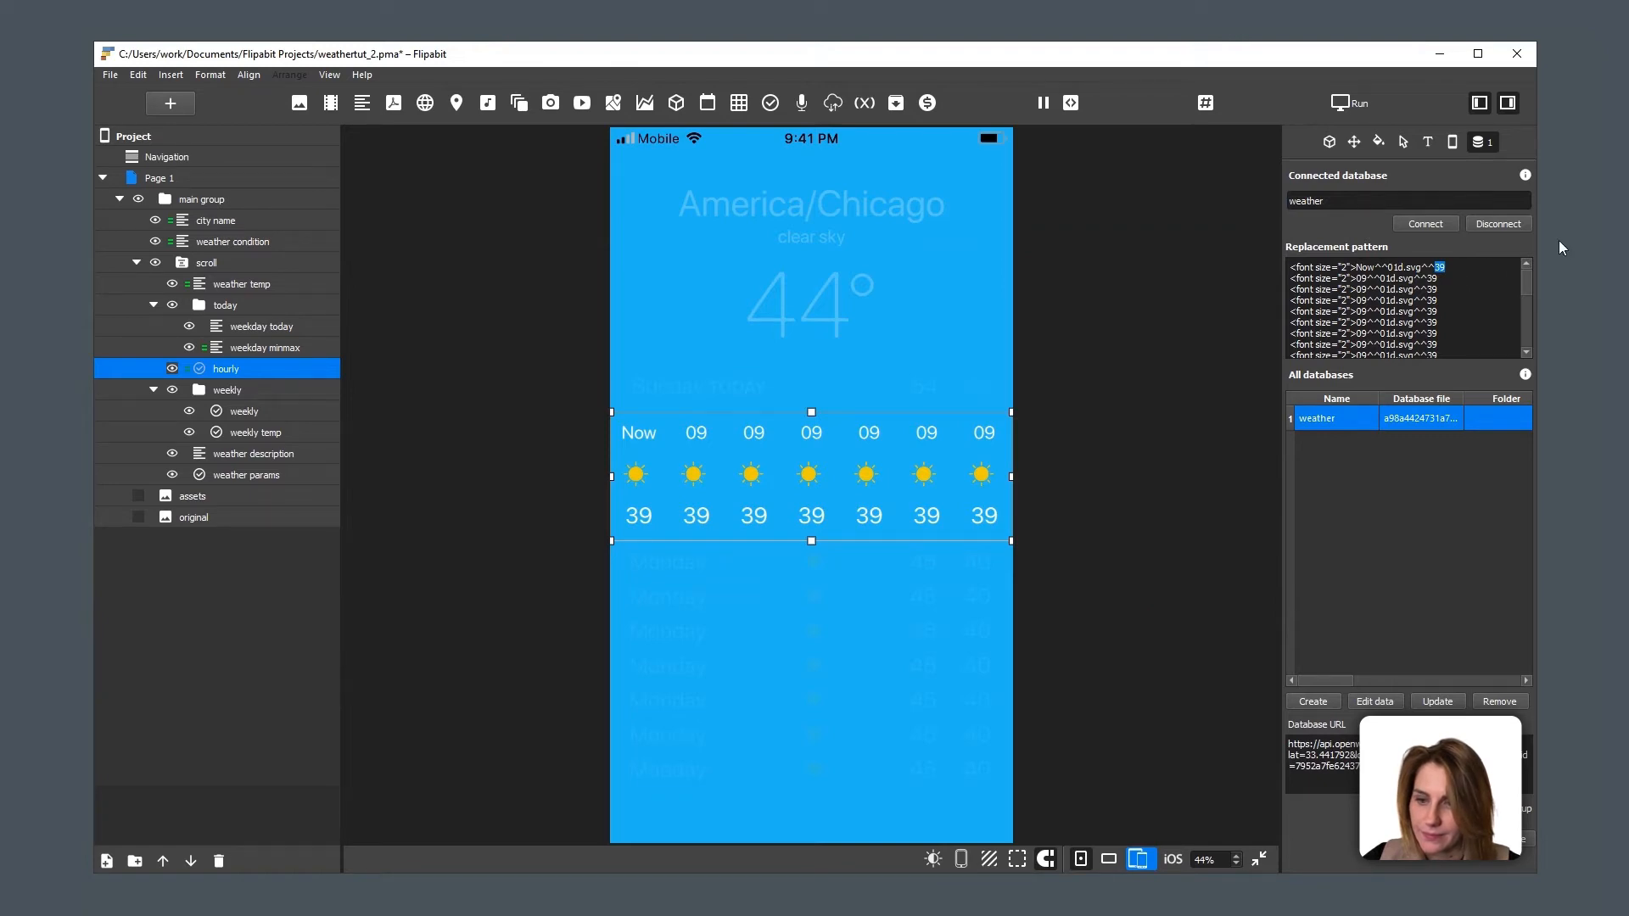
key("alt+Tab")
left_click(1214, 307)
double_click(1311, 268)
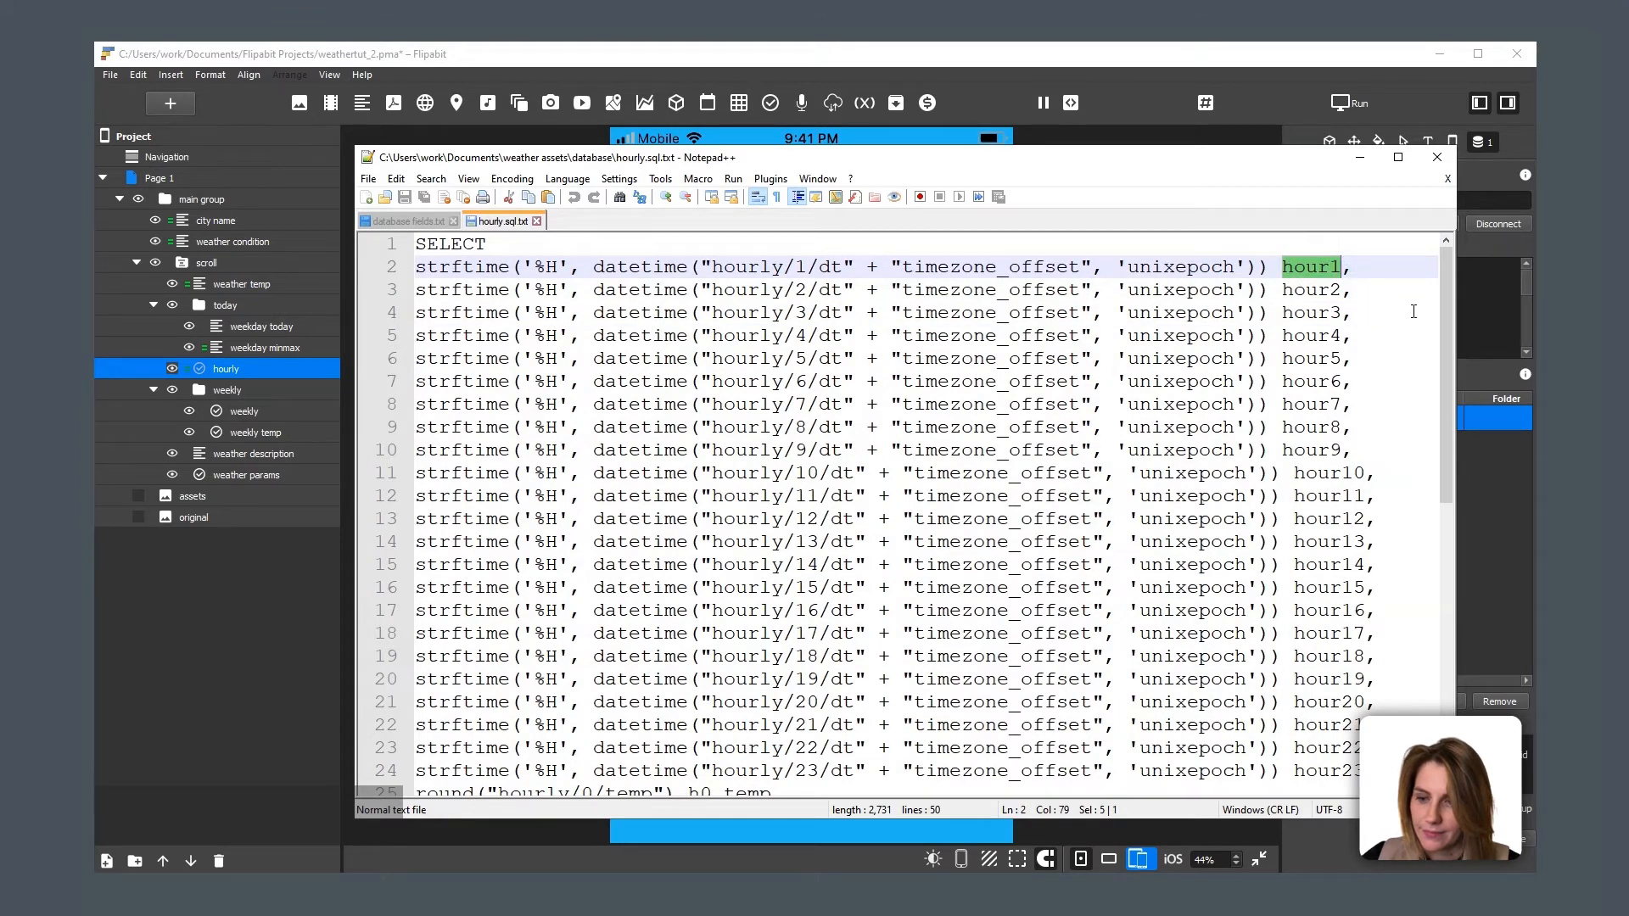
key("ctrl+c")
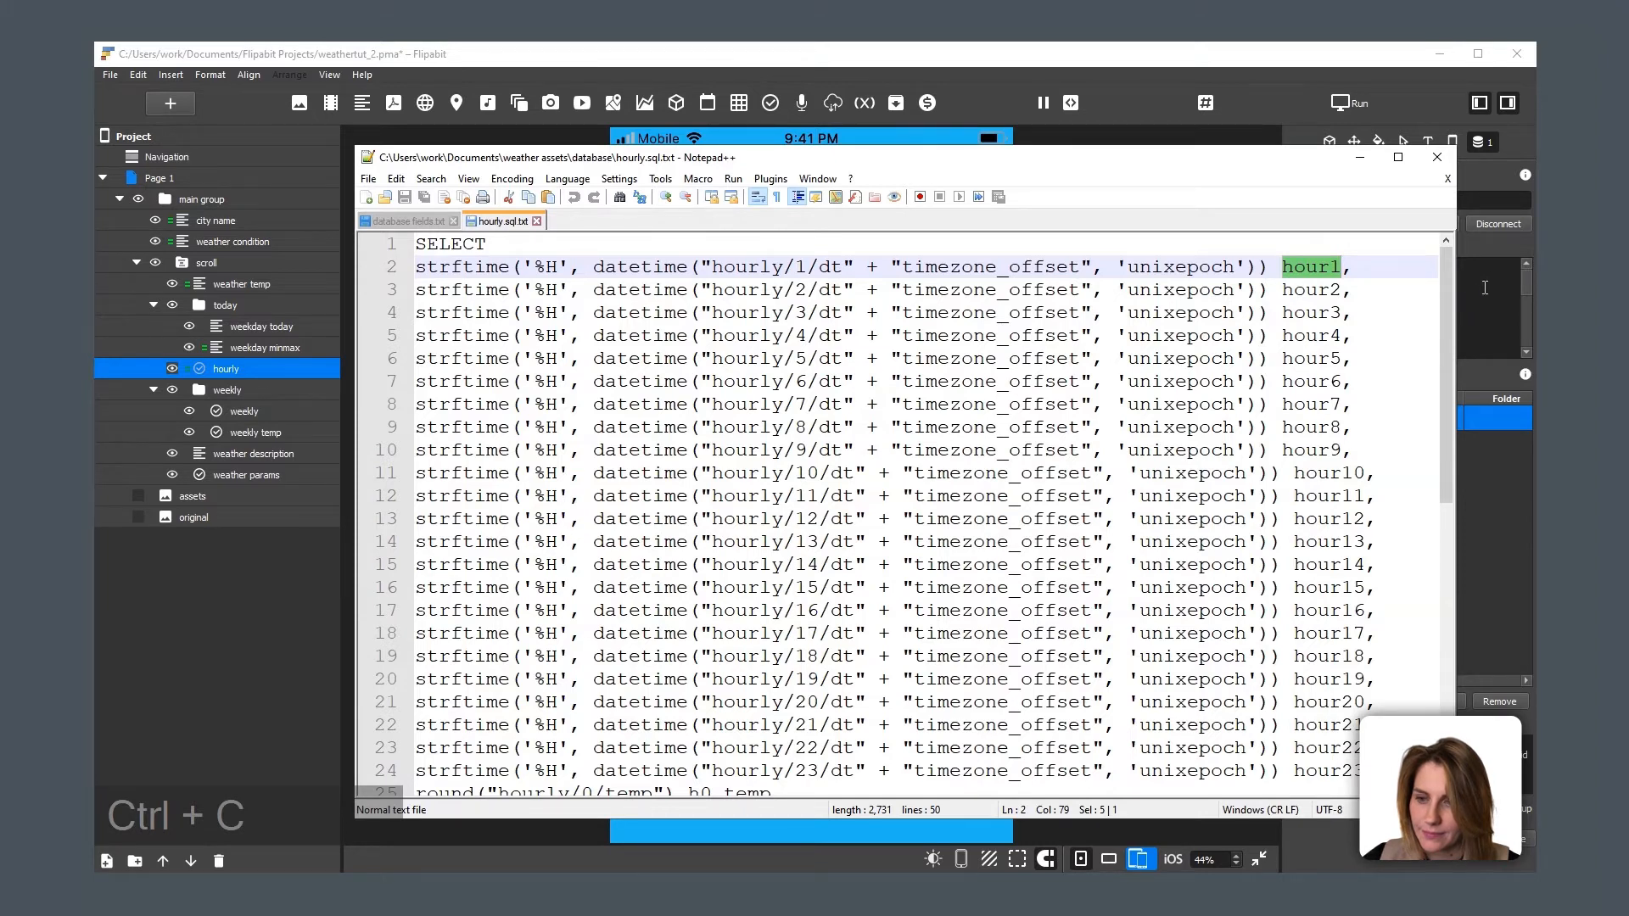
left_click(1472, 290)
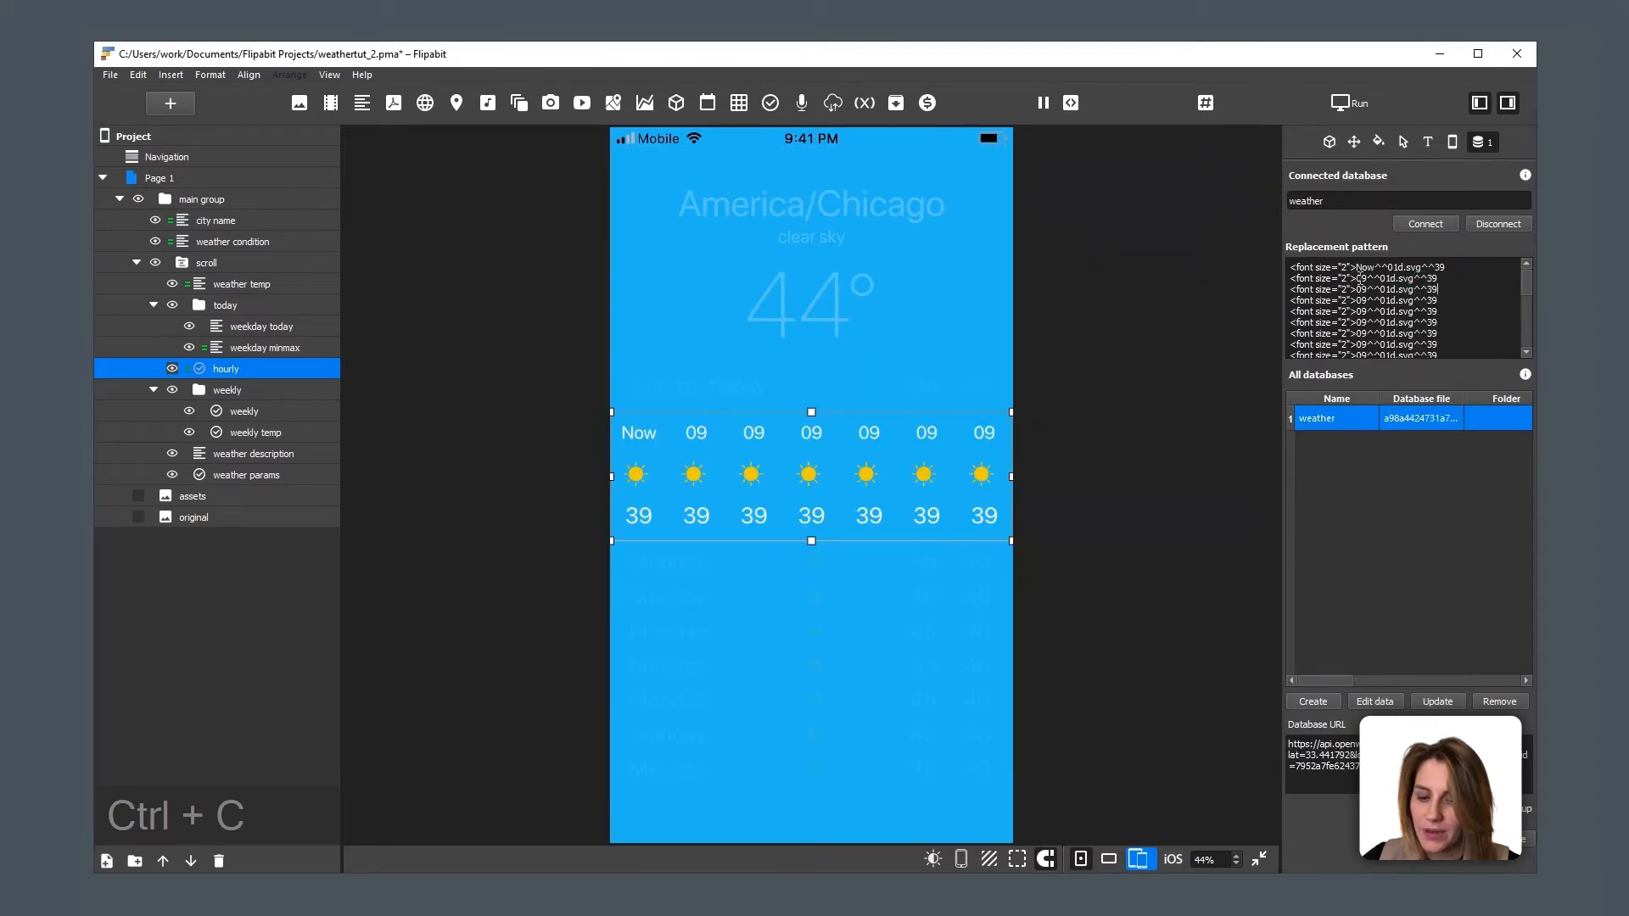
Step: Replace the hour 09 in the second line of the hourly replacement pattern with %%hour1%%
double_click(1361, 279)
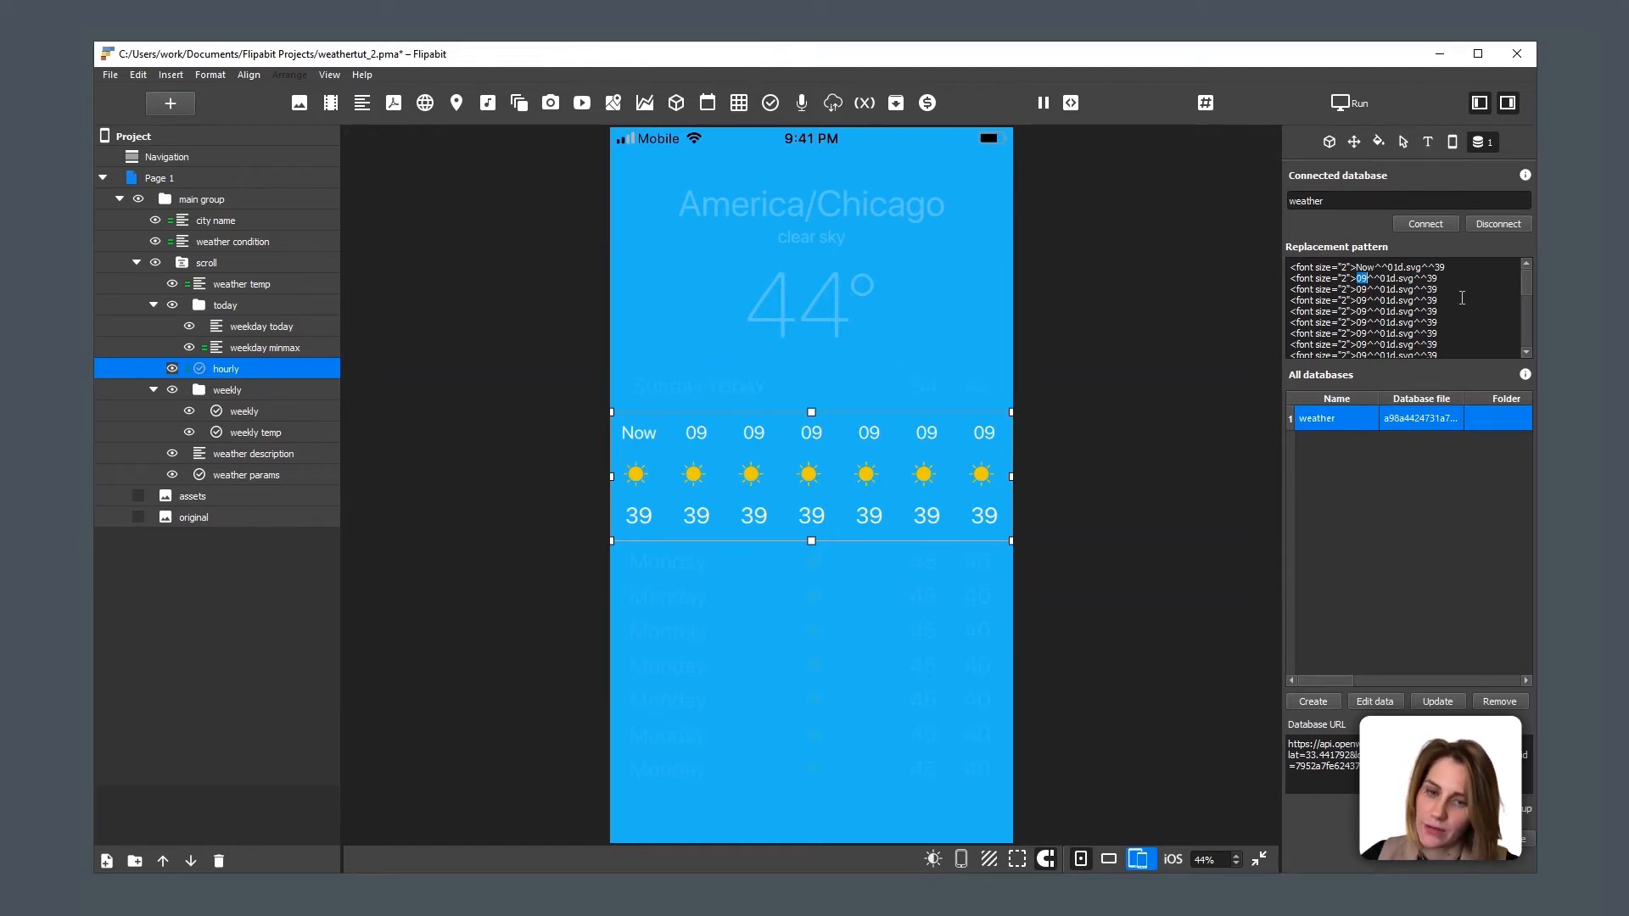
key("ctrl+v")
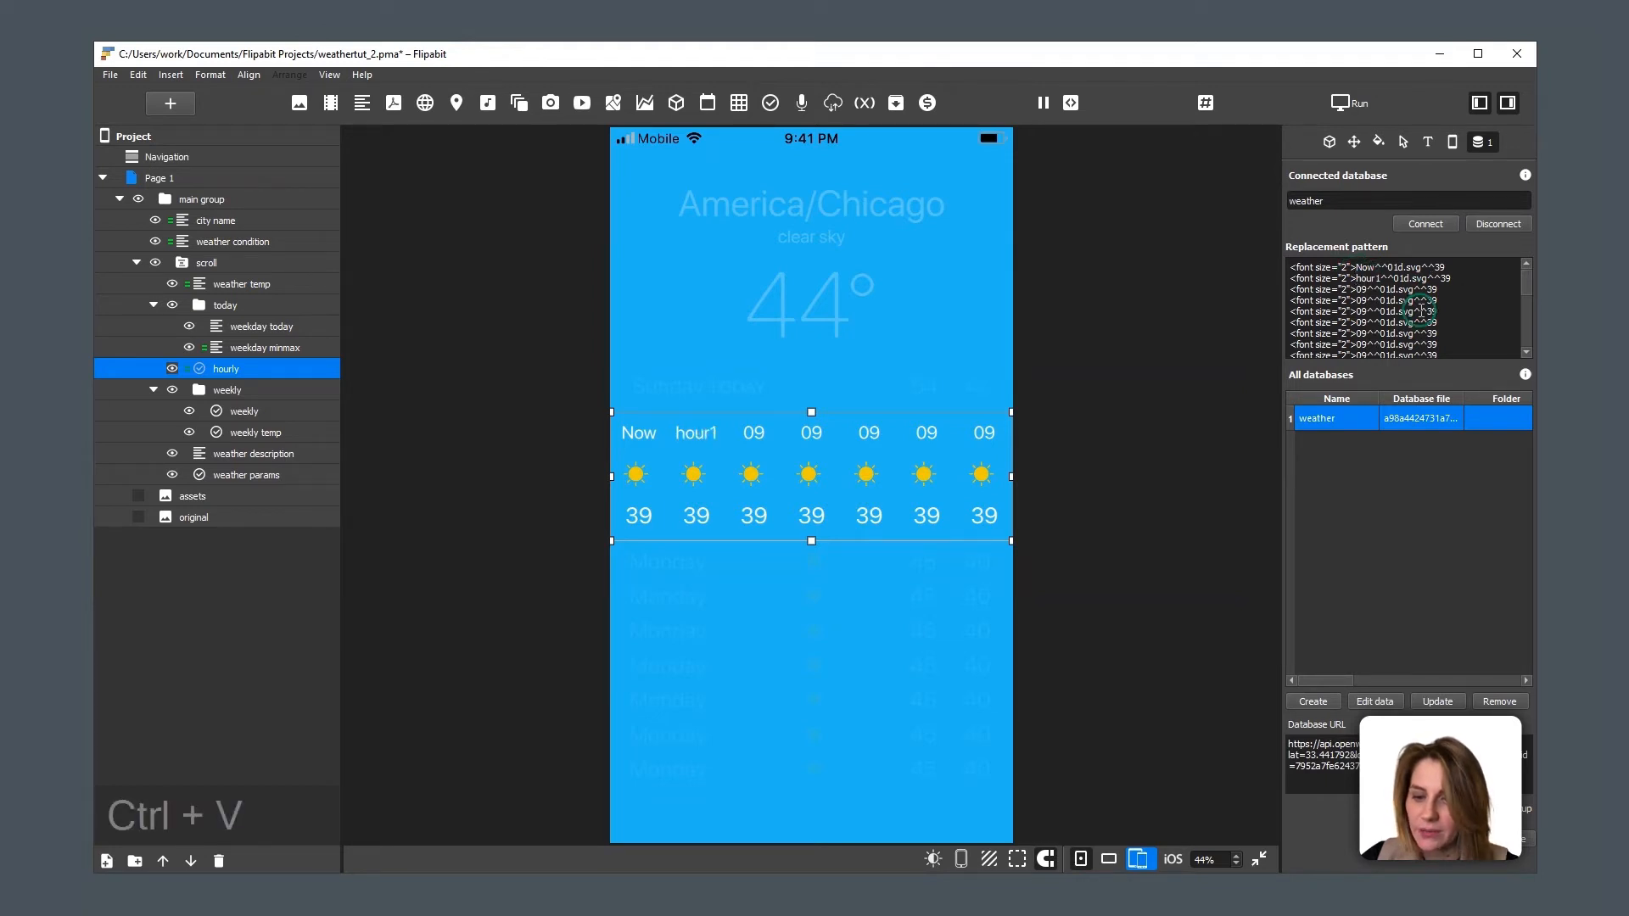
type("%%")
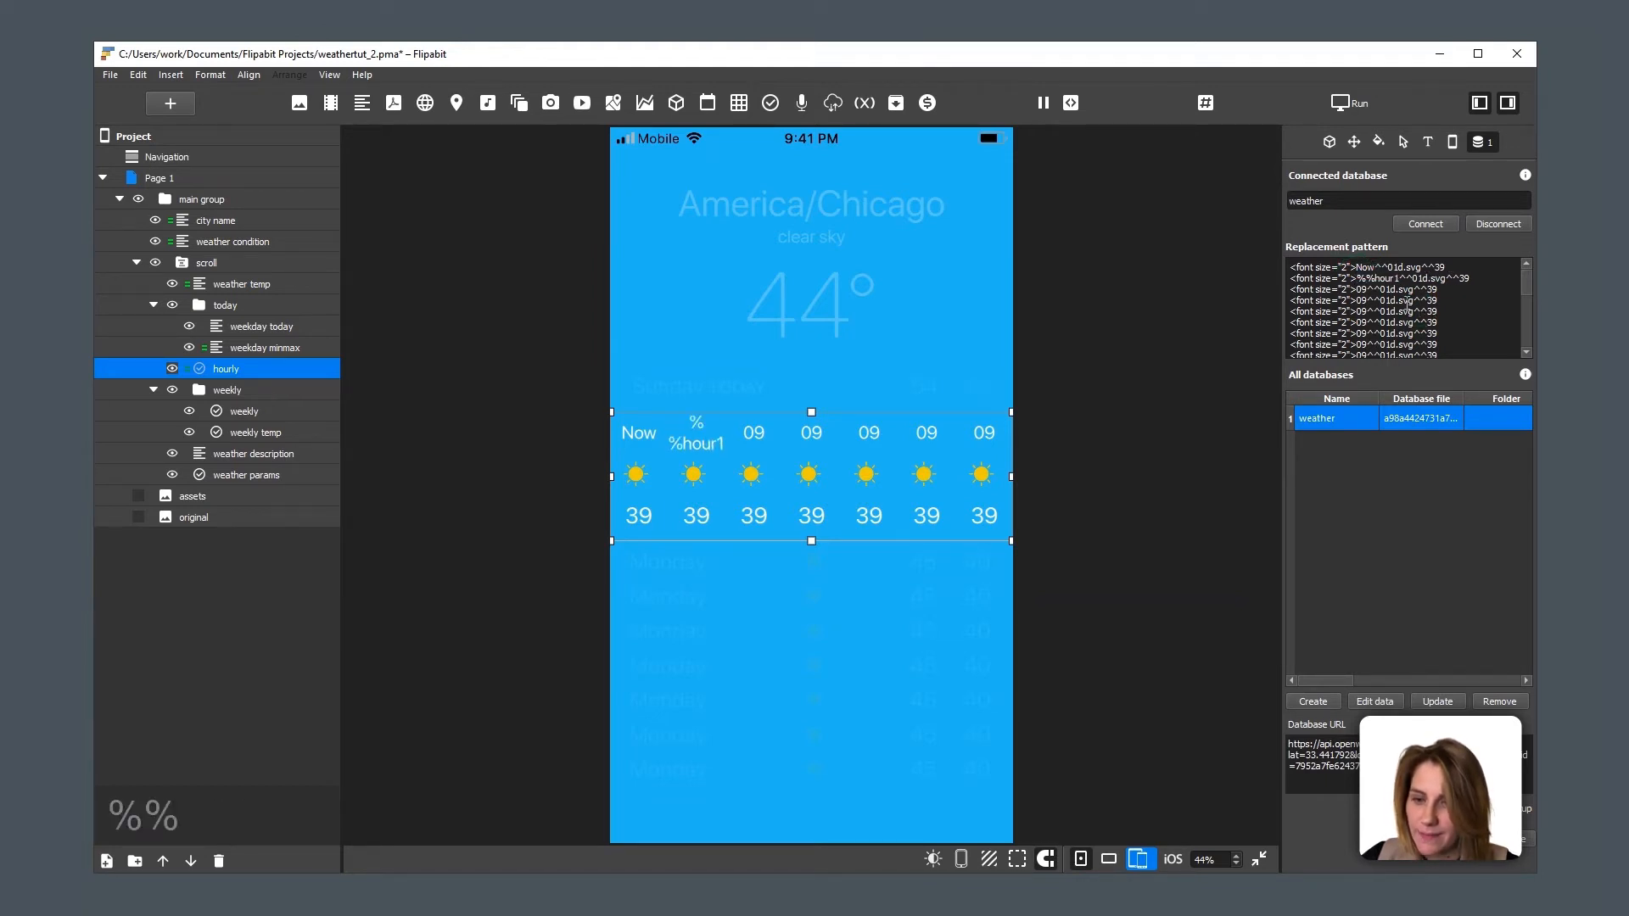
left_click(1447, 309)
type("%%")
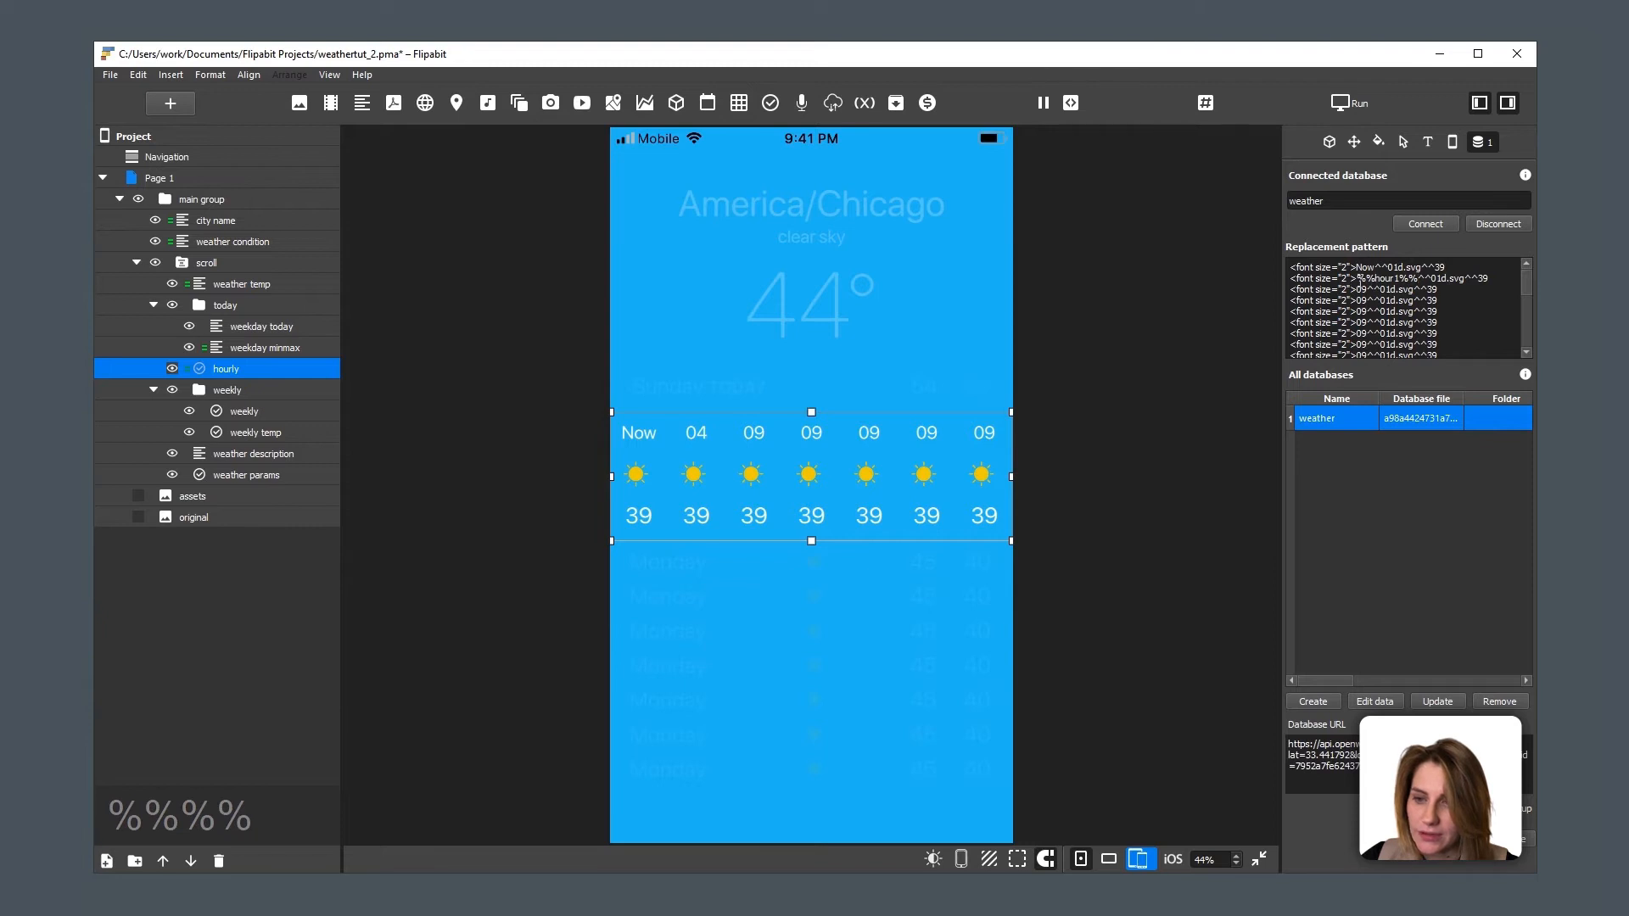
Step: Copy the %%hour1%% placeholder over the hour value 09 in all remaining lines of the hourly replacement pattern
left_click_drag(1357, 280, 1417, 280)
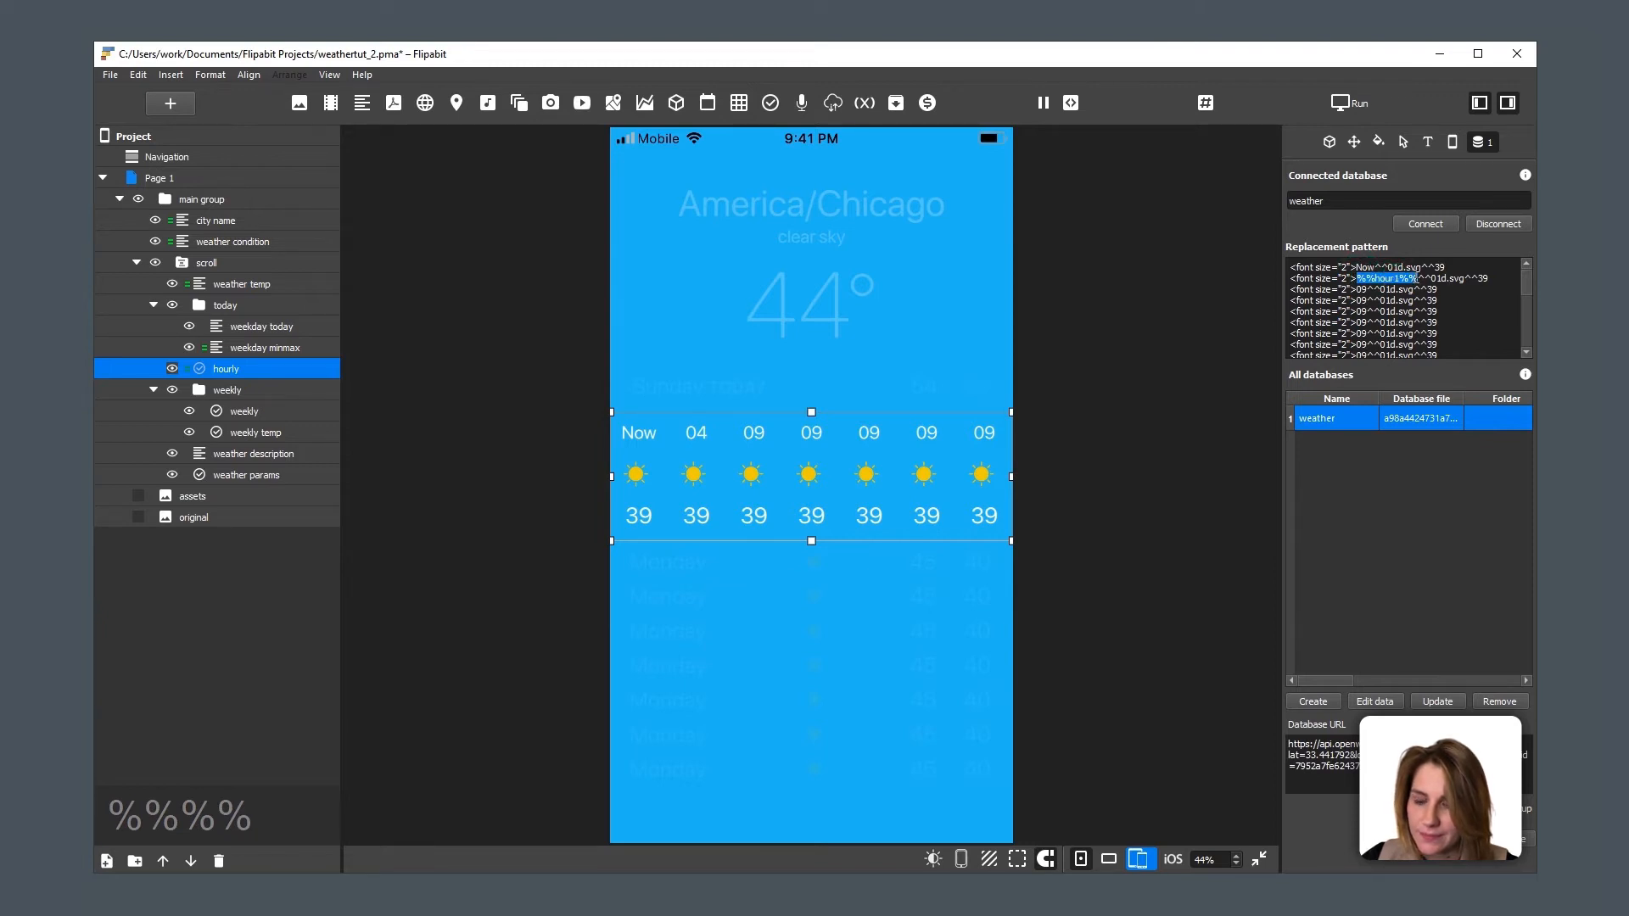
key("ctrl+c")
double_click(1364, 290)
key("ctrl+v")
double_click(1364, 301)
key("ctrl+v")
double_click(1364, 312)
key("ctrl+v")
double_click(1363, 322)
key("ctrl+v")
double_click(1363, 334)
key("ctrl+v")
double_click(1363, 344)
key("ctrl+v")
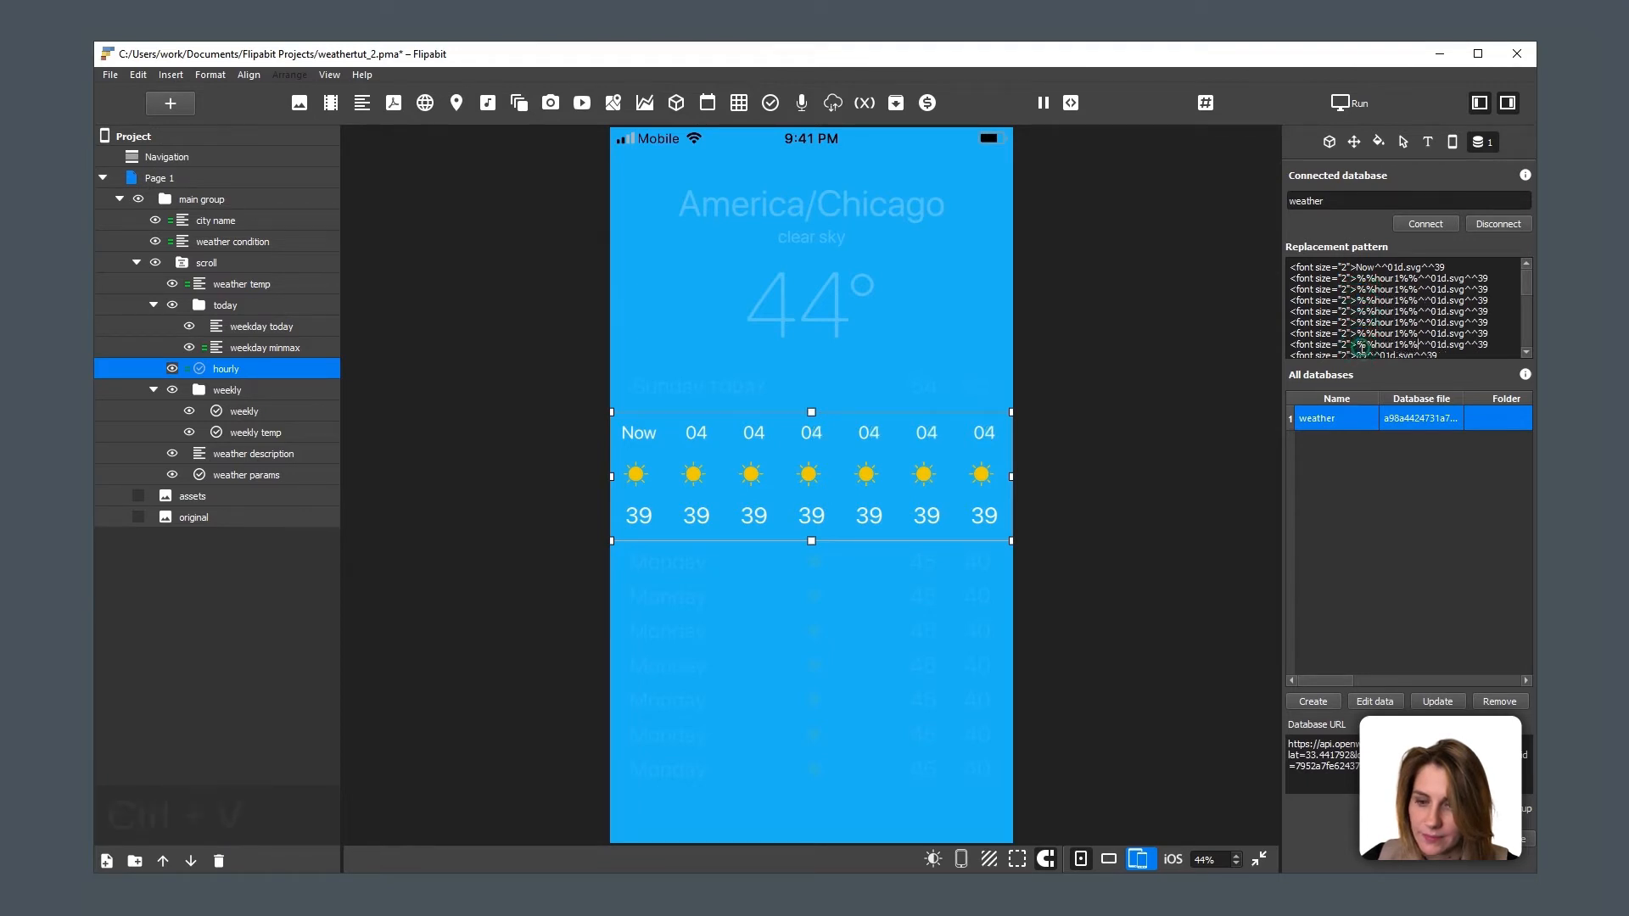
scroll(1361, 347, "down", 1)
double_click(1362, 319)
key("ctrl+v")
double_click(1362, 330)
key("ctrl+v")
double_click(1362, 342)
key("ctrl+v")
double_click(1361, 352)
key("ctrl+v")
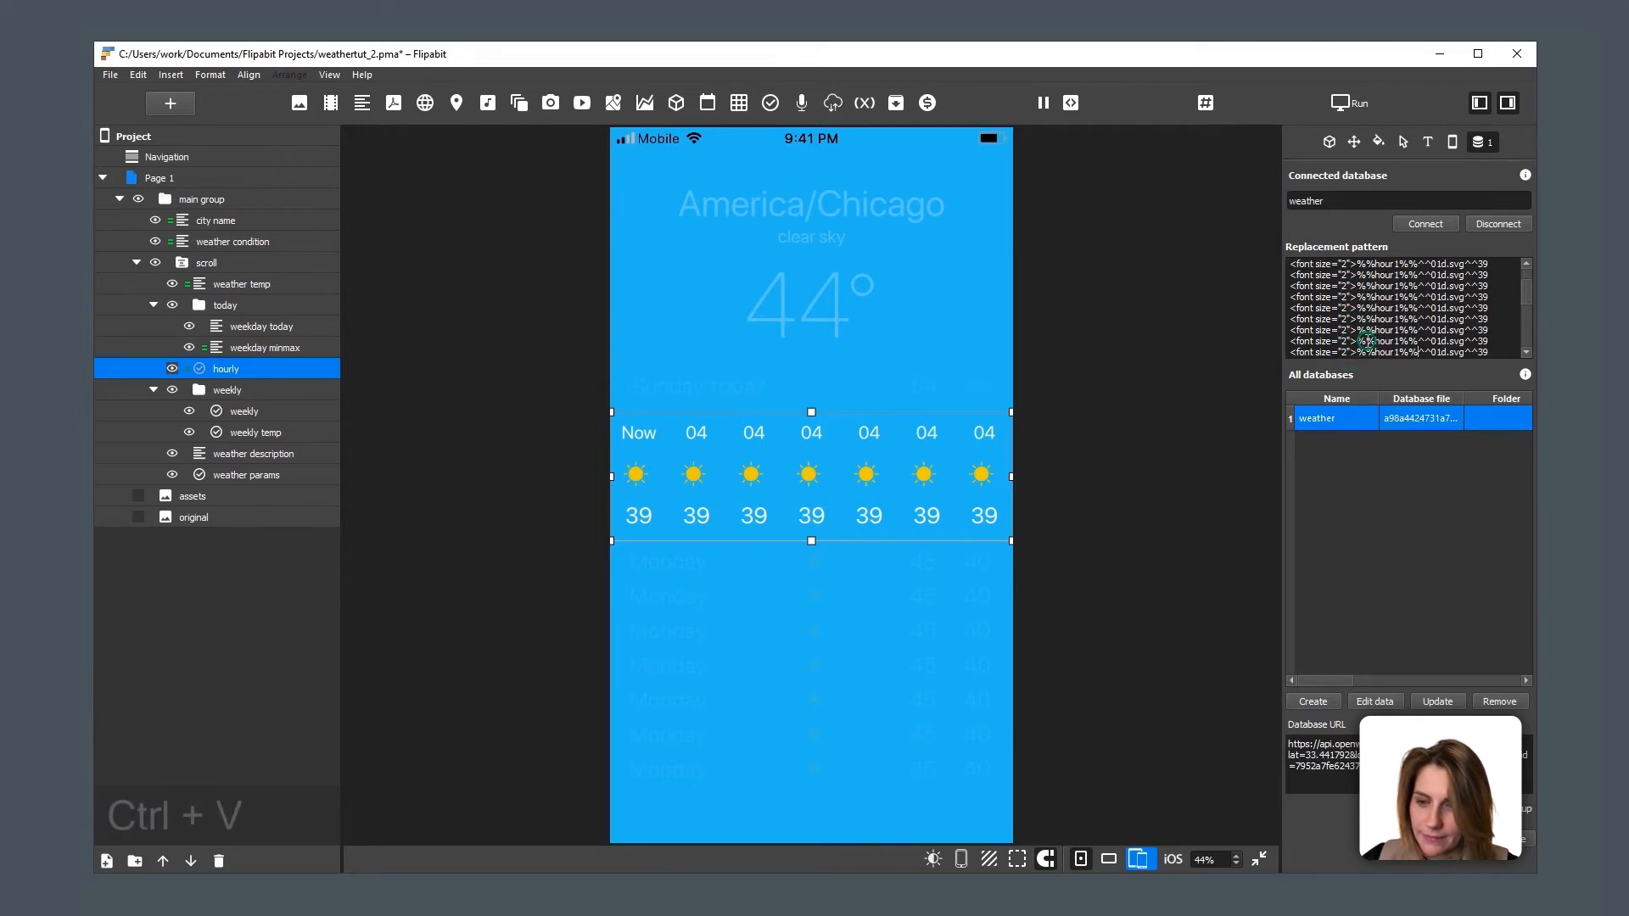
scroll(1361, 339, "down", 2)
double_click(1362, 308)
key("ctrl+v")
double_click(1362, 319)
key("ctrl+v")
double_click(1362, 330)
key("ctrl+v")
double_click(1361, 341)
key("ctrl+v")
double_click(1361, 352)
key("ctrl+v")
scroll(1369, 337, "down", 1)
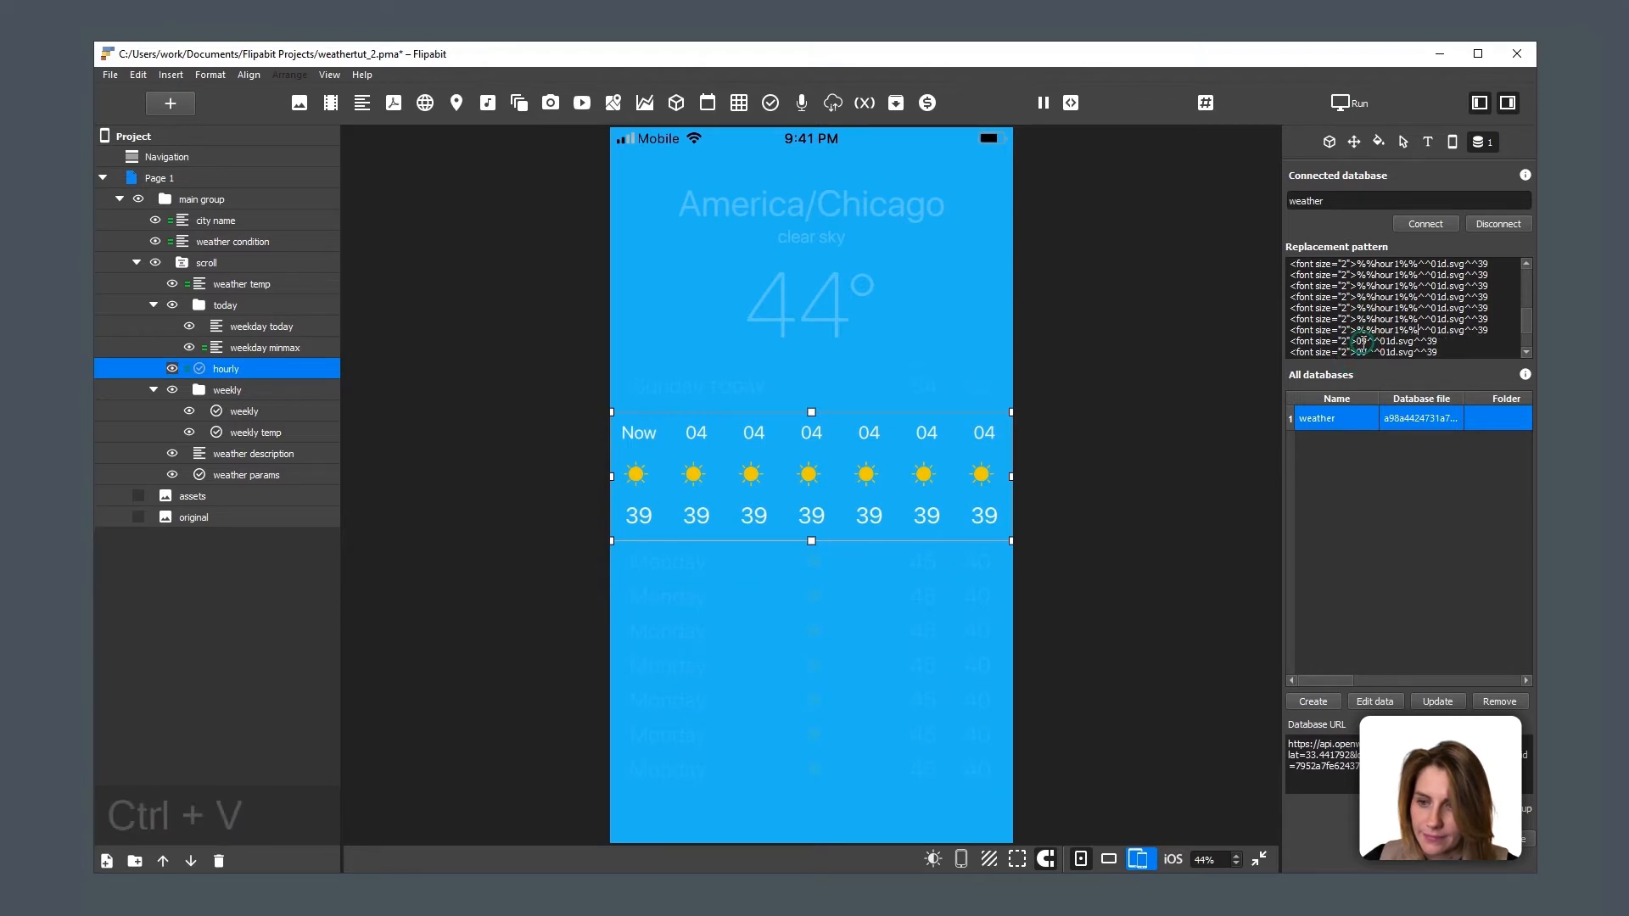
scroll(1361, 343, "down", 1)
double_click(1361, 319)
key("ctrl+v")
double_click(1361, 330)
key("ctrl+v")
double_click(1360, 341)
key("ctrl+v")
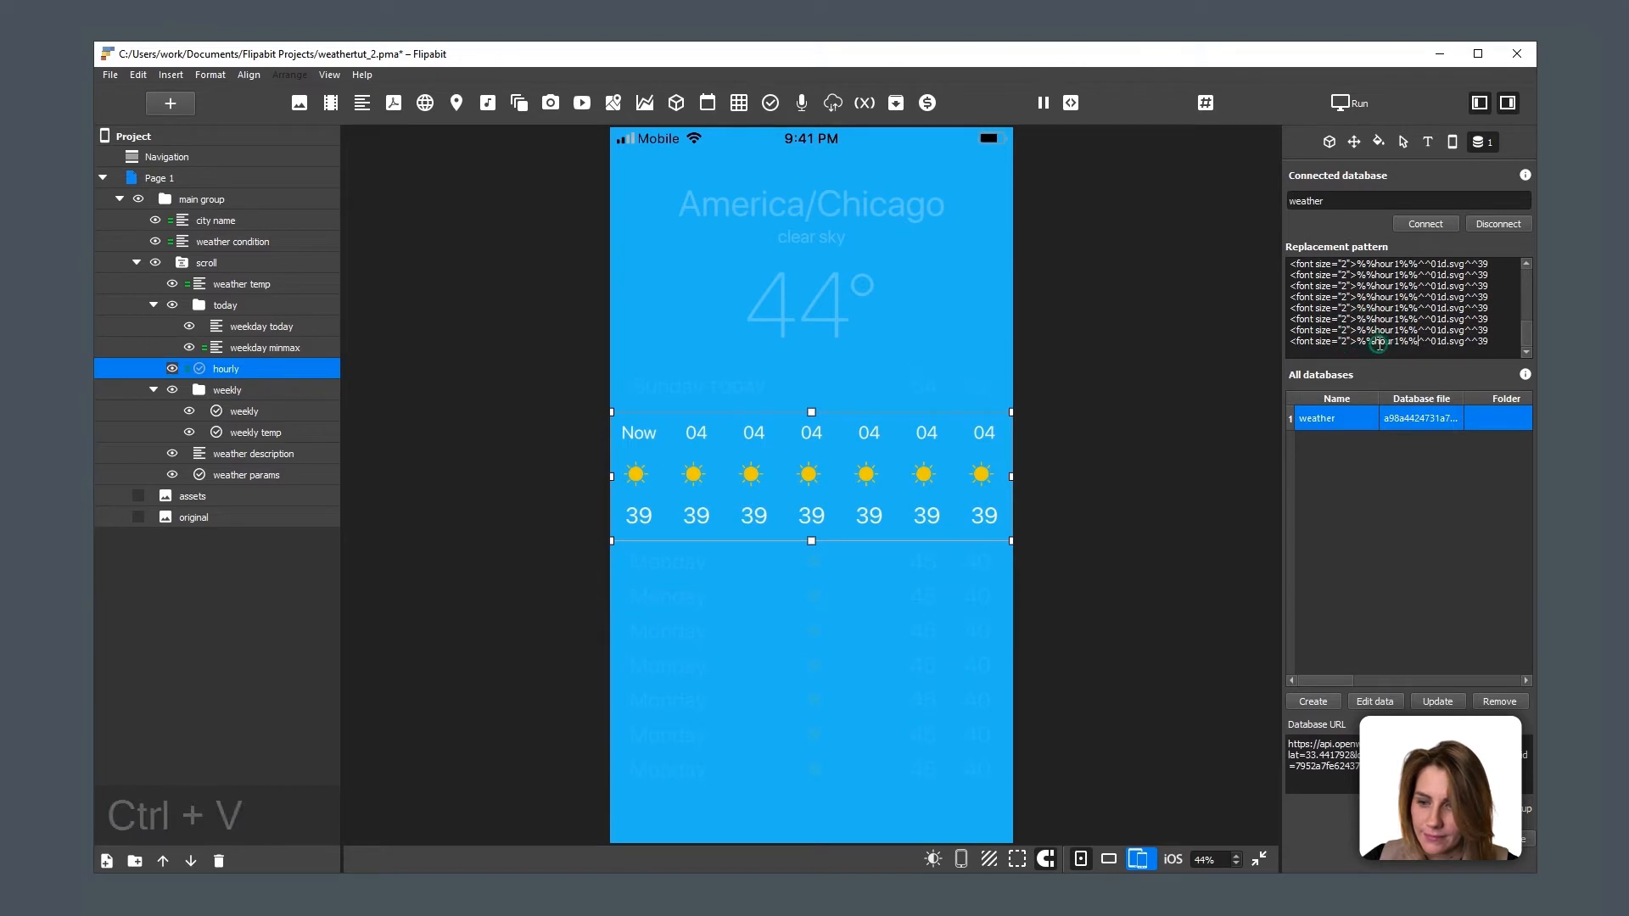
Step: Renumber the hour placeholders in the third to tenth lines of the replacement pattern consecutively as hour2 through hour9
scroll(1381, 344, "up", 5)
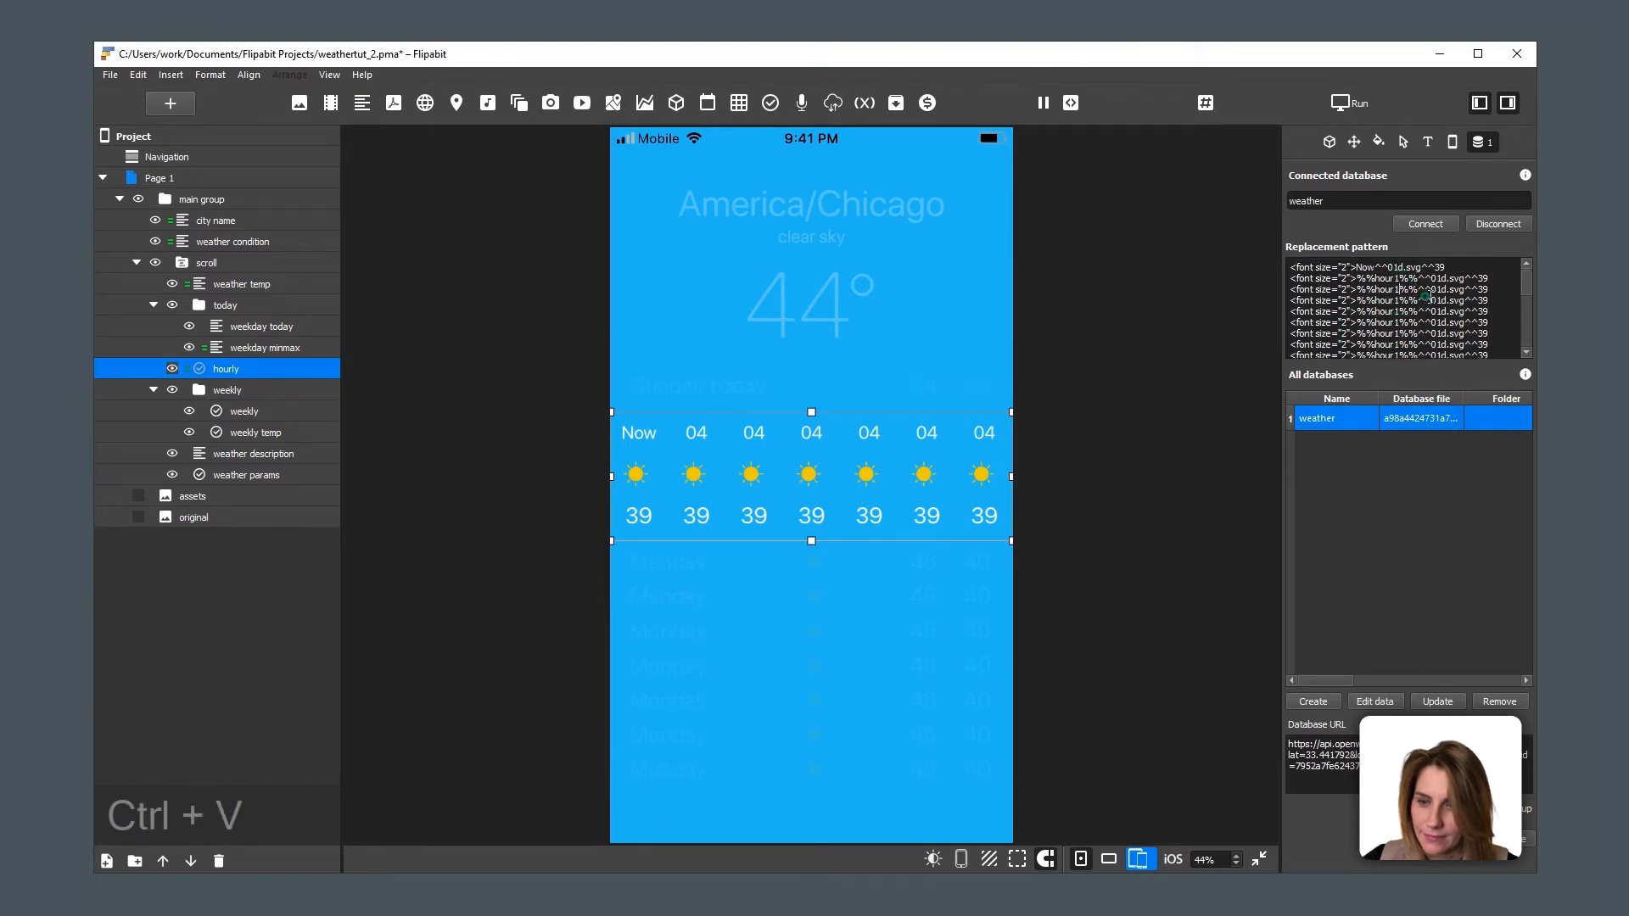
key("Left")
key("Delete")
type("2")
key("Down")
key("Left")
key("Delete")
type("3")
key("Down")
key("Left")
type("4")
key("Delete")
key("Down")
key("Left")
type("5")
key("Delete")
key("Down")
key("Left")
key("Delete")
type("6")
key("Down")
key("Left")
key("Delete")
type("7")
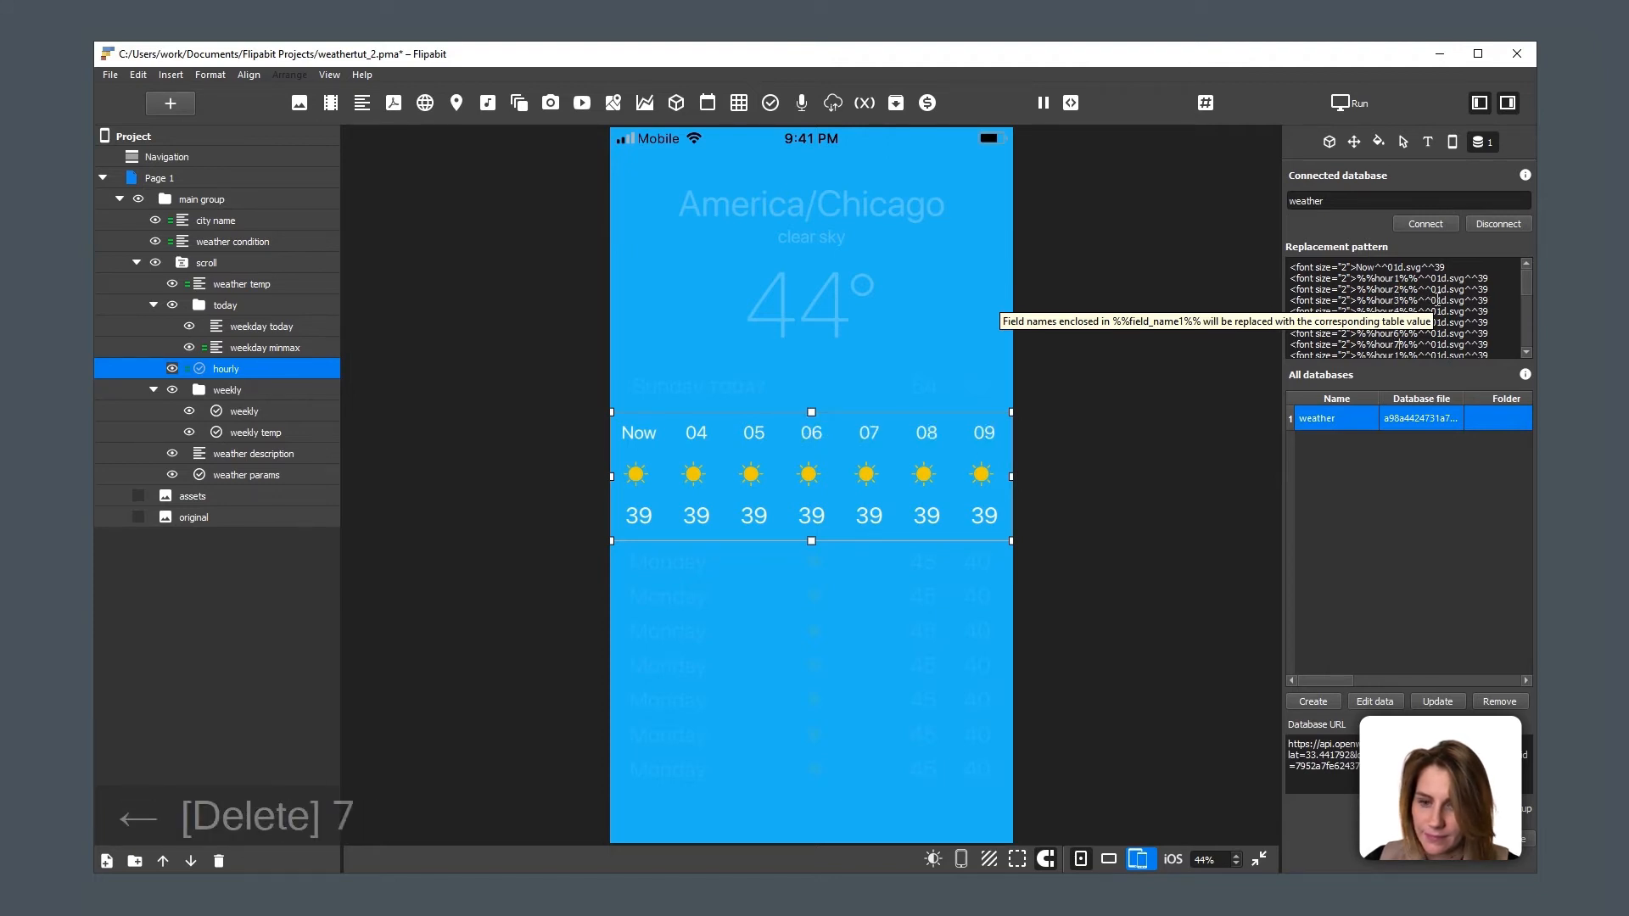
key("Down")
key("Left")
key("Delete")
type("8")
key("Down")
key("Left")
key("Delete")
type("9")
Step: Renumber the hour placeholders in the remaining lines of the replacement pattern consecutively as hour10 through hour23
key("Down")
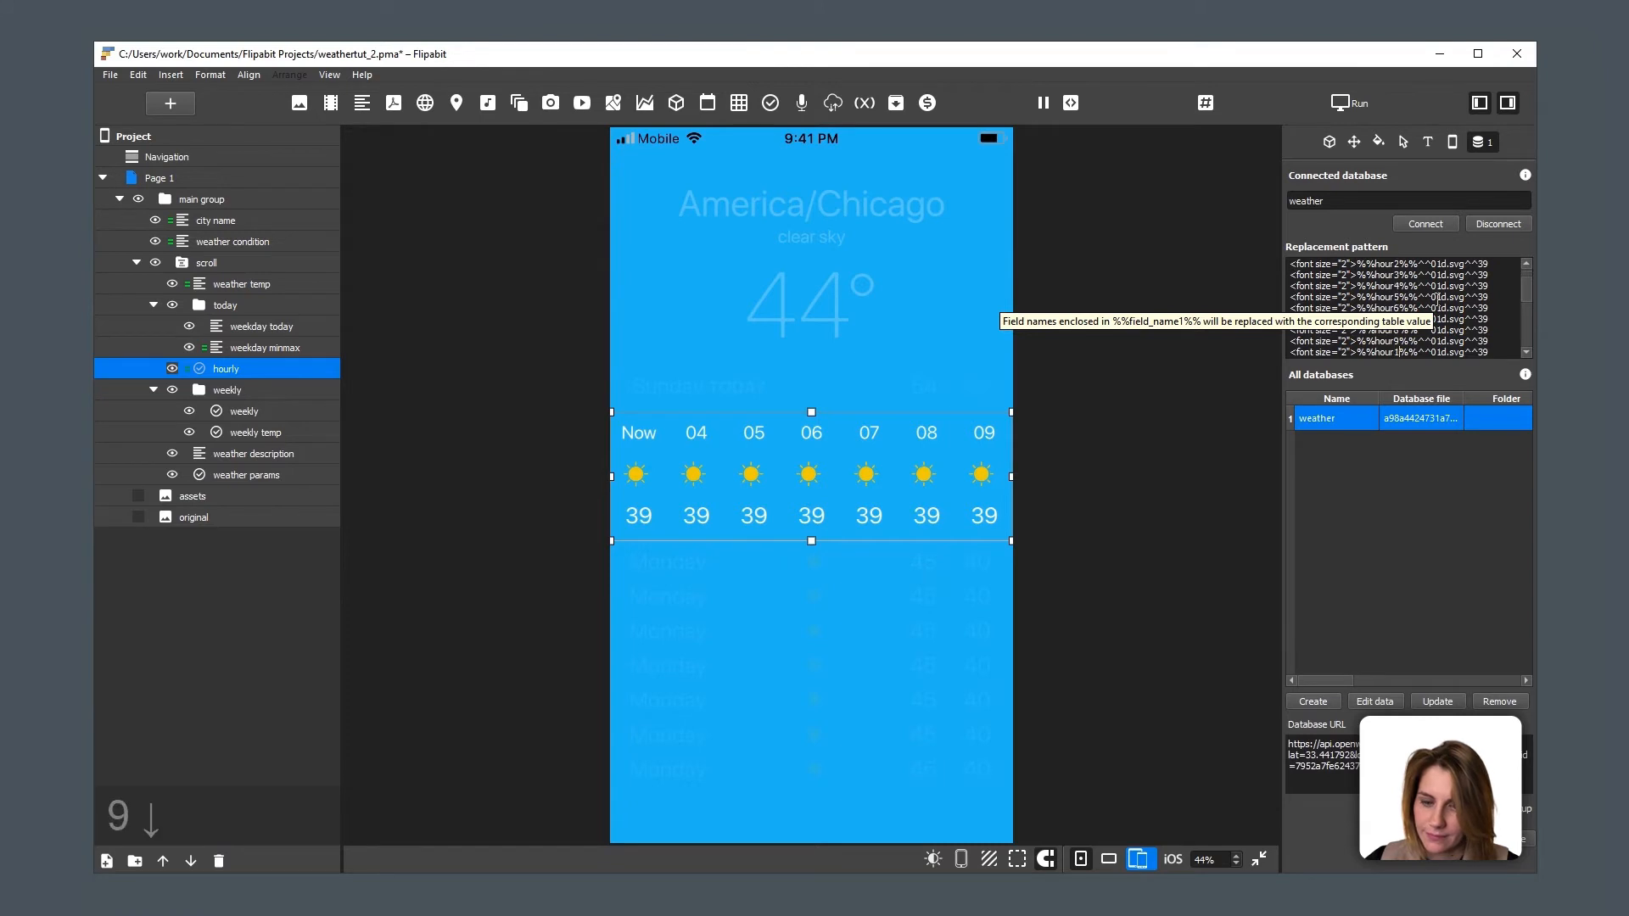
type("0")
key("Down")
key("Left")
type("1")
key("Down")
key("Left")
type("2")
key("Down")
key("Left")
type("3")
key("Down")
key("Left")
type("4")
key("Down")
key("Left")
type("5")
key("Down")
key("Left")
type("6")
key("Down")
key("Left")
key("Left")
type("8")
key("Down")
key("Left")
type("9")
key("Left")
key("Left")
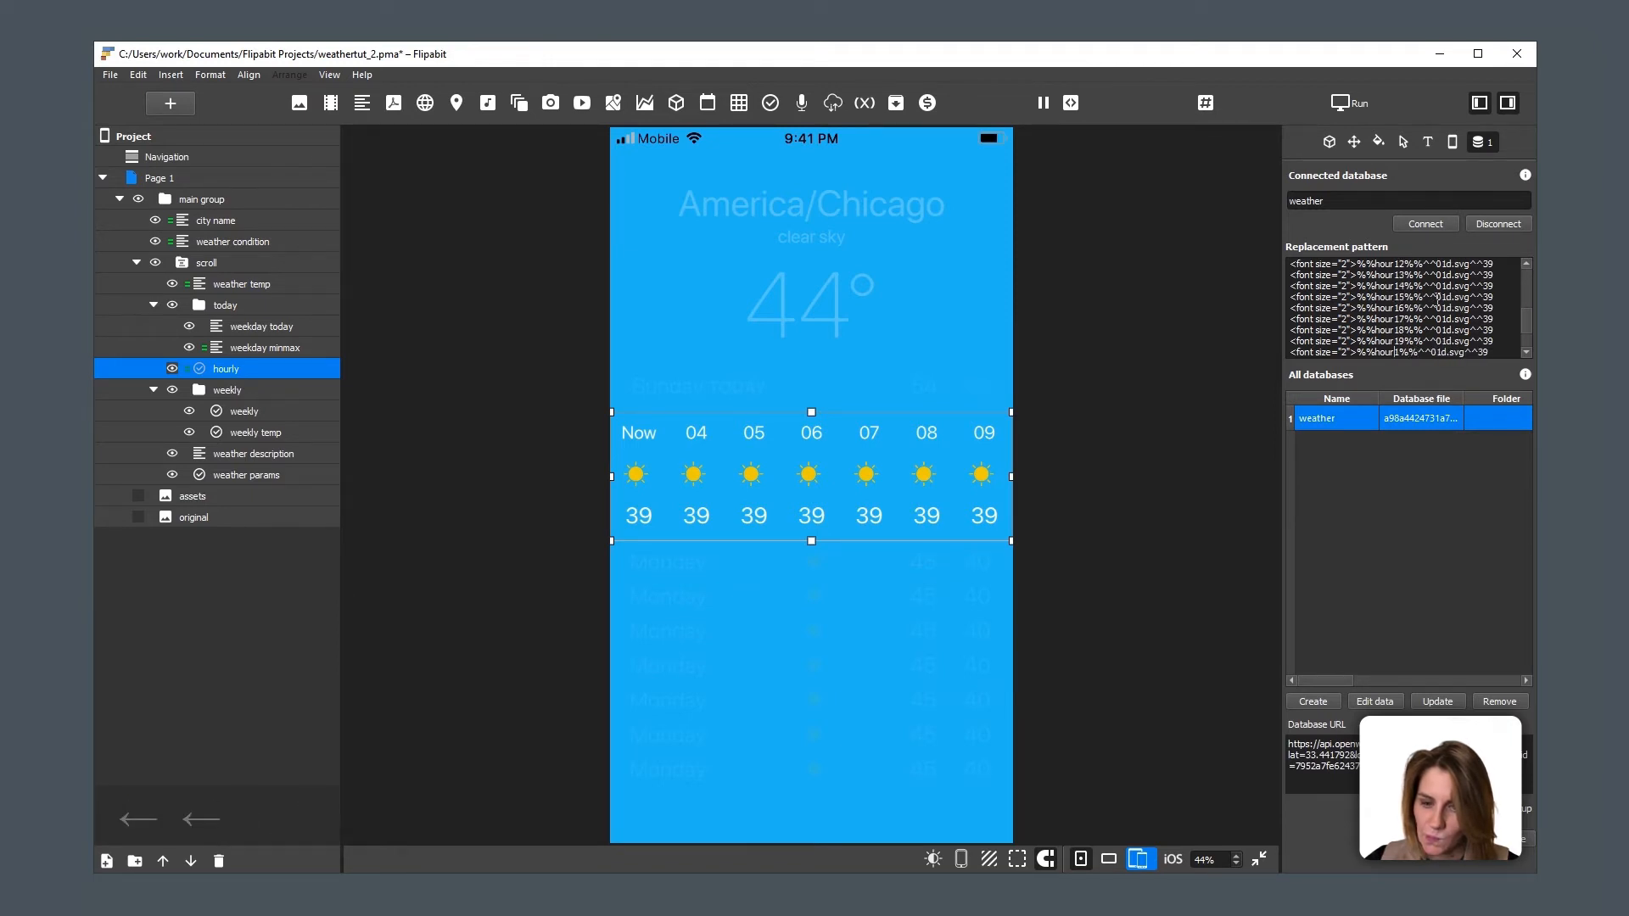
key("Delete")
type("20")
key("Down")
key("Left")
key("Left")
type("2")
key("Down")
key("Left")
key("Delete")
type("22")
key("Down")
key("Left")
key("Delete")
type("23")
key("Down")
key("Down")
key("Down")
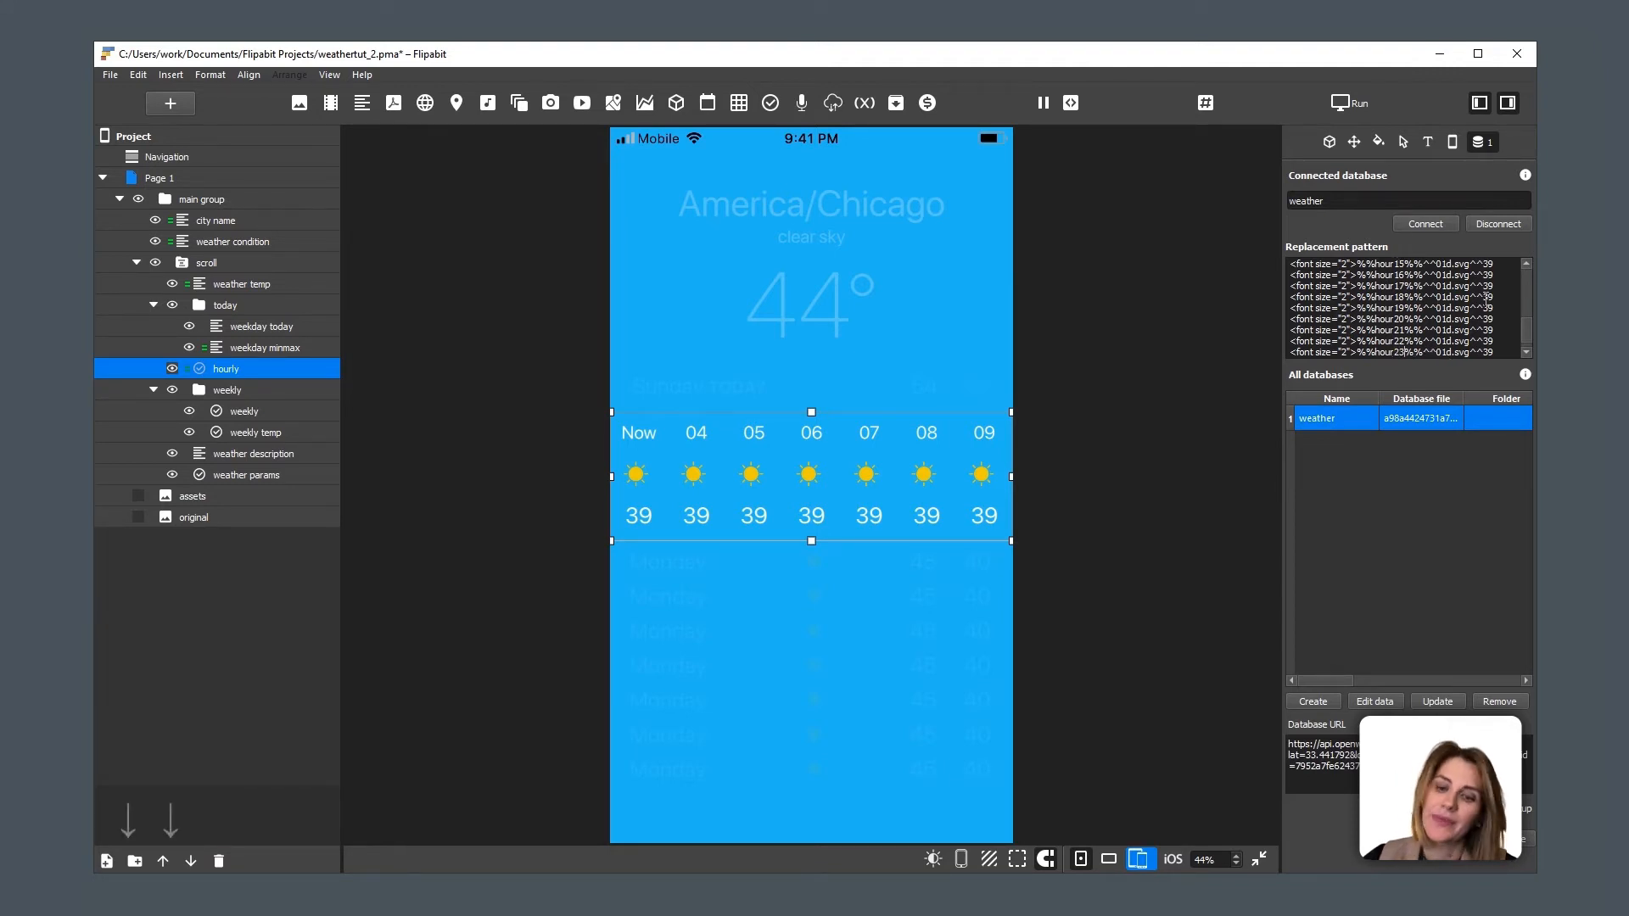
Step: Copy the field name h0_temp from hourly.sql.txt in Notepad++ and return to Flipabit's replacement pattern
scroll(1486, 297, "up", 5)
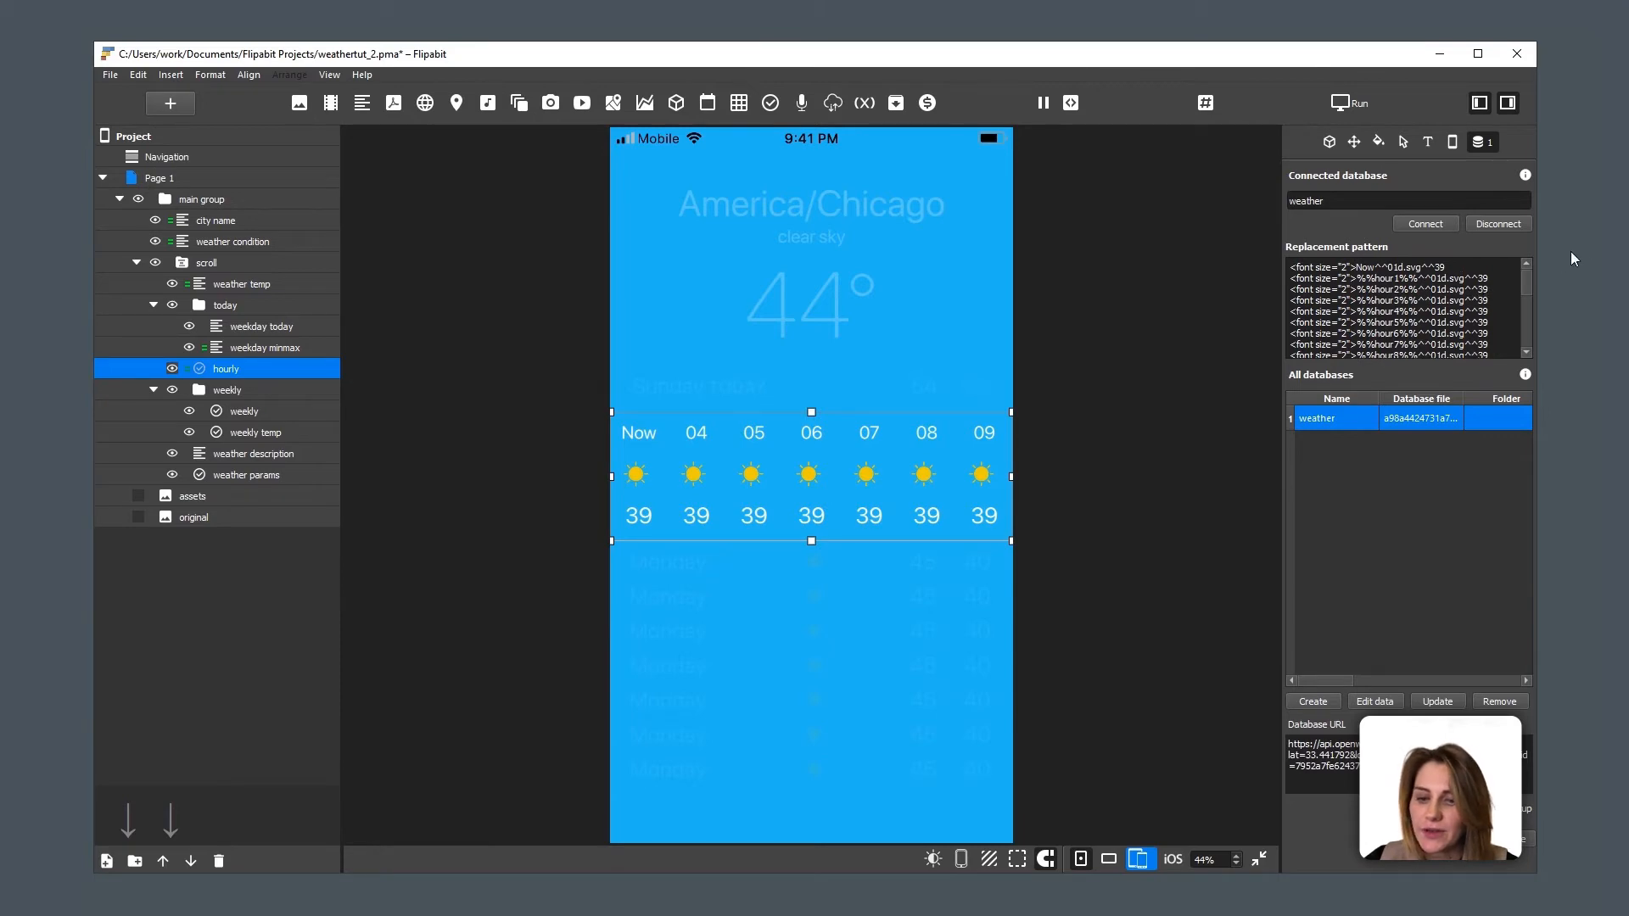
key("alt+Tab")
scroll(1137, 407, "down", 6)
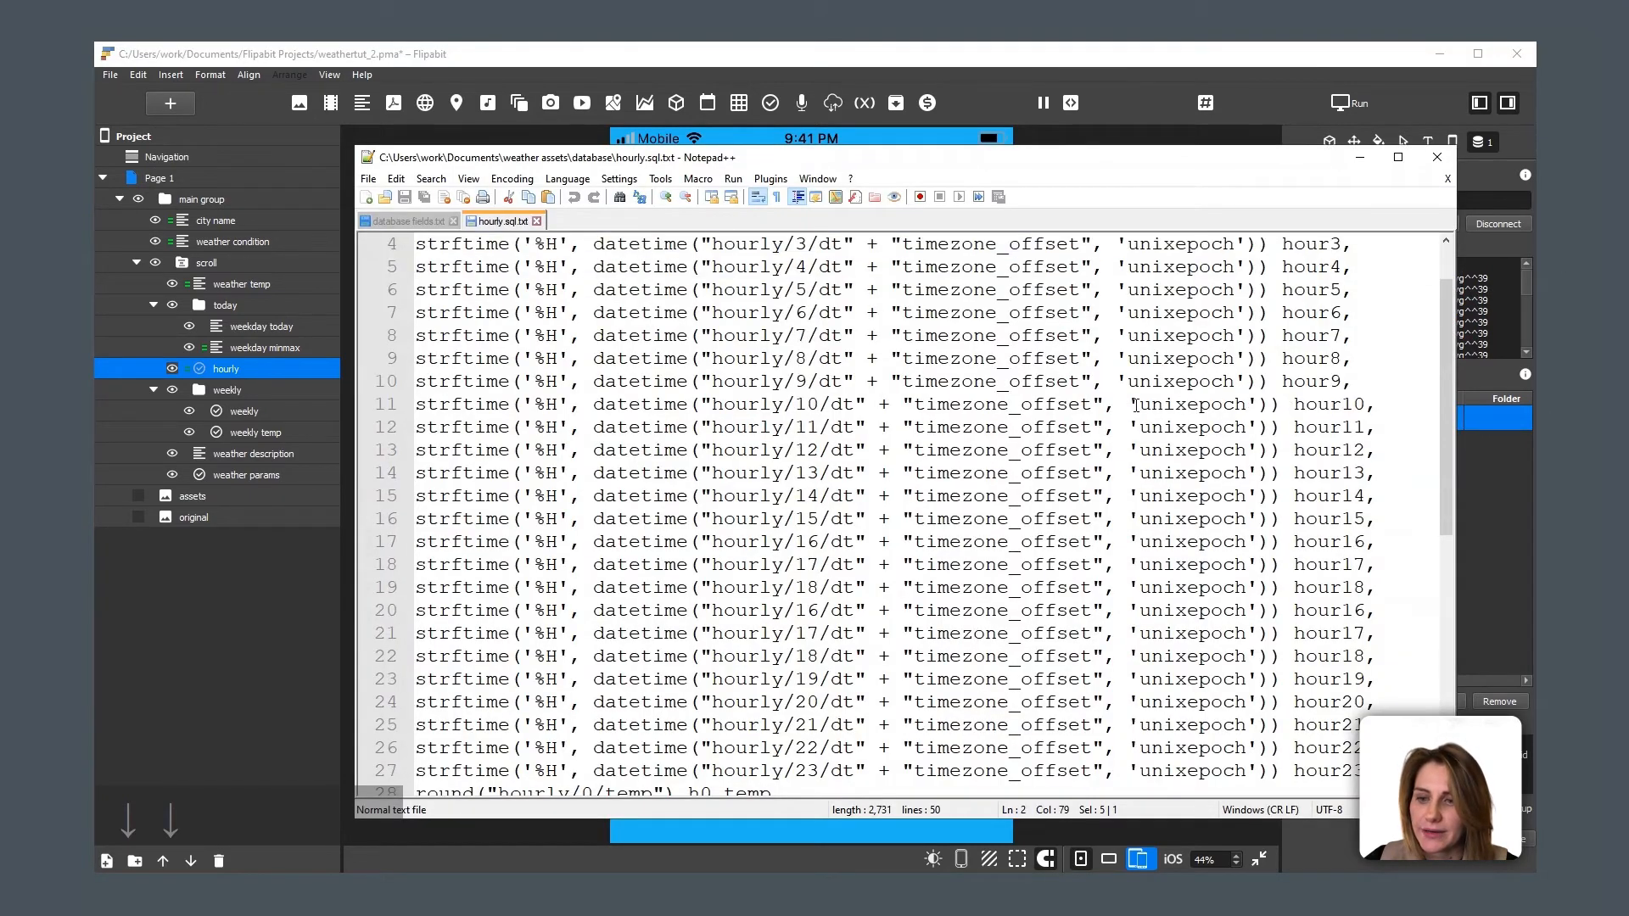
double_click(777, 386)
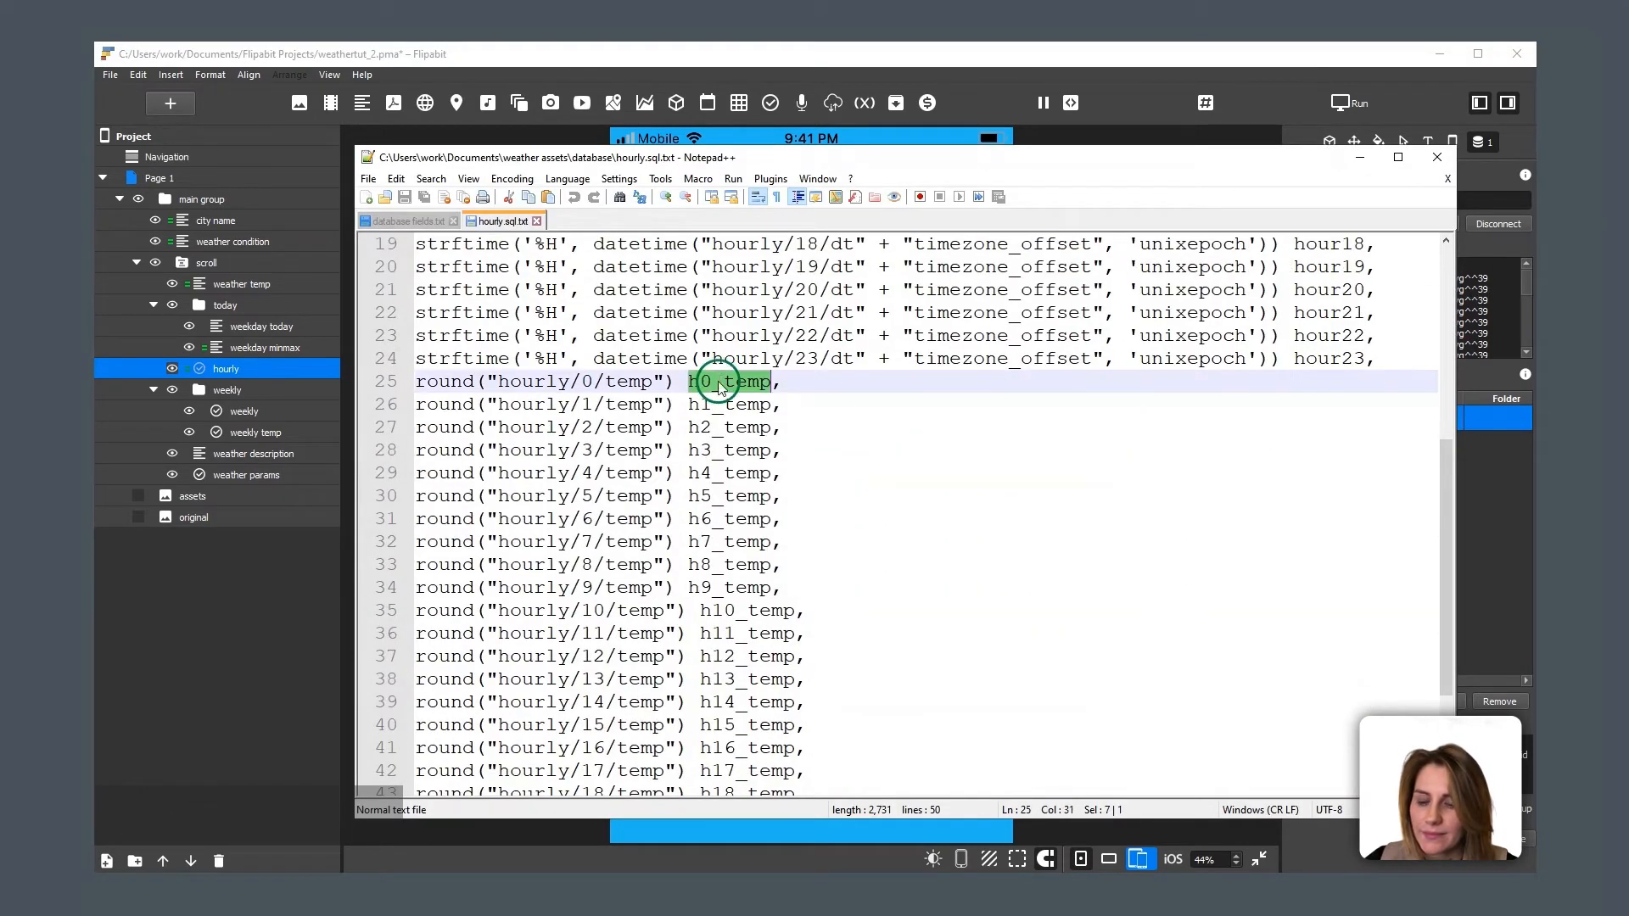
key("ctrl+c")
left_click(1479, 289)
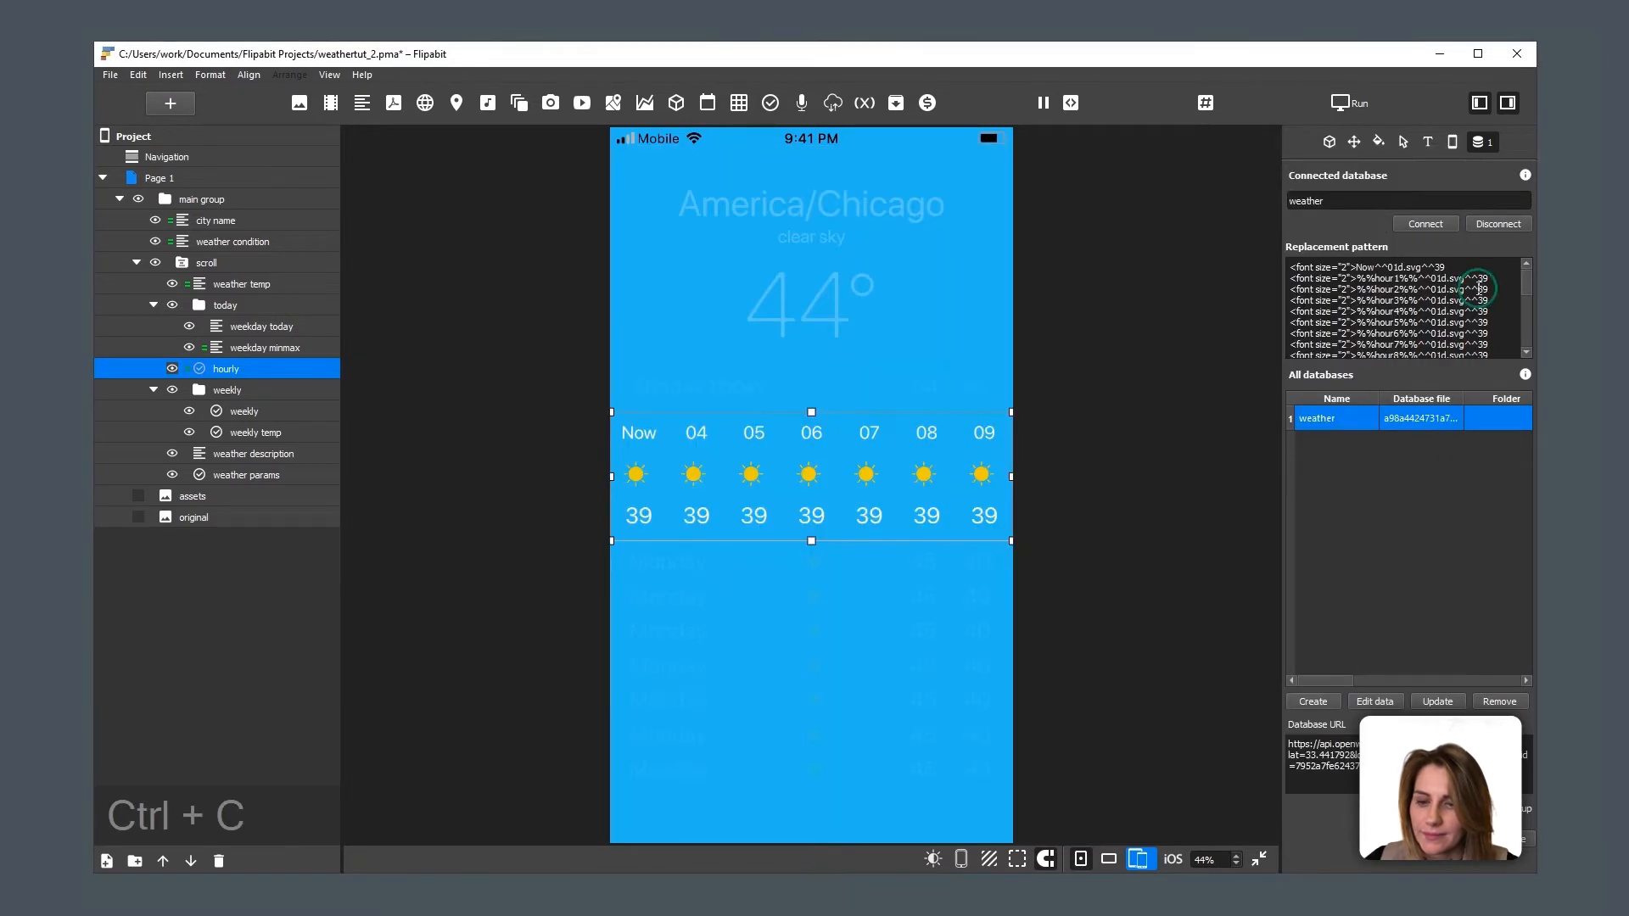
Step: Replace the temperature 39 in the Now line of the replacement pattern with %%h0_temp%%
double_click(1440, 269)
type("%%")
key("ctrl+v")
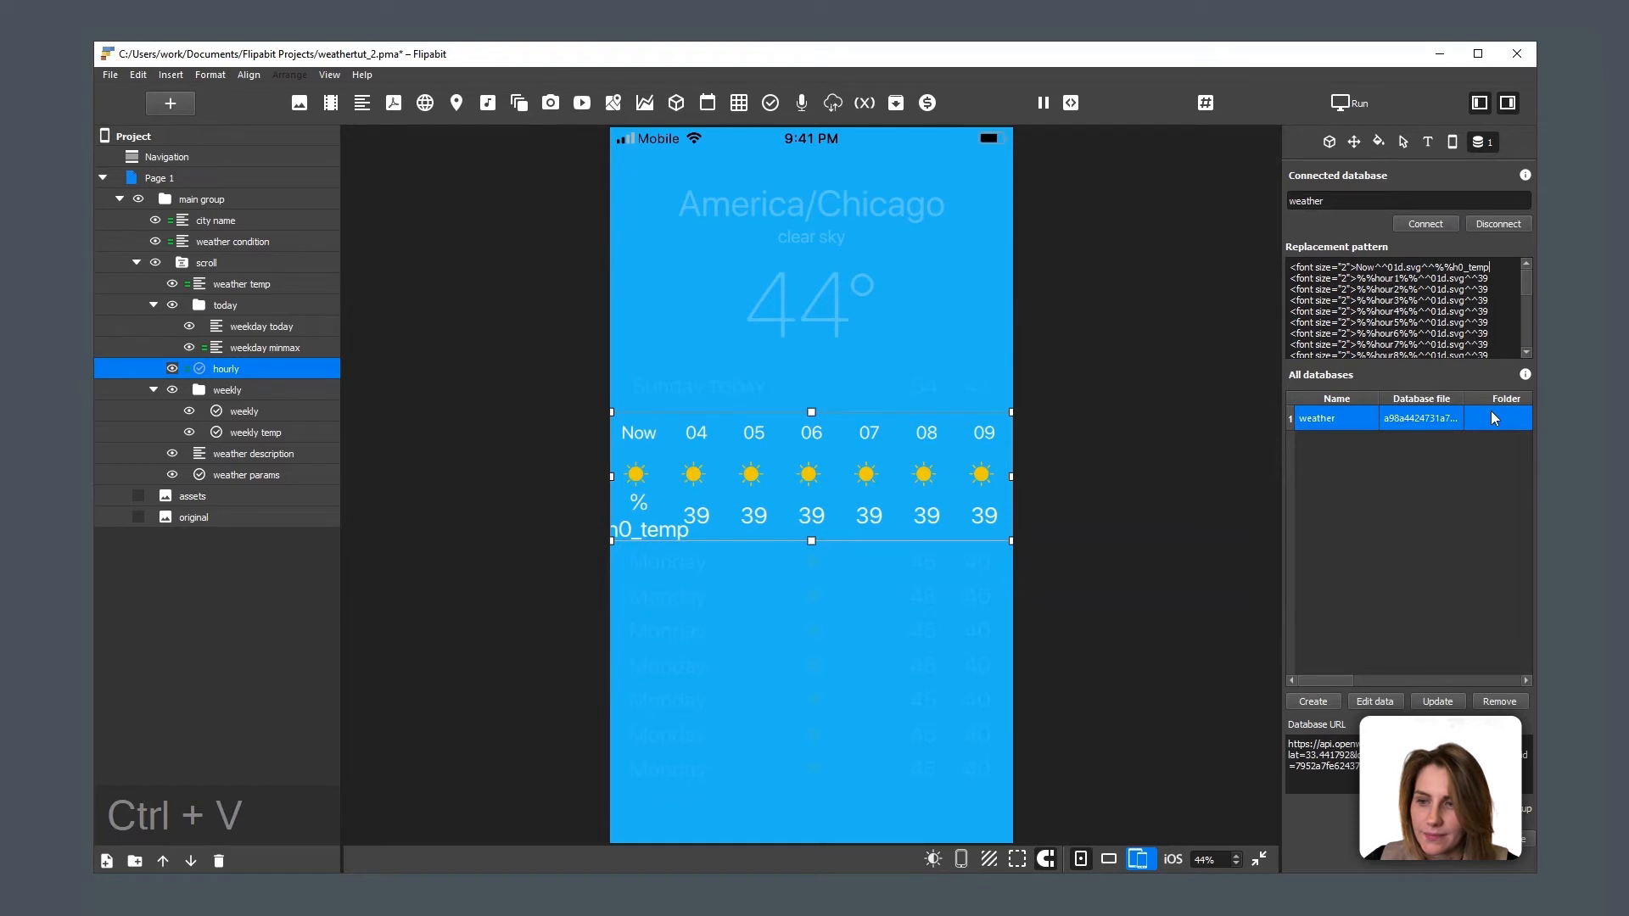
type("%%")
Step: Copy %%h0_temp%% from the Now line over the temperature 39 in the hour1 to hour9 lines of the replacement pattern
left_click_drag(1436, 267, 1529, 264)
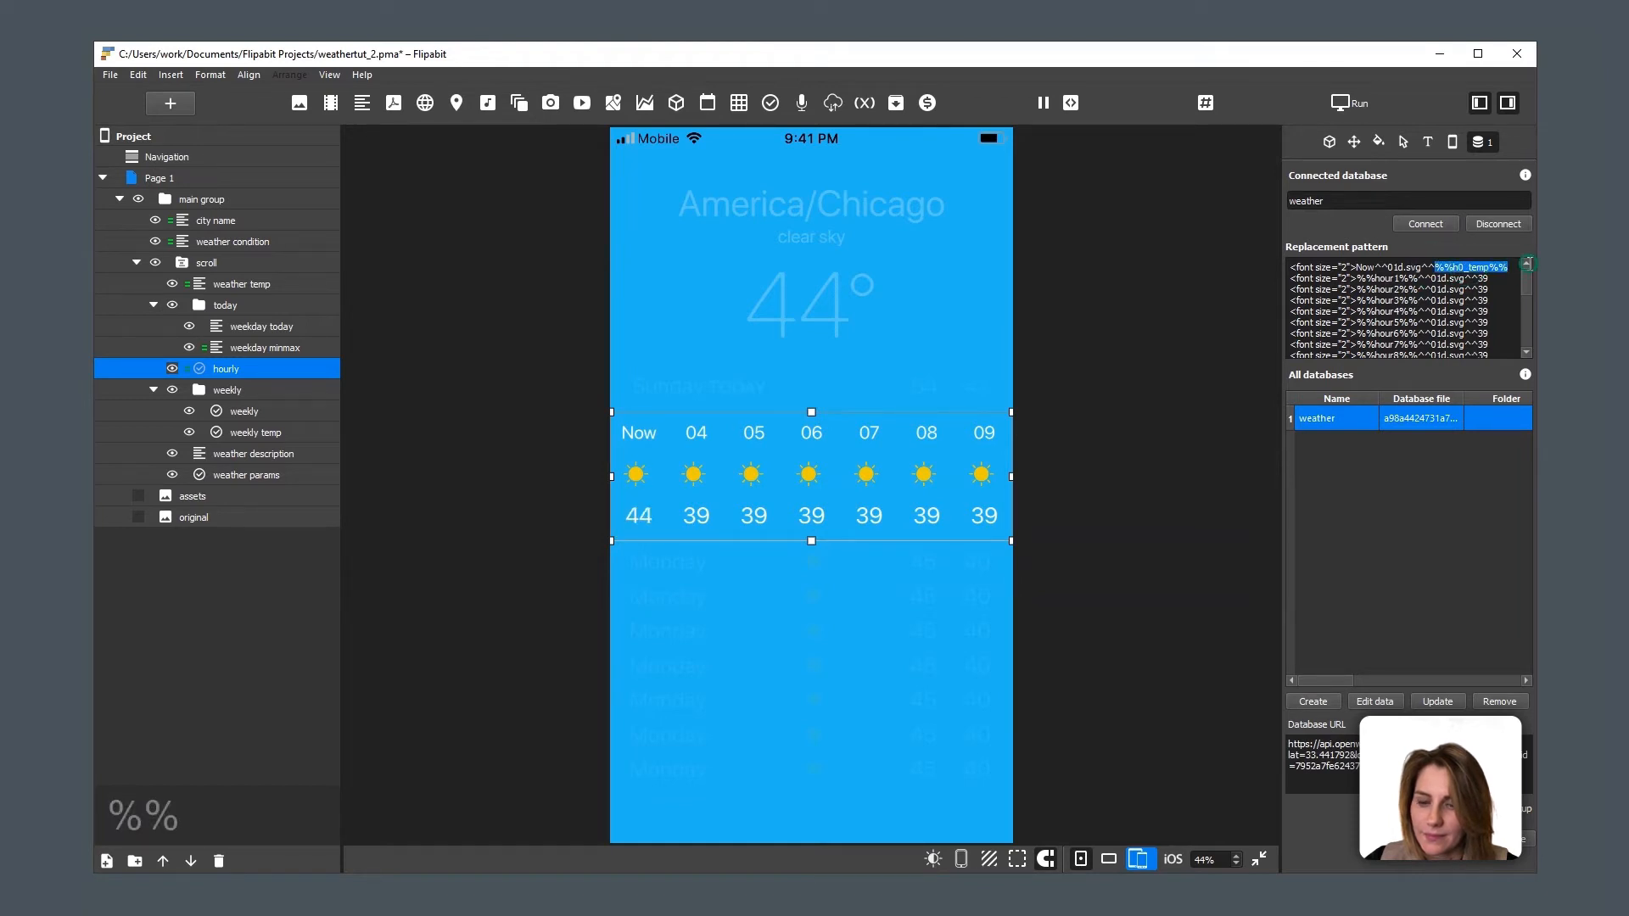
key("ctrl+c")
double_click(1484, 280)
key("ctrl+v")
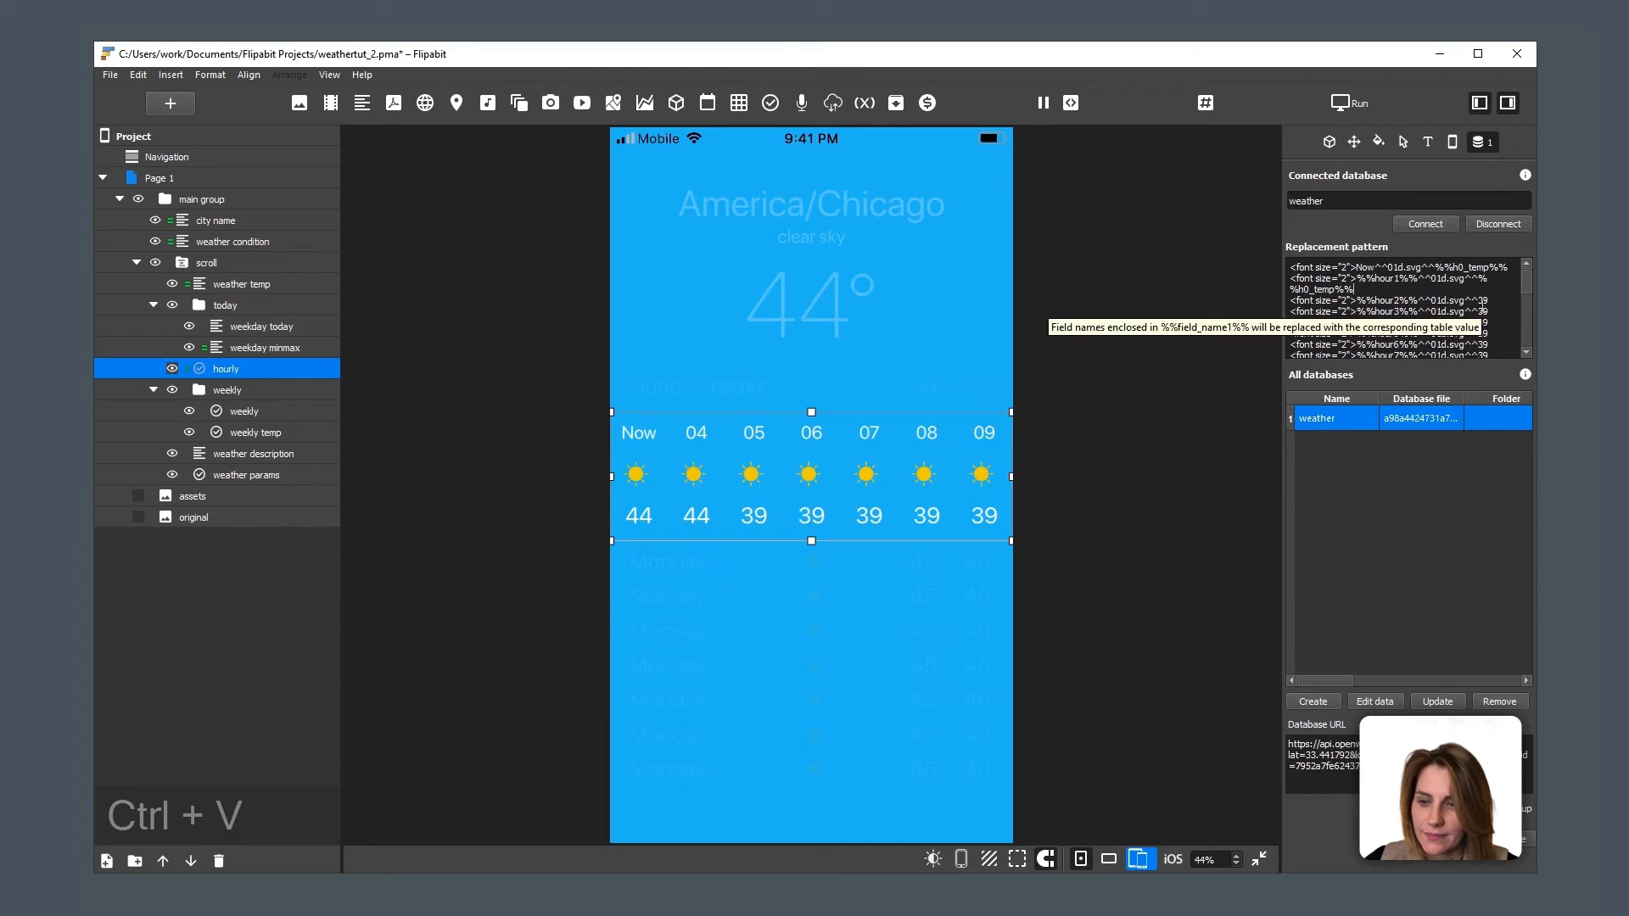
double_click(1484, 300)
key("ctrl+v")
double_click(1483, 322)
key("ctrl+v")
double_click(1484, 344)
key("ctrl+v")
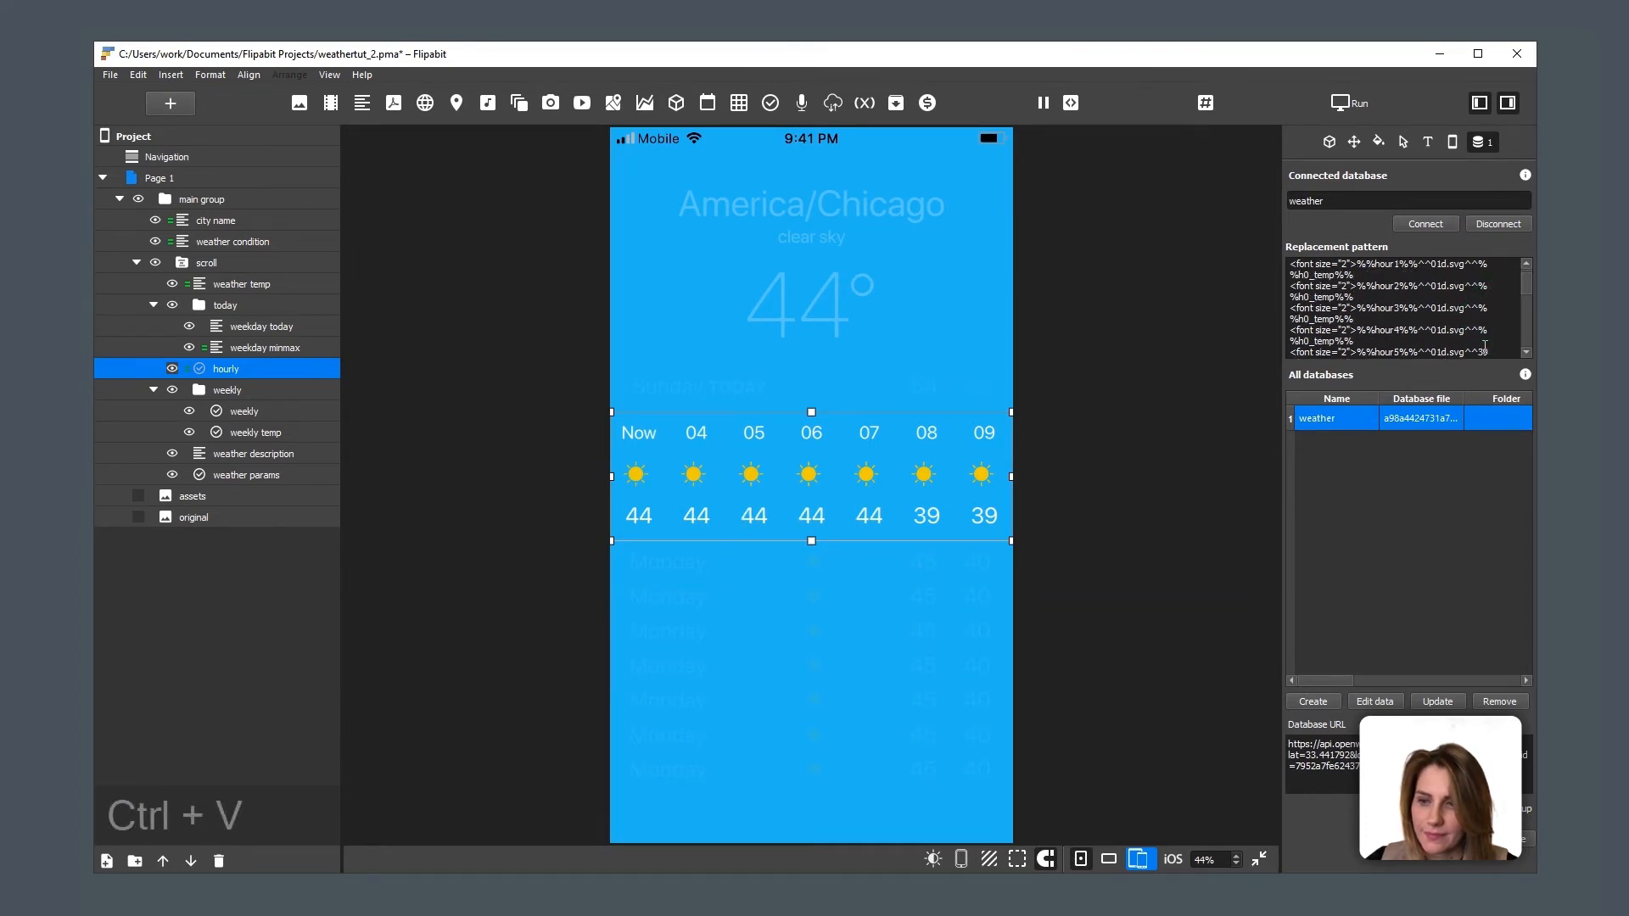
double_click(1484, 352)
key("ctrl+v")
scroll(1483, 340, "down", 1)
double_click(1484, 329)
key("ctrl+v")
scroll(1483, 329, "down", 1)
double_click(1484, 319)
key("ctrl+v")
double_click(1484, 341)
key("ctrl+v")
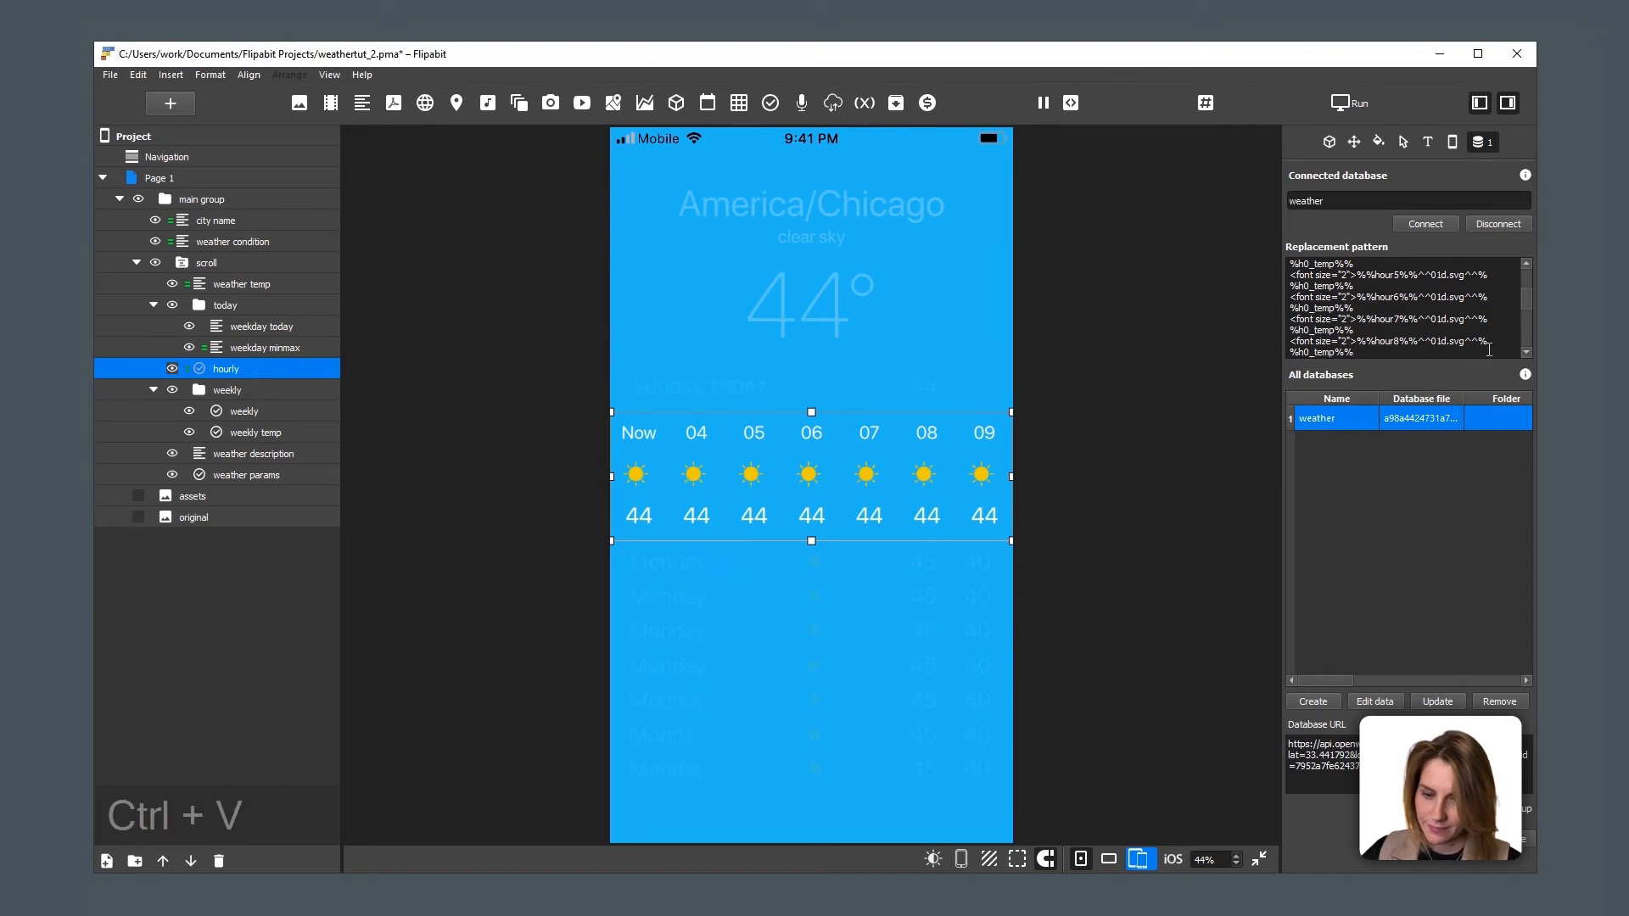
scroll(1488, 343, "down", 2)
double_click(1484, 297)
key("ctrl+v")
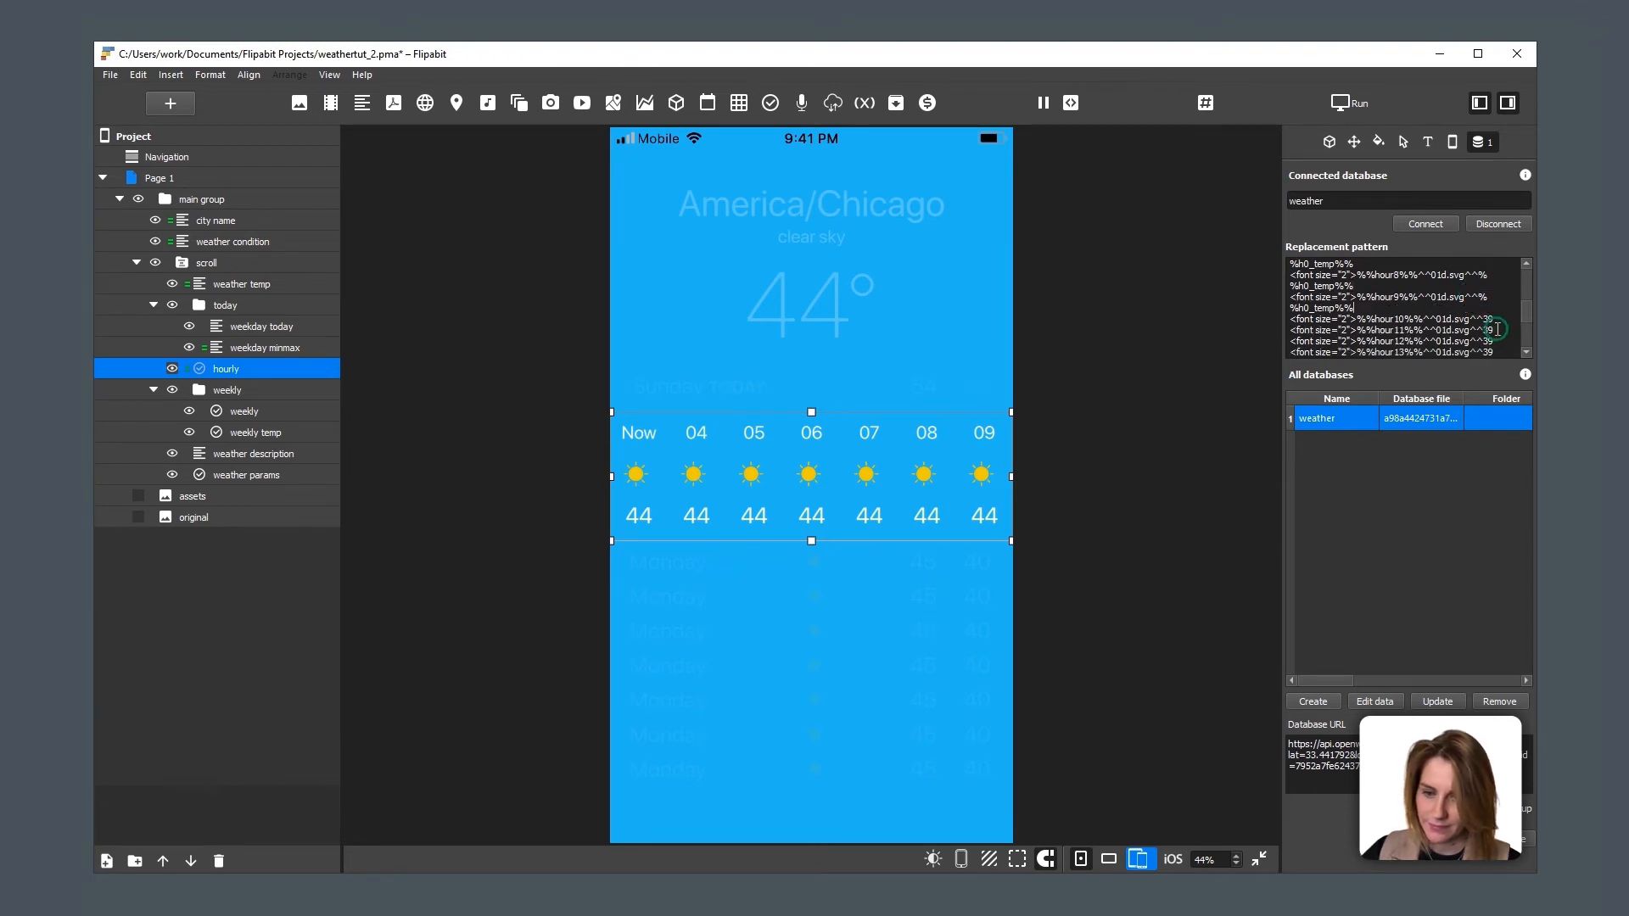
Step: Replace the temperature 39 in the hour10 to hour16 lines of the replacement pattern with the copied %%h0_temp%%
double_click(1488, 319)
key("ctrl+v")
double_click(1487, 340)
key("ctrl+v")
scroll(1489, 352, "down", 1)
double_click(1486, 331)
key("ctrl+v")
double_click(1486, 351)
key("ctrl+v")
scroll(1490, 341, "down", 1)
scroll(1491, 331, "down", 1)
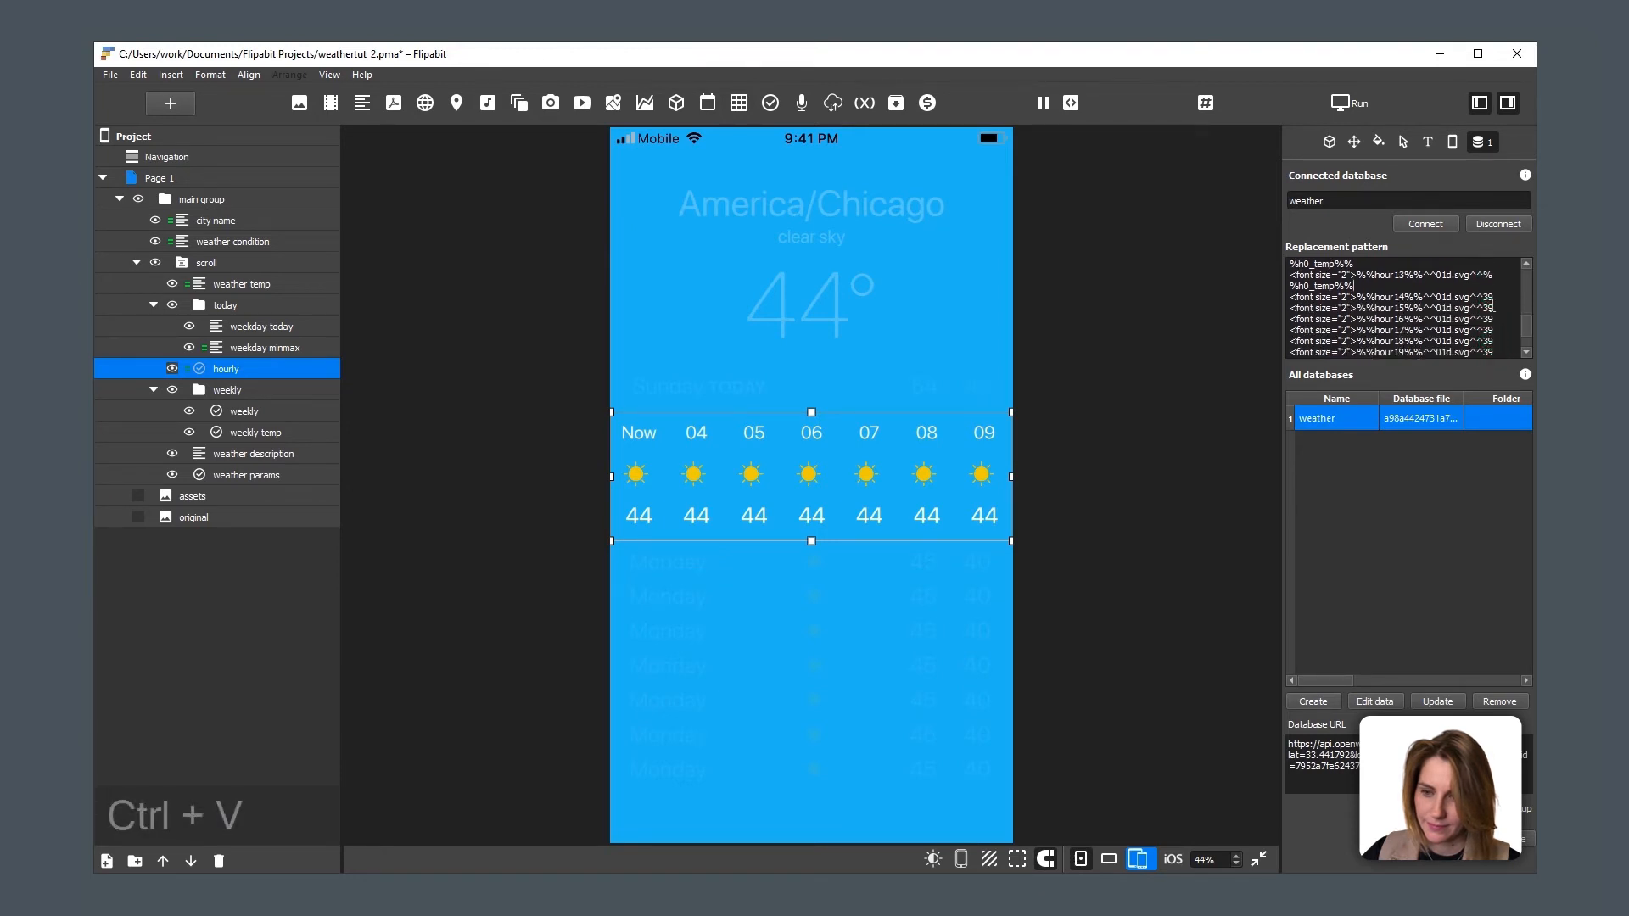
double_click(1488, 297)
key("ctrl+v")
double_click(1488, 320)
key("ctrl+v")
double_click(1489, 340)
key("ctrl+v")
Step: Replace the temperature 39 in the hour17 to hour23 lines of the replacement pattern with %%h0_temp%%
scroll(1492, 344, "down", 1)
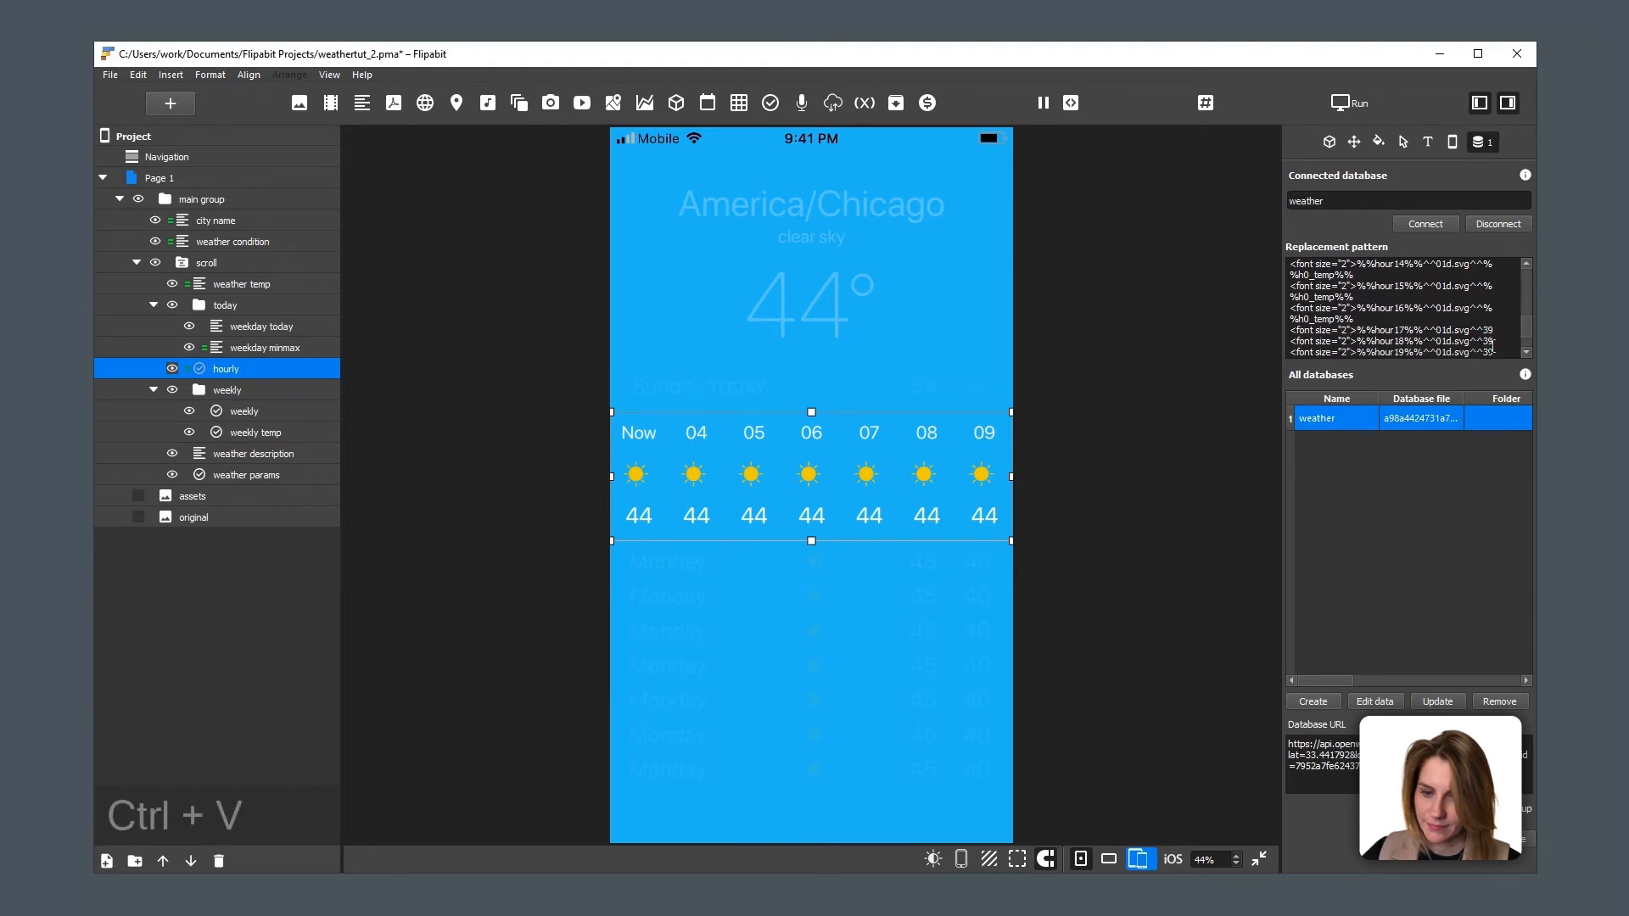
double_click(1489, 331)
key("ctrl+v")
double_click(1489, 346)
key("ctrl+v")
scroll(1488, 344, "down", 2)
double_click(1488, 297)
key("ctrl+v")
double_click(1489, 319)
key("ctrl+v")
double_click(1486, 340)
key("ctrl+v")
scroll(1489, 339, "down", 1)
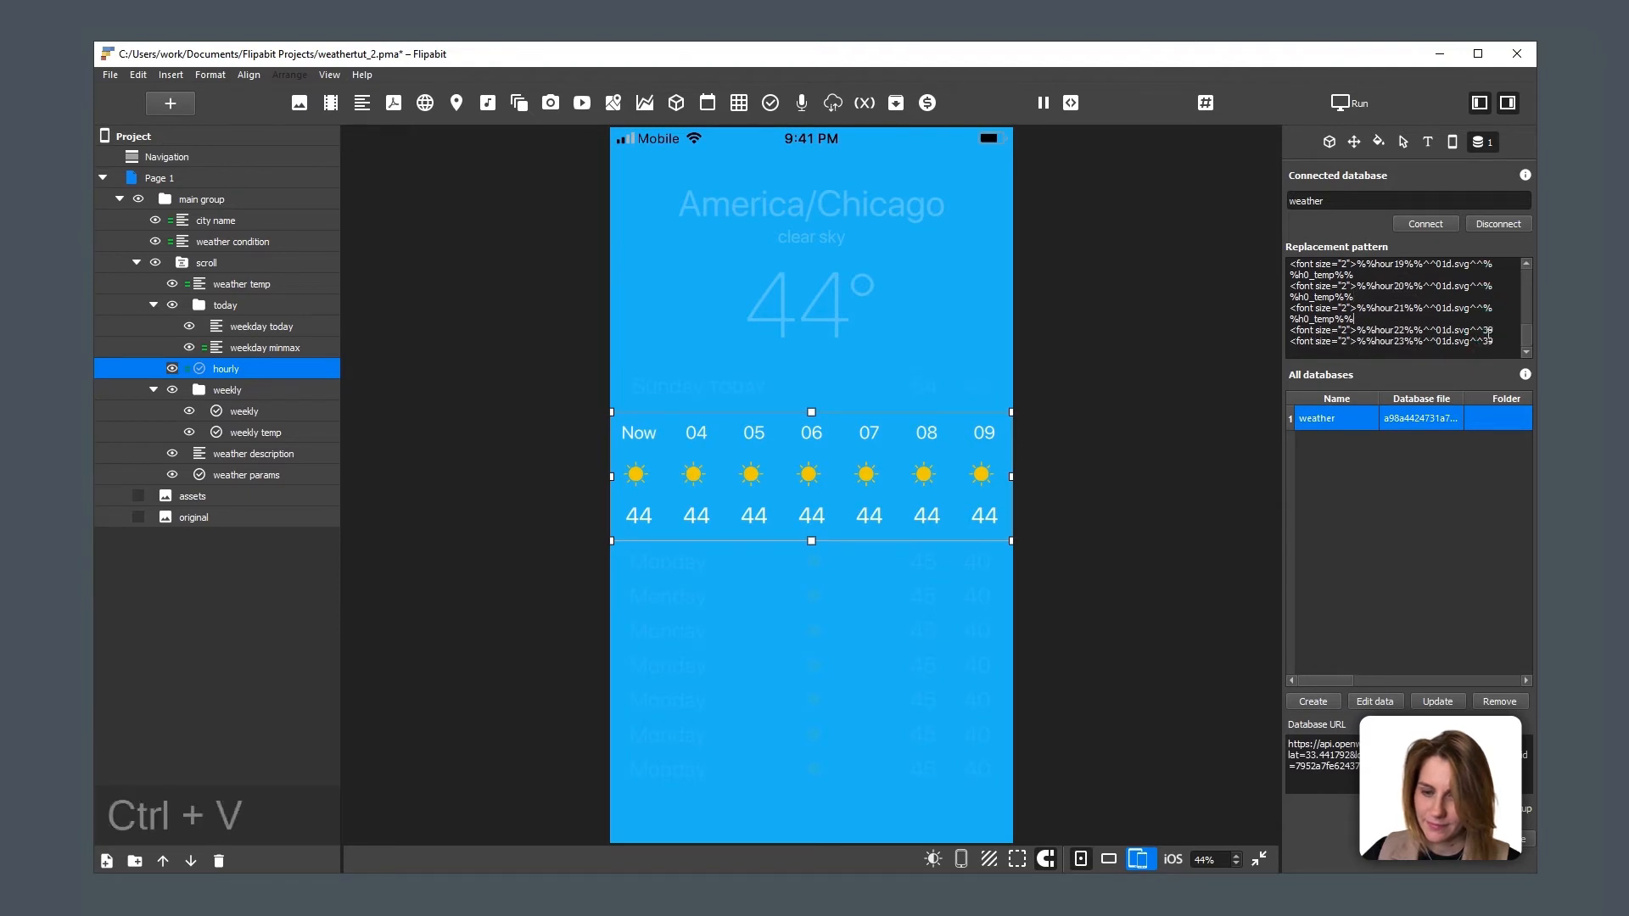
double_click(1488, 330)
key("ctrl+v")
double_click(1488, 352)
key("ctrl+v")
Step: Renumber the temperature placeholders in the hour1 to hour5 lines of the replacement pattern consecutively as h1_temp through h5_temp
scroll(1489, 347, "up", 7)
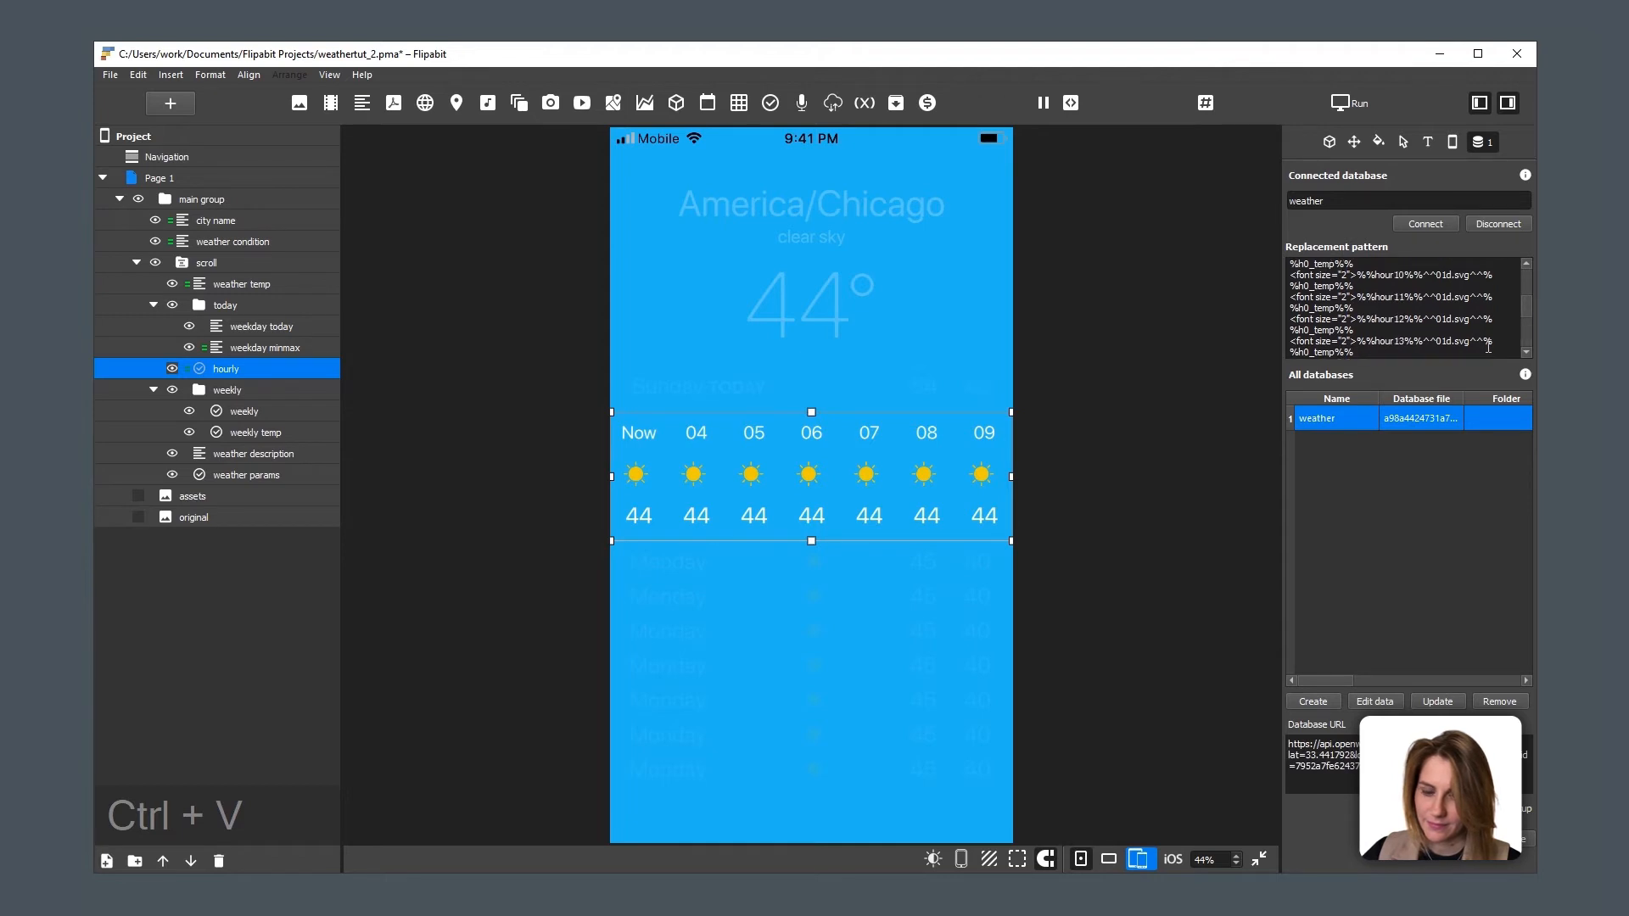
scroll(1488, 347, "up", 7)
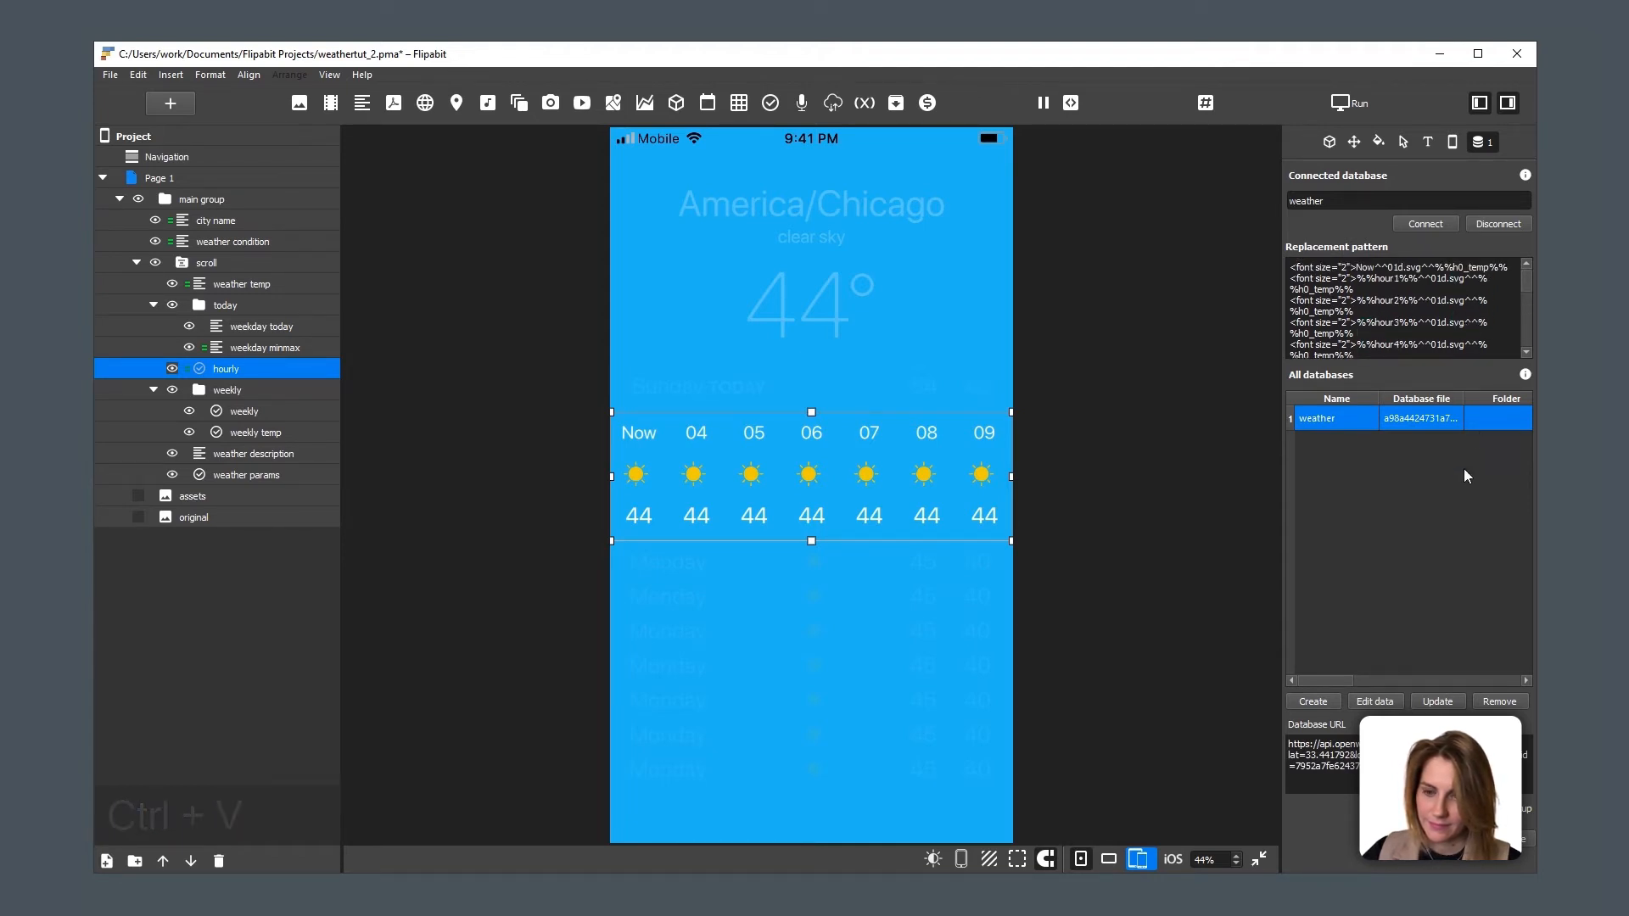
key("Delete")
type("1")
key("Down")
key("Down")
type("2")
key("Delete")
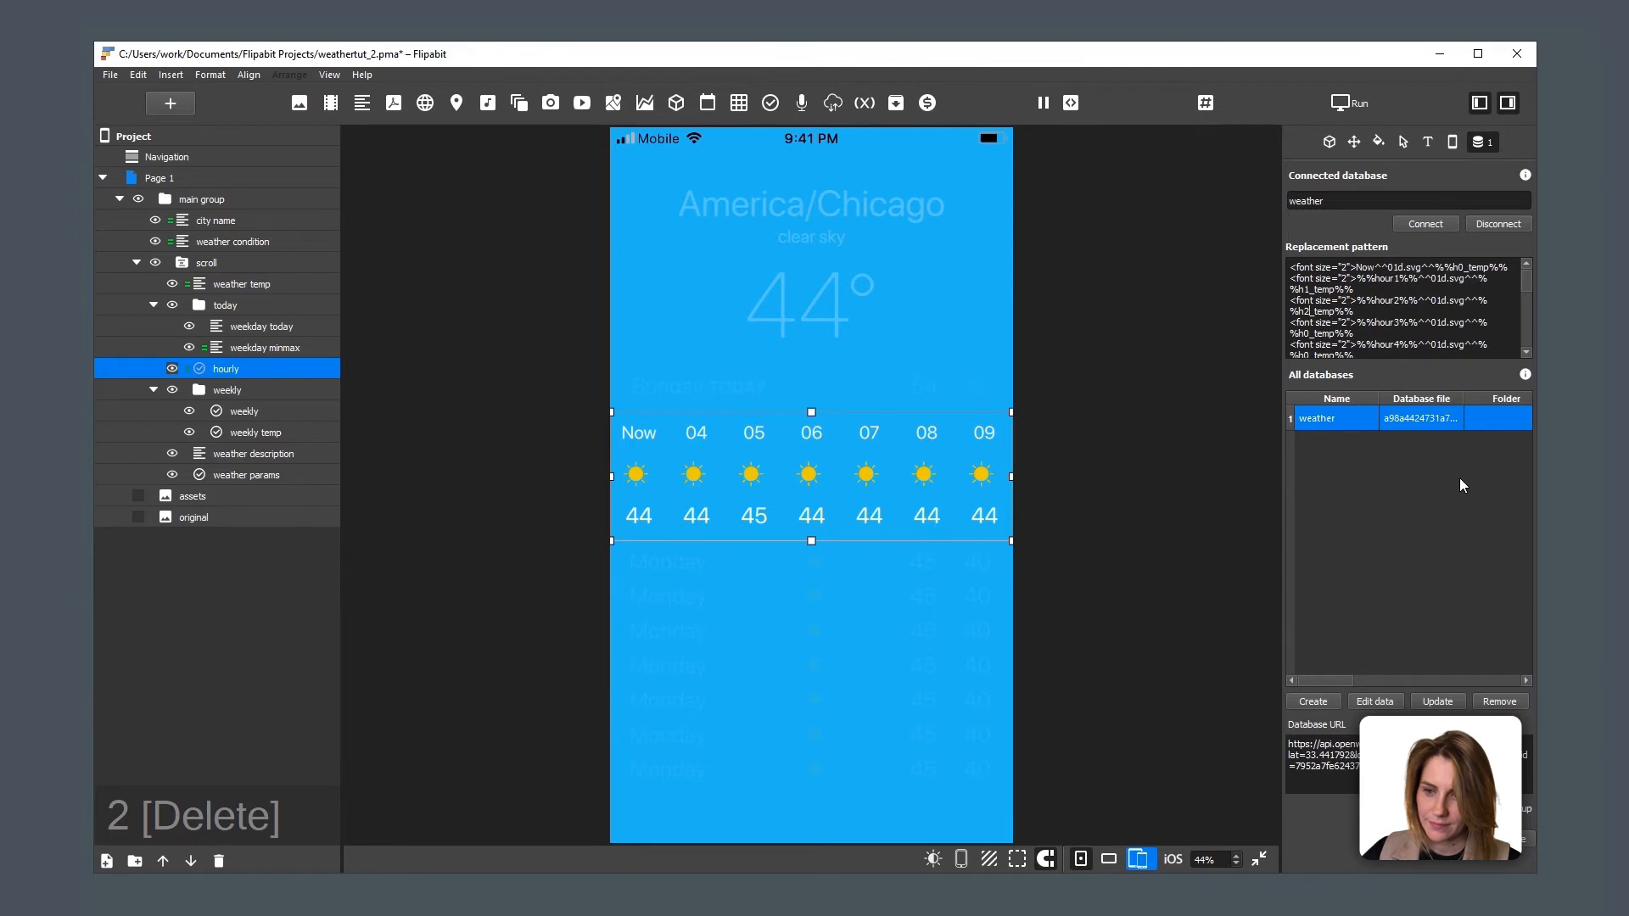
key("Down")
key("Down")
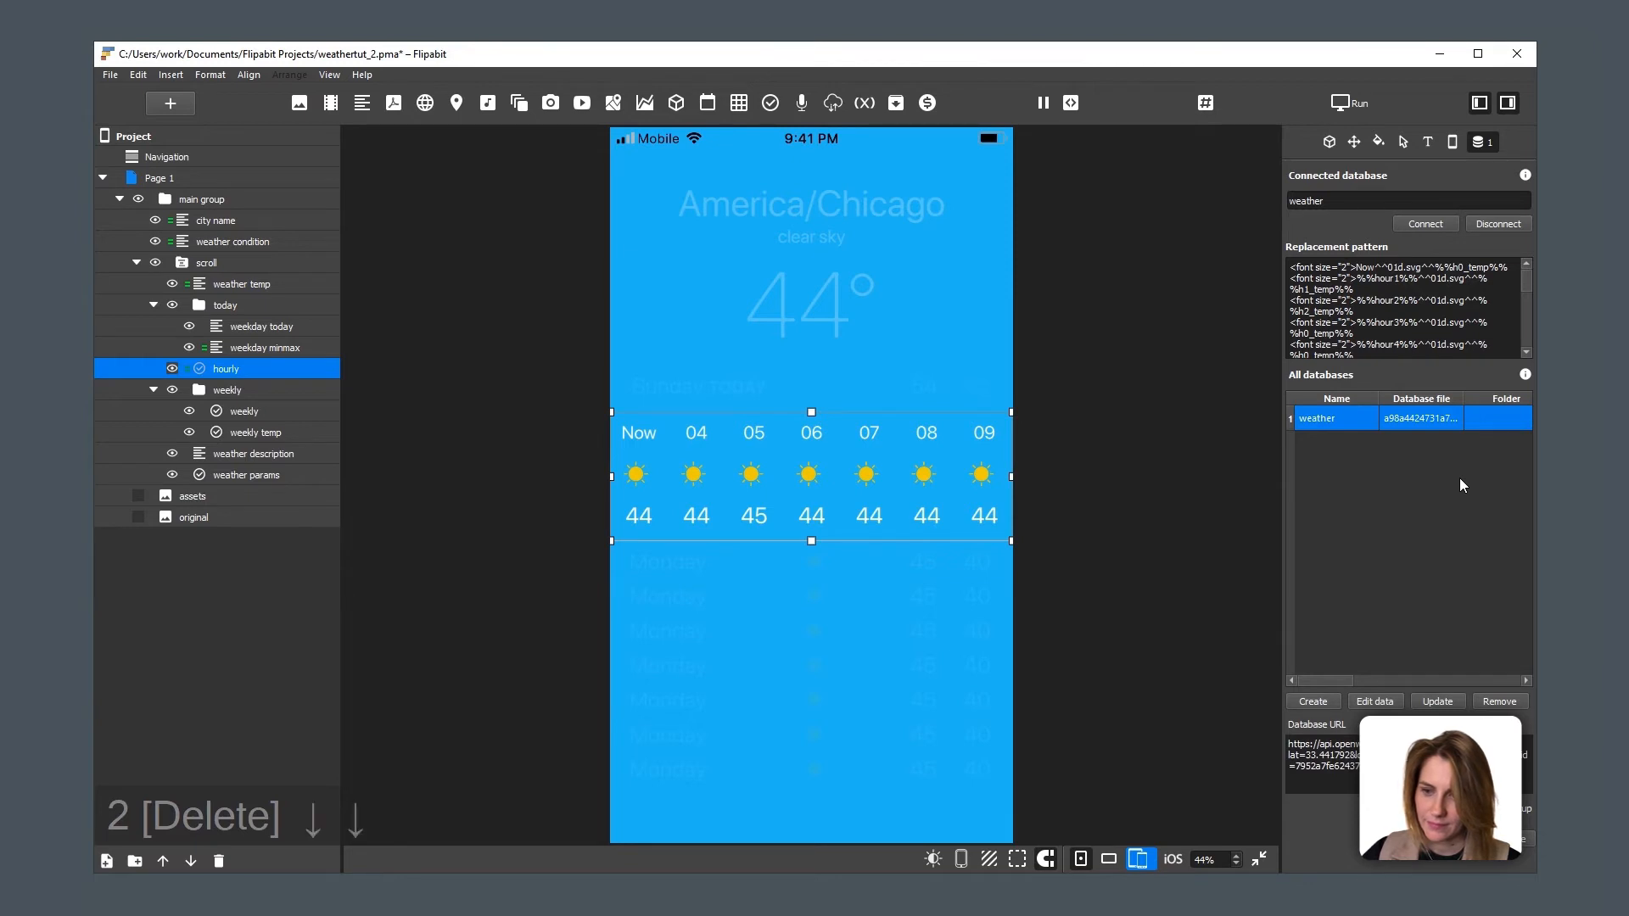
type("3")
key("Delete")
key("Down")
key("Down")
key("Delete")
type("4")
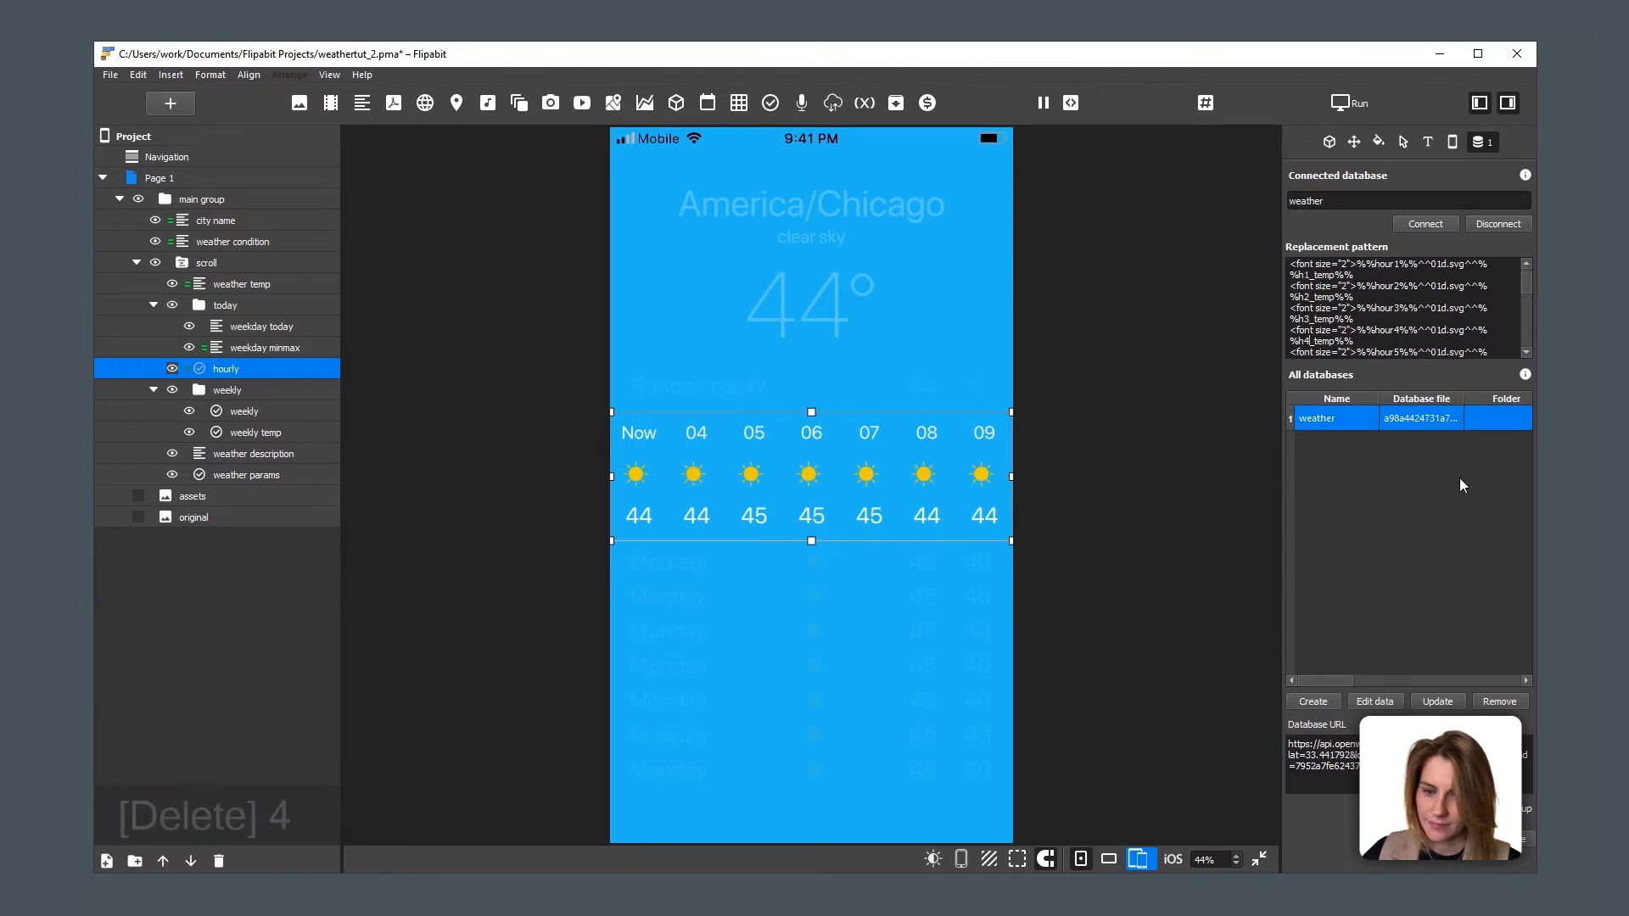
key("Down")
key("Down")
key("Delete")
type("5")
Step: Renumber the temperature placeholders in the hour6 to hour9 lines of the replacement pattern consecutively as h6_temp through h9_temp
key("Down")
key("Down")
key("Left")
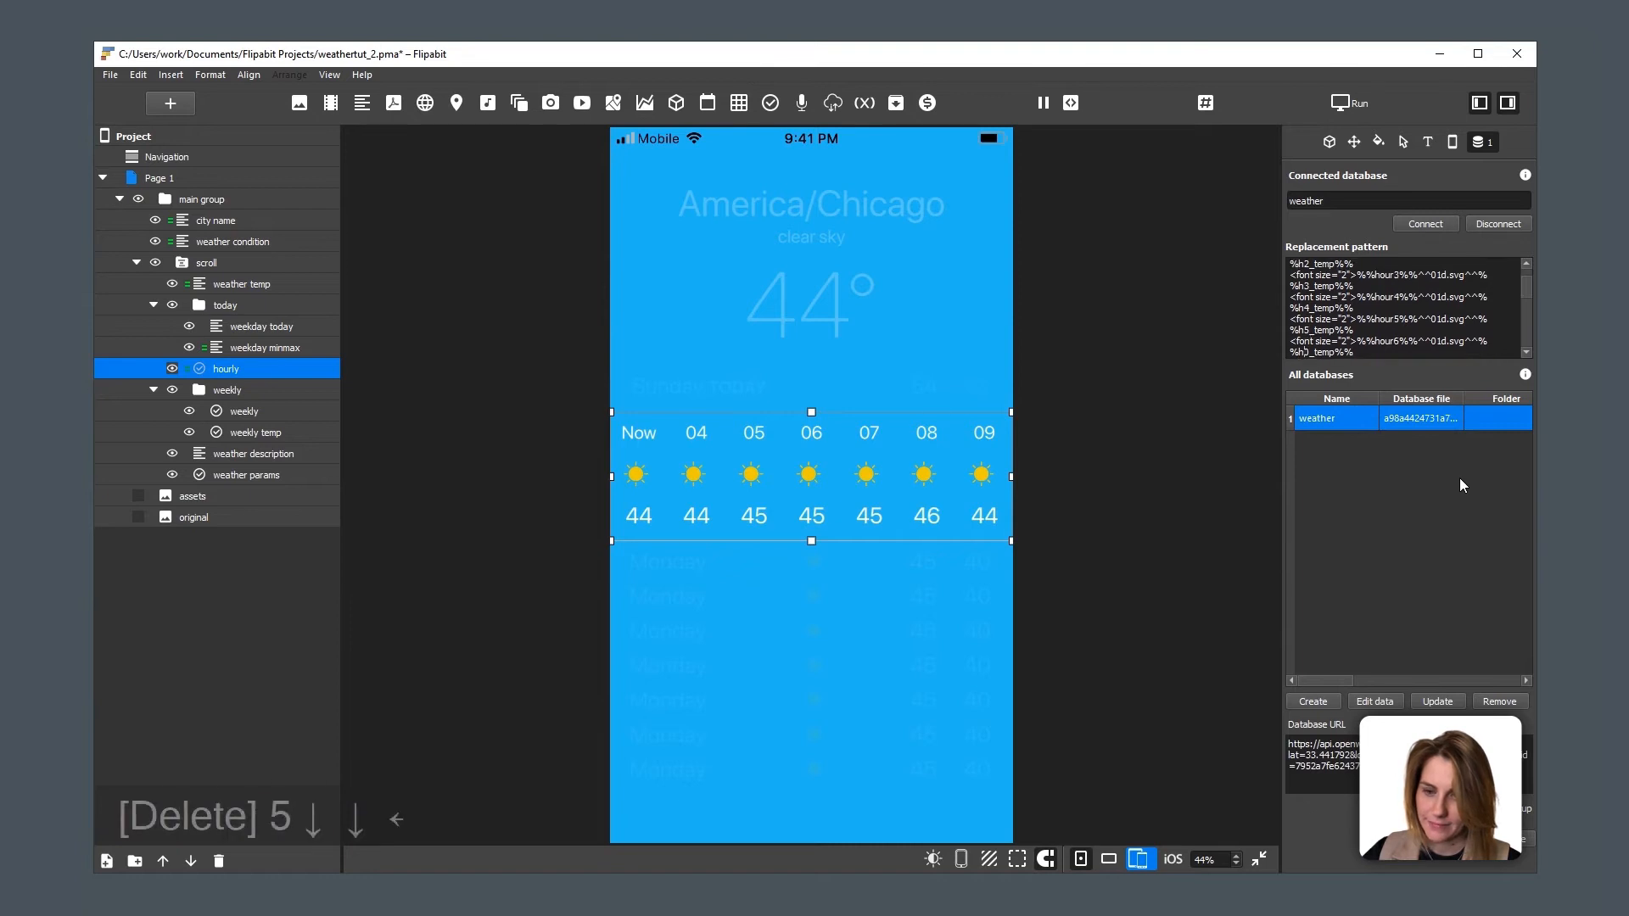
key("Delete")
type("6")
key("Down")
key("Down")
key("Delete")
type("7")
key("Down")
key("Down")
key("Delete")
type("8")
key("Down")
key("Down")
key("Left")
key("Delete")
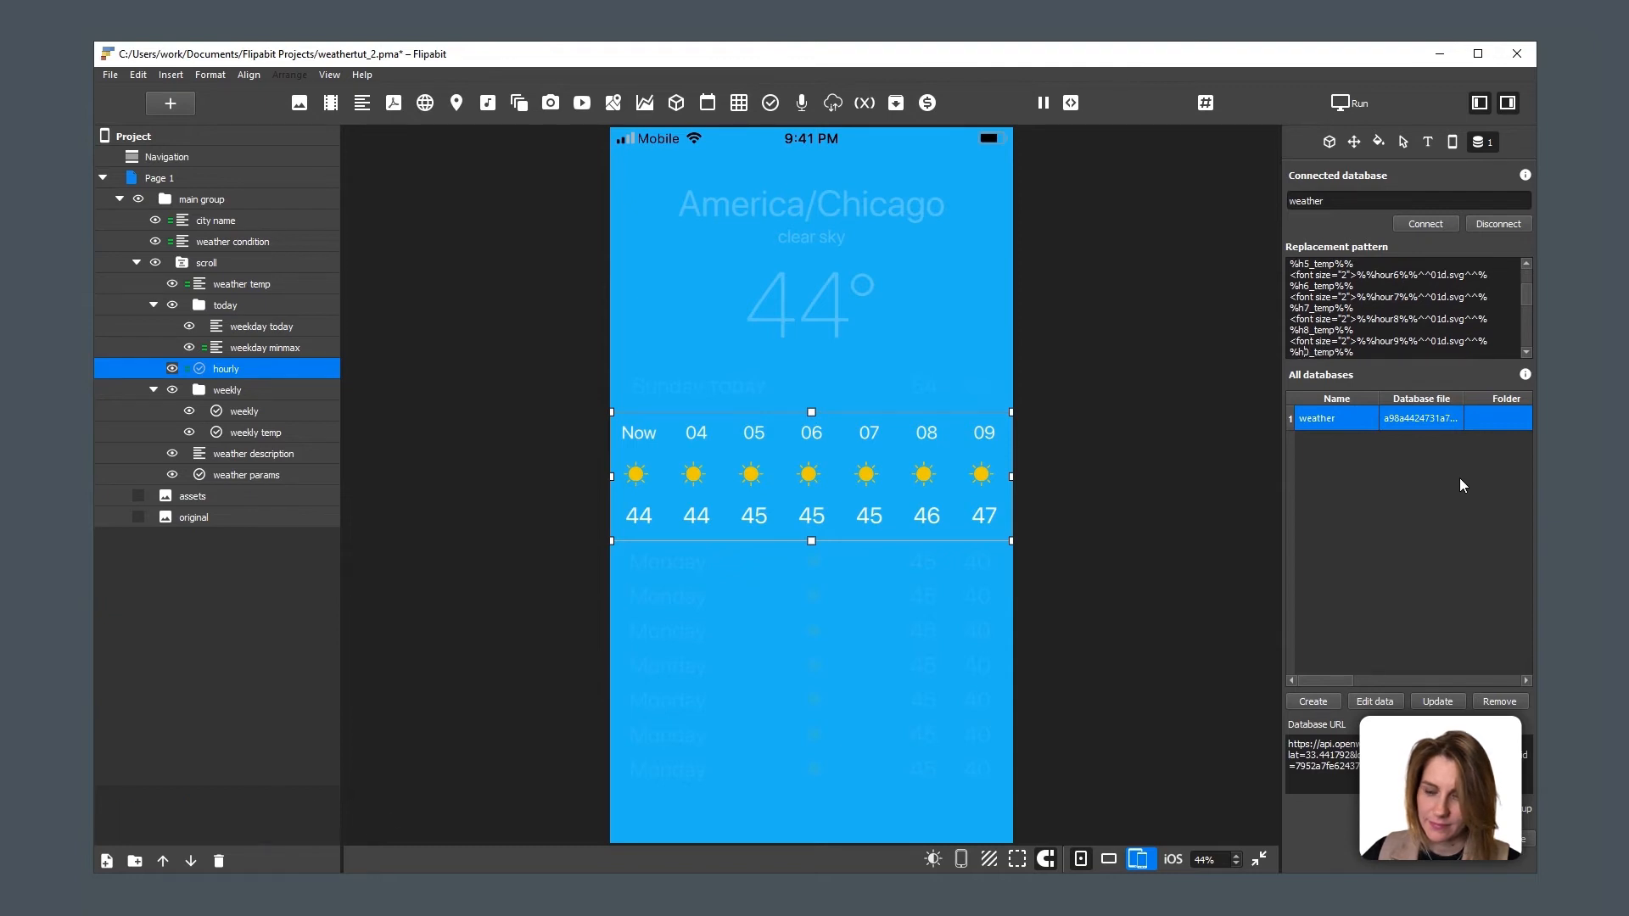
type("9")
Step: Renumber the temperature placeholders in the hour10 to hour13 lines of the replacement pattern consecutively as h10_temp through h13_temp
key("Down")
key("Down")
type("1")
key("Down")
key("Down")
key("Left")
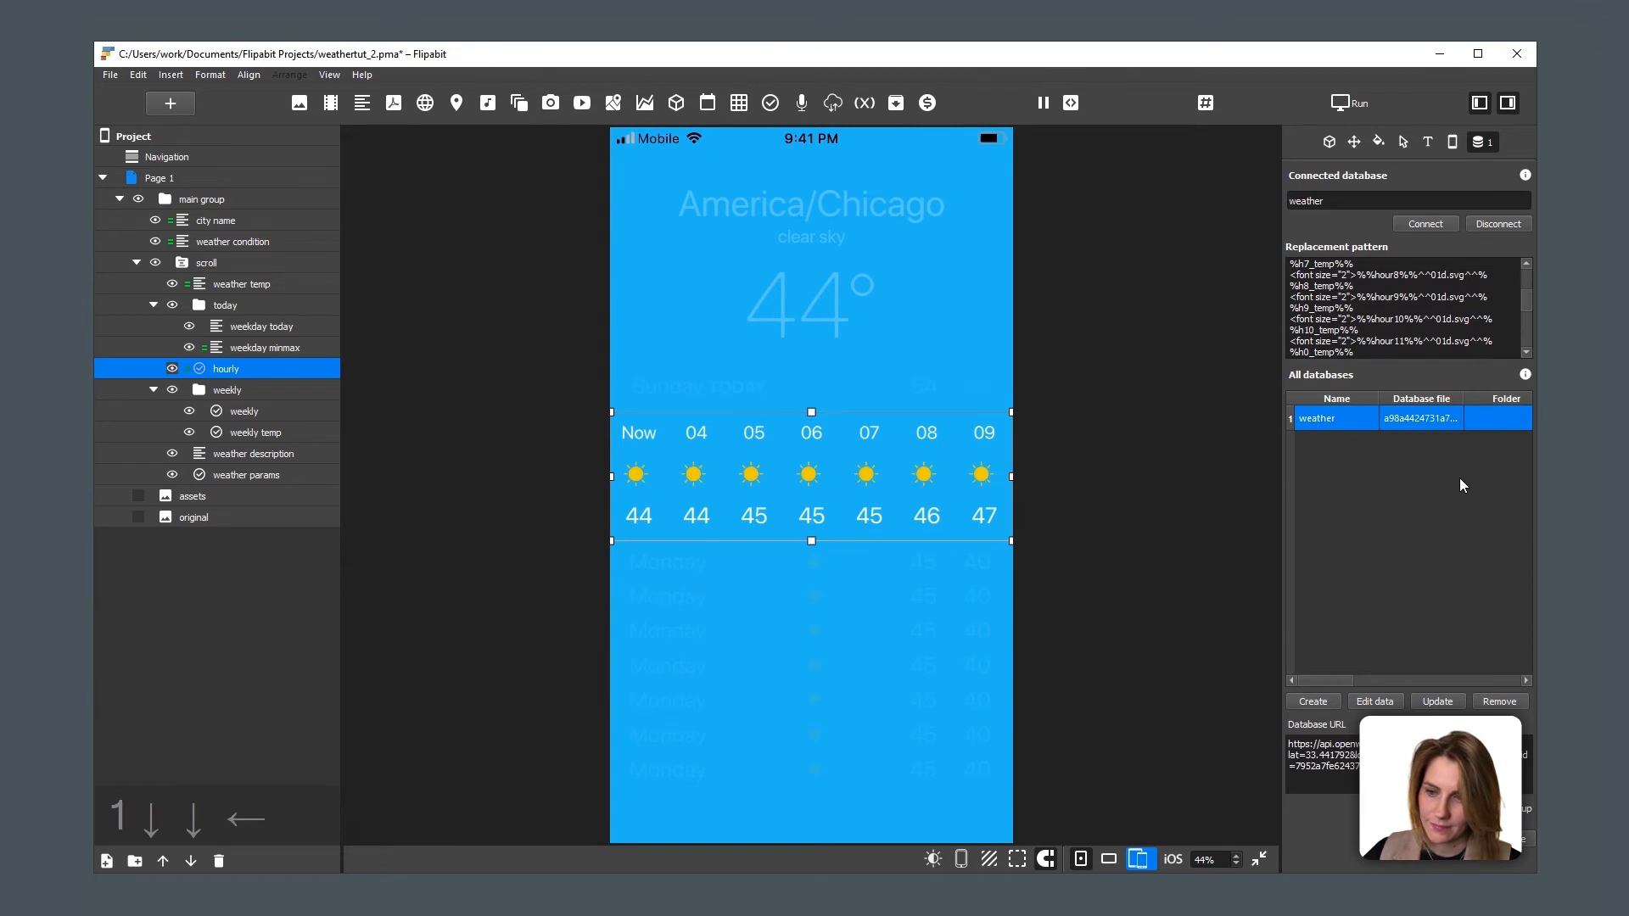
type("11")
key("Down")
key("Down")
key("Left")
key("Left")
key("Delete")
type("12")
key("Down")
key("Down")
key("Left")
key("Left")
key("Delete")
type("13")
Step: Renumber the temperature placeholders in the hour14 to hour16 lines of the replacement pattern consecutively as h14_temp through h16_temp
key("Down")
key("Down")
key("Left")
key("Left")
key("Delete")
type("14")
key("Down")
key("Down")
key("Left")
key("Left")
key("Delete")
type("15")
key("Down")
key("Down")
key("Left")
key("Left")
key("Delete")
type("16")
Step: Renumber the temperature placeholders in the hour17 to hour19 lines of the replacement pattern consecutively as h17_temp through h19_temp
key("Down")
key("Down")
key("Left")
key("Left")
key("Delete")
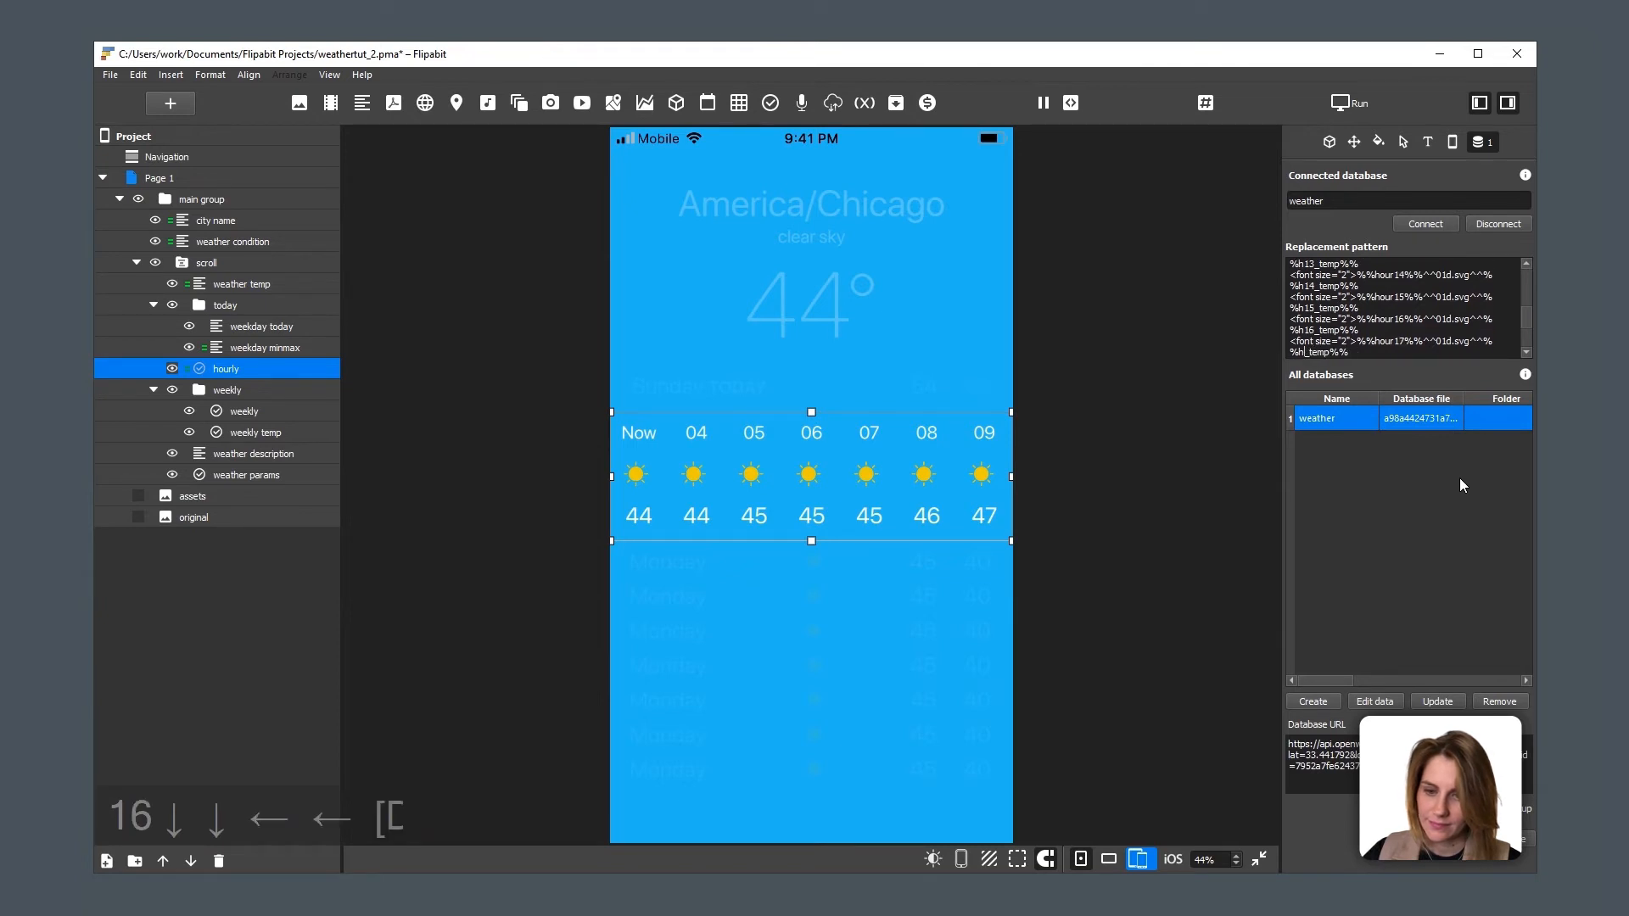
type("16")
key("Down")
key("Up")
key("BackSpace")
type("6")
key("BackSpace")
type("7")
key("Down")
key("Down")
key("Left")
key("Left")
key("Delete")
type("18")
key("Down")
key("Down")
key("Left")
key("Left")
key("Delete")
type("19")
Step: Renumber the temperature placeholders in the hour20 to hour23 lines of the replacement pattern consecutively as h20_temp through h23_temp
key("Down")
key("Down")
key("Left")
key("Left")
type("2")
key("Down")
key("Left")
key("Delete")
type("21")
key("Down")
key("Down")
key("Left")
key("Left")
key("Delete")
type("22")
key("Down")
key("Down")
key("Left")
key("Left")
key("Delete")
type("23")
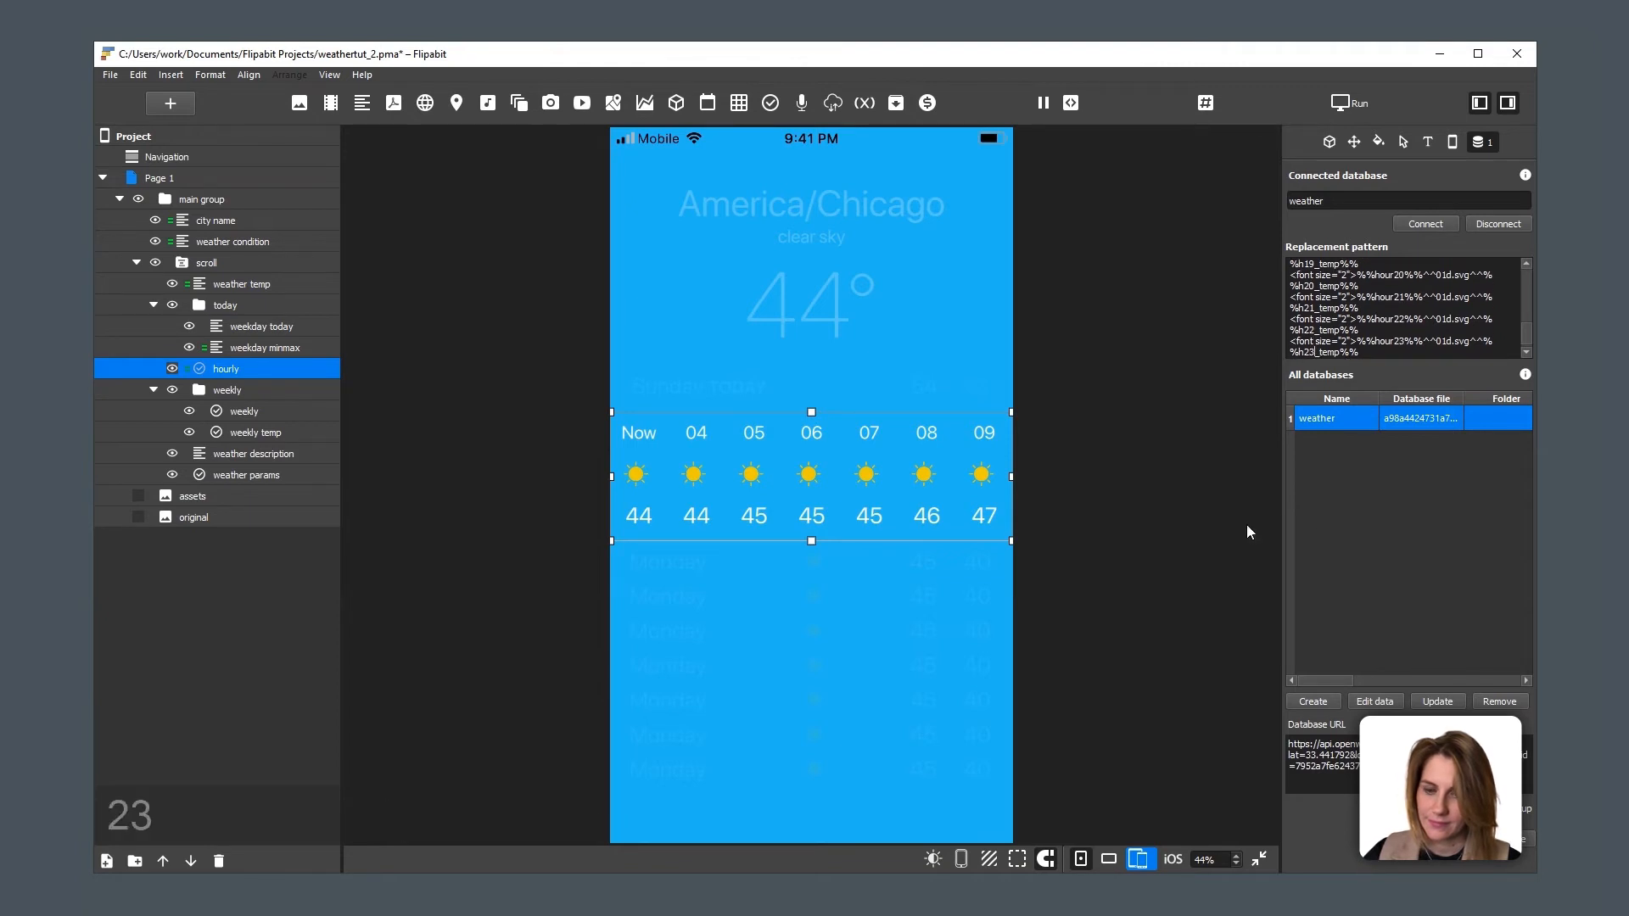
Step: Deselect the hourly widget and swipe through its forecast strip on the canvas to check the hours and temperatures
left_click(1164, 486)
mouse_move(968, 474)
left_mouse_down()
mouse_move(782, 489)
mouse_move(795, 470)
mouse_move(959, 489)
left_mouse_up()
left_click_drag(803, 487, 1061, 466)
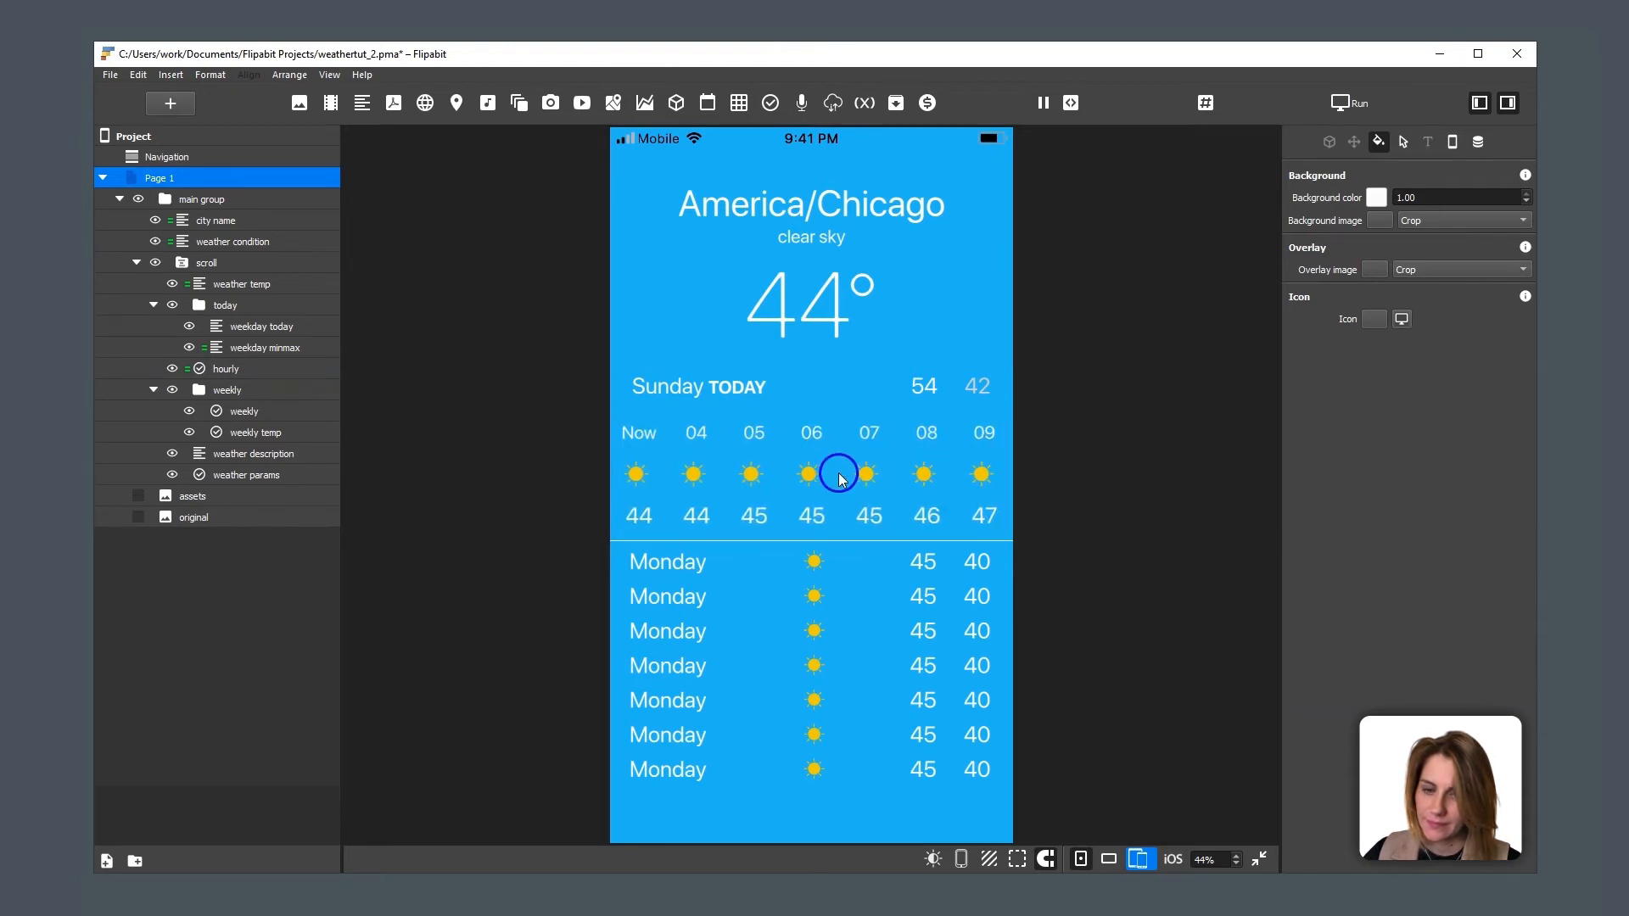
Step: Copy the field name hourly/0/weather/0/icon from the weather database in the hourly widget's SQL Designer
left_click(837, 471)
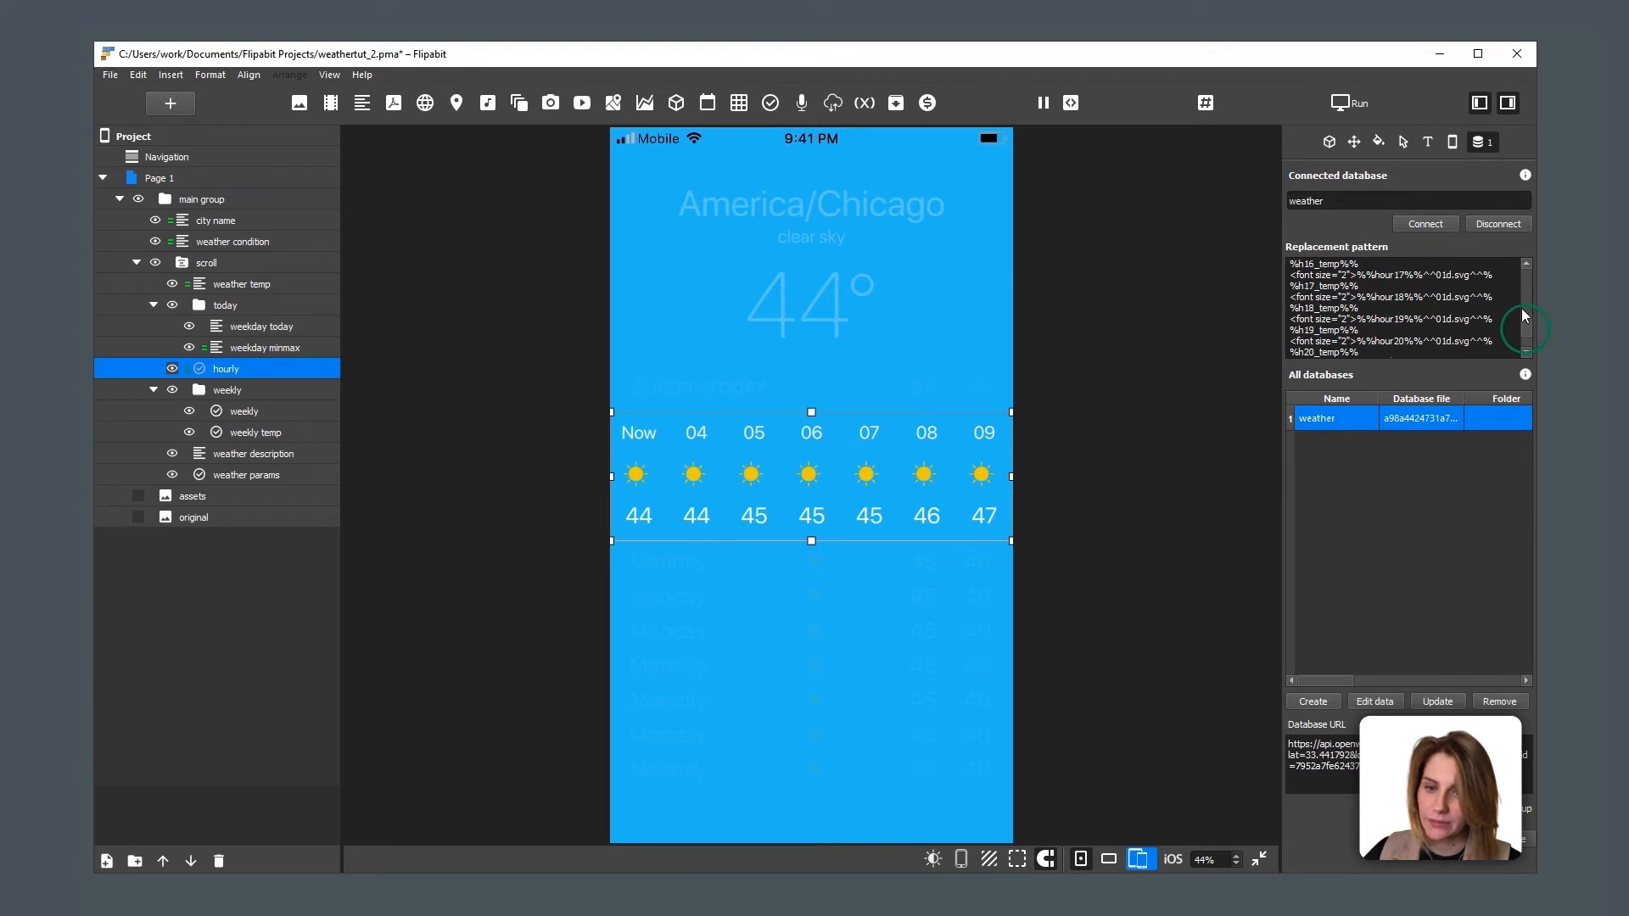
scroll(1521, 308, "up", 15)
left_click_drag(1389, 268, 1405, 269)
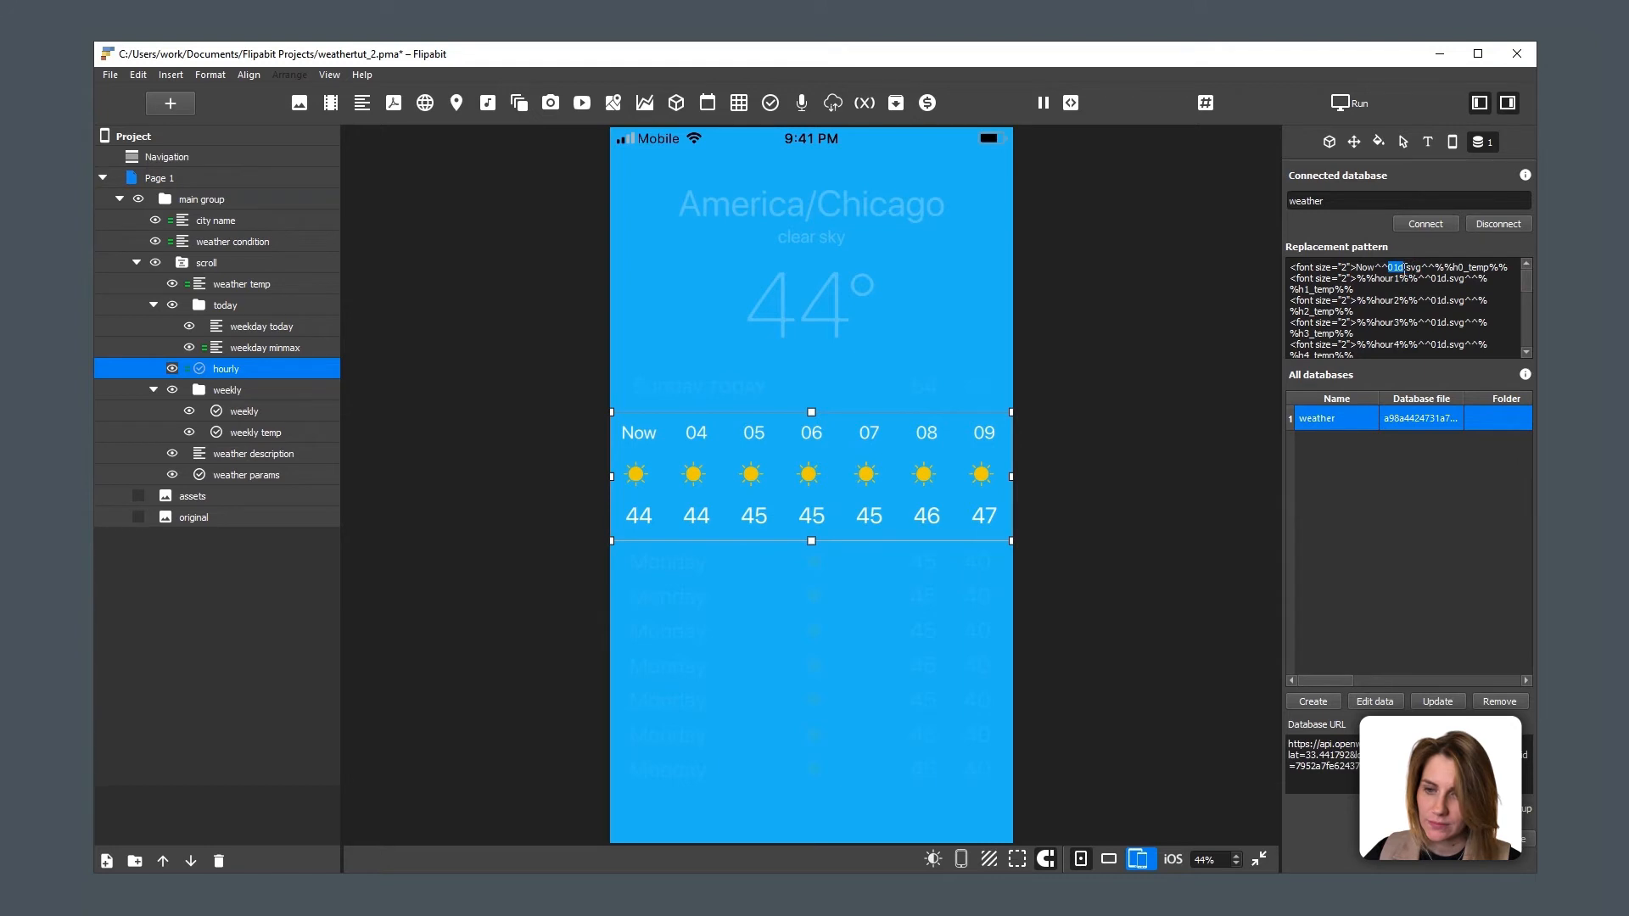
left_click(1428, 222)
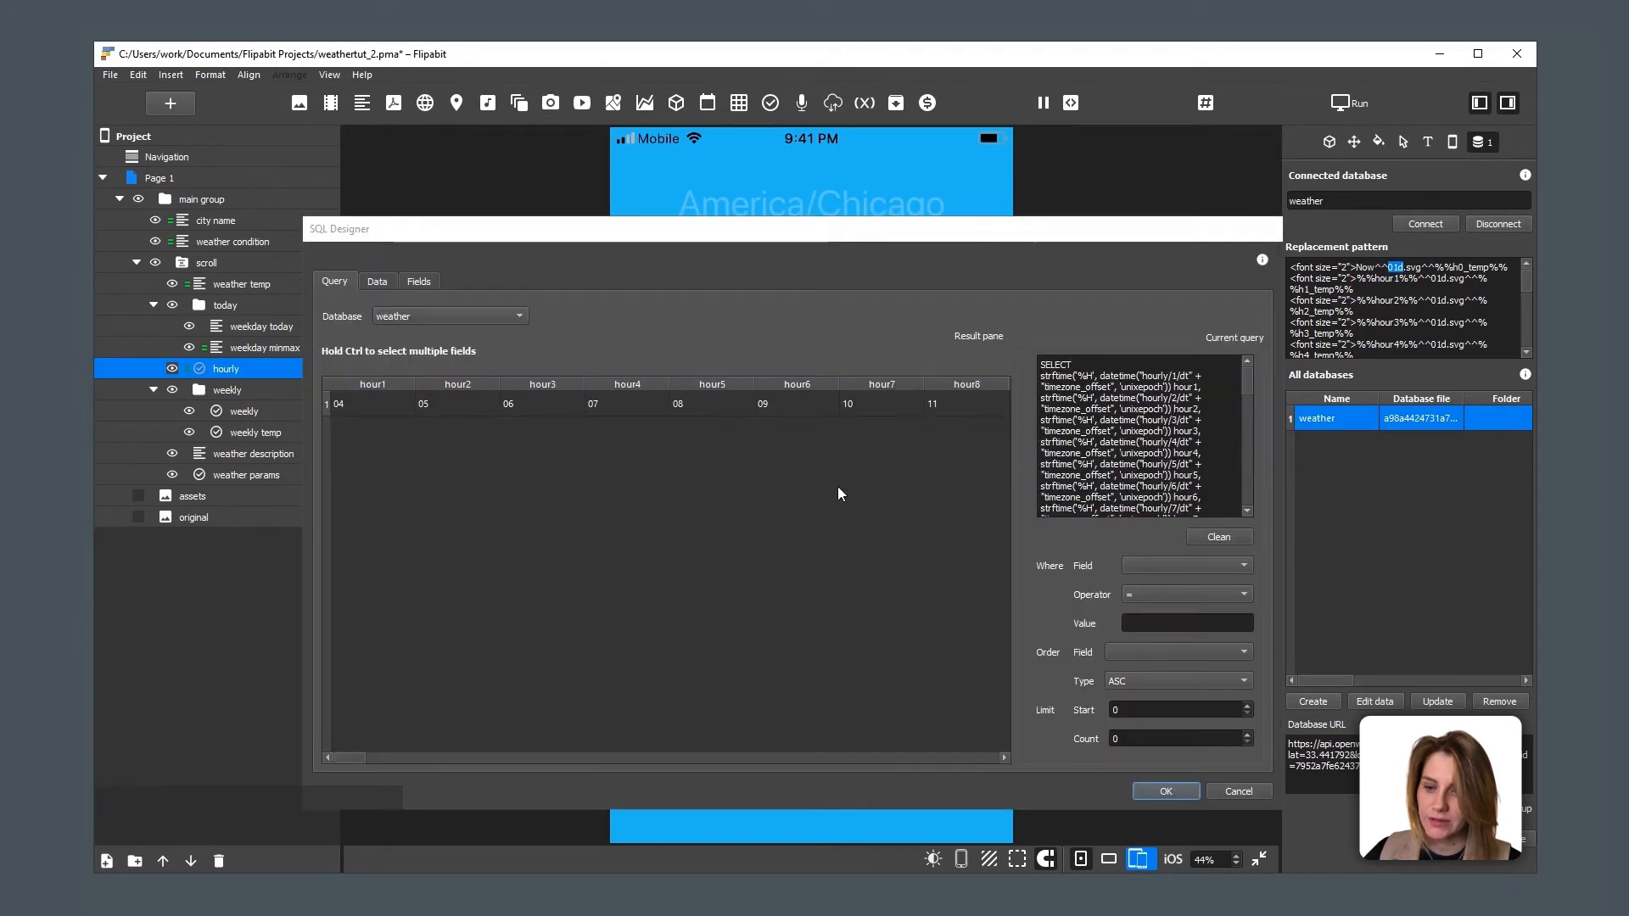
left_click_drag(347, 757, 711, 757)
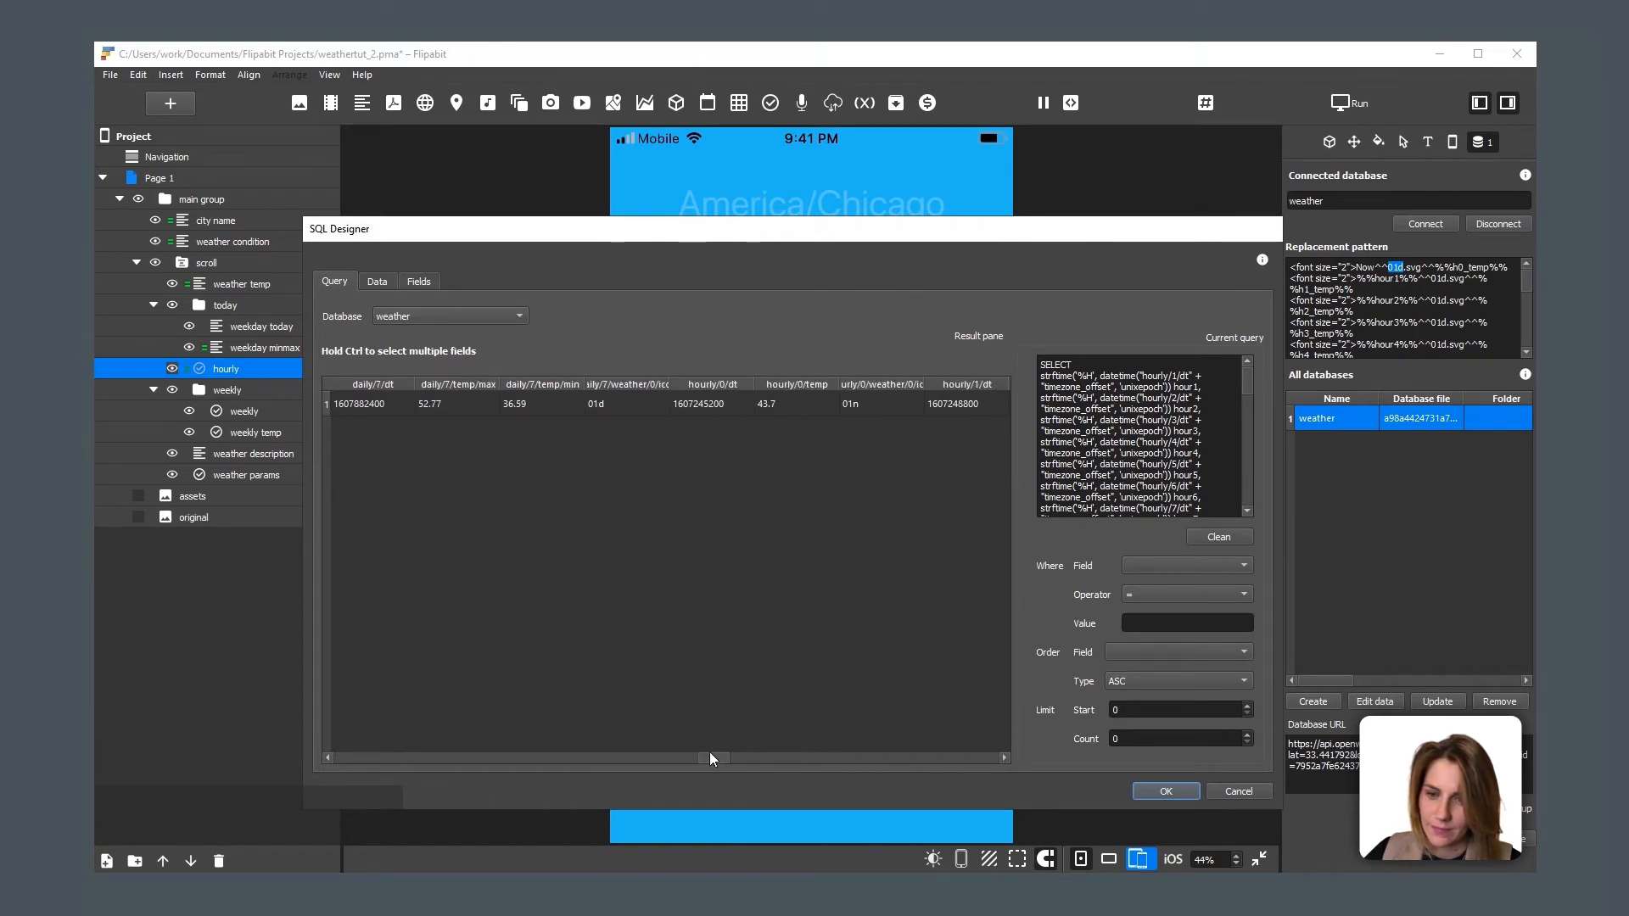
double_click(670, 386)
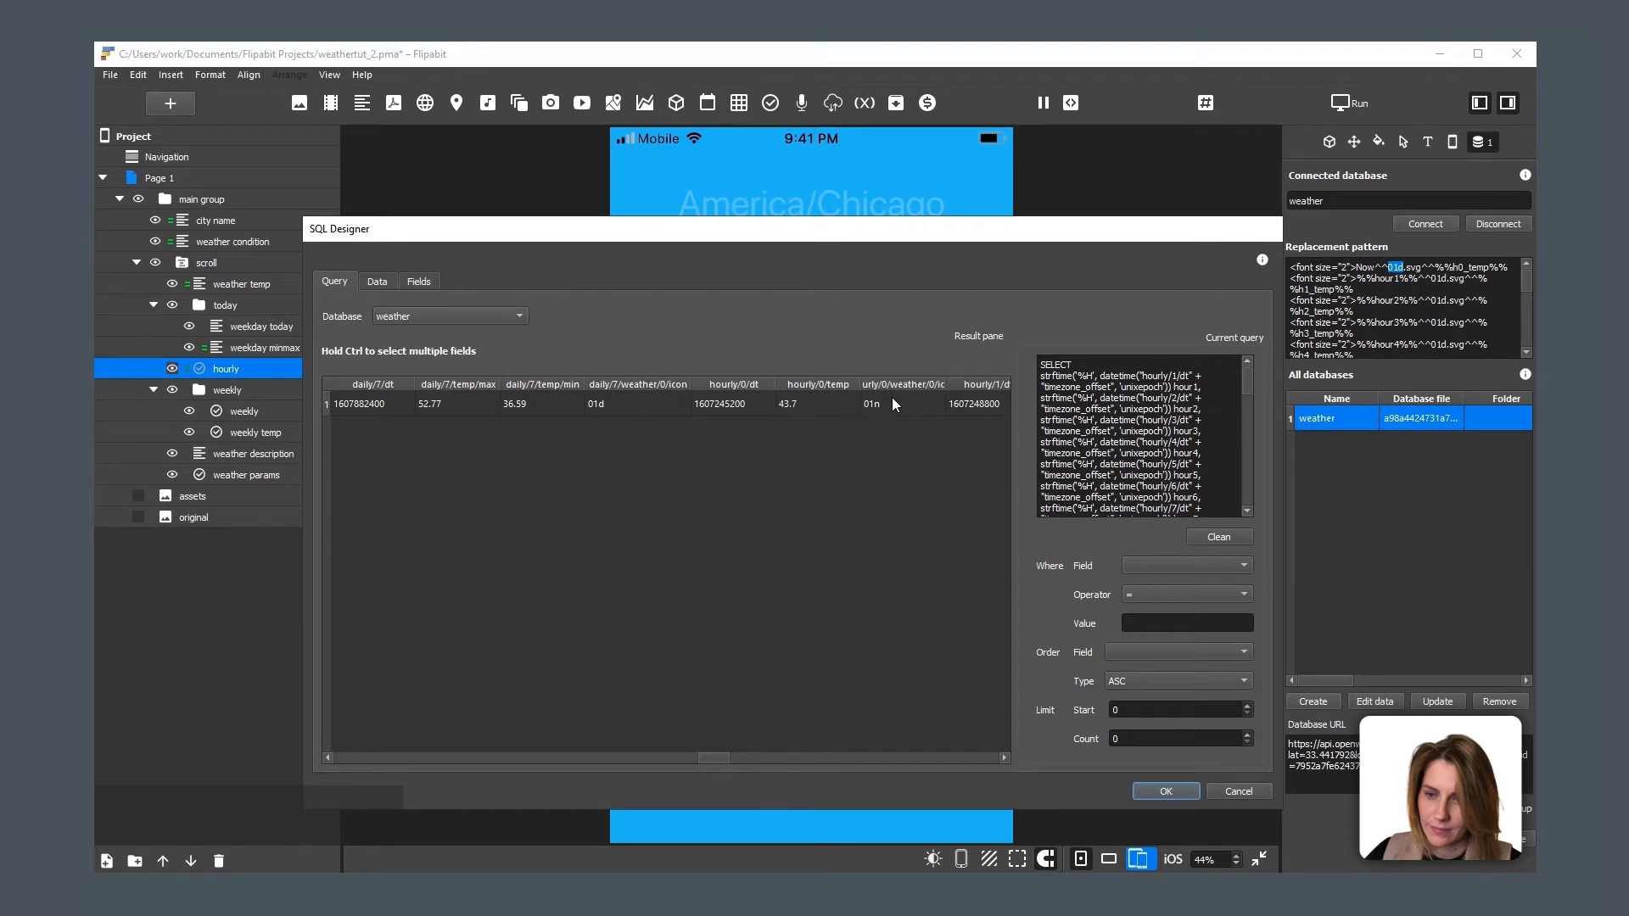
double_click(944, 385)
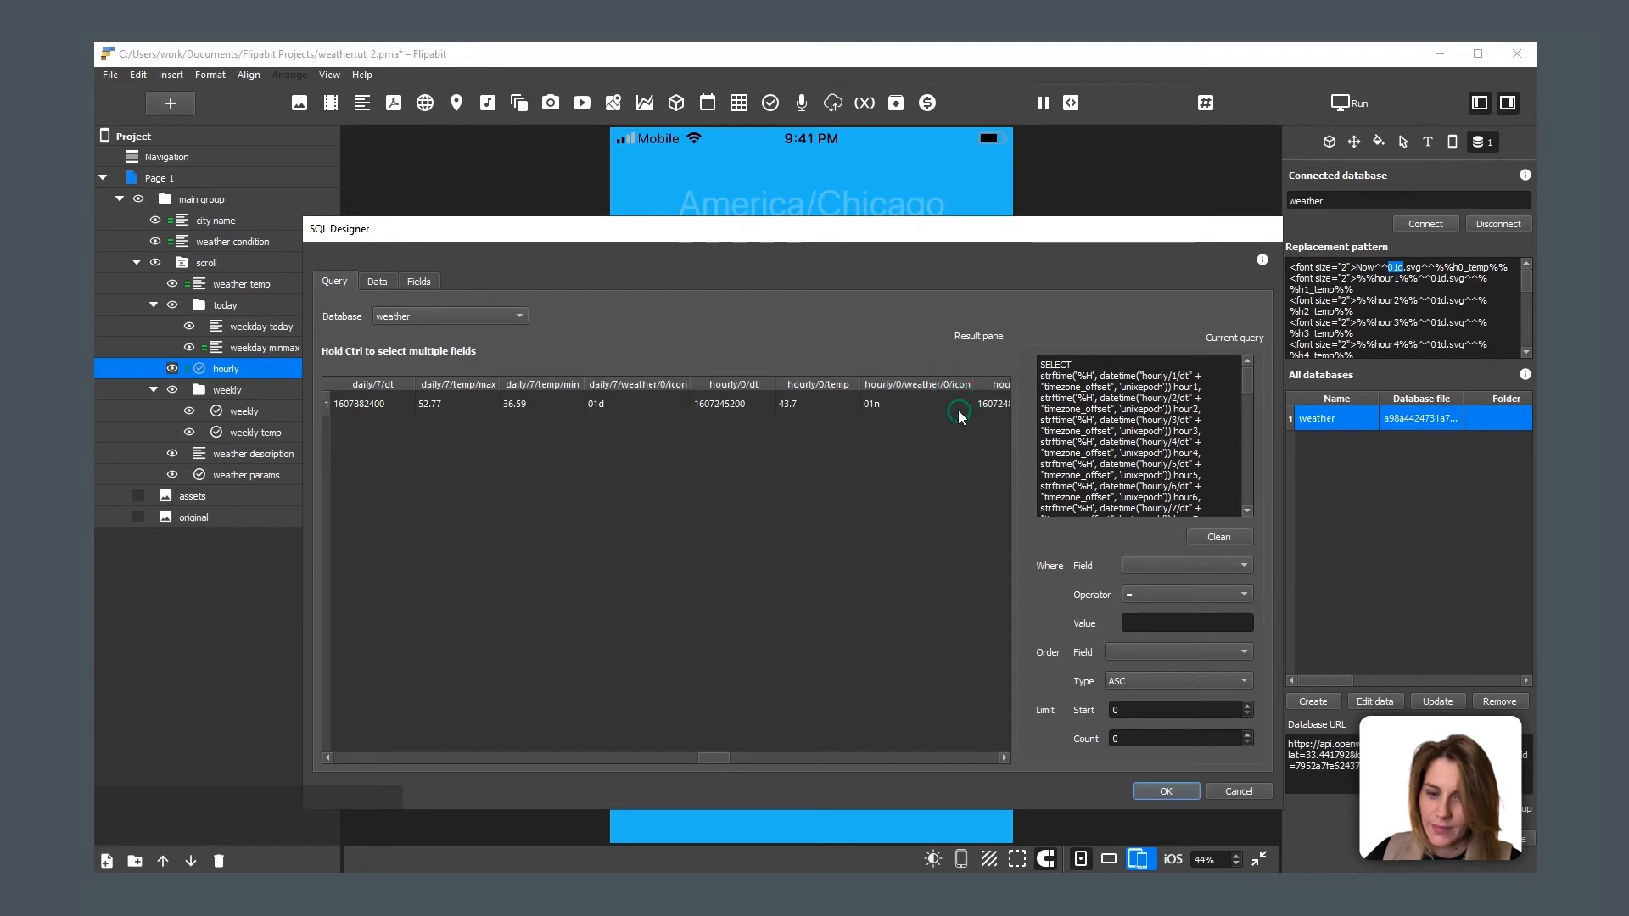
right_click(917, 382)
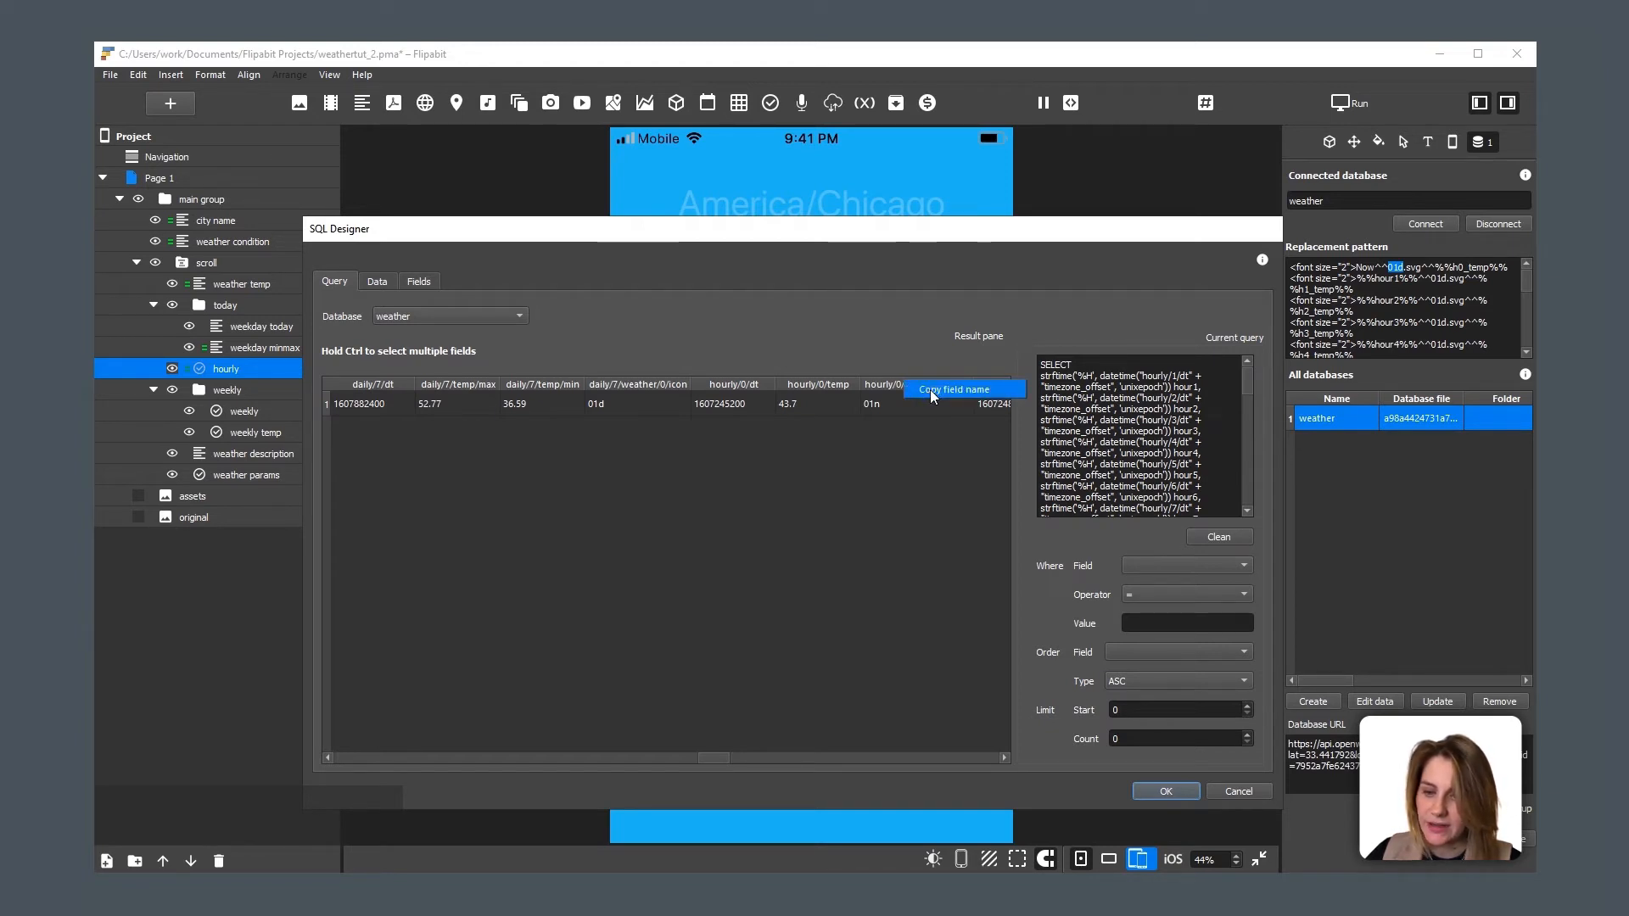
left_click(930, 389)
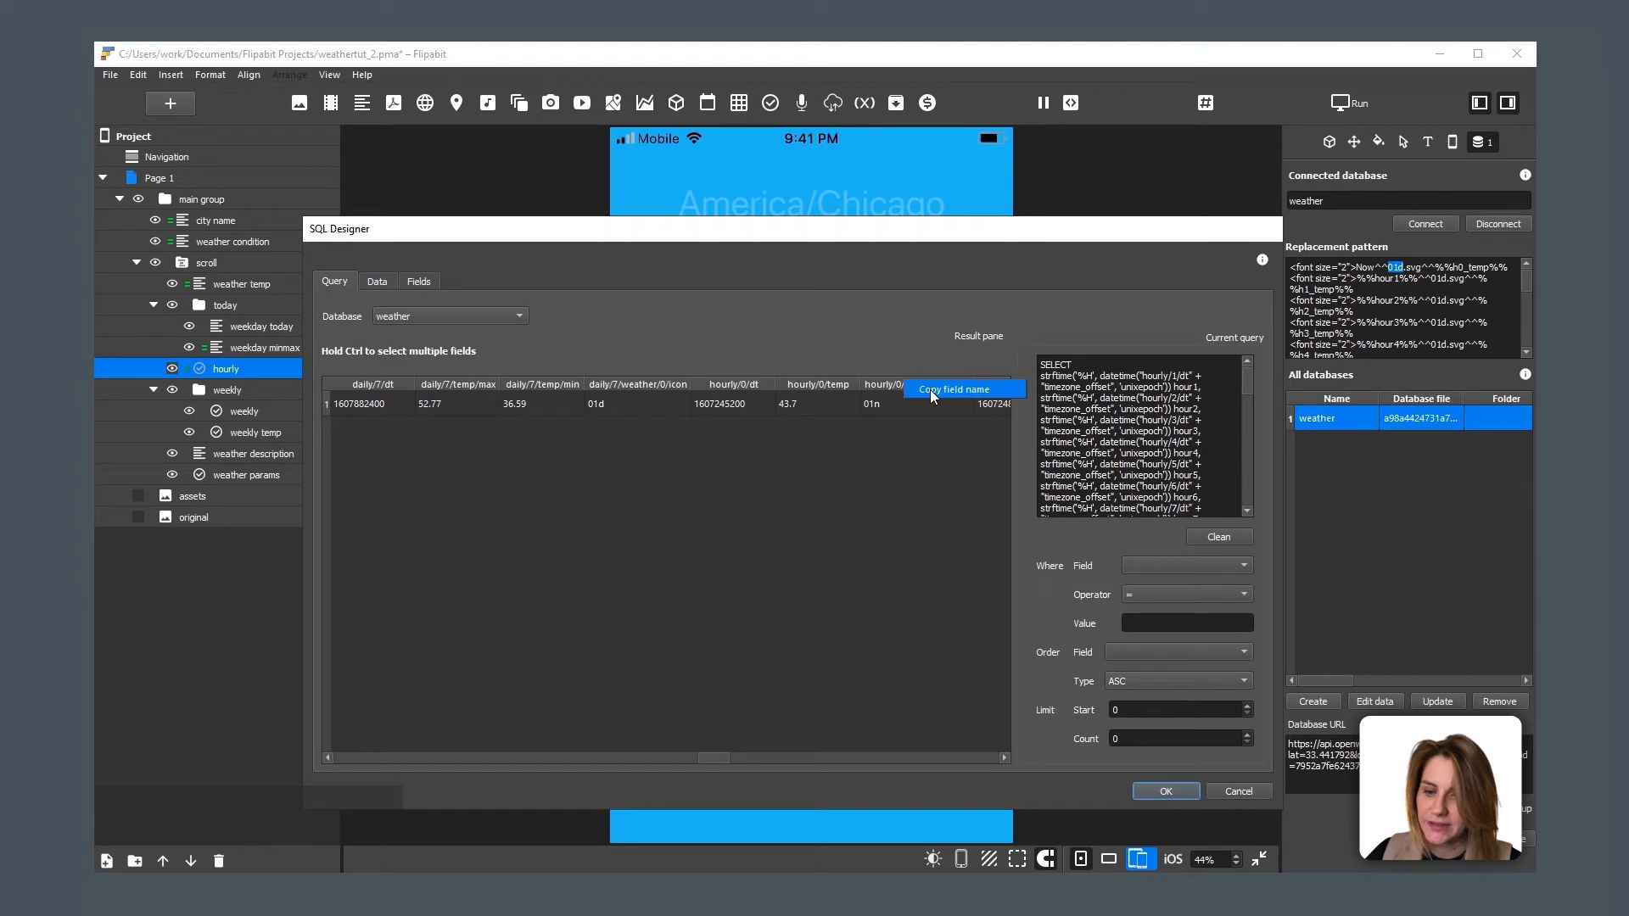
left_click(1166, 792)
Step: Replace the icon name 01d in the Now line of the hourly widget's replacement pattern with the placeholder marks %%
left_click(1393, 269)
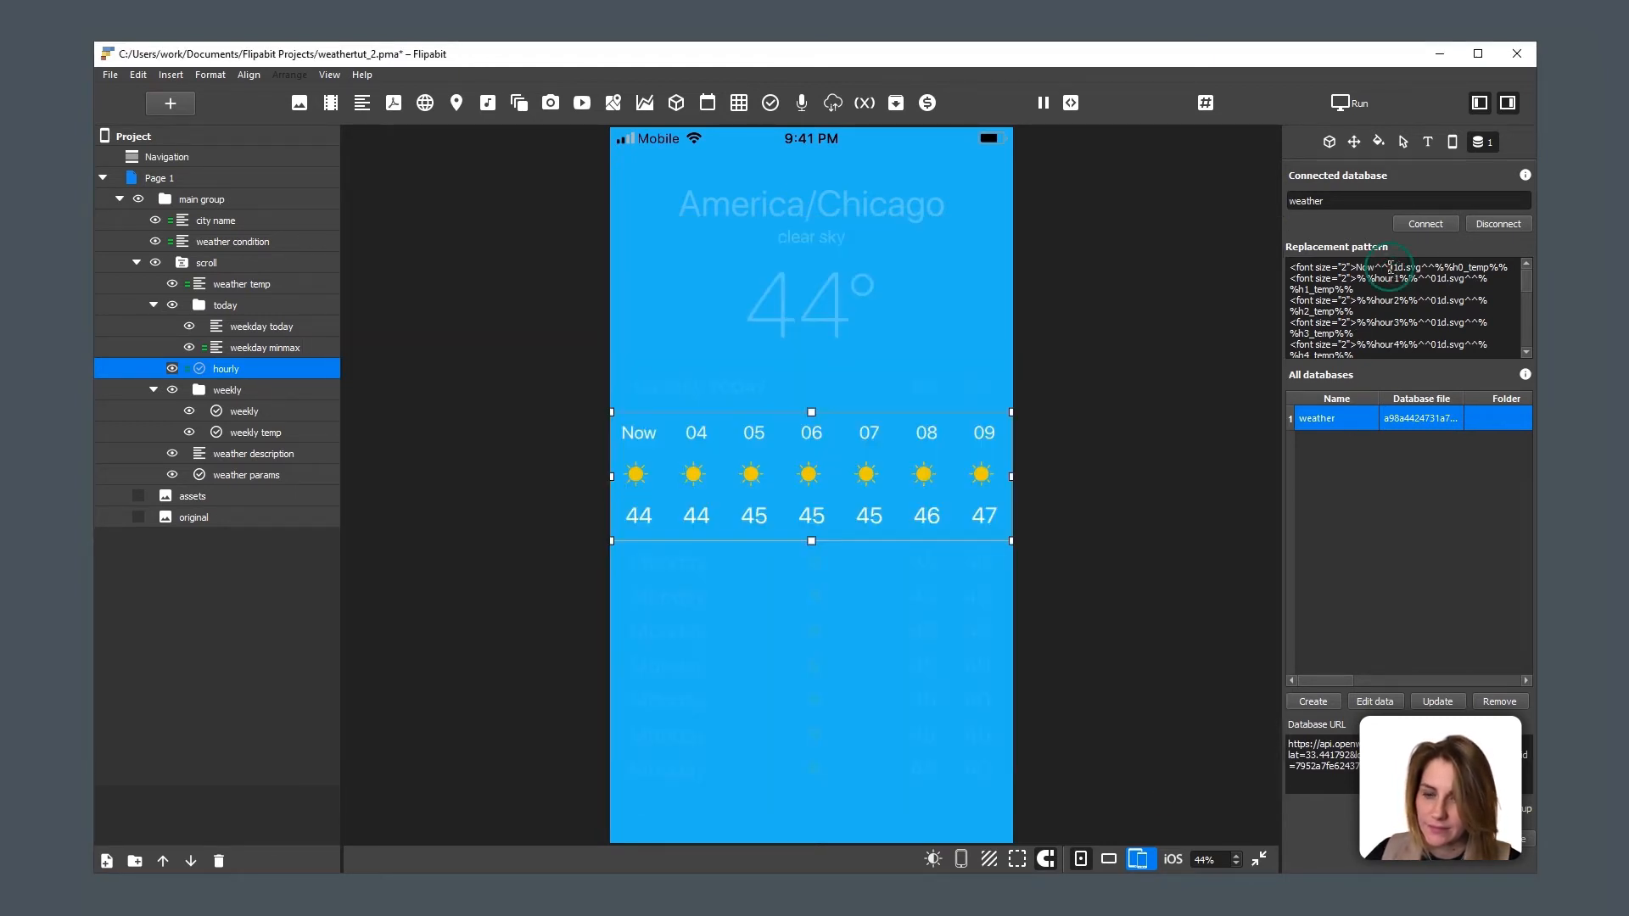
left_click_drag(1388, 268, 1402, 268)
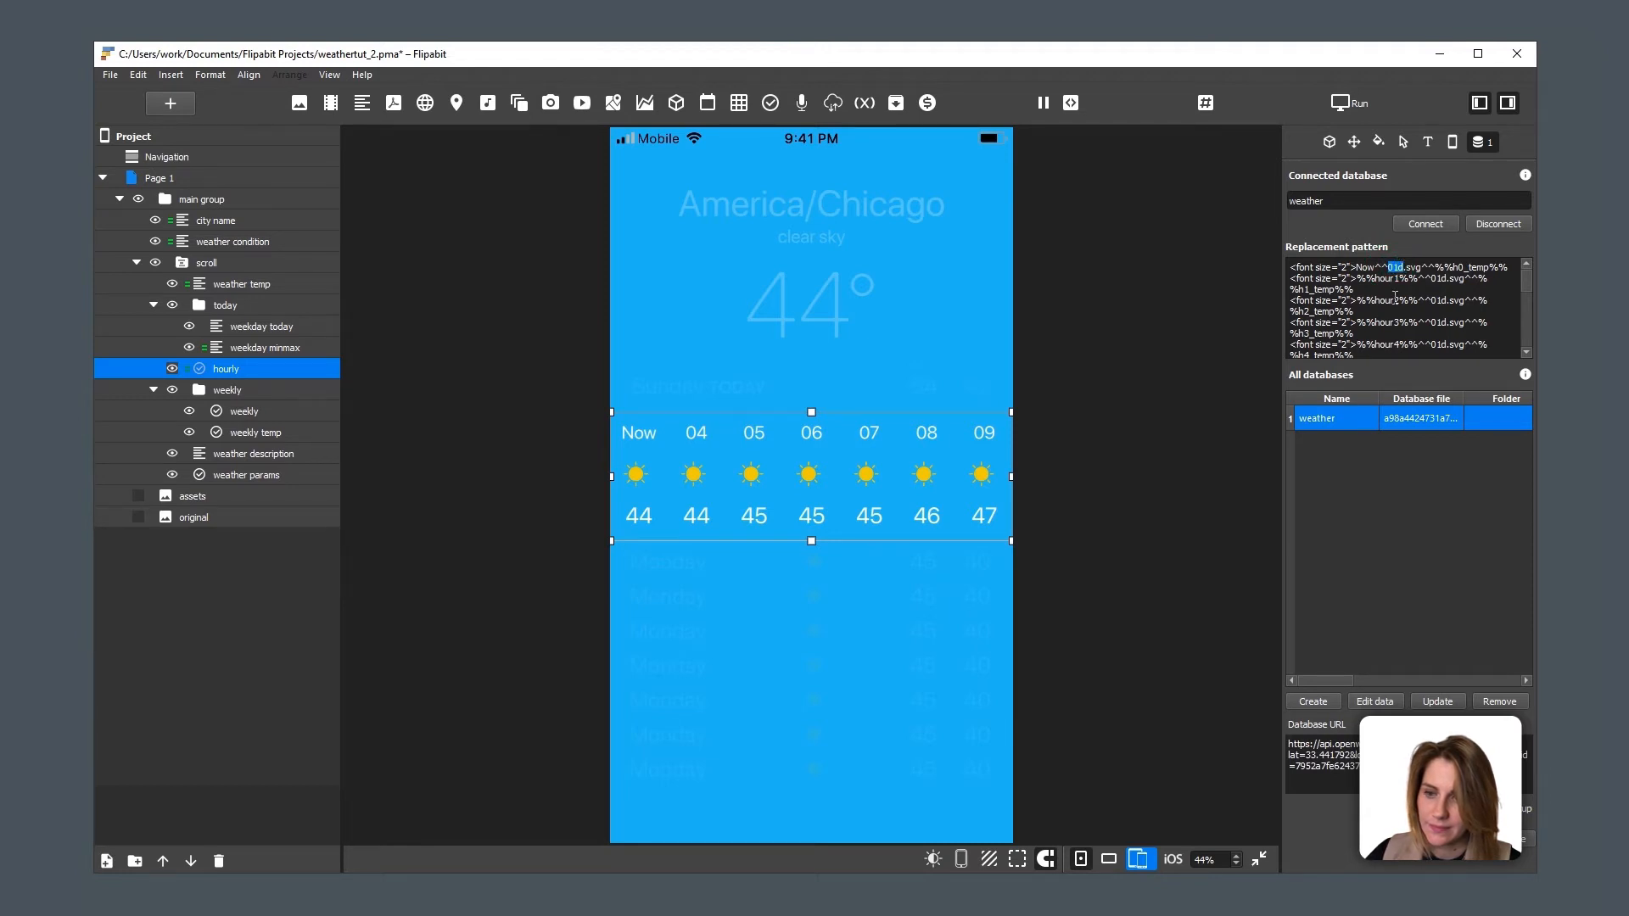
type("%%")
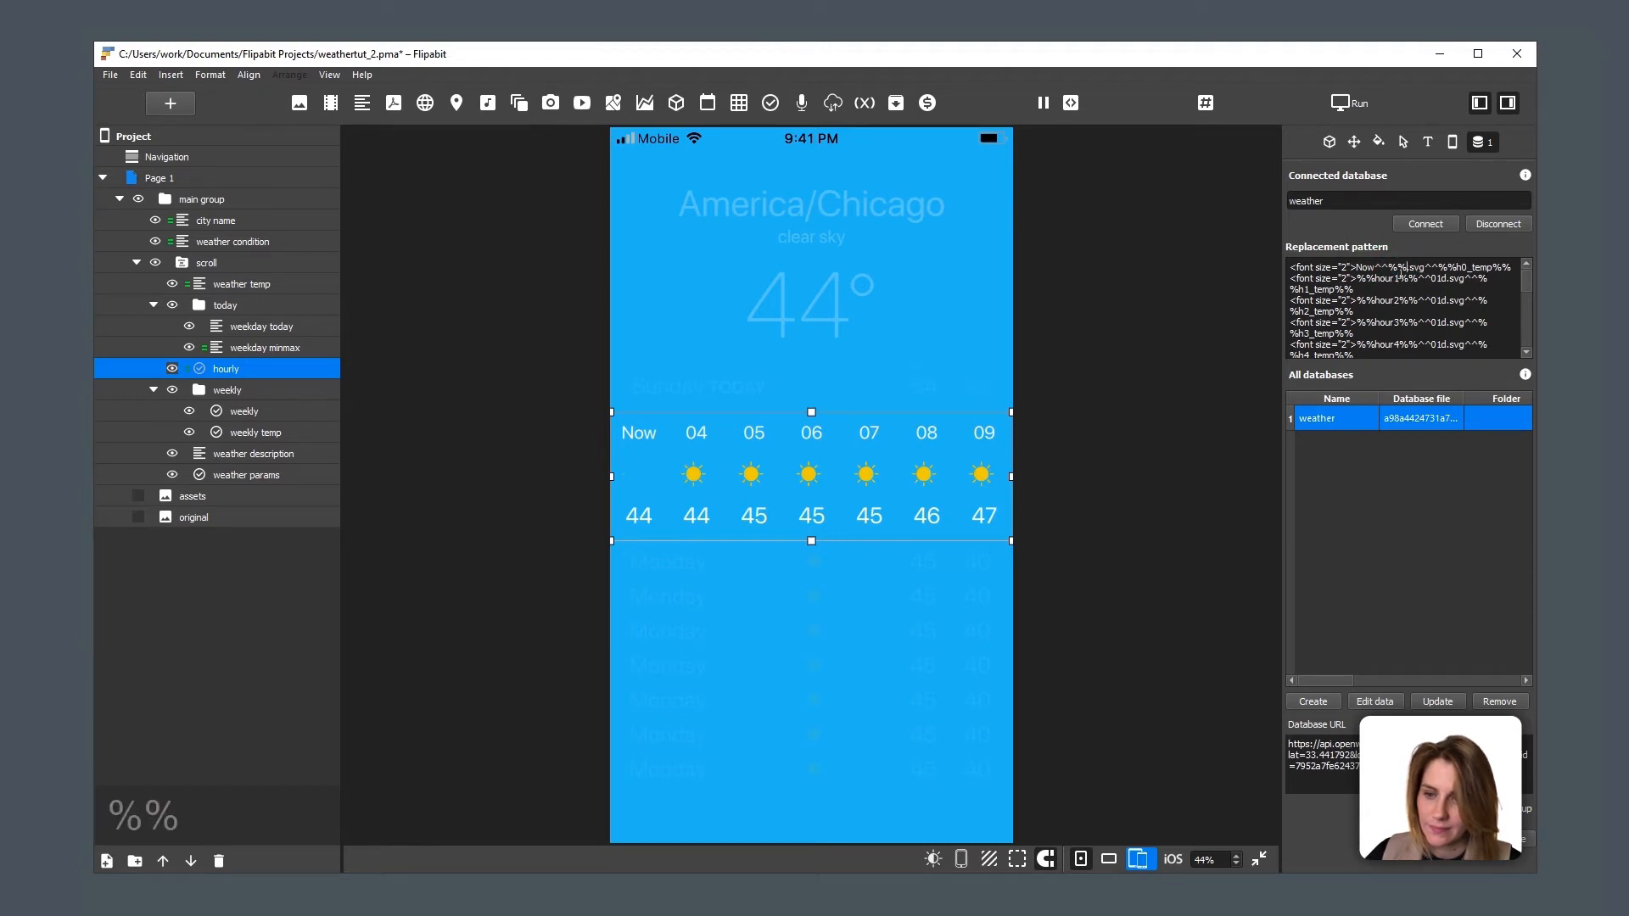
Step: Complete the Now row's icon placeholder in the hourly replacement pattern as %%"hourly/0/weather/0/icon"%% before .svg
type("\"hourly/0/weather/0/icon\"")
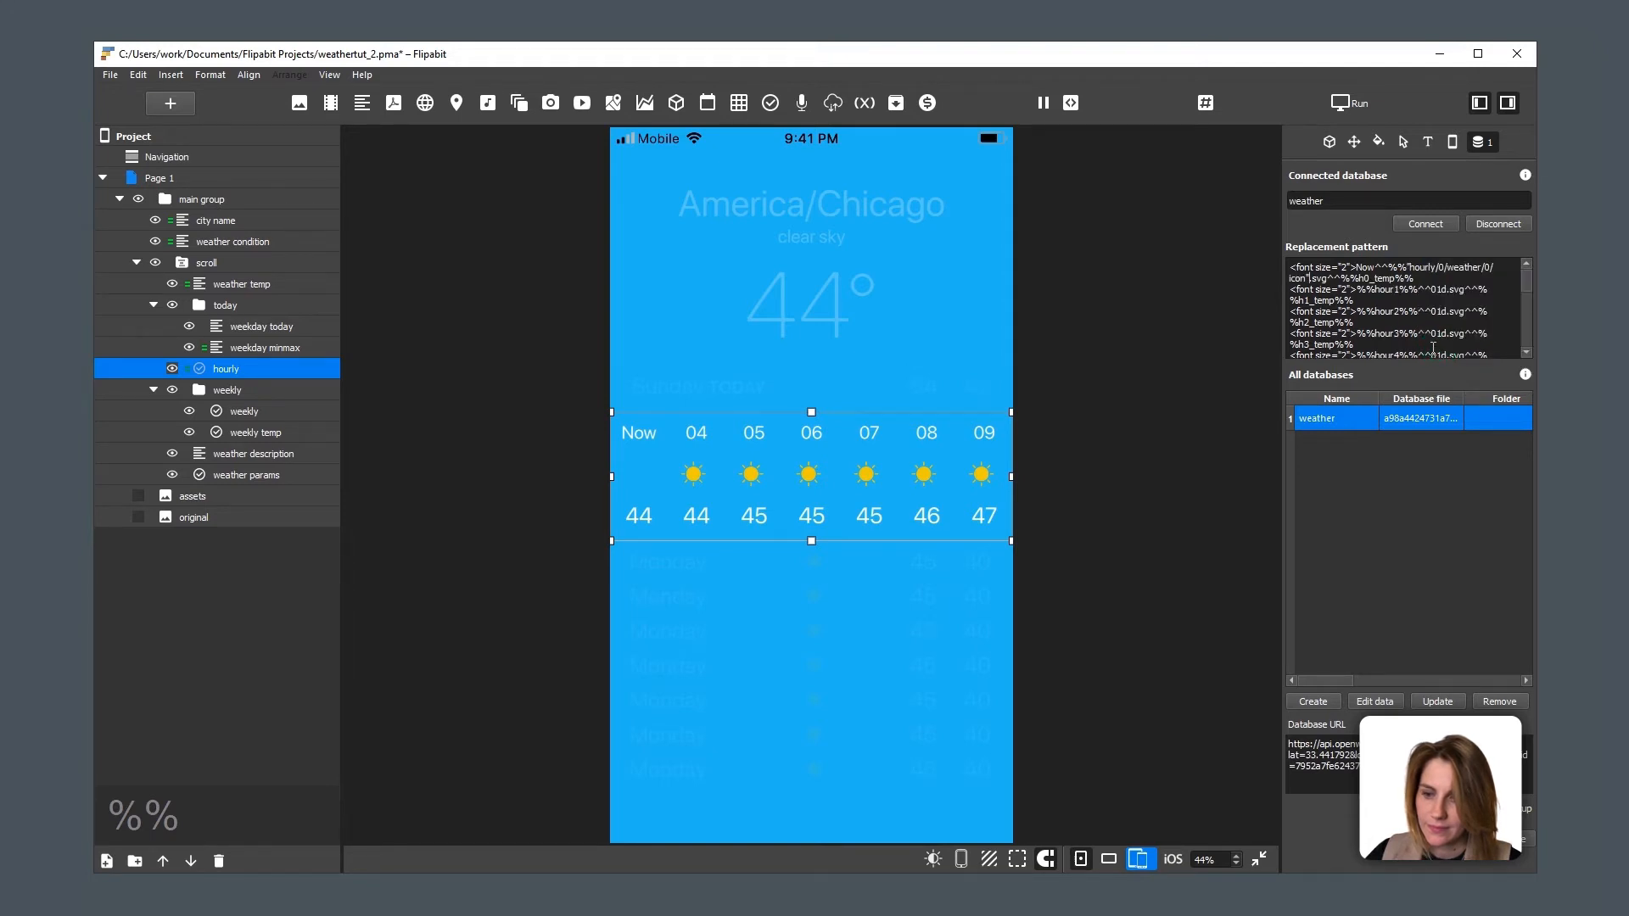
type("%%")
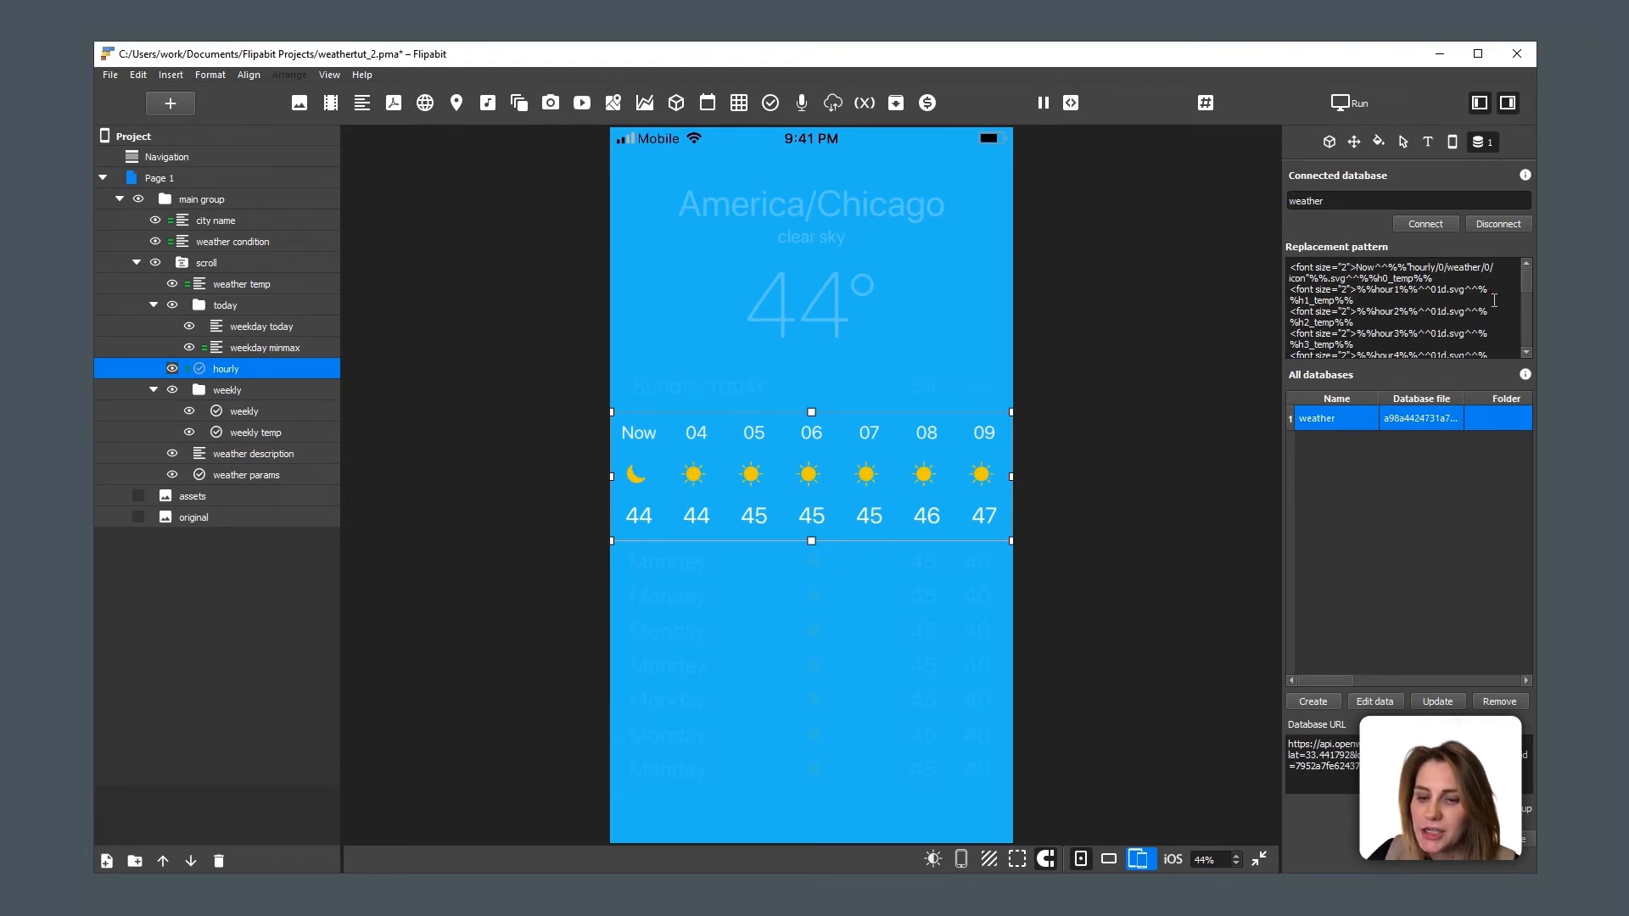
Step: Copy the whole hourly replacement pattern into a new blank document in Notepad++
key("ctrl+a")
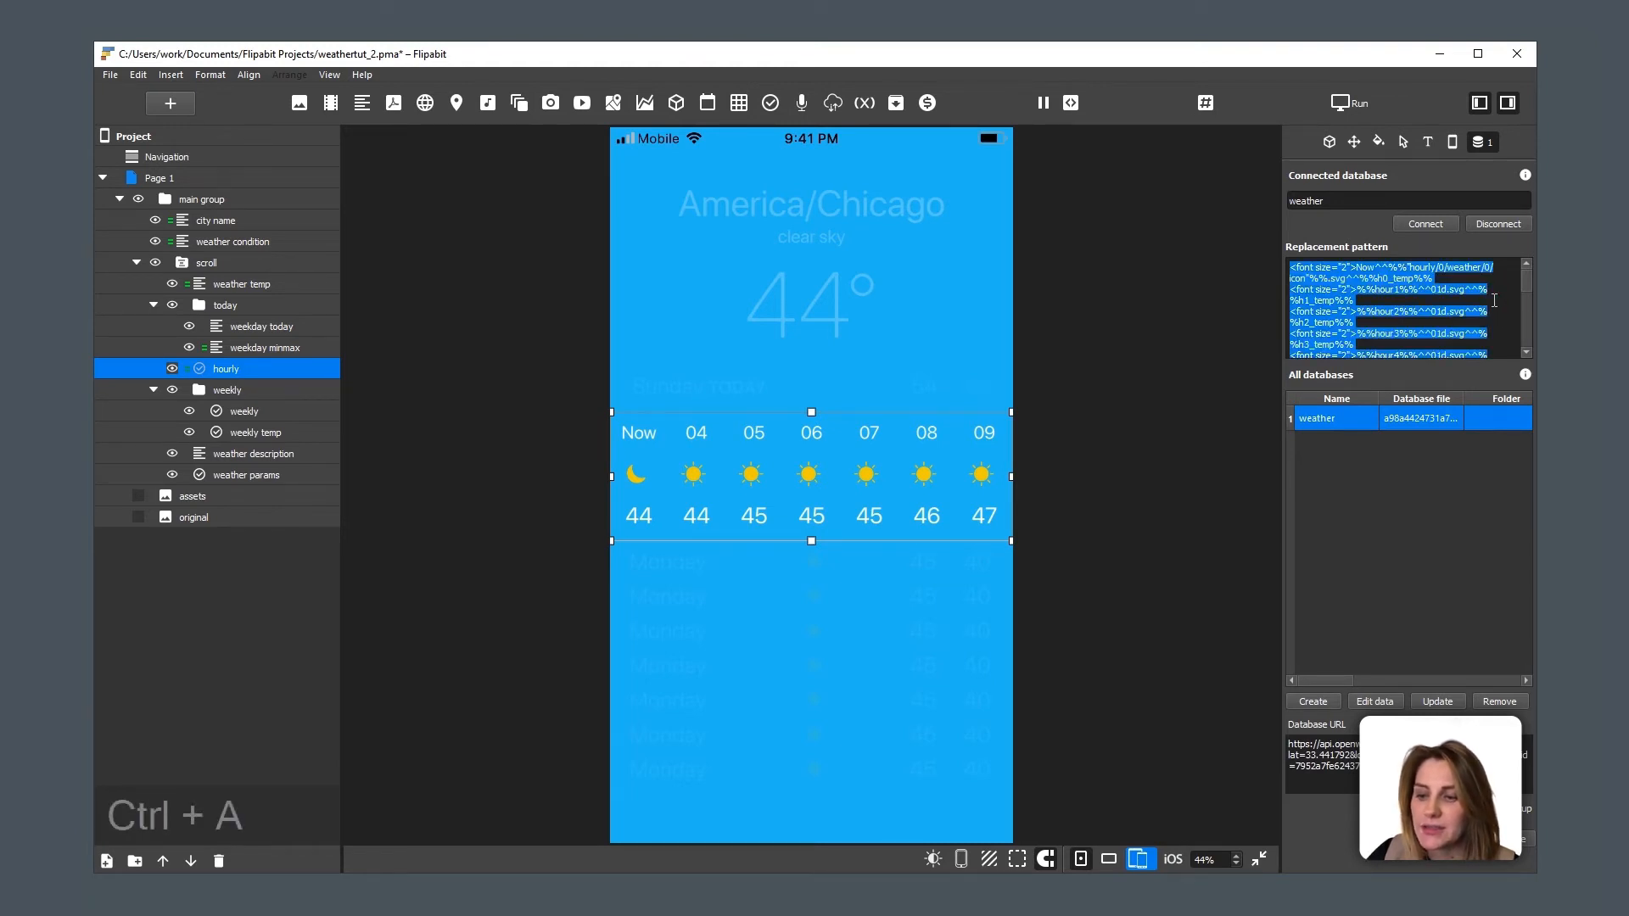
key("ctrl+c")
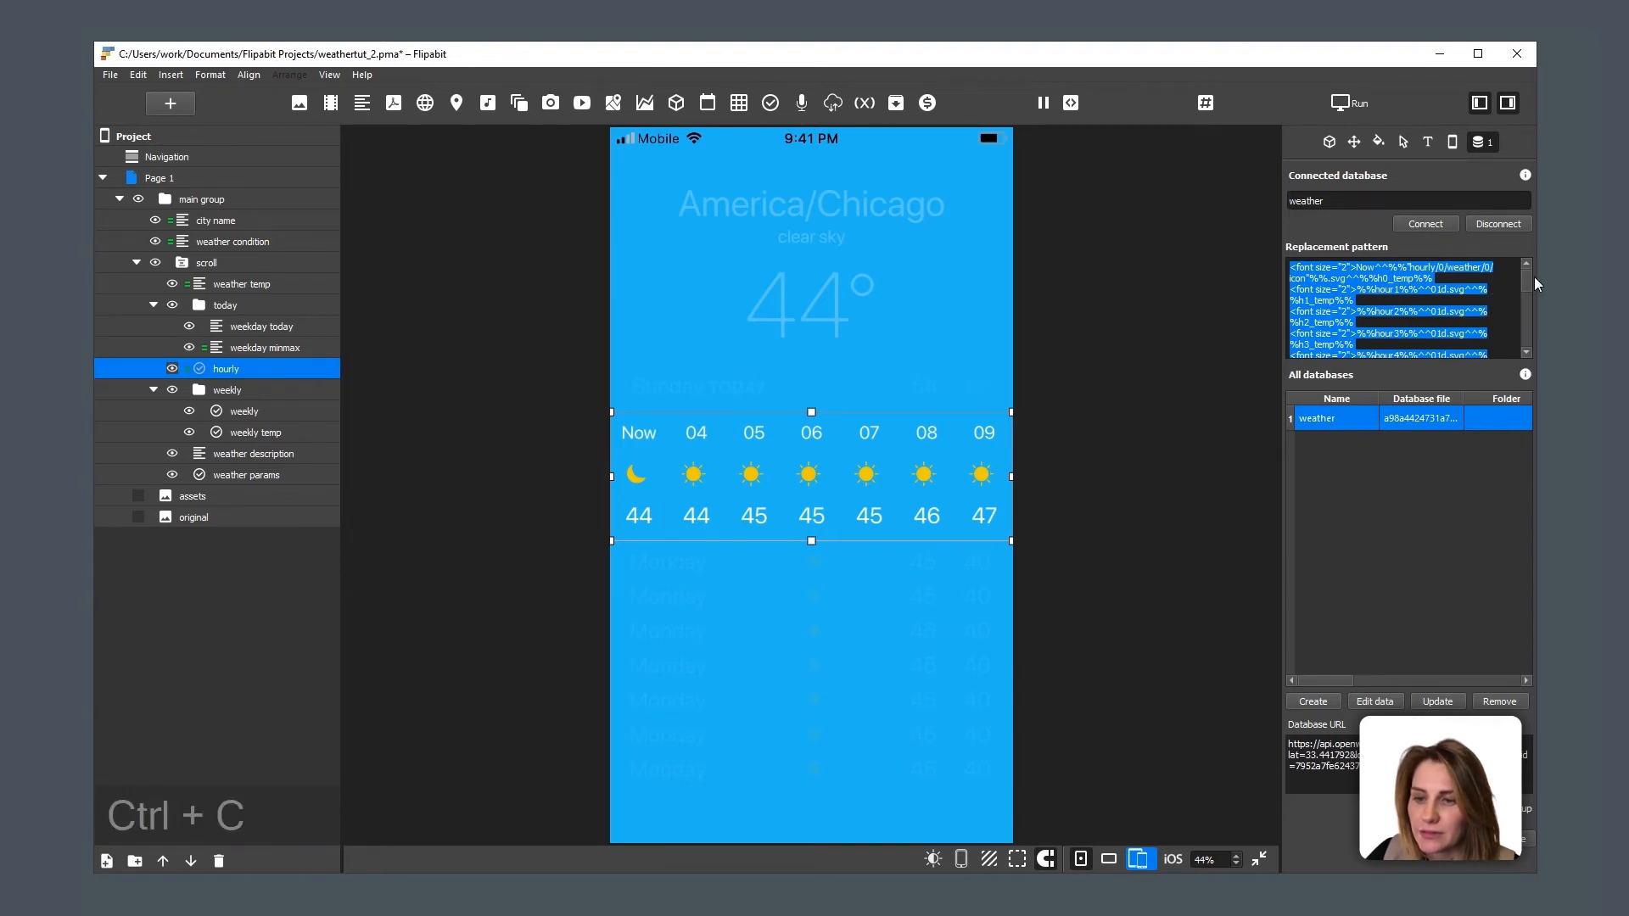
key("alt+Tab")
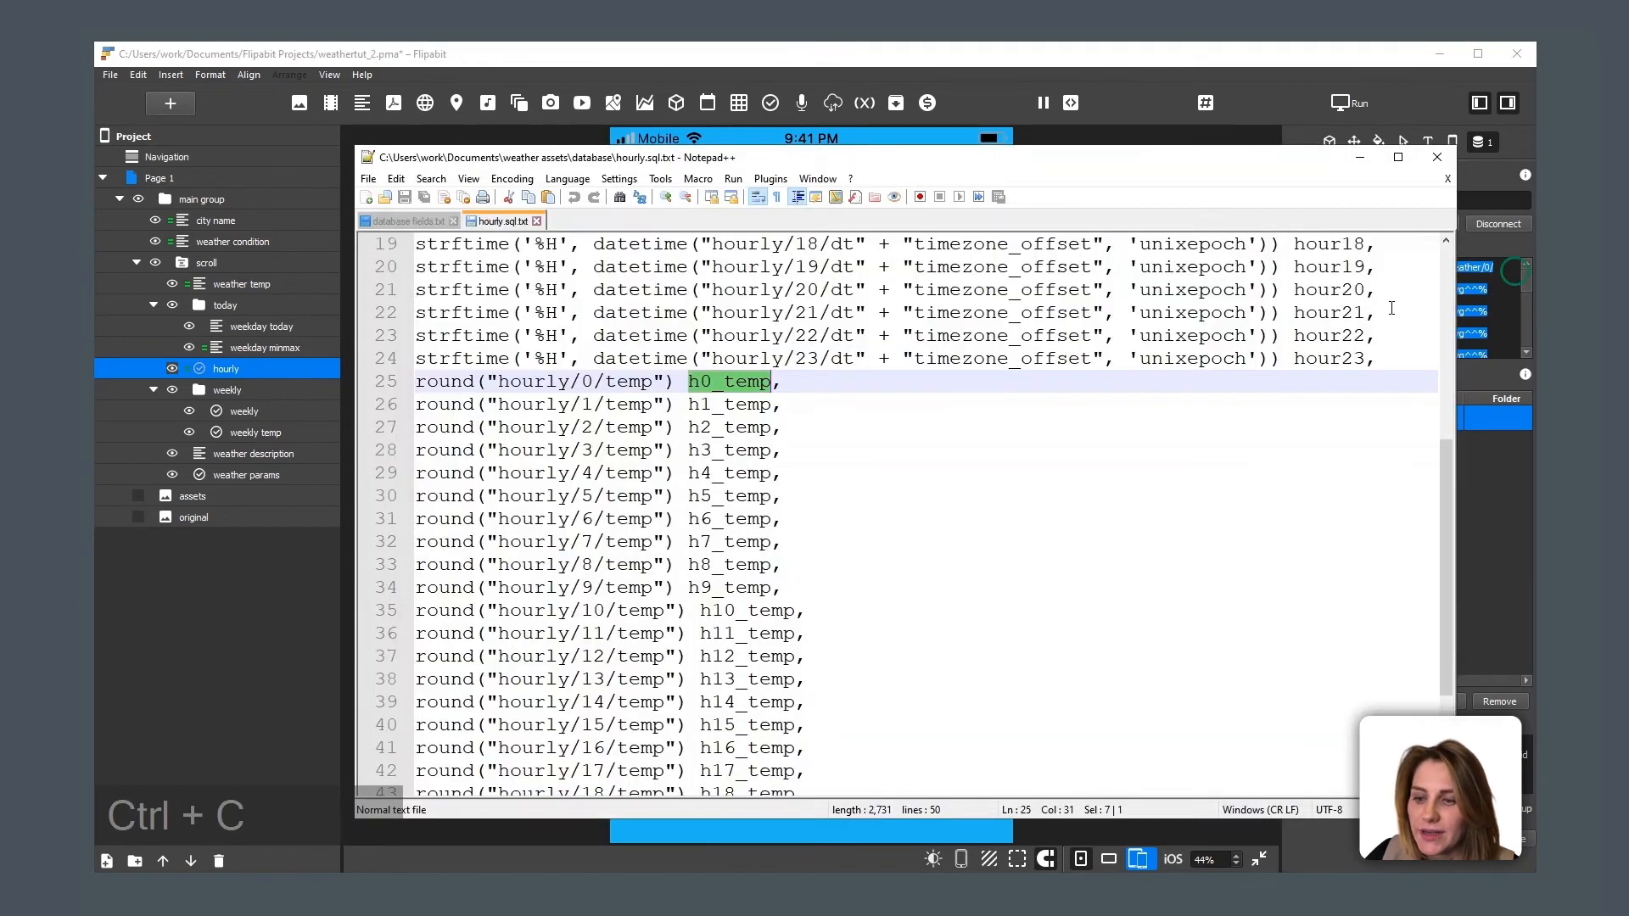
key("ctrl+n")
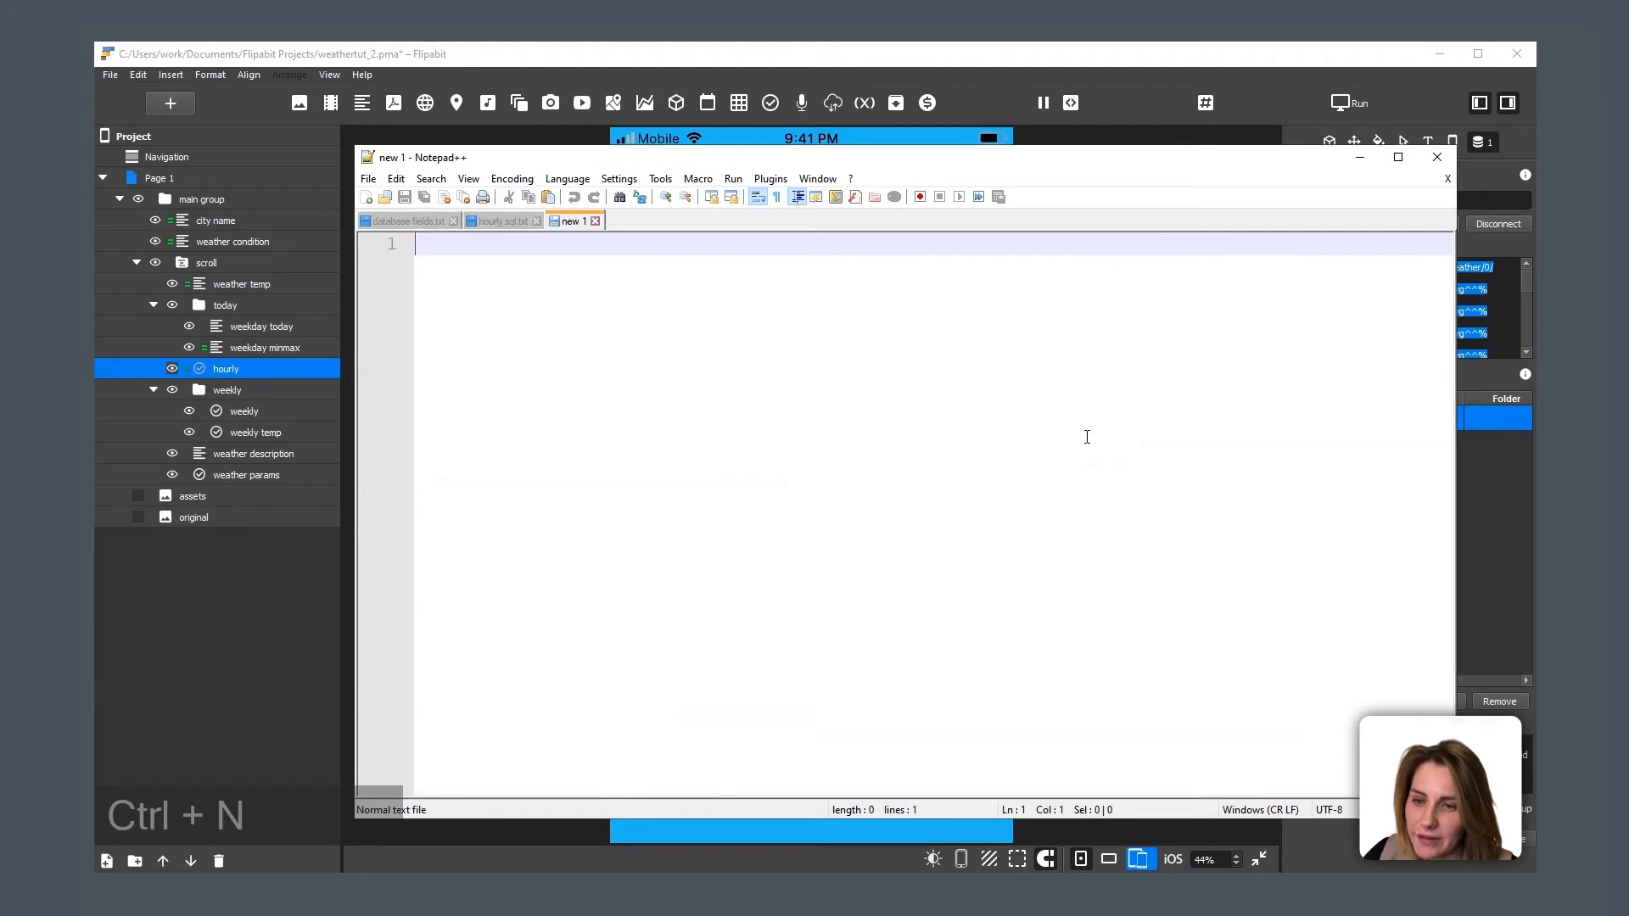
key("ctrl+v")
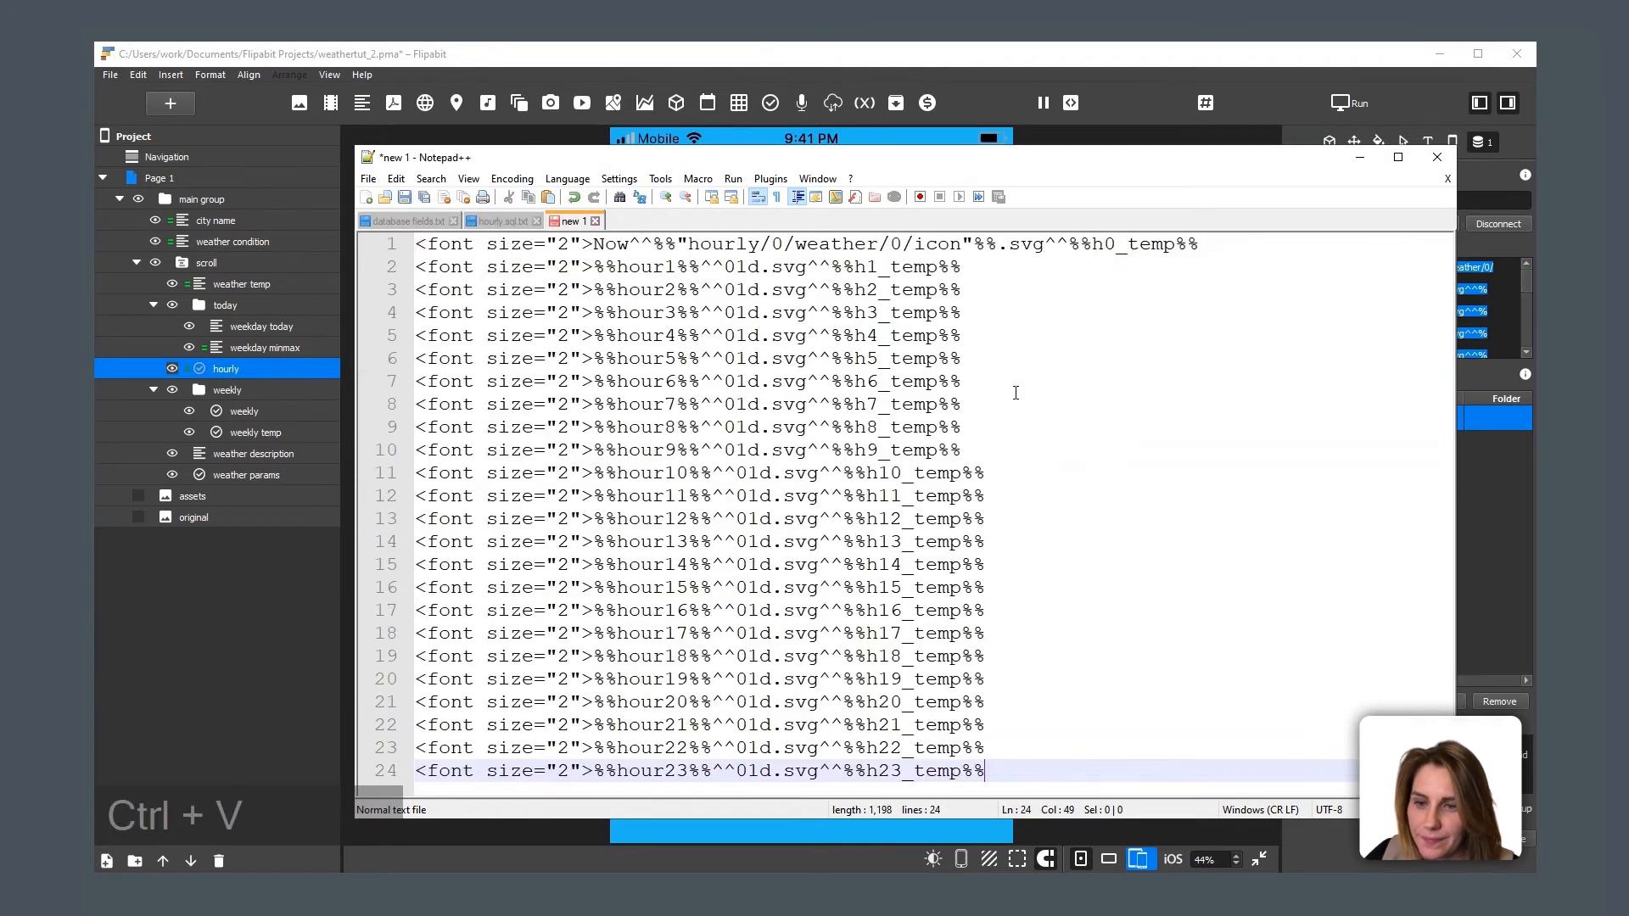
Step: Replace 01d in the hour1 to hour9 lines with a copy of the first line's %%"hourly/0/weather/0/icon"%% placeholder
left_click_drag(650, 241, 1001, 240)
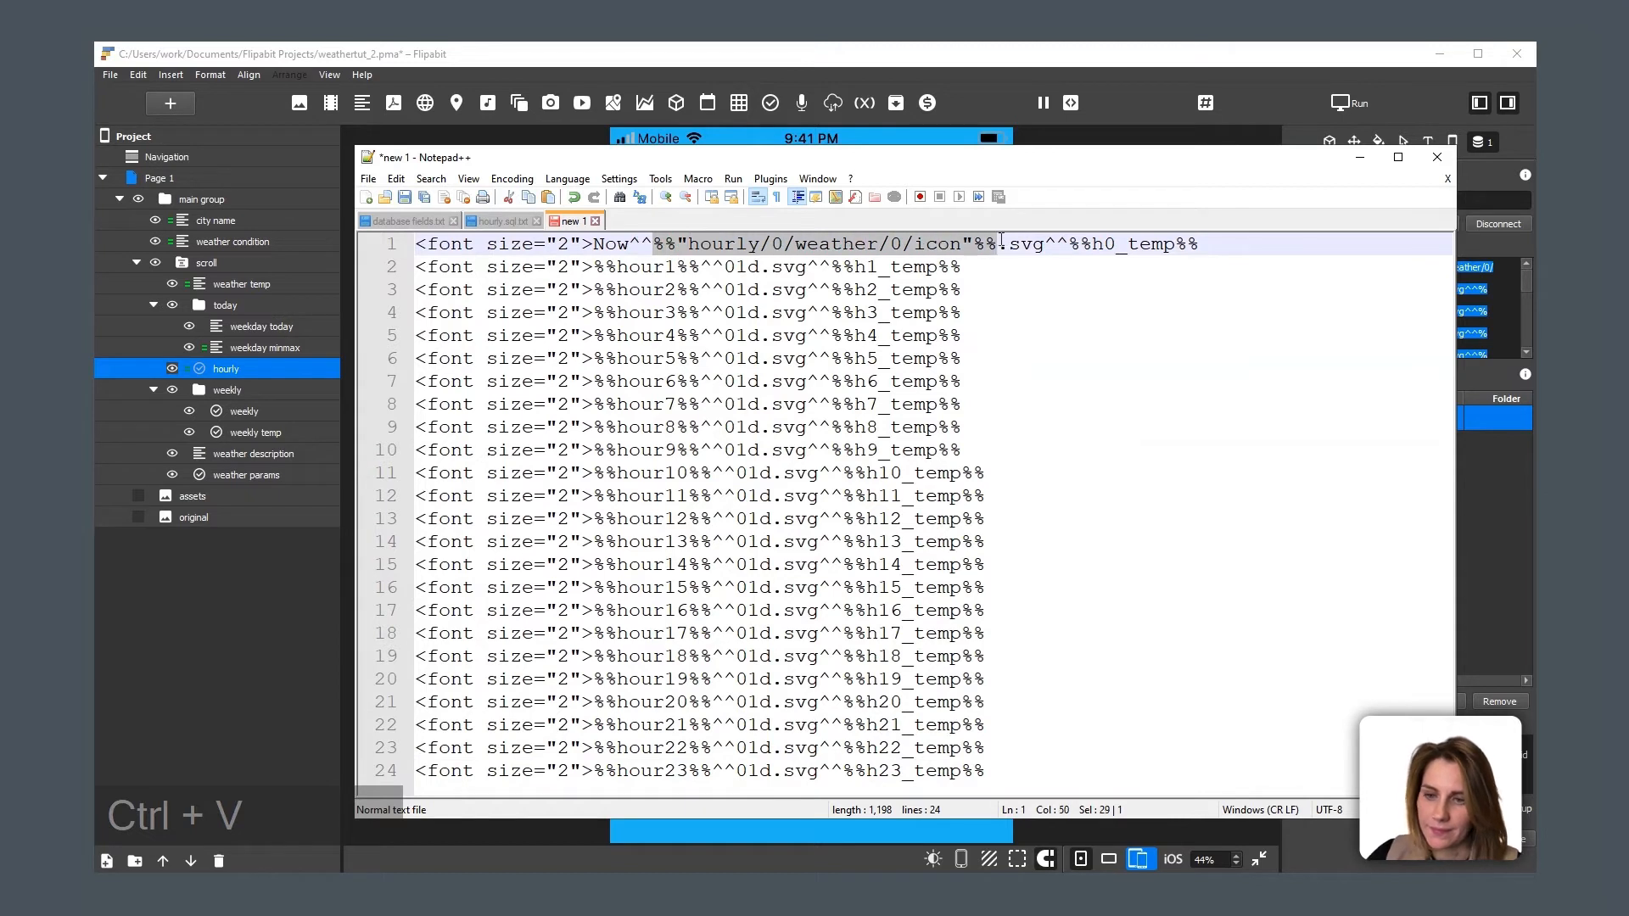
key("ctrl+c")
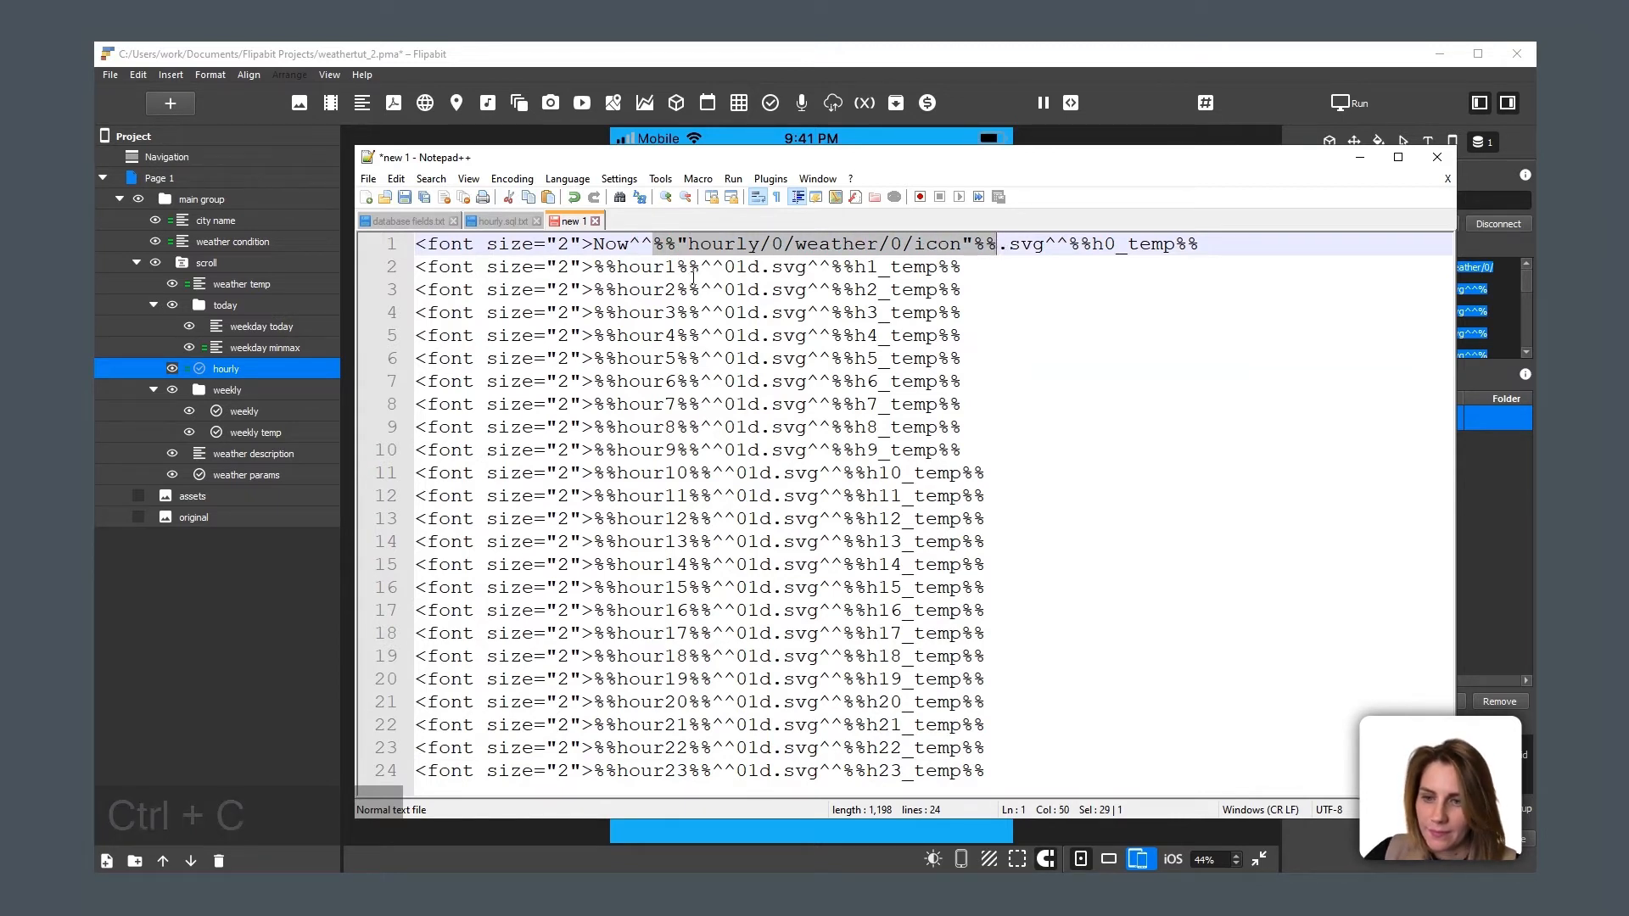
double_click(735, 267)
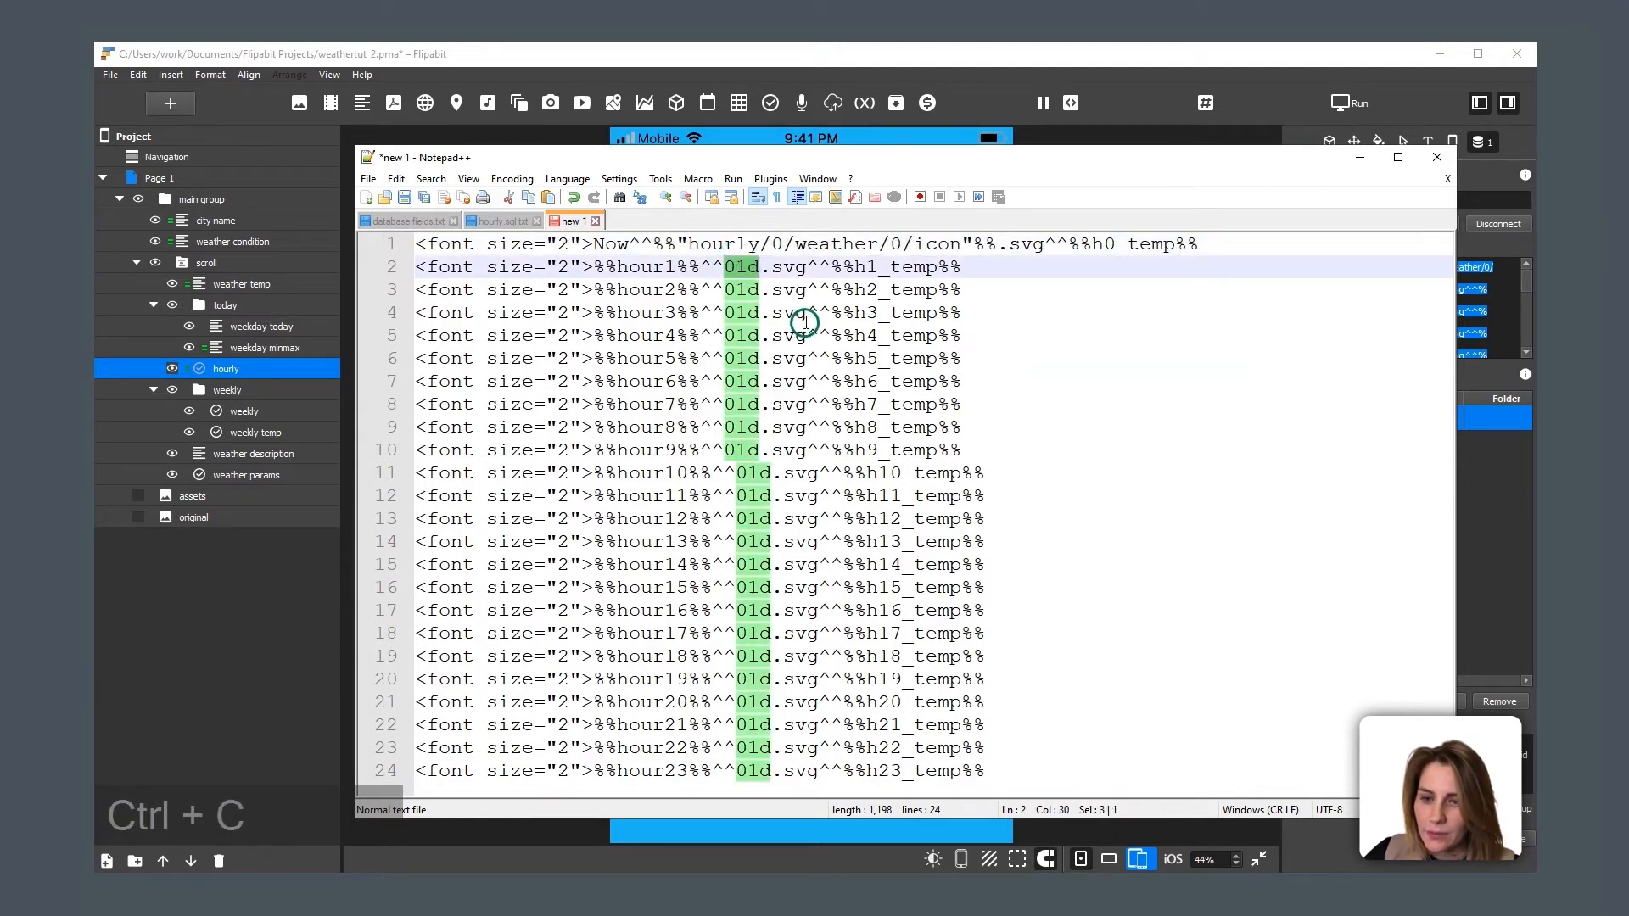
key("ctrl+v")
double_click(740, 297)
key("ctrl+v")
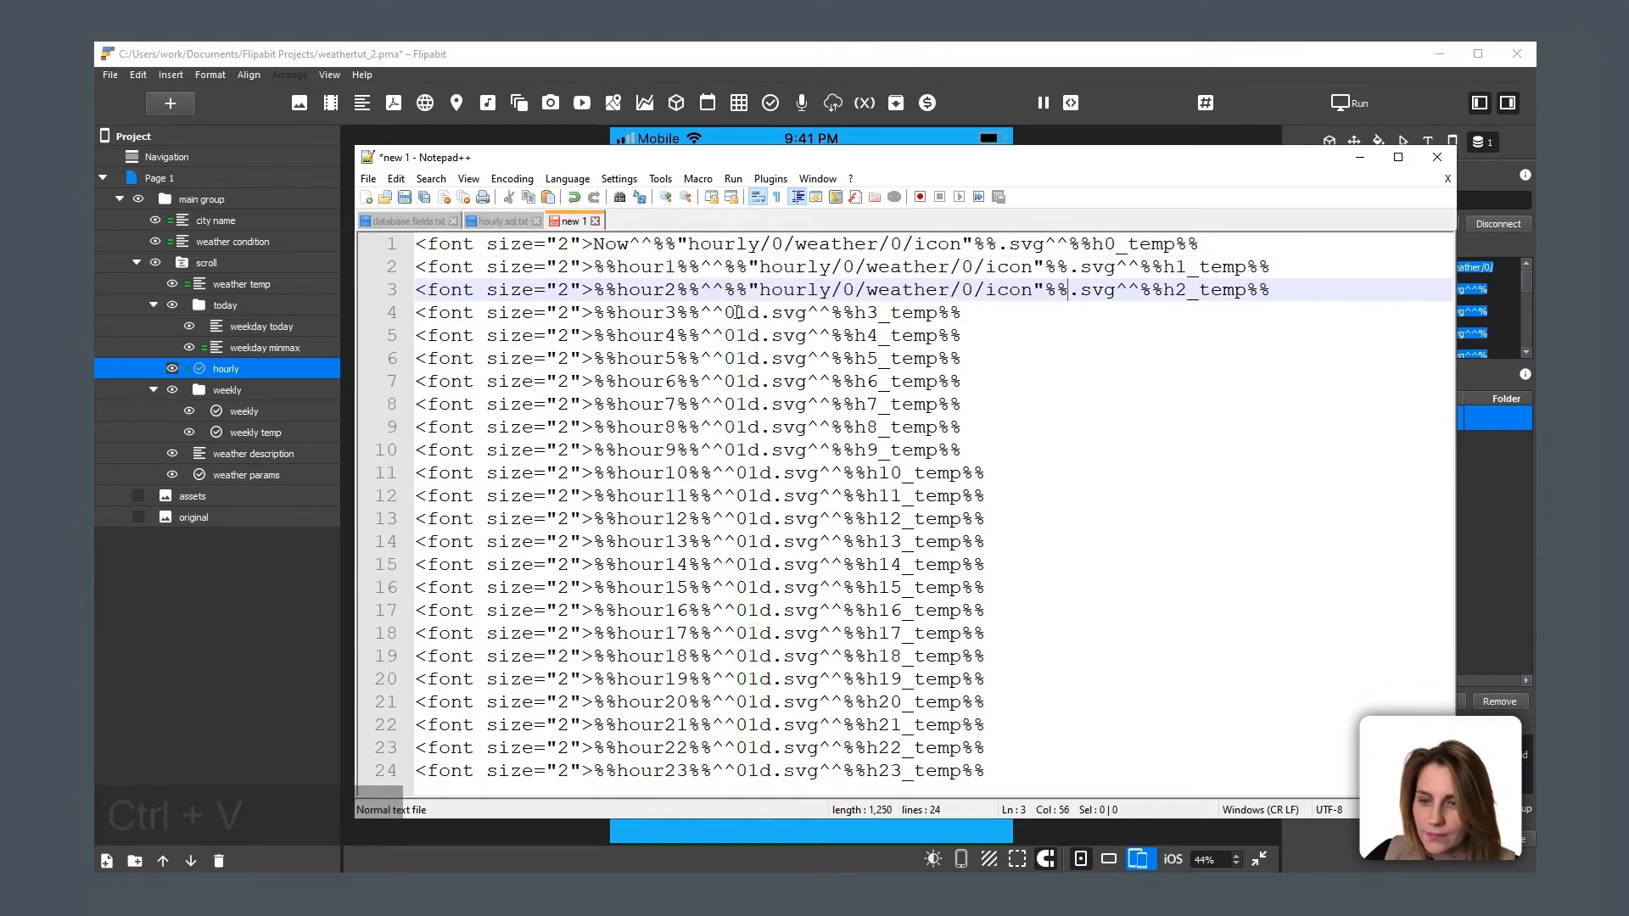
double_click(741, 314)
key("ctrl+v")
left_click(735, 337)
double_click(735, 336)
key("ctrl+v")
double_click(737, 359)
key("ctrl+v")
double_click(740, 383)
key("ctrl+v")
double_click(742, 405)
key("ctrl+v")
double_click(740, 426)
key("ctrl+v")
double_click(744, 450)
key("ctrl+v")
Step: Replace 01d in the hour10 to hour23 lines with the copied %%"hourly/0/weather/0/icon"%% placeholder
double_click(751, 472)
key("ctrl+v")
double_click(752, 496)
key("ctrl+v")
double_click(753, 518)
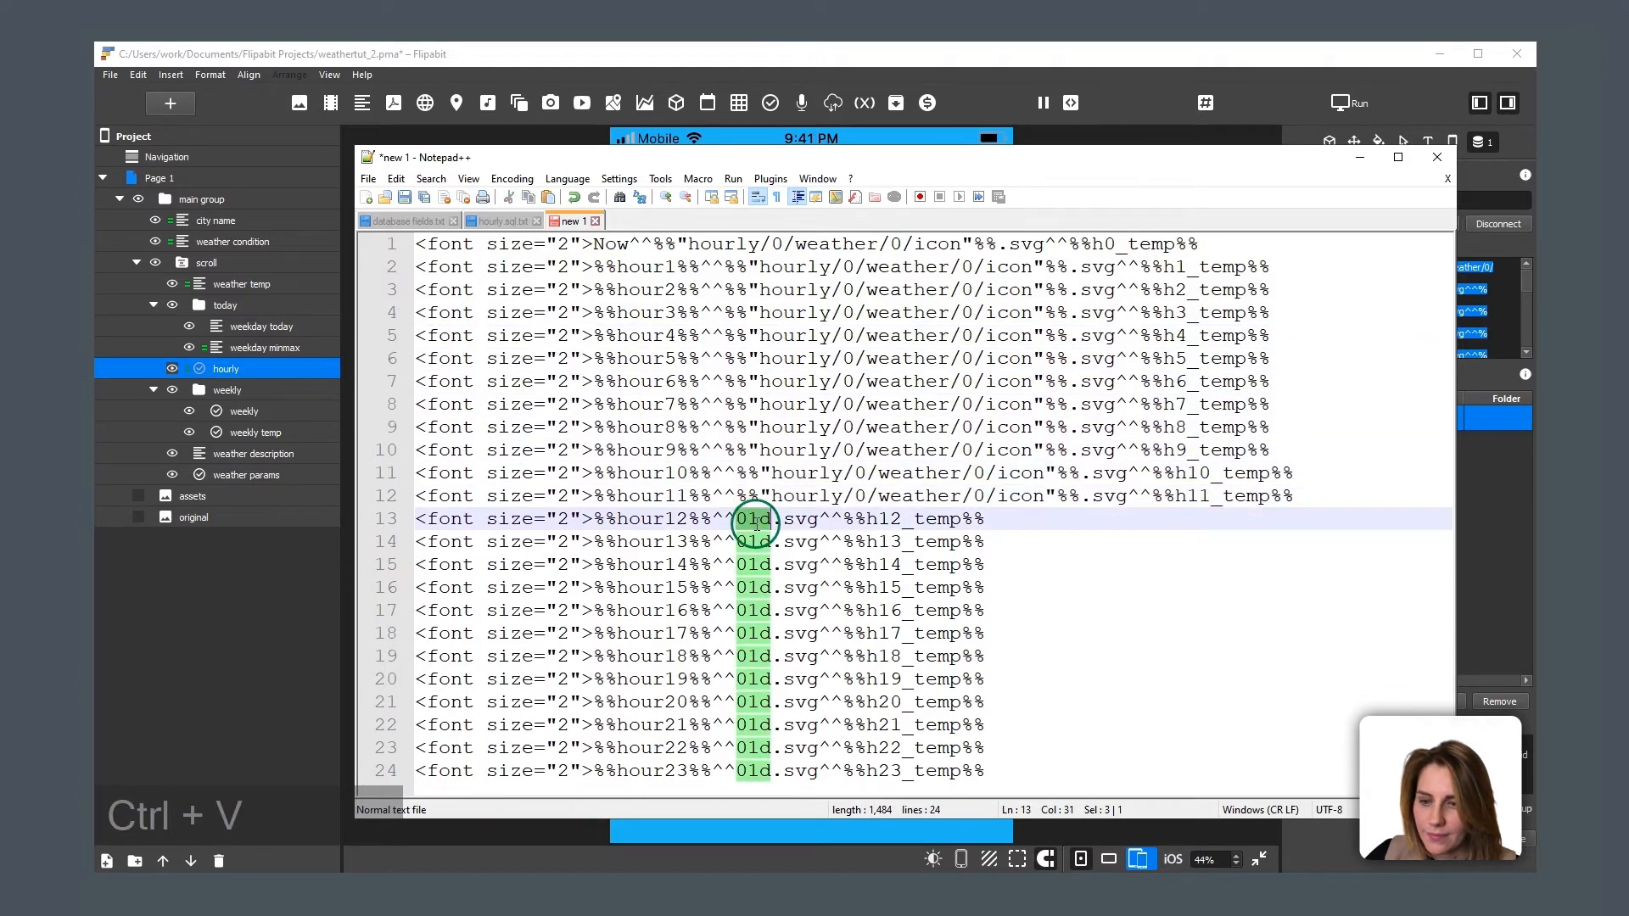
key("ctrl+v")
double_click(753, 542)
key("ctrl+v")
double_click(753, 565)
key("ctrl+v")
double_click(752, 587)
key("ctrl+v")
double_click(750, 610)
key("ctrl+v")
left_click(747, 633)
double_click(748, 633)
key("ctrl+v")
double_click(750, 656)
key("ctrl+v")
double_click(753, 678)
key("ctrl+v")
left_click(755, 704)
double_click(755, 704)
key("ctrl+v")
double_click(753, 727)
key("ctrl+v")
double_click(756, 750)
key("ctrl+v")
double_click(749, 771)
key("ctrl+v")
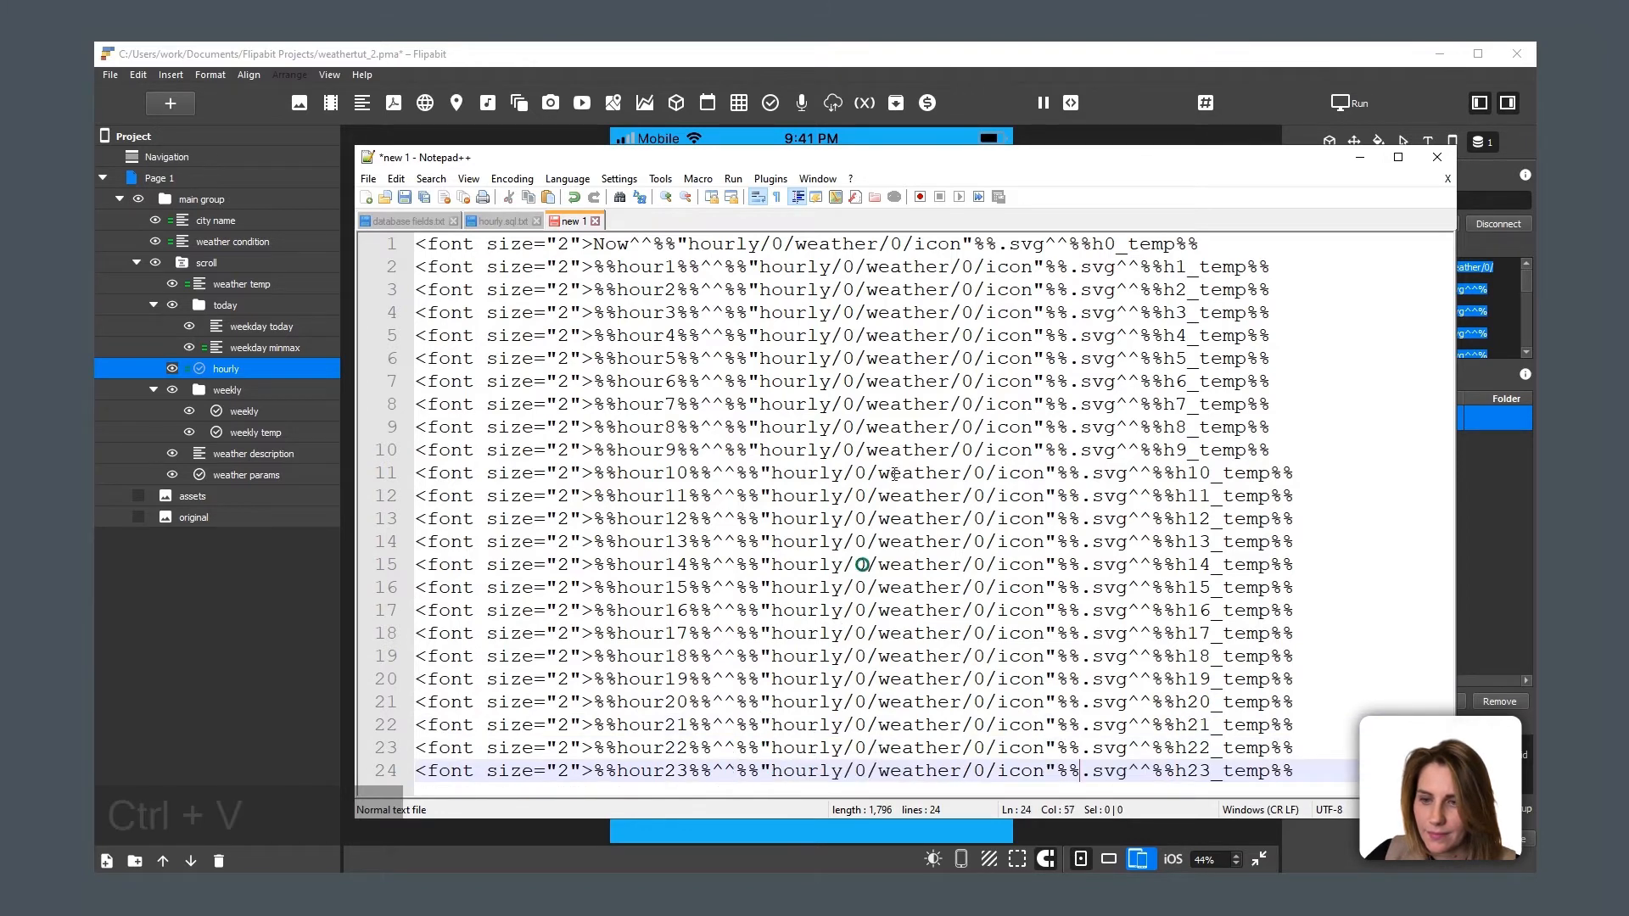
Step: Number the hourly index in the icon placeholders 1 to 9 on the hour1 to hour9 lines, matching each line's hour
left_click(844, 266)
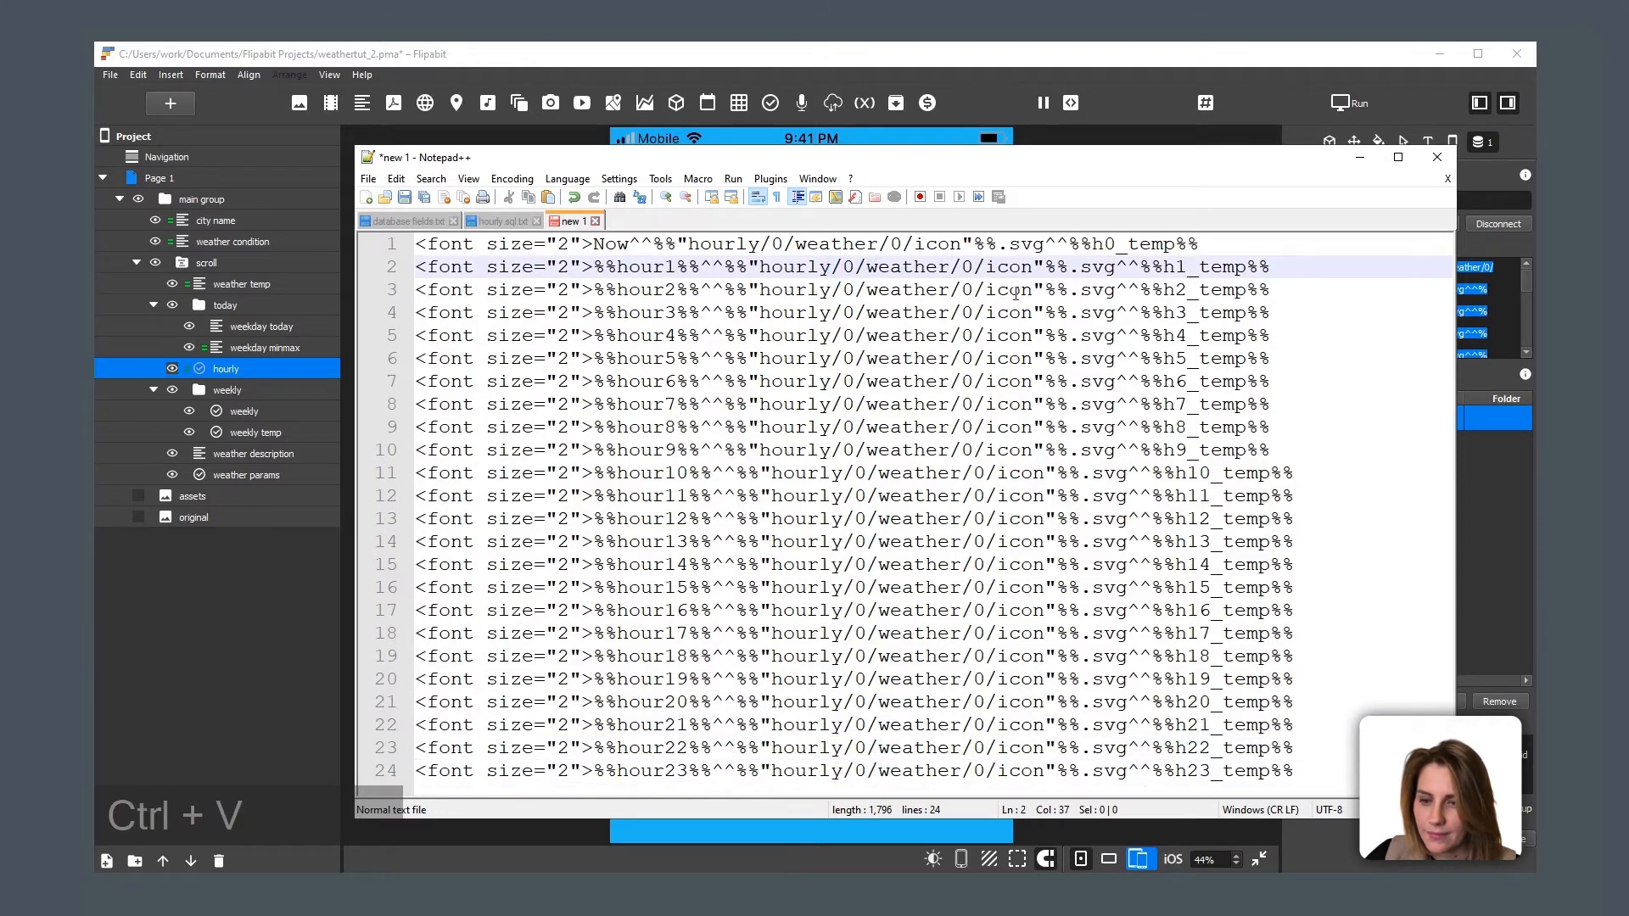
key("Delete")
type("1")
key("Down")
key("Left")
key("Delete")
type("2")
key("Down")
key("Left")
type("3")
key("Delete")
key("Down")
key("Left")
type("4")
key("Delete")
key("Down")
key("Left")
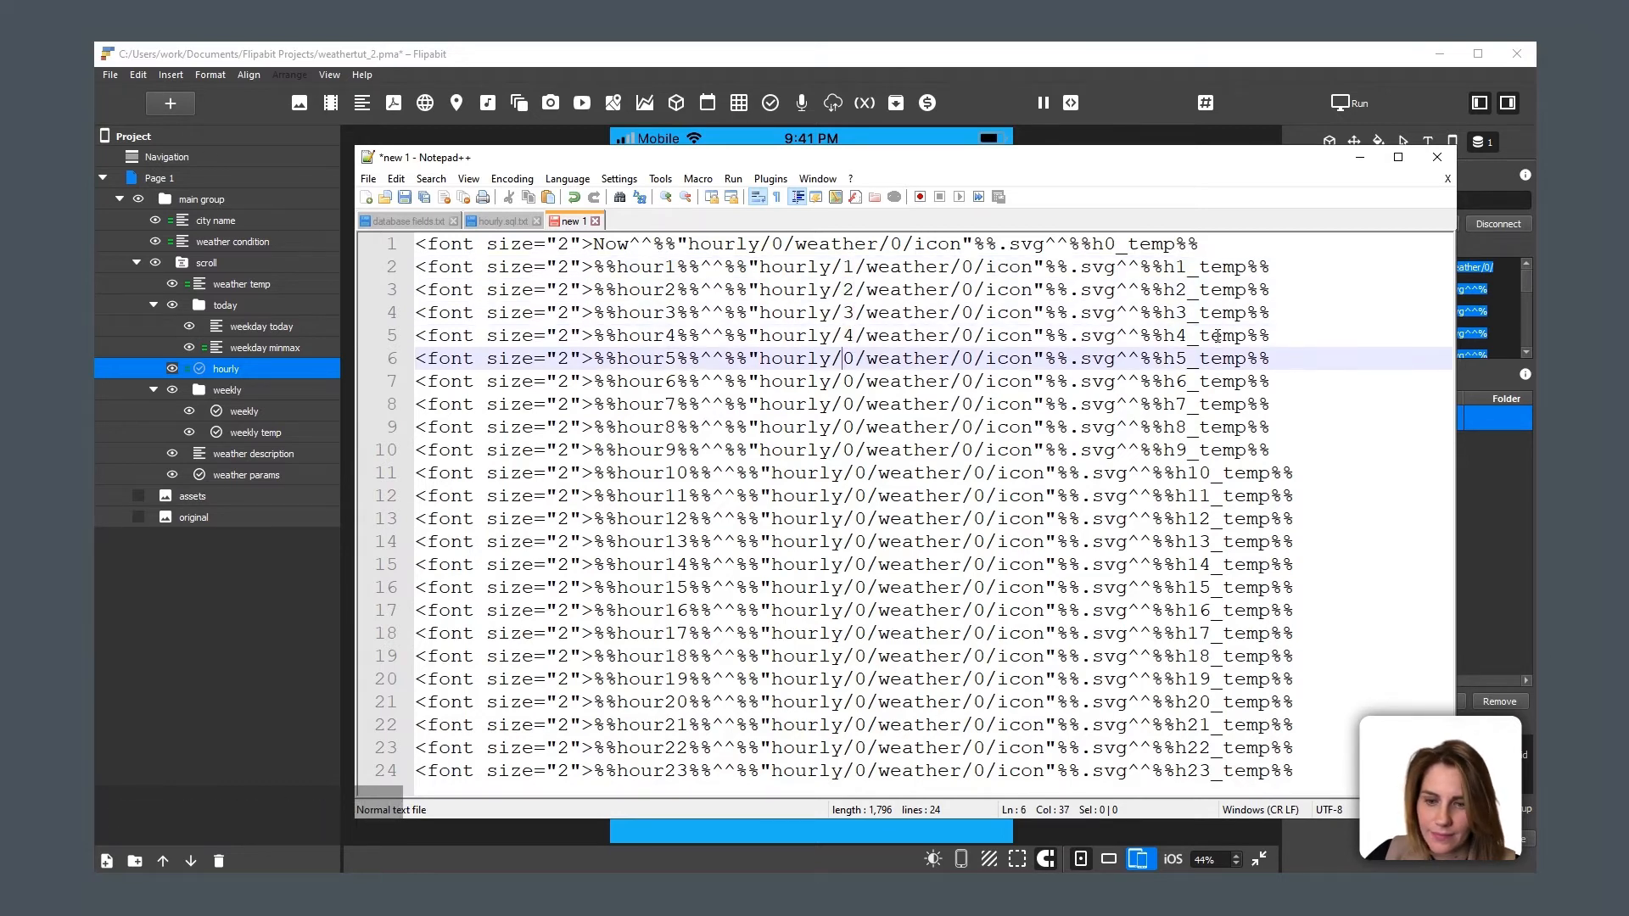
type("5")
key("Delete")
key("Down")
key("Left")
type("6")
key("Delete")
key("Down")
key("Left")
type("7")
key("Delete")
key("Down")
key("Left")
type("8")
key("Delete")
key("Down")
key("Left")
type("9")
key("Delete")
Step: Set the hourly index in the icon placeholders to 10 through 19 on the hour10 to hour19 lines
key("Down")
type("1")
key("Down")
key("Left")
key("Delete")
type("11")
key("Down")
key("Left")
key("Left")
key("Delete")
type("12")
key("Down")
key("Left")
key("Left")
key("Delete")
type("13")
key("Down")
key("Left")
key("Left")
key("Delete")
type("14")
key("Down")
key("Left")
key("Left")
key("Delete")
type("15")
key("Down")
key("Left")
key("Left")
key("Delete")
type("16")
key("Down")
key("Left")
key("Left")
key("Delete")
type("17")
key("Down")
key("Left")
key("Left")
key("Delete")
type("18")
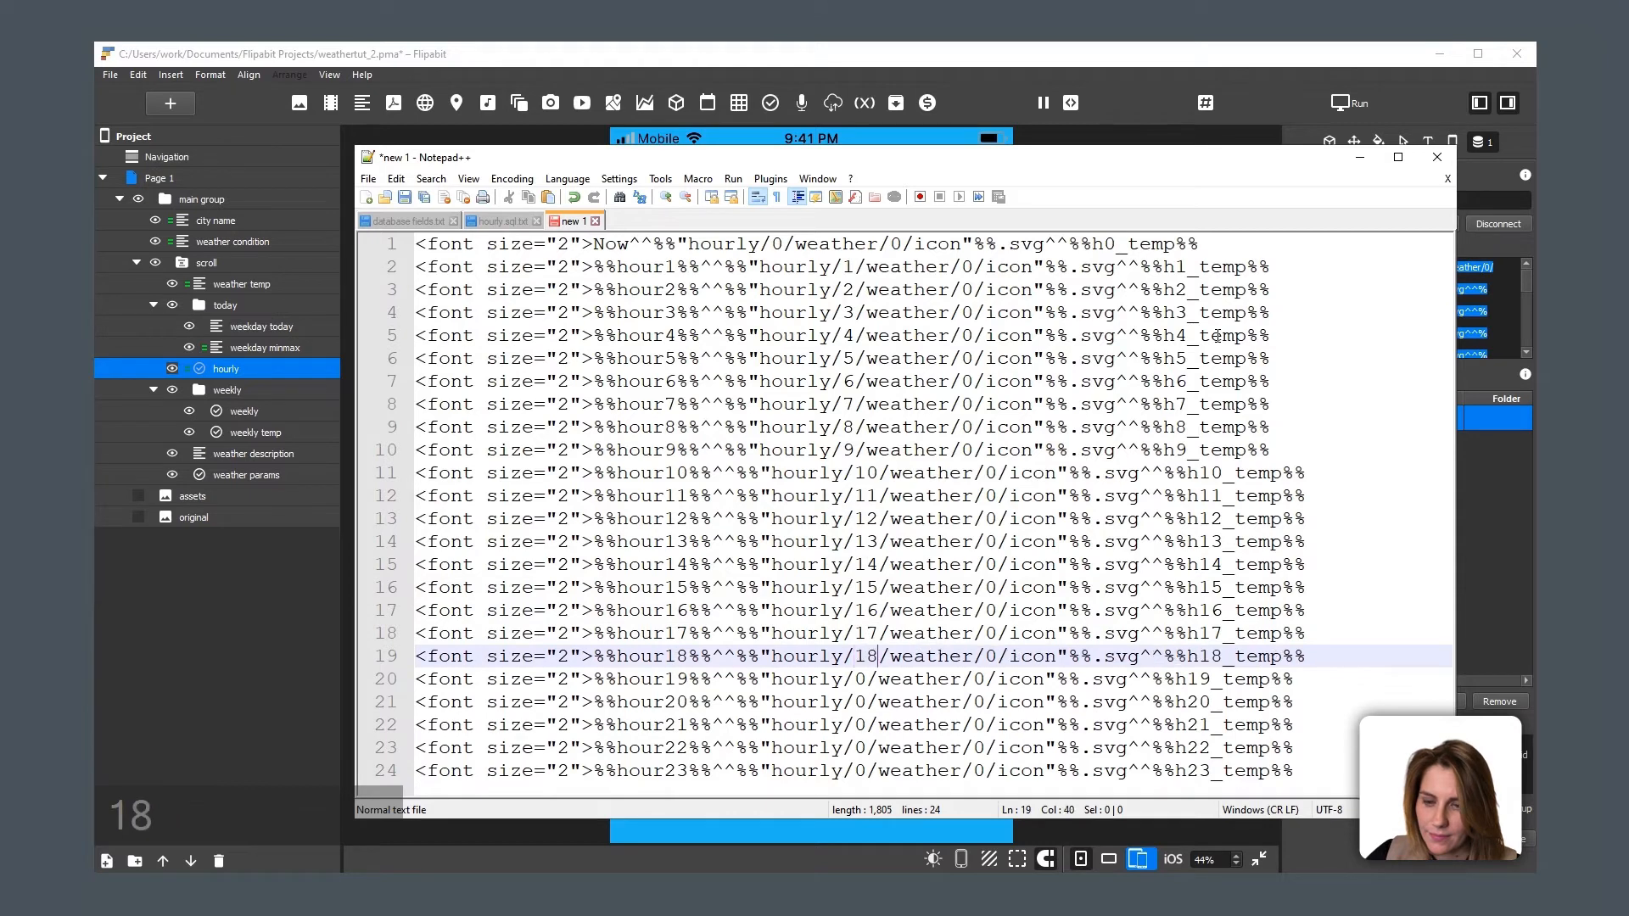
key("Down")
key("Left")
key("Left")
key("Delete")
type("19")
Step: Set the hourly index in the icon placeholders to 20 through 23 on the hour20 to hour23 lines
key("Down")
key("Left")
key("Left")
type("3")
key("BackSpace")
type("2")
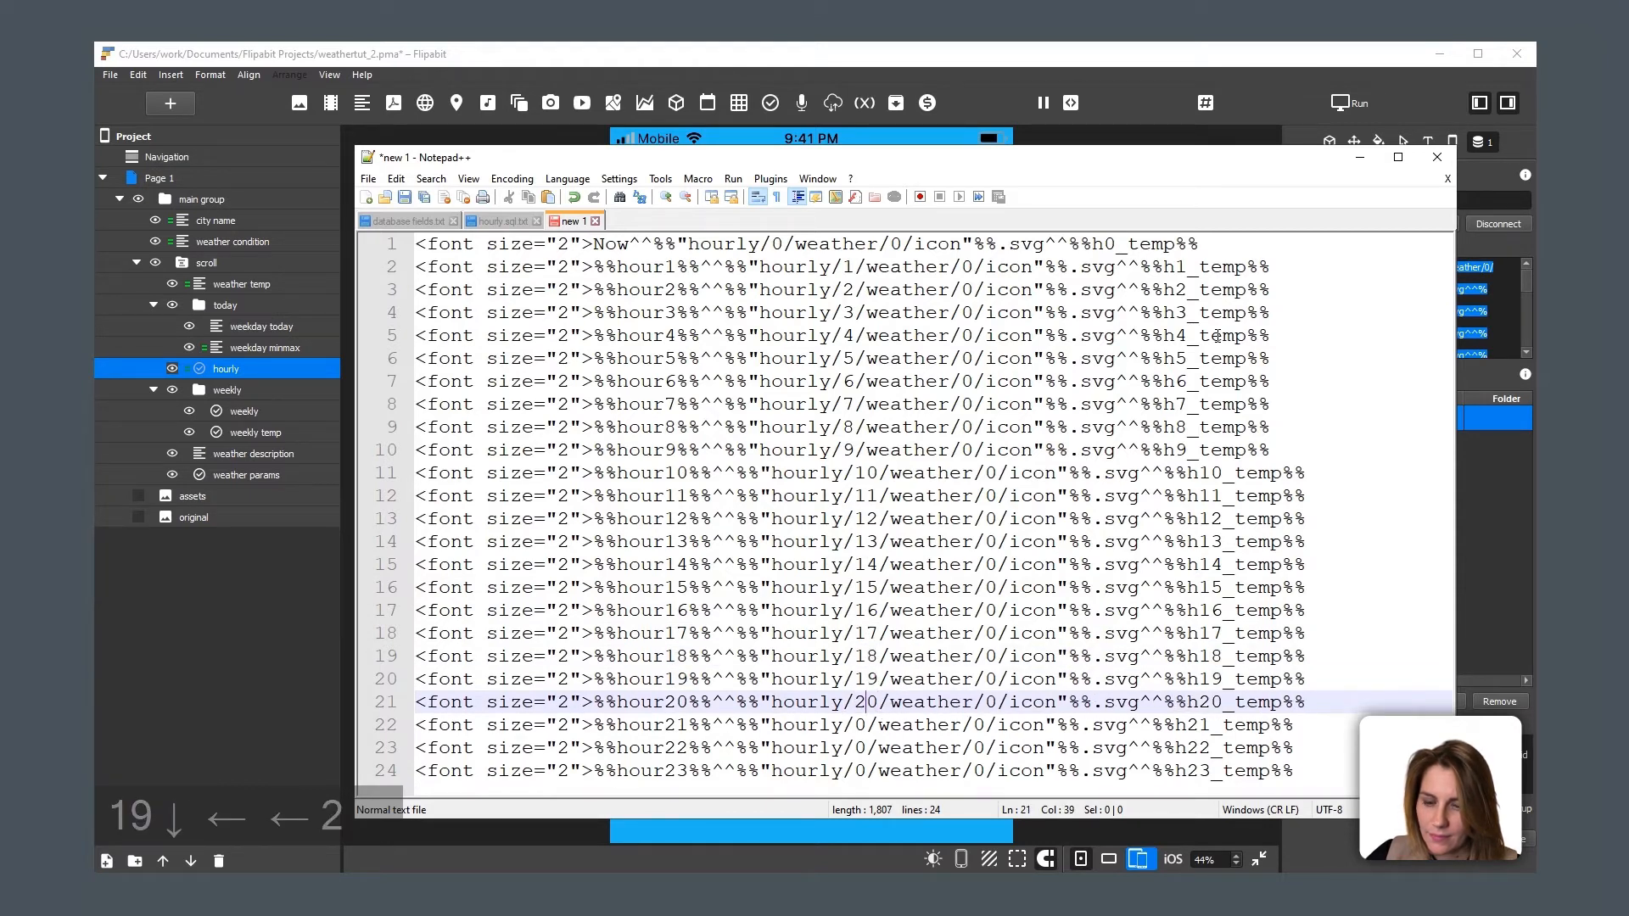
key("Down")
key("Left")
key("Delete")
type("21")
key("Down")
key("Left")
key("Left")
key("Delete")
type("22")
key("Down")
key("Left")
key("Delete")
type("23")
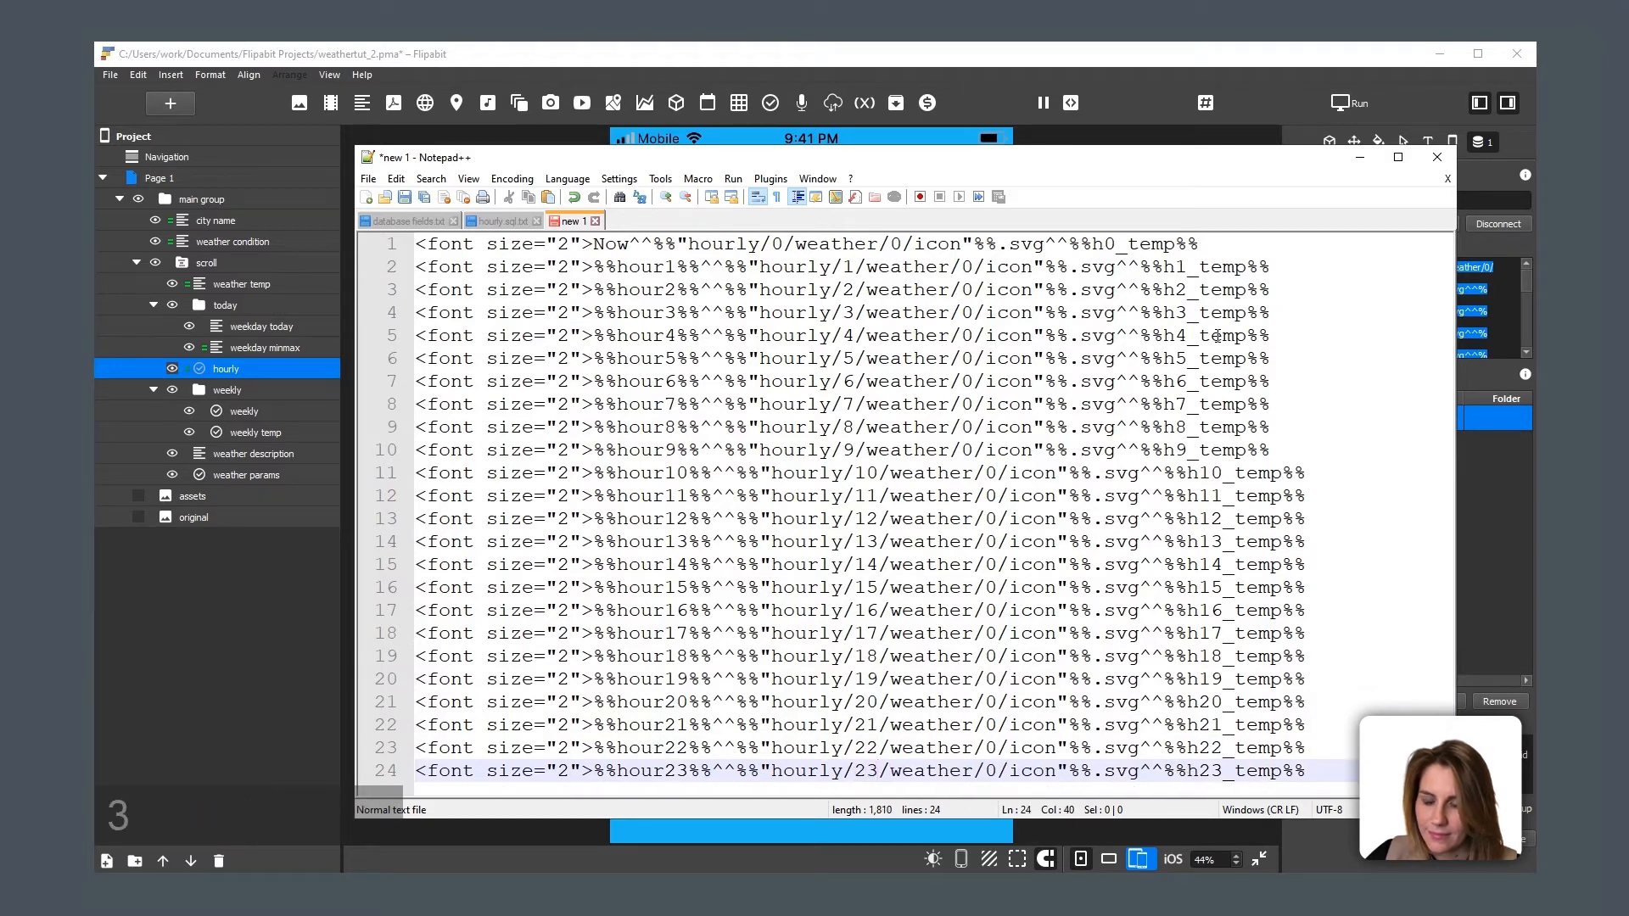
Step: Copy the entire edited pattern from Notepad++, replace the hourly list's replacement pattern with it in Flipabit, and check the hourly strip's icons
key("ctrl+a")
key("ctrl+c")
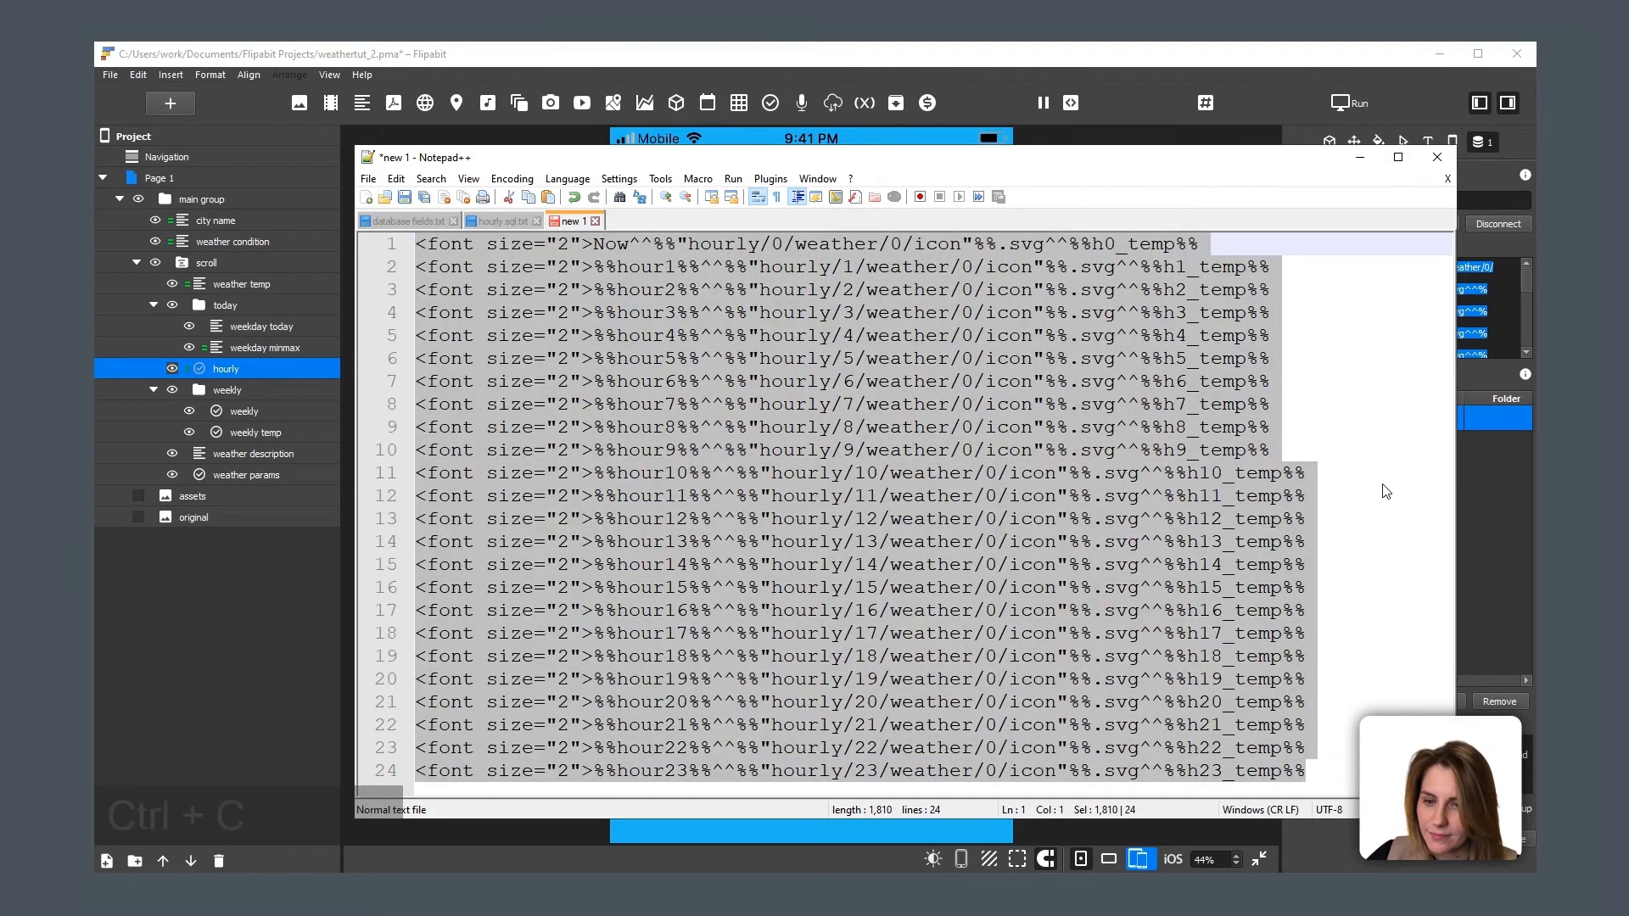
left_click(1491, 309)
key("ctrl+a")
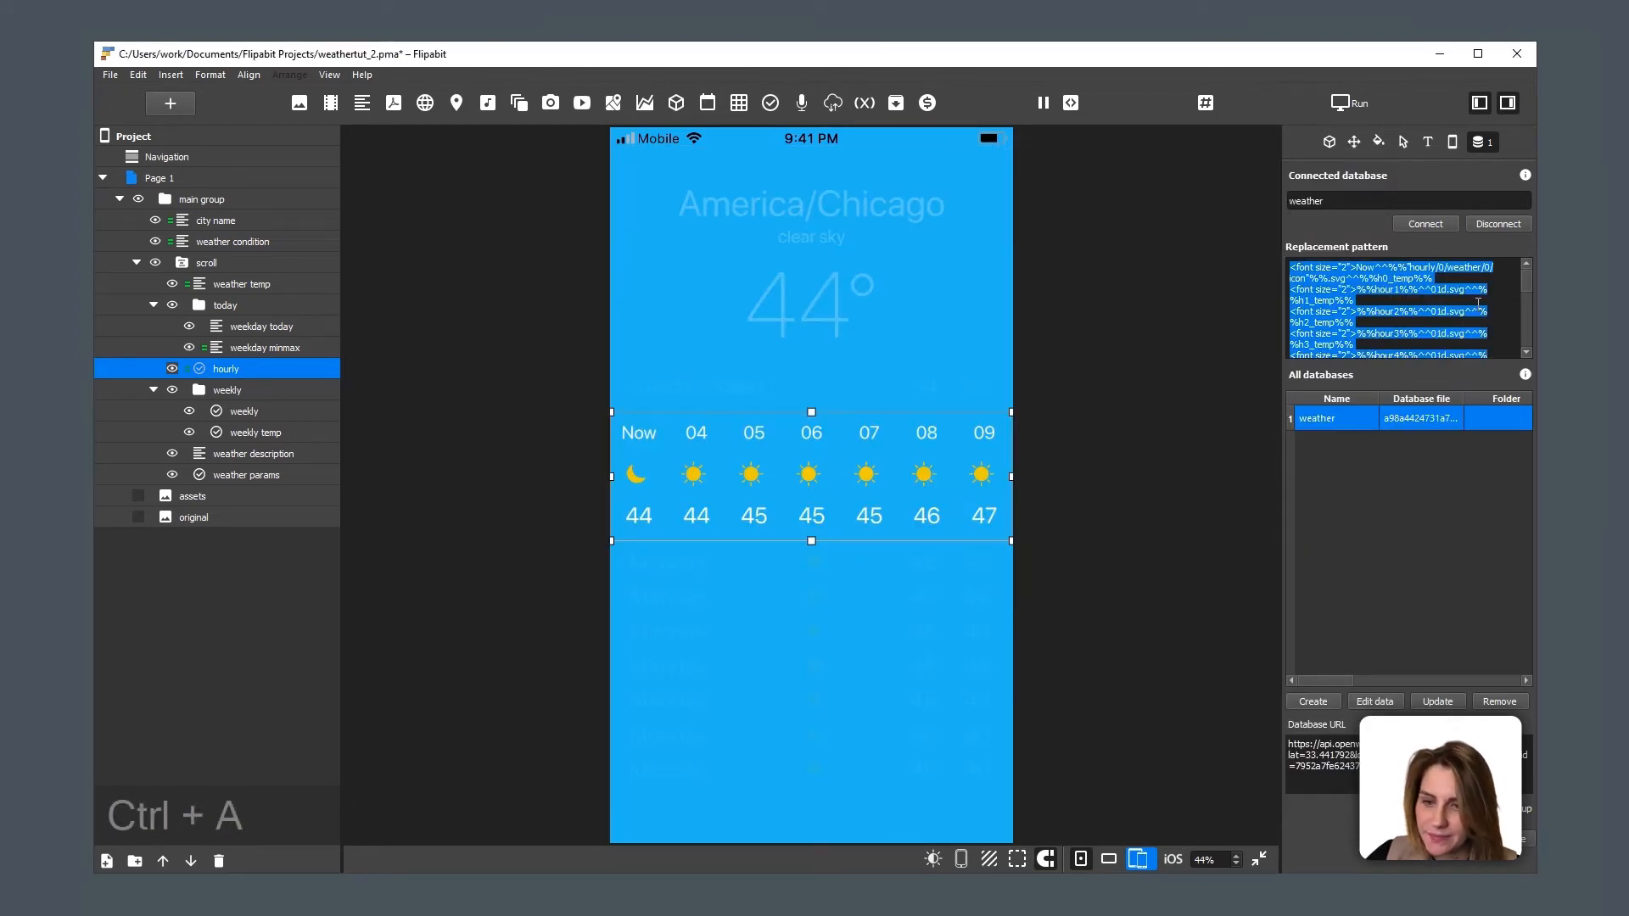
key("ctrl+v")
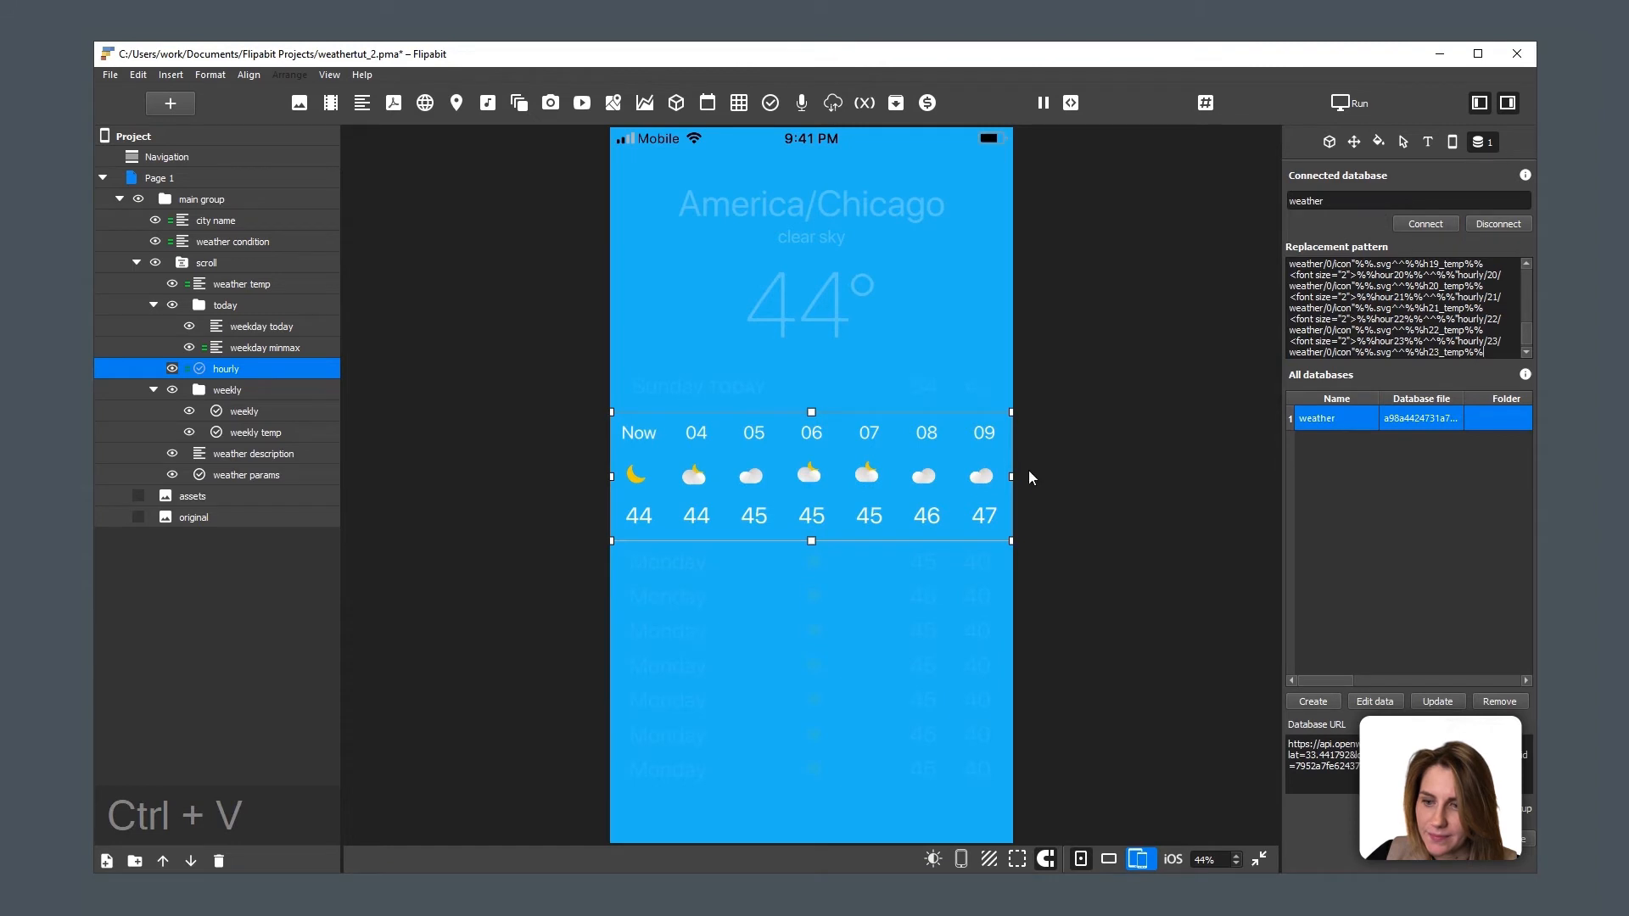
left_click(1065, 477)
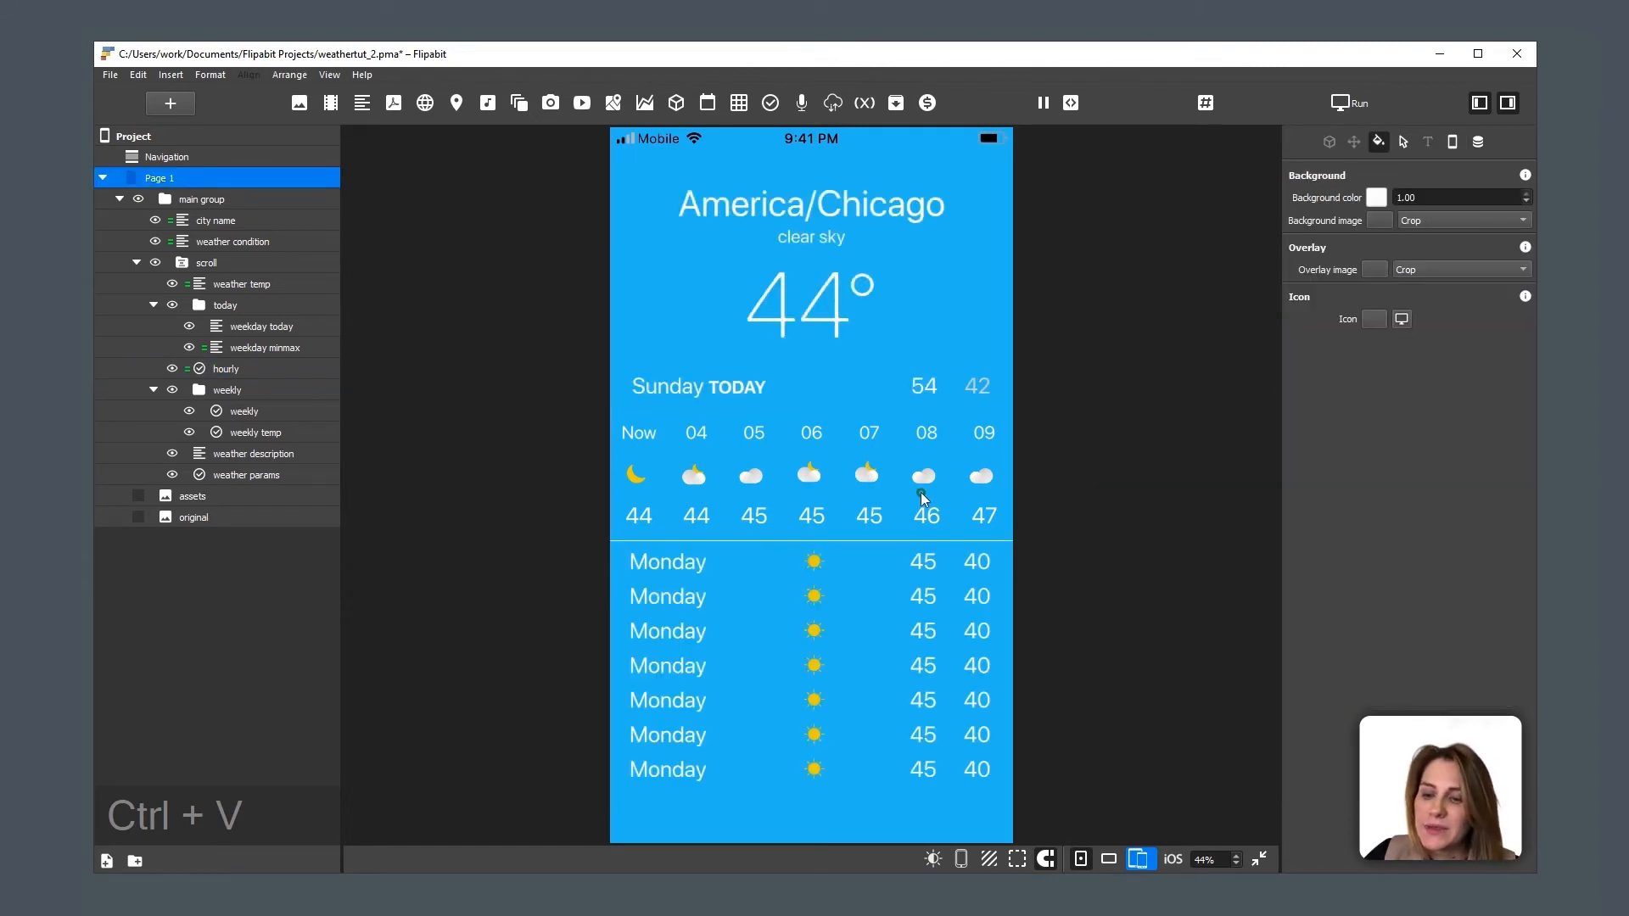
left_click_drag(937, 482, 725, 497)
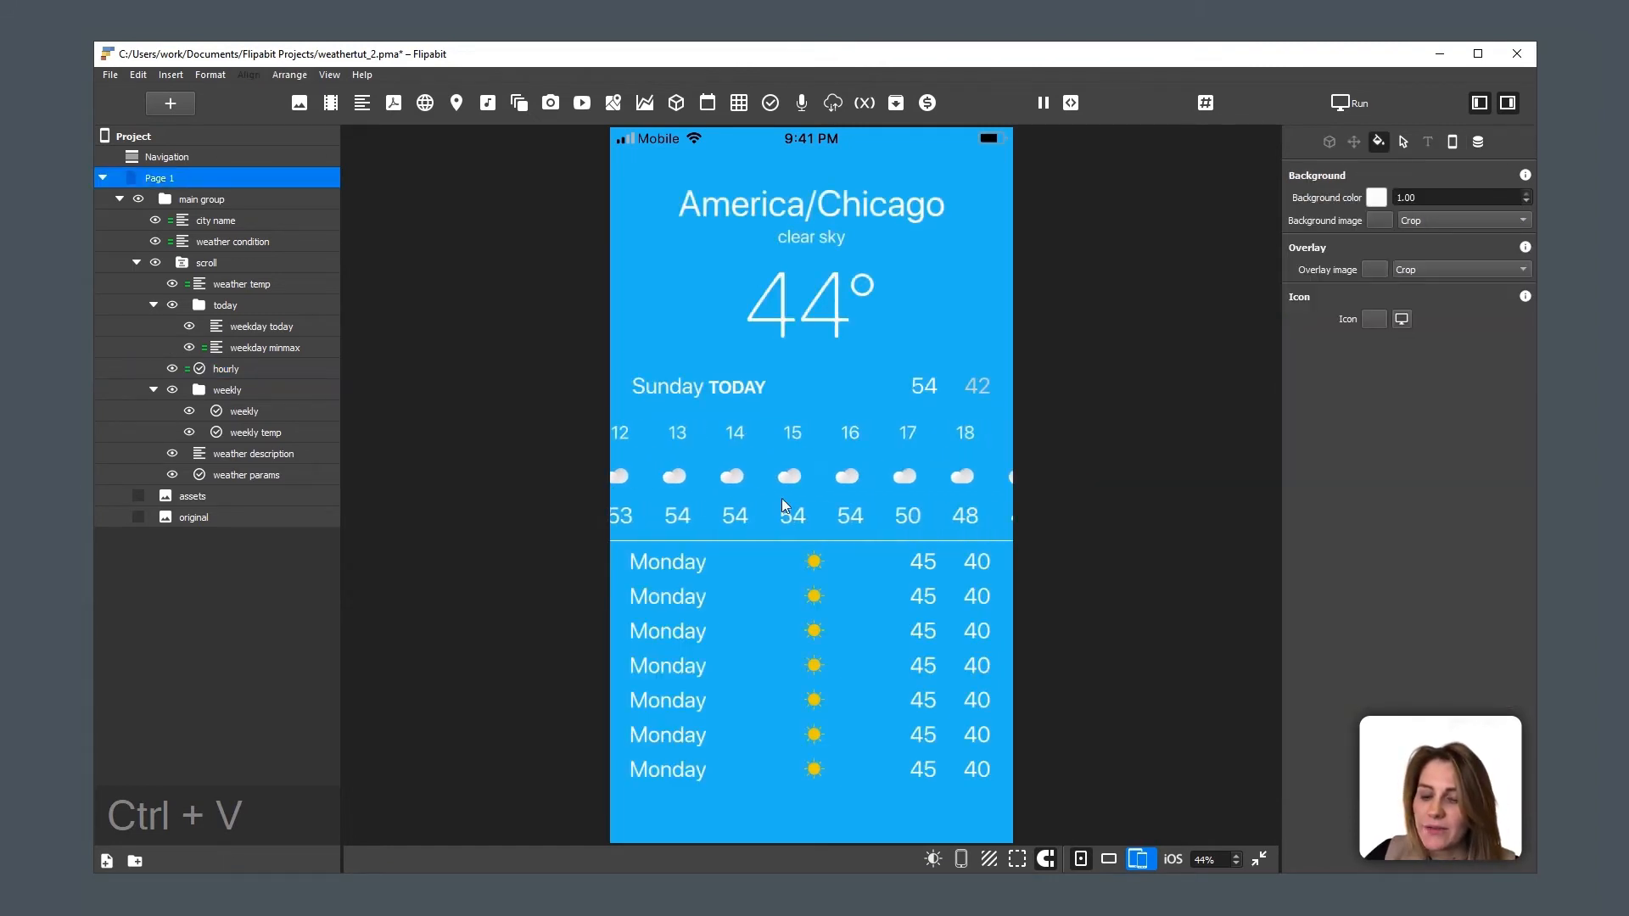
left_click_drag(855, 492, 1084, 479)
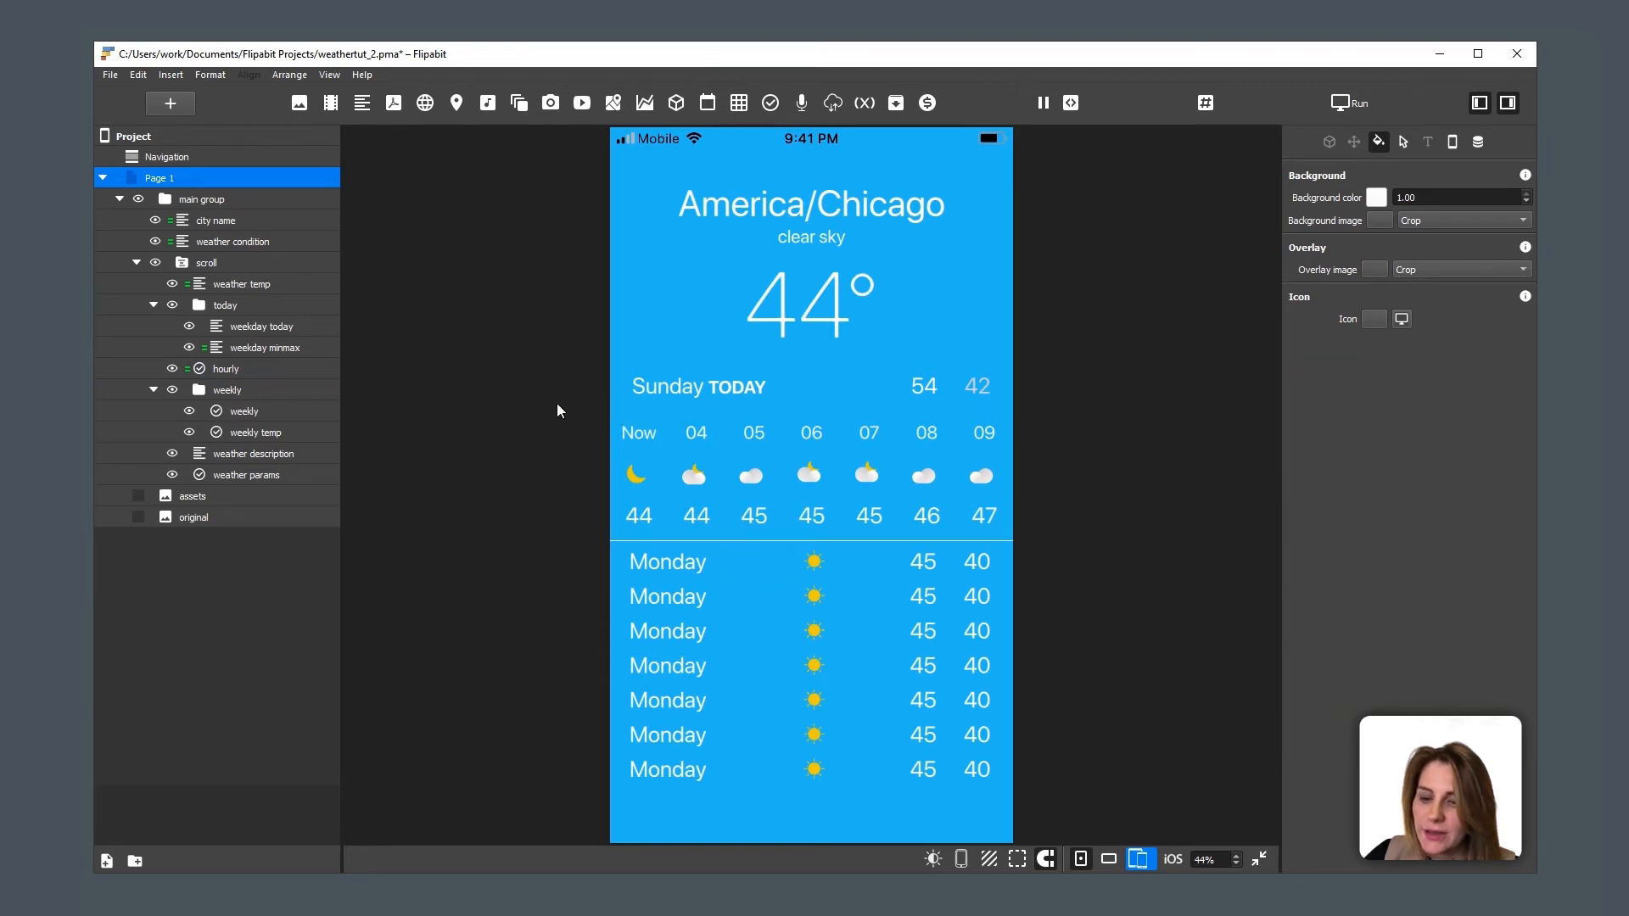
Step: Start connecting the weekly list to a database, using its content as the replacement template, and choose the weather database for the query
left_click(251, 411)
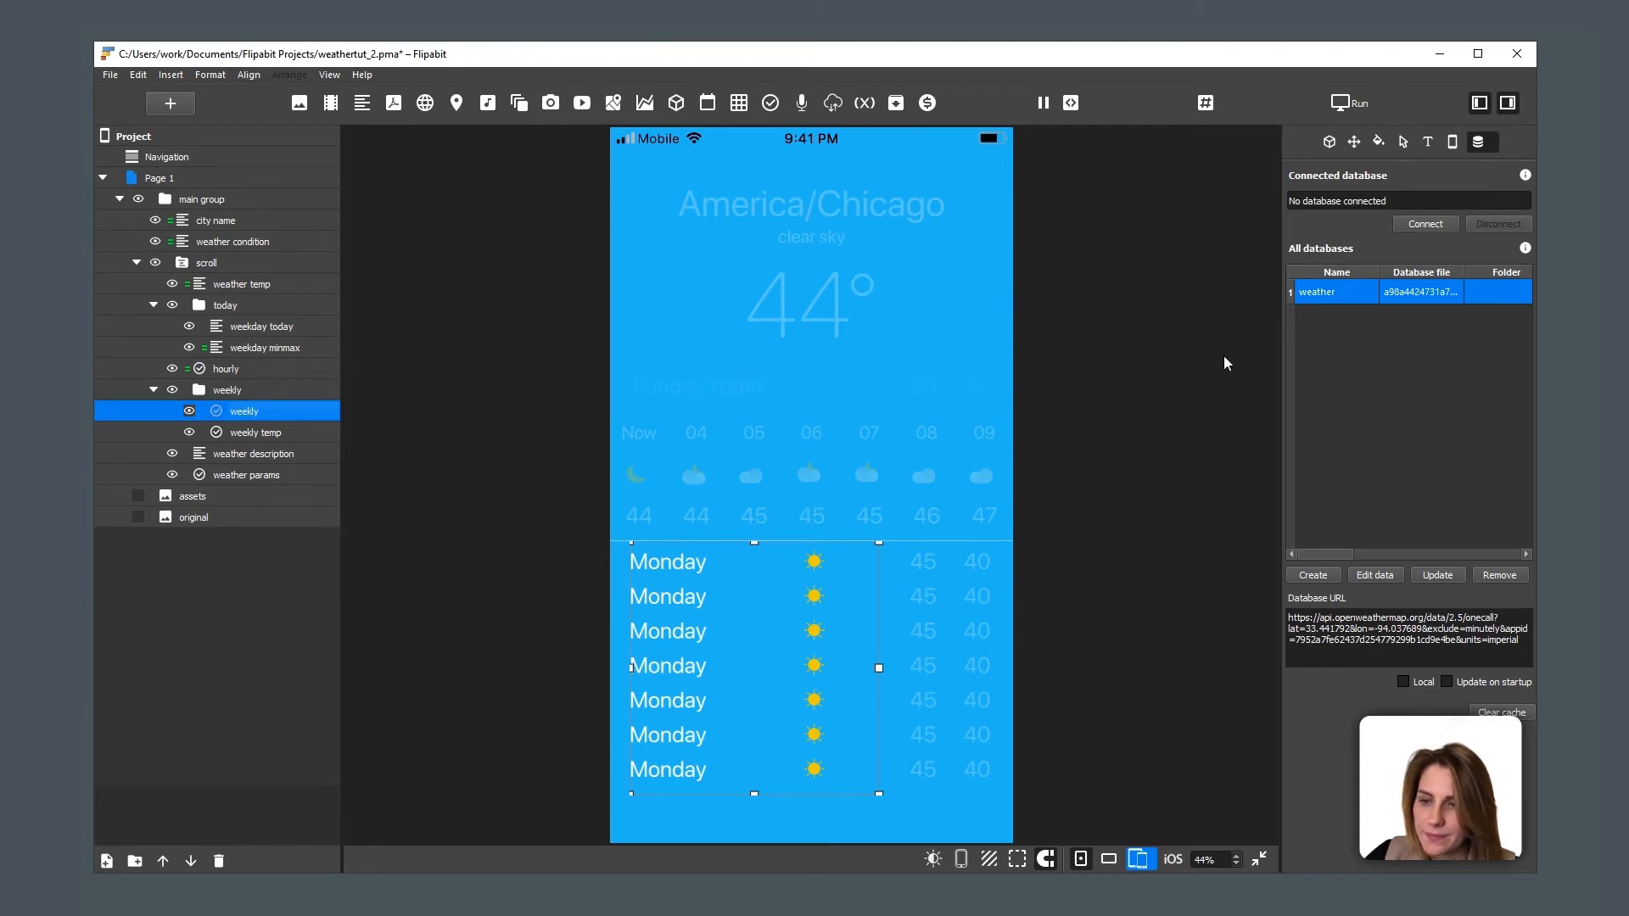
left_click(1424, 222)
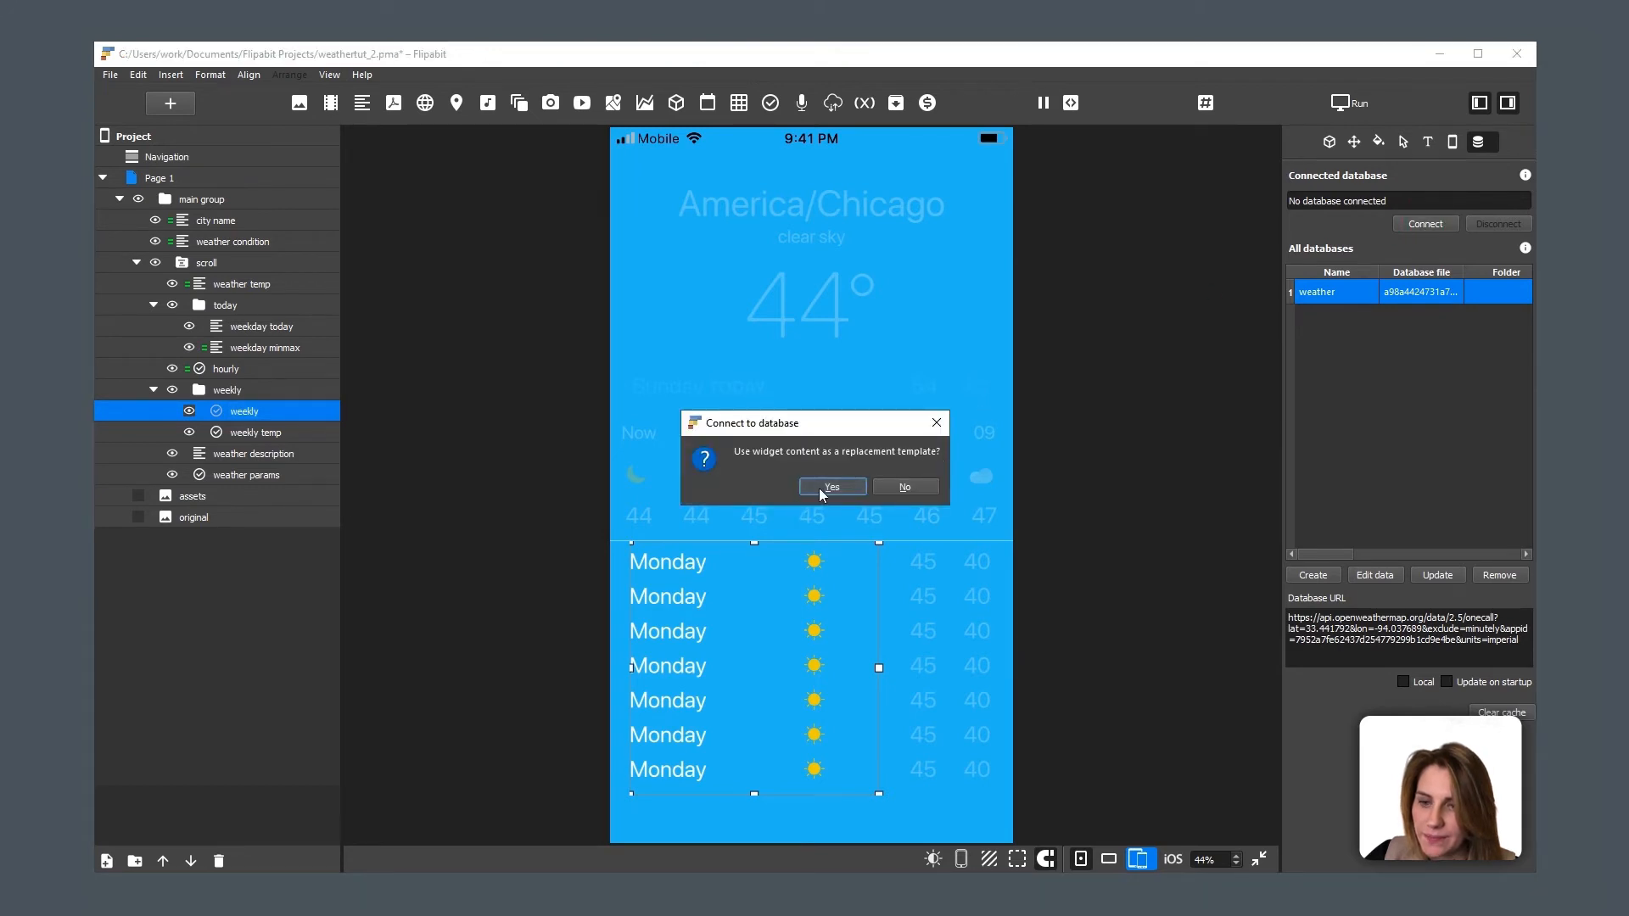
left_click(820, 488)
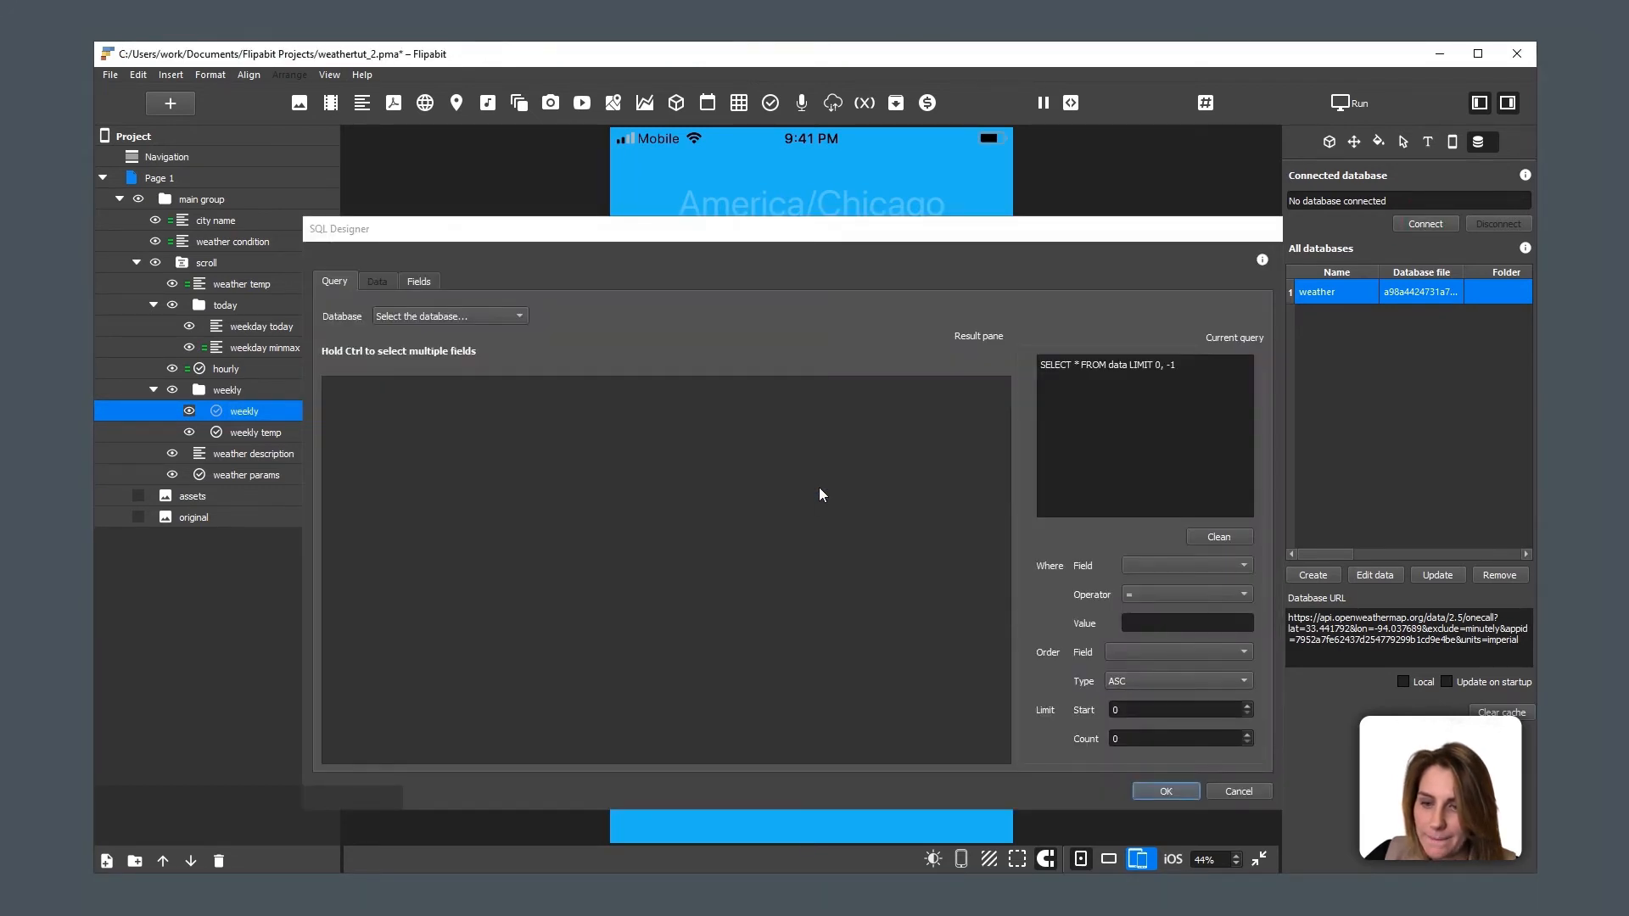
left_click(496, 316)
left_click(496, 332)
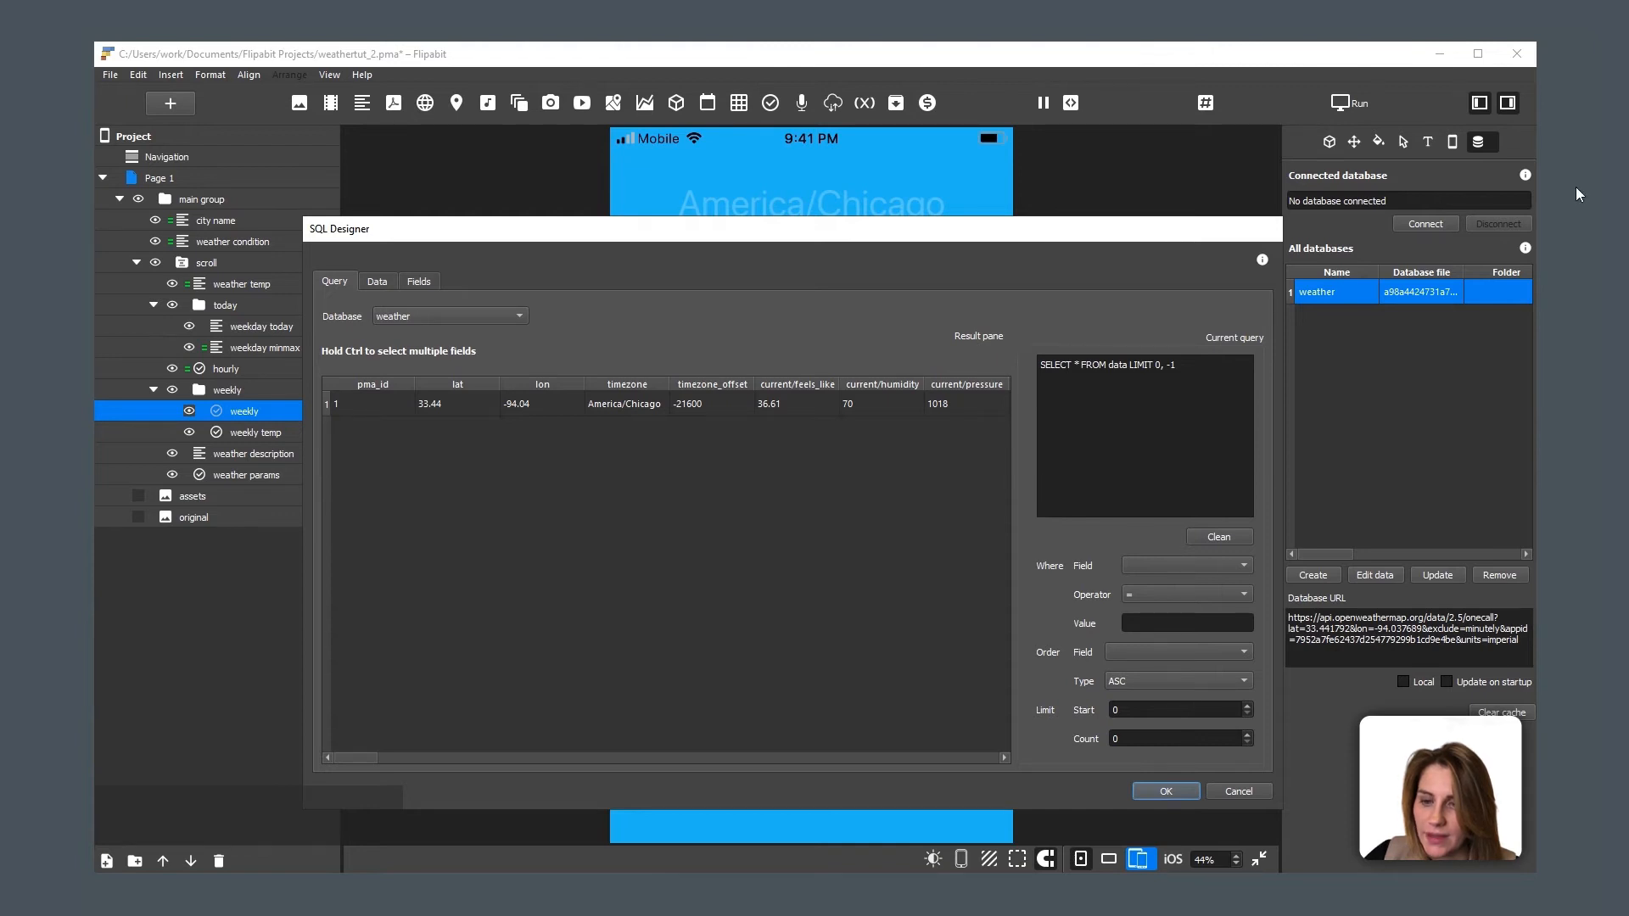
Step: Replace the weekly list's current query with the full contents of weekly.sql.txt from the database folder and accept it
key("alt+Tab")
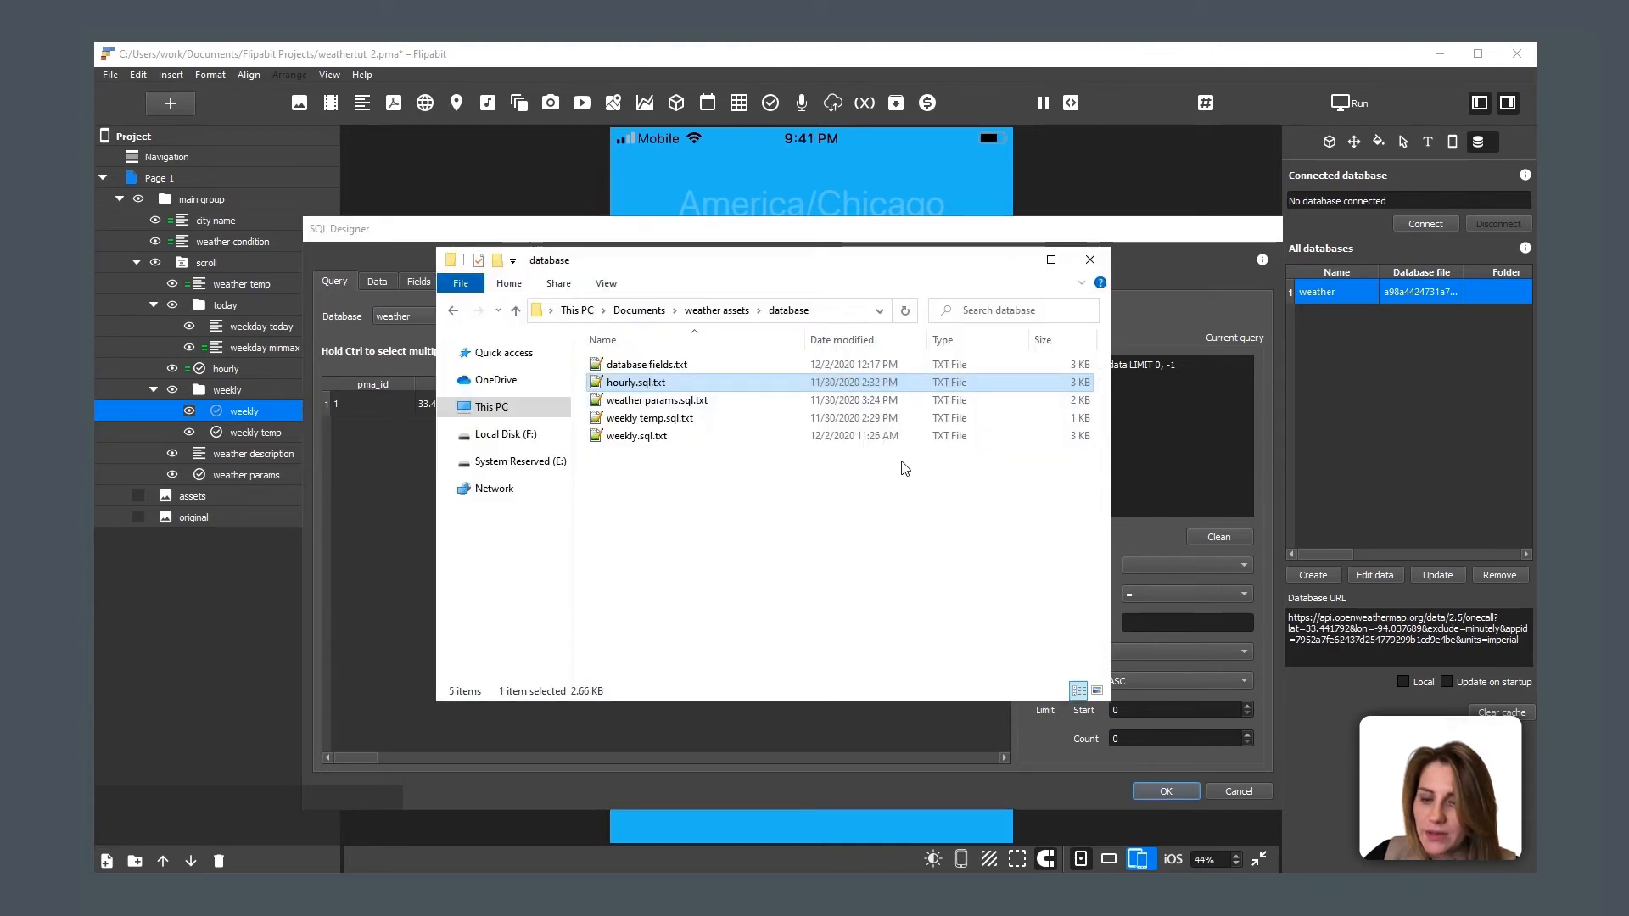
double_click(620, 438)
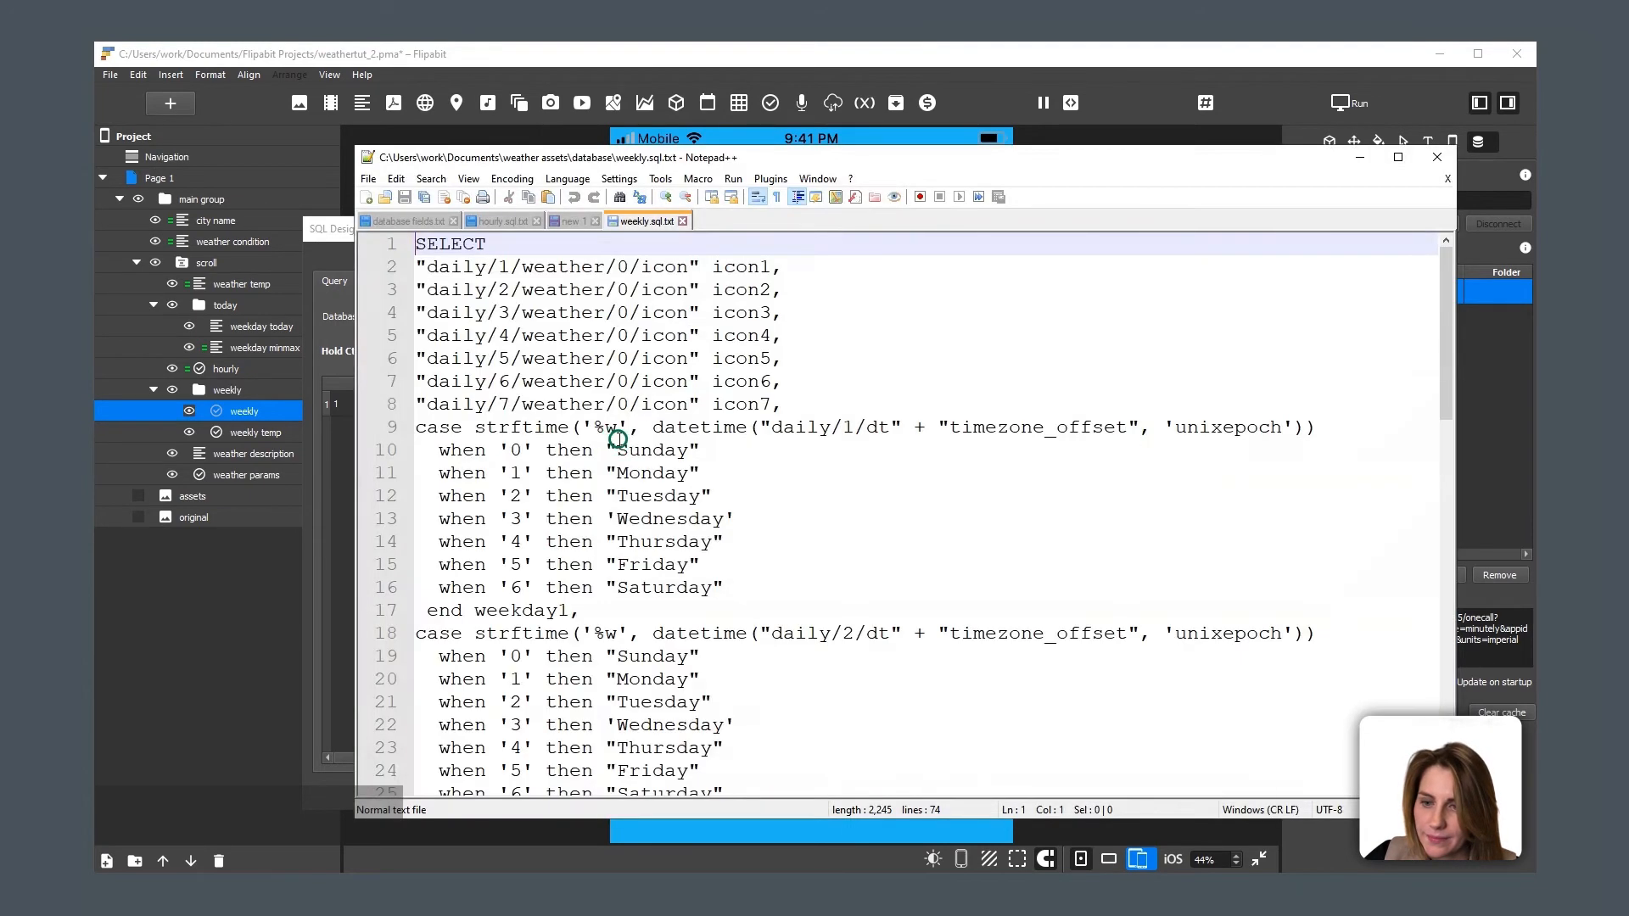
key("ctrl+a")
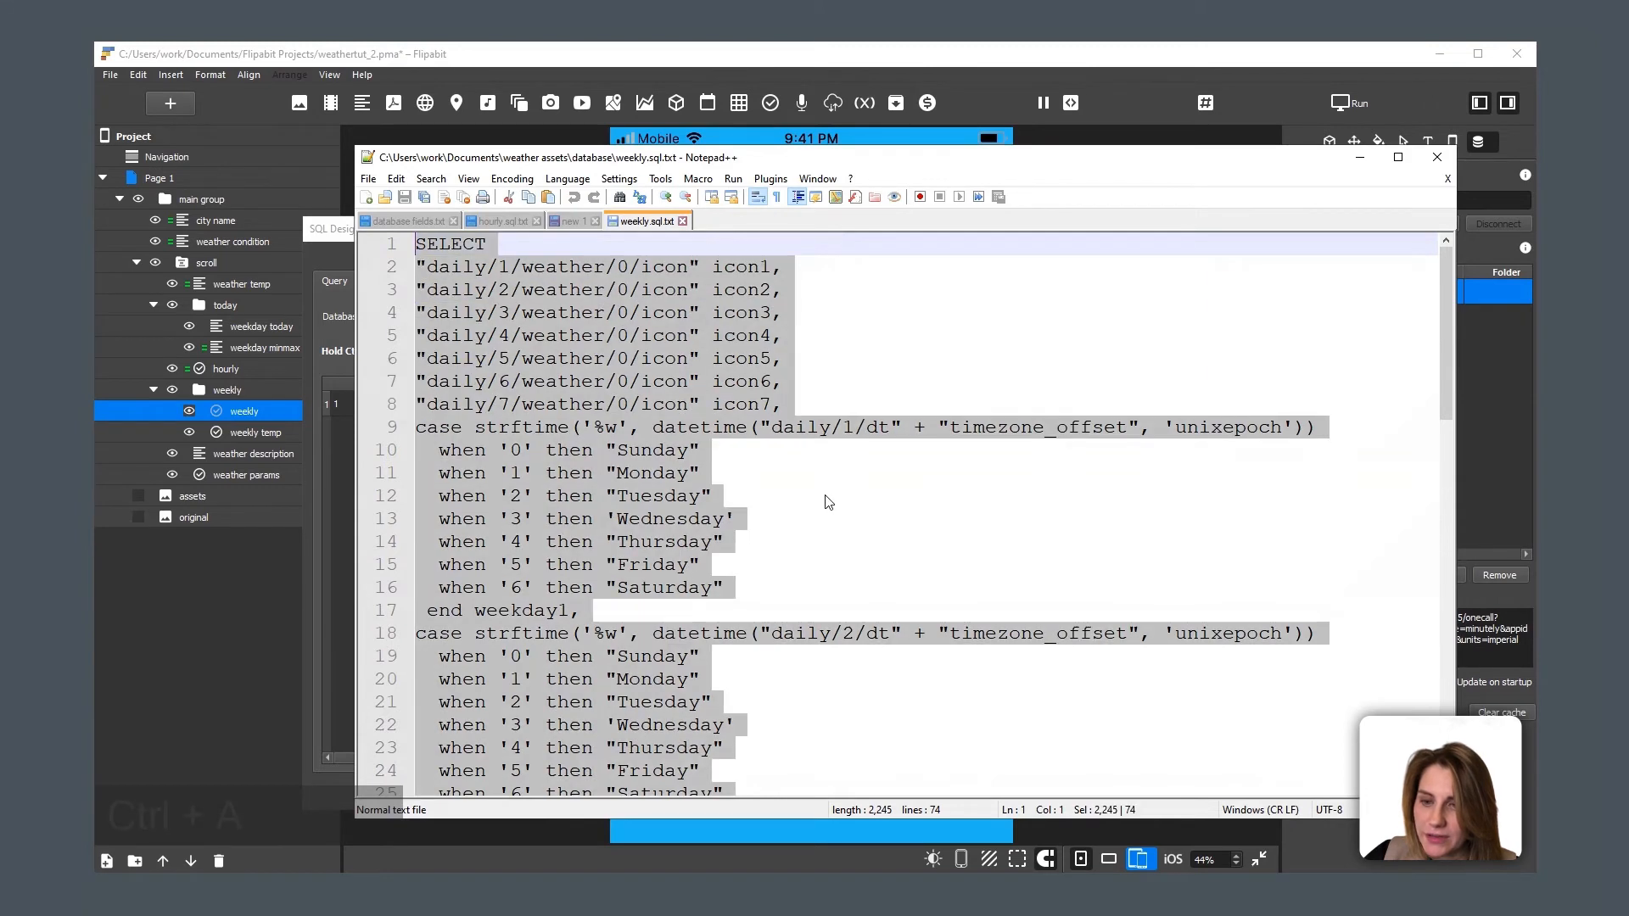
key("ctrl+c")
left_click(343, 245)
left_click(1114, 406)
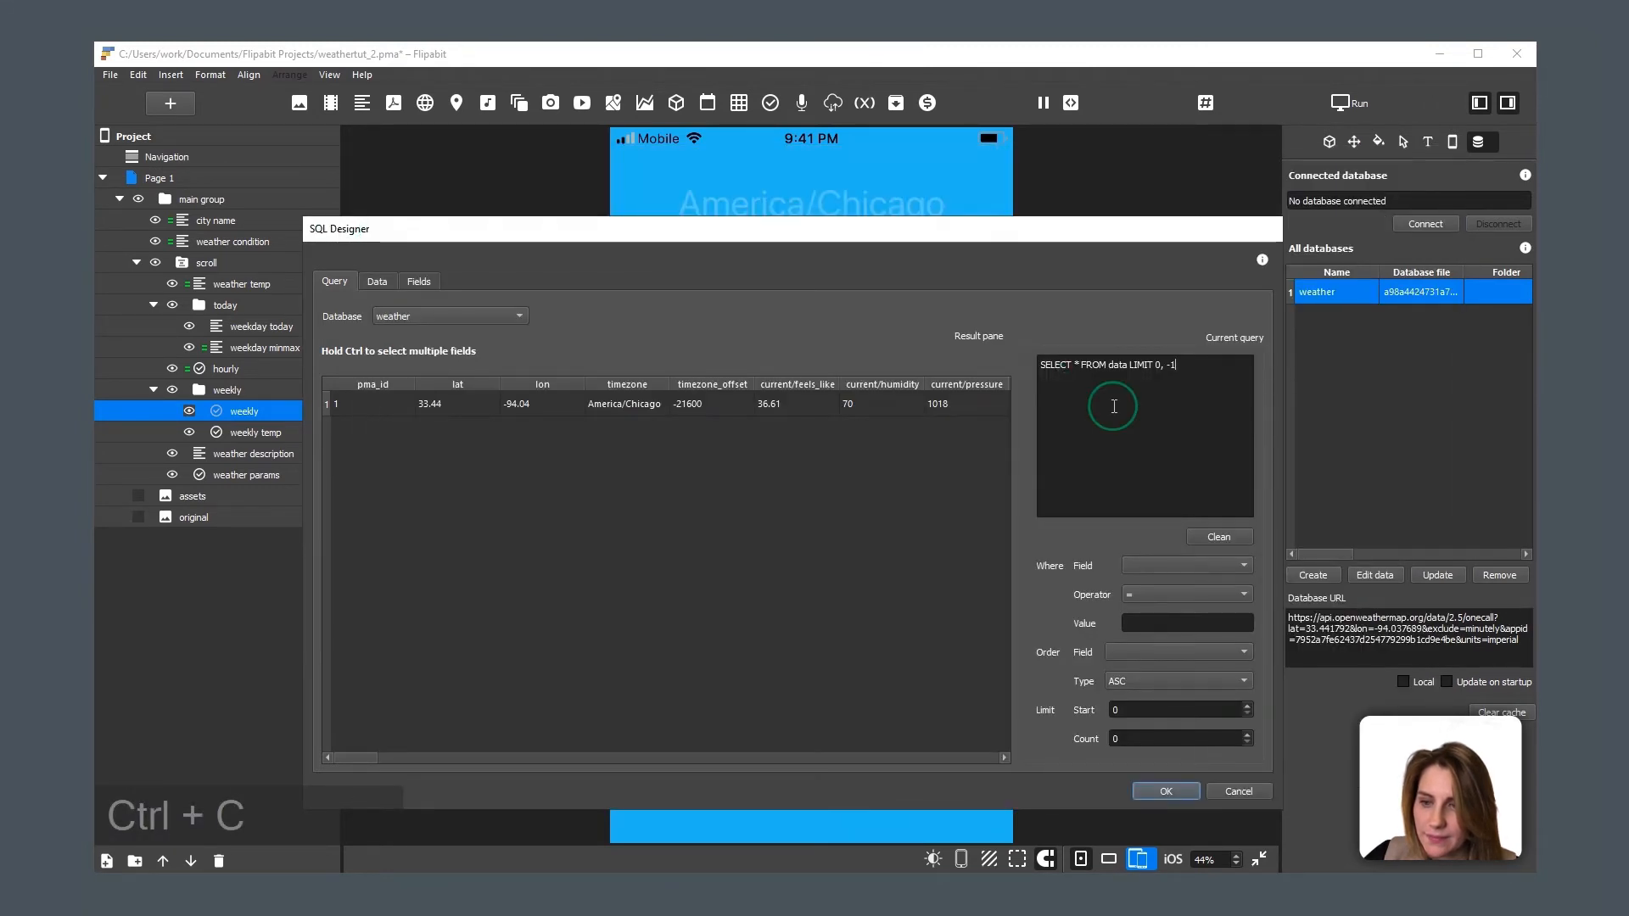
key("ctrl+a")
key("ctrl+v")
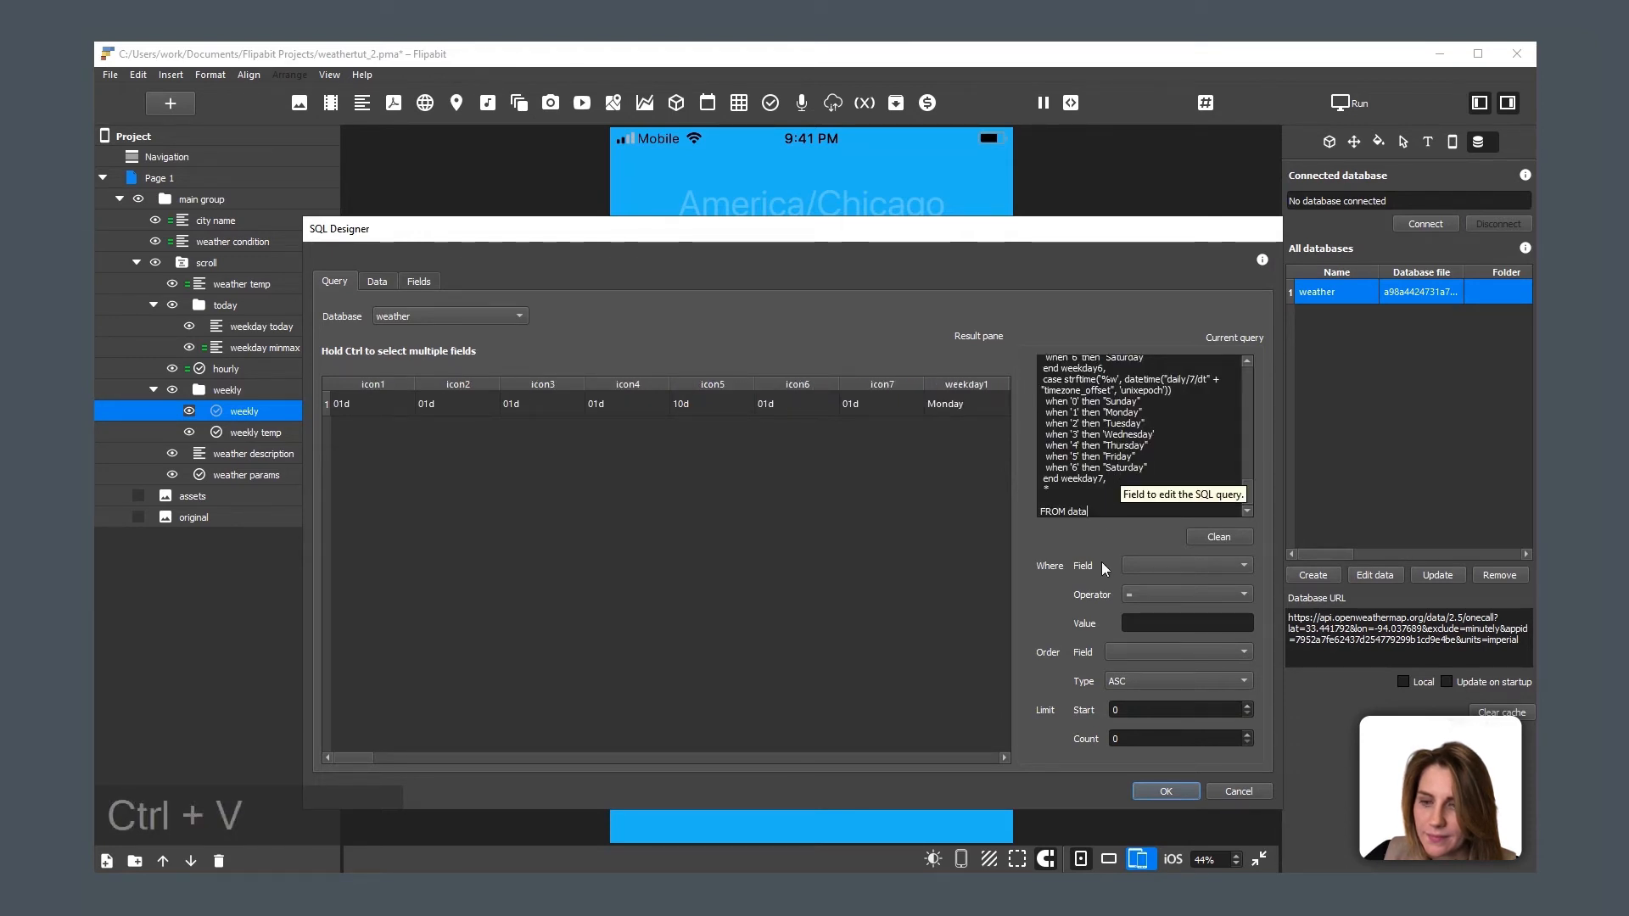
left_click(1178, 791)
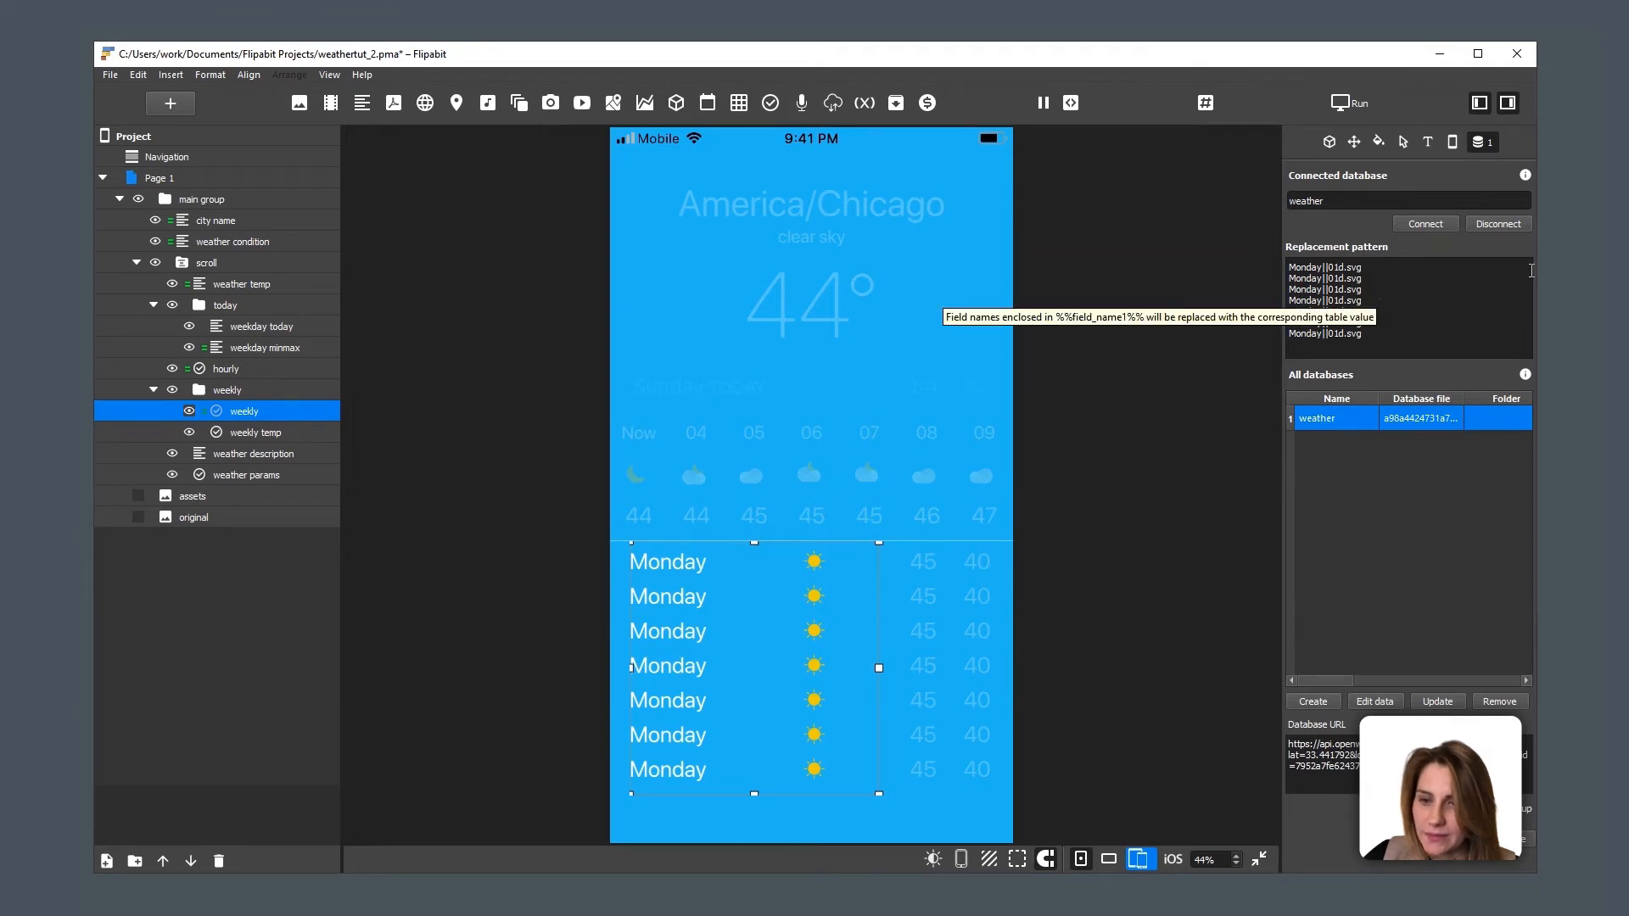
Step: Replace 01d in the first line of the weekly replacement pattern with %%icon1%%, copying the field name from weekly.sql.txt in Notepad++
key("alt+Tab")
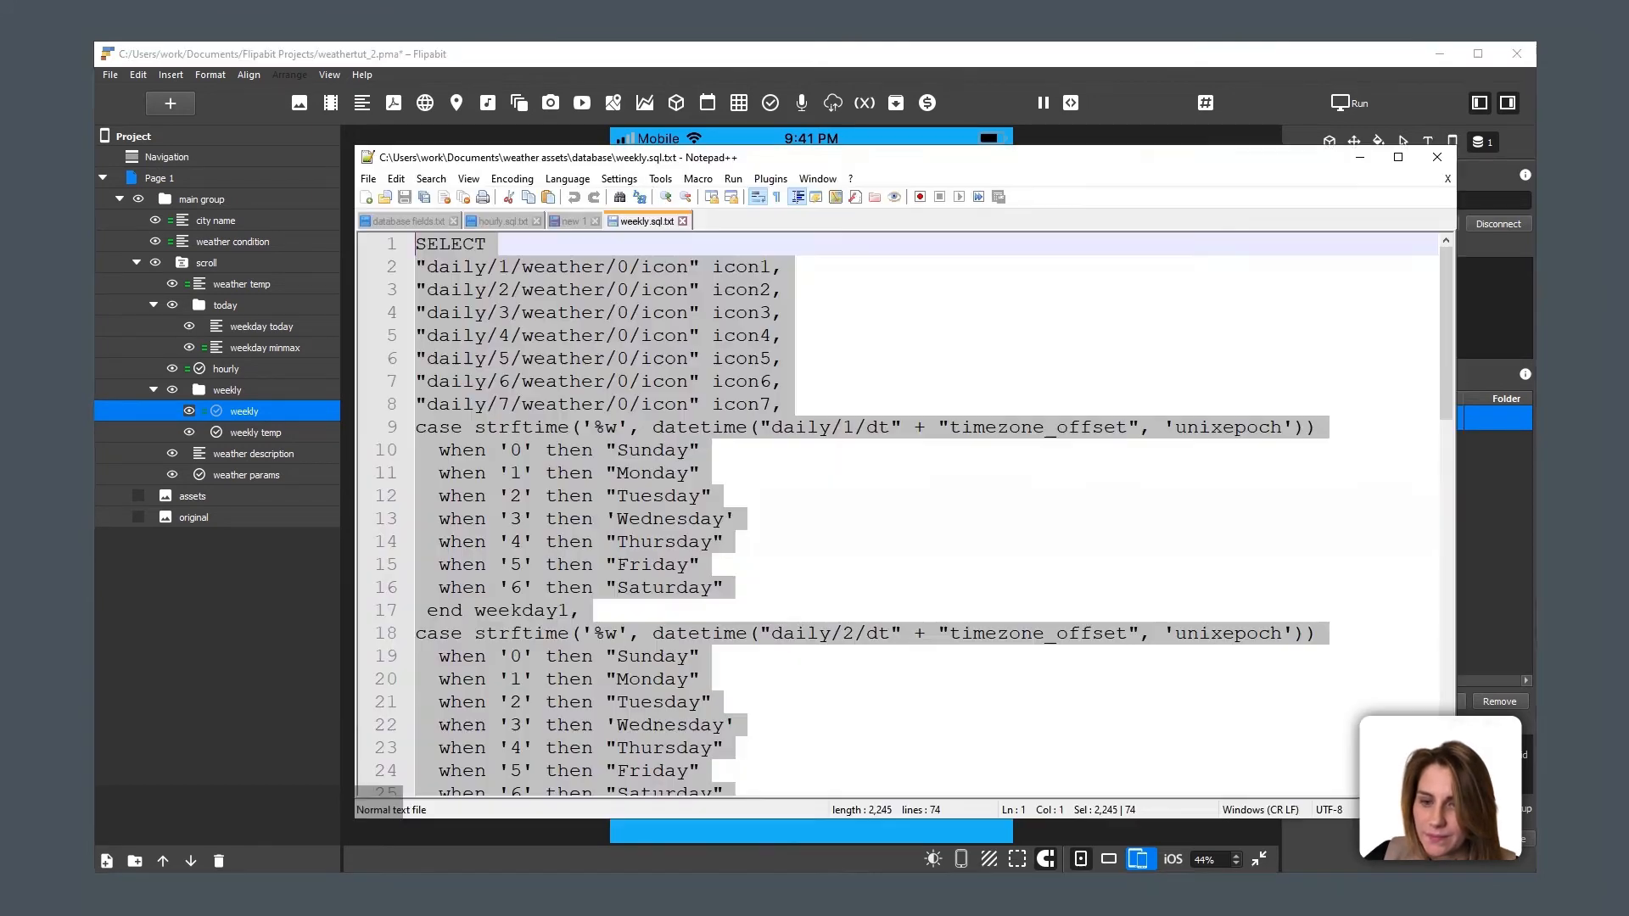
left_click(984, 347)
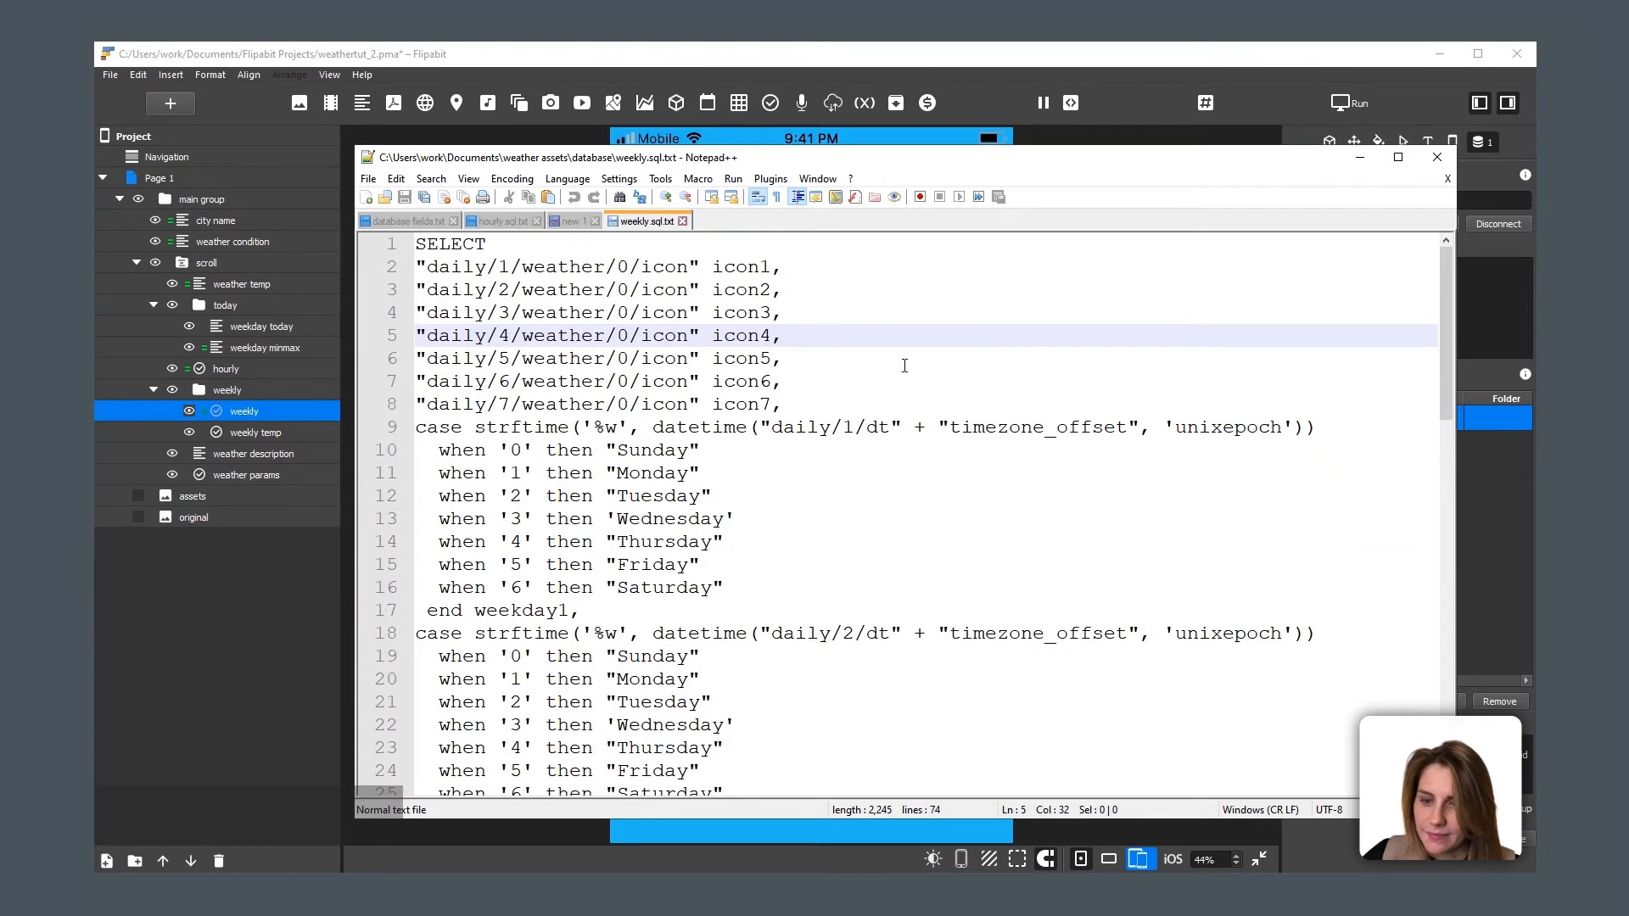
double_click(740, 266)
key("ctrl+c")
key("alt+Tab")
double_click(1335, 267)
type("%%")
key("ctrl+v")
type("%%")
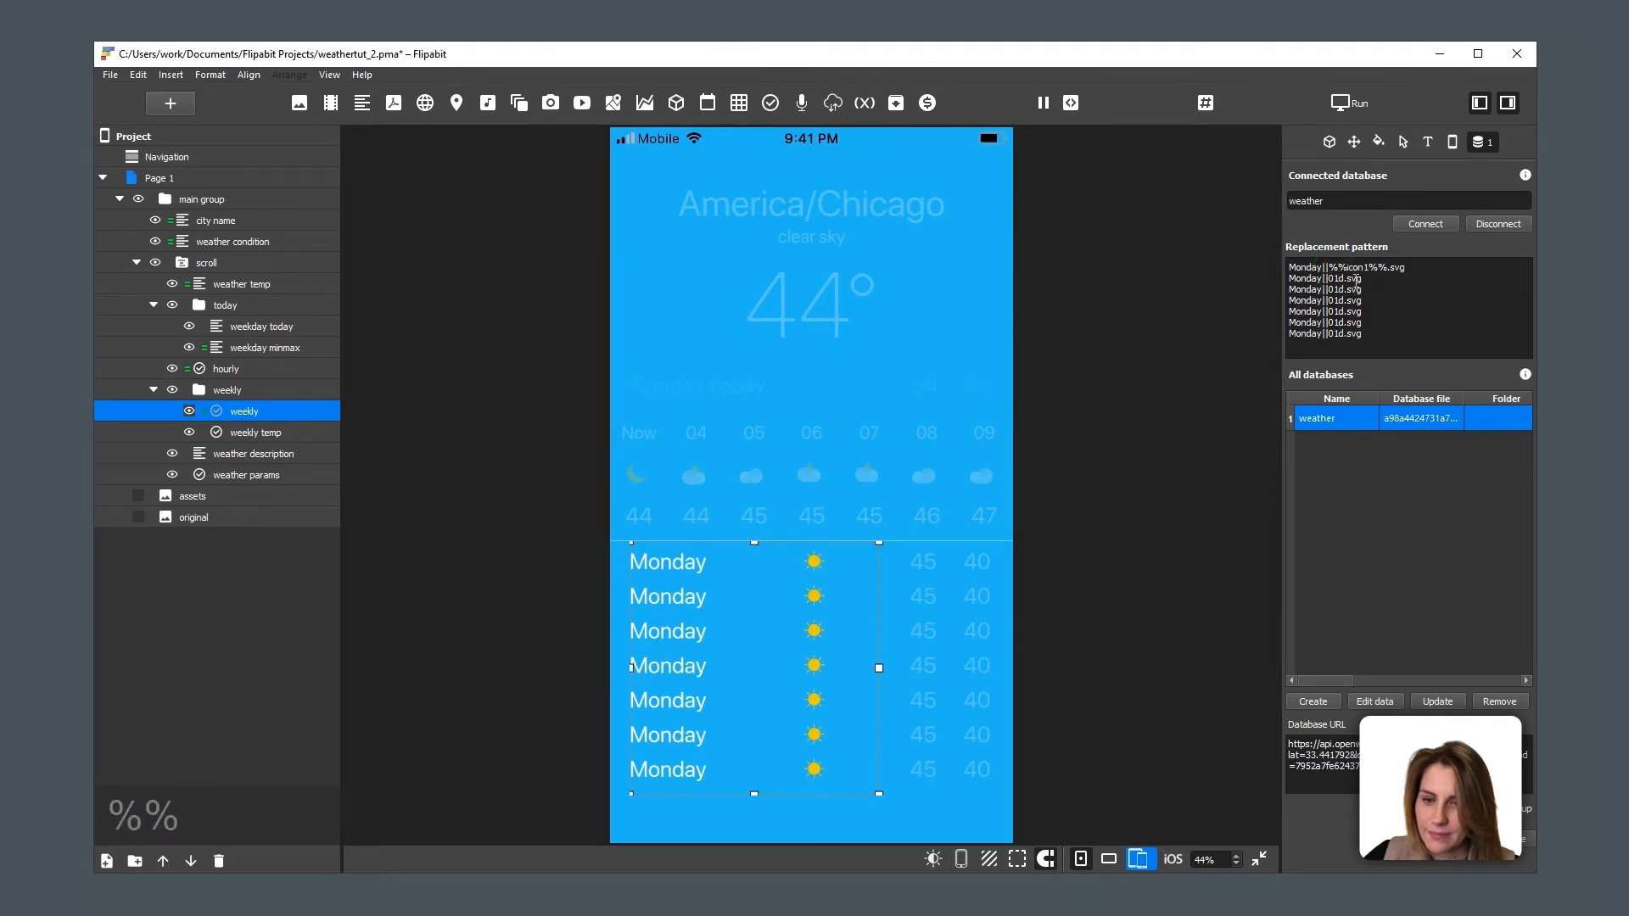
Step: Copy the %%icon1%% placeholder over 01d in the other six lines of the weekly replacement pattern
left_click_drag(1330, 266, 1391, 262)
key("ctrl+c")
double_click(1339, 278)
key("ctrl+v")
double_click(1338, 290)
key("ctrl+v")
double_click(1339, 301)
key("ctrl+v")
double_click(1338, 311)
key("ctrl+v")
double_click(1338, 322)
key("ctrl+v")
double_click(1338, 333)
key("ctrl+v")
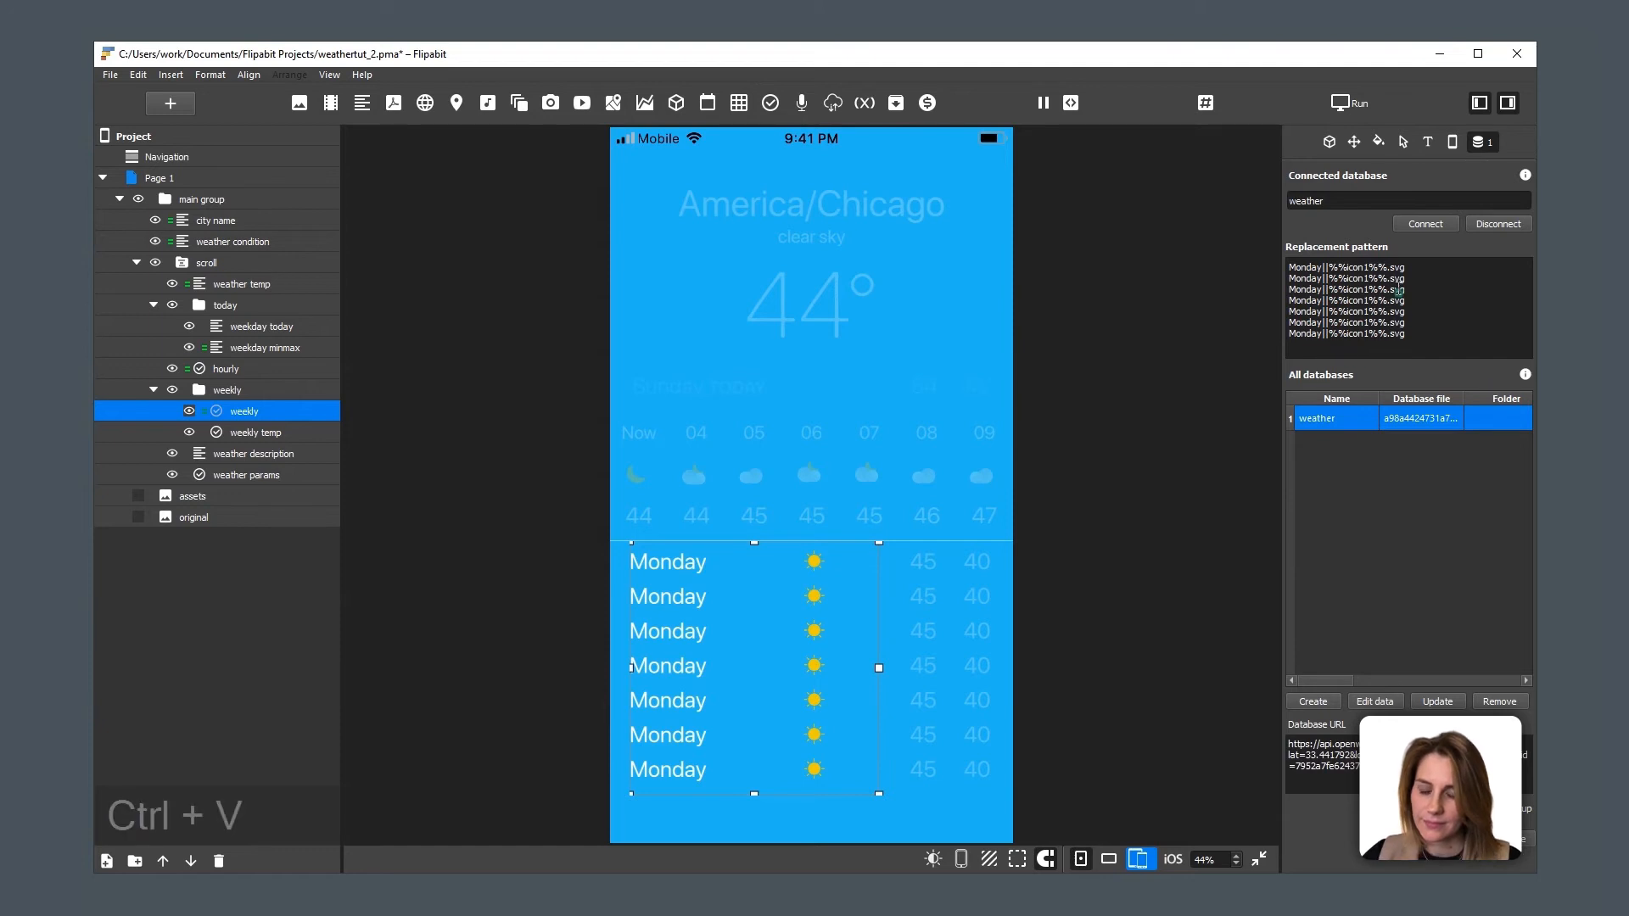
Step: Number the icon placeholders in the second to seventh lines of the weekly pattern icon2 through icon7
left_click_drag(1369, 279, 1366, 300)
type("2")
type("3")
type("4")
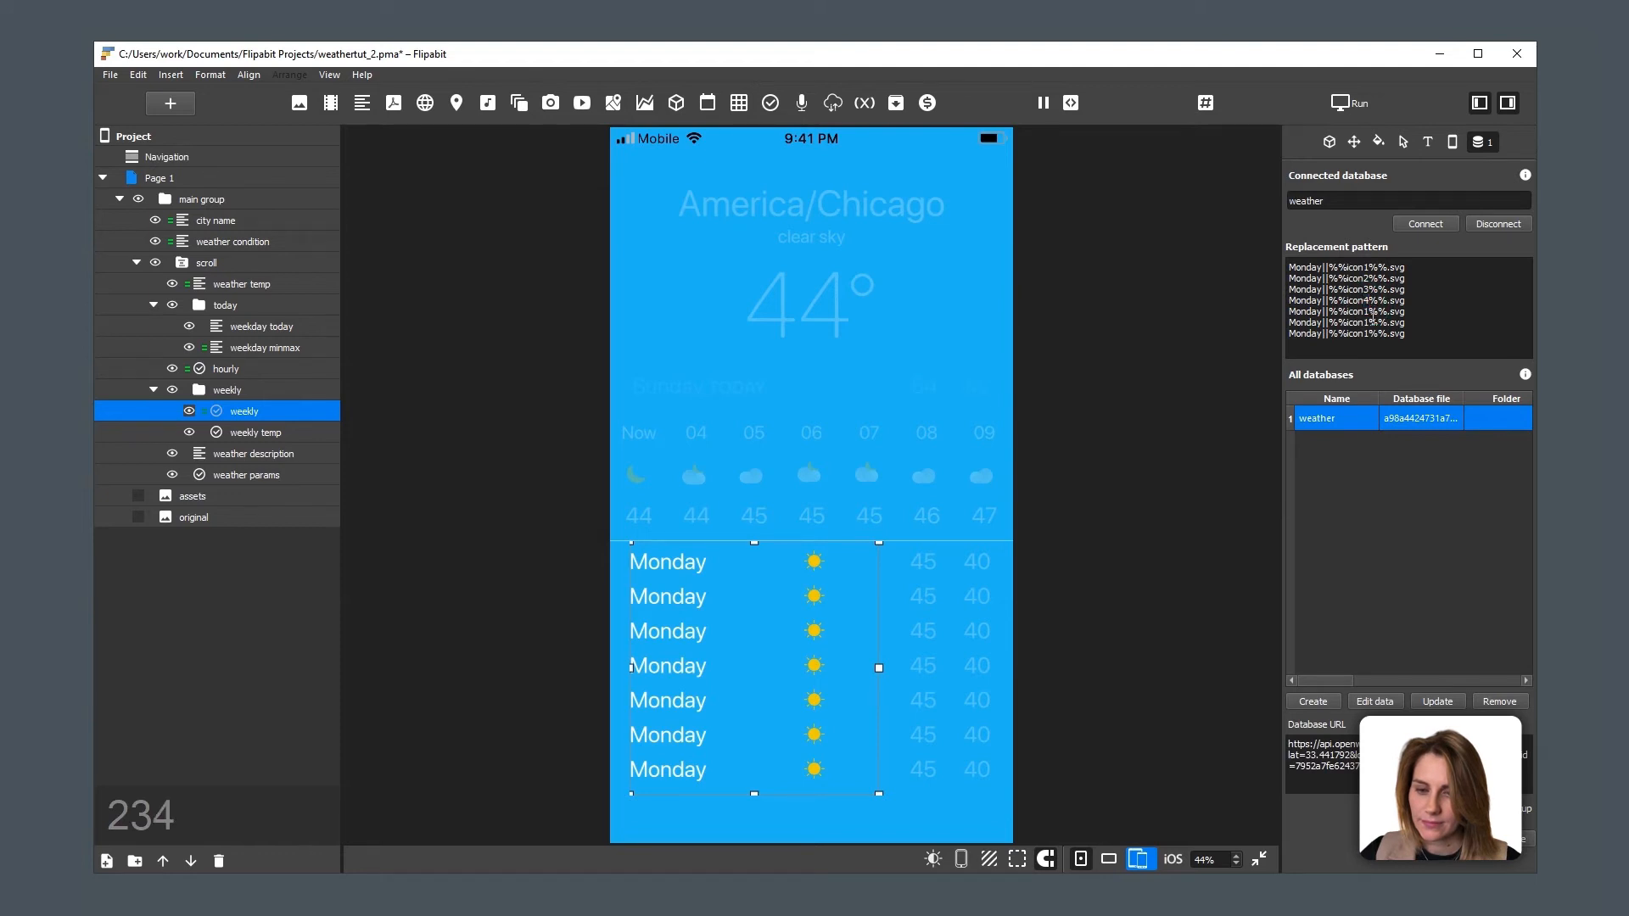
type("5")
left_click_drag(1369, 311, 1366, 335)
type("6")
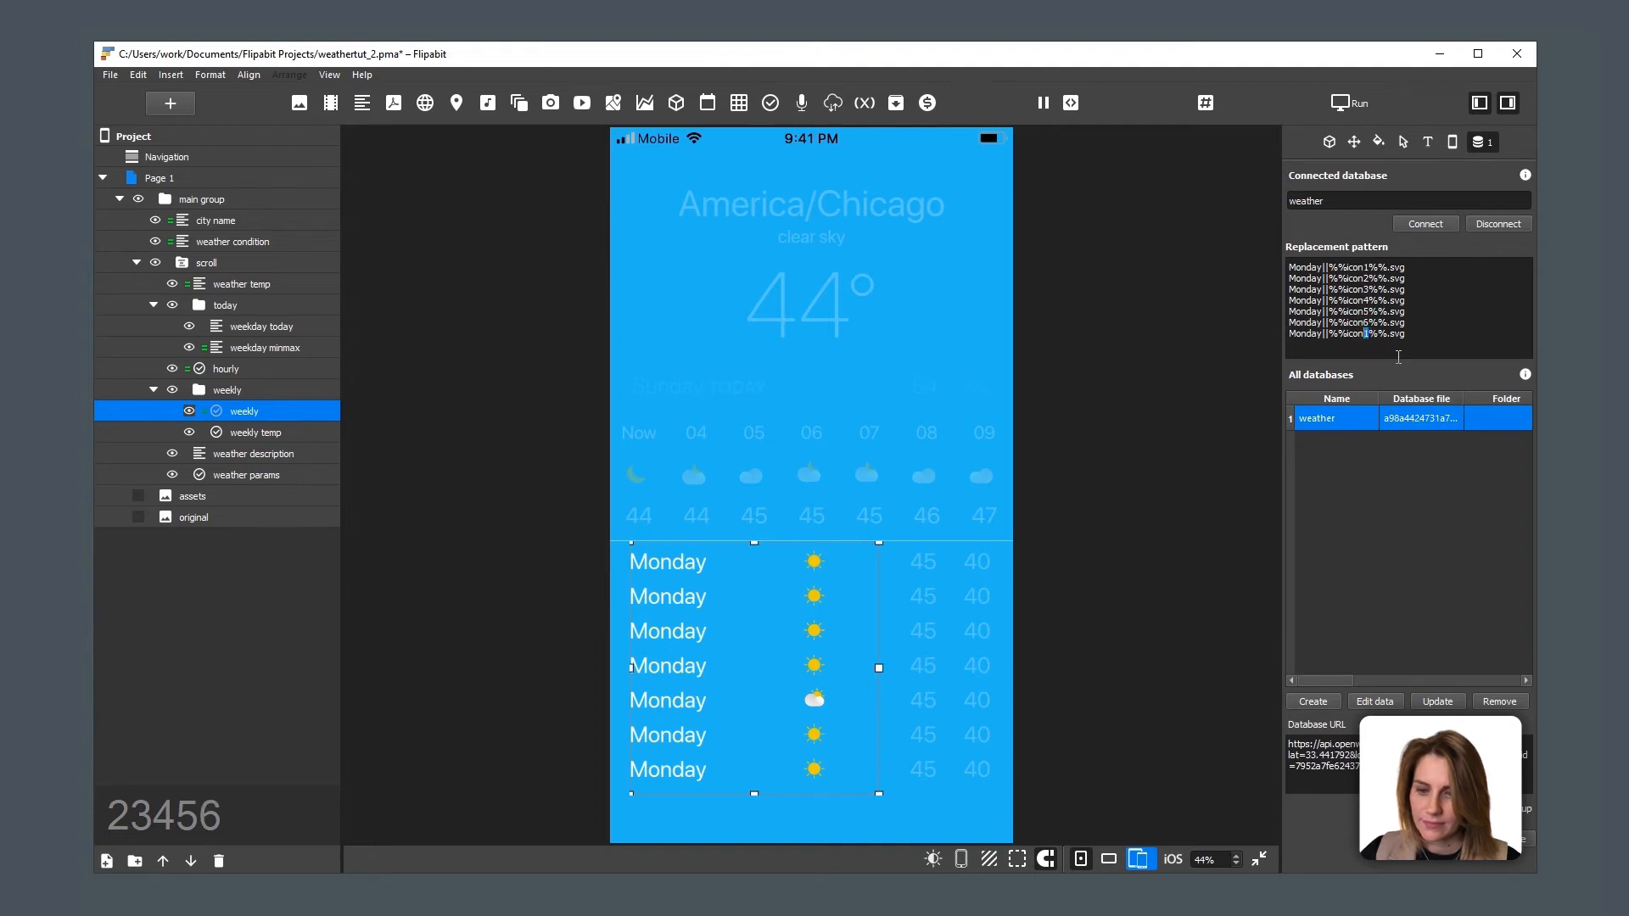
type("7")
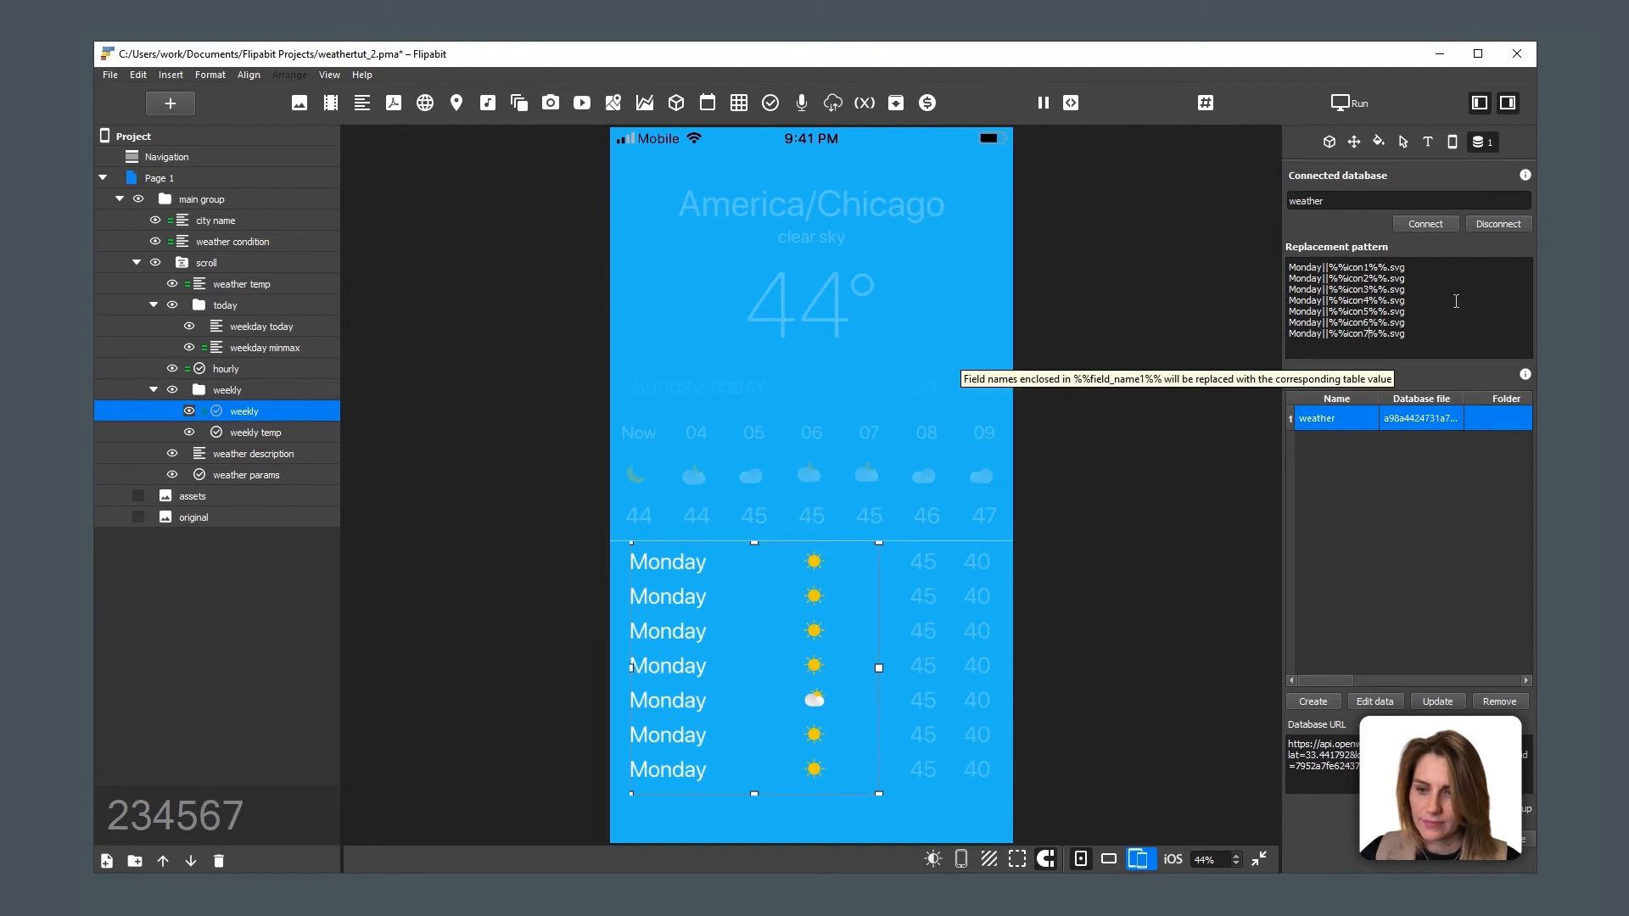
left_click(1439, 303)
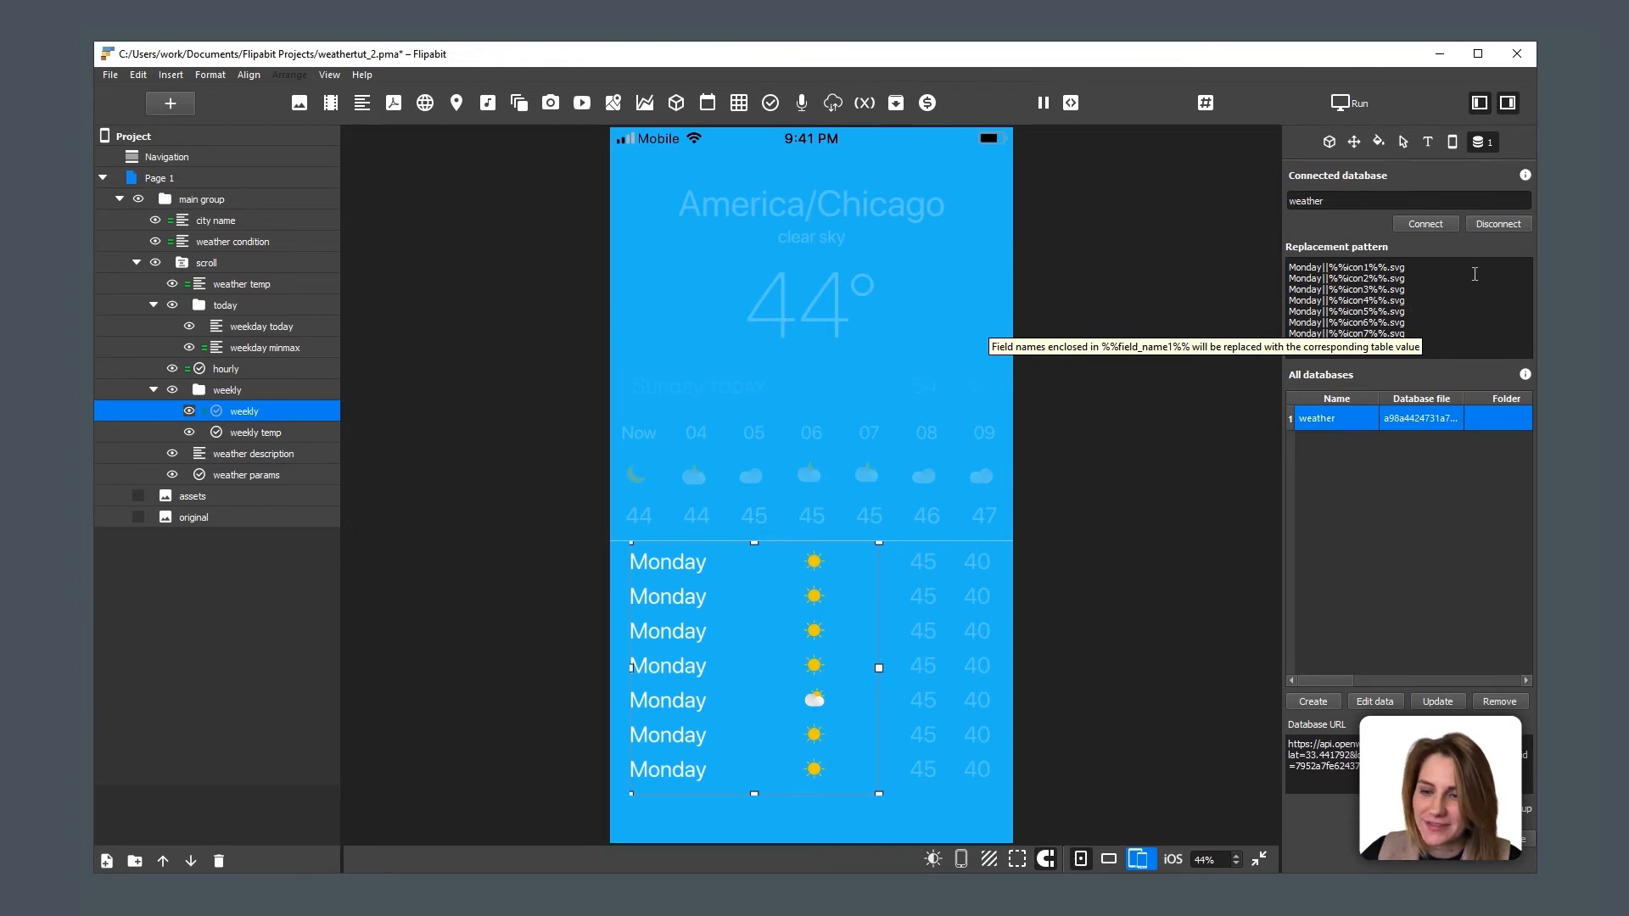
Step: Replace Monday in the first line of the weekly pattern with %%weekday1%%, copying the field name from weekly.sql.txt in Notepad++
double_click(1304, 268)
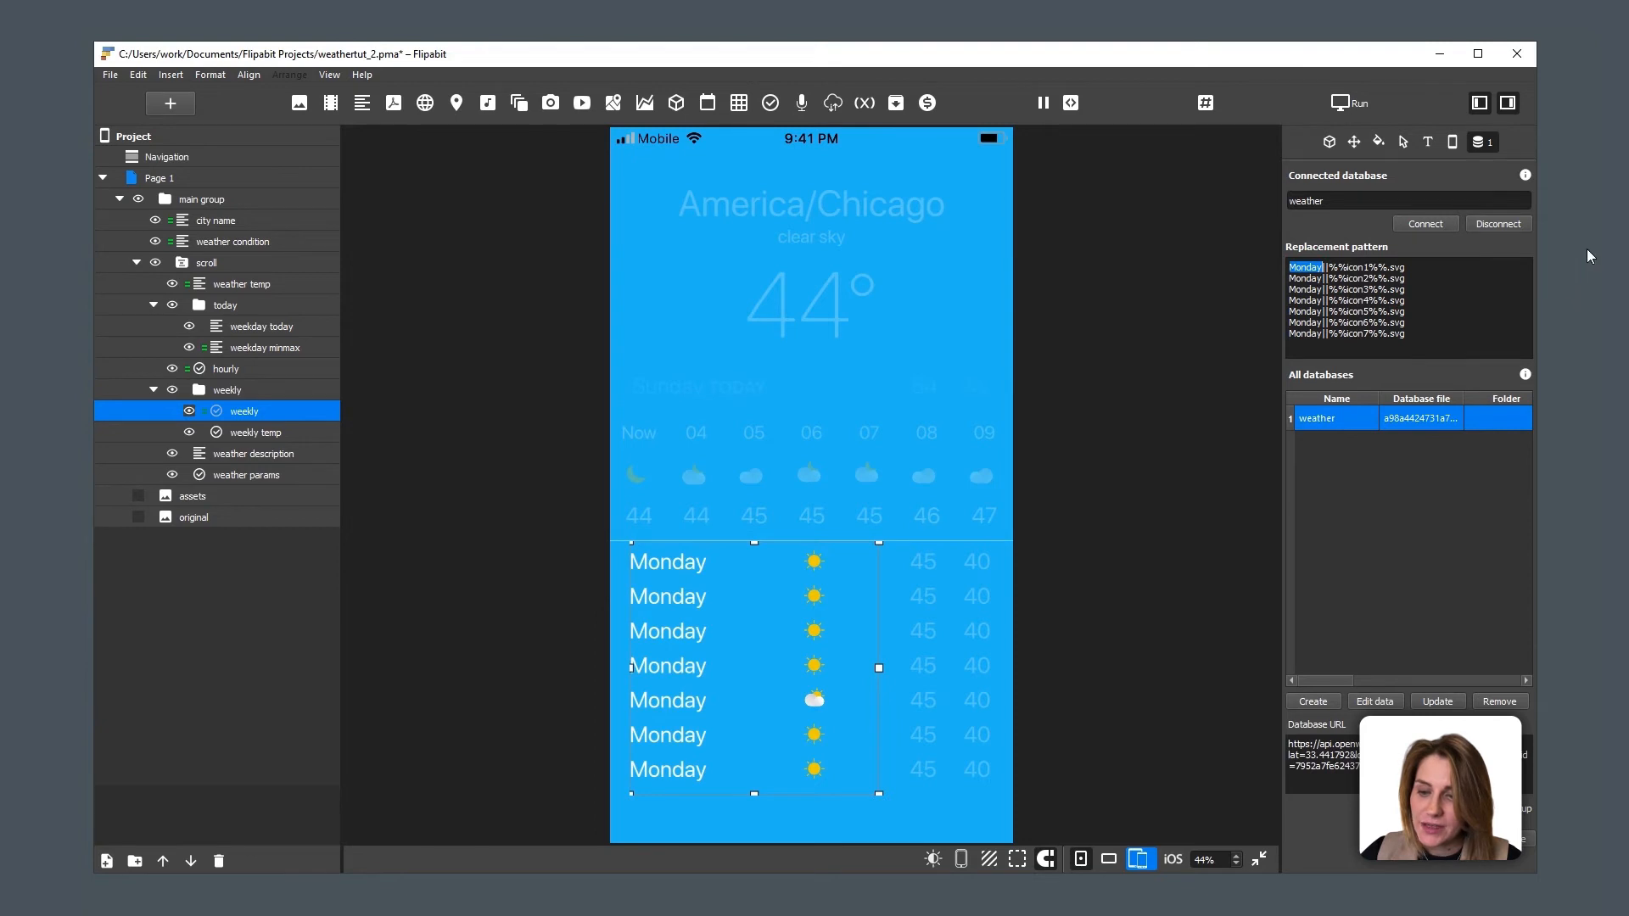
key("alt+Tab")
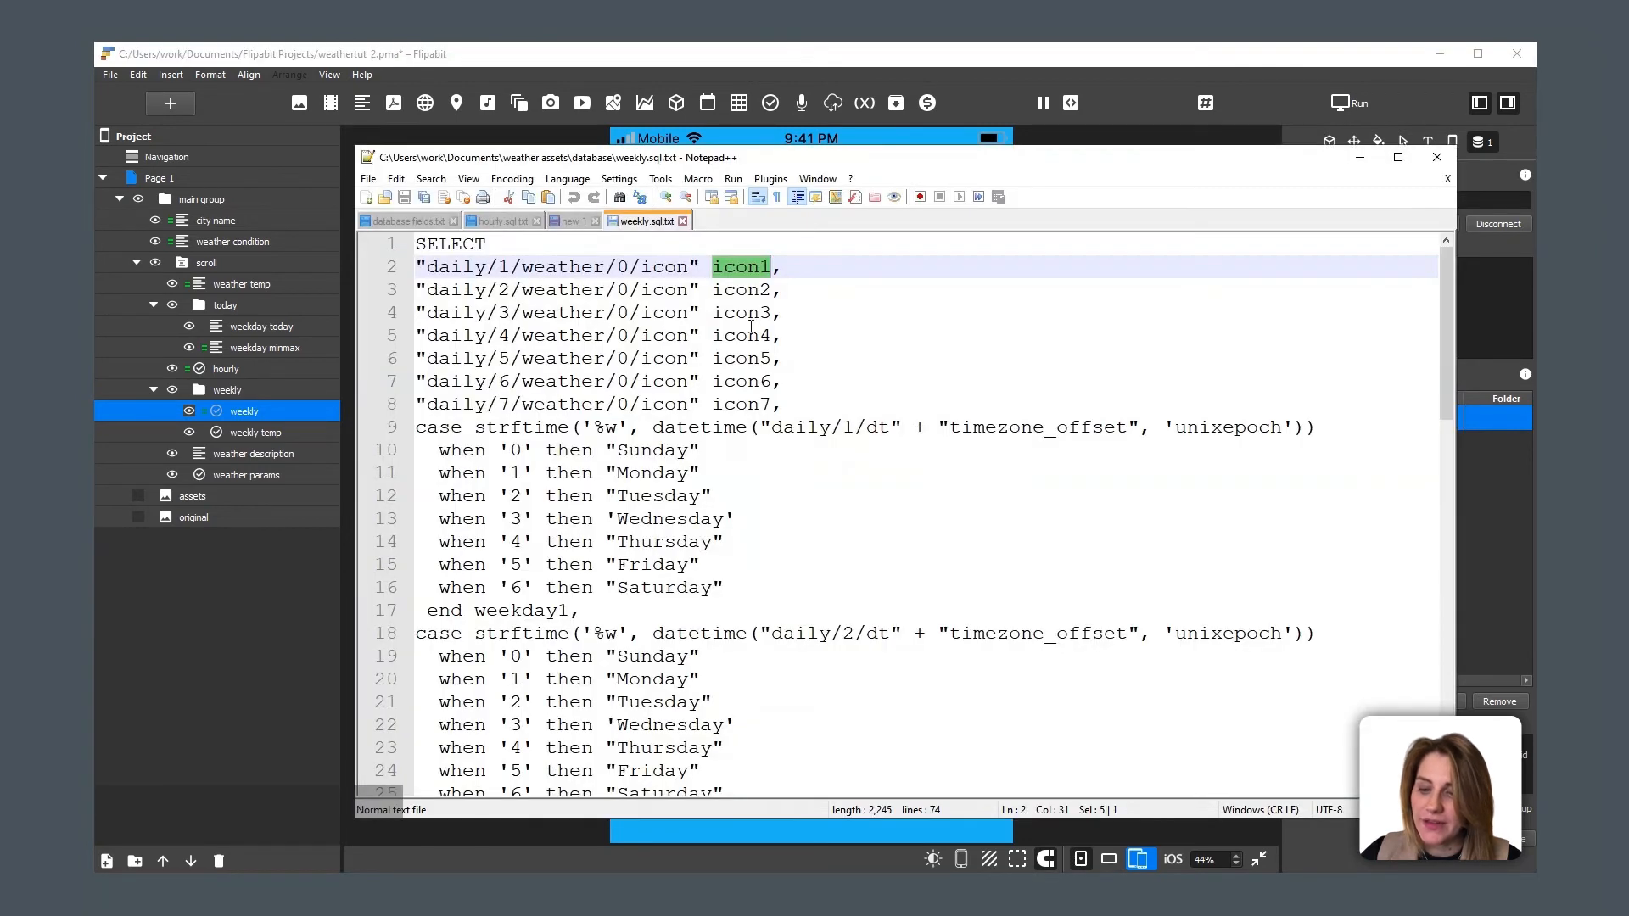
double_click(515, 603)
key("ctrl+c")
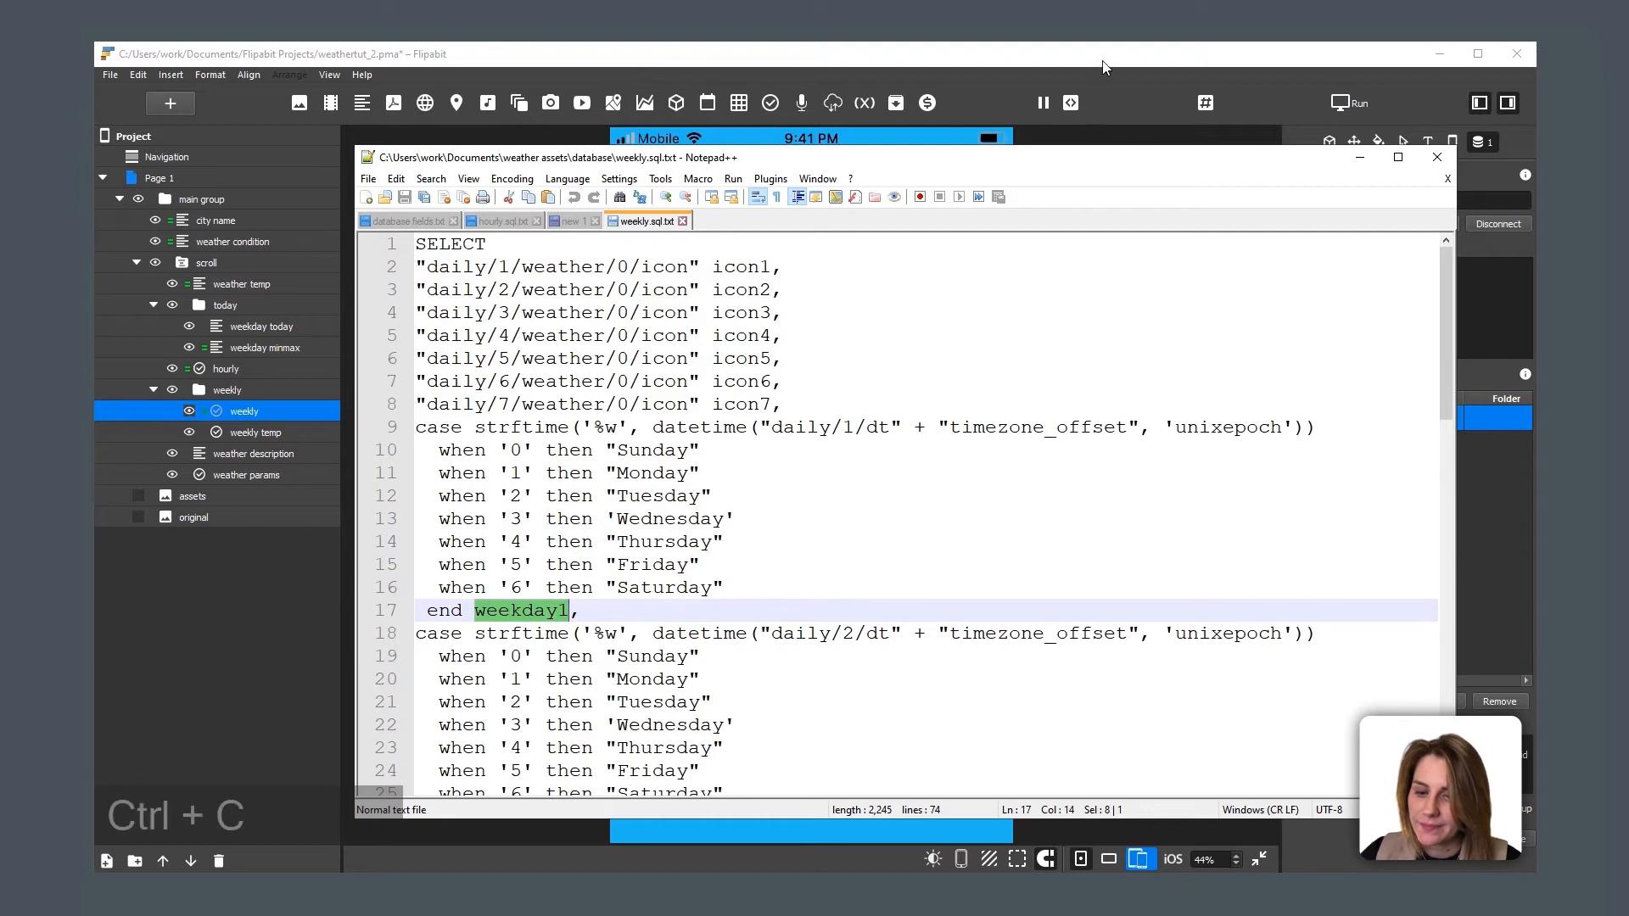
left_click(1103, 66)
double_click(1297, 267)
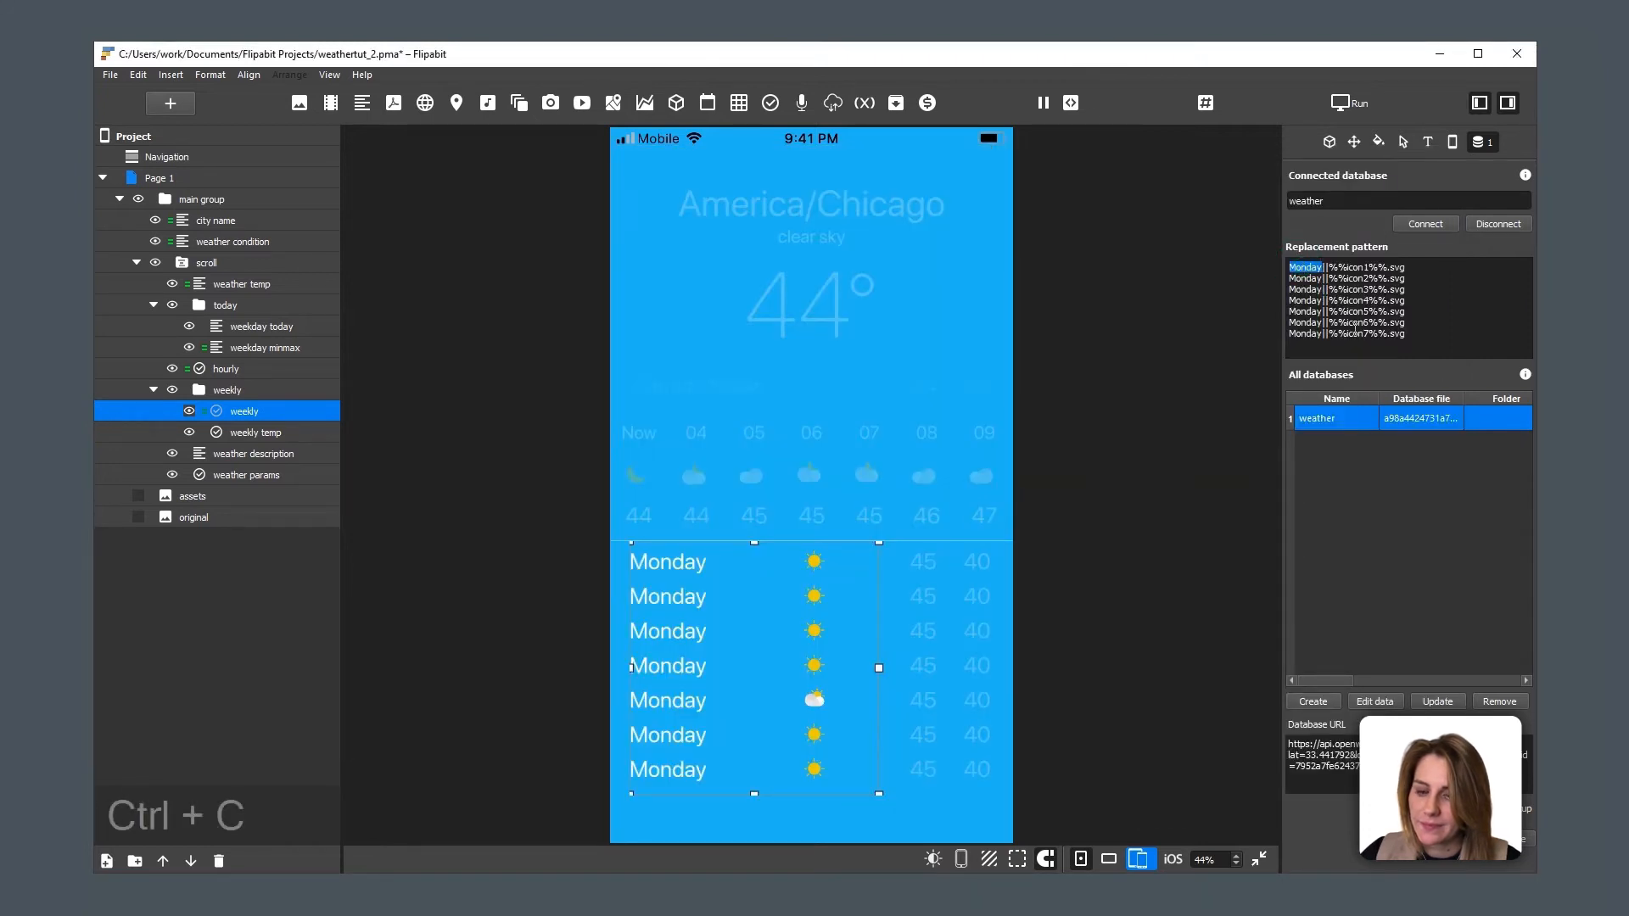
type("%%")
key("ctrl+v")
type("%%")
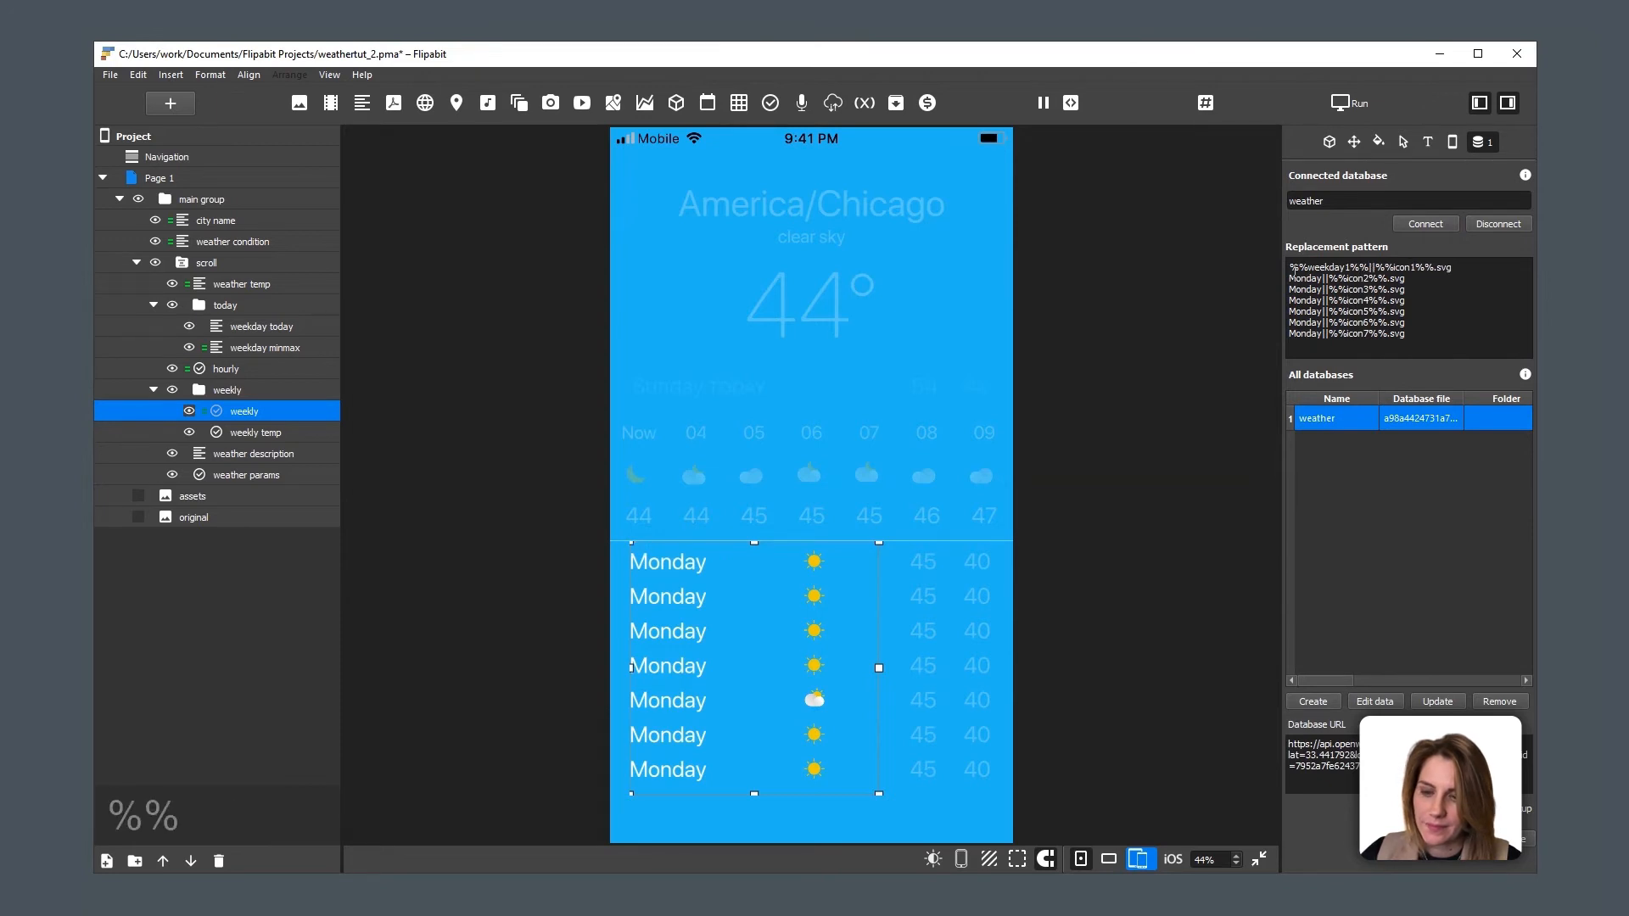
Step: Copy the %%weekday1%% placeholder over Monday in the other six lines of the weekly replacement pattern
left_click(1290, 268, "shift")
key("ctrl+c")
double_click(1304, 278)
key("ctrl+v")
double_click(1304, 289)
key("ctrl+v")
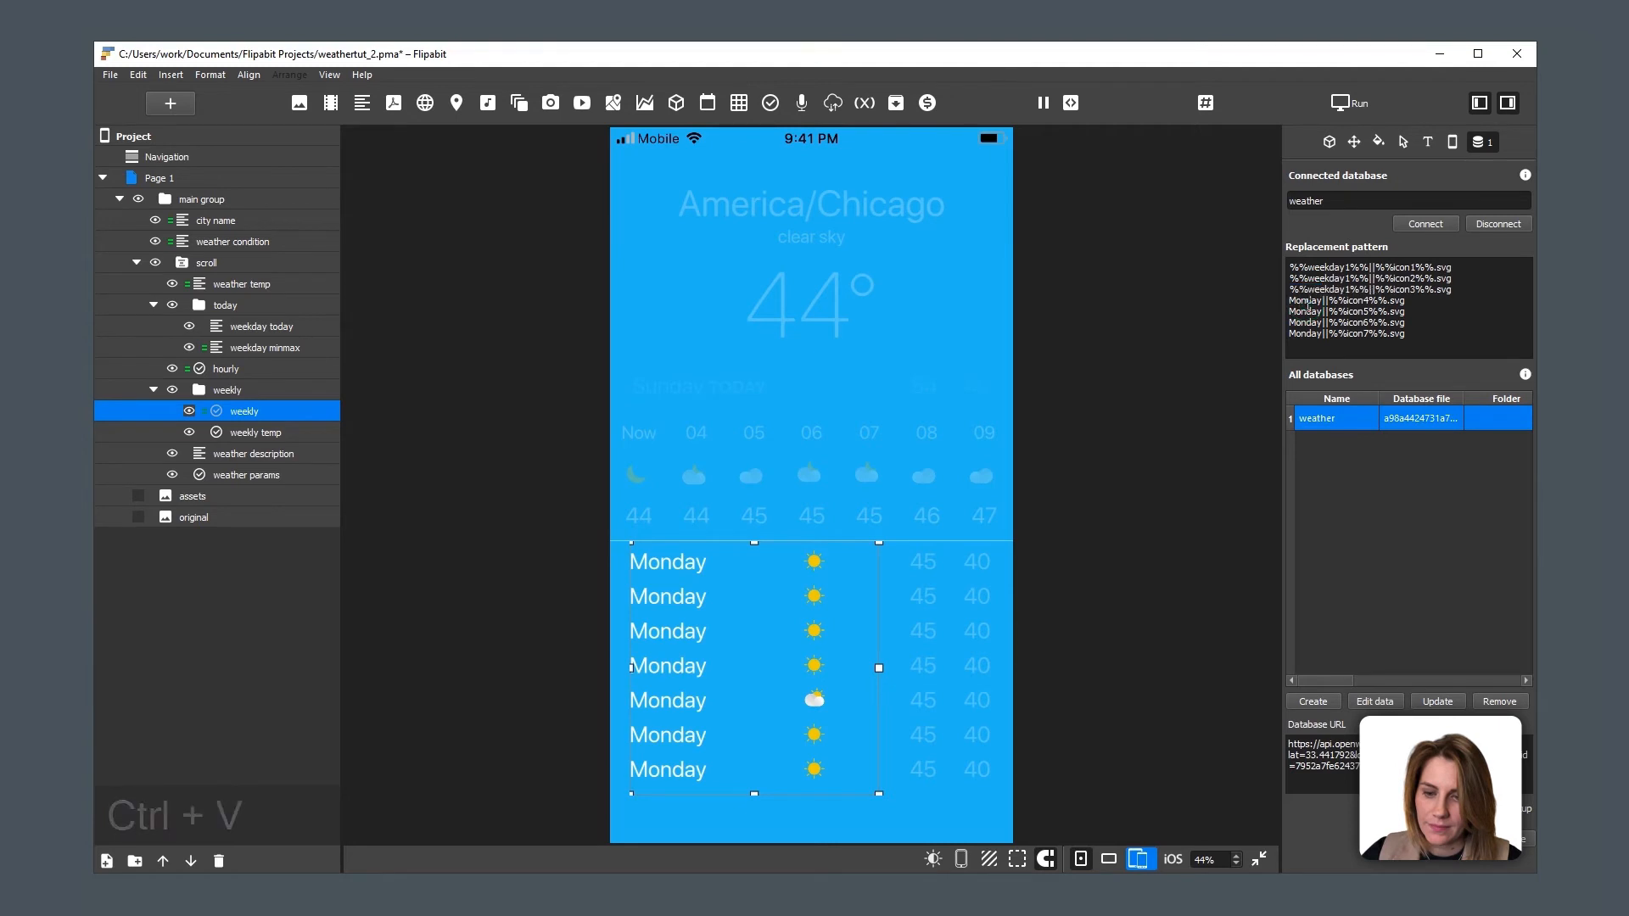
double_click(1302, 301)
key("ctrl+v")
double_click(1303, 311)
key("ctrl+v")
double_click(1303, 323)
key("ctrl+v")
double_click(1303, 334)
key("ctrl+v")
Step: Number the weekday placeholders in the second to seventh lines weekday2 through weekday7 and deselect the weekly list
type("2")
left_click_drag(1351, 278, 1345, 333)
type("3")
type("4")
type("5")
type("6")
type("7")
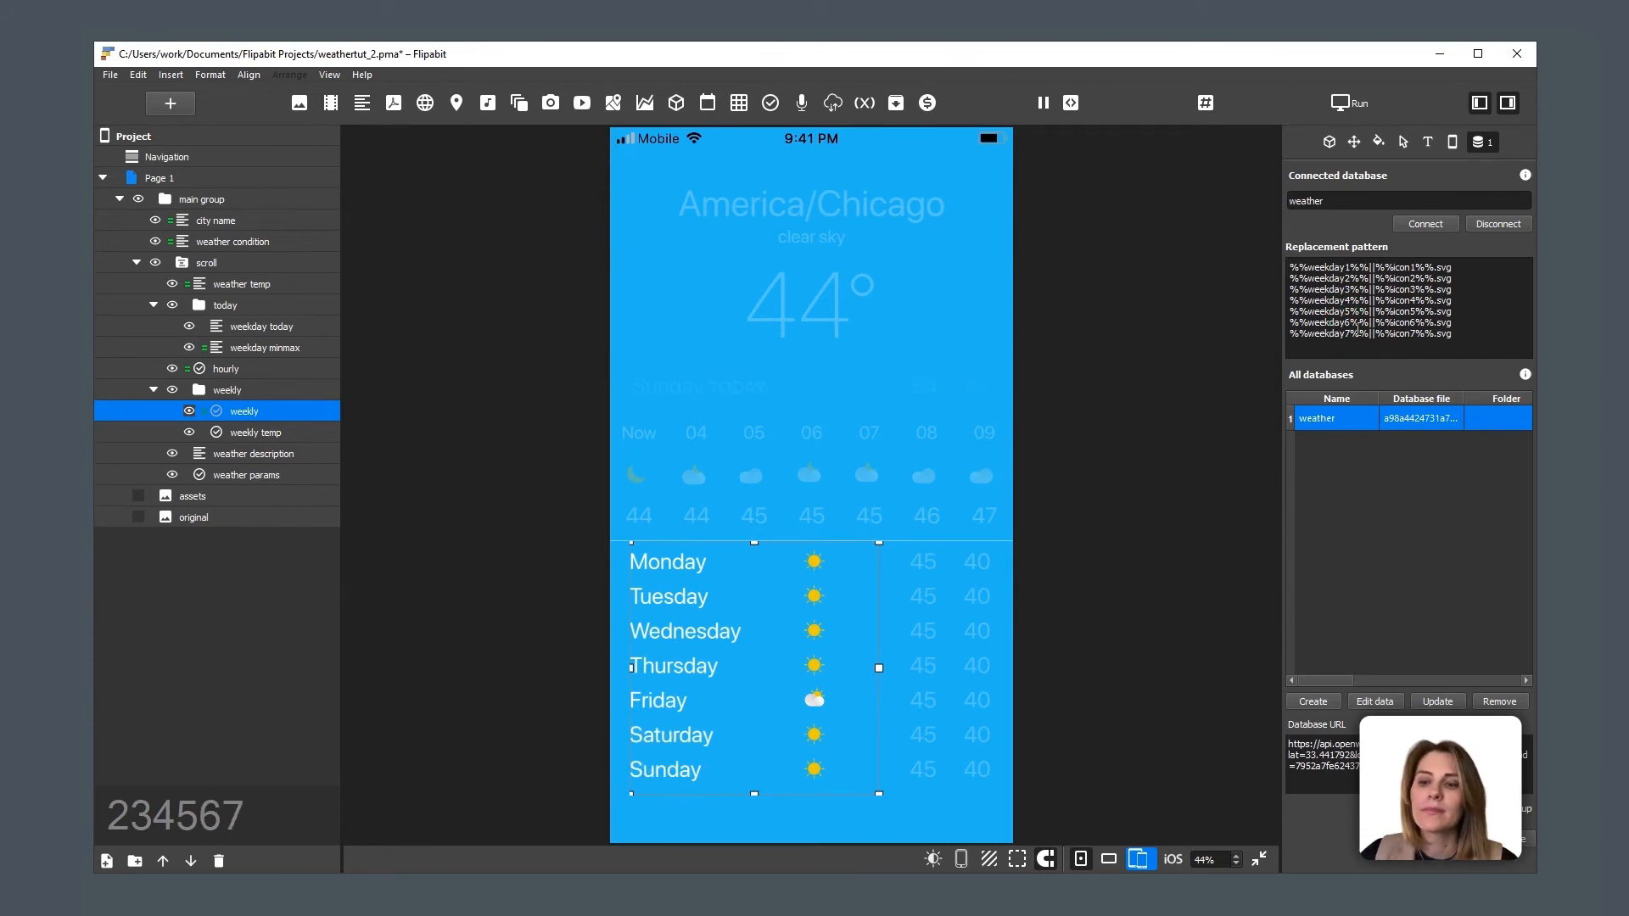
left_click(965, 618)
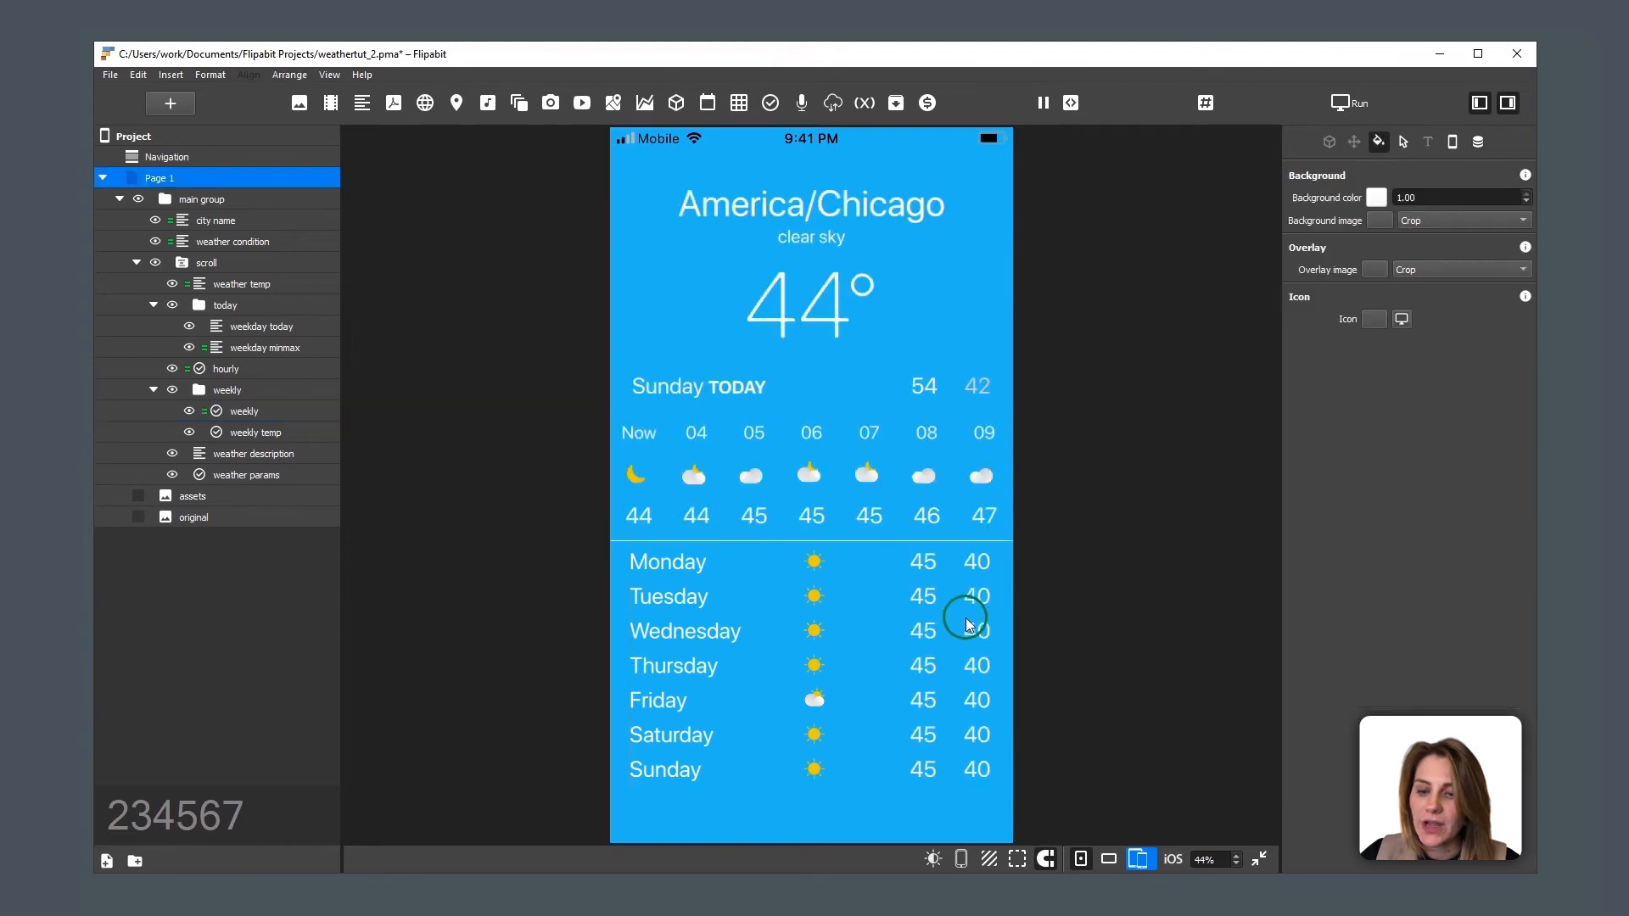
Step: Start connecting the weekly temp list to the weather database, using its content as a replacement template
left_click(253, 433)
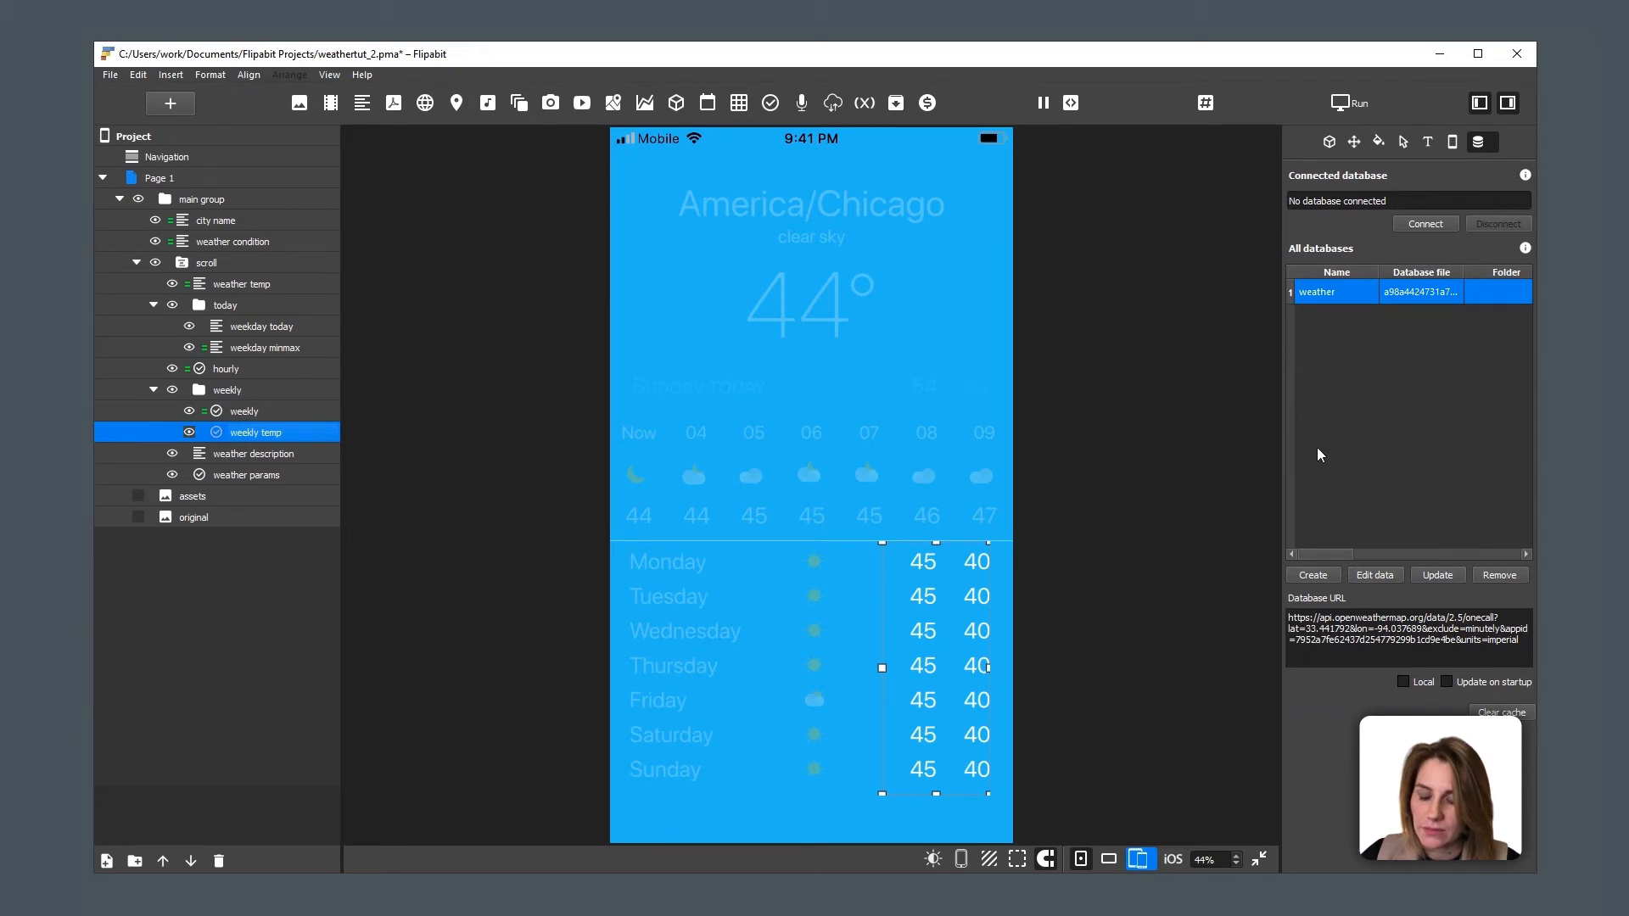
left_click(1418, 226)
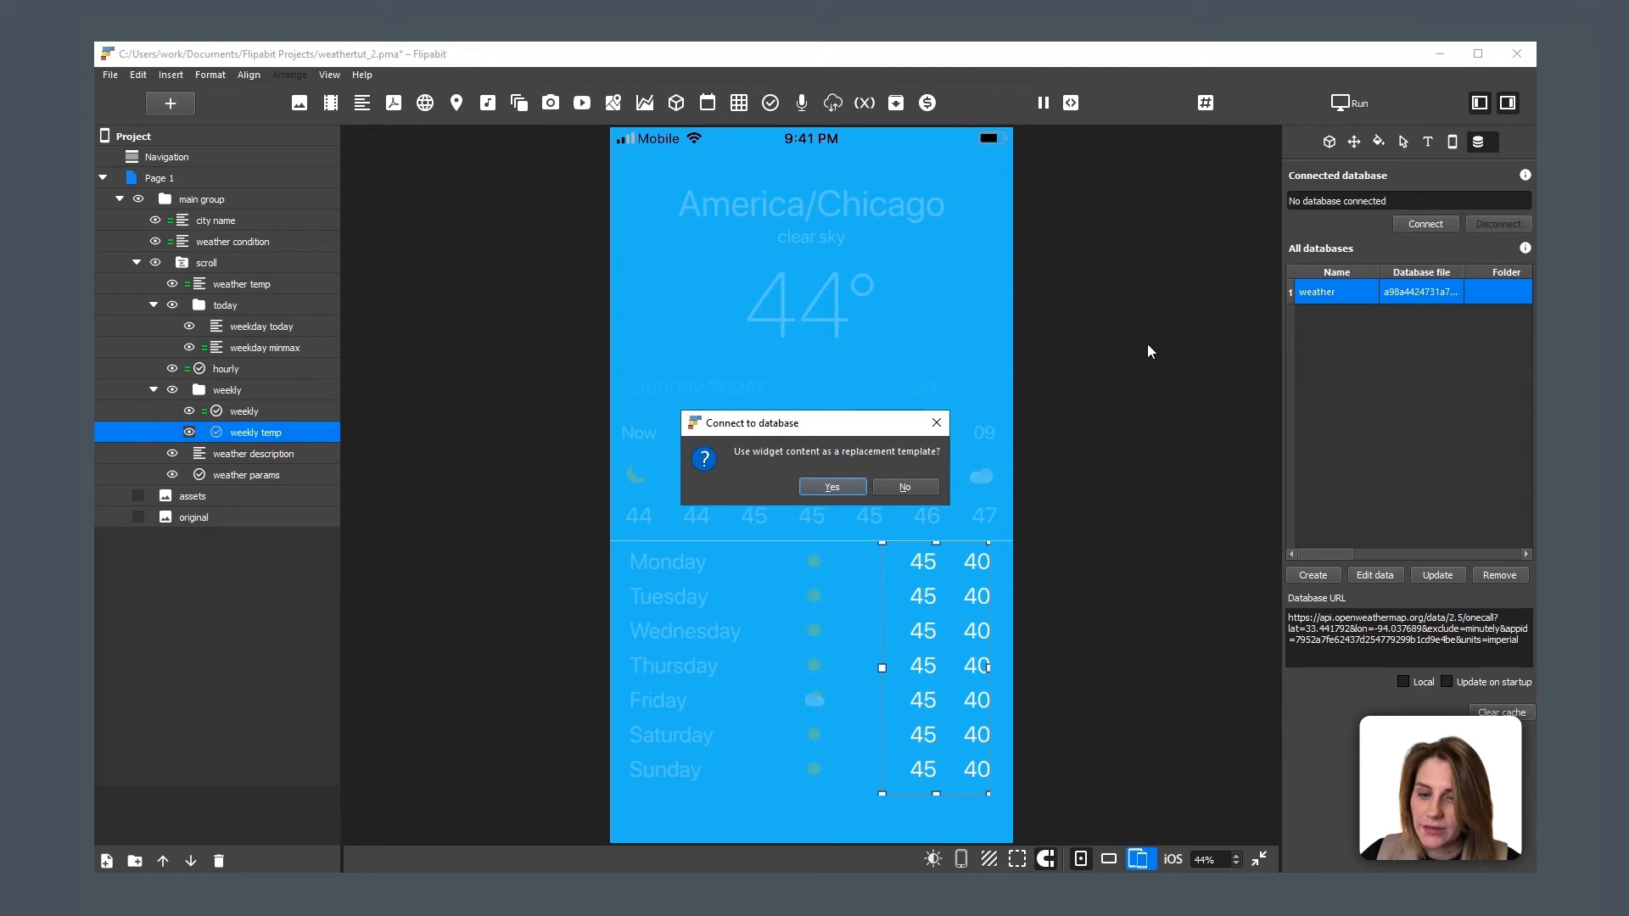
left_click(831, 487)
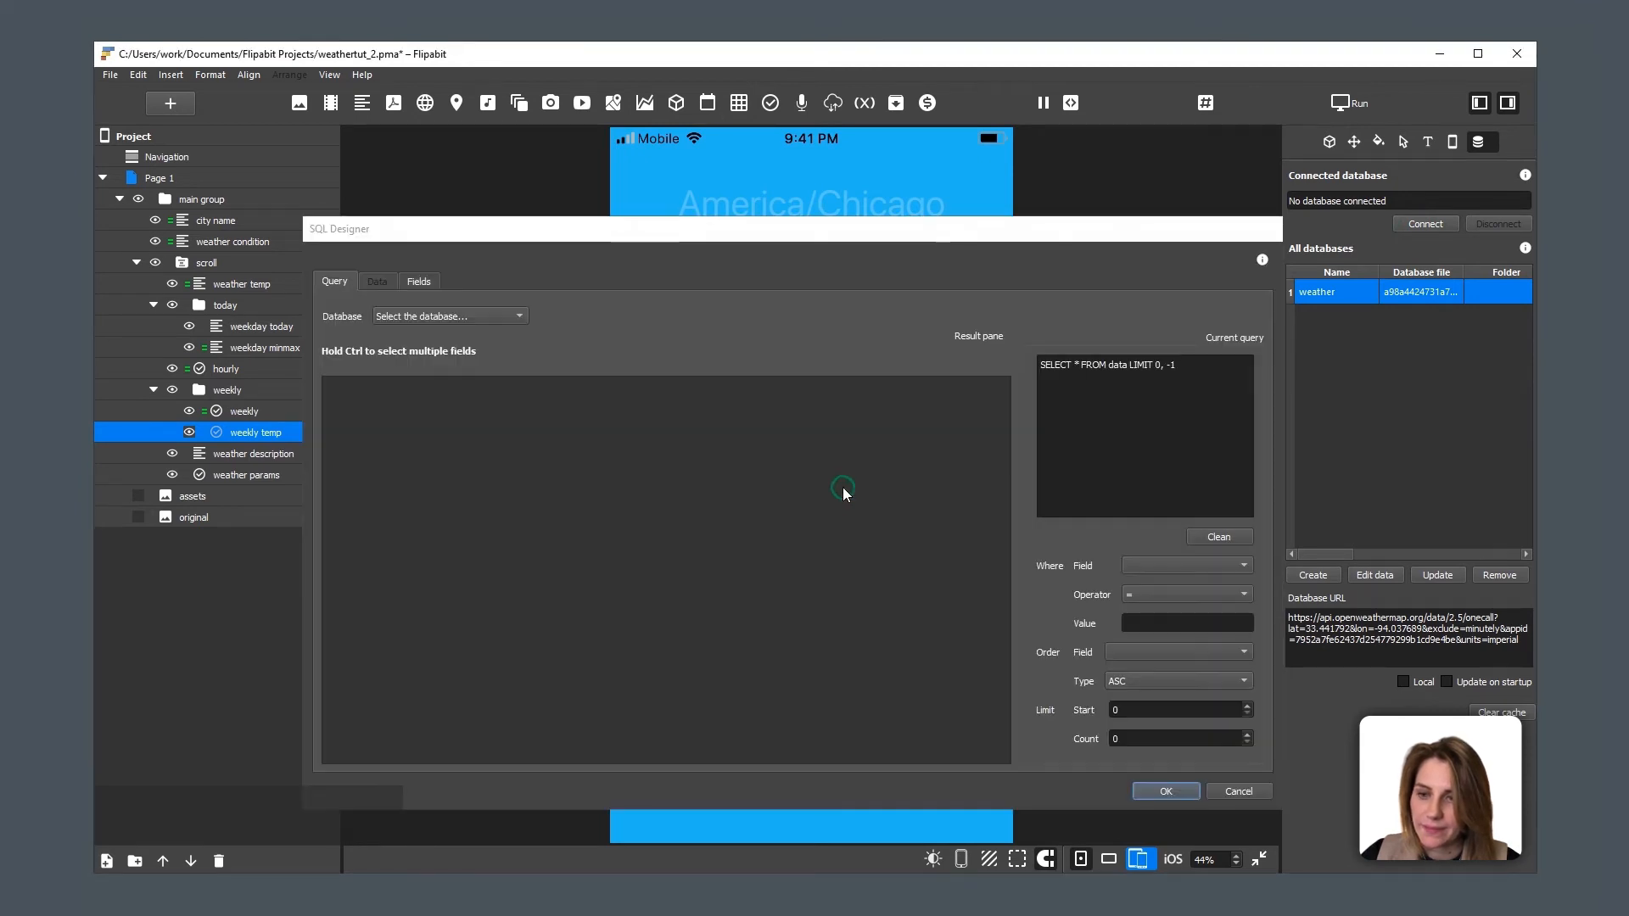
left_click(457, 314)
left_click(453, 337)
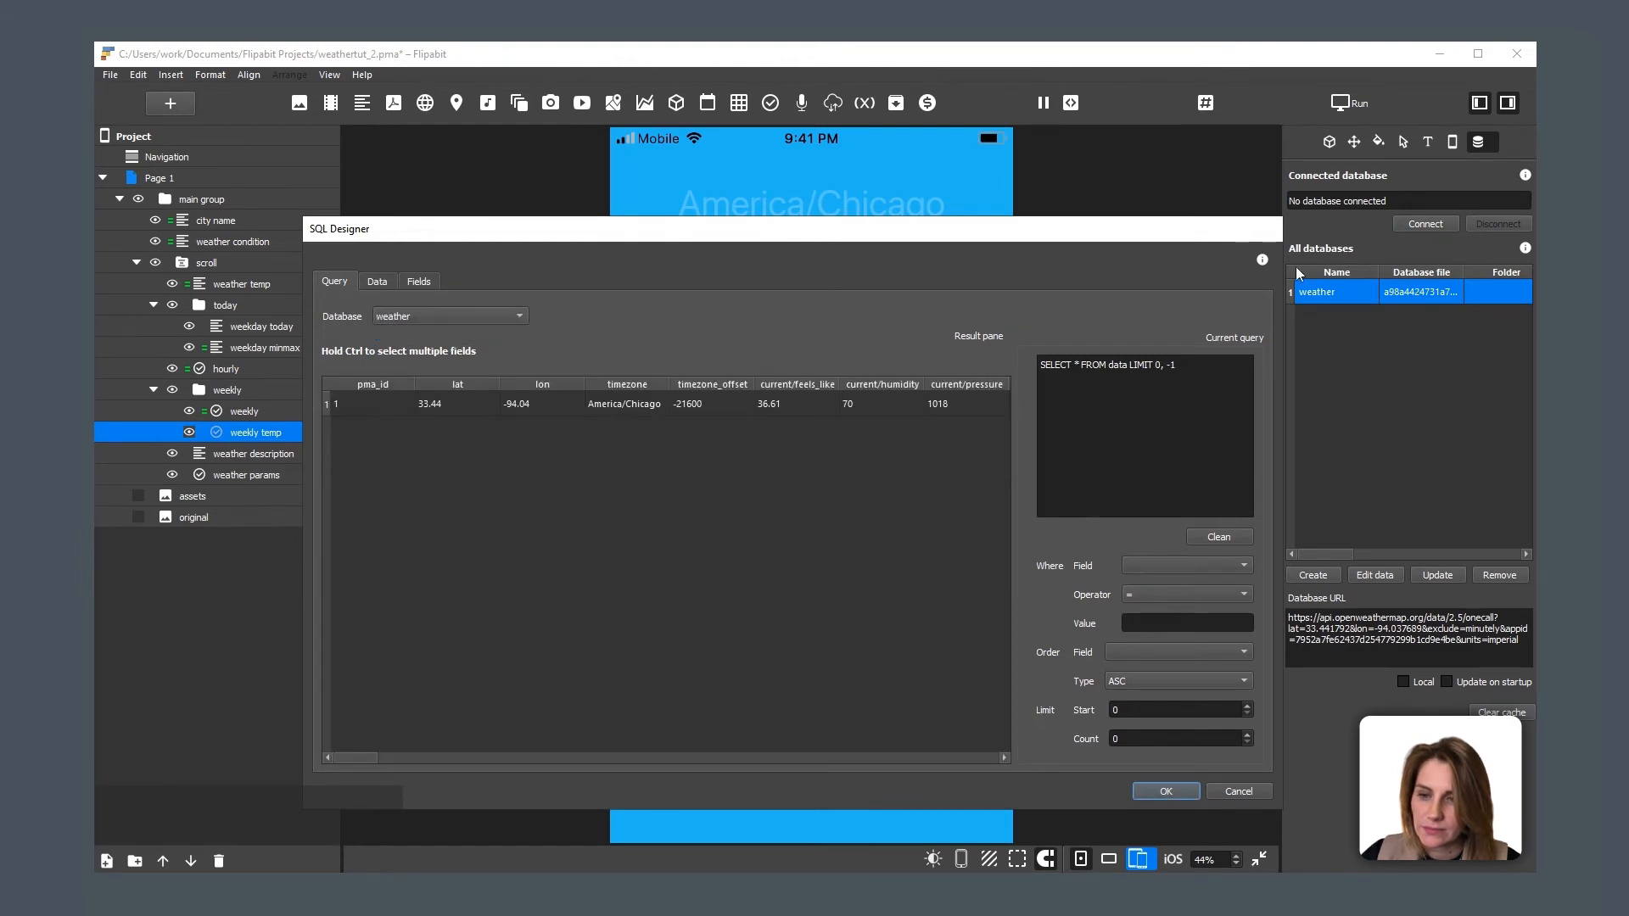
Step: Open weekly temp.sql.txt from the database folder in Notepad++ and copy its entire query
key("alt+Tab")
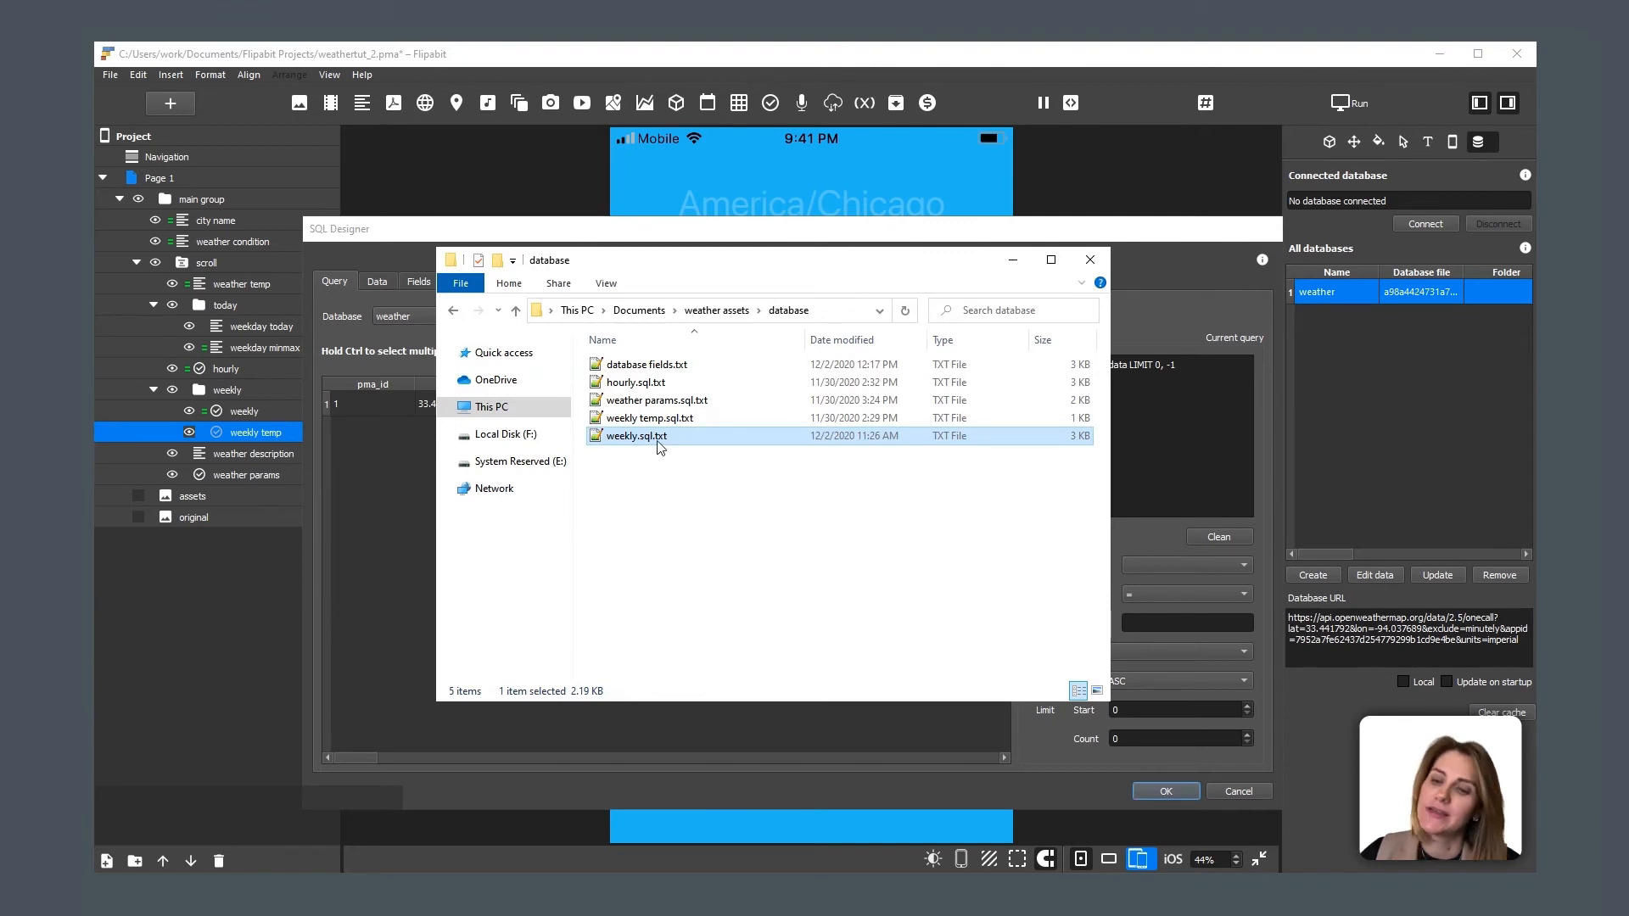
double_click(646, 418)
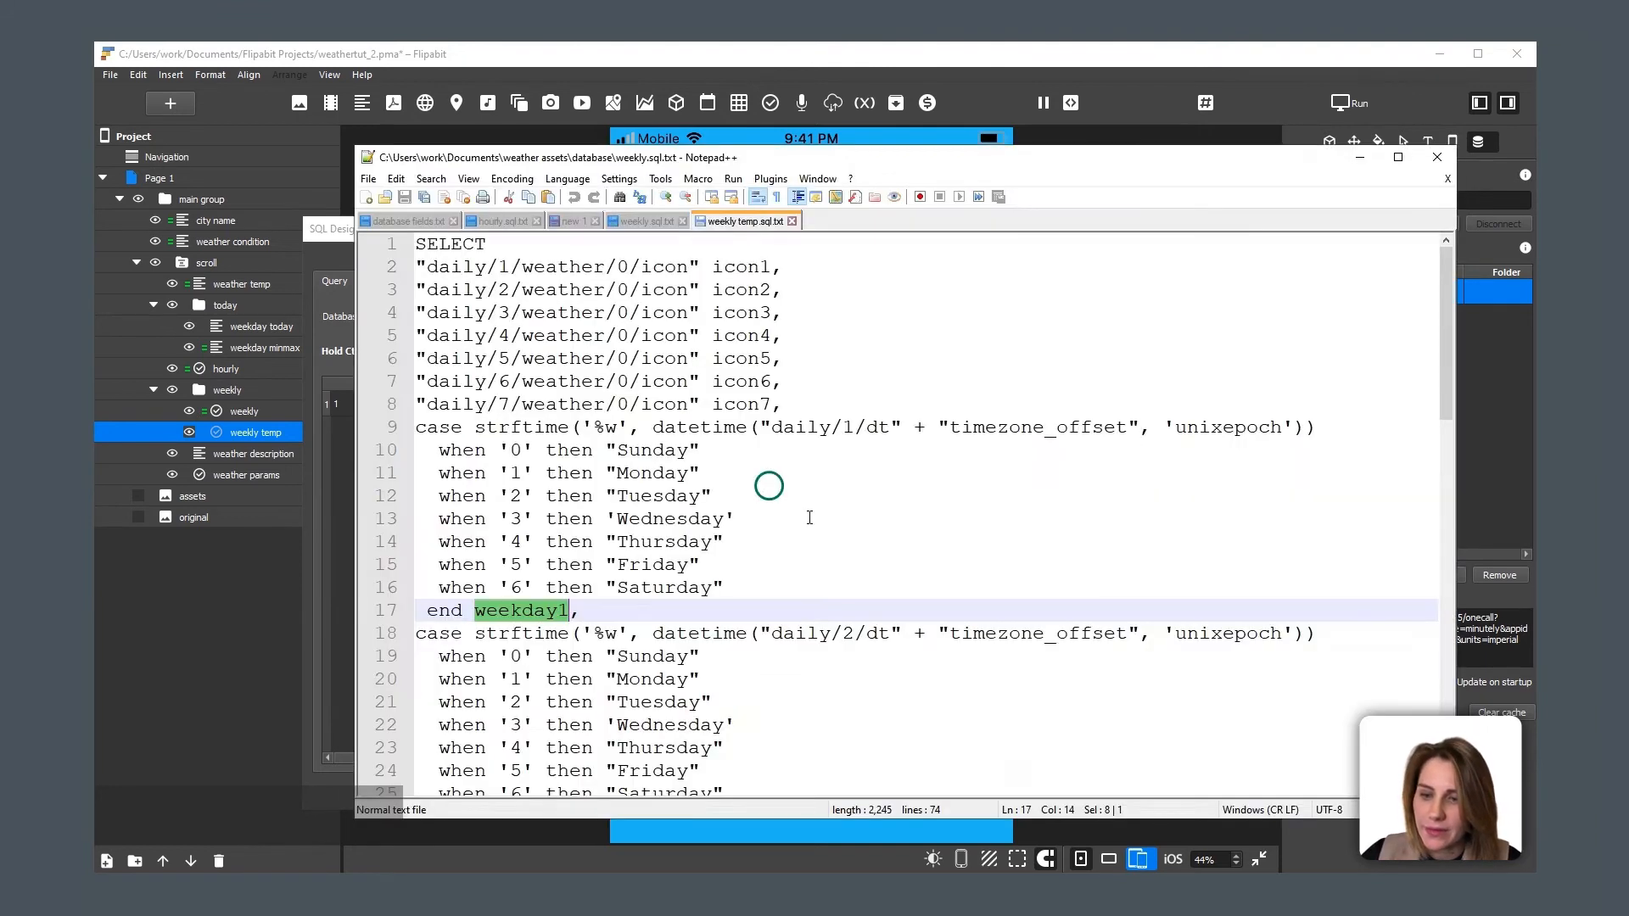
left_click(905, 522)
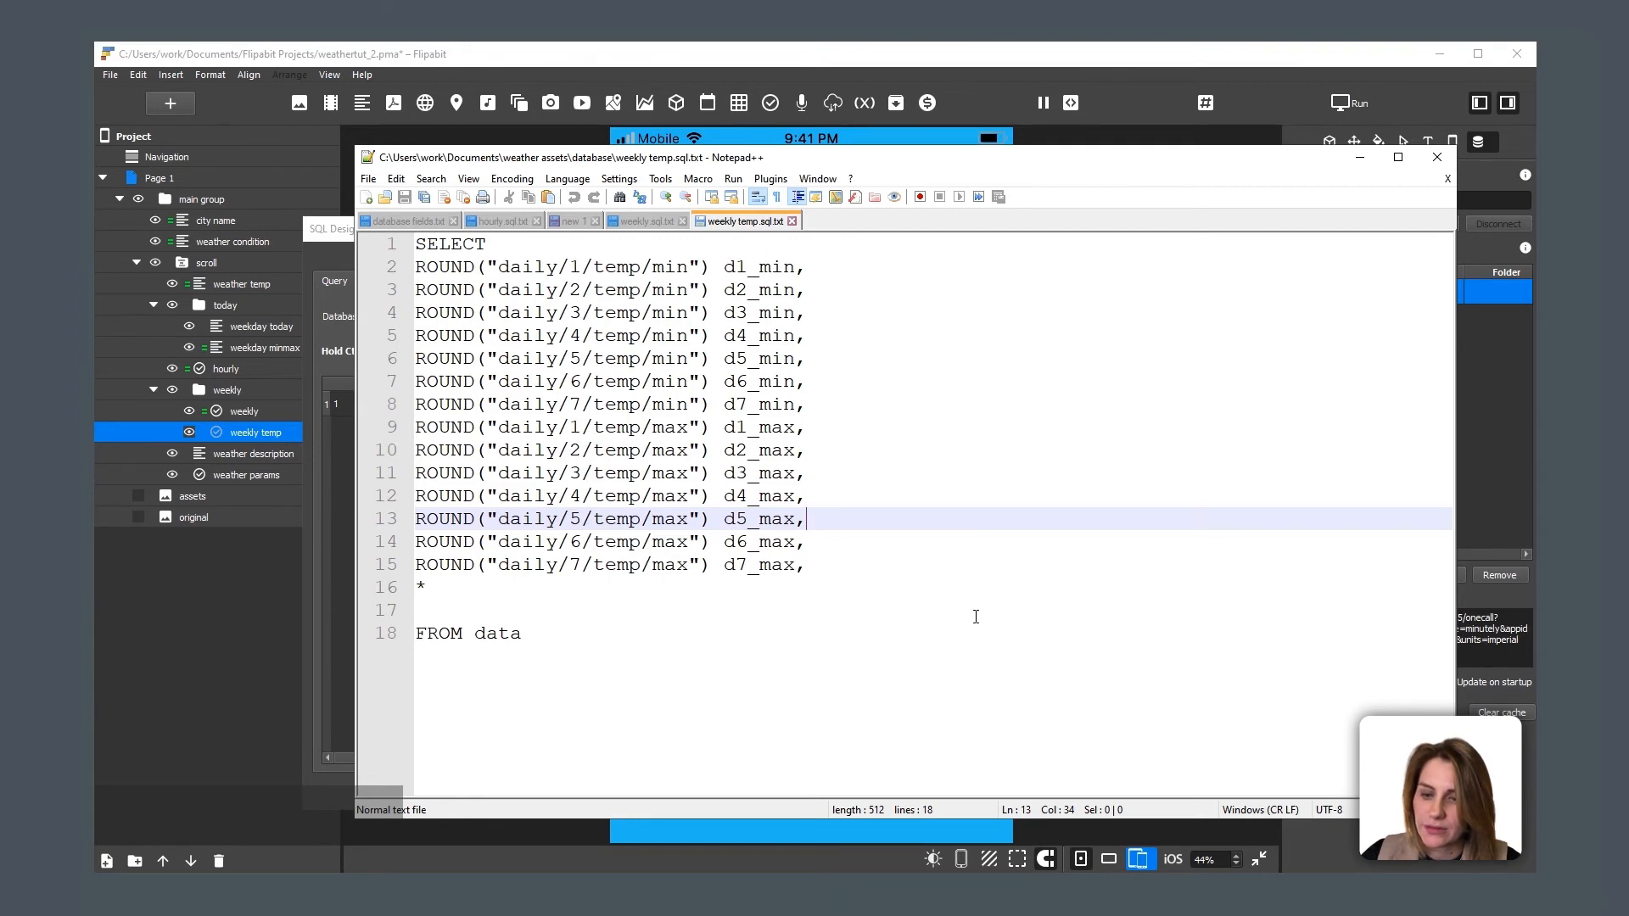
key("ctrl+a")
key("ctrl+c")
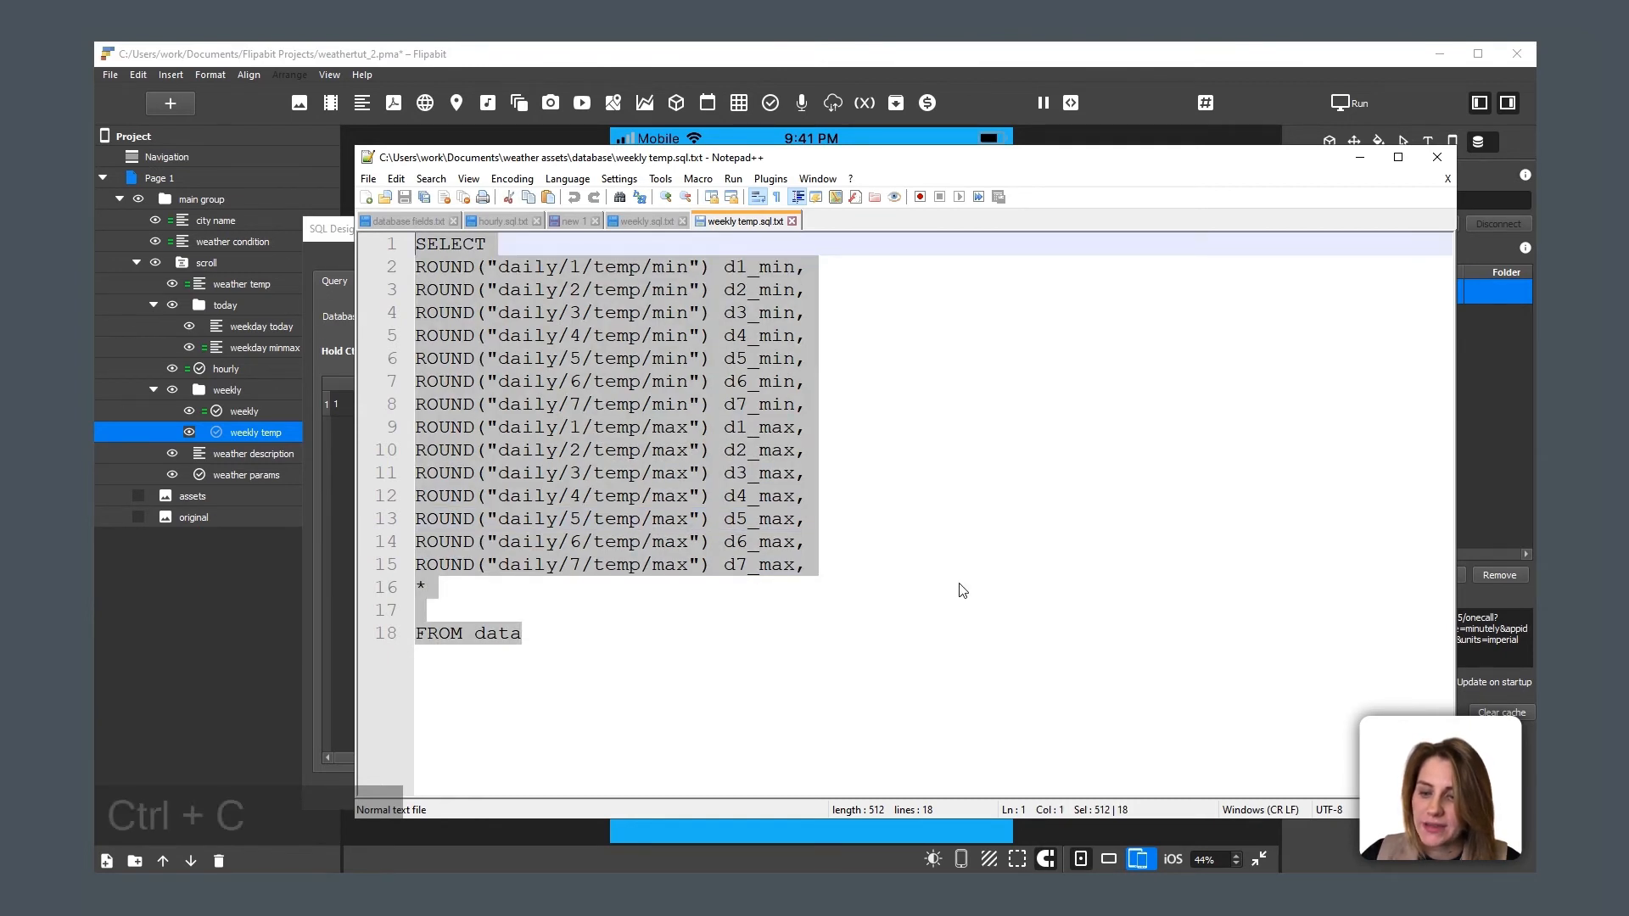
Step: Replace the default query in Flipabit's SQL Designer with the copied one and connect the list to the d1_min field
left_click(331, 235)
key("ctrl+a")
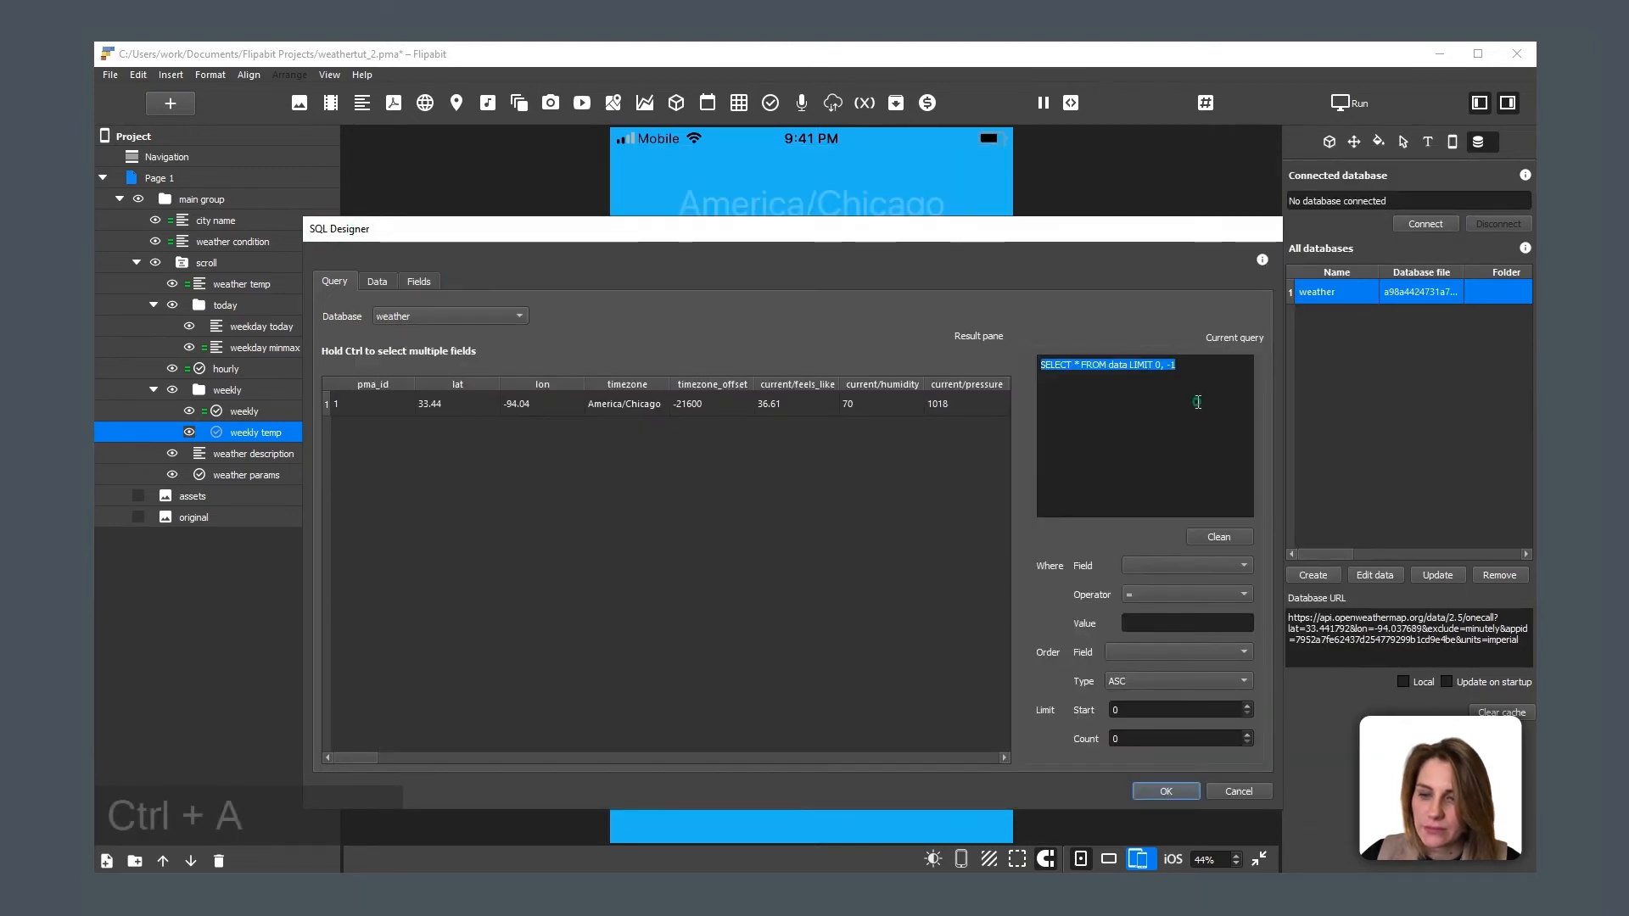
key("ctrl+v")
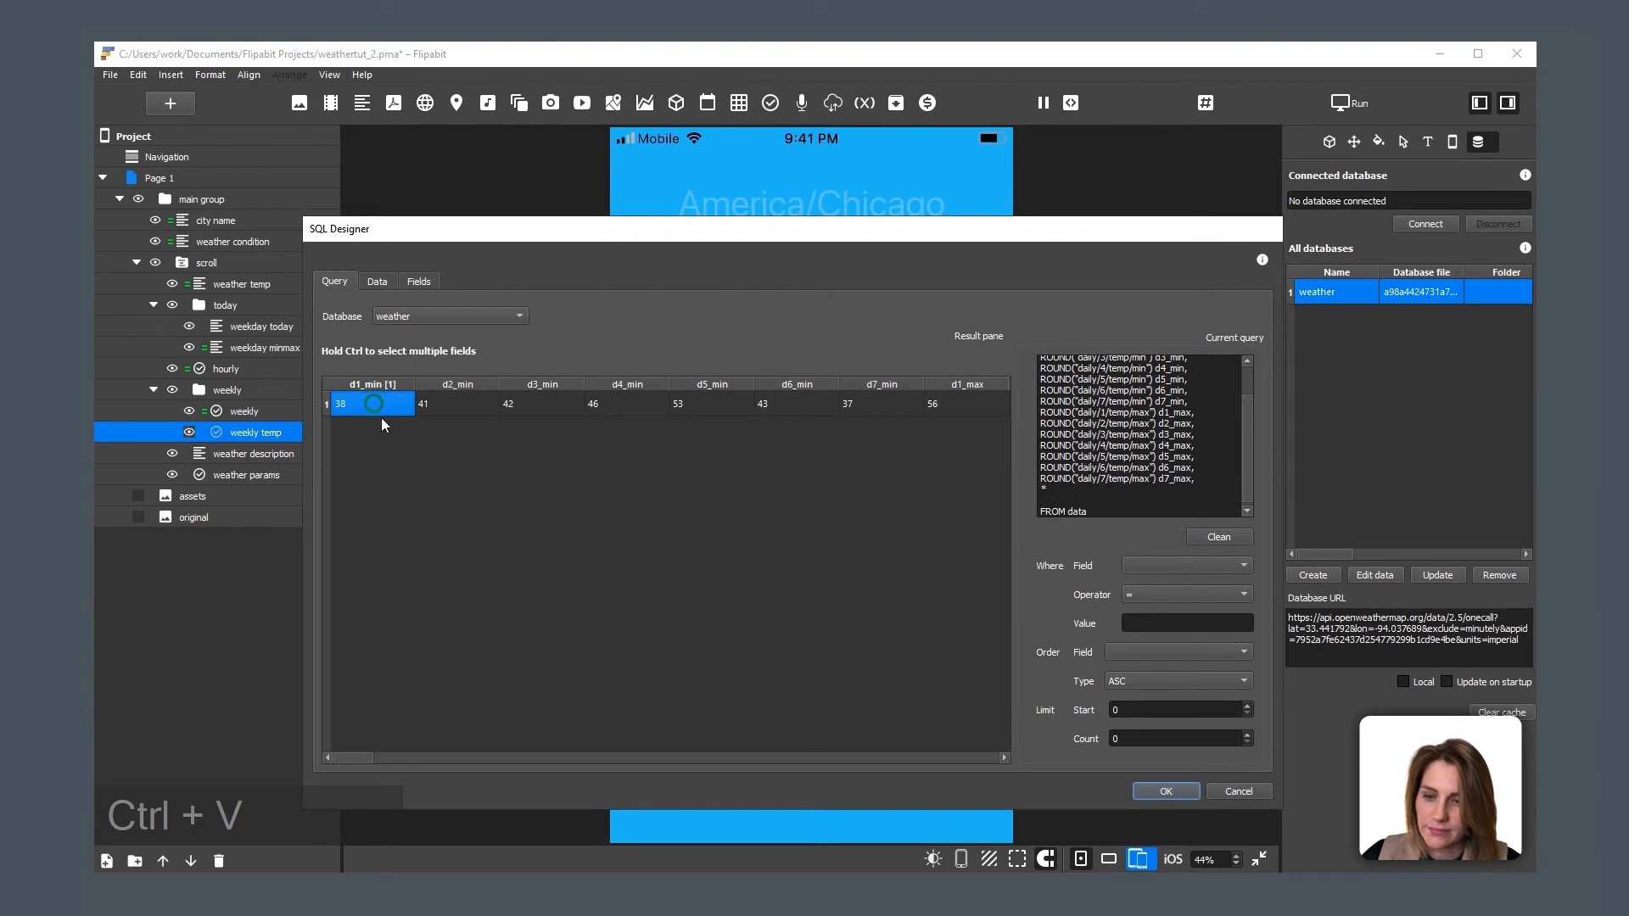
left_click(1165, 791)
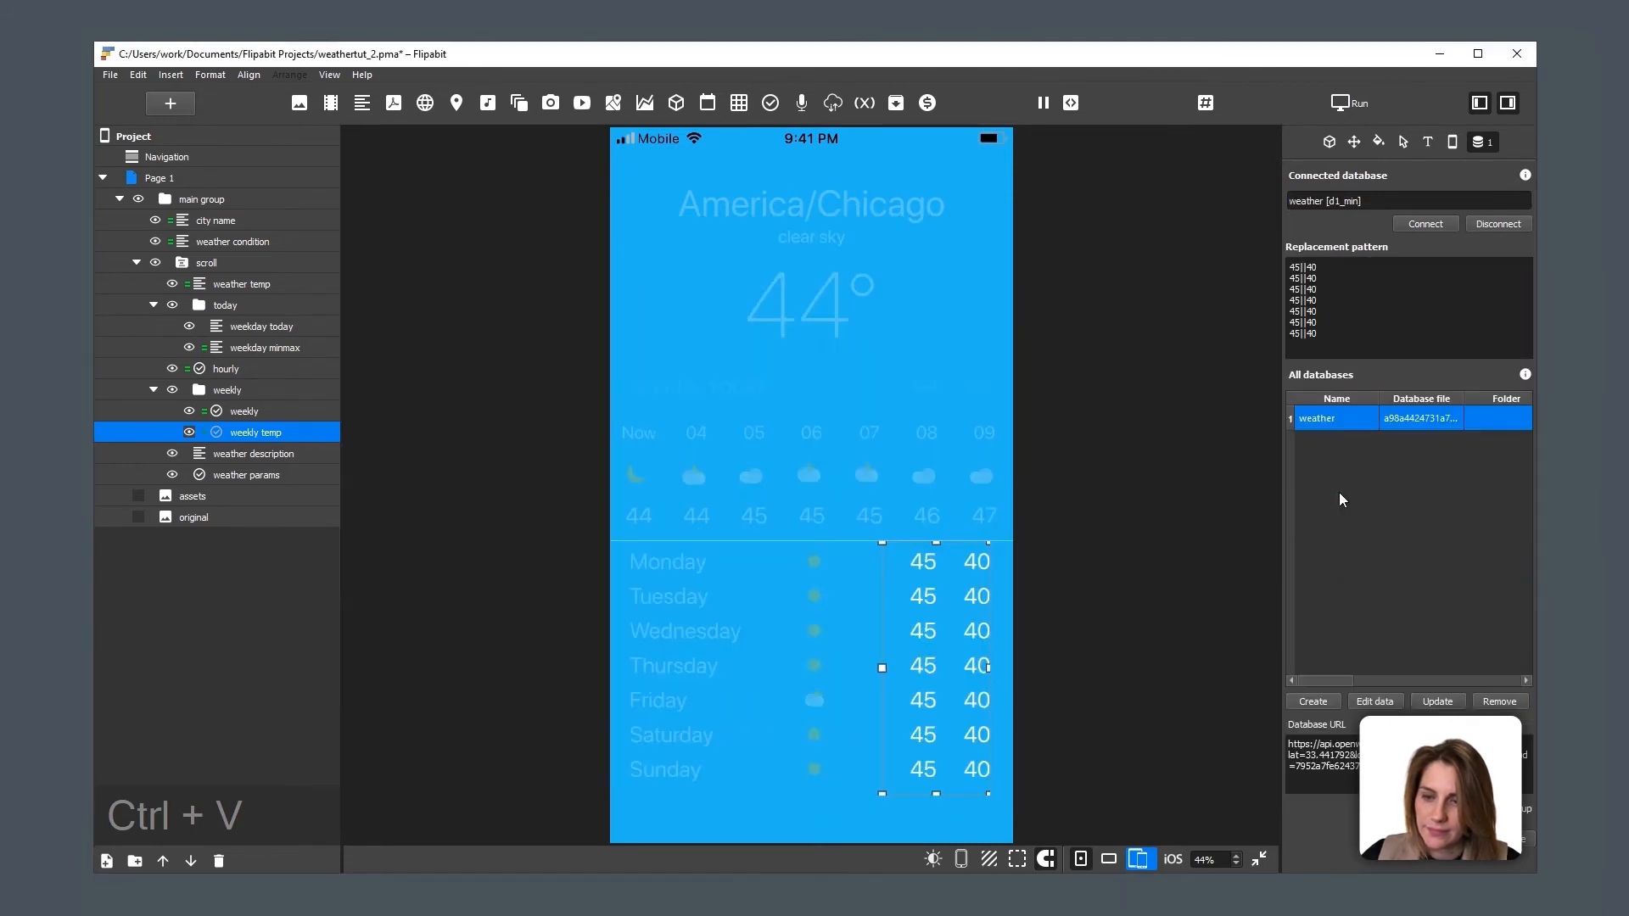
Step: Replace 40 in the first line of the weekly temp pattern with %%d1_min%%, copying the field name from the connected database entry
left_click(1294, 266)
double_click(1293, 266)
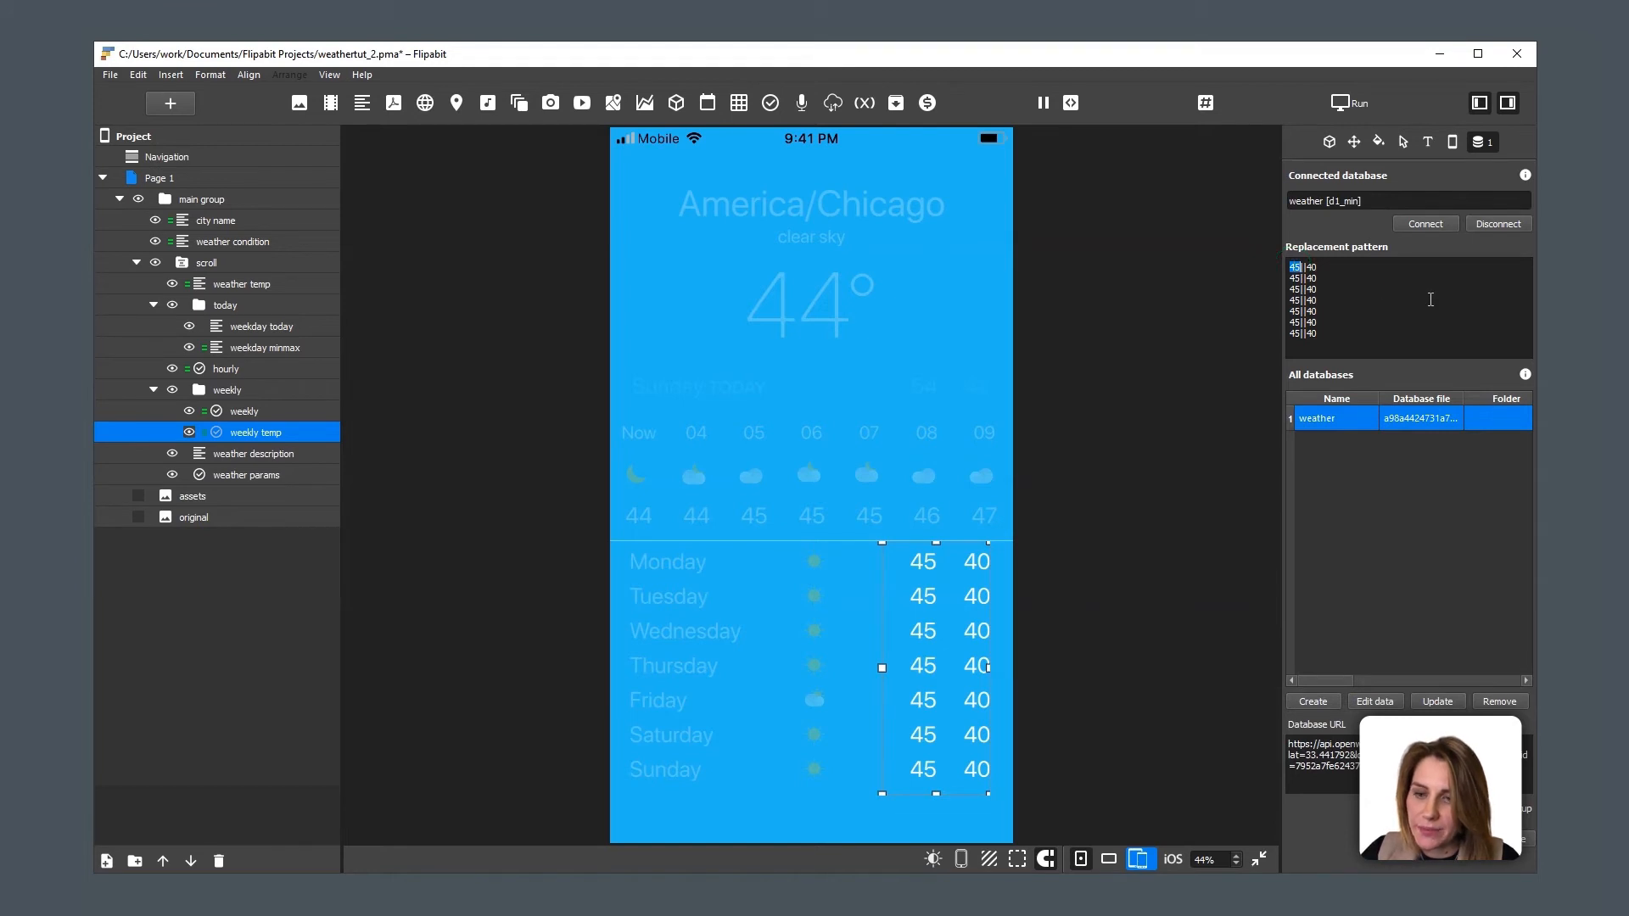
double_click(1344, 201)
key("ctrl+c")
double_click(1311, 266)
type("%%")
key("ctrl+v")
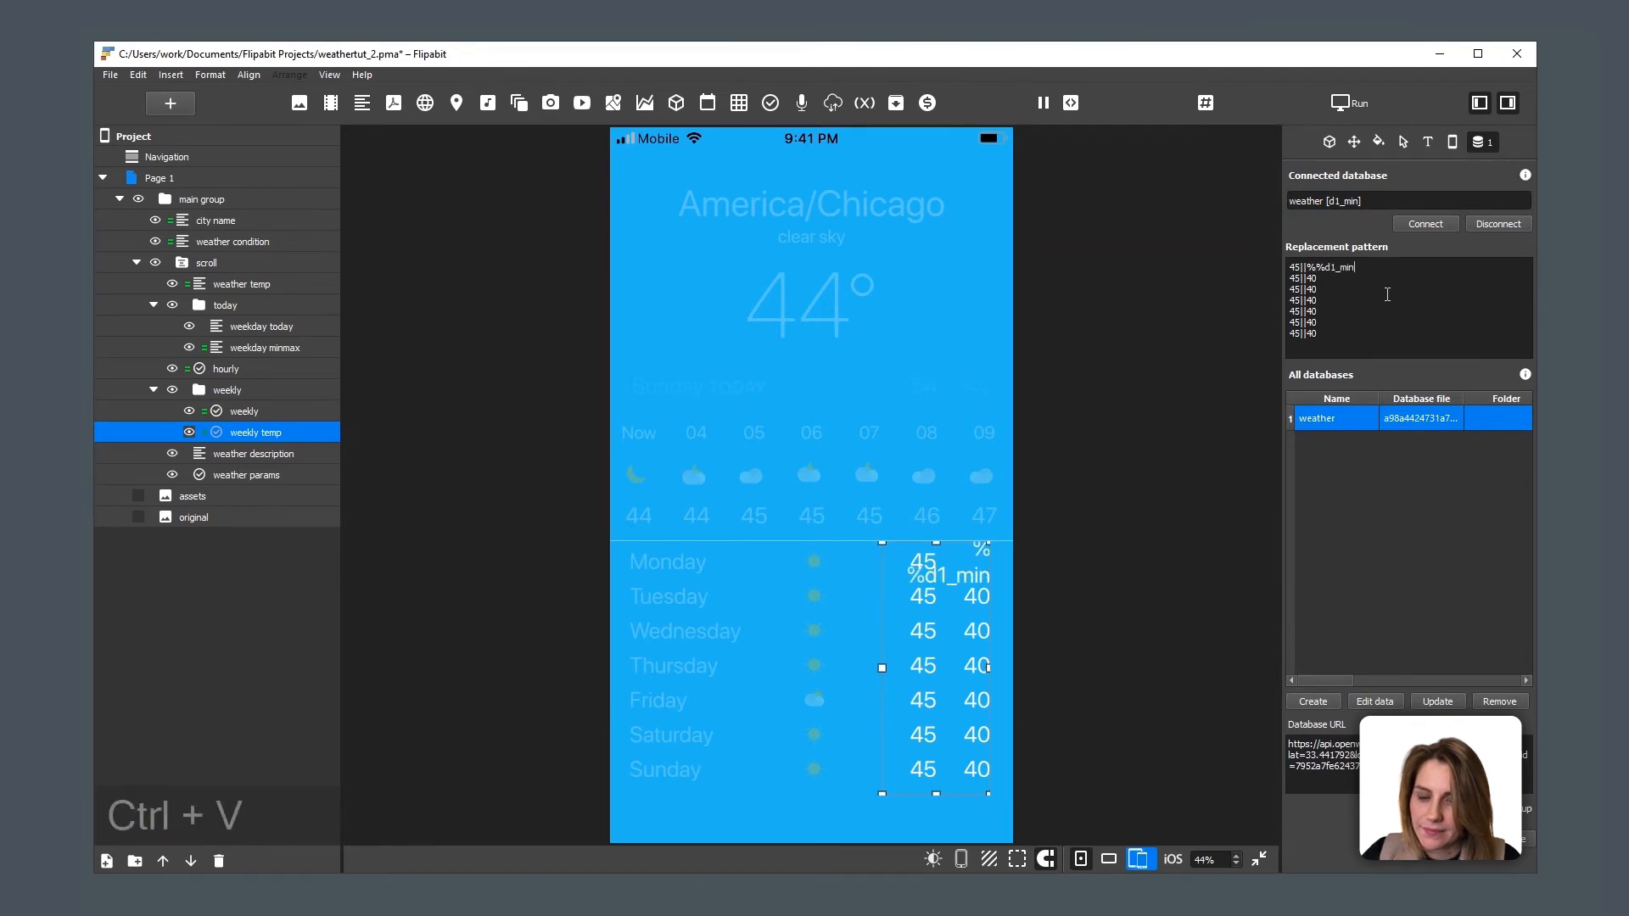
type("%%")
Step: Copy the %%d1_min%% placeholder over 40 in the other six lines of the weekly temp replacement pattern
triple_click(1311, 266)
key("ctrl+c")
left_click(1313, 277)
double_click(1314, 277)
key("ctrl+v")
double_click(1313, 289)
key("ctrl+v")
double_click(1313, 300)
key("ctrl+v")
double_click(1312, 312)
key("ctrl+v")
double_click(1313, 323)
key("ctrl+v")
double_click(1313, 333)
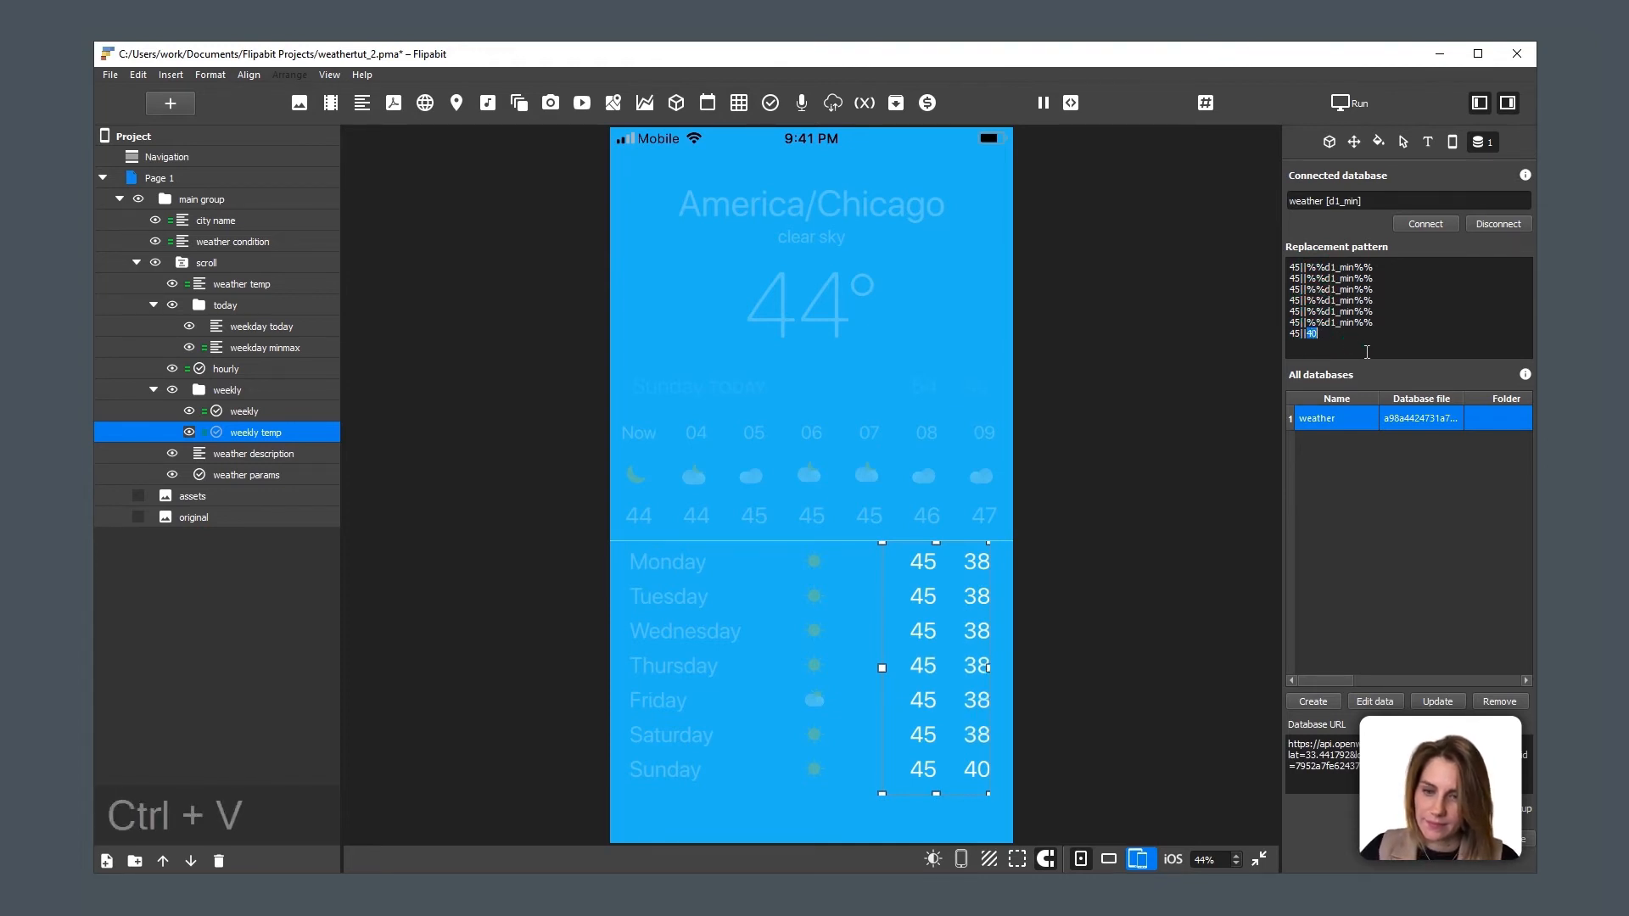
key("ctrl+v")
Step: Number the minimum temperature placeholders in the second to seventh lines d2_min through d7_min
left_click(1334, 278)
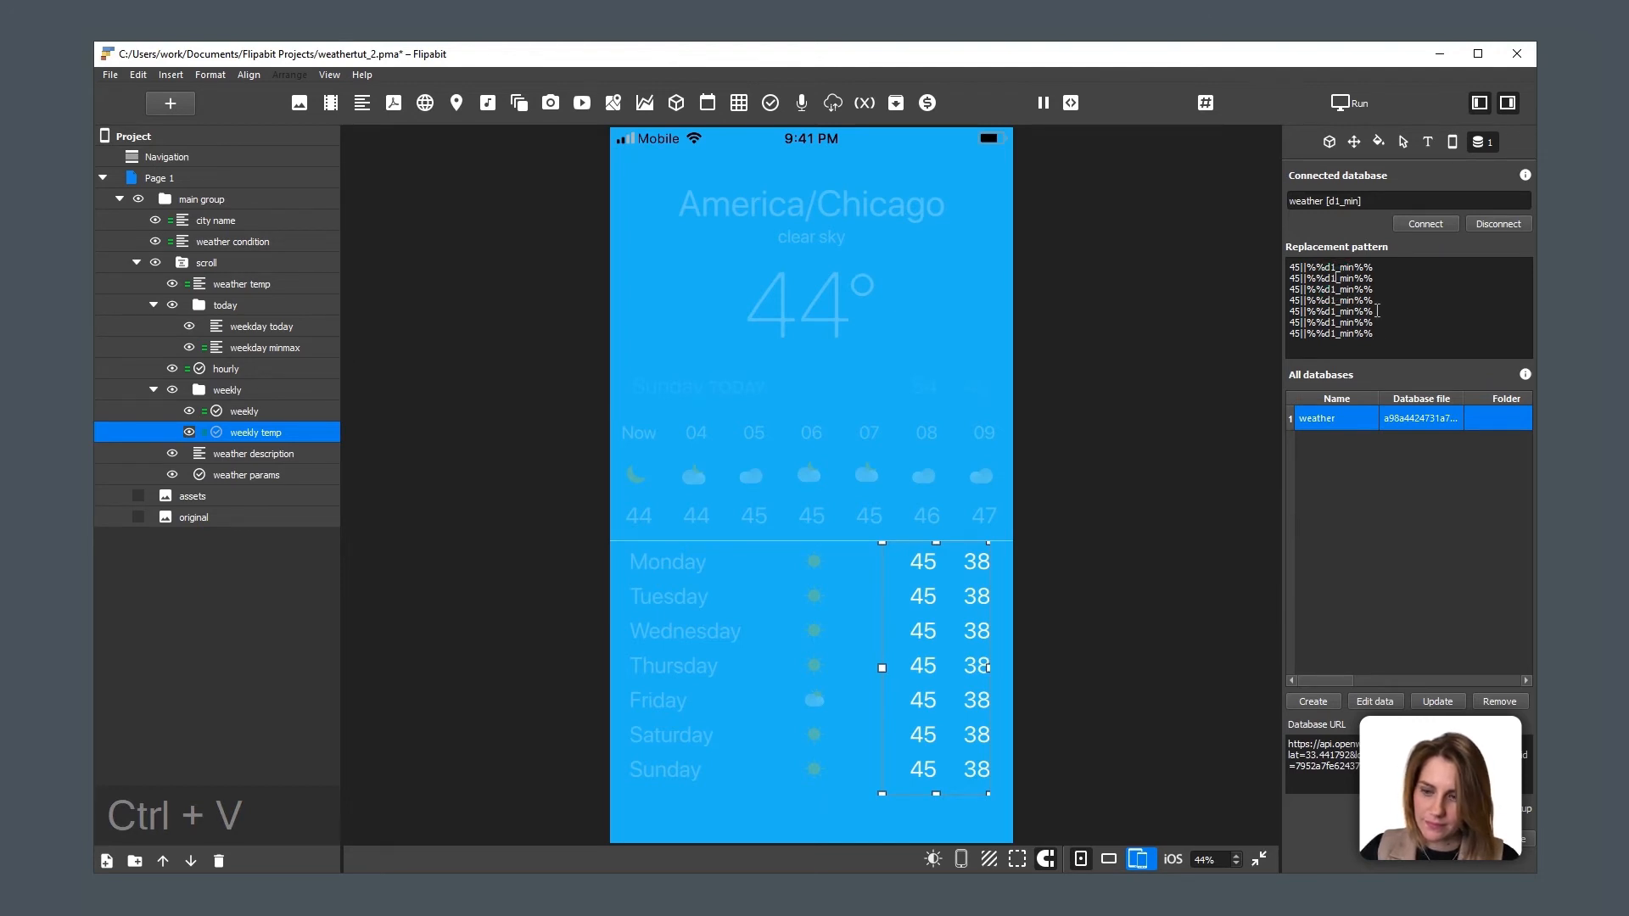
key("Delete")
type("2")
key("Down")
key("Left")
key("Delete")
type("3")
key("Down")
key("Left")
key("Delete")
type("4")
key("Down")
key("Left")
key("Delete")
type("5")
key("Down")
key("Left")
key("Delete")
type("6")
key("Down")
key("Left")
key("7")
key("Delete")
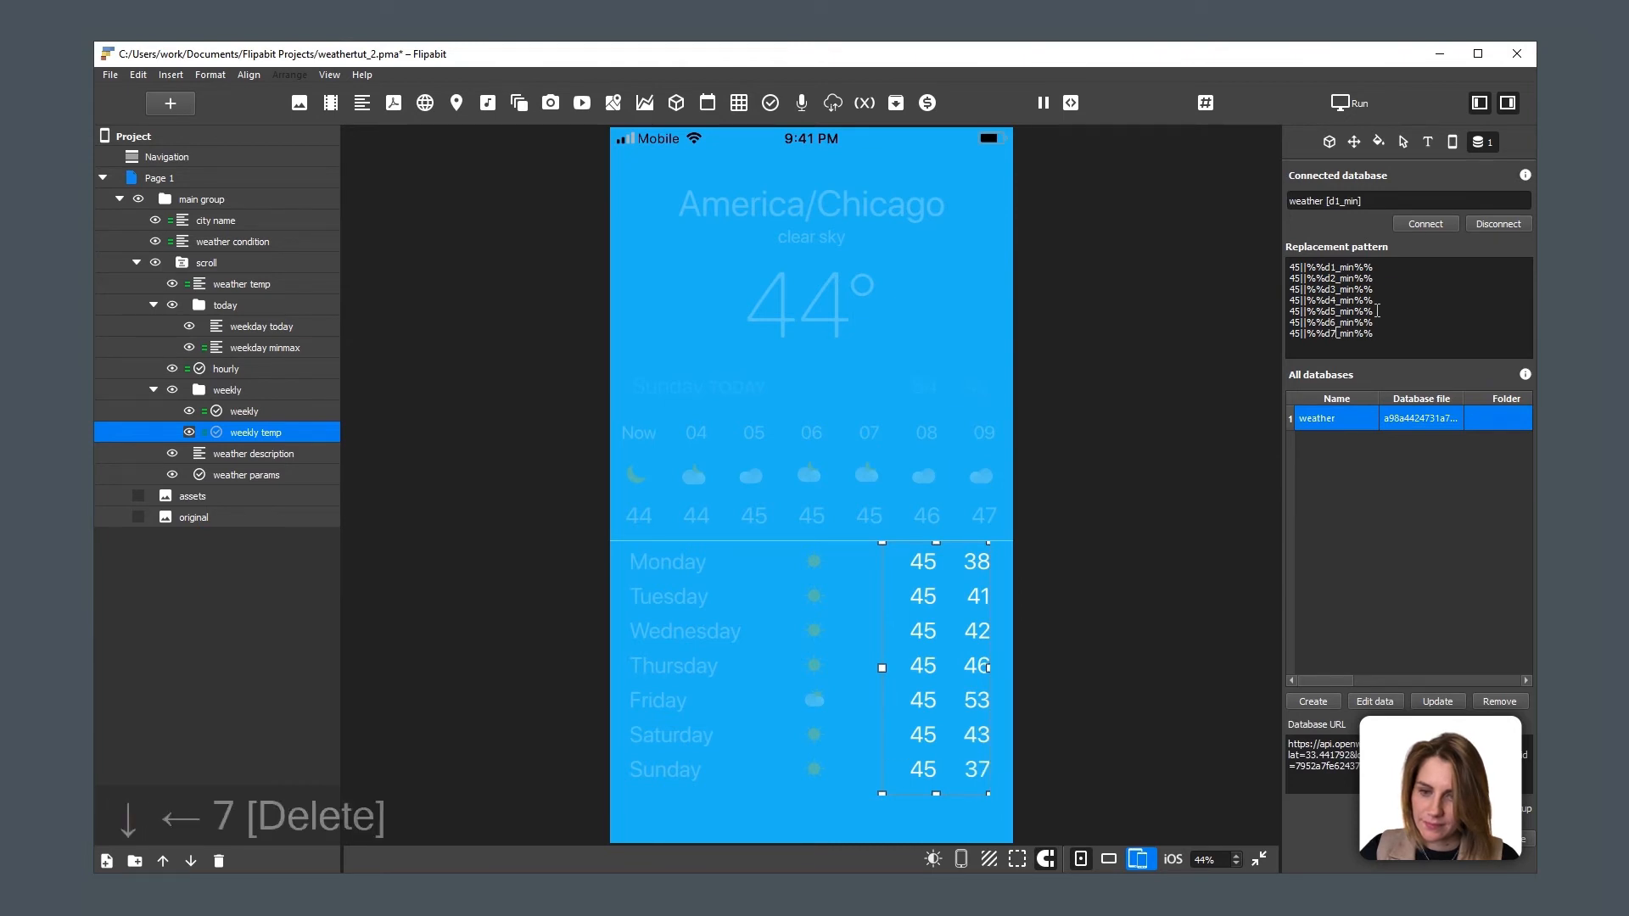
Step: Copy the %%d1_min%% placeholder over 45 in all seven lines of the weekly temp replacement pattern
left_click_drag(1308, 267, 1403, 268)
key("ctrl+c")
double_click(1294, 268)
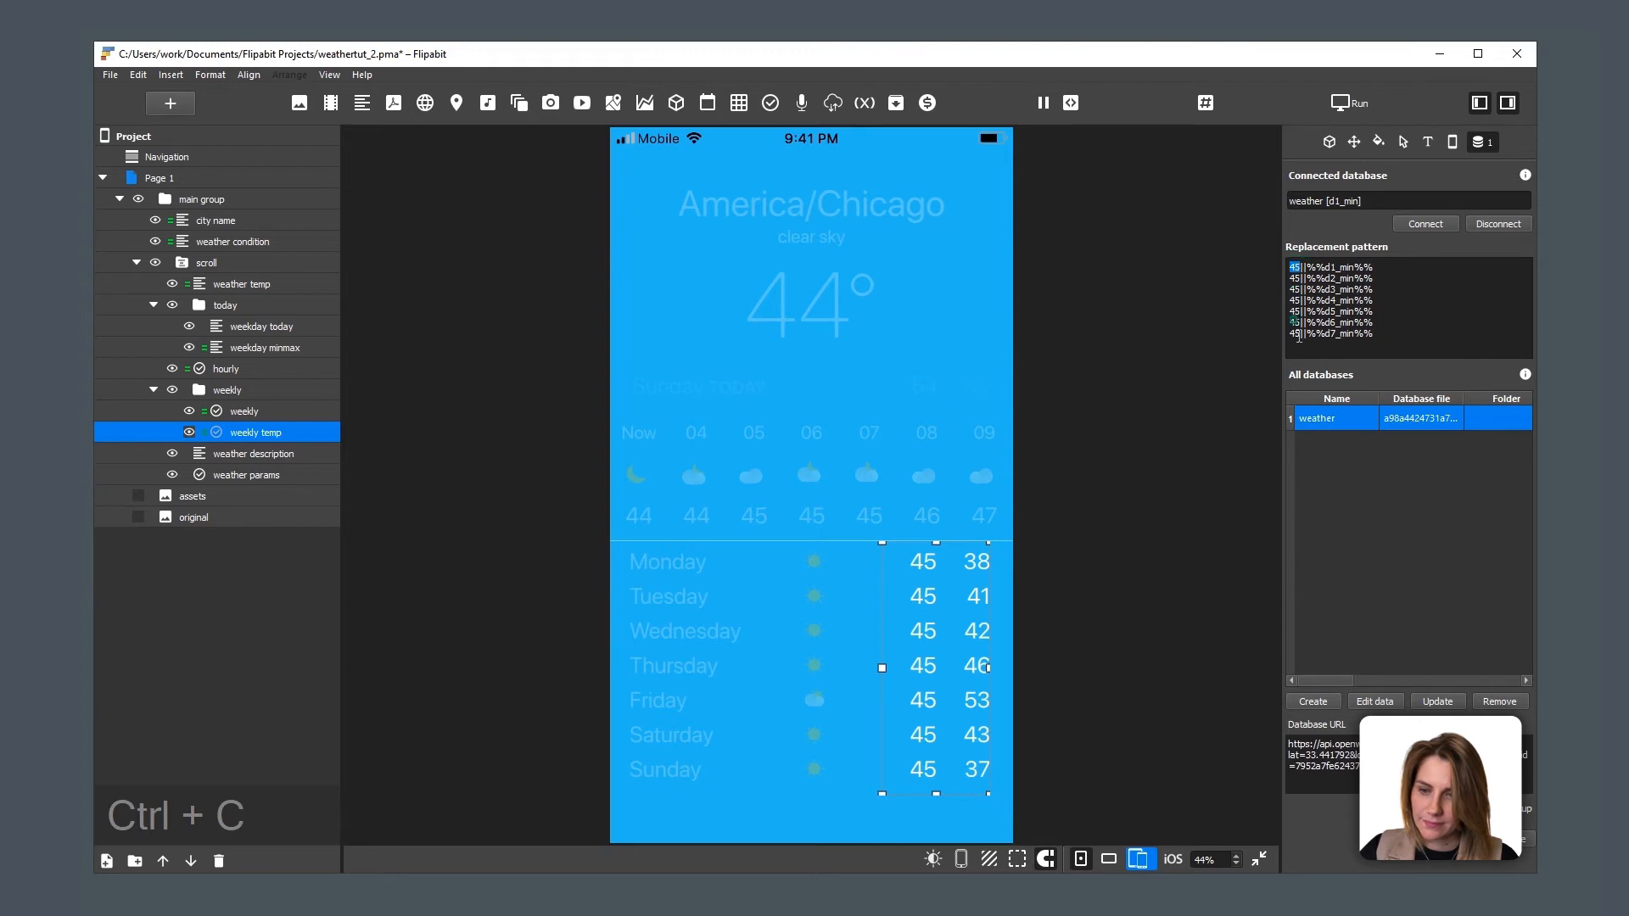
key("ctrl+v")
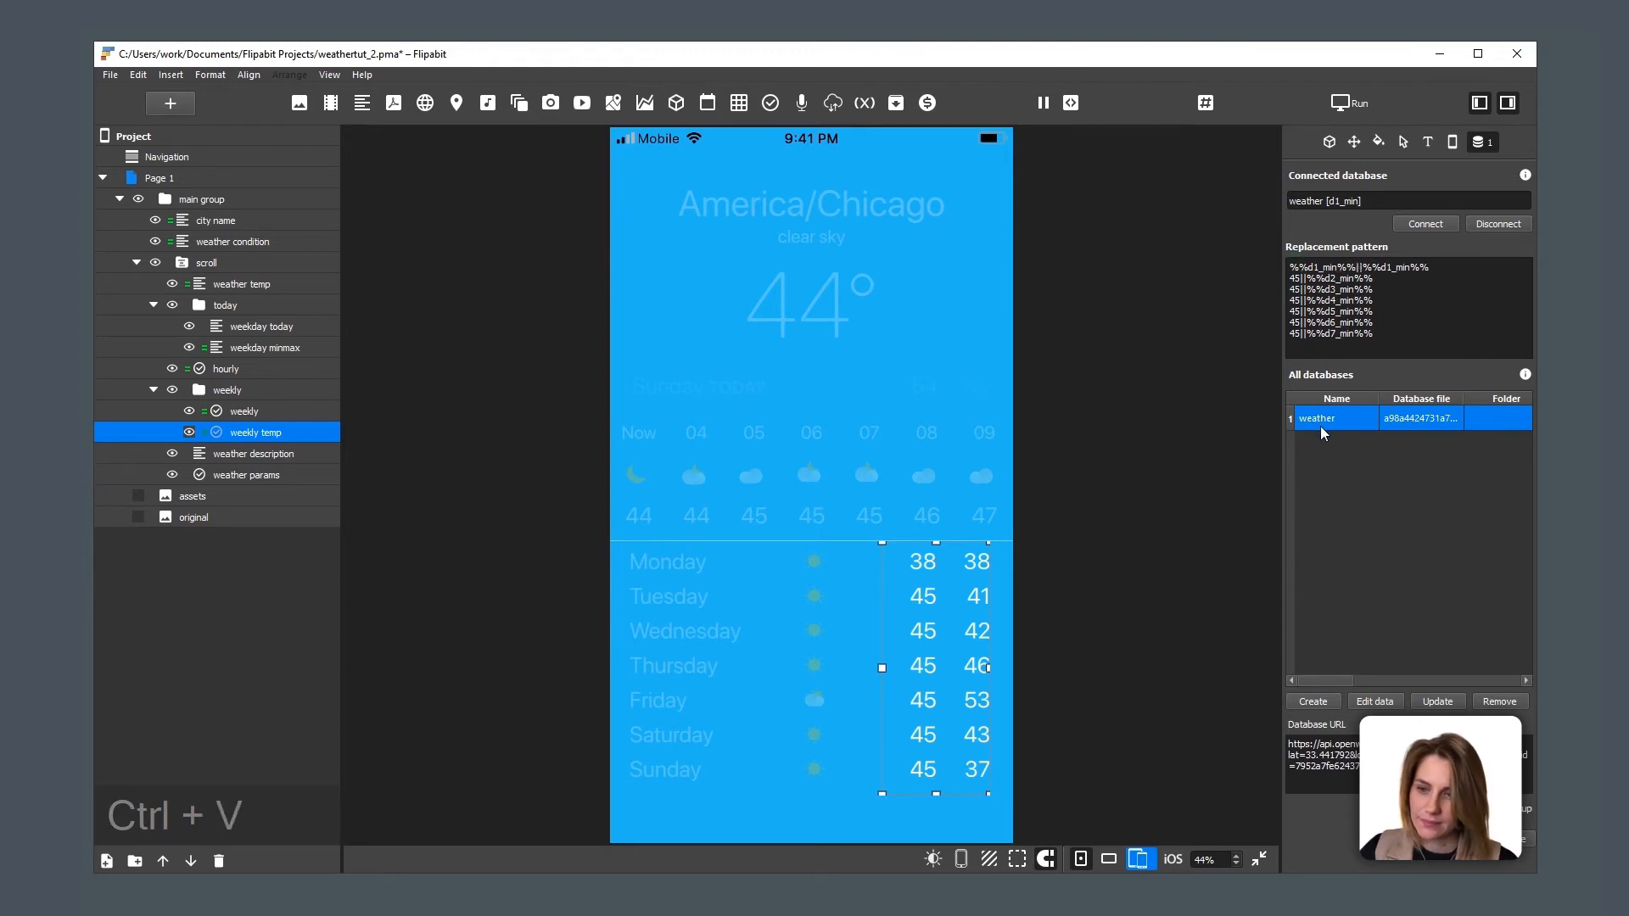
double_click(1294, 279)
key("ctrl+v")
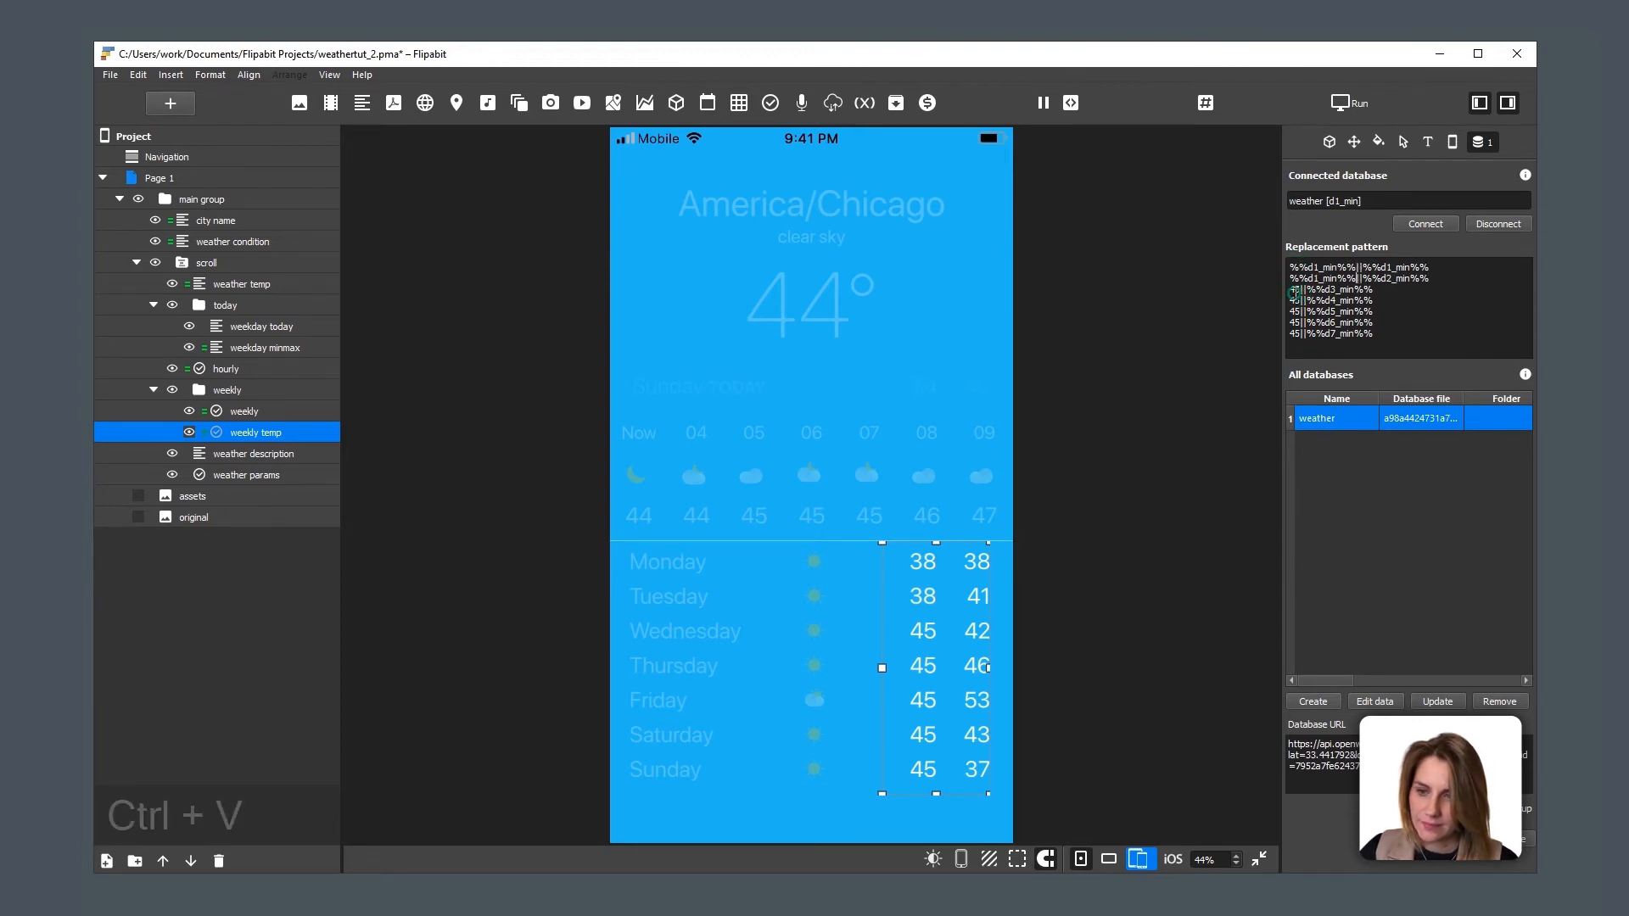
double_click(1294, 290)
key("ctrl+v")
left_click(1292, 304)
double_click(1294, 301)
key("ctrl+v")
double_click(1294, 311)
key("ctrl+v")
double_click(1294, 323)
key("ctrl+v")
double_click(1294, 333)
key("ctrl+v")
Step: Change the first placeholder in the second, third and fourth lines of the weekly temp pattern to d2_max, d3_max and d4_max
left_click(1316, 278)
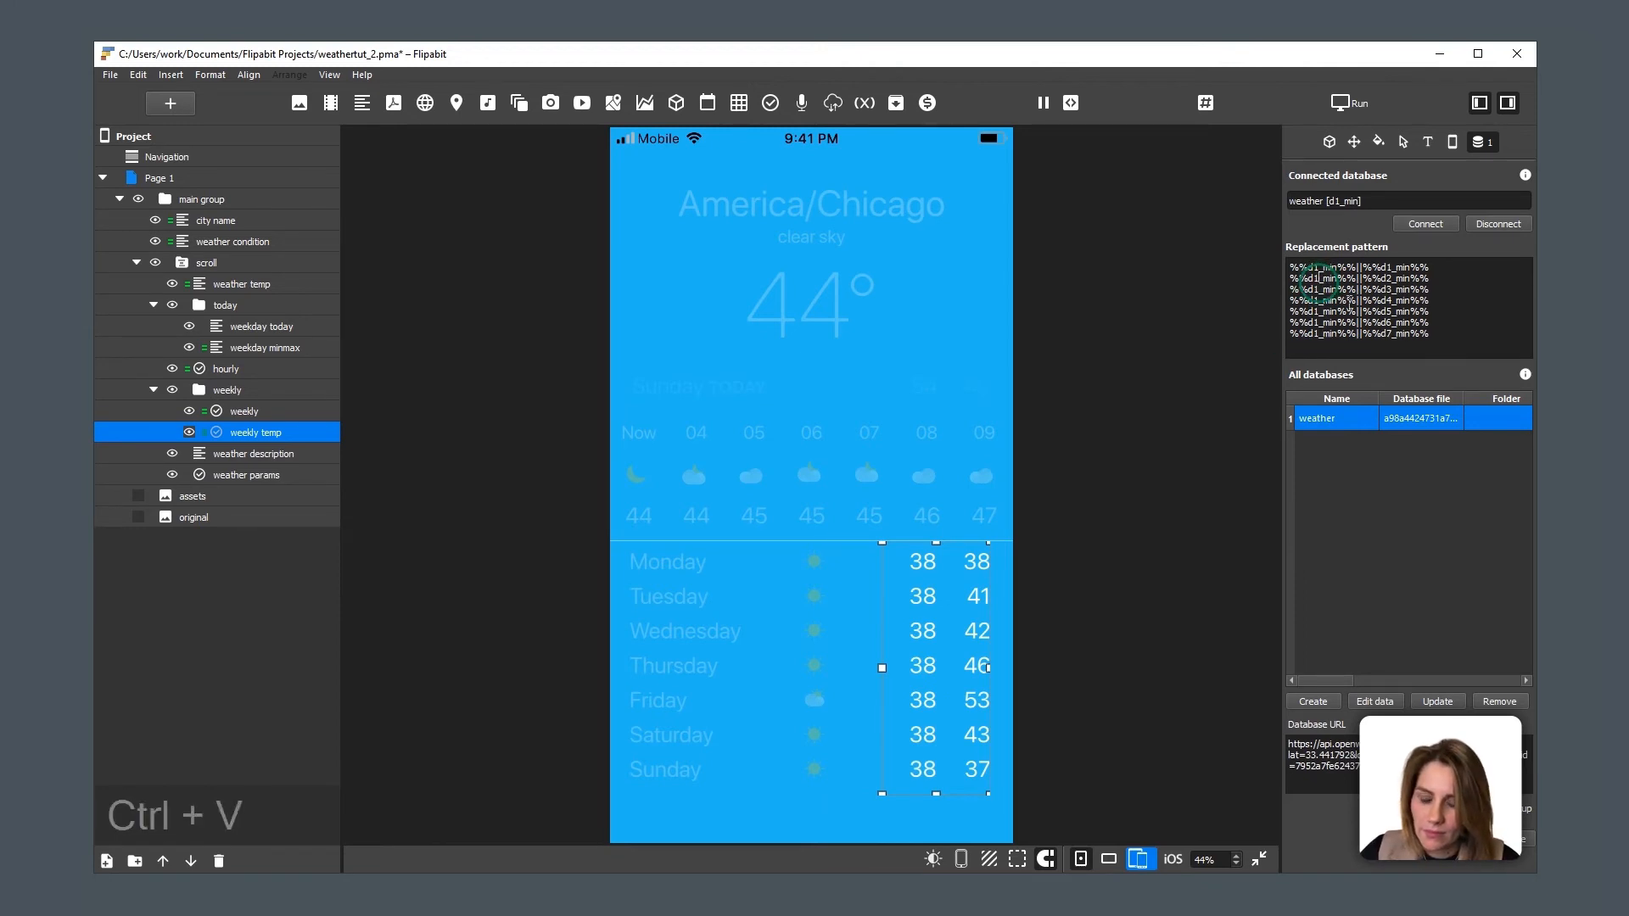
key("Left")
key("Delete")
type("2")
key("Right")
key("Right")
key("Delete")
key("Delete")
type("ax")
key("Down")
key("Left")
key("Left")
key("Left")
key("Left")
key("Left")
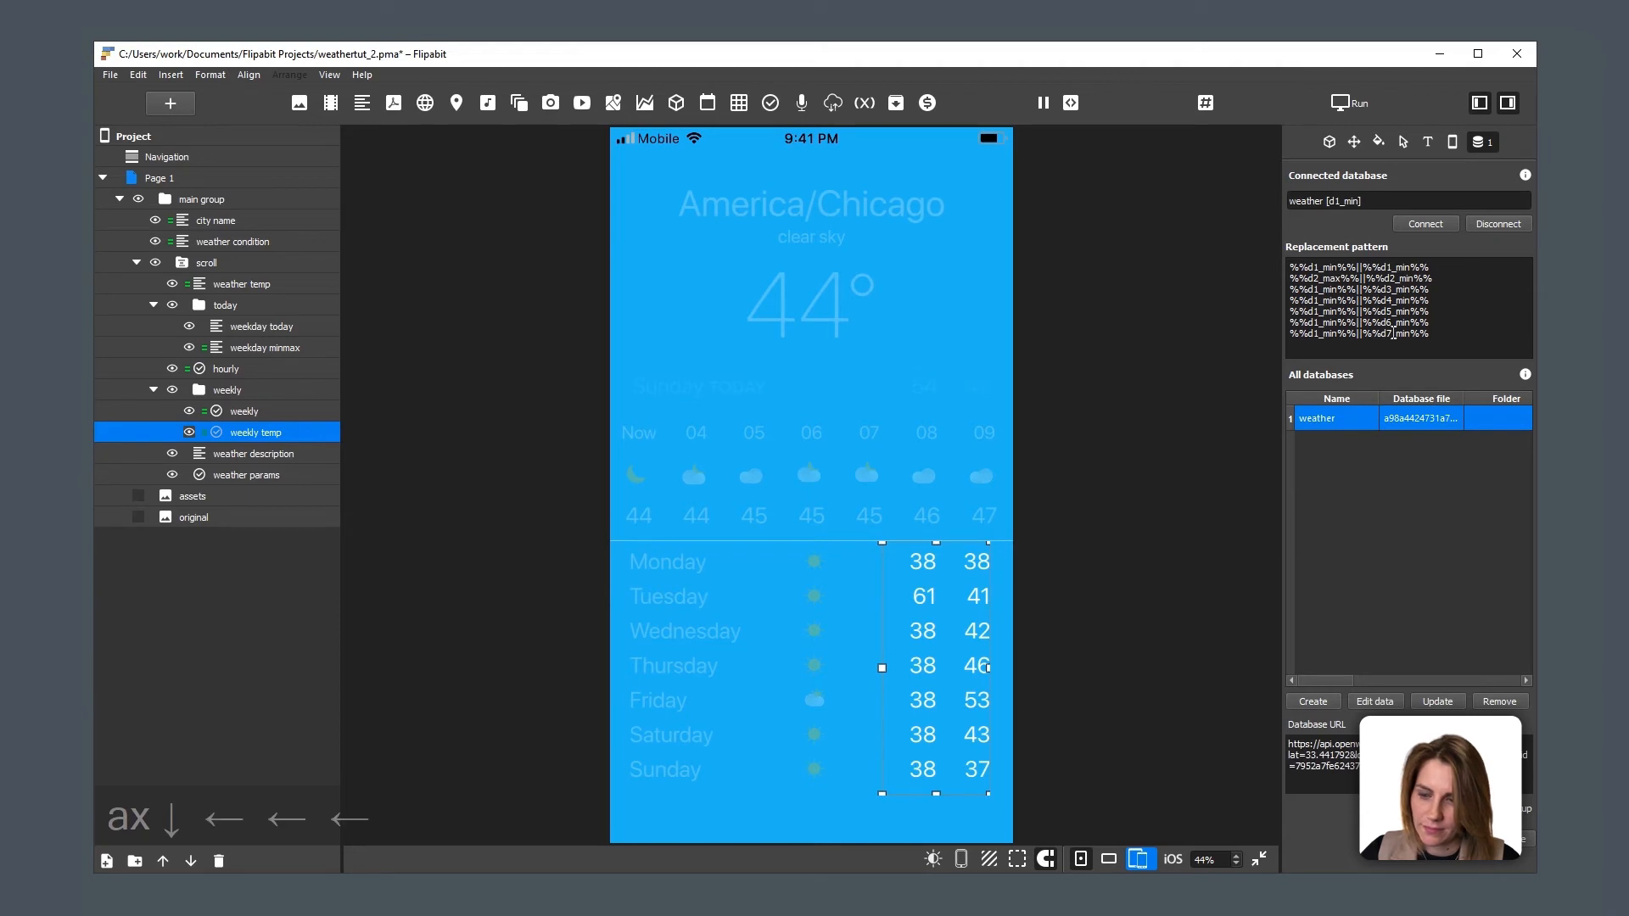
key("Delete")
type("3")
key("Delete")
key("Delete")
type("ax")
key("Down")
key("Left")
key("Left")
key("Left")
key("Left")
key("Left")
key("Delete")
type("4")
key("Right")
key("Delete")
key("Delete")
type("ax")
Step: Change the first placeholder in the fifth to seventh lines to d5_max, d6_max and d7_max and deselect the weekly temp list
key("Down")
key("Left")
key("Left")
key("Left")
key("Left")
key("Delete")
type("5")
key("Right")
key("Delete")
key("Delete")
type("ax")
key("Down")
key("Left")
key("Left")
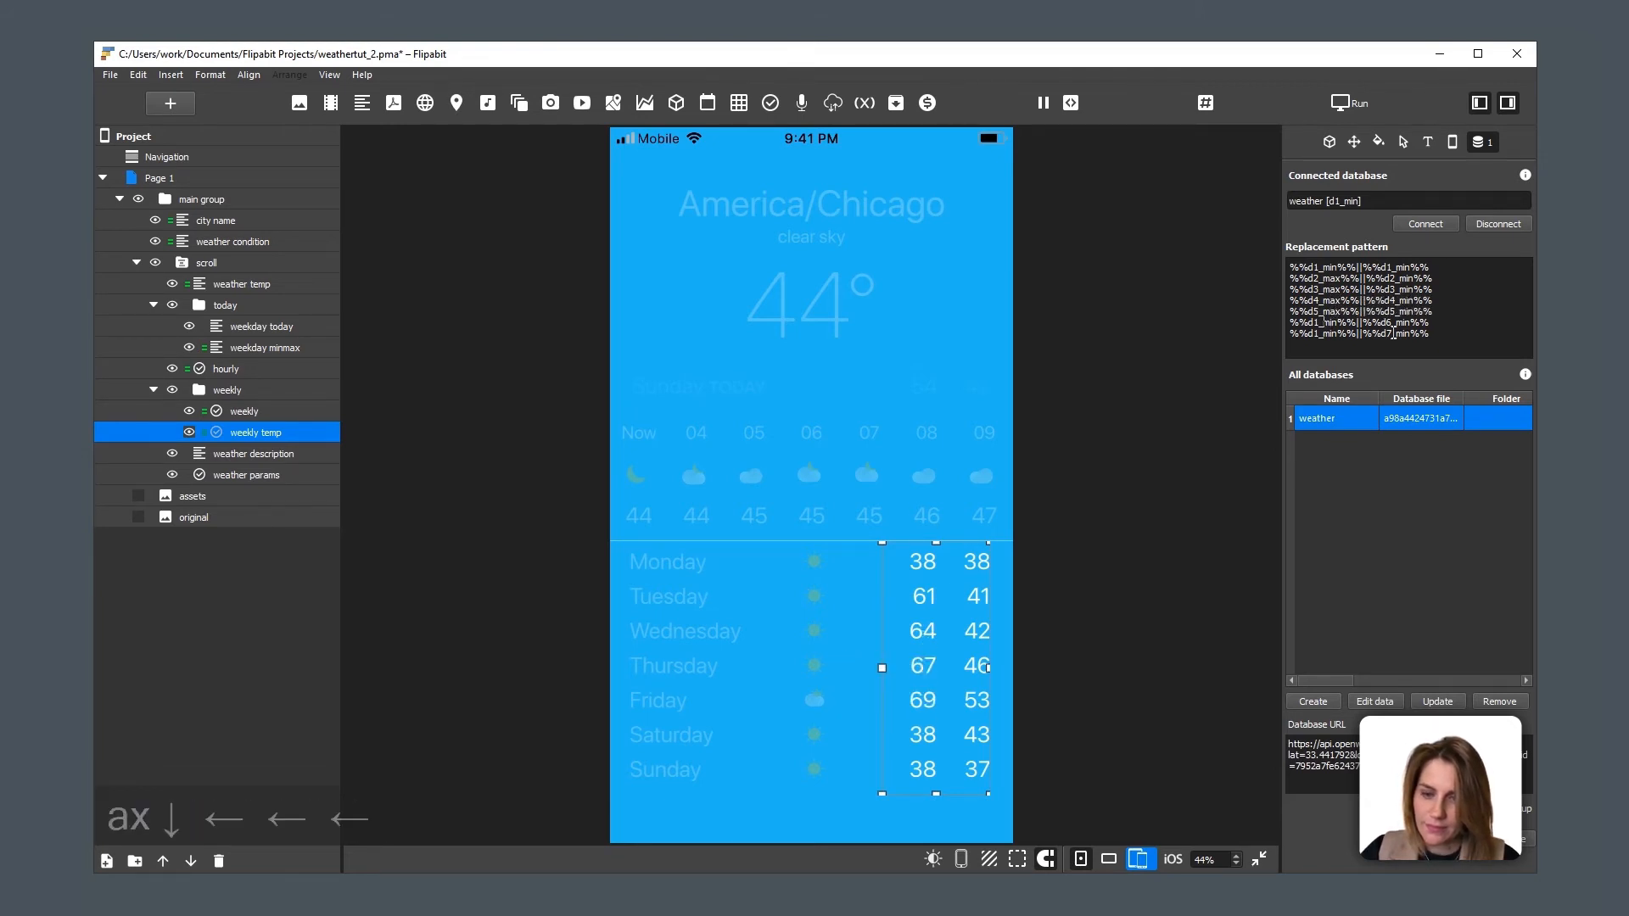
key("Left")
key("Delete")
type("6")
key("Right")
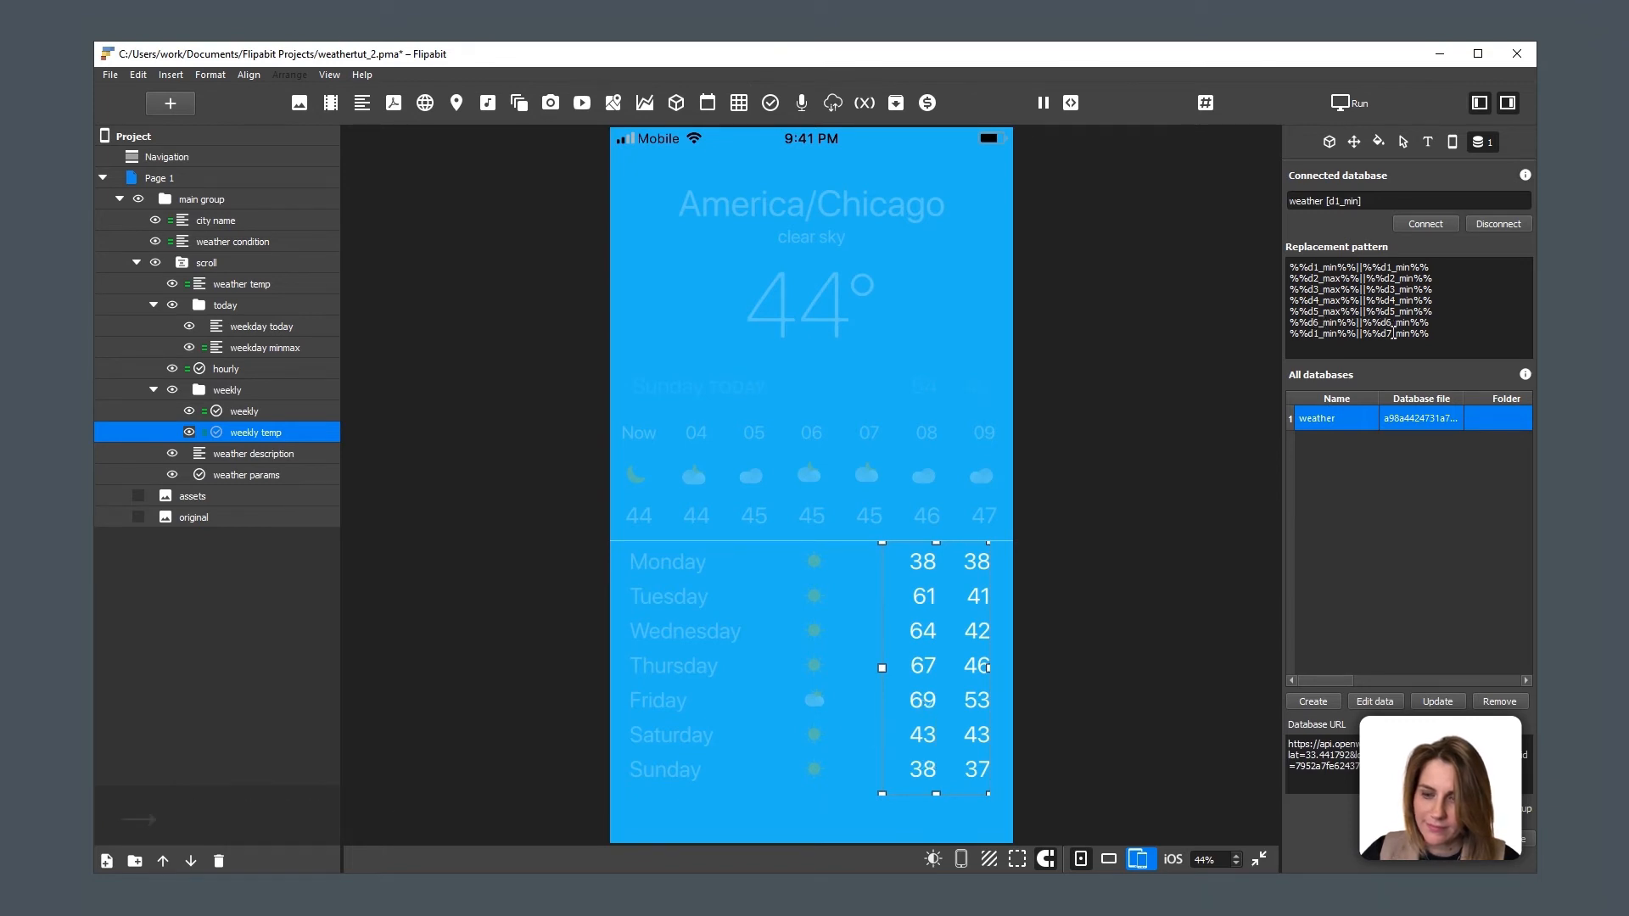
key("Delete")
key("Delete")
type("ax")
key("Down")
key("Left")
key("Left")
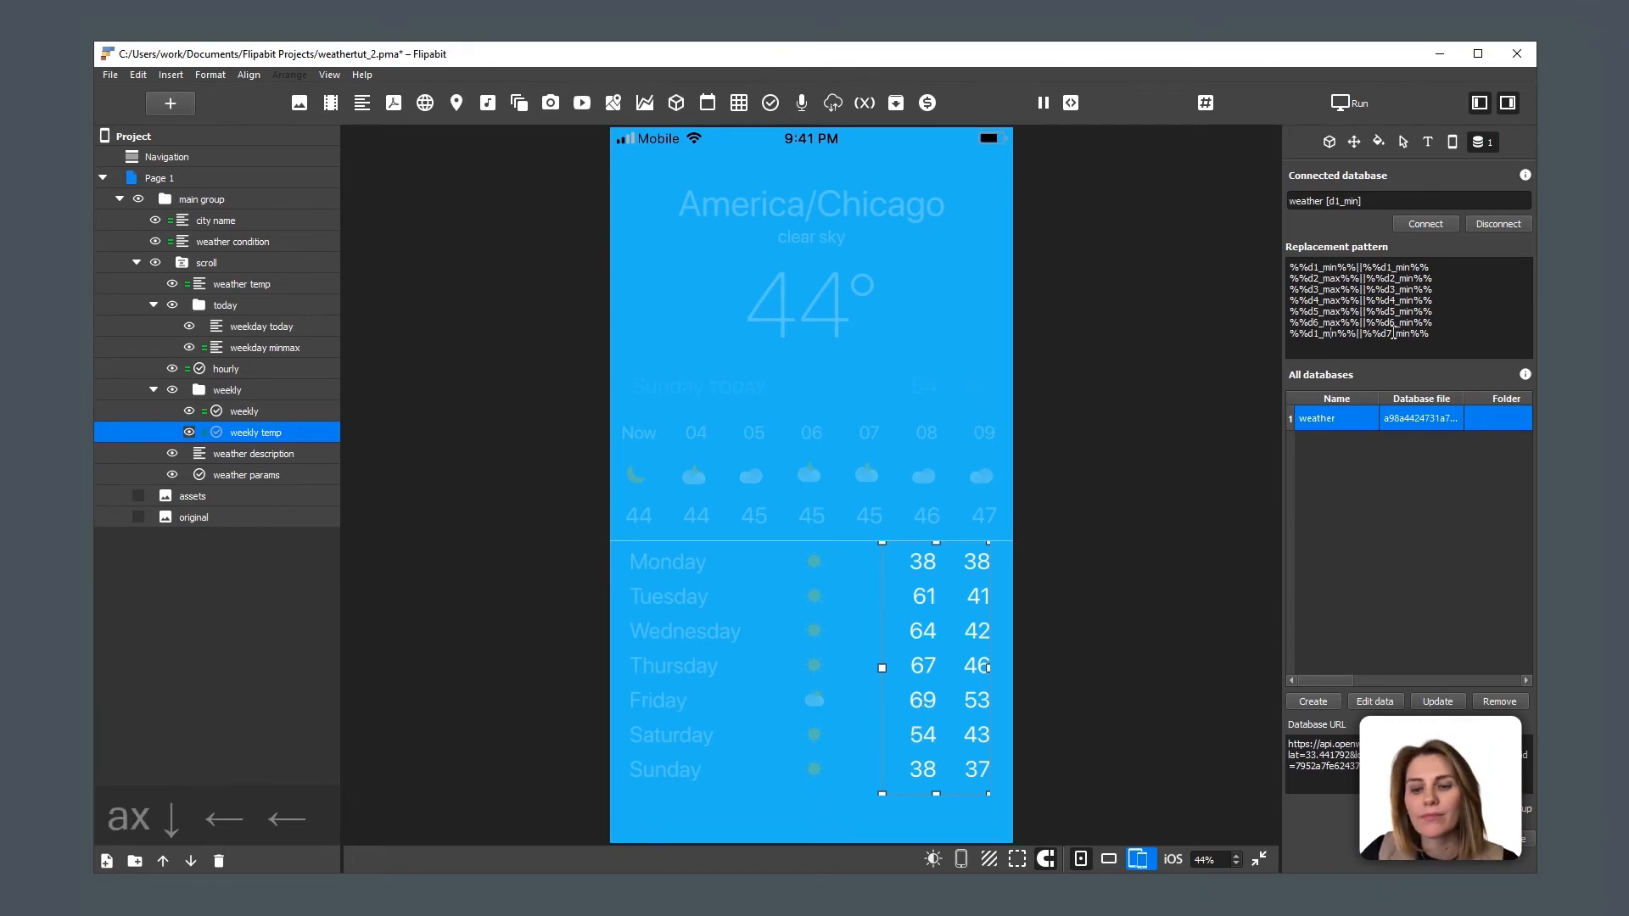
key("Left")
key("Delete")
type("7")
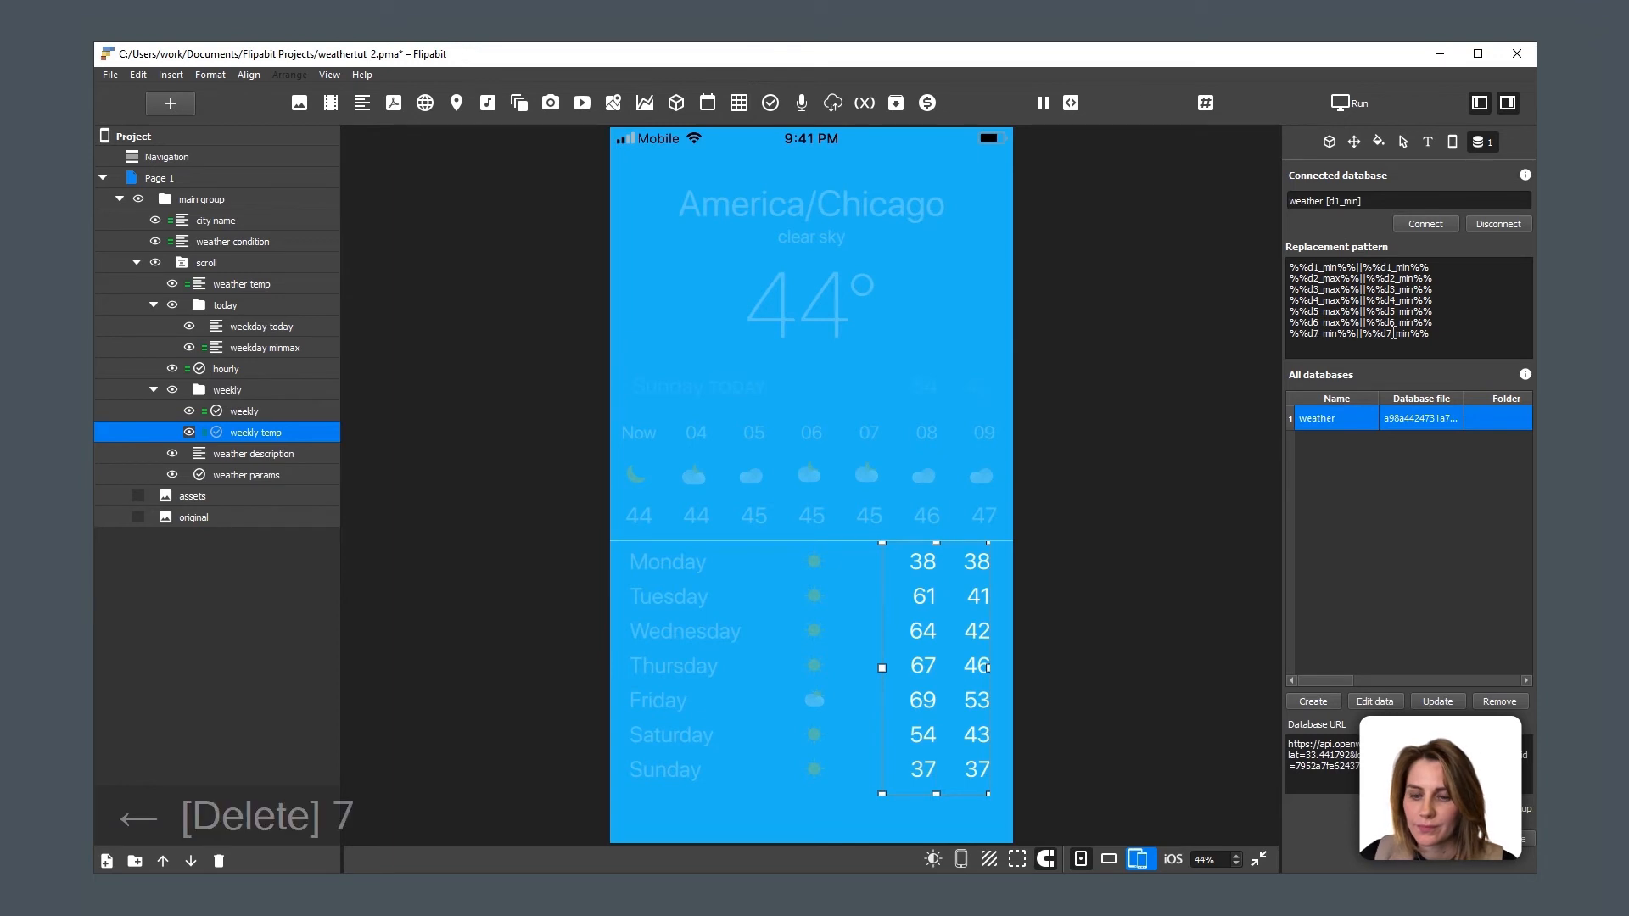
key("Right")
key("Delete")
key("Delete")
type("ax")
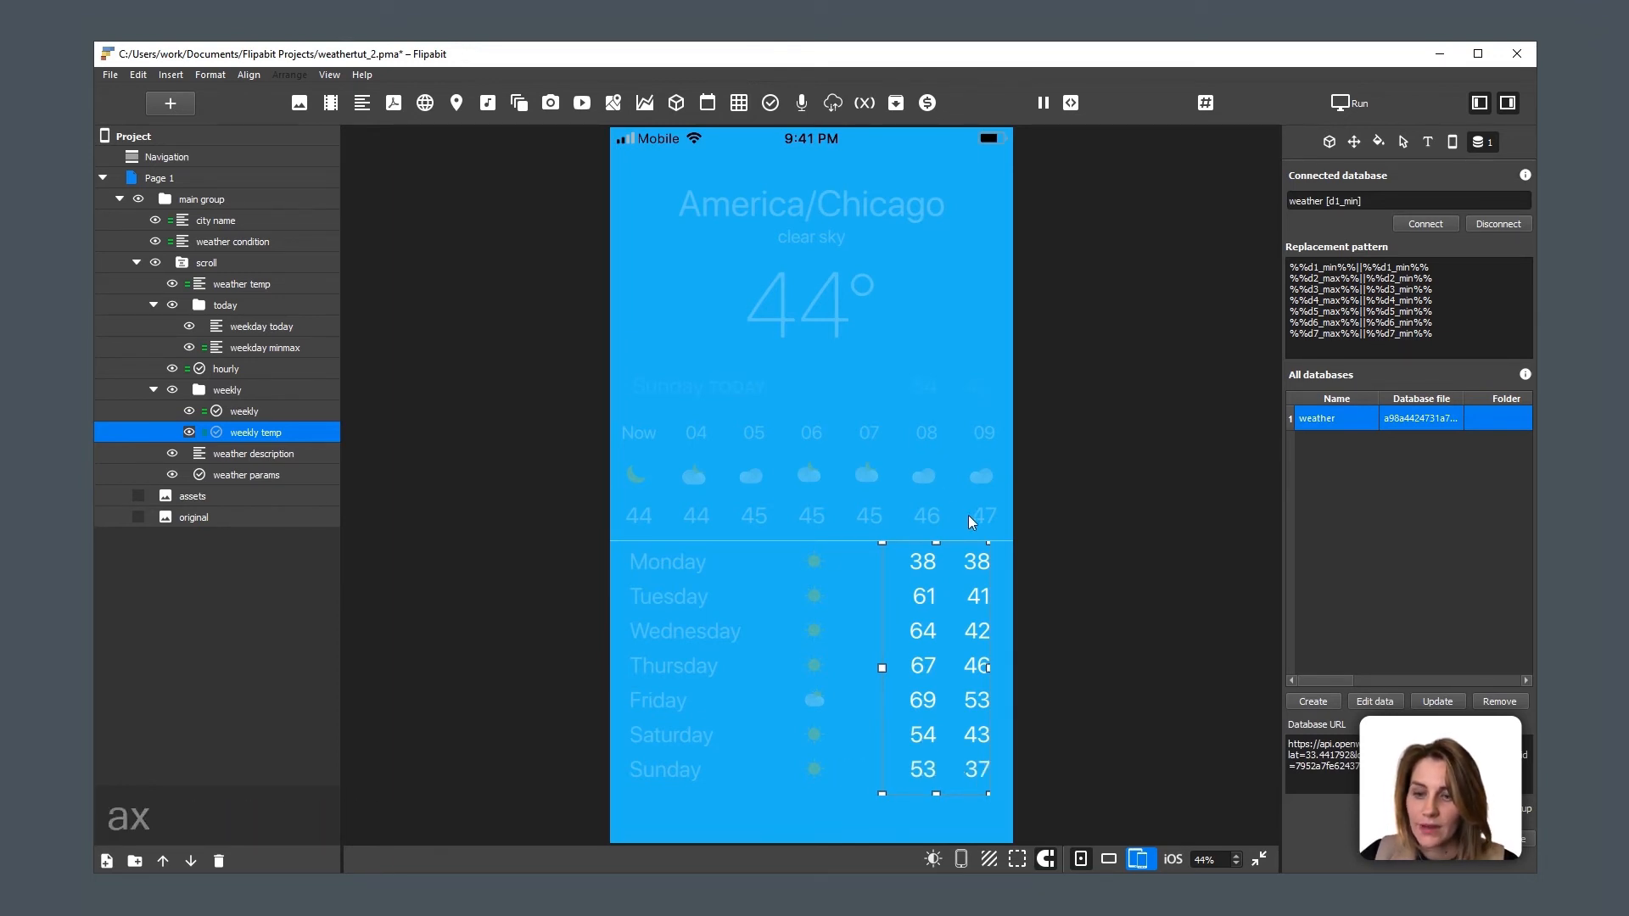
left_click(777, 608)
Step: Start connecting the weather description text below the weekly list to the weather database, using its content as a replacement template
left_click_drag(803, 686, 803, 257)
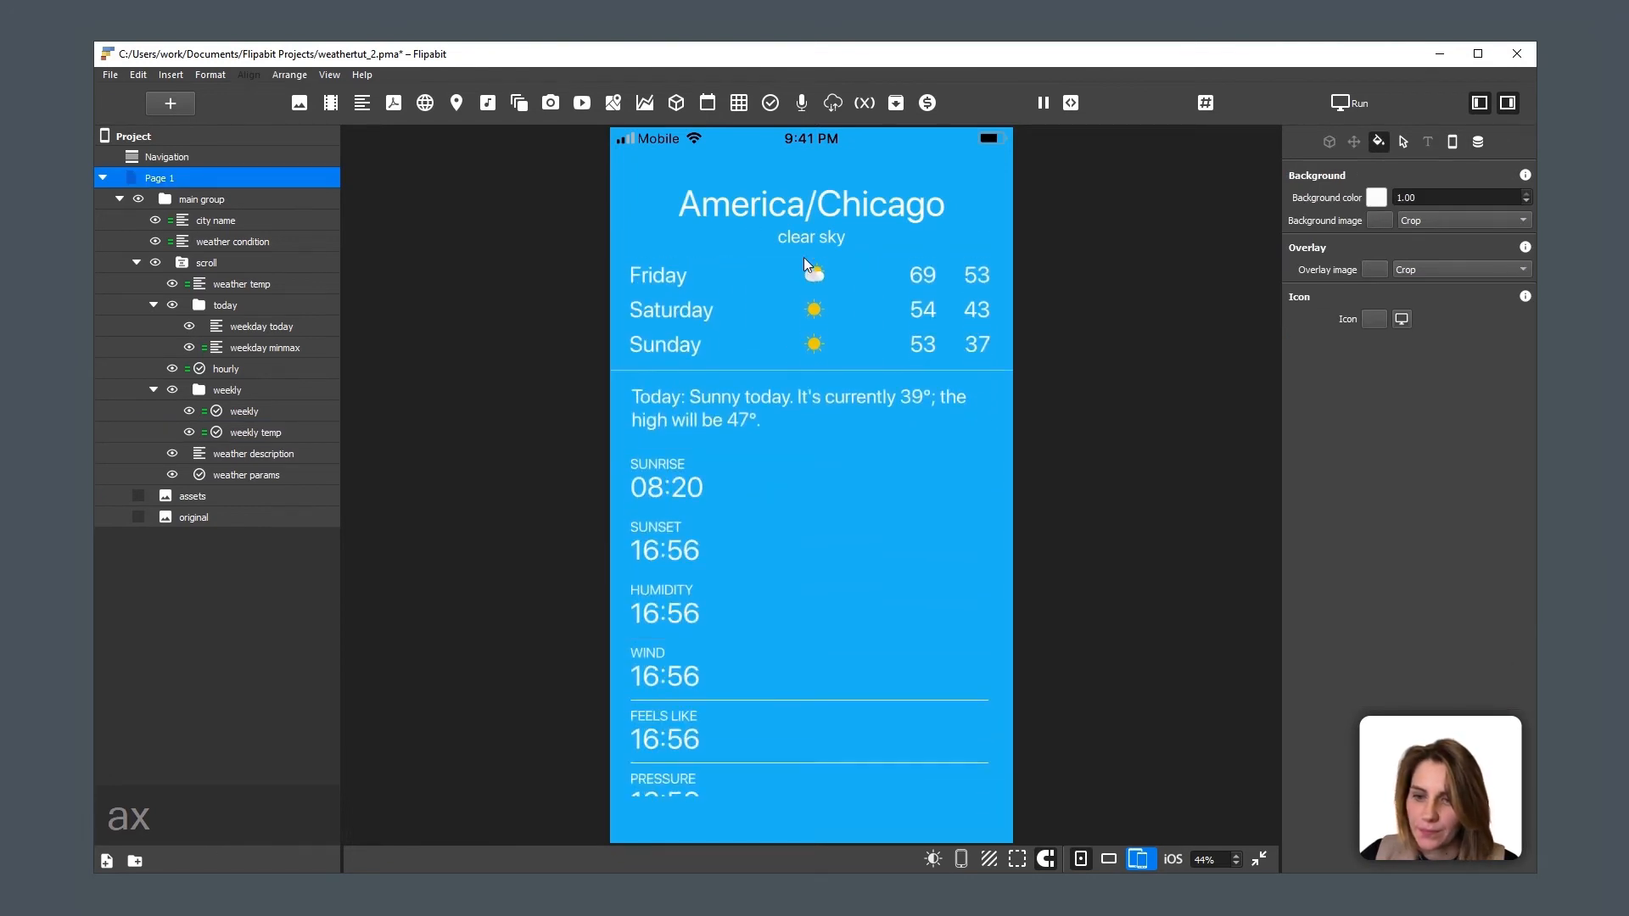
left_click(752, 405)
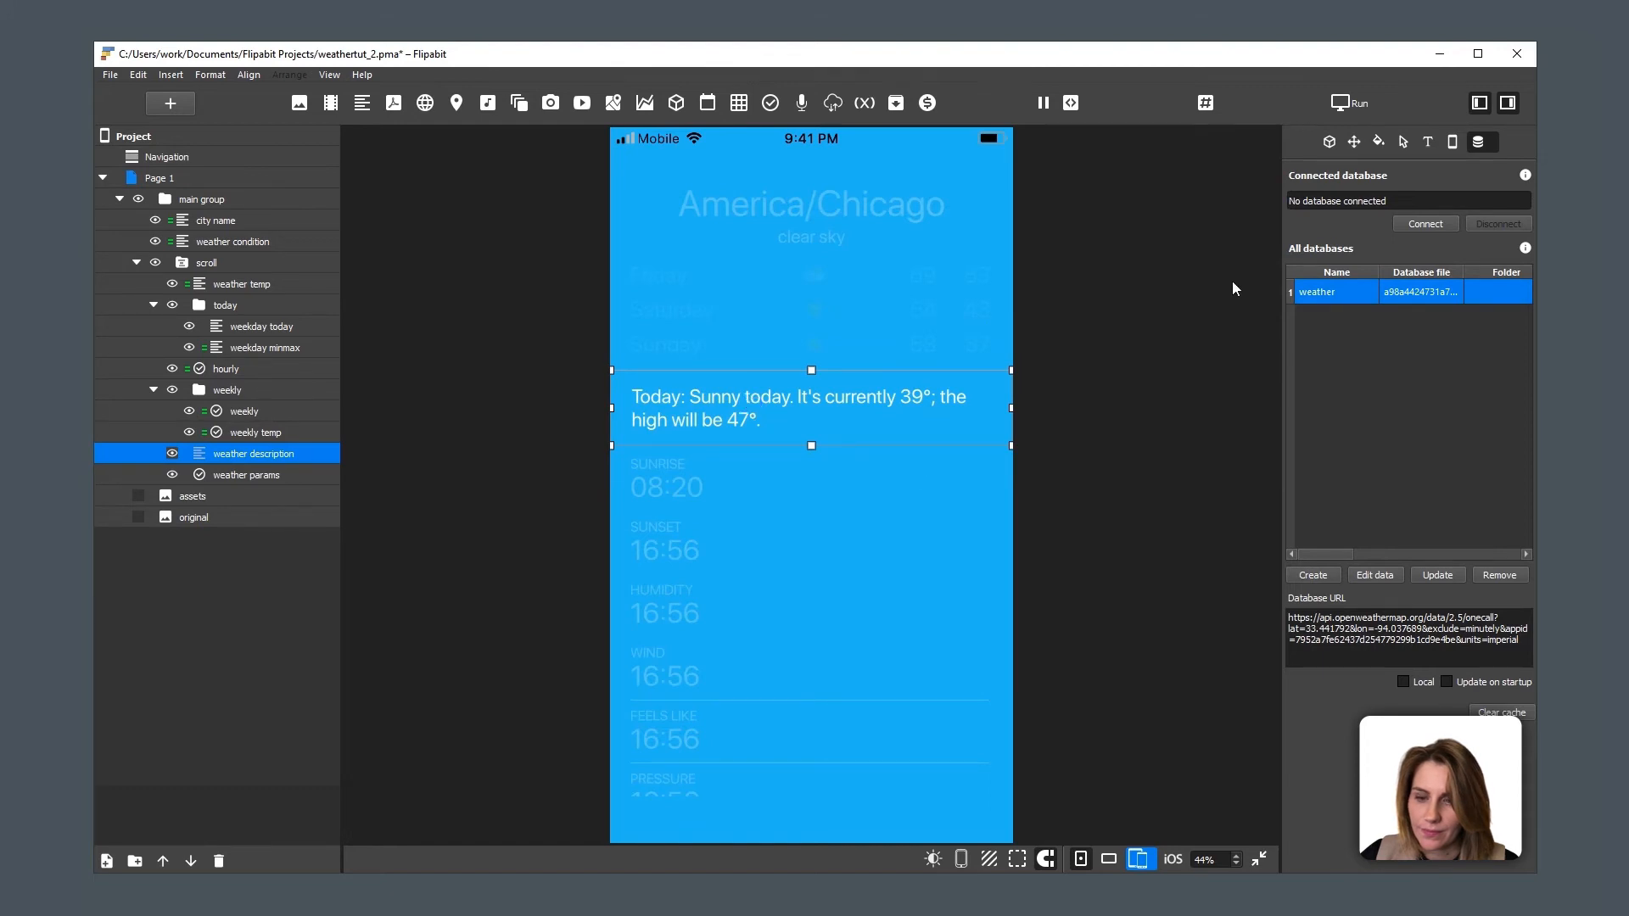
left_click(1416, 229)
left_click(832, 484)
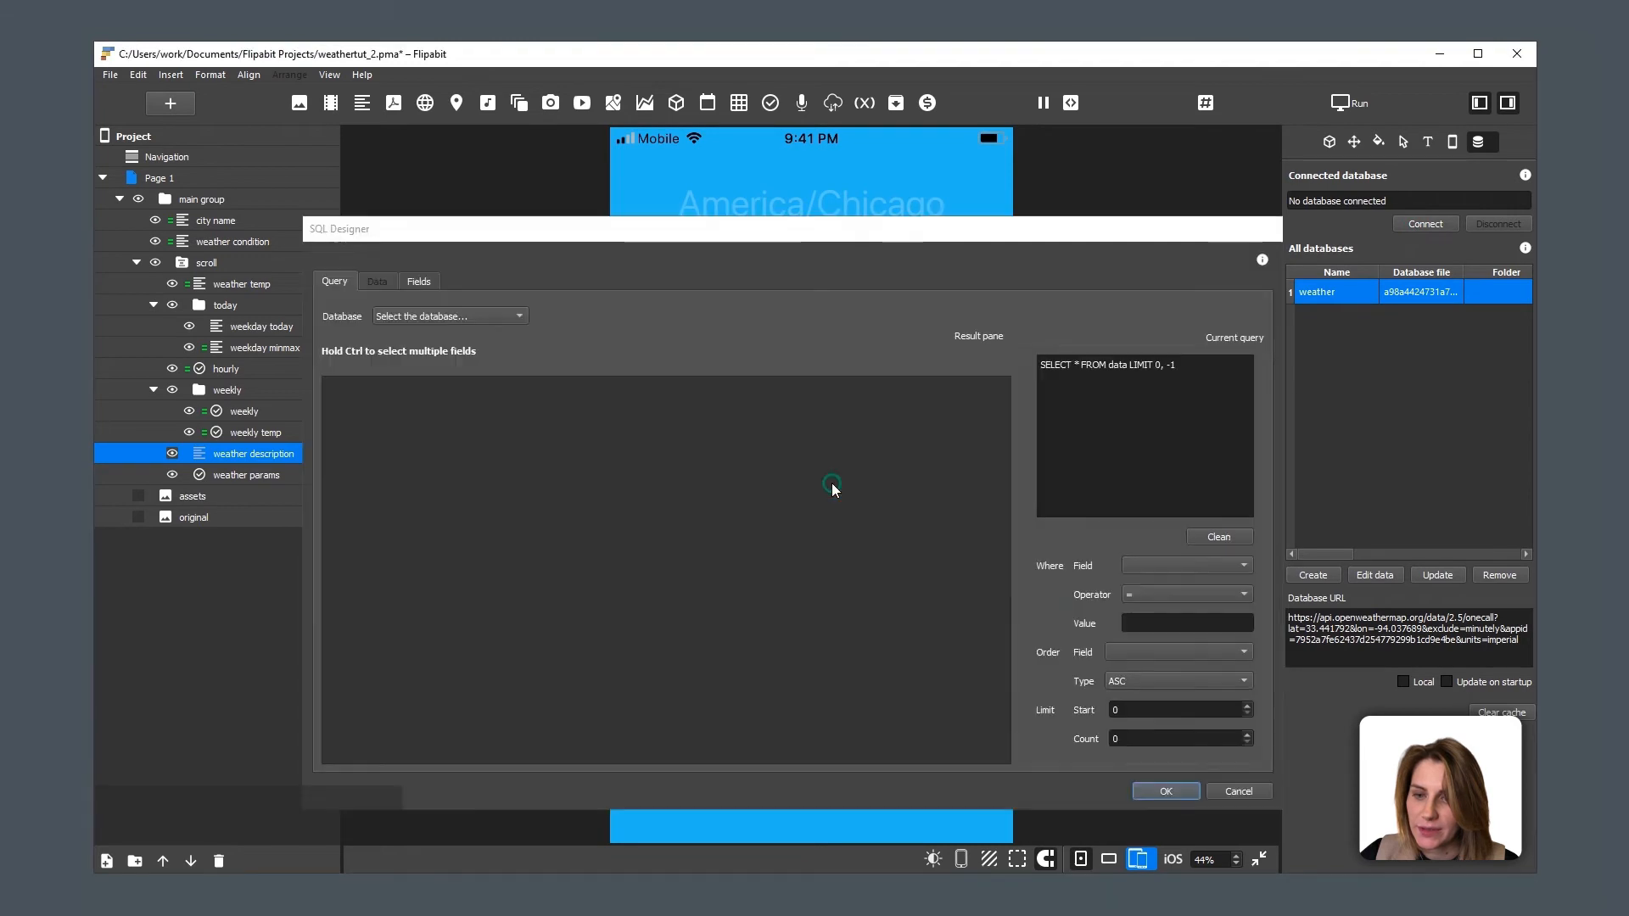
left_click(496, 316)
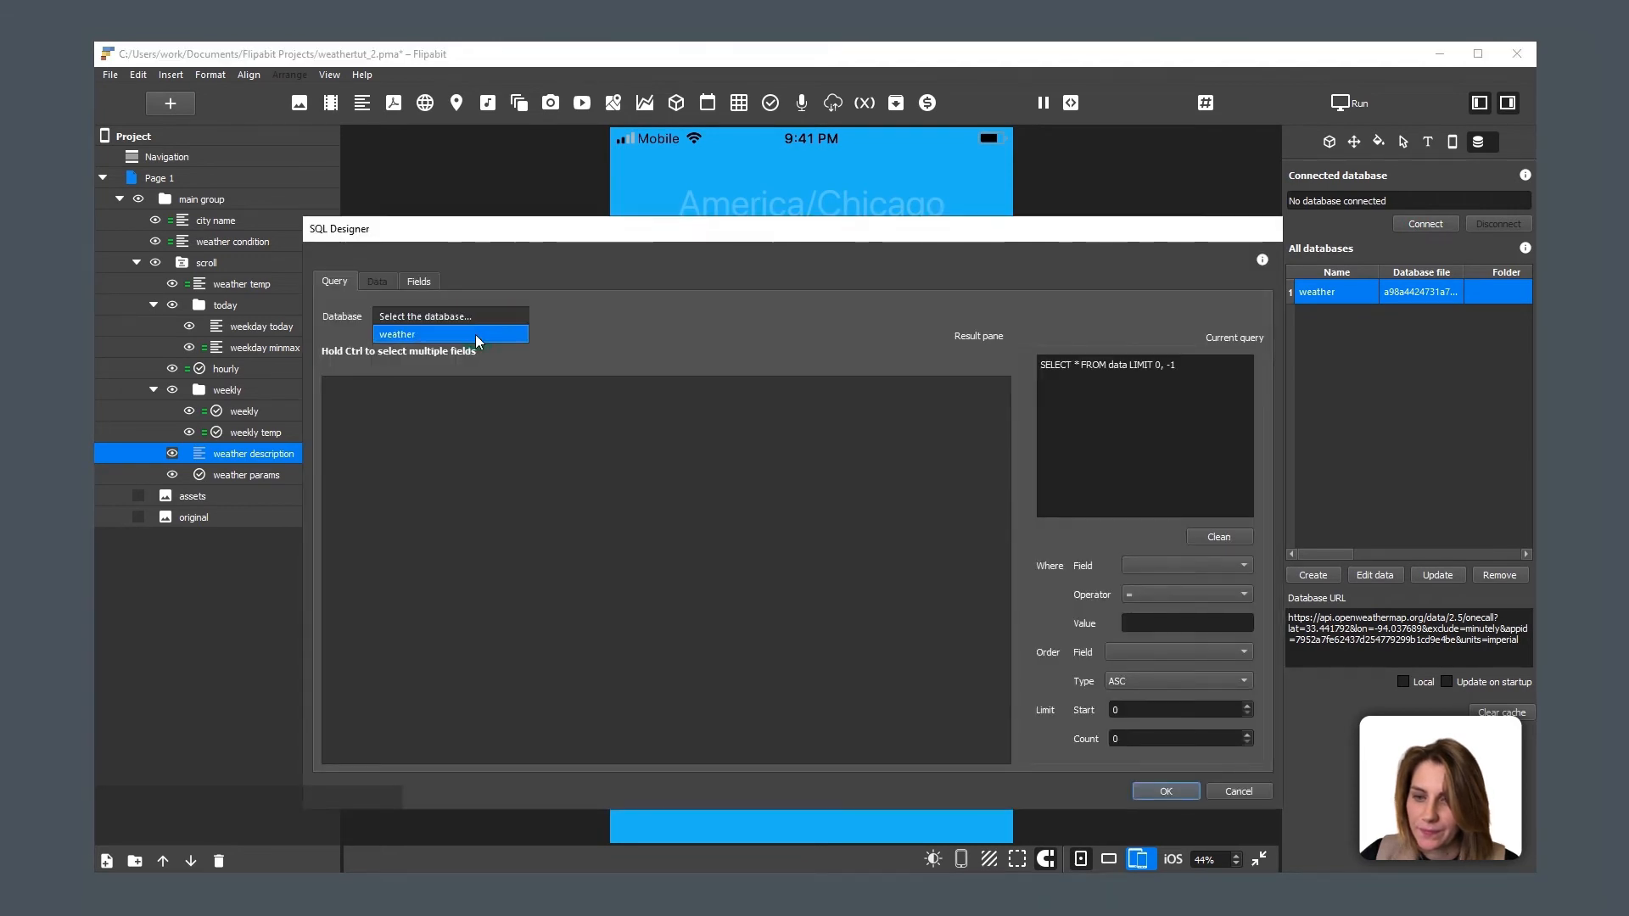
left_click(475, 334)
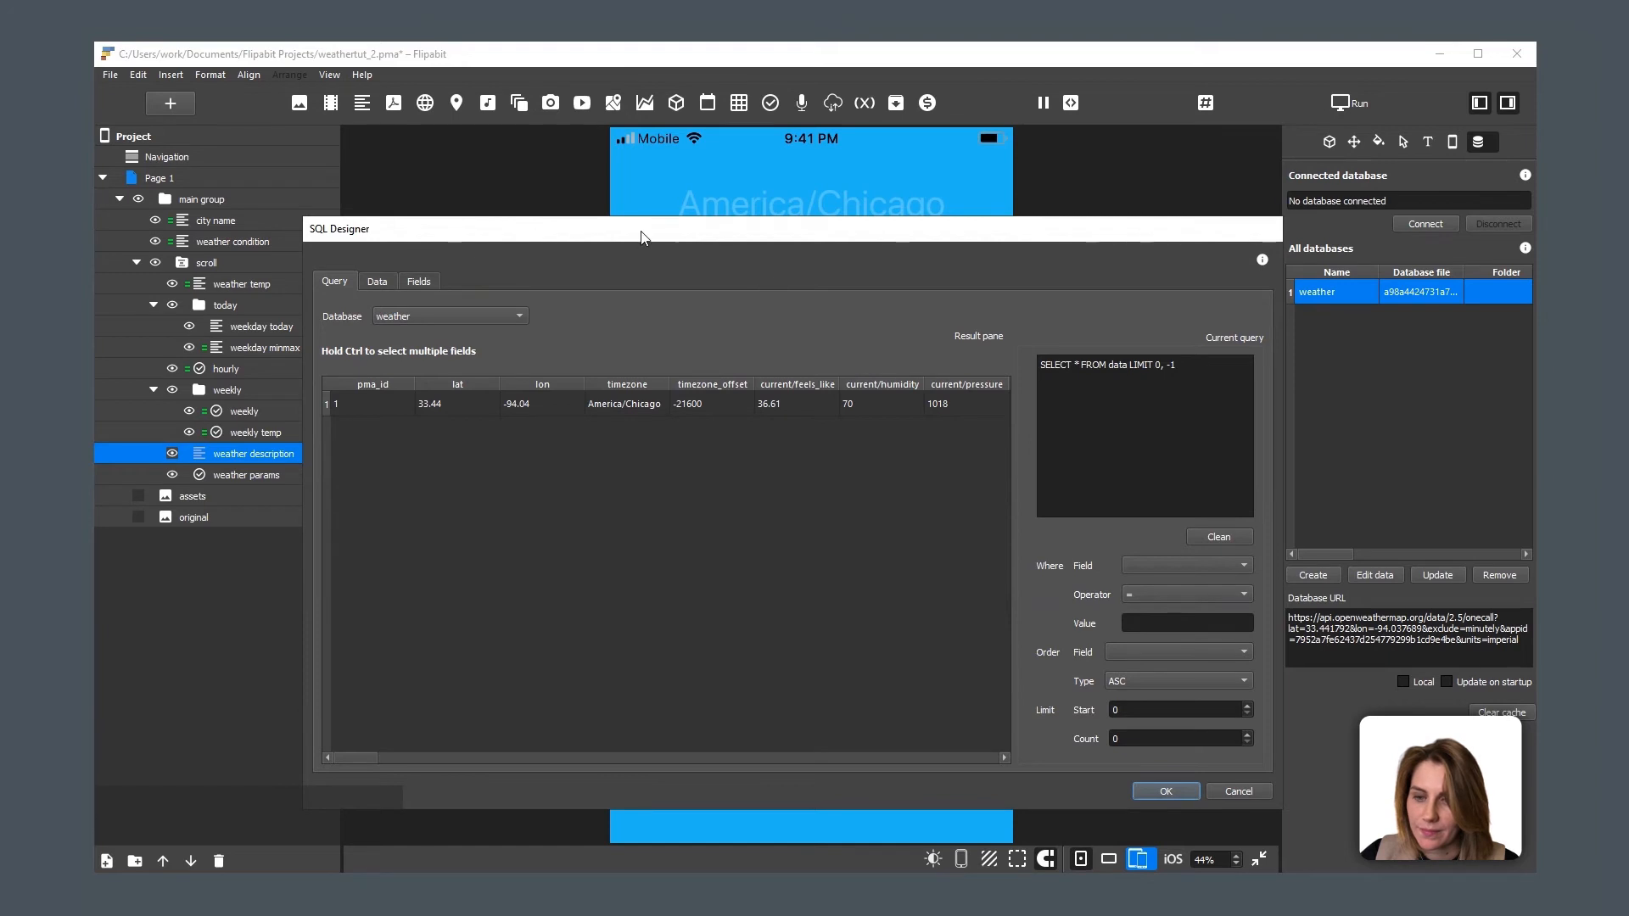
Step: Insert the "current/temp" field on its own line after SELECT in the weather description query
left_click_drag(538, 233, 1094, 434)
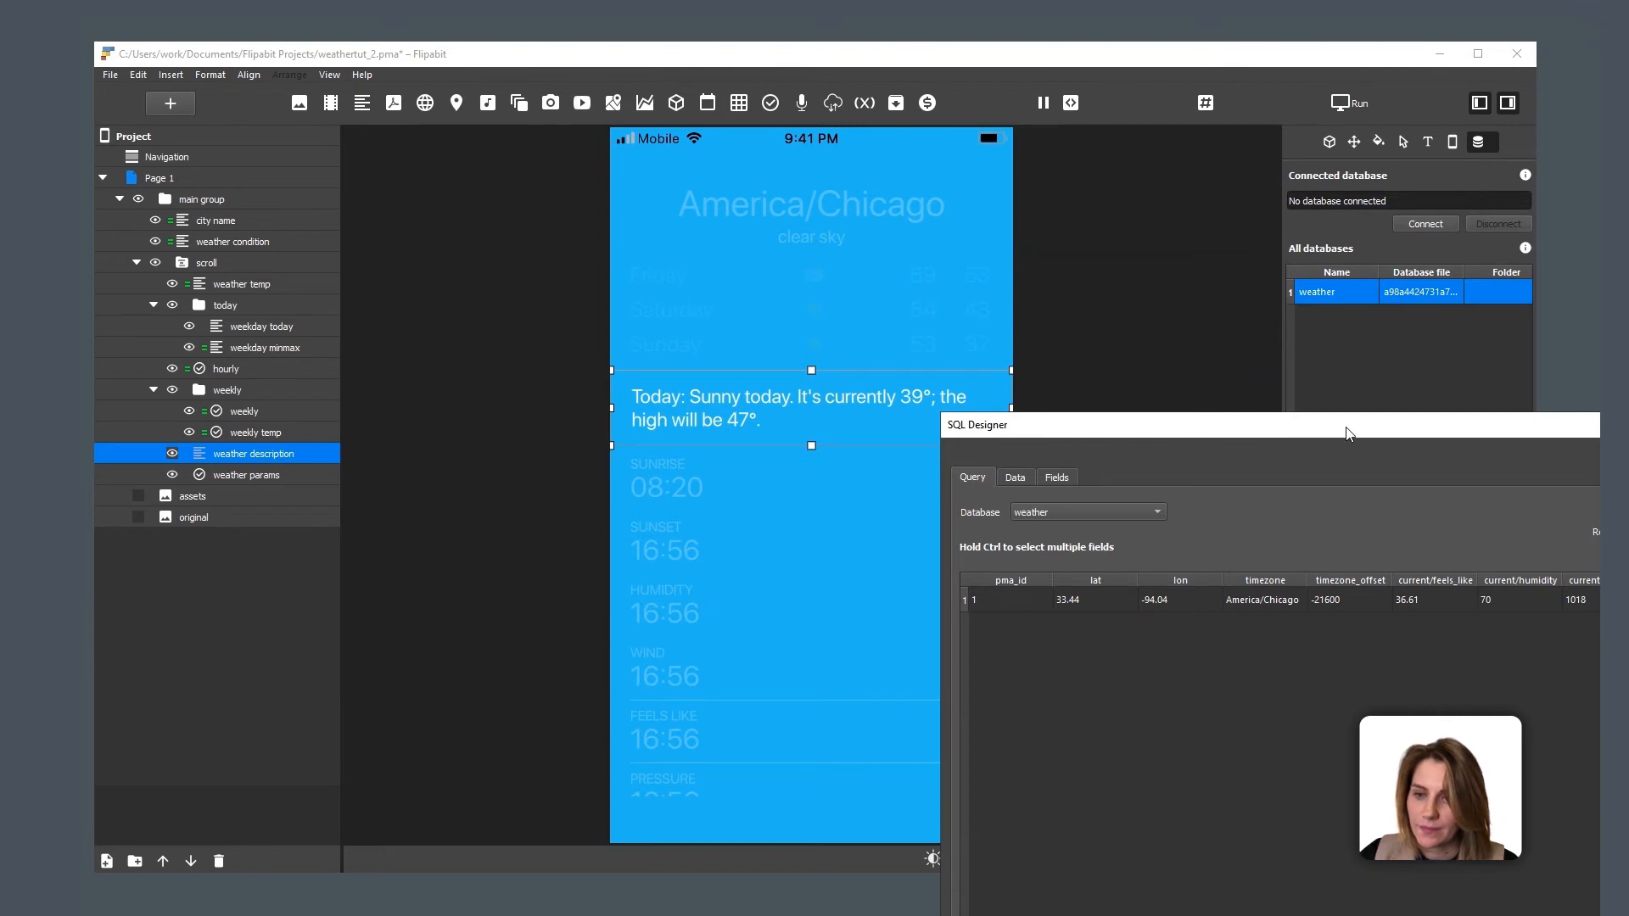
left_click_drag(1353, 429, 782, 193)
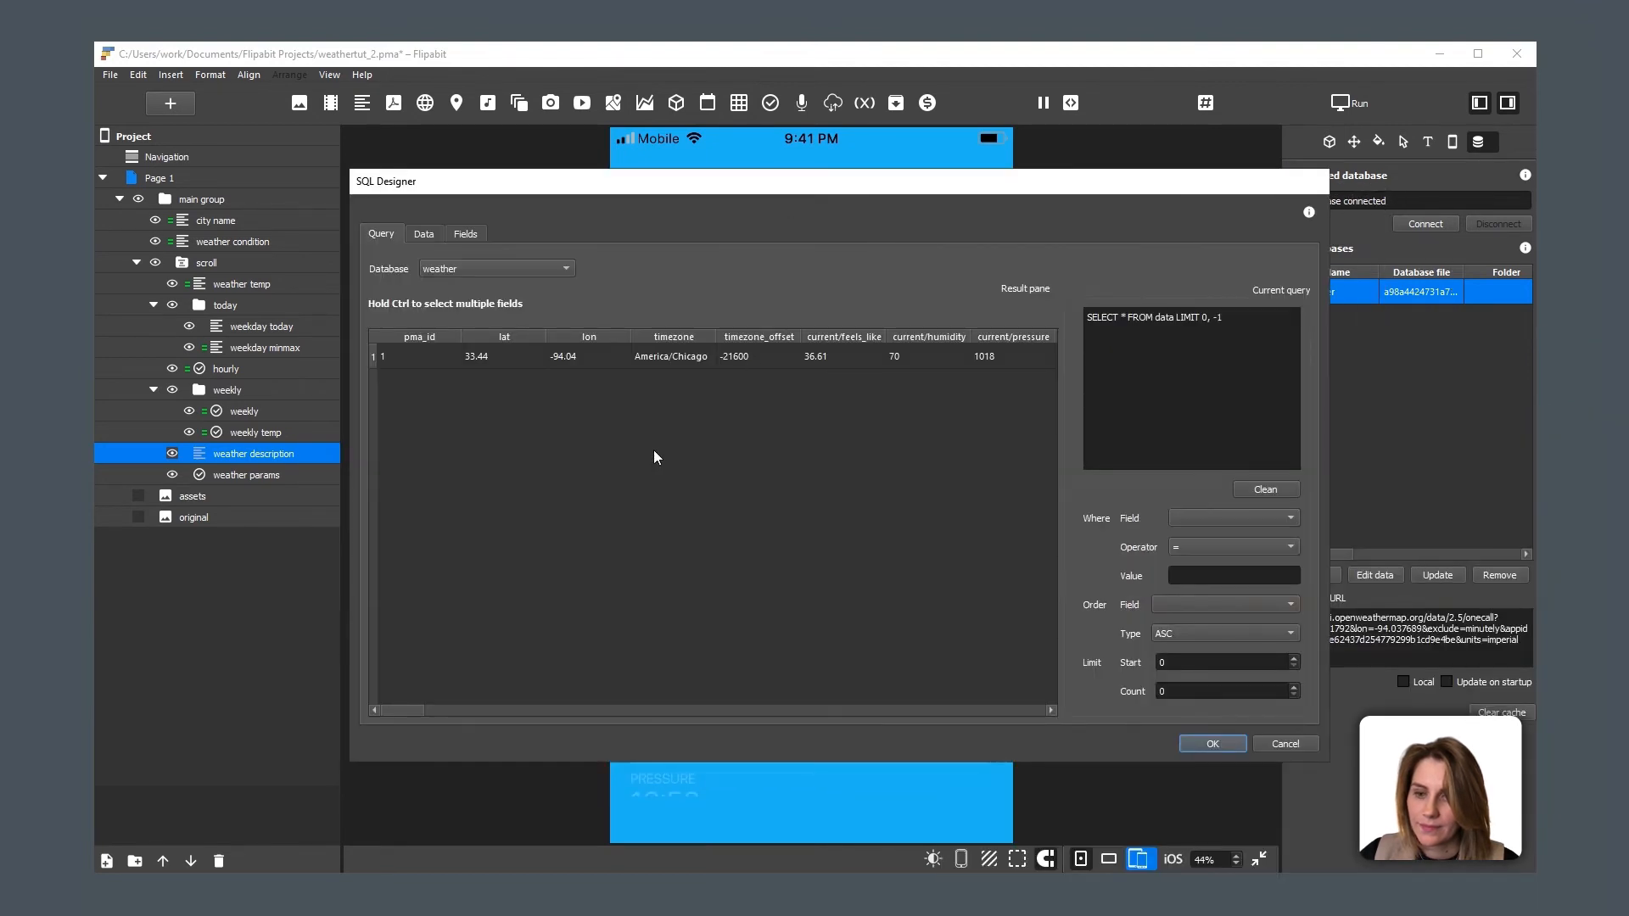
left_click(668, 711)
left_click(669, 710)
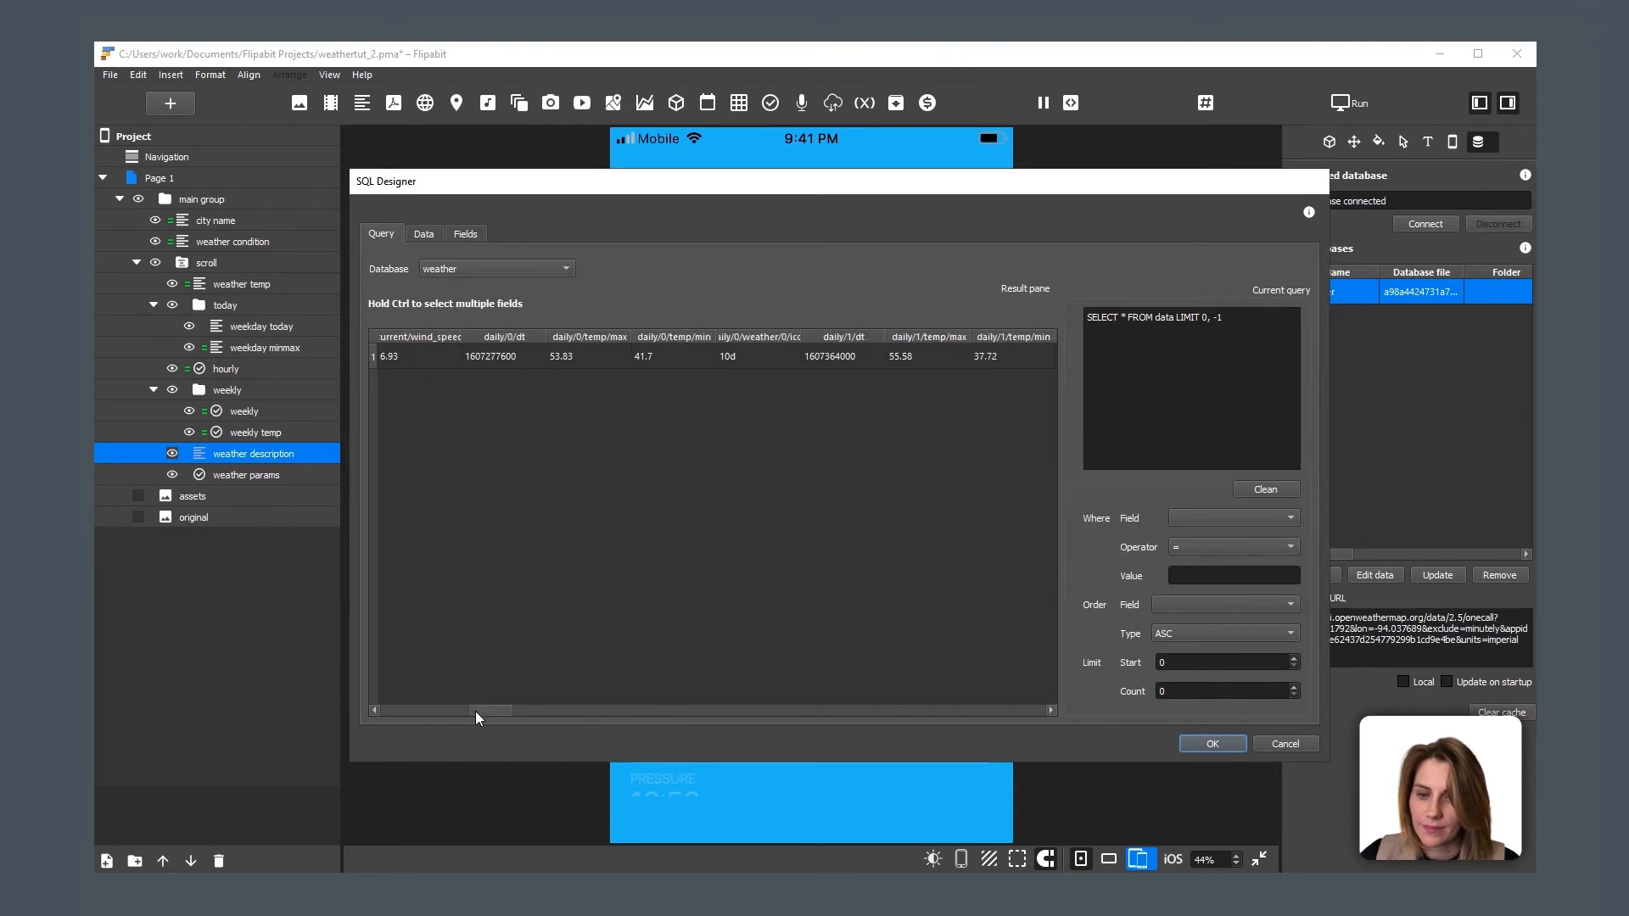
left_click(420, 710)
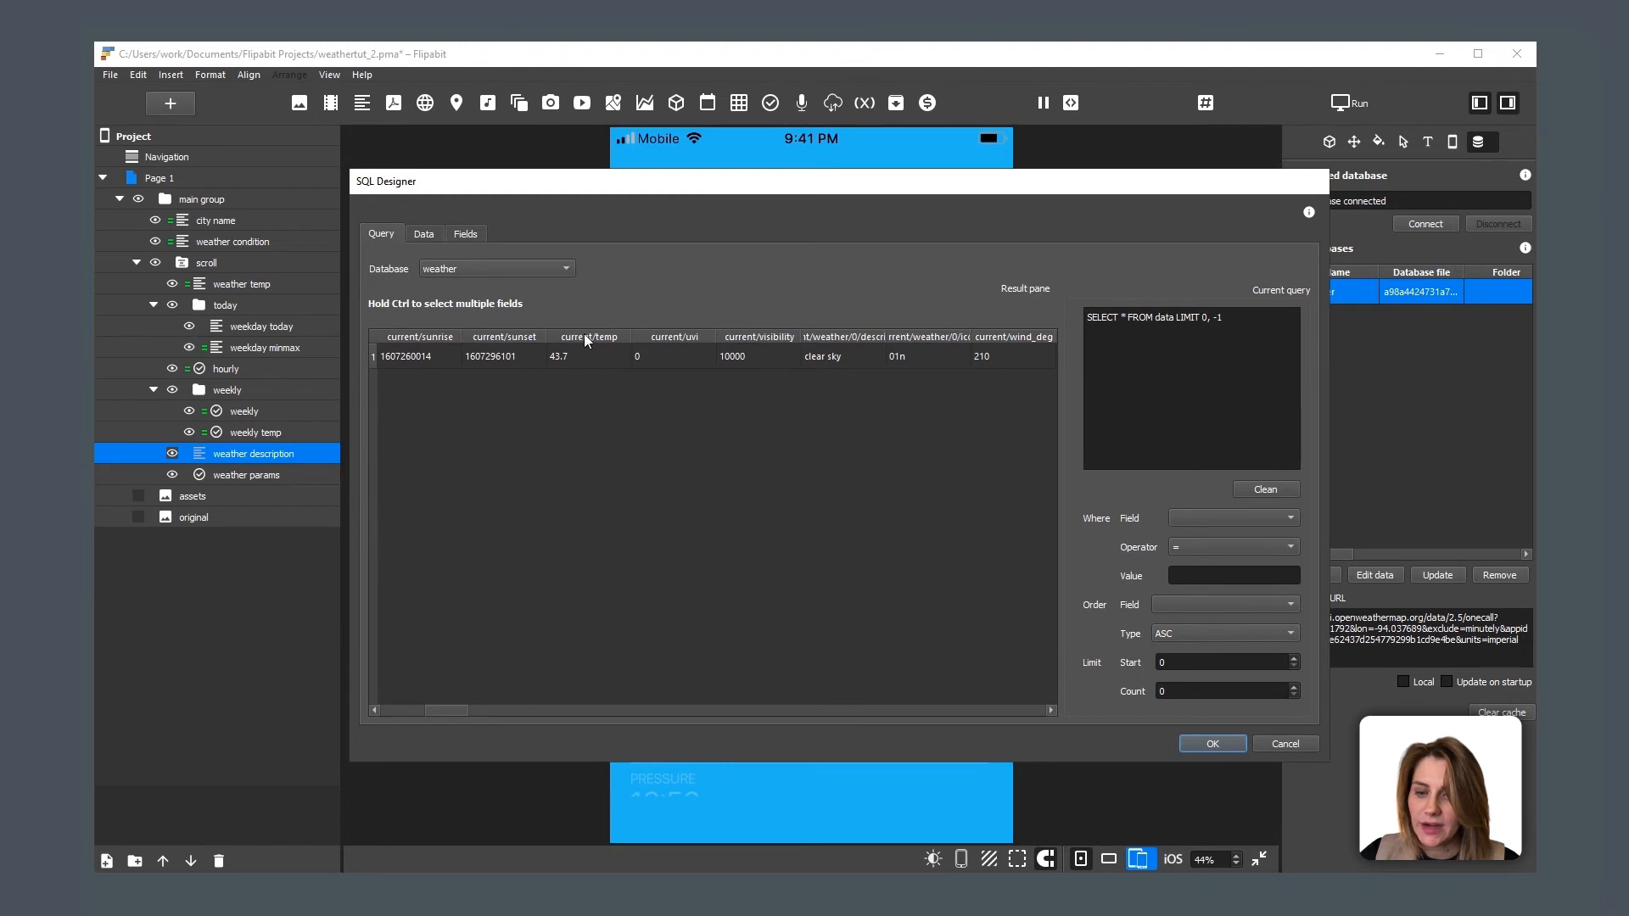
left_click(1205, 316)
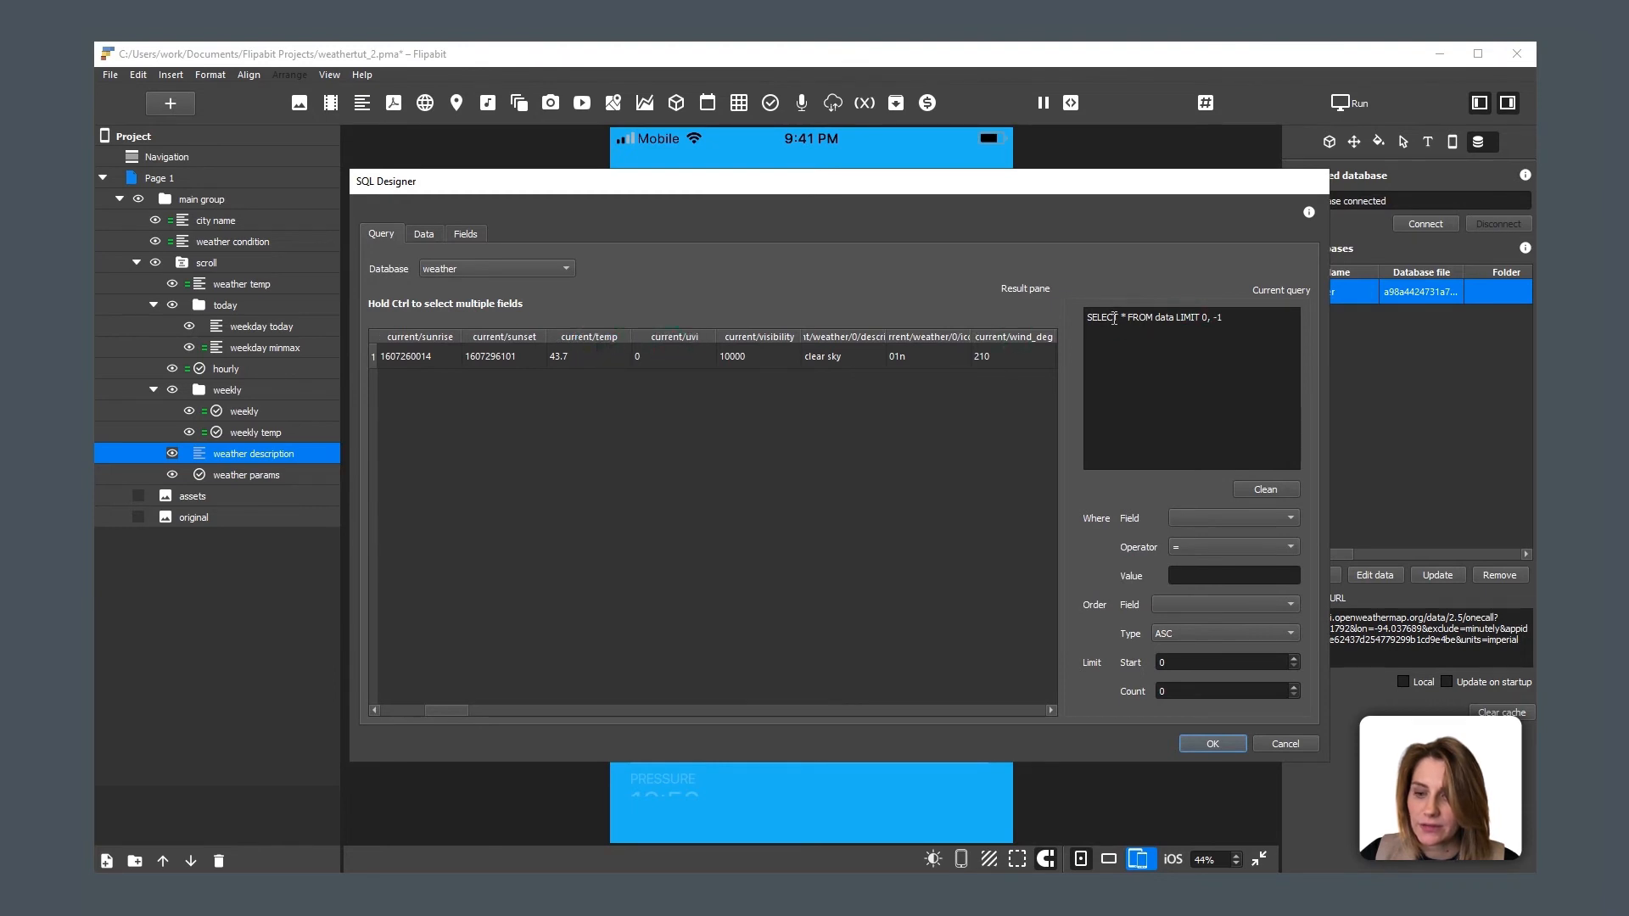
key("Return")
key("Return")
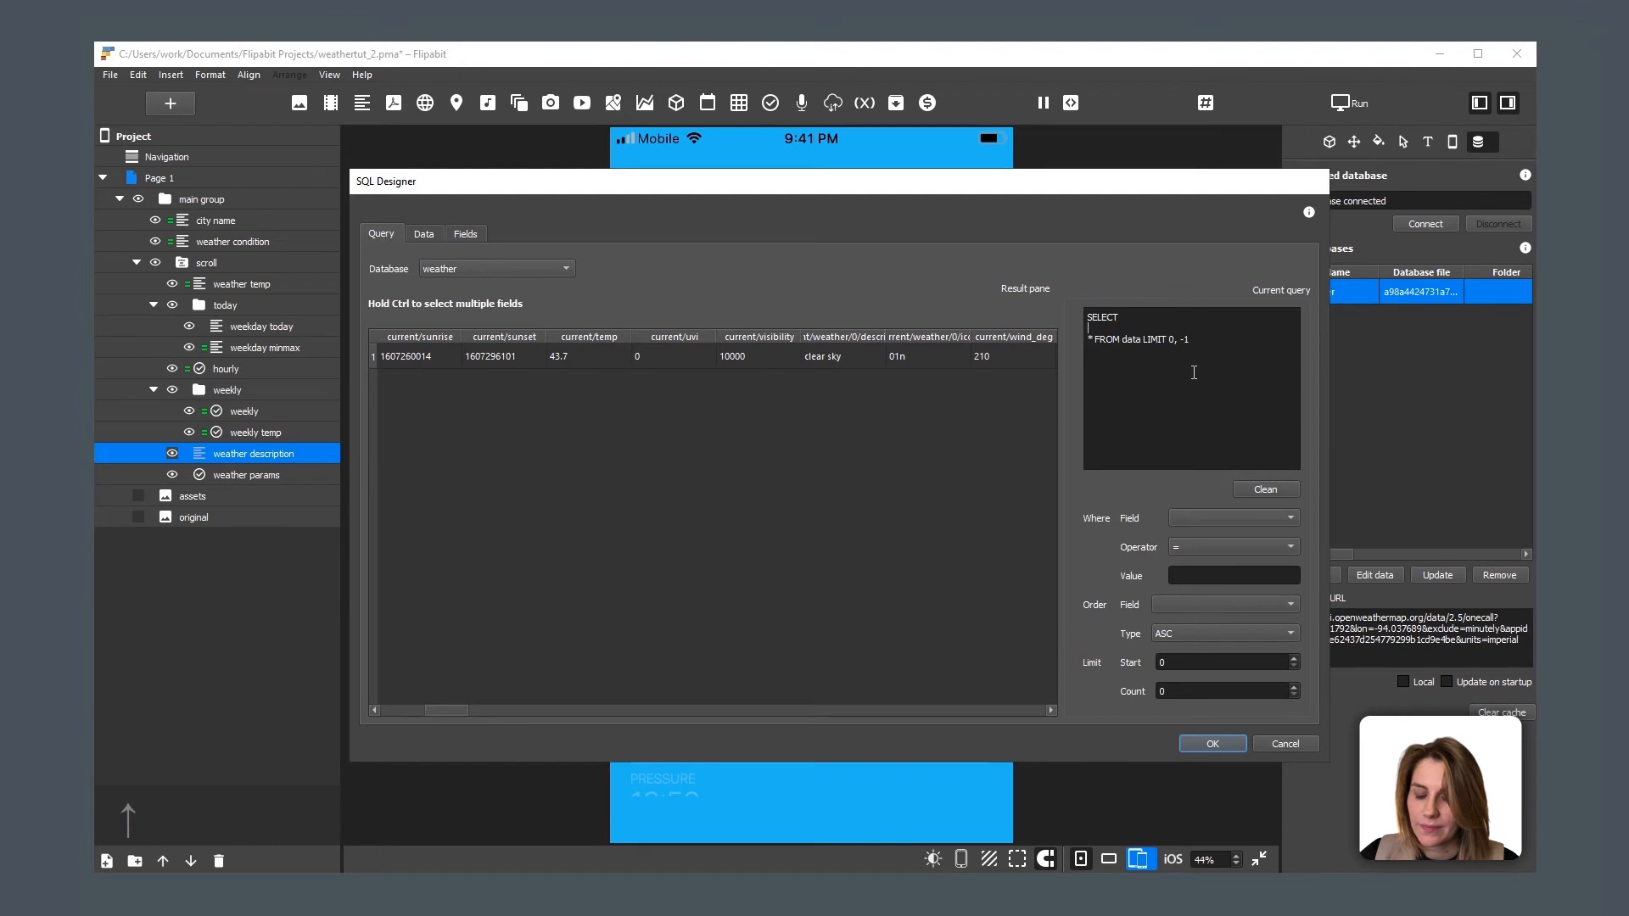
type("\"current/temp\"")
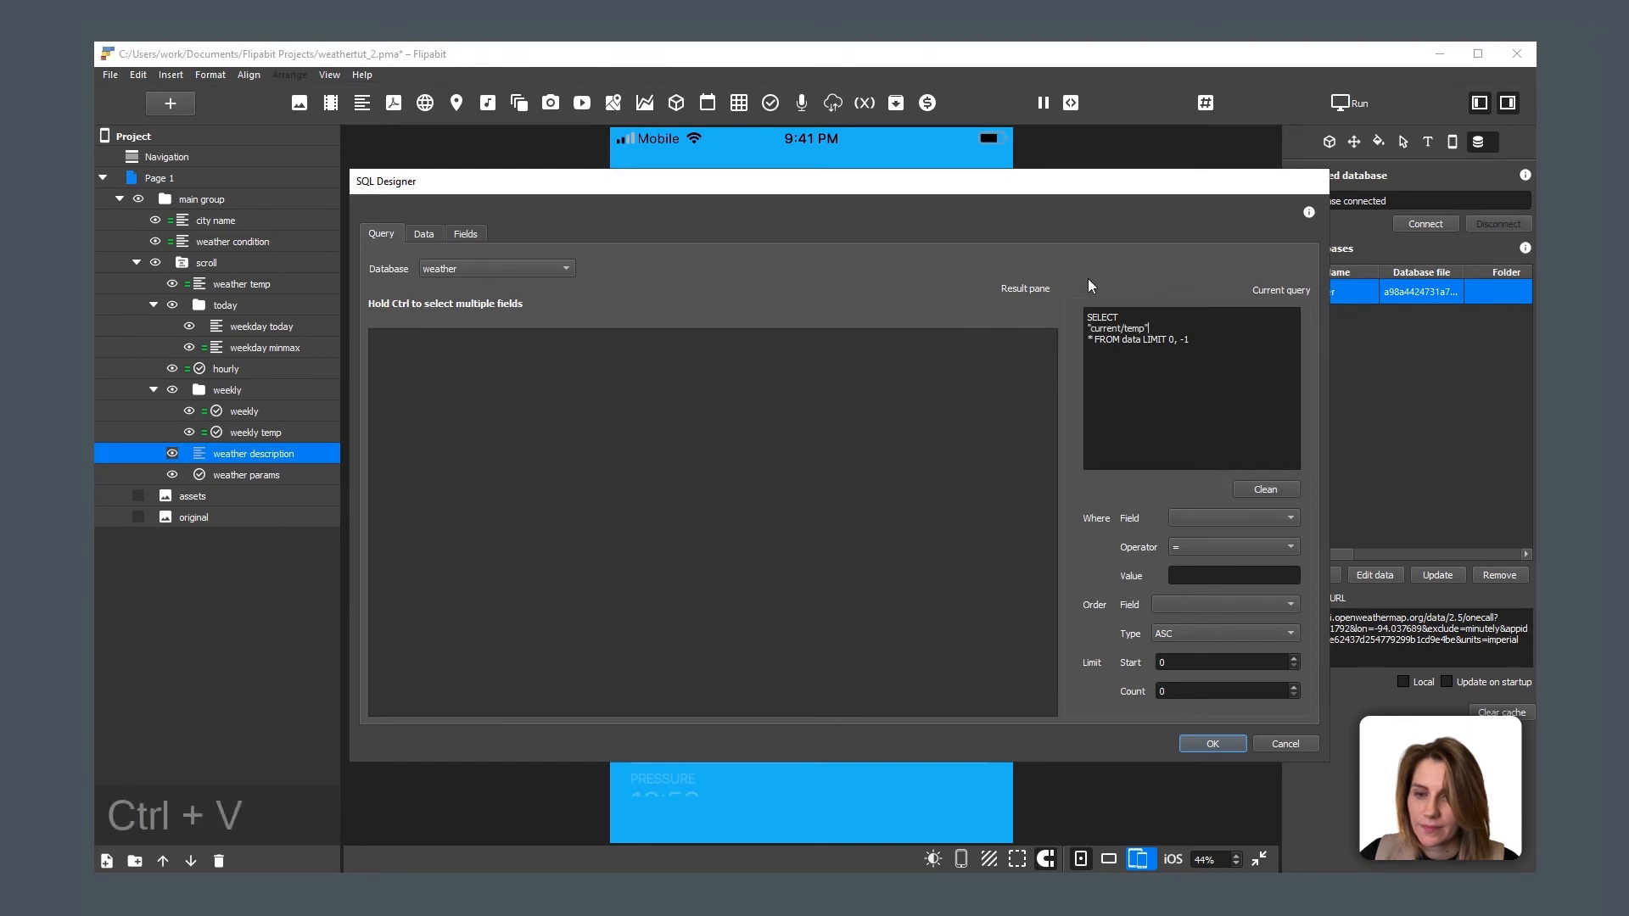
Step: Wrap "current/temp" in ROUND() with the alias temp, followed by a comma and a new line
key("Home")
type("ROUND")
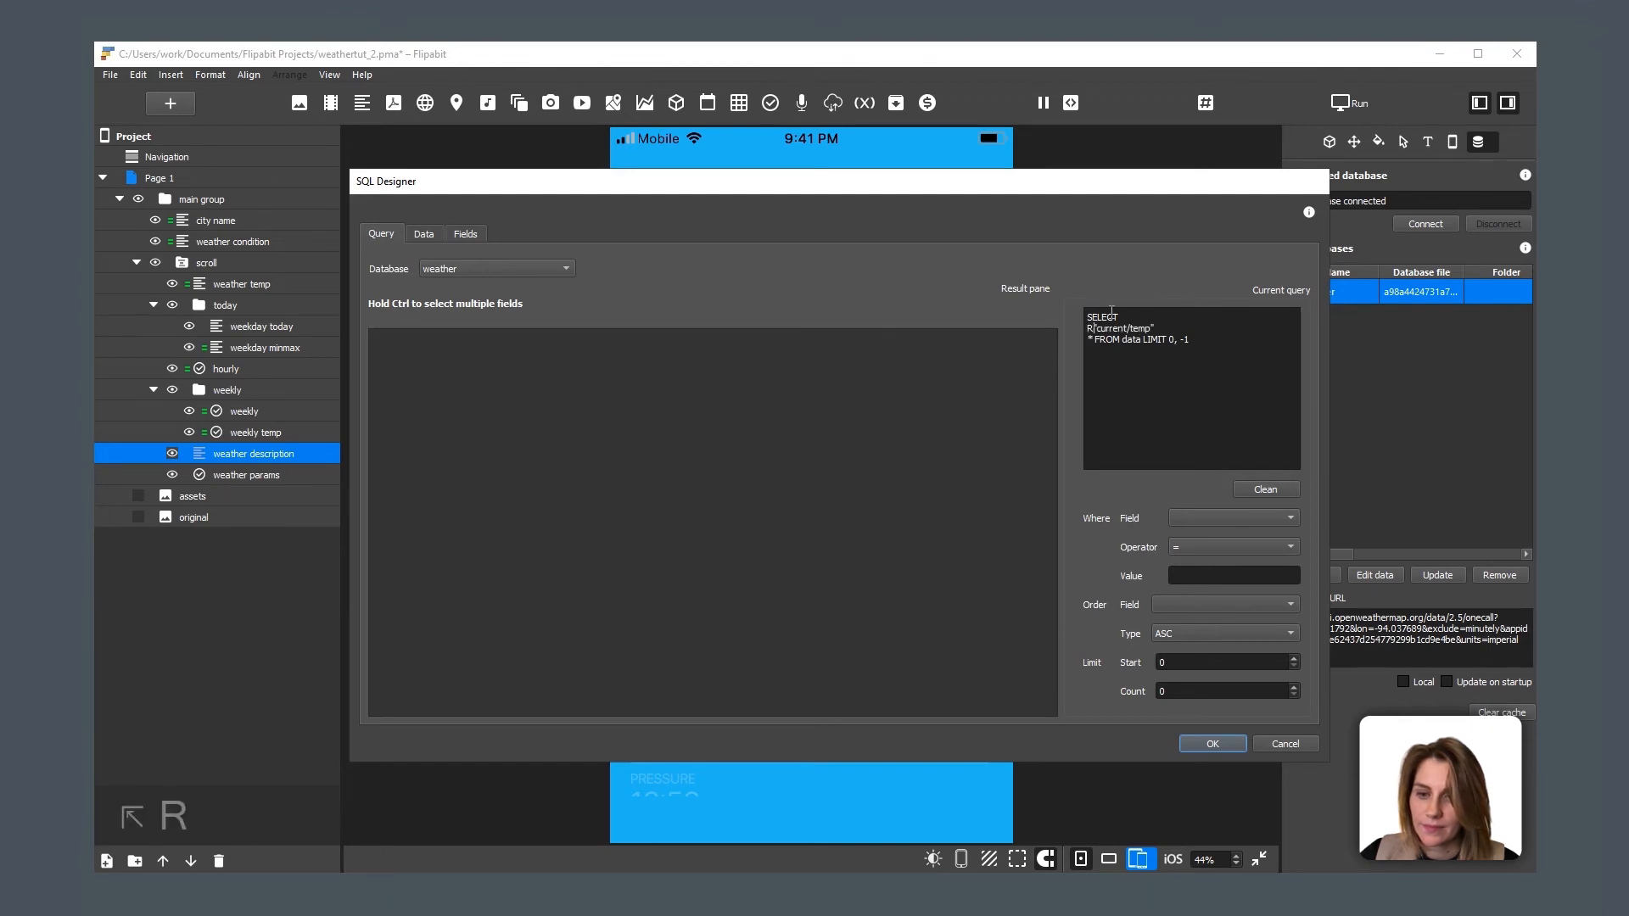
type("(")
key("End")
type(")")
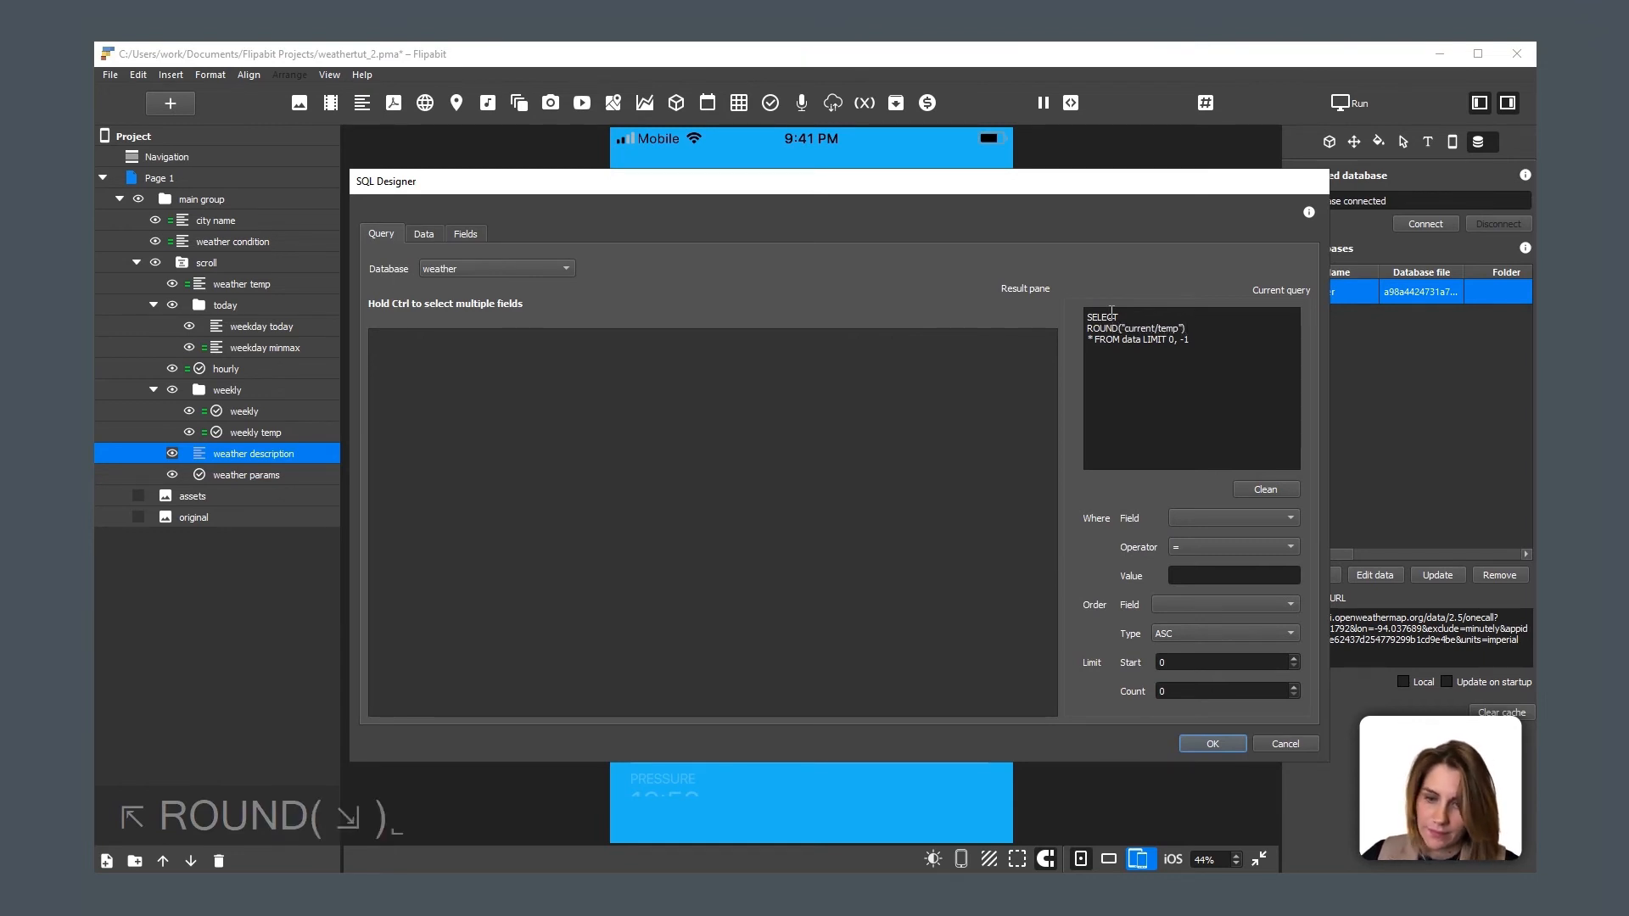
type(" temp,")
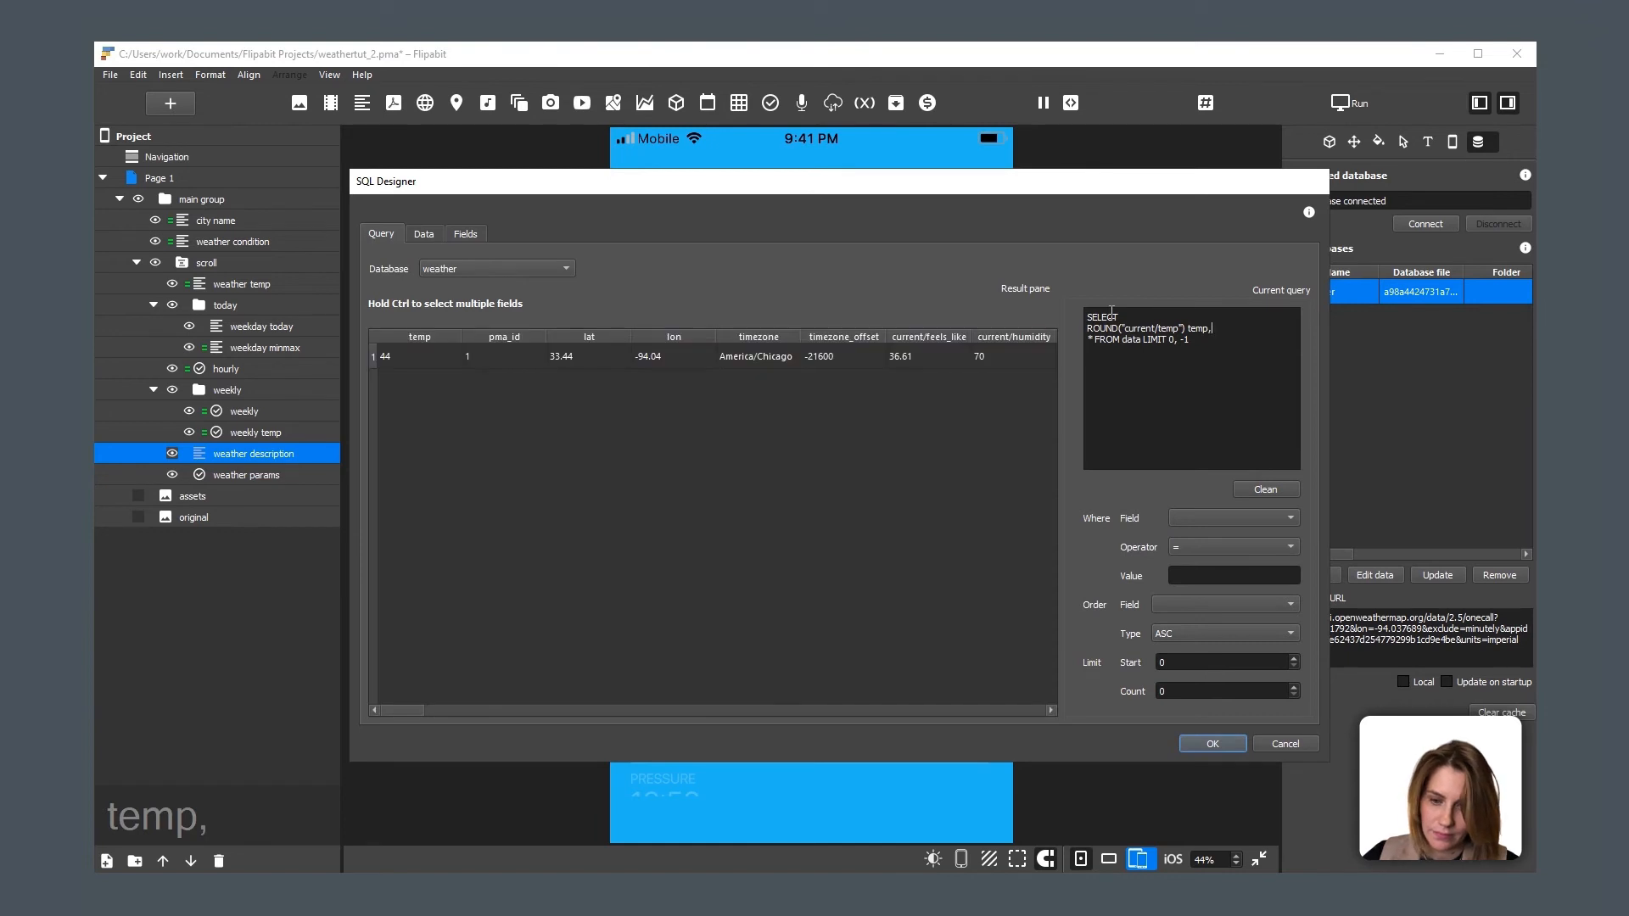
key("Return")
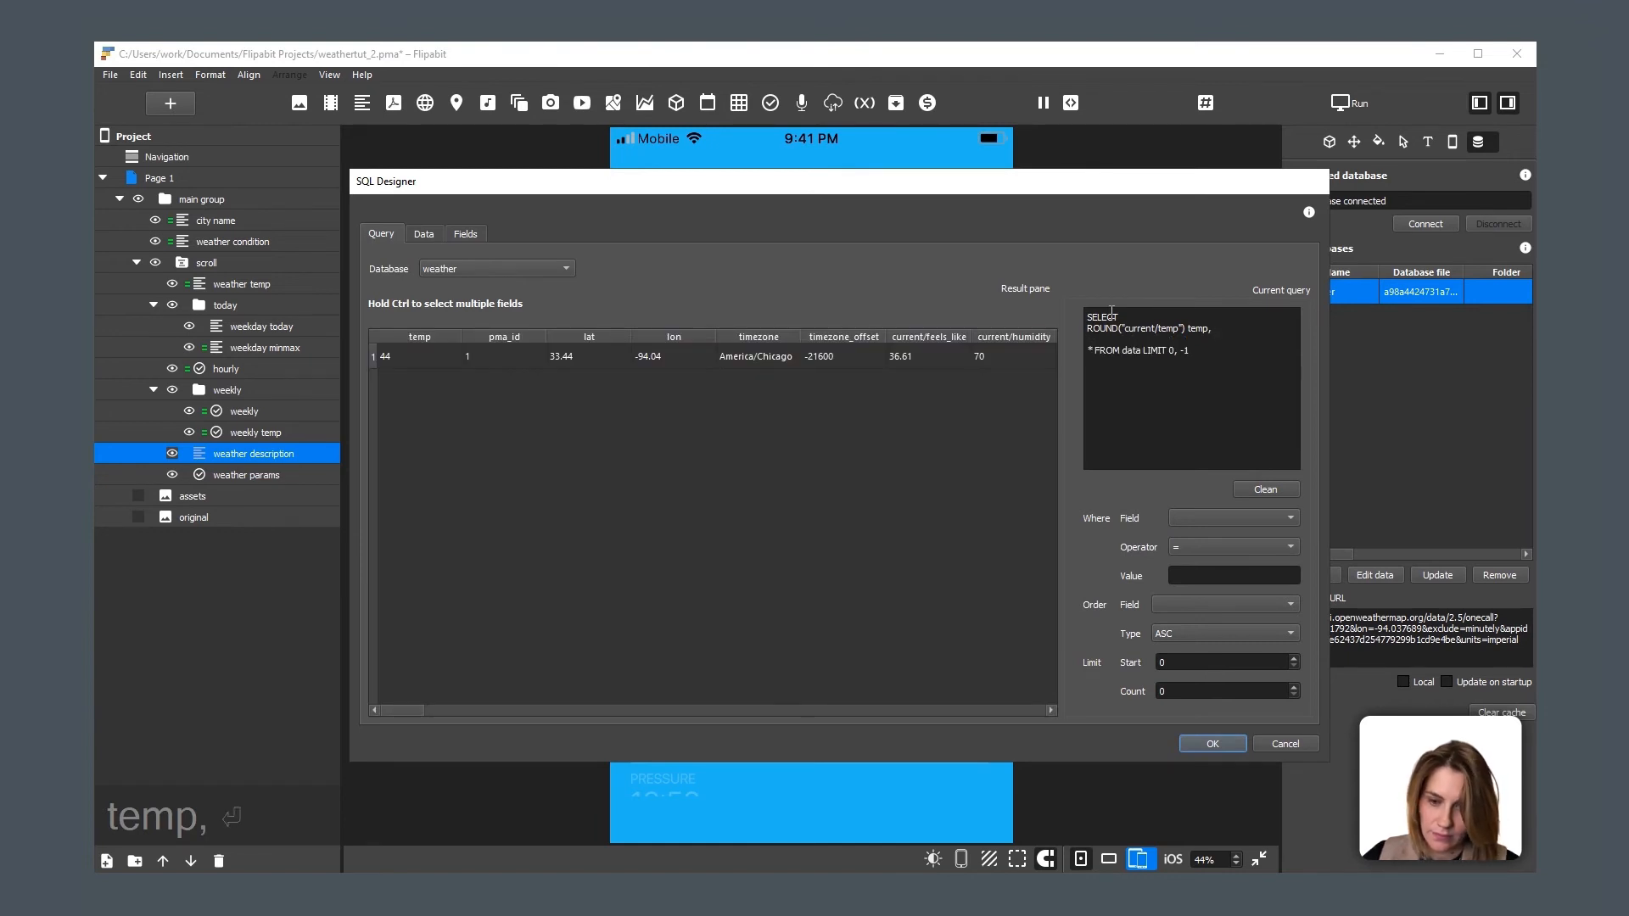
Step: Add ROUND("daily/0/temp/max") max, to the query and connect the weather description to the temp and max fields
left_click(671, 709)
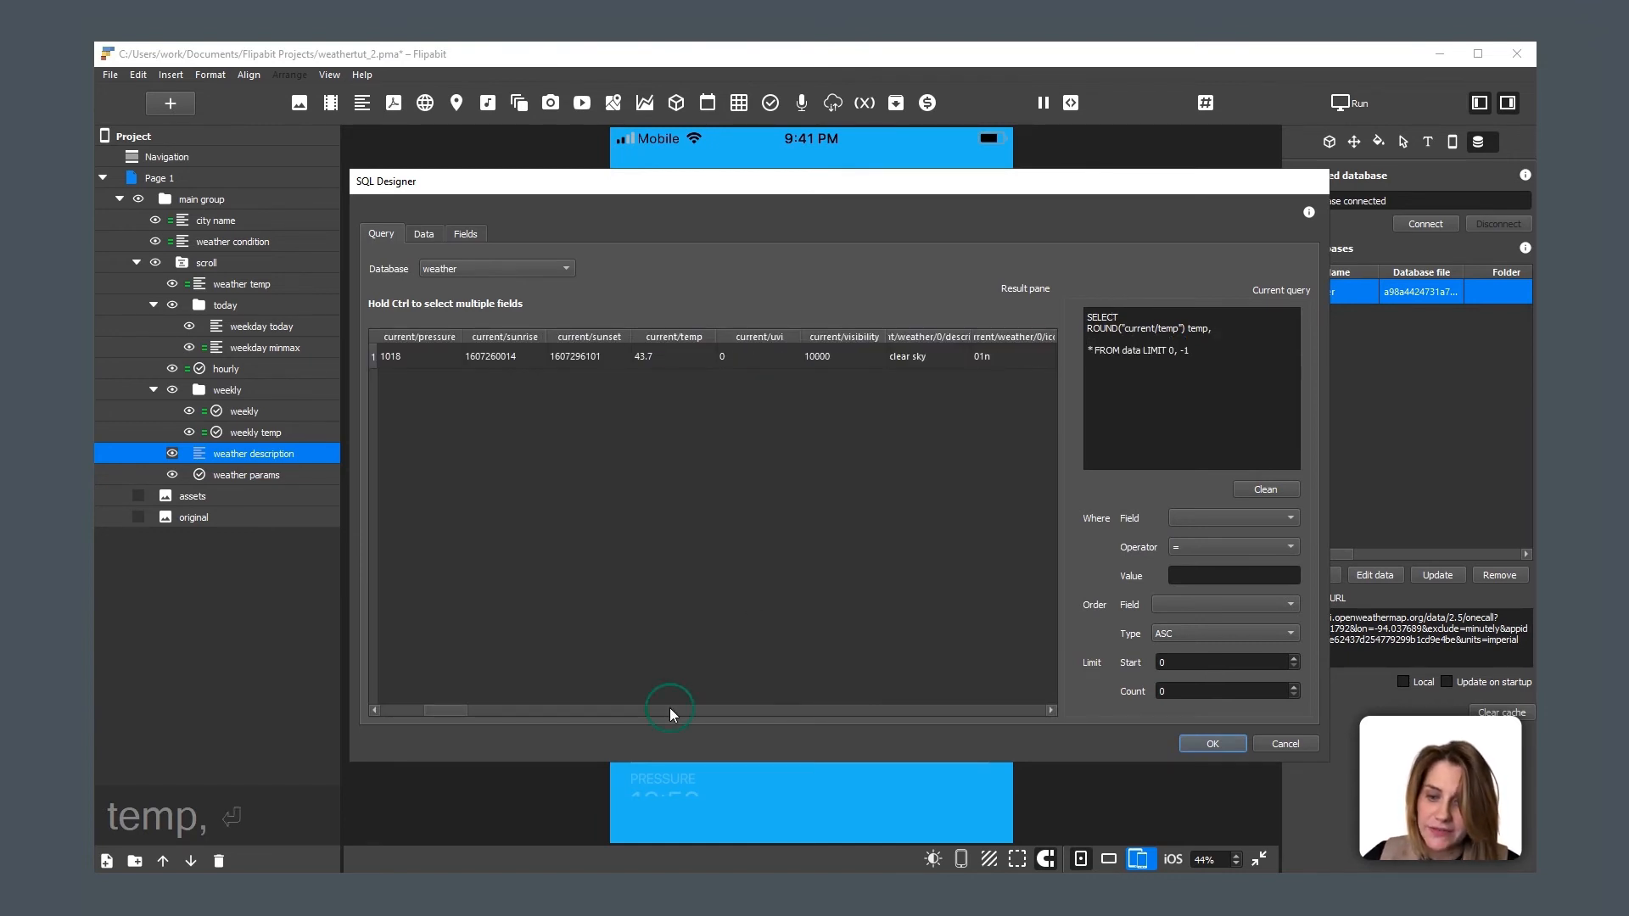
left_click(669, 710)
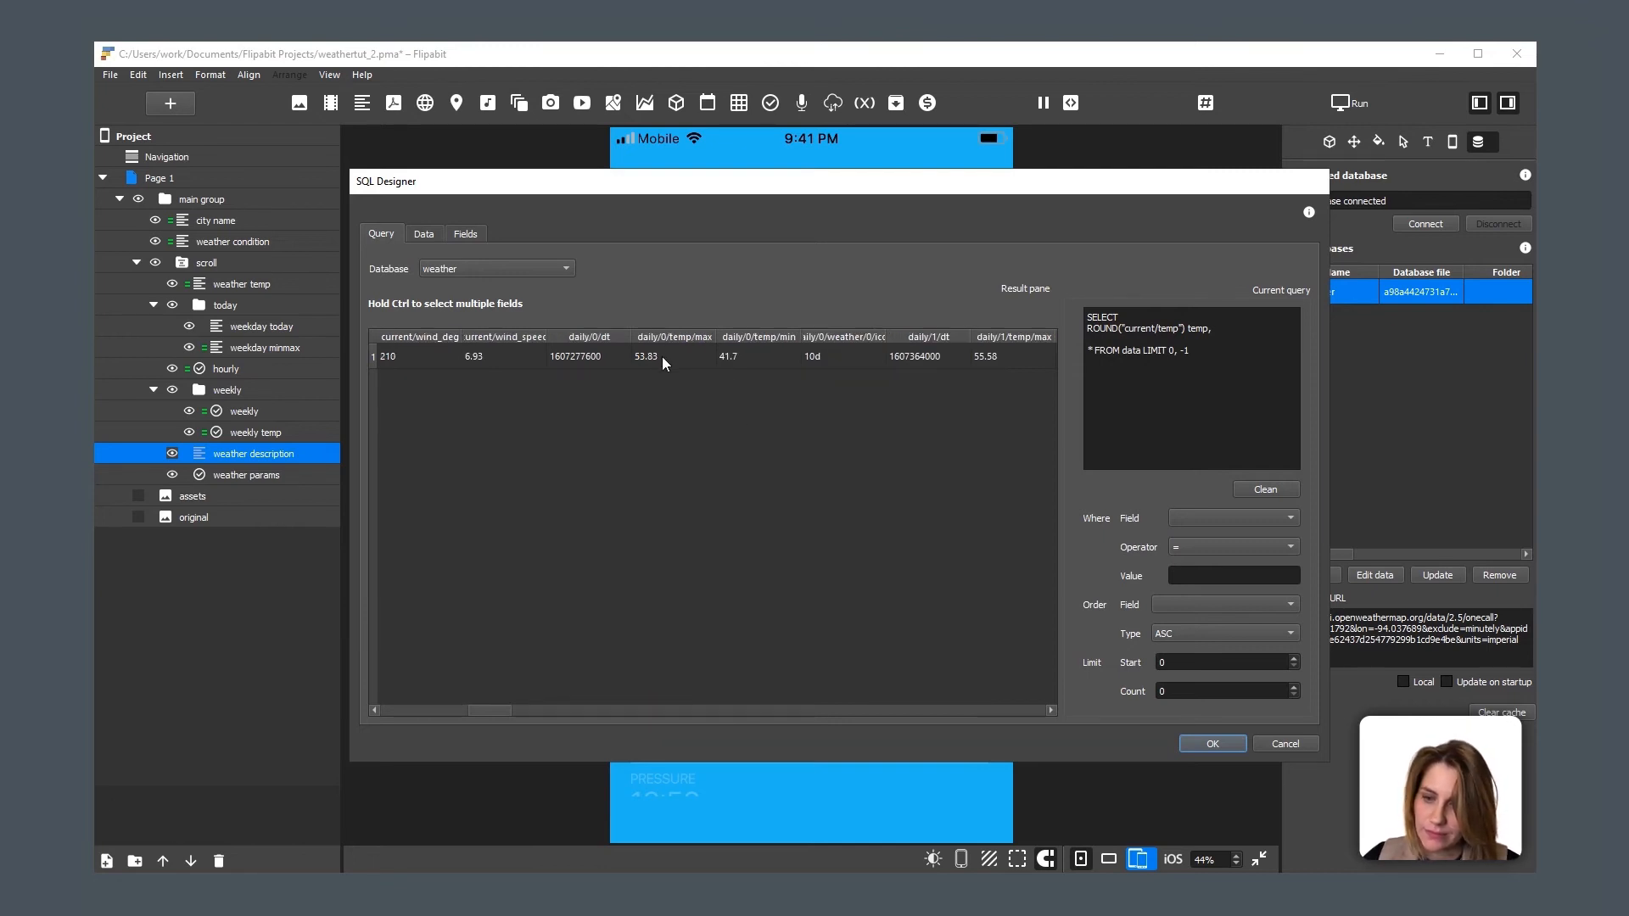
right_click(670, 334)
left_click(693, 346)
left_click(1172, 337)
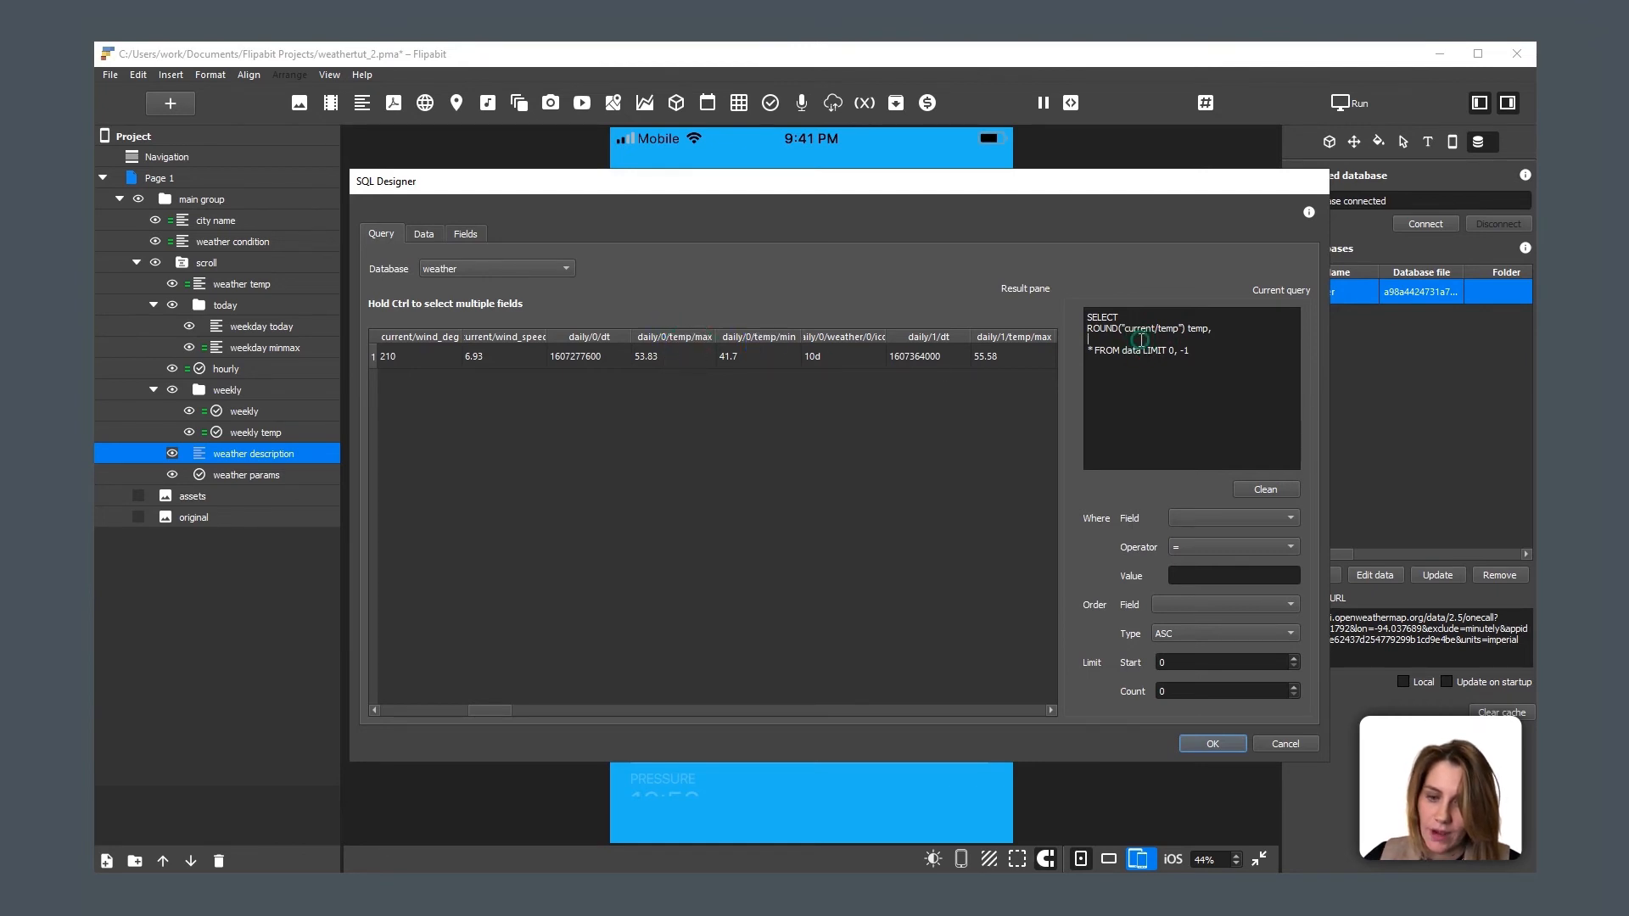
type("ROUND(")
key("ctrl+v")
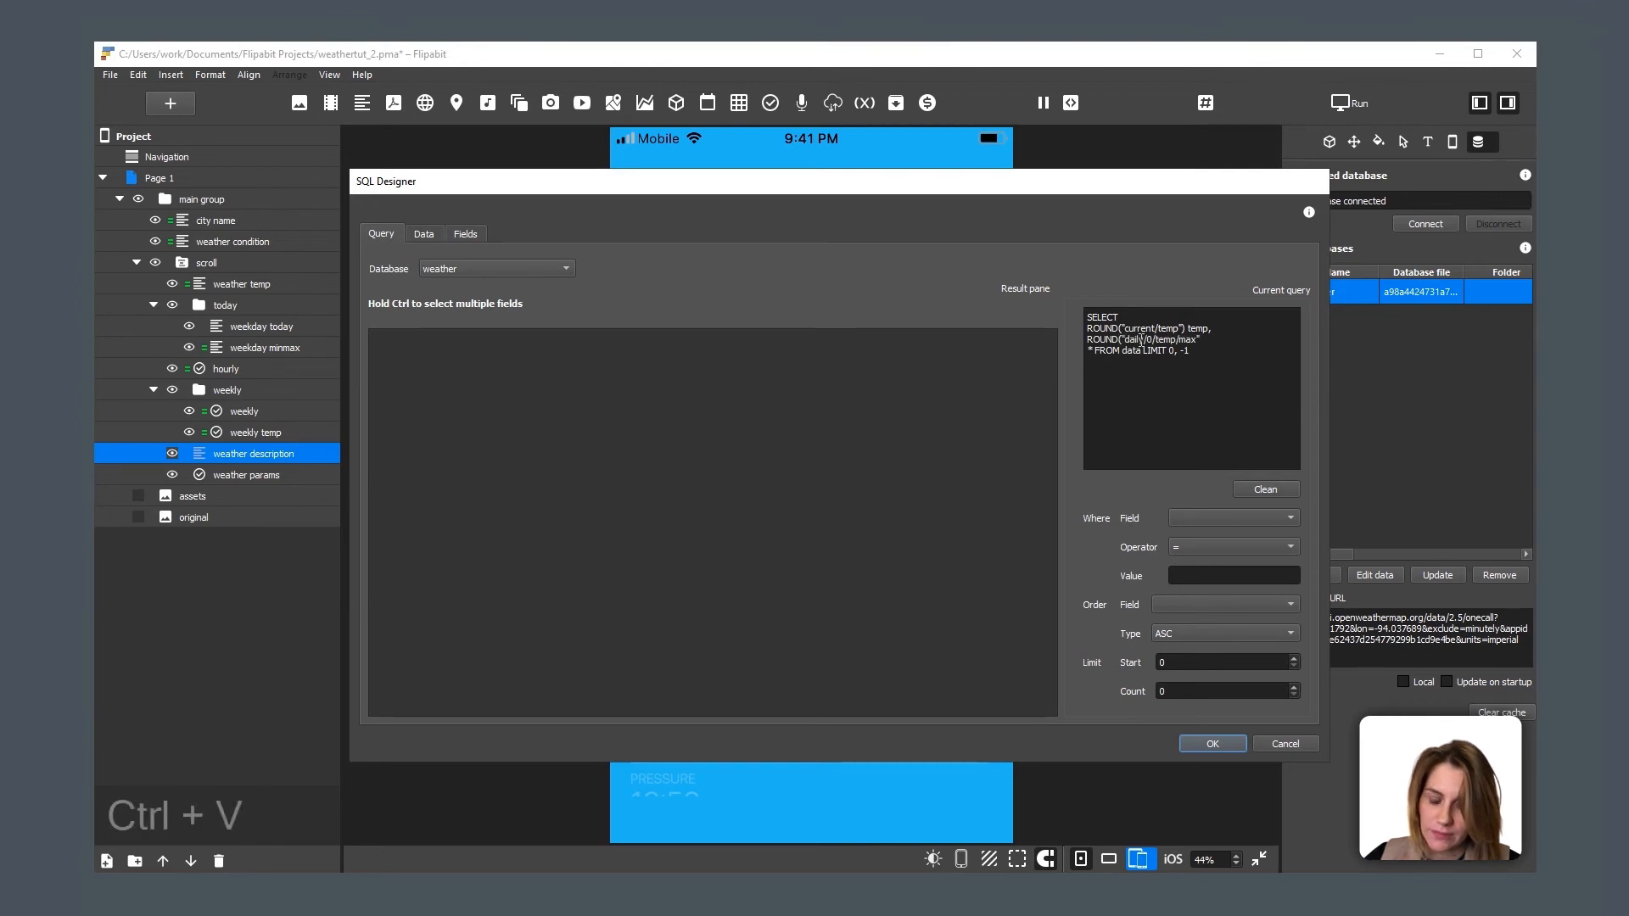
type(")")
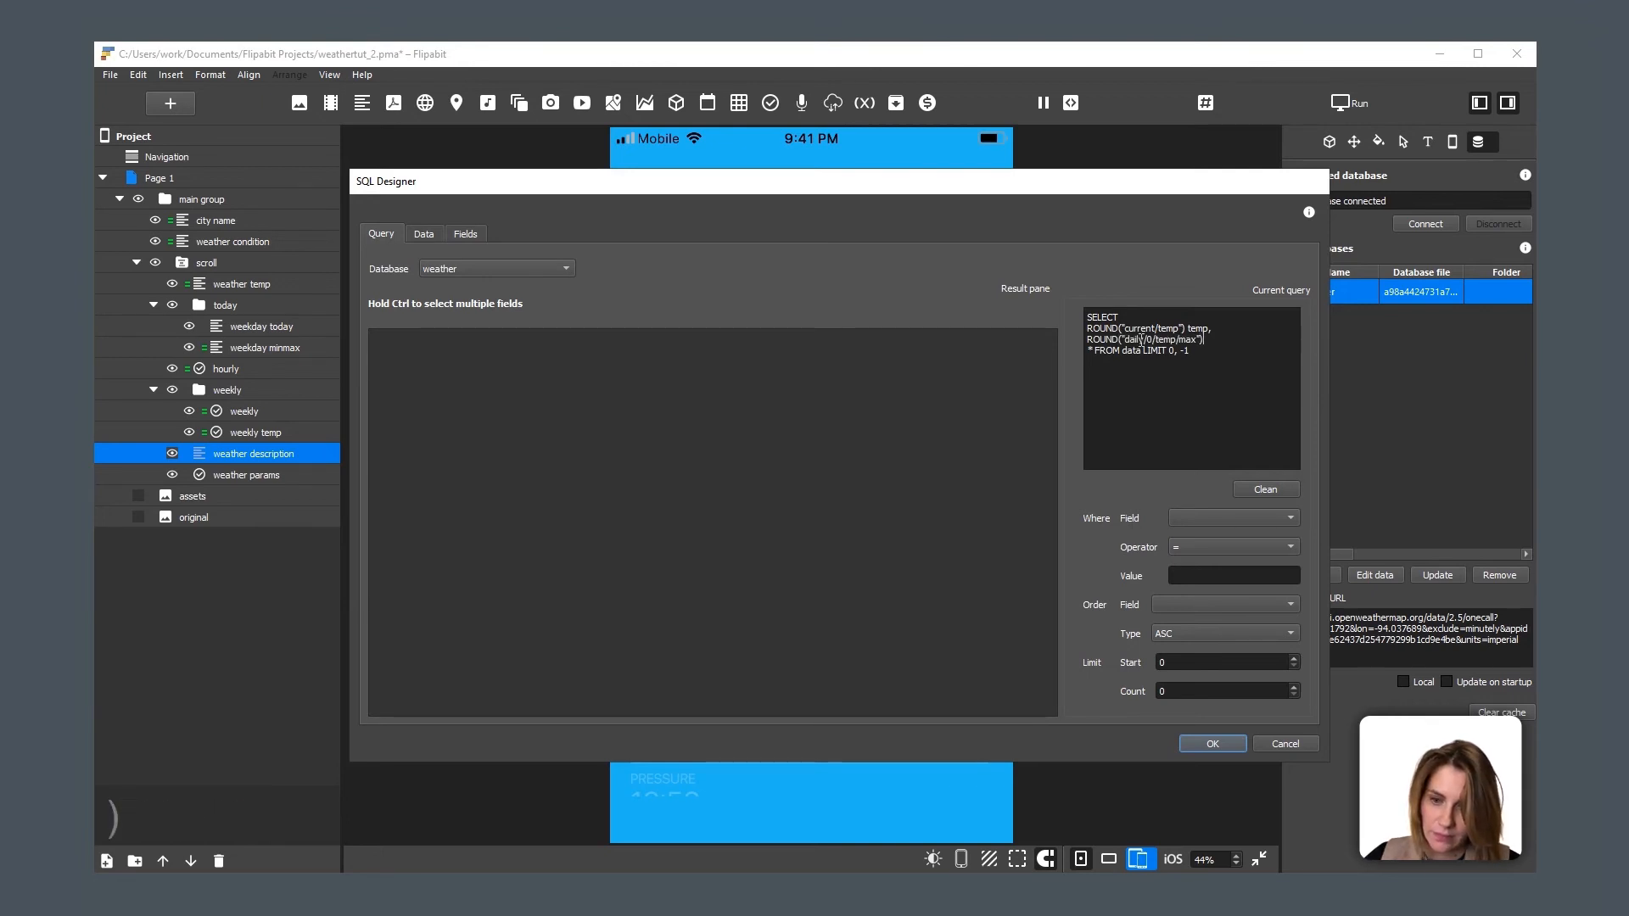
type(" max")
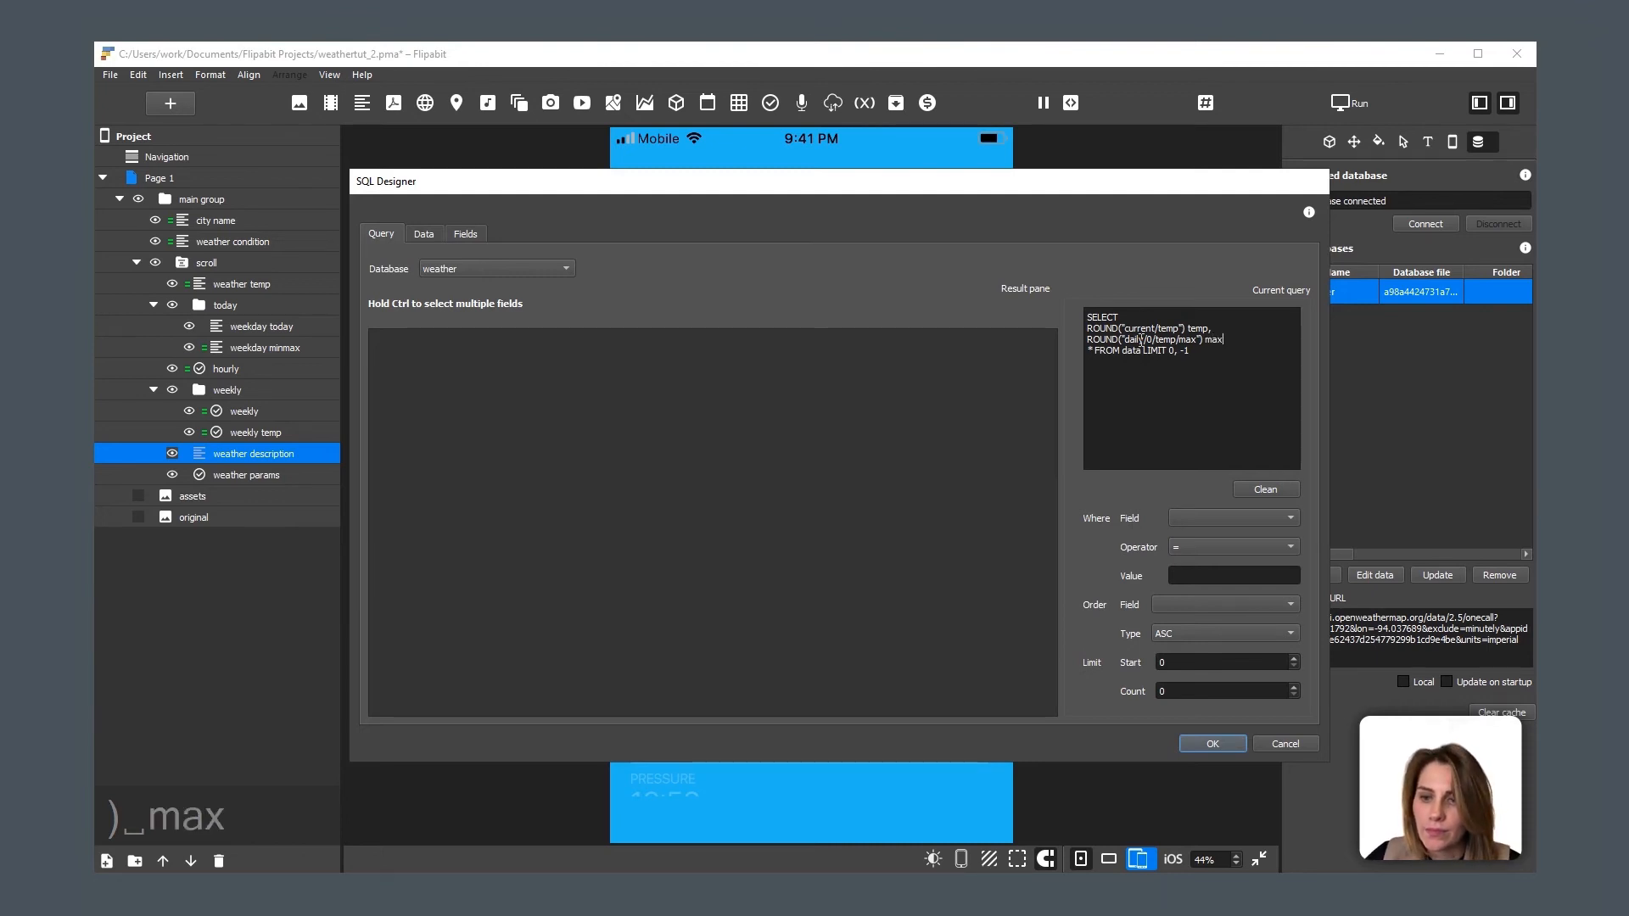
type(",")
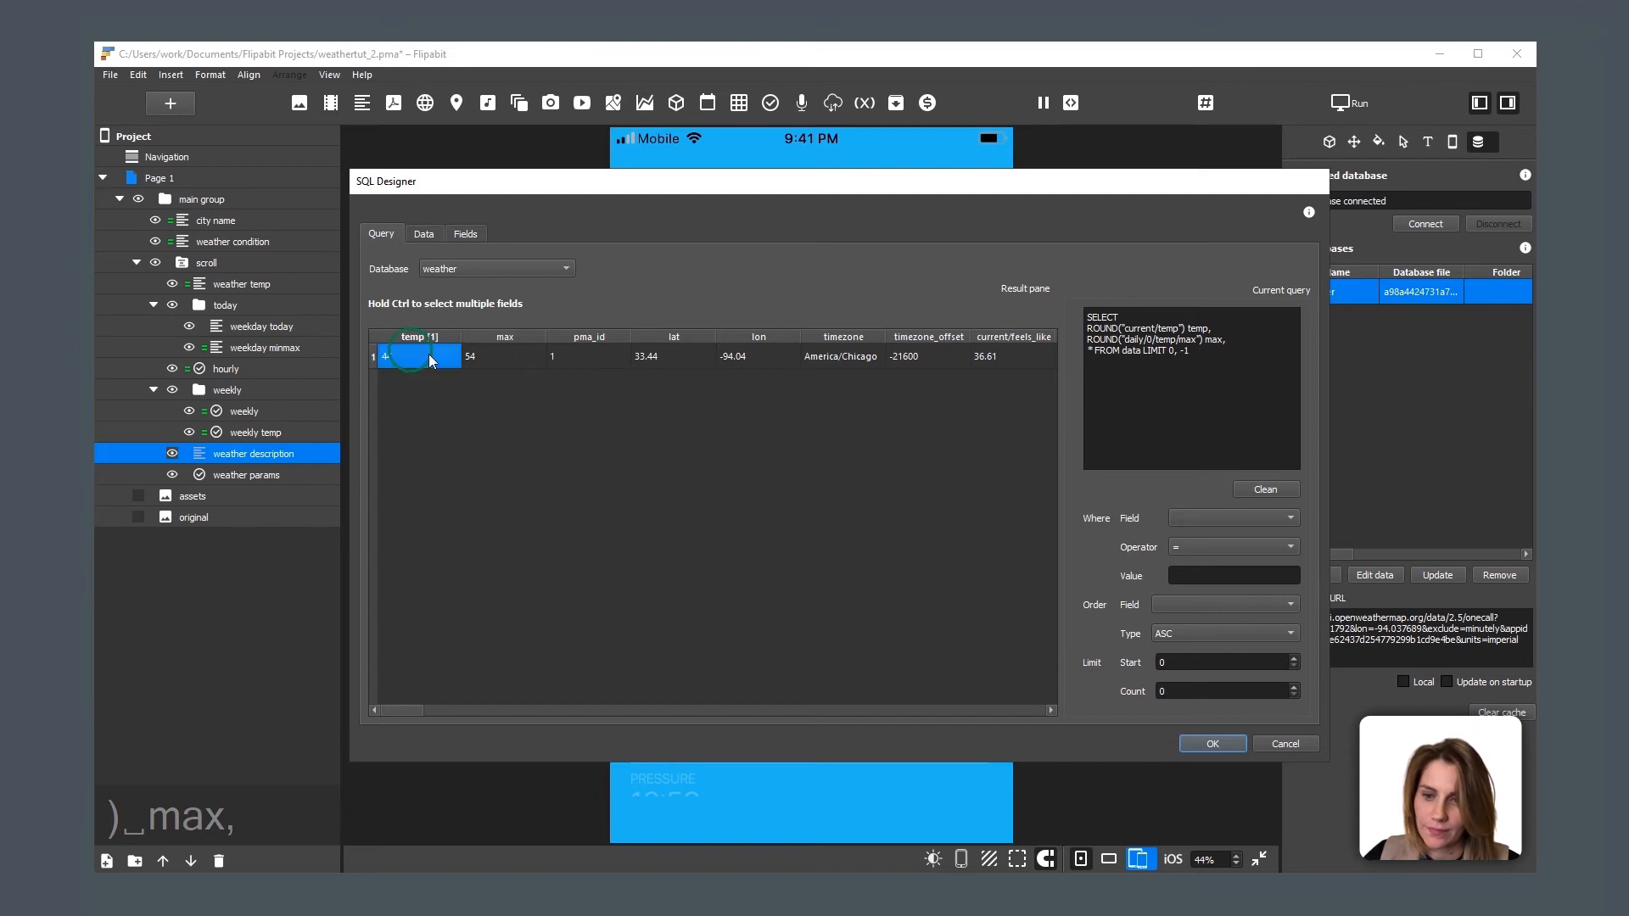
left_click(497, 358, "ctrl")
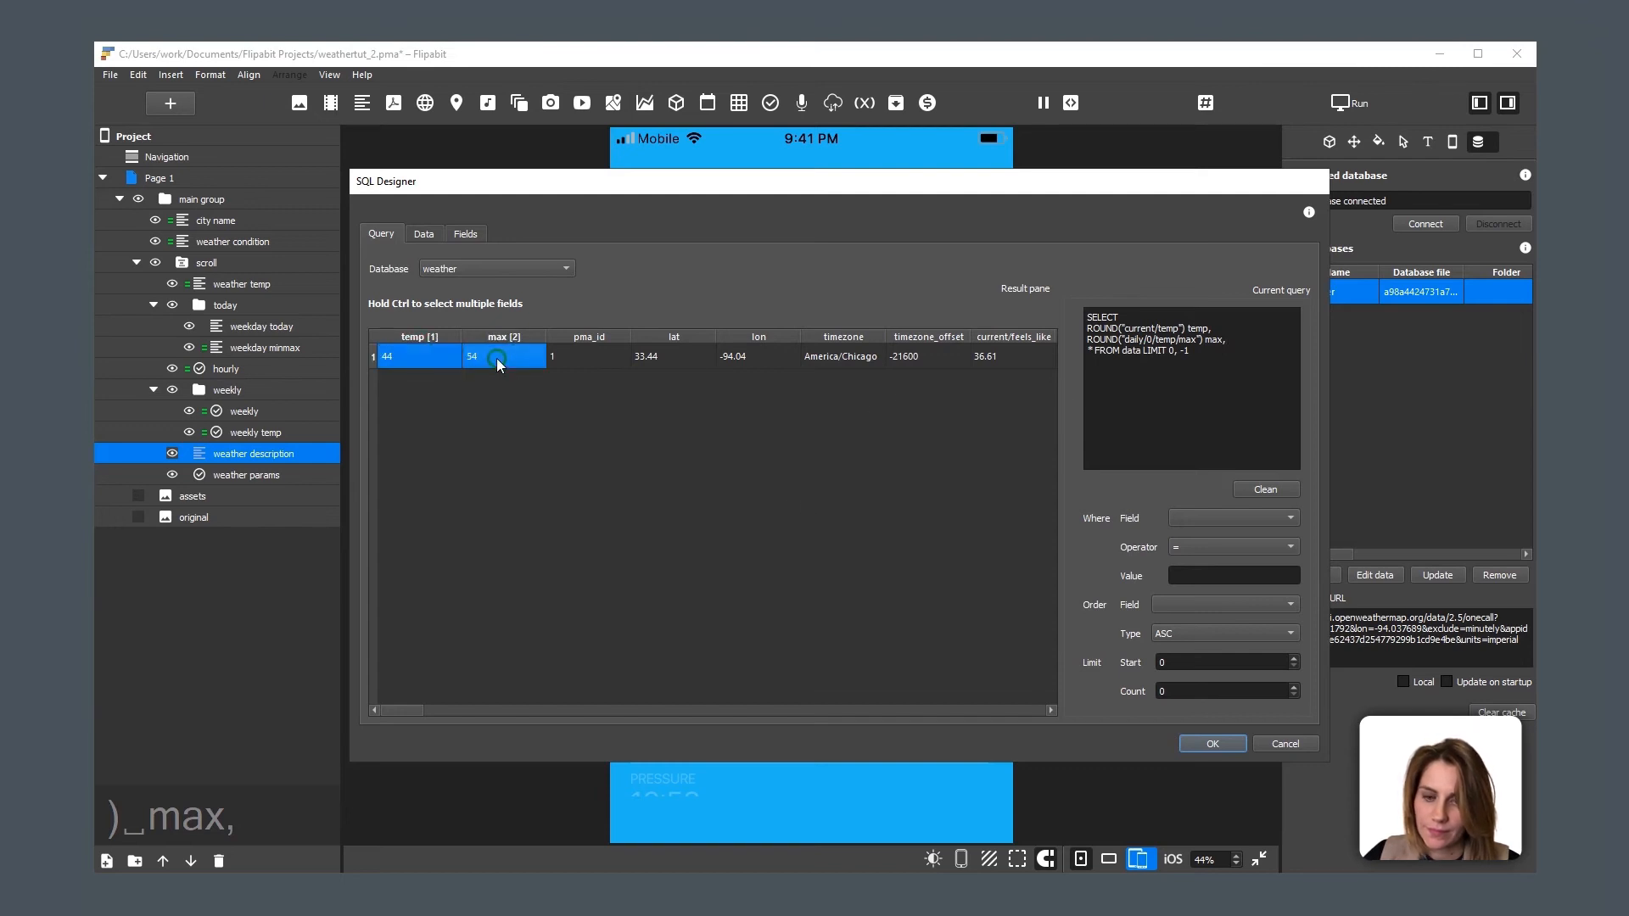
left_click(1214, 744)
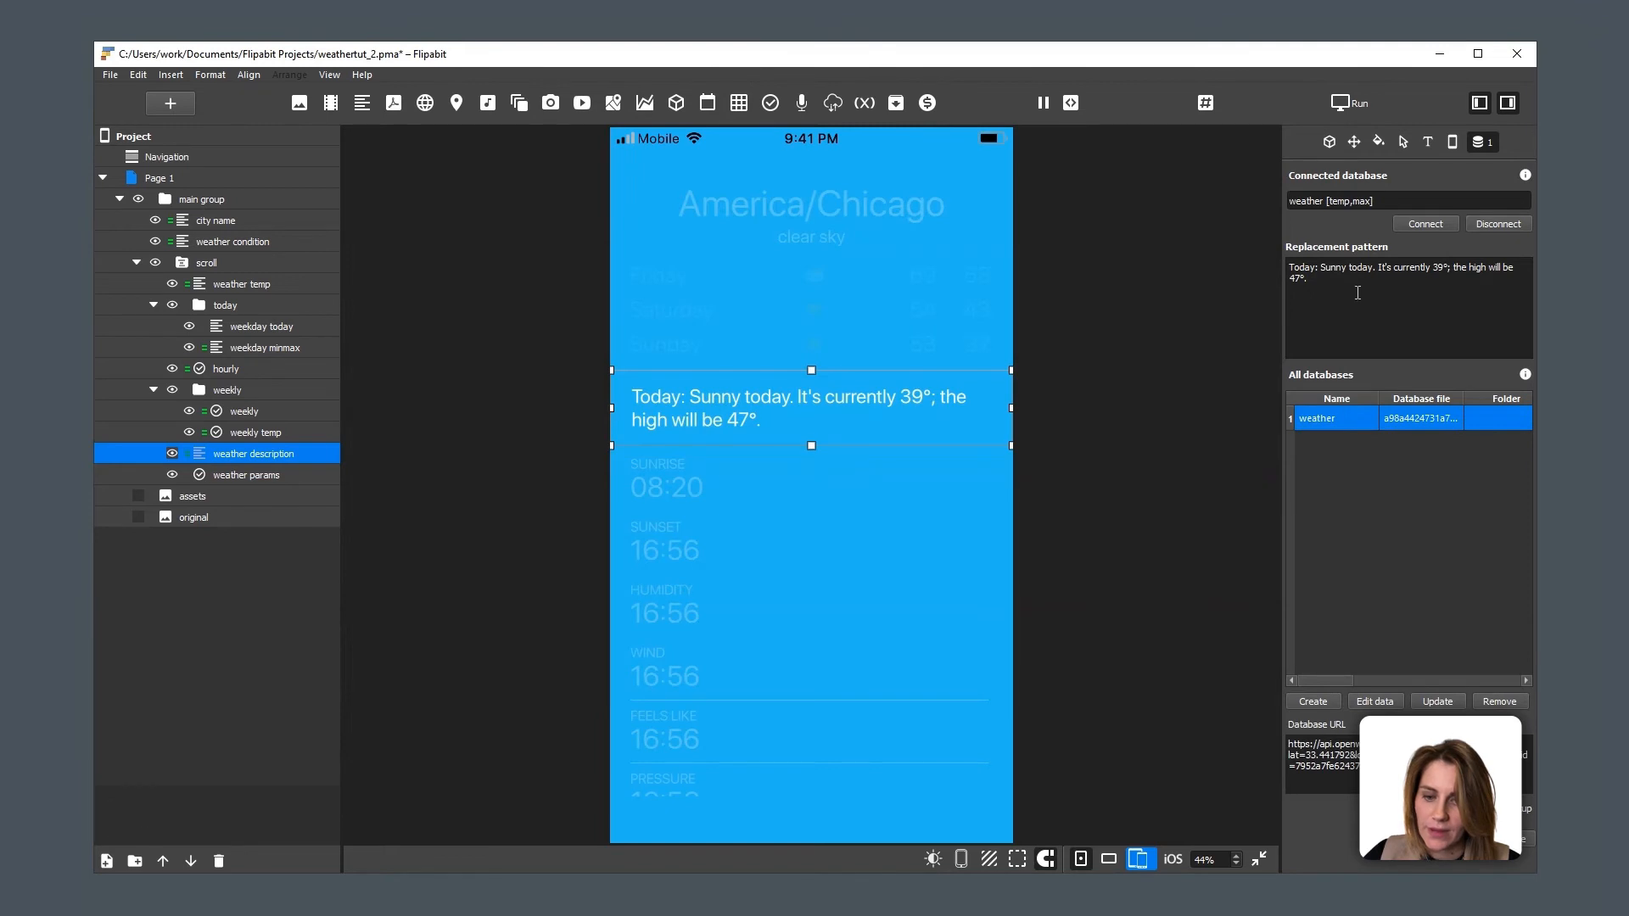
Step: Replace the number 39 in the weather description's replacement pattern with the %%temp%% placeholder, keeping the degree sign
double_click(1344, 200)
key("ctrl+c")
double_click(1440, 268)
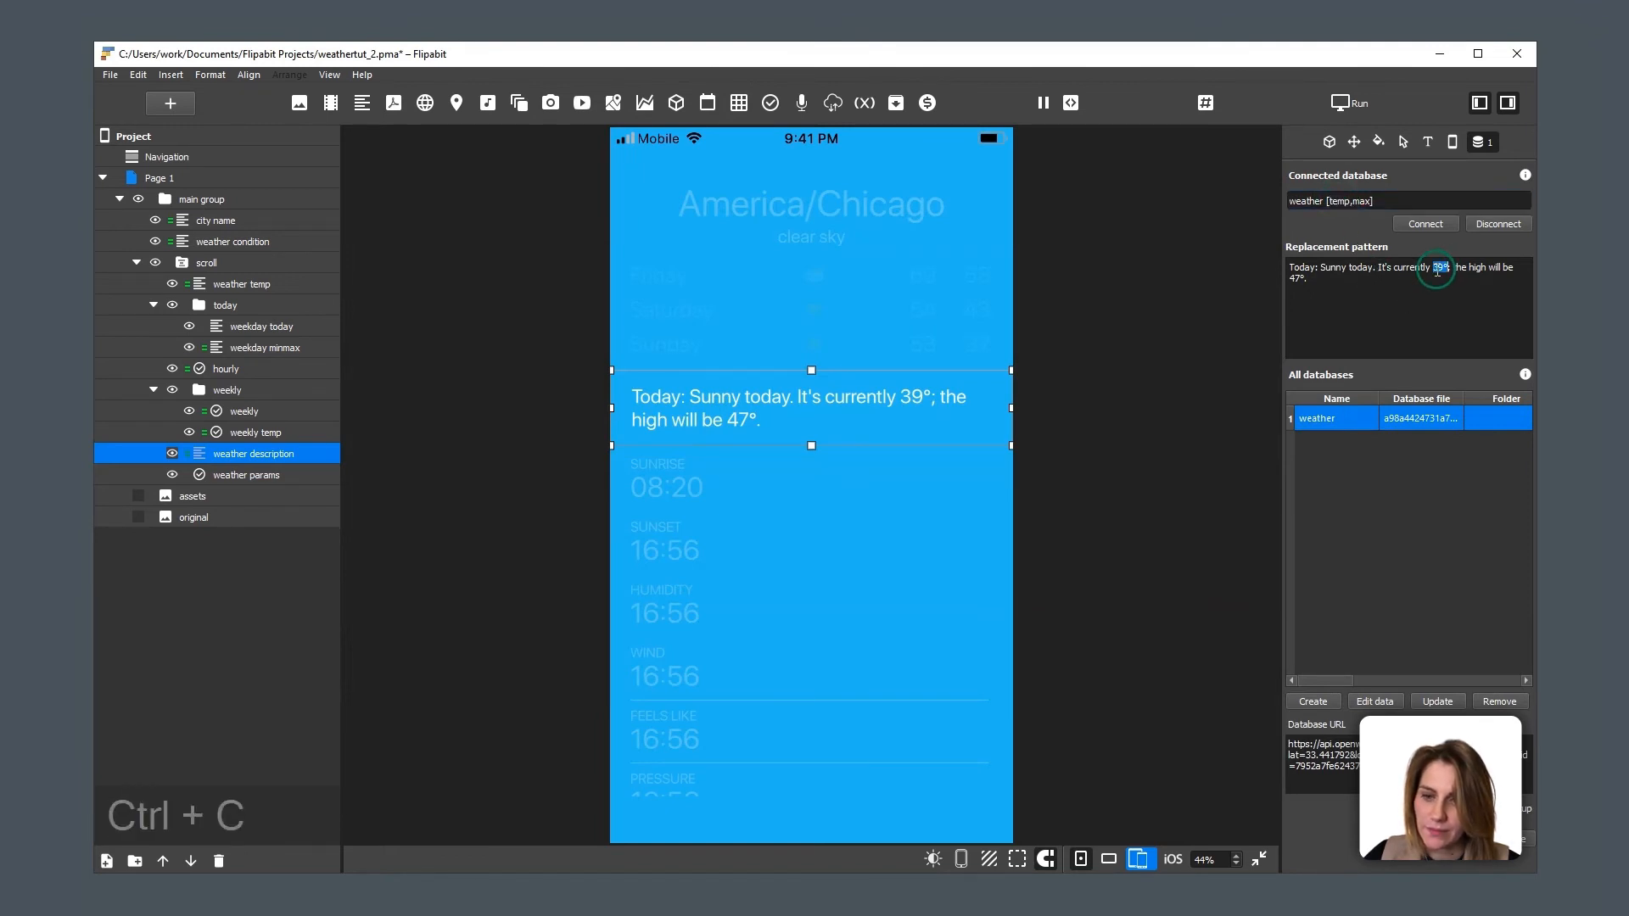
key("shift+Left")
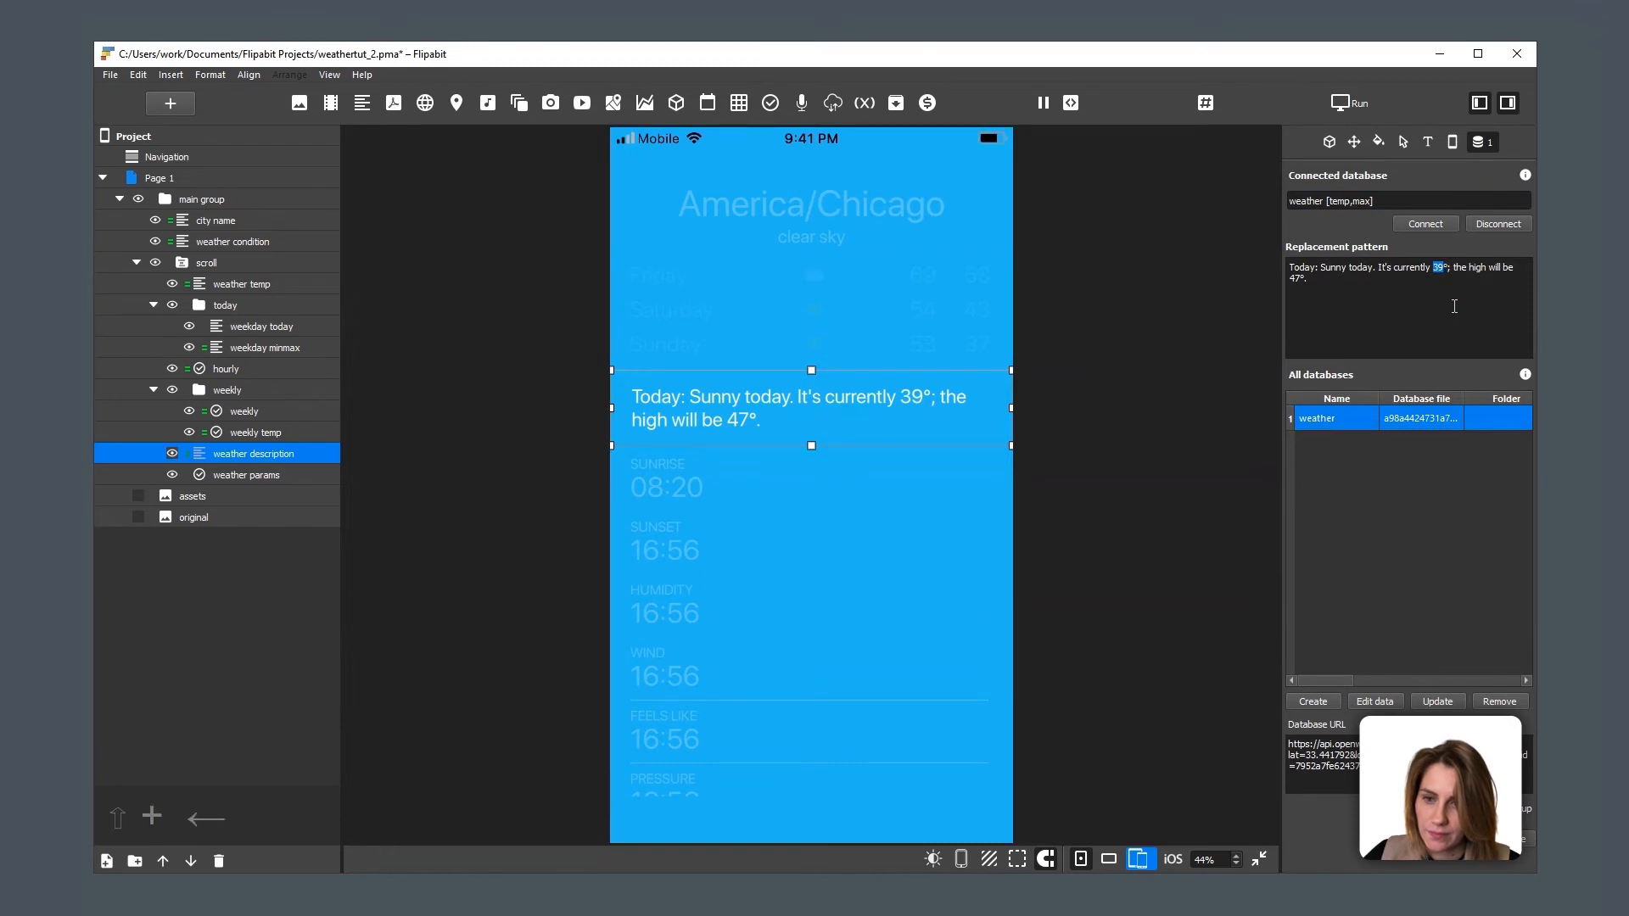
type("%%")
key("ctrl+v")
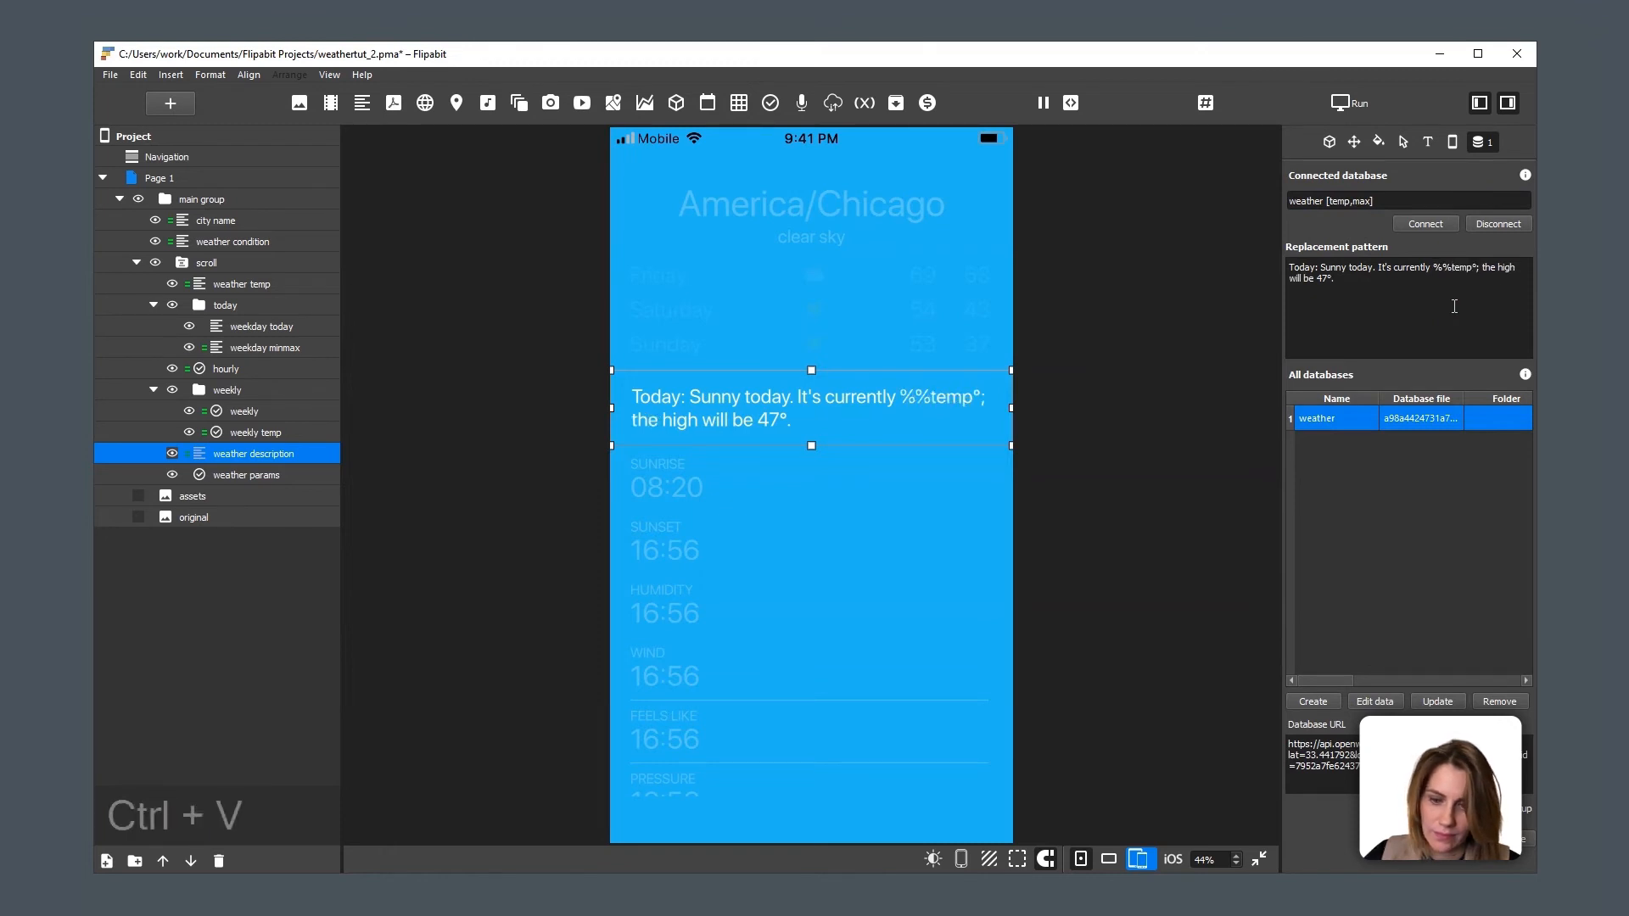
type("%%")
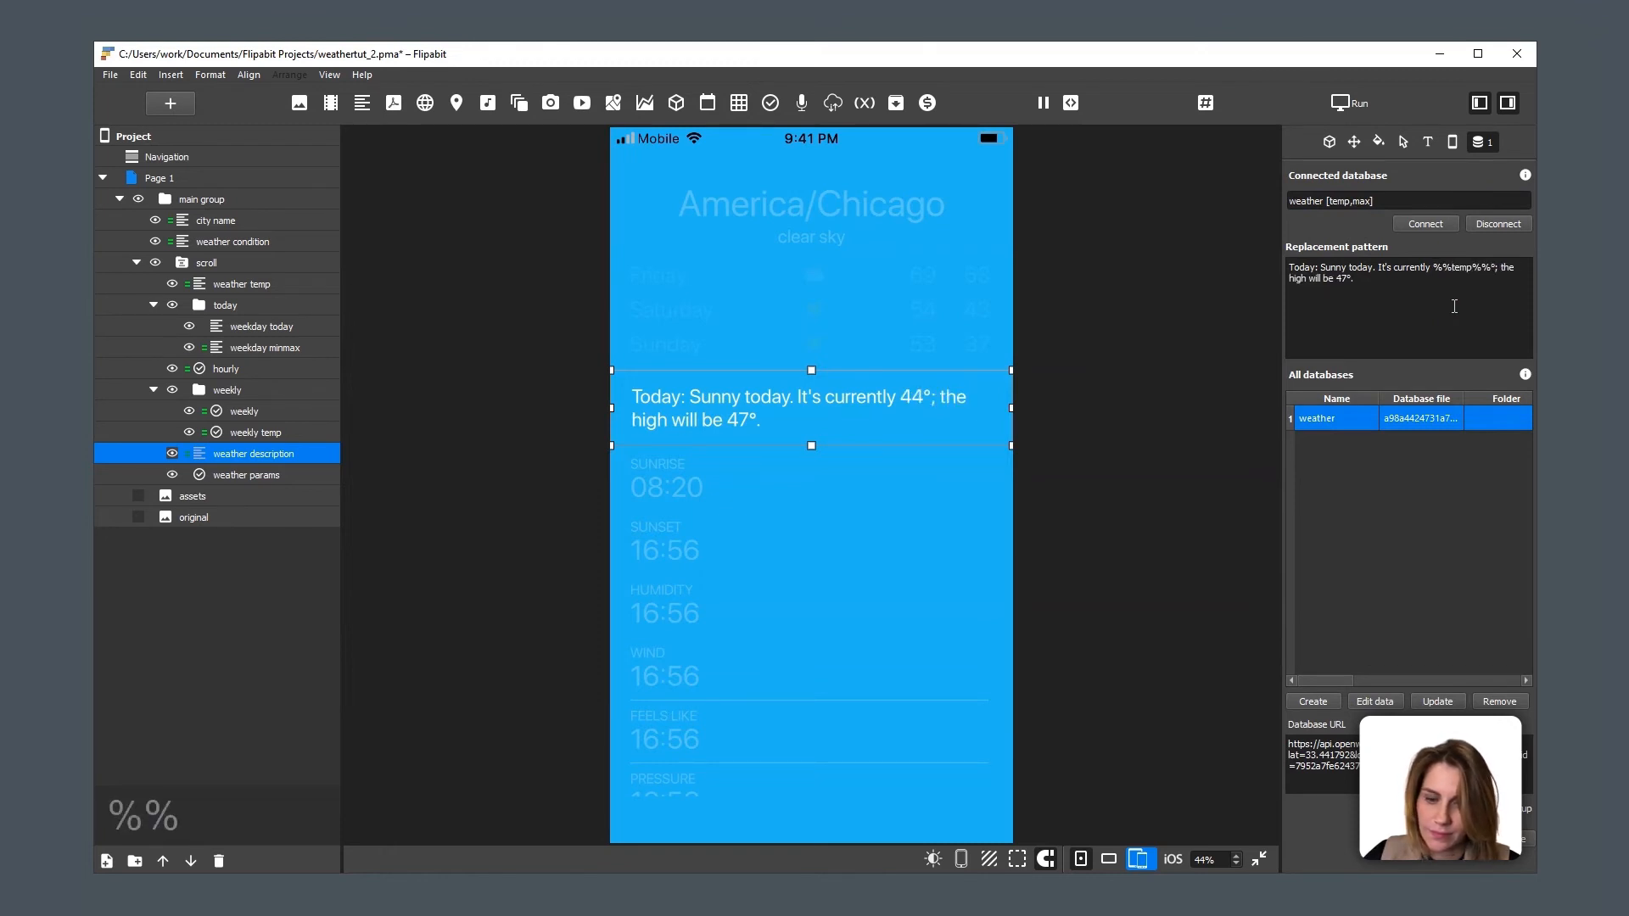
Step: Replace the number 47 in the replacement pattern with the %%max%% placeholder and deselect the weather description
double_click(1361, 201)
key("ctrl+c")
double_click(1344, 279)
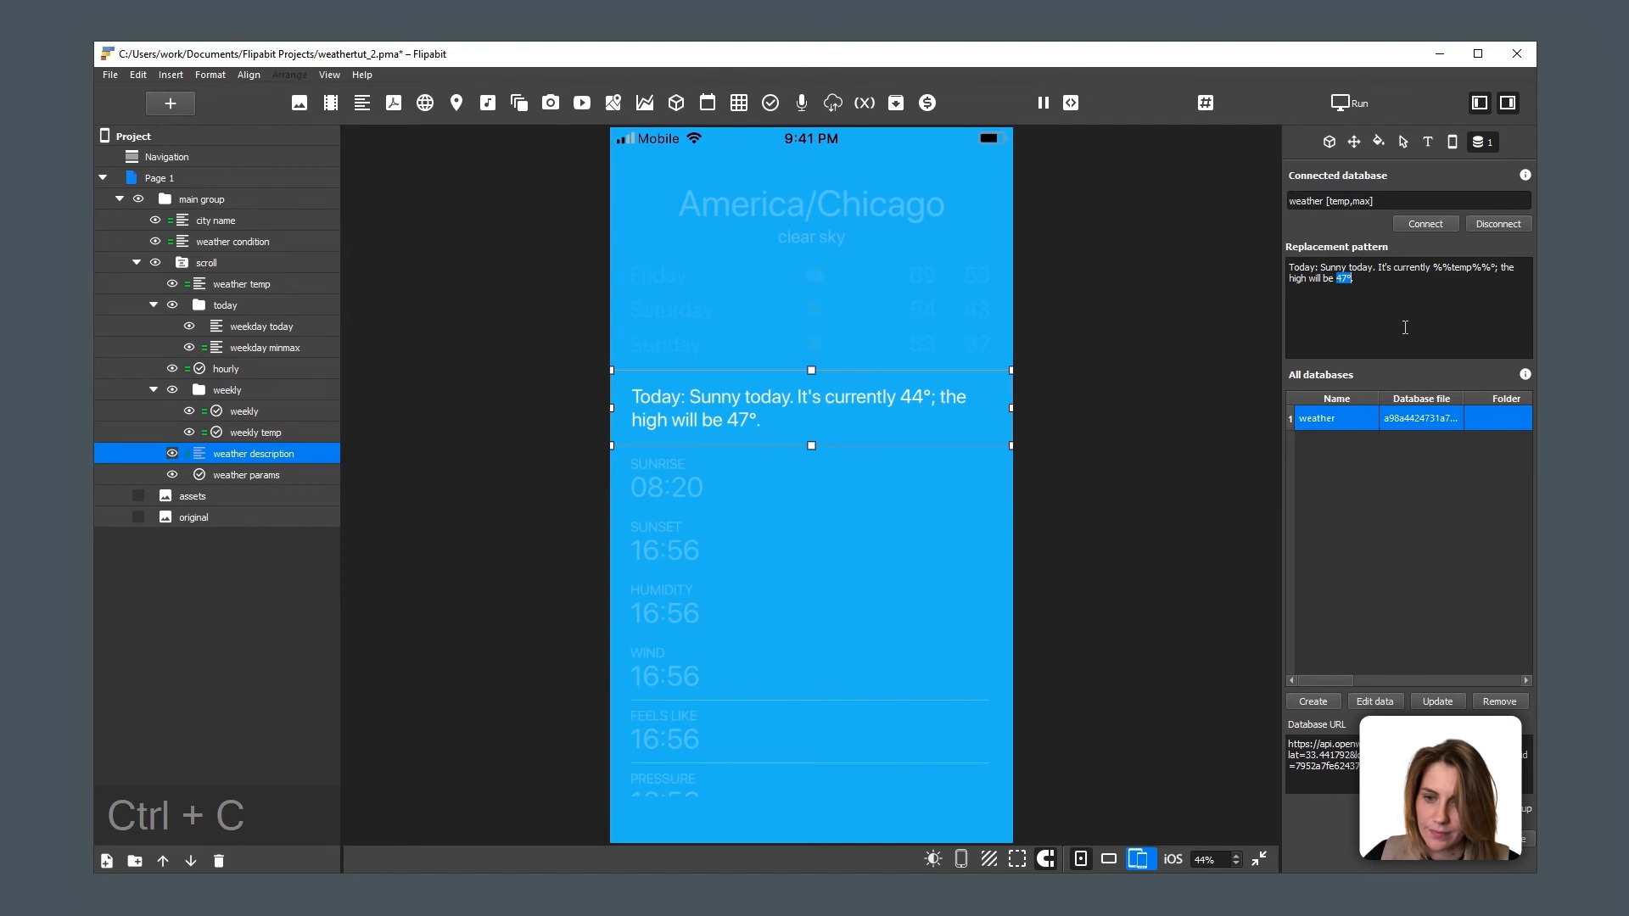
key("shift+Left")
type("%%")
key("ctrl+v")
type("%%")
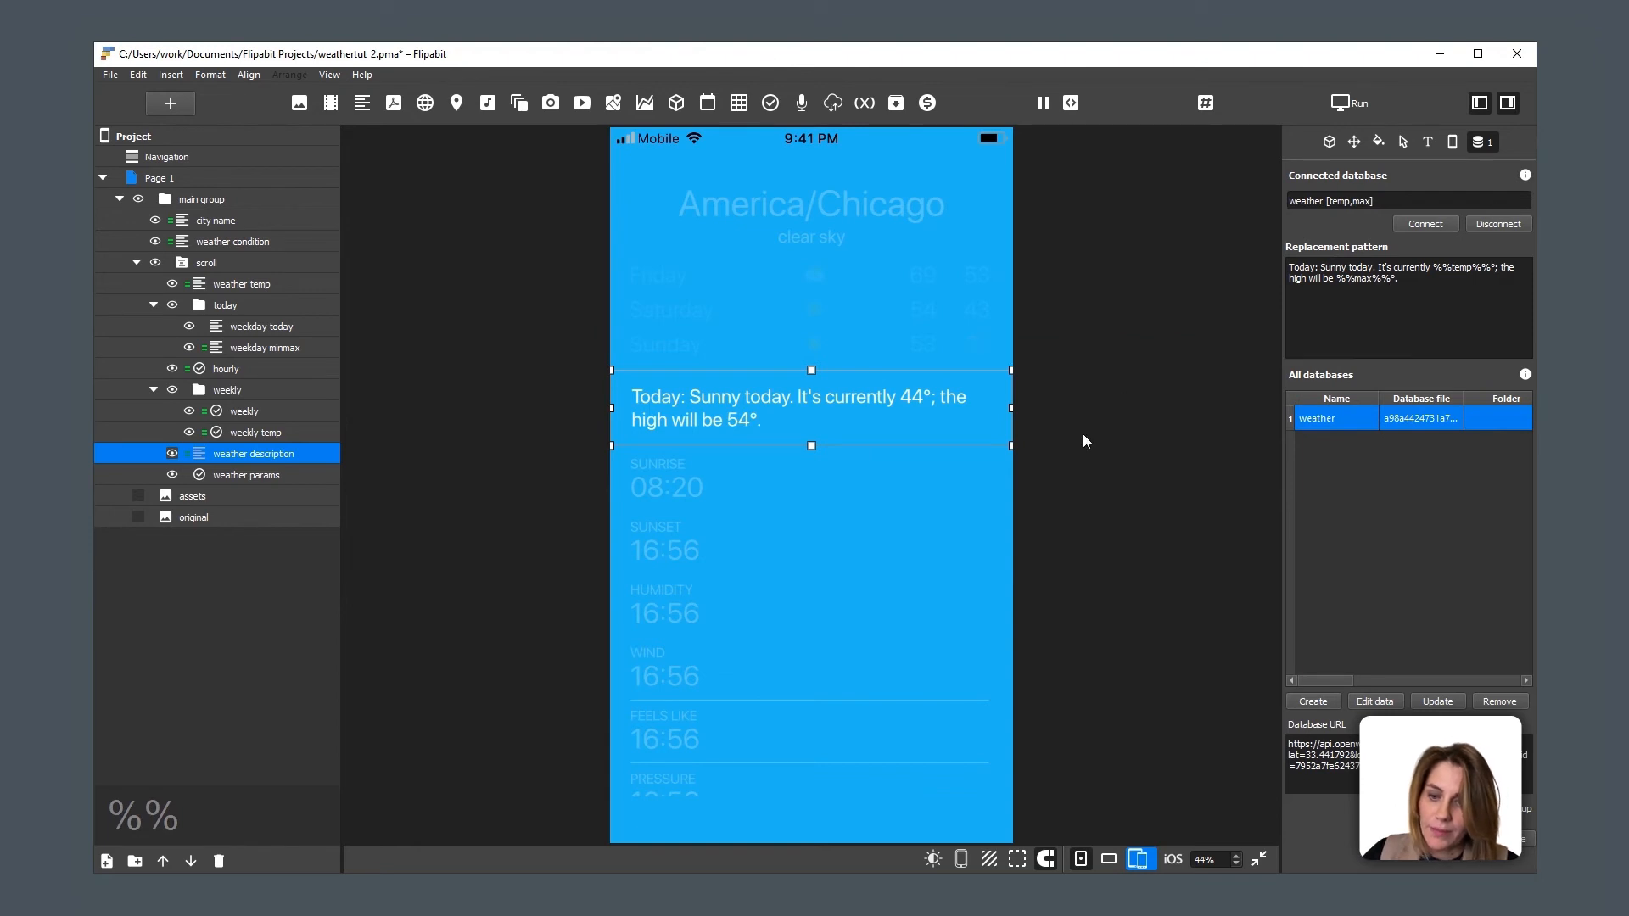
left_click(974, 473)
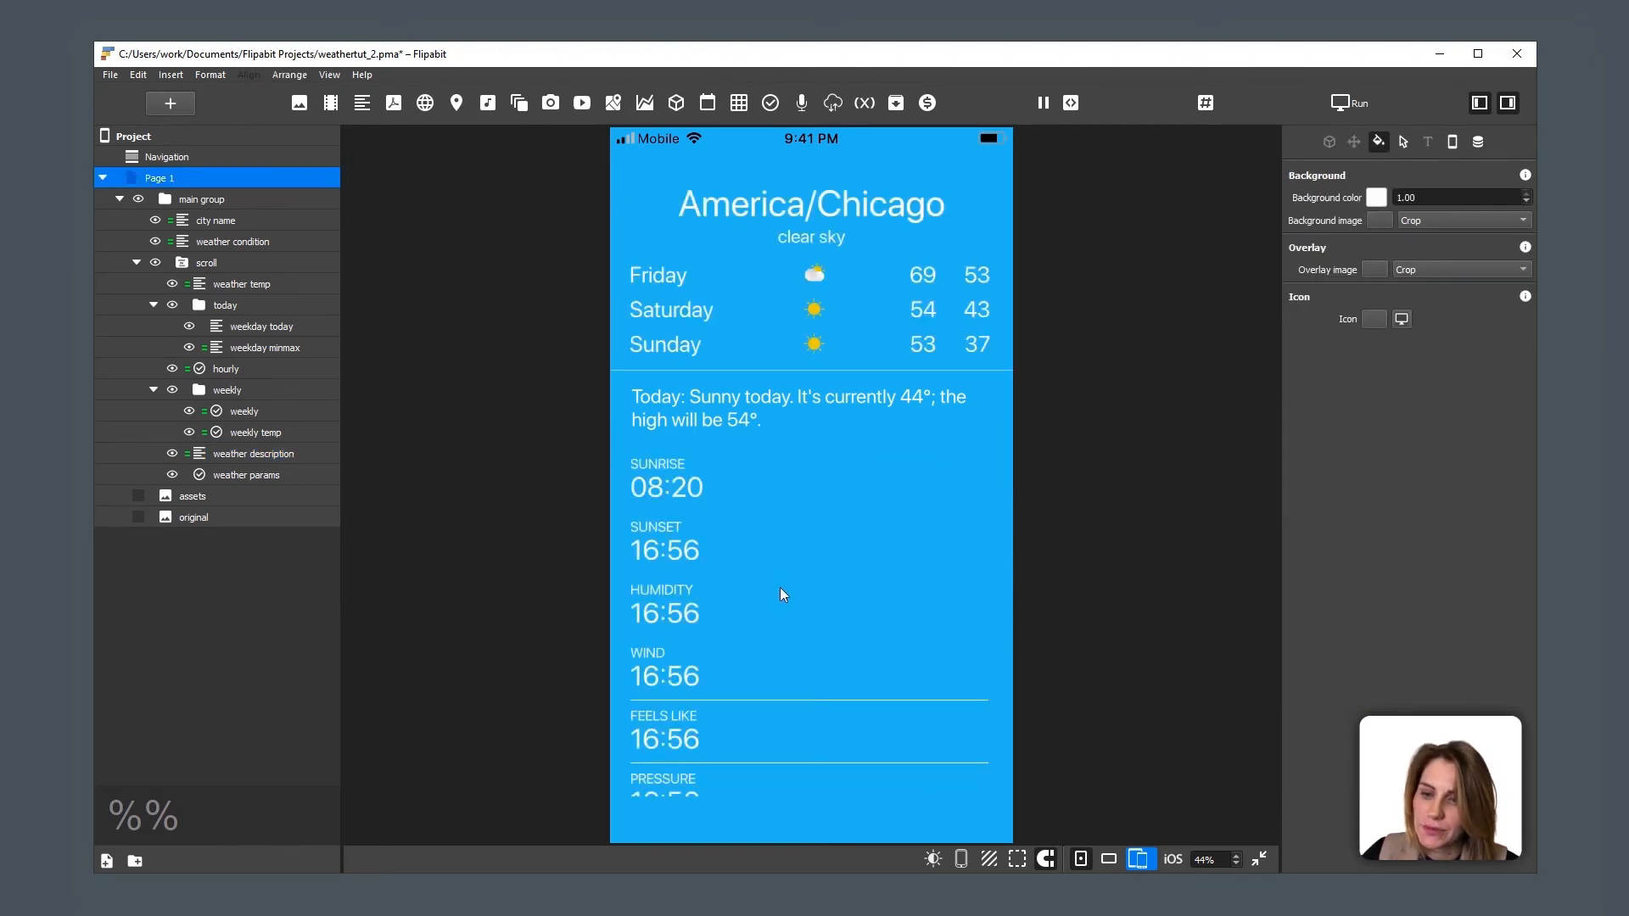
Step: Start connecting the weather params list to the weather database, using its content as a replacement template
left_click_drag(780, 587, 784, 406)
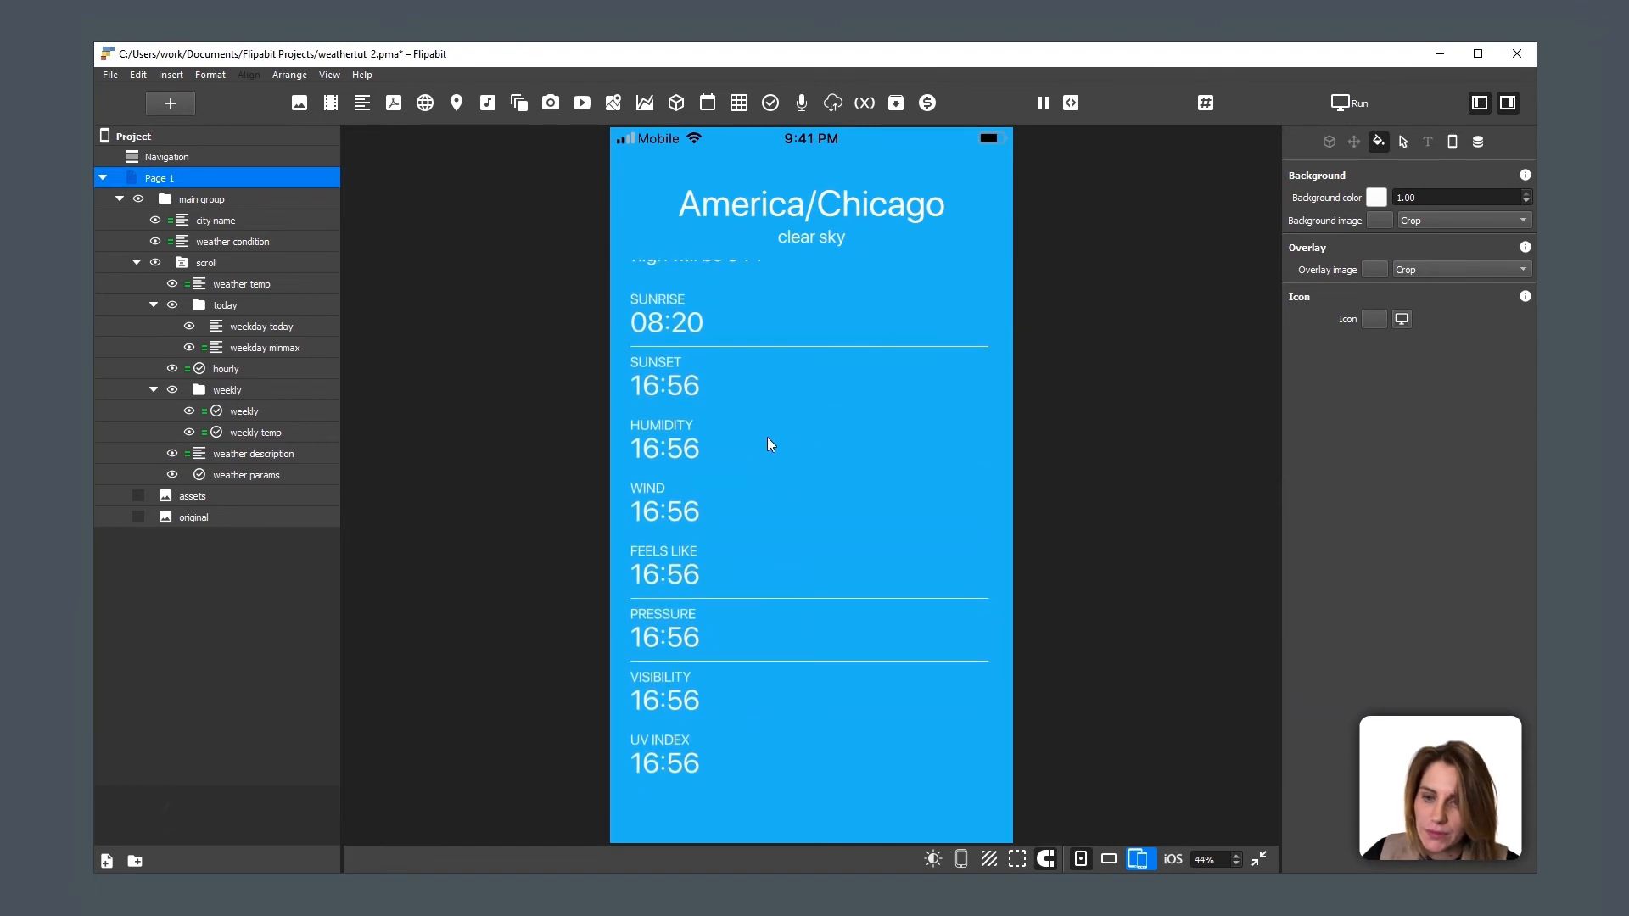
left_click(767, 438)
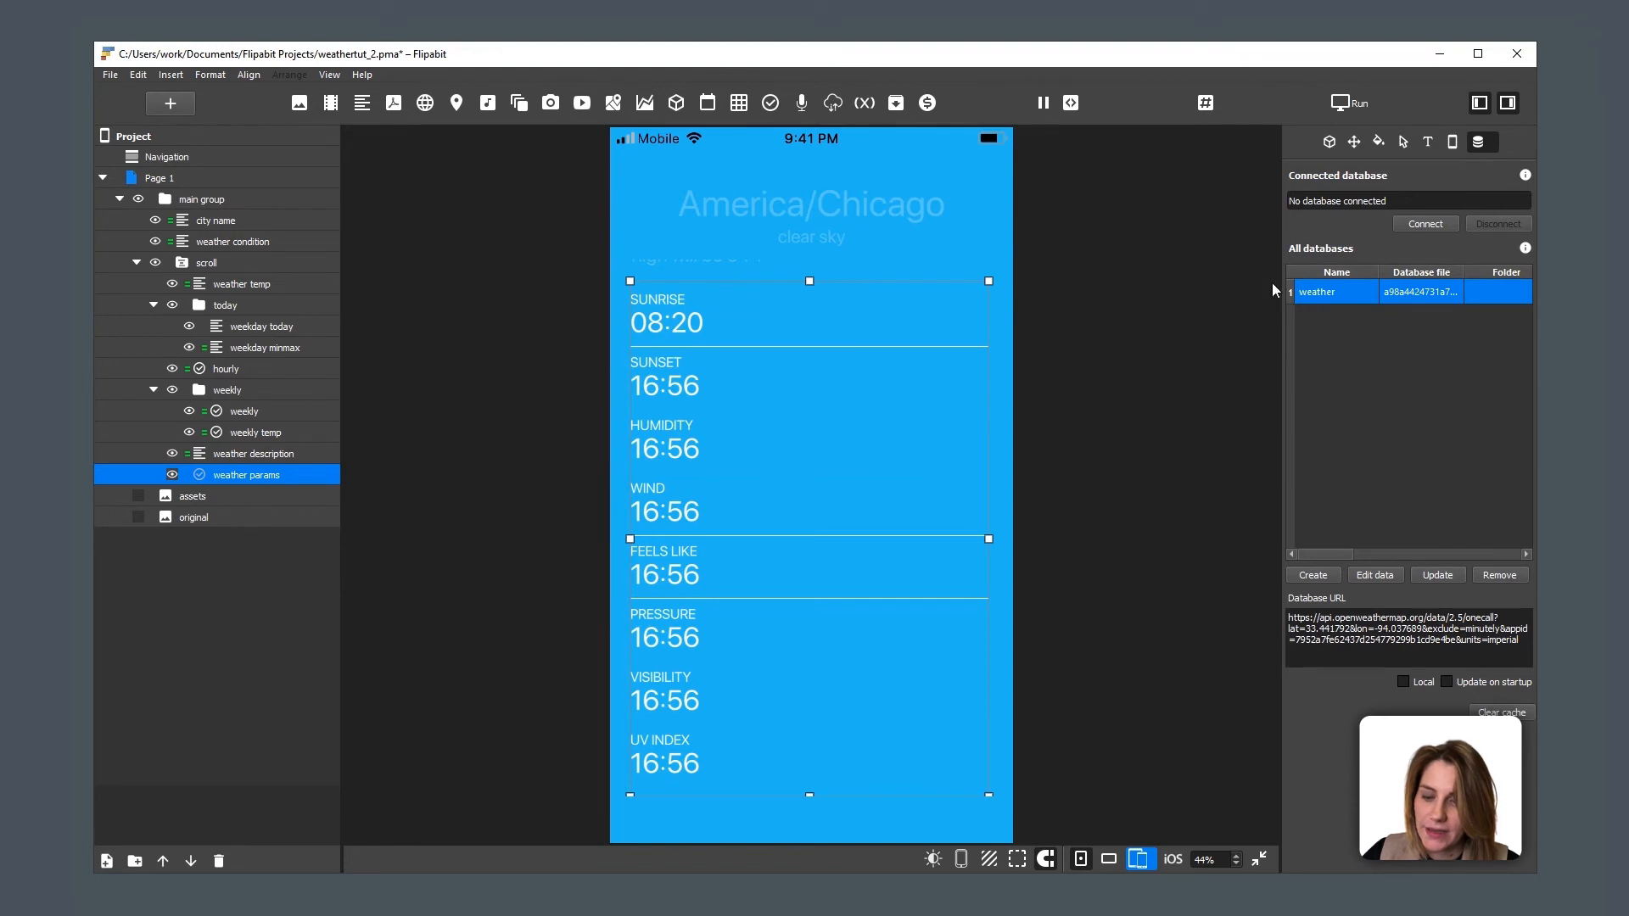
left_click(1424, 224)
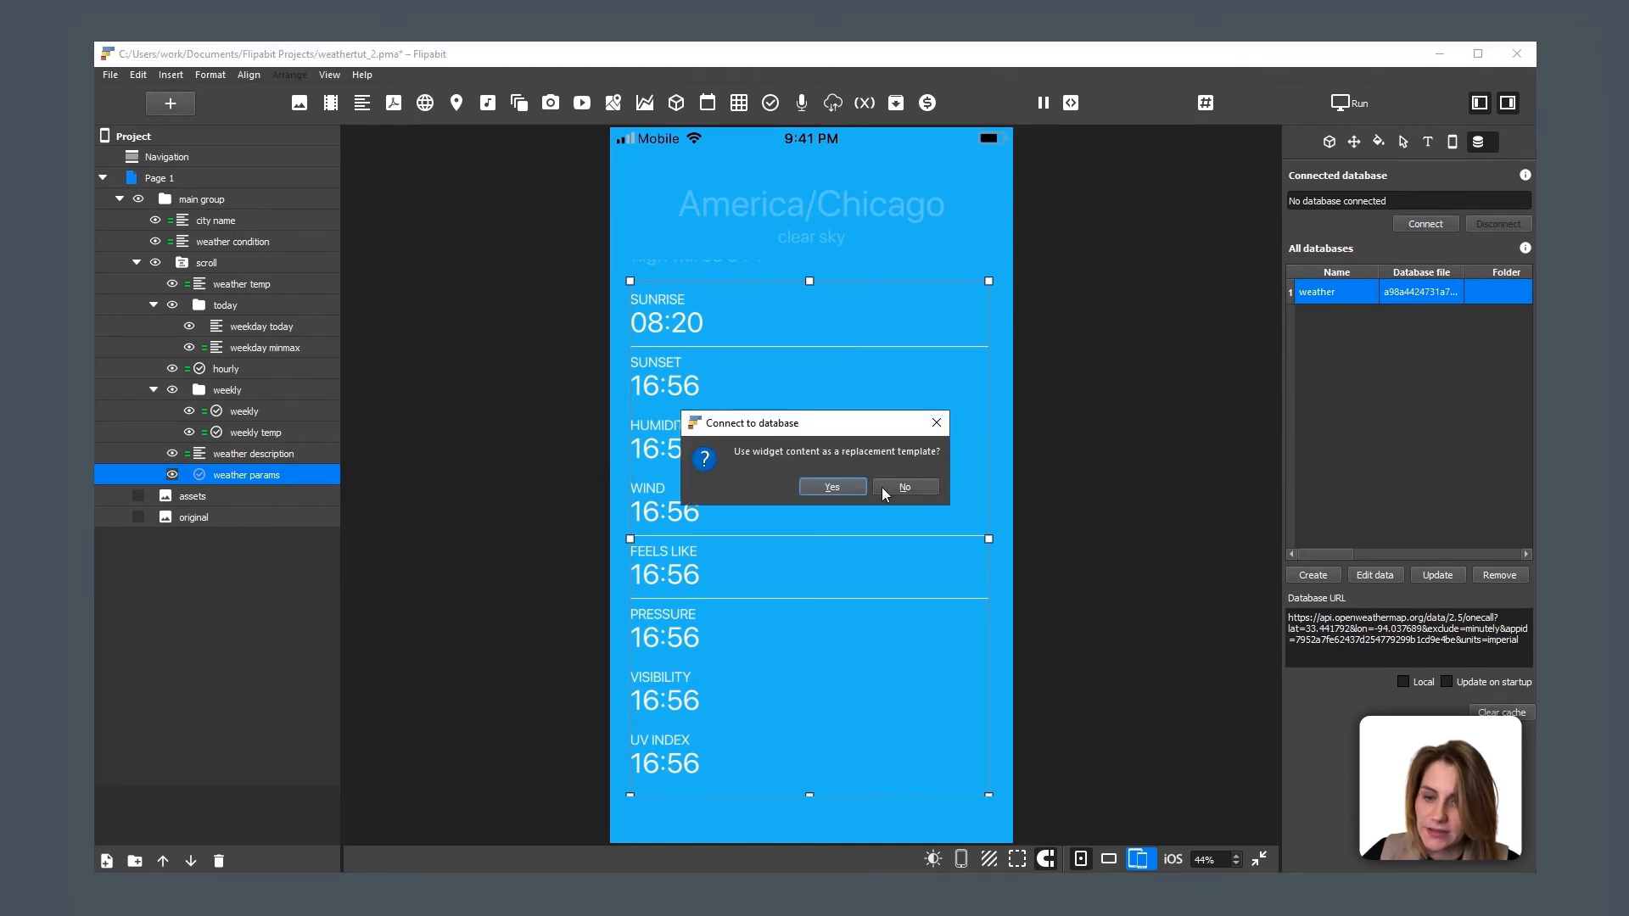
left_click(831, 488)
left_click(520, 314)
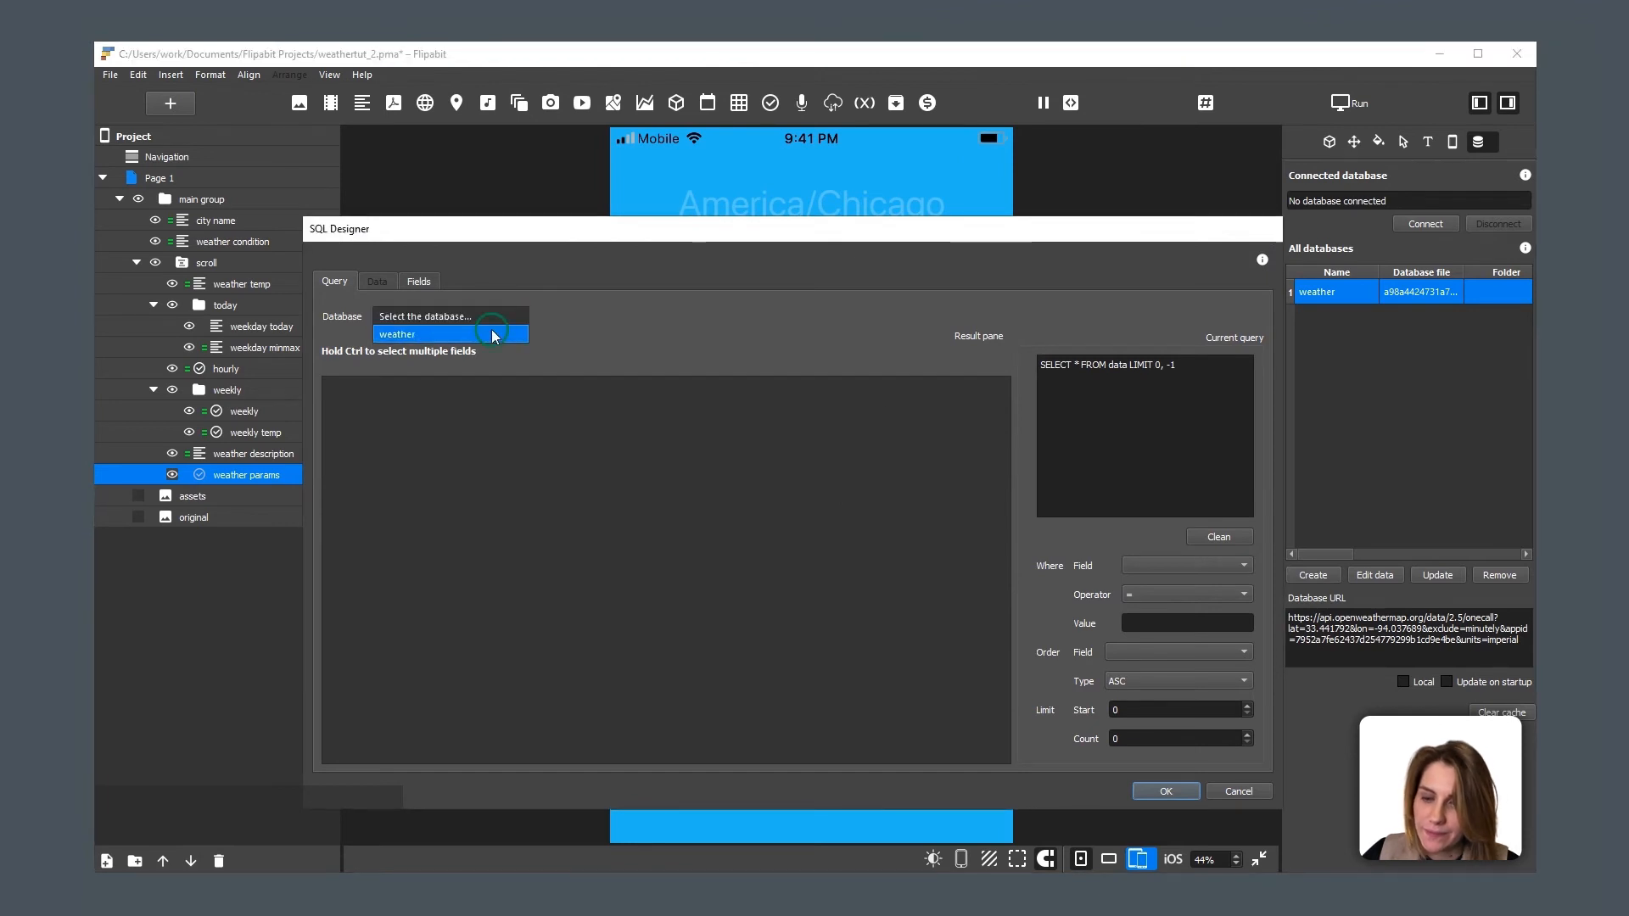
left_click(493, 331)
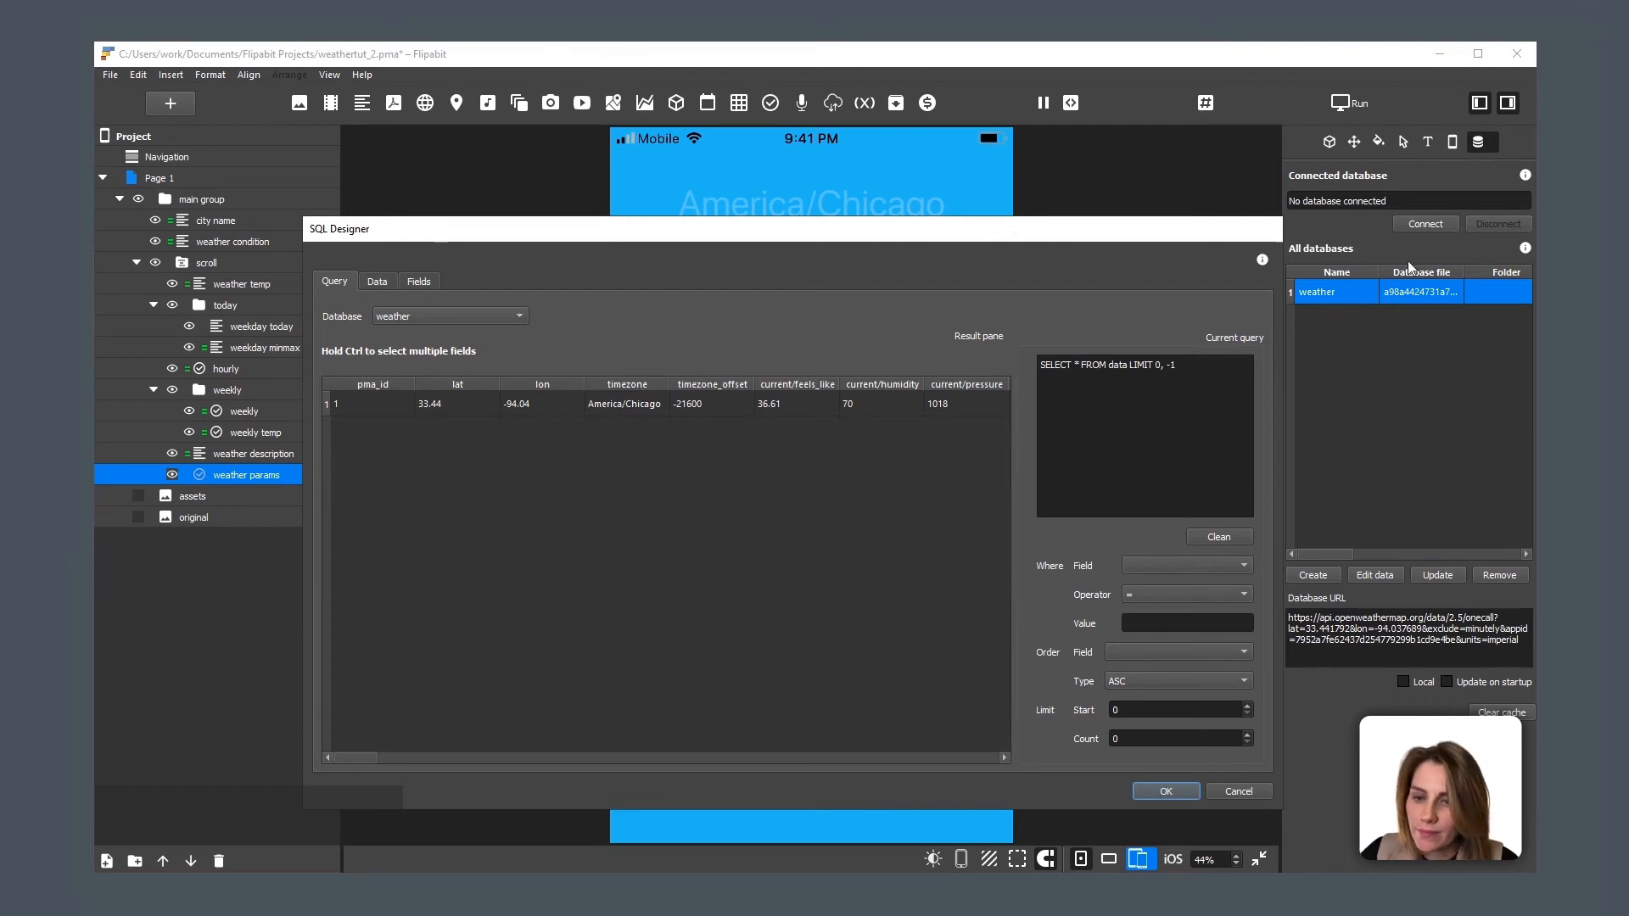
Step: Open weather params.sql.txt from the database folder in Notepad++ and copy the entire query
key("alt+Tab")
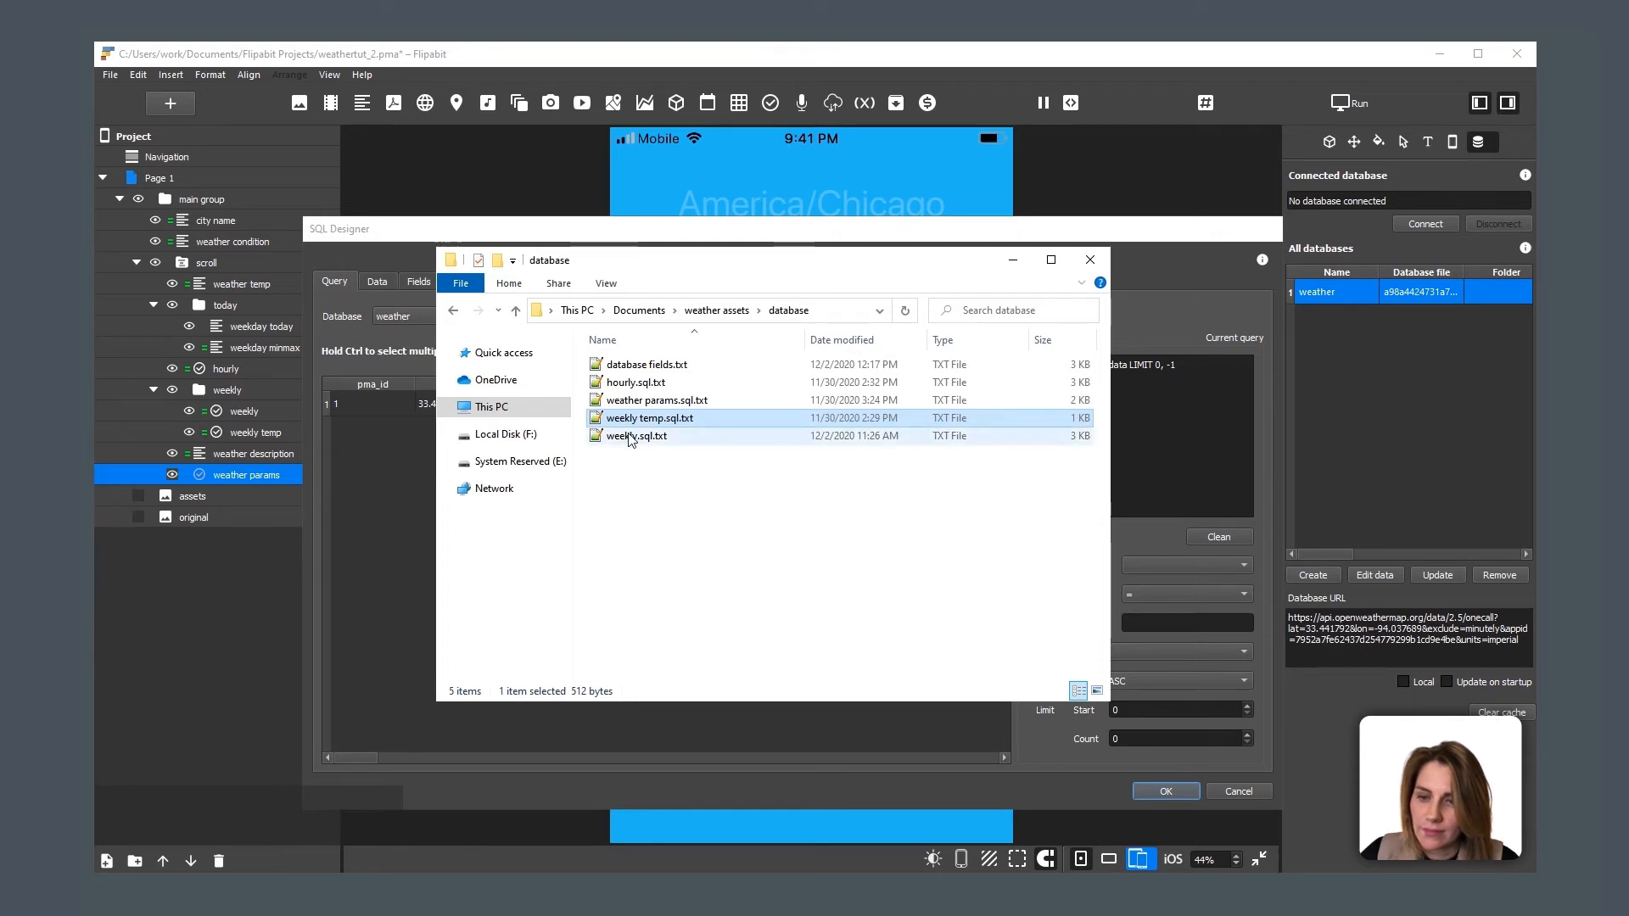
double_click(657, 401)
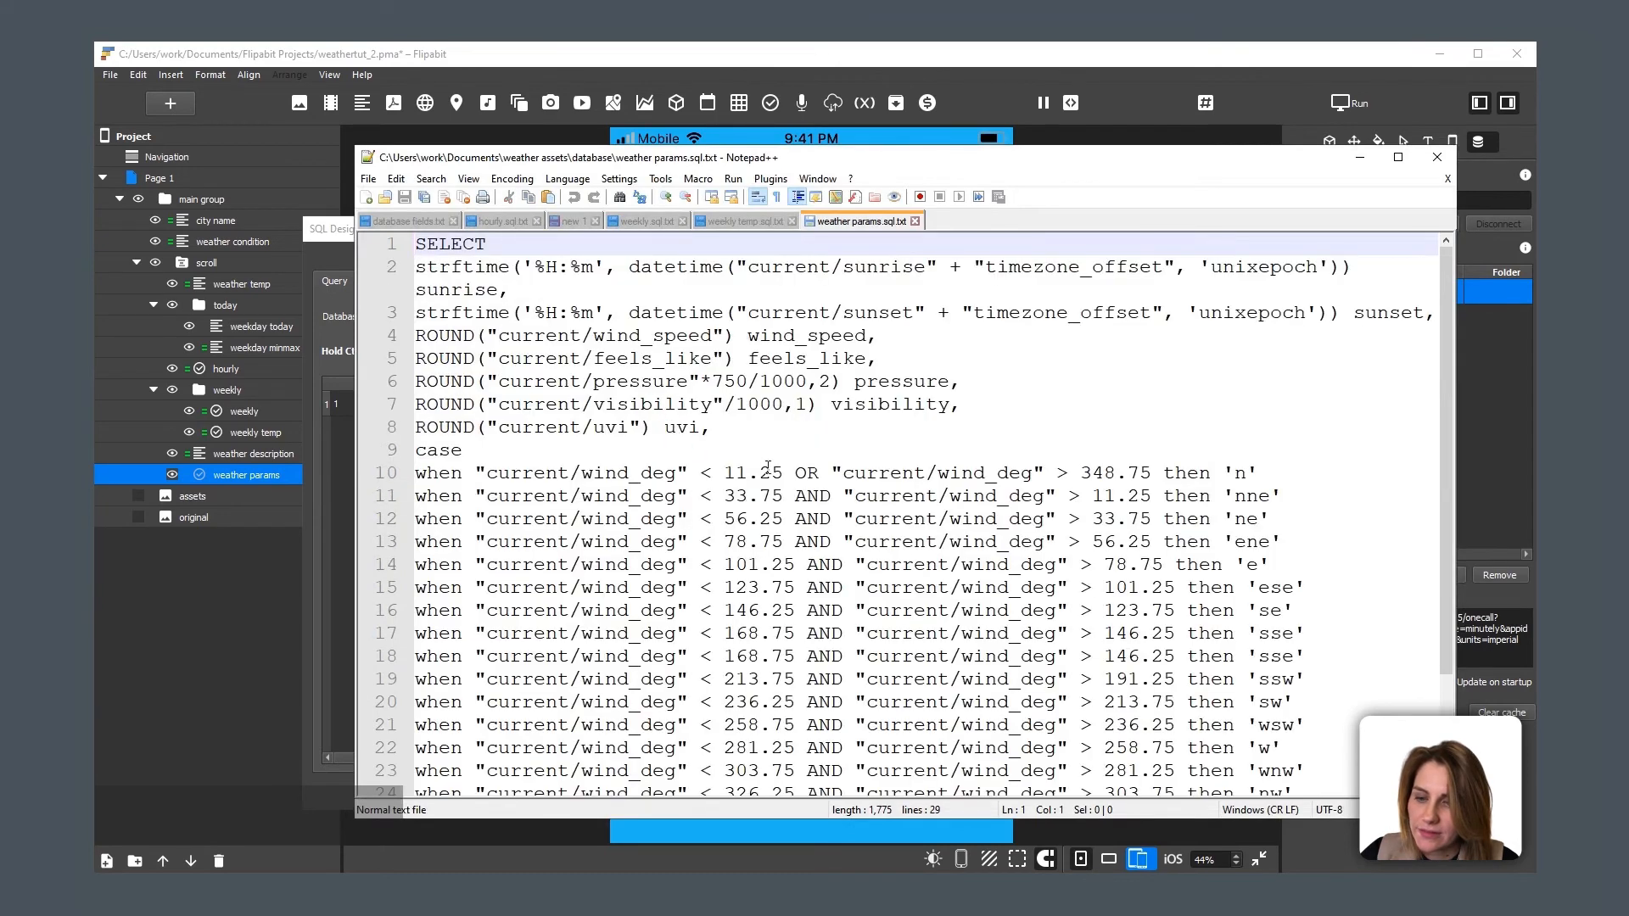
key("ctrl+a")
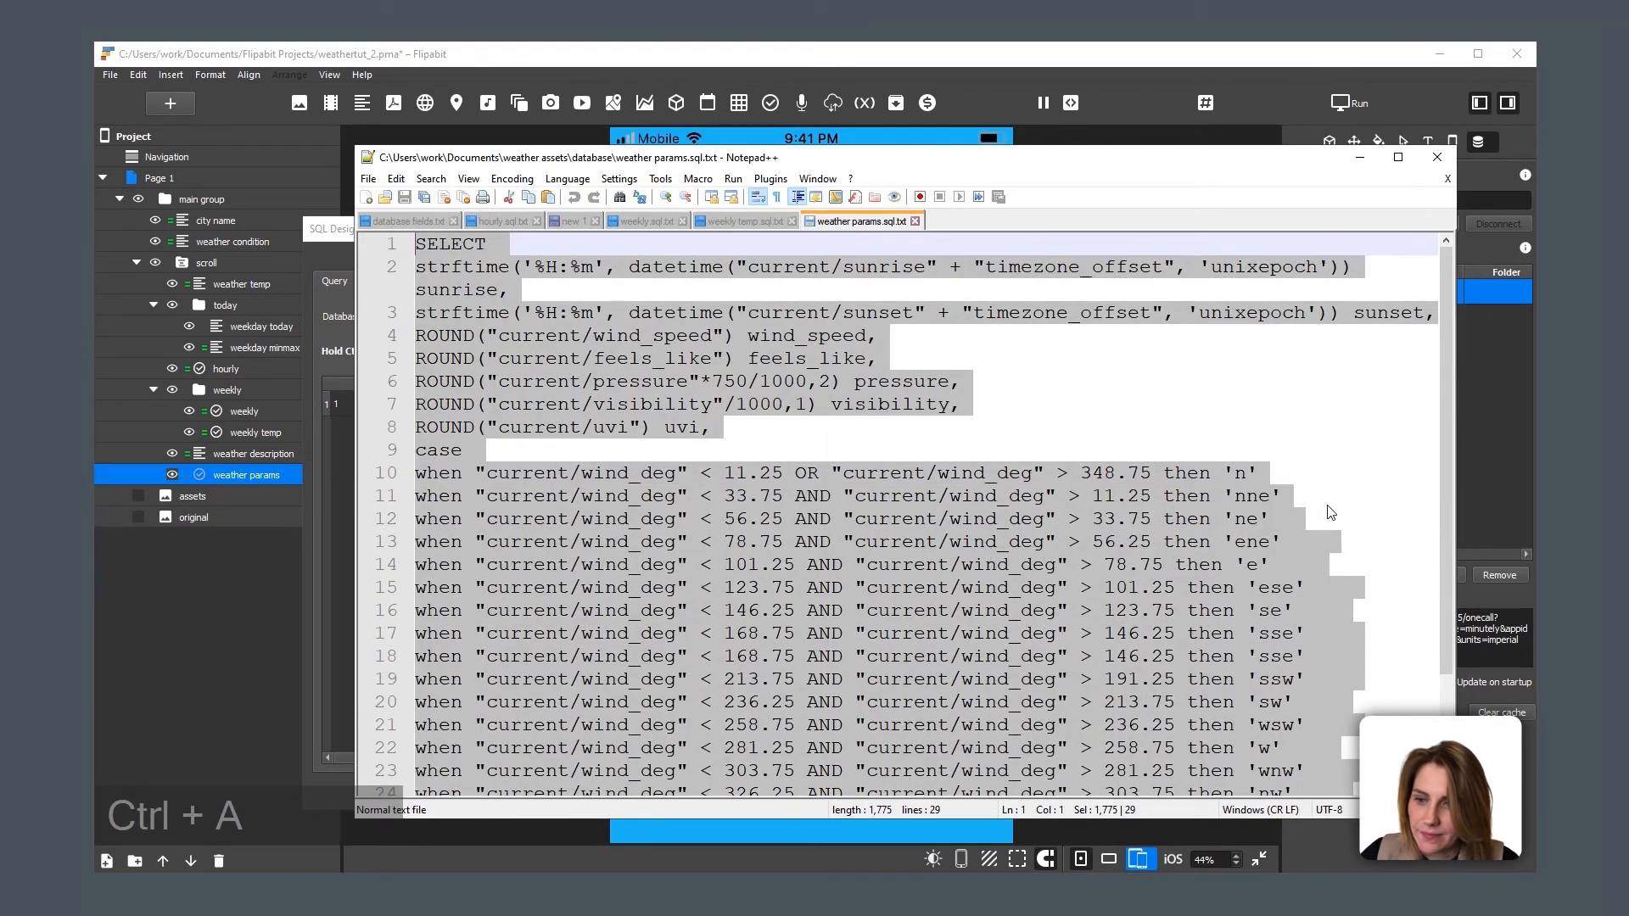
left_click(1363, 495)
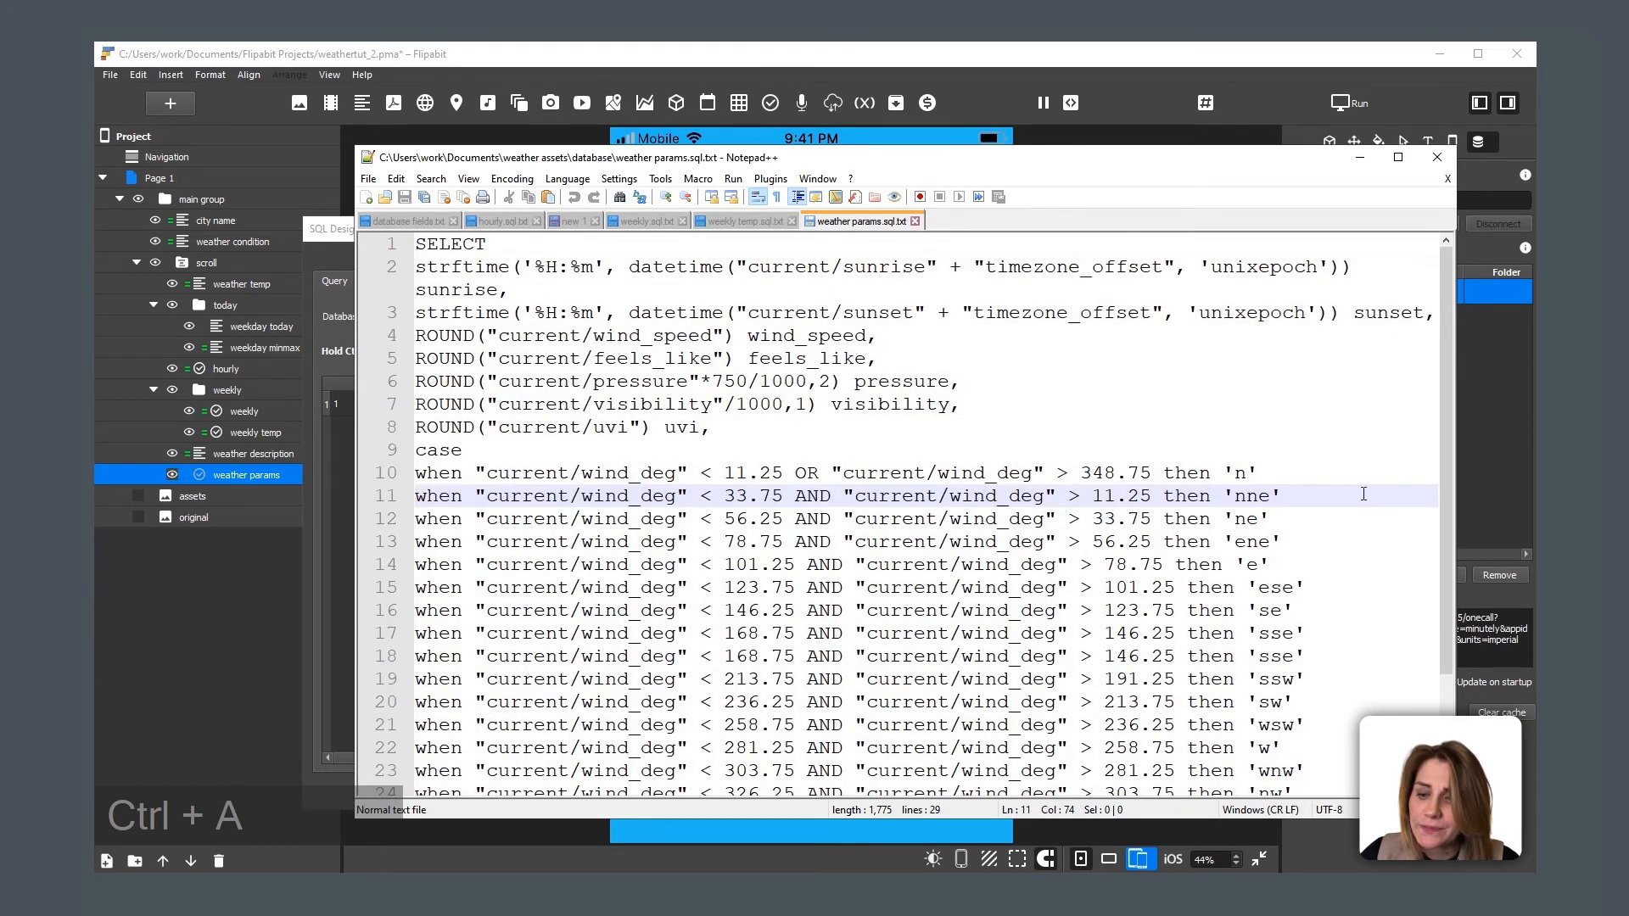
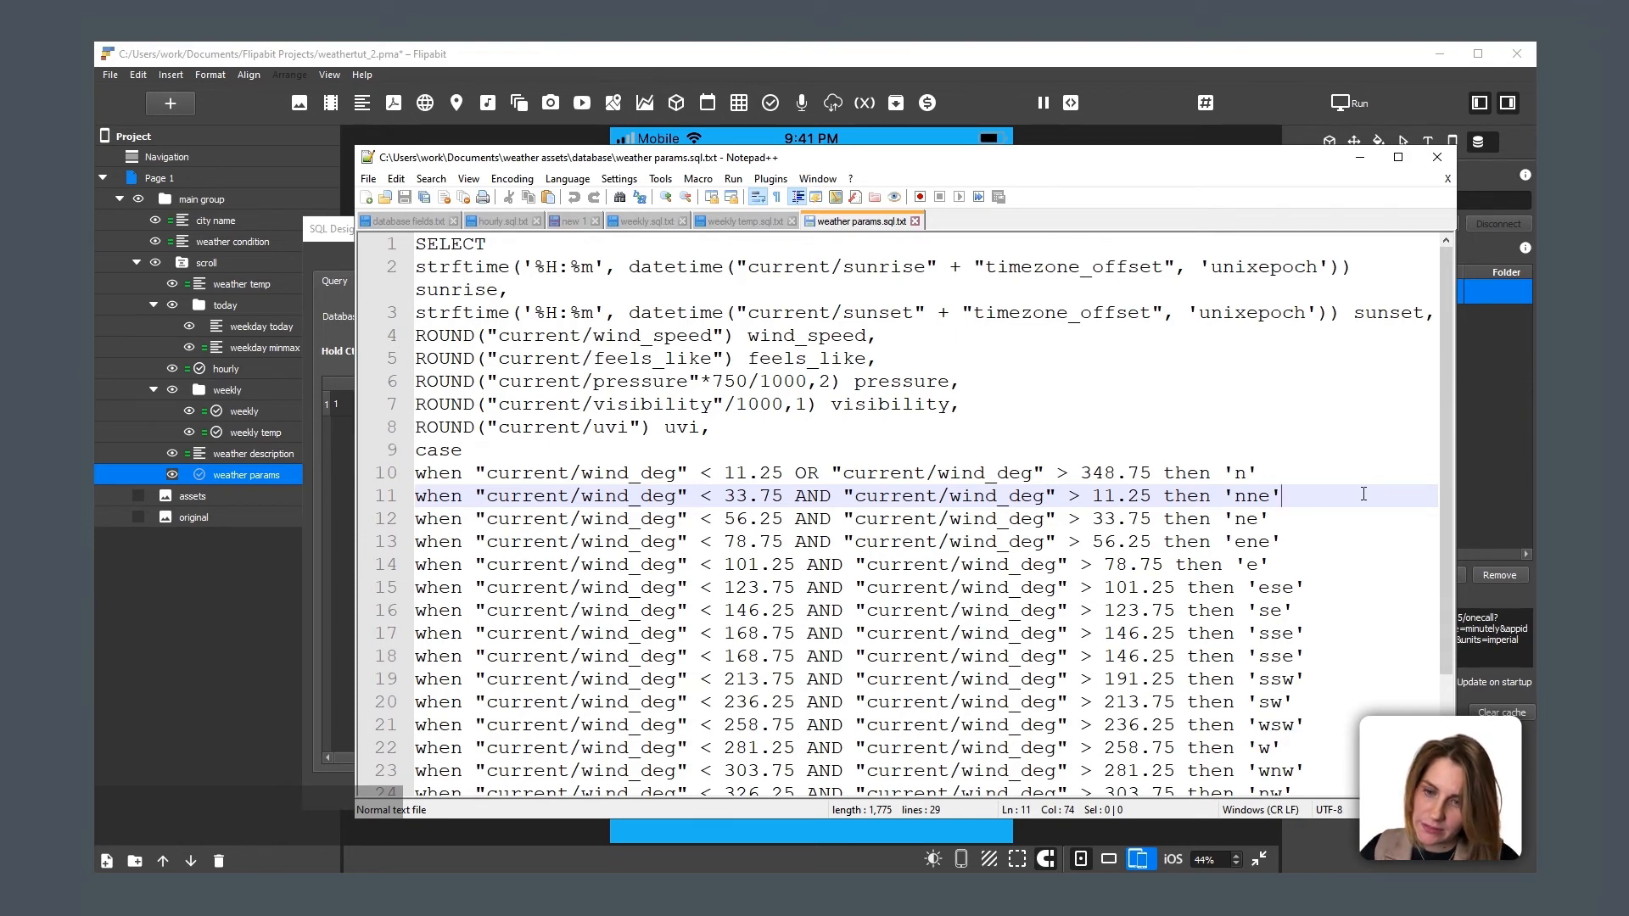
scroll(1363, 494, "down", 2)
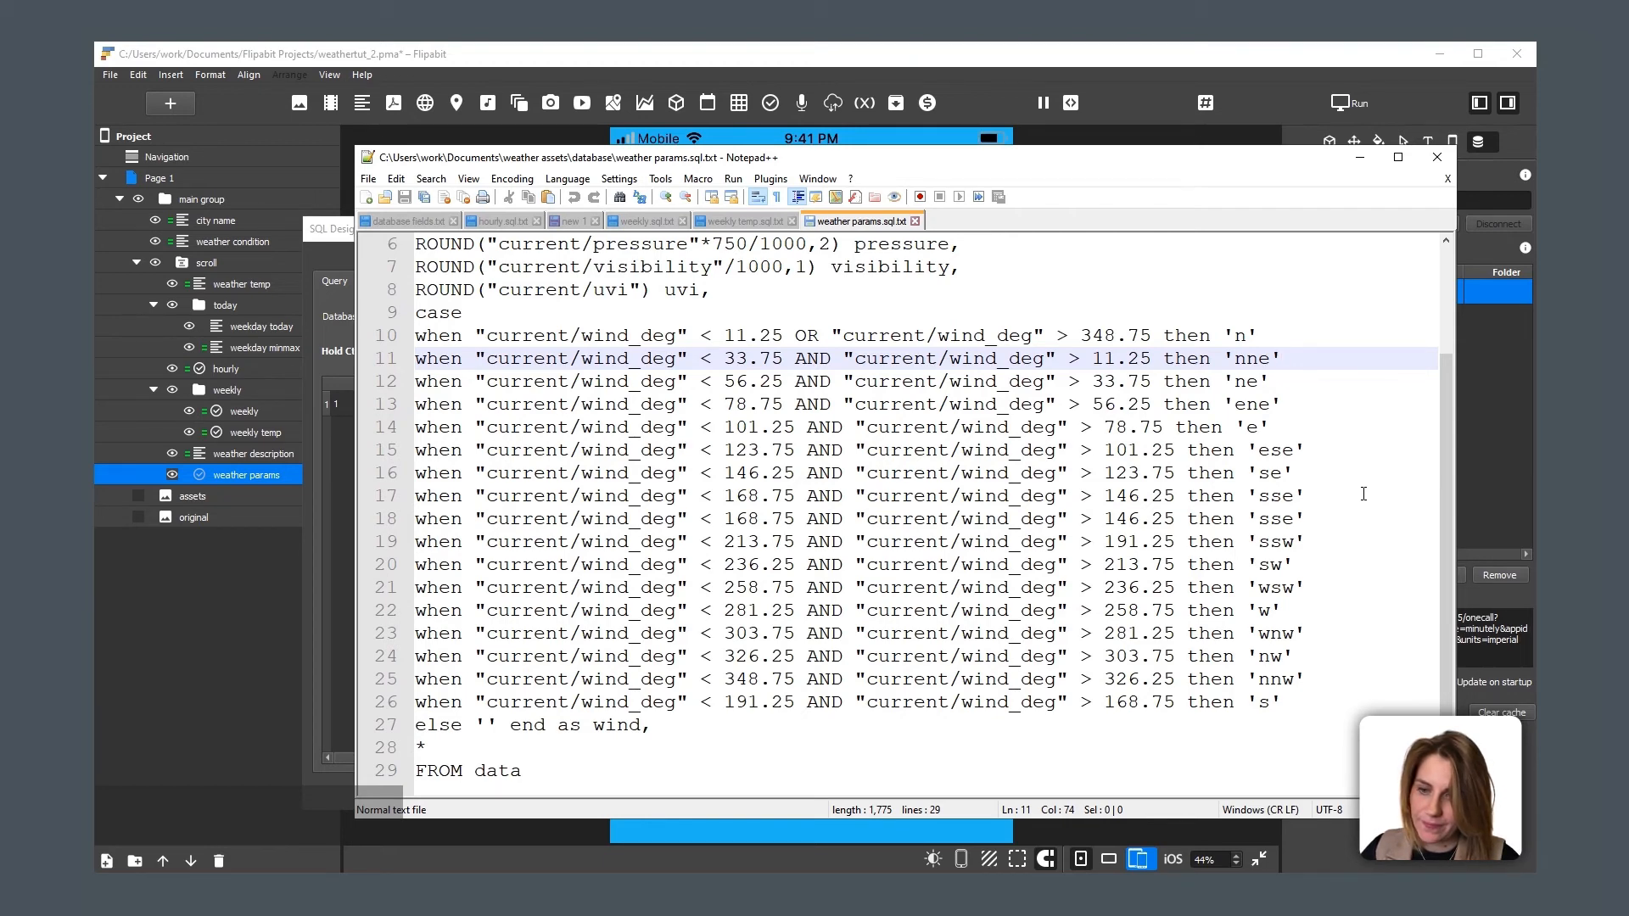
key("ctrl+a")
key("ctrl+c")
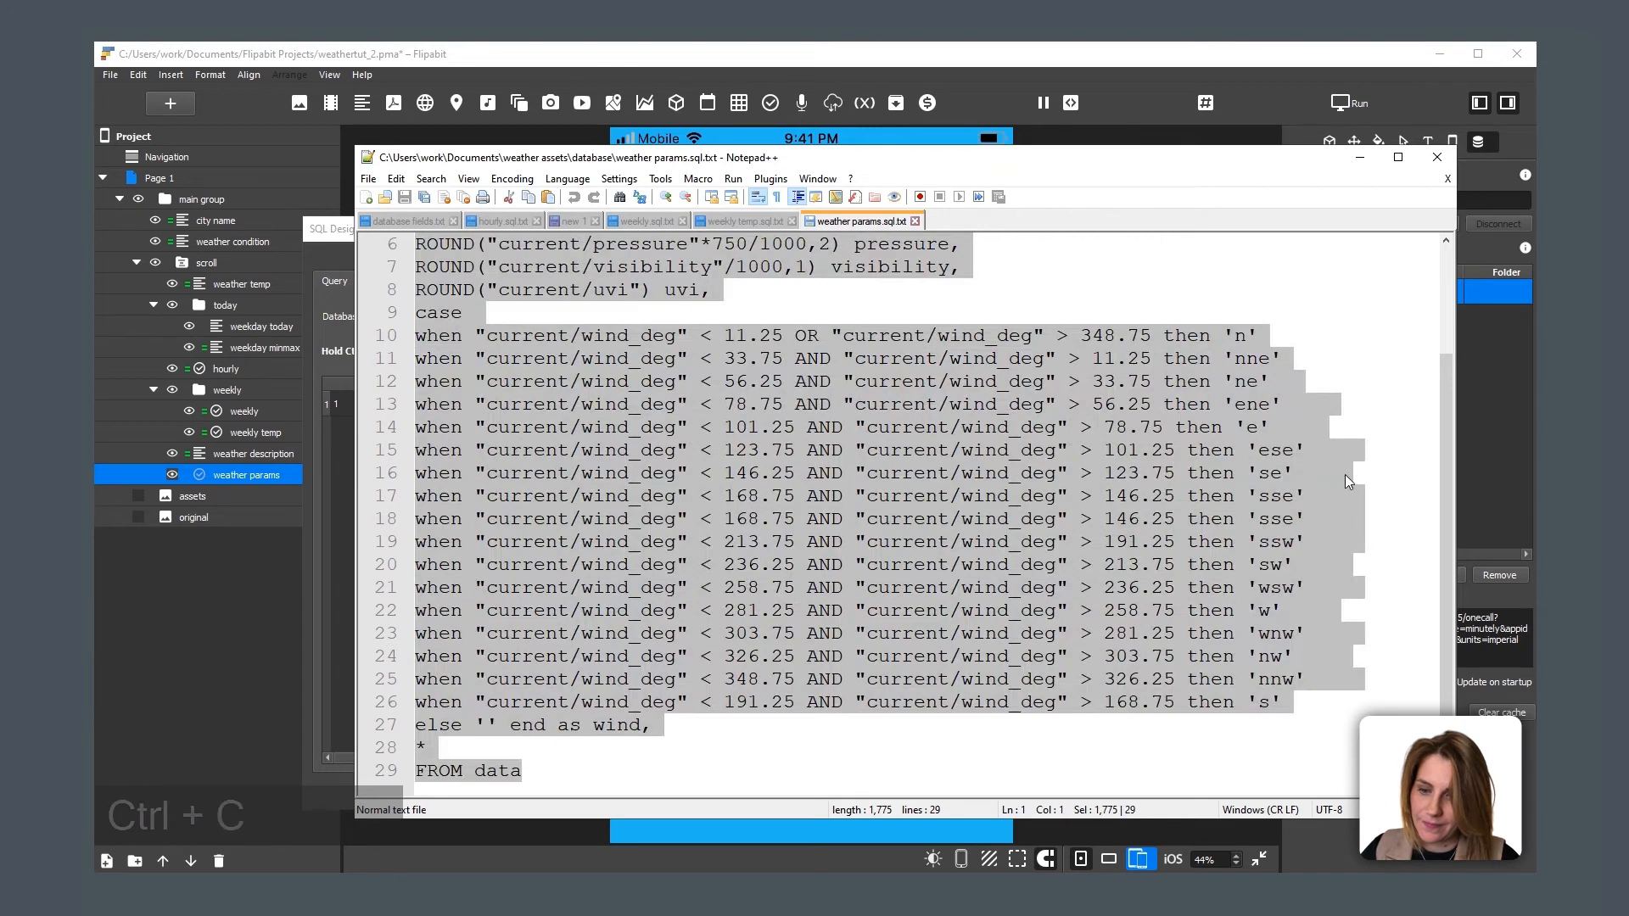
Step: Back in Flipabit's SQL Designer, replace the current query with the copied weather params query and confirm the connection
left_click(1022, 87)
left_click(1156, 447)
key("ctrl+v")
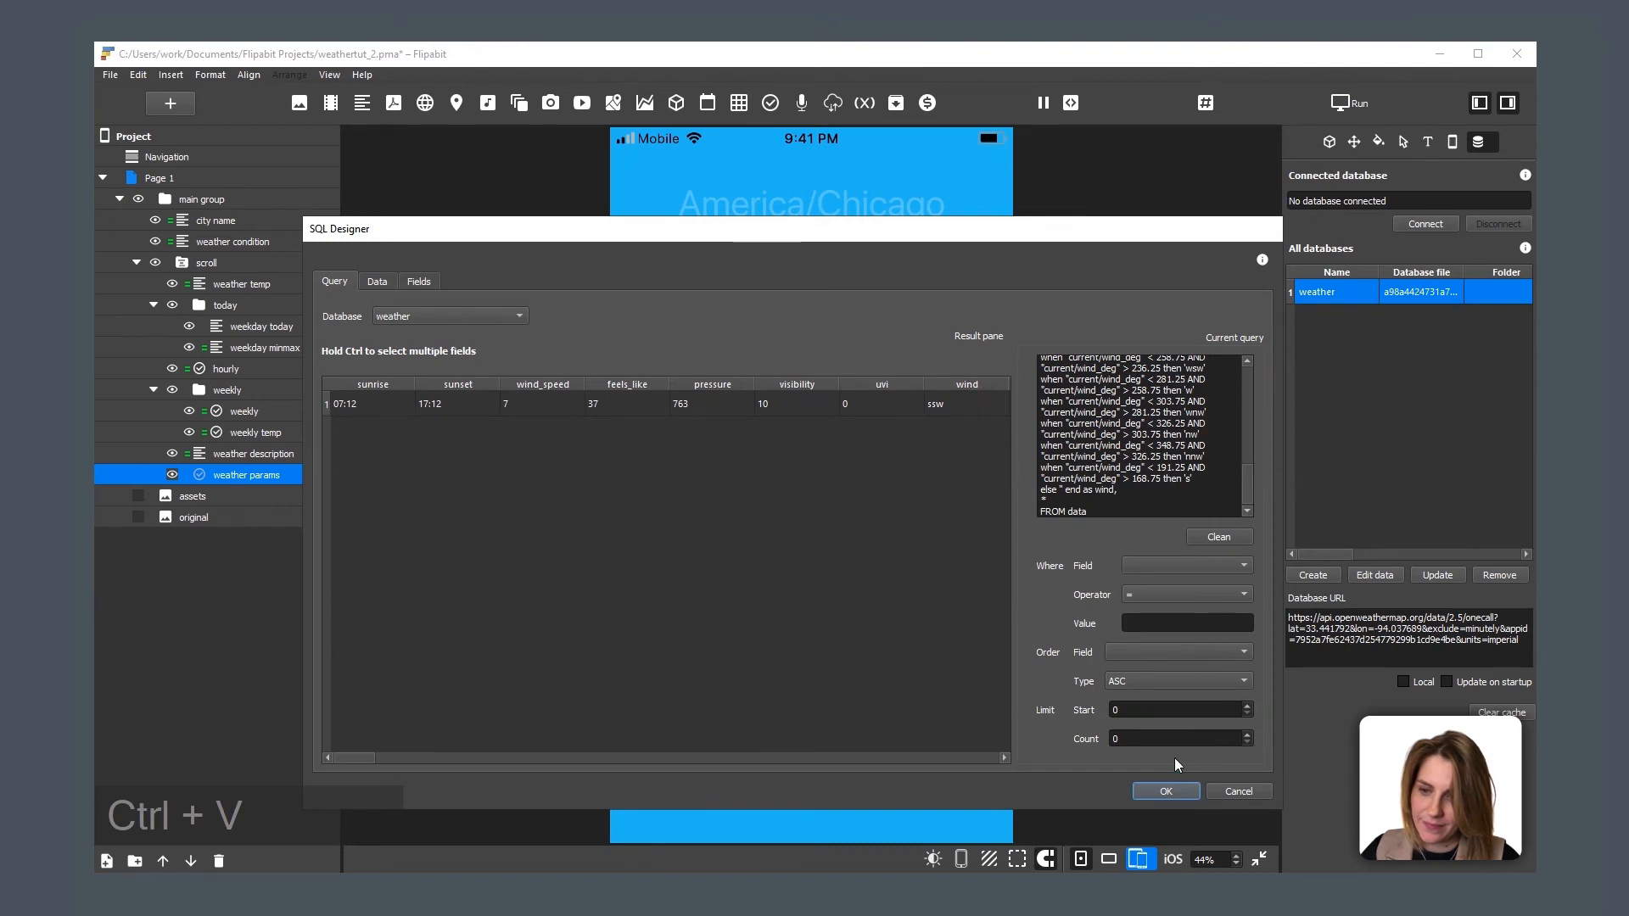
left_click(1170, 791)
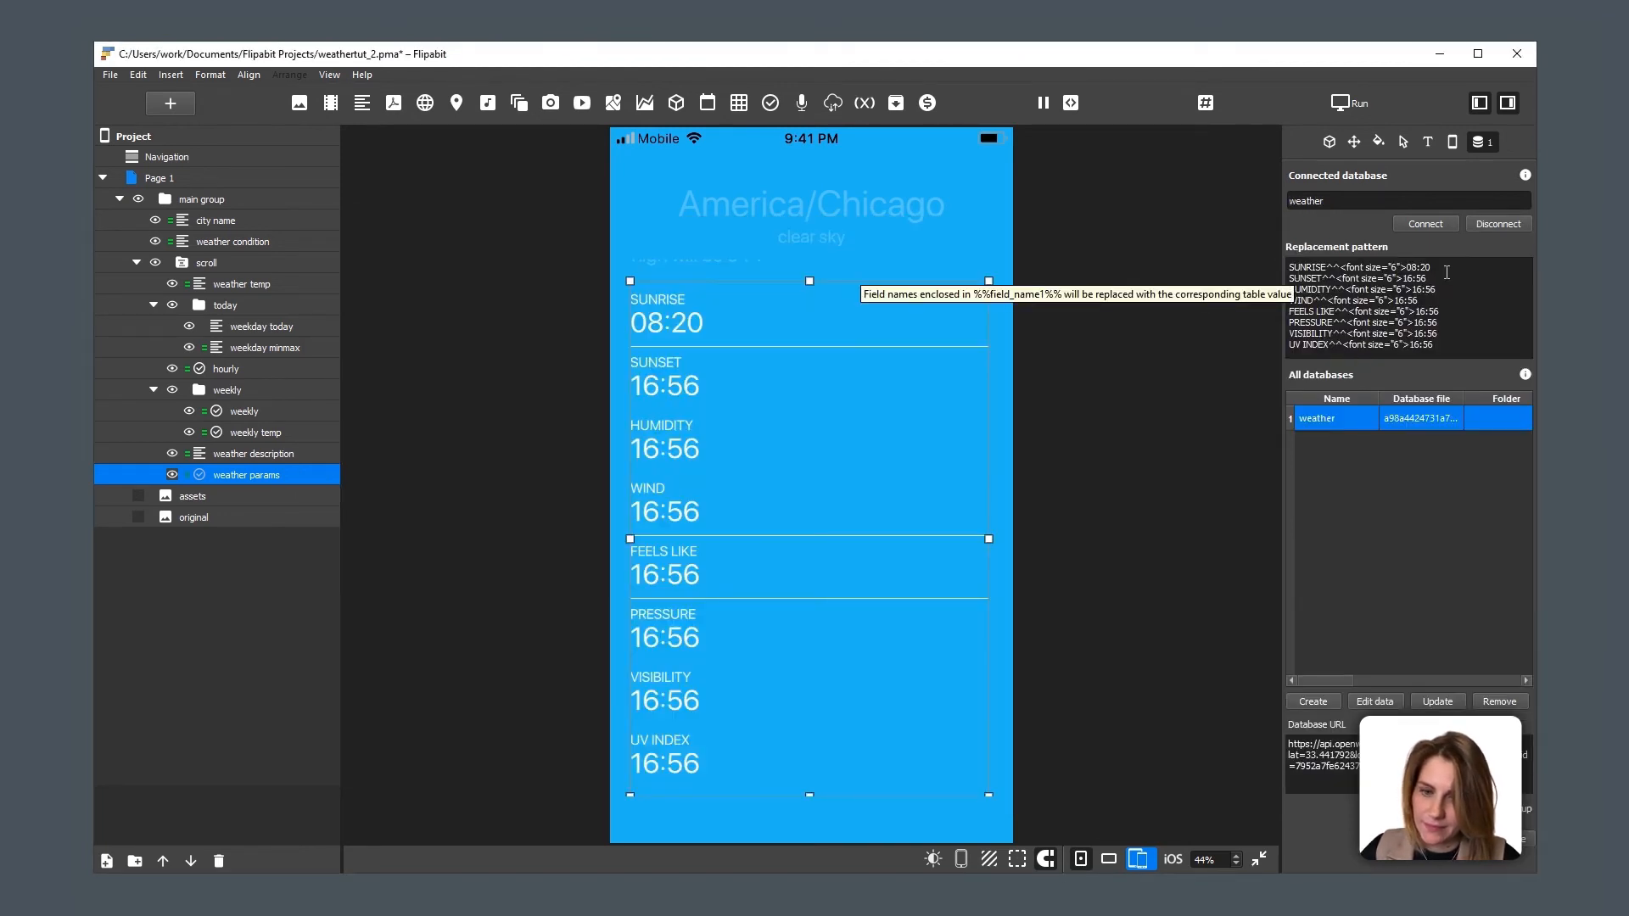
Step: Copy the sunrise field name from the query file and replace 08:20 in the SUNRISE line of the replacement pattern with %%sunrise%%
key("alt+Tab")
left_click(975, 291)
scroll(985, 294, "up", 2)
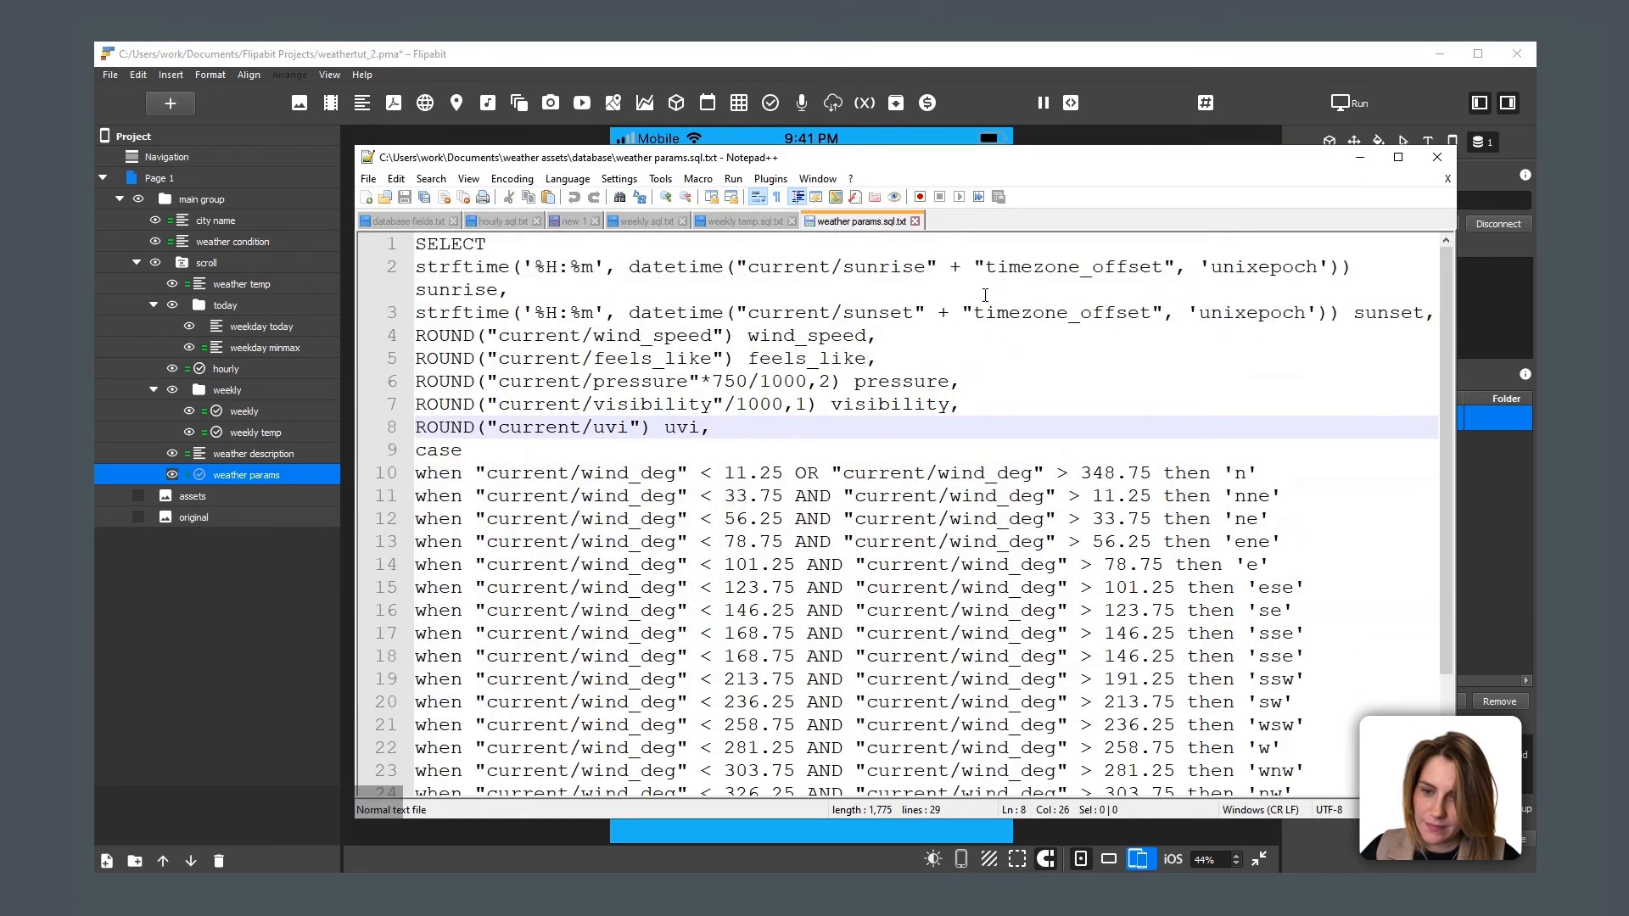
double_click(484, 291)
key("ctrl+c")
left_click(1015, 56)
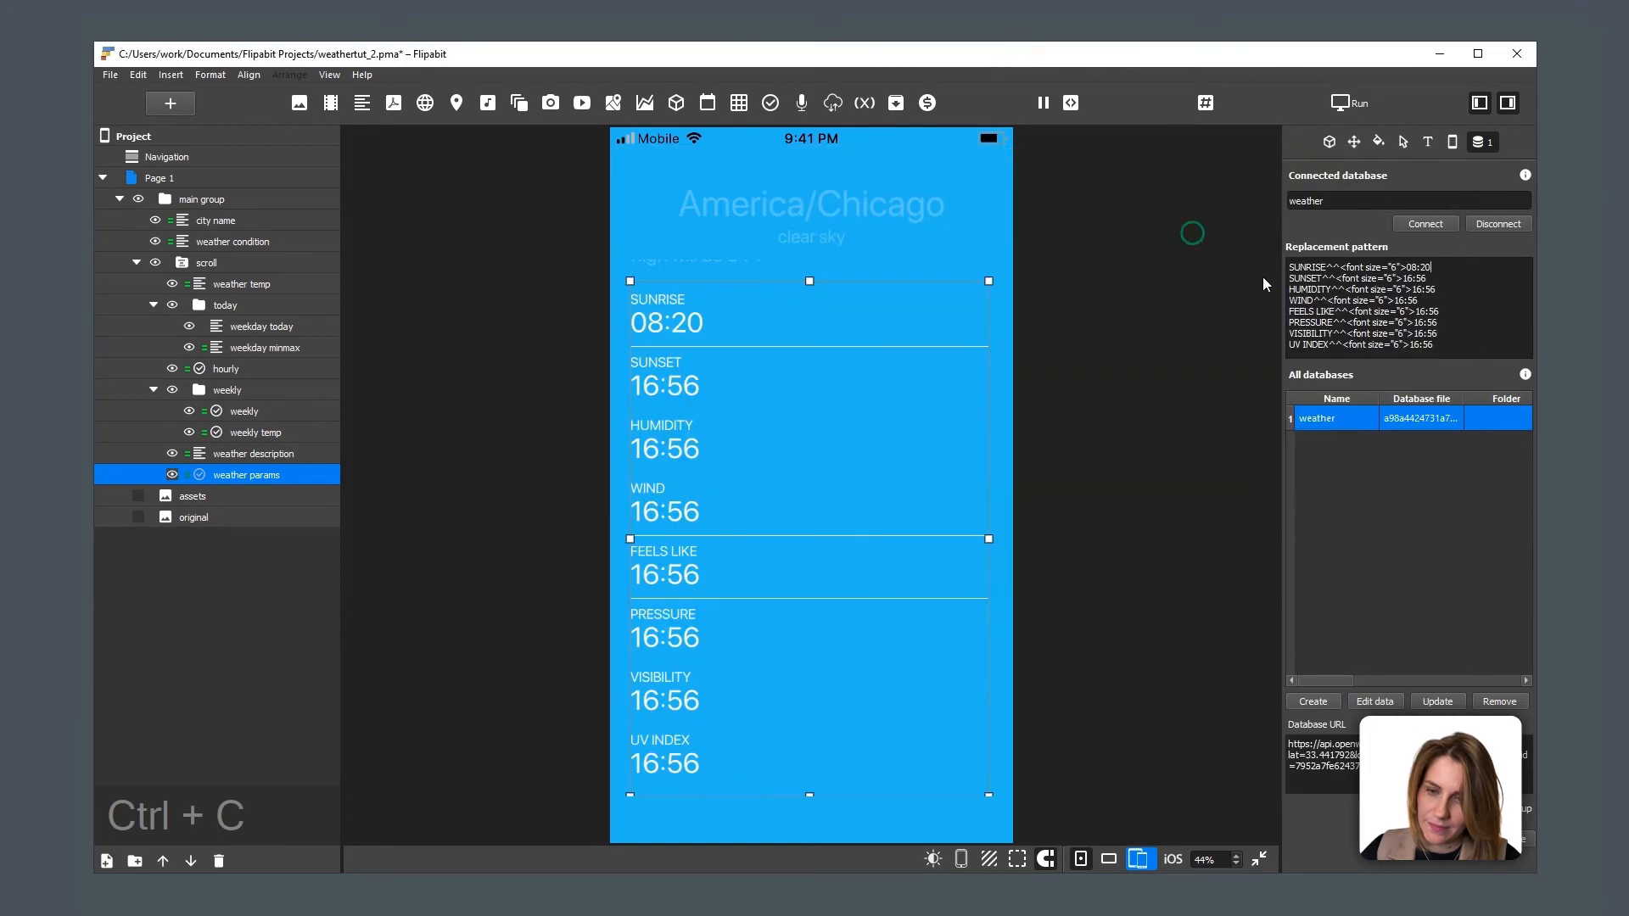
left_click_drag(1407, 266, 1432, 266)
type("%%")
key("ctrl+v")
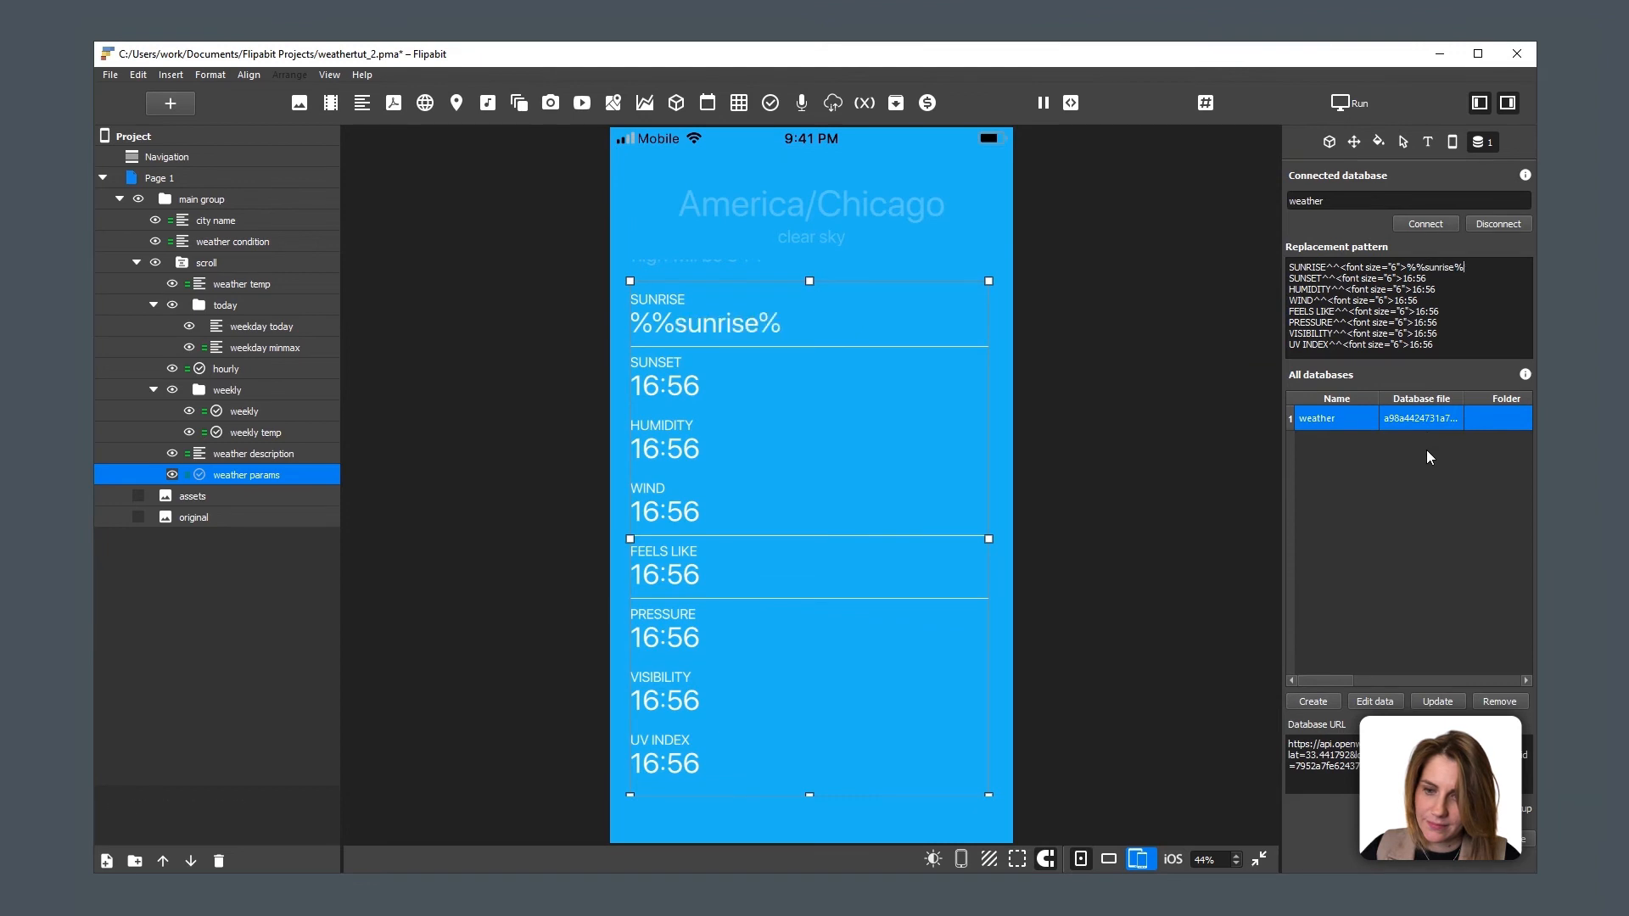
type("%%")
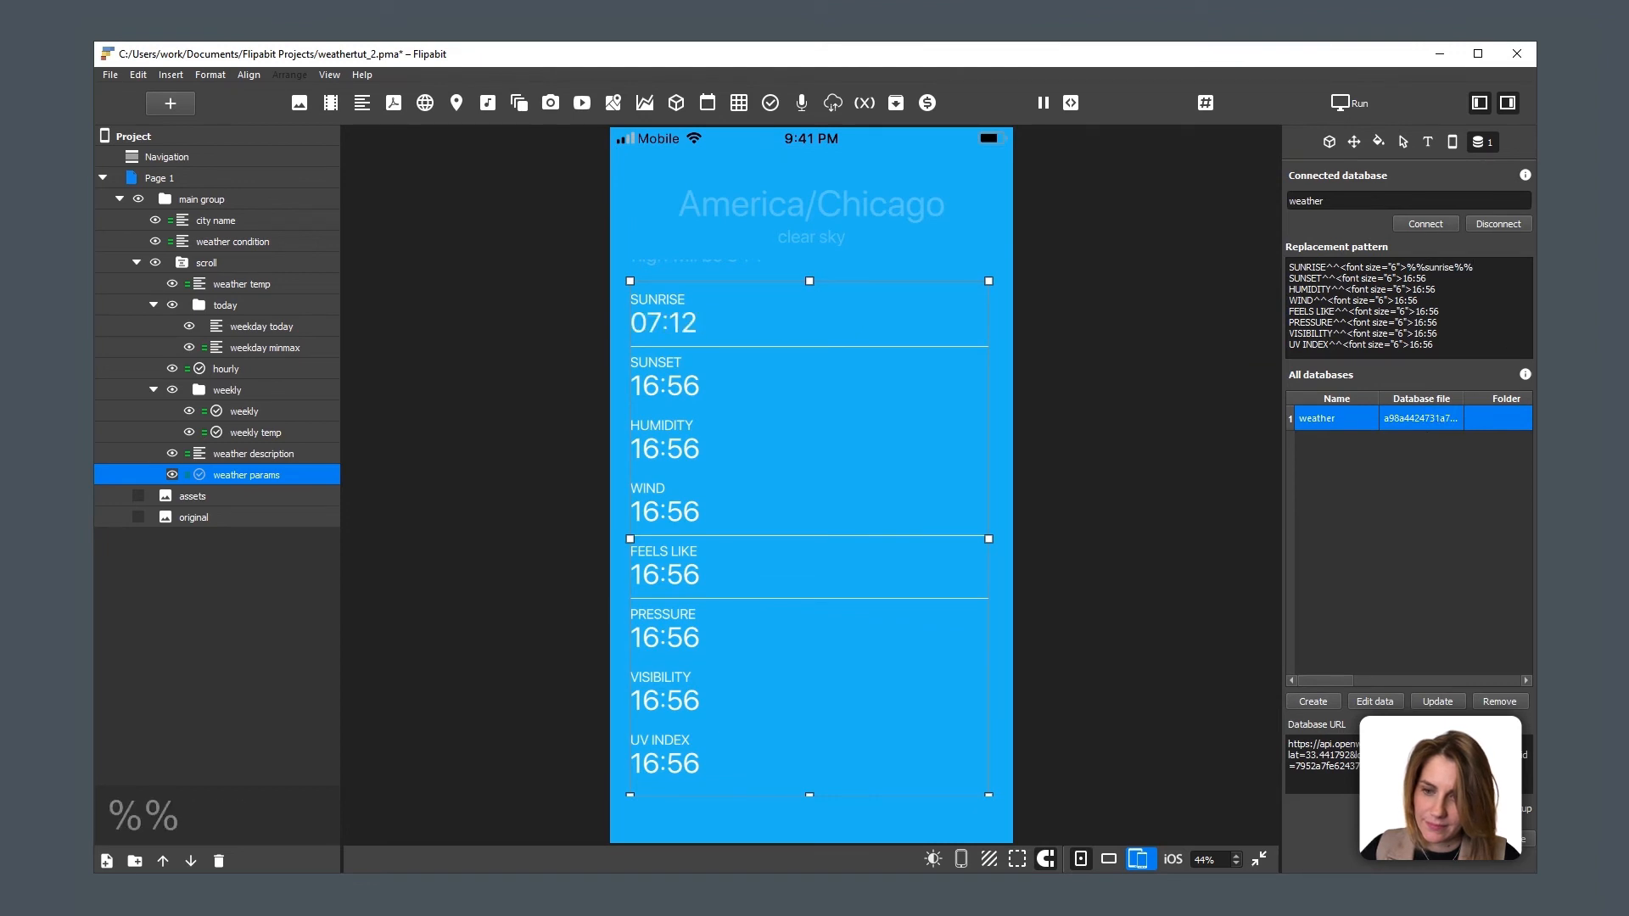
Step: Copy the sunset field name from the query file and replace 16:56 in the SUNSET line of the replacement pattern with %%sunset%%
key("alt+Tab")
left_click(959, 290)
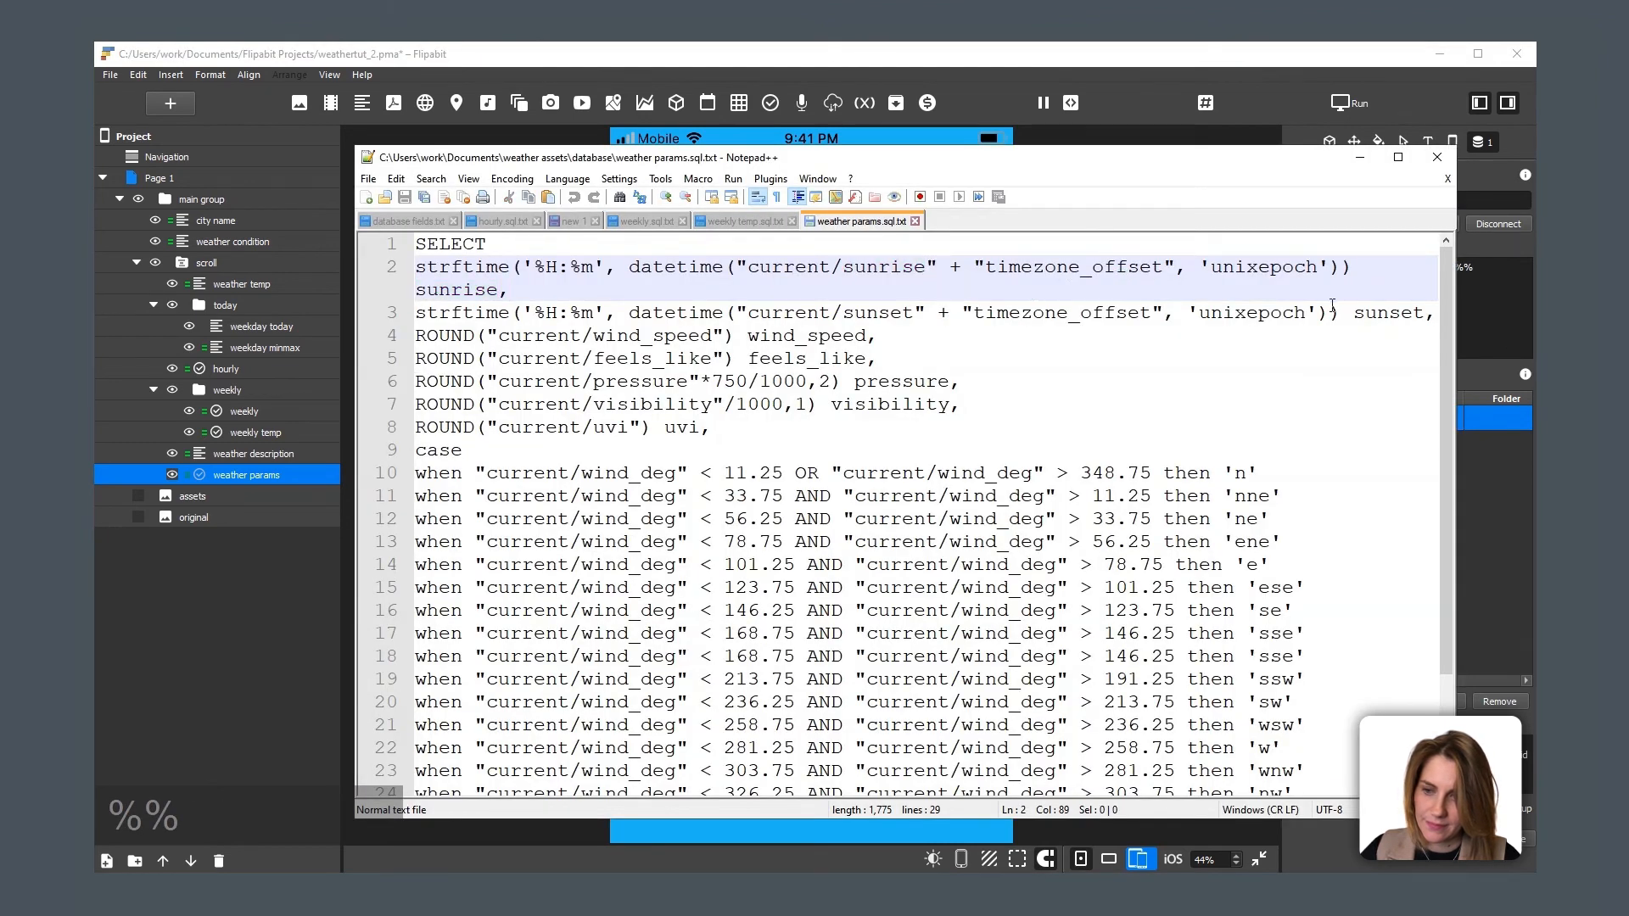
double_click(1385, 313)
key("ctrl+c")
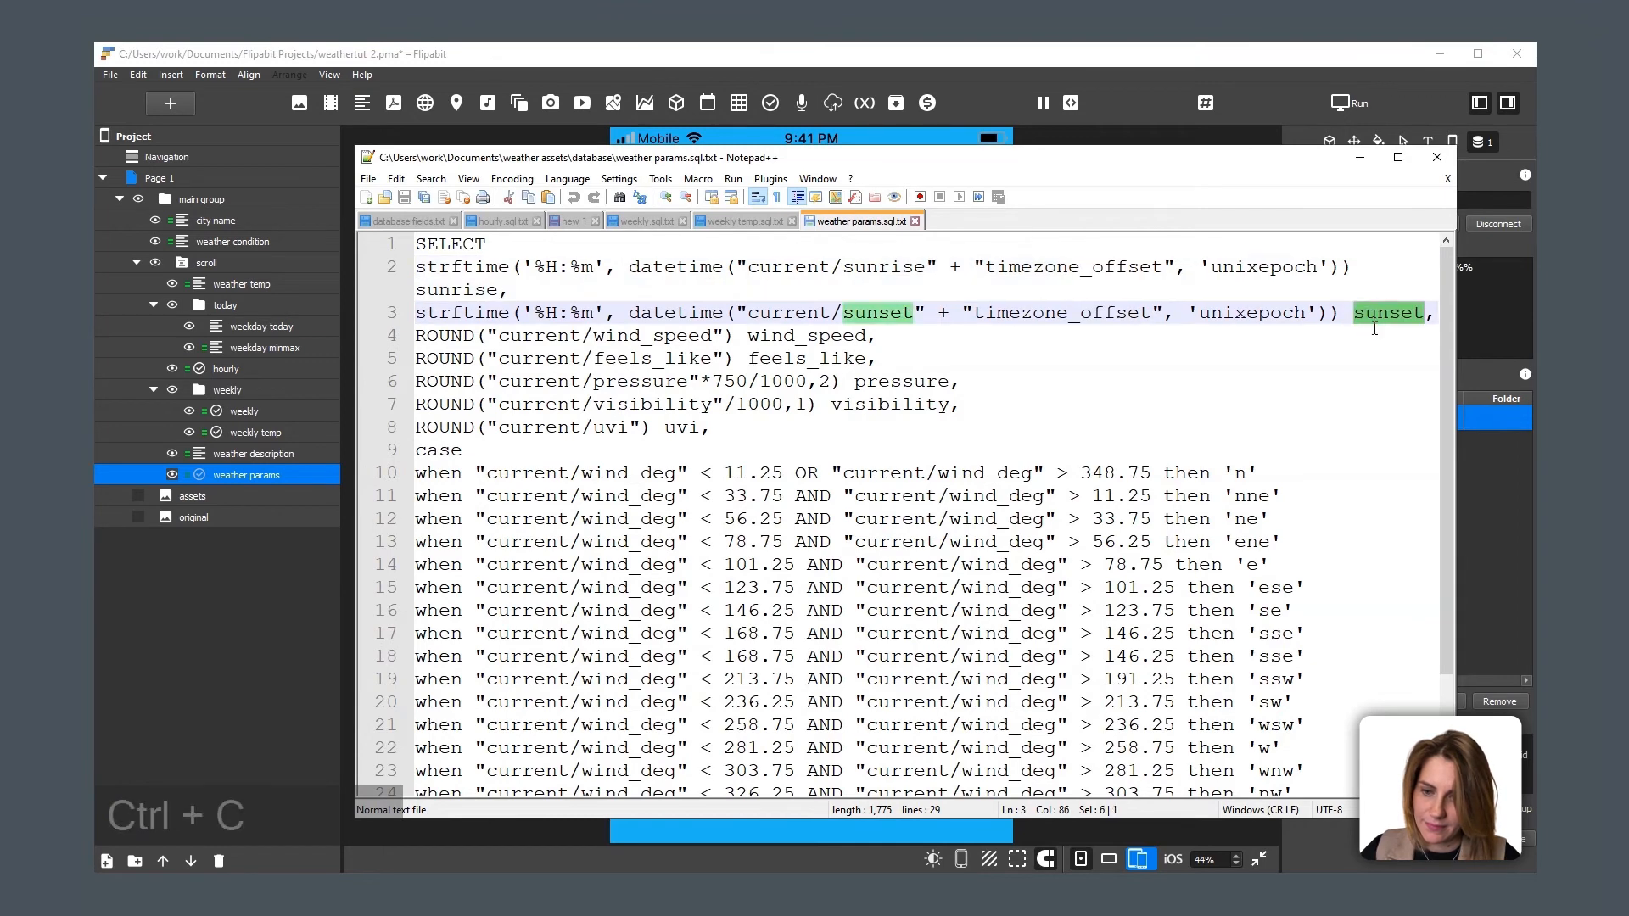
left_click(1472, 321)
left_click_drag(1403, 278, 1435, 278)
type("%%")
key("ctrl+v")
type("%%")
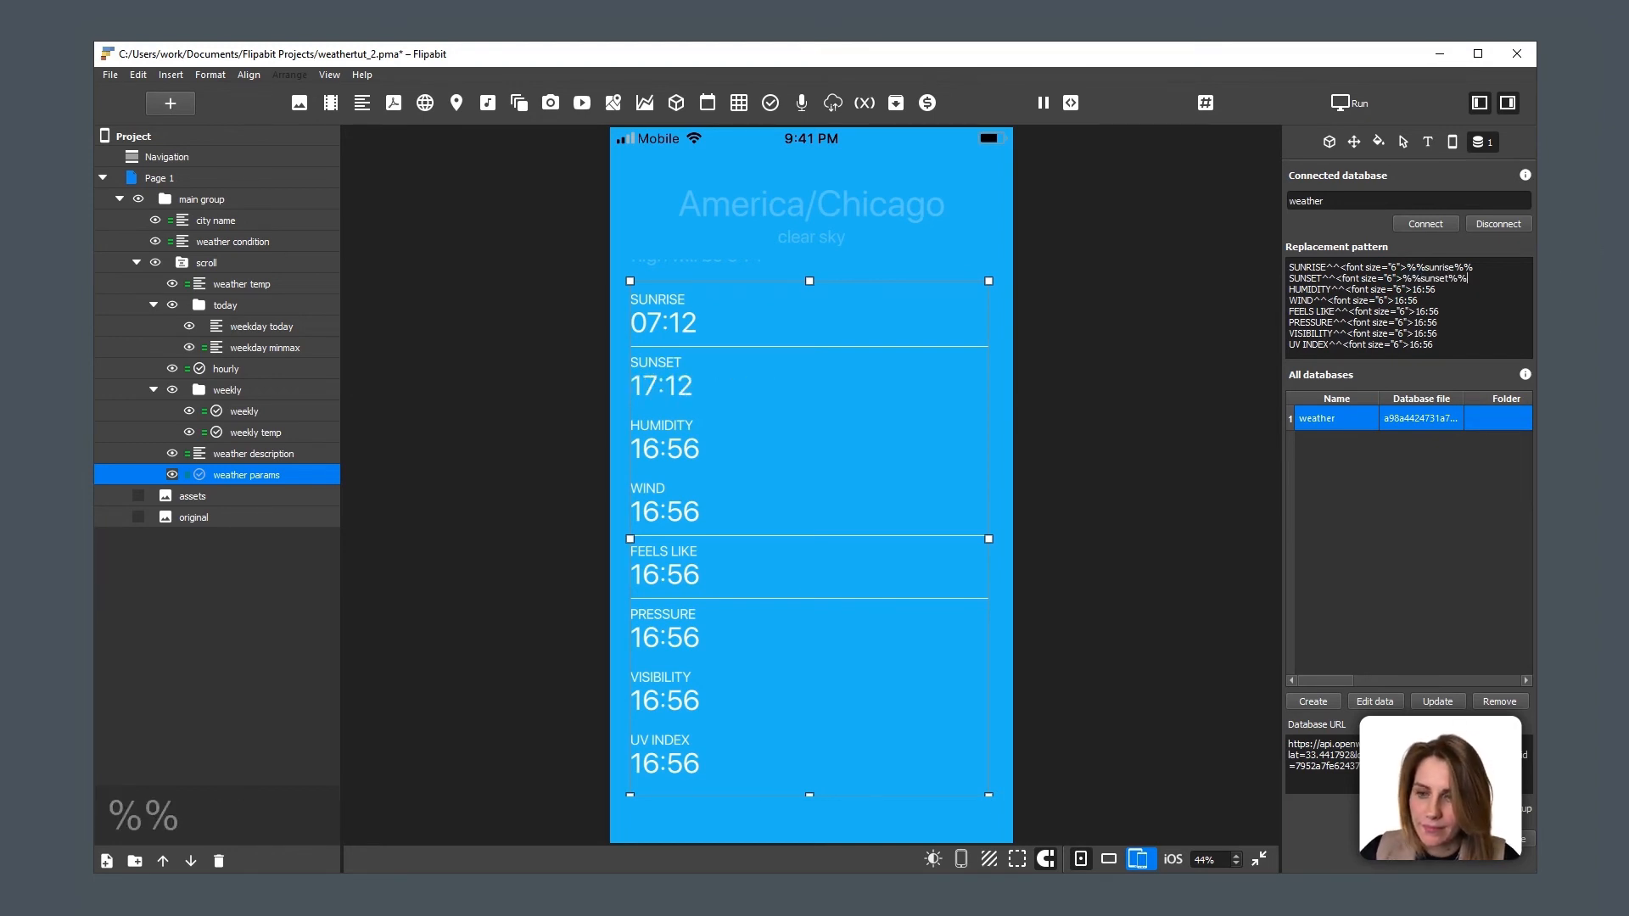
Step: Find the humidity field in the database and replace 16:56 in the HUMIDITY line of the replacement pattern with %%"current/humidity"%%
key("alt+Tab")
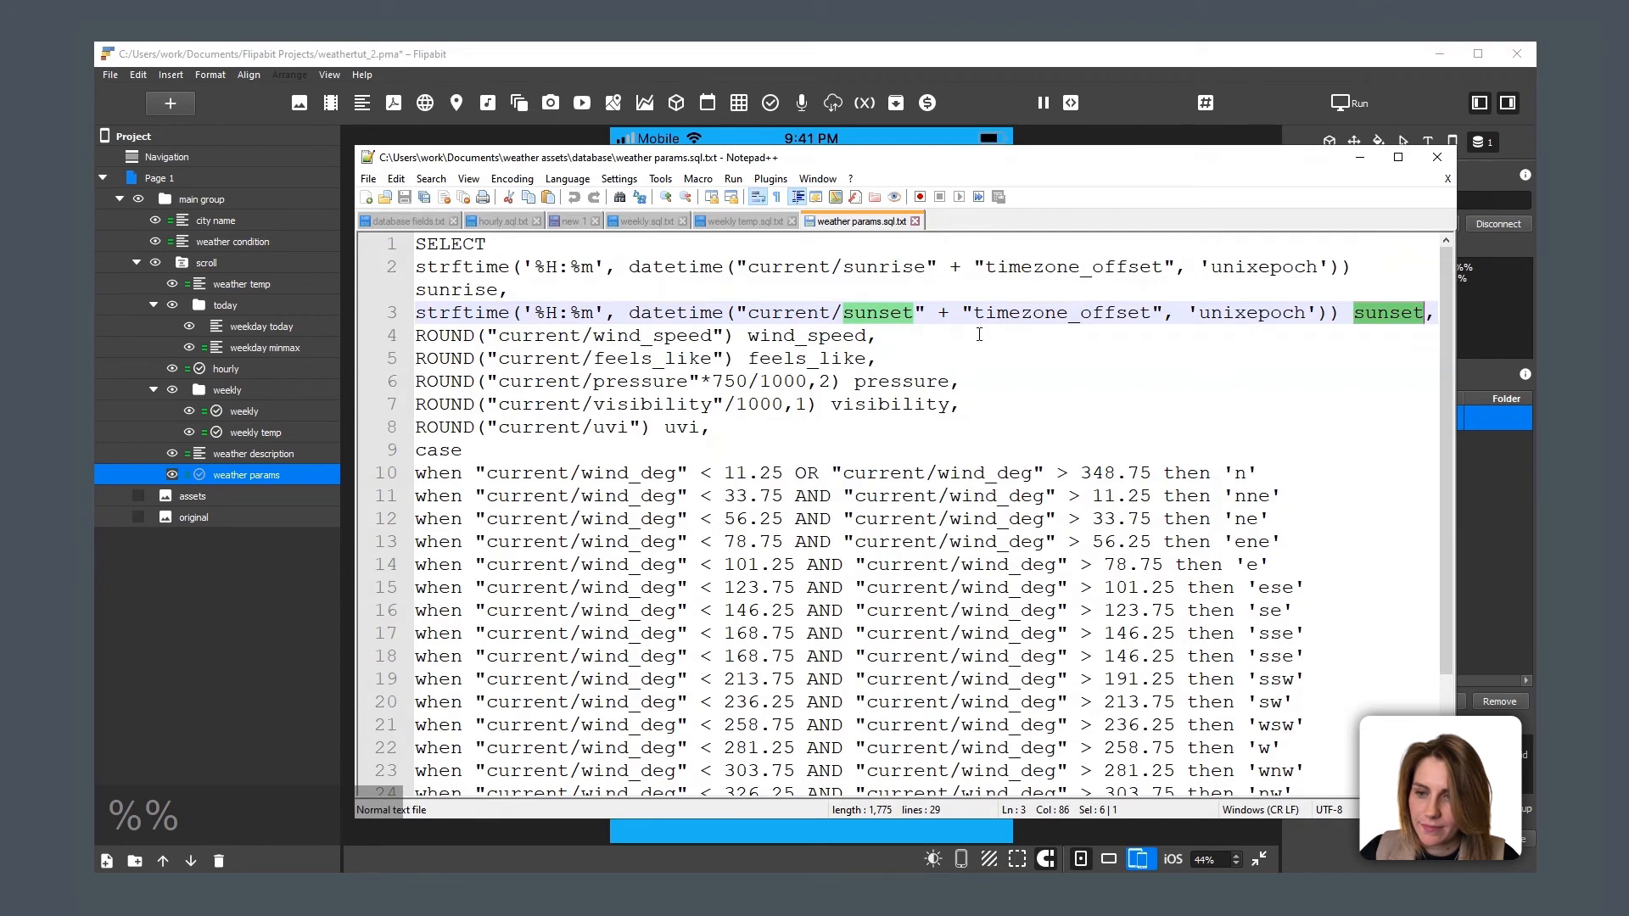
left_click(979, 336)
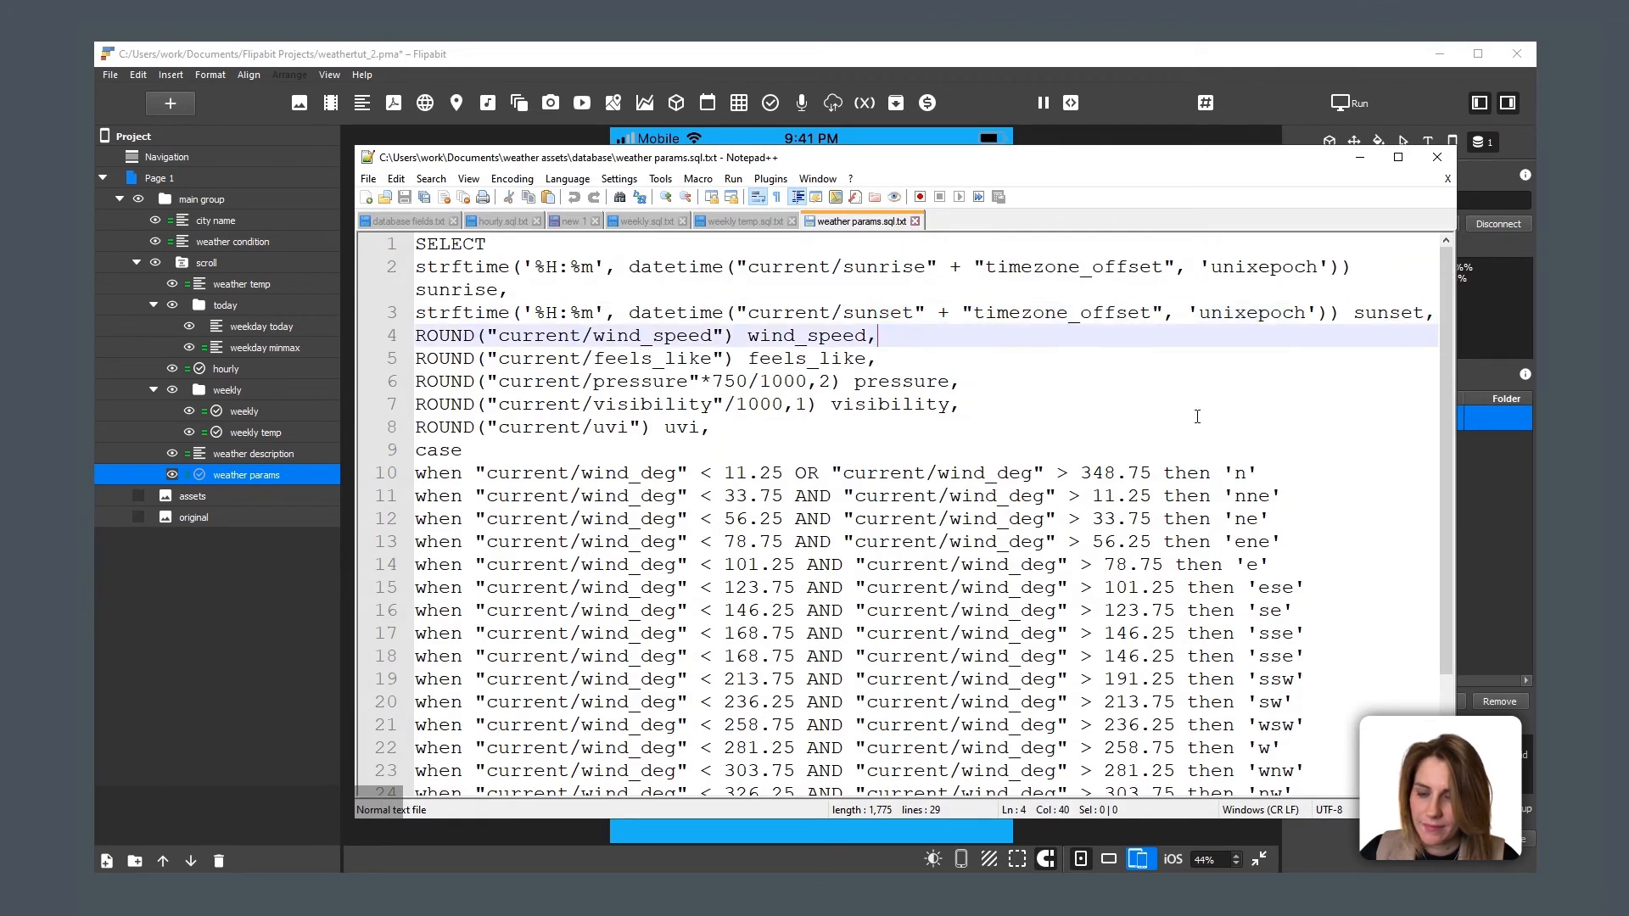
scroll(1197, 417, "down", 2)
scroll(1197, 416, "up", 2)
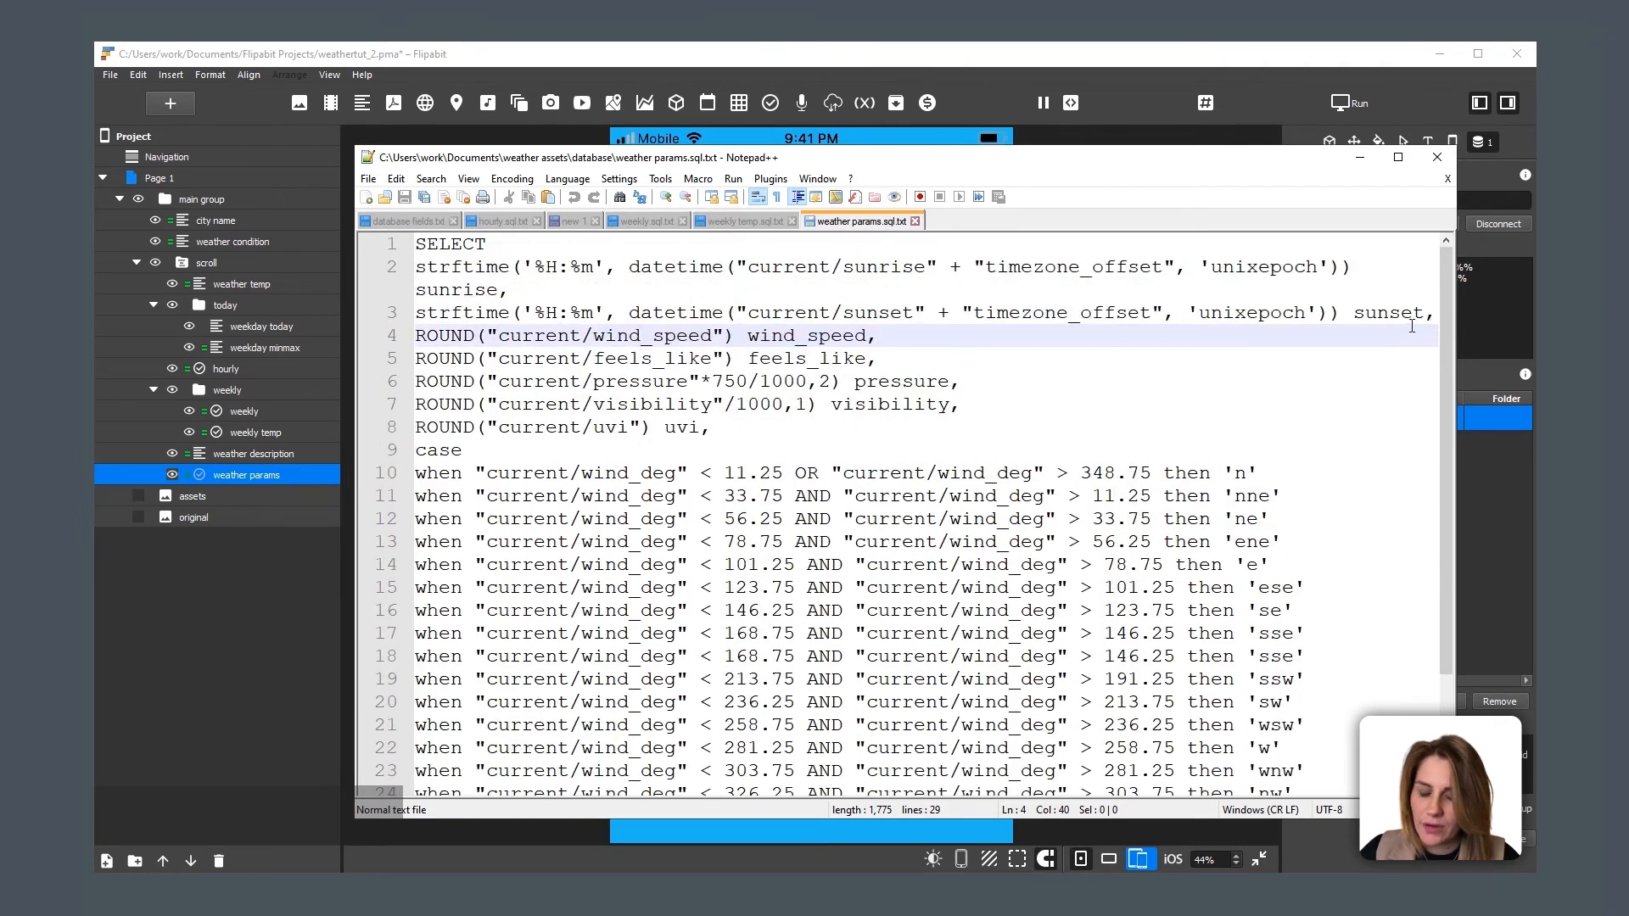
left_click(1483, 276)
left_click(1423, 224)
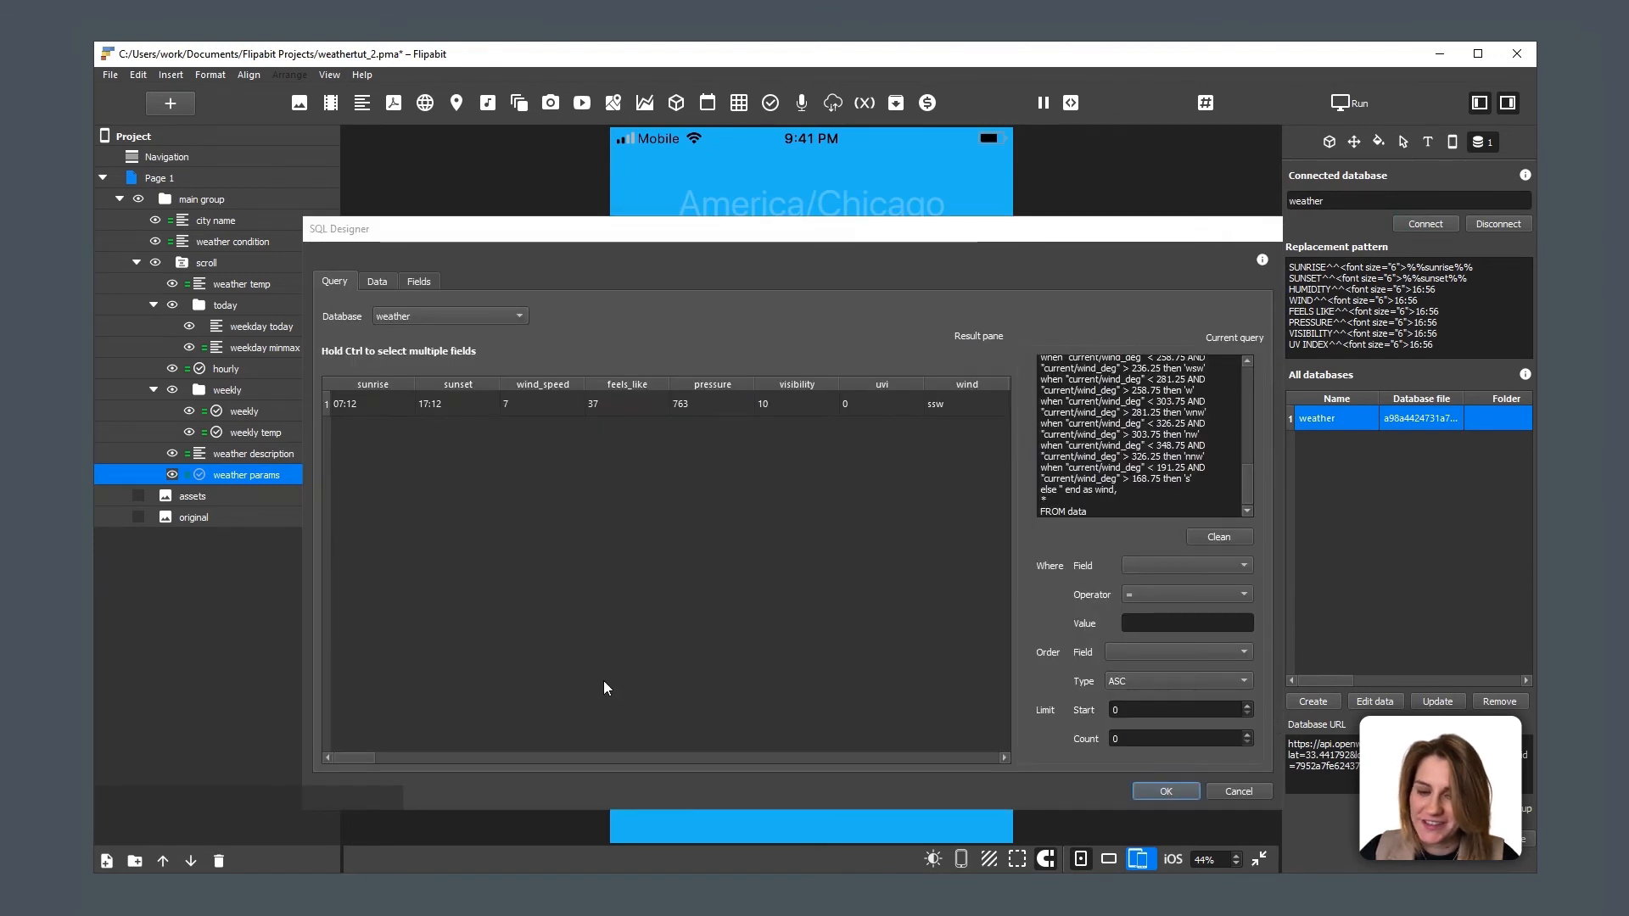
left_click(573, 756)
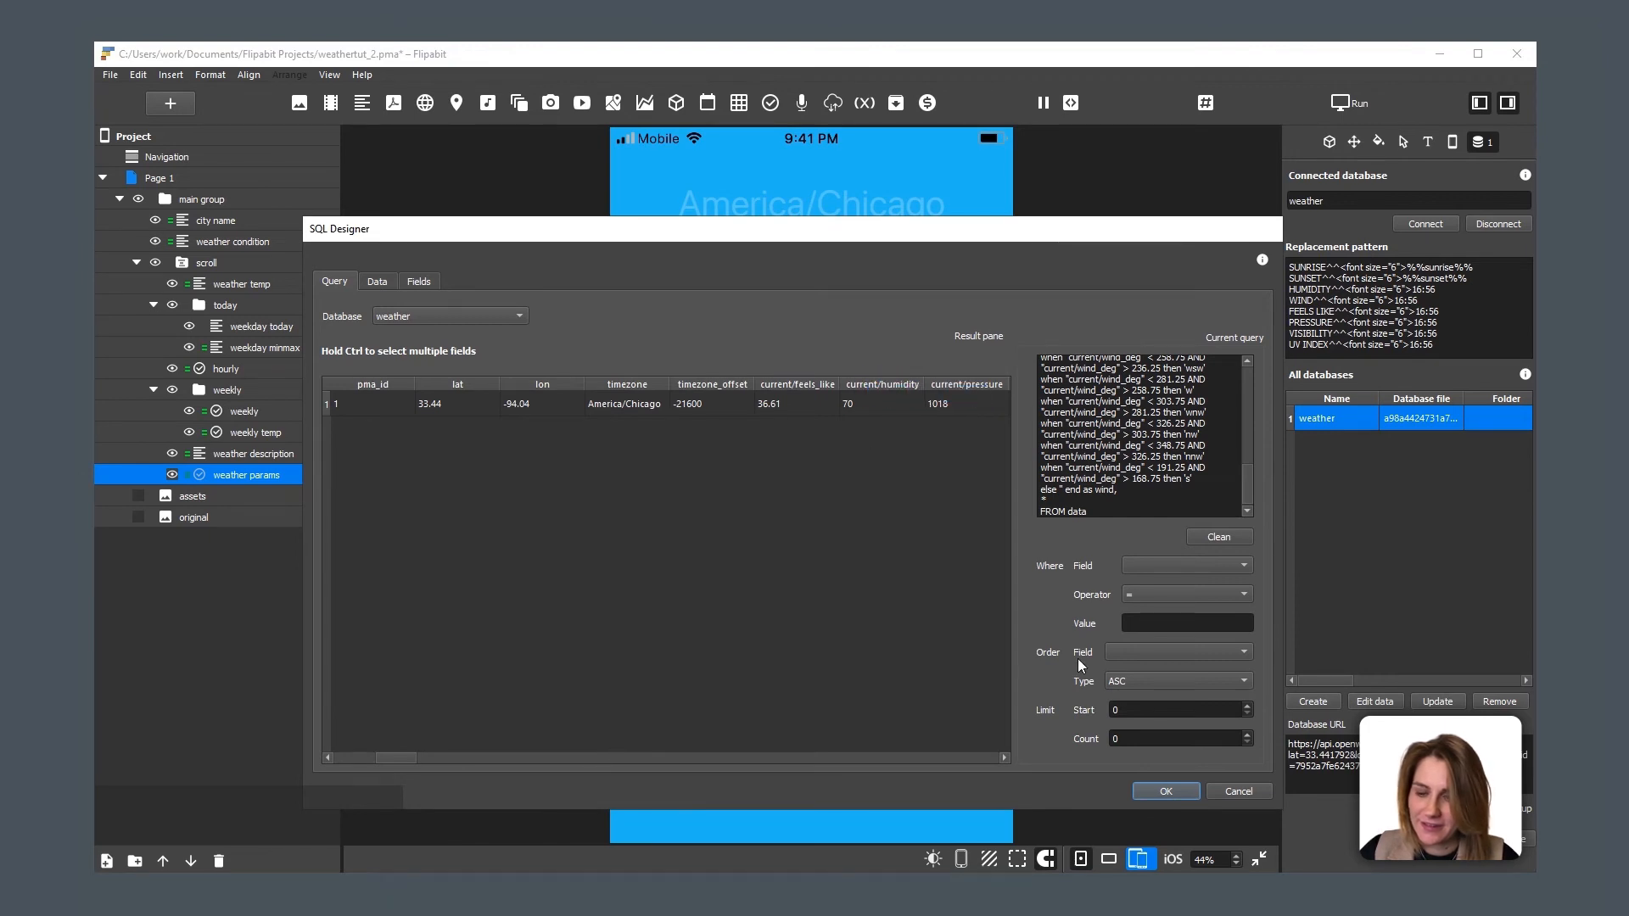
left_click(1162, 789)
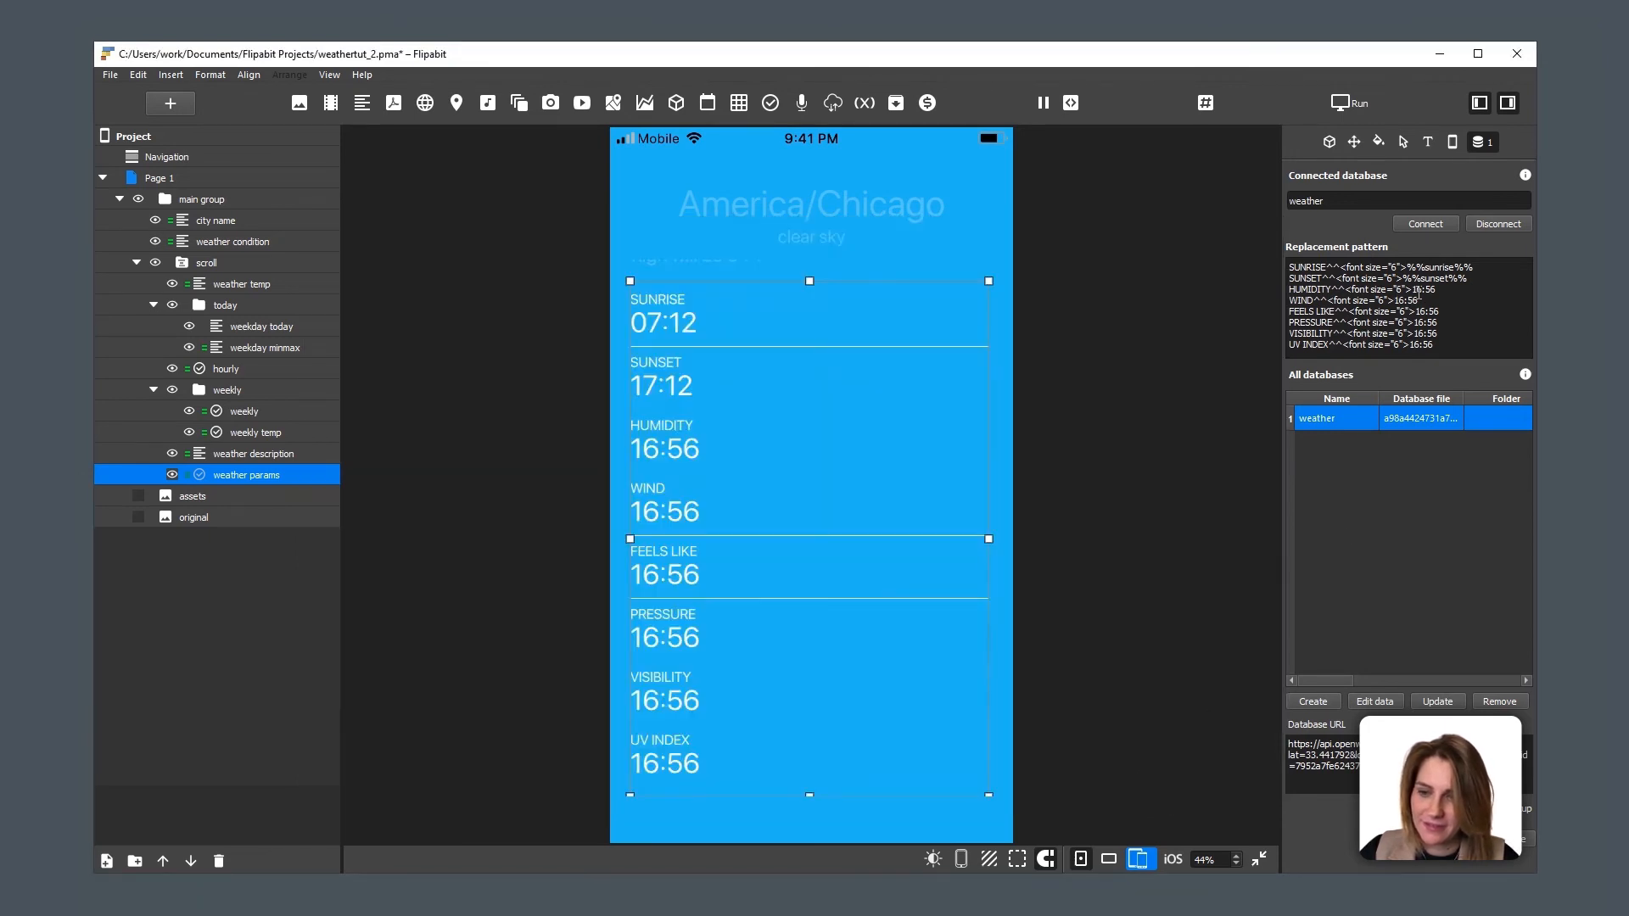
left_click_drag(1412, 290, 1452, 290)
type("%%")
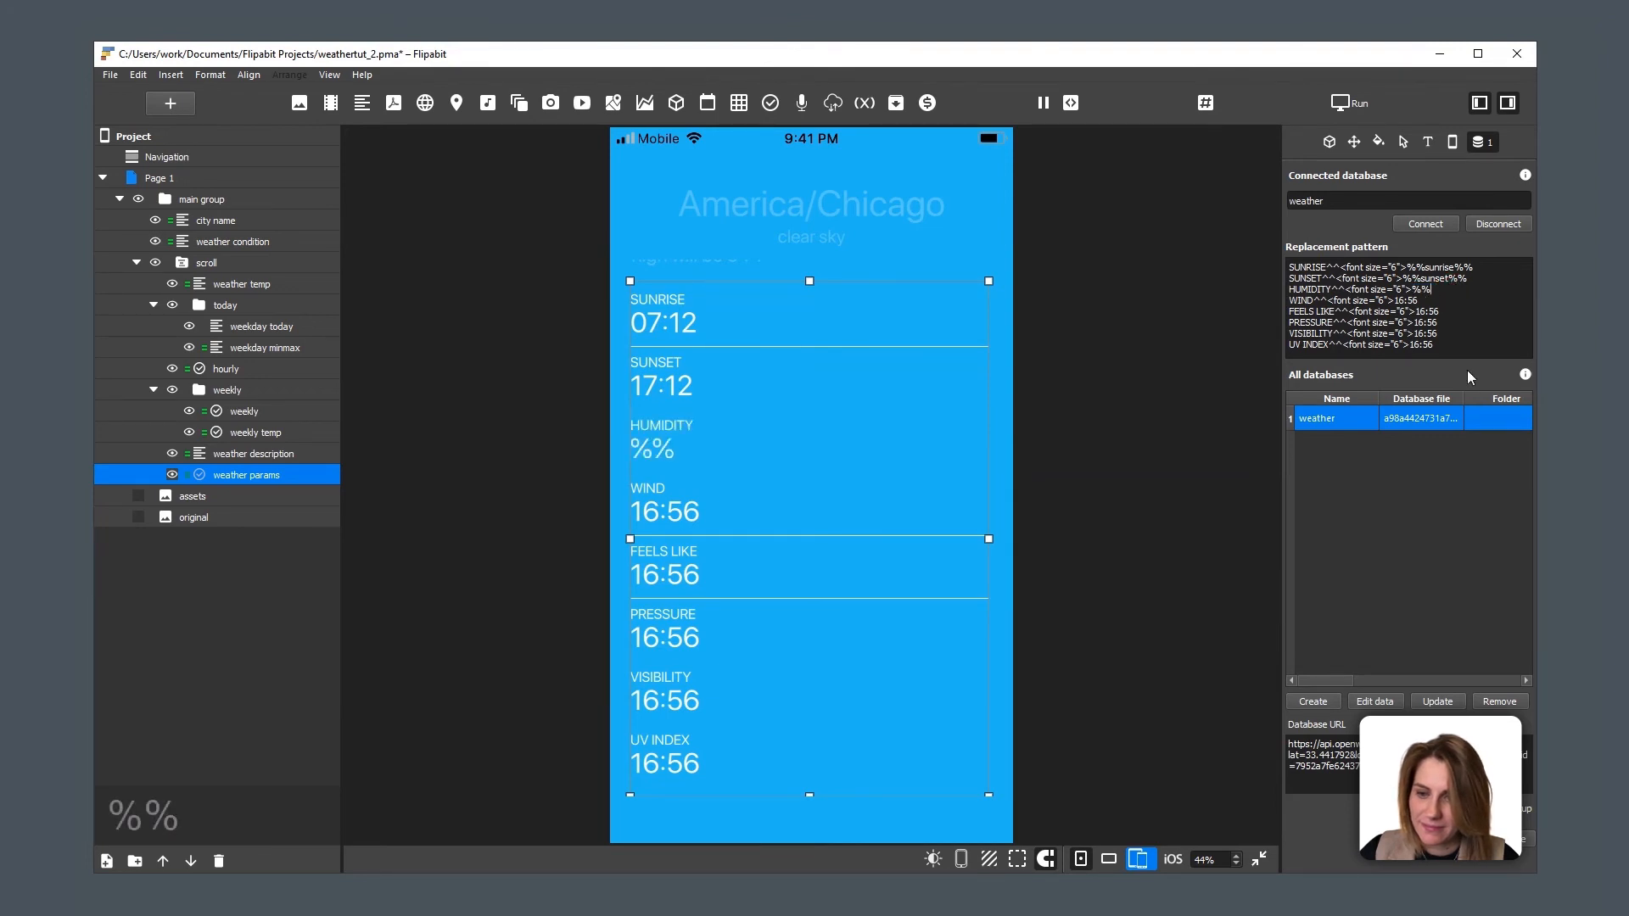
type("\"current/humidity\"")
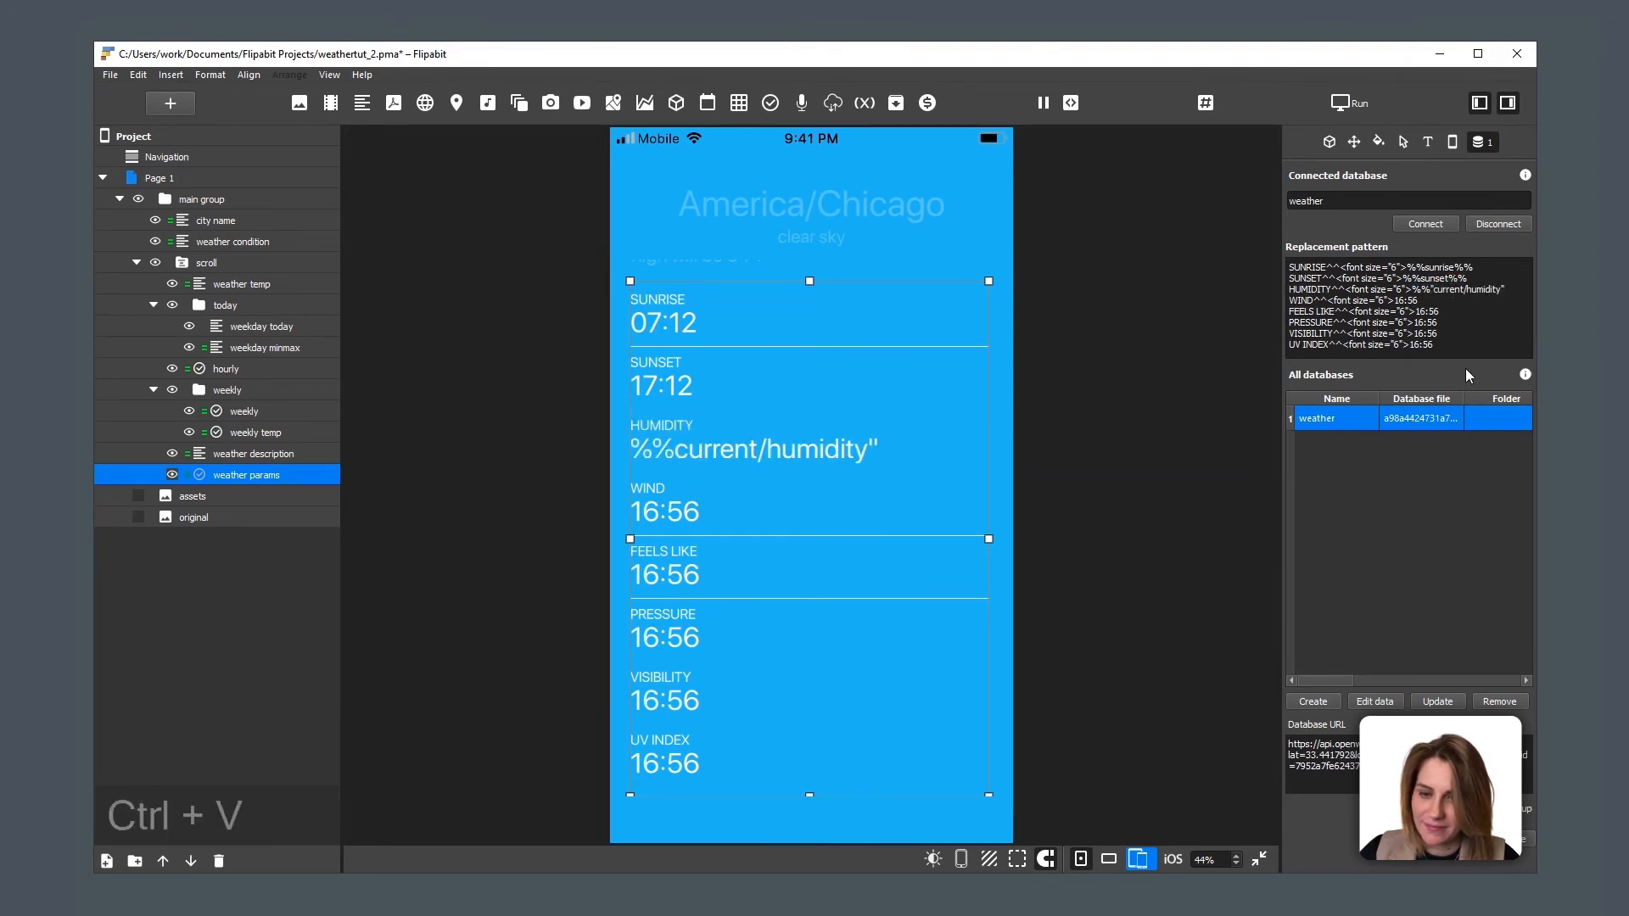
type("%%")
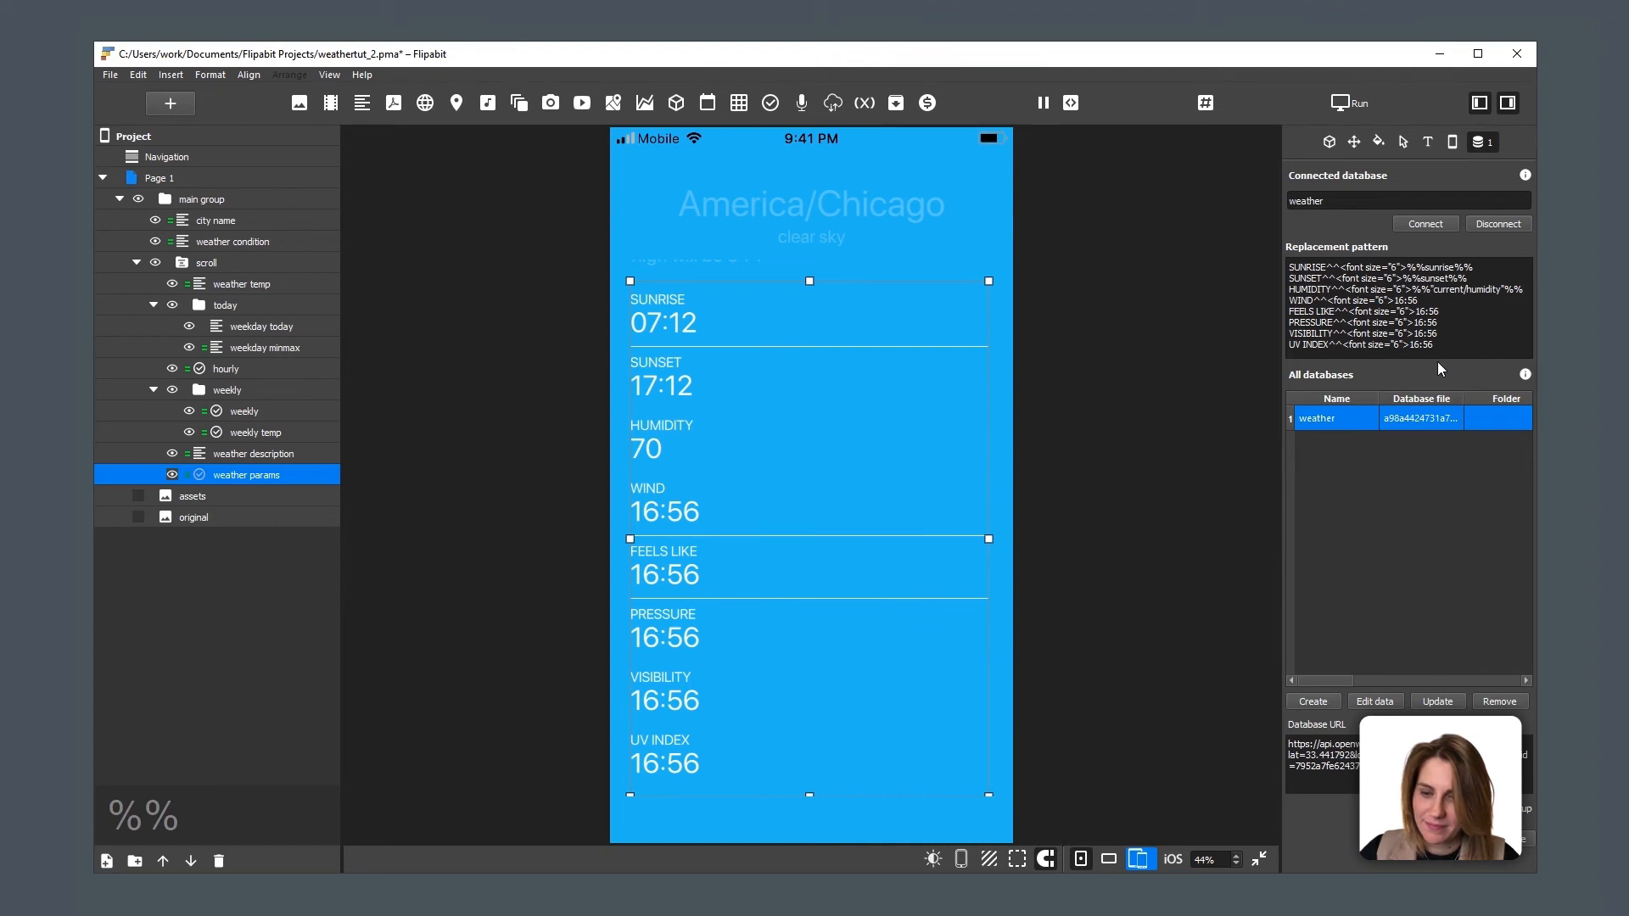
Step: Copy the wind field name from the end of the query file and replace 16:56 in the WIND line of the pattern with %%wind%%
key("alt+Tab")
left_click(940, 427)
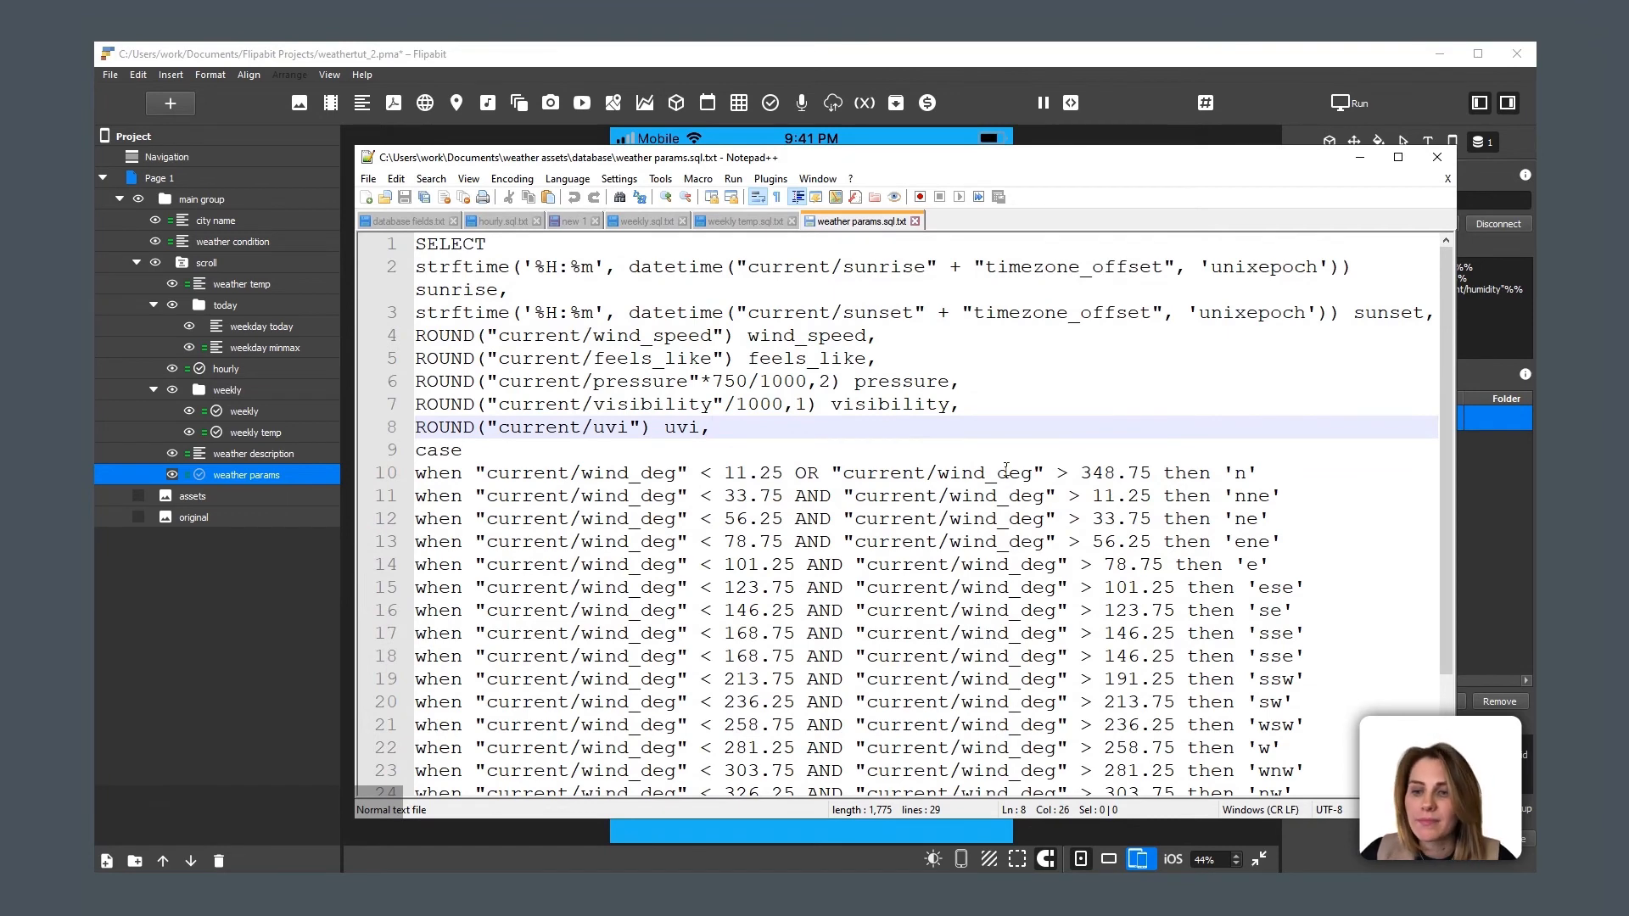
scroll(1001, 472, "down", 2)
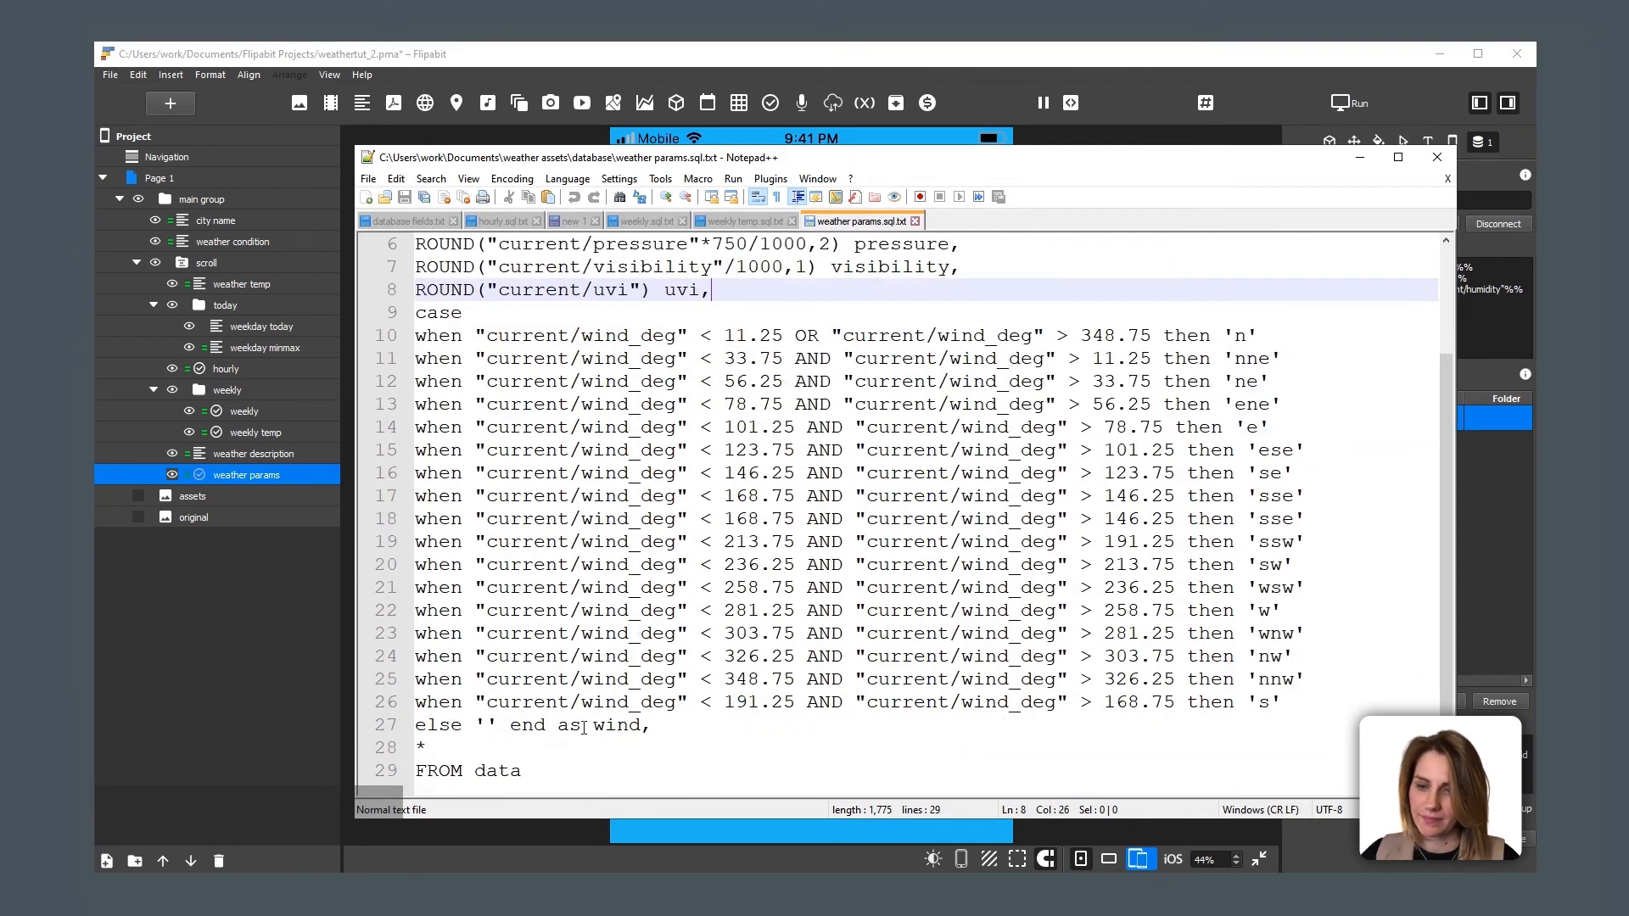
double_click(617, 725)
key("ctrl+c")
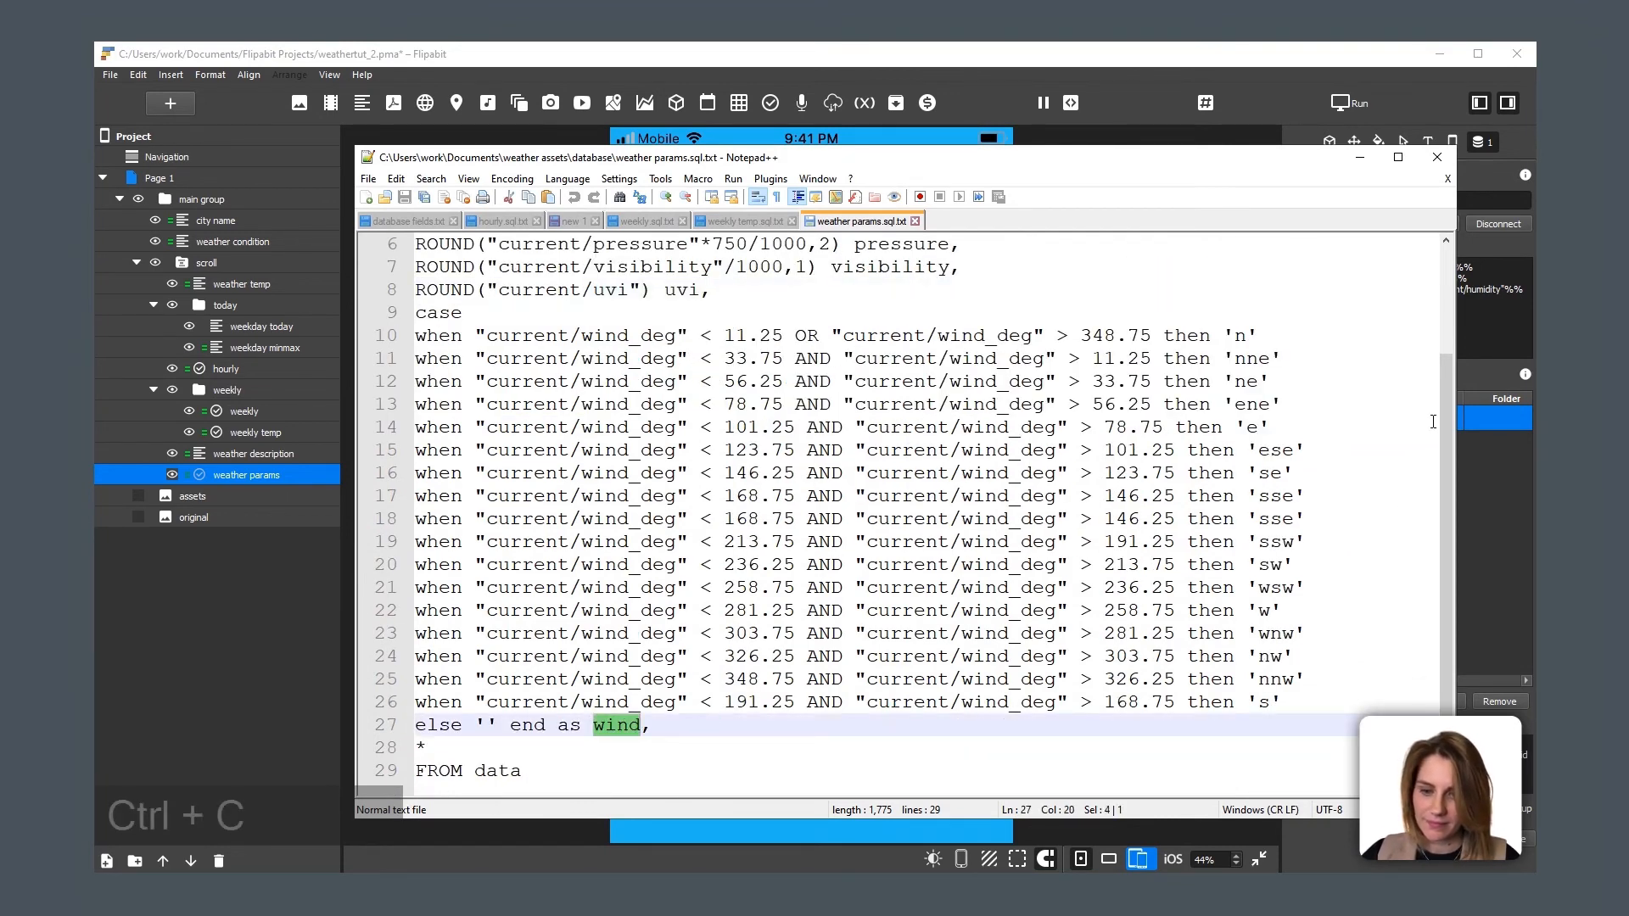
left_click(1397, 300)
left_click_drag(1396, 301, 1420, 301)
key("ctrl+v")
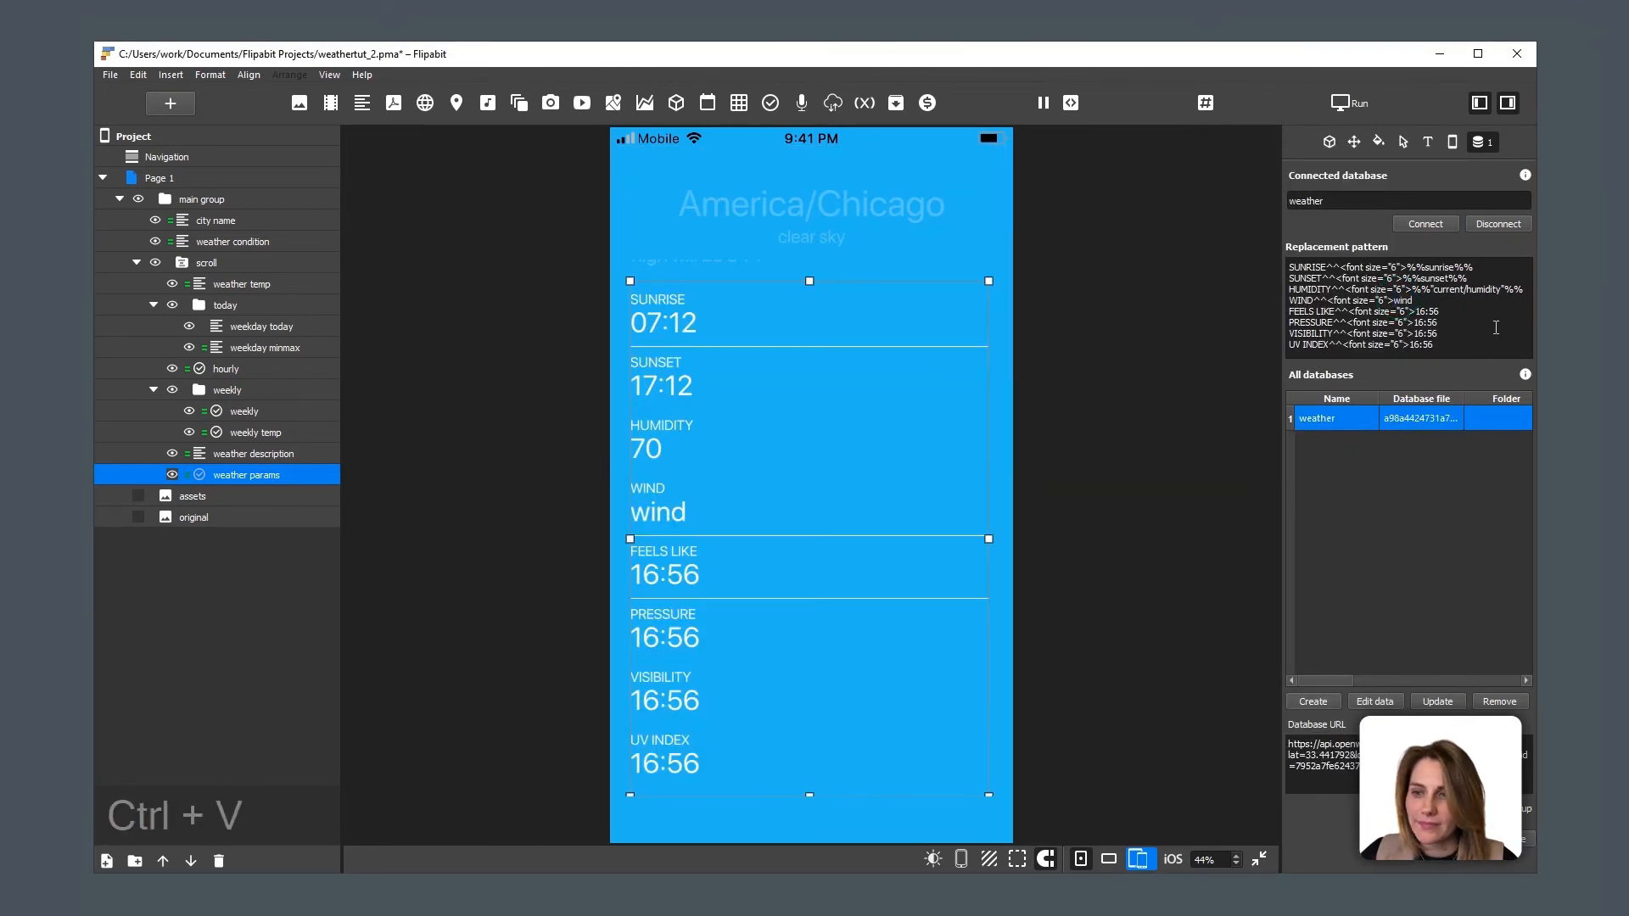
left_click(1396, 300)
type("%%")
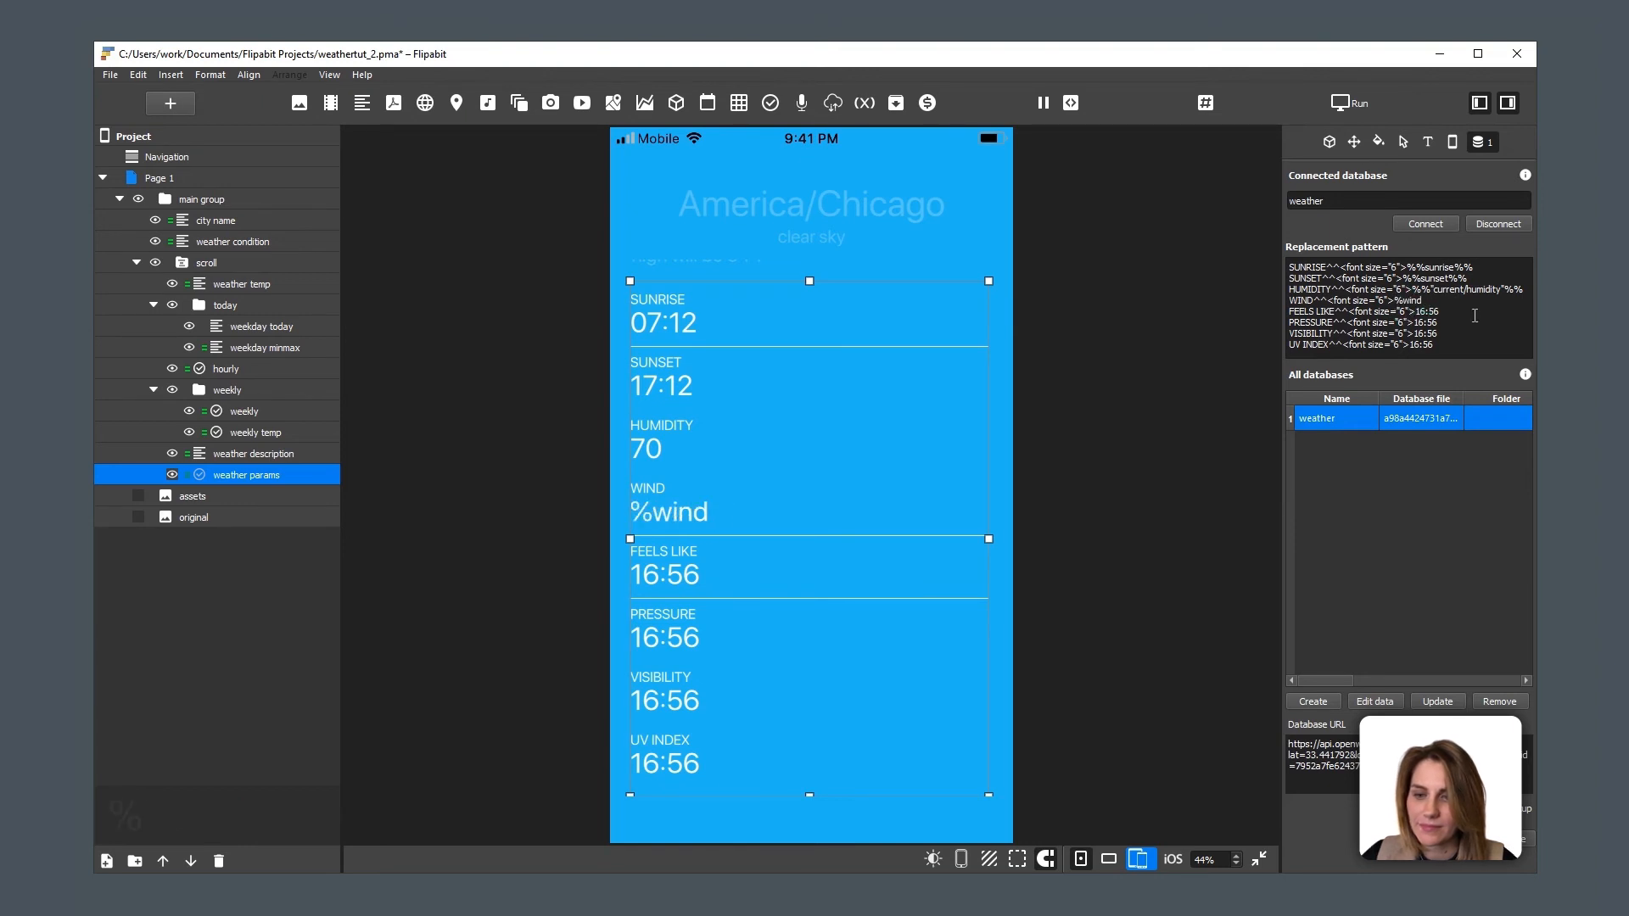
left_click(1457, 301)
type("%%")
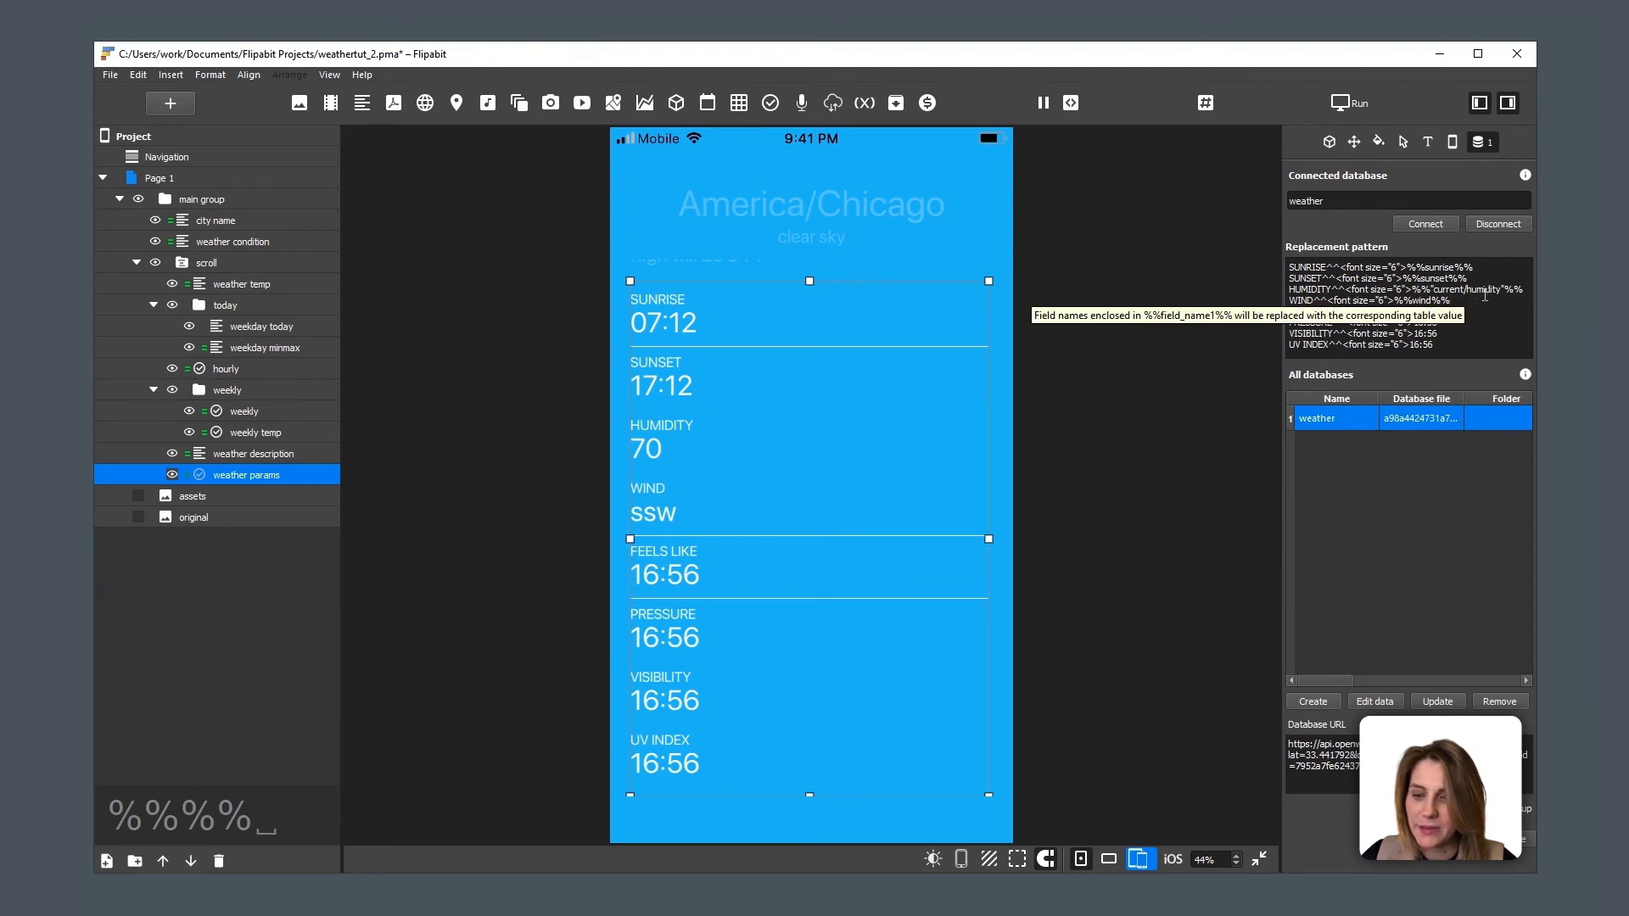
Step: Copy the wind_speed field name from the query file and append %%wind_speed%% after %%wind%% in the WIND line of the replacement pattern
key("alt+Tab")
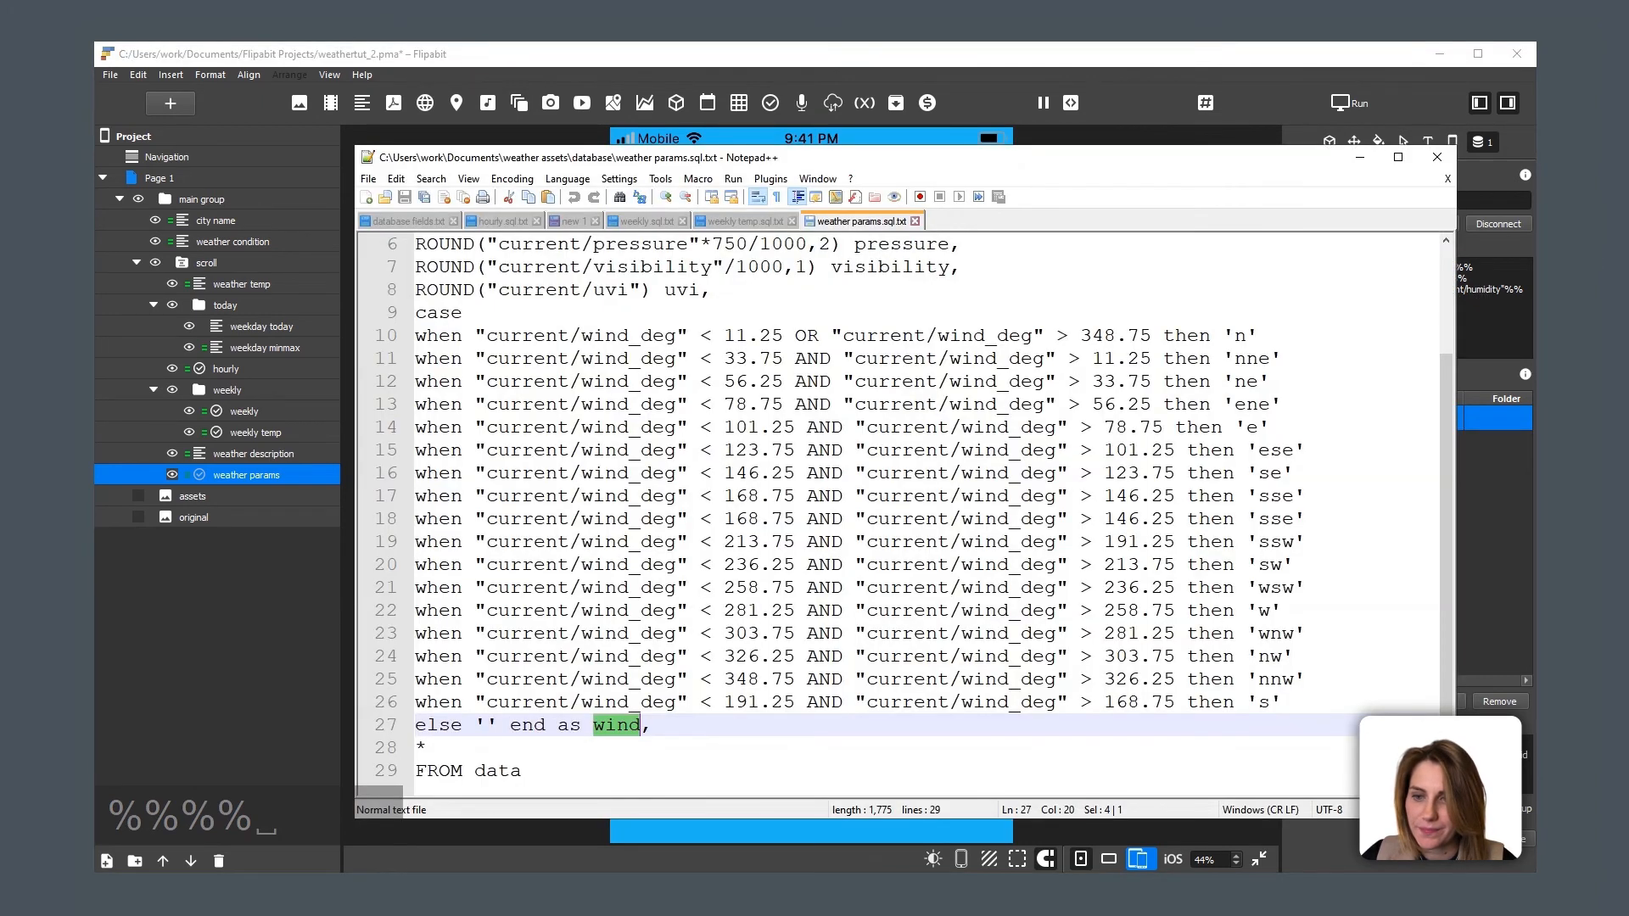
scroll(1025, 462, "up", 2)
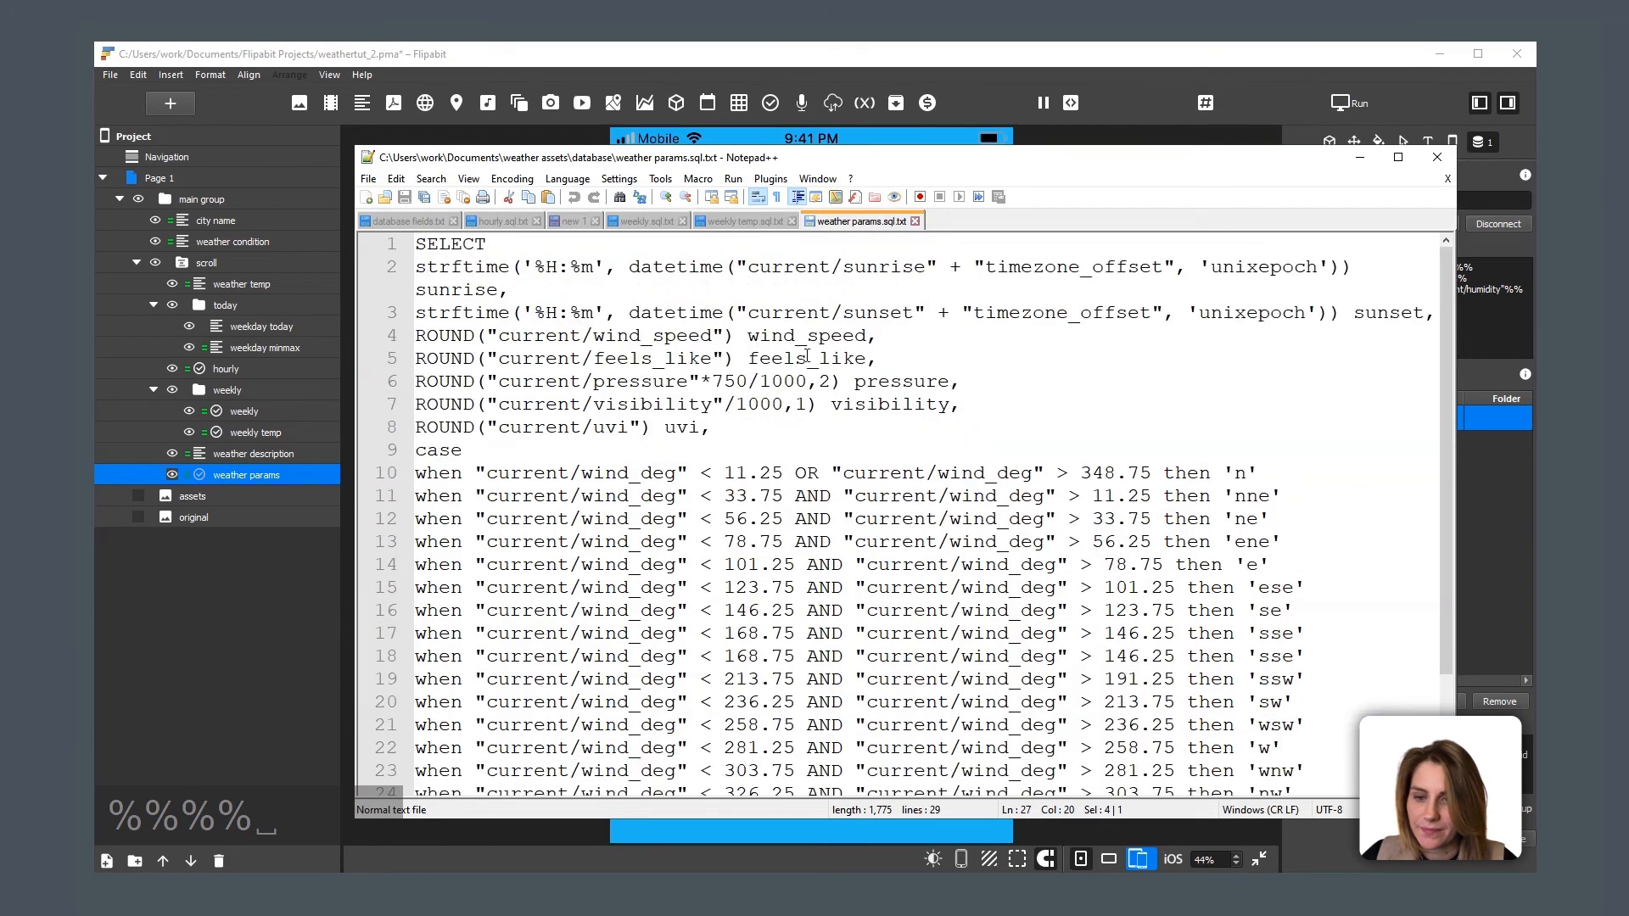
double_click(792, 333)
key("ctrl+c")
left_click(1485, 309)
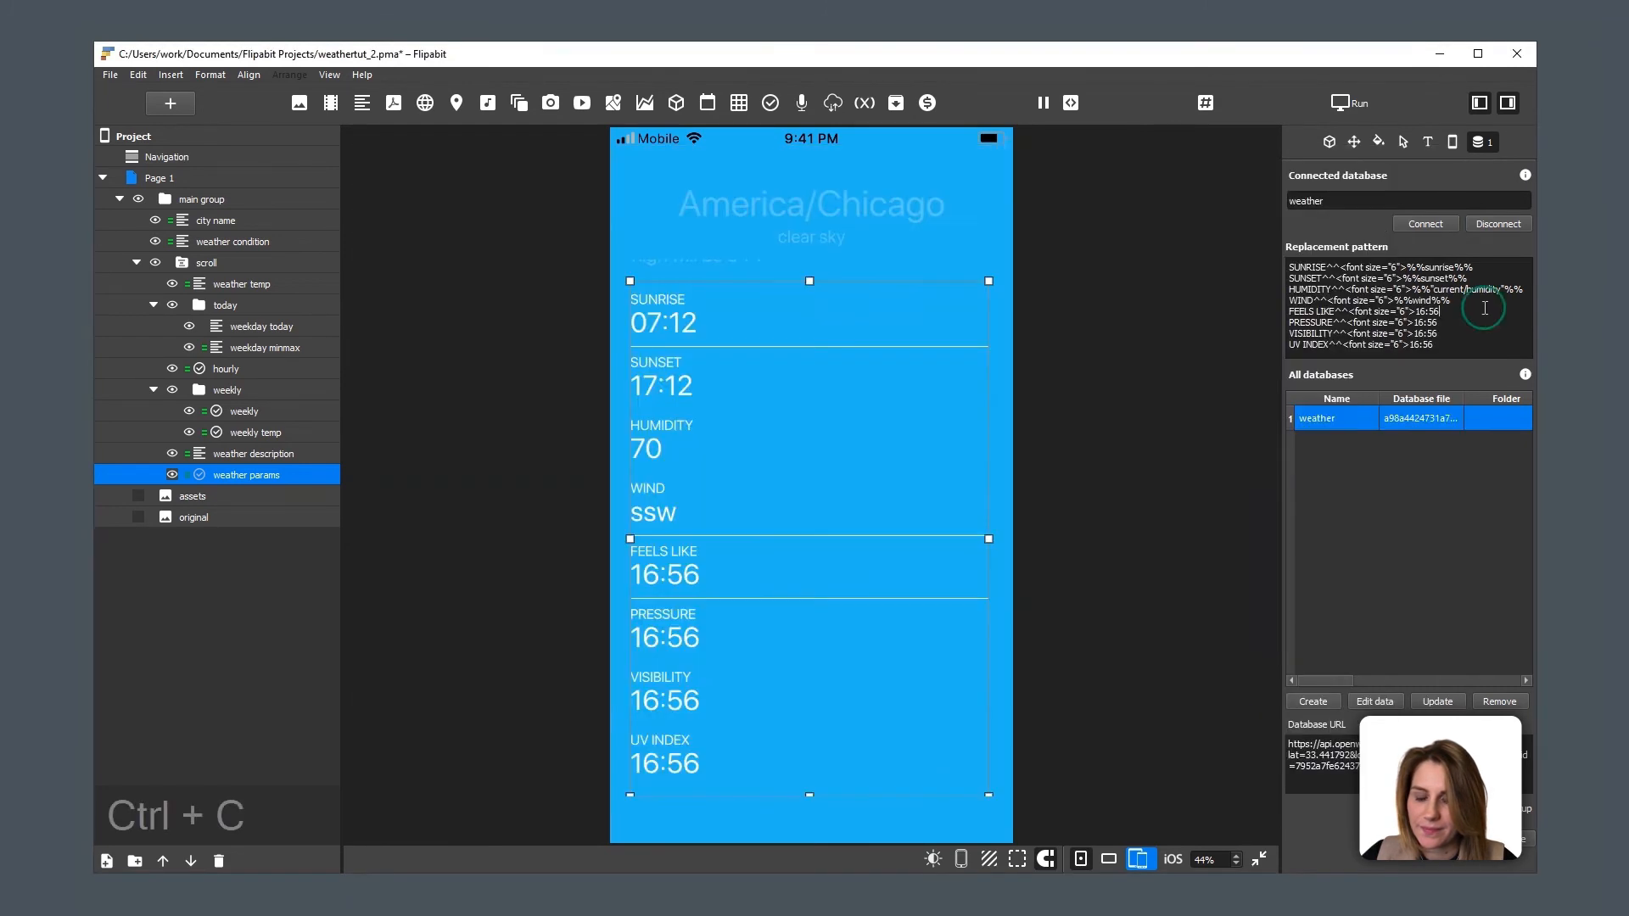
left_click(1471, 295)
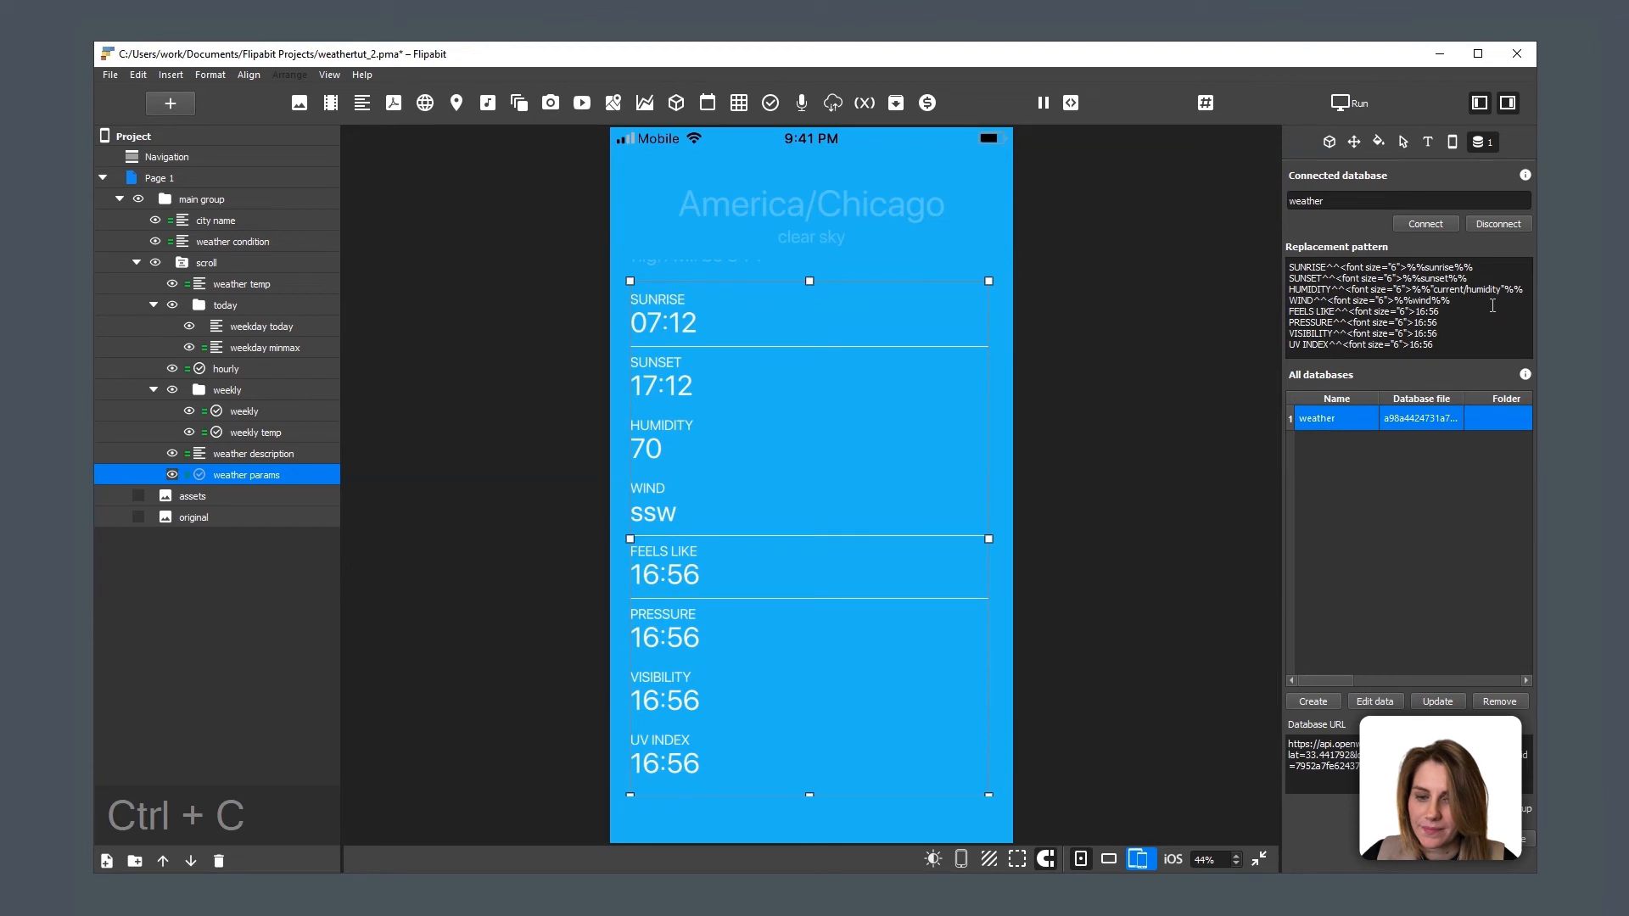
type("%%")
key("ctrl+v")
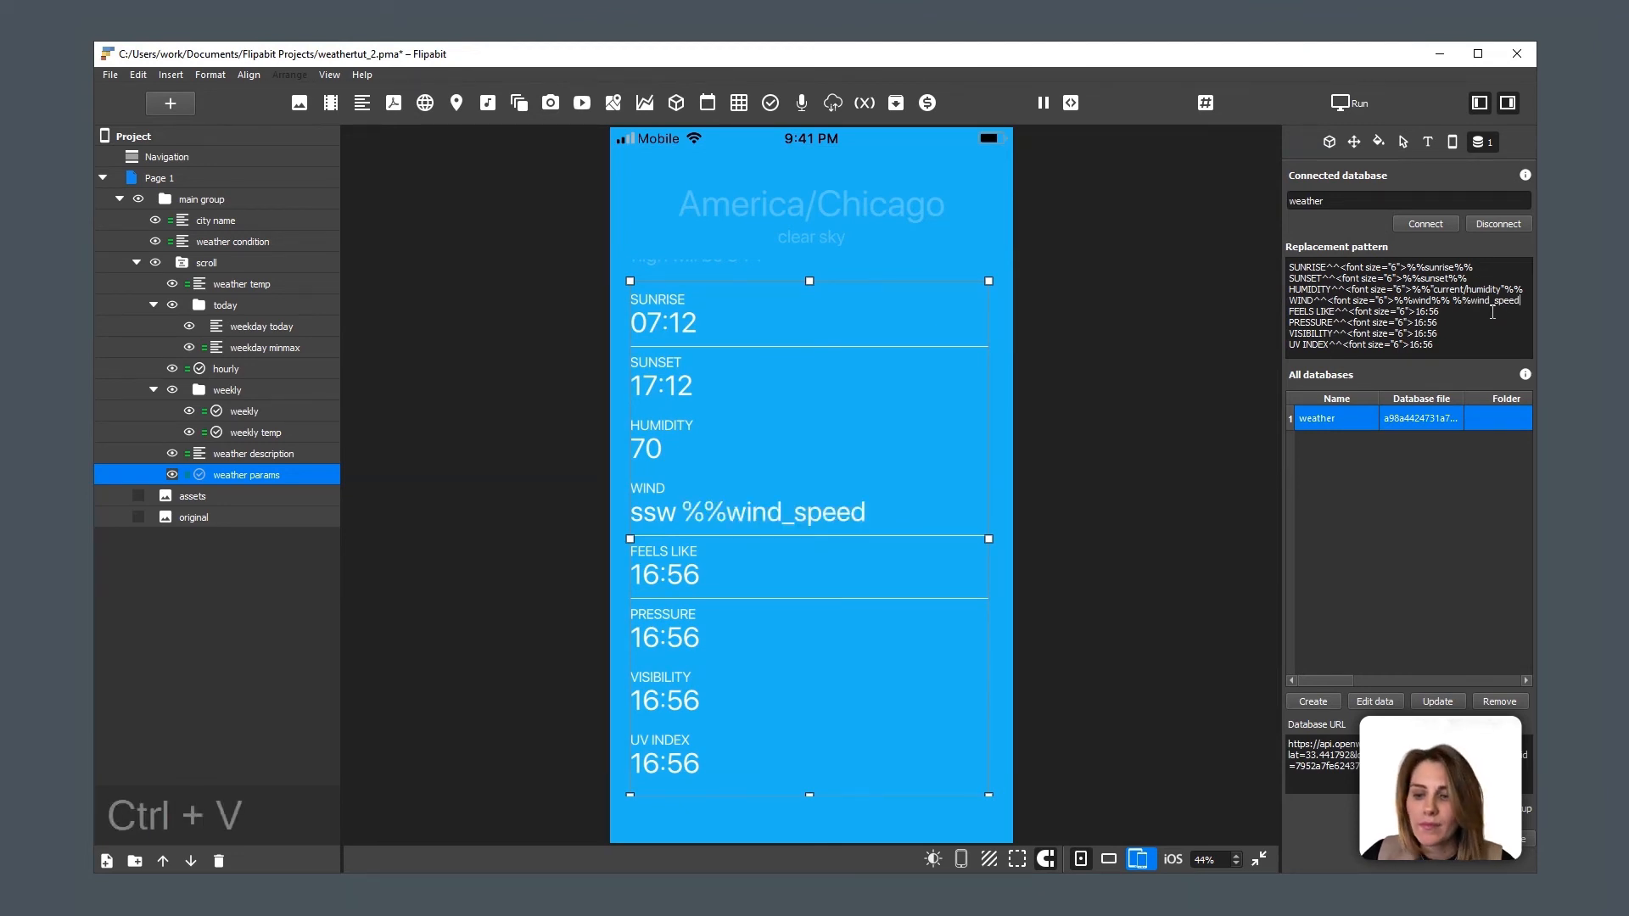
type("%%")
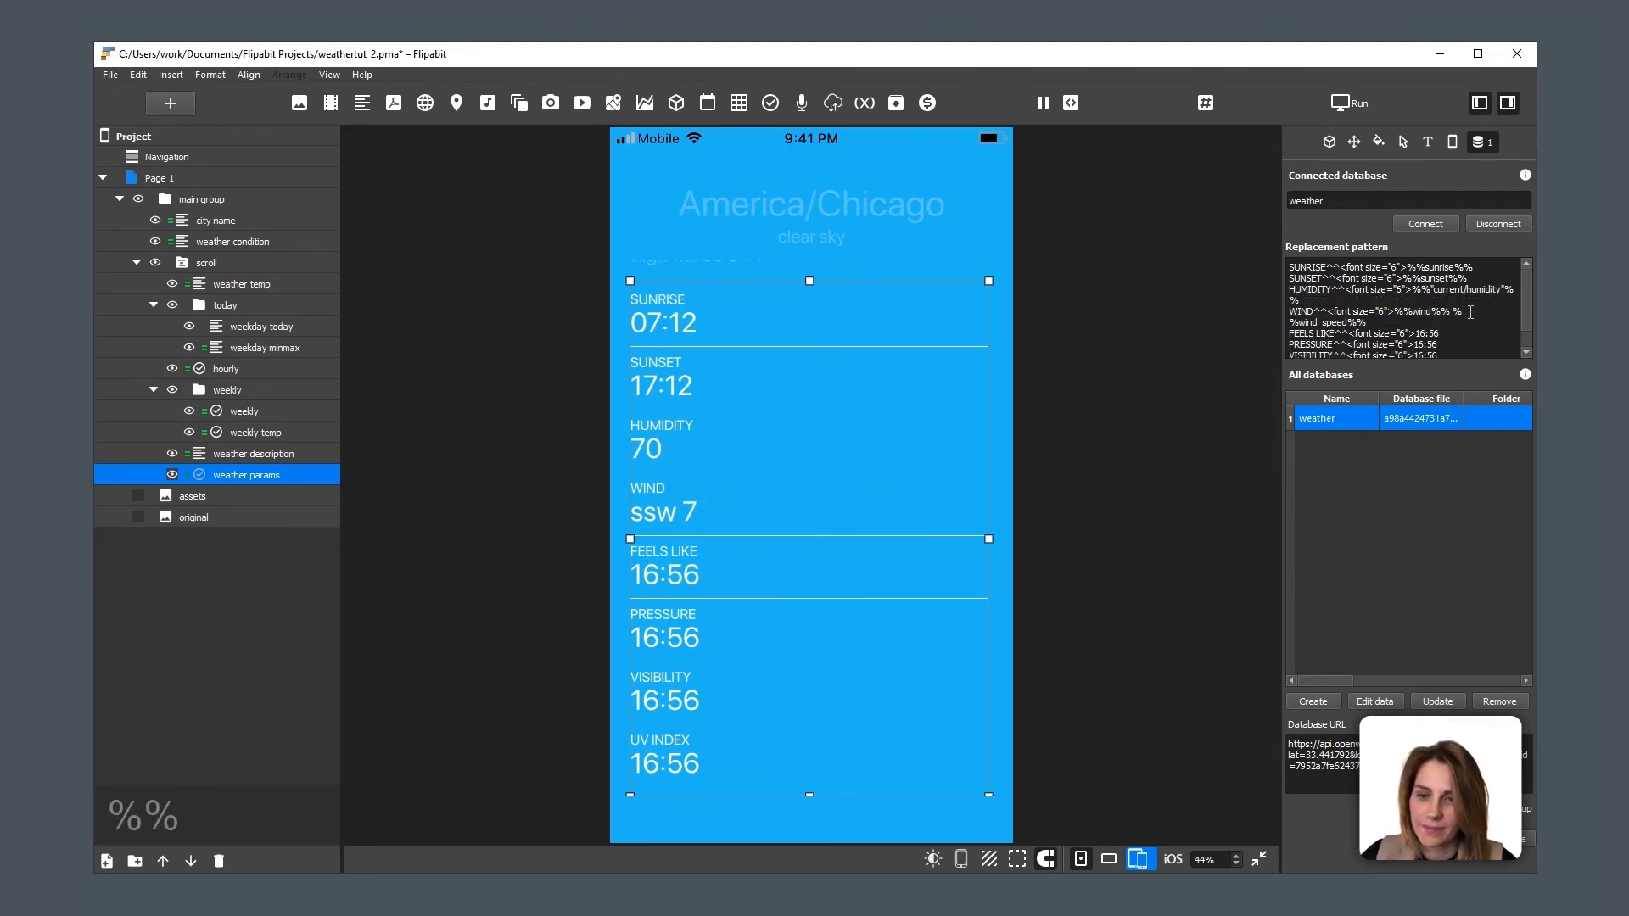
Step: Copy the feels_like field name from the query file and replace 16:56 in the FEELS LIKE line of the pattern with %%feels_like%%
key("alt+Tab")
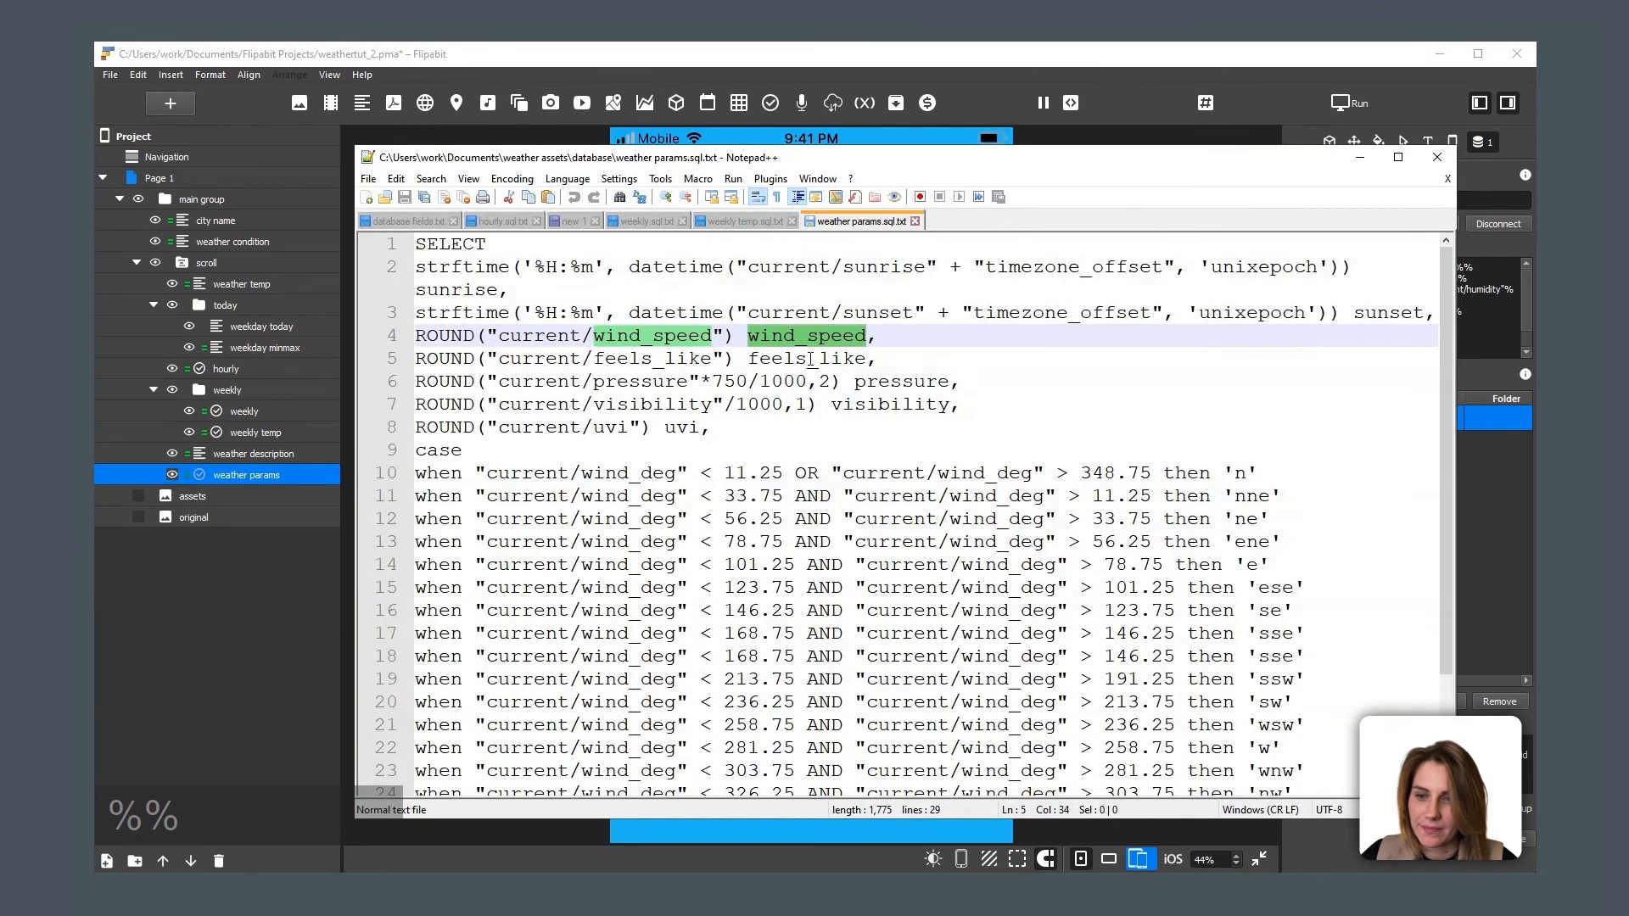
double_click(811, 359)
key("ctrl+c")
left_click(1495, 321)
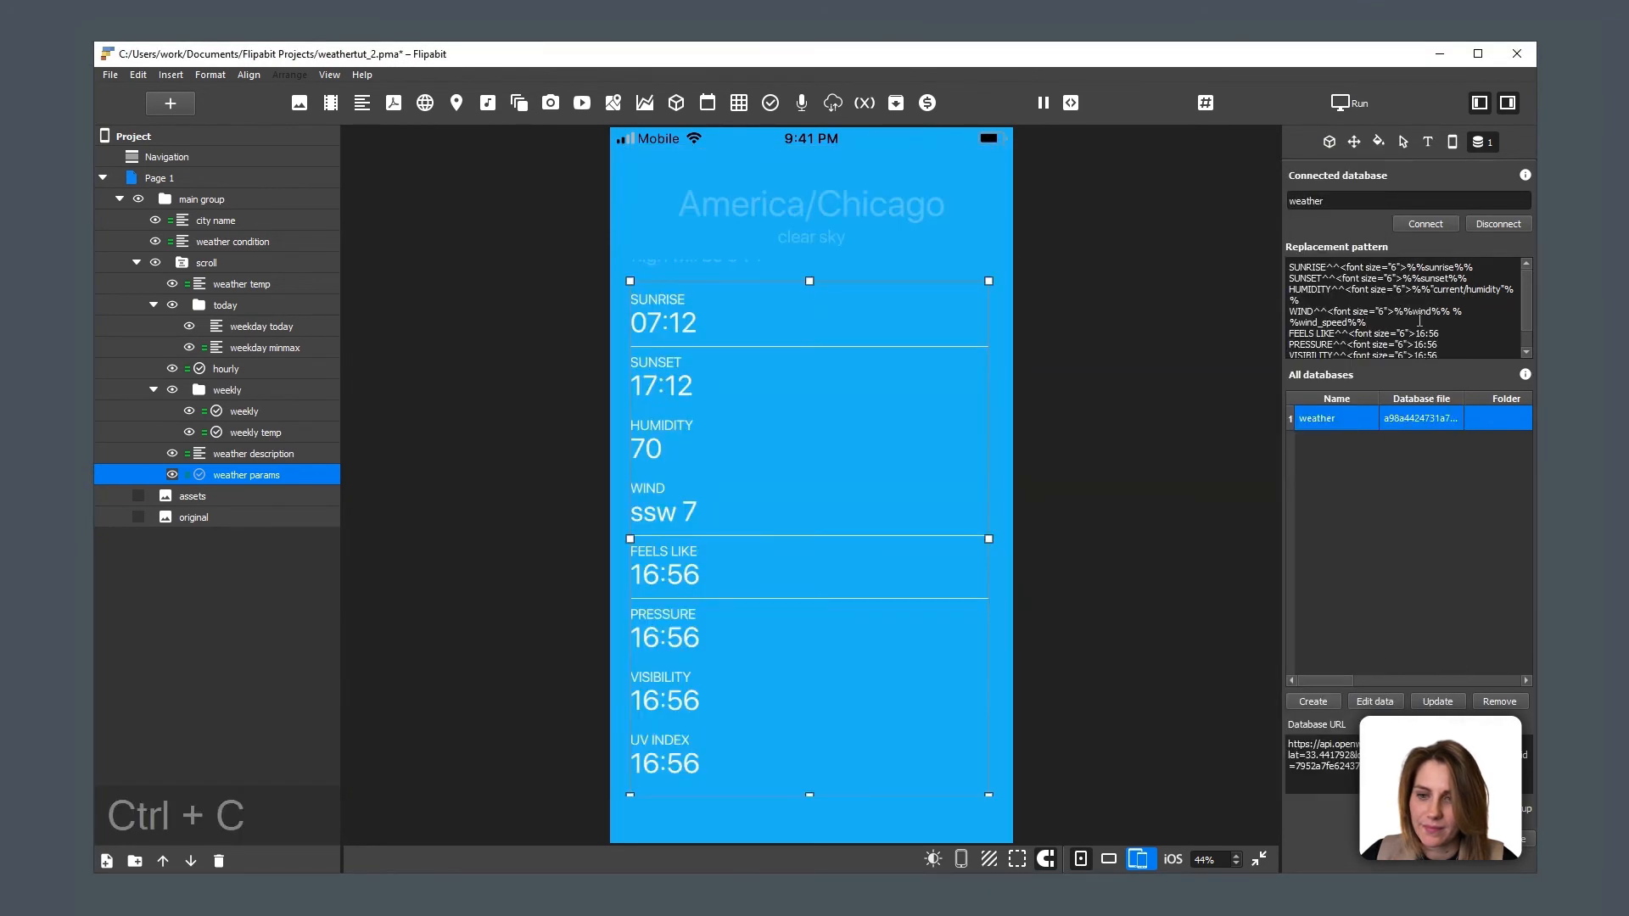
left_click(1459, 334)
left_click_drag(1416, 333, 1453, 332)
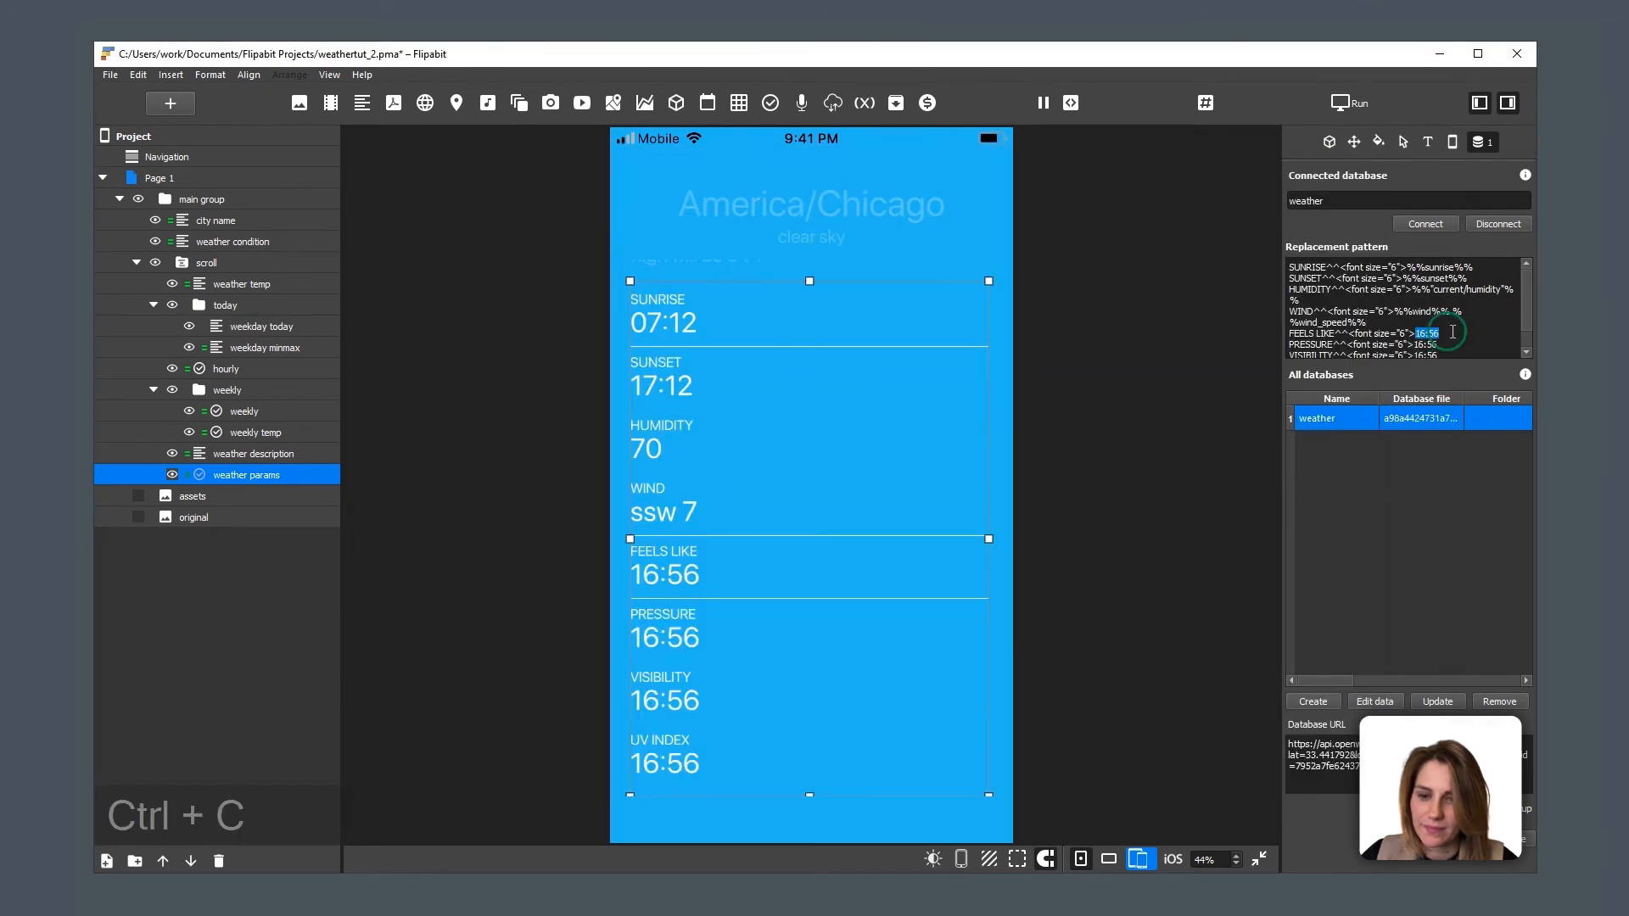
type("%%")
key("ctrl+v")
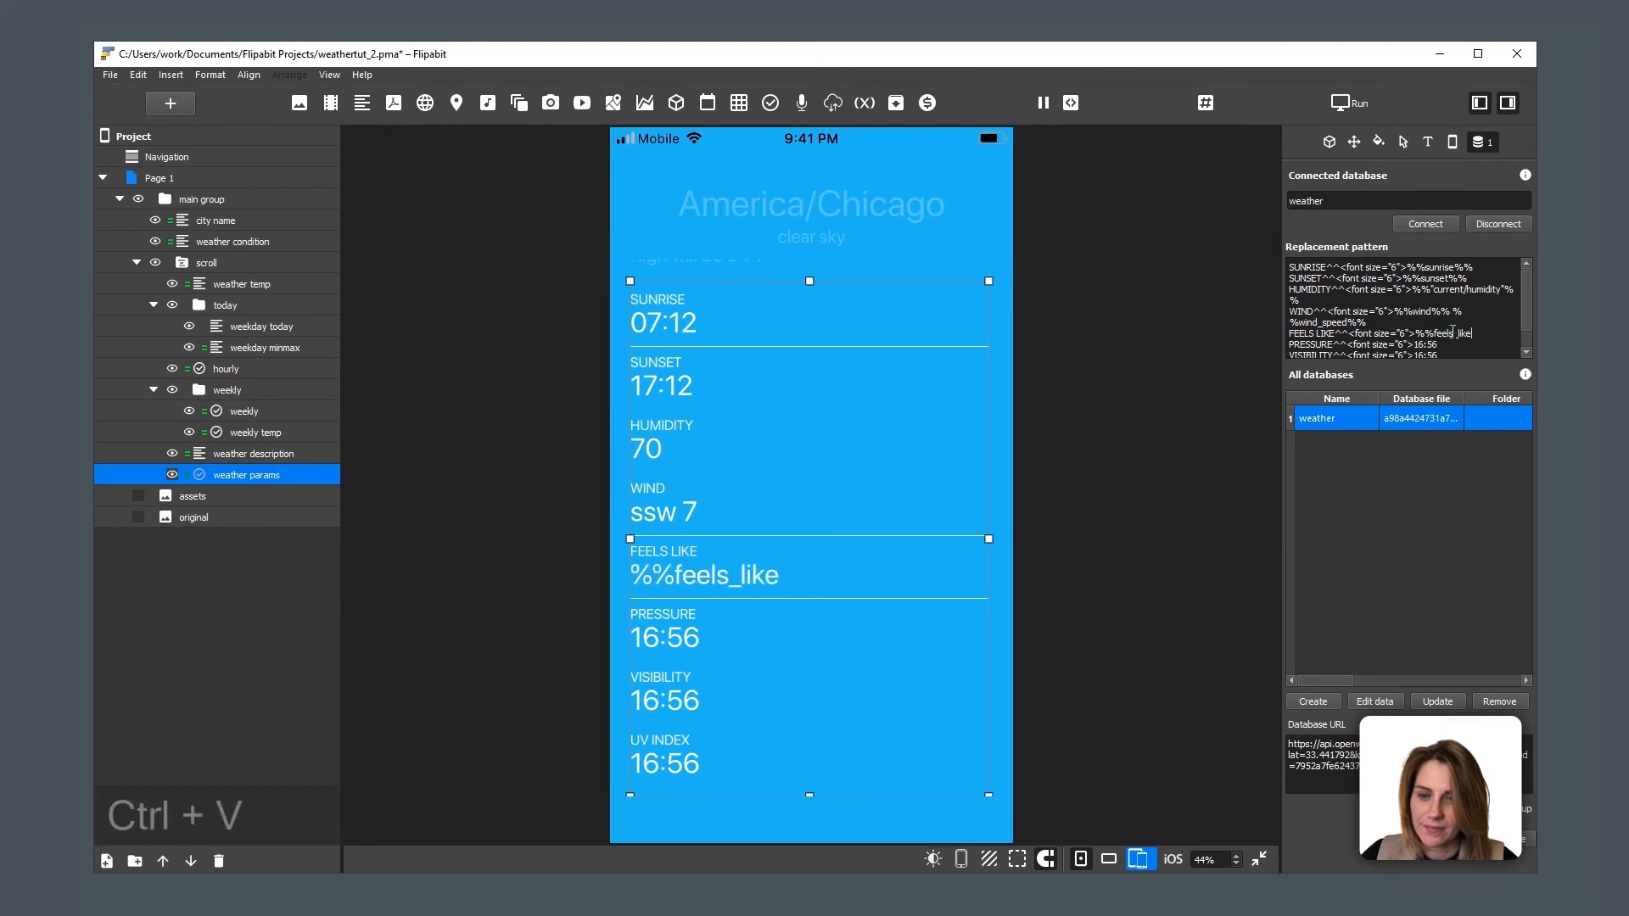
type("%%")
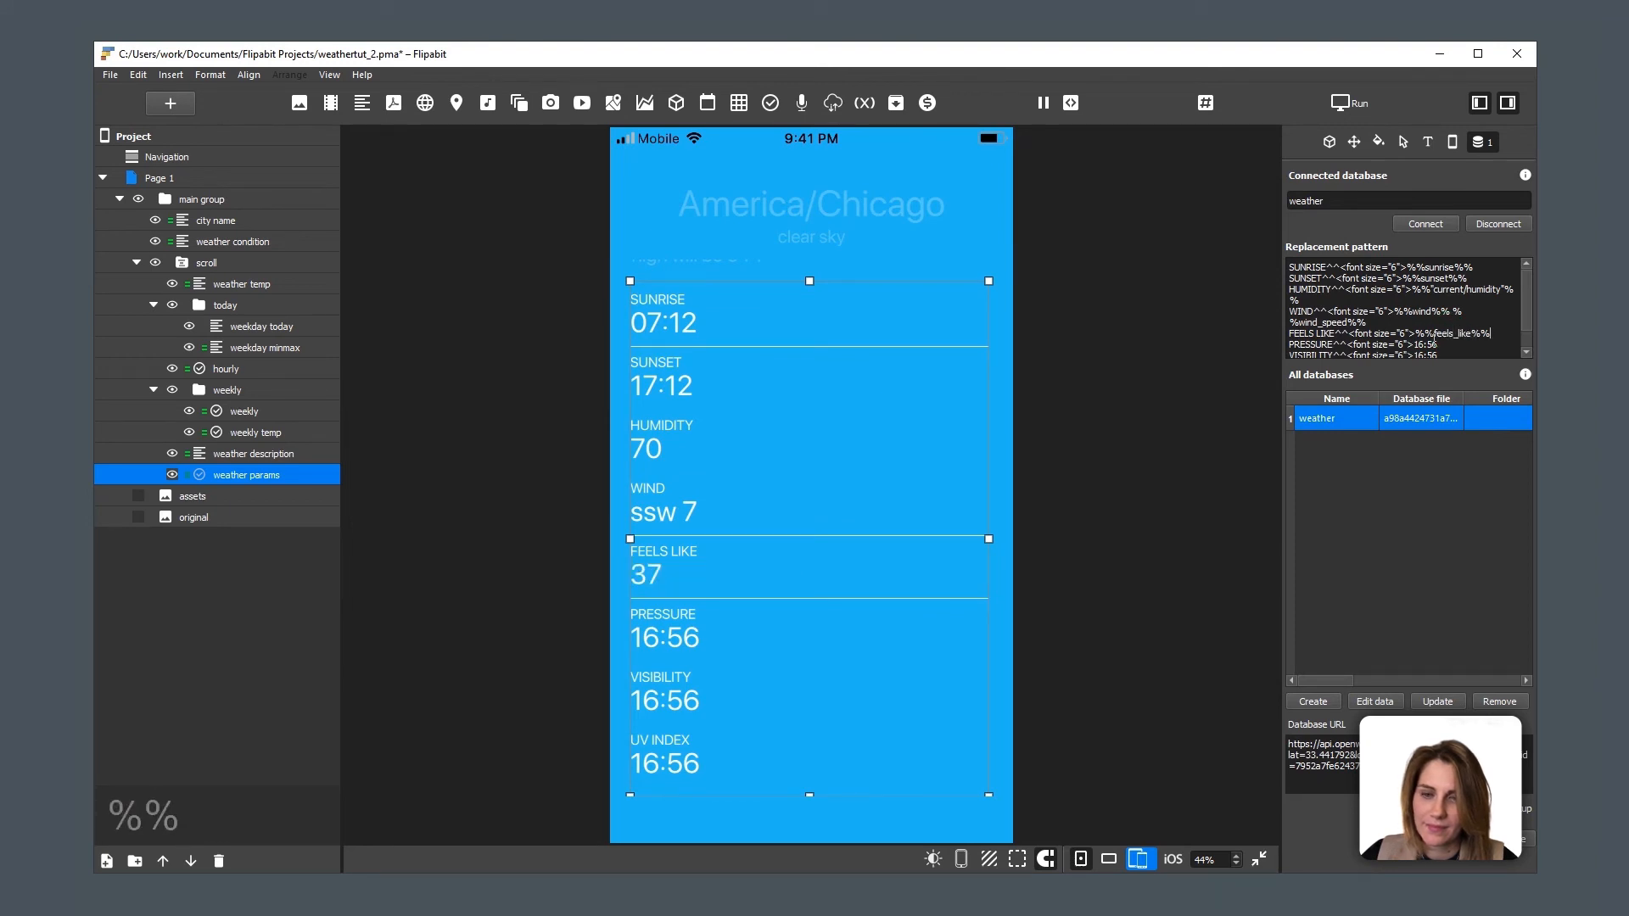
Step: Copy the pressure field name from the query file and replace 16:56 in the PRESSURE line of the pattern with %%pressure%%
key("alt+Tab")
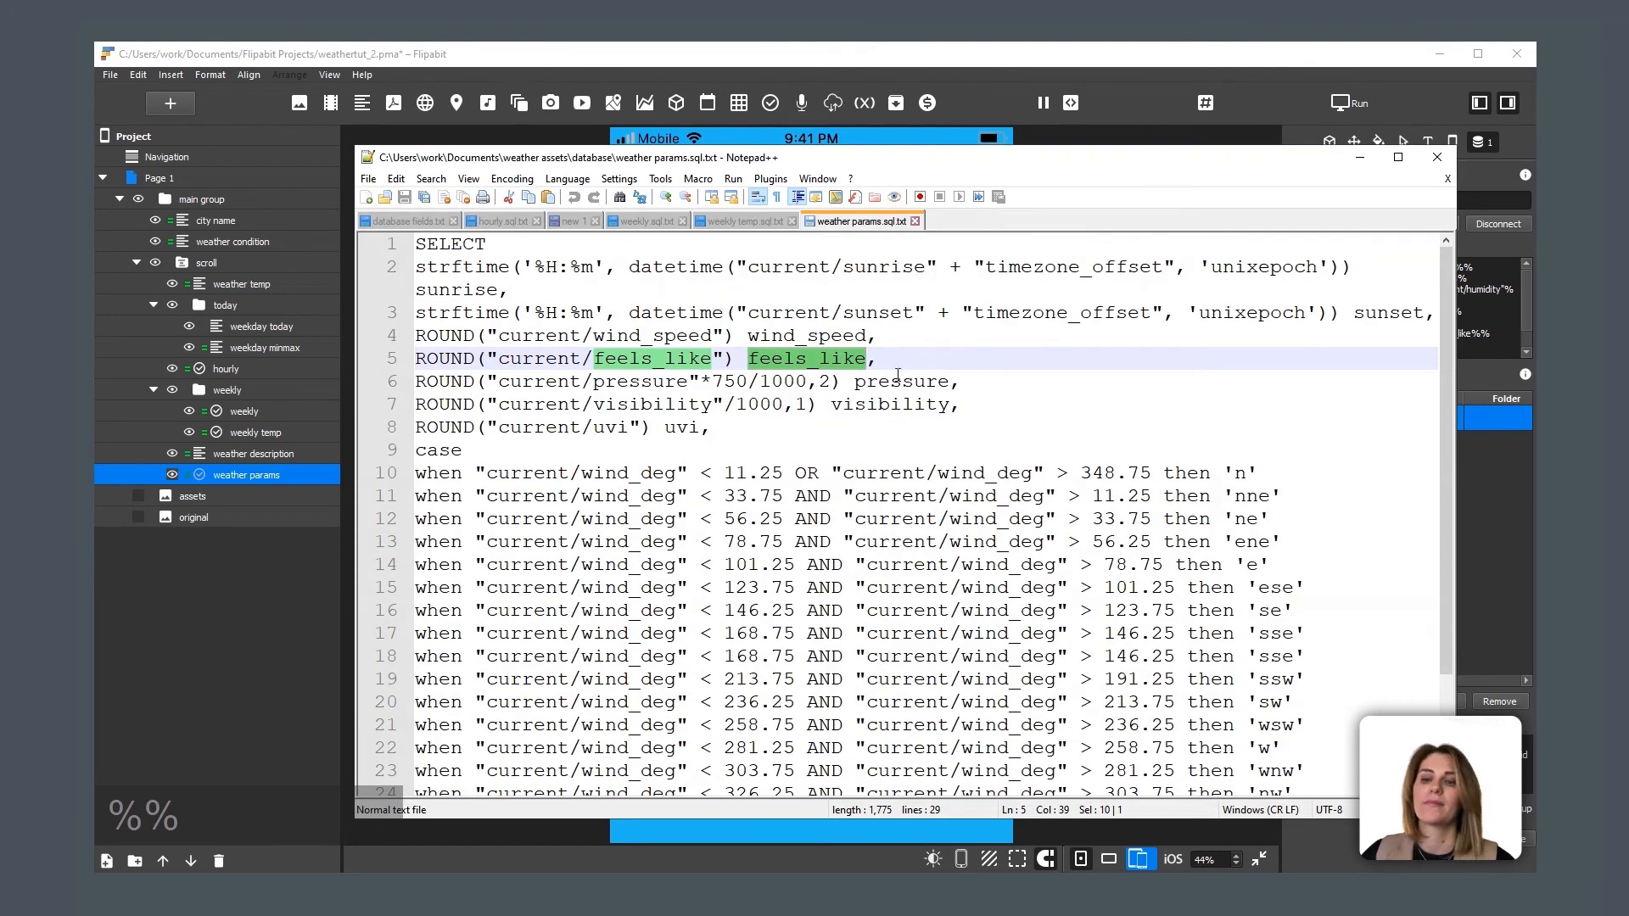
double_click(895, 381)
key("ctrl+c")
left_click(1488, 325)
scroll(1487, 325, "down", 1)
left_click_drag(1414, 319, 1453, 318)
type("%%")
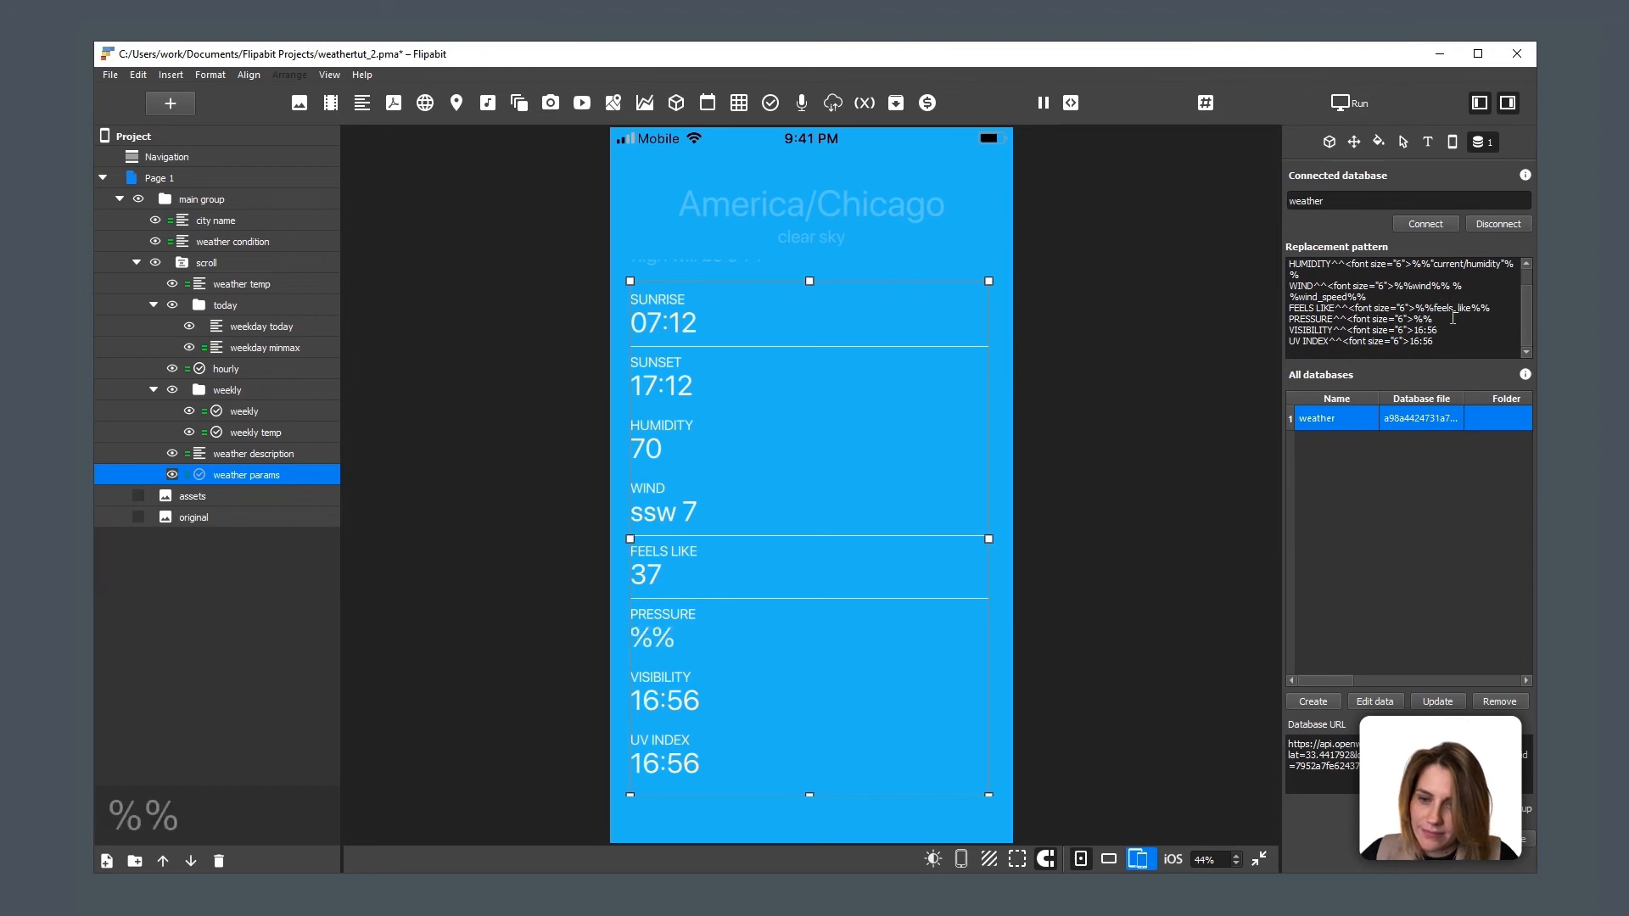
key("ctrl+v")
type("%%")
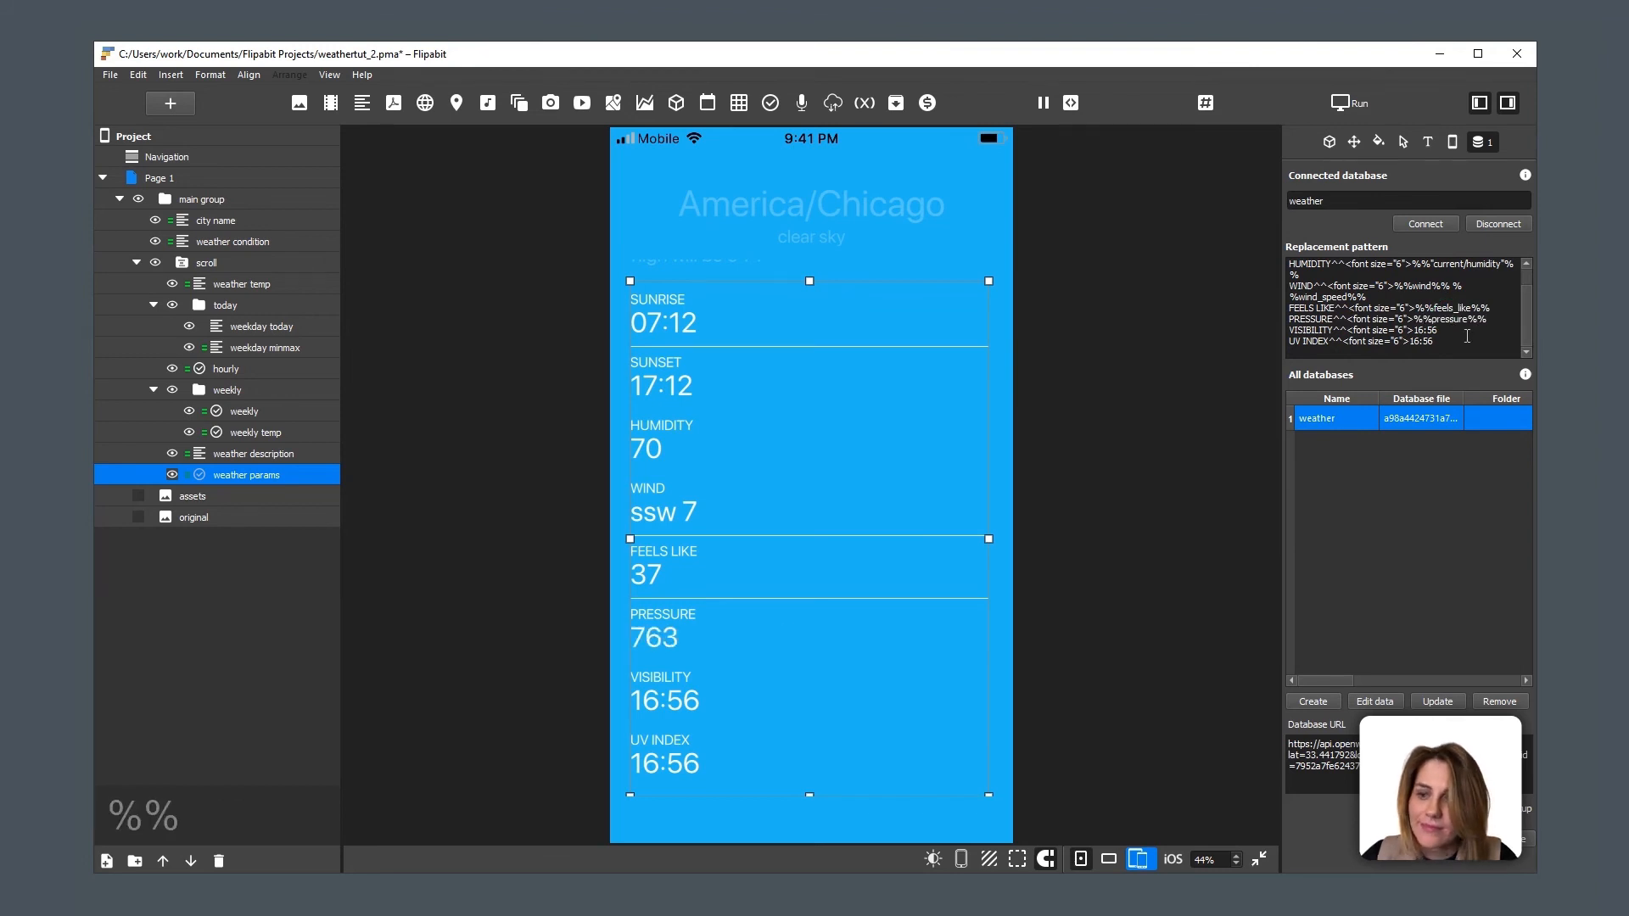
Step: Copy the visibility field name from the query file and replace 16:56 in the VISIBILITY line of the pattern with %%visibility%%
key("alt+Tab")
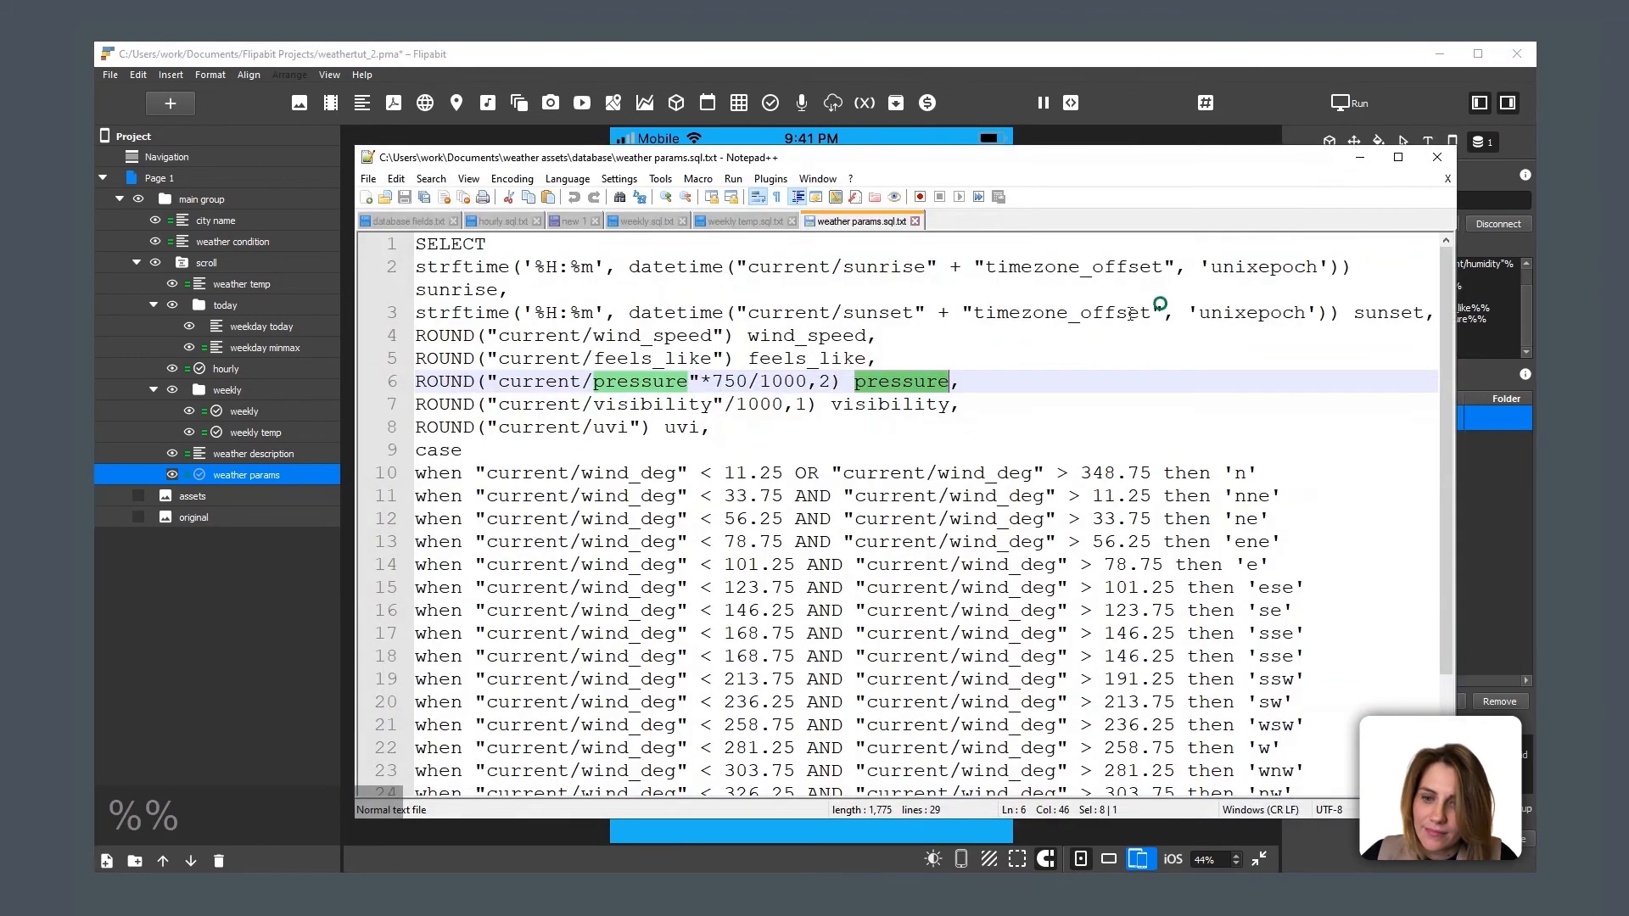
double_click(899, 405)
key("ctrl+c")
key("alt+Tab")
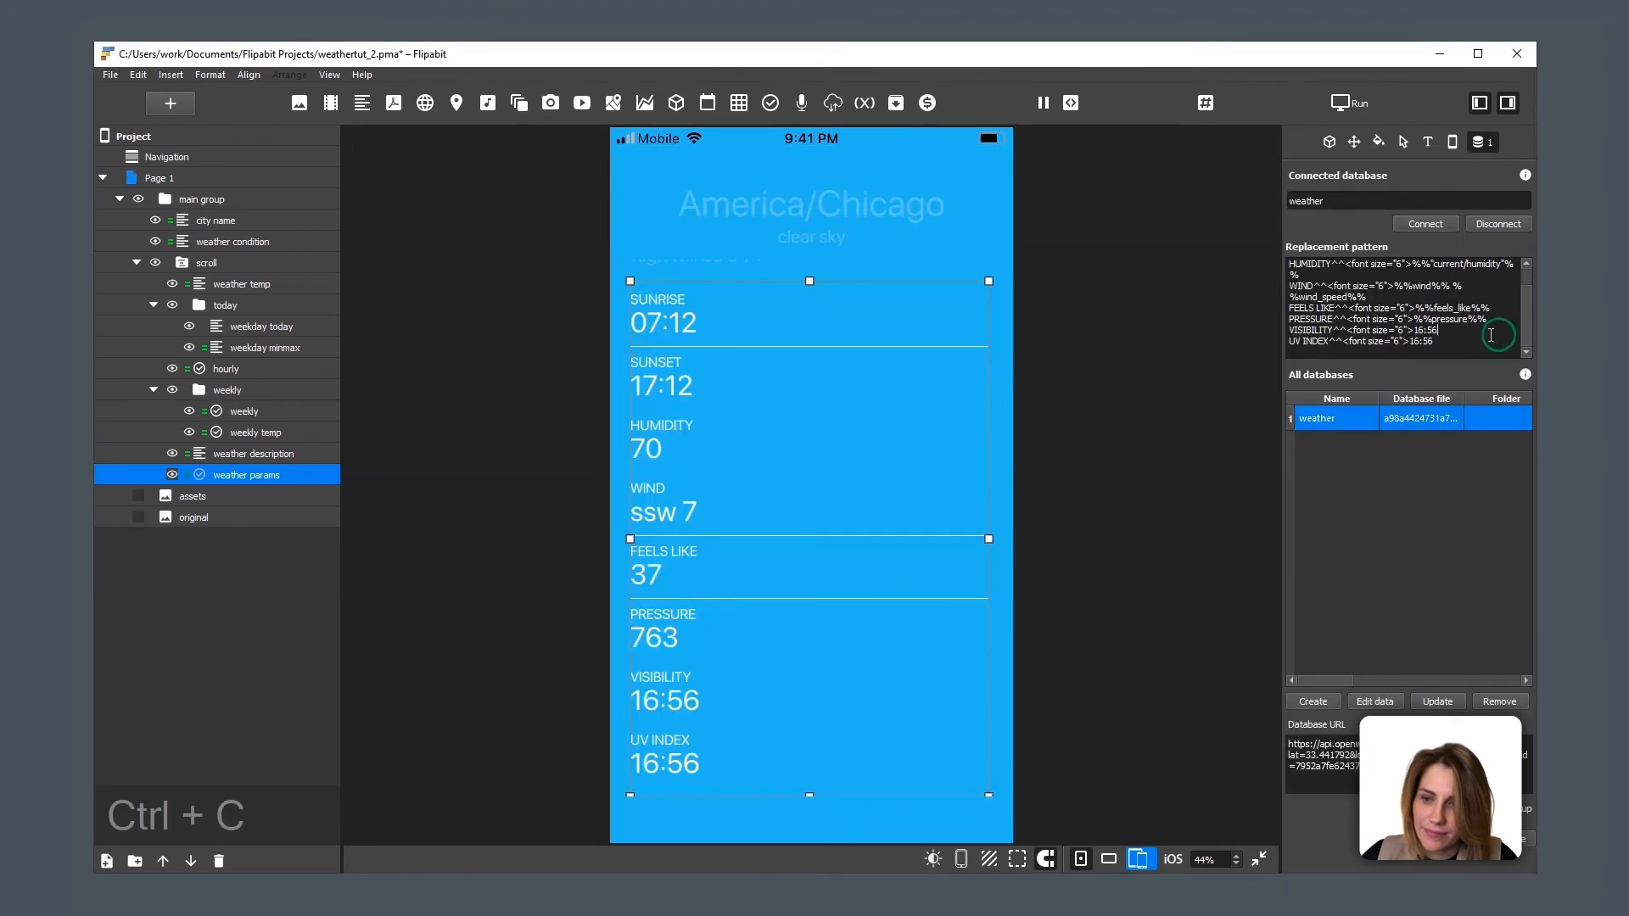
left_click_drag(1414, 330, 1452, 328)
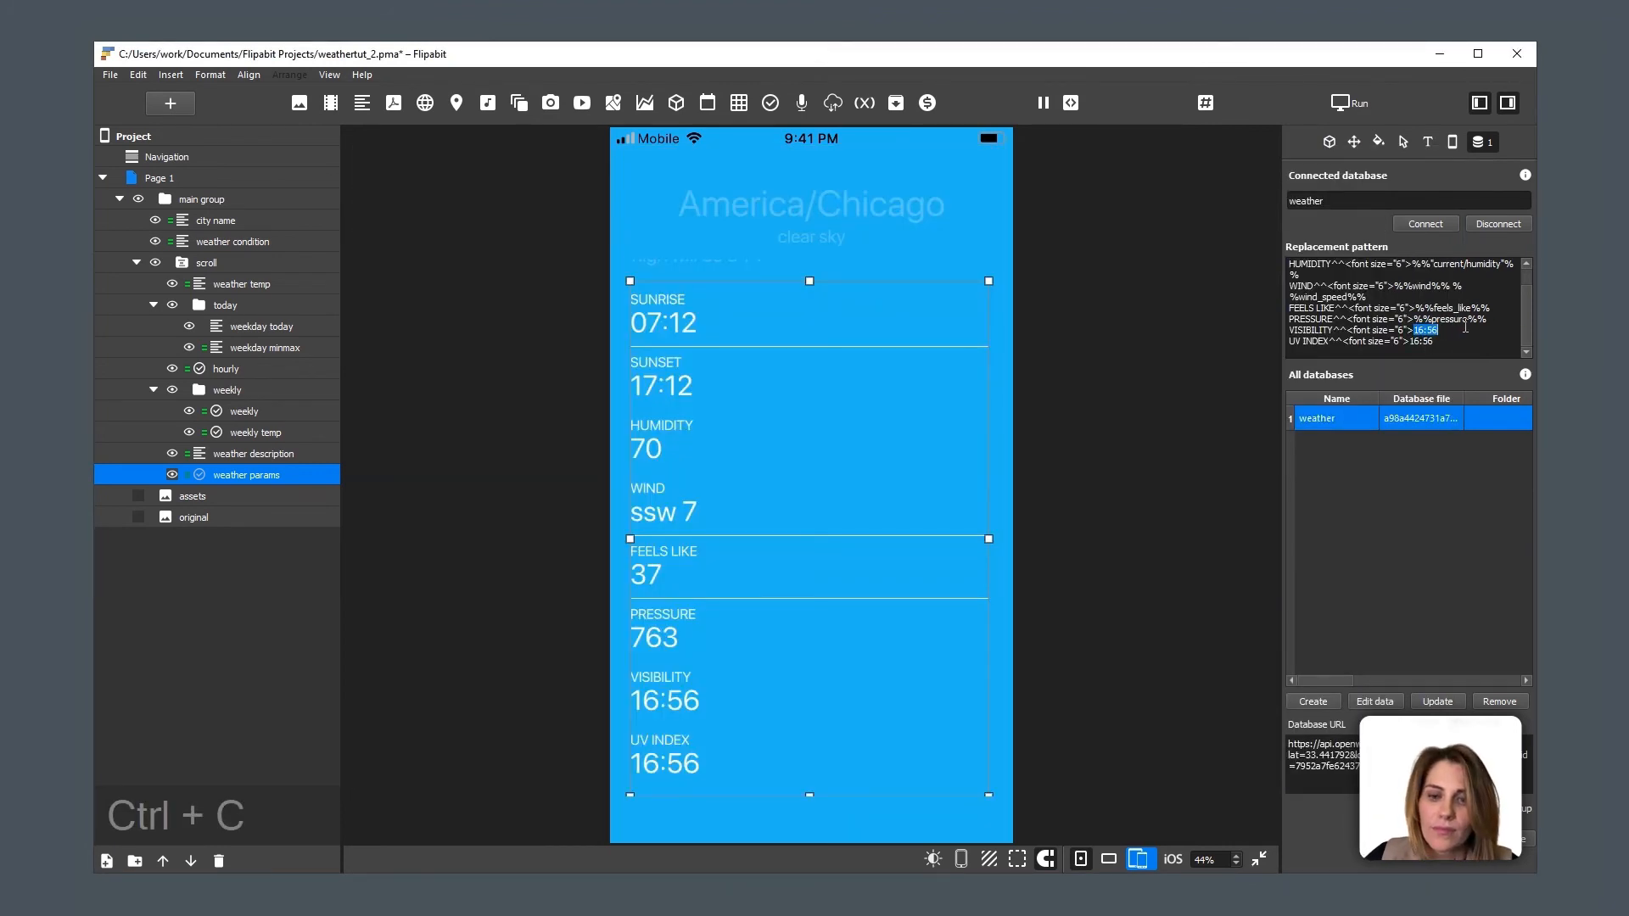
type("%%")
key("ctrl+v")
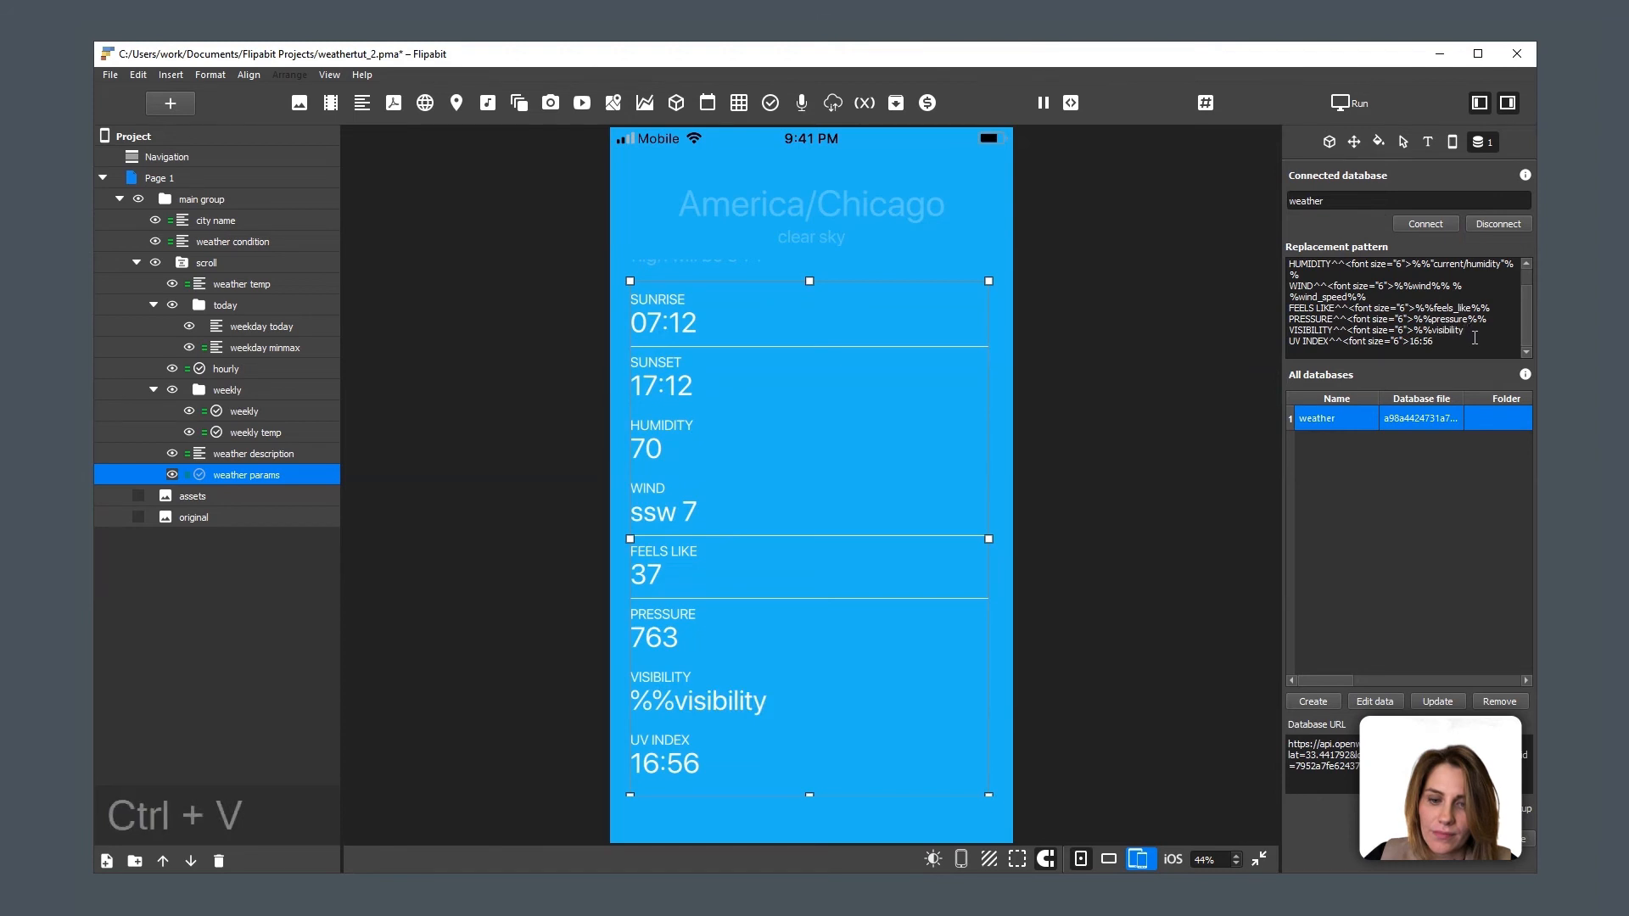
type("%%")
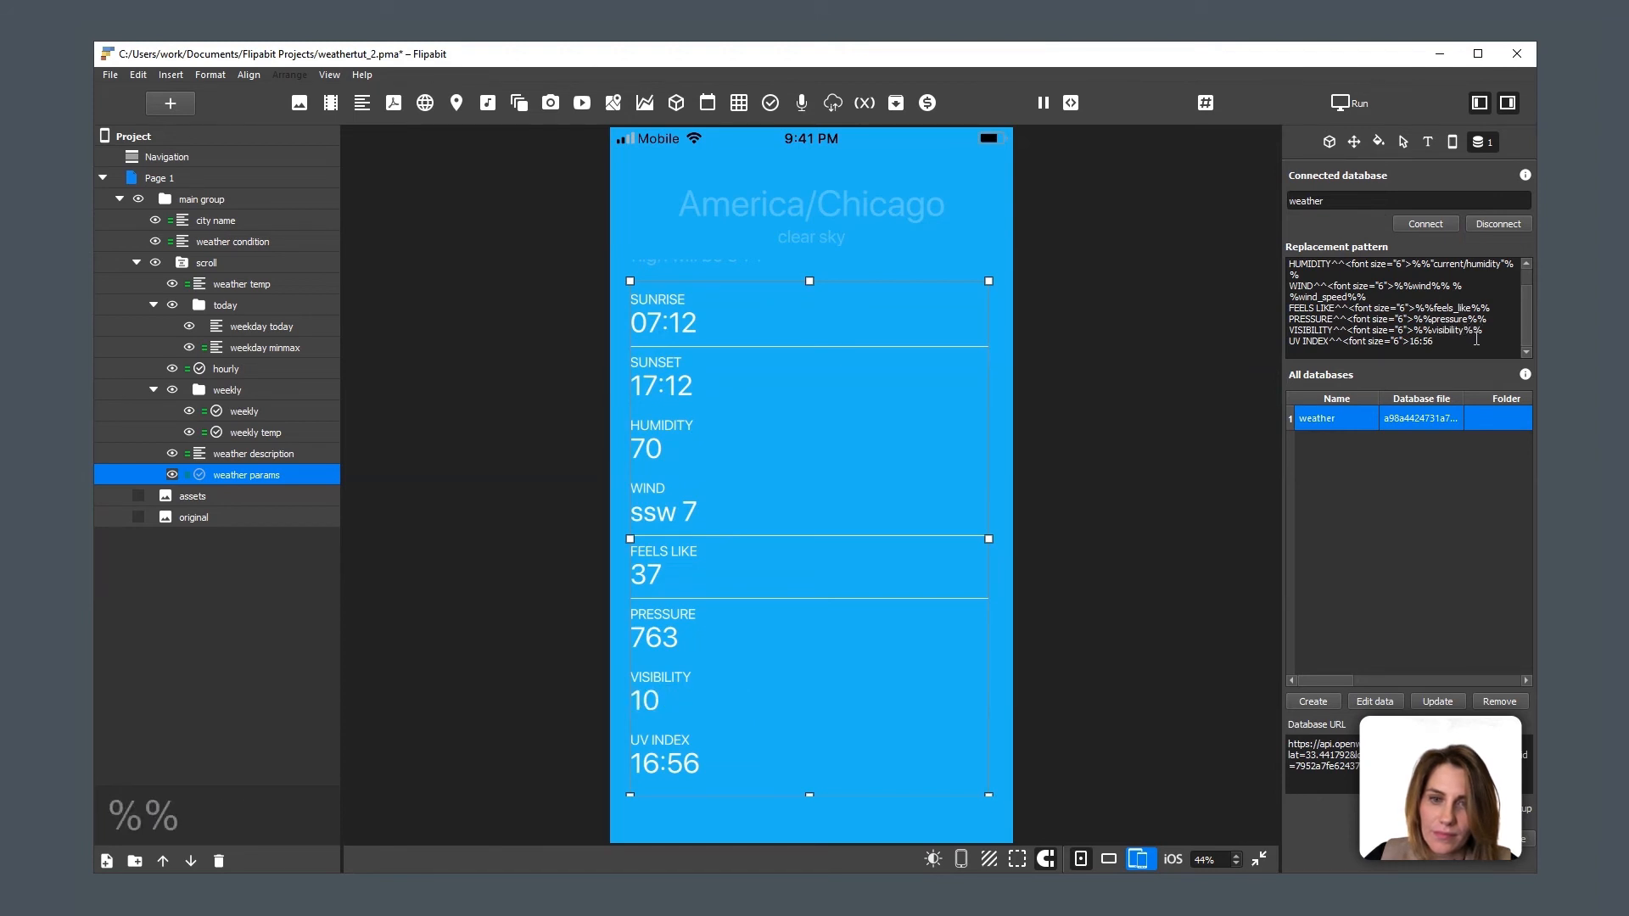
Step: Copy the uvi field name from the query file, replace 16:56 in the UV INDEX line with %%uvi%%, and deselect the list
key("alt+Tab")
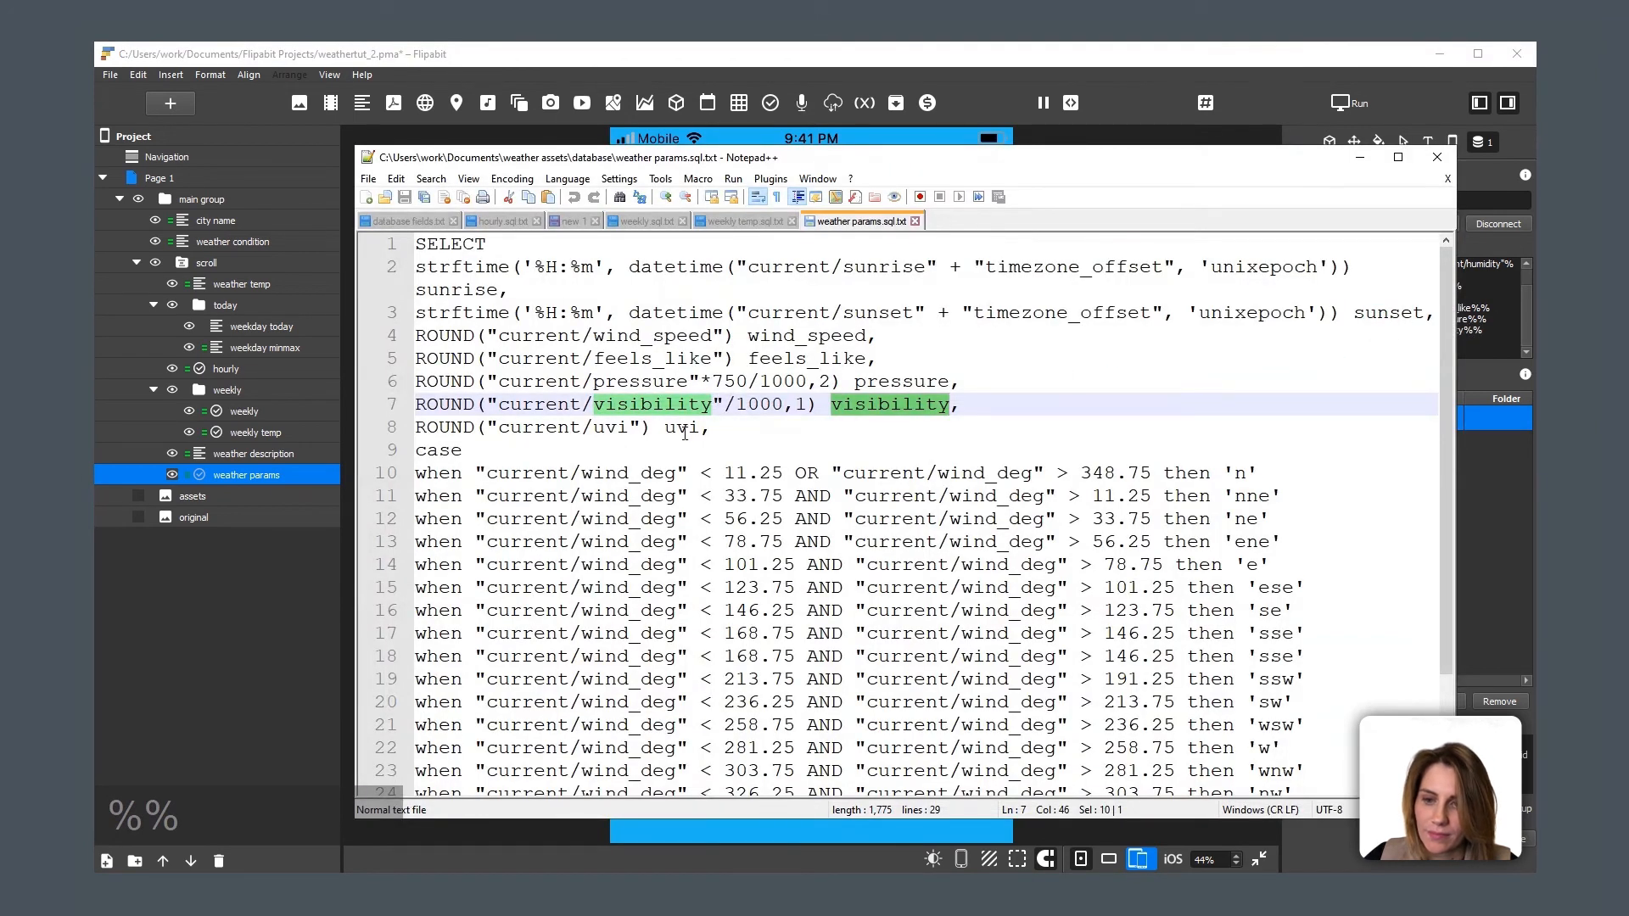
double_click(681, 427)
key("ctrl+c")
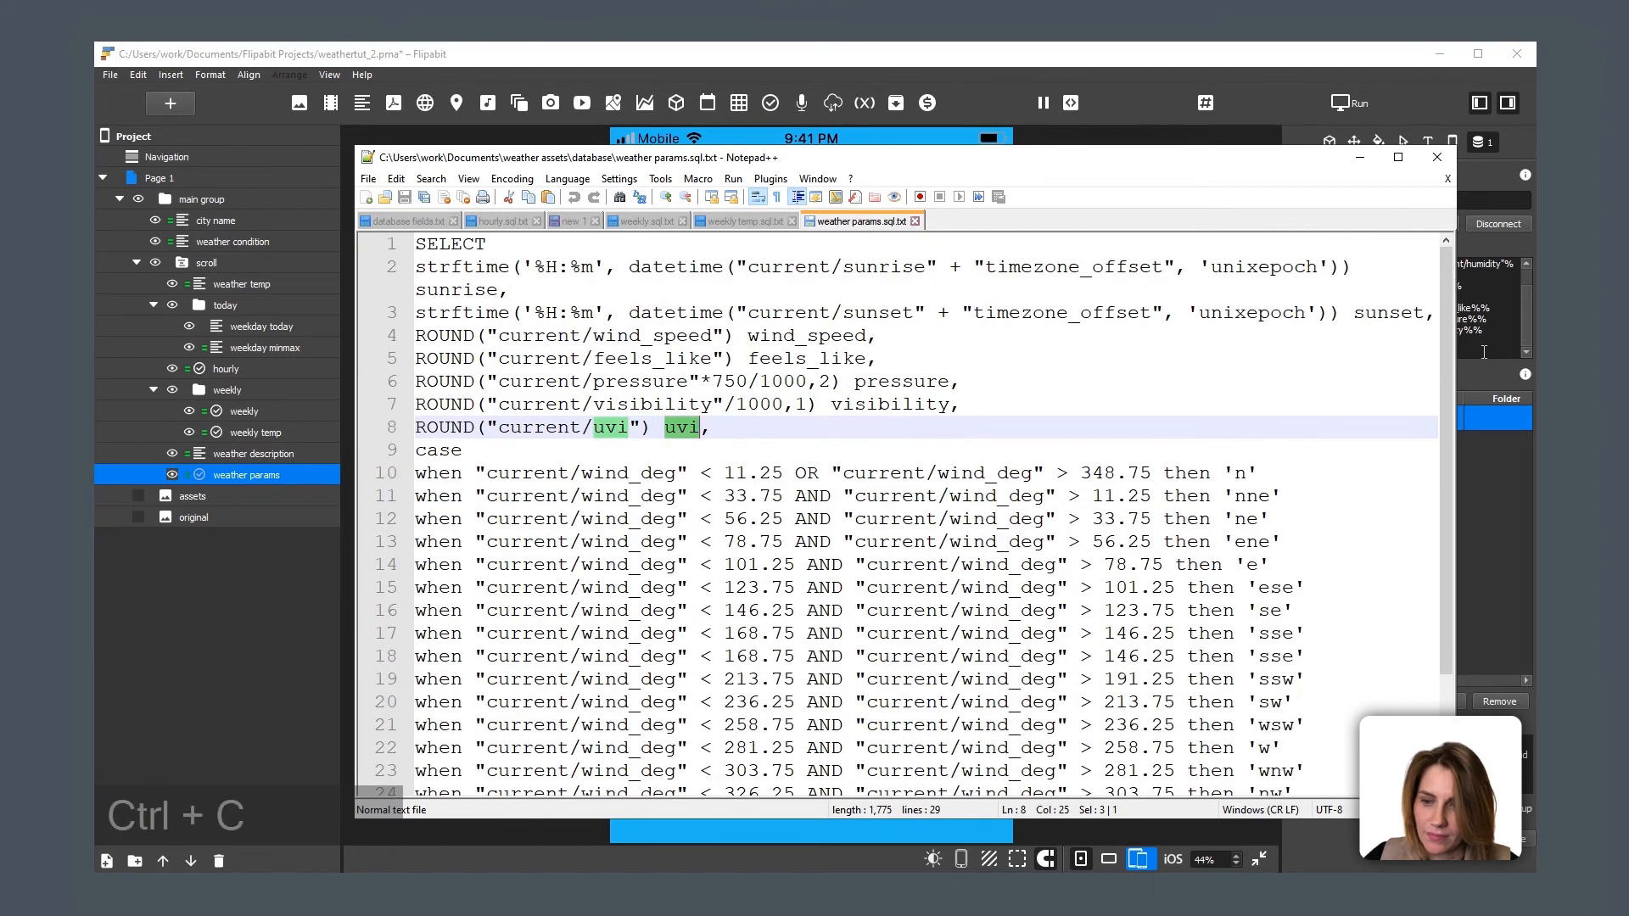
key("alt+Tab")
left_click_drag(1411, 342, 1456, 343)
type("%%")
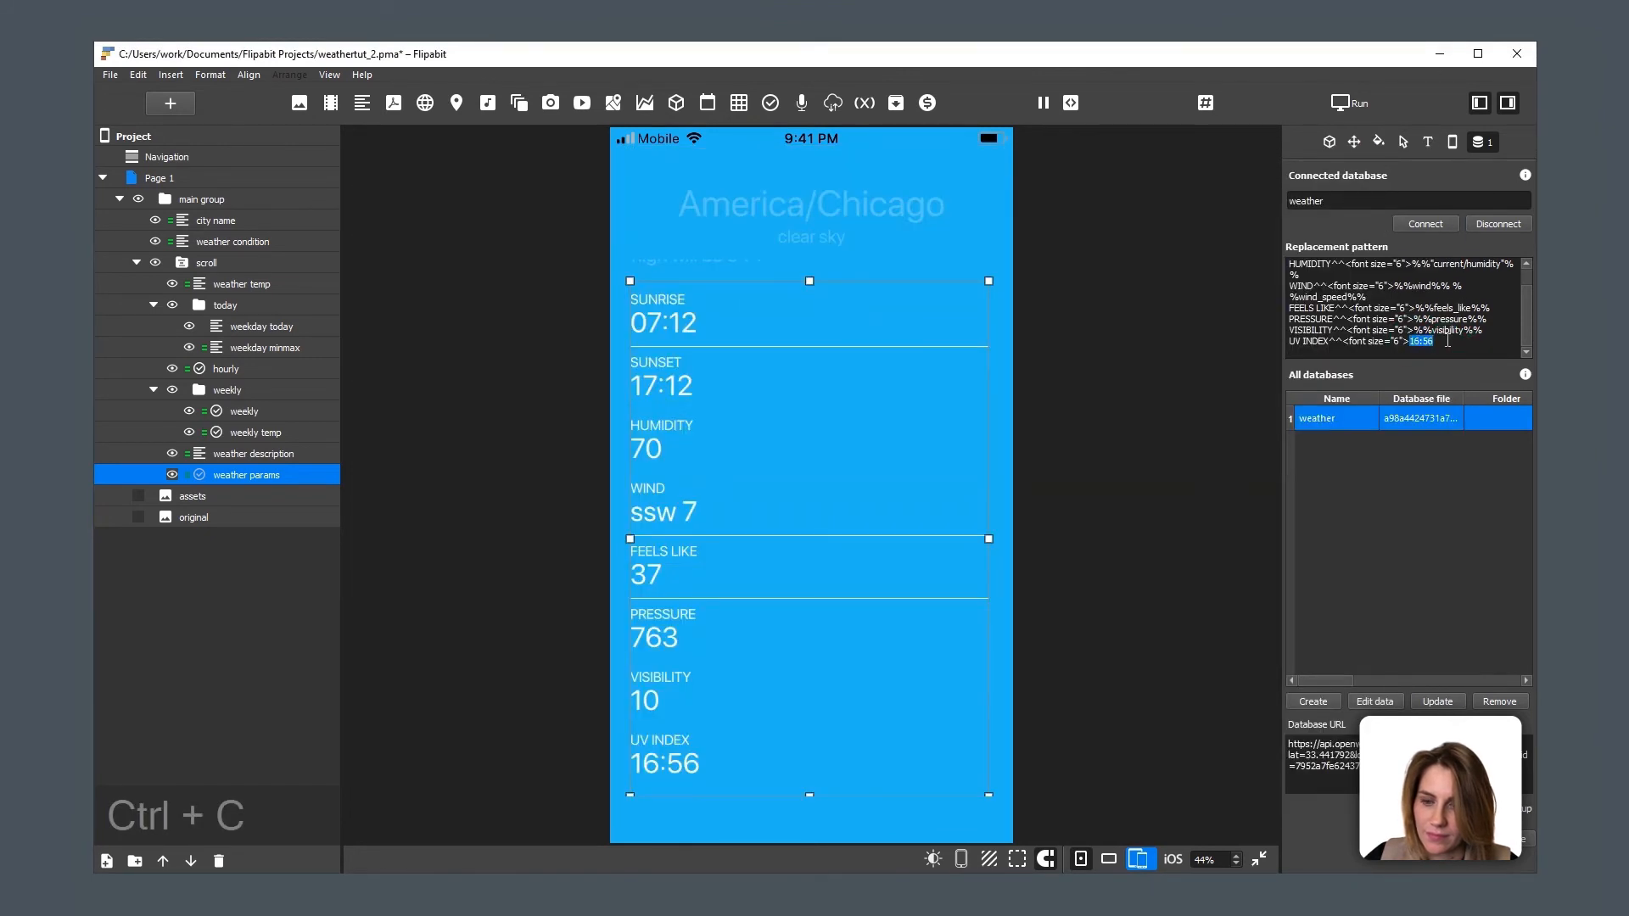
key("ctrl+v")
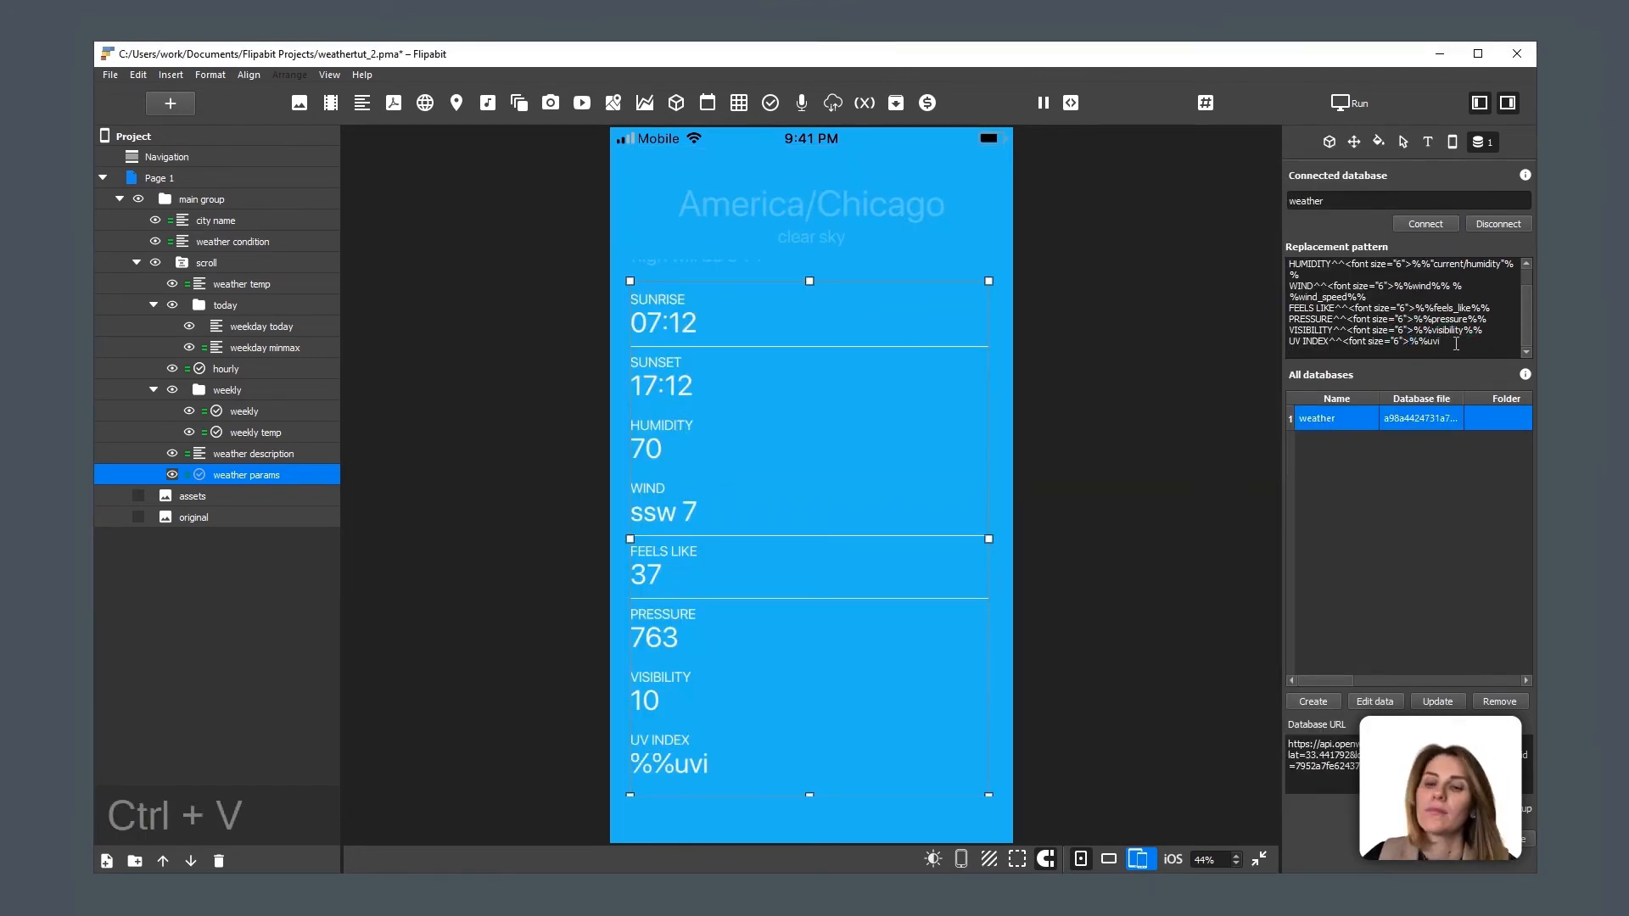
type("%%")
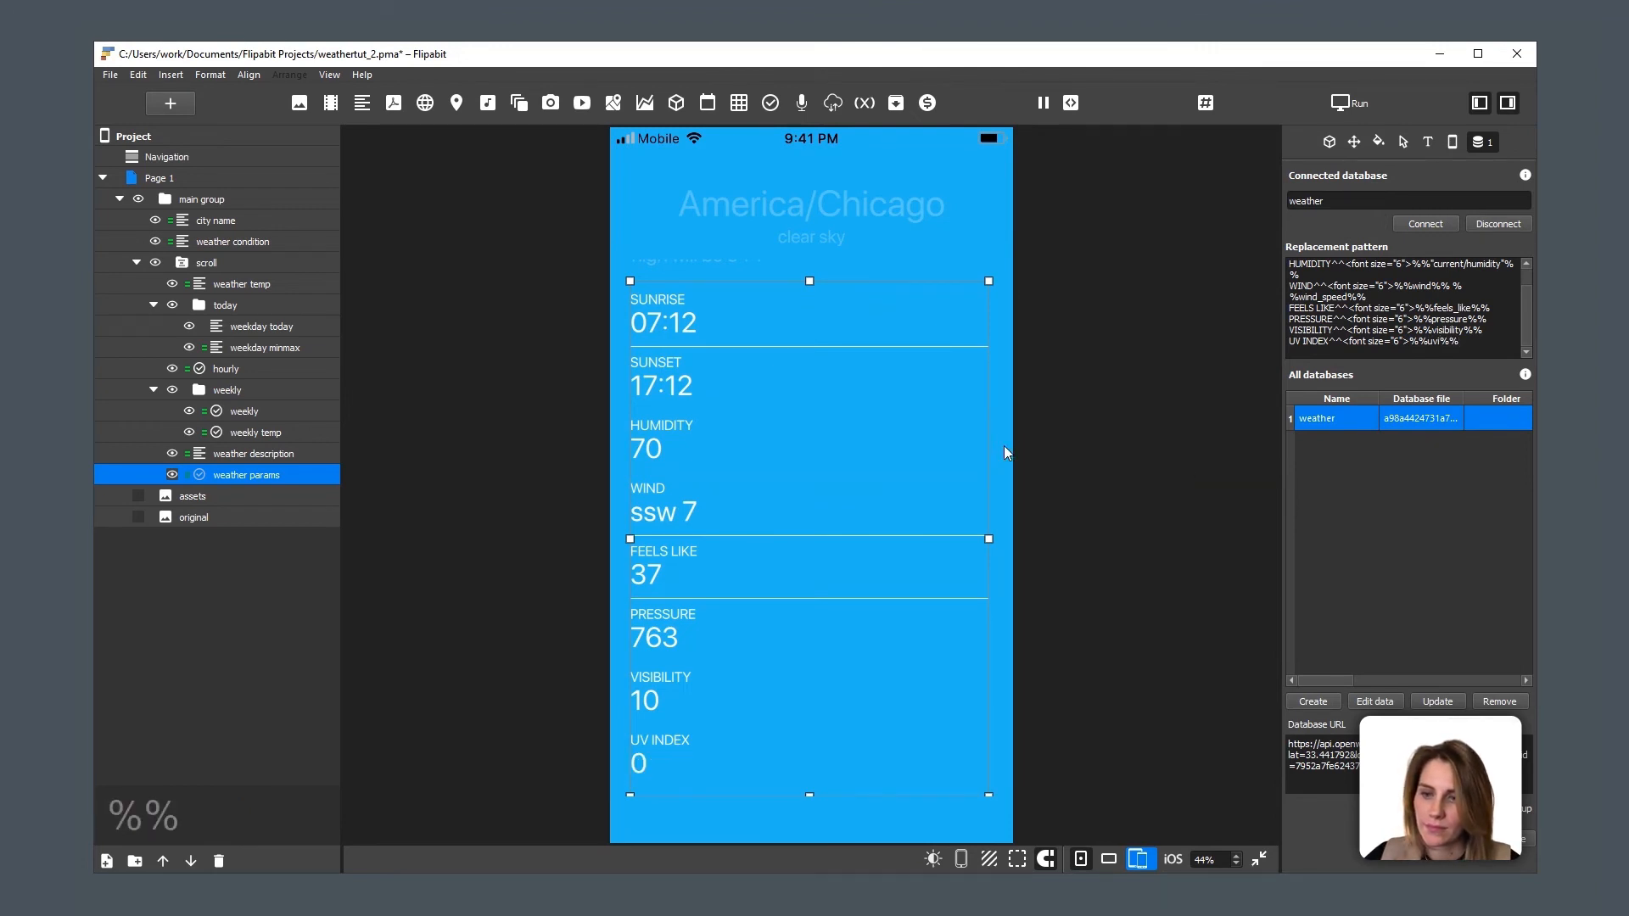
left_click(928, 227)
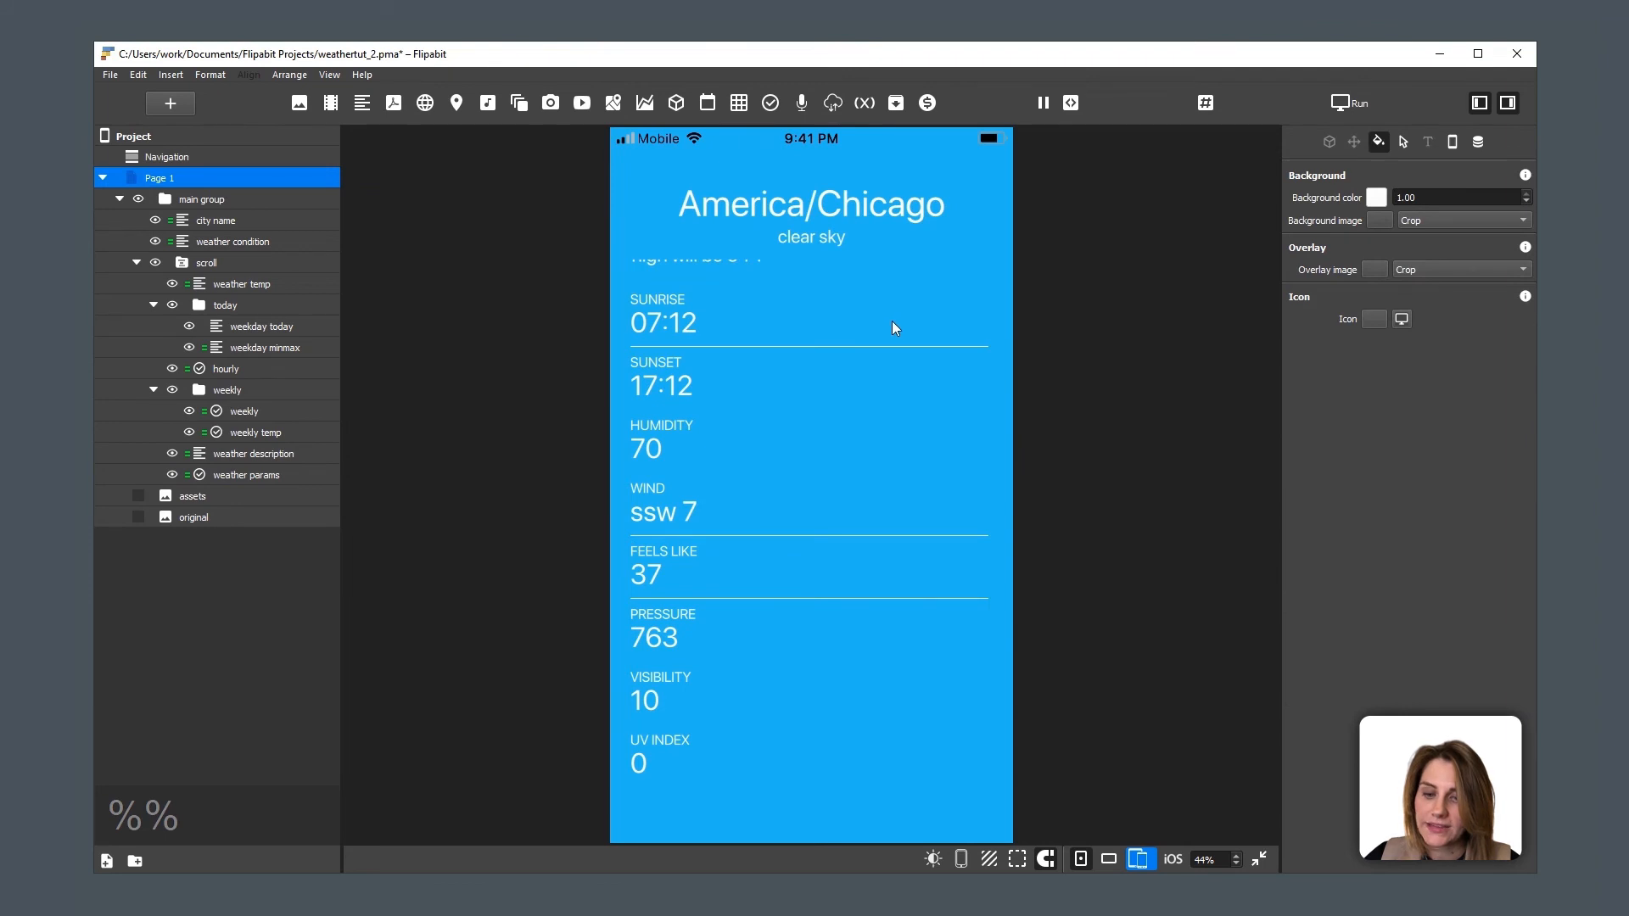
Step: Show the original reference layer and display its second image to check the units used in the weather parameters
left_click(138, 517)
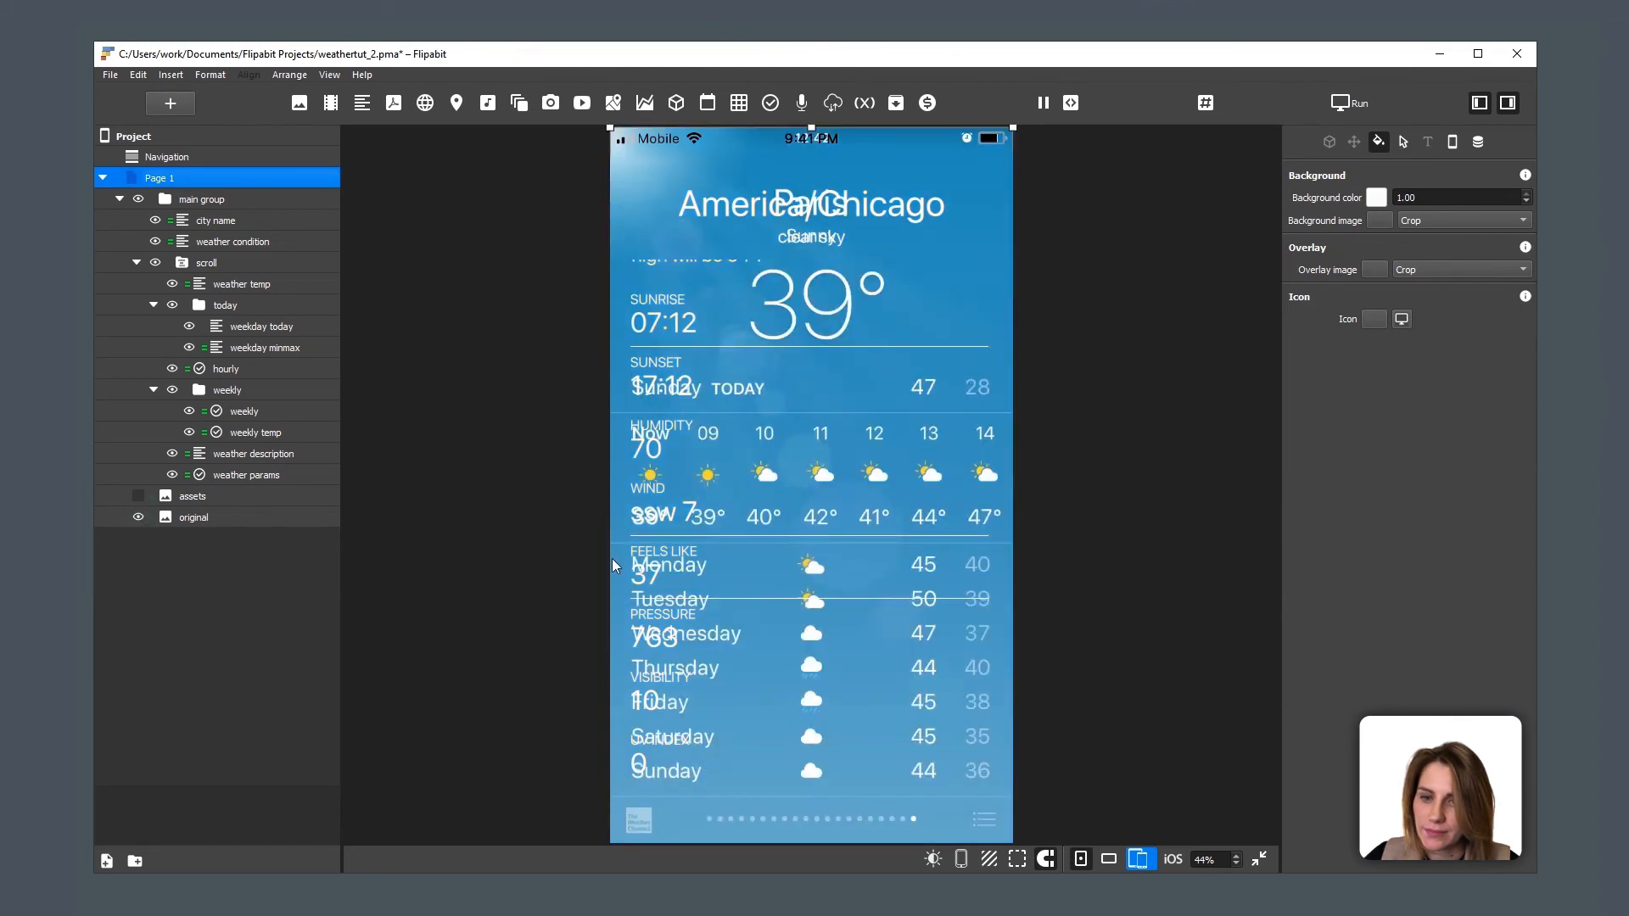
left_click(201, 517)
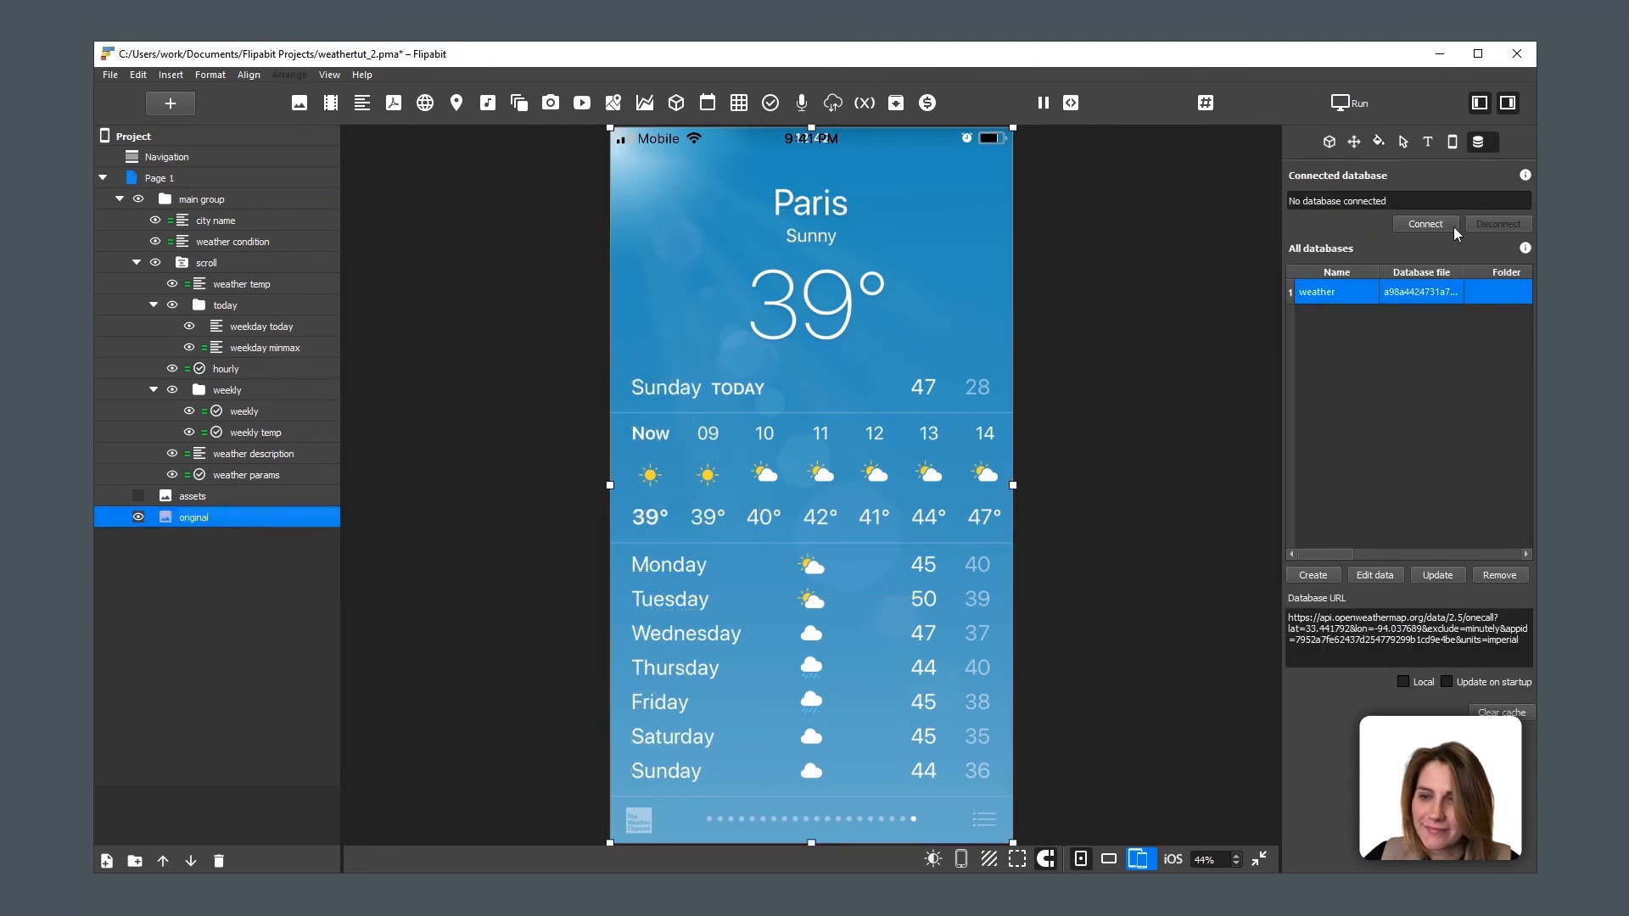
left_click(1330, 142)
left_click(1413, 233)
left_click(1409, 265)
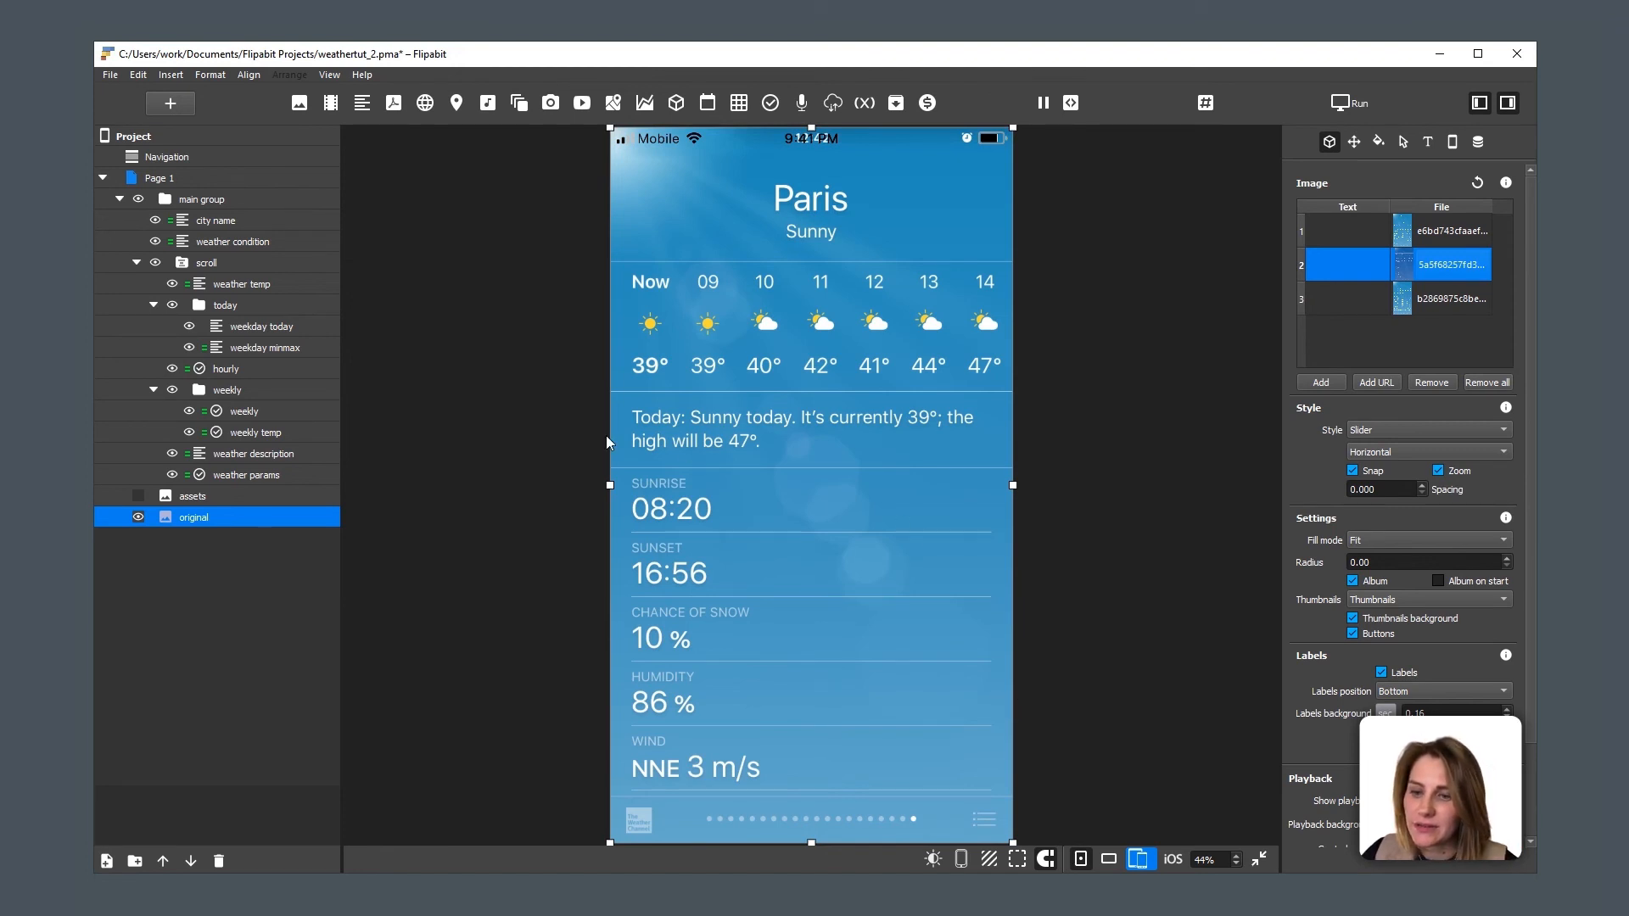
Step: Hide the original layer and, in the weather params pattern, append % to the humidity value and m/s to the wind speed
left_click(257, 480)
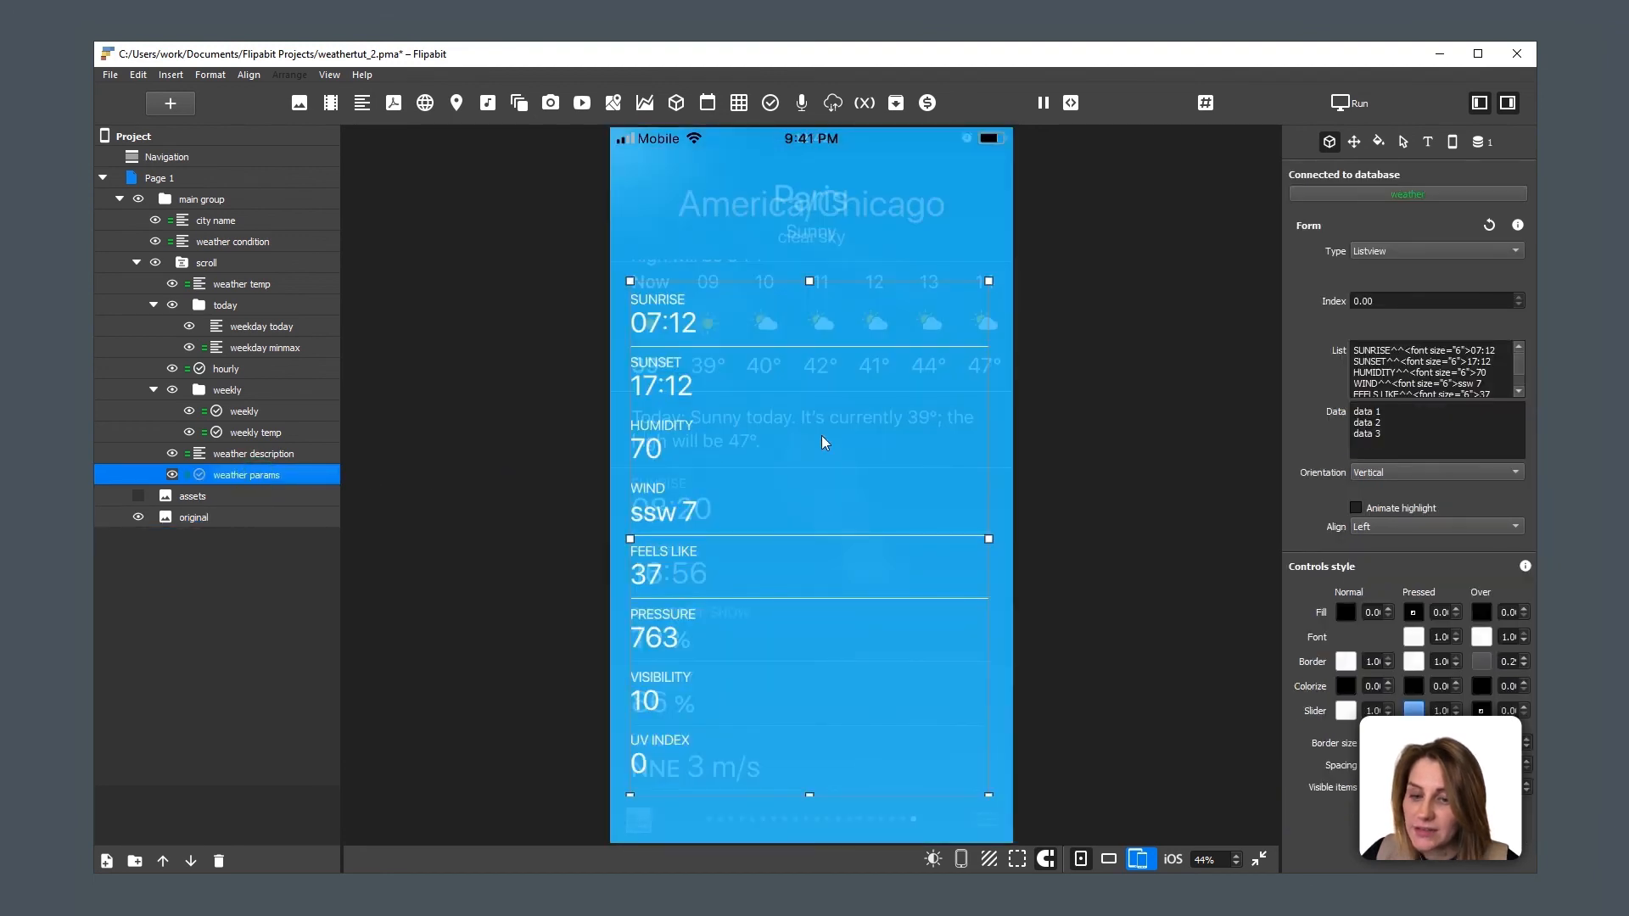
left_click(1484, 141)
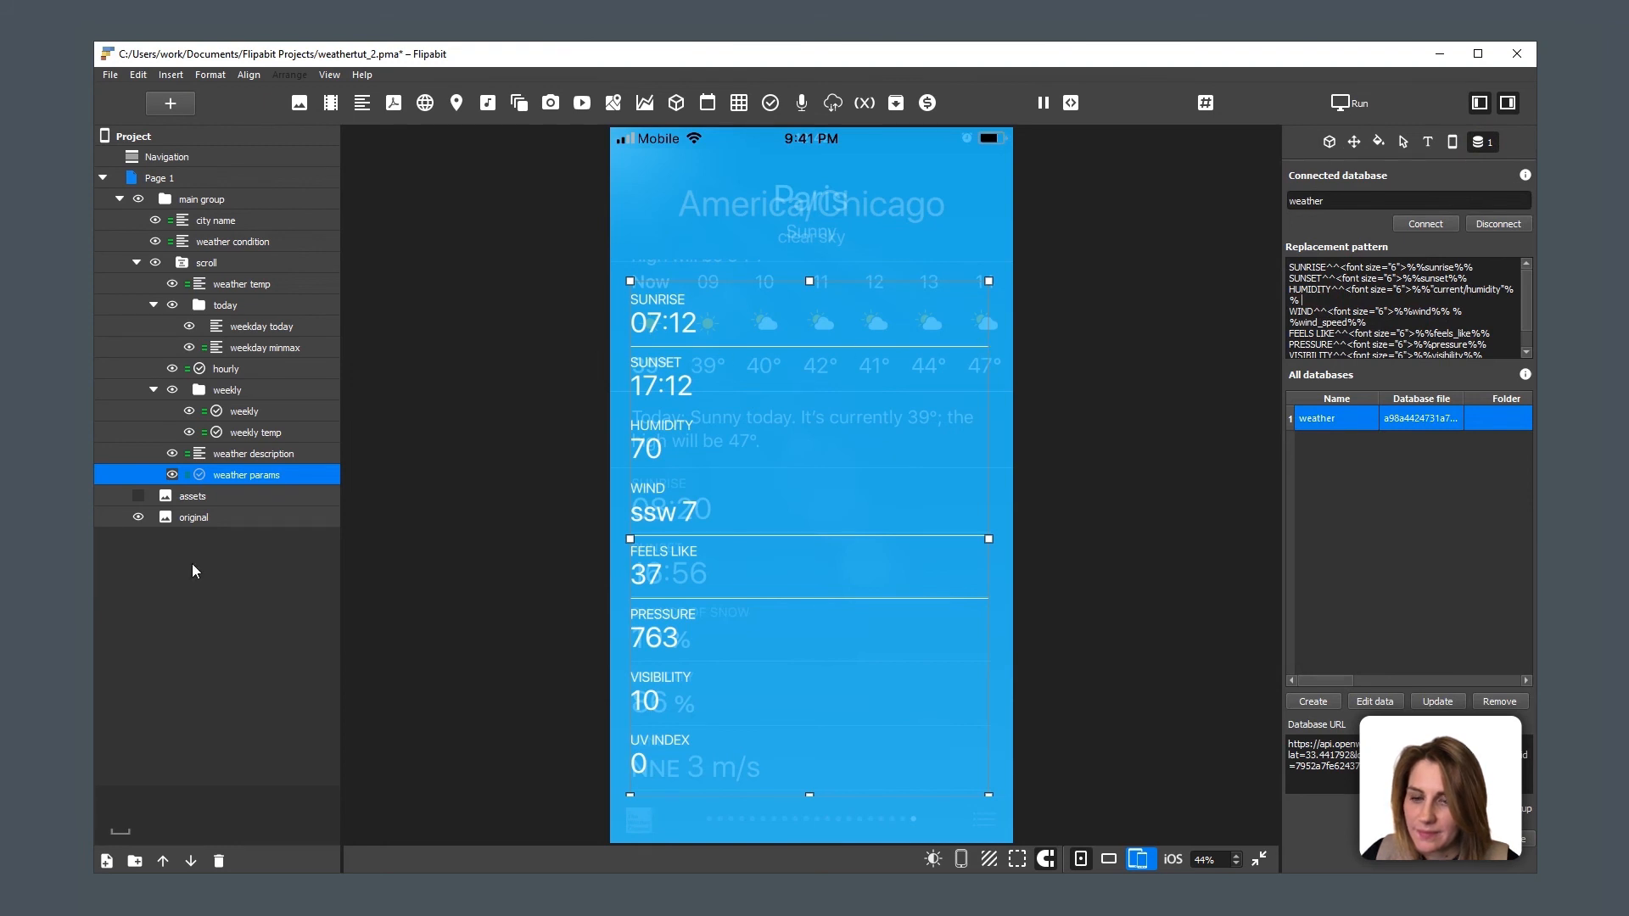
left_click(138, 517)
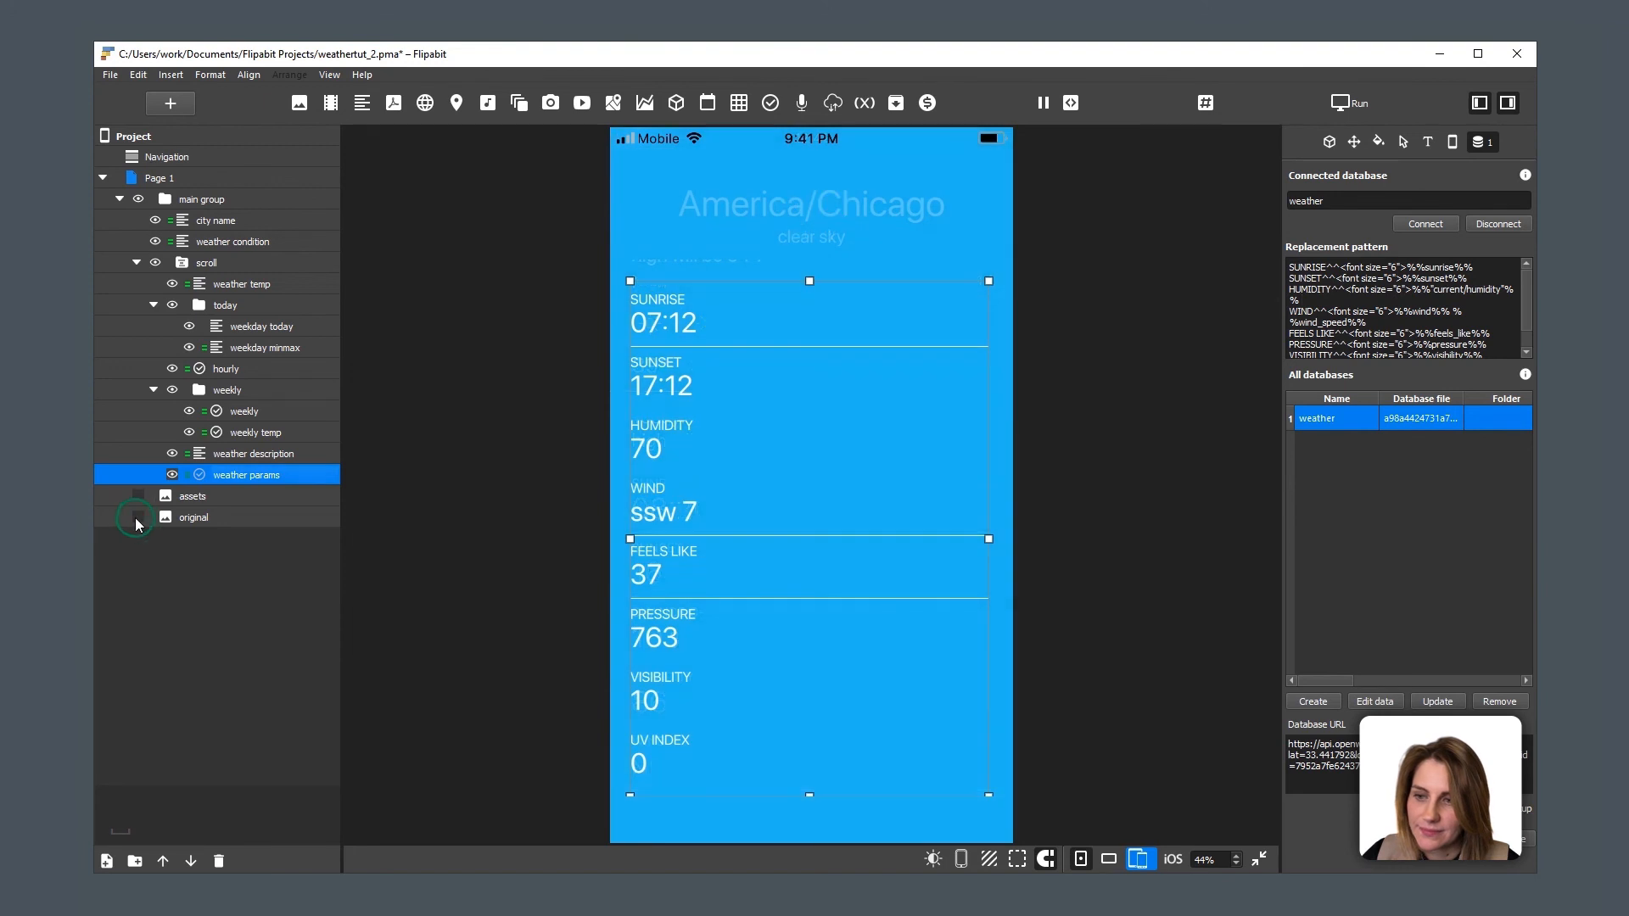
left_click(1319, 301)
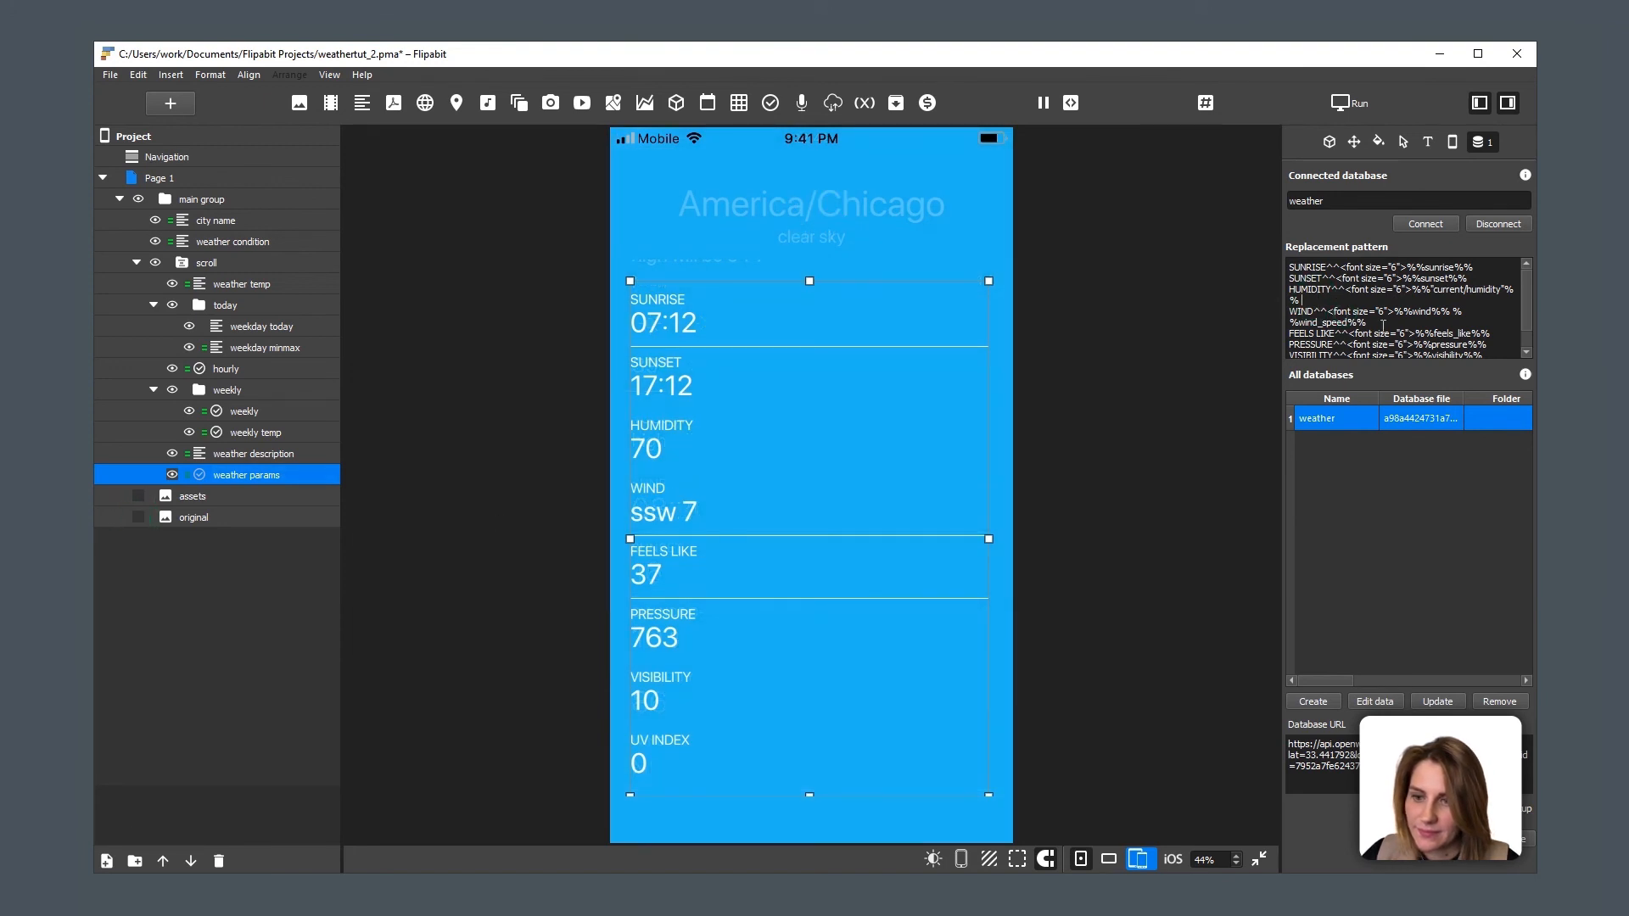
type("%")
left_click(1396, 324)
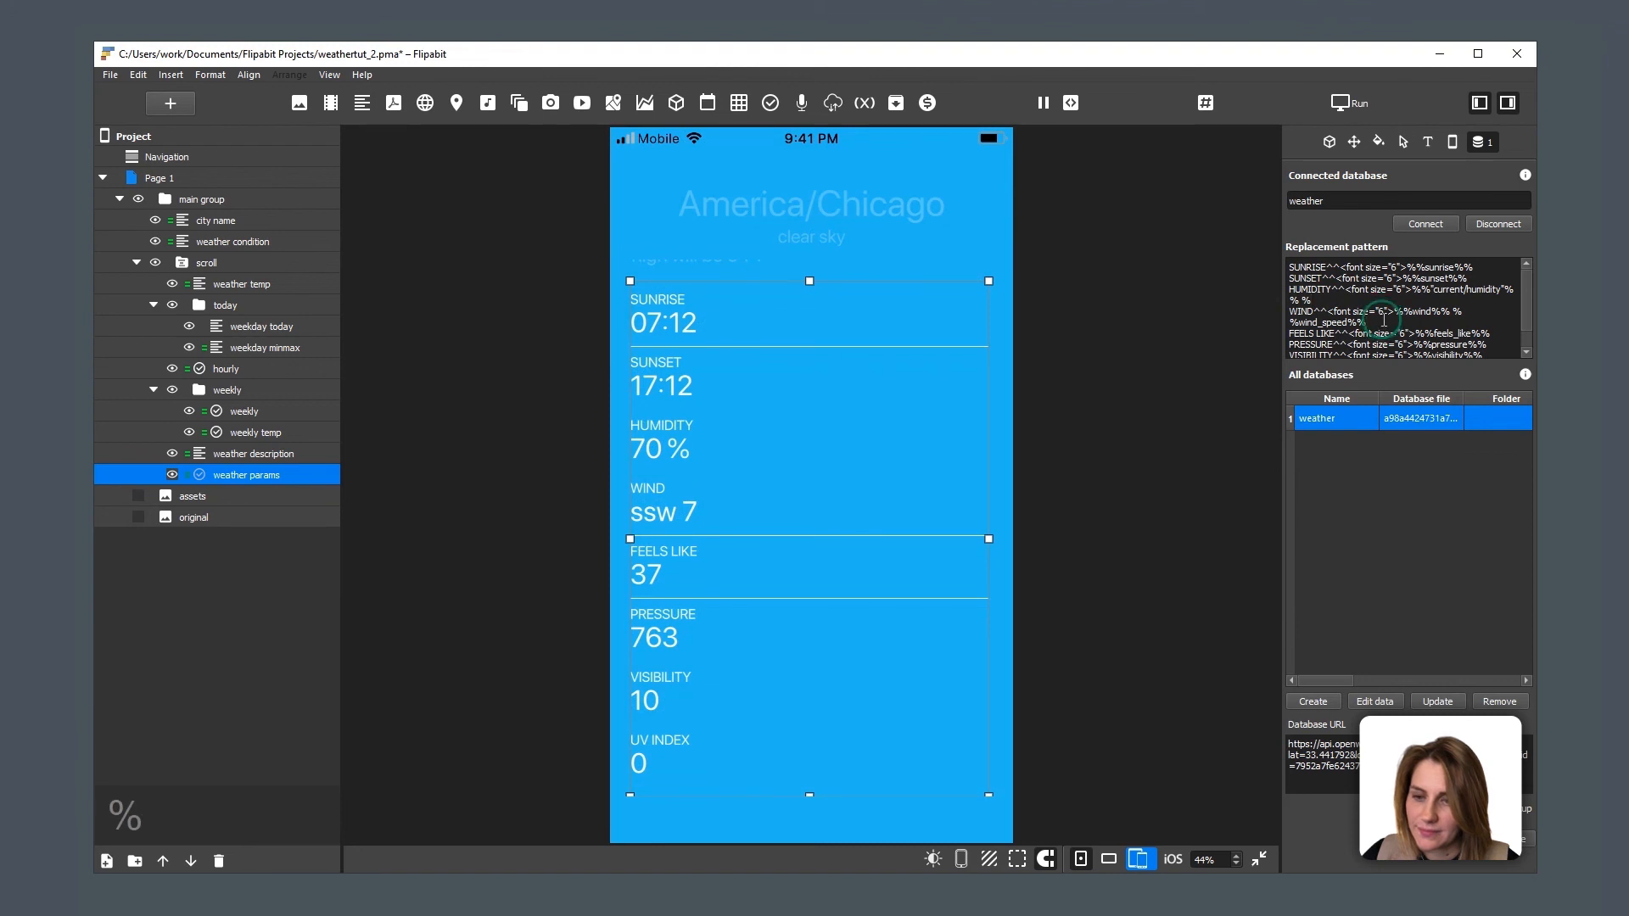
type("m/s")
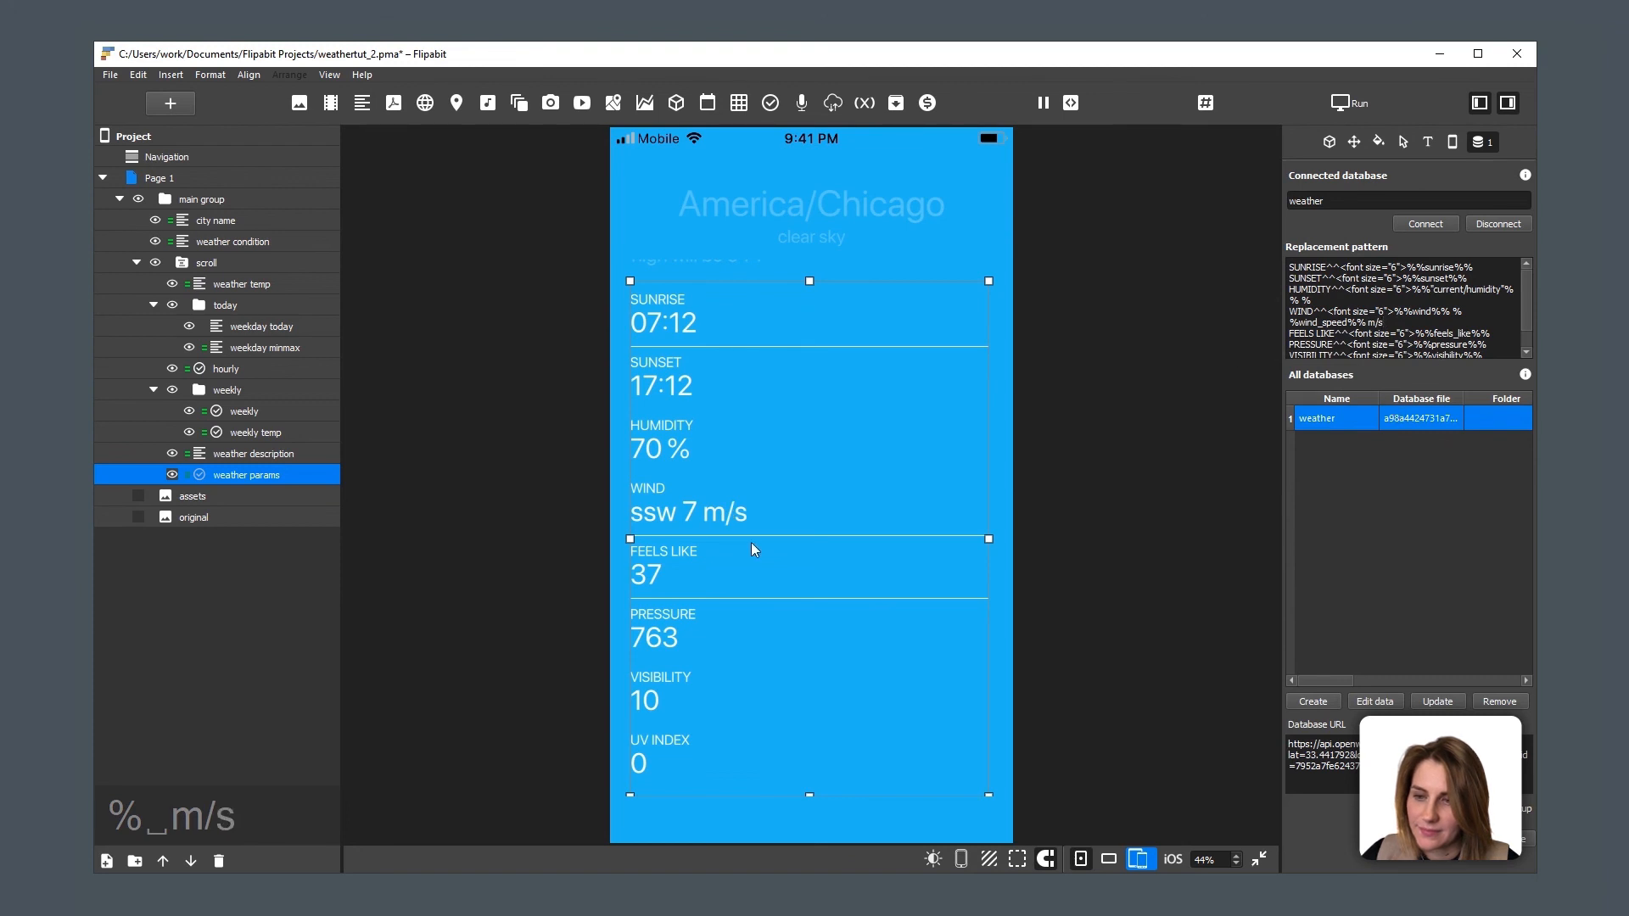
Step: Copy the degree sign from the weather temp pattern and append it to %%feels_like%% in the weather params pattern
left_click(245, 284)
left_click_drag(1348, 267, 1364, 267)
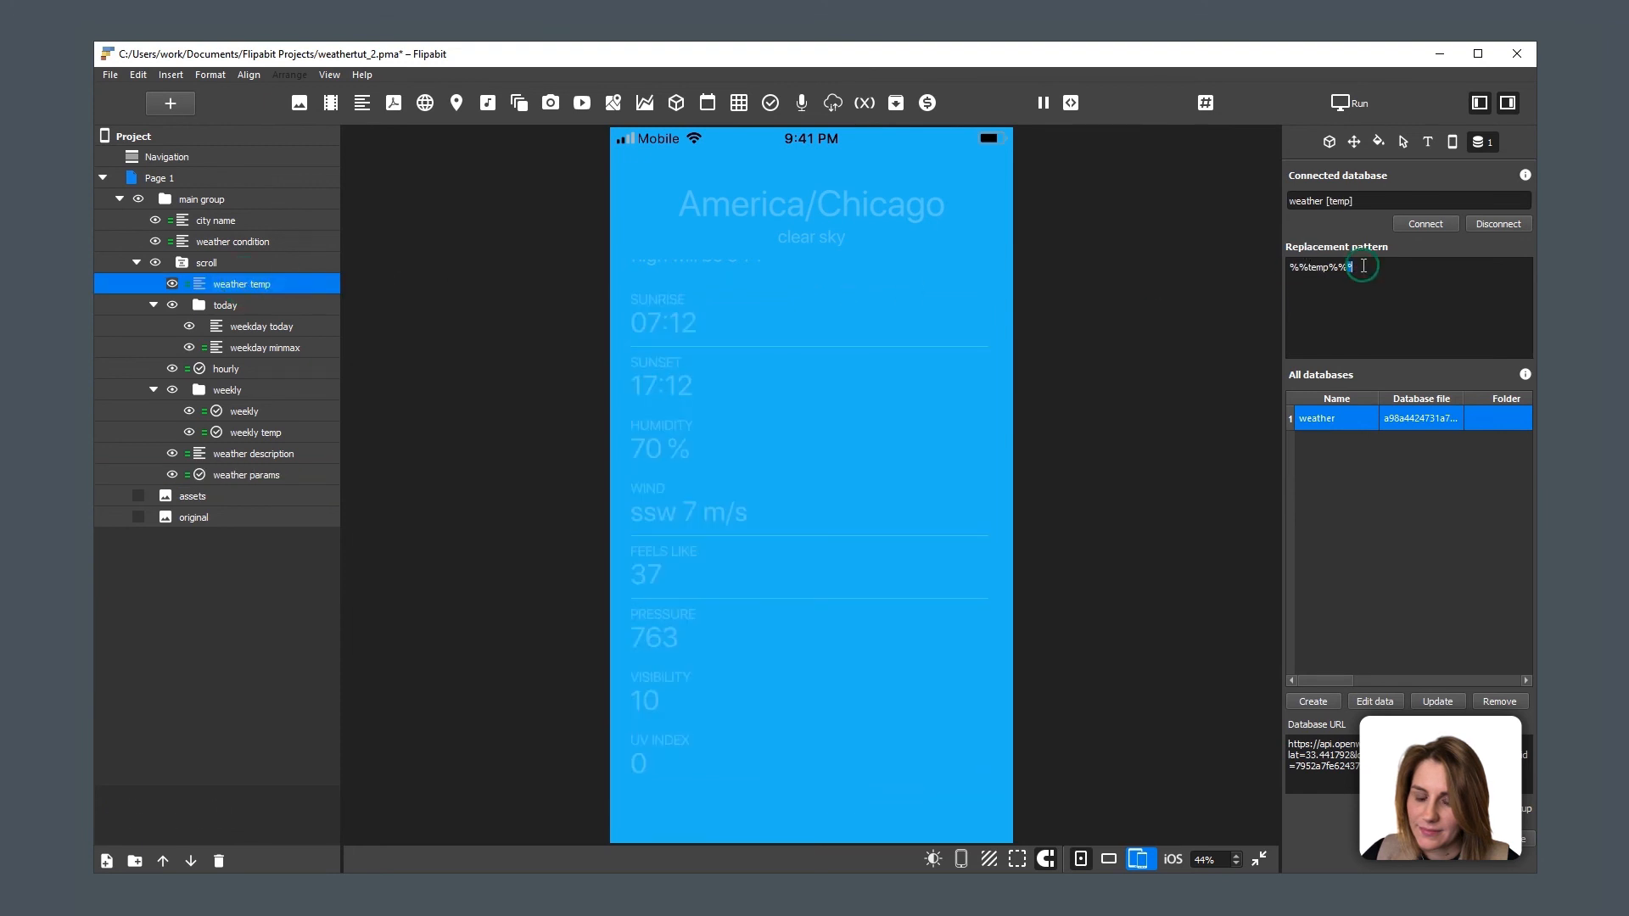
key("ctrl+c")
left_click(247, 474)
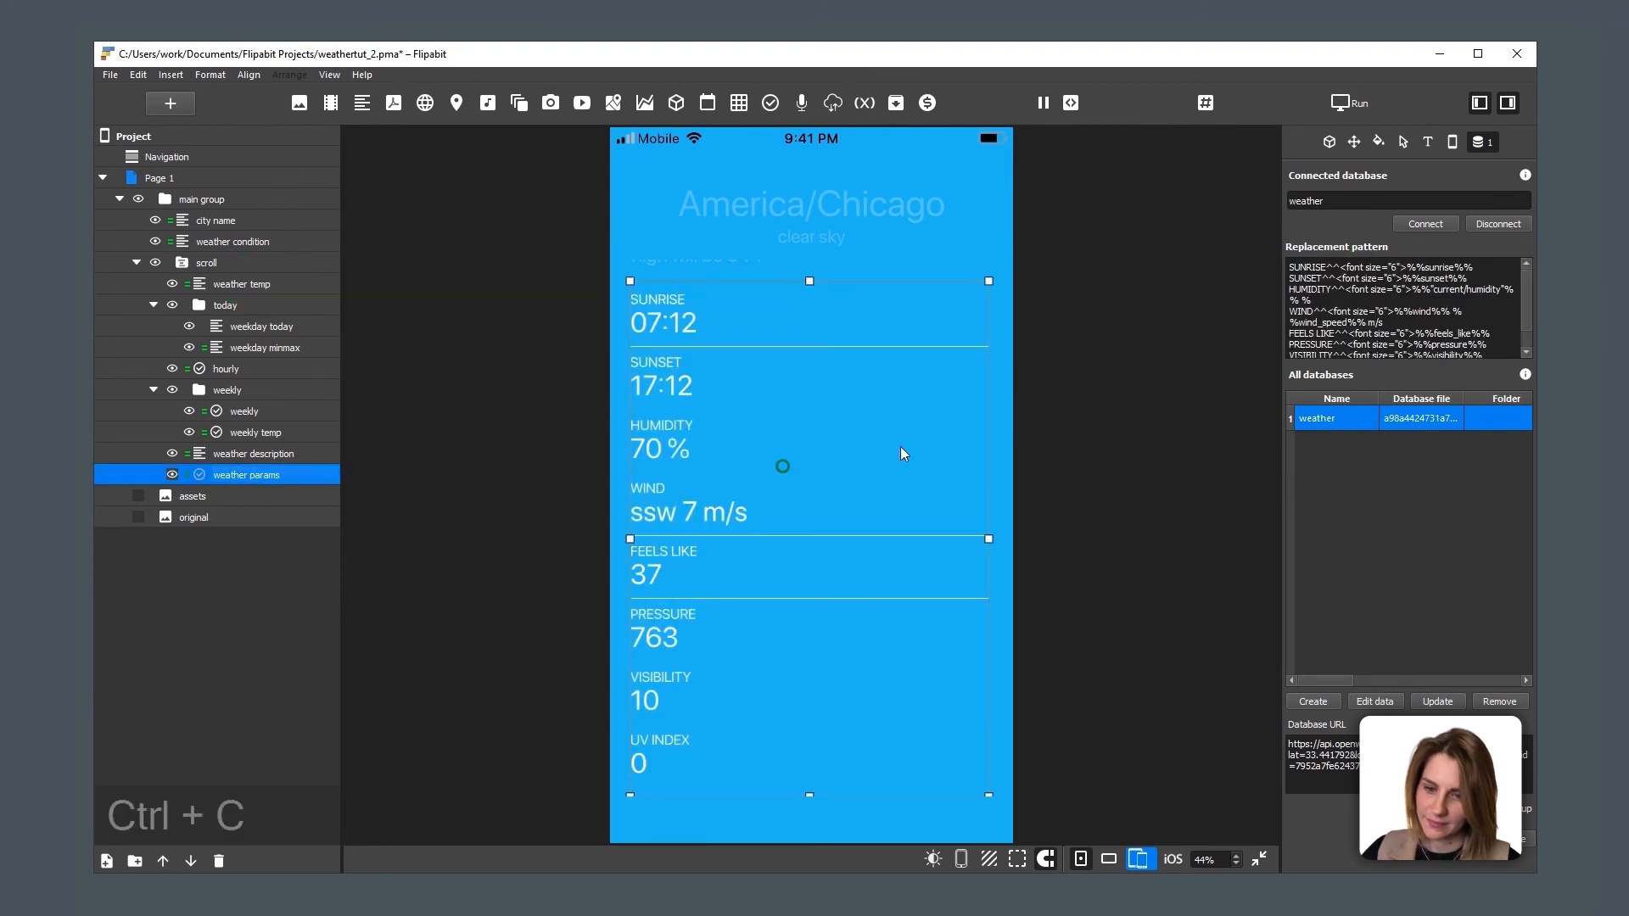
left_click(1365, 299)
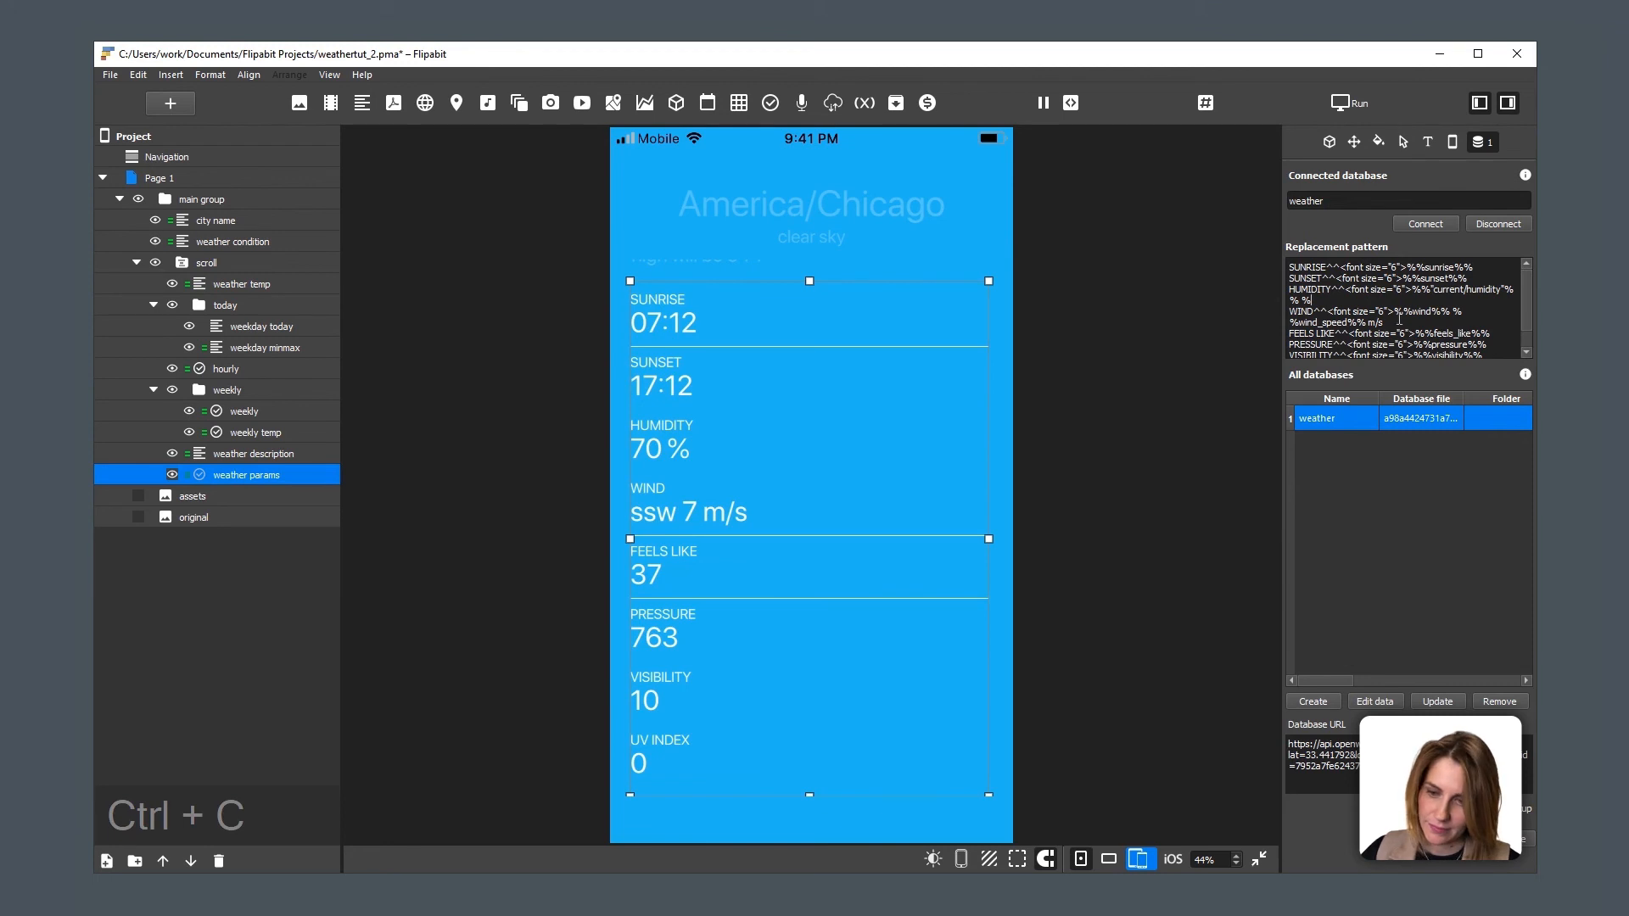
left_click(1502, 336)
key("ctrl+v")
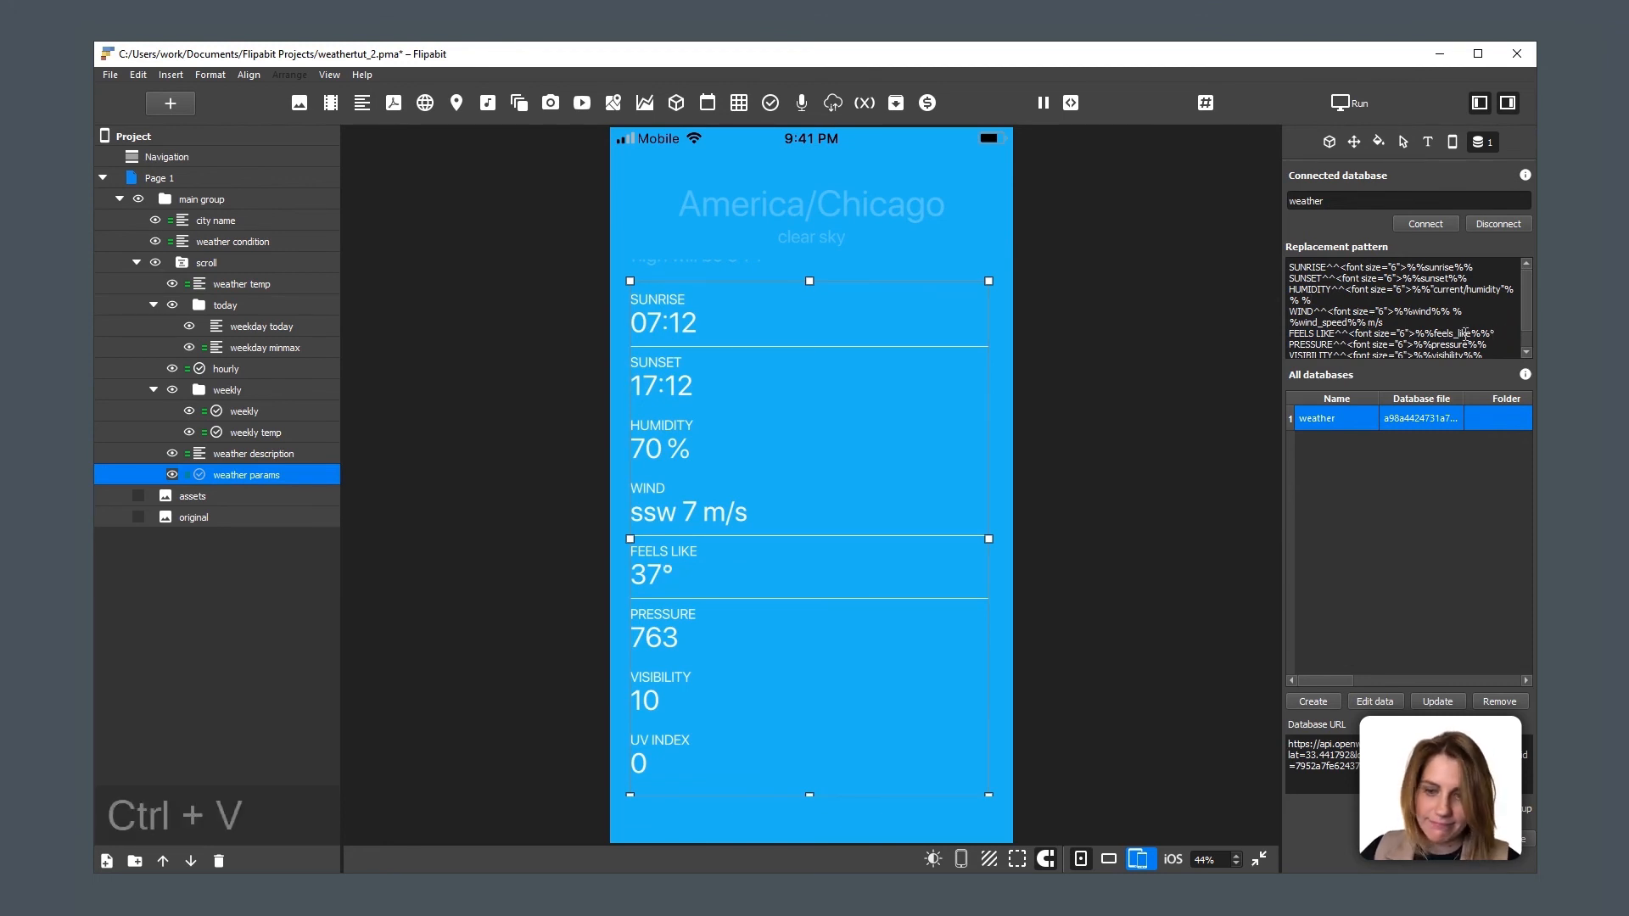
Step: Append the unit "mm, Hg" to the %%pressure%% value in the weather params pattern
scroll(1422, 335, "down", 1)
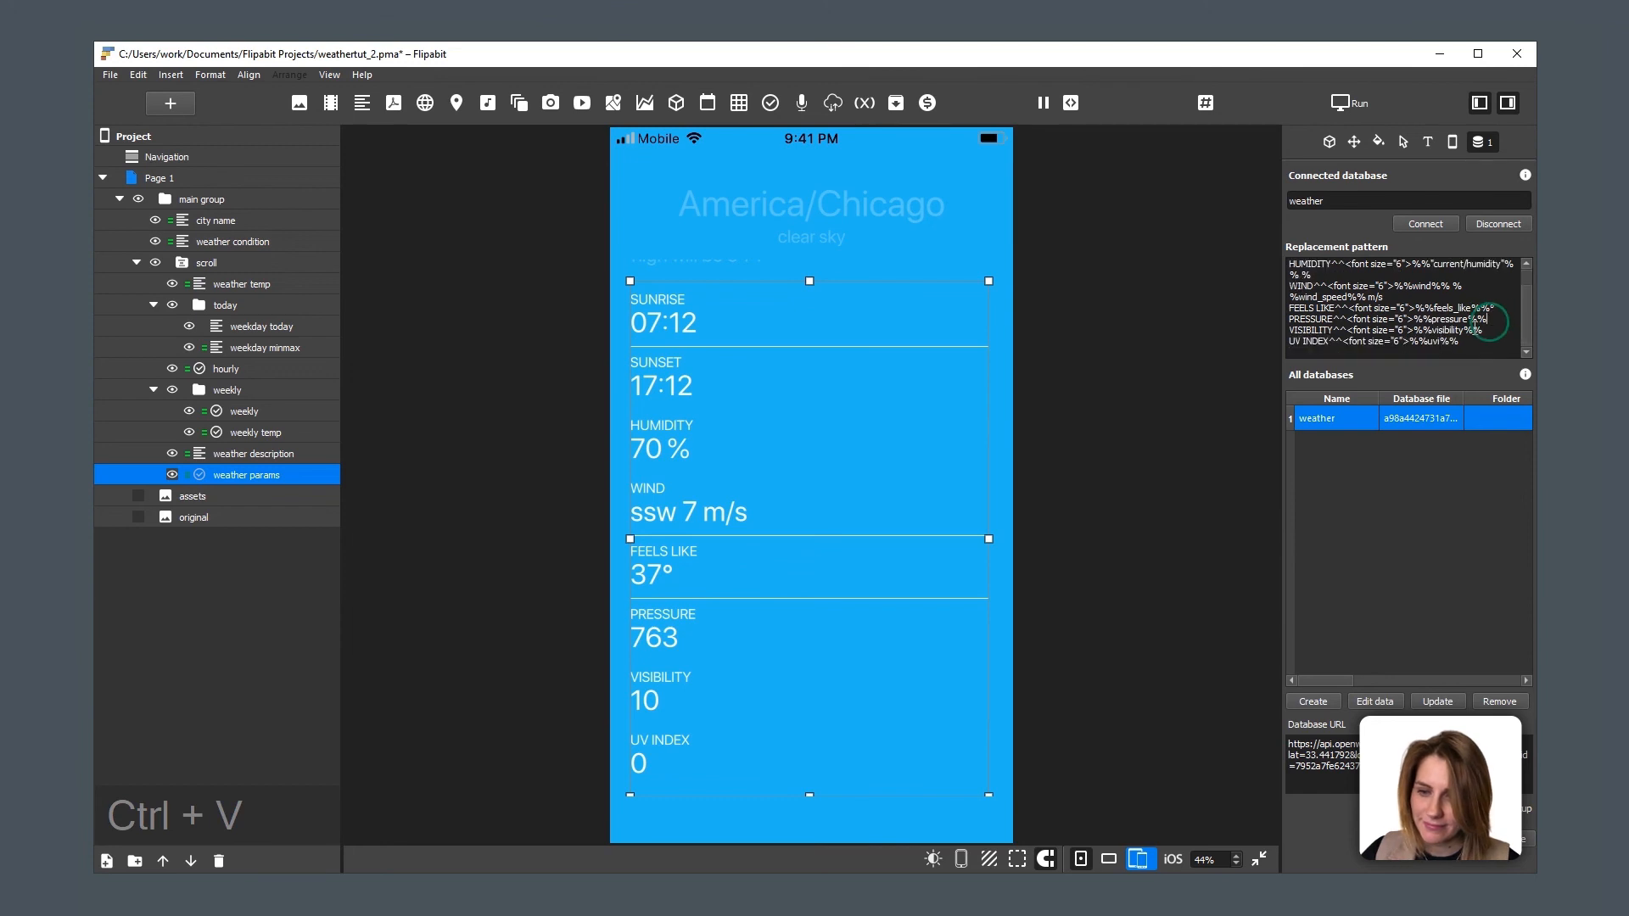
type("mm")
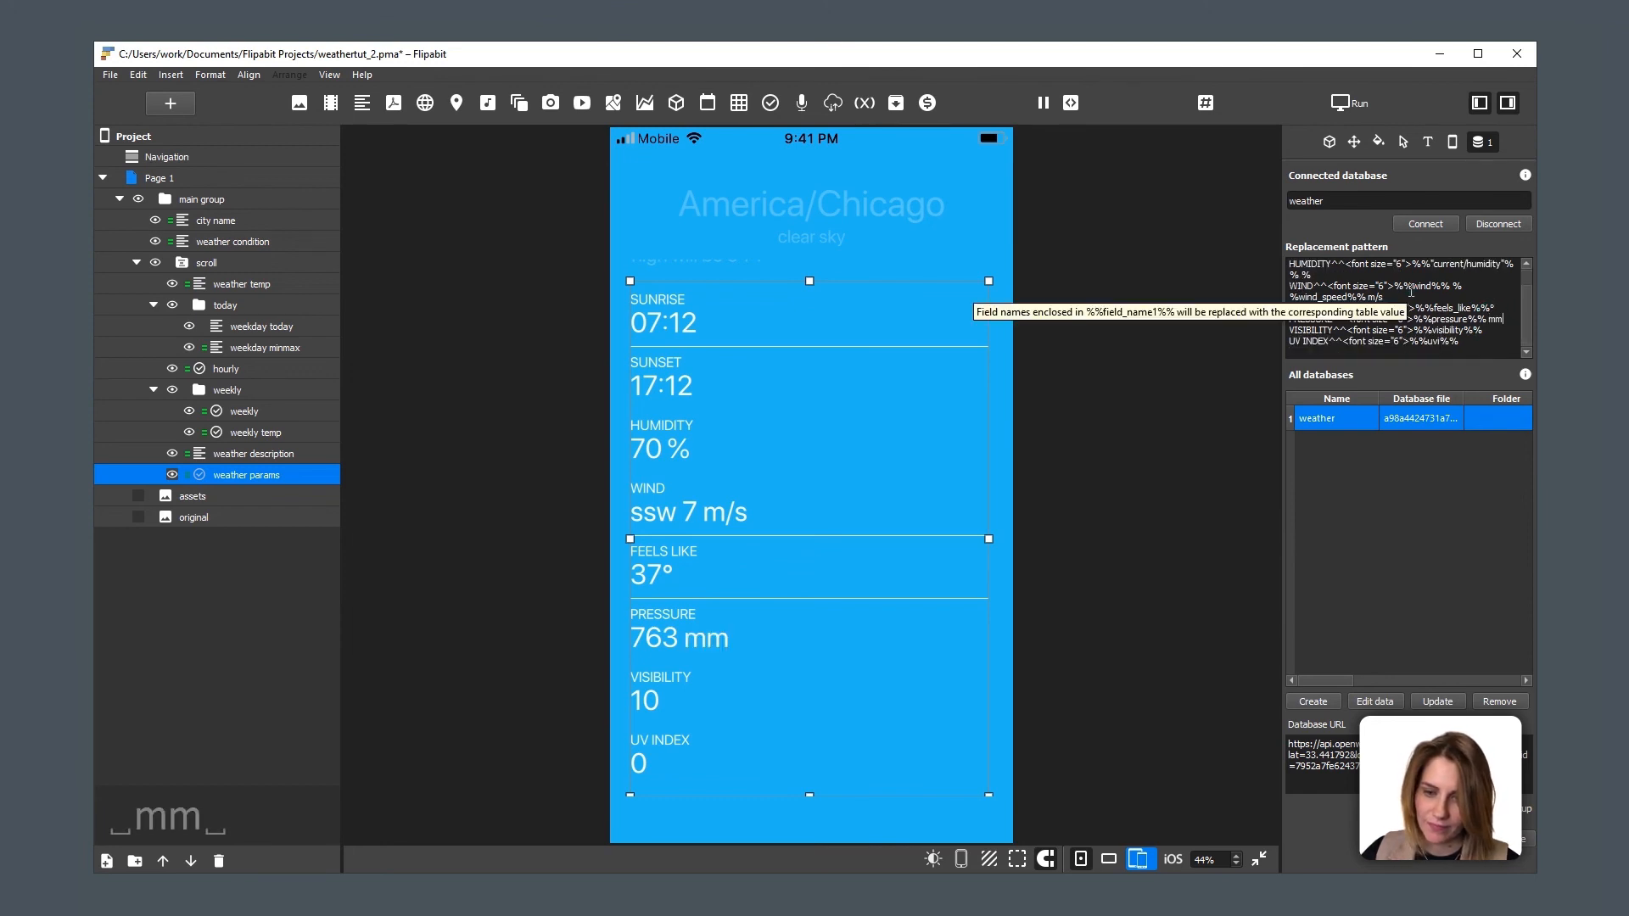
type(" HG")
key("BackSpace")
type("g")
key("Left")
key("Left")
key("Left")
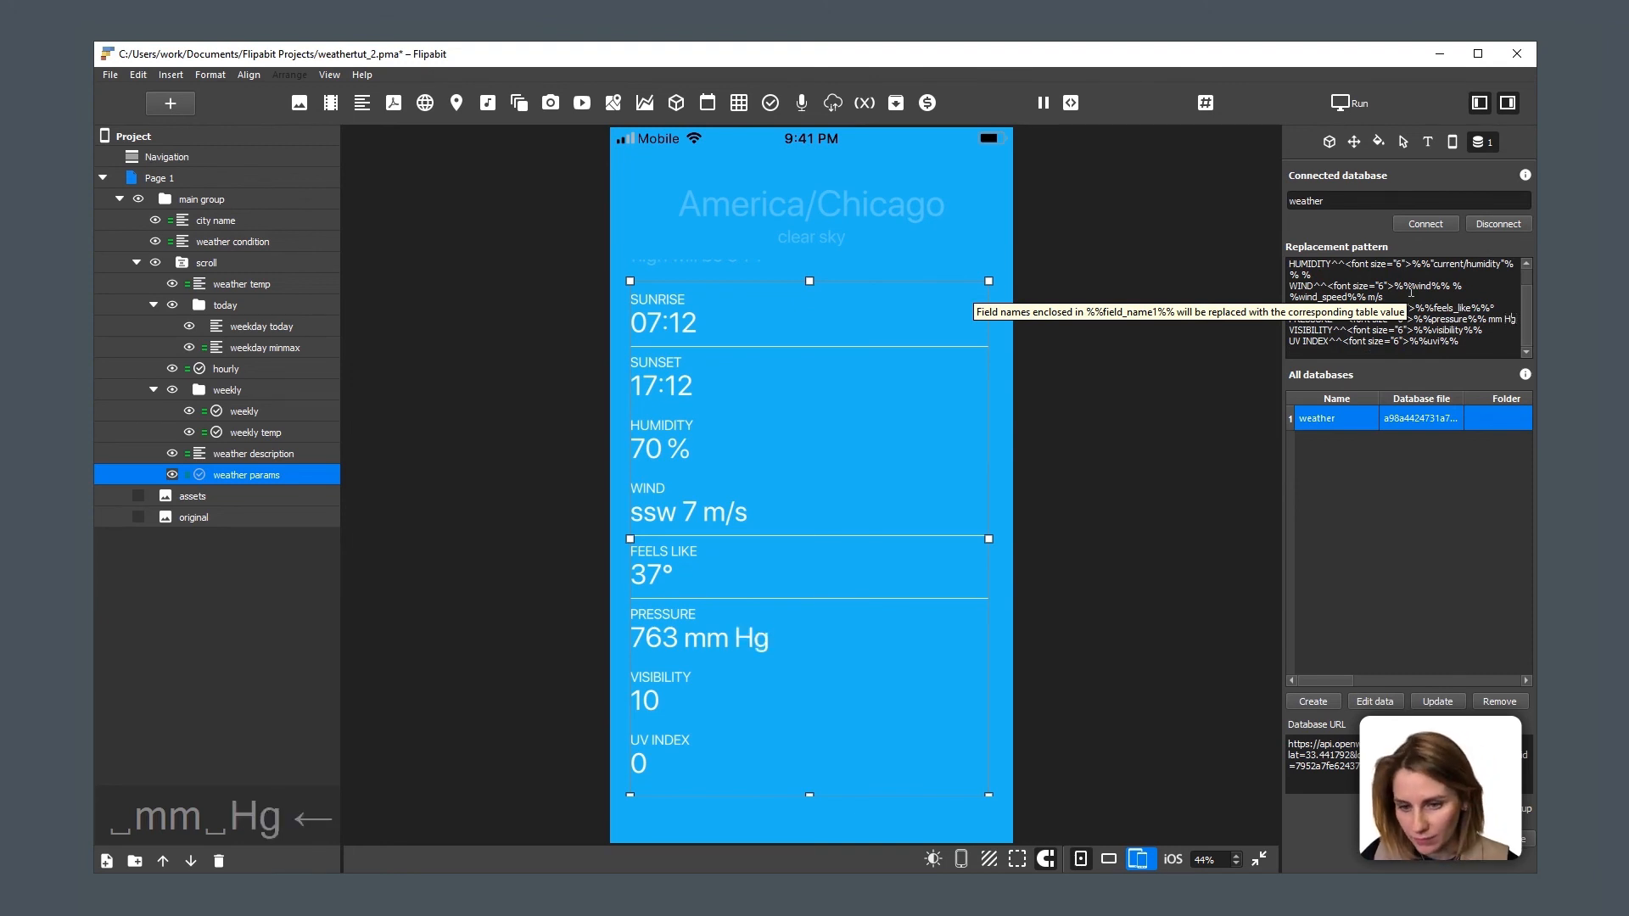
type(",")
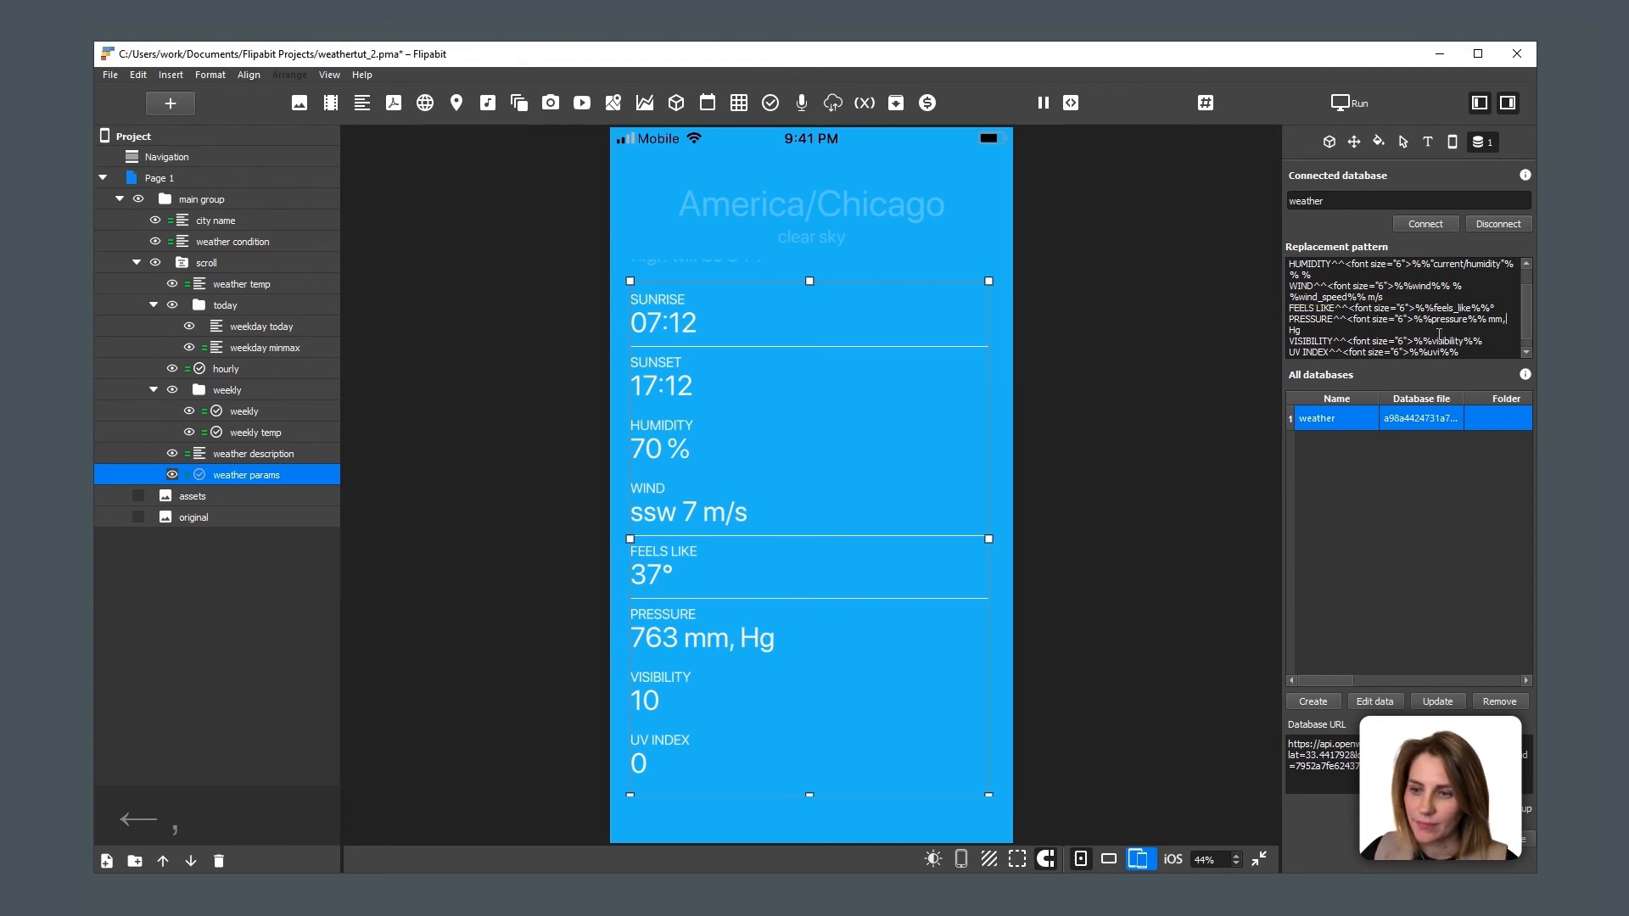
Step: Append the unit km to the %%visibility%% value in the weather params pattern and deselect the list
left_click(1490, 339)
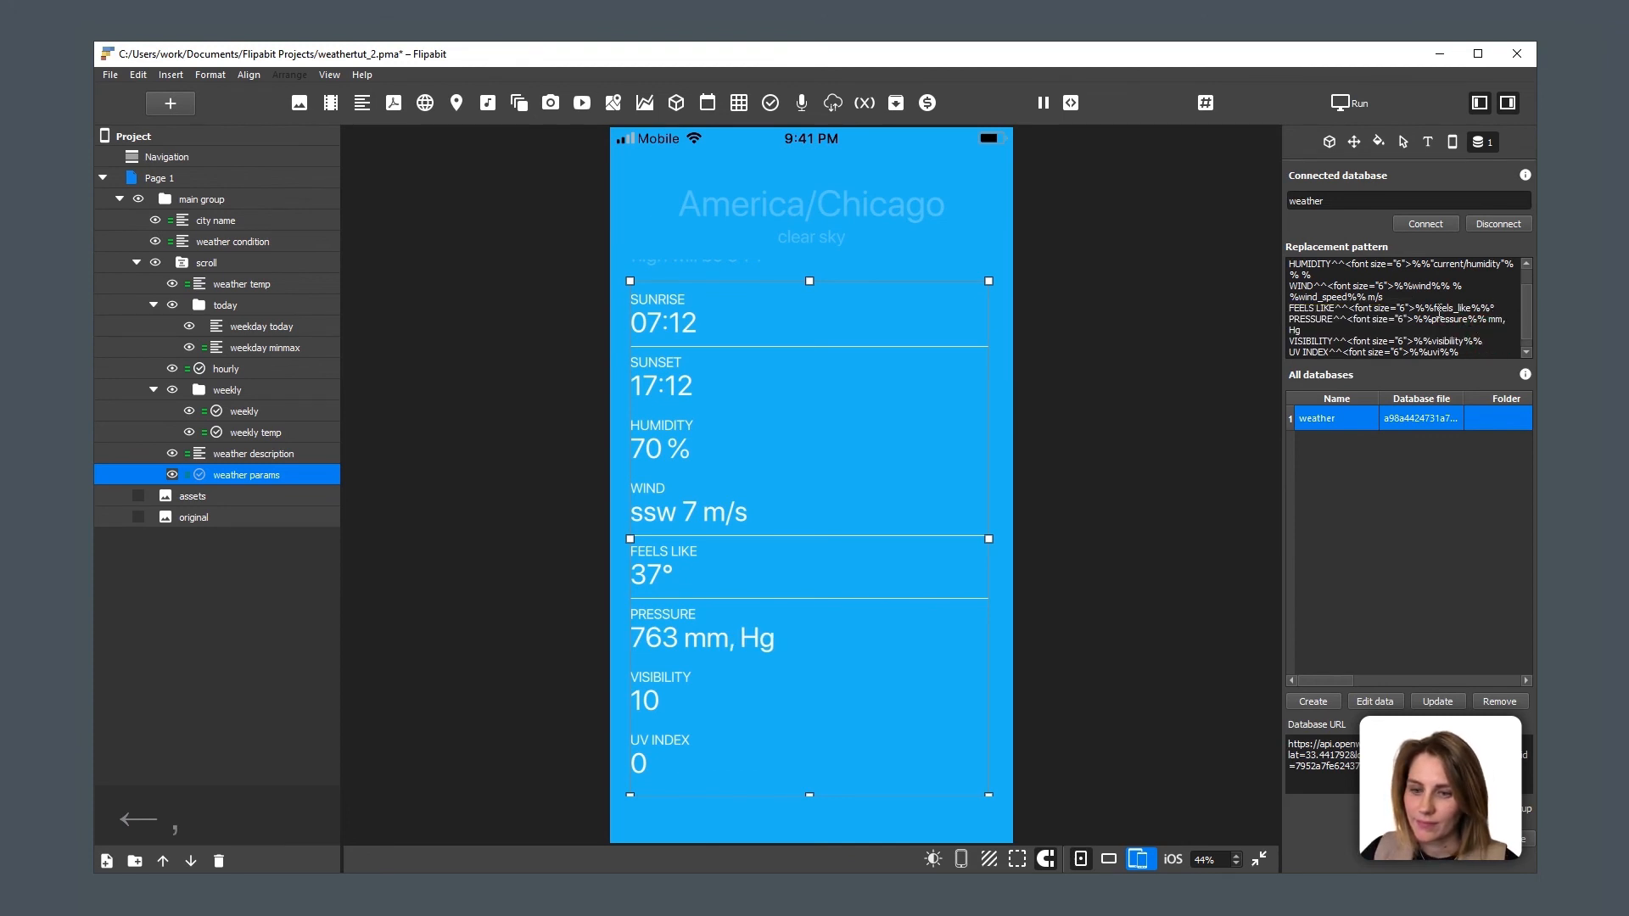
type("km")
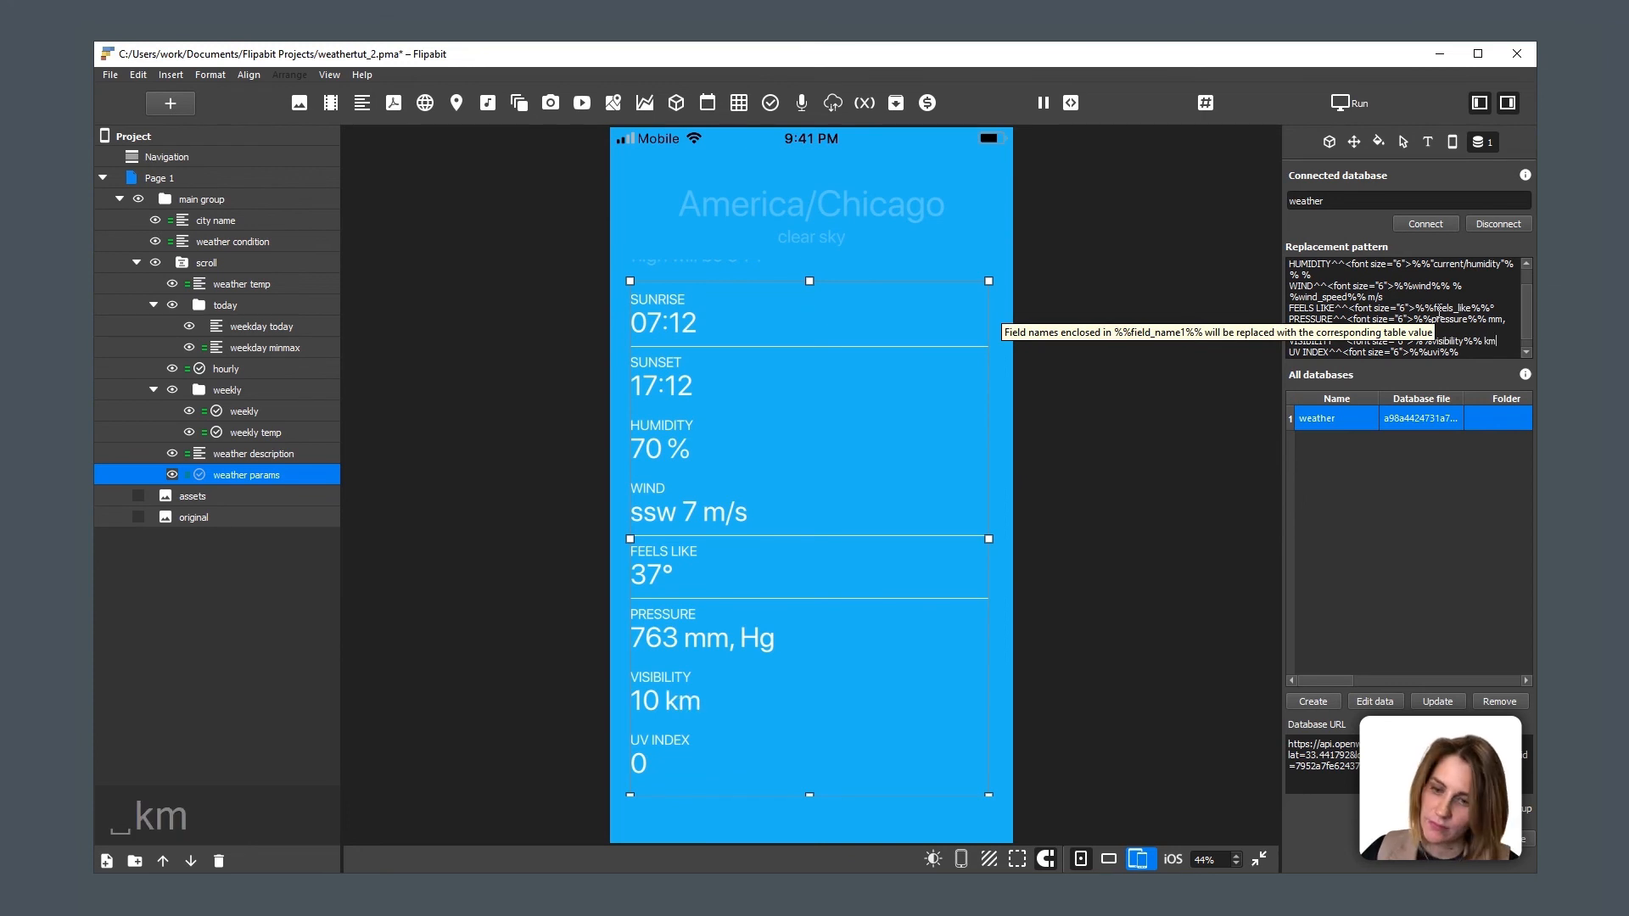
left_click(1143, 457)
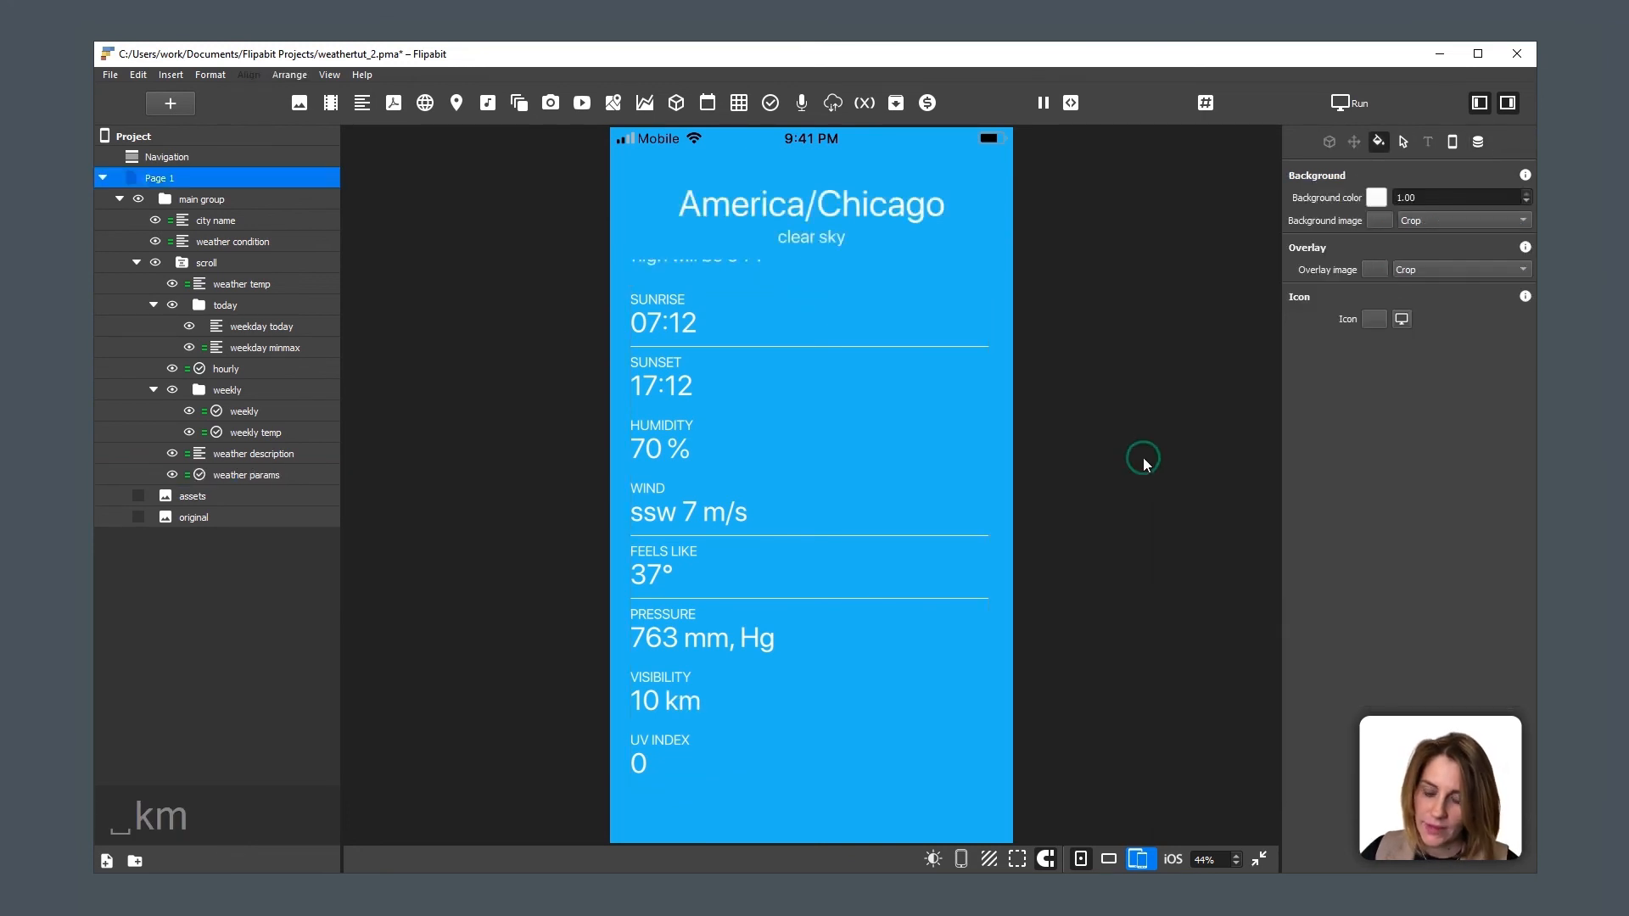
scroll(856, 340, "up", 5)
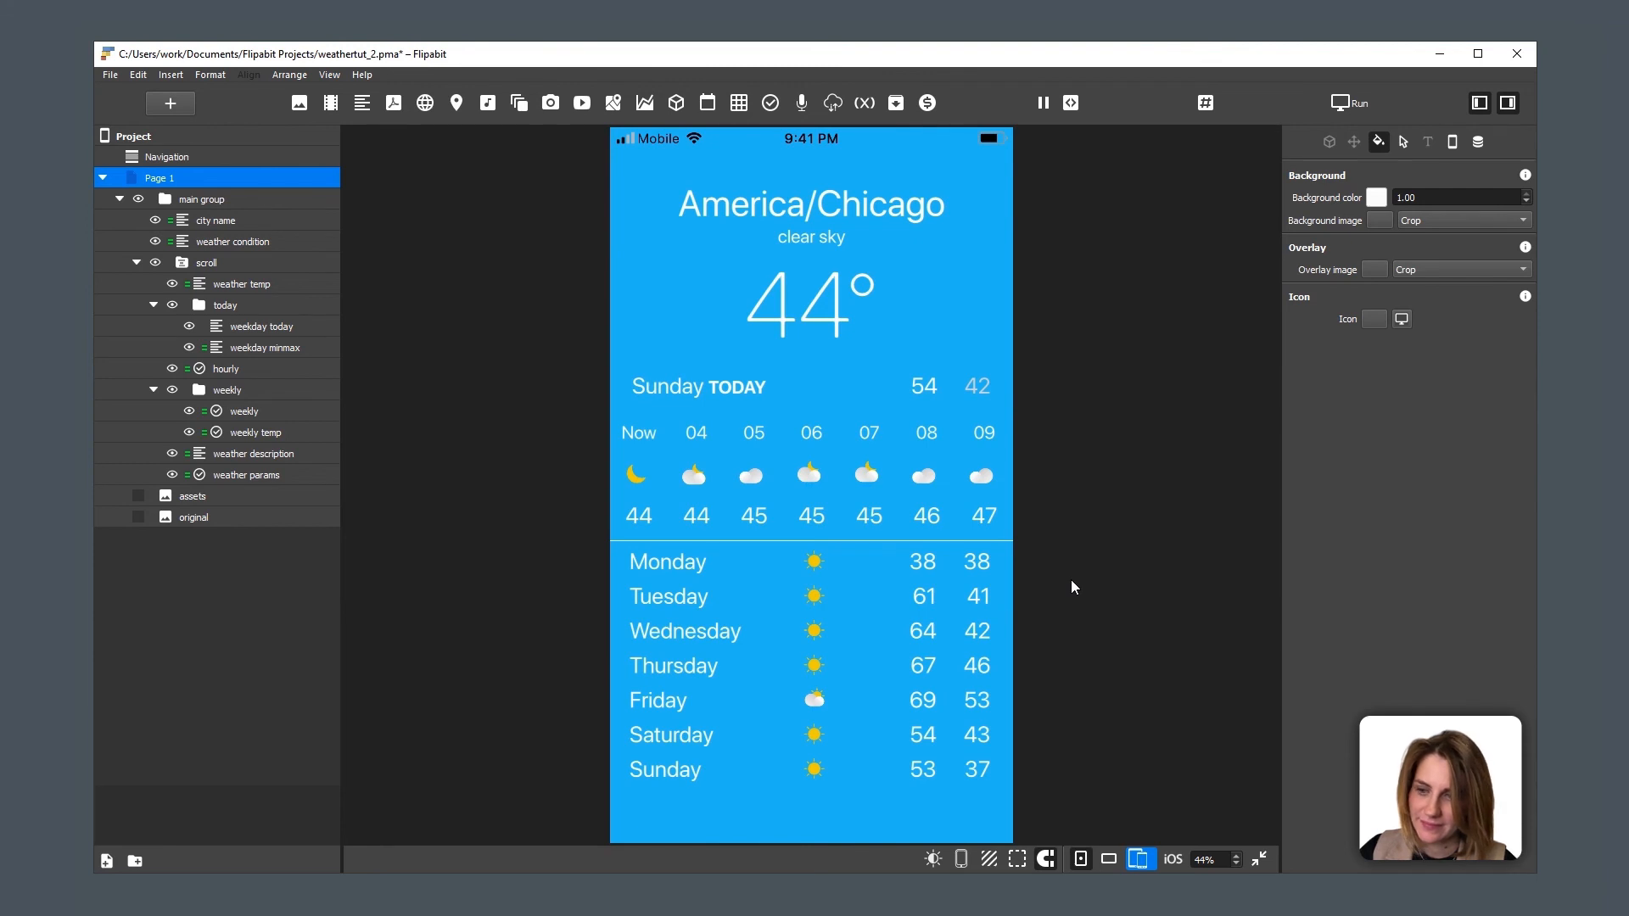
Step: Open the weather database's data table for editing
key("shift+F10")
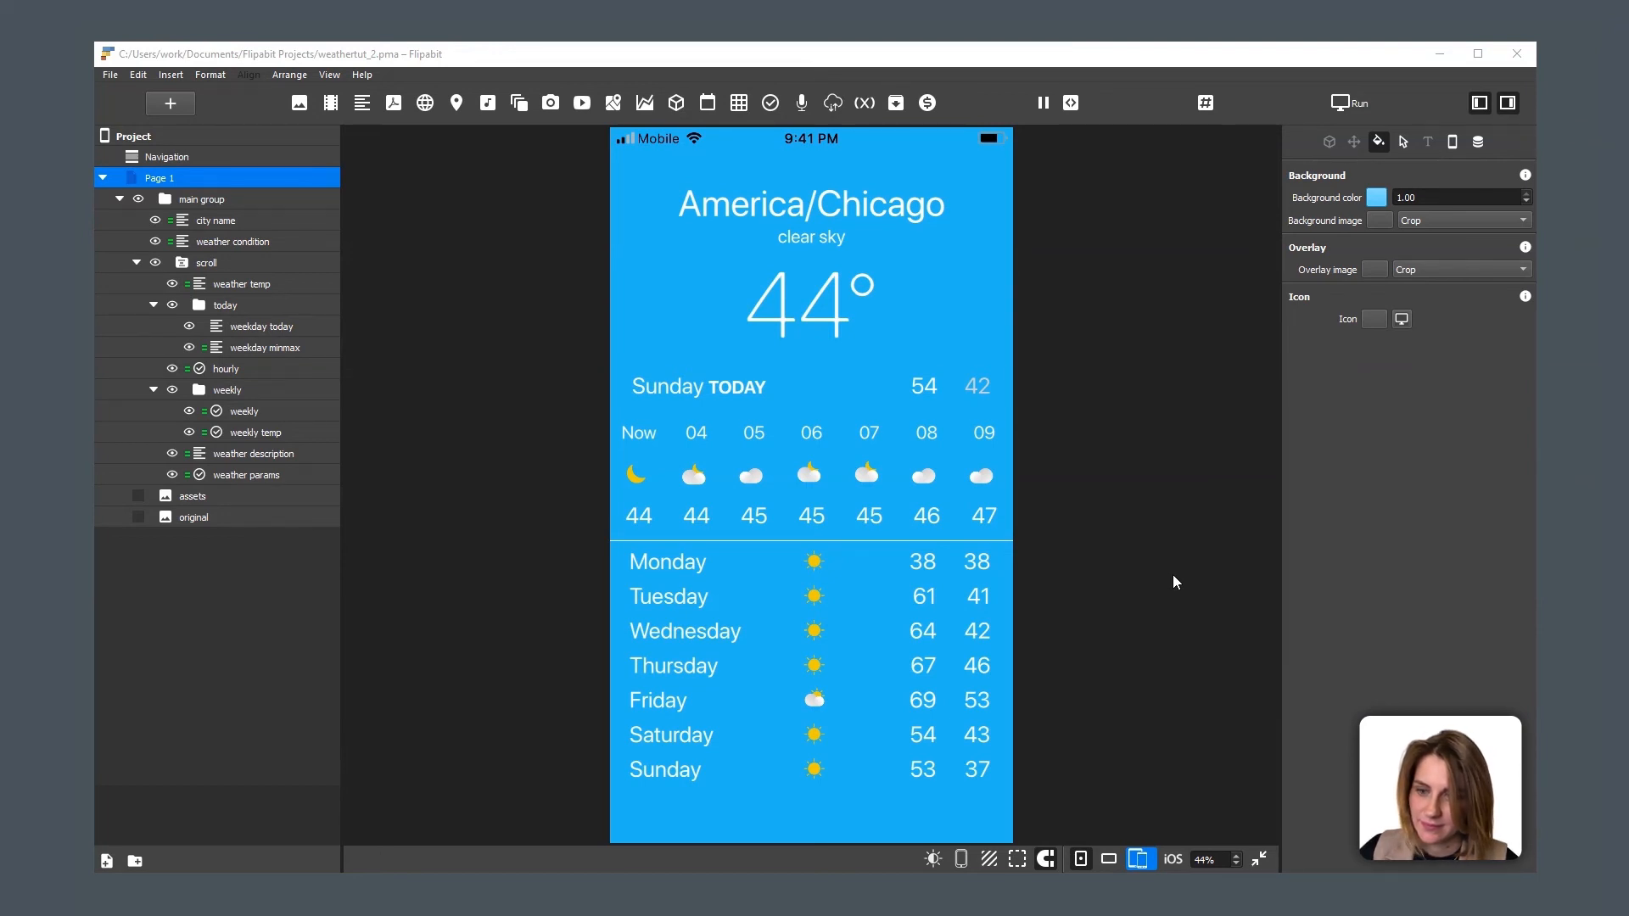
left_click(1477, 144)
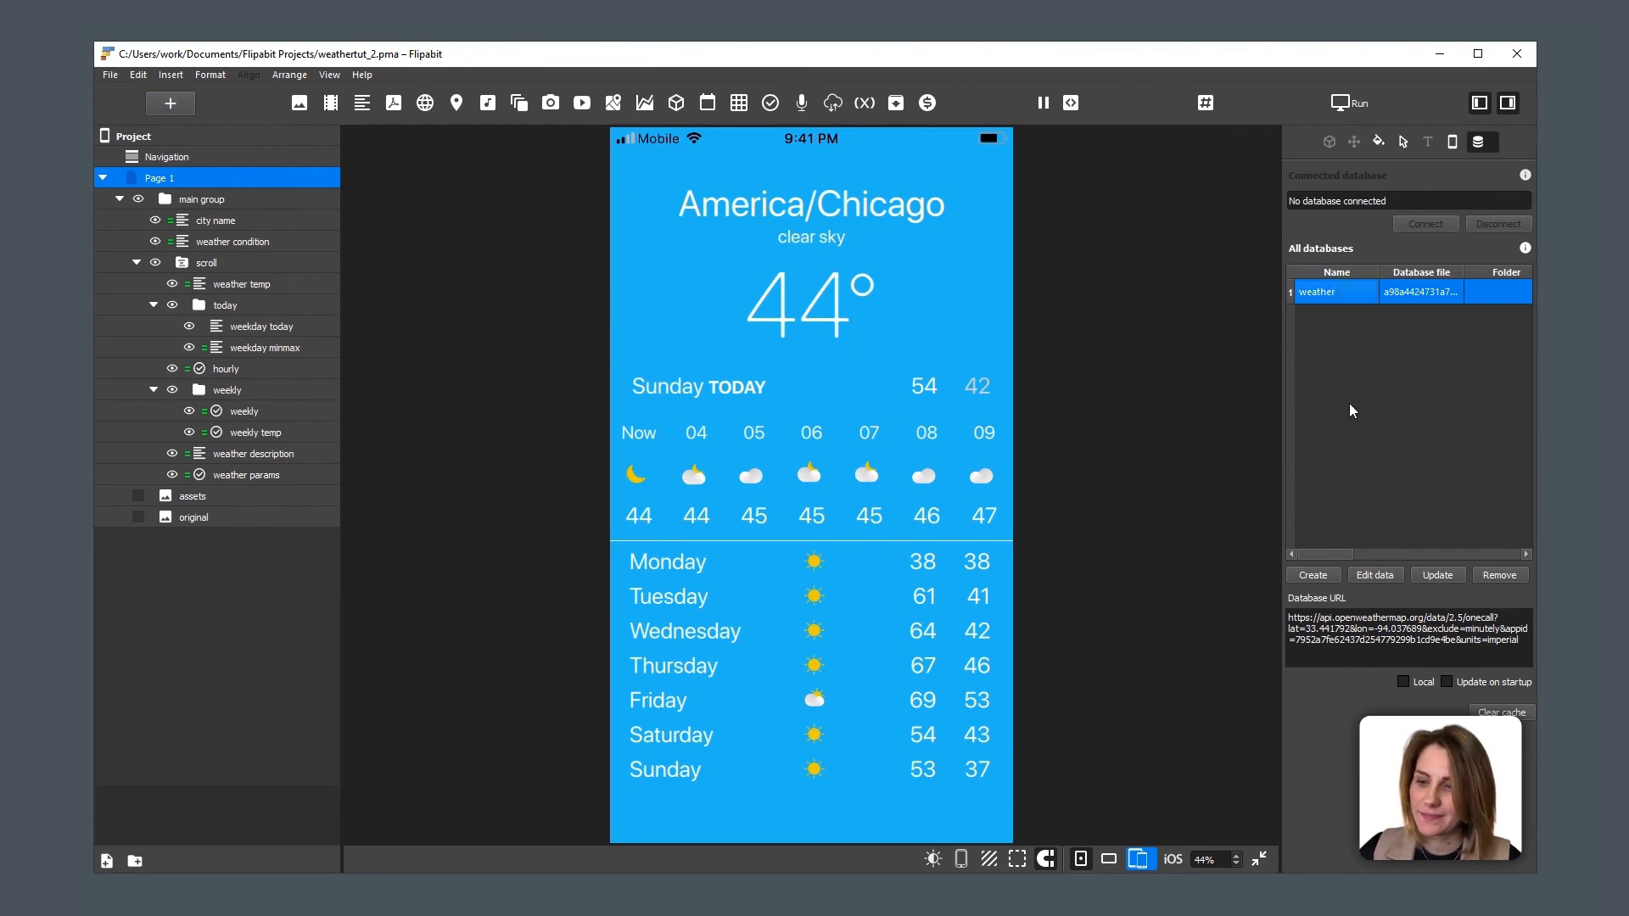
left_click(1380, 577)
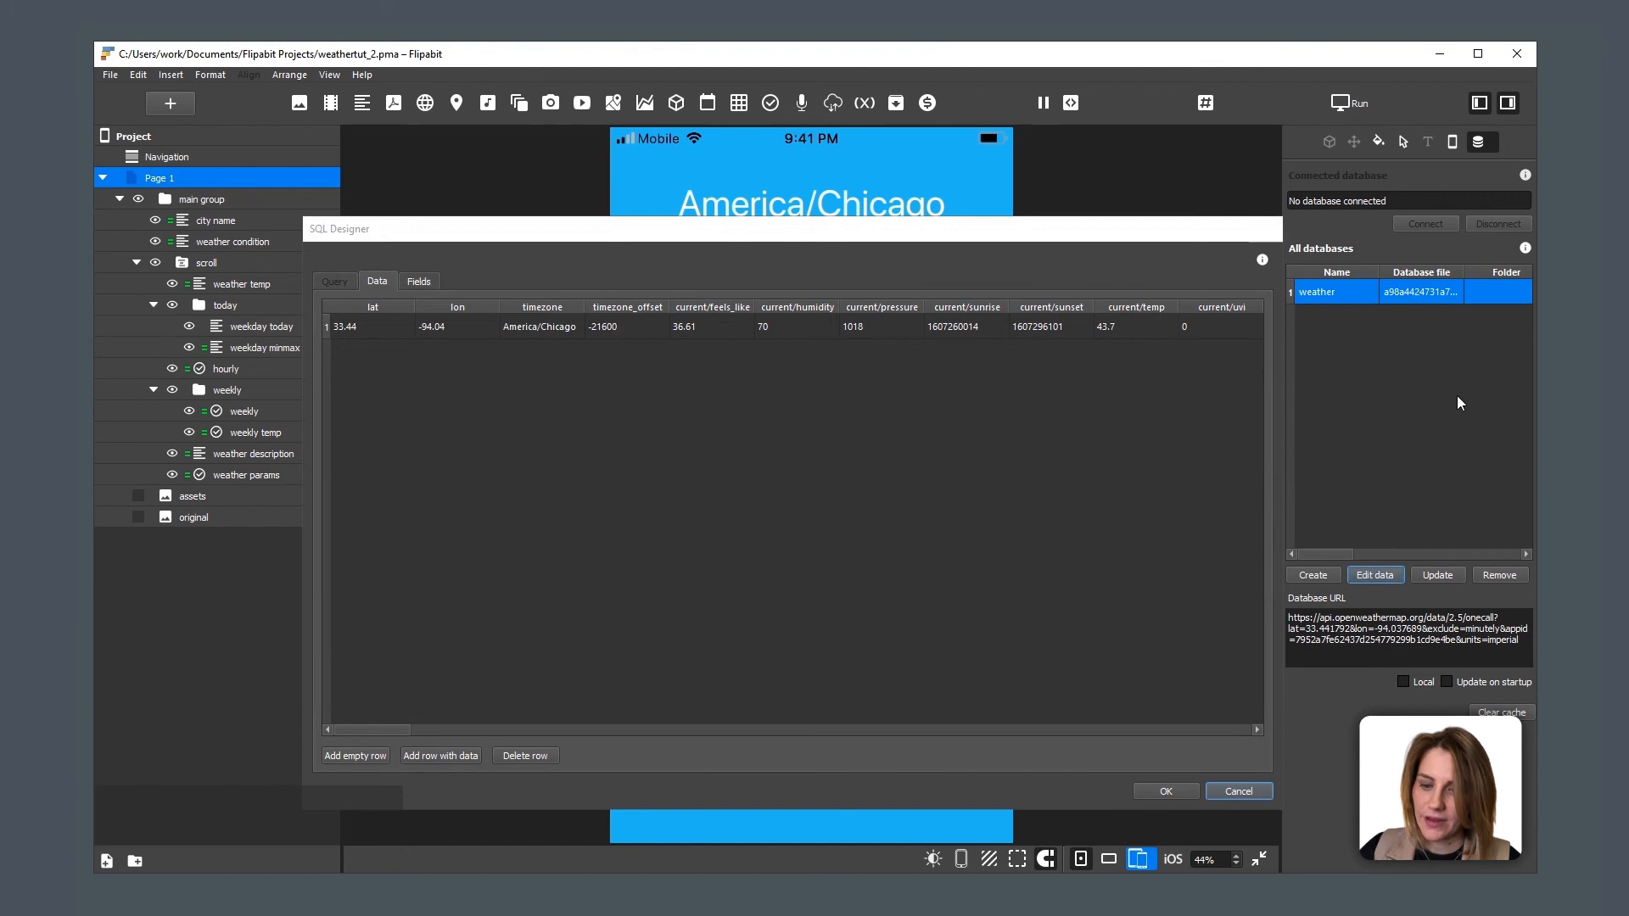
Step: Switch to the browser, load the weather API request with longitude -84.037689, and copy the entire JSON response
key("alt+Tab")
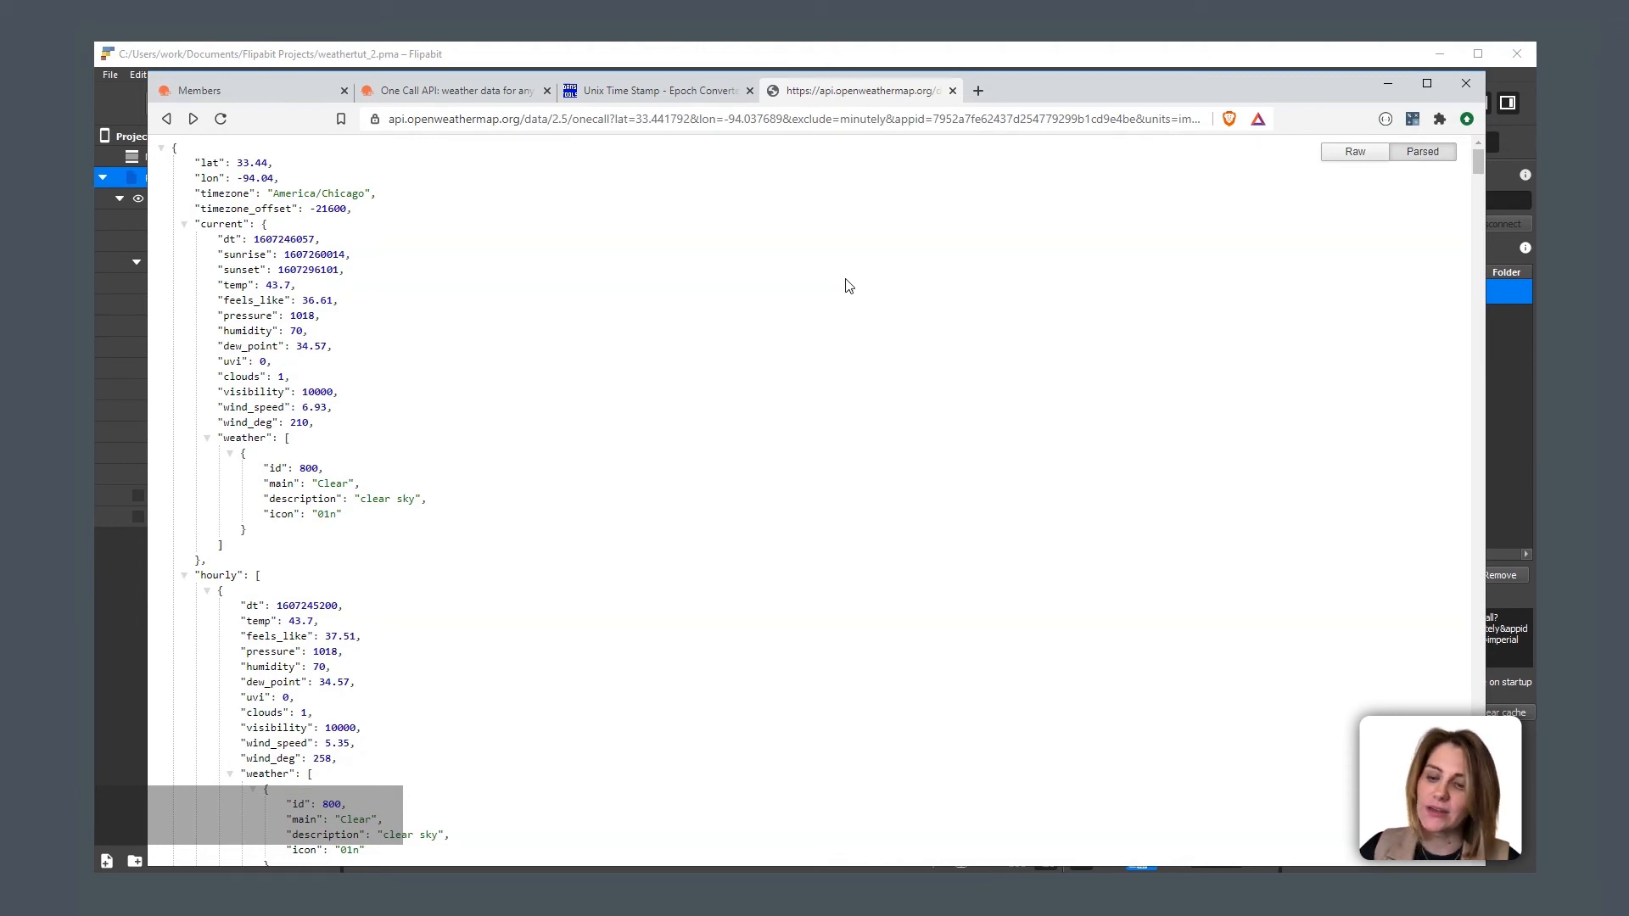
left_click_drag(728, 120, 735, 120)
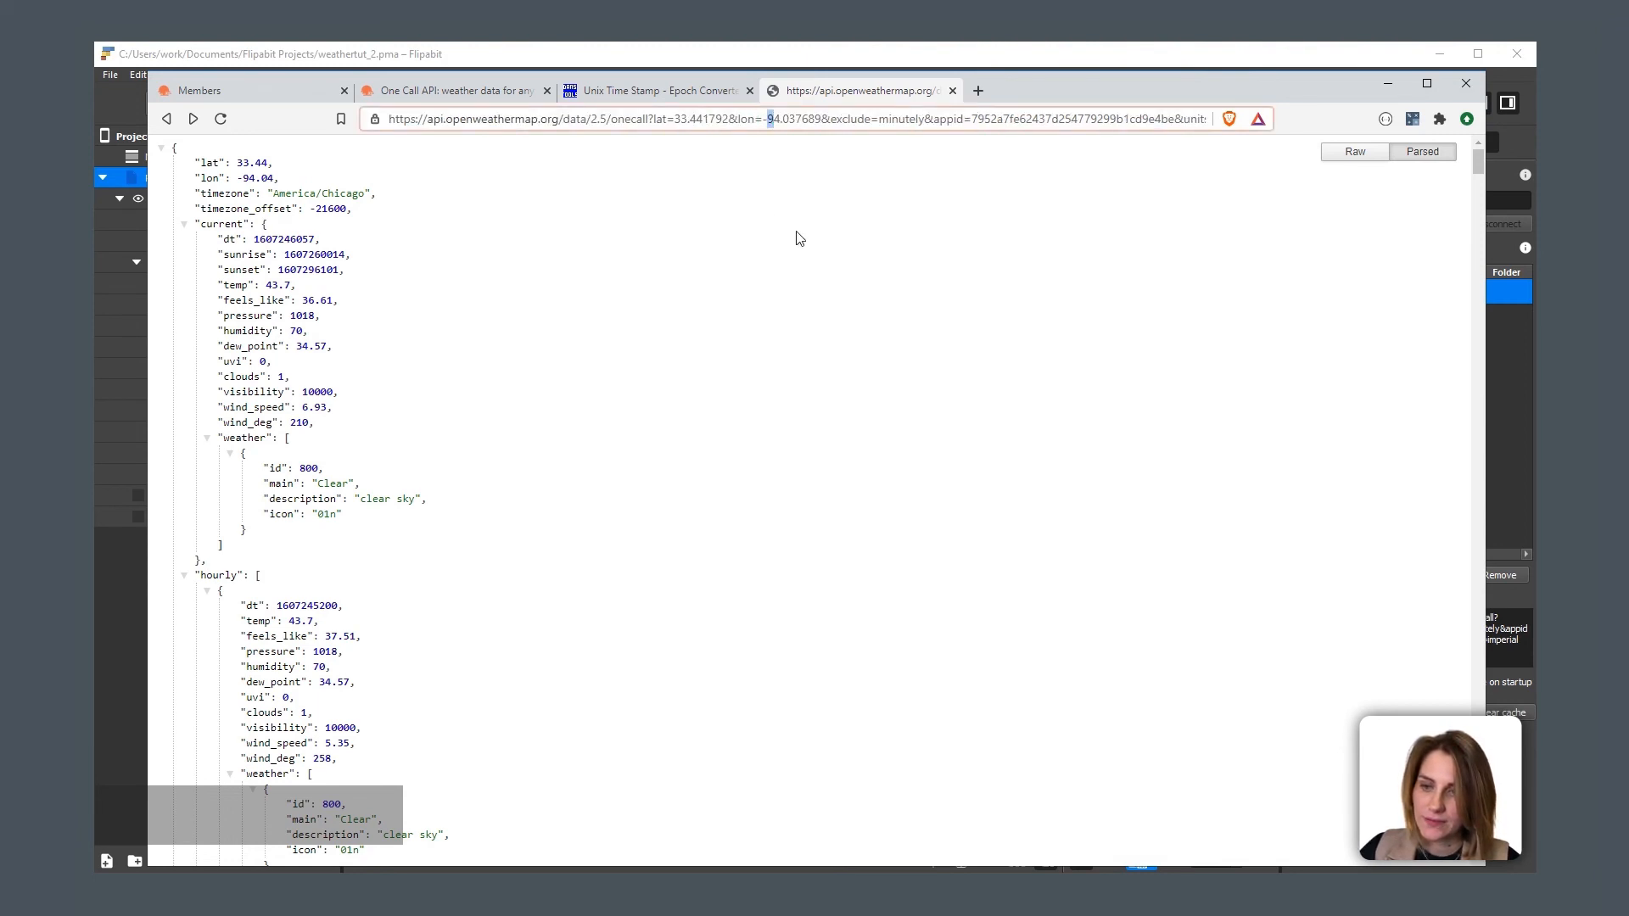
type("8")
key("Return")
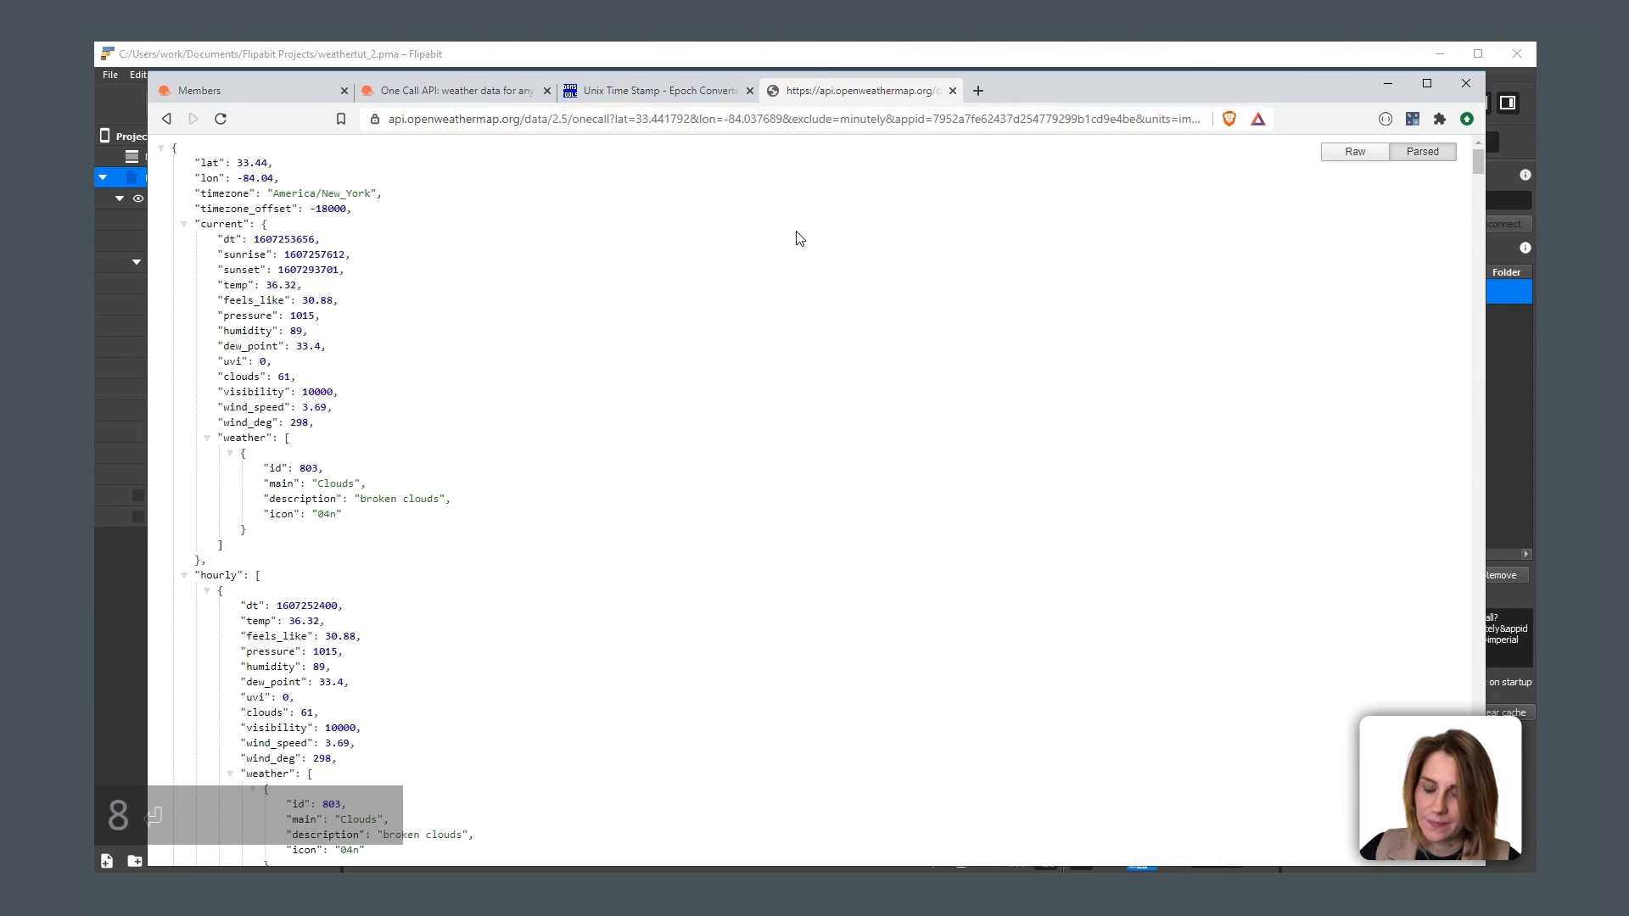
left_click(406, 213)
key("ctrl+a")
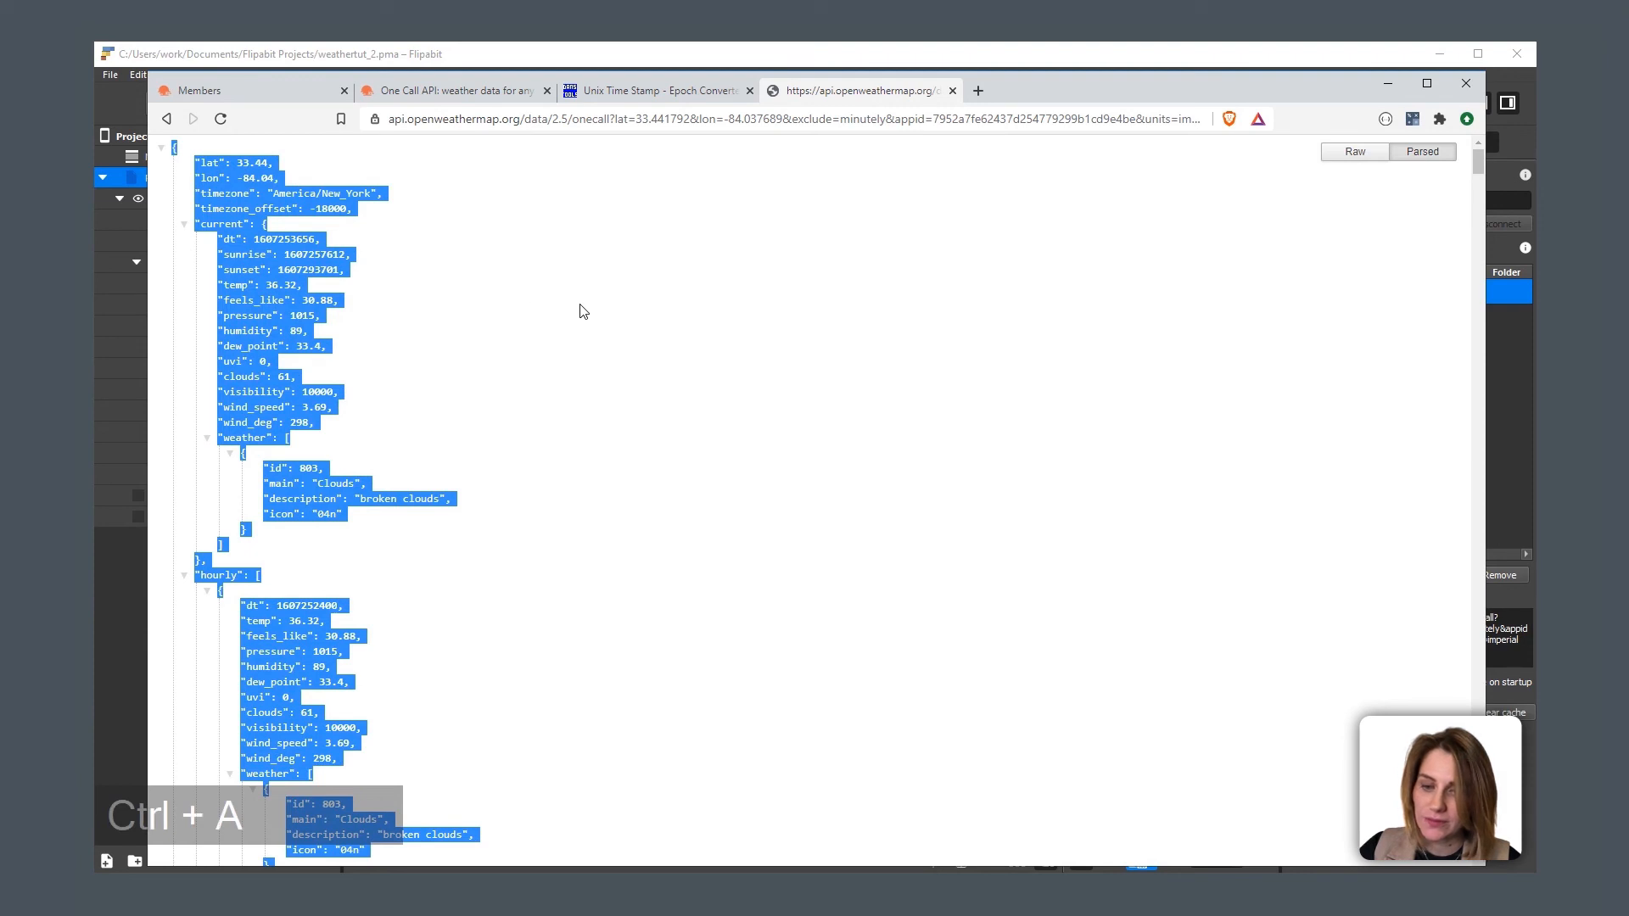
key("ctrl+c")
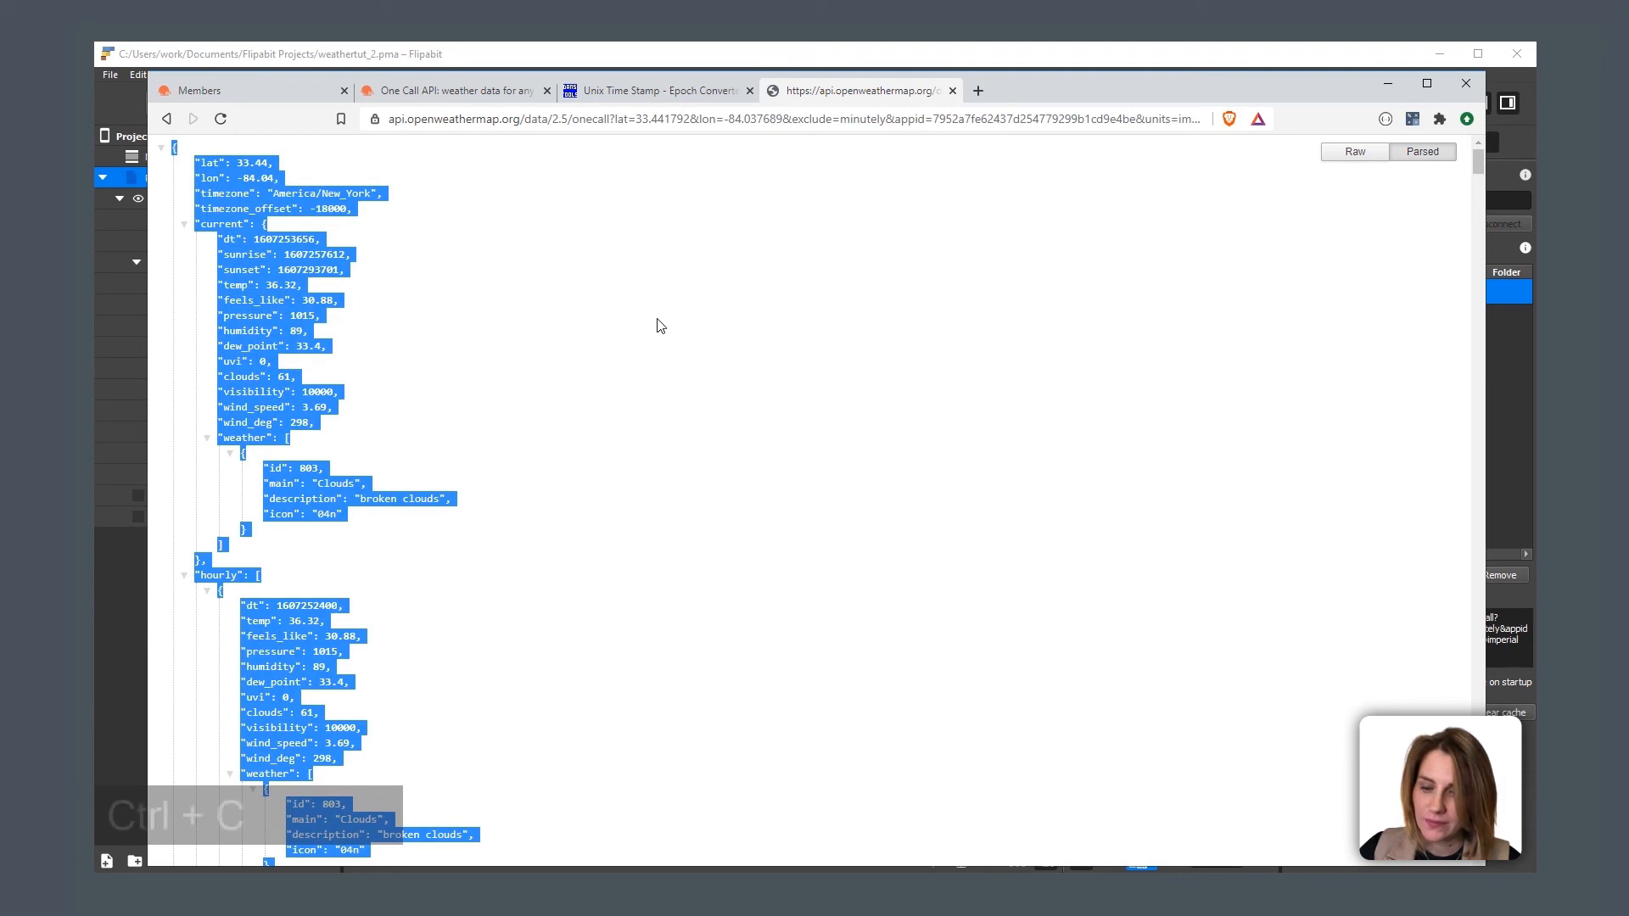
Step: Switch back to Flipabit and add a row to the weather database from the copied JSON for longitude -84.037689
left_click(1507, 361)
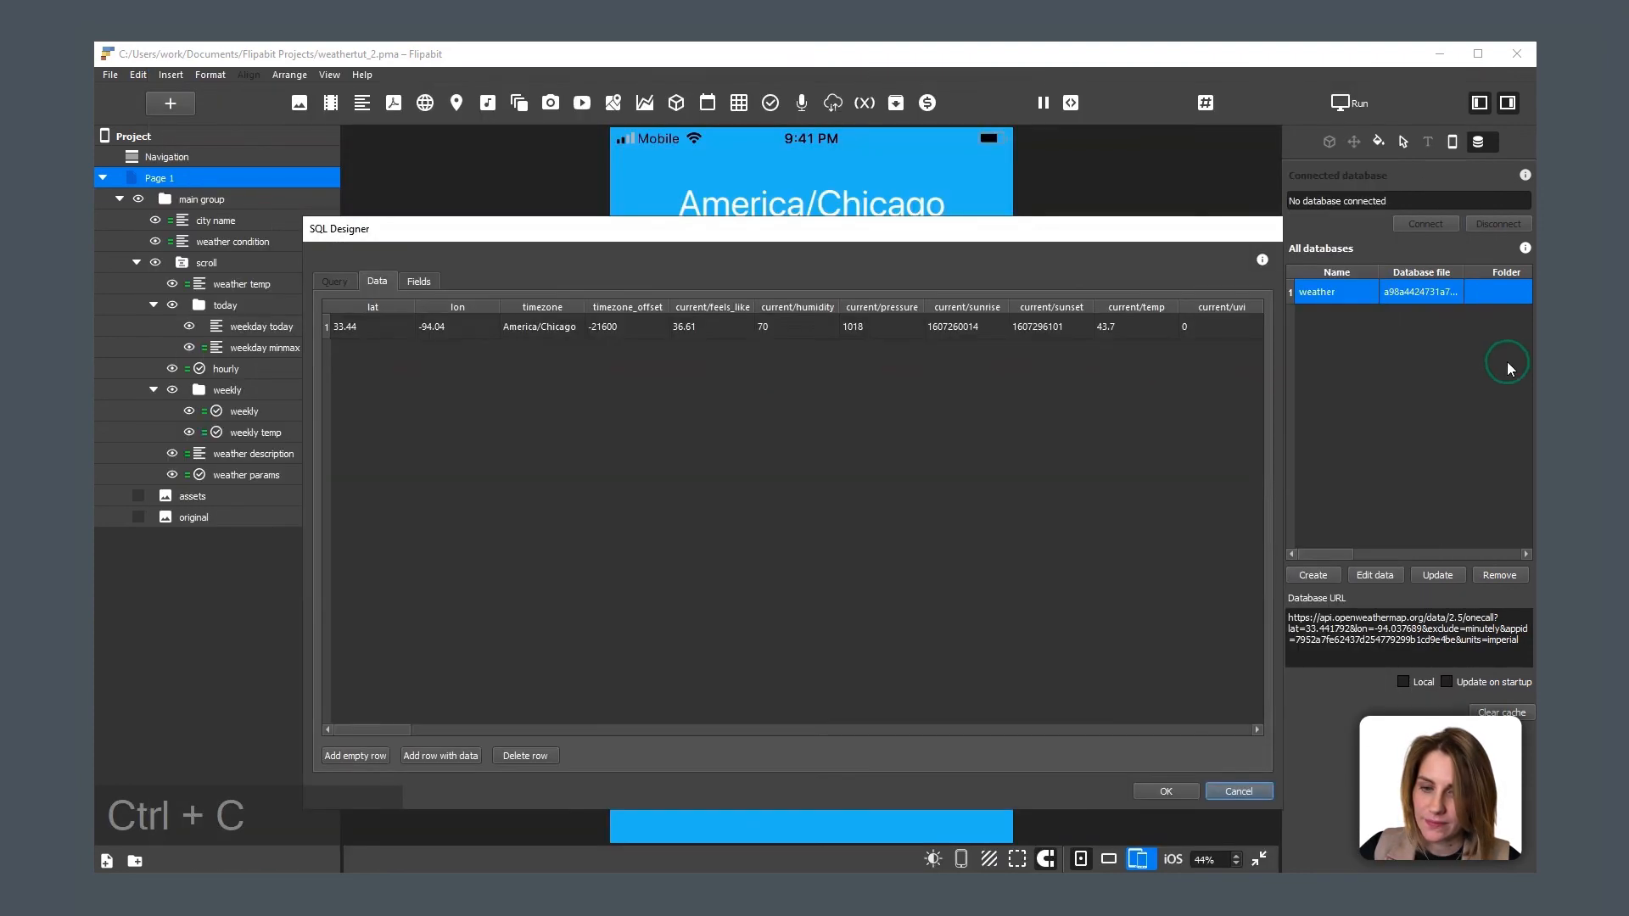
left_click(460, 757)
right_click(758, 524)
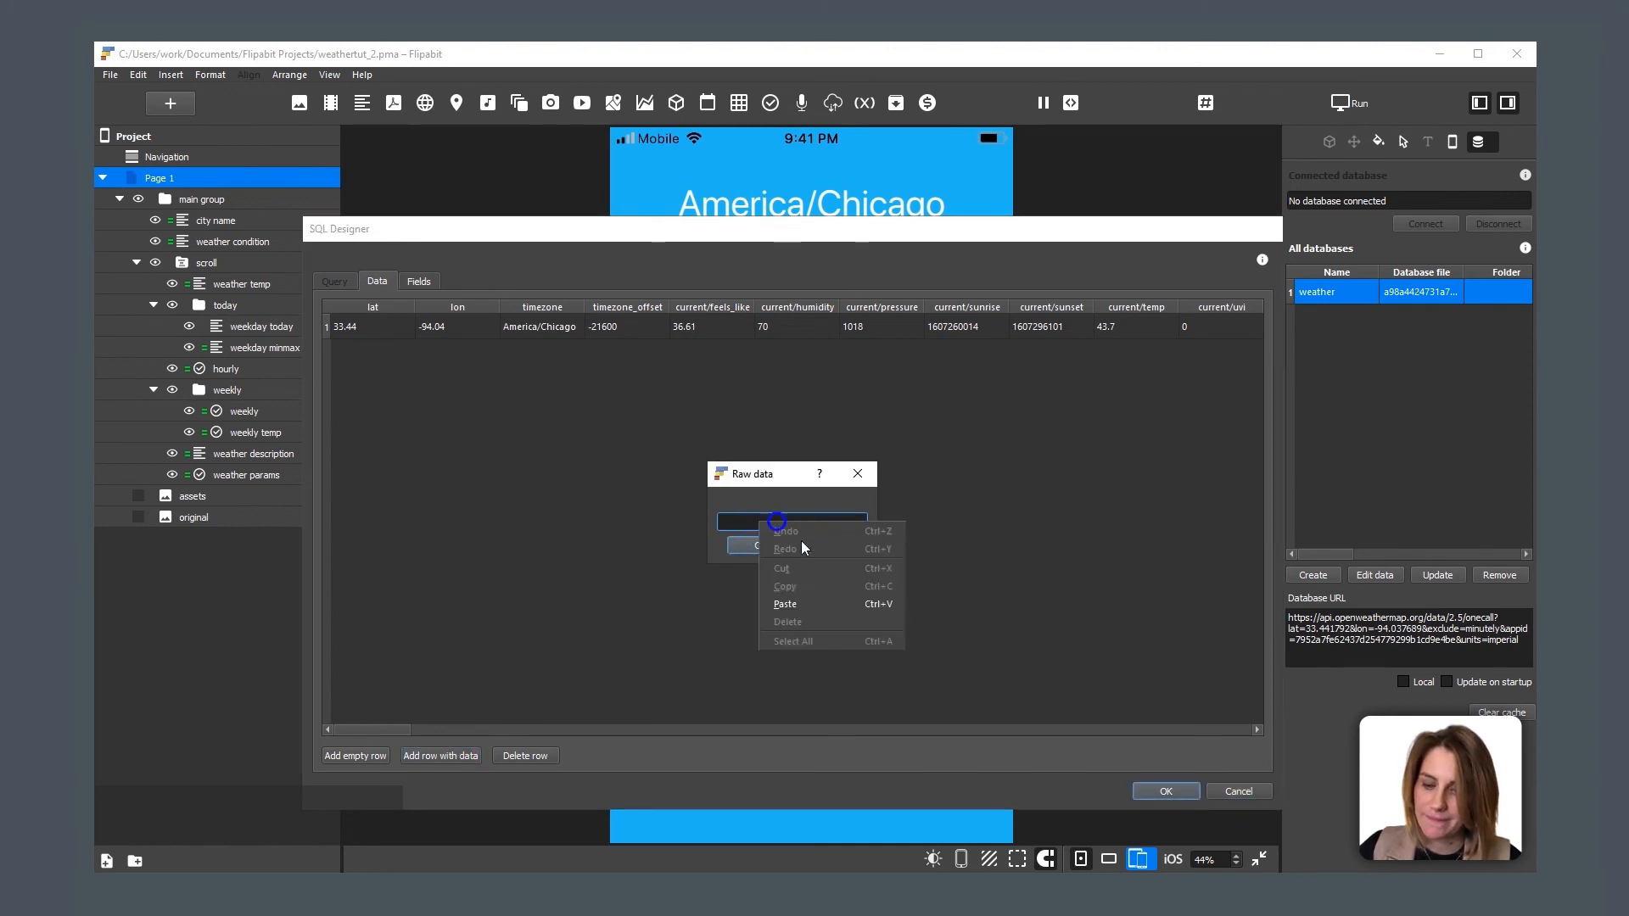
left_click(804, 606)
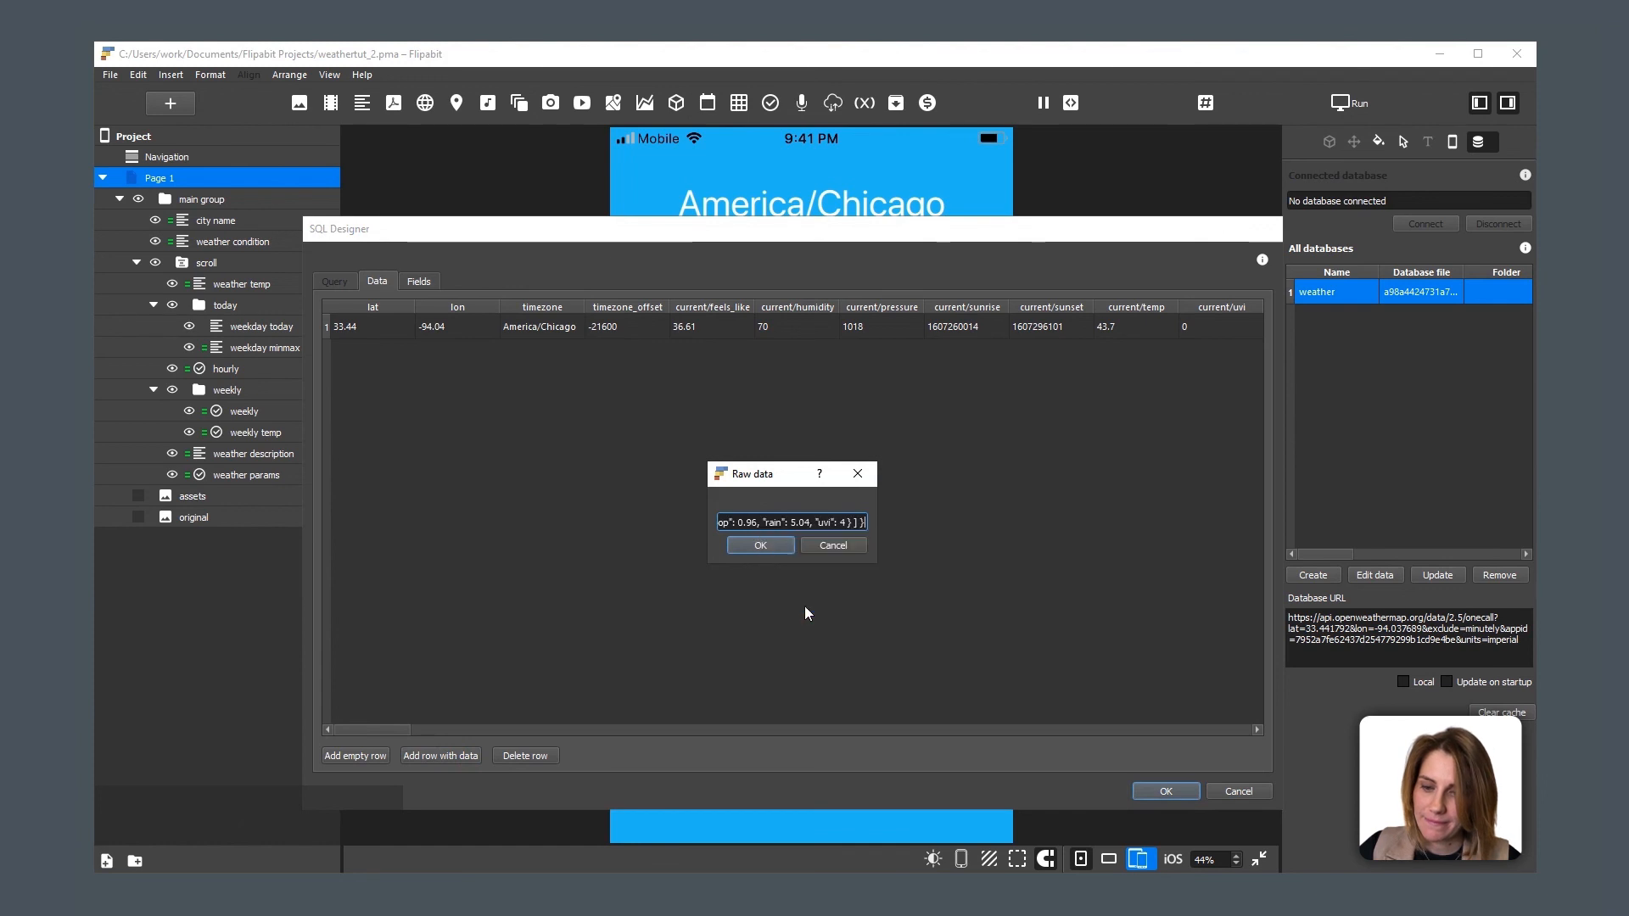
left_click(751, 547)
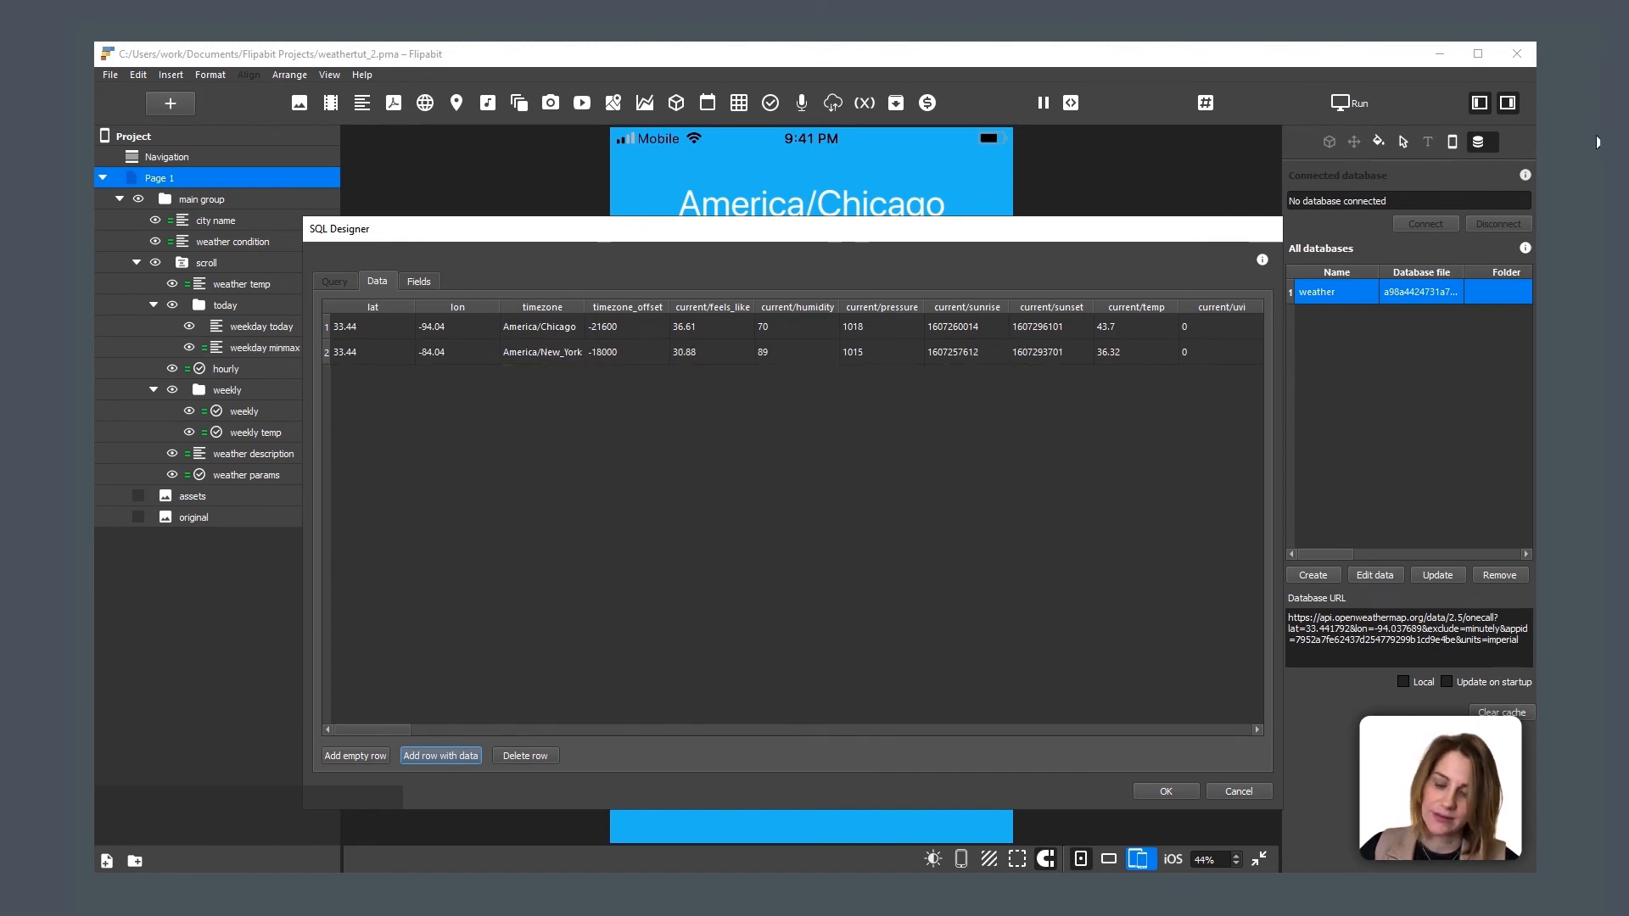
Step: Switch to the browser, load the weather API request with longitude -74.037689, and copy the entire JSON response
key("alt+Tab")
left_click(704, 192)
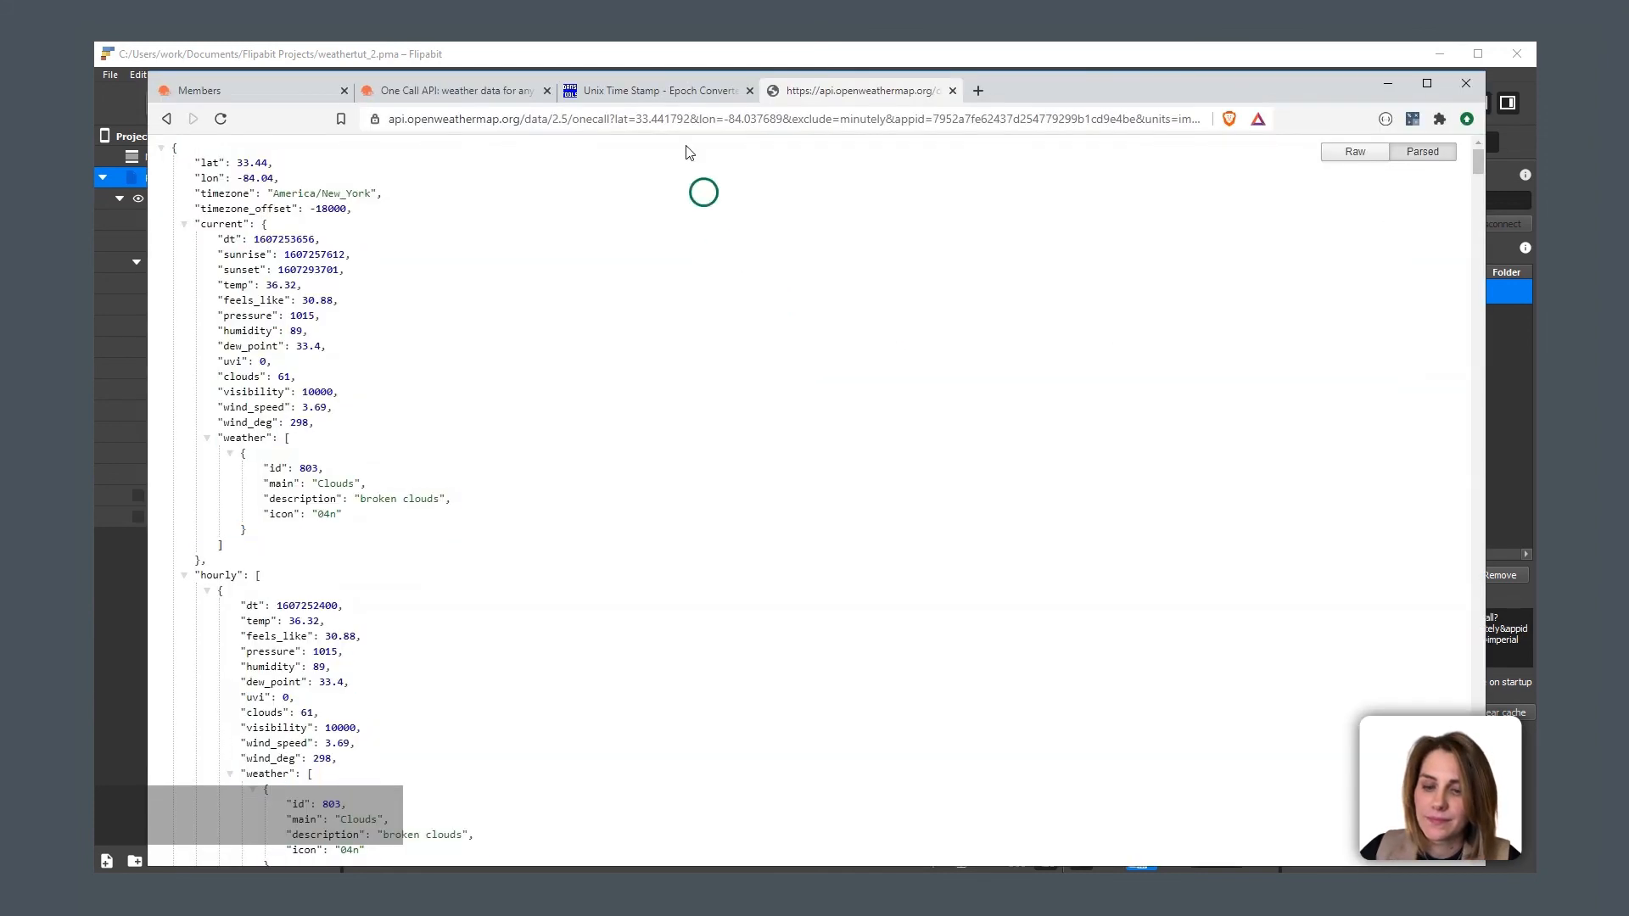
left_click(731, 118)
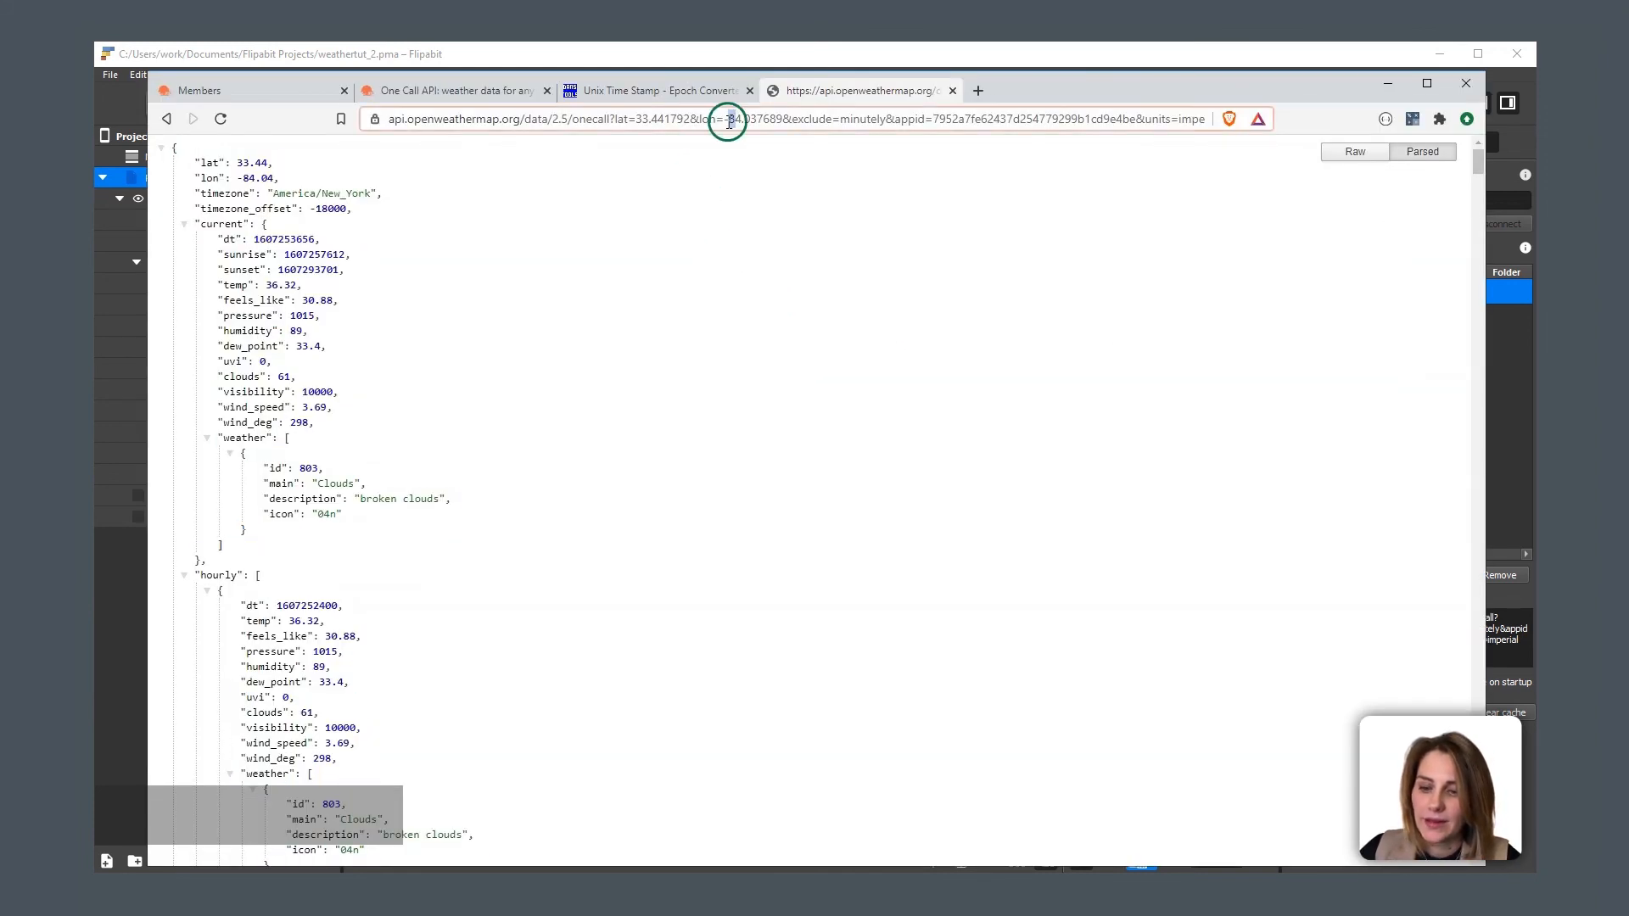
type("7")
key("Return")
left_click(735, 202)
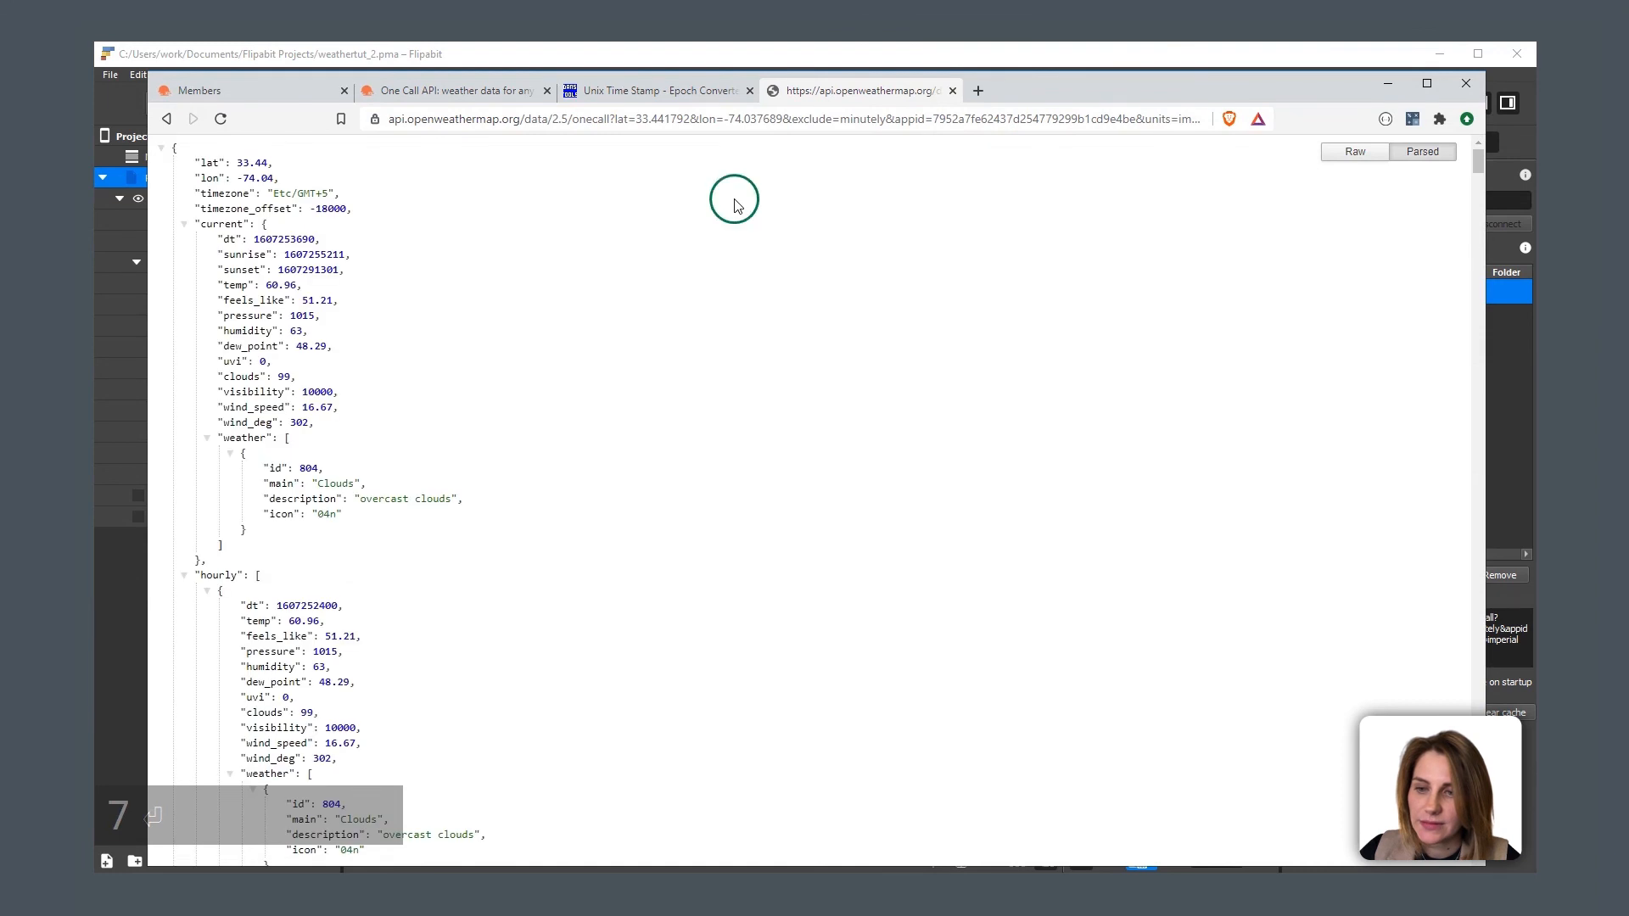
key("ctrl+a")
key("ctrl+c")
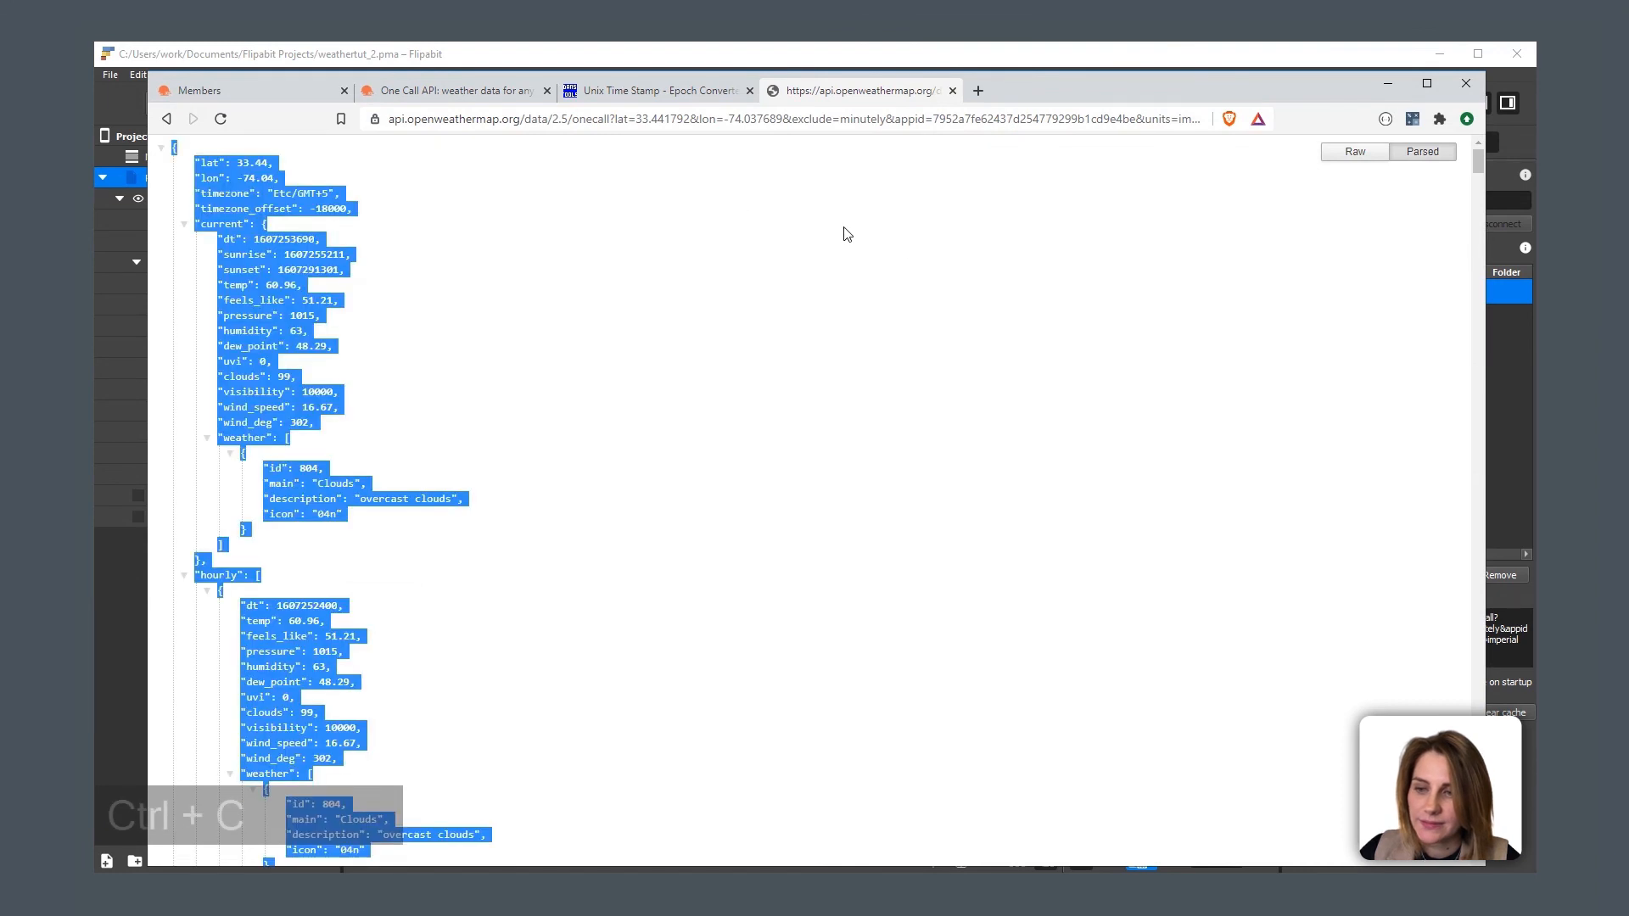
Step: Return to Flipabit and add another row to the weather database from the copied JSON for longitude -74.037689
left_click(1521, 369)
left_click(441, 755)
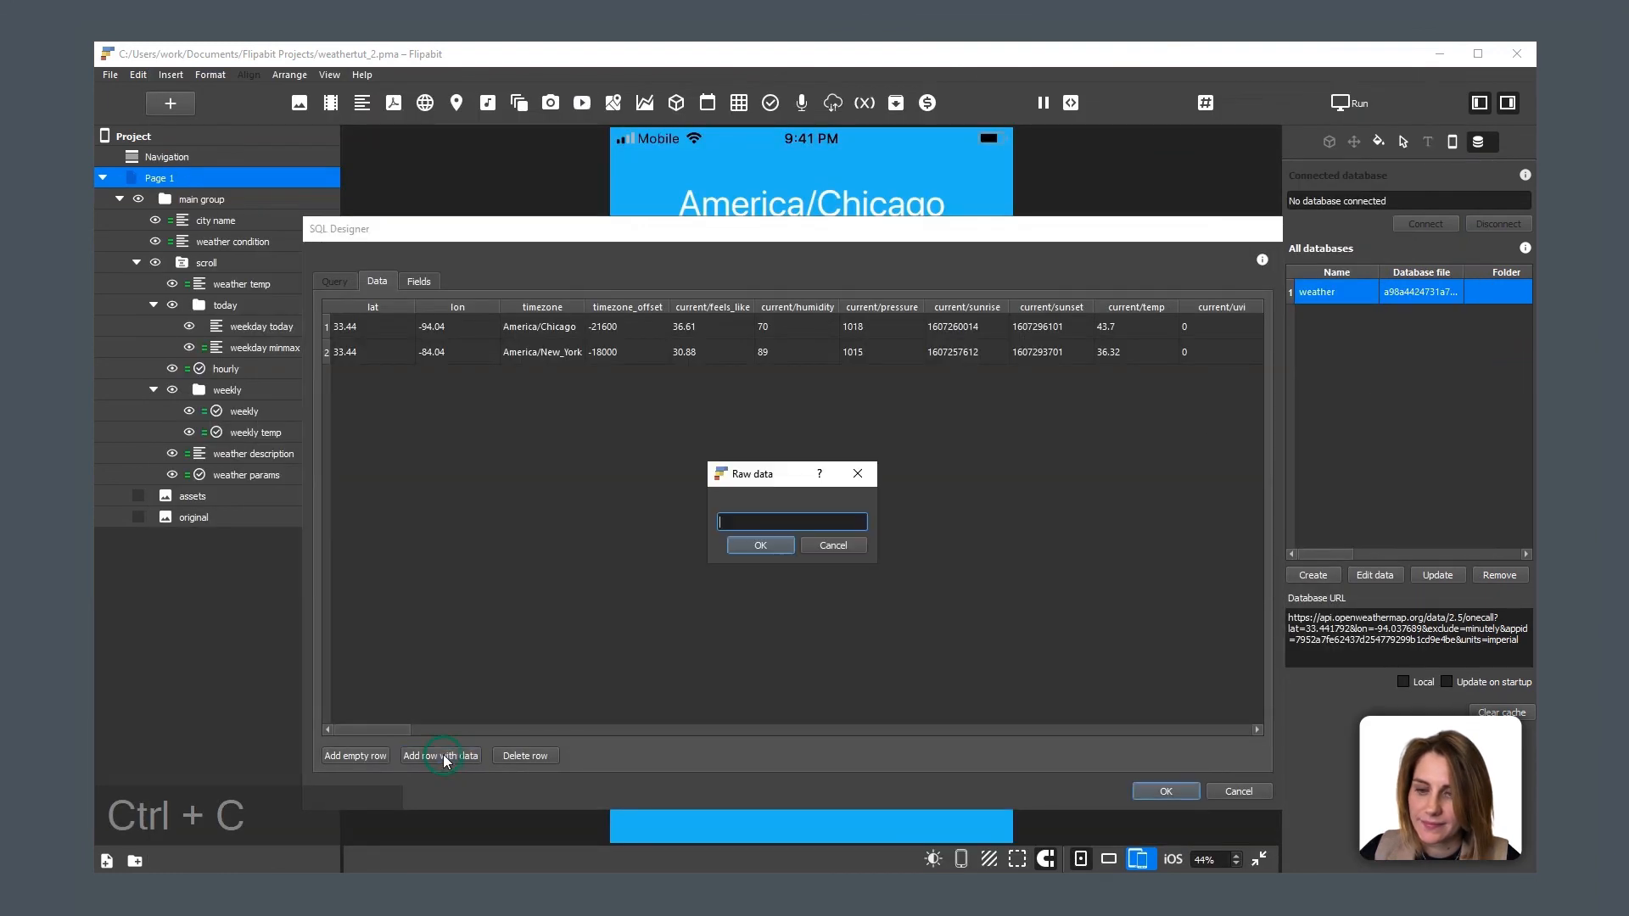
right_click(763, 524)
left_click(790, 611)
left_click(764, 546)
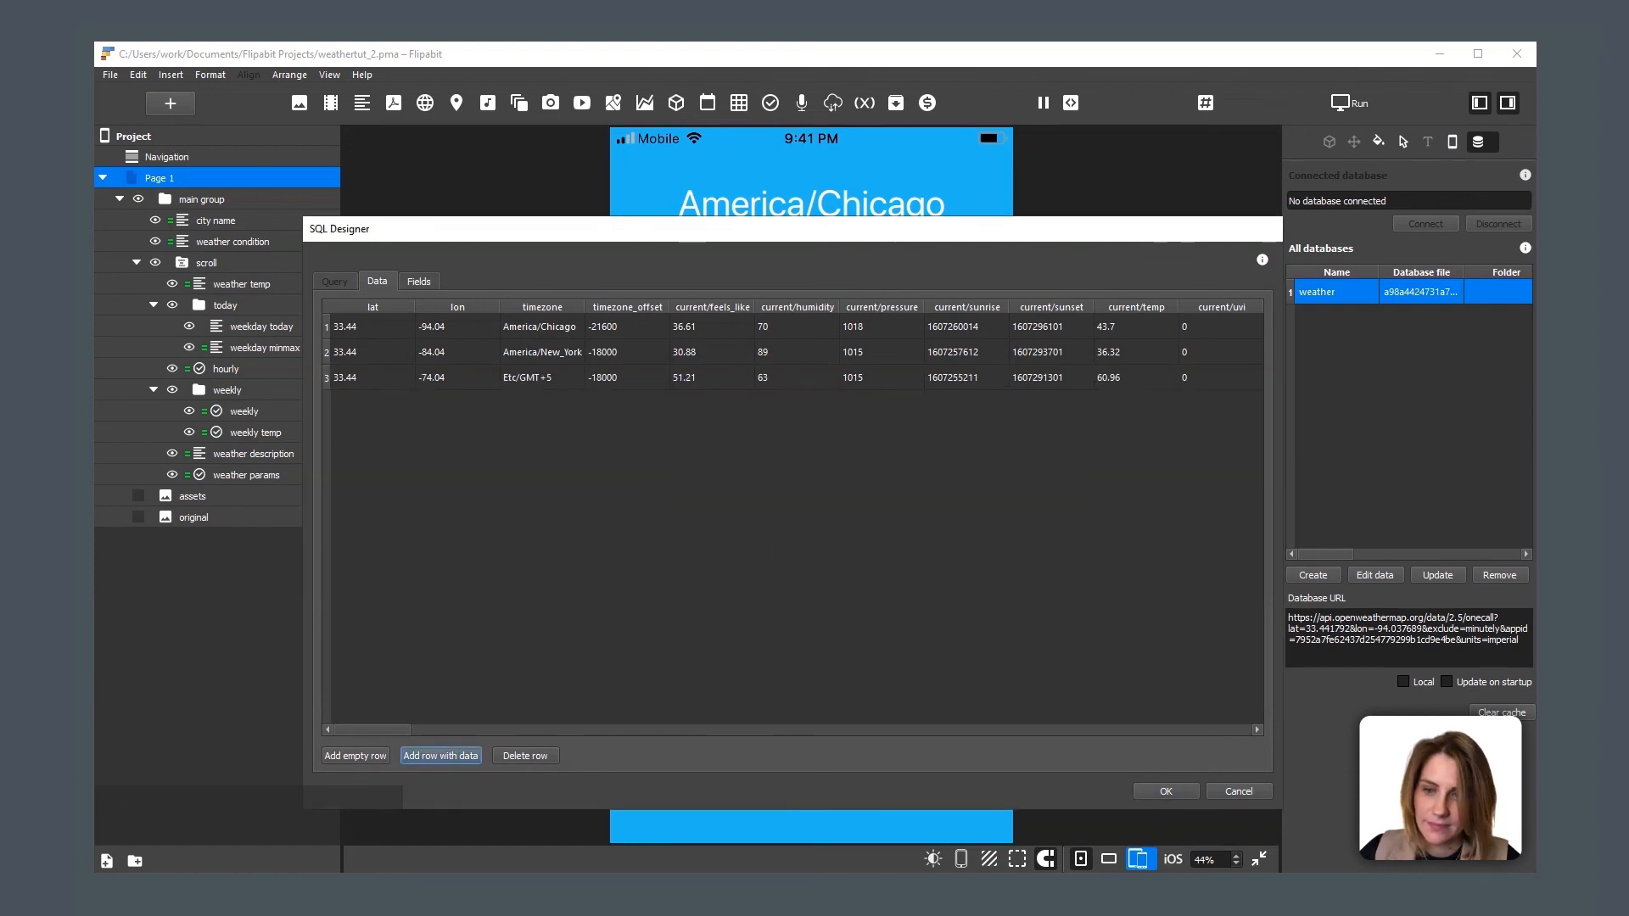
Step: Switch to the browser, load the weather API request with longitude -64.037689, and copy the entire JSON response
key("alt+Tab")
left_click(732, 119)
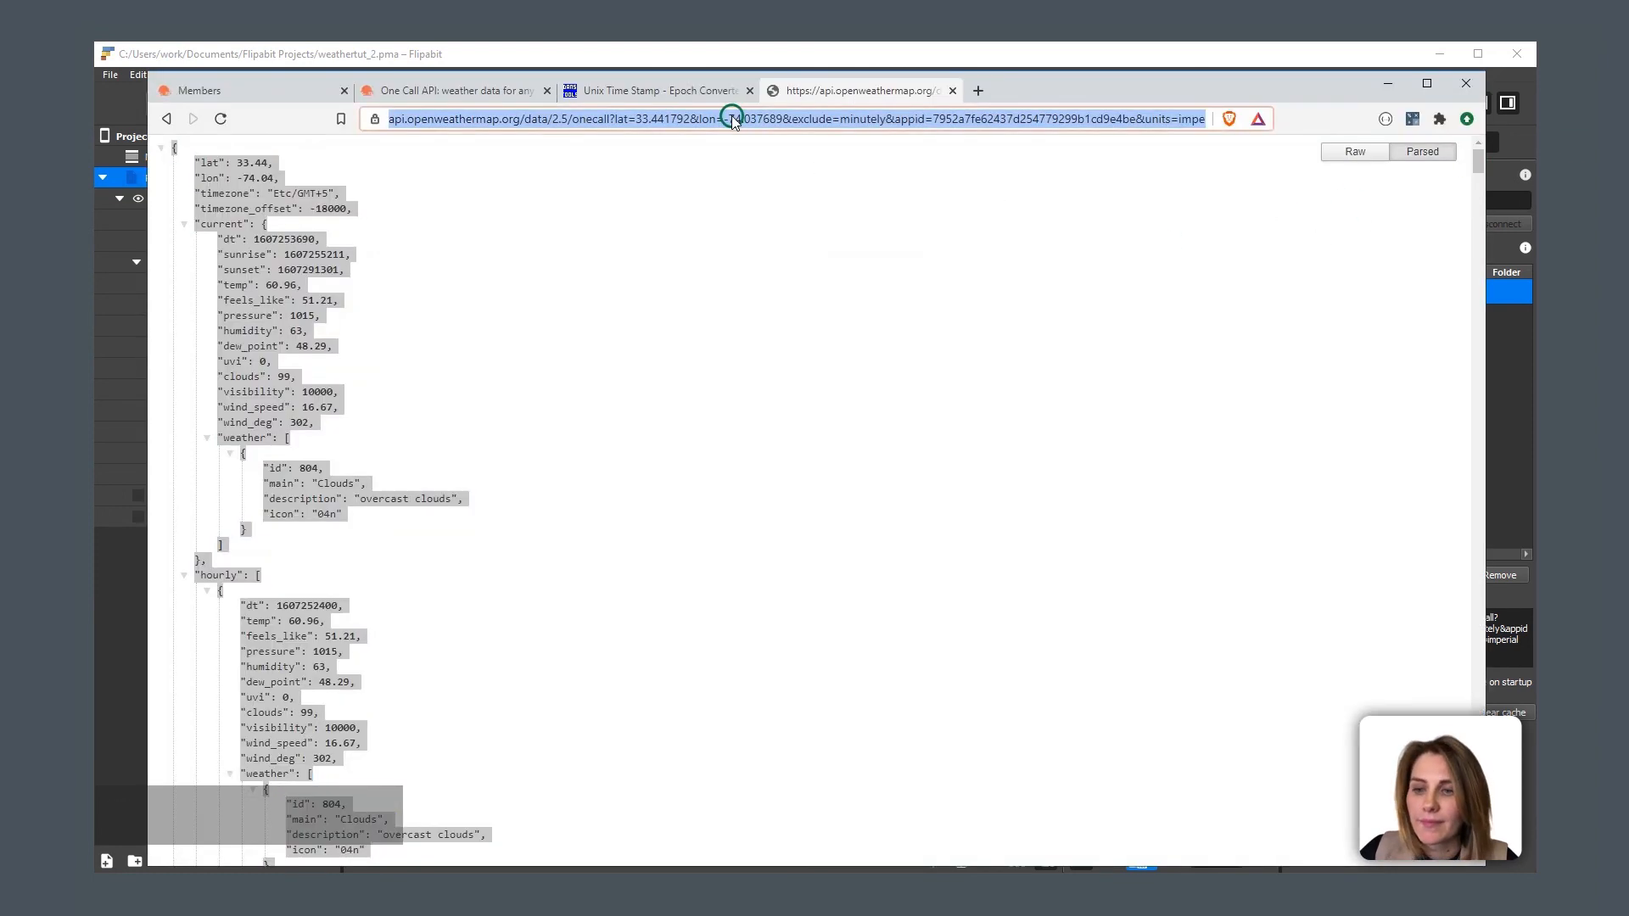
left_click(732, 118)
left_click_drag(766, 119, 773, 120)
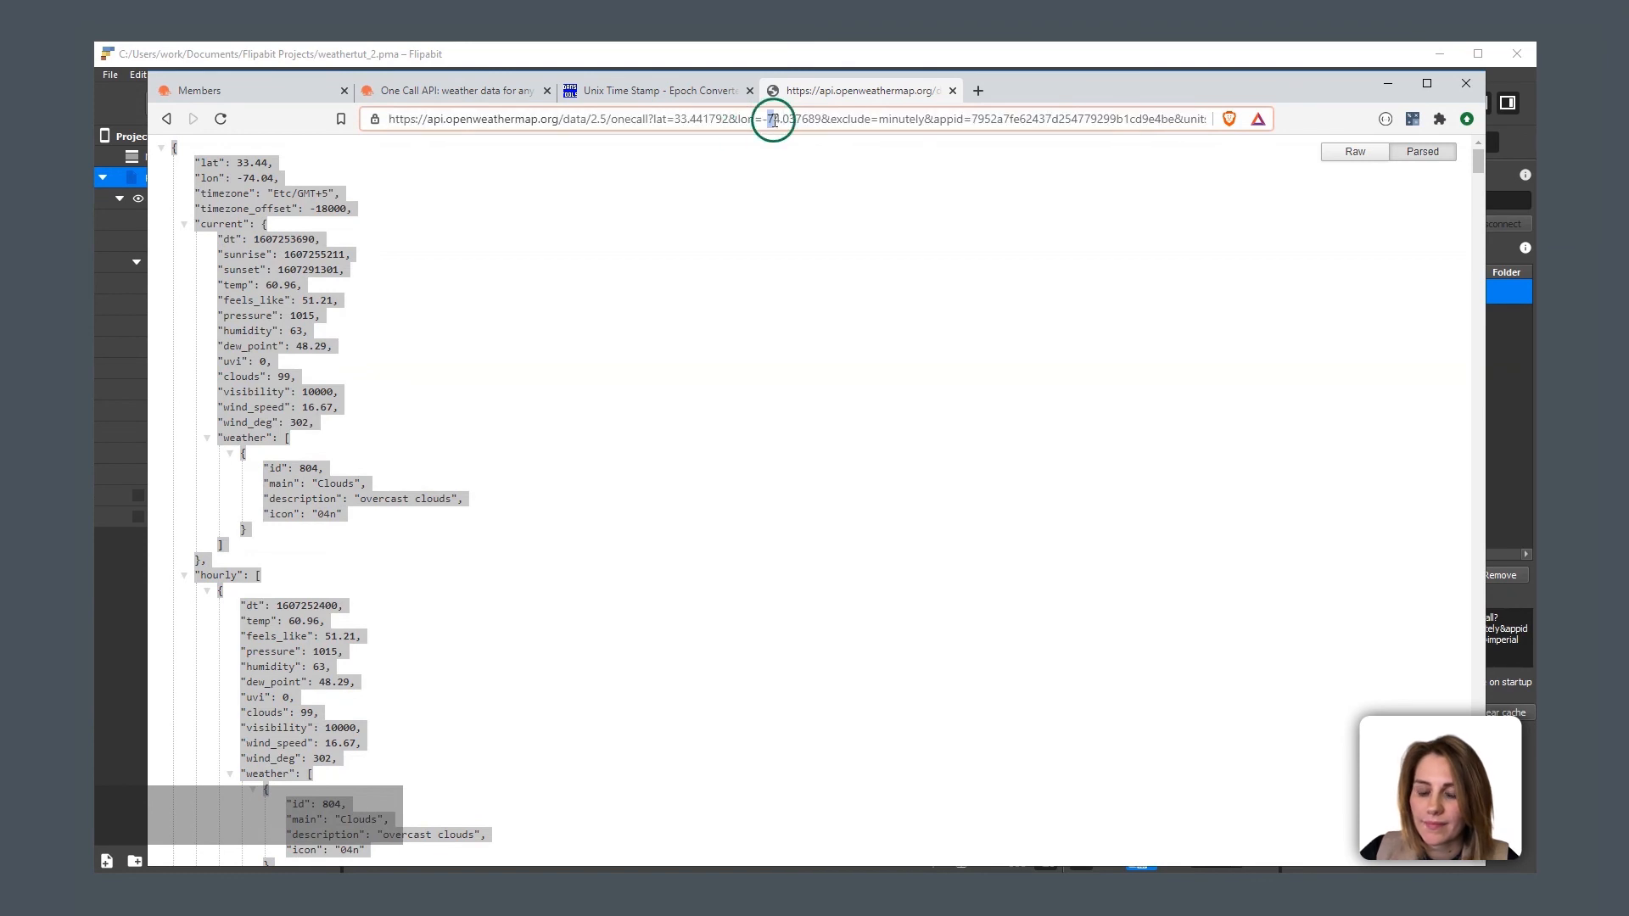
type("6")
key("Return")
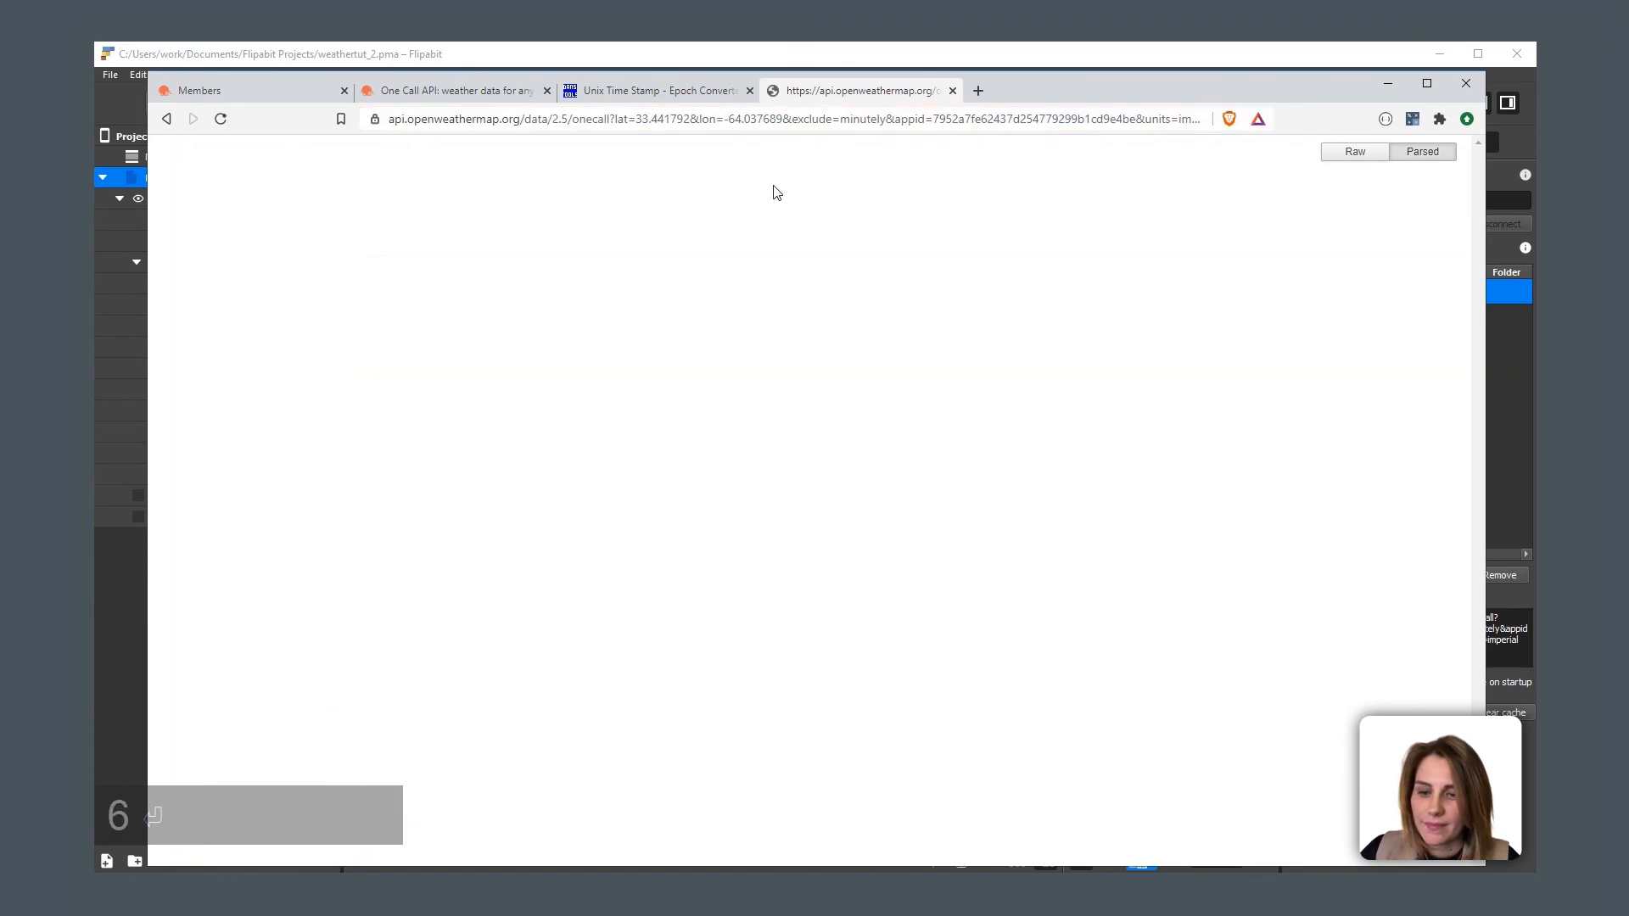
left_click(600, 227)
key("ctrl+a")
key("ctrl+c")
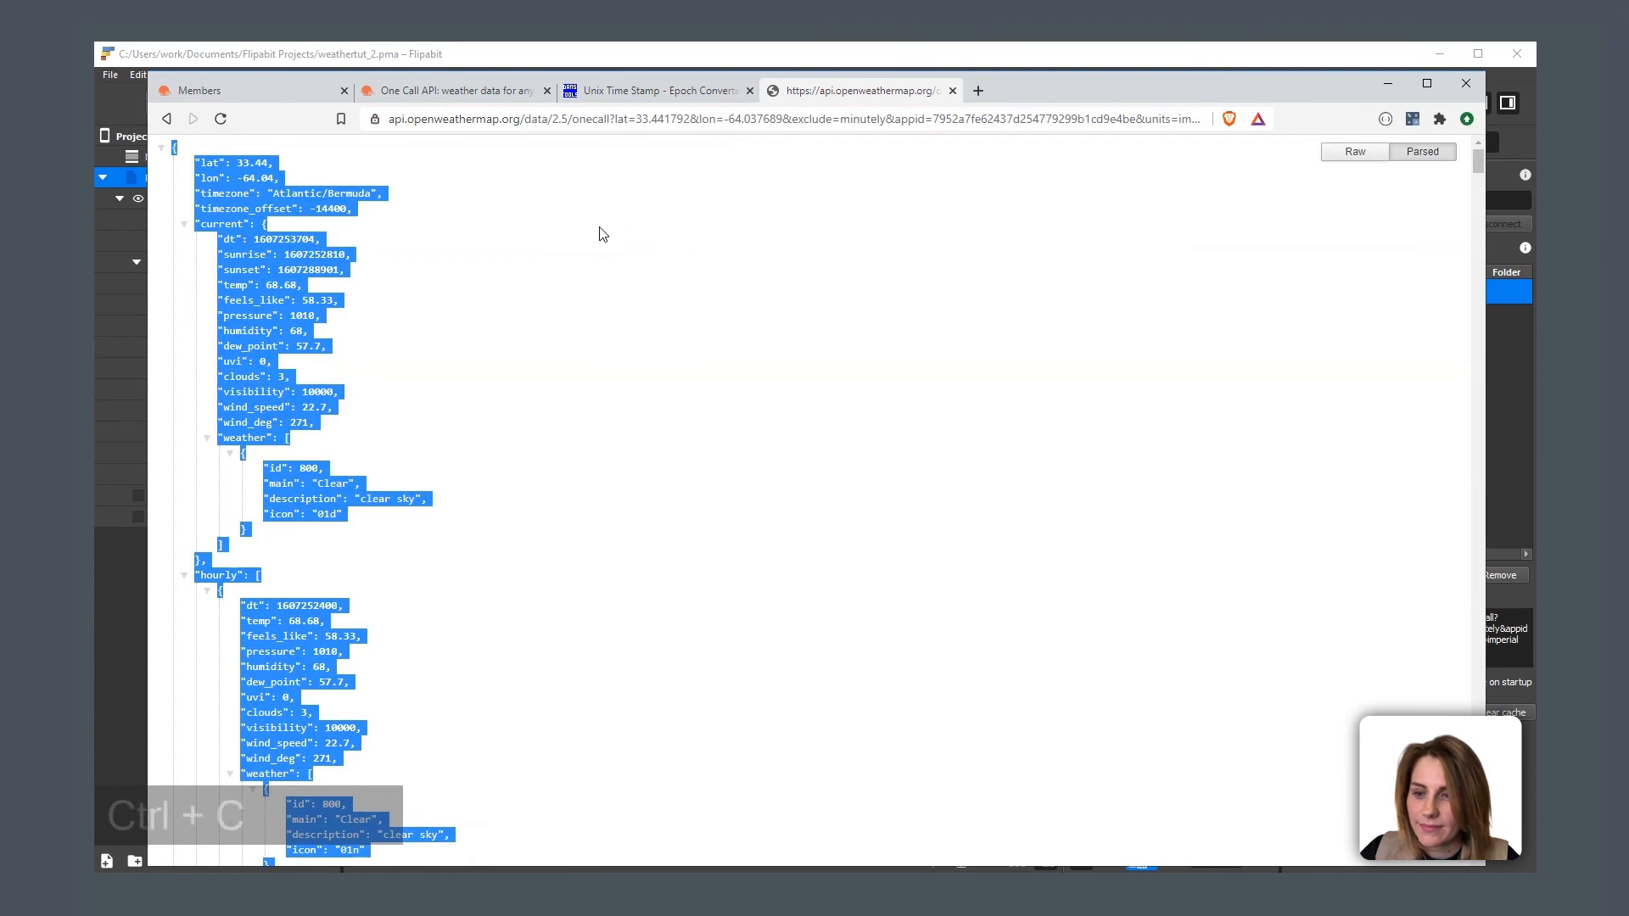
Step: Return to Flipabit, add a weather database row from the copied JSON for longitude -64.037689, and save the database edits
left_click(1505, 329)
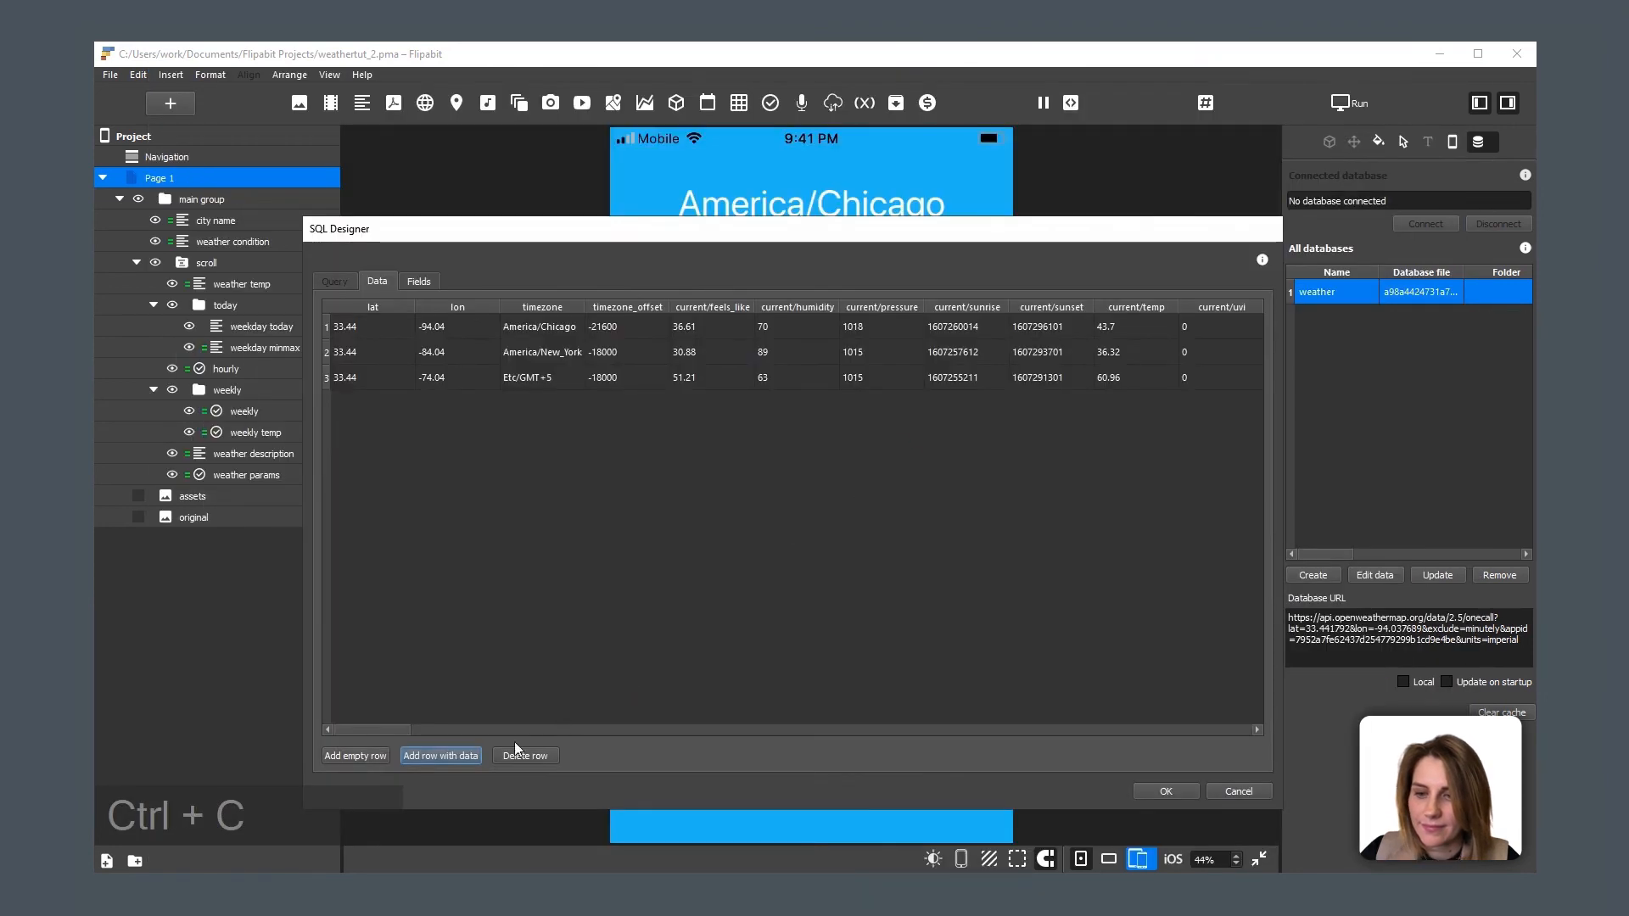
left_click(437, 756)
right_click(762, 523)
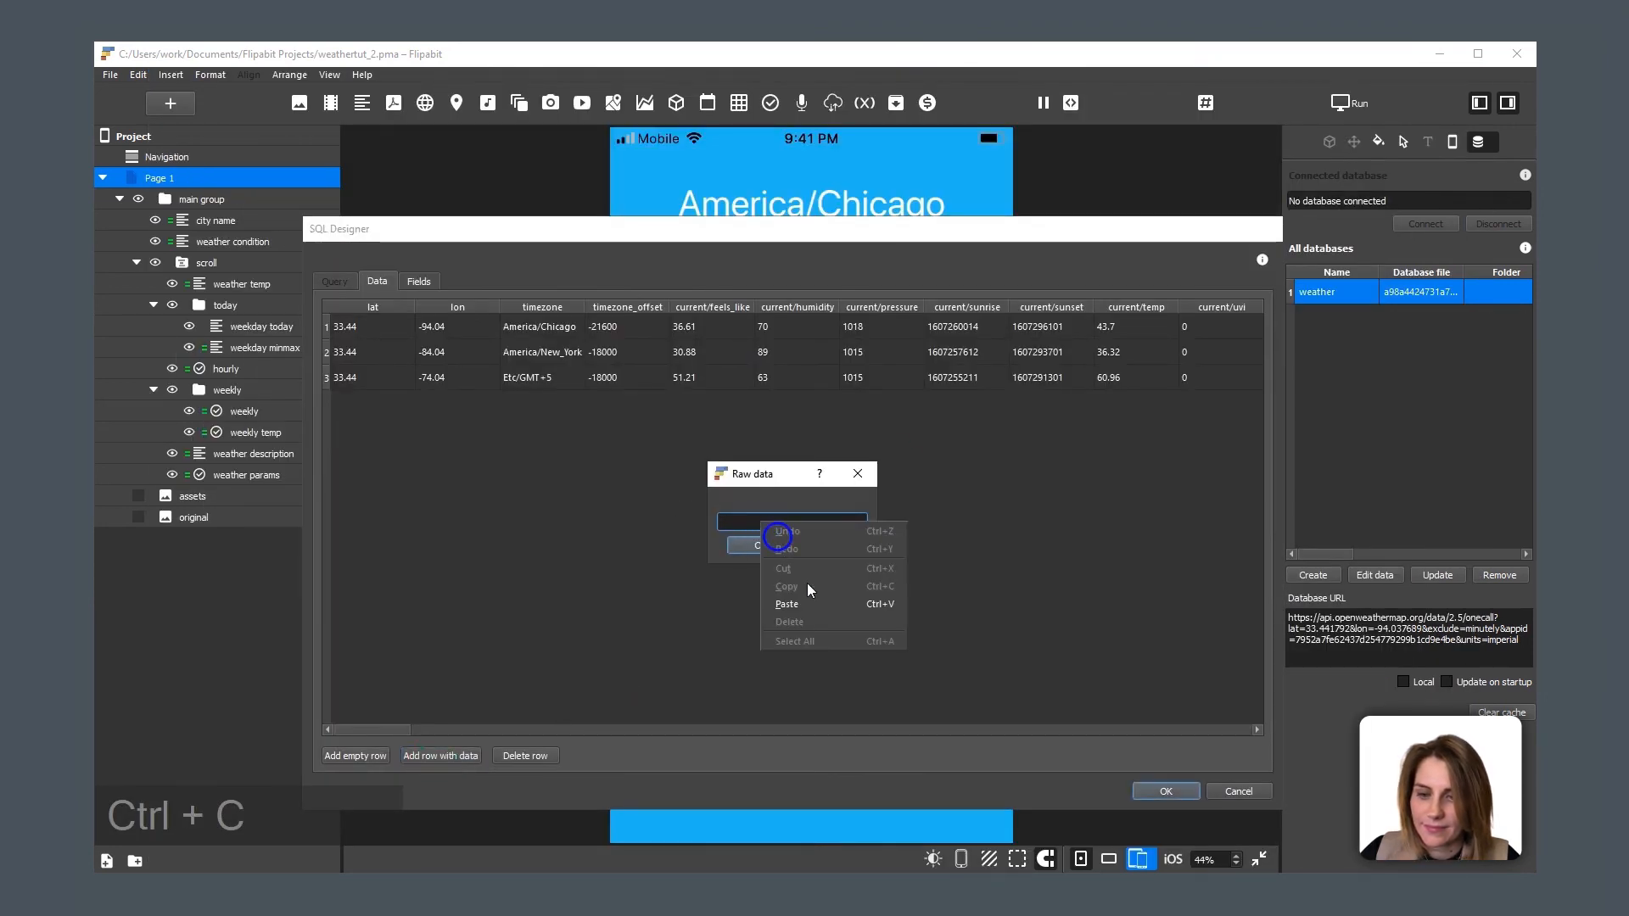
left_click(800, 609)
left_click(750, 546)
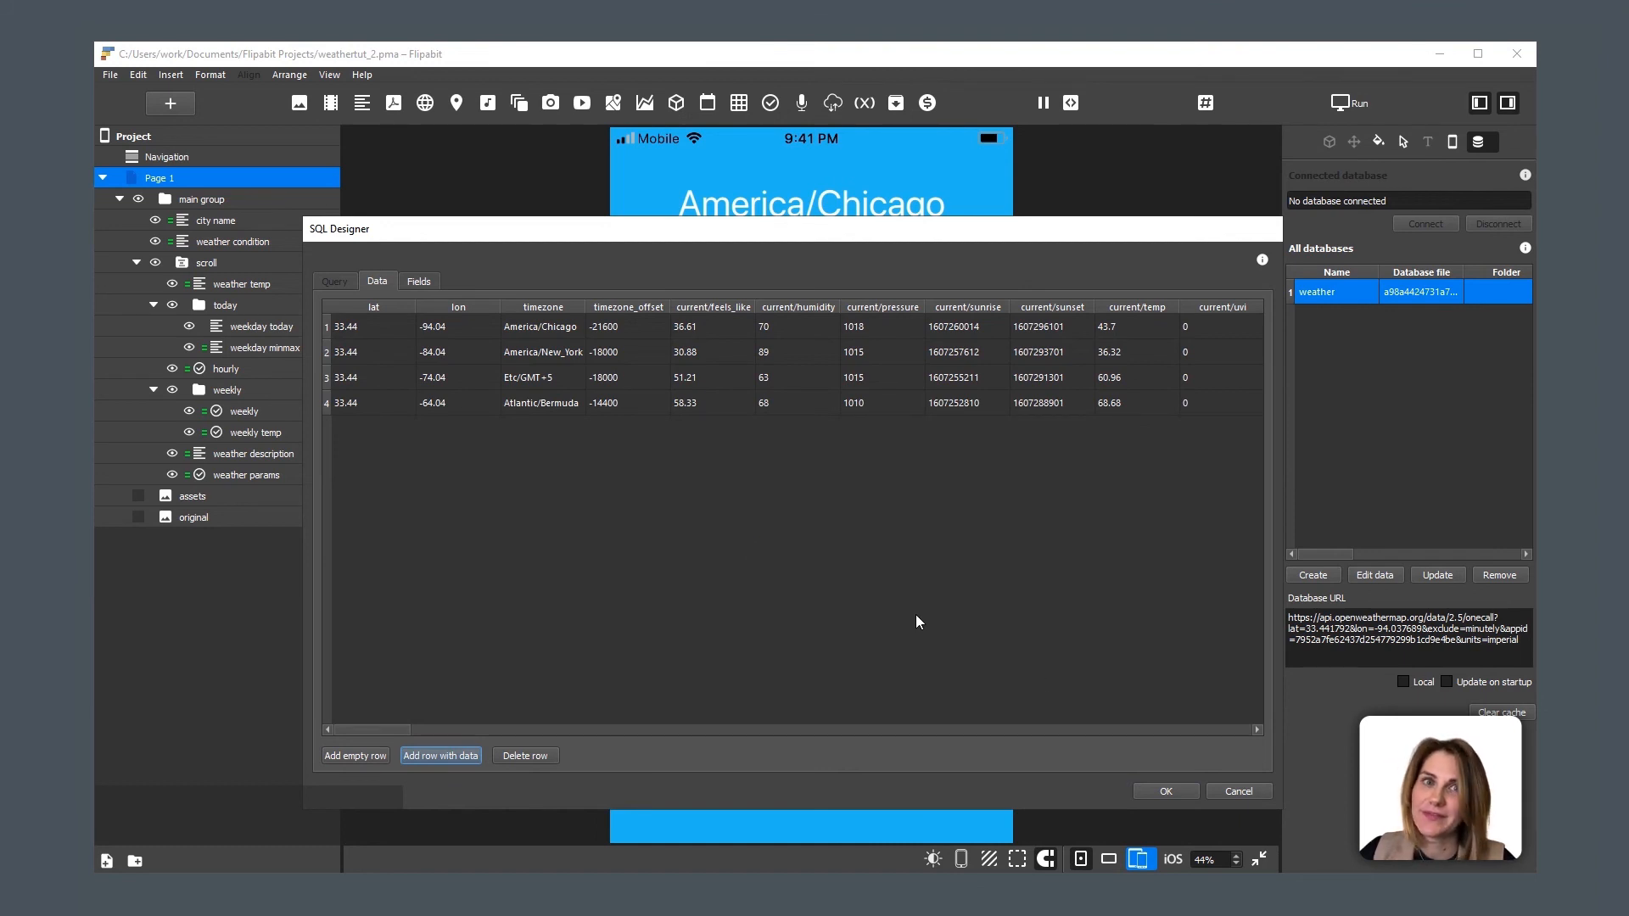
left_click(1167, 791)
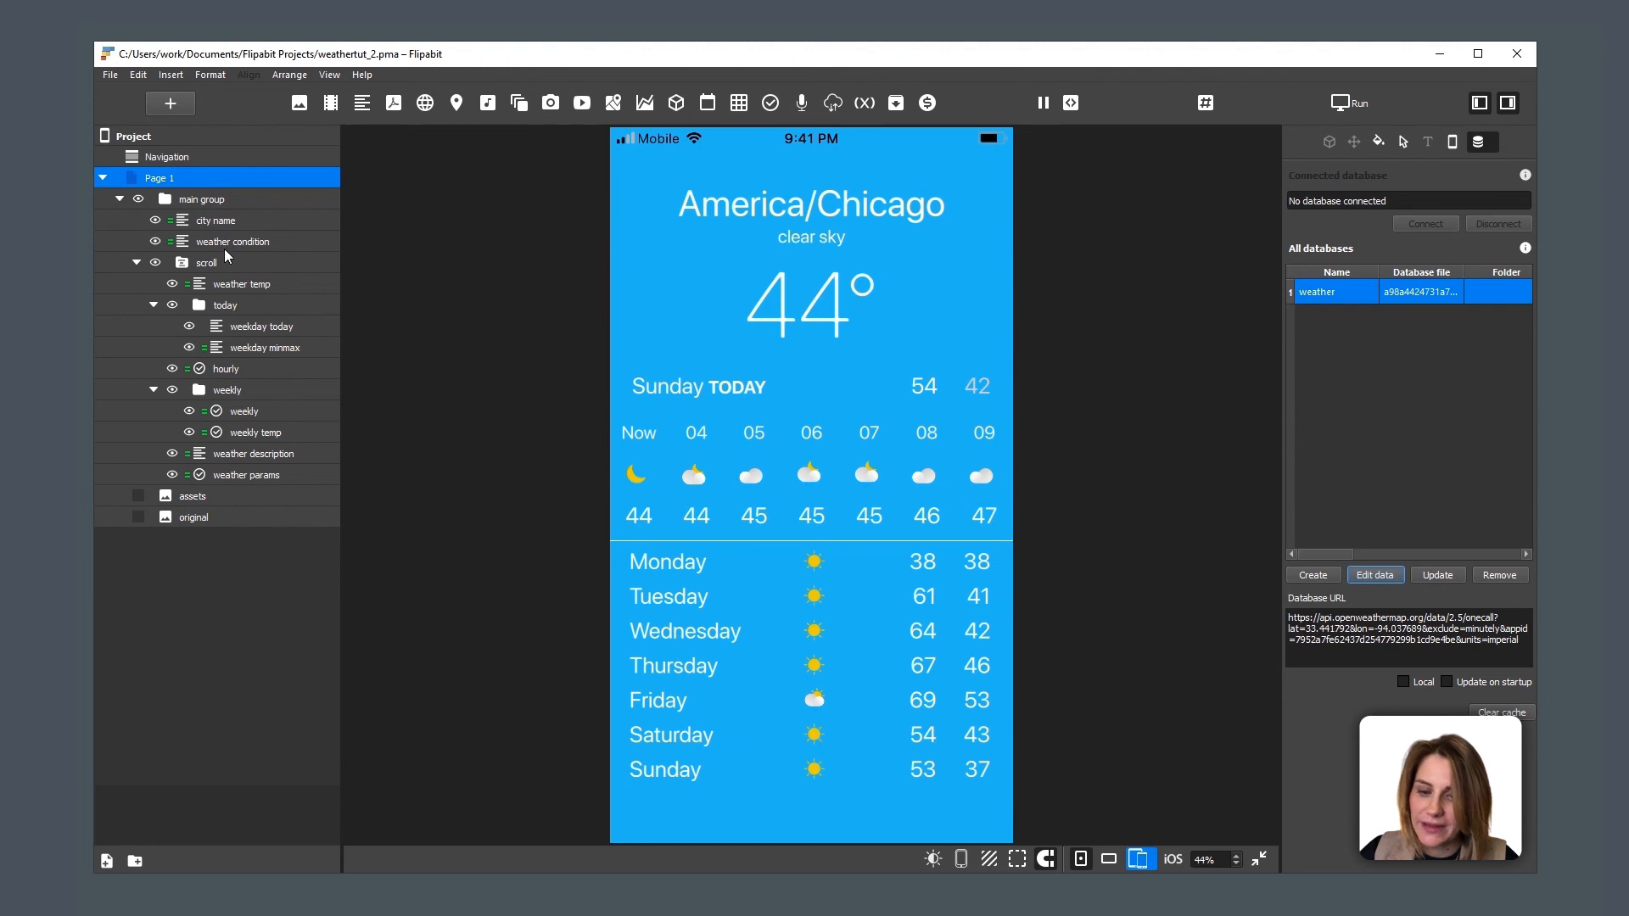
Step: Move the main group off the page by setting its X position to -1
left_click(210, 201)
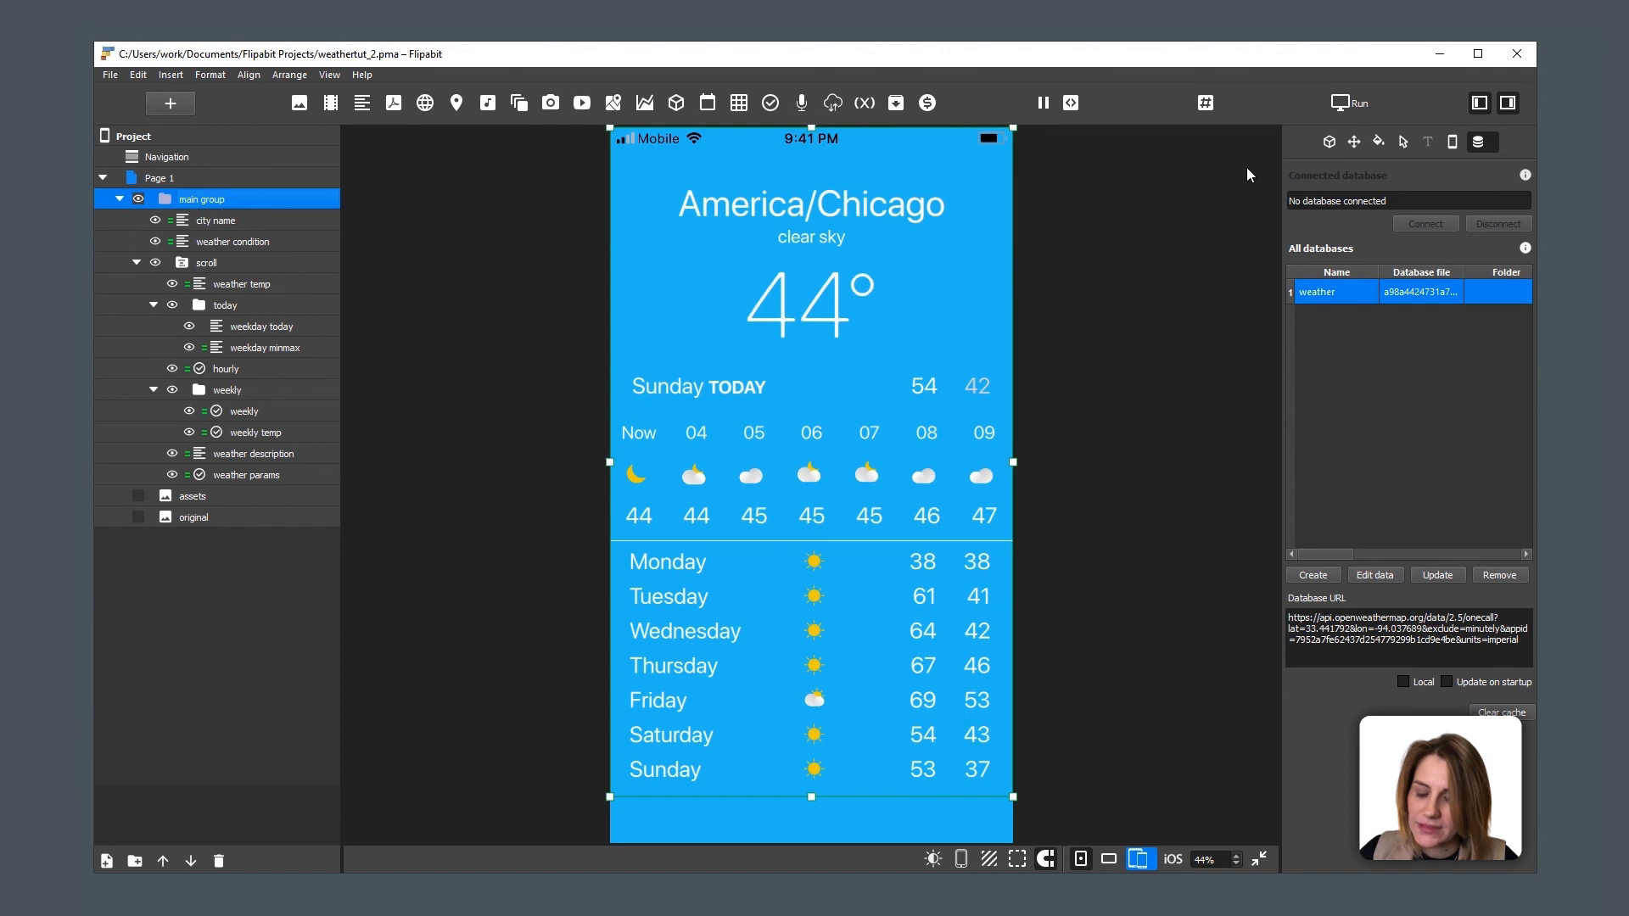
left_click(1357, 143)
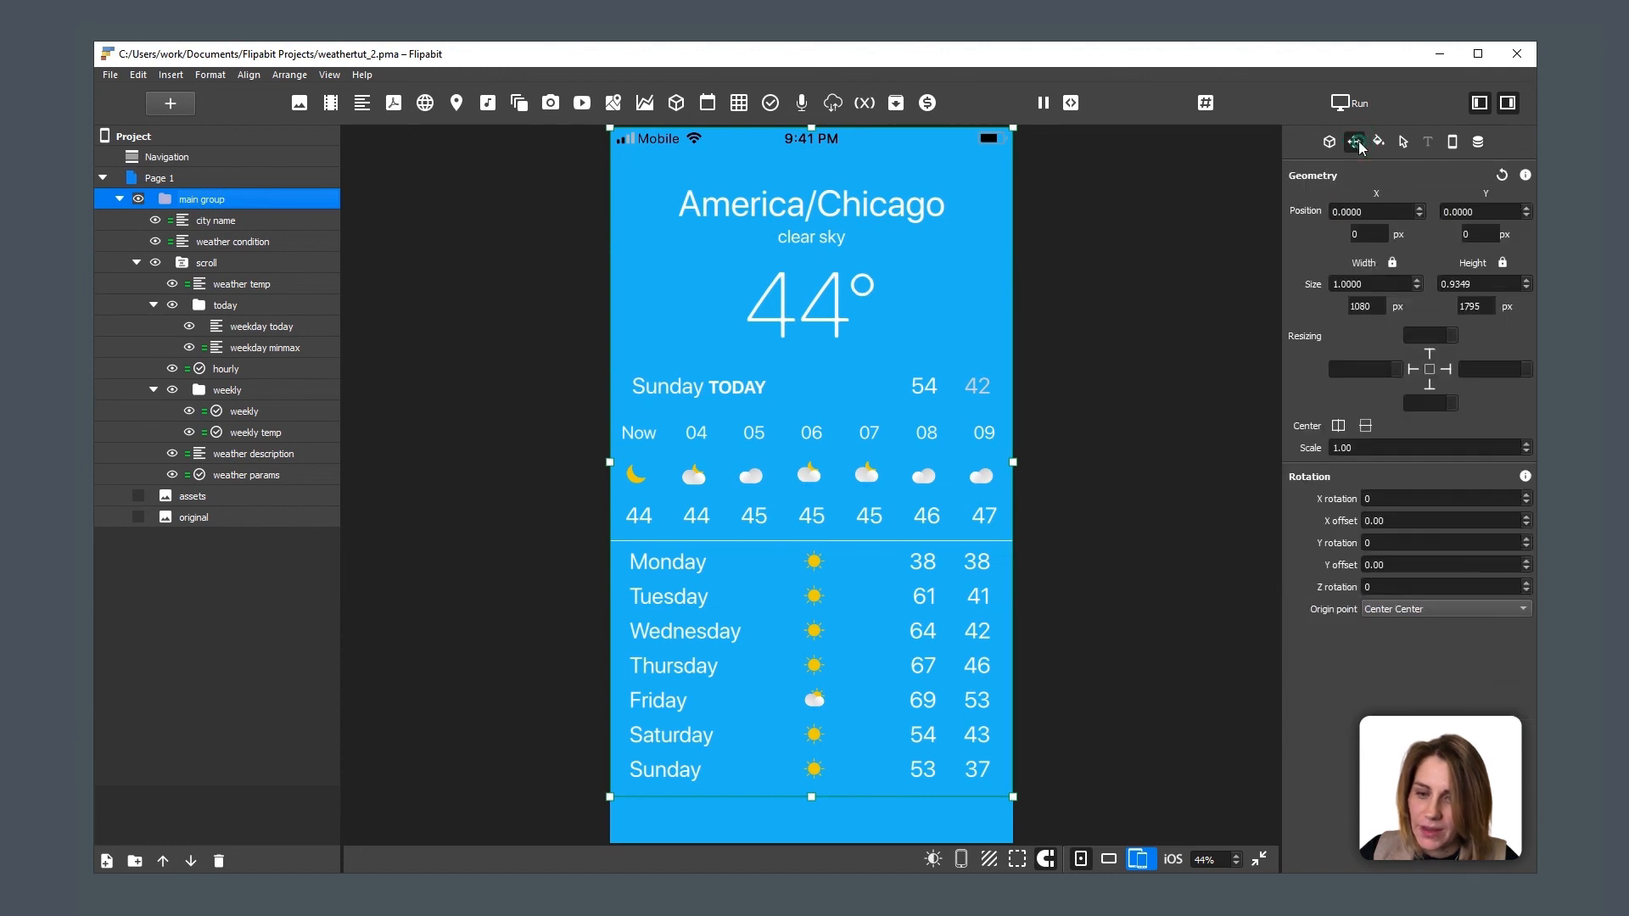
double_click(1376, 212)
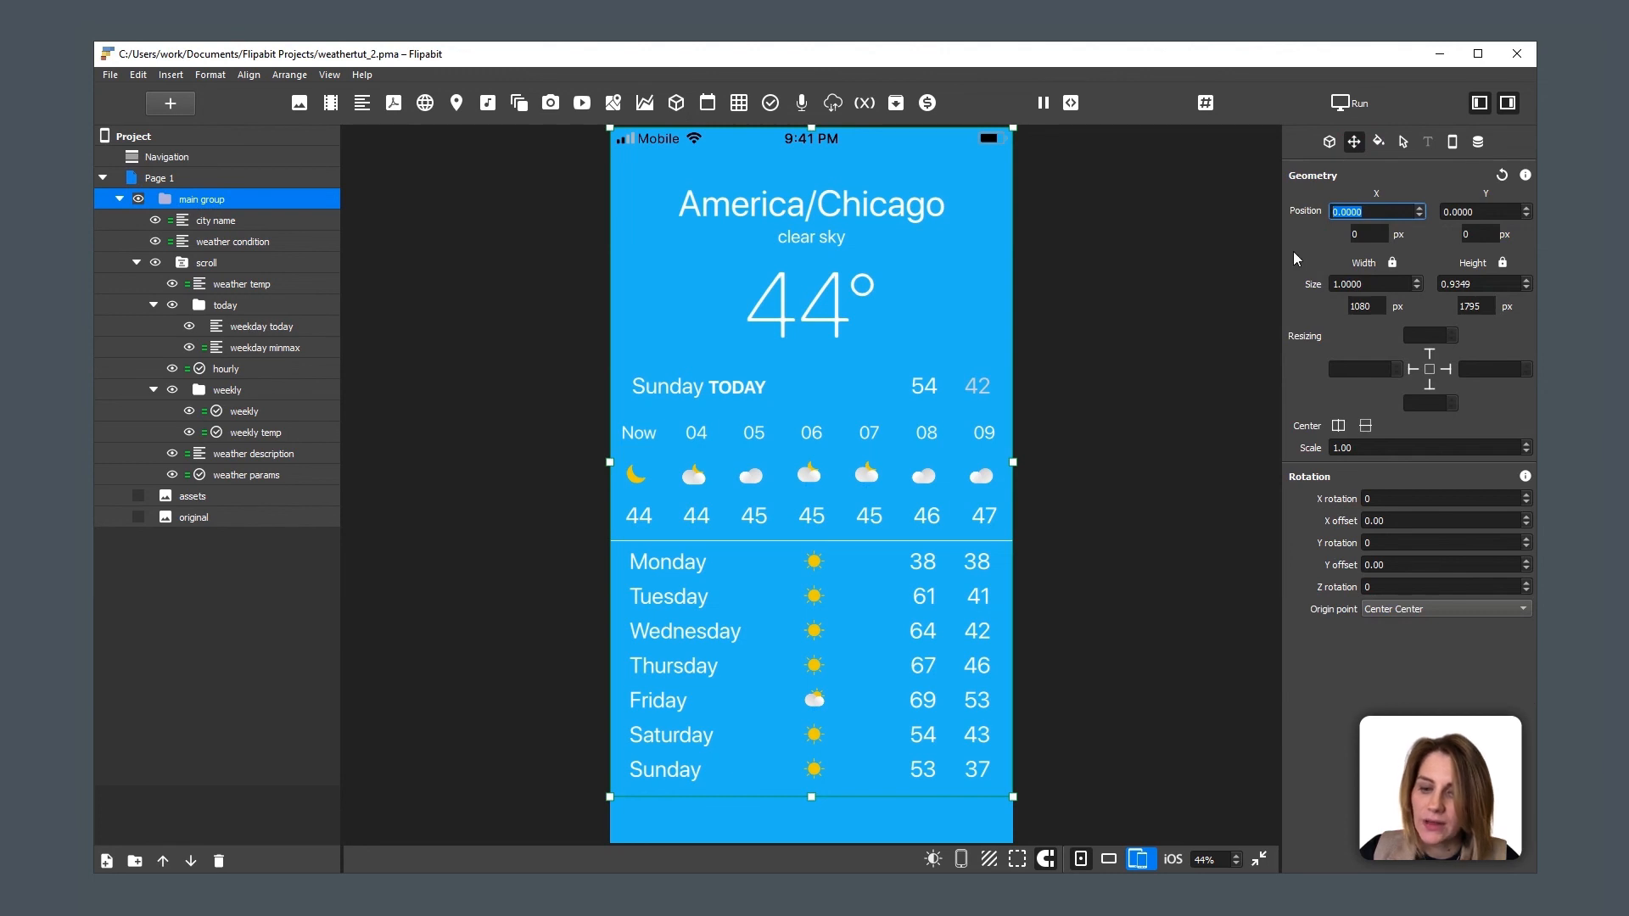
type("-1")
key("Return")
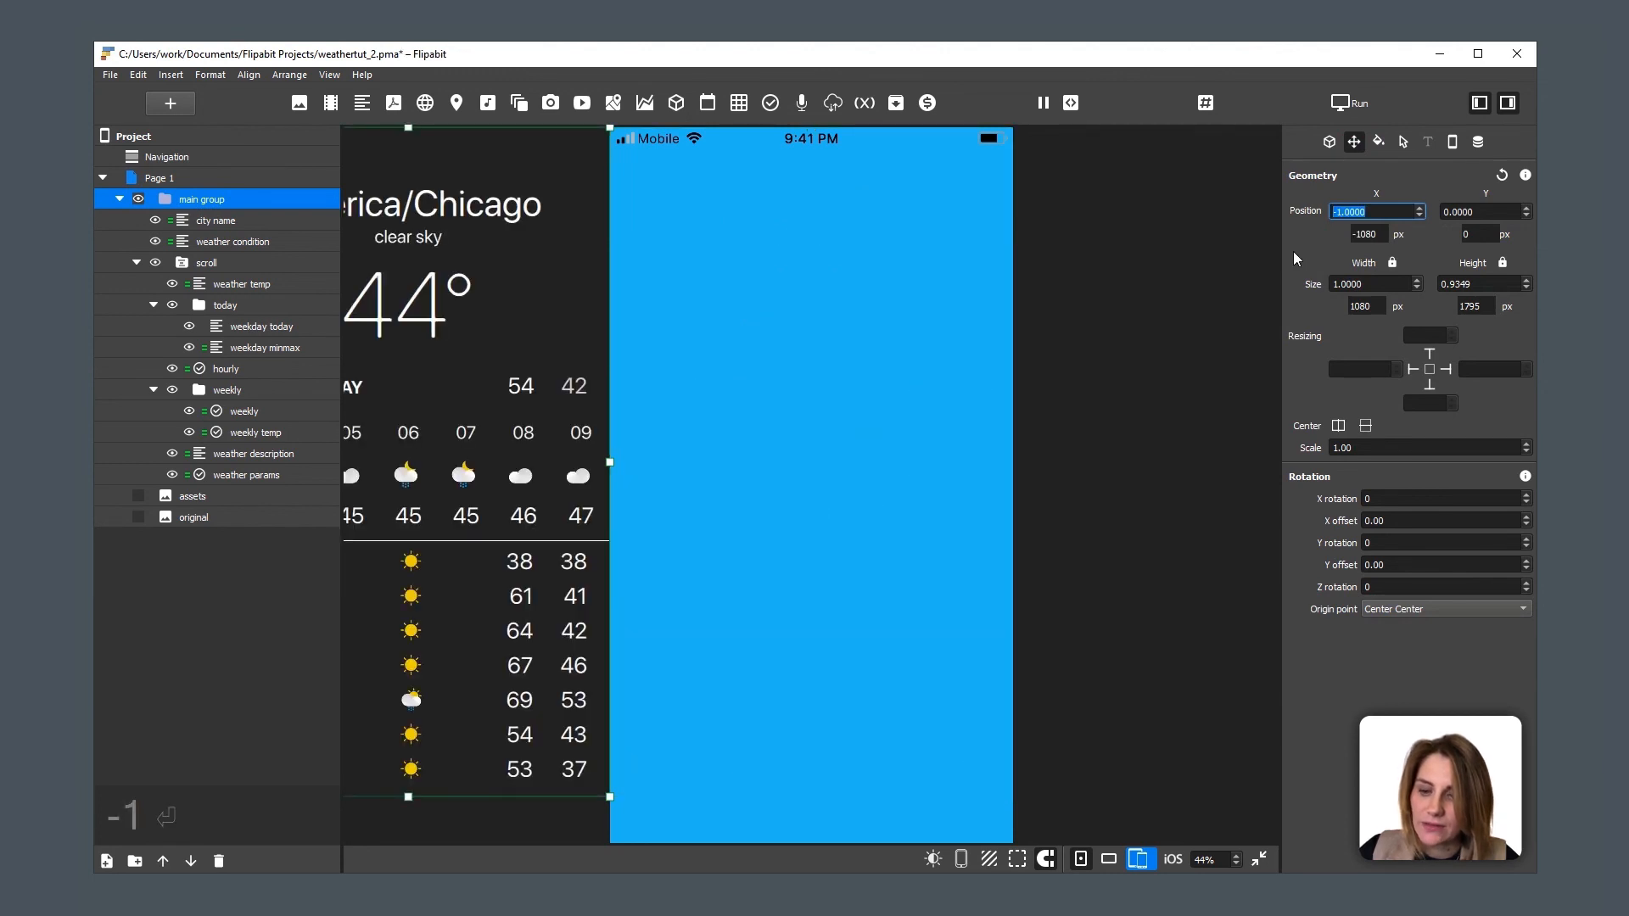
Step: Add a table to Page 1 and stretch it to the page's full width and height
left_click(176, 177)
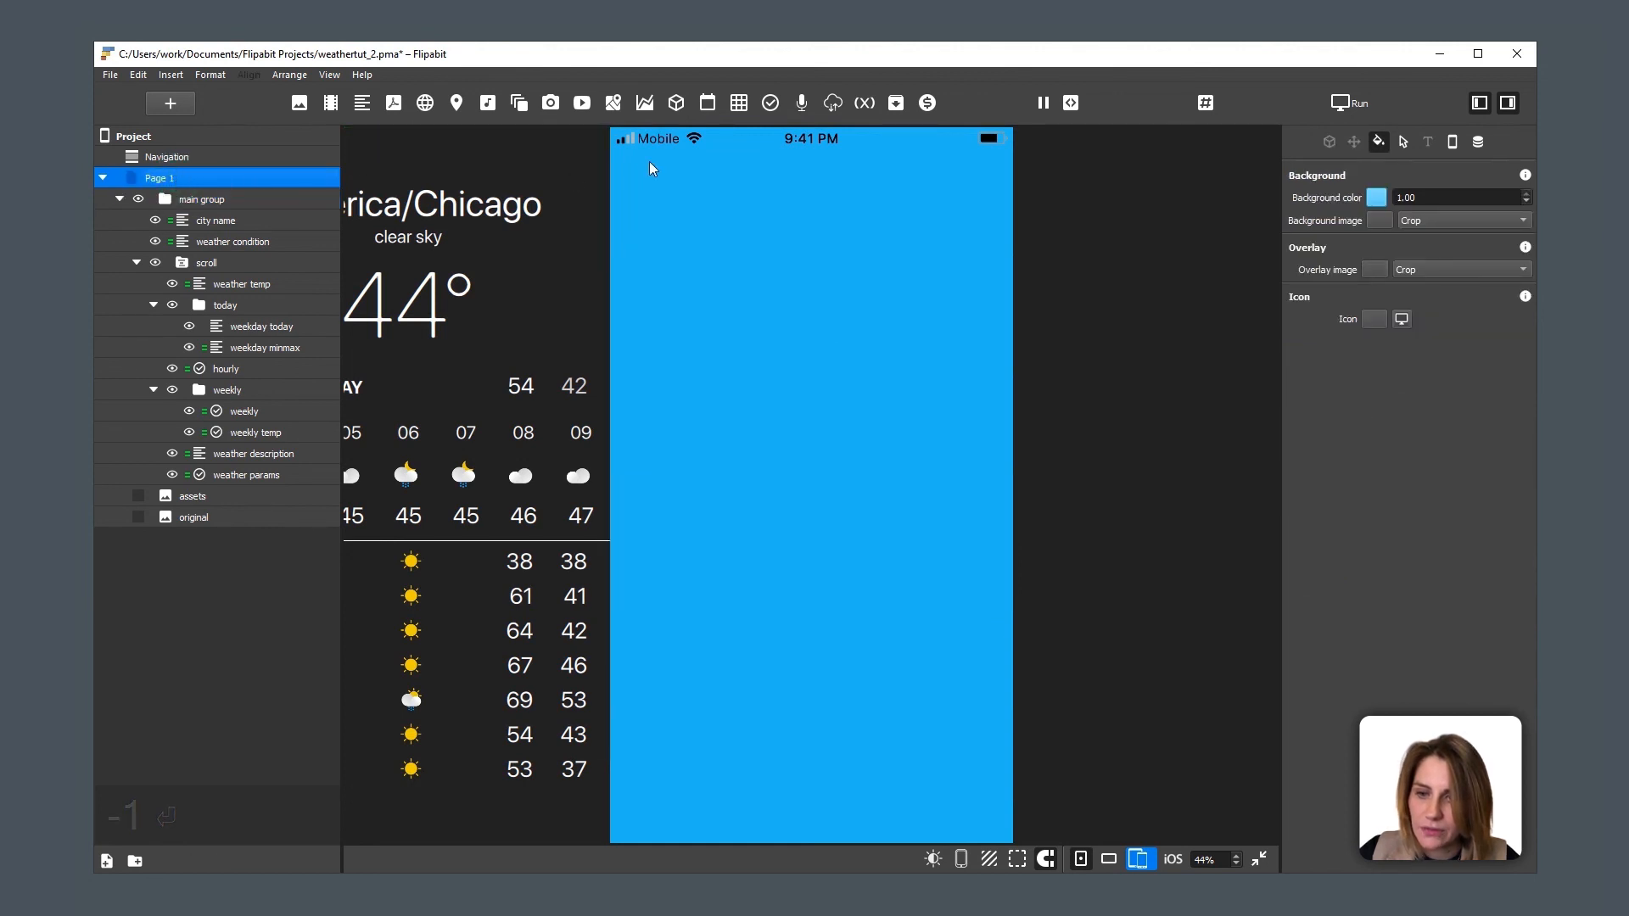
left_click(739, 103)
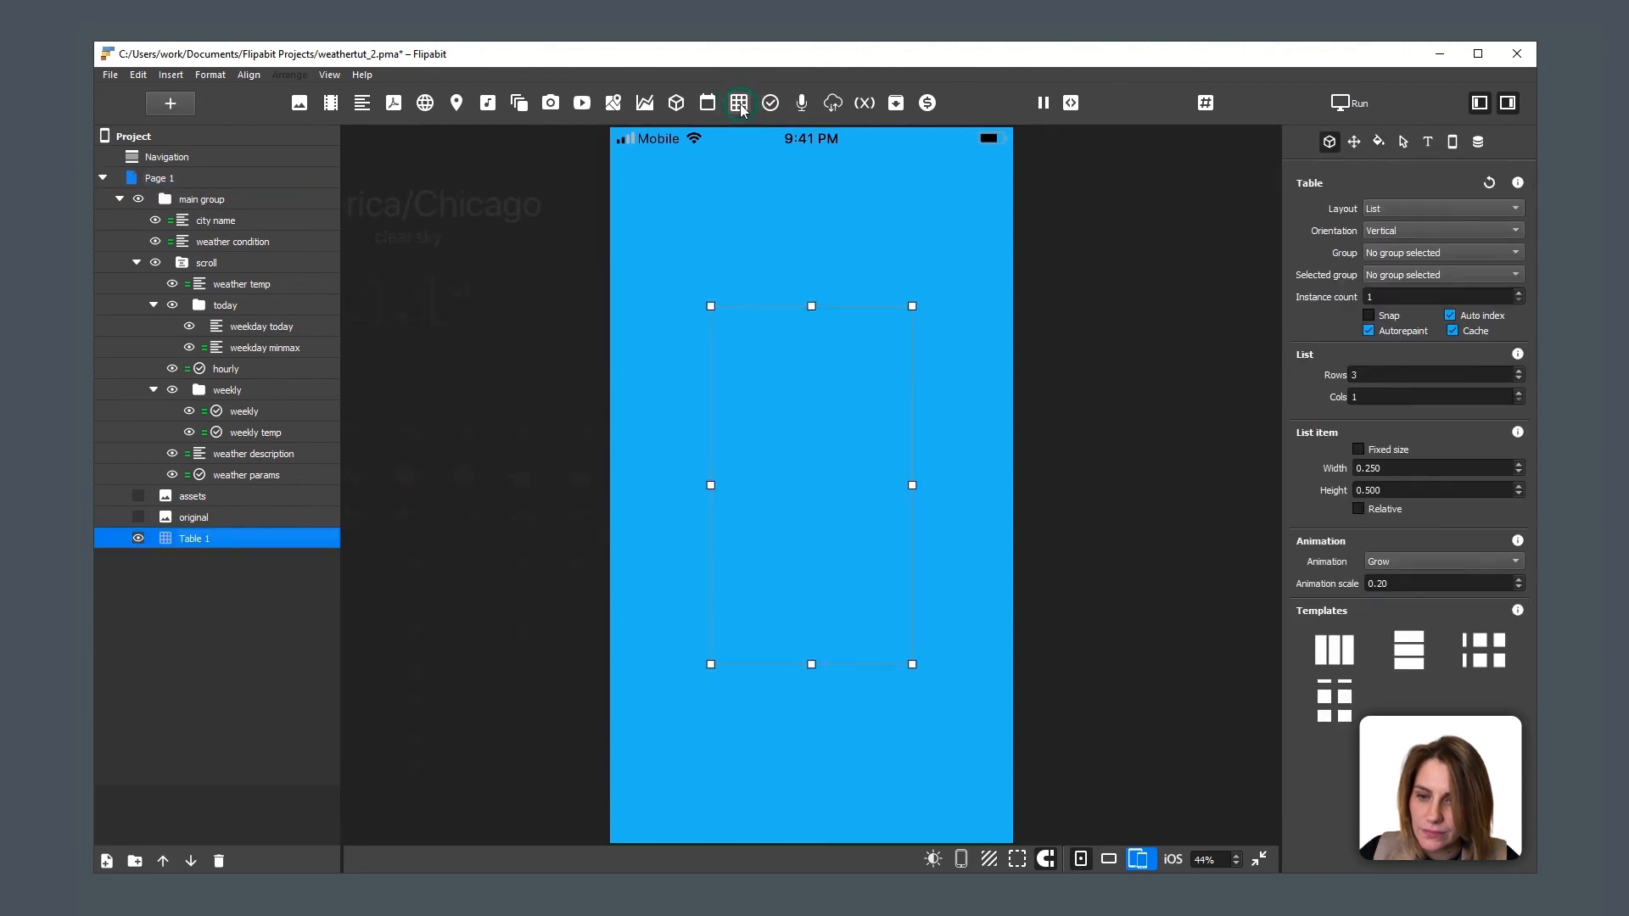
left_click(249, 75)
left_click(310, 214)
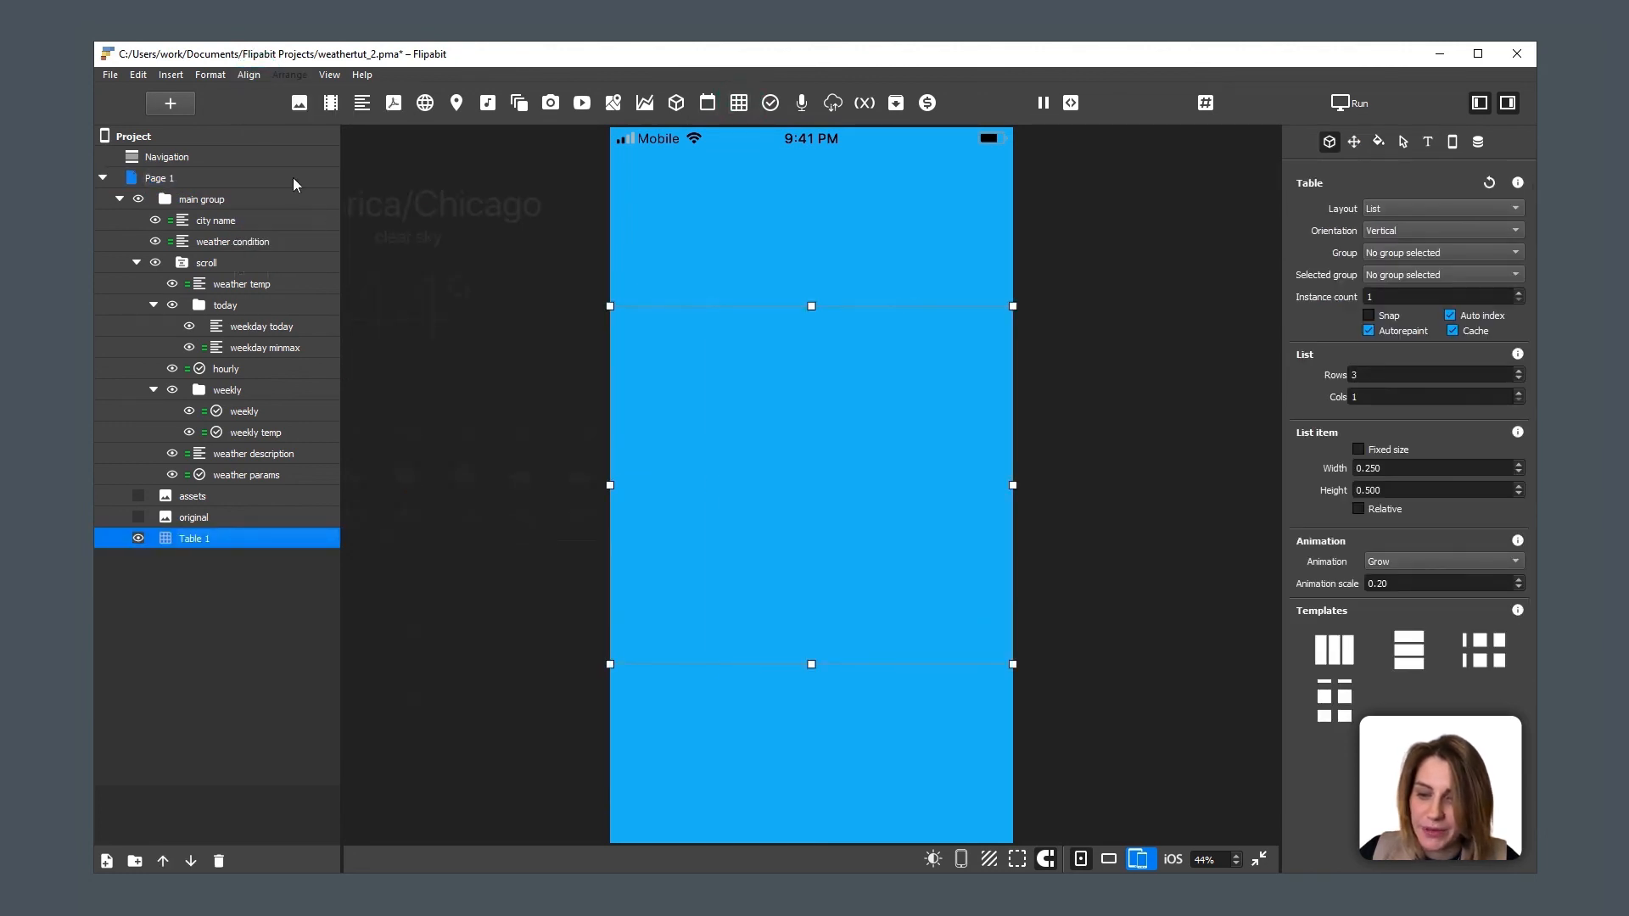
left_click(248, 74)
left_click(304, 227)
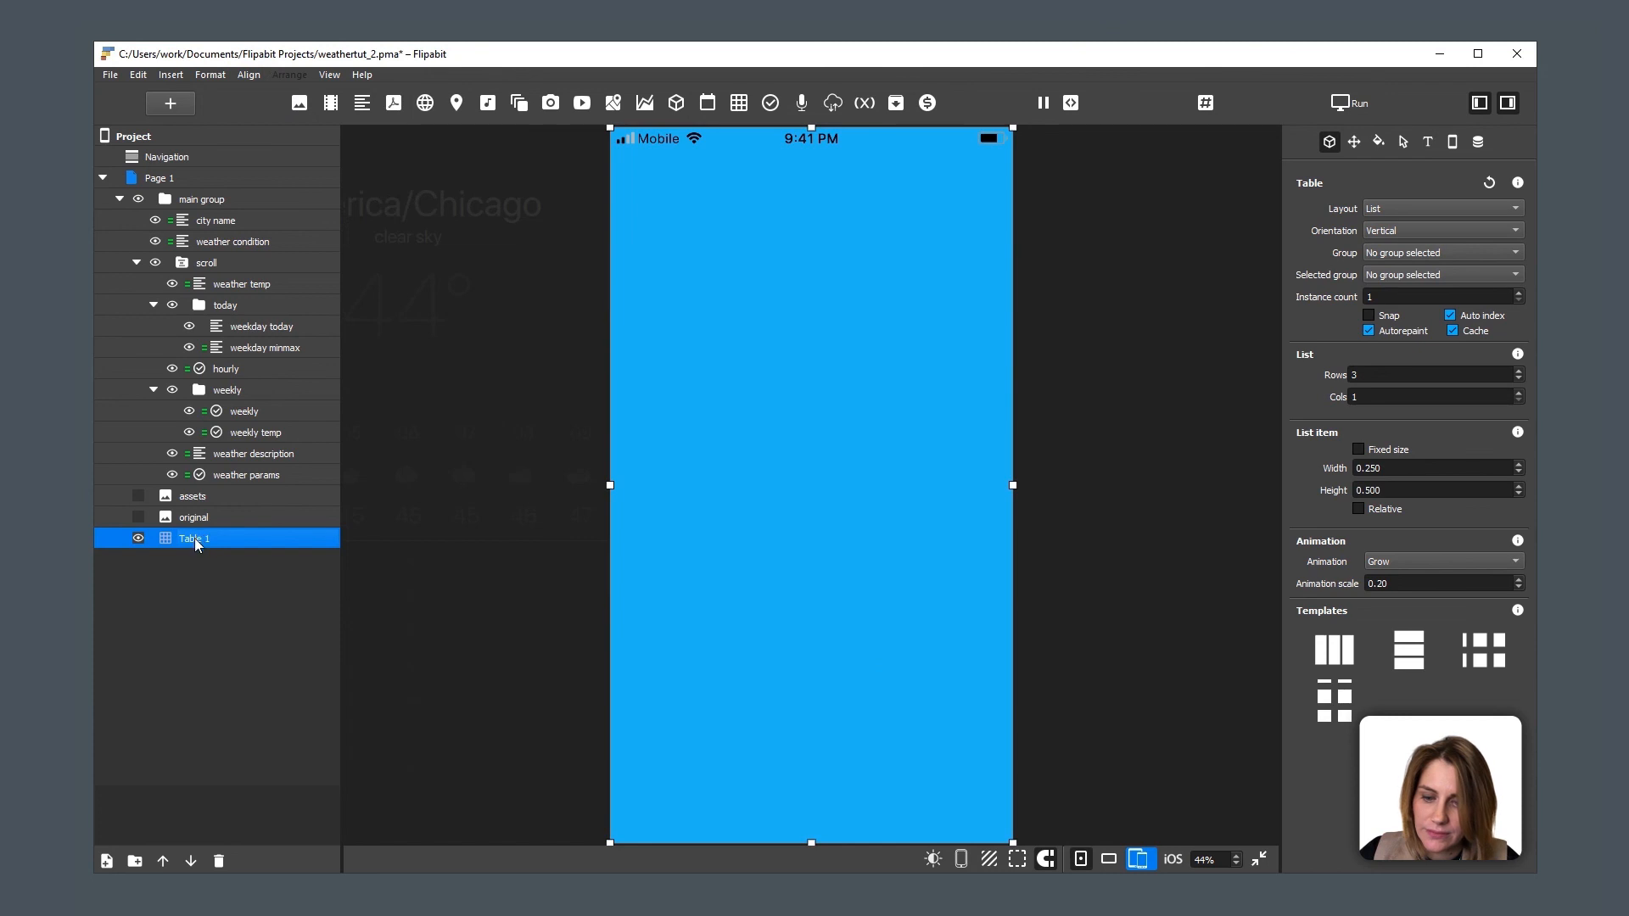
Step: Place the table above the original layer and shorten it to about 1.00 × 0.93, temporarily showing the original as a guide
left_click_drag(225, 538, 146, 509)
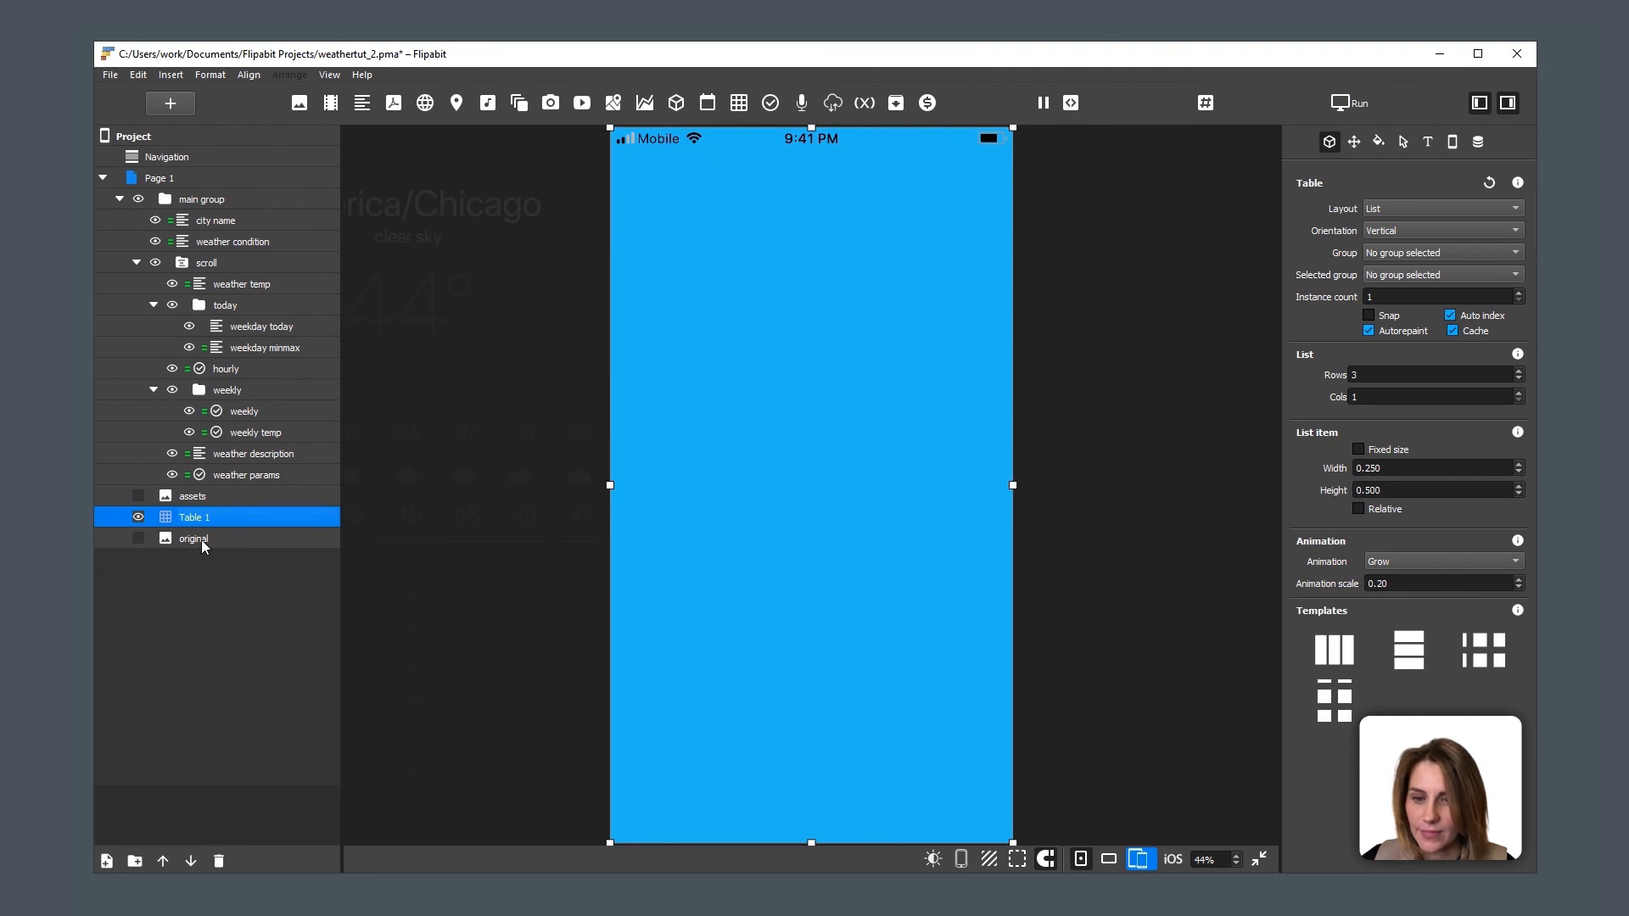
left_click(138, 538)
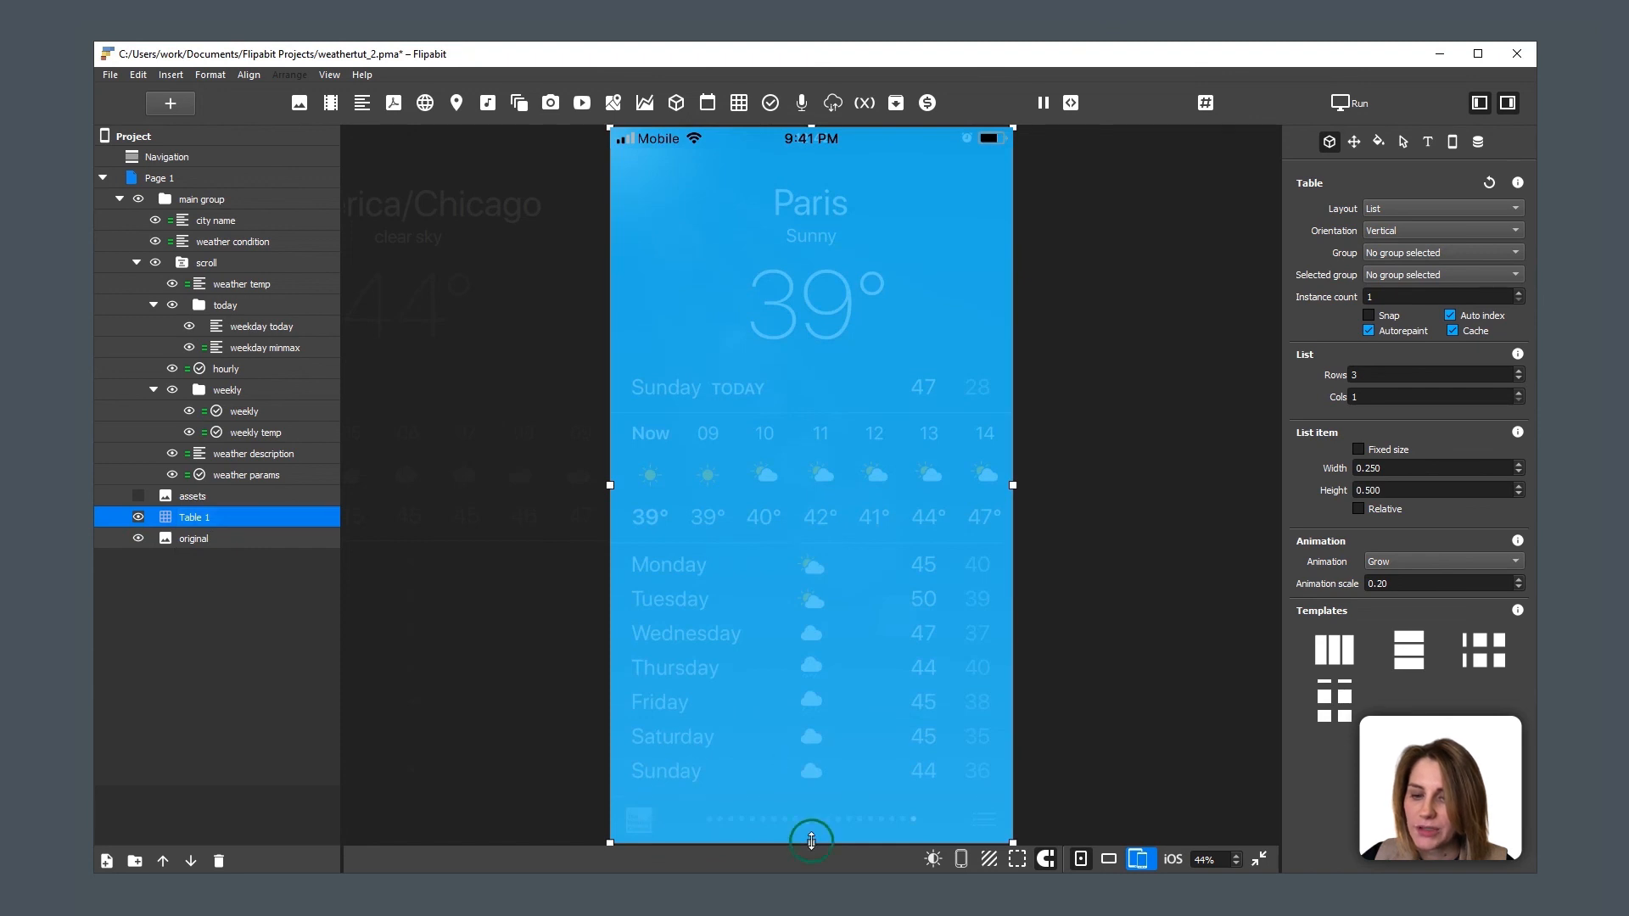
left_click_drag(811, 842, 813, 794)
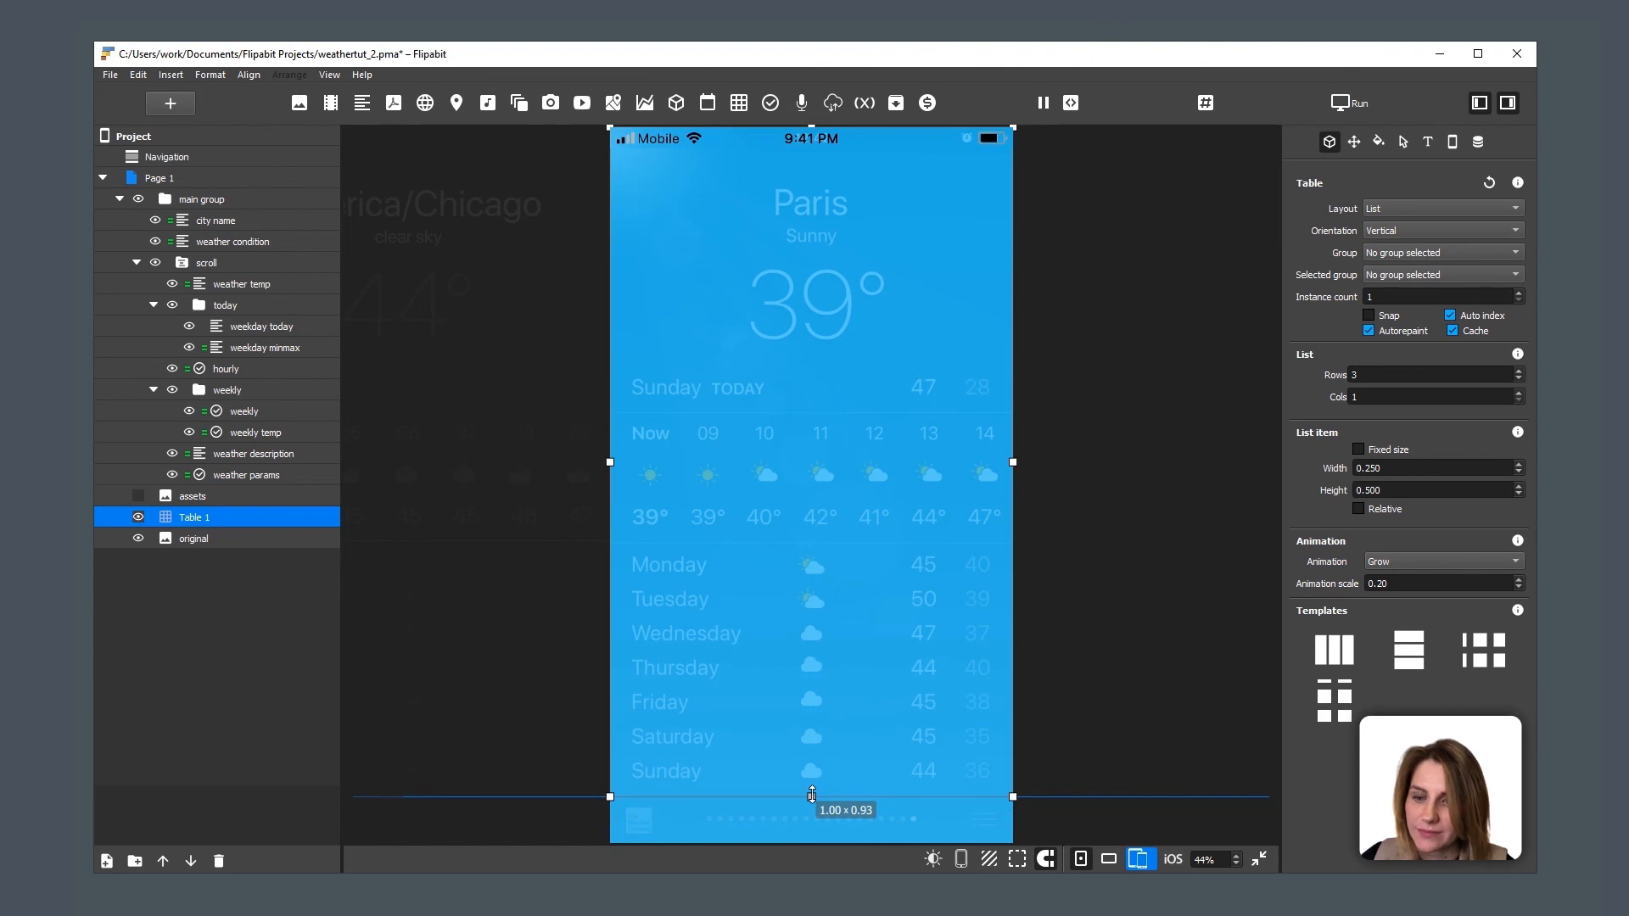
left_click_drag(812, 794, 813, 796)
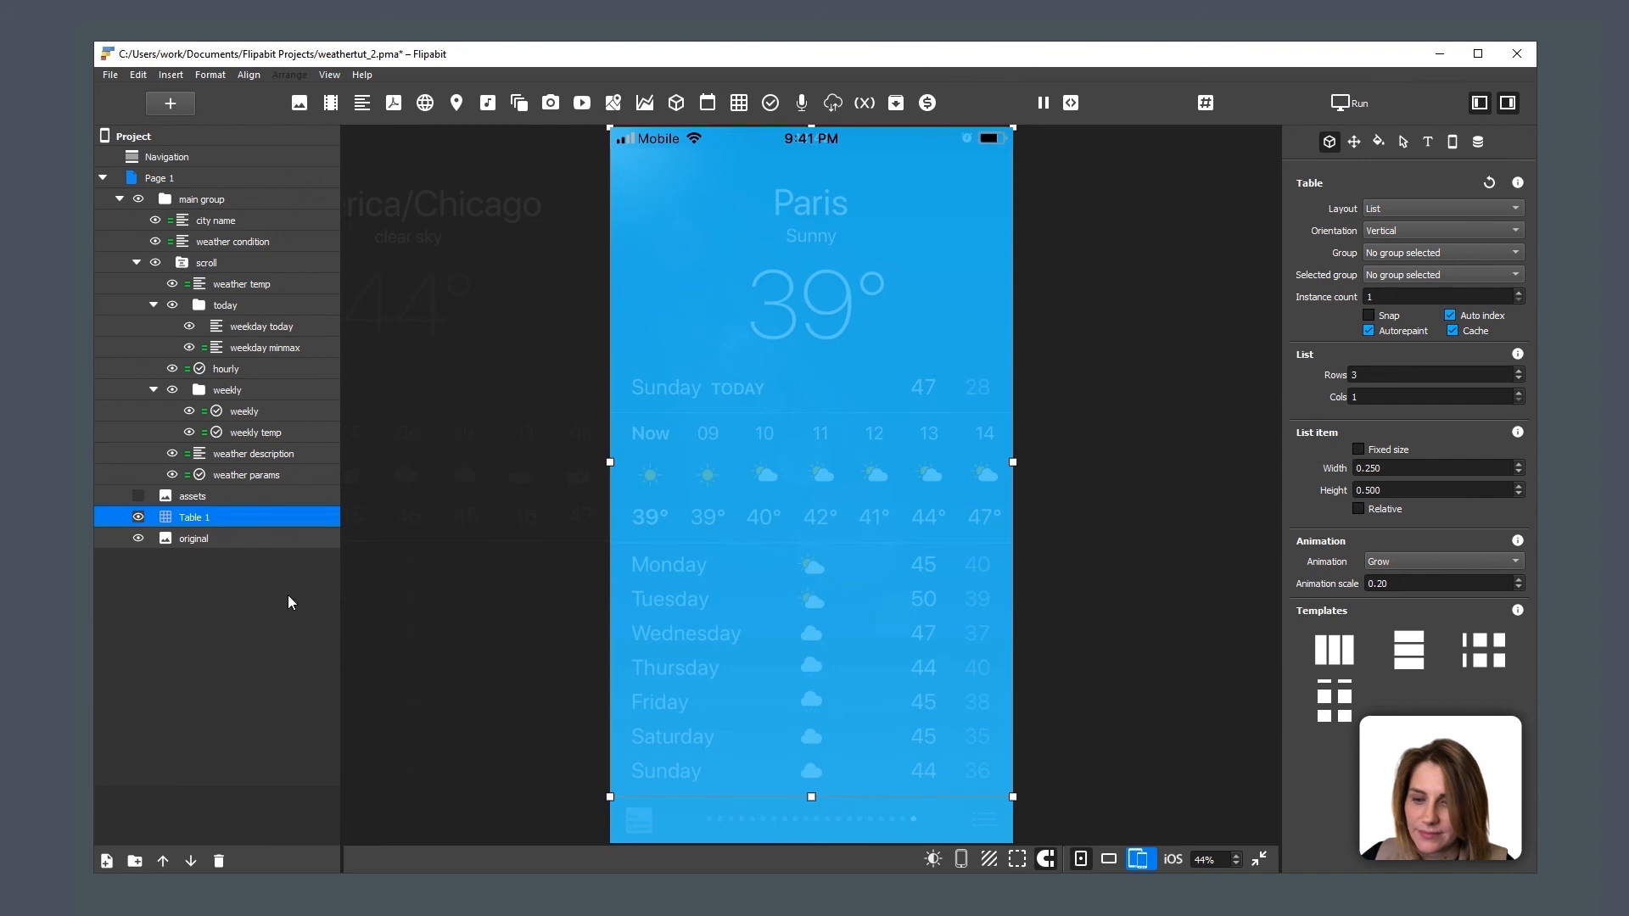
left_click(139, 539)
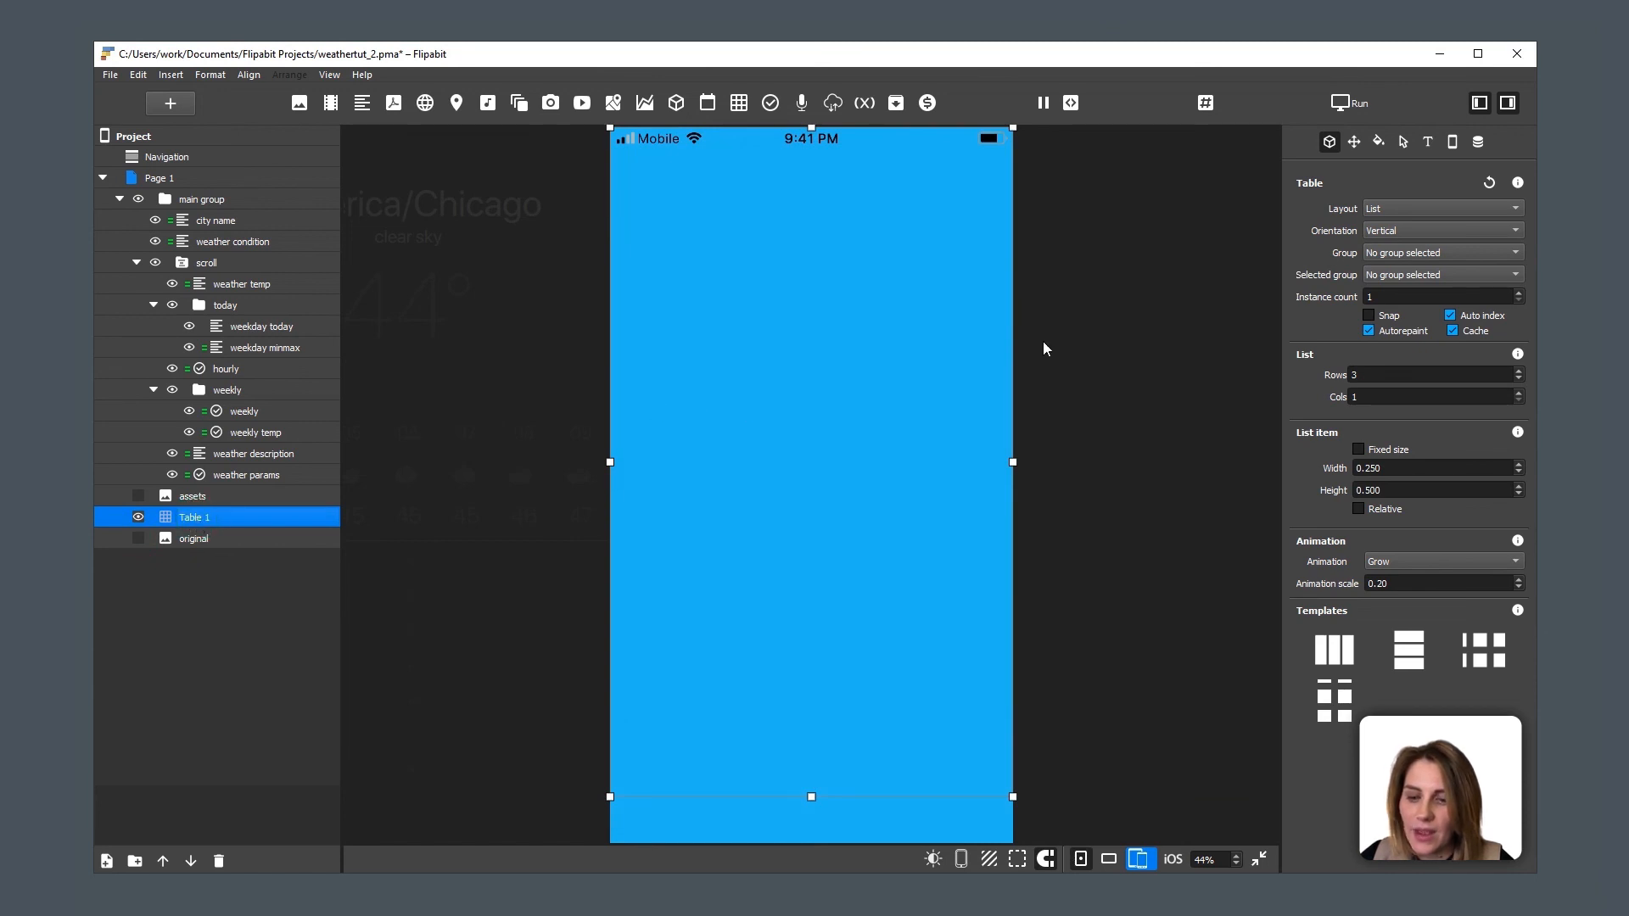
Step: Connect the table to the weather database using all of its rows
left_click(1478, 142)
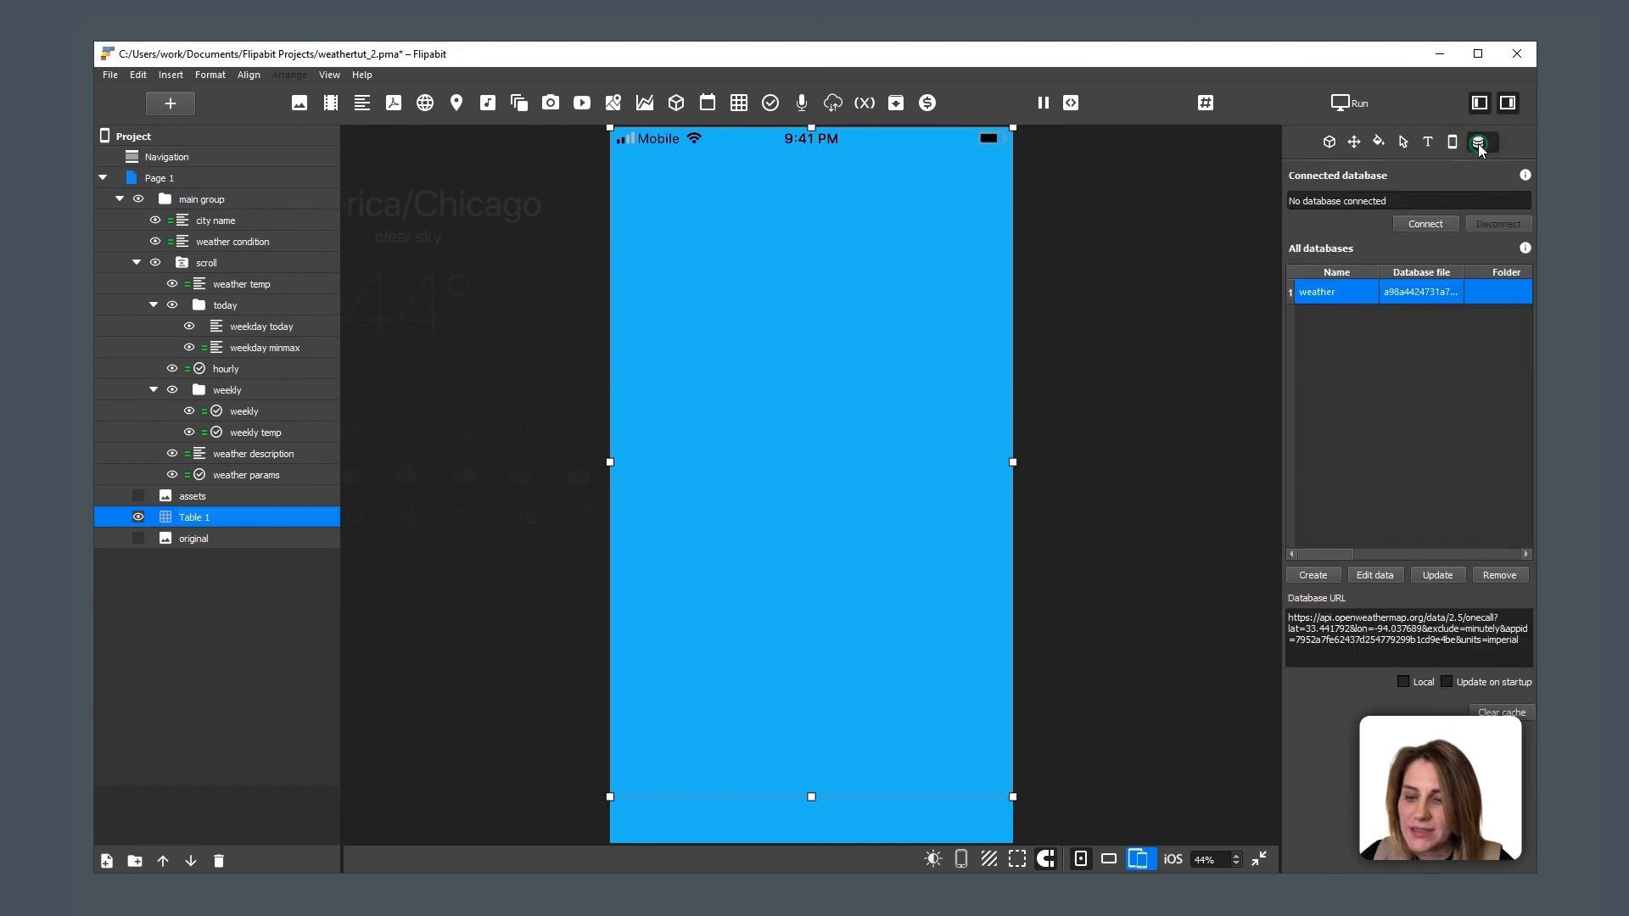
left_click(1418, 221)
left_click(455, 317)
left_click(455, 335)
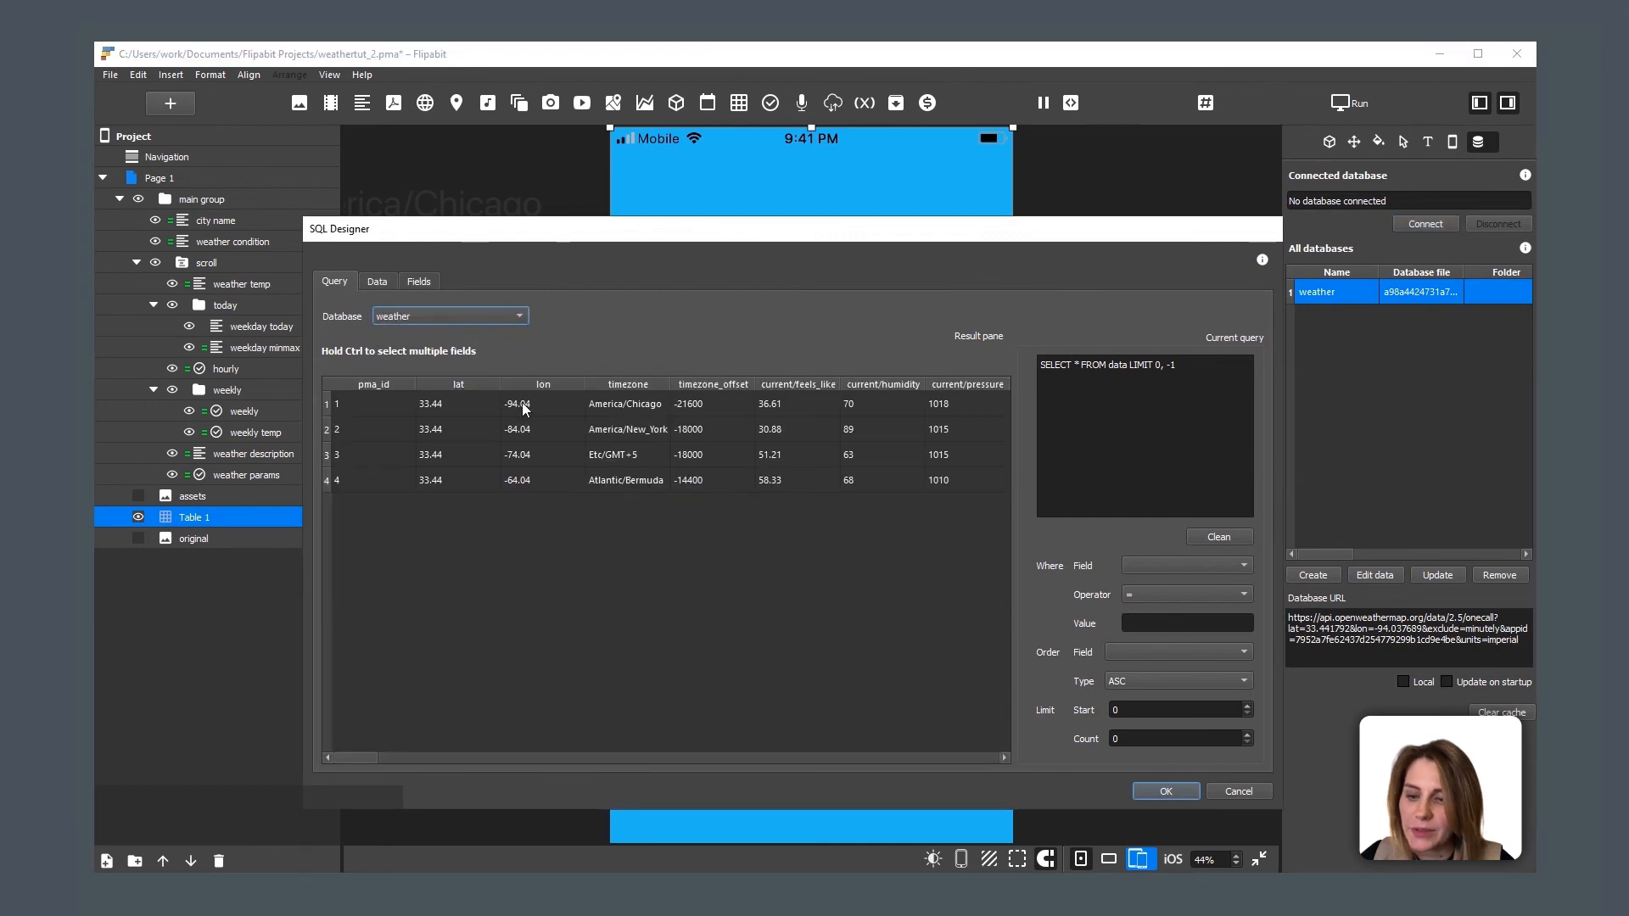
left_click(1169, 790)
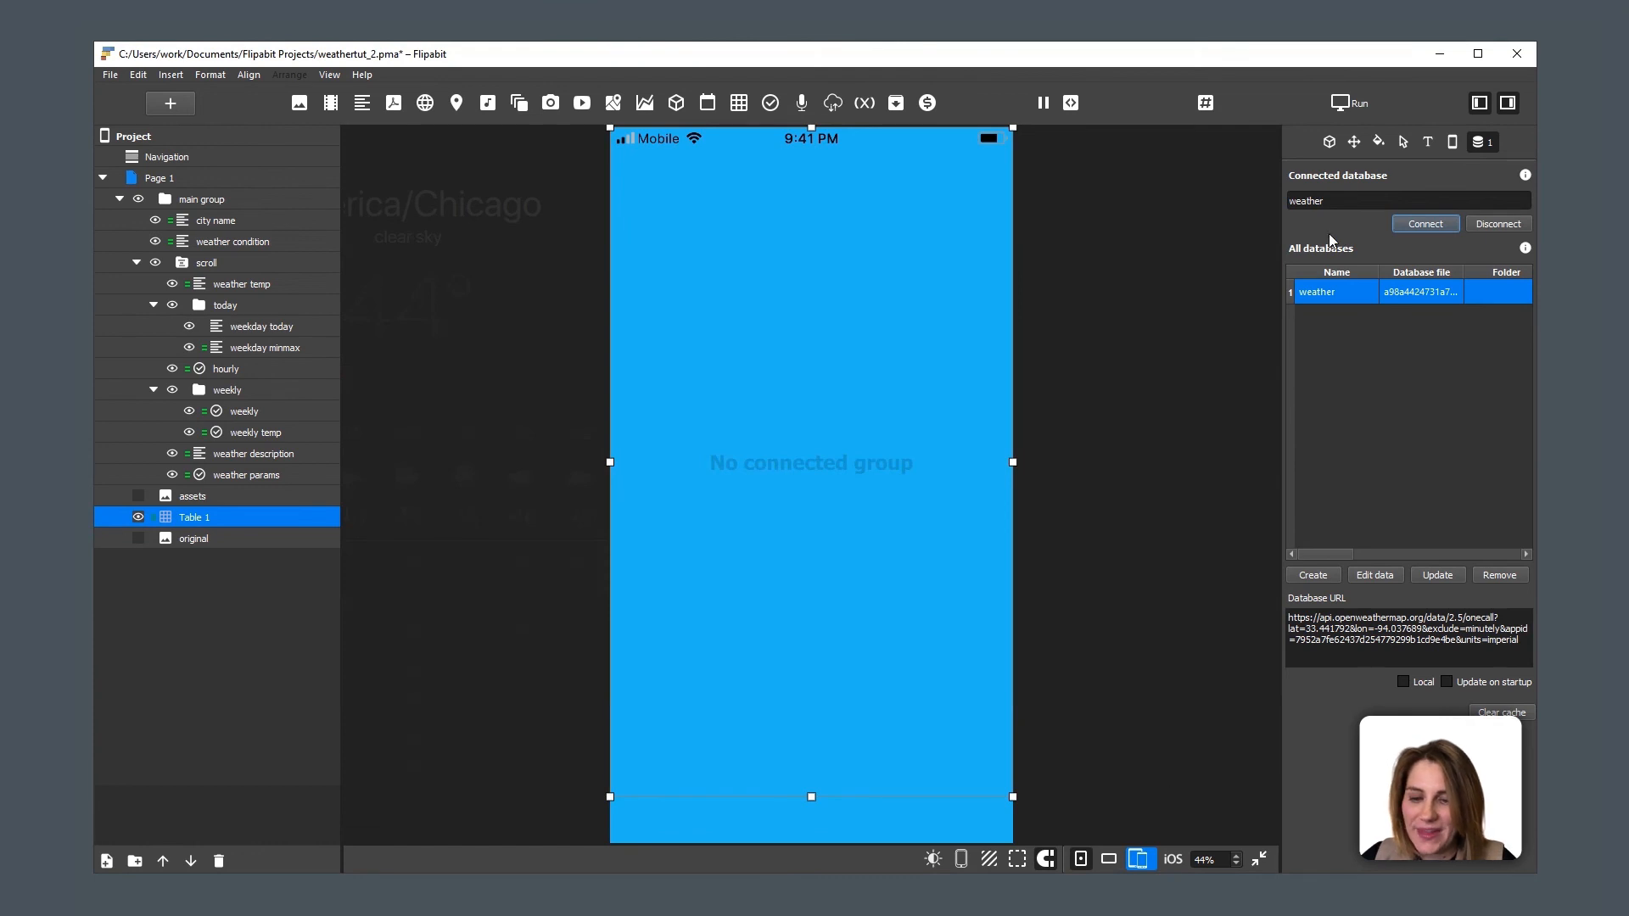
Step: Set the table's orientation to Horizontal, enable Snap, and set its rows to 1
left_click(1330, 143)
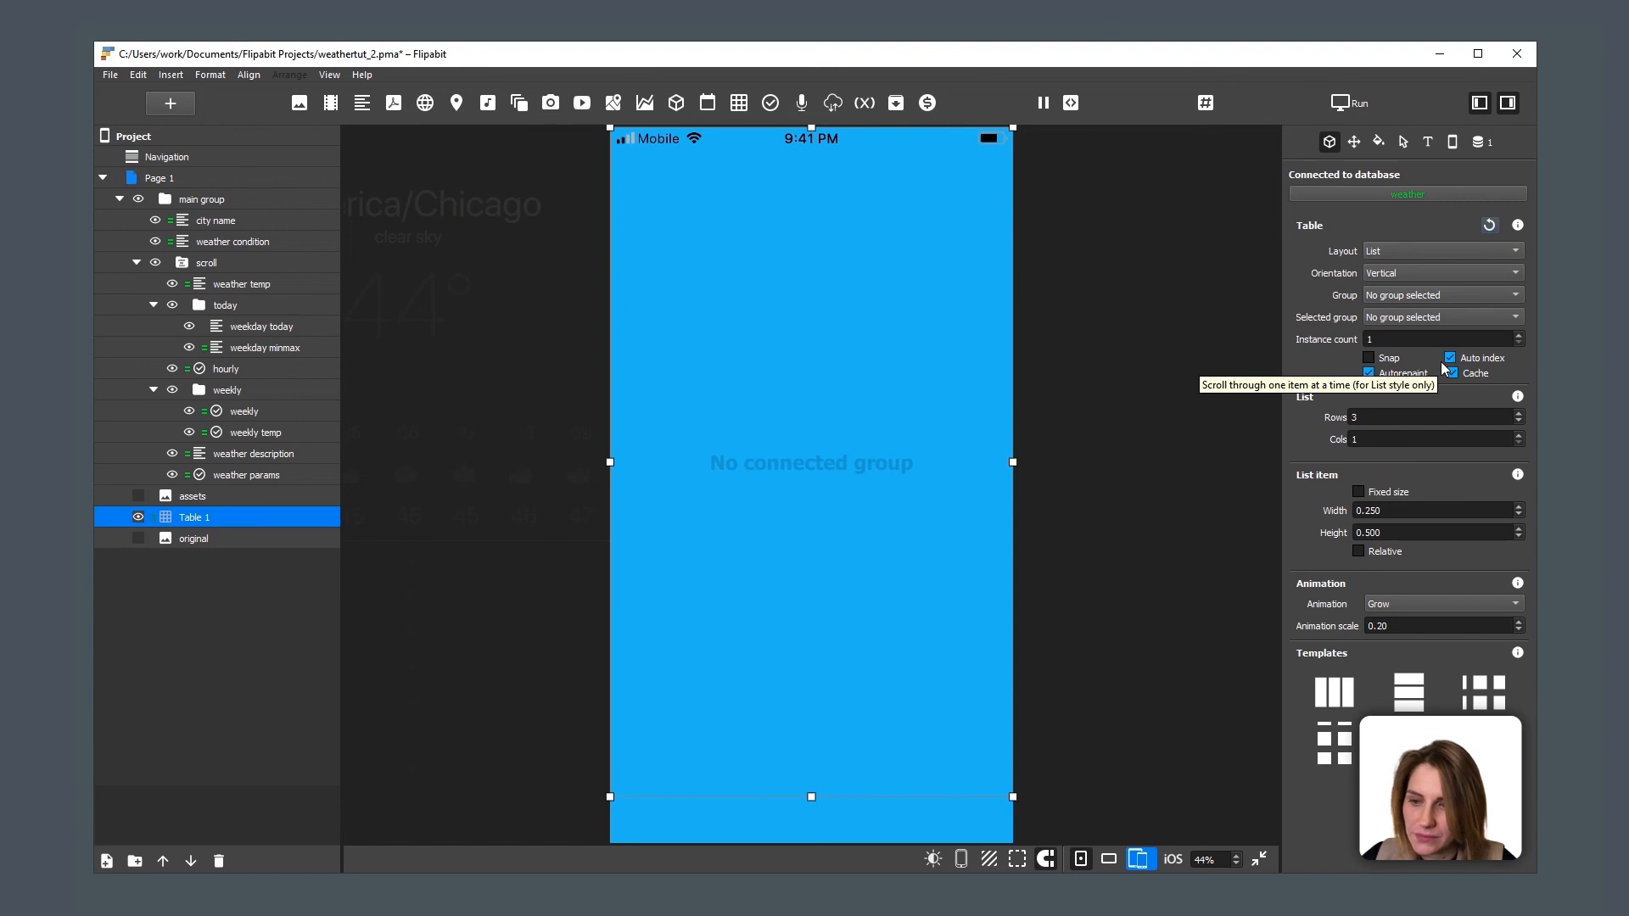
left_click(1431, 268)
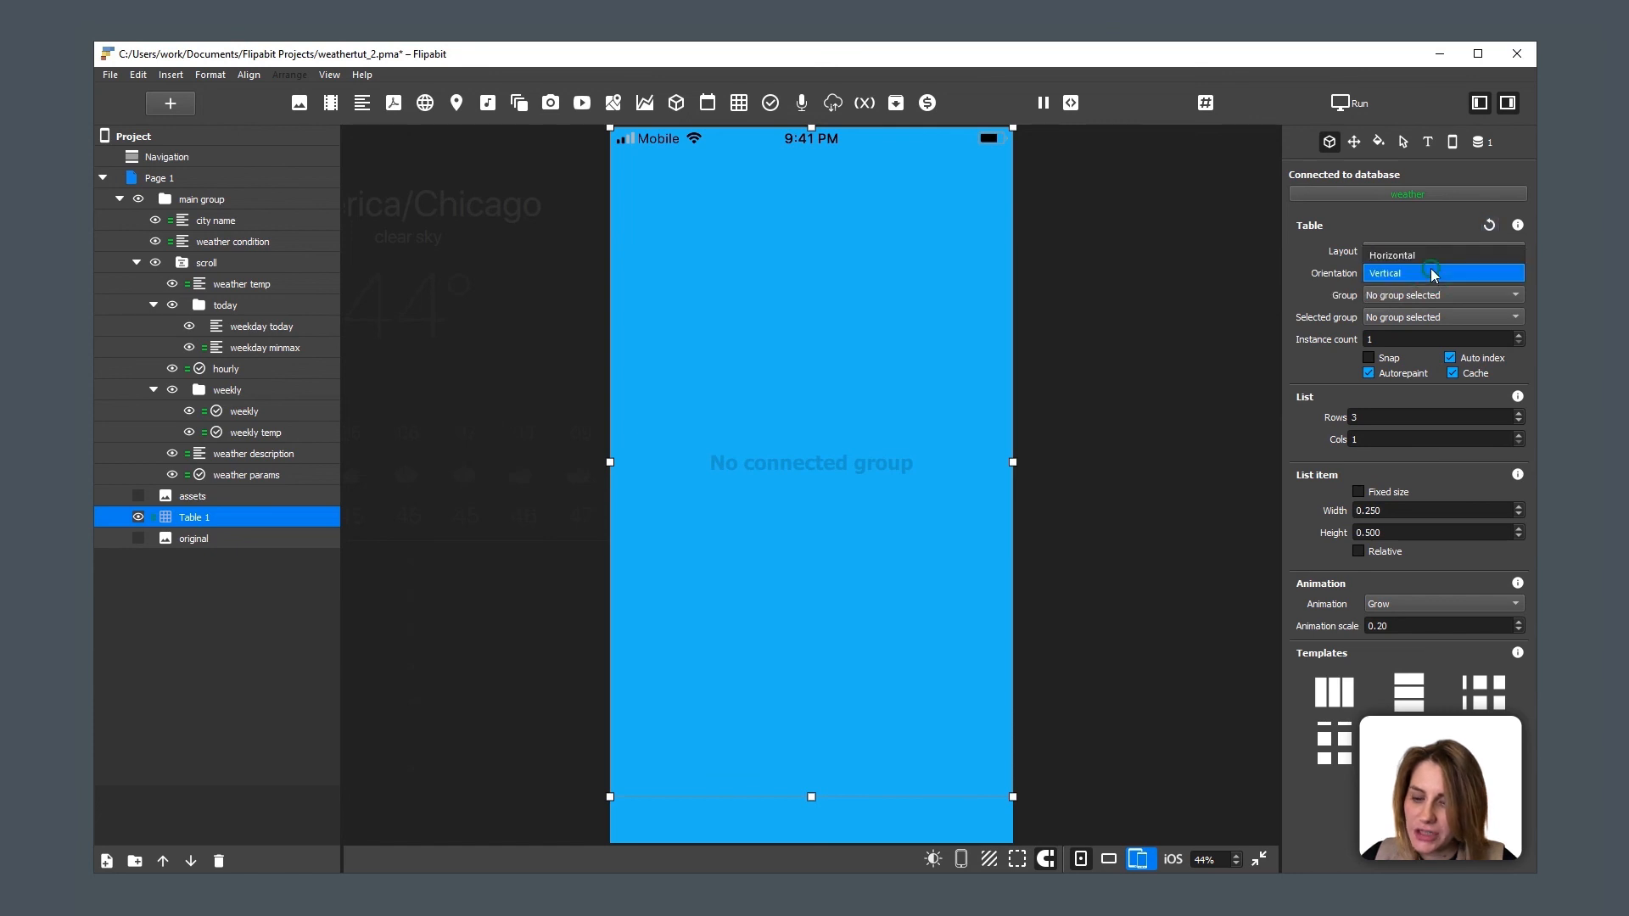
left_click(1418, 253)
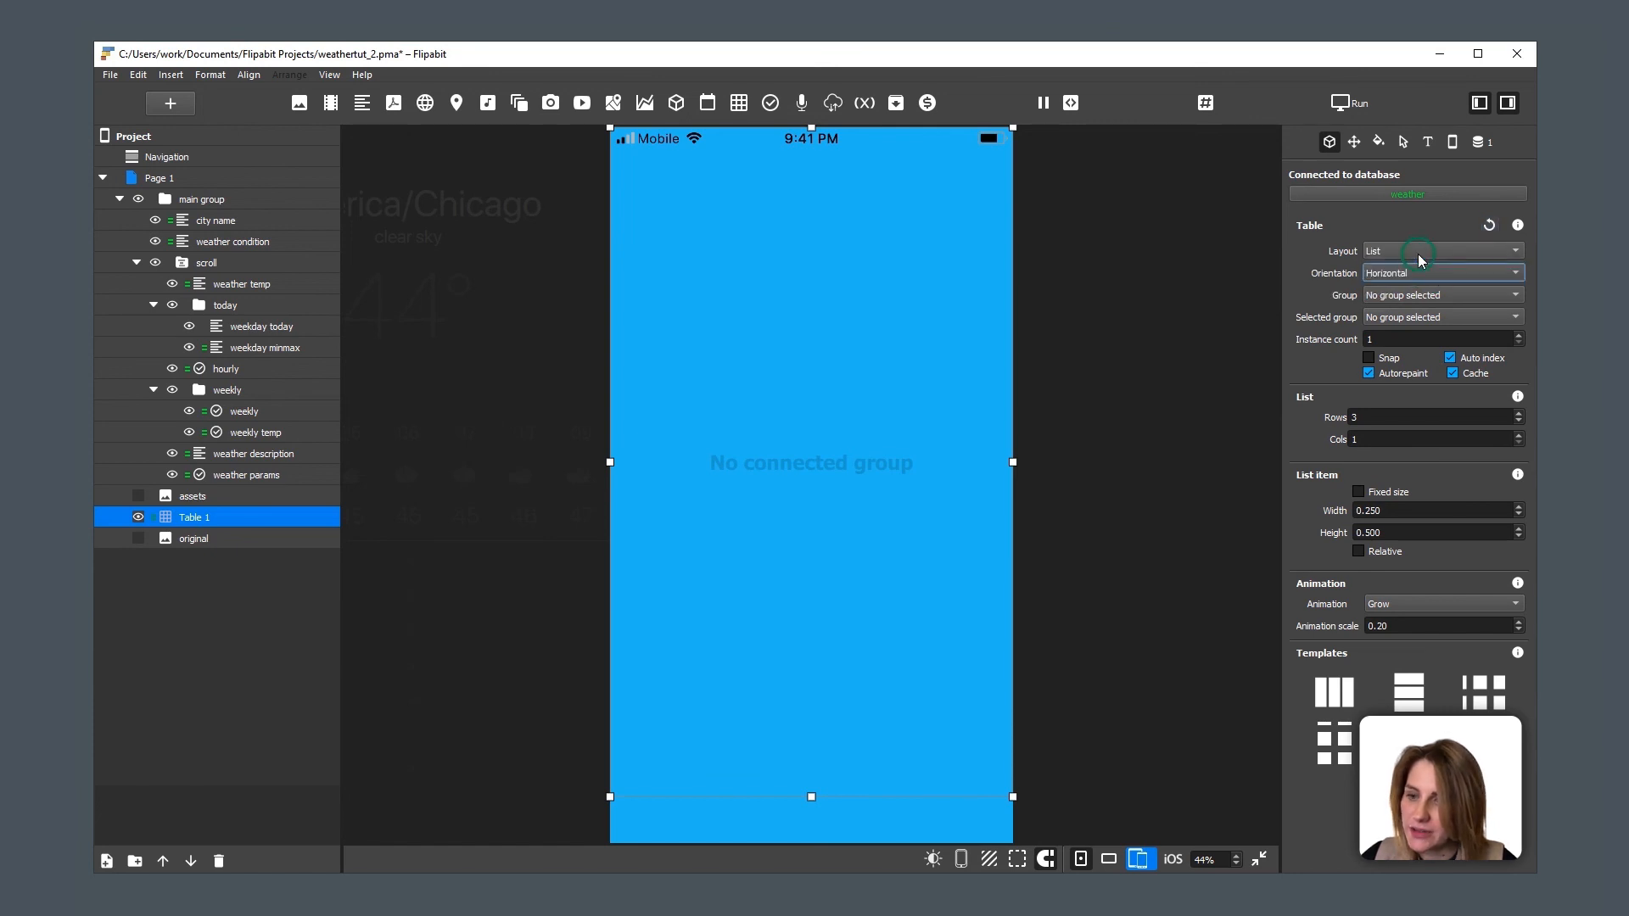
left_click(1369, 360)
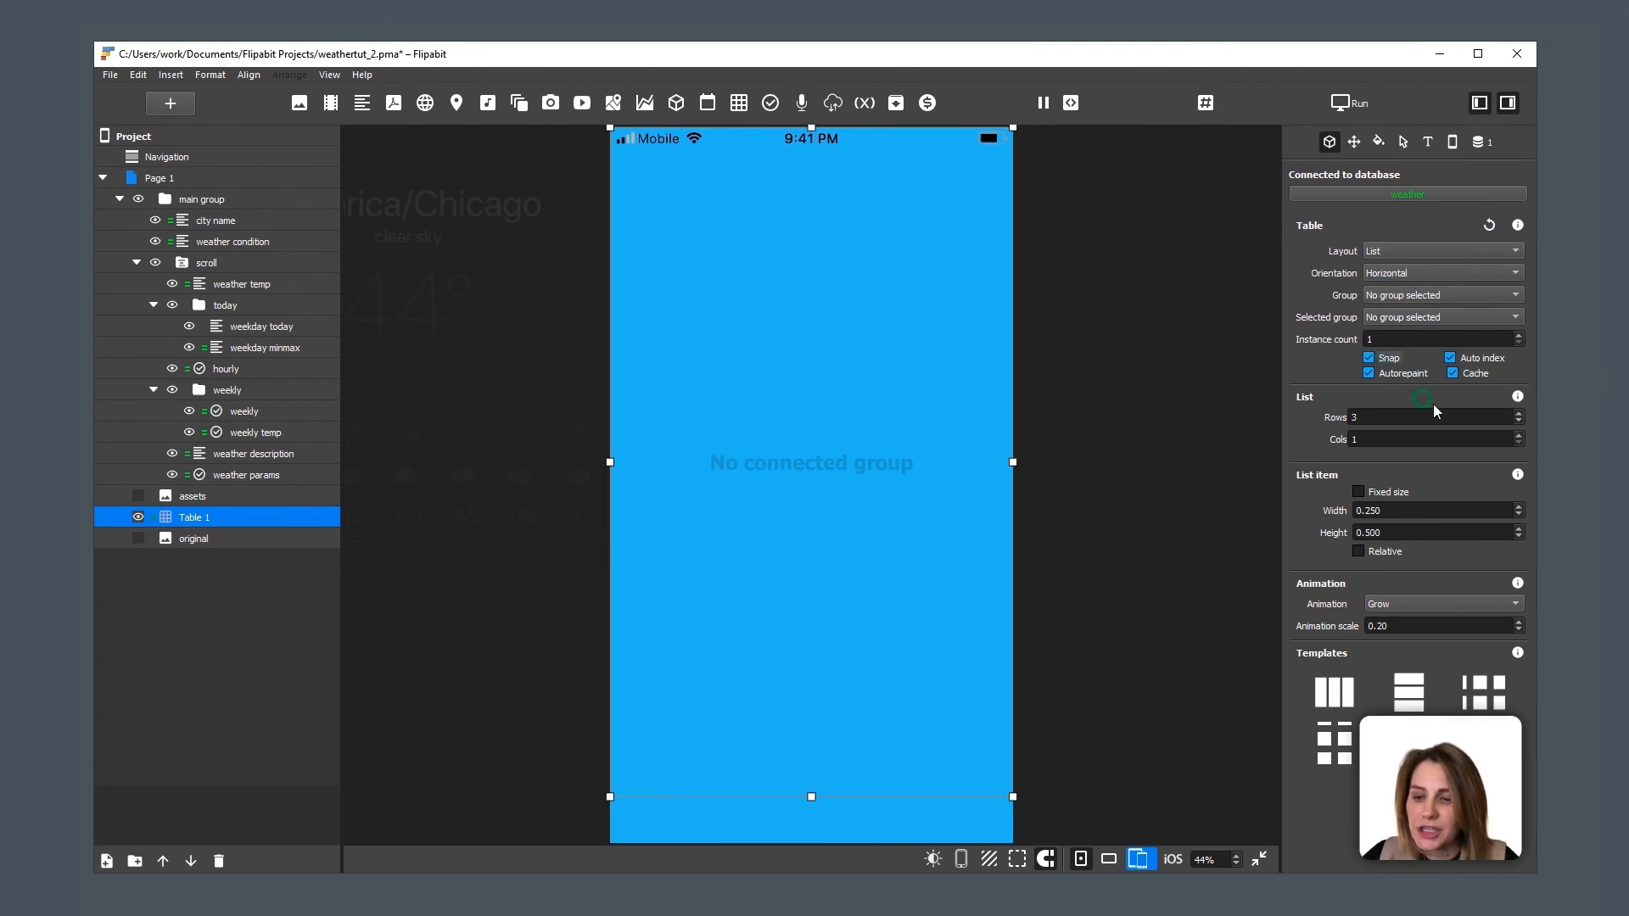
left_click(1392, 416)
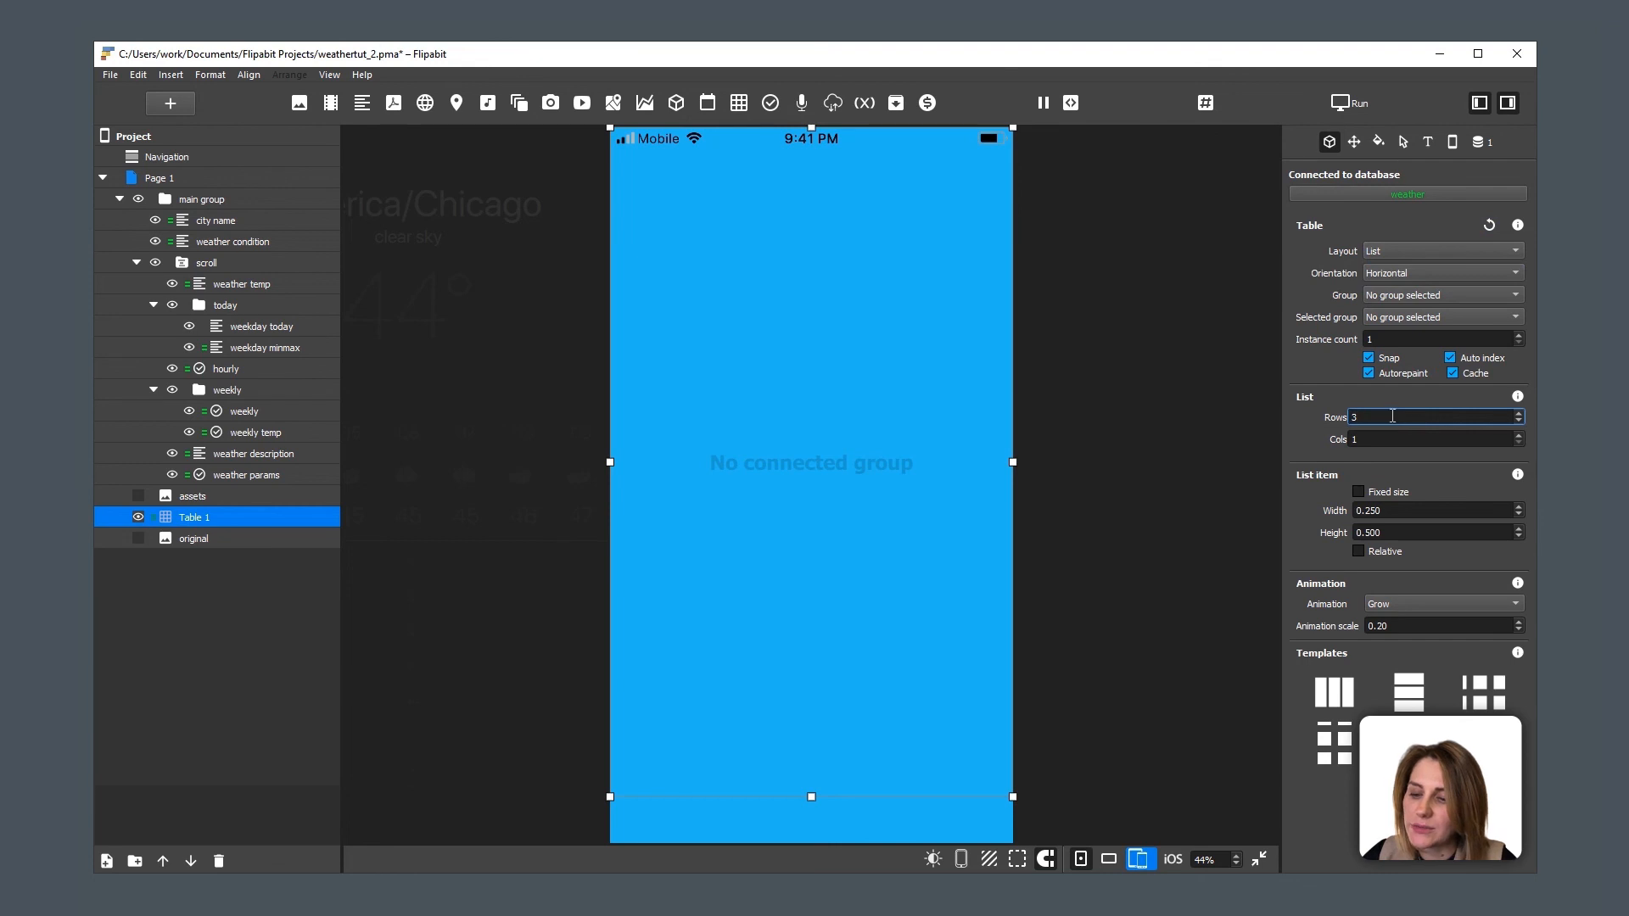
type("1")
left_click(1356, 416)
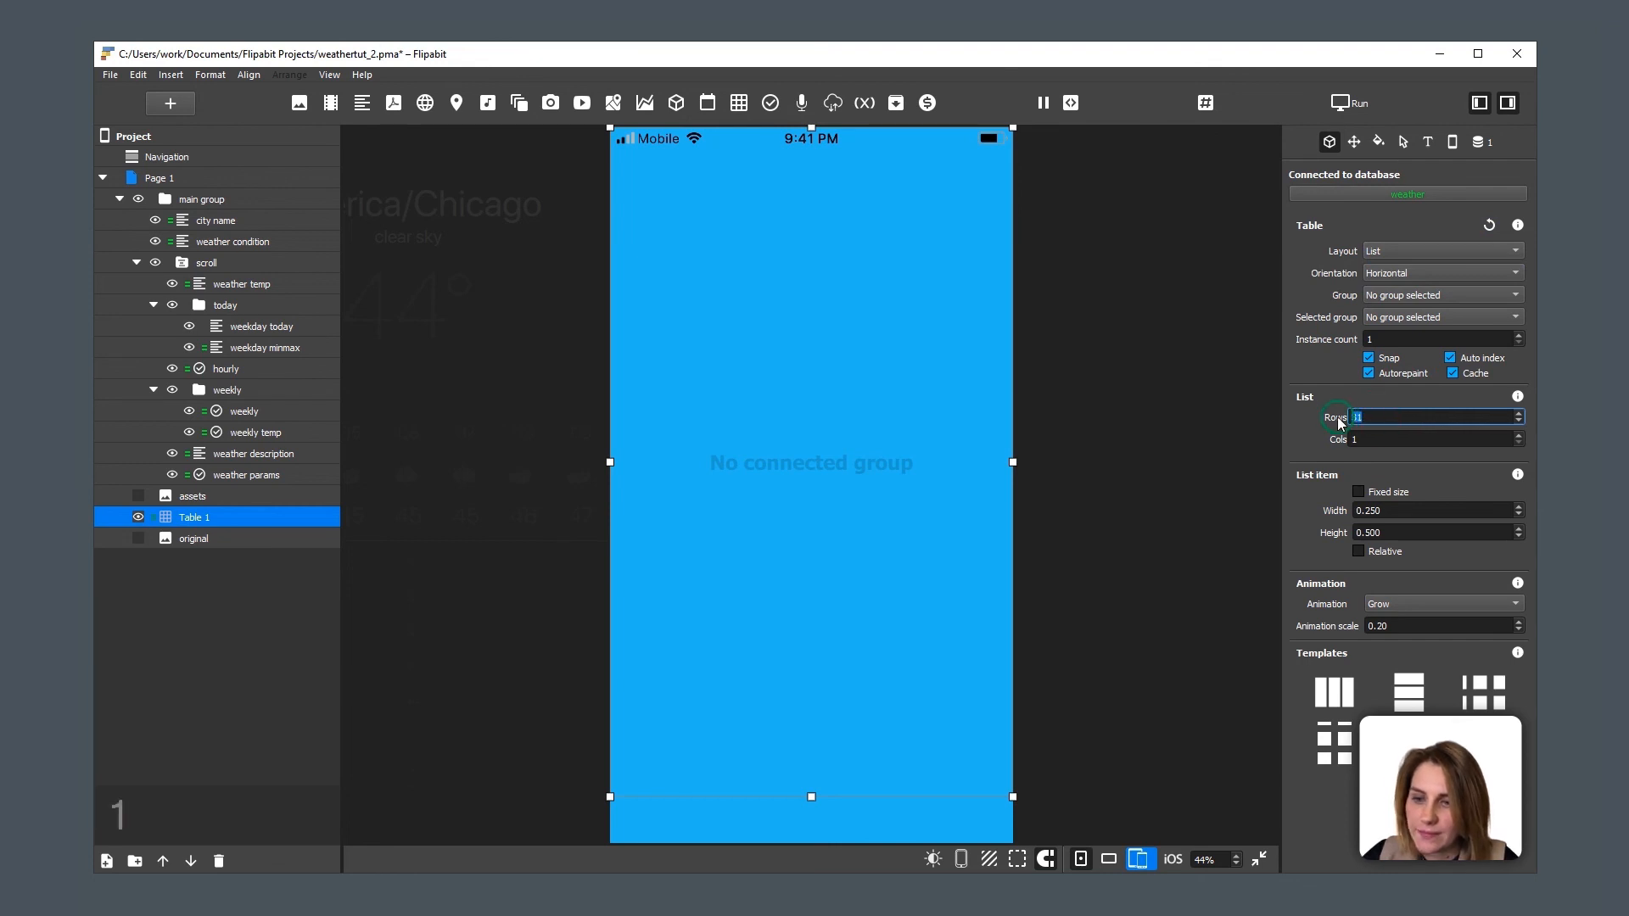
type("1")
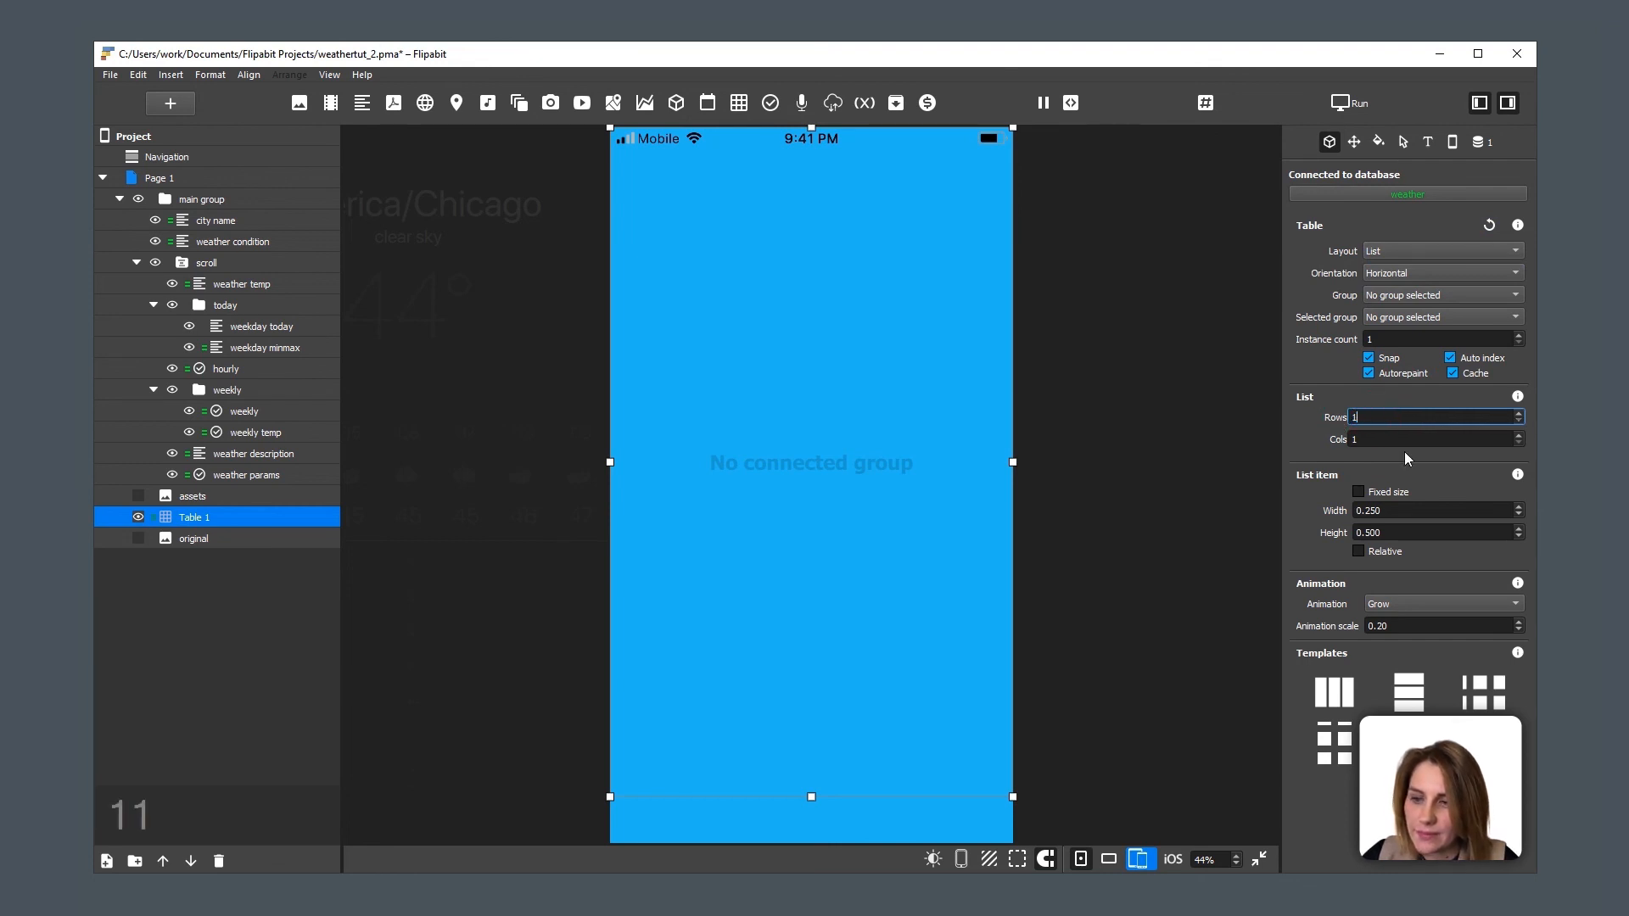
Step: Set the table's animation to None and assign main group as its repeated group
left_click(1411, 601)
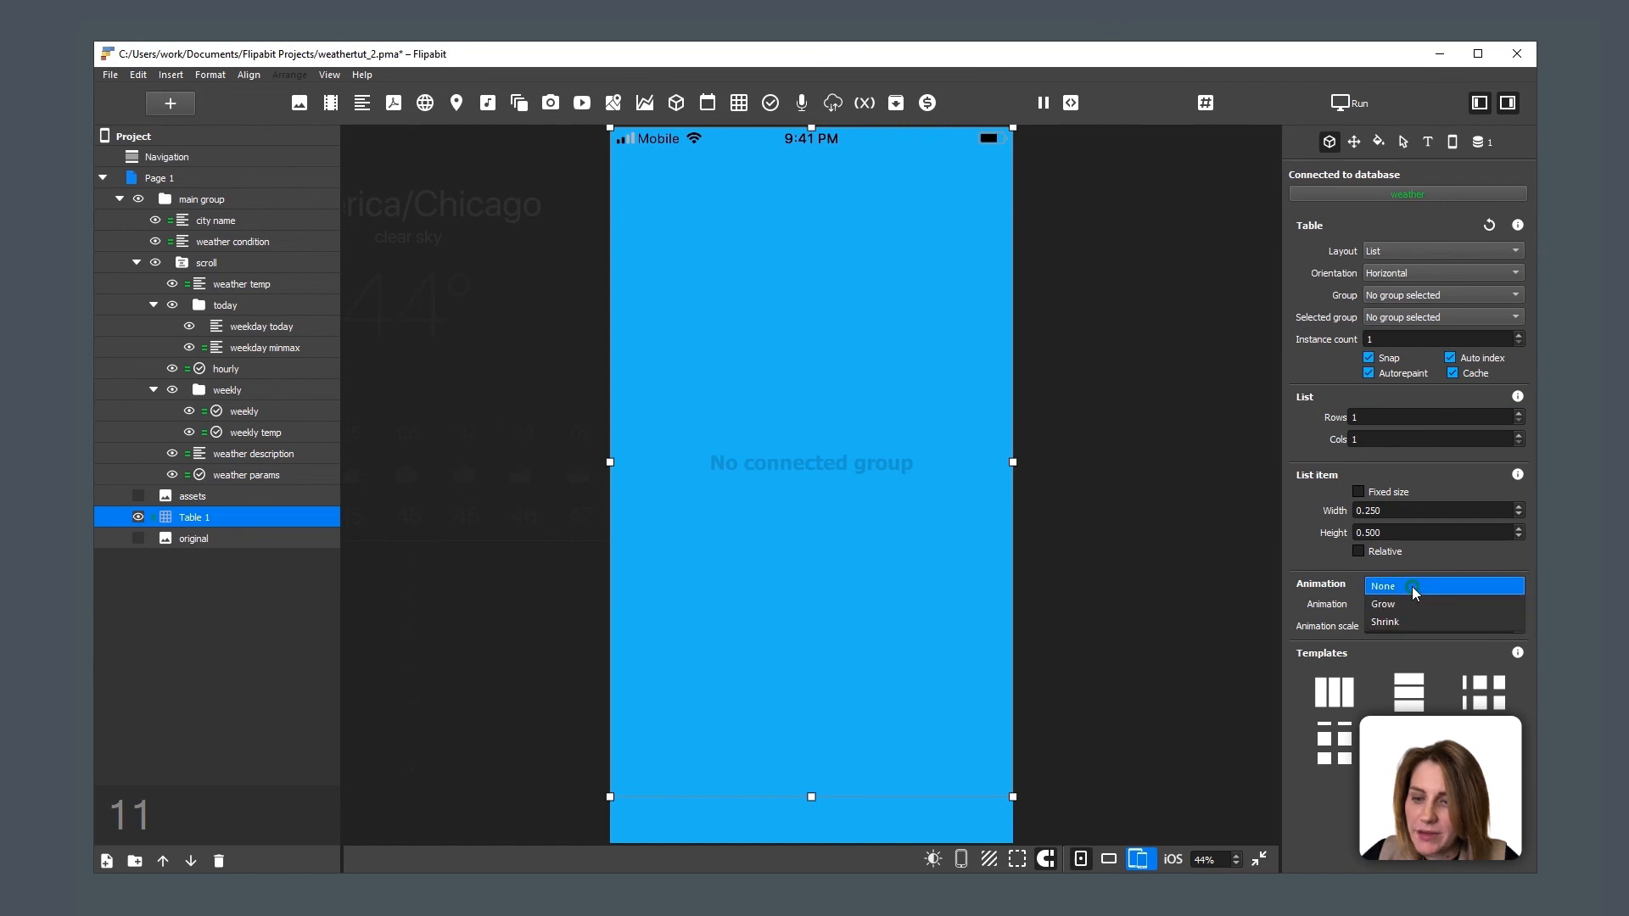
left_click(1413, 587)
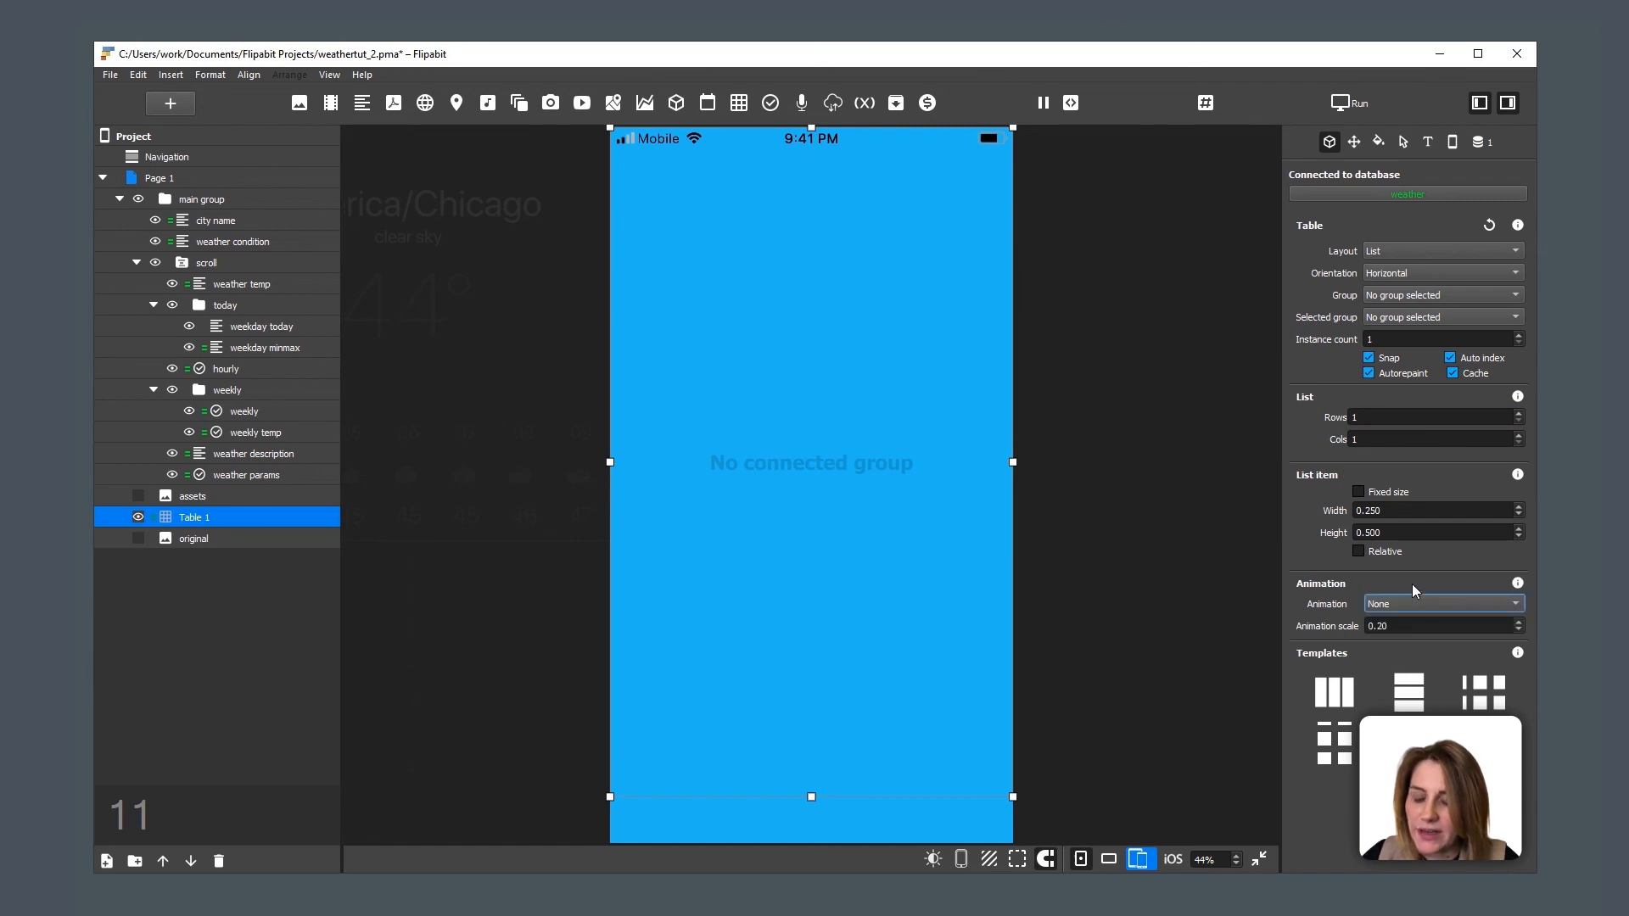
left_click(1430, 295)
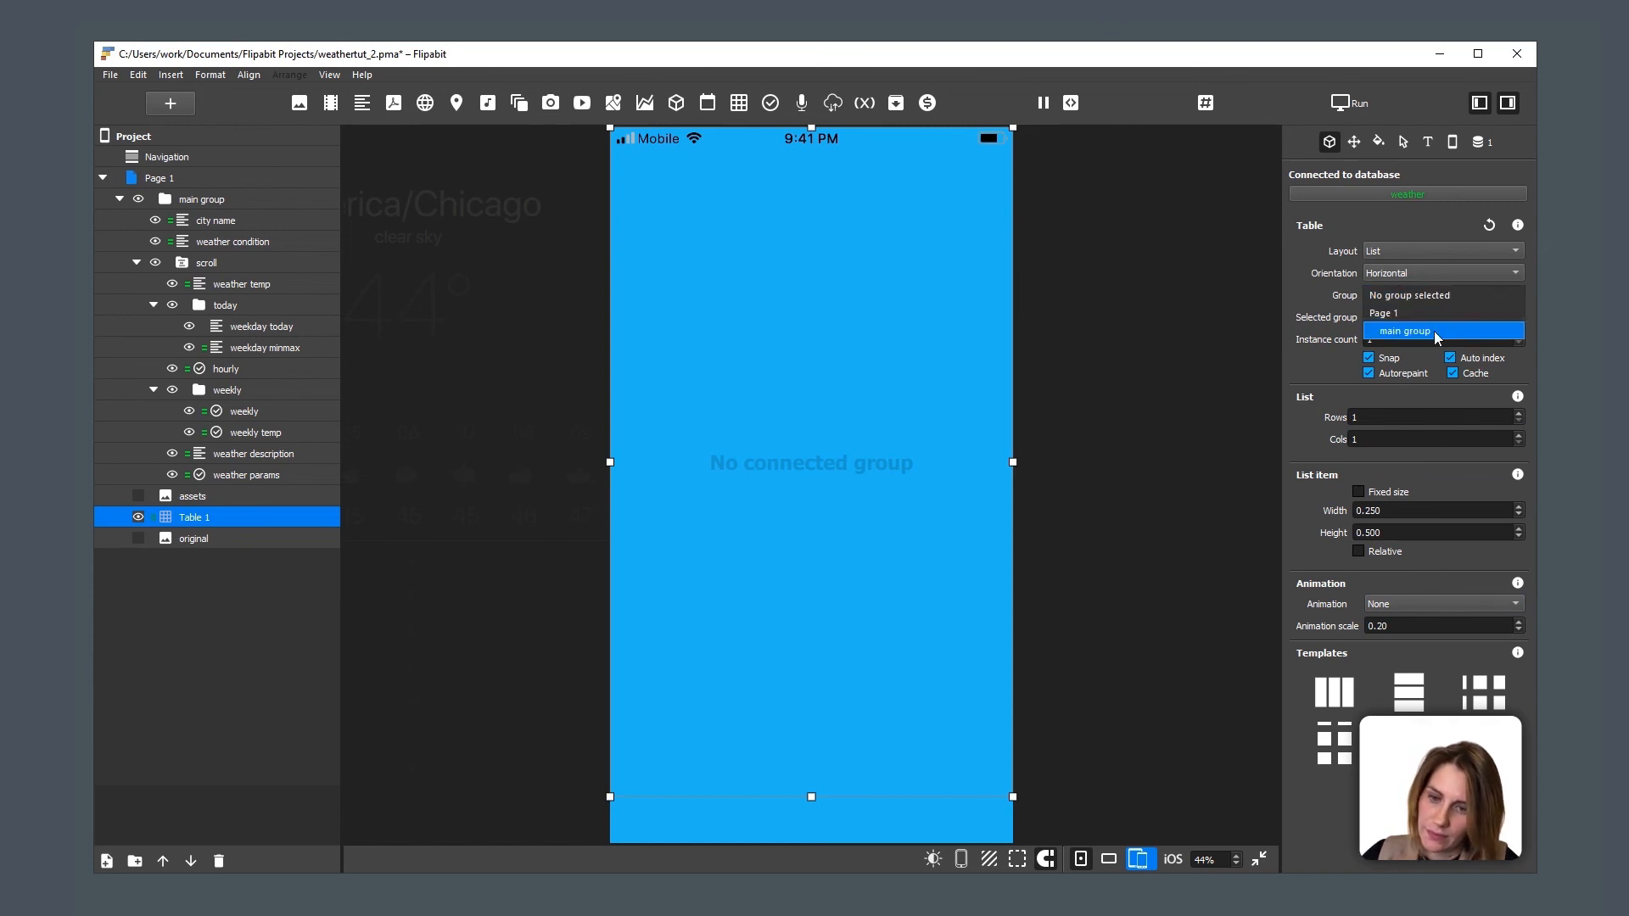
left_click(1434, 332)
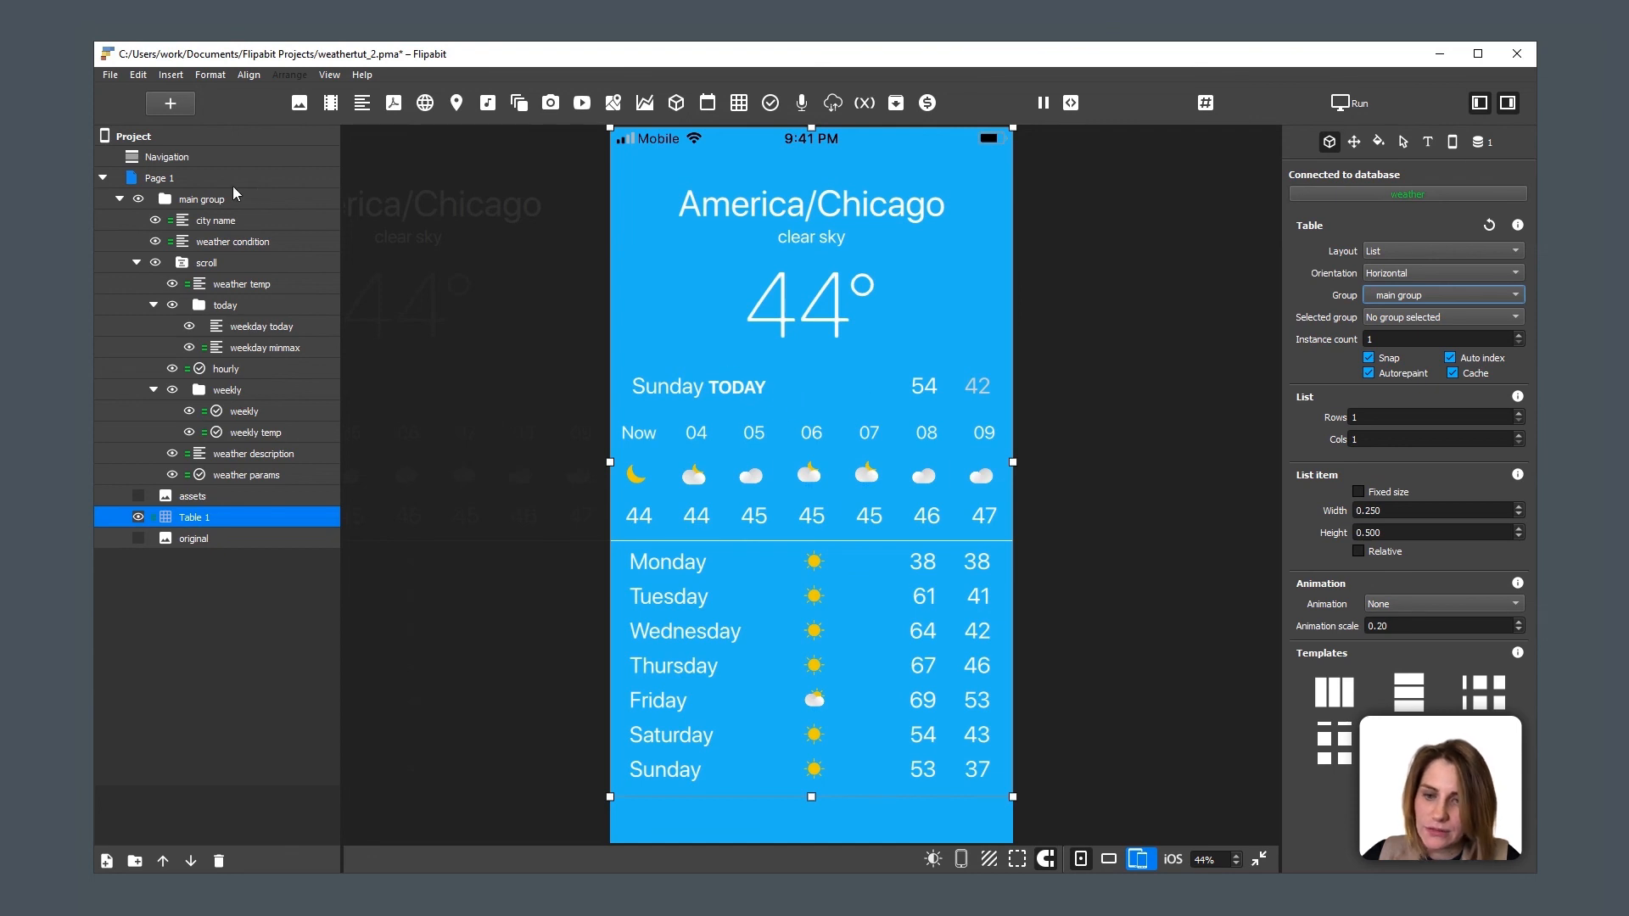
Step: Swipe through the table's location pages and scroll a location's forecast to check the weather data display
left_click(202, 200)
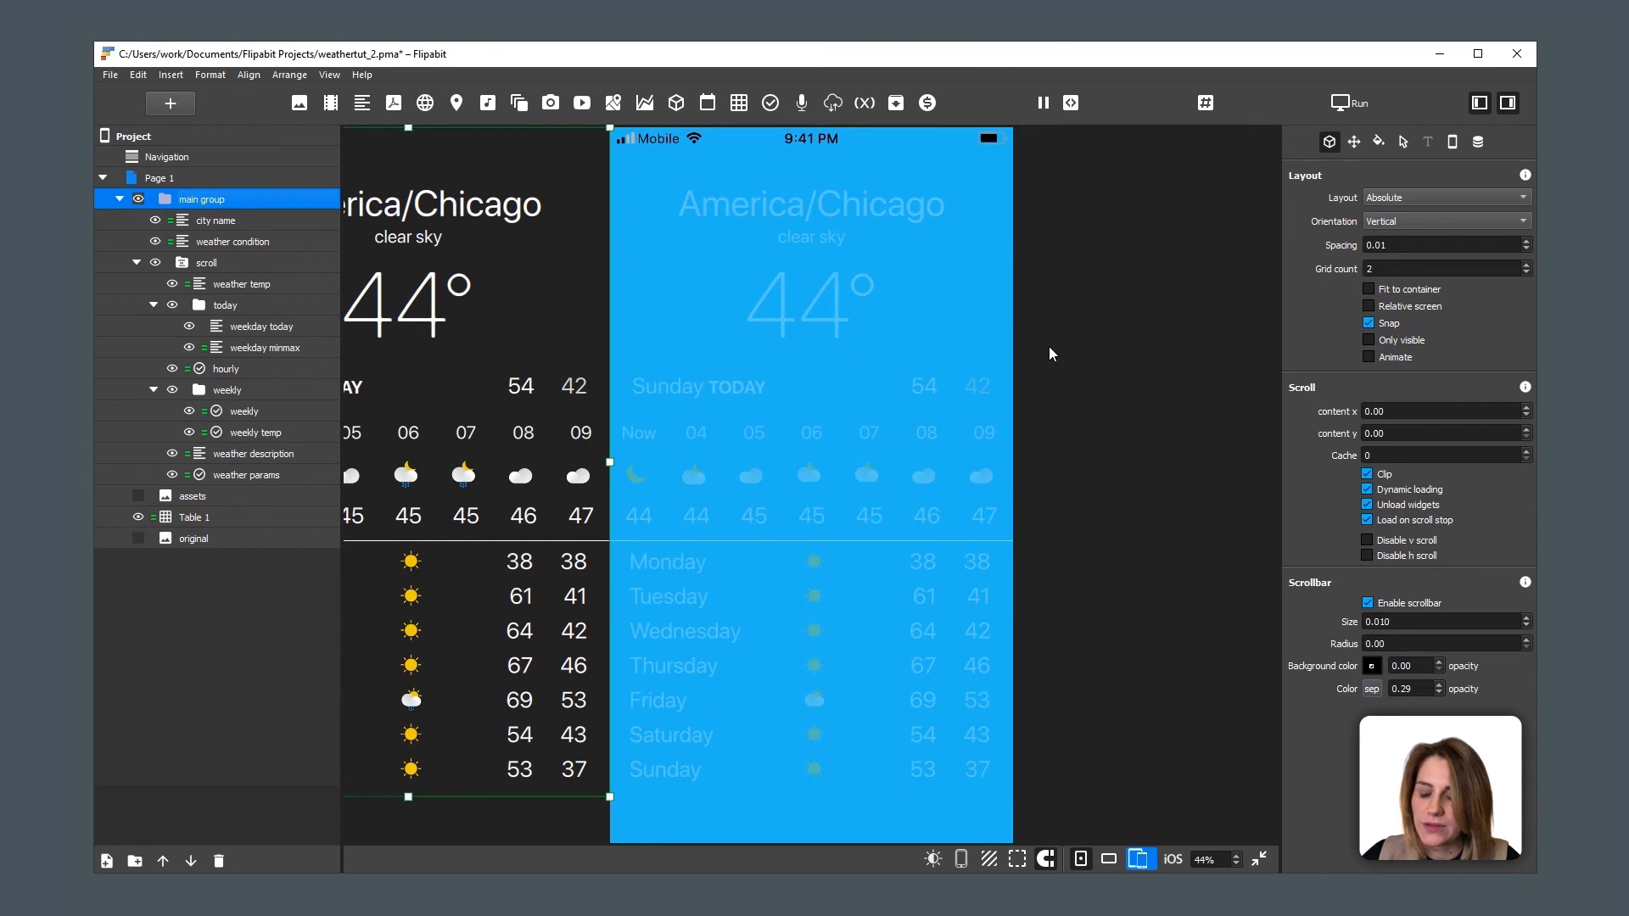
left_click(1085, 333)
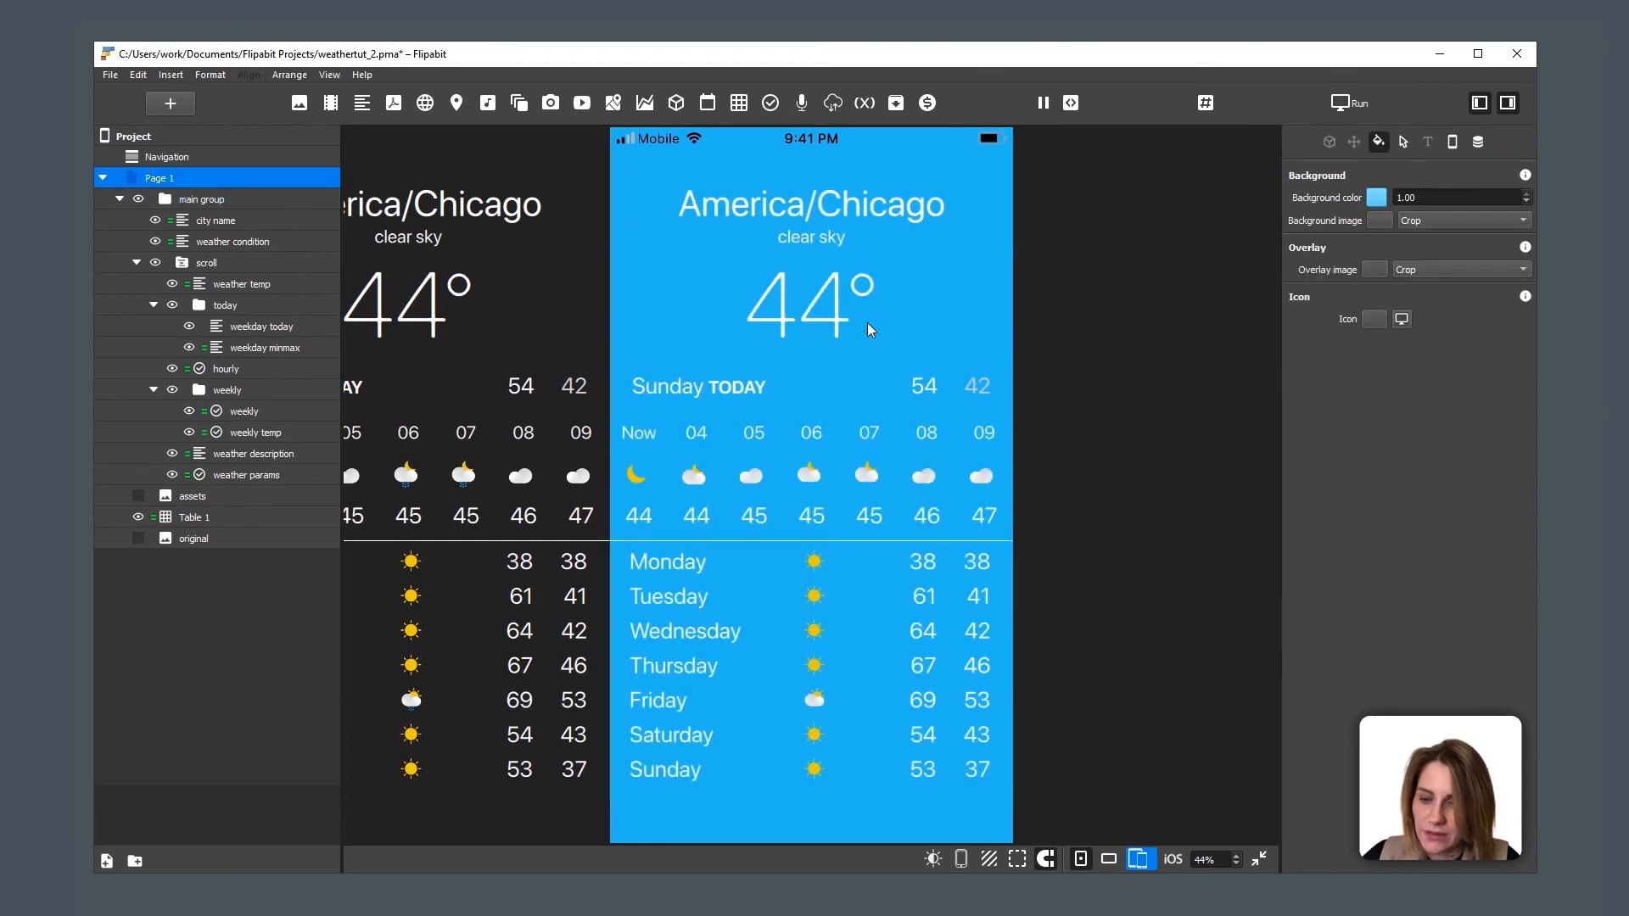
left_click_drag(940, 256, 751, 258)
left_click_drag(941, 269, 708, 271)
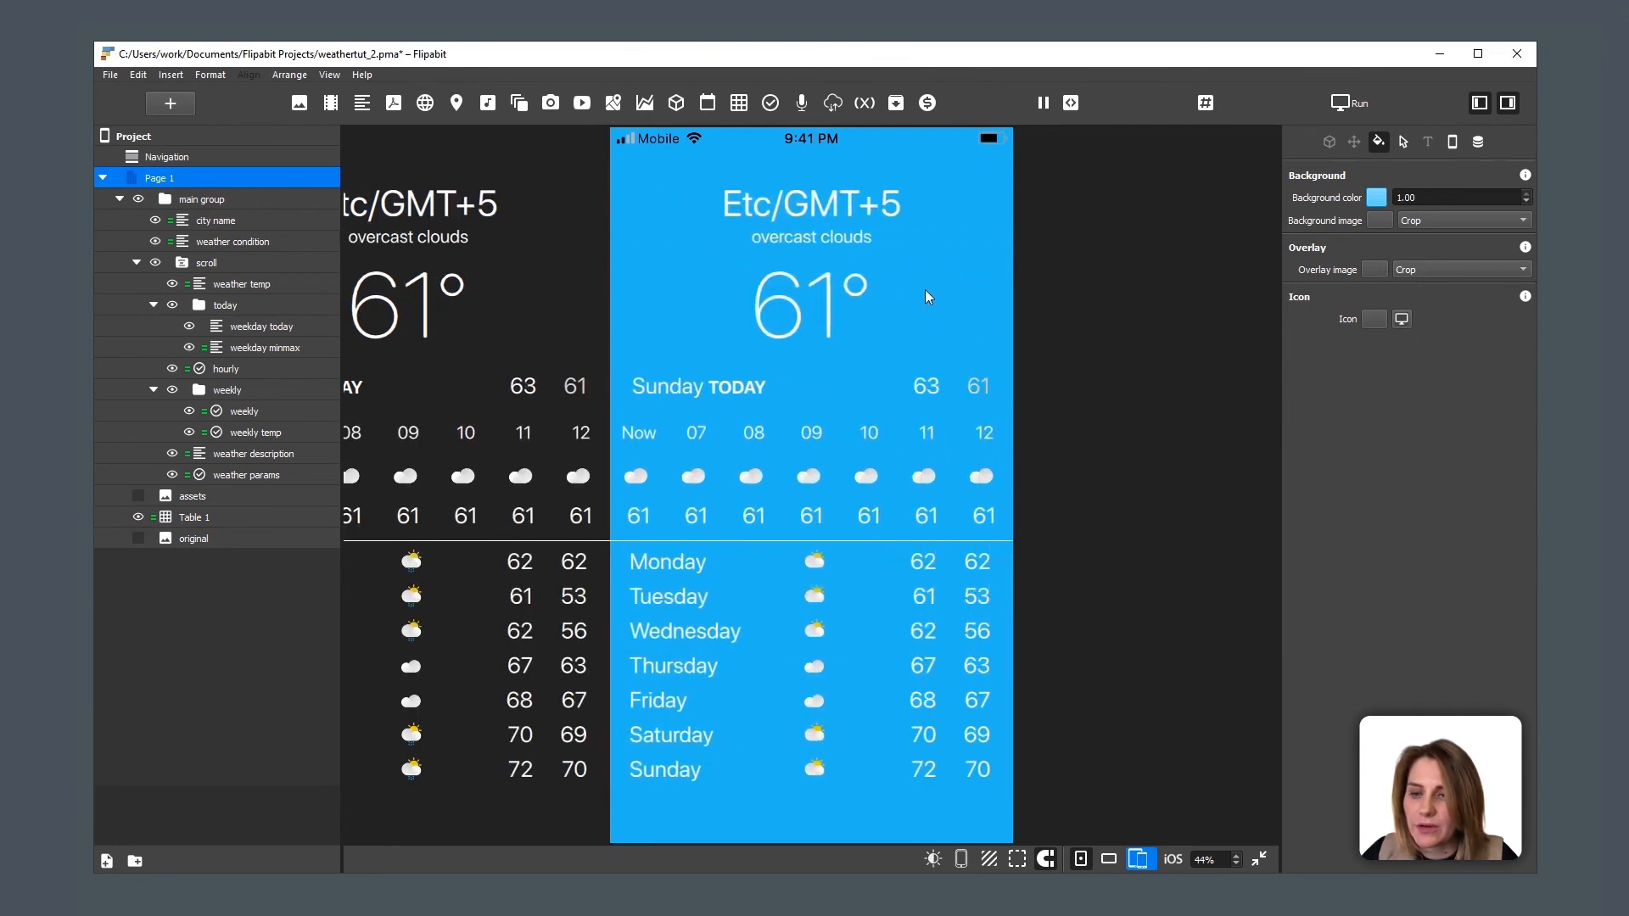
left_click_drag(940, 273, 826, 281)
left_click_drag(680, 284, 730, 297)
left_click_drag(829, 689, 818, 740)
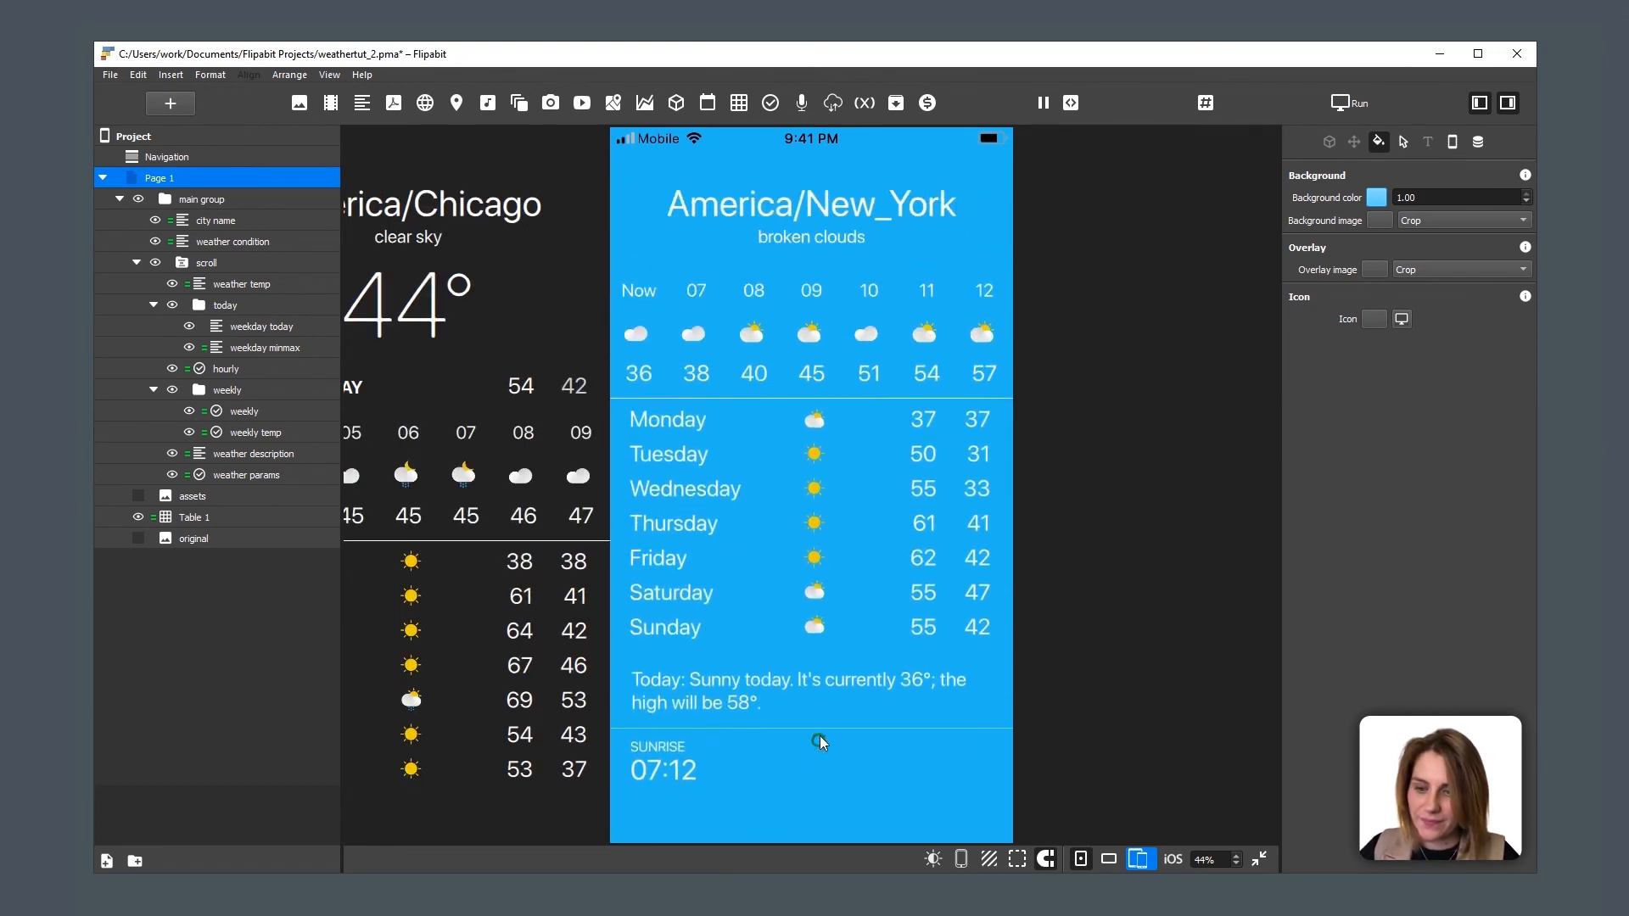